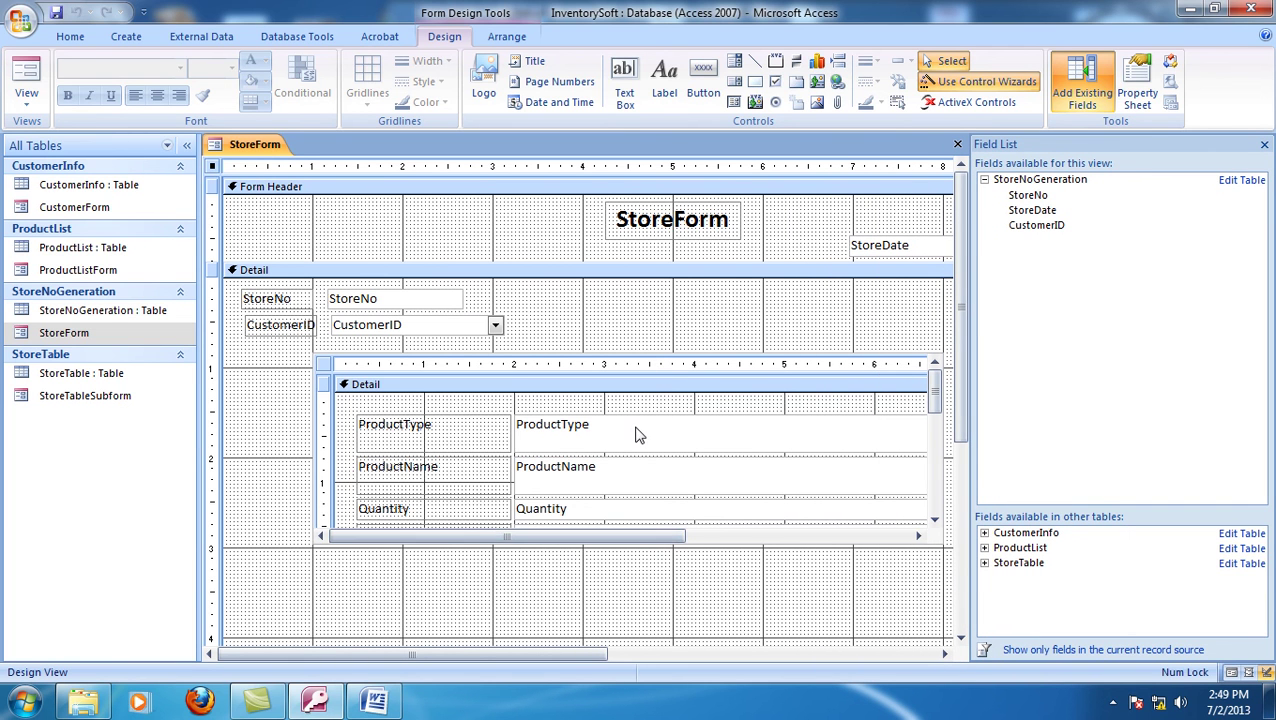
- Convert the ProductType text box in the store subform into a combo box and keep it selected
left_click(635, 428)
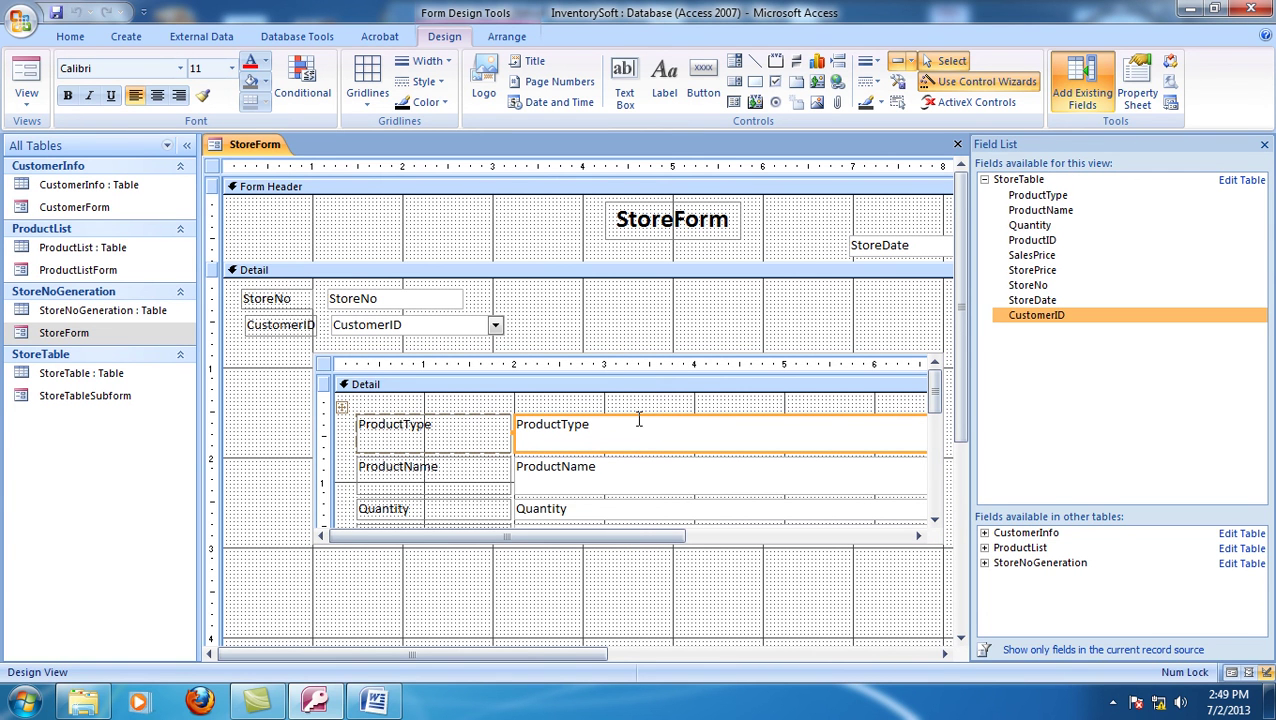
right_click(650, 448)
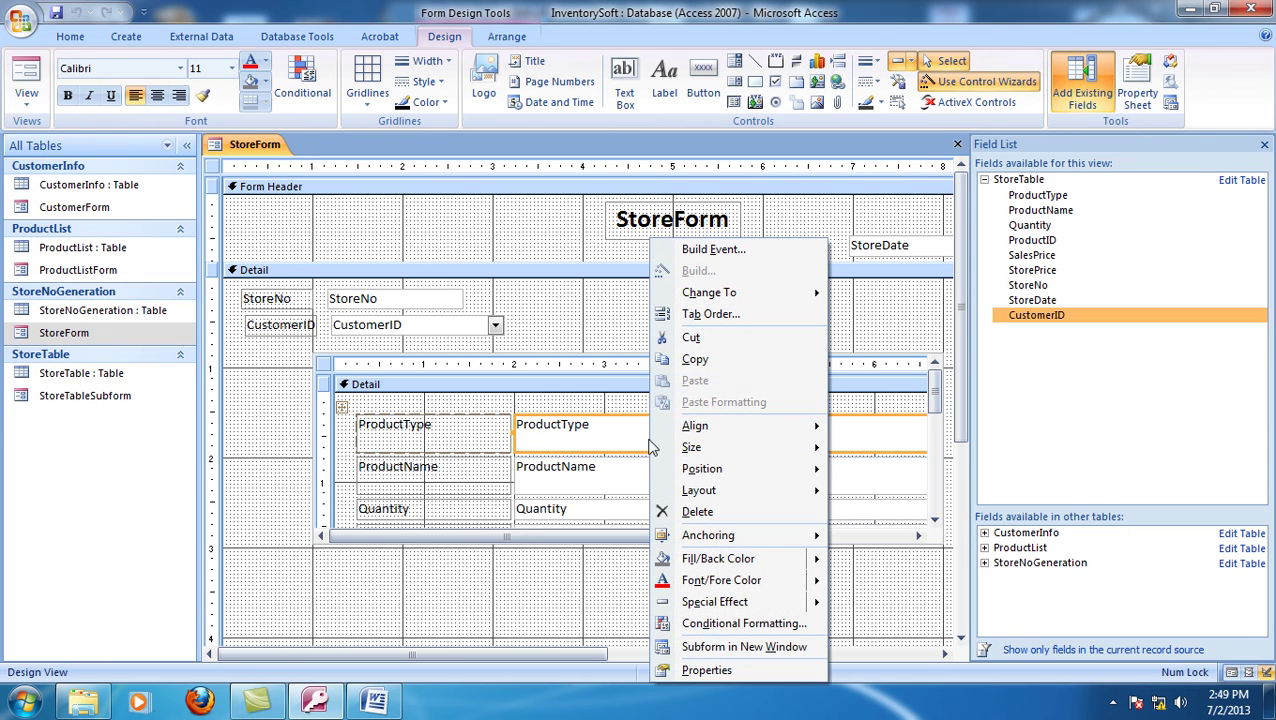
left_click(585, 438)
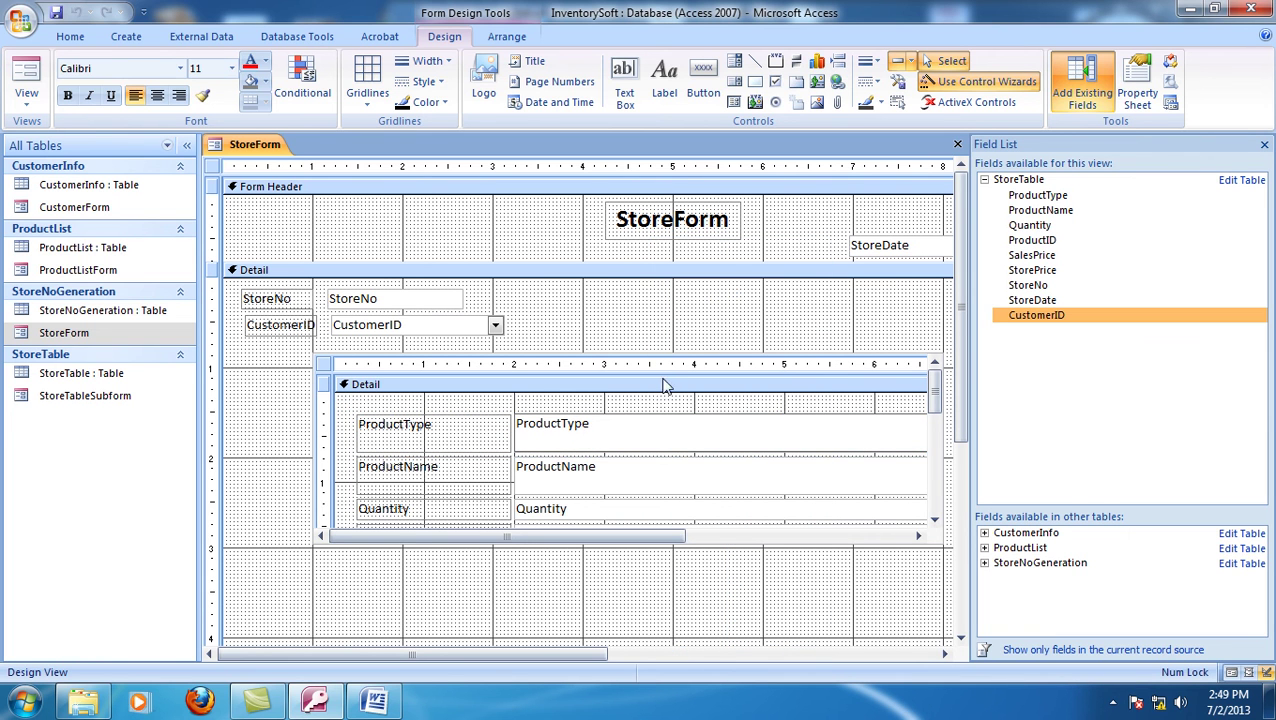
left_click(718, 335)
left_click(685, 425)
left_click(681, 424)
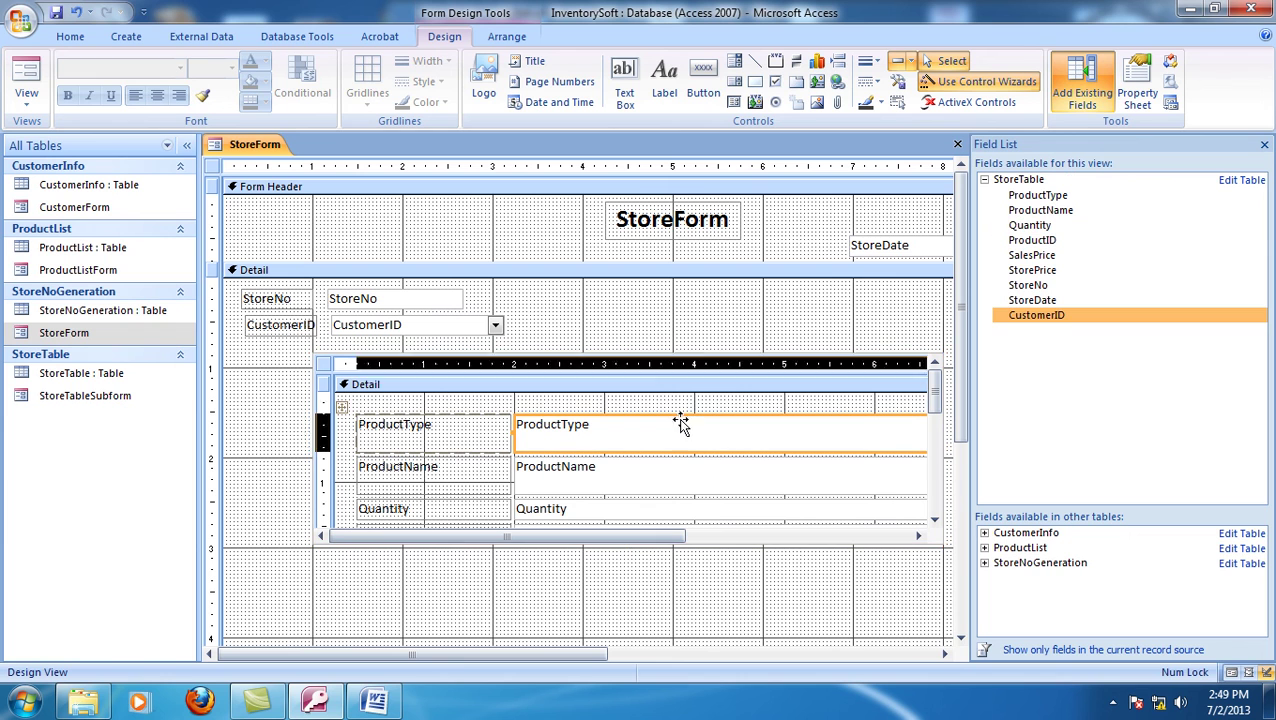
right_click(682, 421)
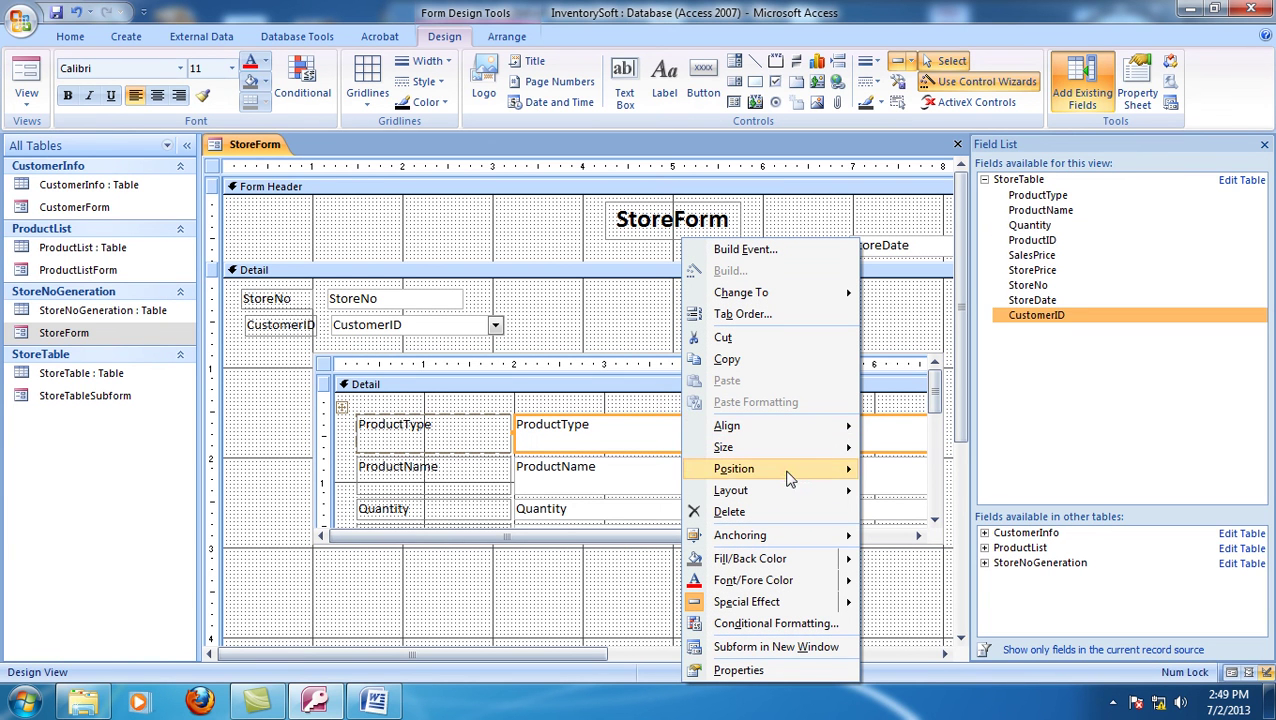
mouse_move(789, 472)
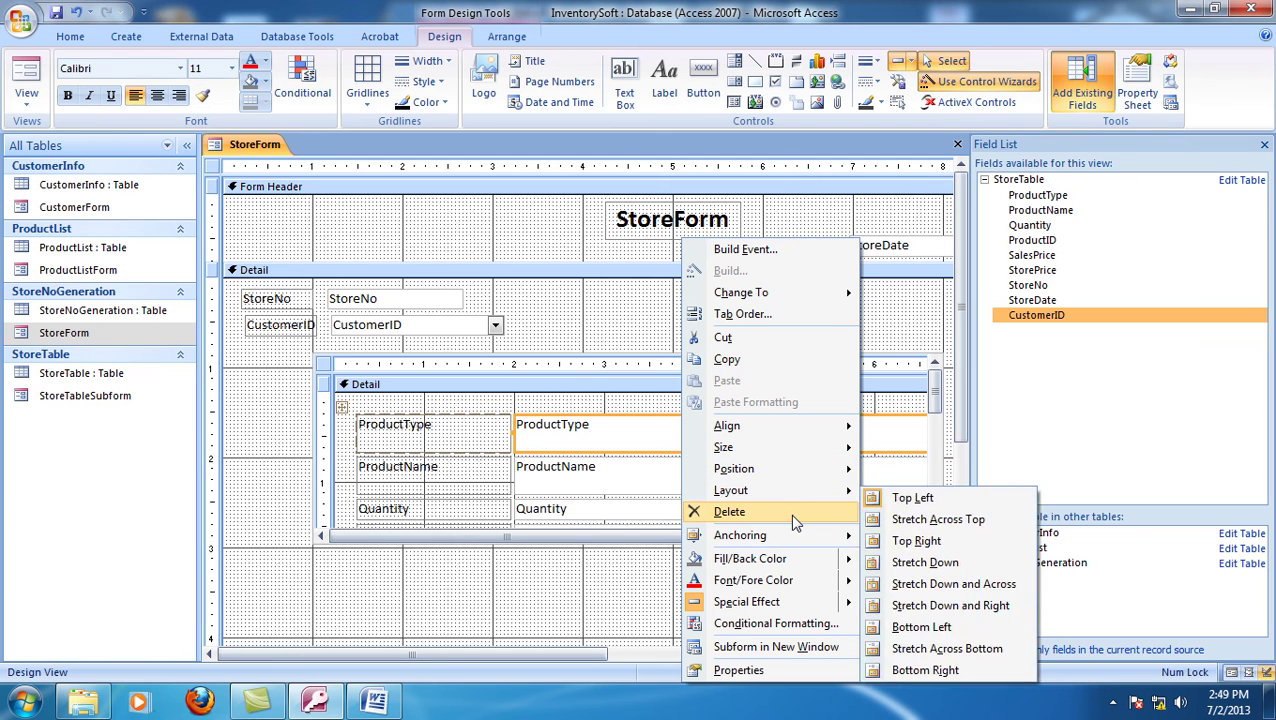
mouse_move(838, 294)
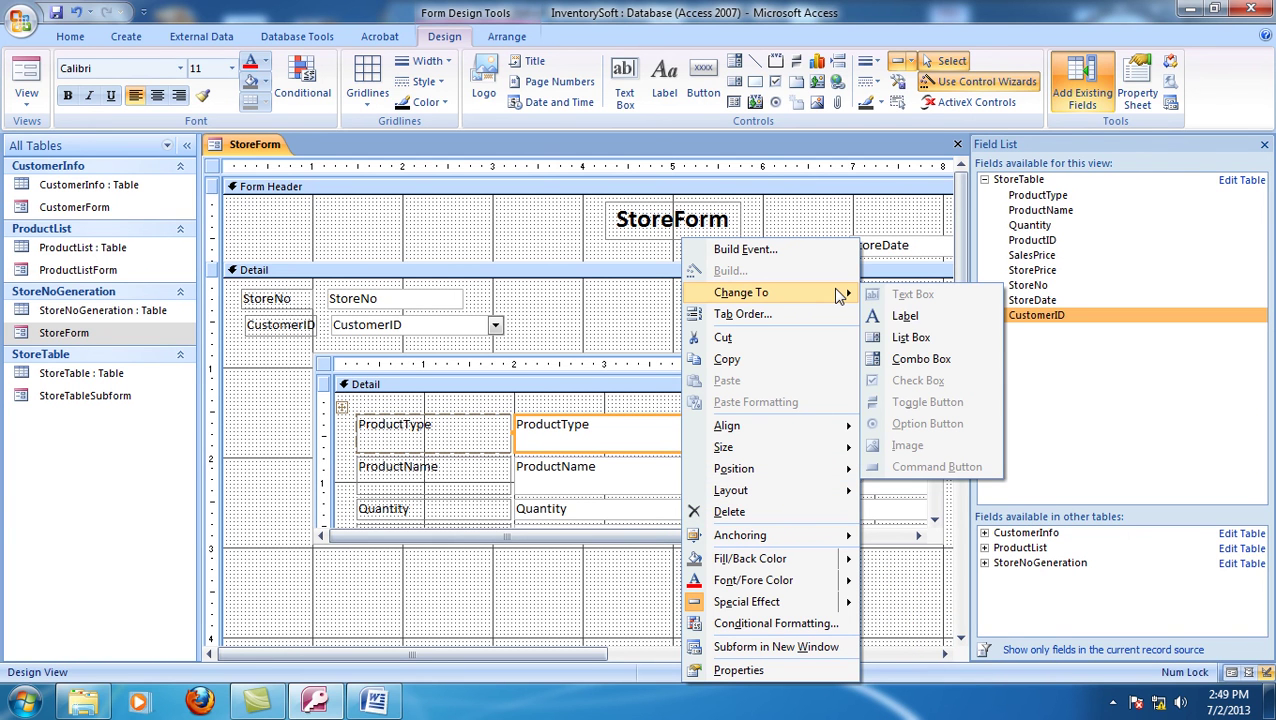
left_click(917, 362)
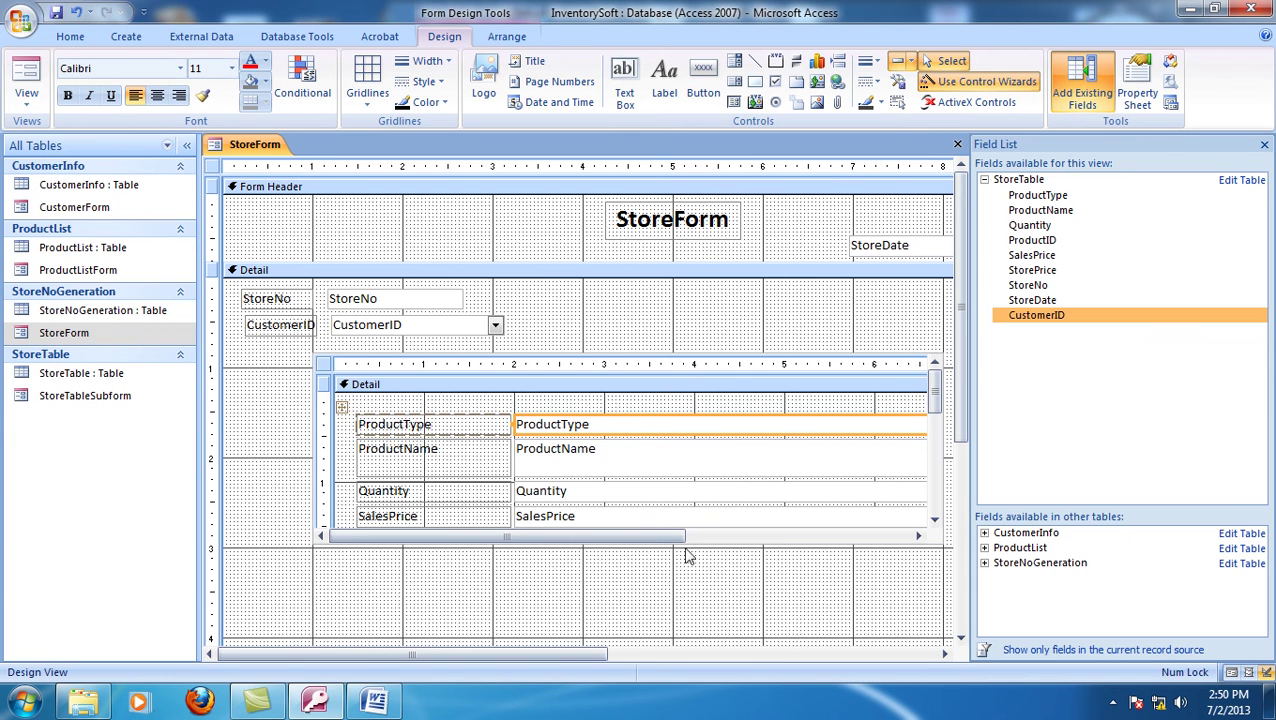
left_click_drag(553, 657, 623, 656)
left_click(687, 428)
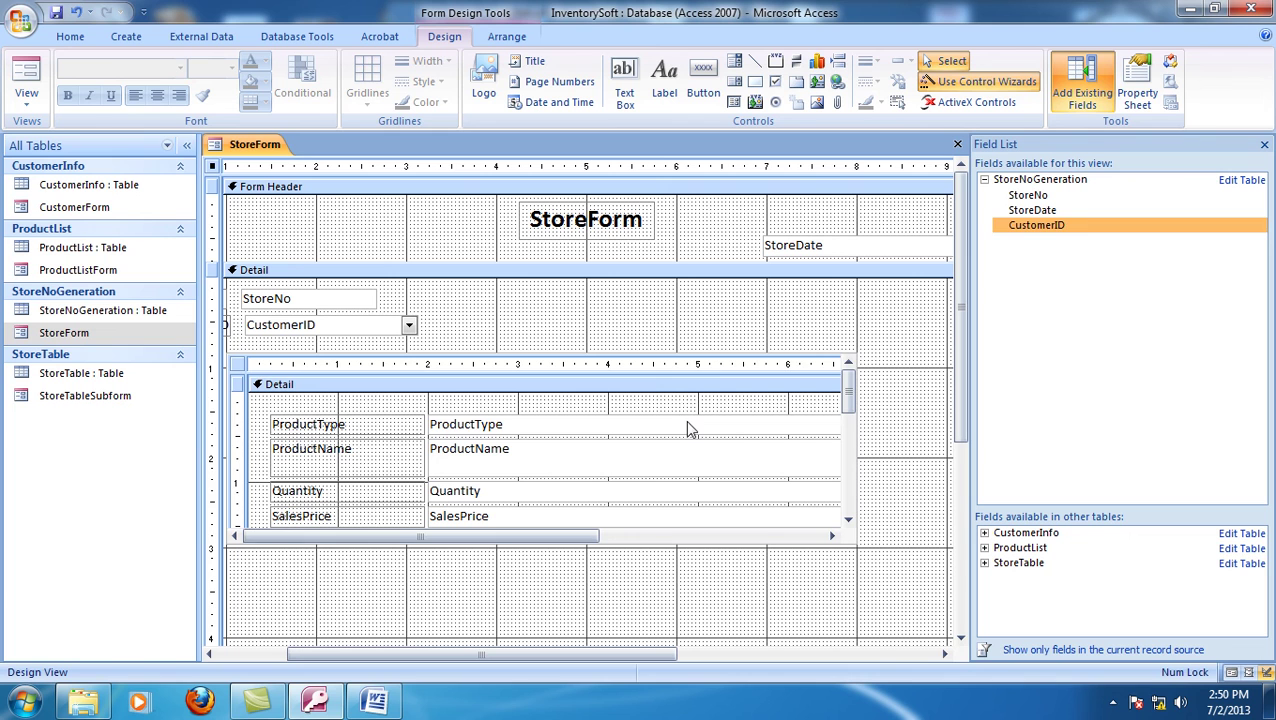
left_click(687, 428)
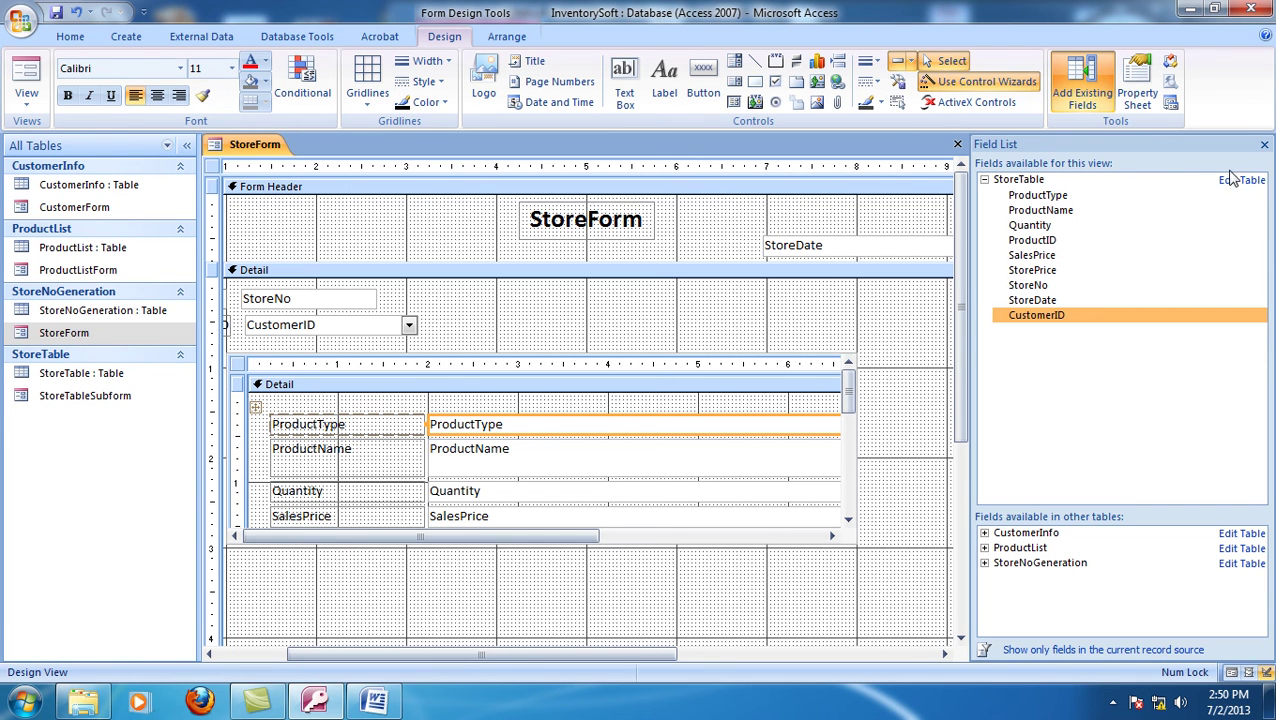
- Examine the ProductType column in the ProductList table and close the table
double_click(105, 252)
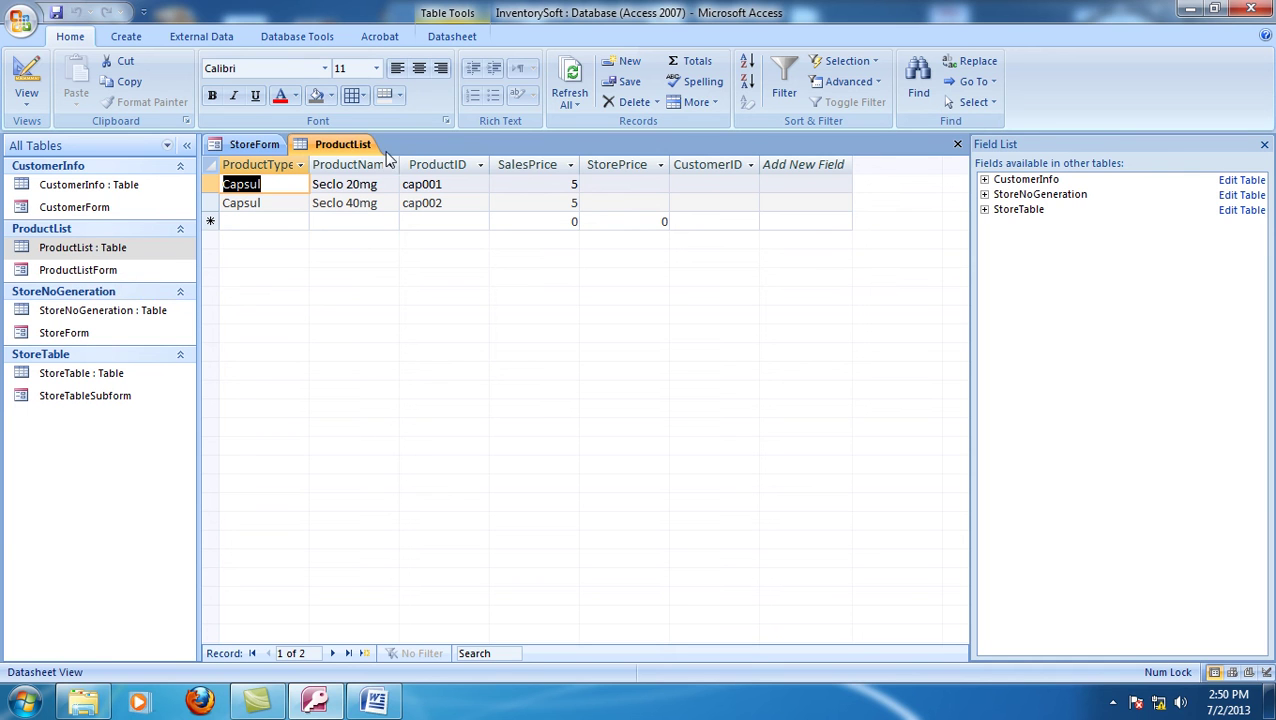
left_click(268, 166)
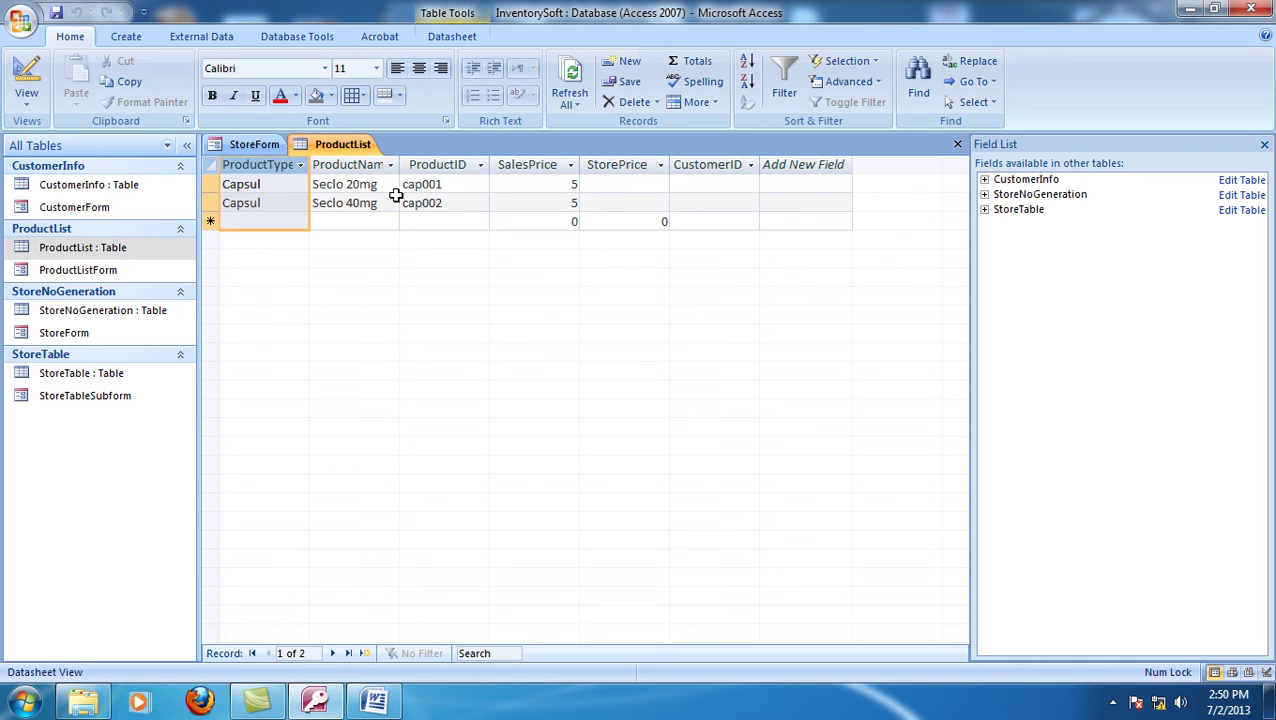
left_click(956, 145)
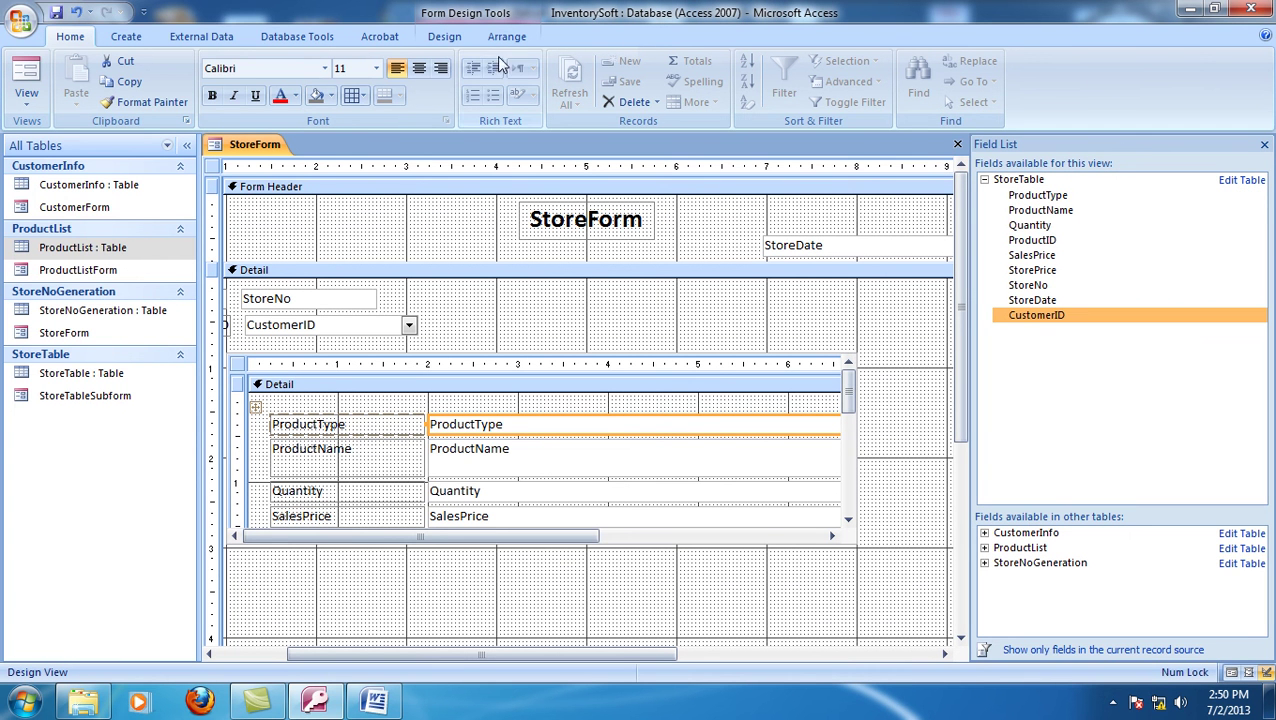
- Start building a Row Source query for the ProductType combo box and add the ProductList table to it
left_click(444, 37)
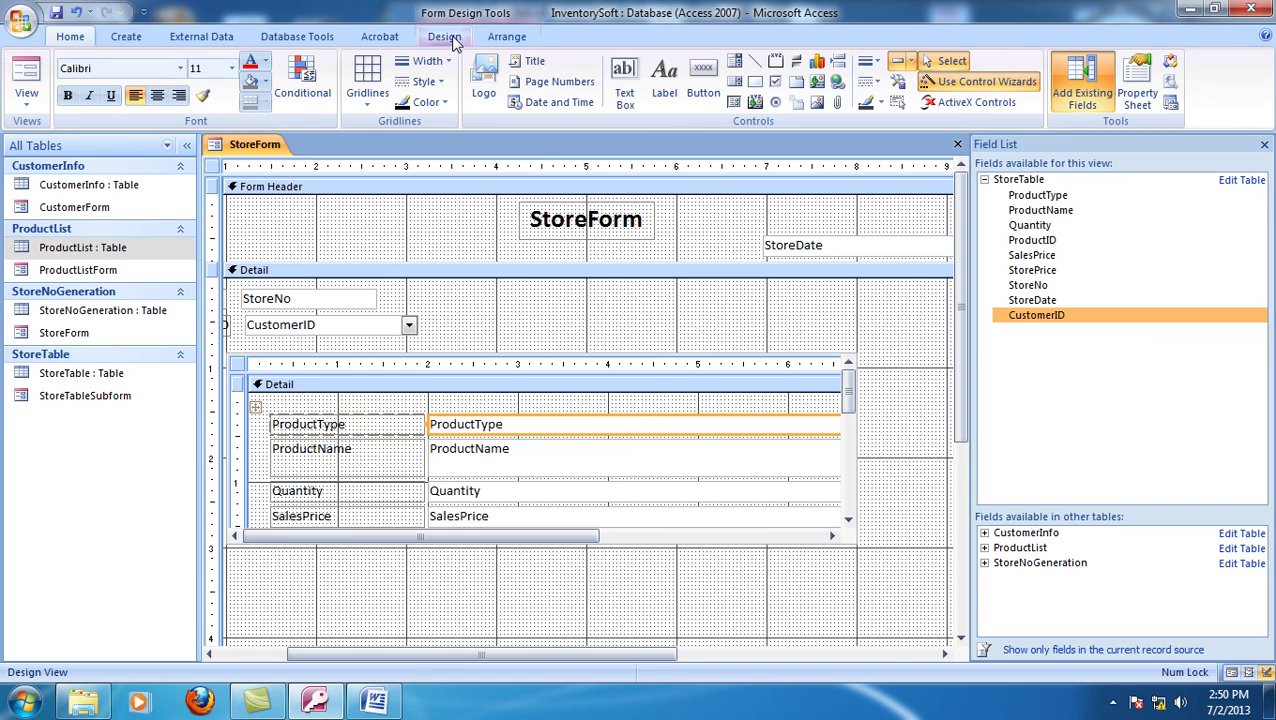
left_click(1137, 85)
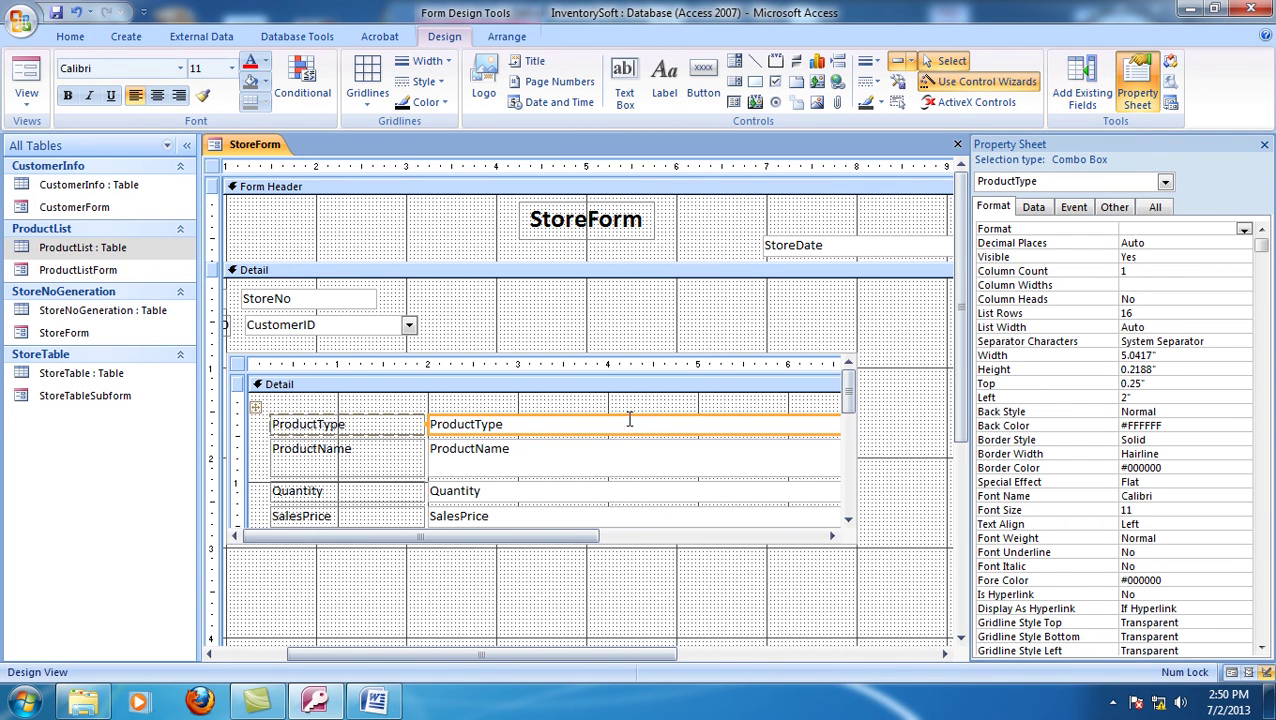
left_click(1040, 208)
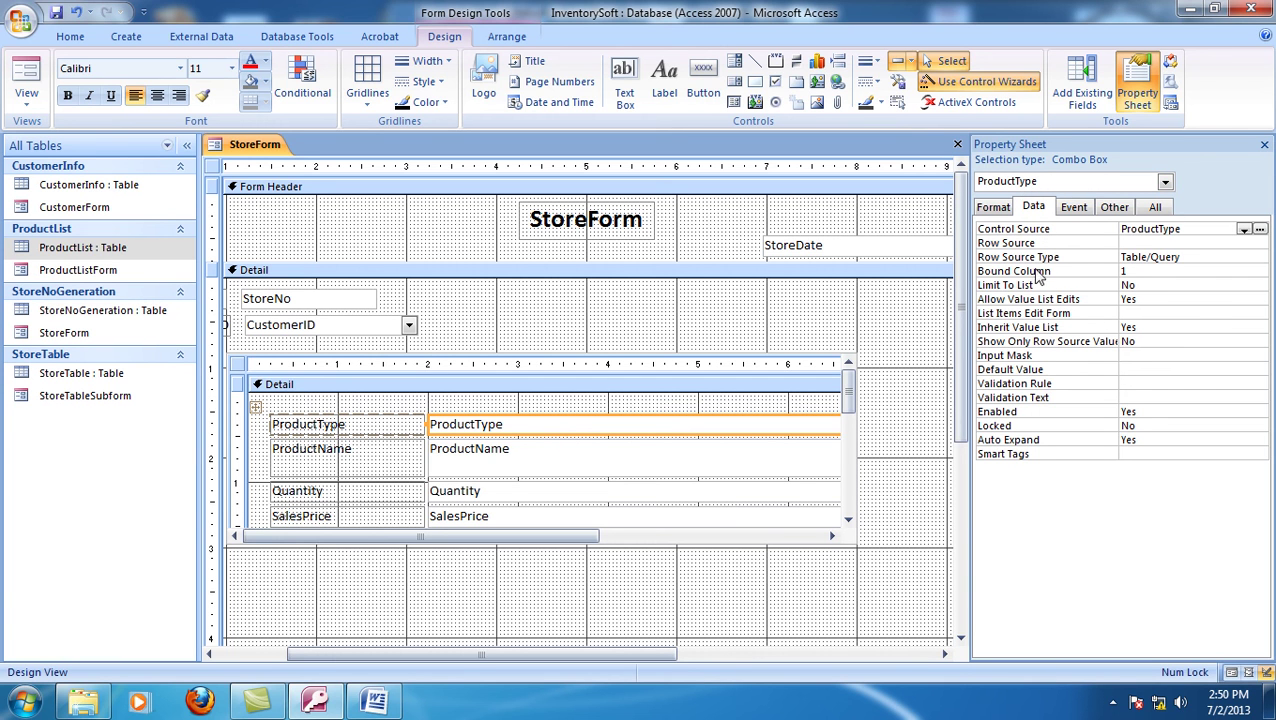
left_click(1183, 259)
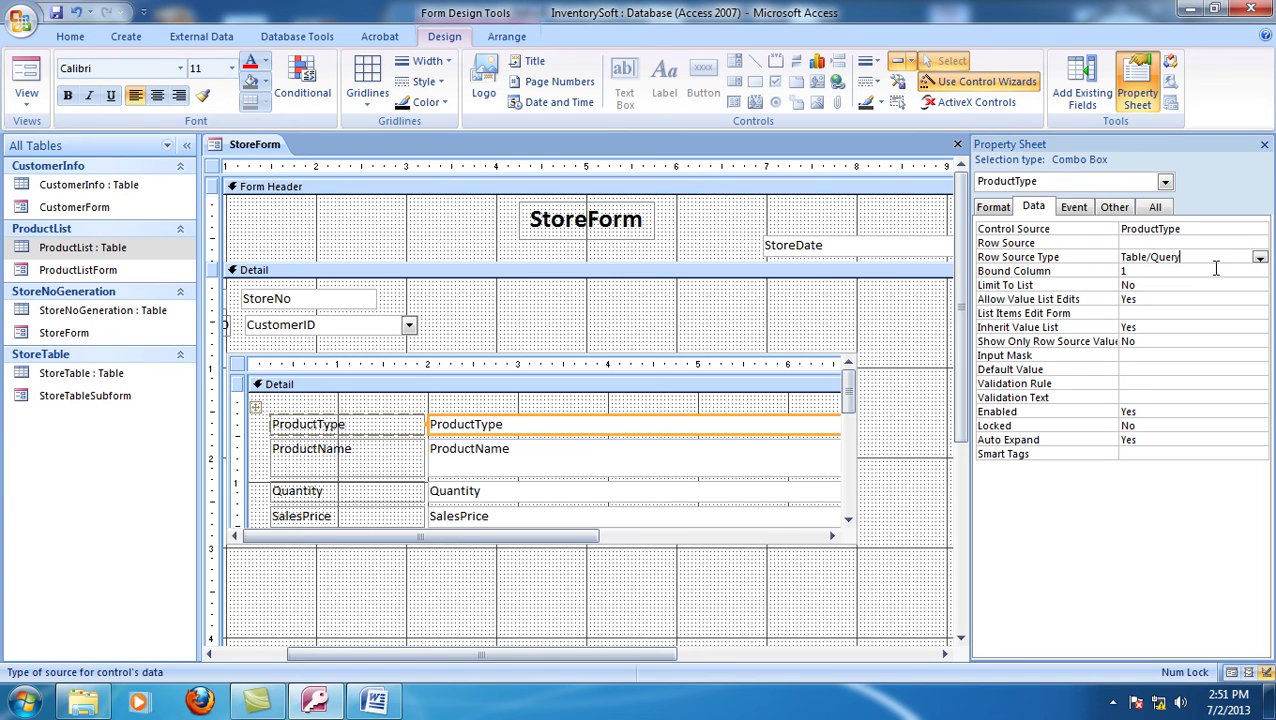
left_click(1206, 242)
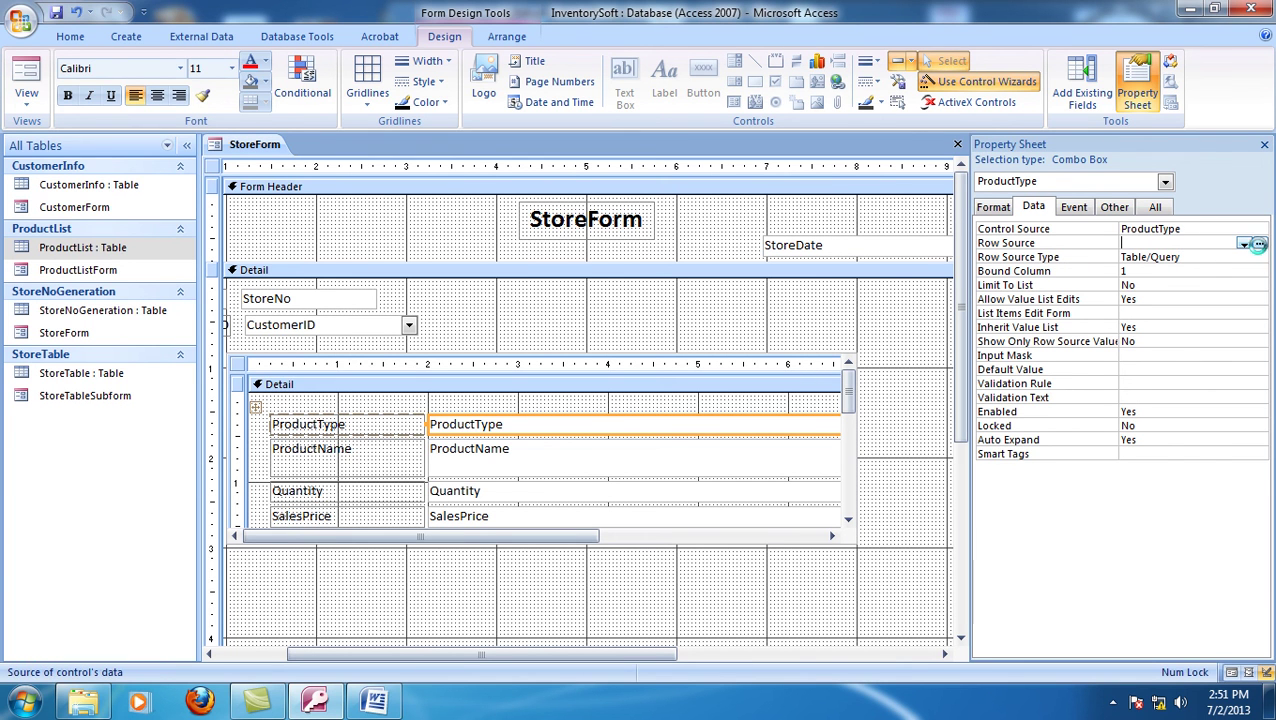
left_click(1260, 245)
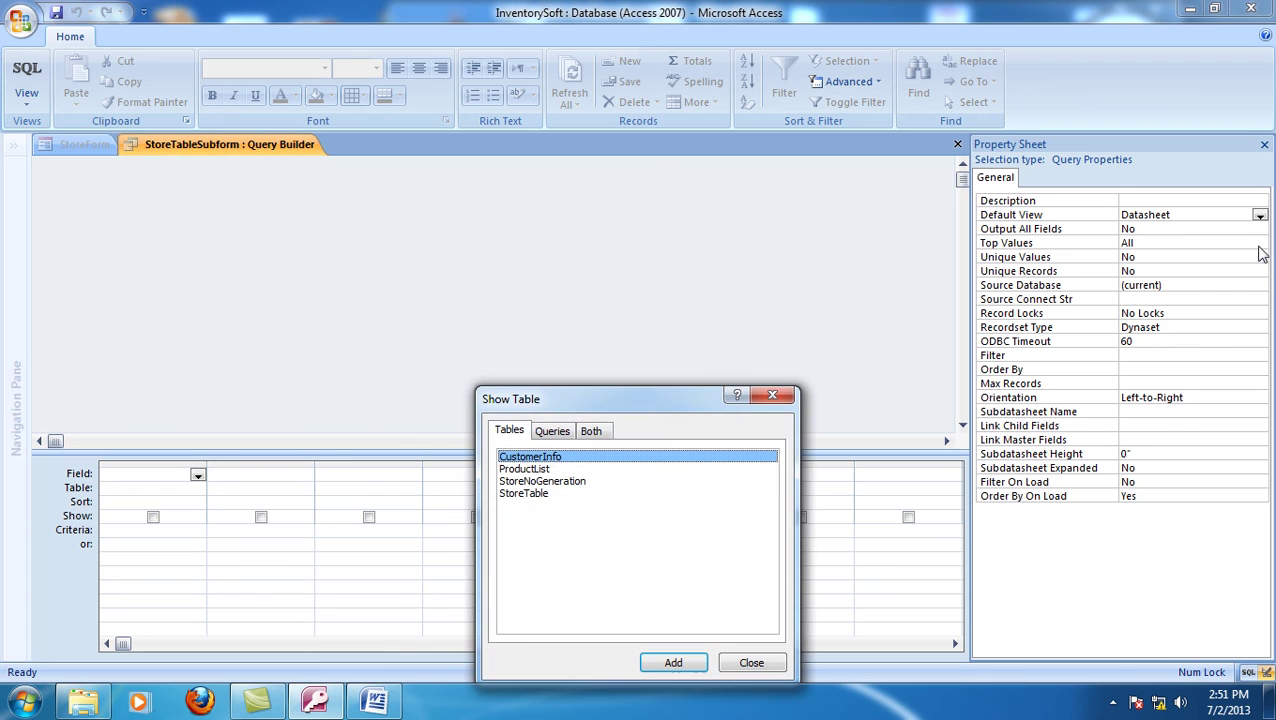
left_click(524, 469)
left_click(673, 663)
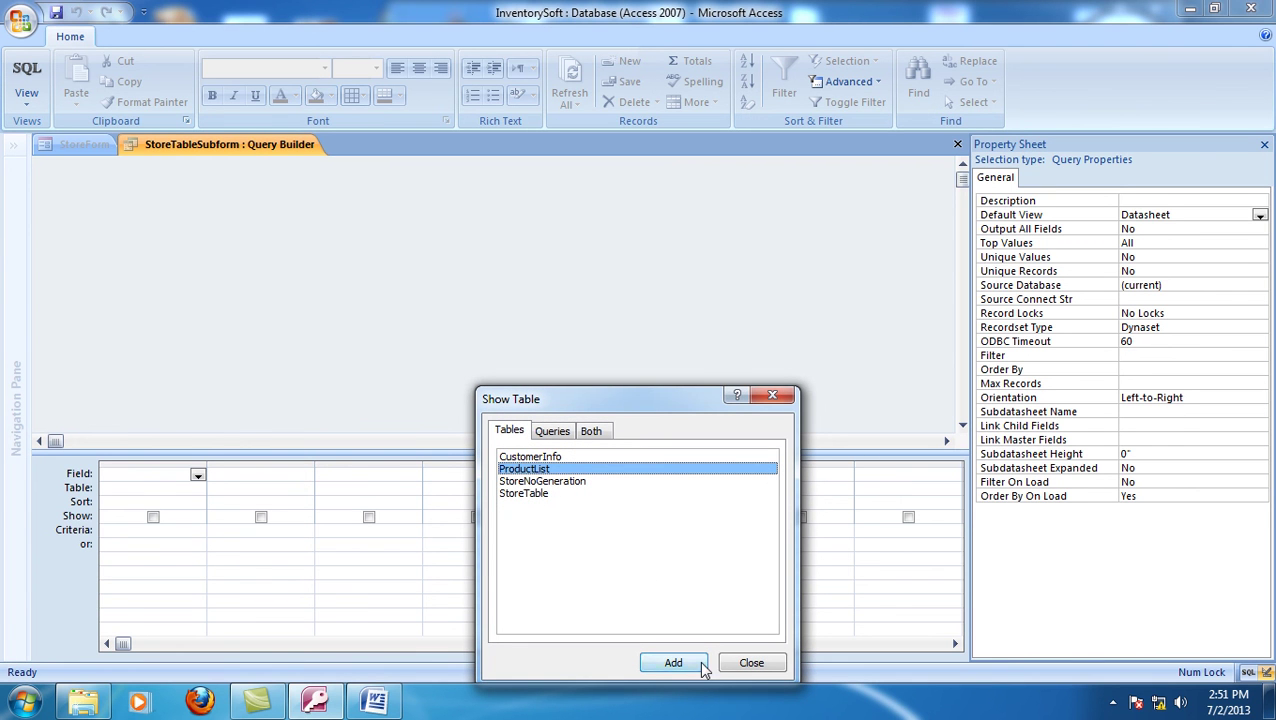
left_click(752, 663)
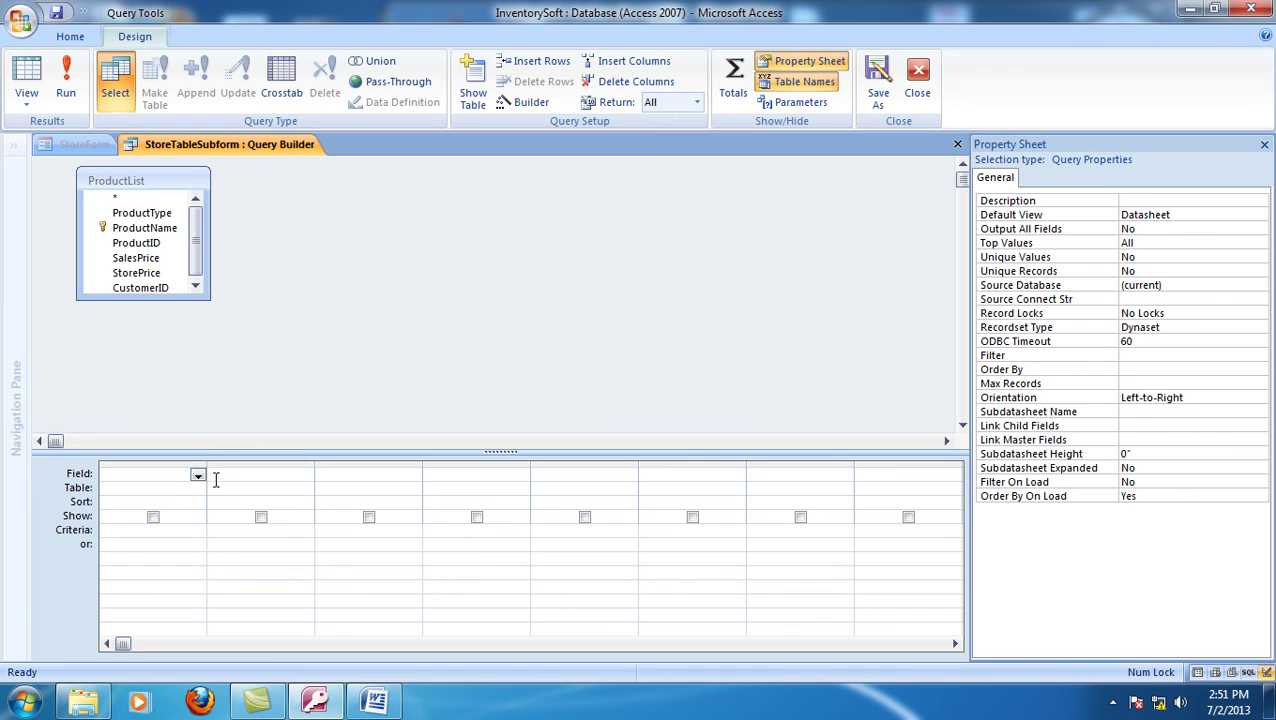
- Add the ProductType field to the query with Ascending sort, and close the query, saving it to the combo box's Row Source
left_click(198, 475)
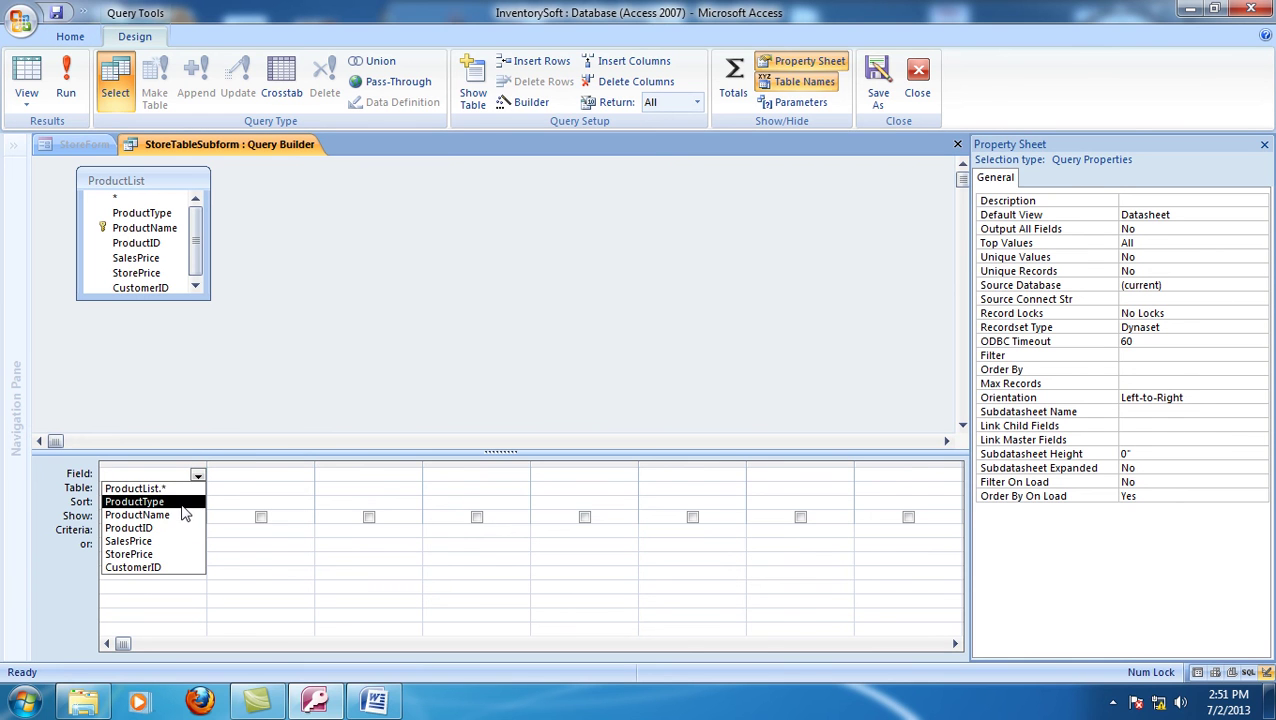
left_click(184, 502)
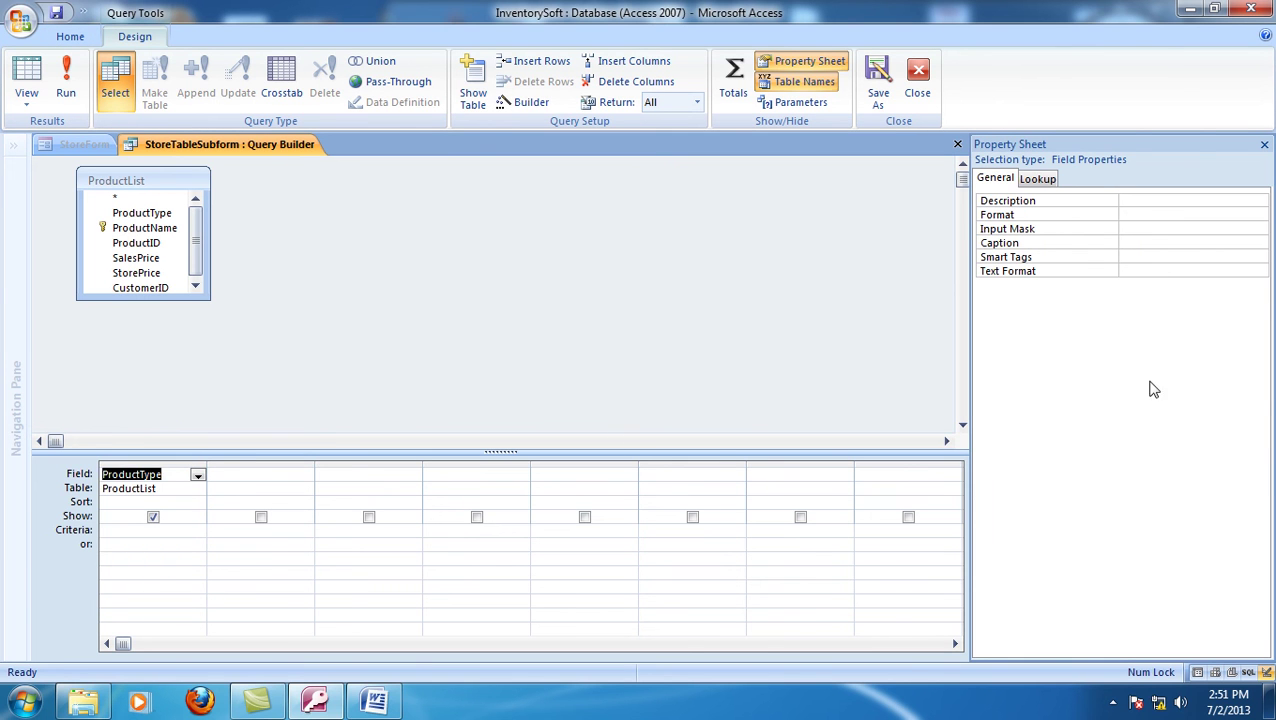
left_click(191, 502)
left_click(197, 503)
left_click(185, 515)
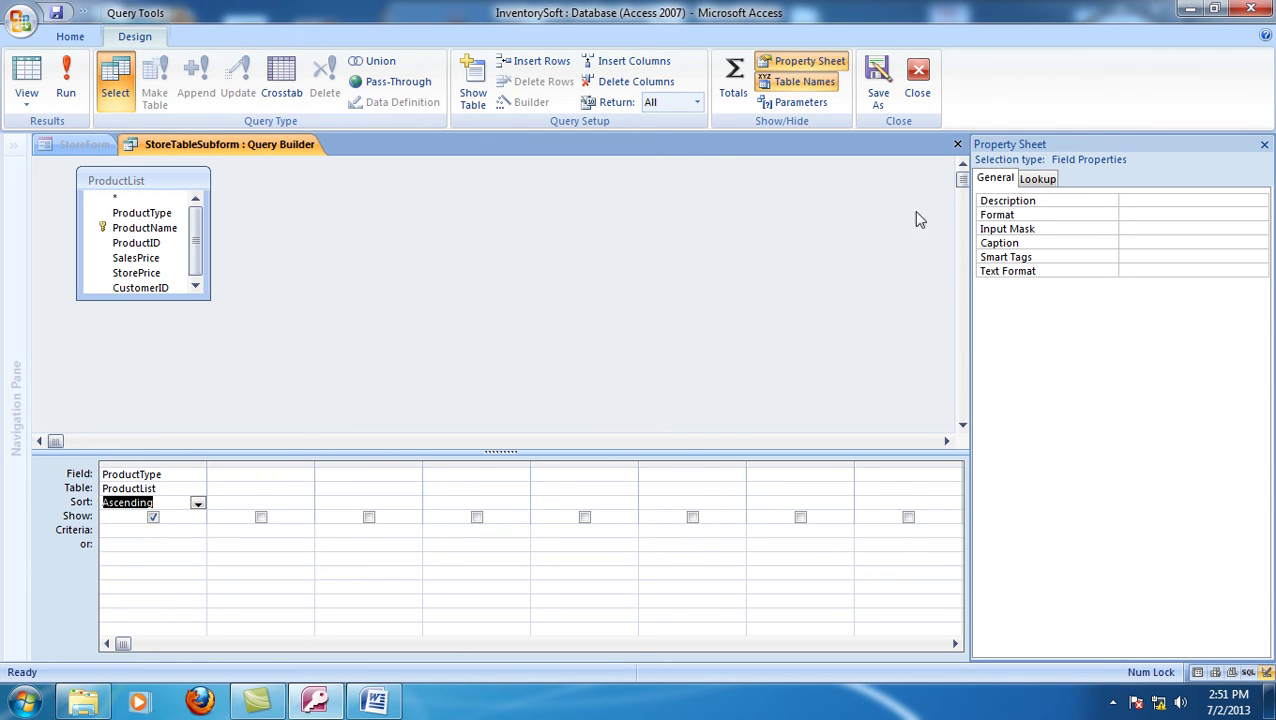
left_click(915, 80)
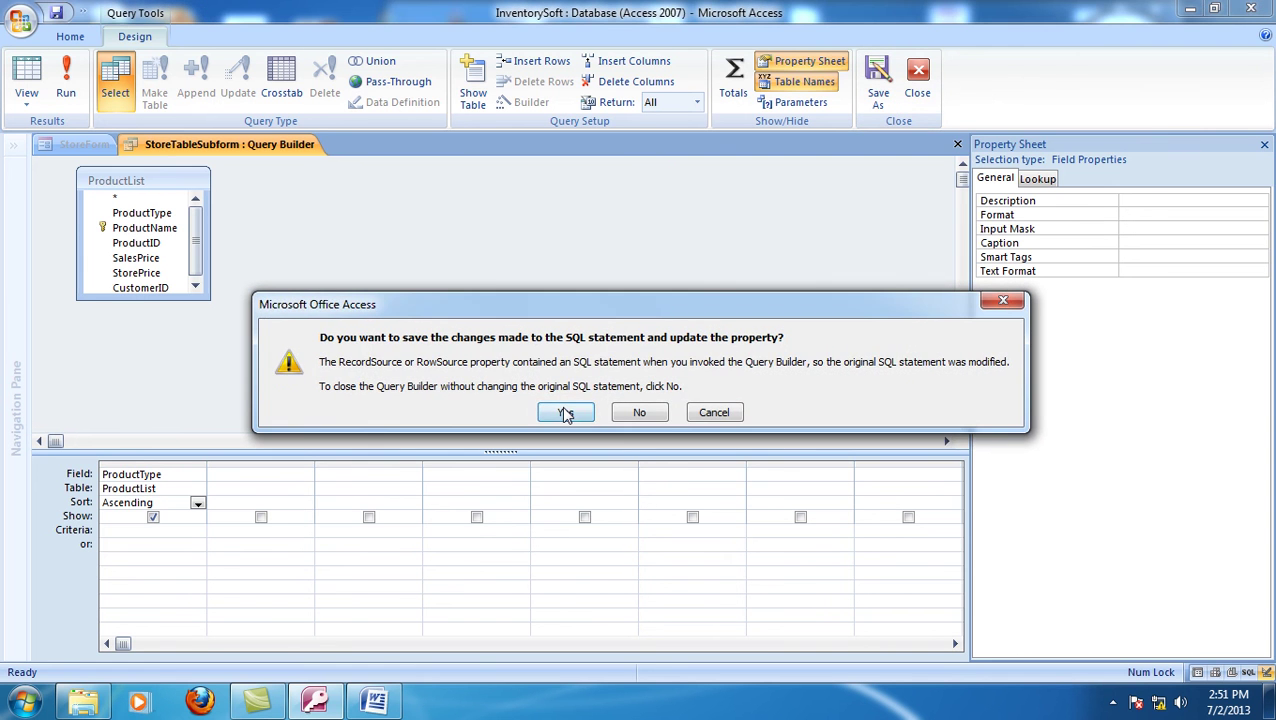
left_click(563, 413)
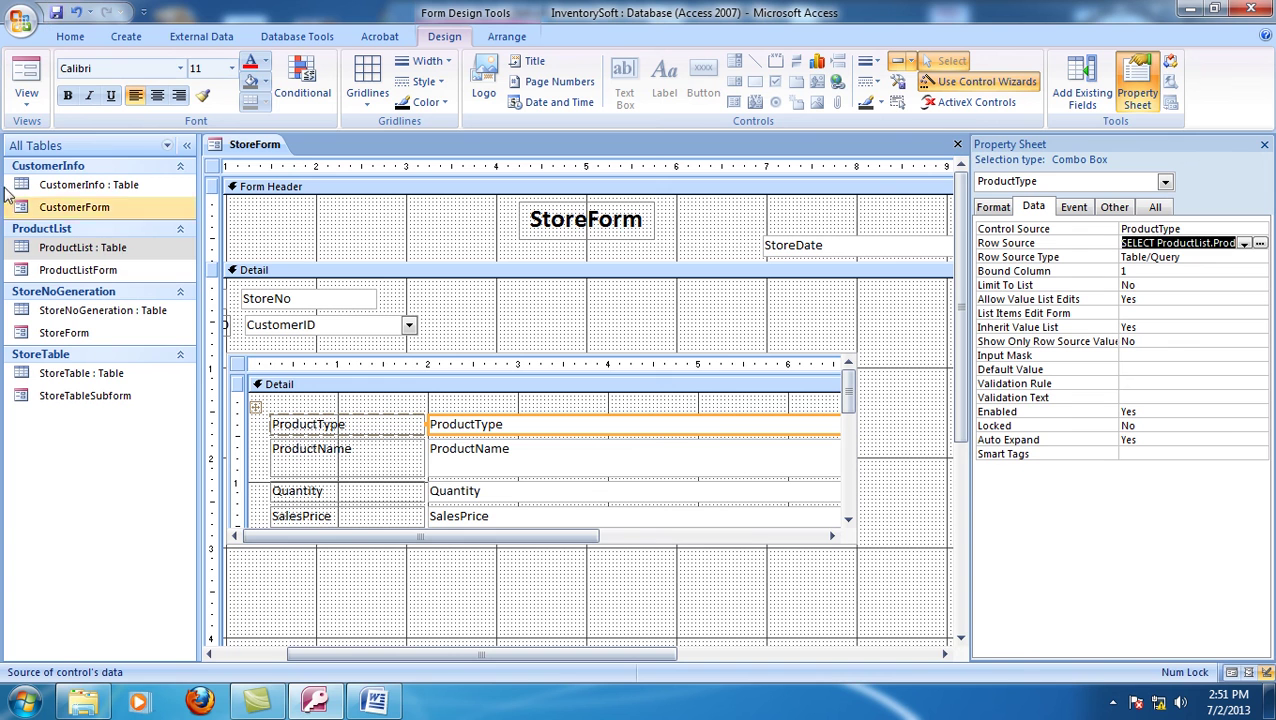
- Show StoreForm in Form View and check the choices offered by the subform's ProductType combo box
left_click(26, 92)
left_click(90, 134)
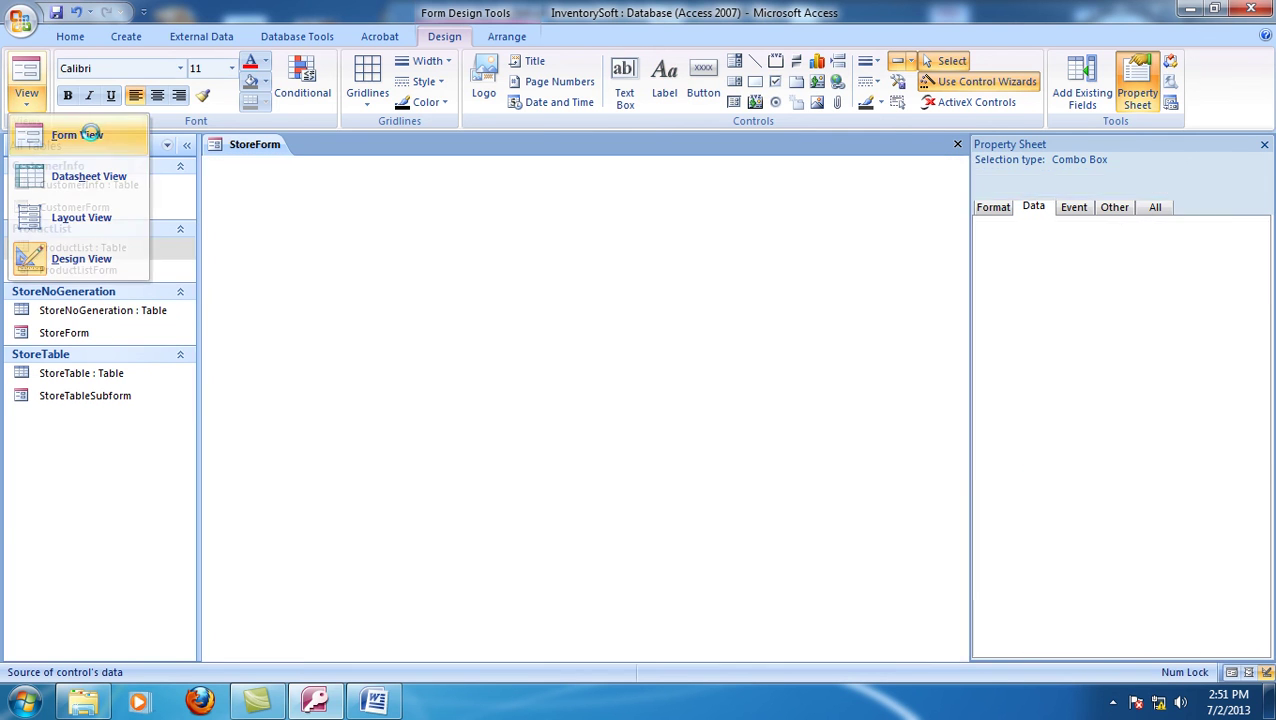
left_click(507, 331)
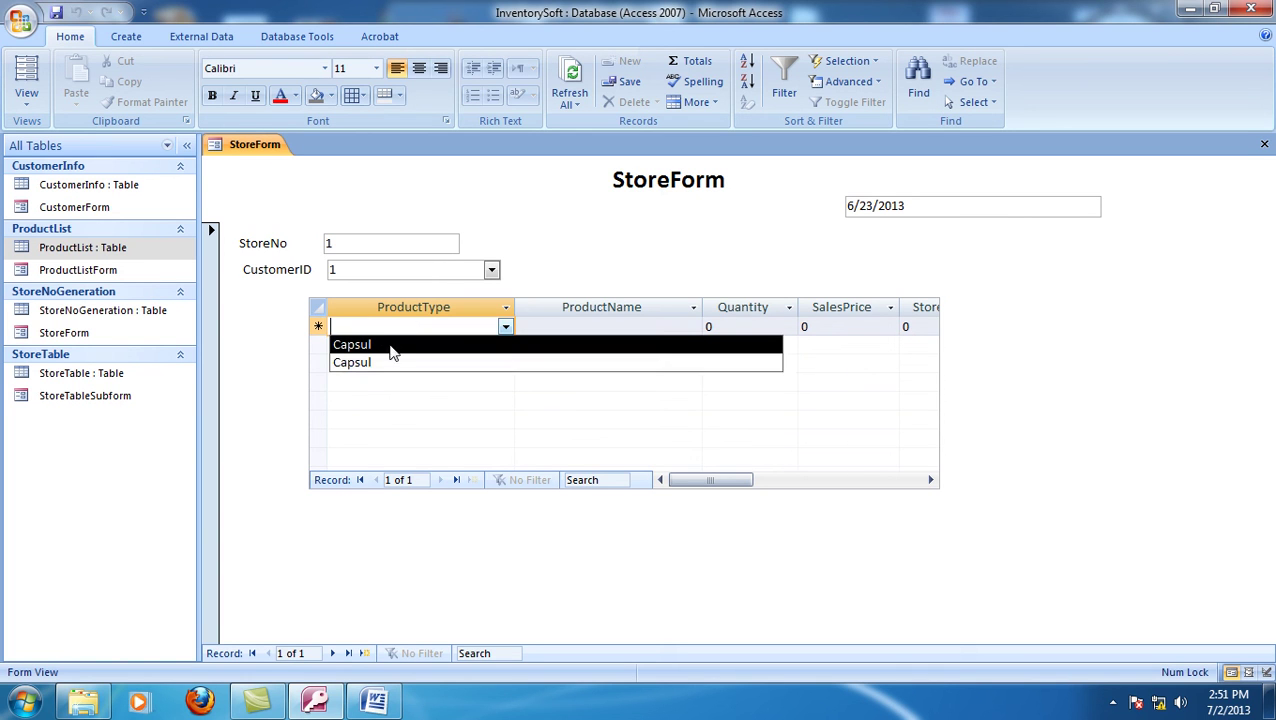
- Return StoreForm to Design View and set the ProductType combo box's Column Heads property to Yes
right_click(672, 228)
right_click(672, 228)
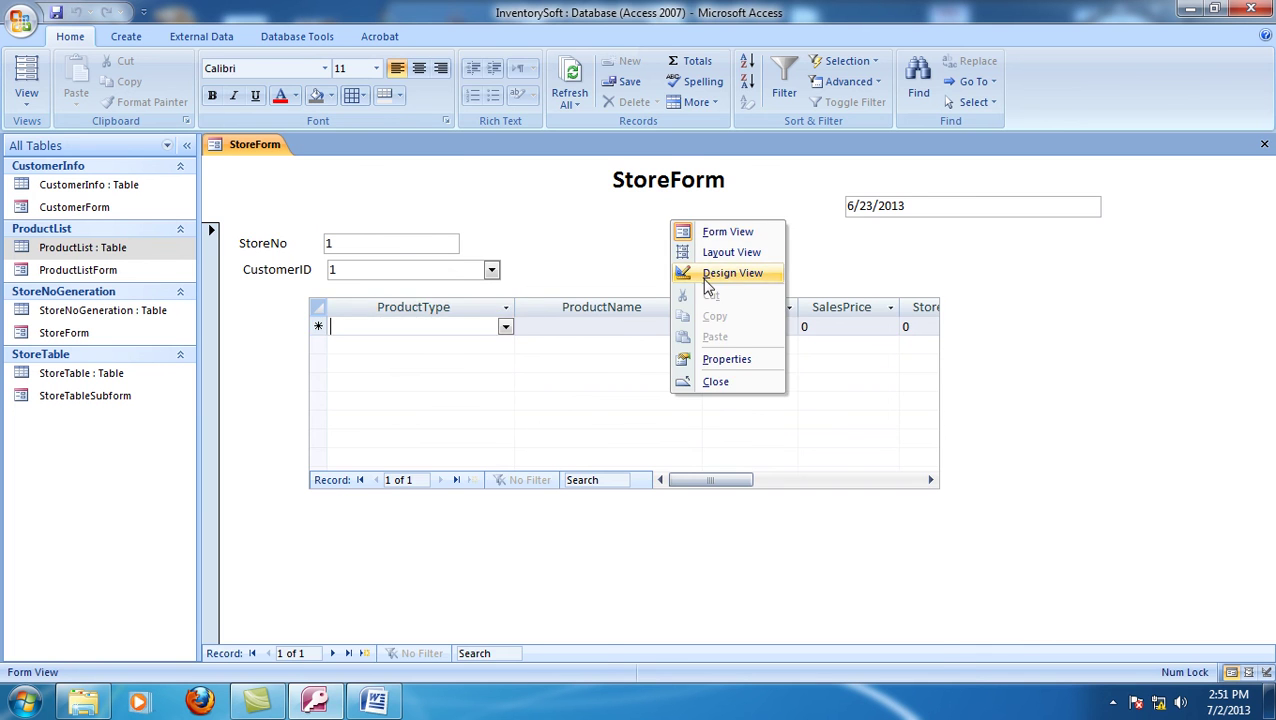
left_click(705, 280)
left_click(627, 434)
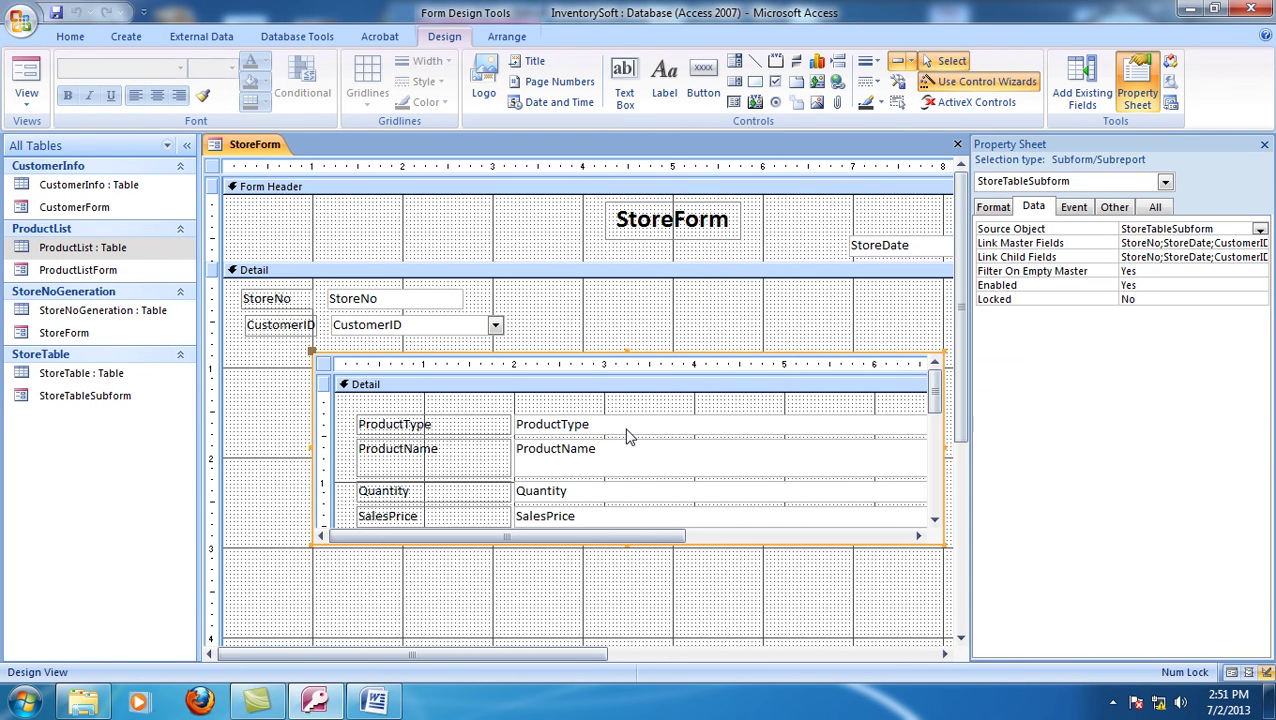
left_click(629, 424)
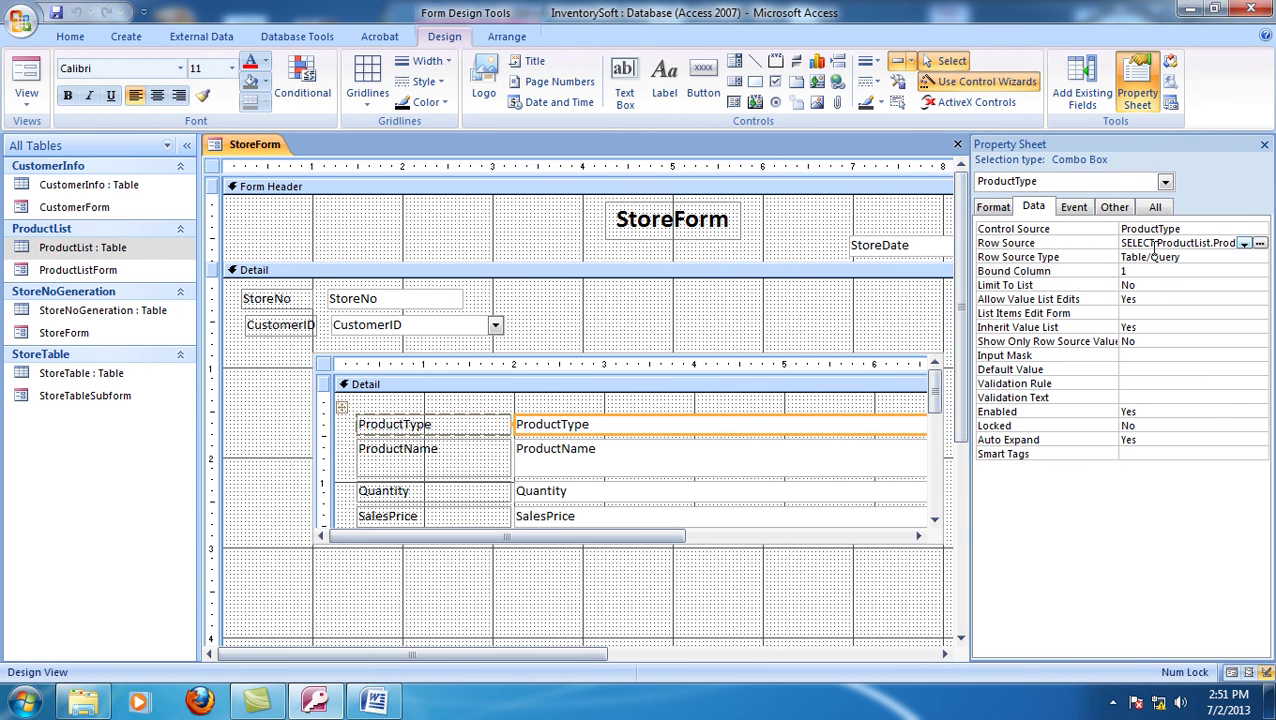
left_click(996, 208)
left_click(1143, 299)
left_click(1243, 300)
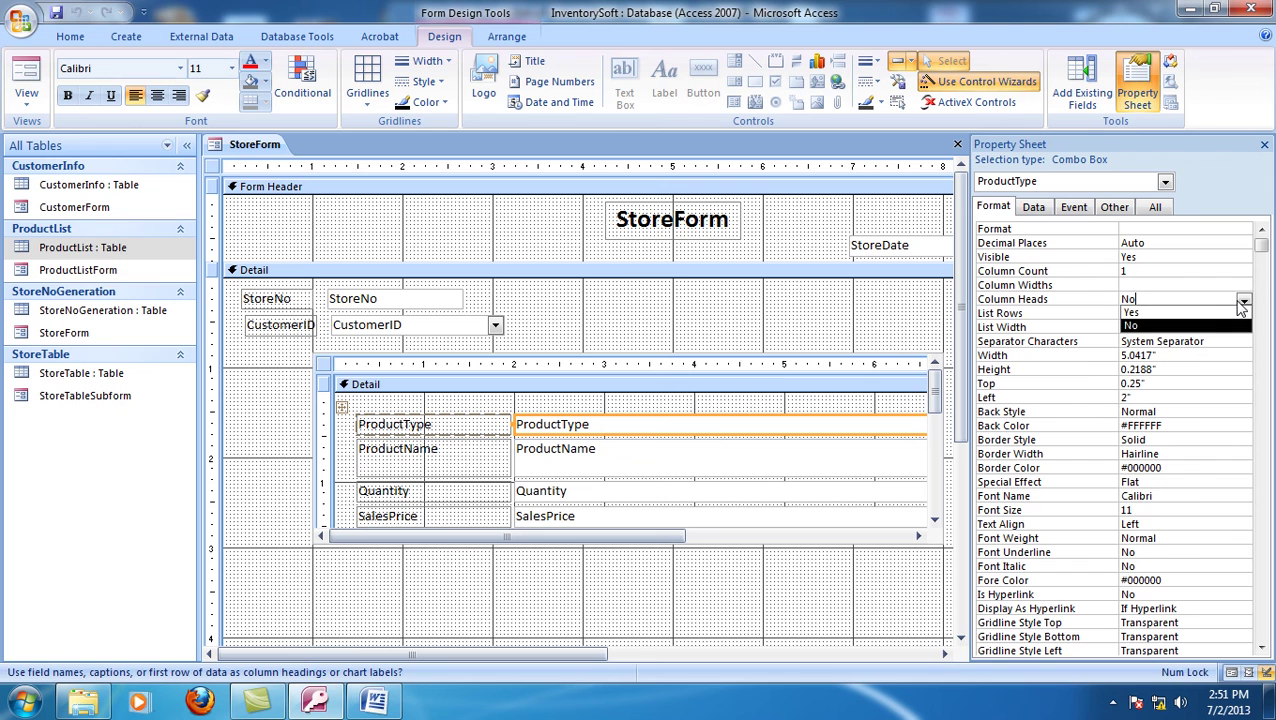
left_click(1155, 313)
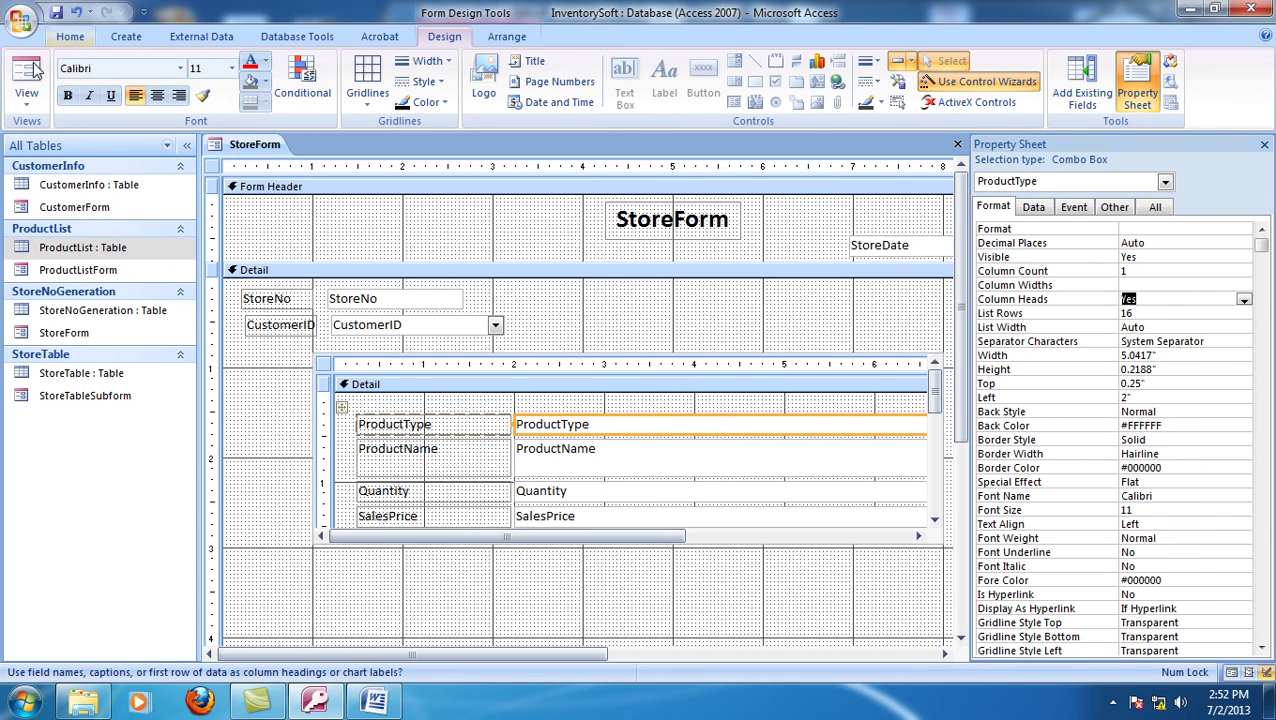
- Switch StoreForm back to Form View and check the column heading in the ProductType drop-down list
left_click(26, 100)
left_click(77, 138)
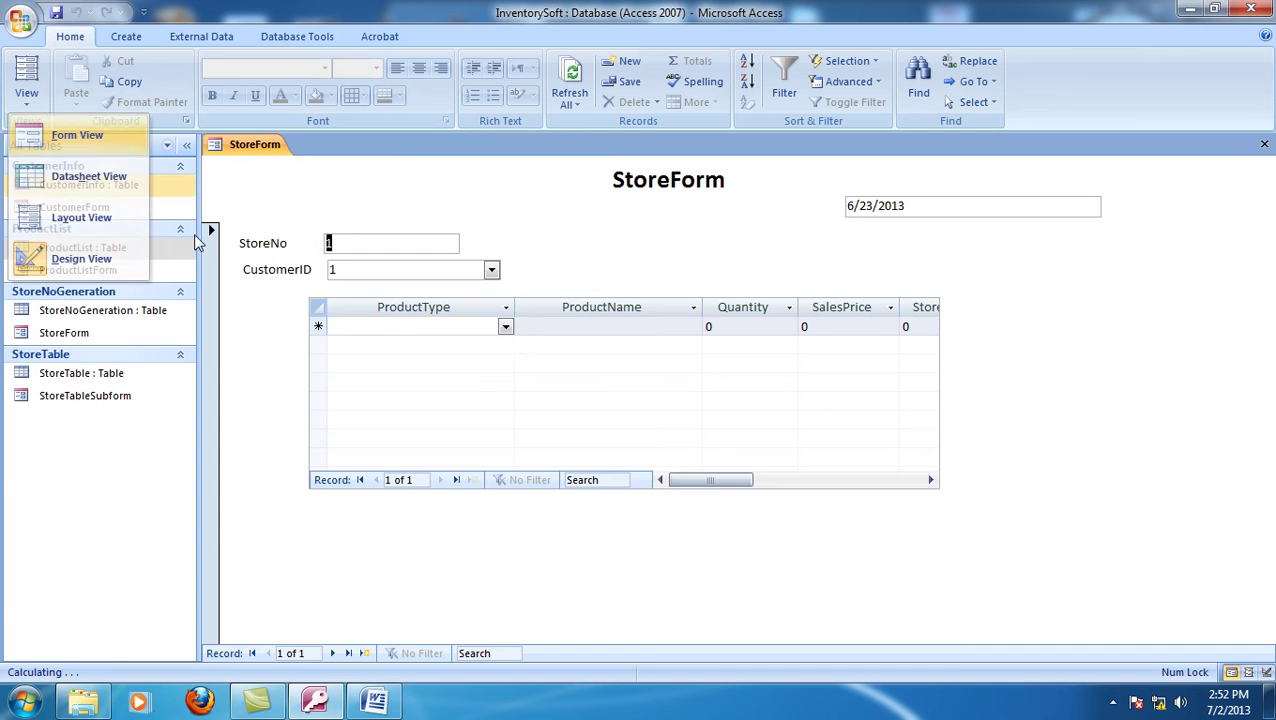
left_click(505, 326)
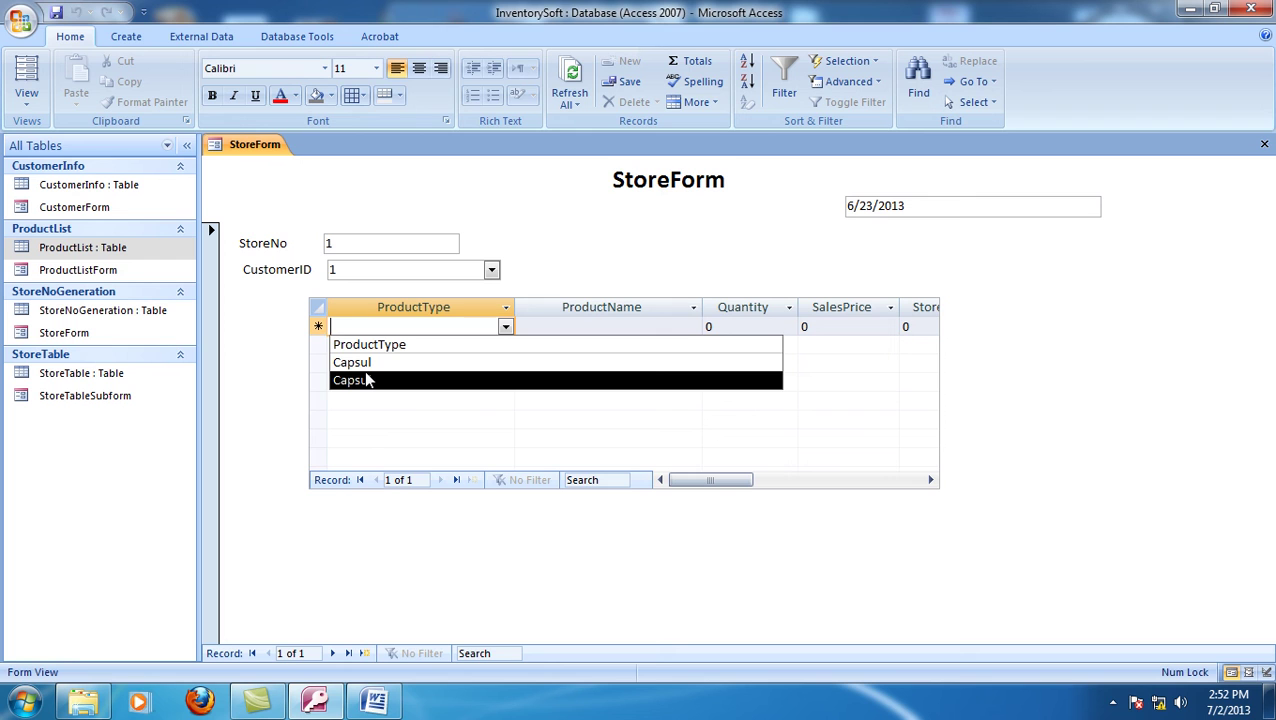
- Return StoreForm to Design View and show the subform's ProductType combo box data properties wide enough to read the full Row Source
key("Up")
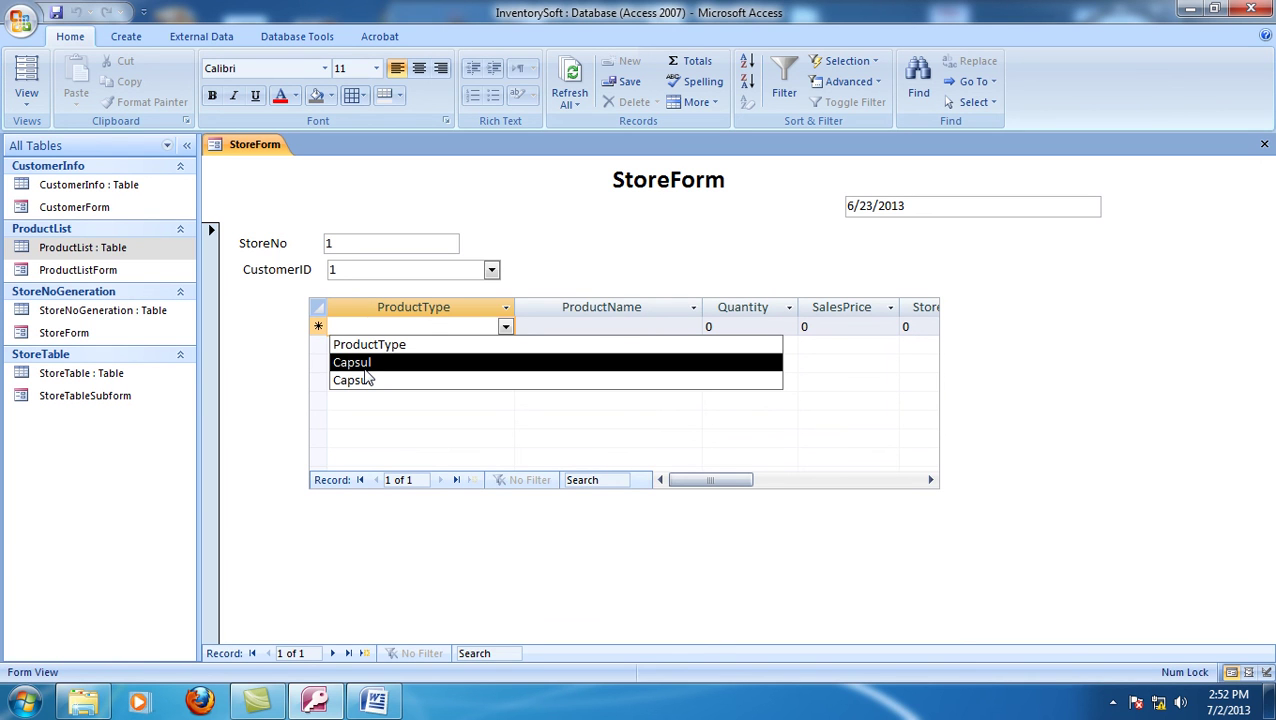
right_click(740, 227)
left_click(800, 273)
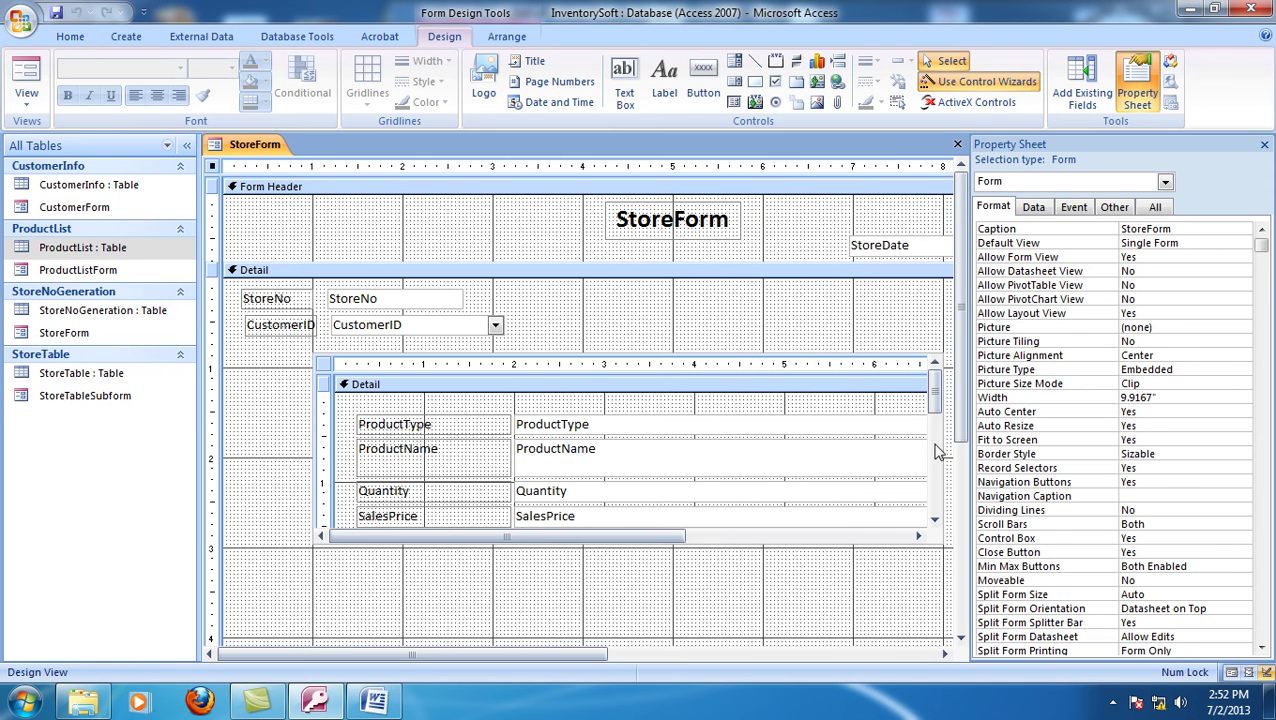
left_click(806, 432)
left_click(806, 430)
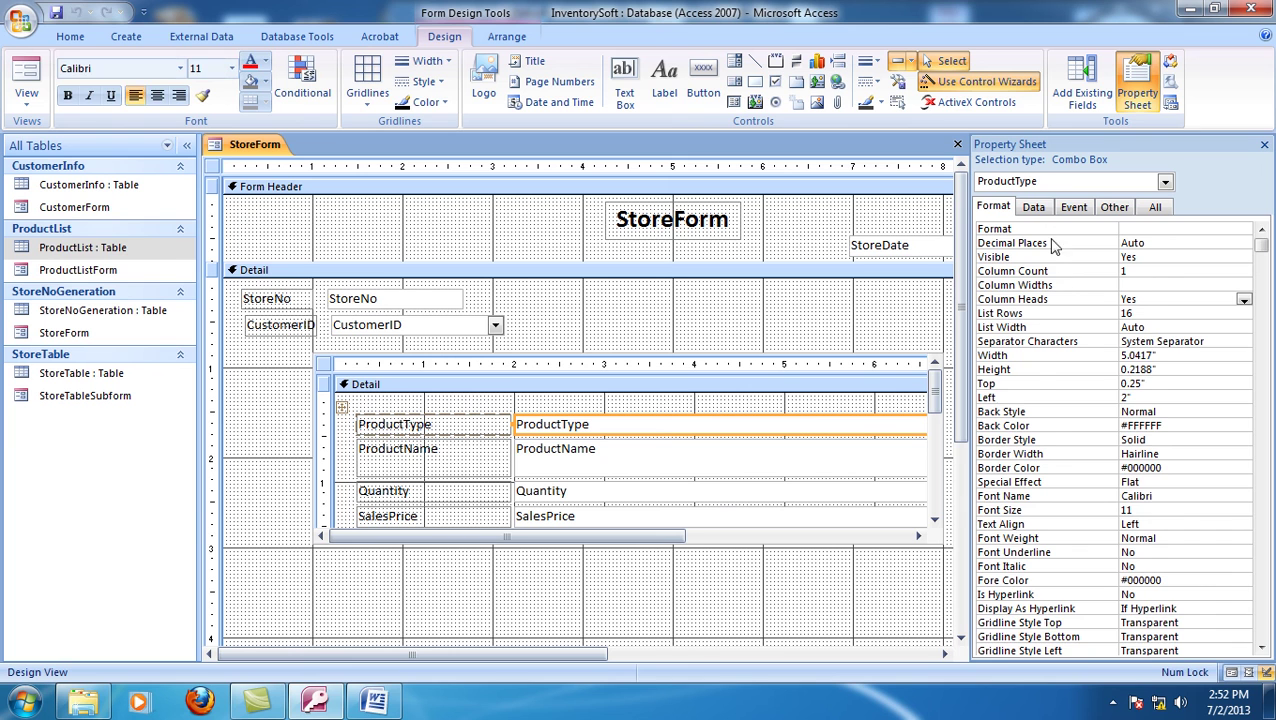
left_click(1033, 207)
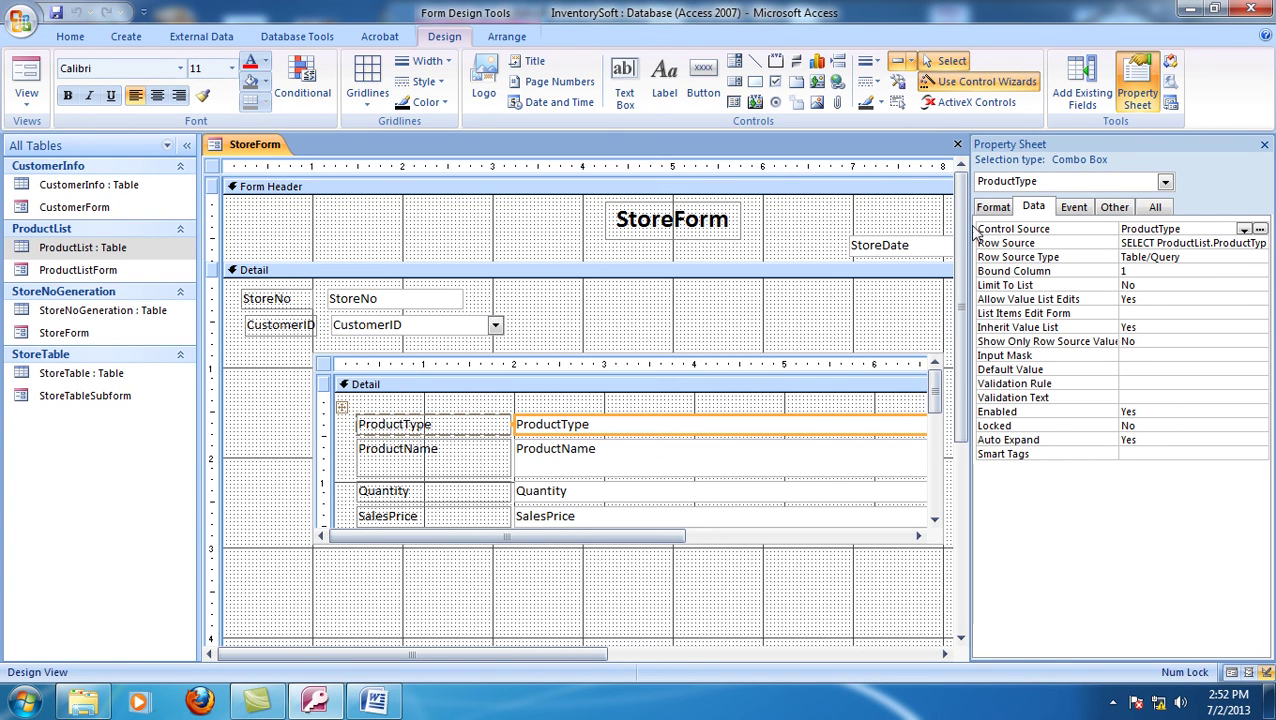
left_click_drag(973, 232, 394, 244)
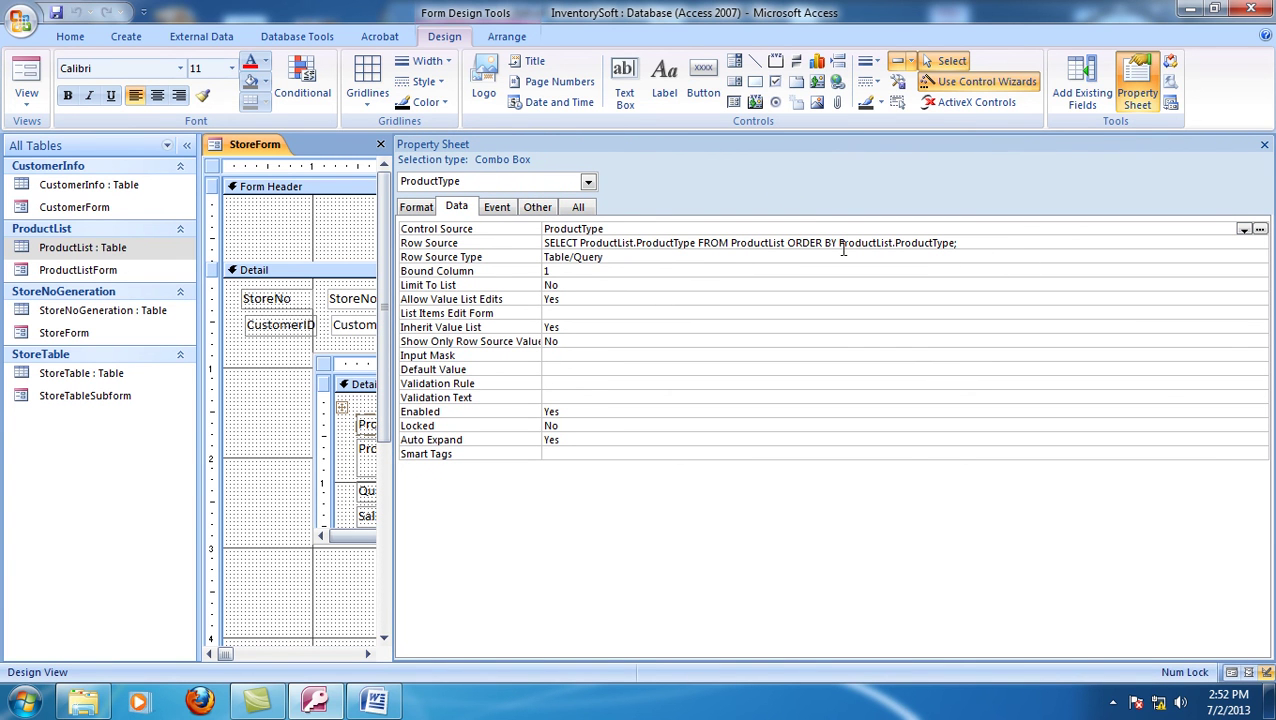
- Insert DISTINCT after SELECT in the ProductType combo box's Row Source statement and close the property sheet
left_click(610, 243)
left_click_drag(582, 243, 688, 244)
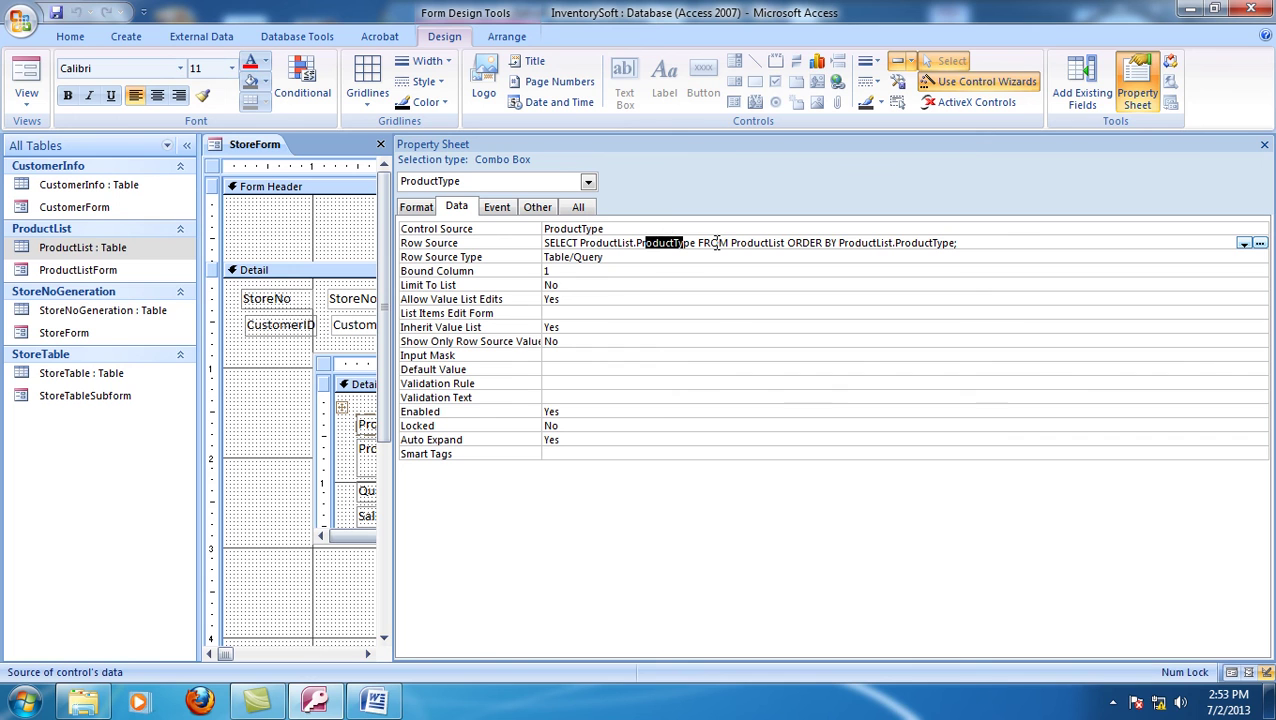
double_click(608, 244)
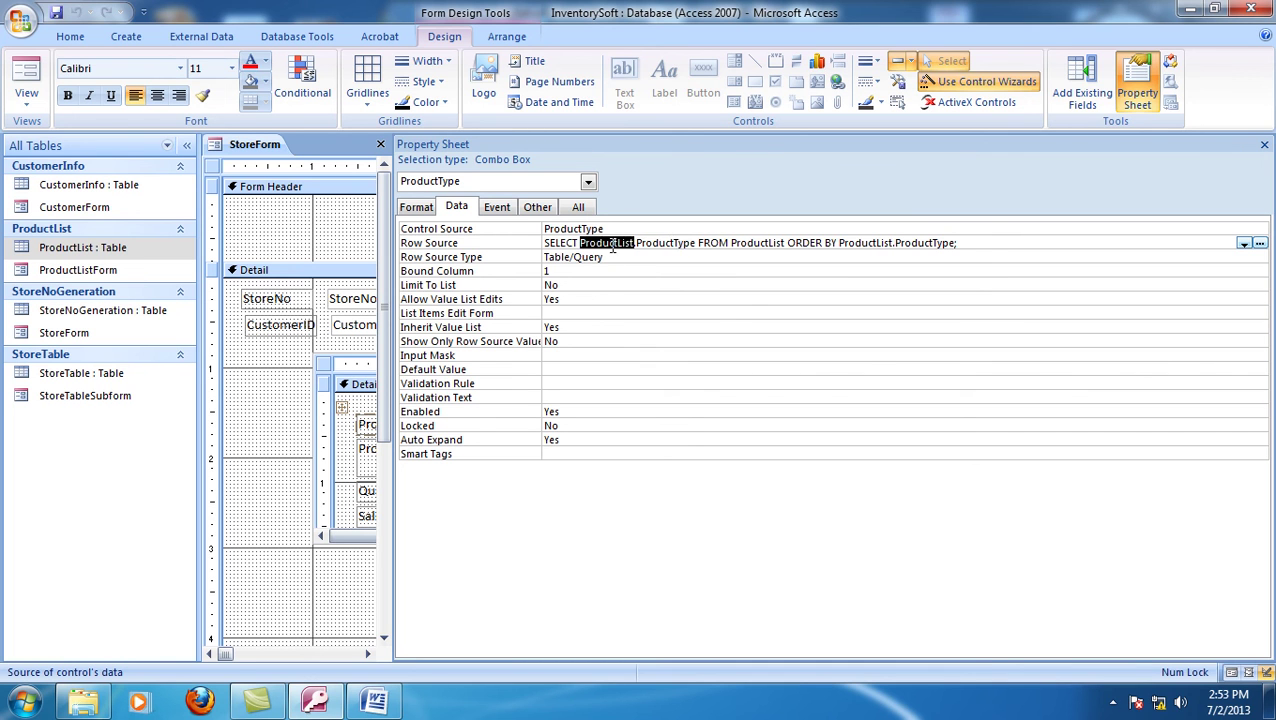
double_click(667, 244)
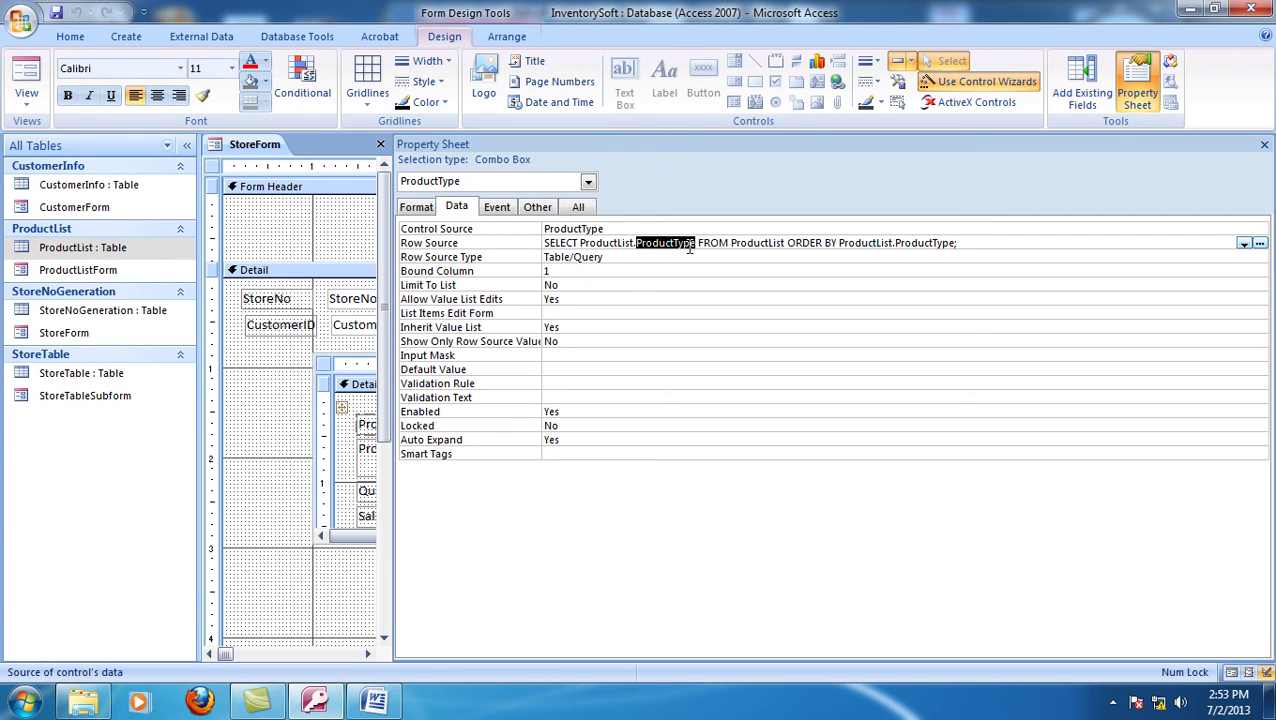
double_click(736, 244)
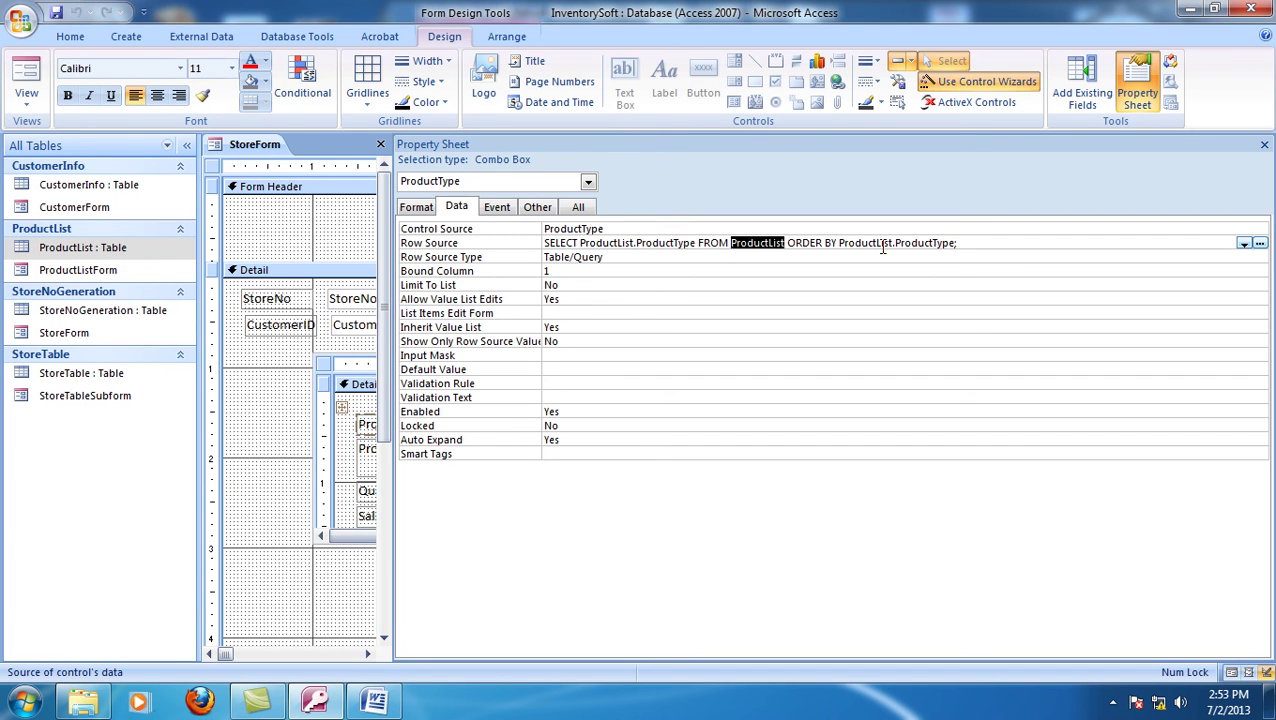
left_click_drag(866, 244, 910, 247)
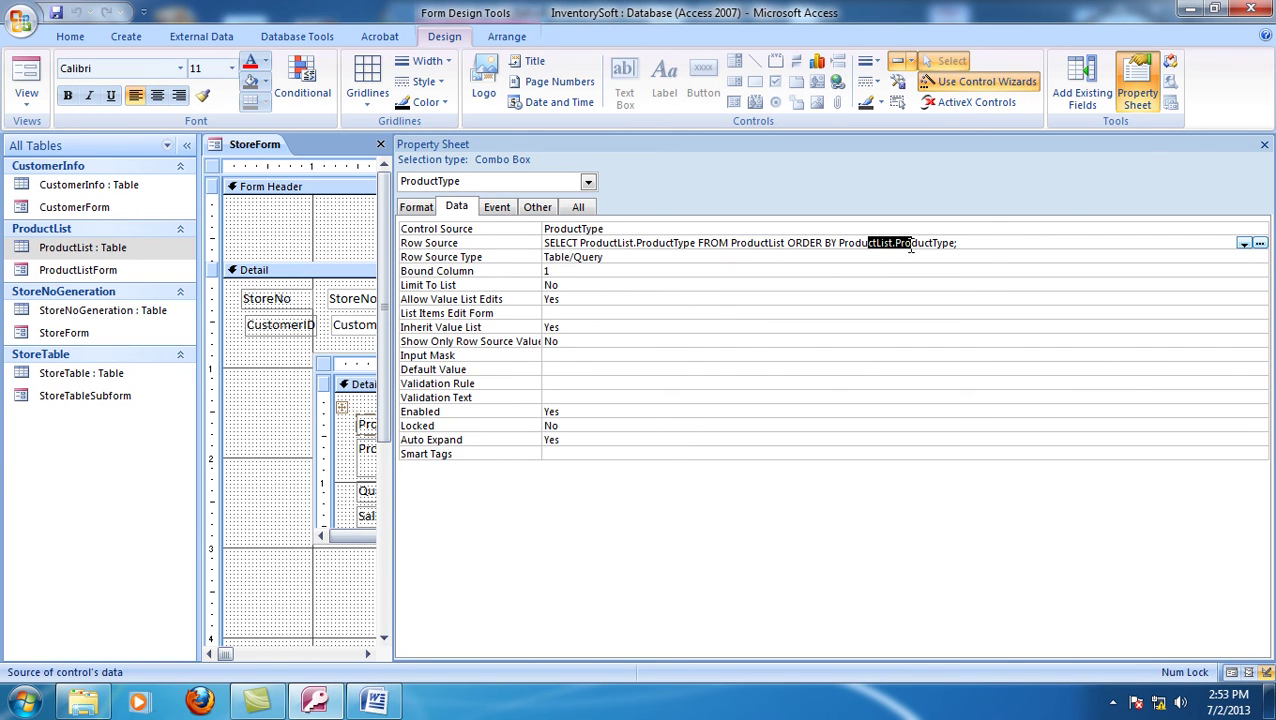
left_click(579, 243)
type("distinct")
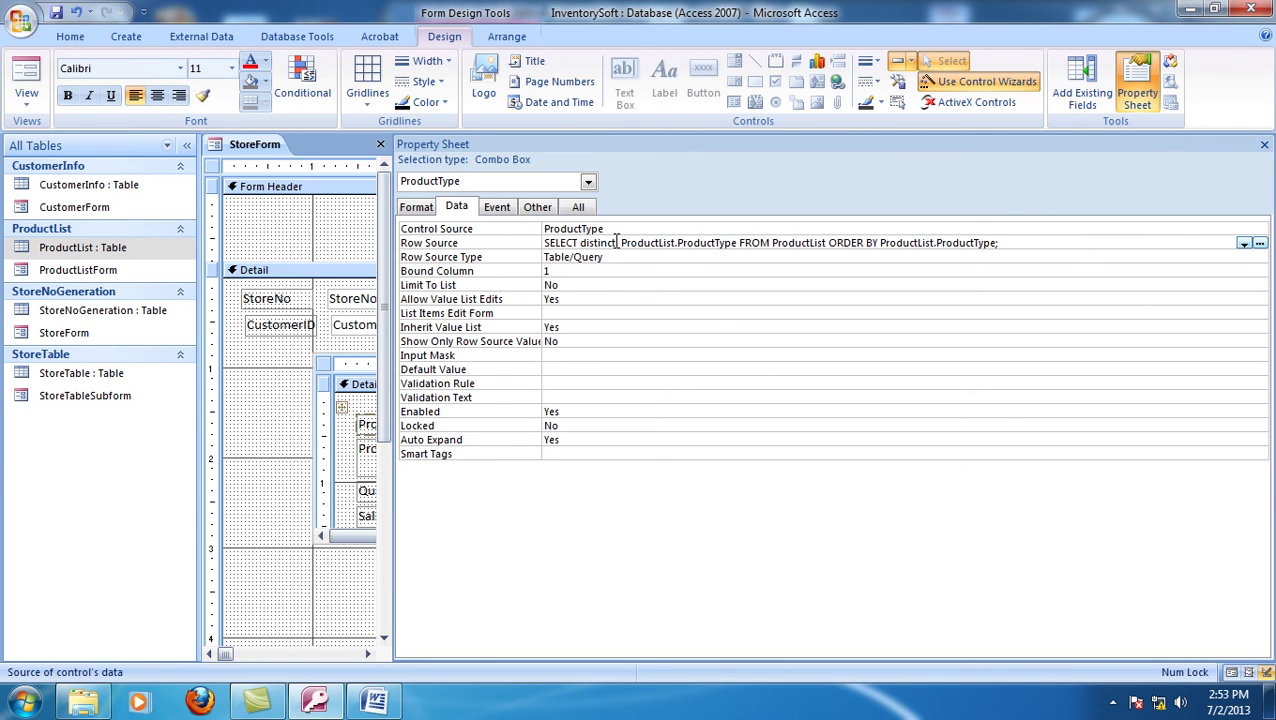
left_click_drag(619, 243, 706, 246)
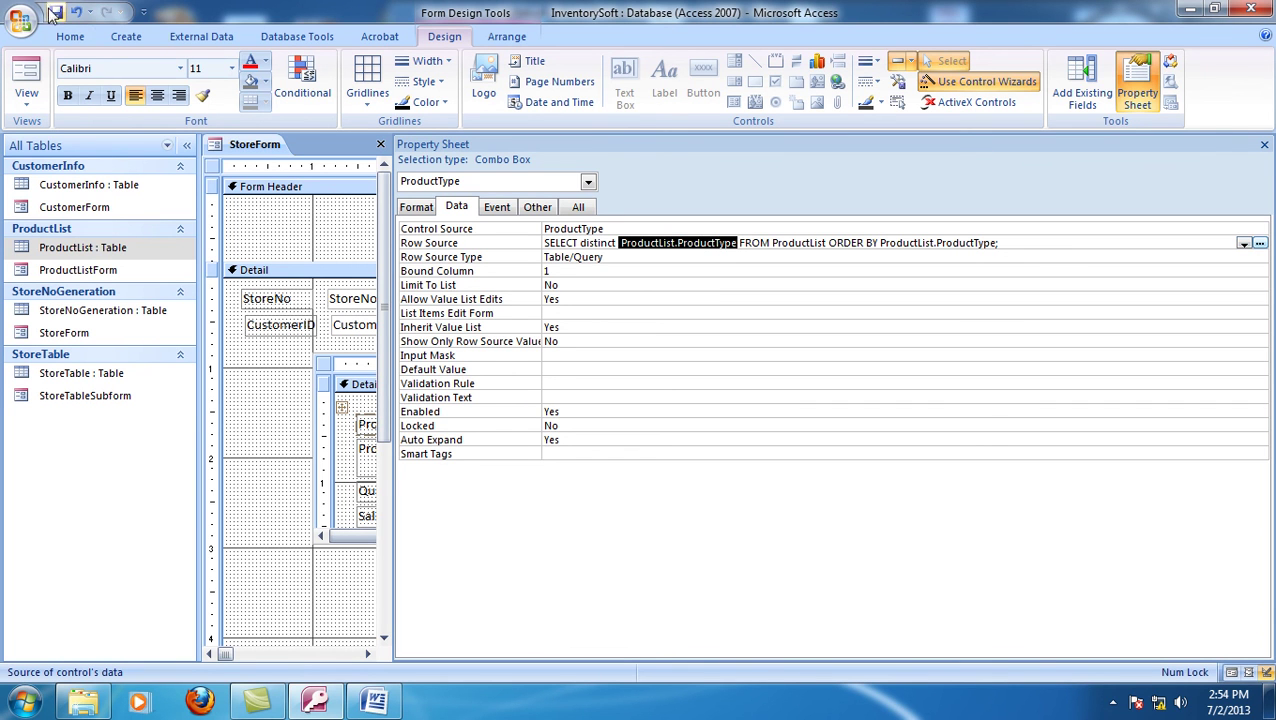
key("Return")
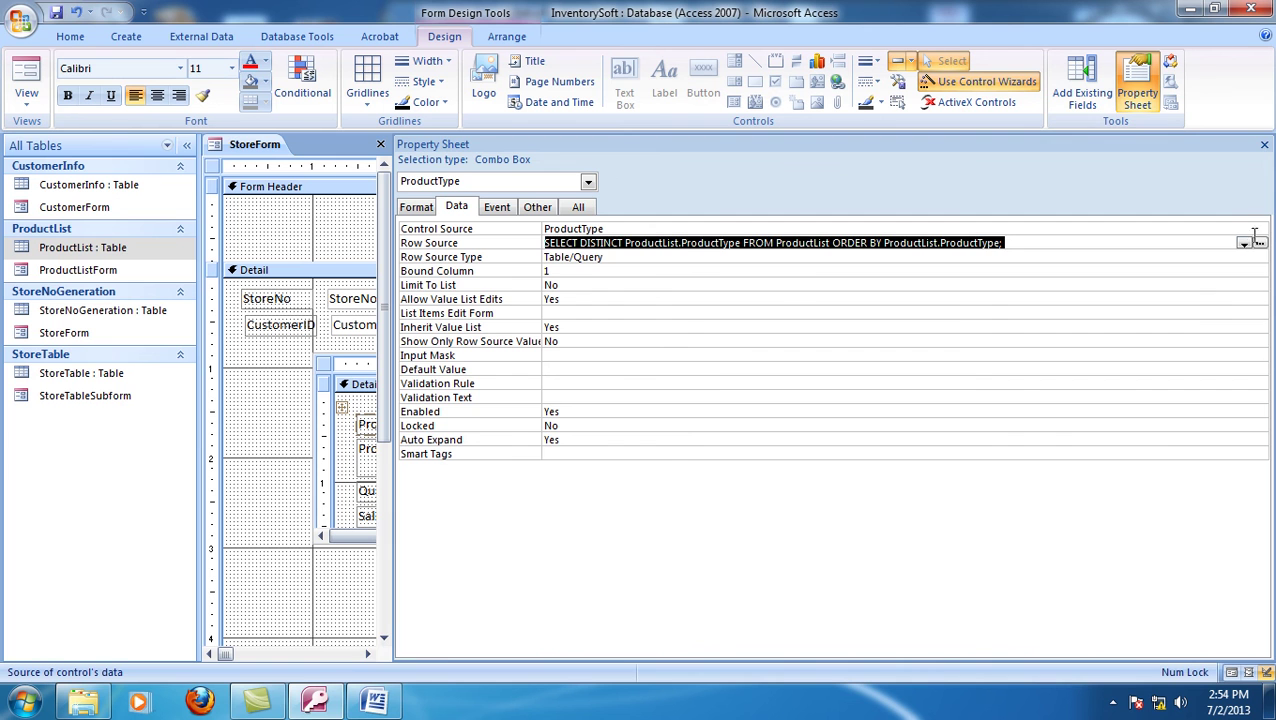
left_click(1265, 147)
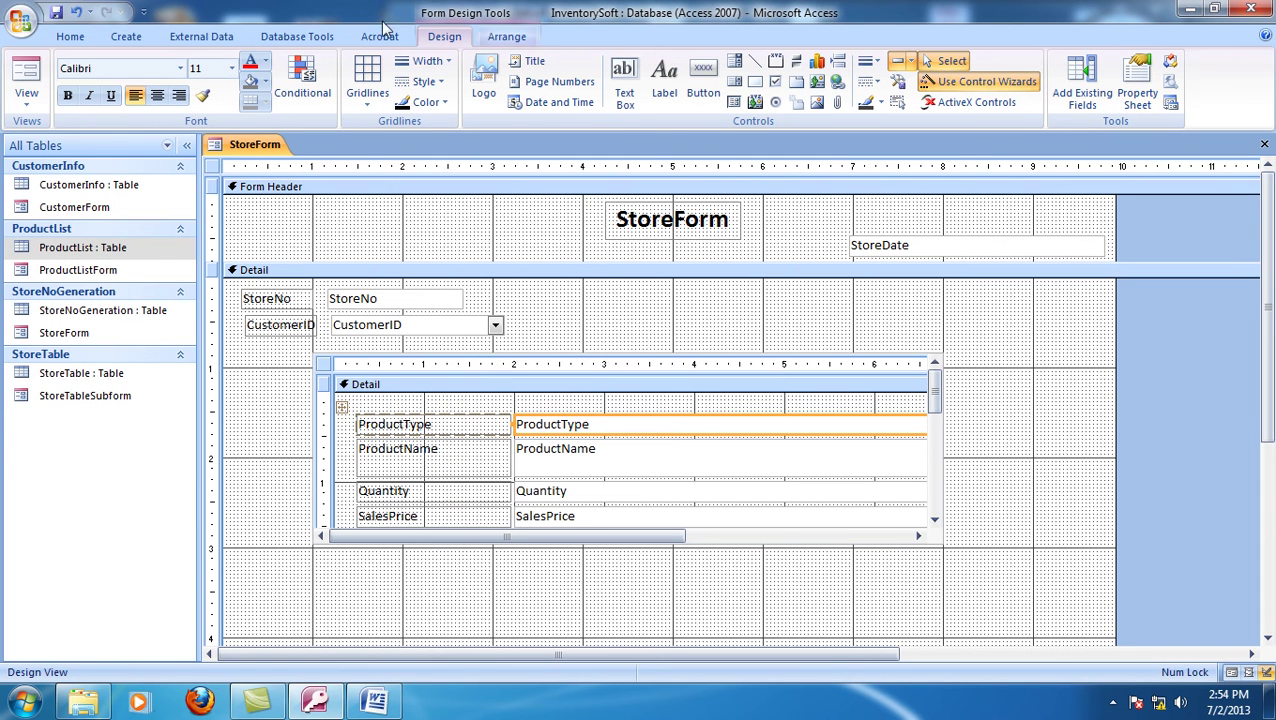
- Switch StoreForm to Form View and check the ProductType drop-down list for duplicate entries
left_click(30, 102)
left_click(45, 128)
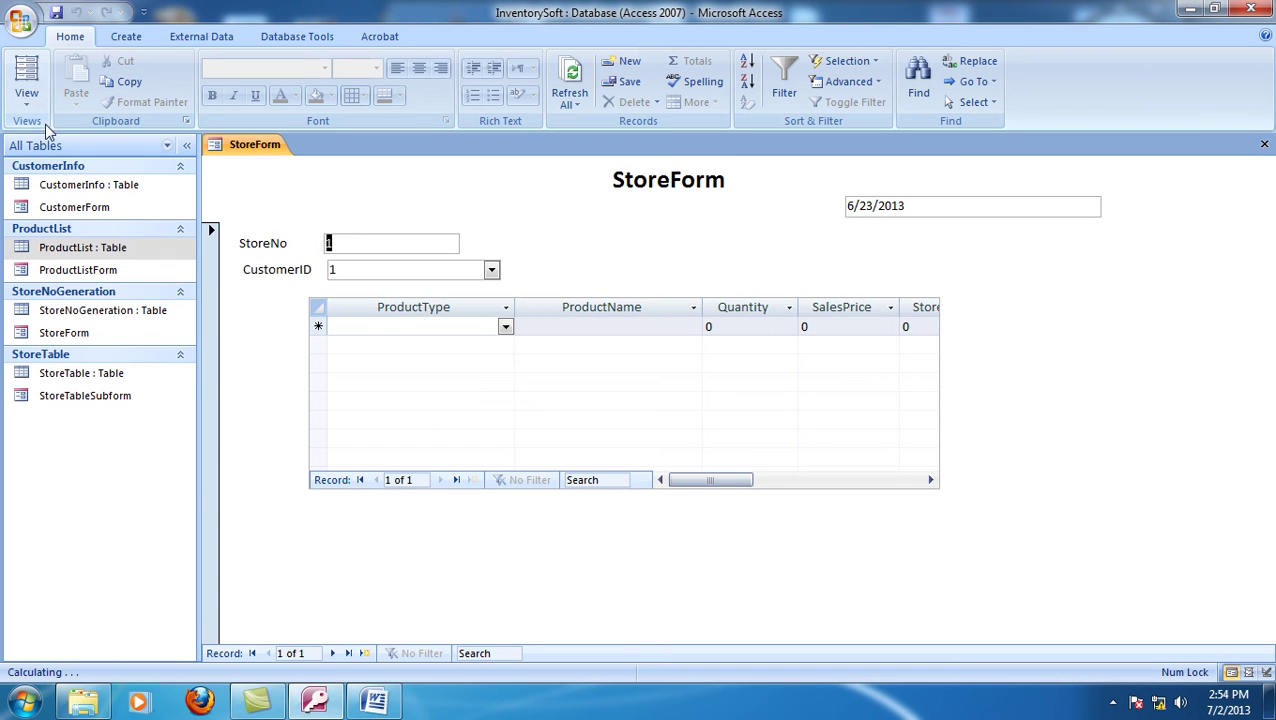
left_click(505, 327)
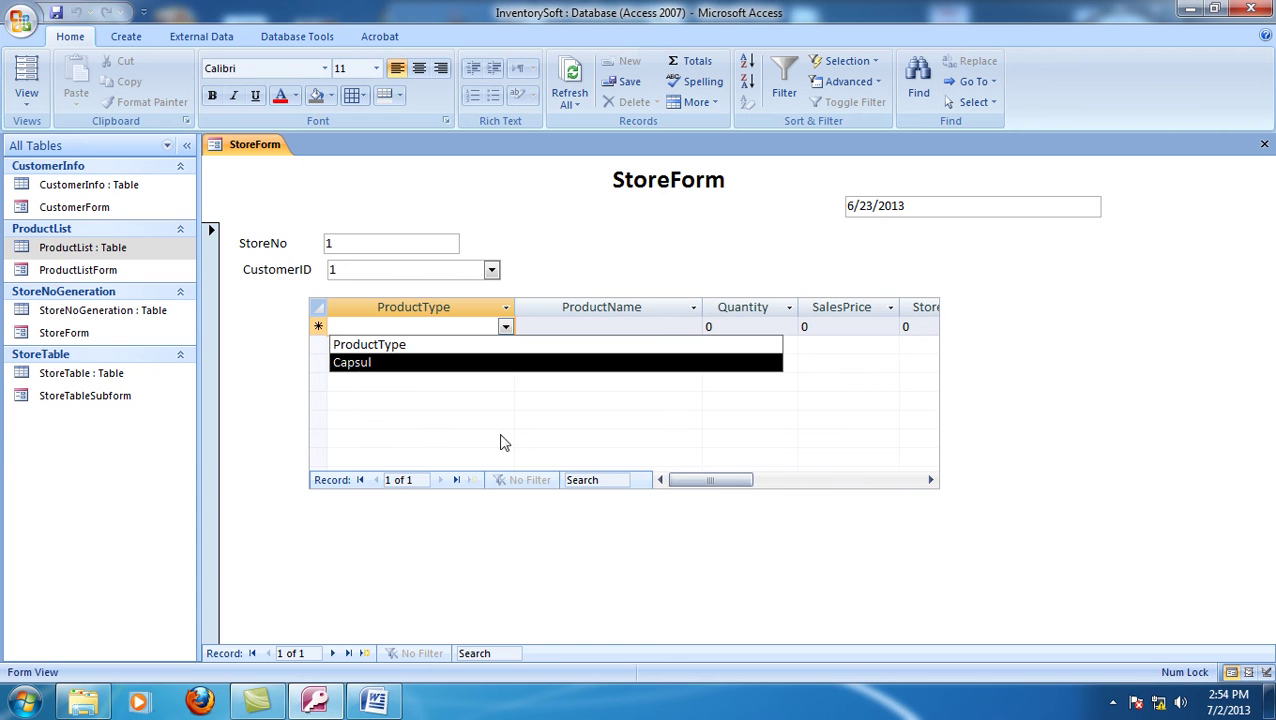
left_click(813, 231)
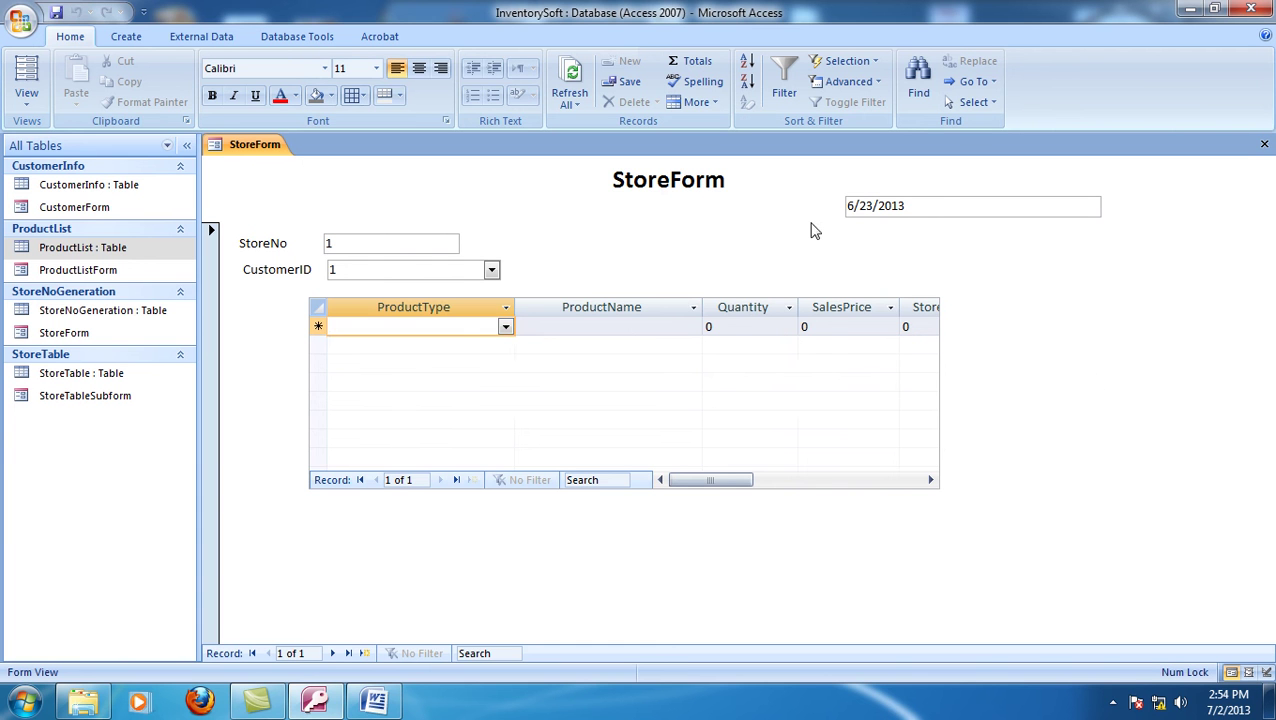
- Close StoreForm and review the records in the ProductList table, closing the table when finished
right_click(812, 228)
left_click(848, 276)
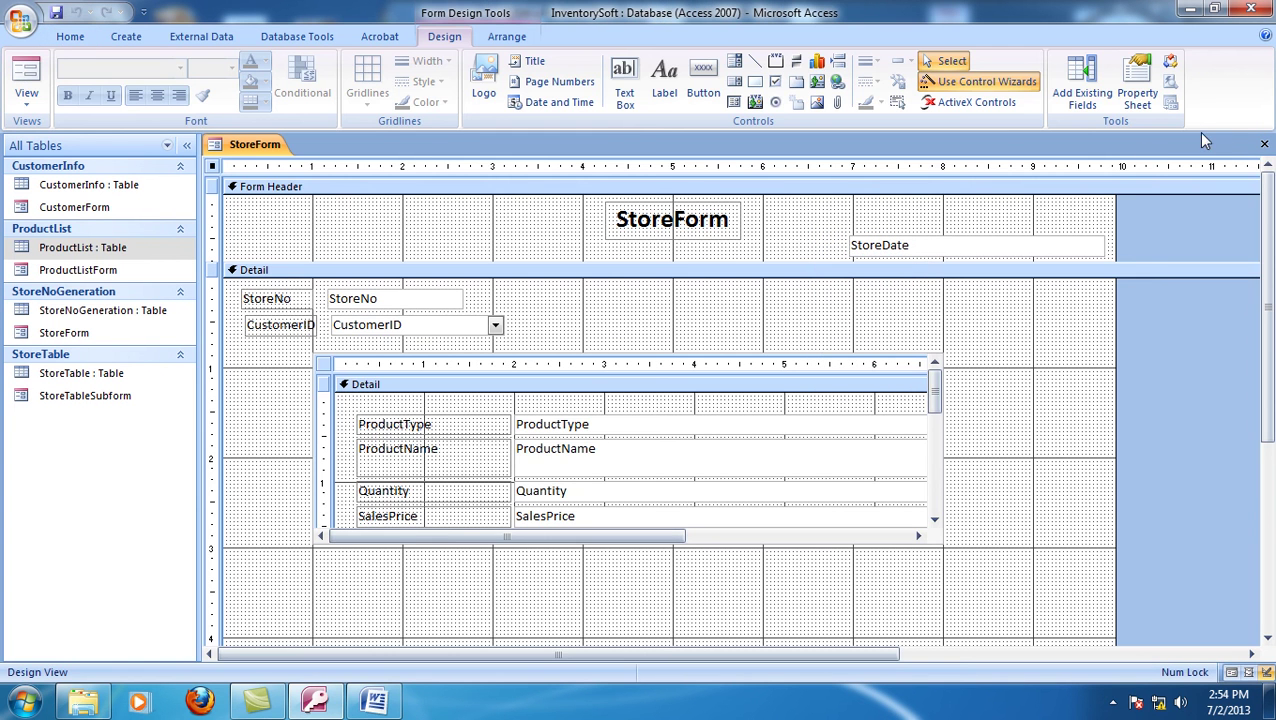
left_click(1264, 144)
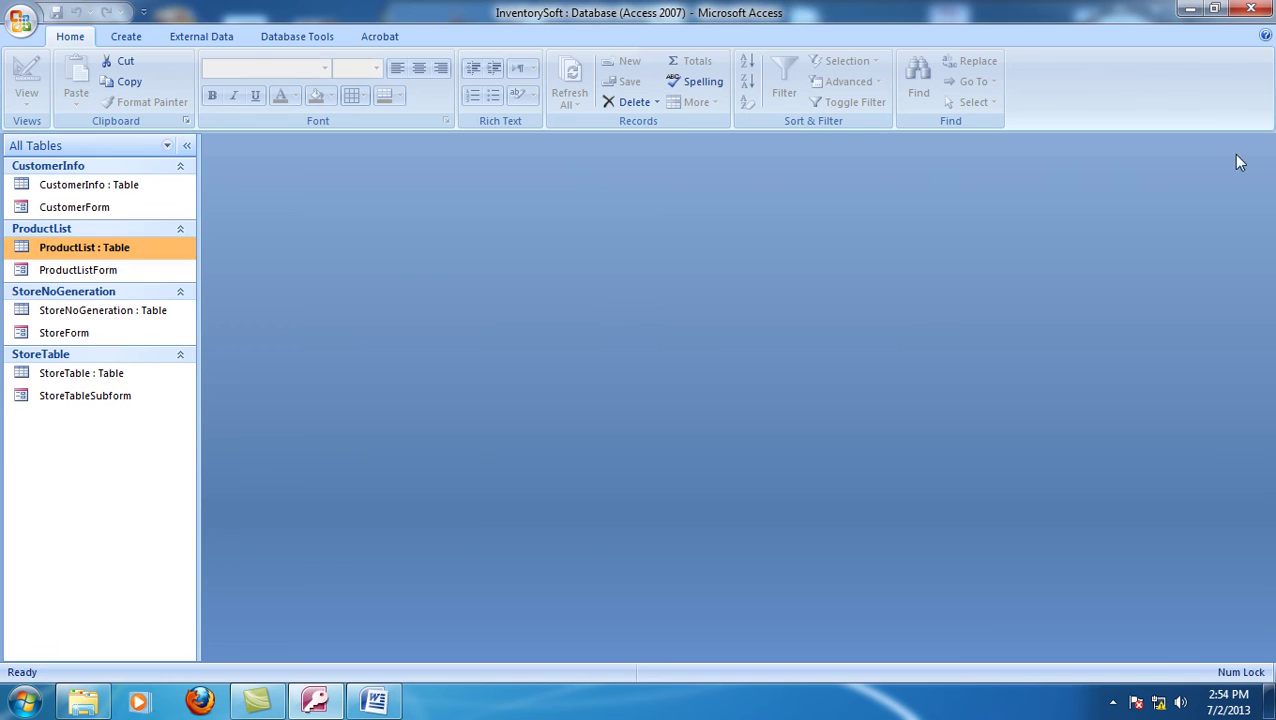
double_click(100, 250)
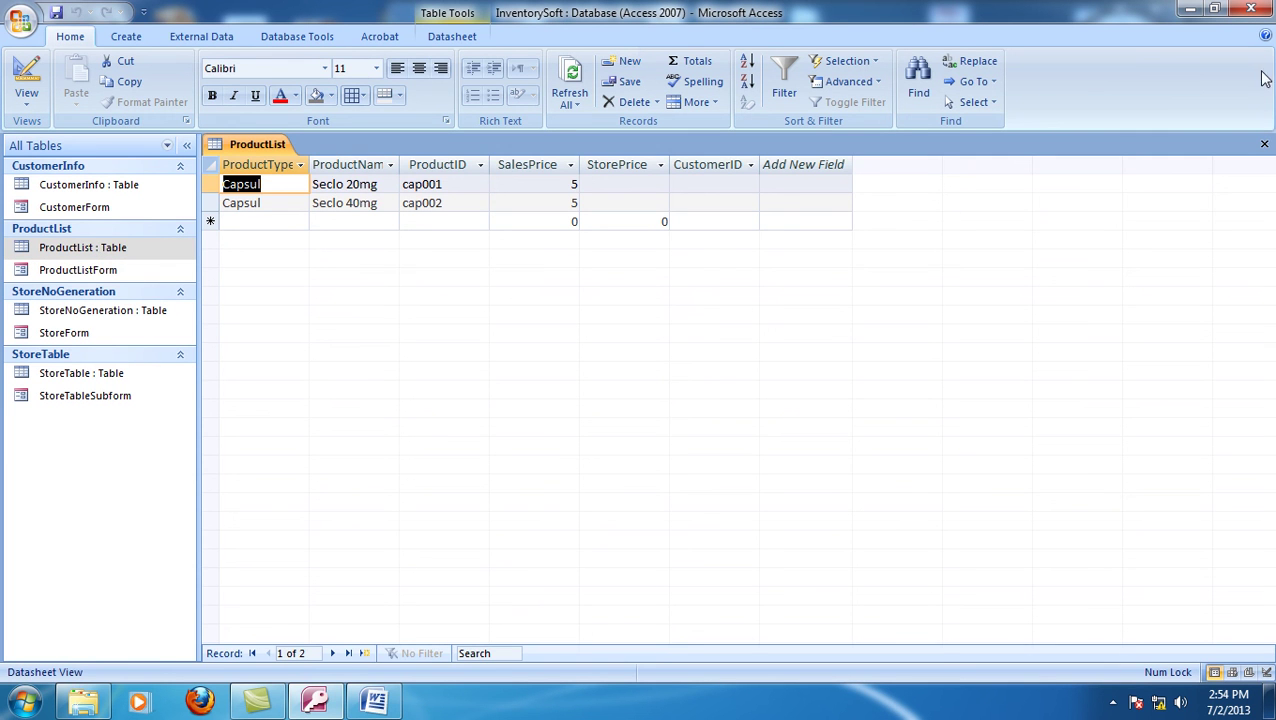
left_click(1264, 144)
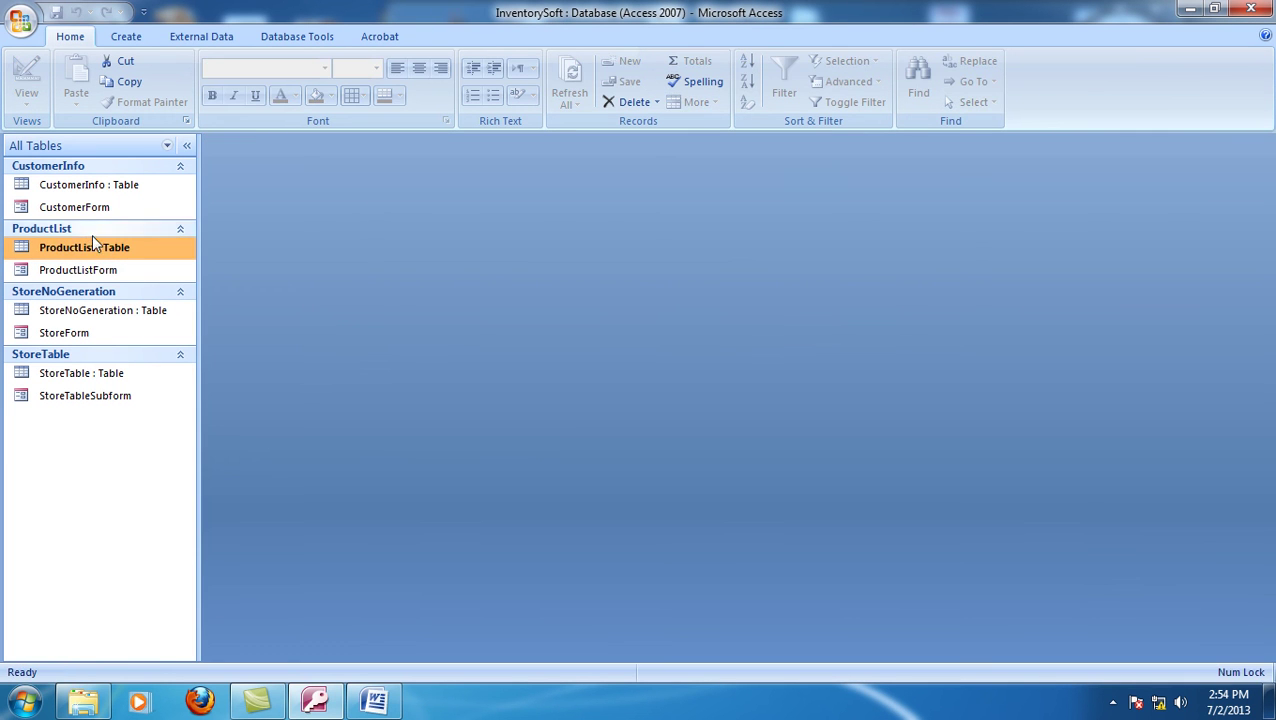
- Open ProductListForm and enter Injection as the ProductType and Veborab as the ProductName in the blank record
double_click(80, 270)
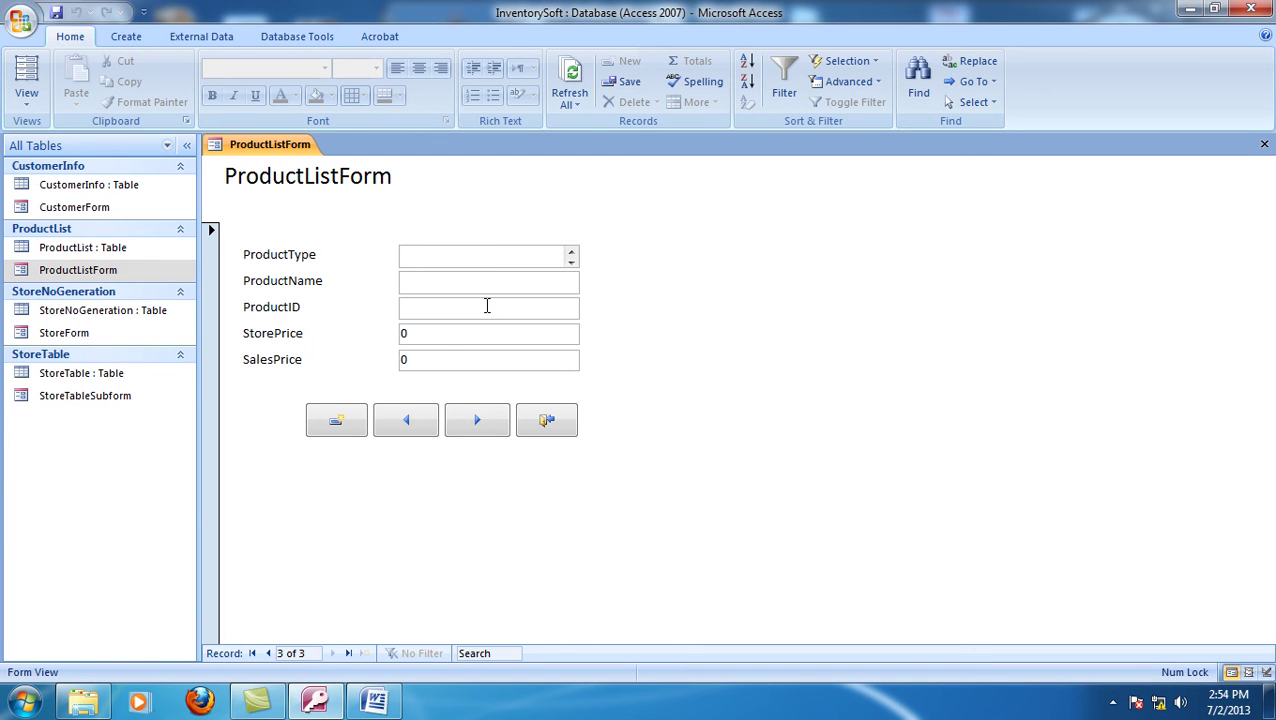
type("I")
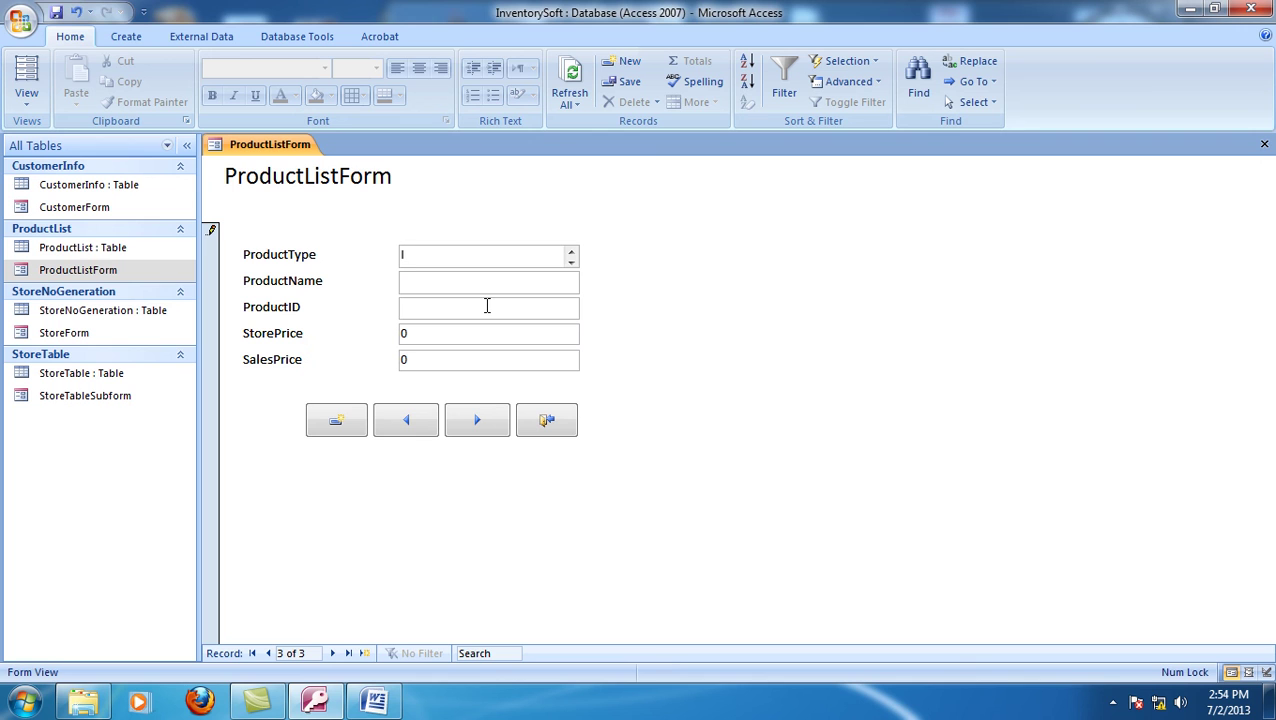
type("ject")
type("i")
type("on")
type("n")
left_click(484, 286)
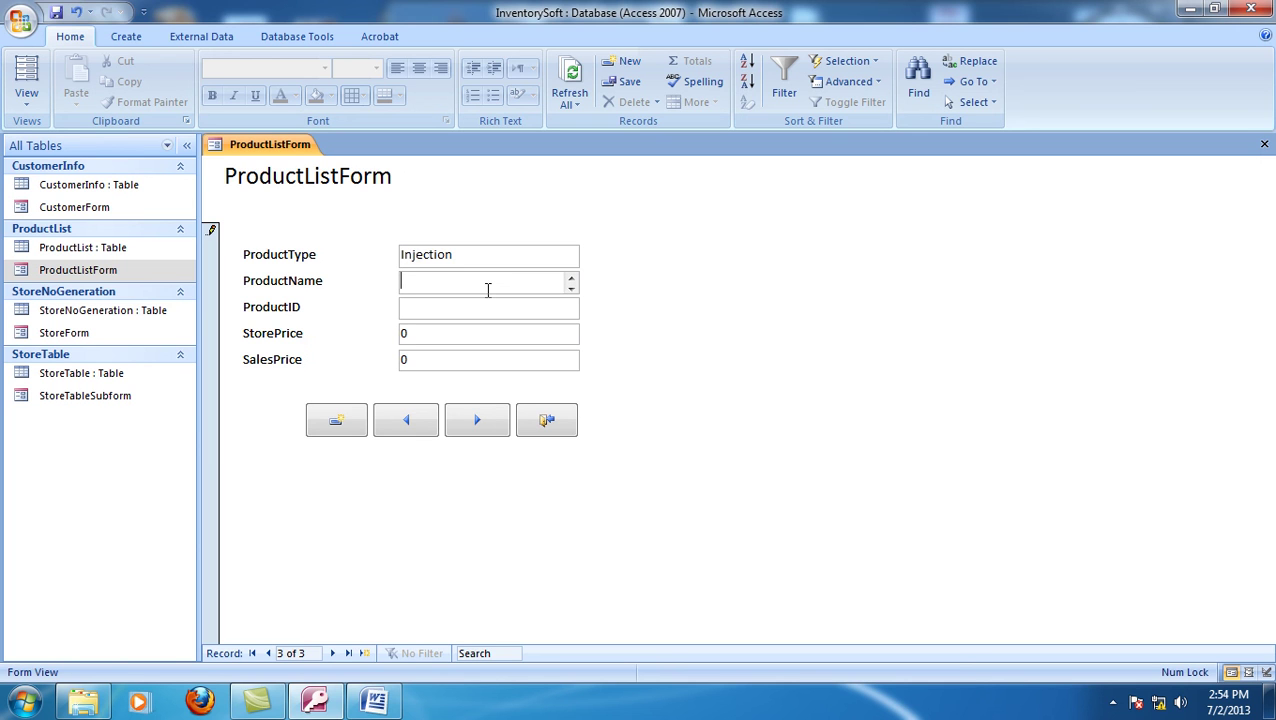
type("Veborab")
- Complete the Veborab record with ProductID Inj001, StorePrice 500 and SalesPrice 800, and move to a new record
left_click(408, 312)
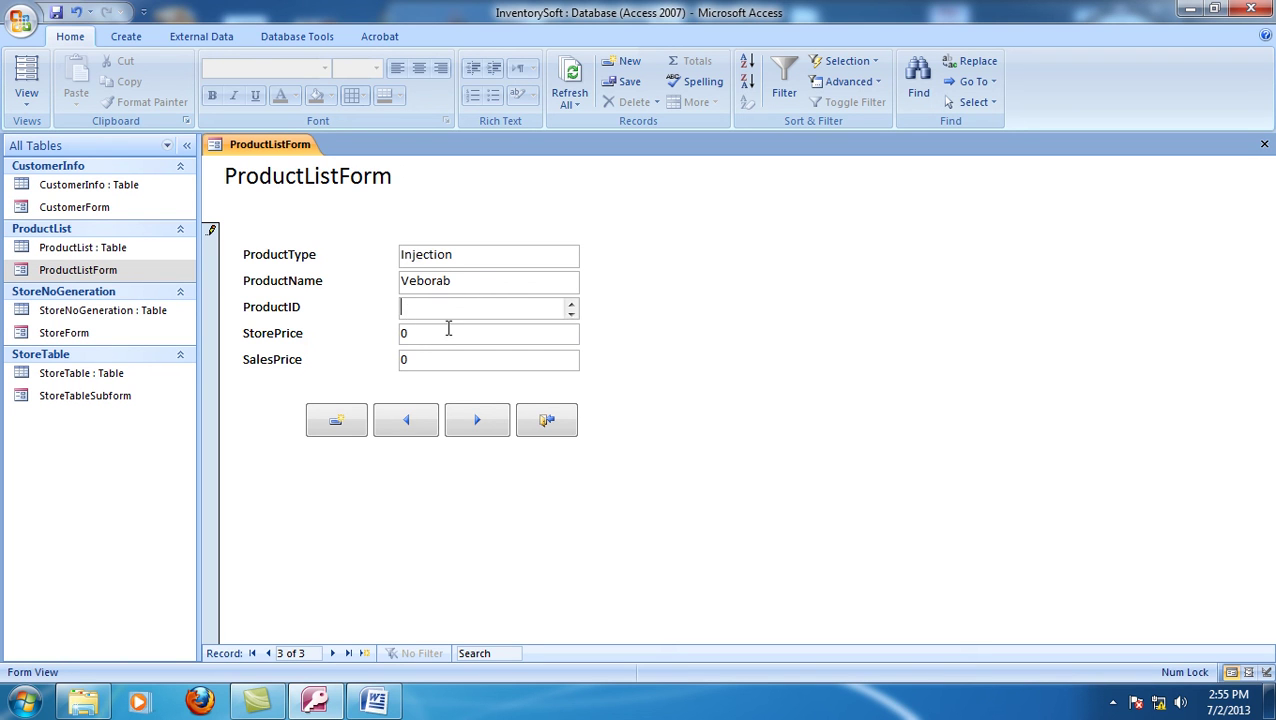
type("Inj001")
double_click(403, 333)
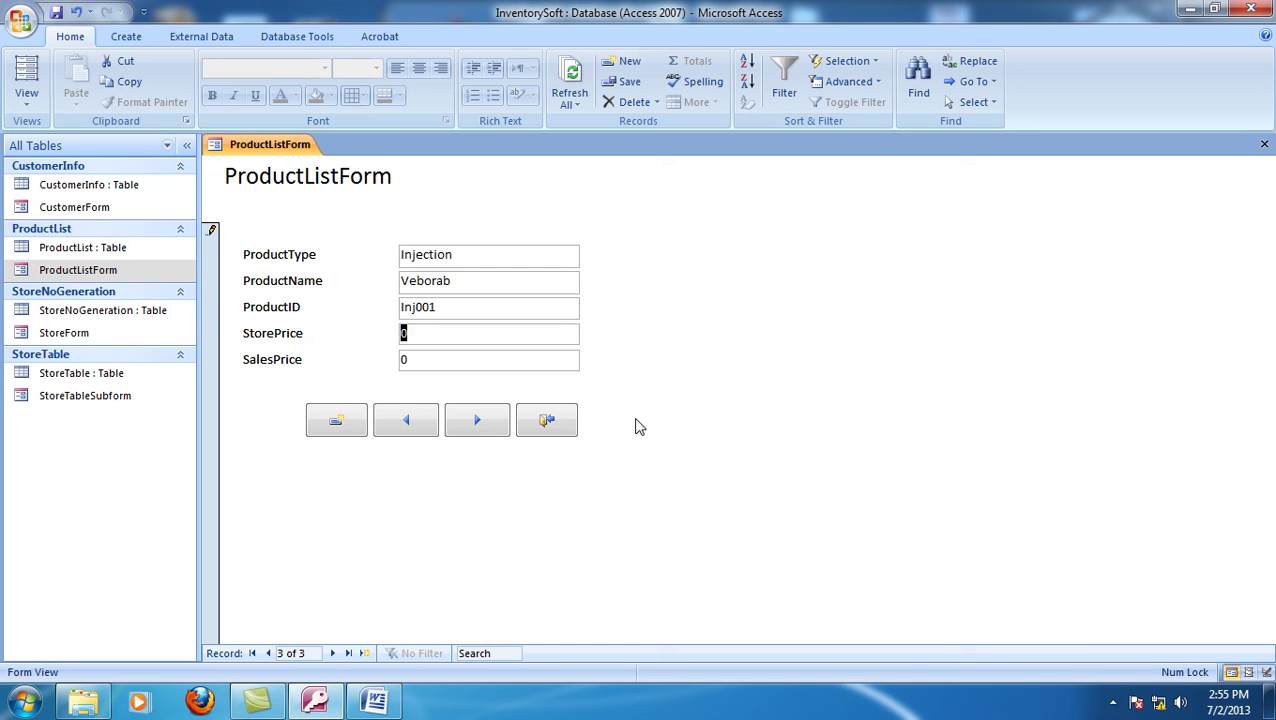
type("500")
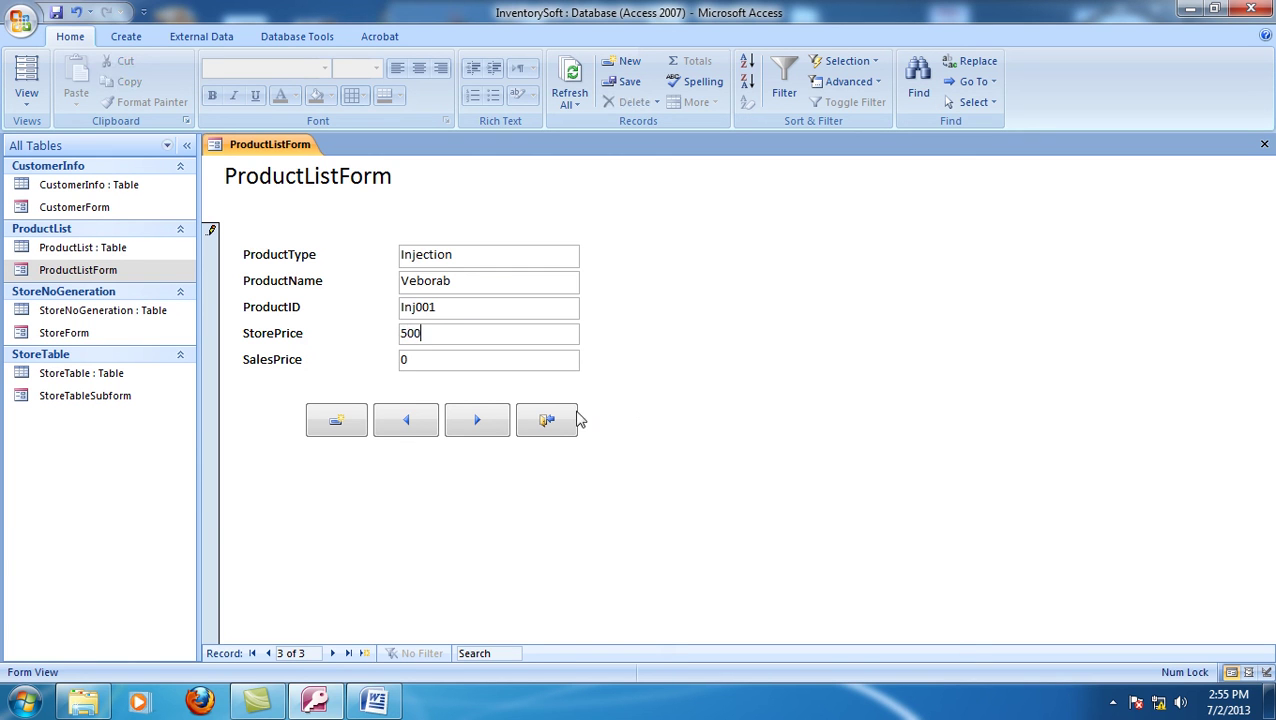
key("Tab")
type("800")
left_click(354, 434)
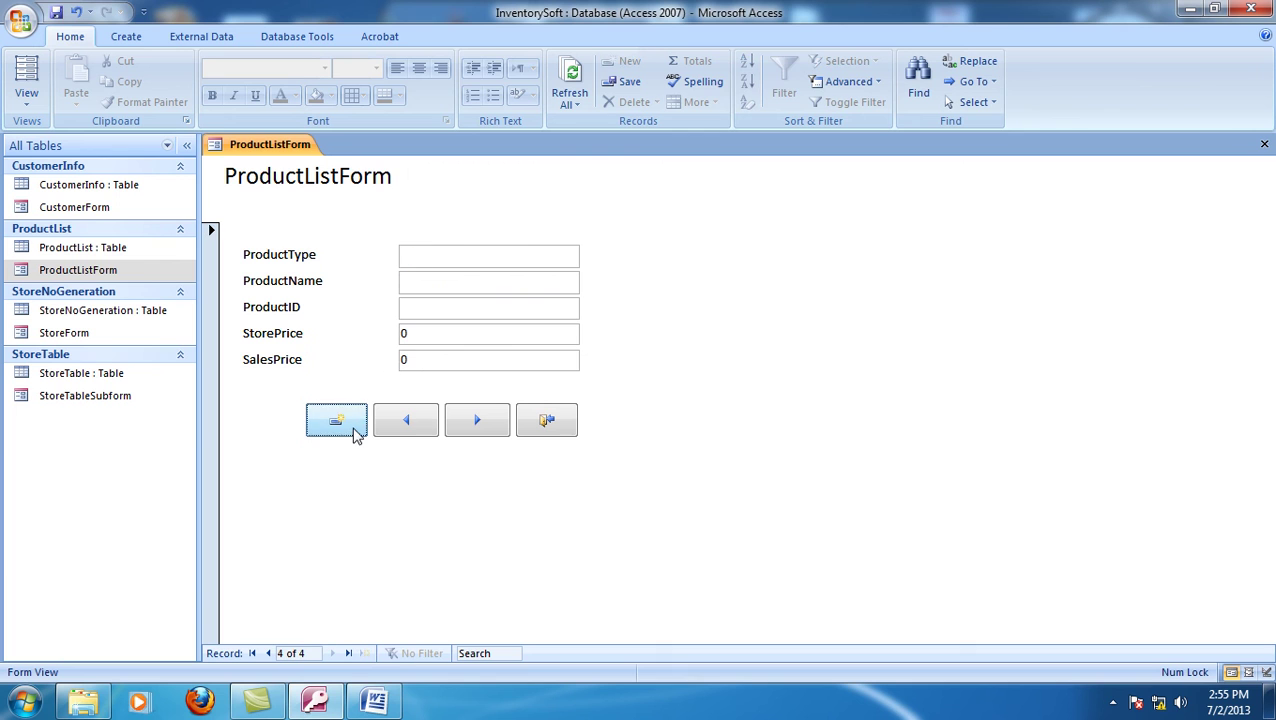
- Fill in the new record with ProductType Capsul, ProductName Losectil and ProductID Cap005
left_click(420, 258)
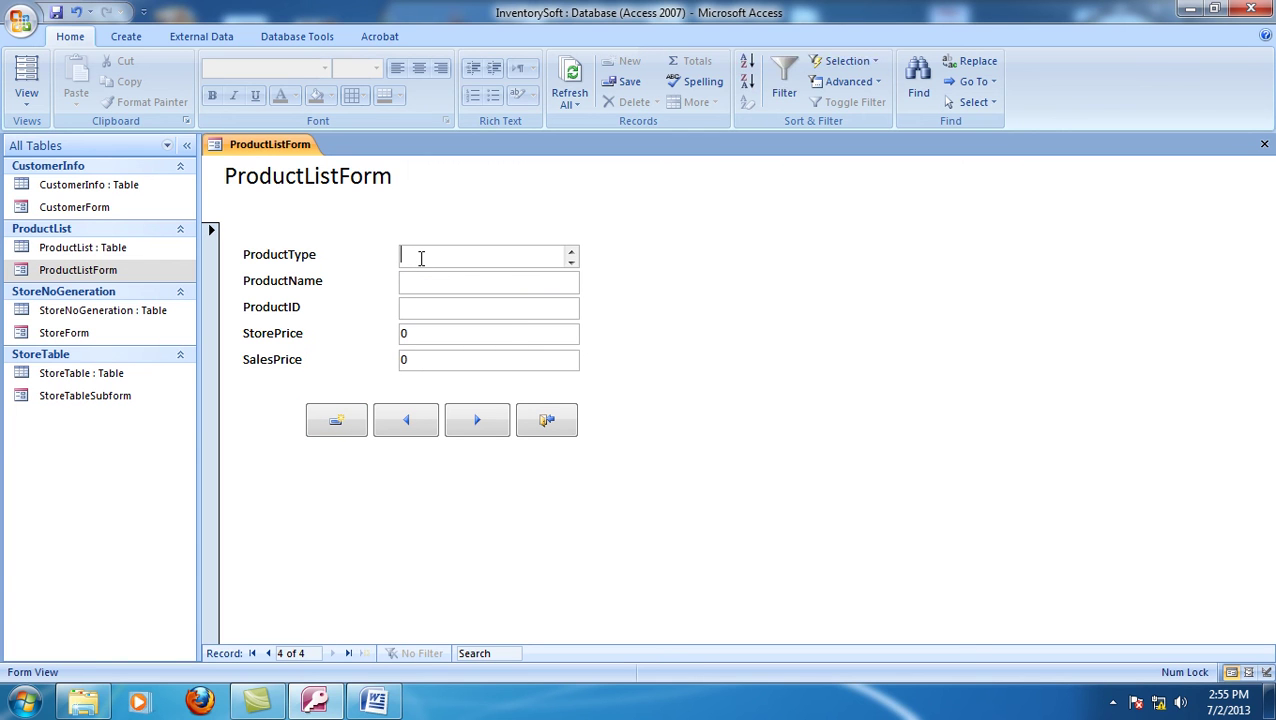
type("Capsul")
left_click(439, 281)
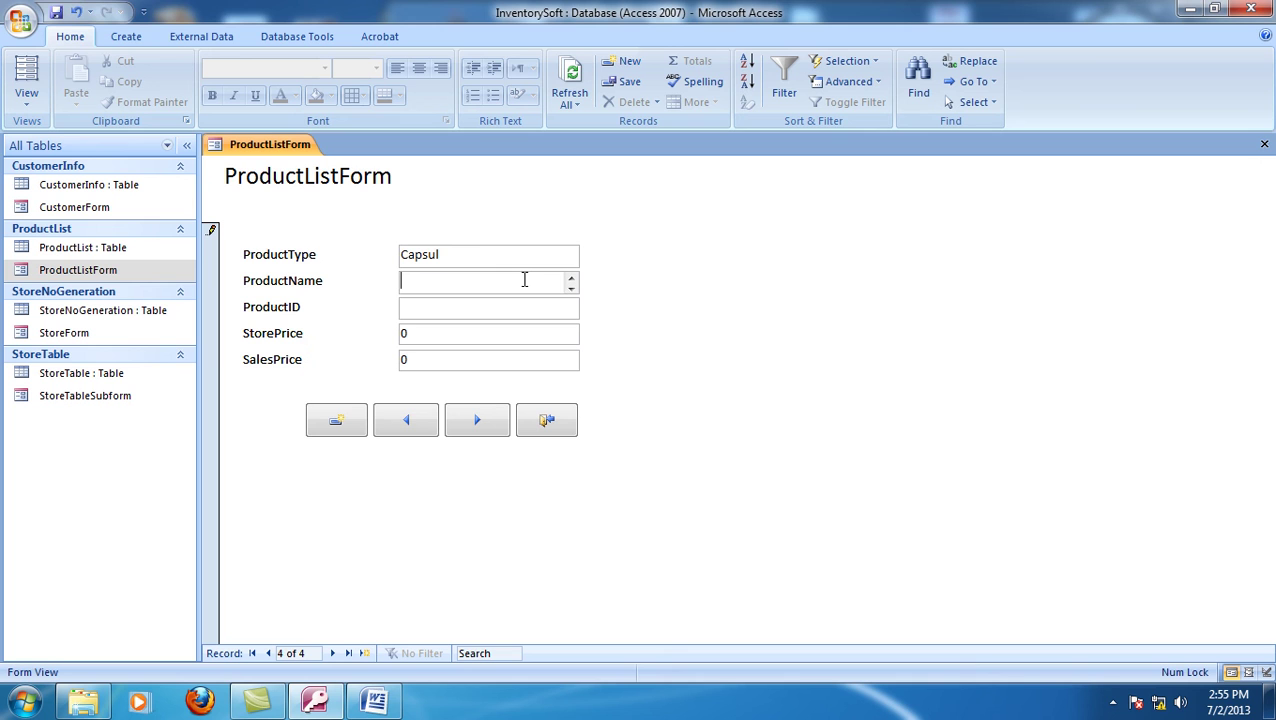
type("Losectil")
left_click(462, 302)
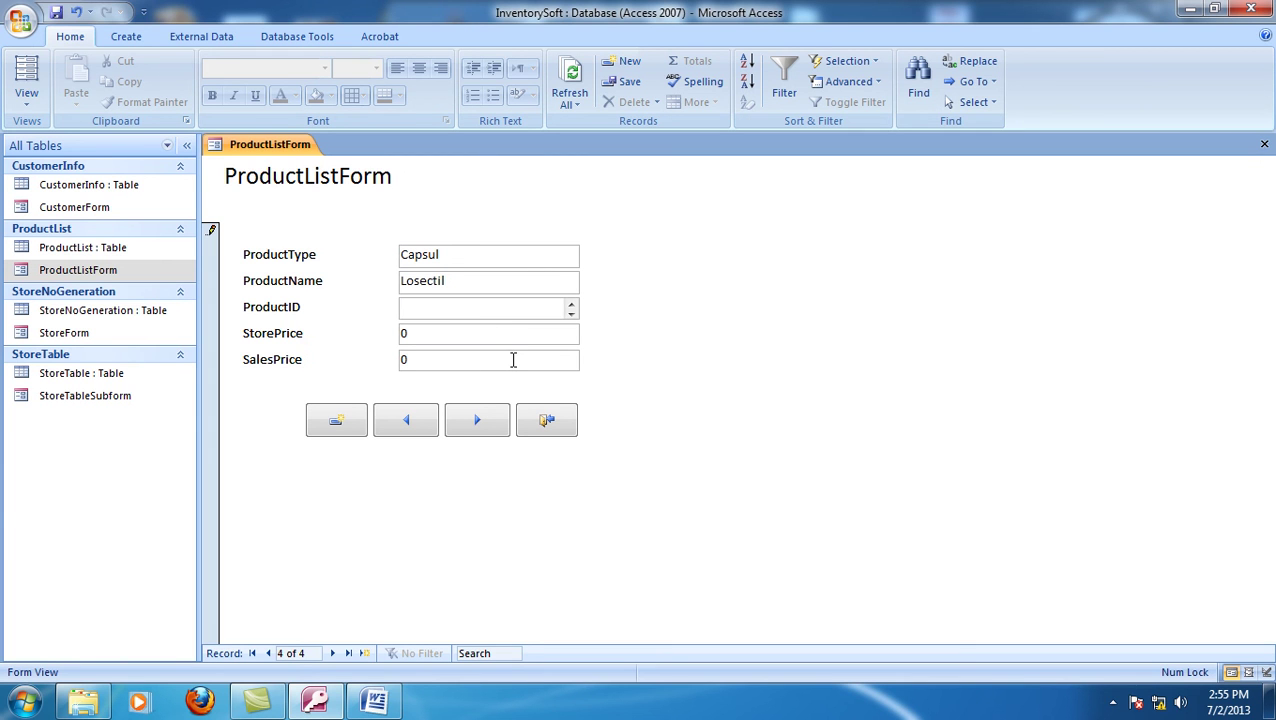
type("Cap005")
- Set the Losectil record's StorePrice to 4 and SalesPrice to 5, and begin another new record
left_click(494, 325)
key("BackSpace")
type("4")
key("Tab")
type("5")
left_click(352, 428)
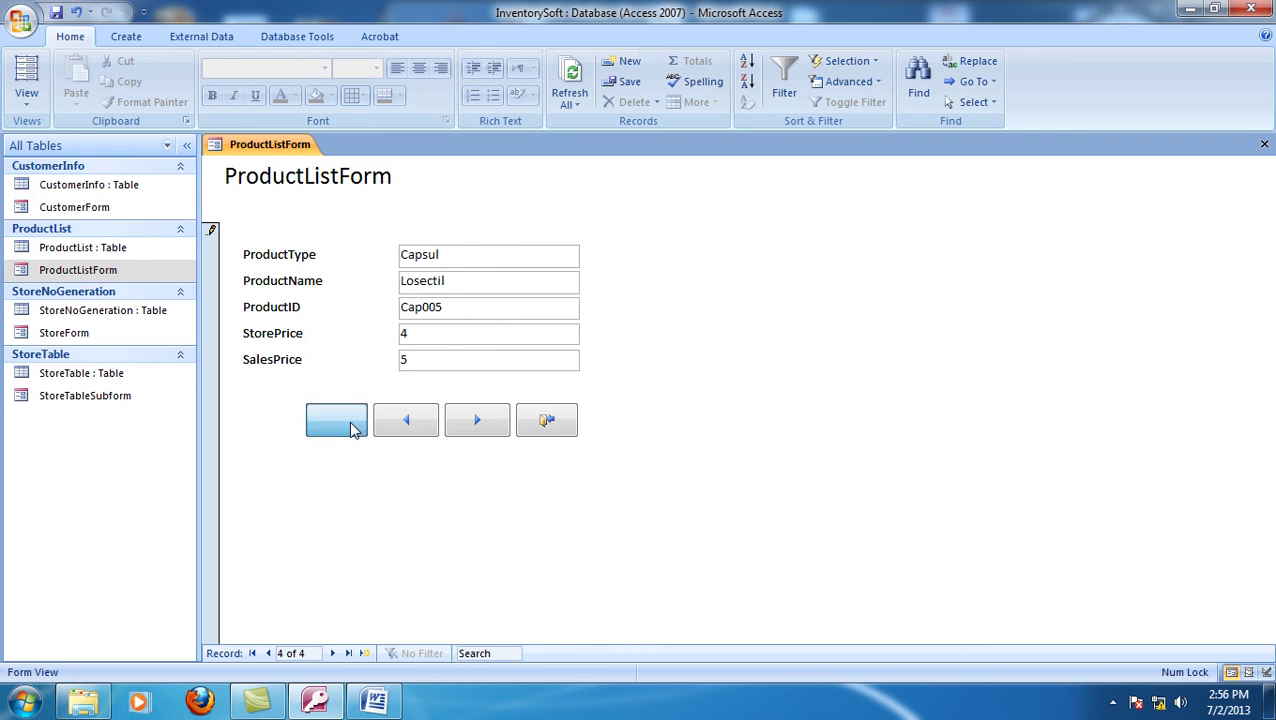
left_click(455, 260)
type("C")
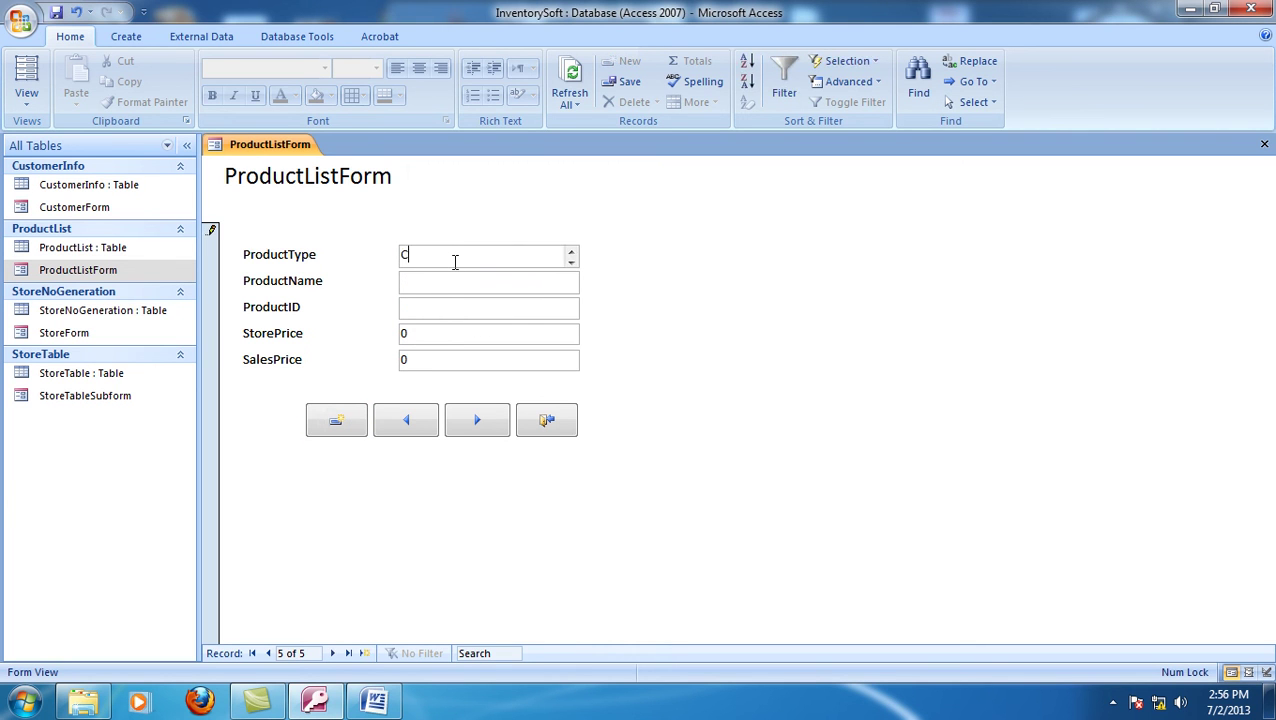
type("apsul")
key("BackSpace")
key("BackSpace")
key("BackSpace")
key("BackSpace")
key("BackSpace")
key("BackSpace")
- Fill in the new record with ProductType Tablet, ProductName Metro and ProductID Tab001
type("T")
type("et")
left_click(467, 279)
type("Metr")
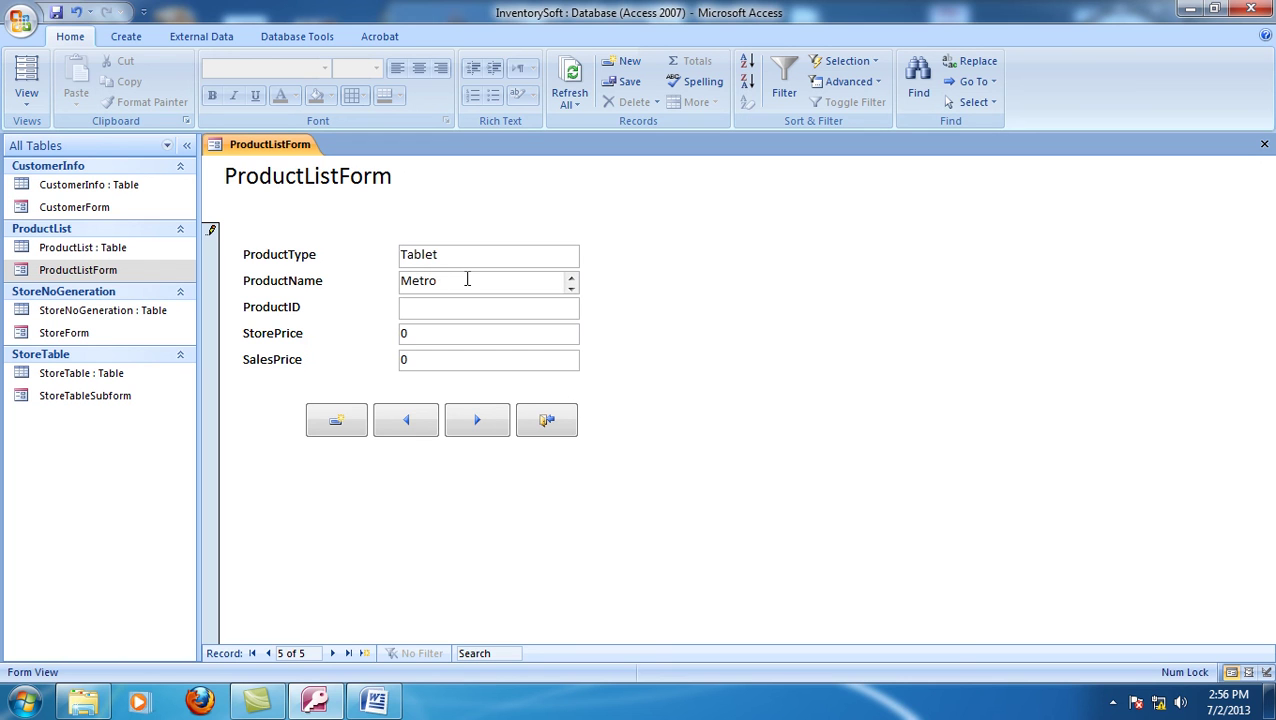
key("Tab")
type("Tab001")
key("Tab")
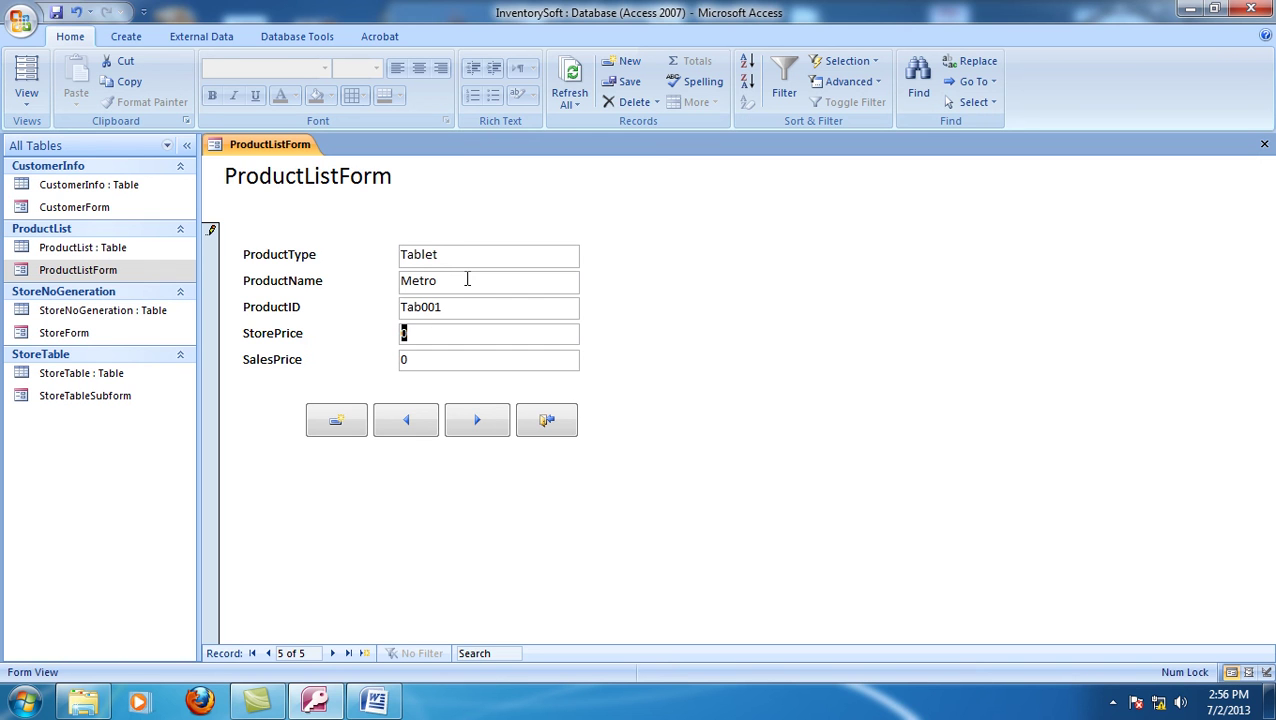
- Set the Metro record's StorePrice to 3 and SalesPrice to 4, and begin another new record
type("3")
key("Tab")
type("4")
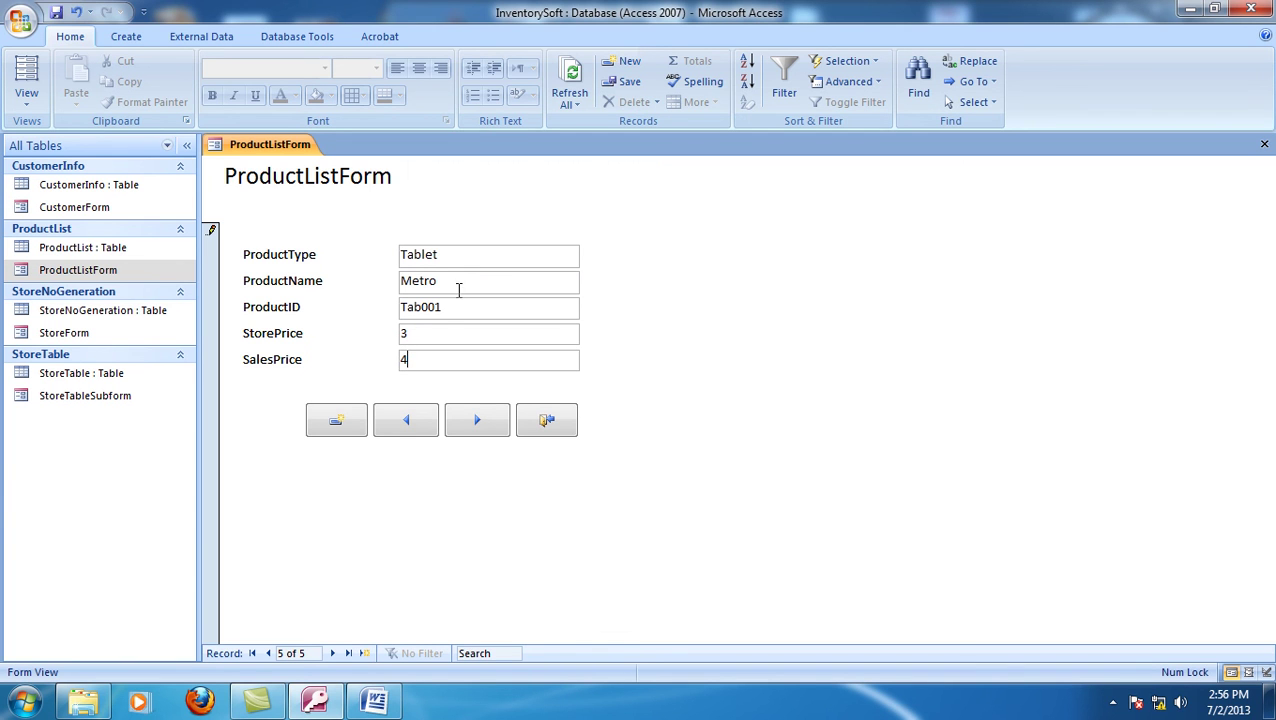
key("Tab")
key("Return")
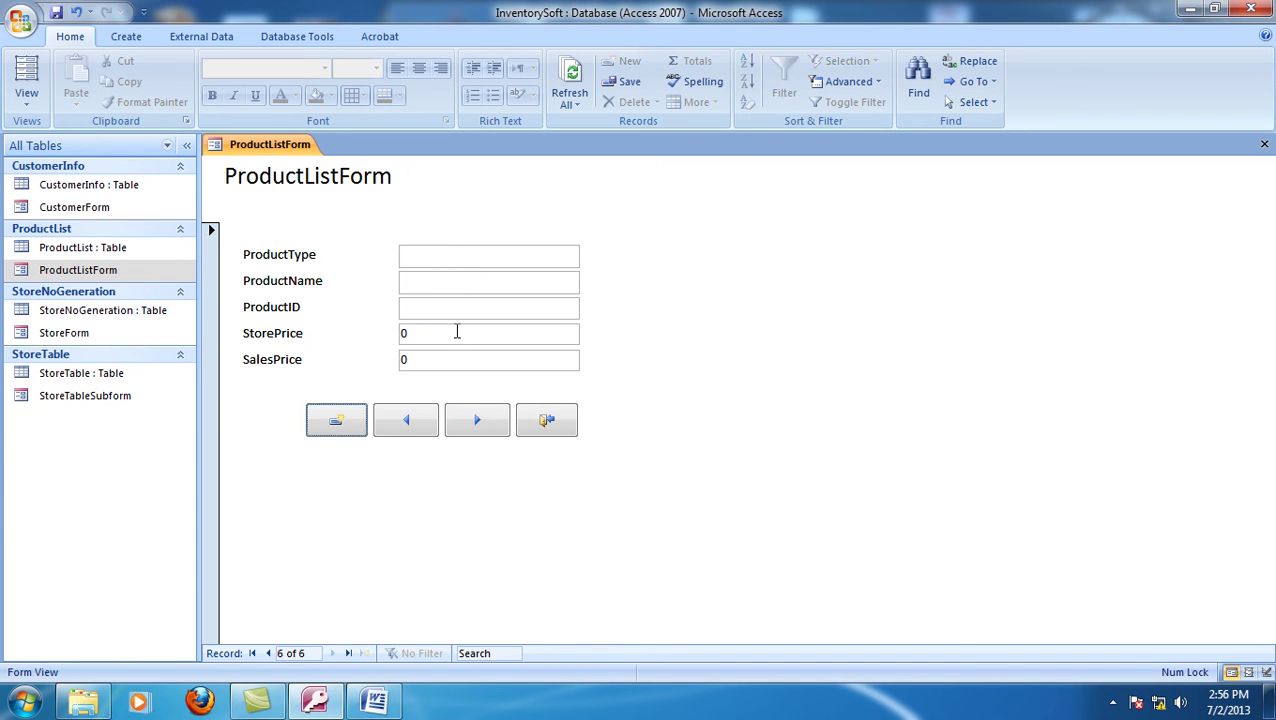
- Fill in the new record with ProductType Tablet, ProductName Ciprocin and ProductID Tab002
left_click(534, 256)
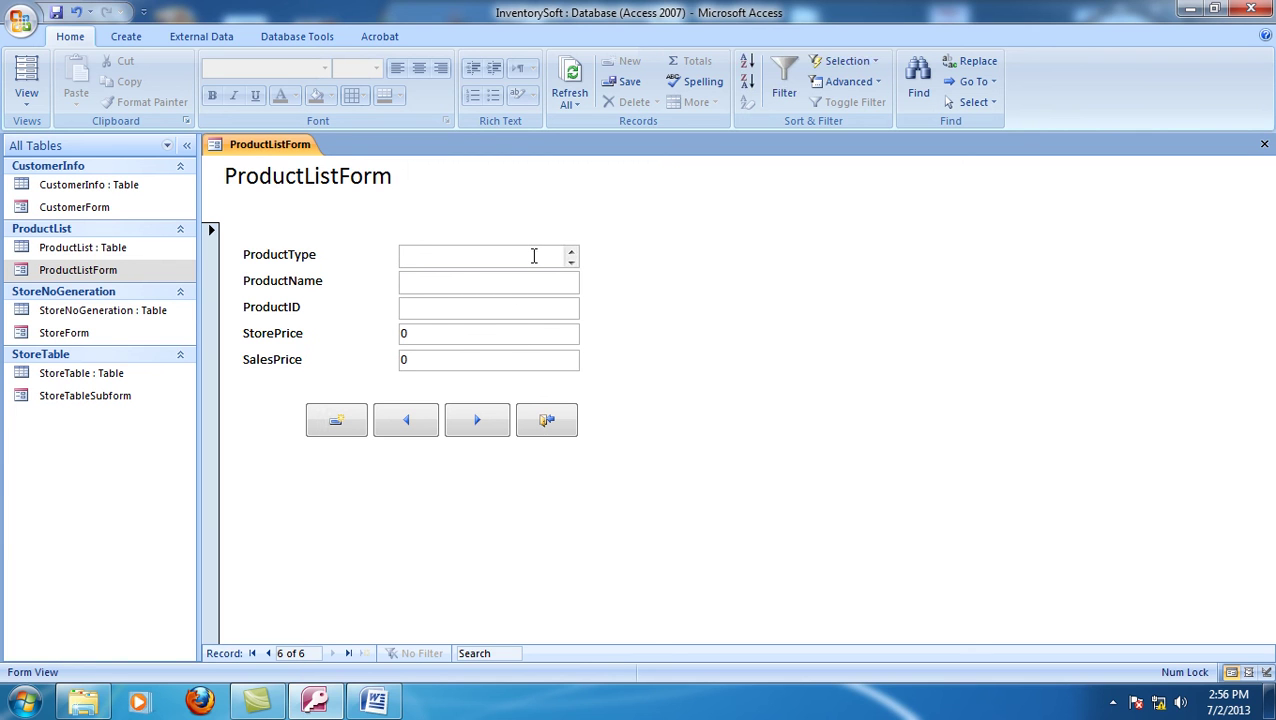
type("Tablet")
key("Tab")
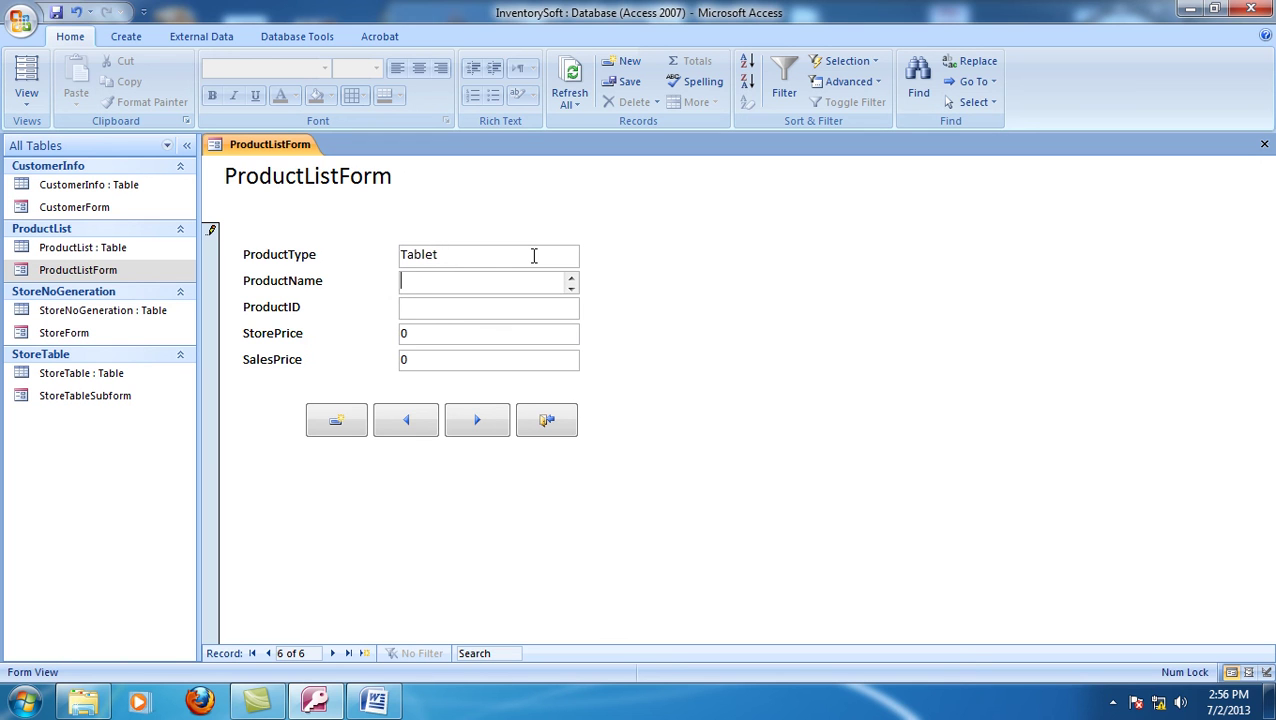
type("Ciprocin")
key("Tab")
type("T")
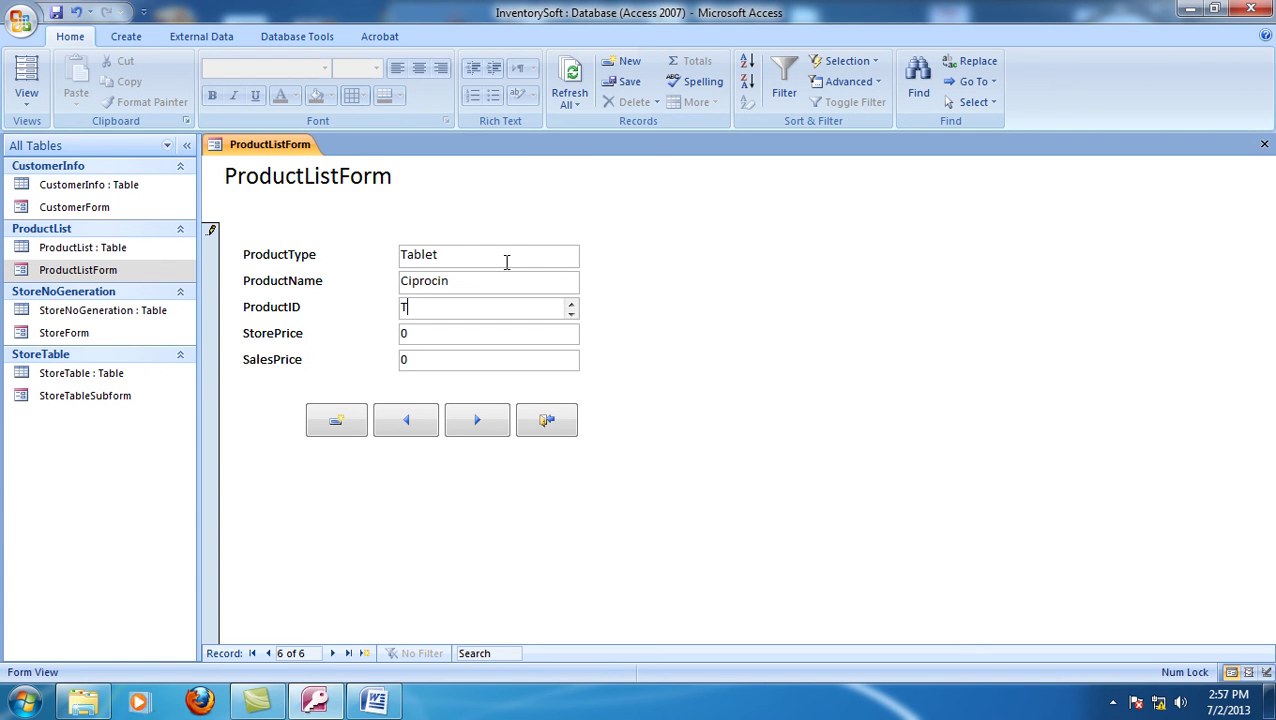
type("ab002")
key("Tab")
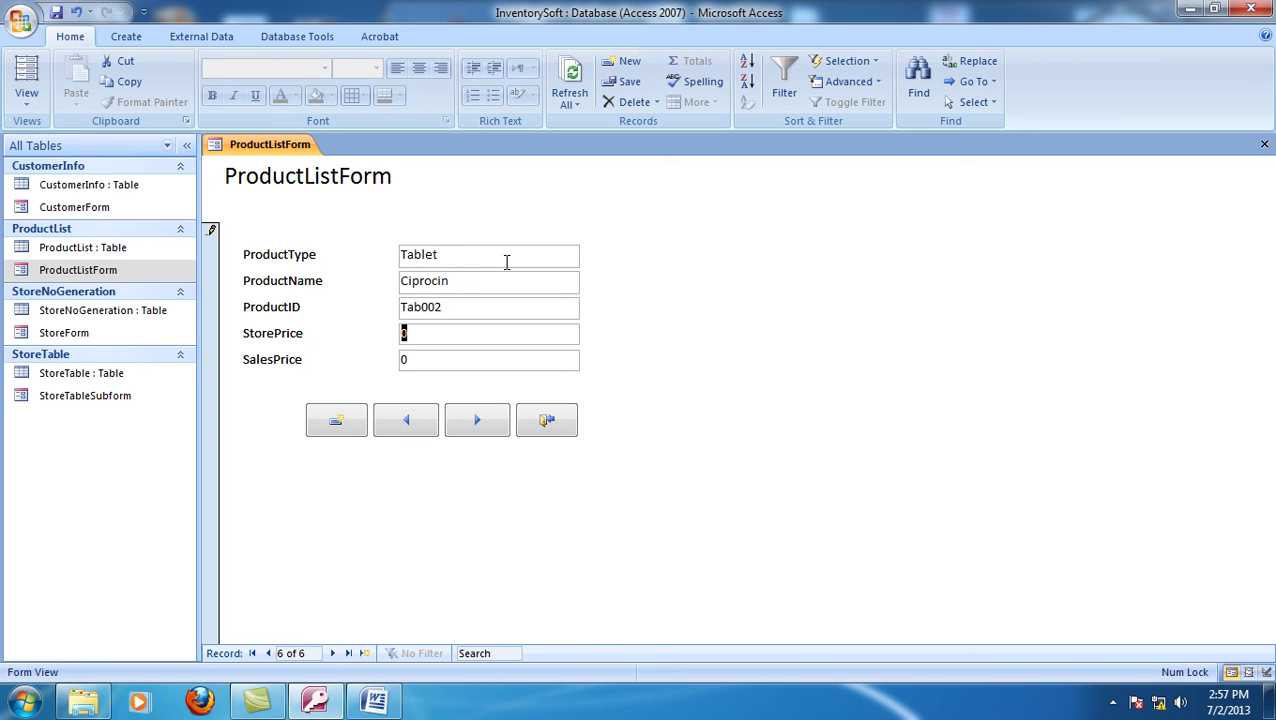
- Complete the Ciprocin record with StorePrice 12 and SalesPrice 14, and close ProductListForm
type("12")
key("Tab")
type("1")
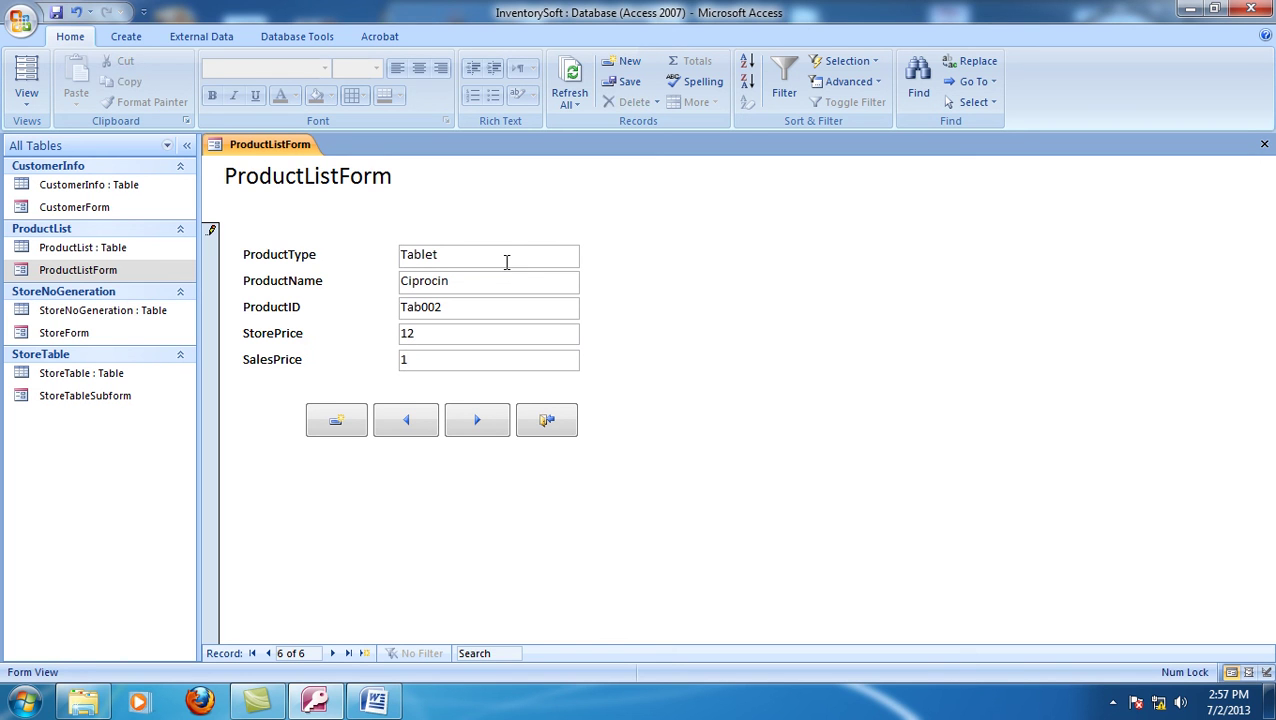
type("4")
key("Tab")
key("Return")
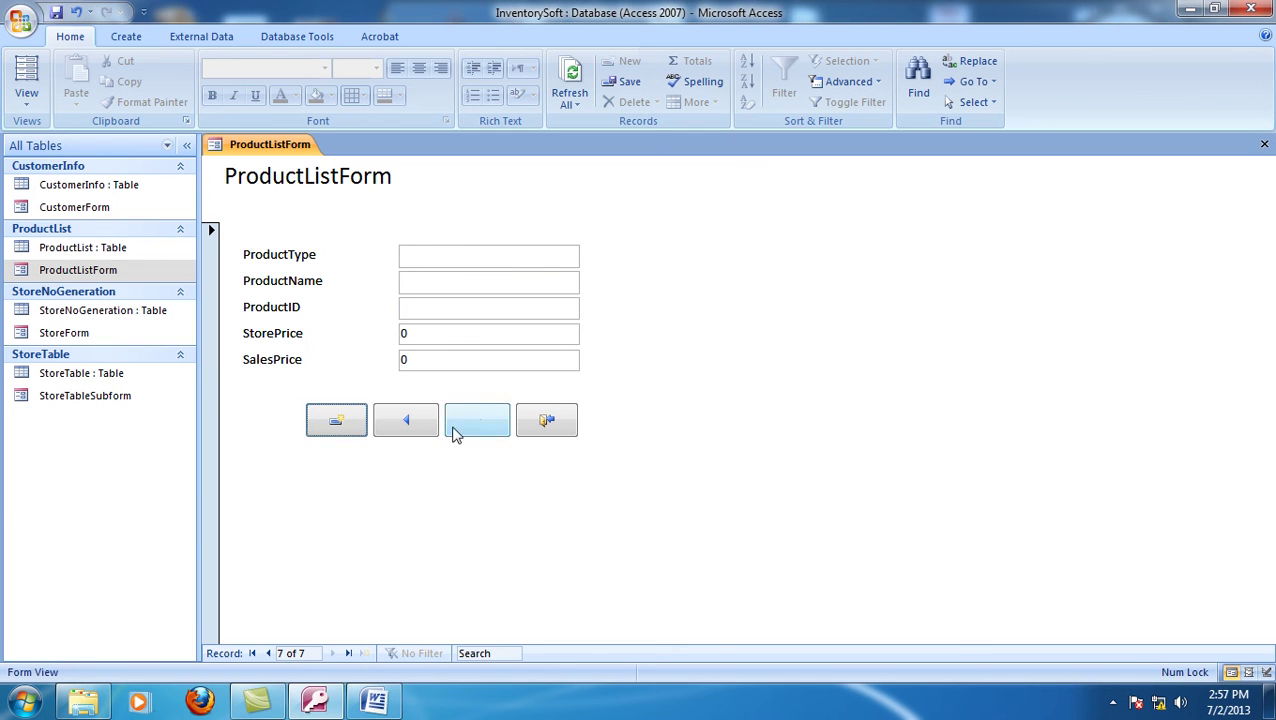
left_click(544, 419)
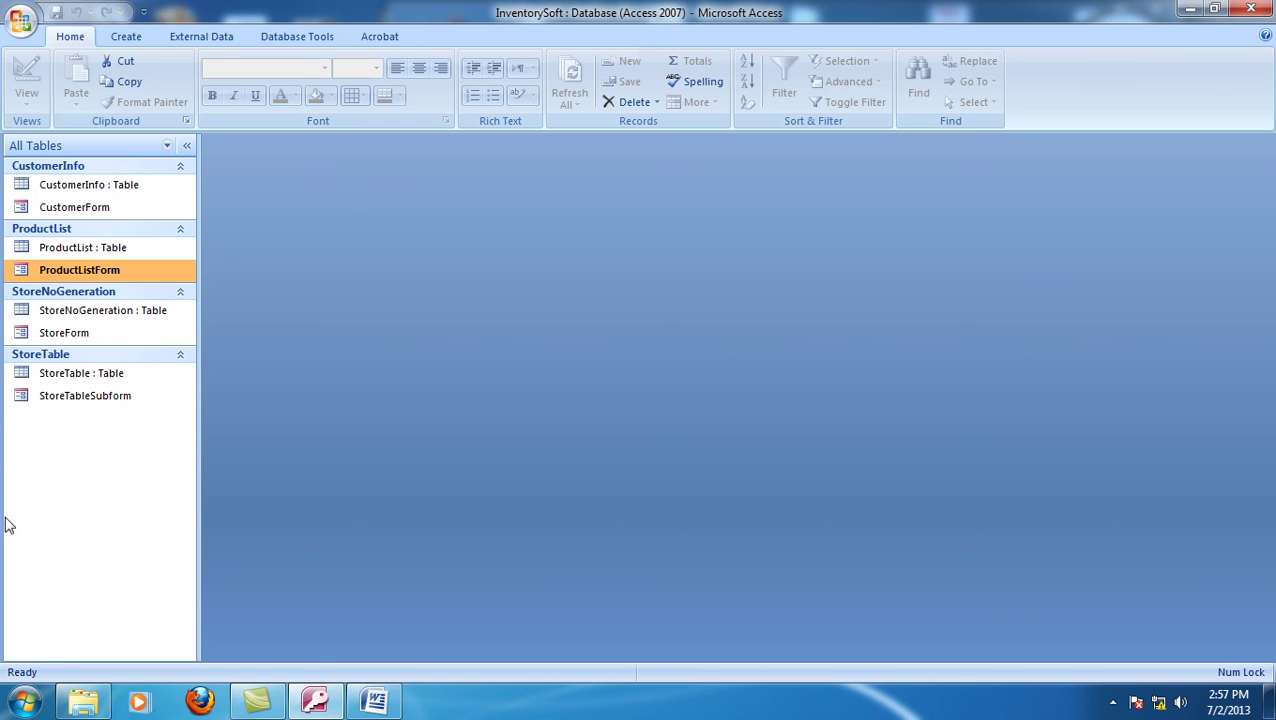
- Open the ProductList table to review the entered products, and close it again
double_click(110, 250)
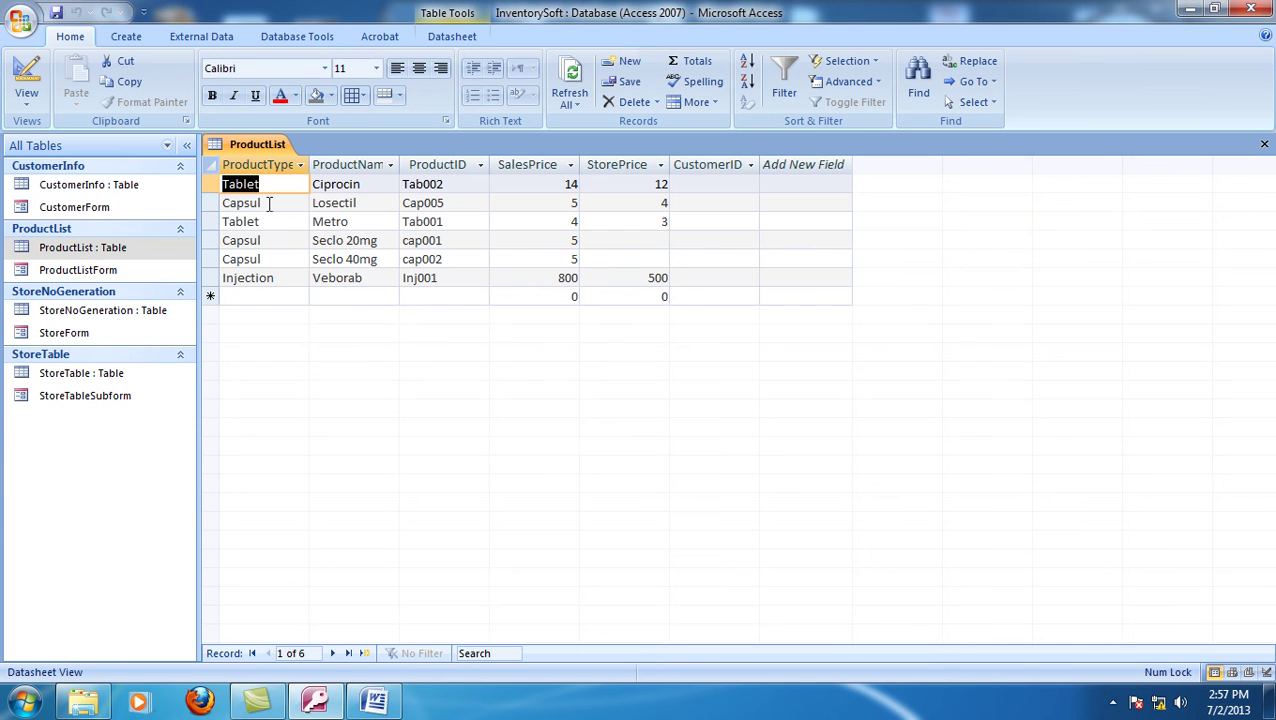
left_click(216, 202)
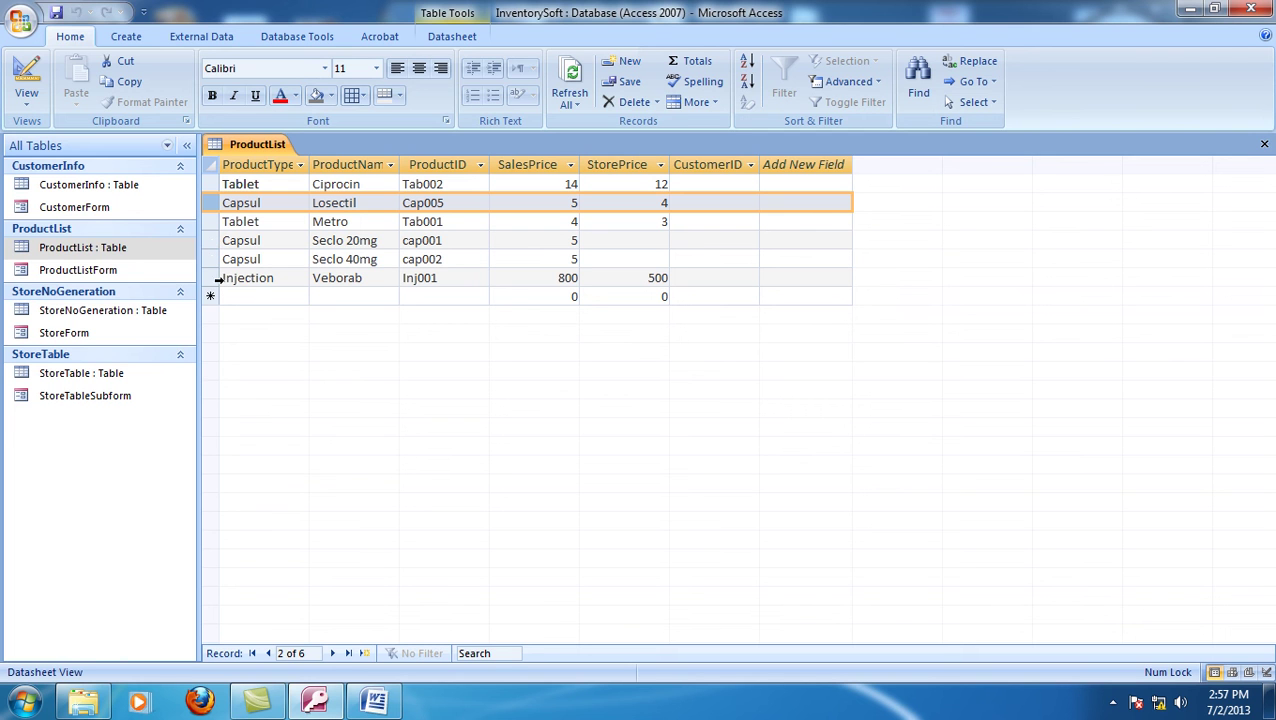
left_click(1264, 145)
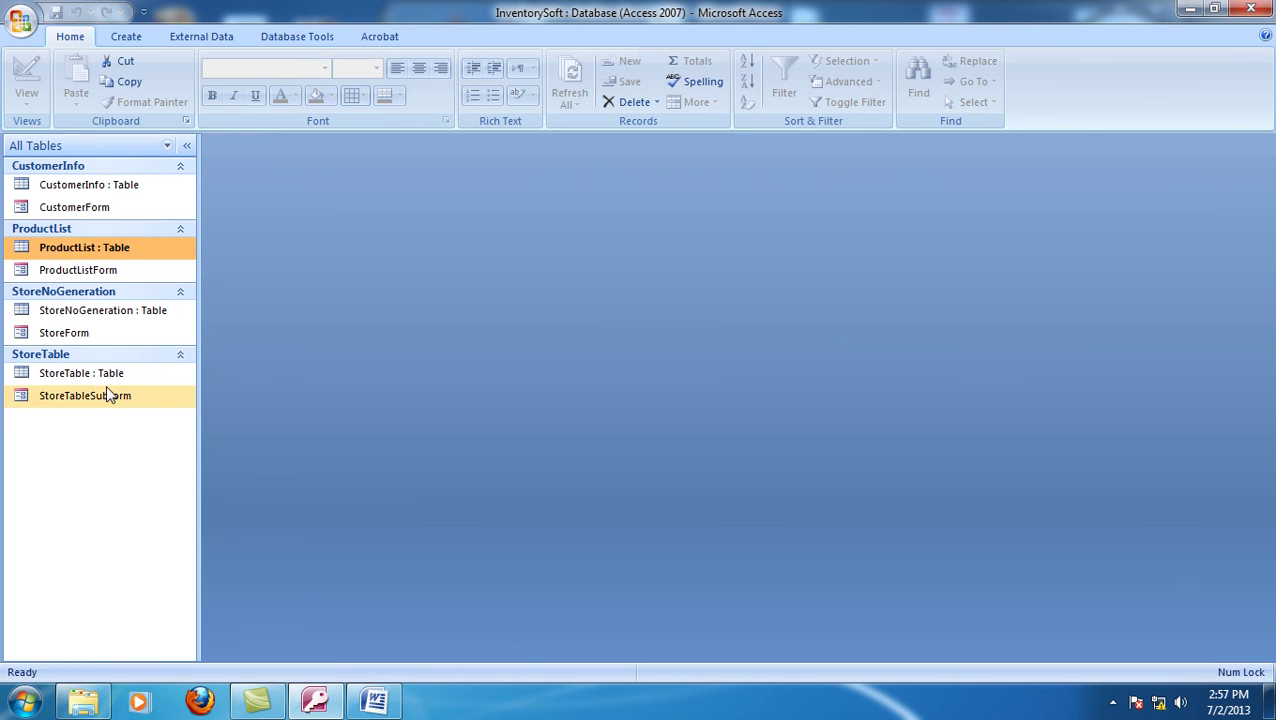
- Open StoreForm and check which product types the subform's ProductType combo box offers
left_click(76, 333)
double_click(76, 333)
left_click(505, 327)
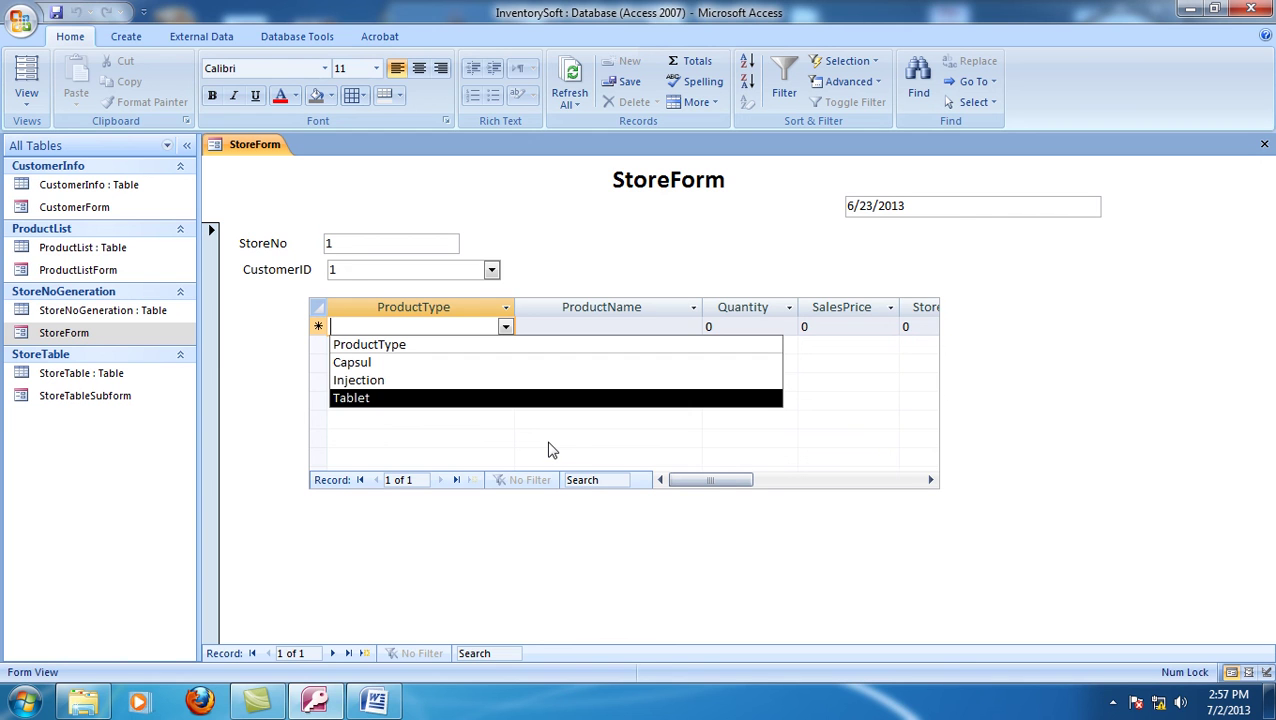
left_click(557, 288)
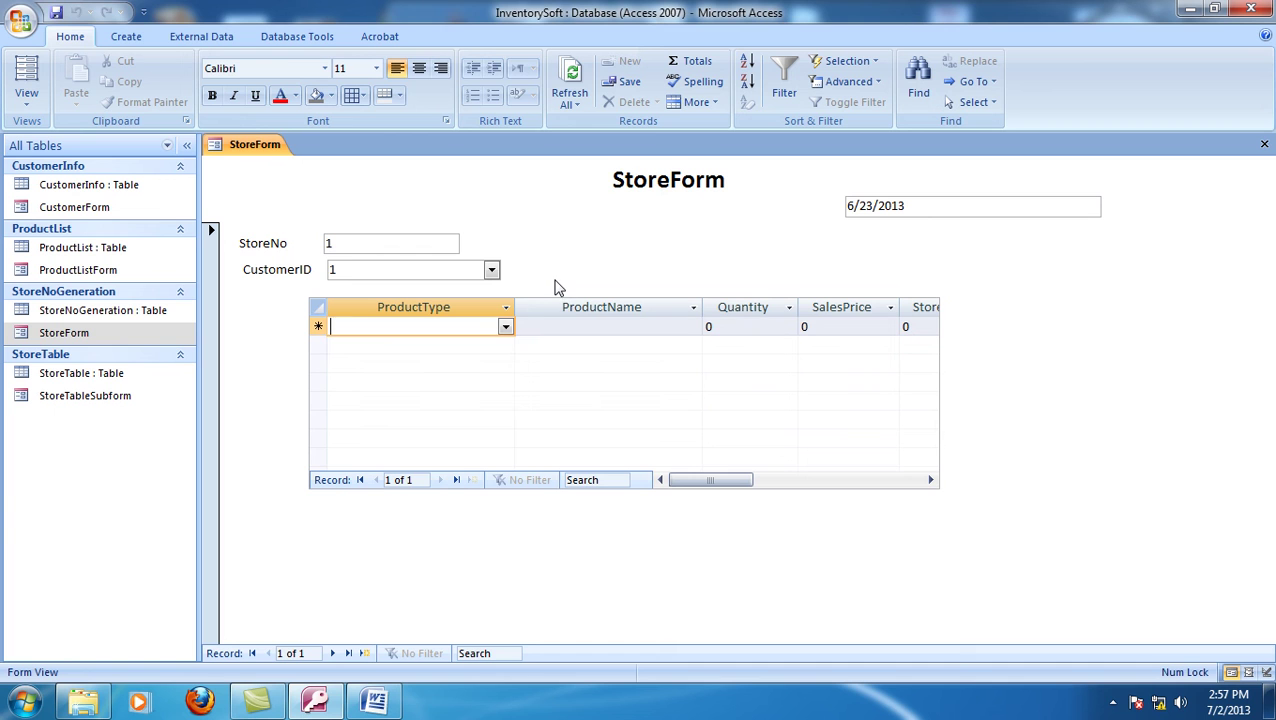
- Test the subform's ProductType combo box by choosing Capsul and replacing it with Injection in the first row
left_click(505, 327)
left_click(366, 366)
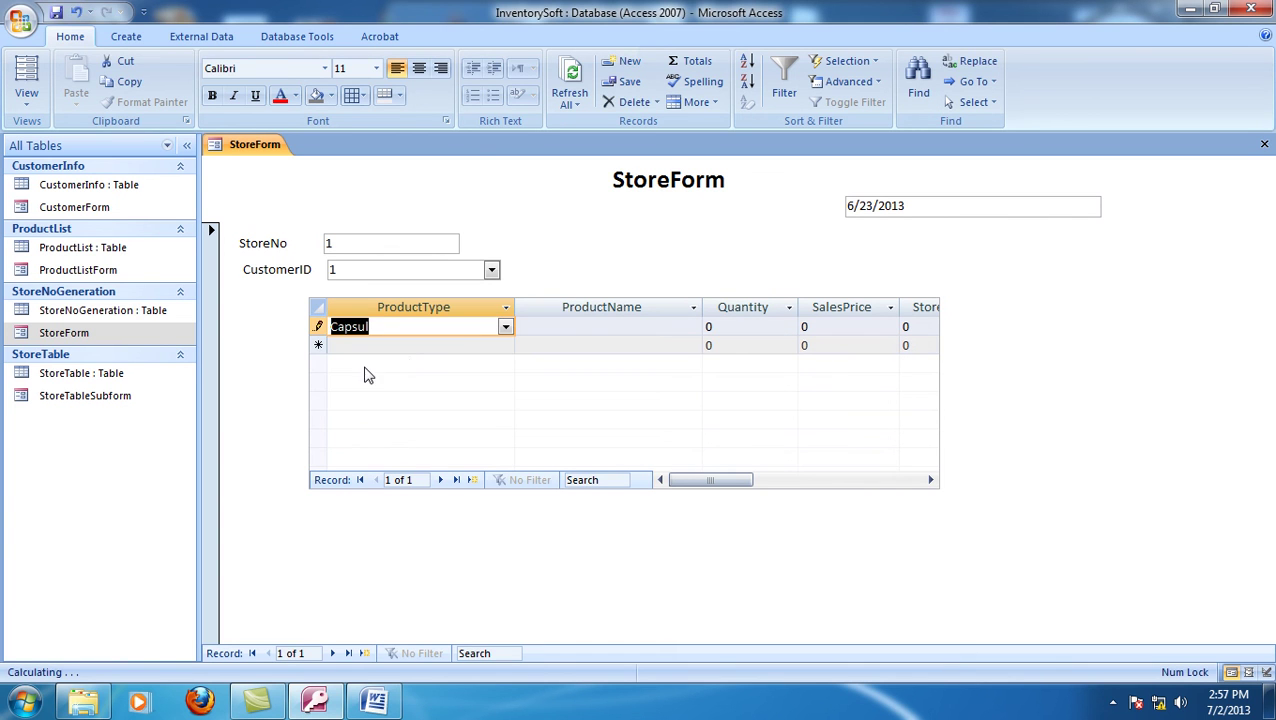
left_click(617, 329)
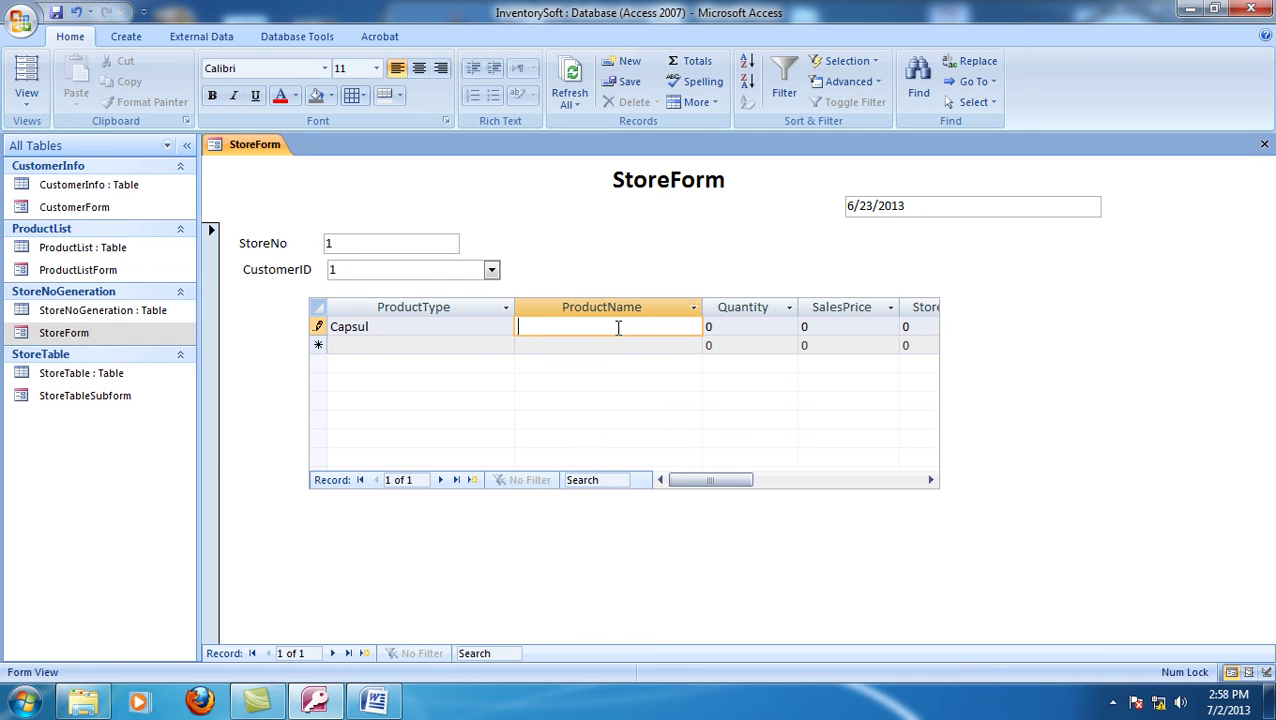
left_click(500, 327)
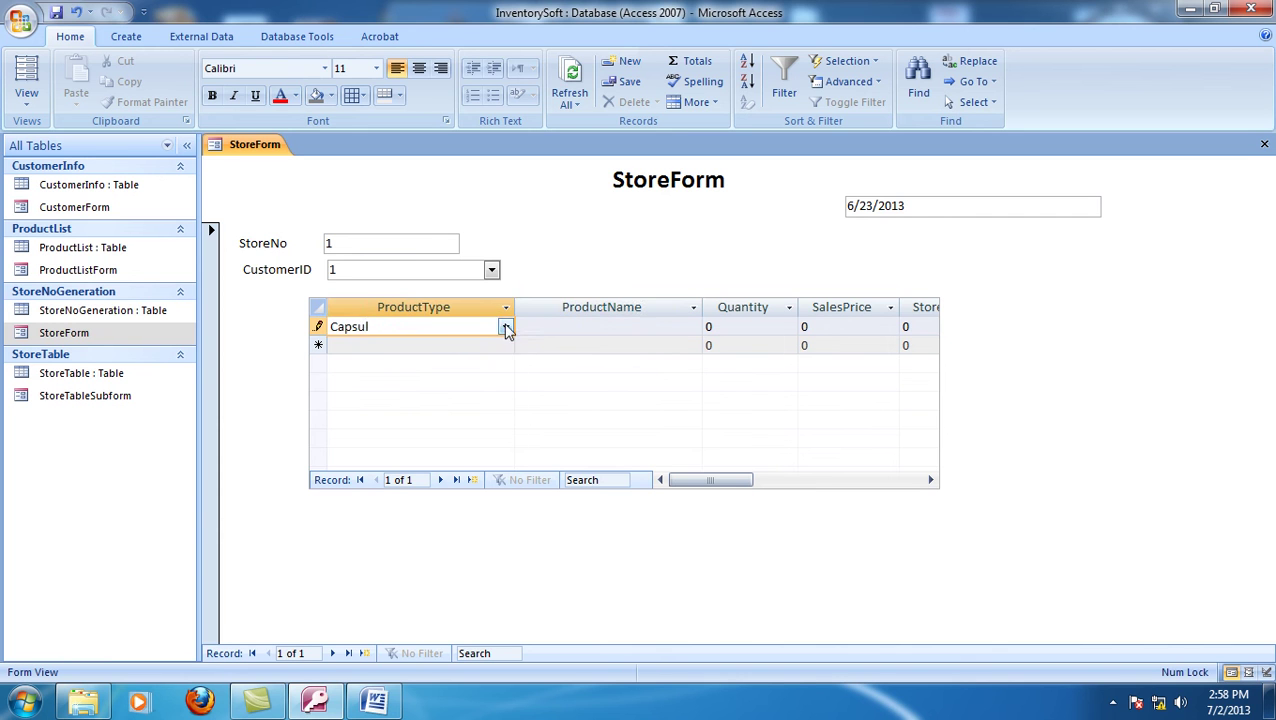
left_click(506, 327)
left_click(398, 381)
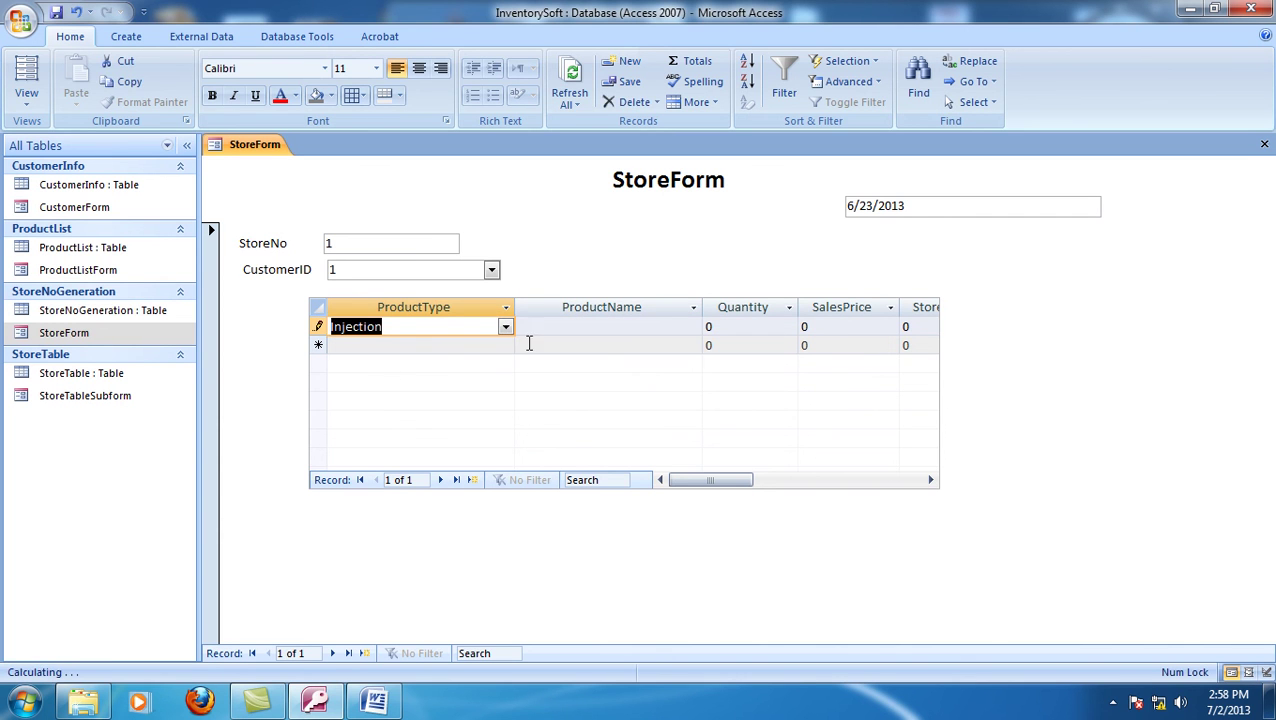
left_click(562, 331)
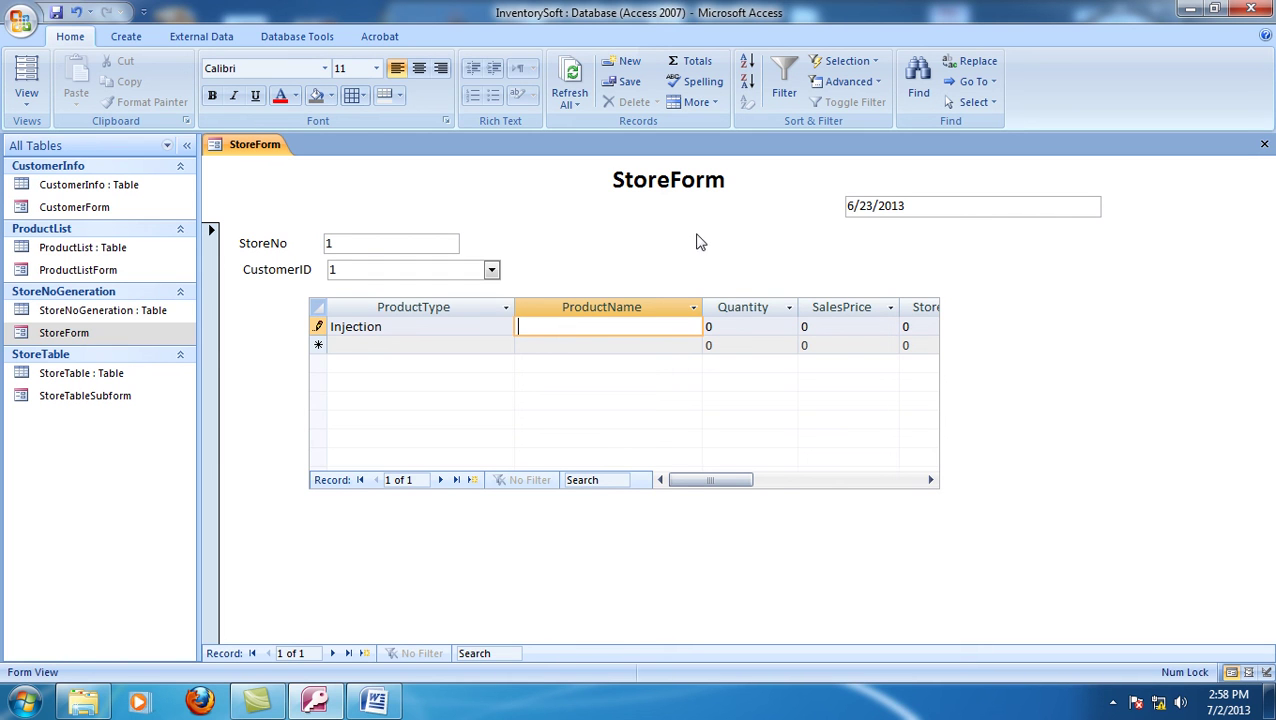
- Close StoreForm, discarding the pending subform record, and reopen the form in Design View
right_click(649, 250)
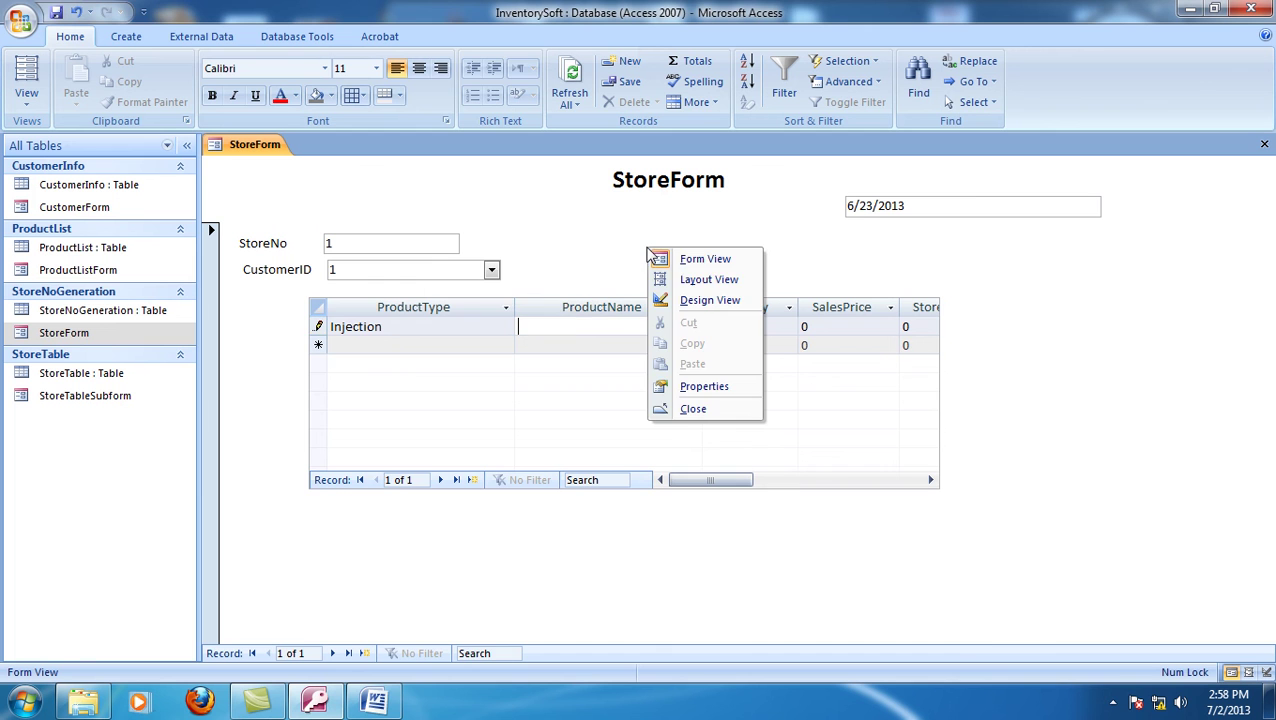
left_click(703, 301)
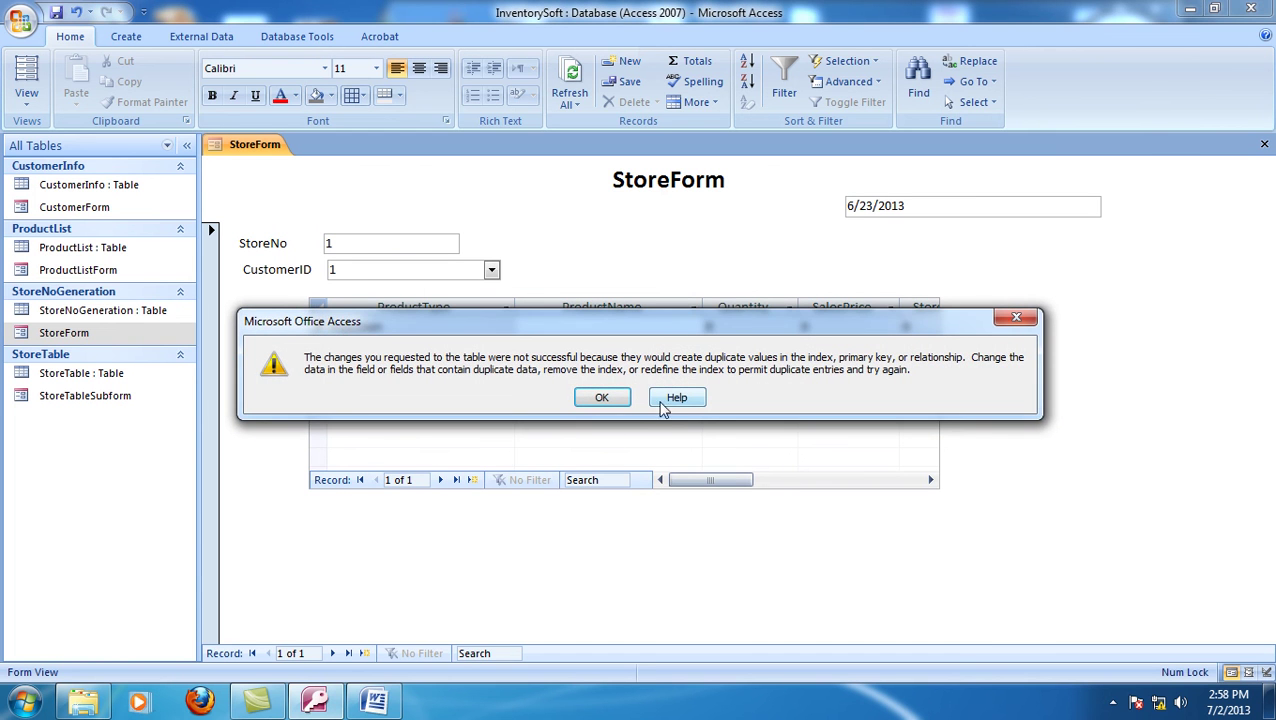
left_click(603, 398)
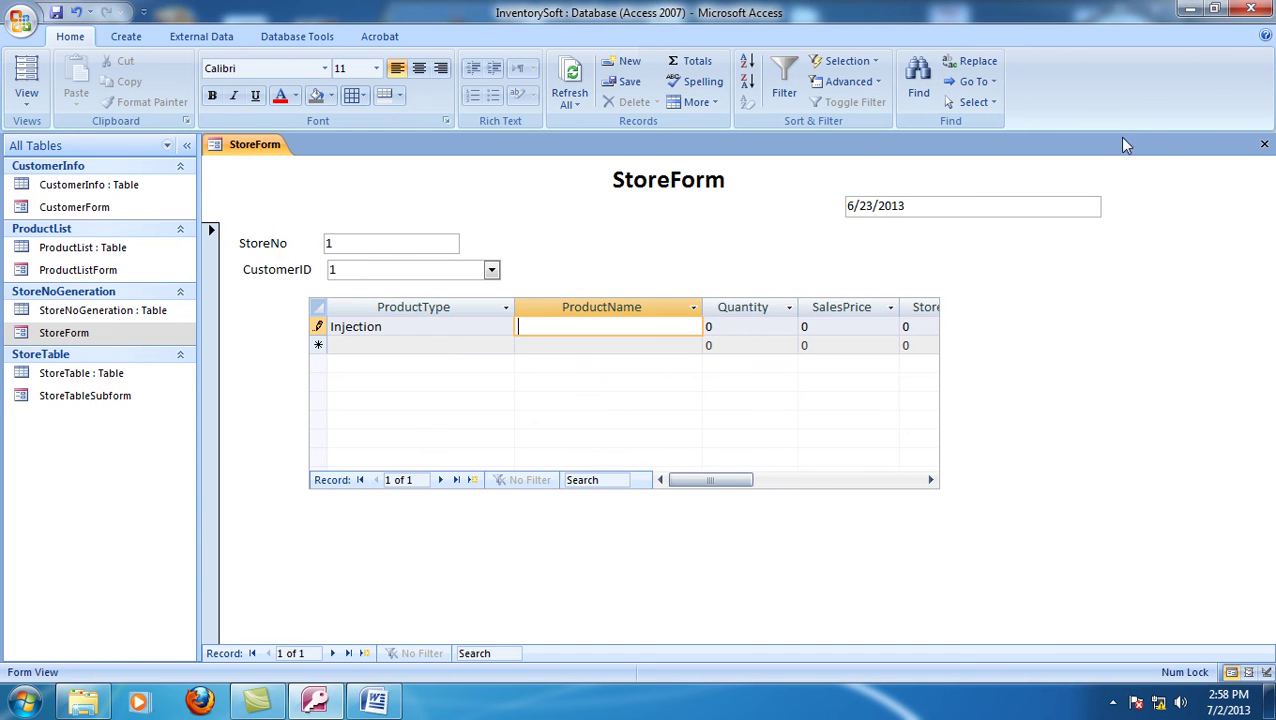
left_click(1264, 144)
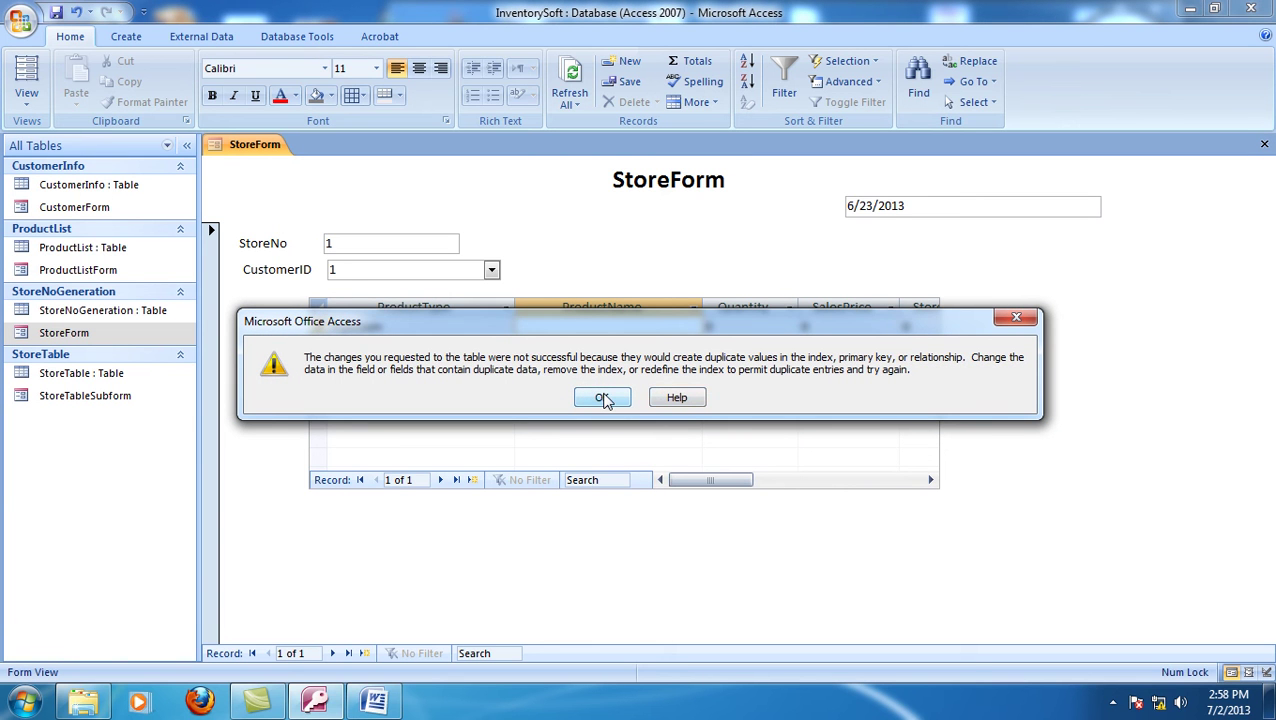
left_click(603, 398)
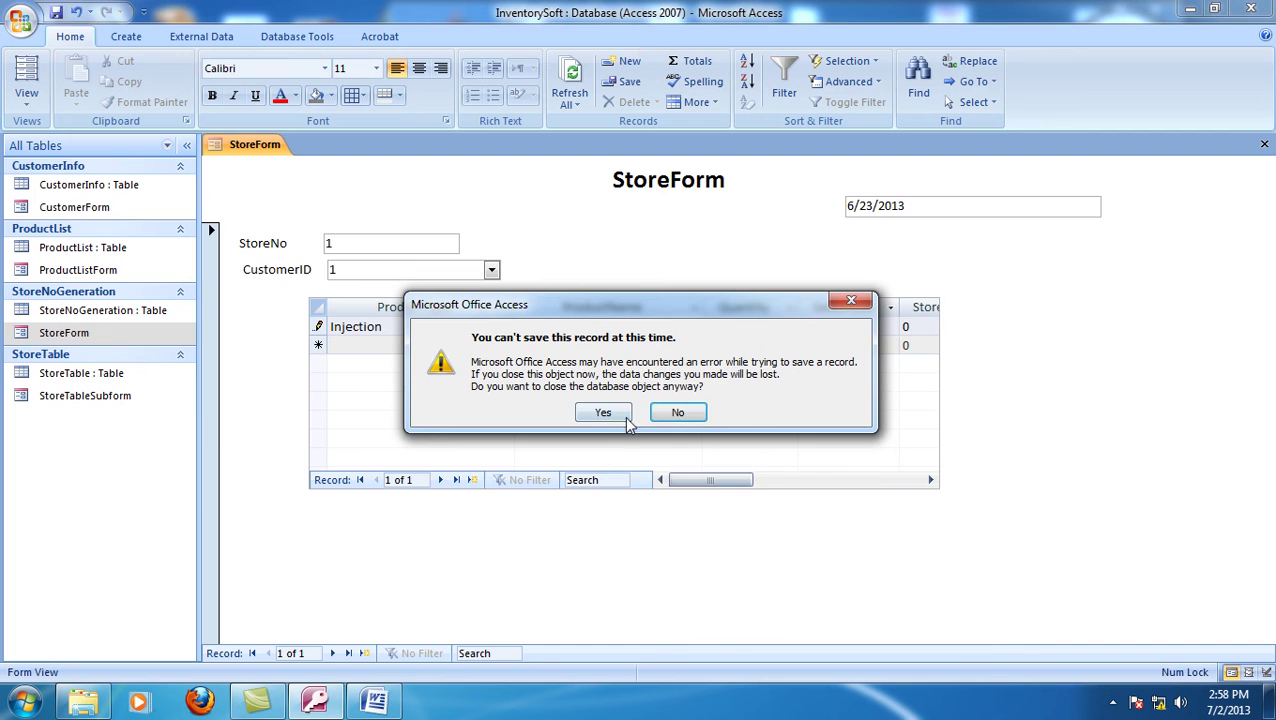
left_click(624, 422)
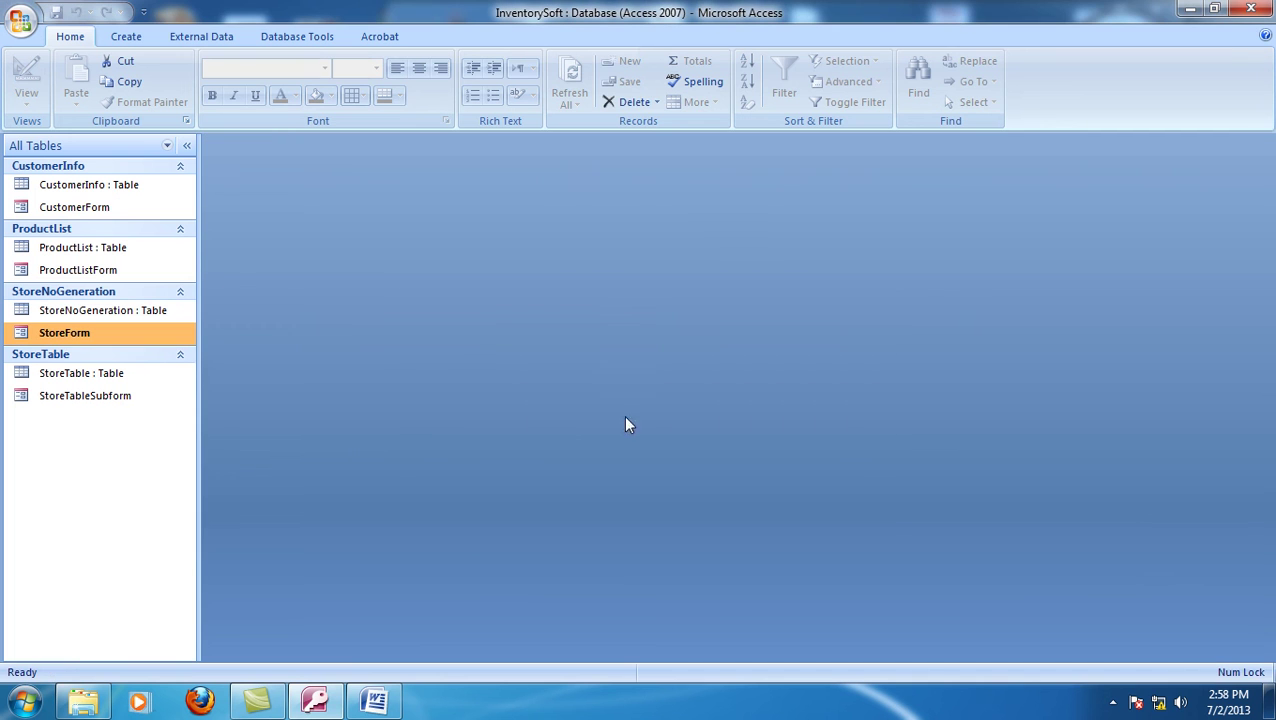
right_click(101, 340)
left_click(120, 393)
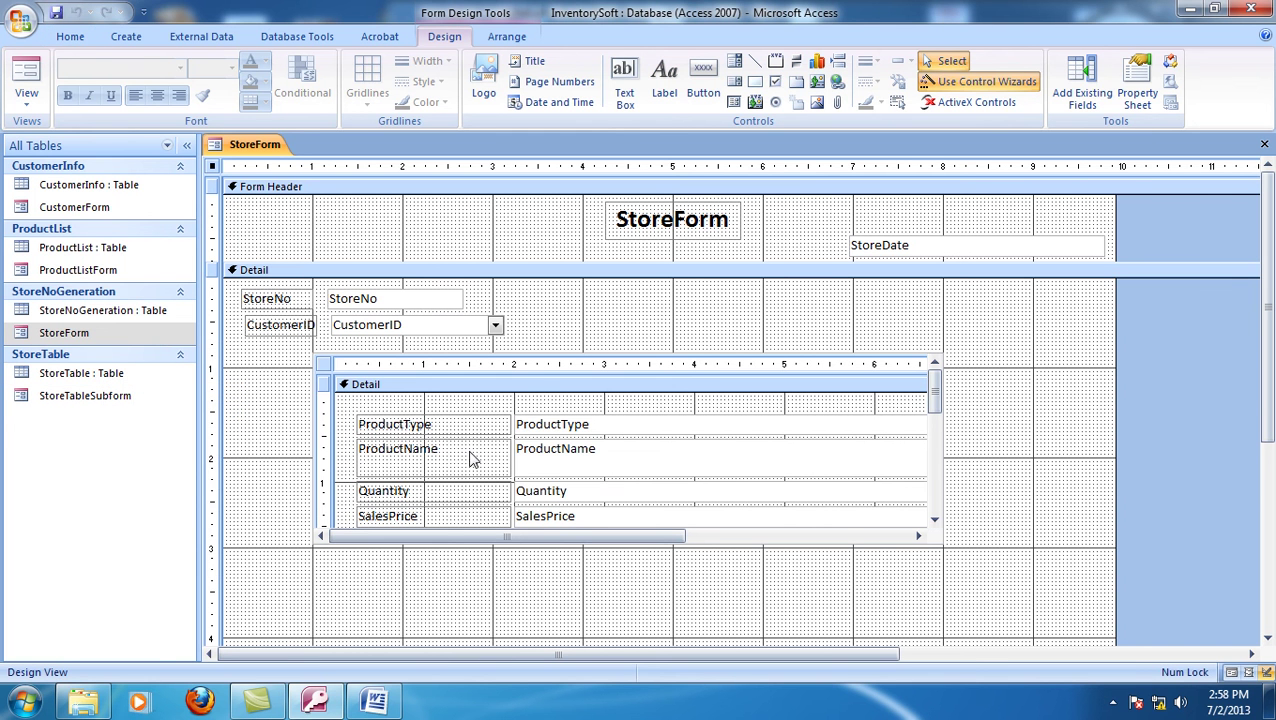
- Change the subform's ProductName text box to a combo box
left_click(583, 460)
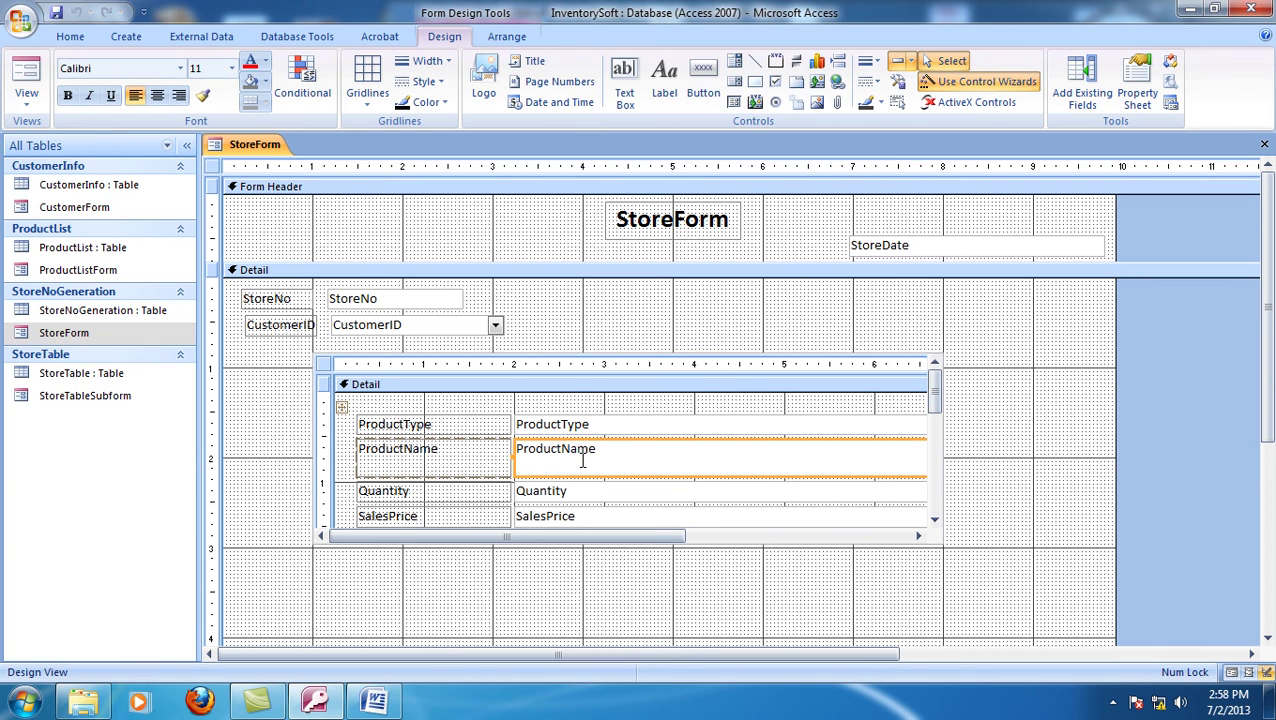
right_click(583, 460)
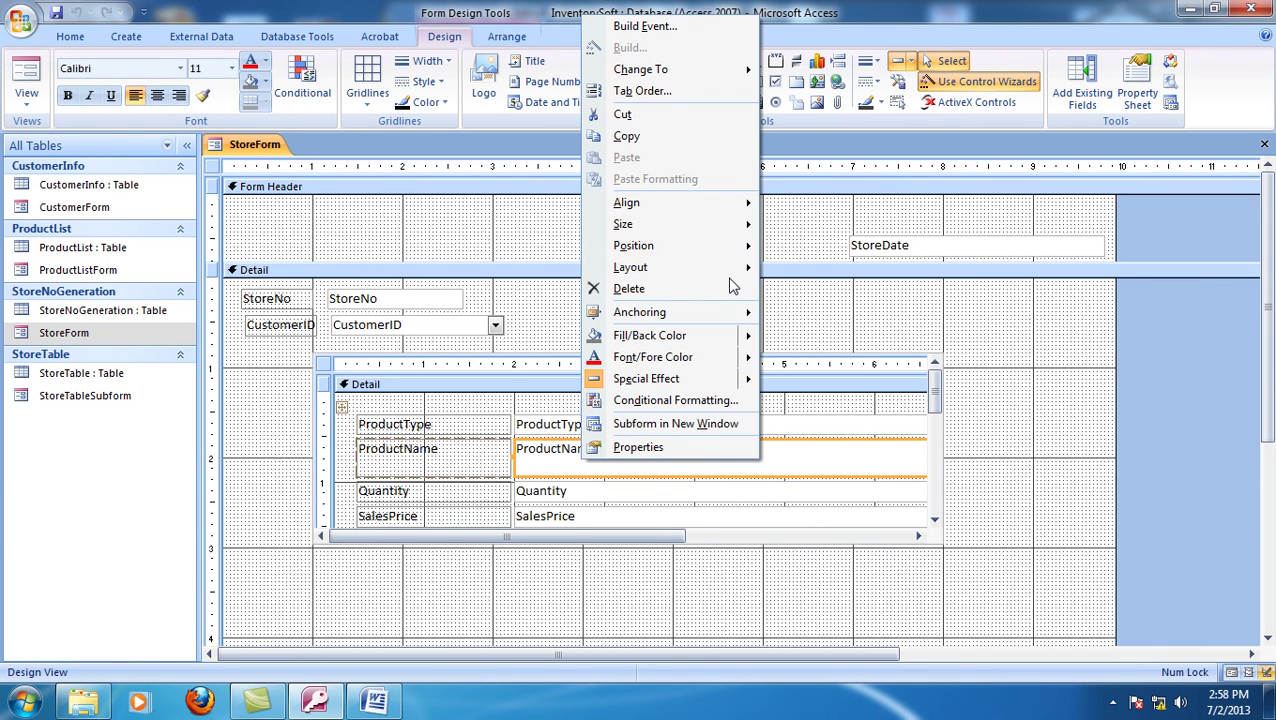
mouse_move(740, 70)
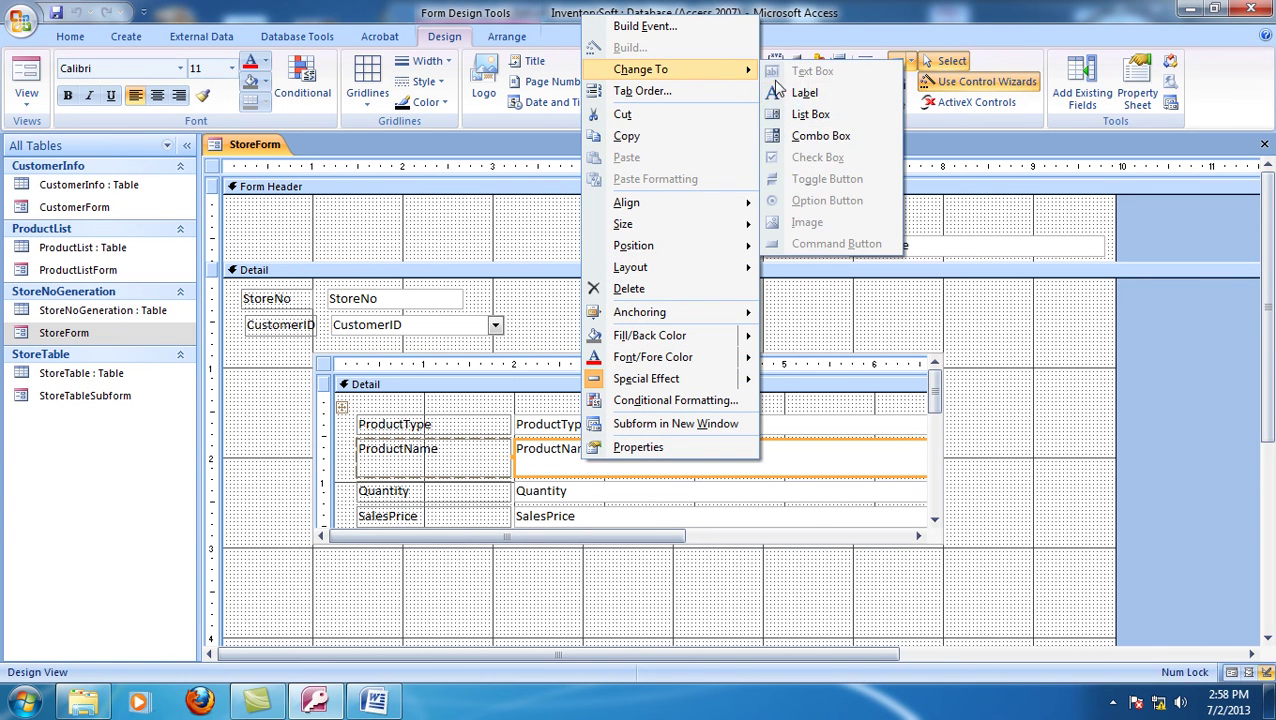
left_click(820, 136)
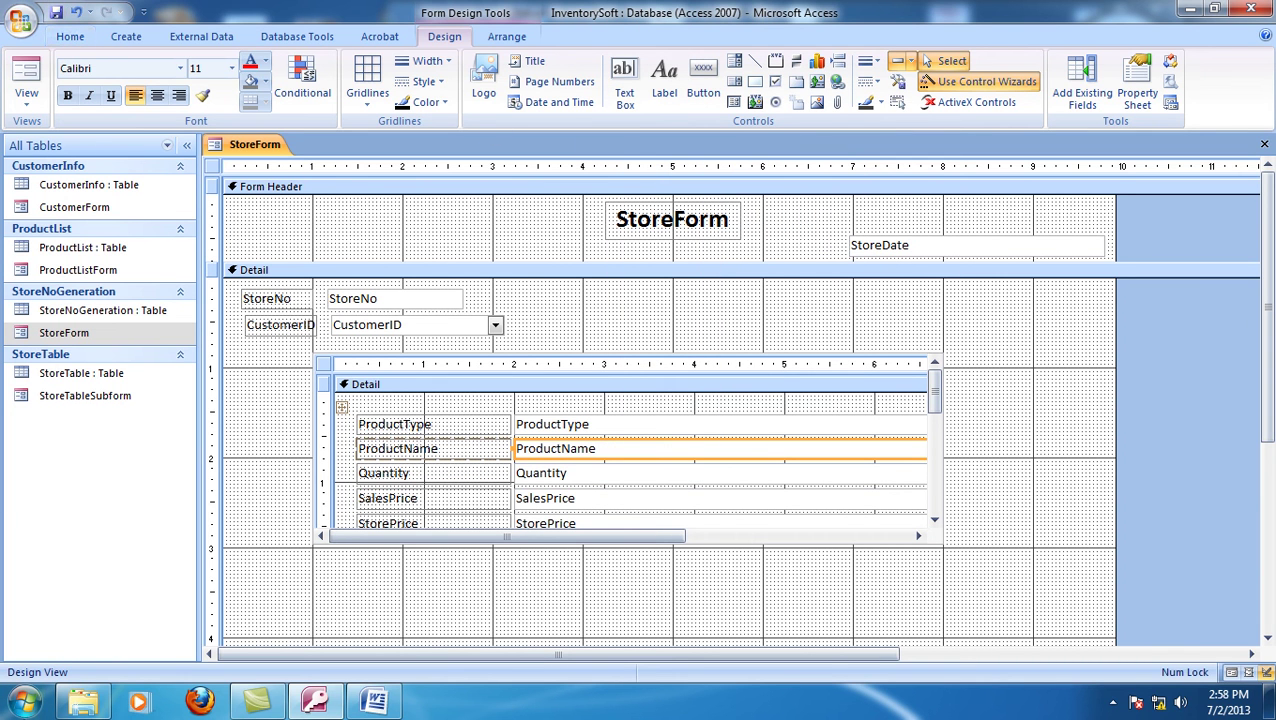
- Inspect the ProductName combo box's Row Source property, and close its property sheet
left_click(1140, 95)
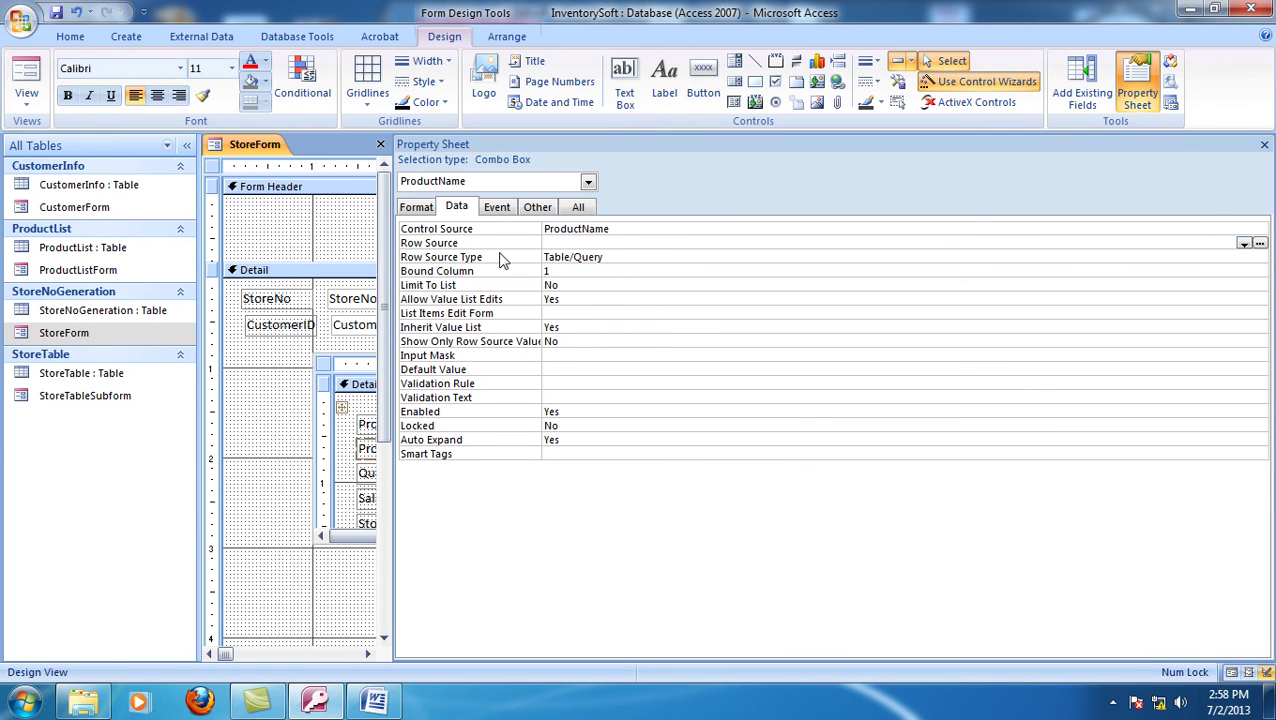
left_click(594, 245)
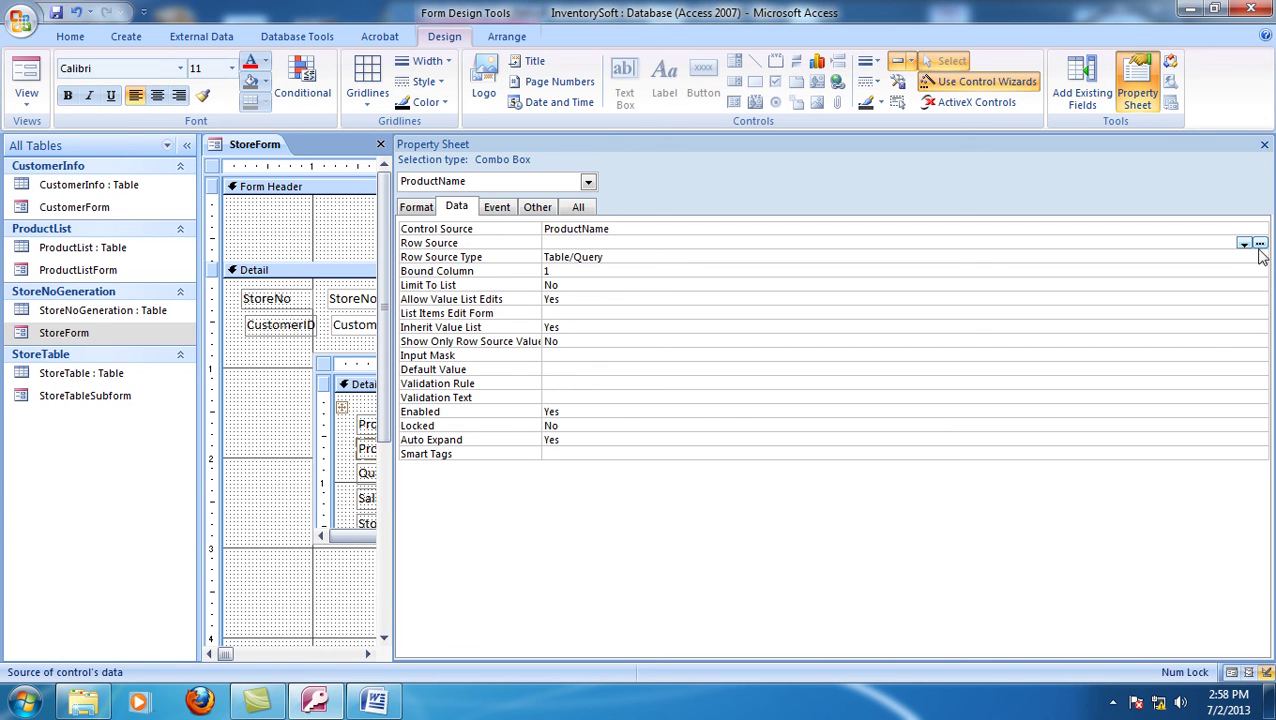
left_click(1264, 144)
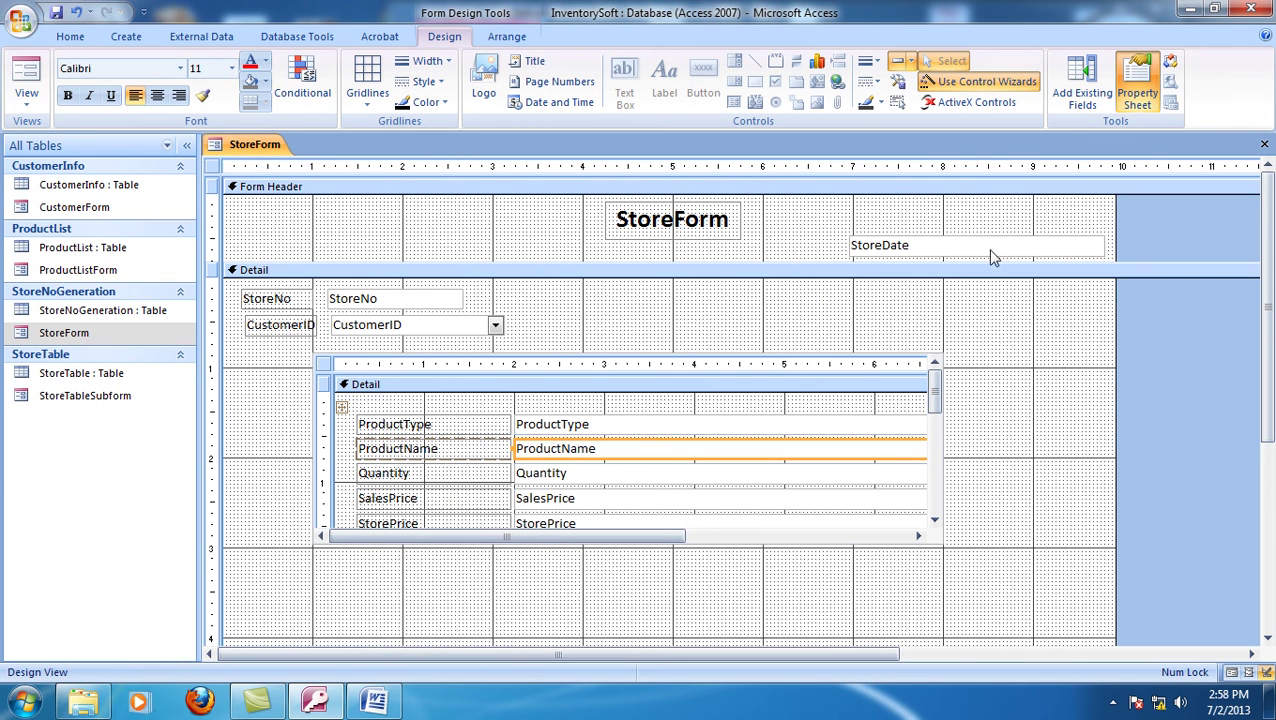
- Test the subform in Form View by choosing Capsul as the product type and checking the ProductName combo box's list
left_click(40, 105)
left_click(60, 134)
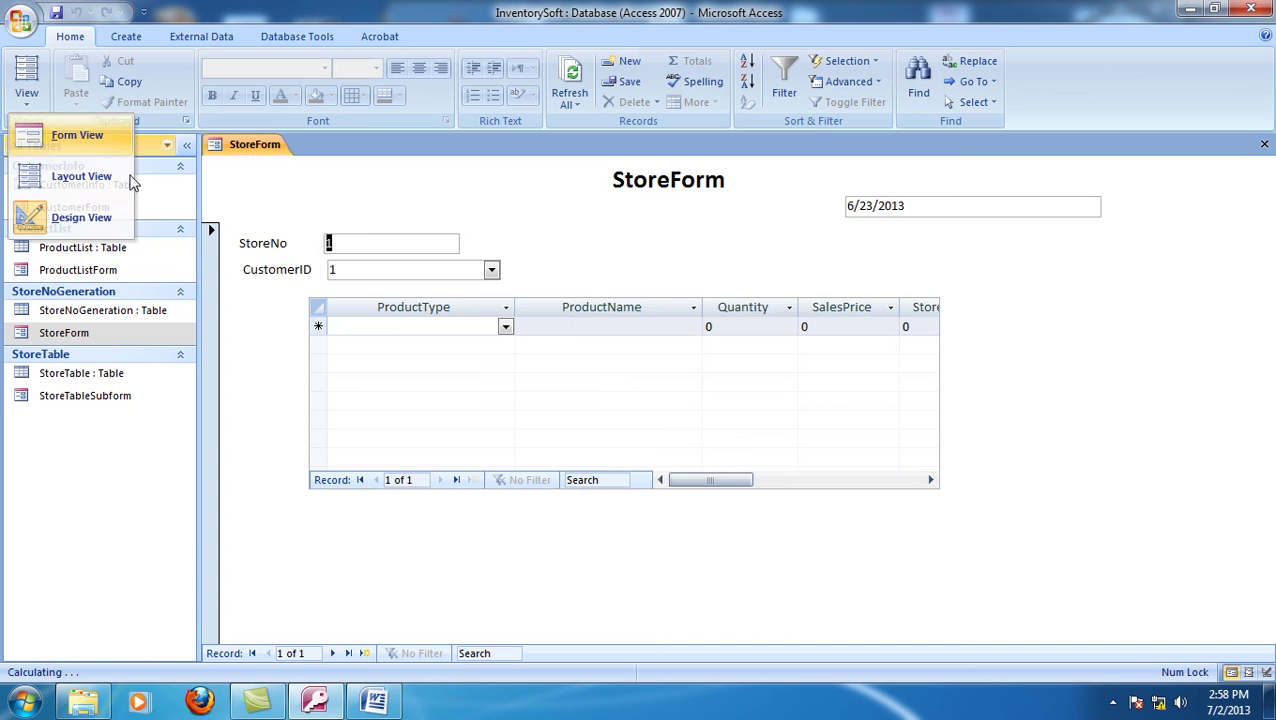
left_click(570, 323)
left_click(490, 328)
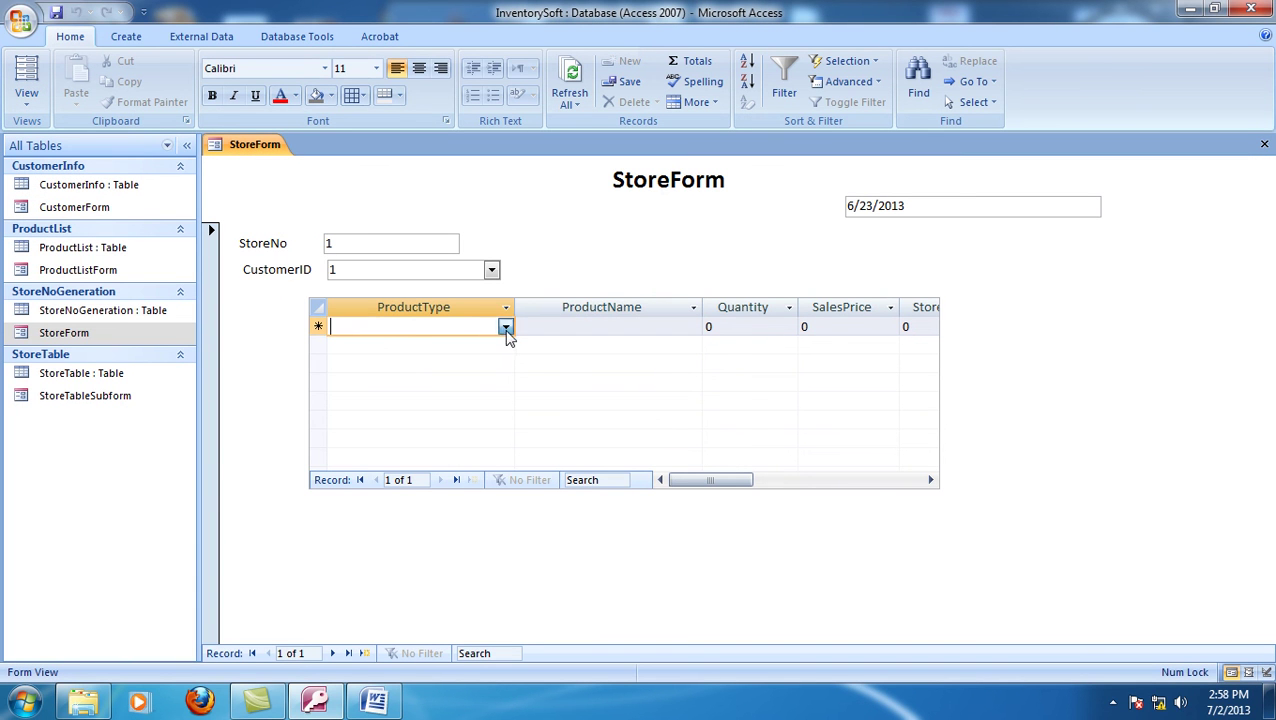
left_click(505, 327)
left_click(435, 364)
left_click(686, 327)
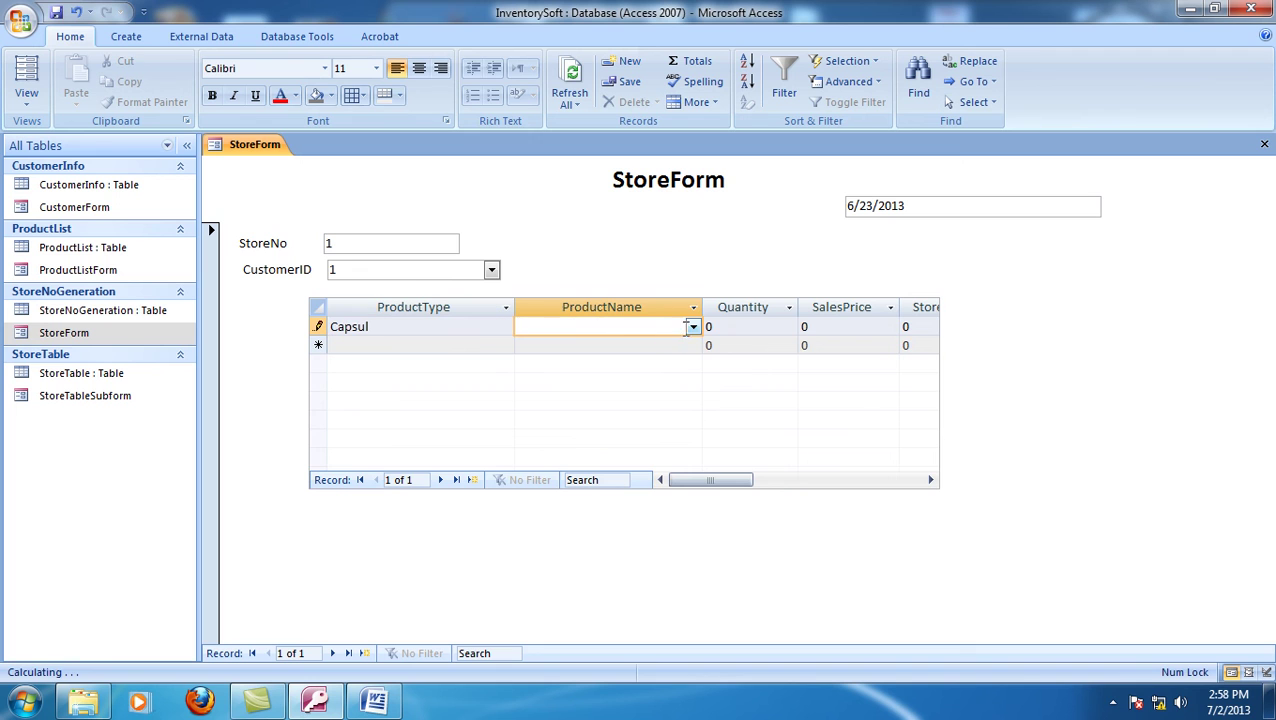
left_click(693, 330)
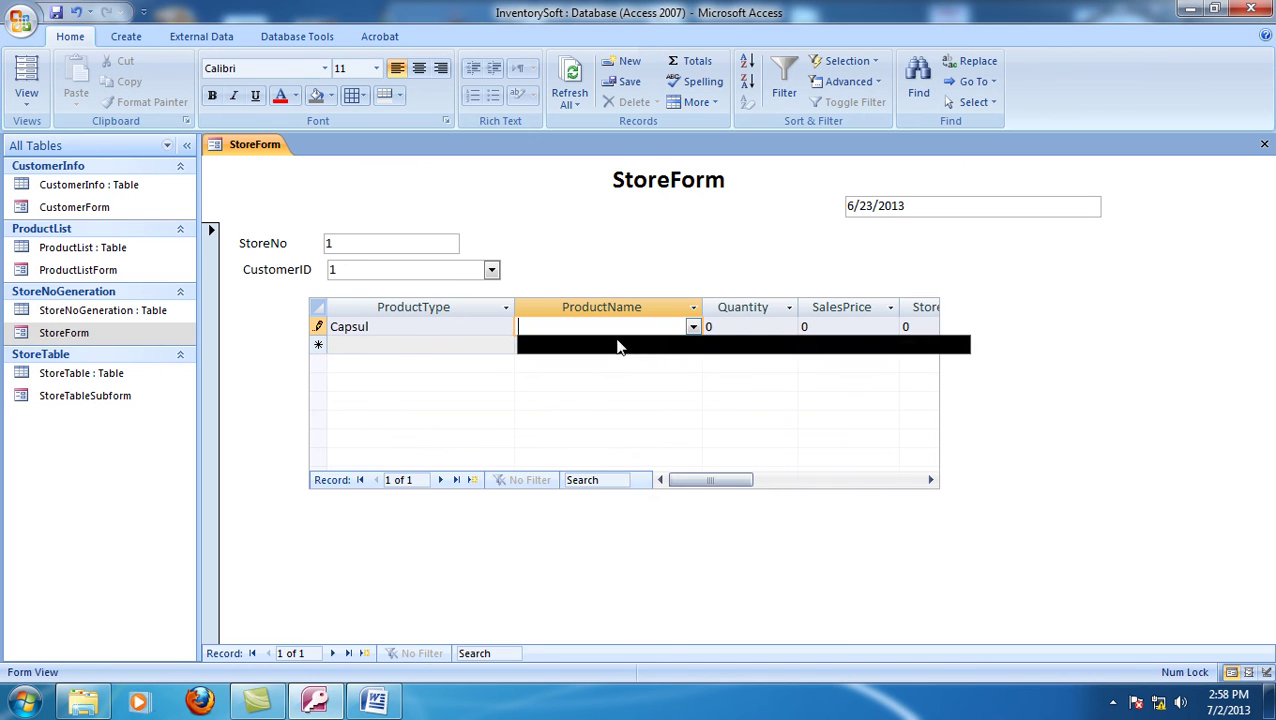
left_click(411, 327)
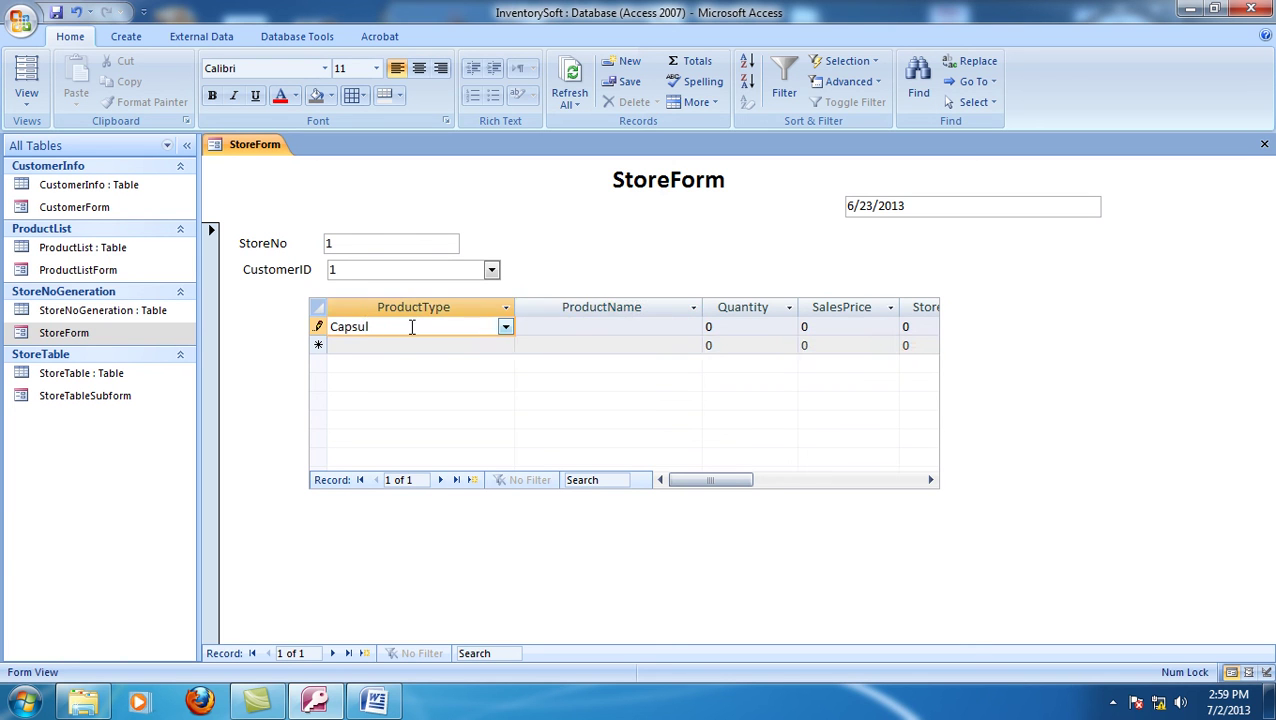
key("shift+Return")
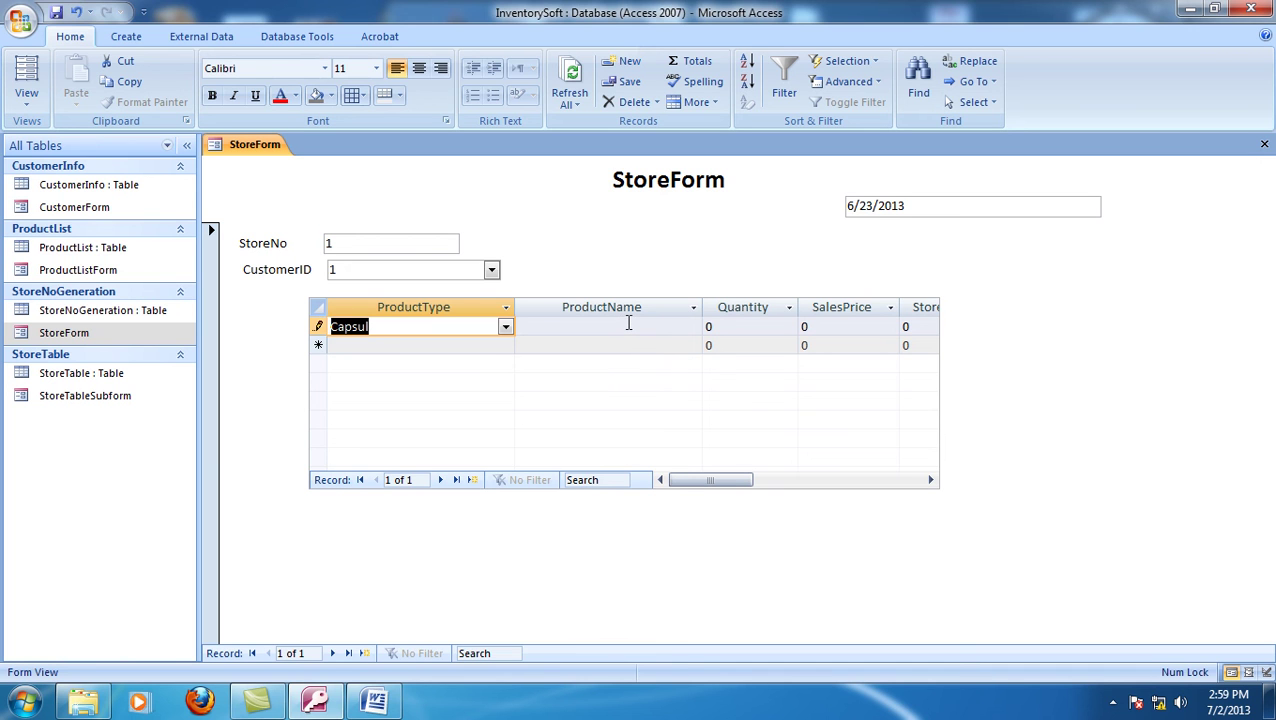
- Close StoreForm, discarding the unsaved Capsul record in the subform
left_click(1264, 145)
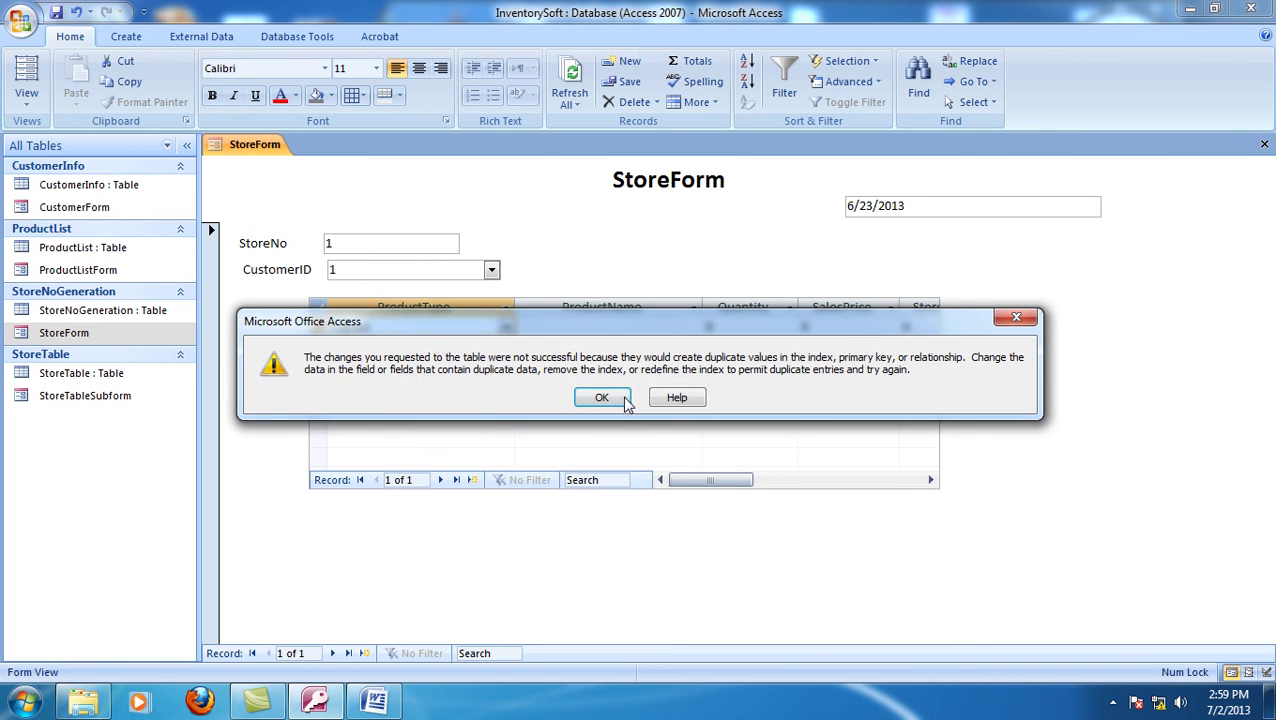
left_click(622, 401)
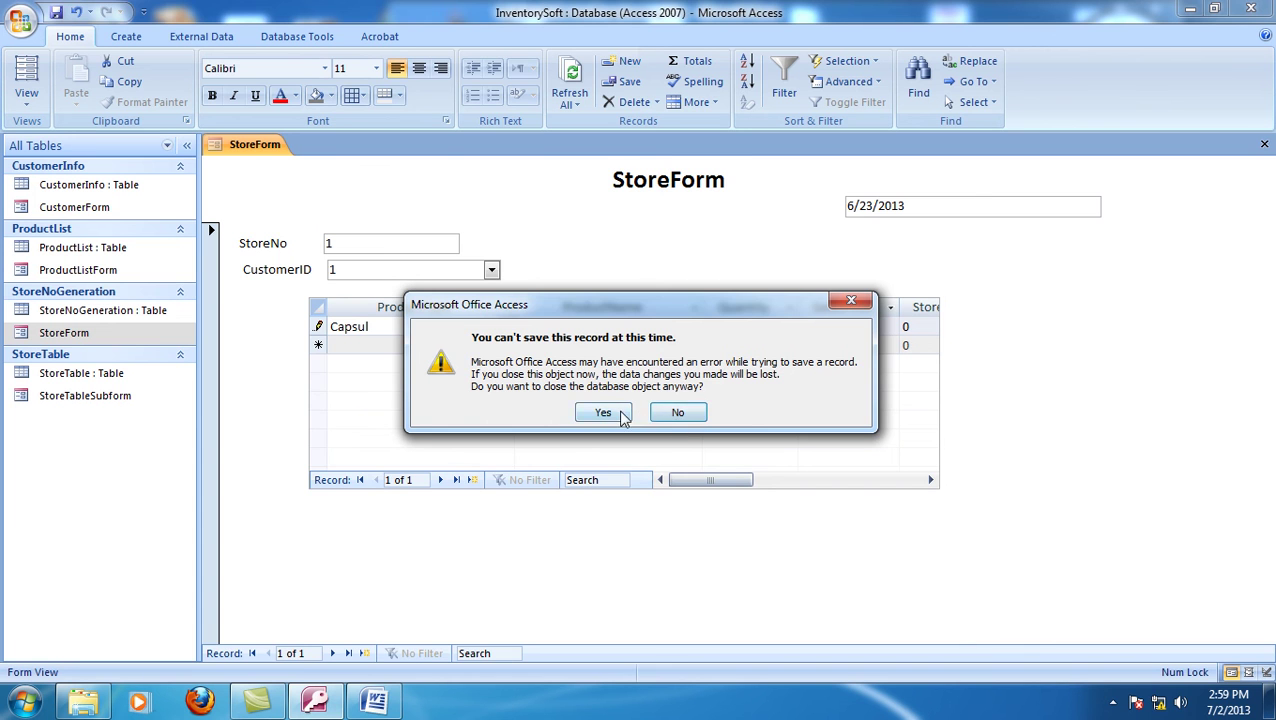
left_click(603, 413)
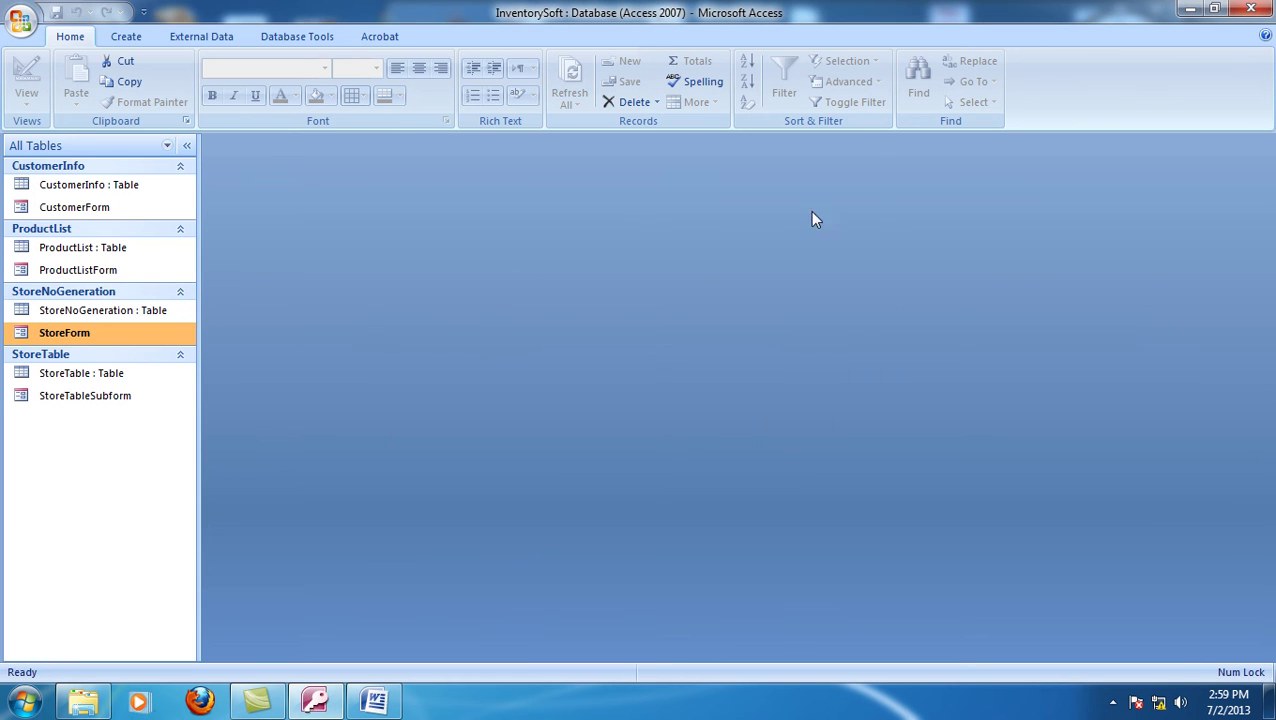
- Start a simple query with the wizard, using only the ProductName field from the ProductList table
left_click(122, 37)
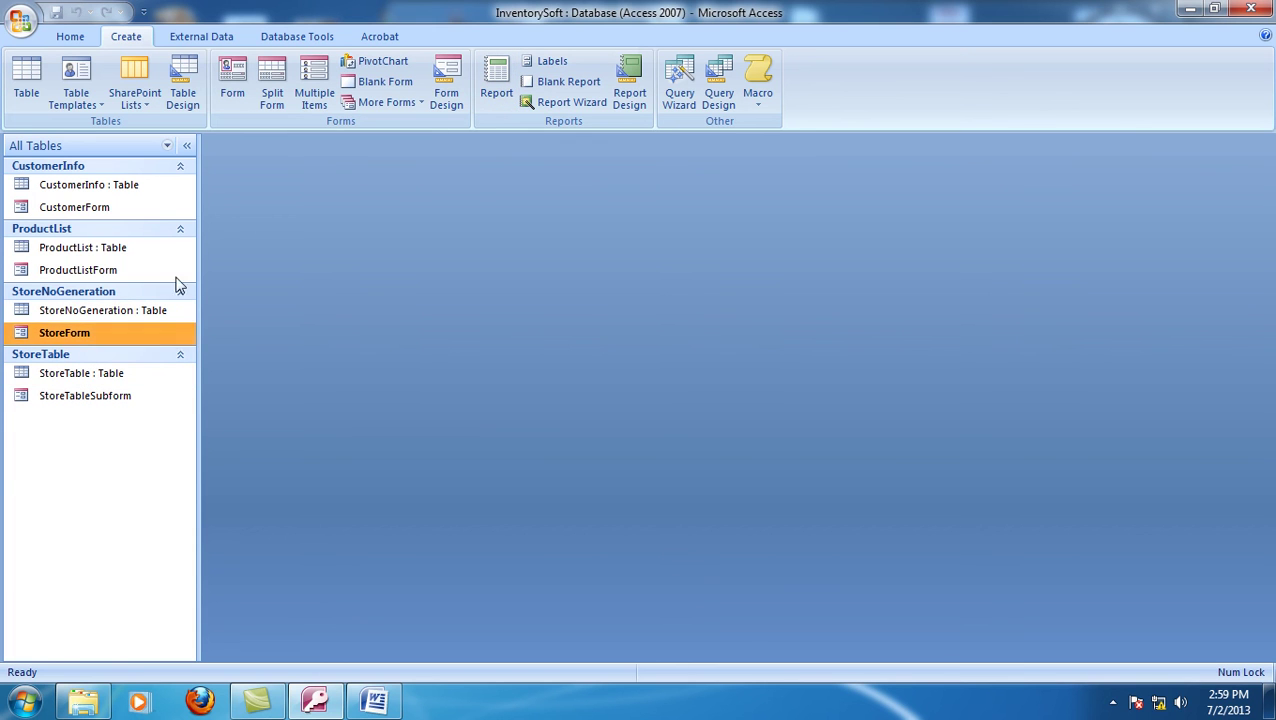
left_click(684, 104)
left_click(712, 440)
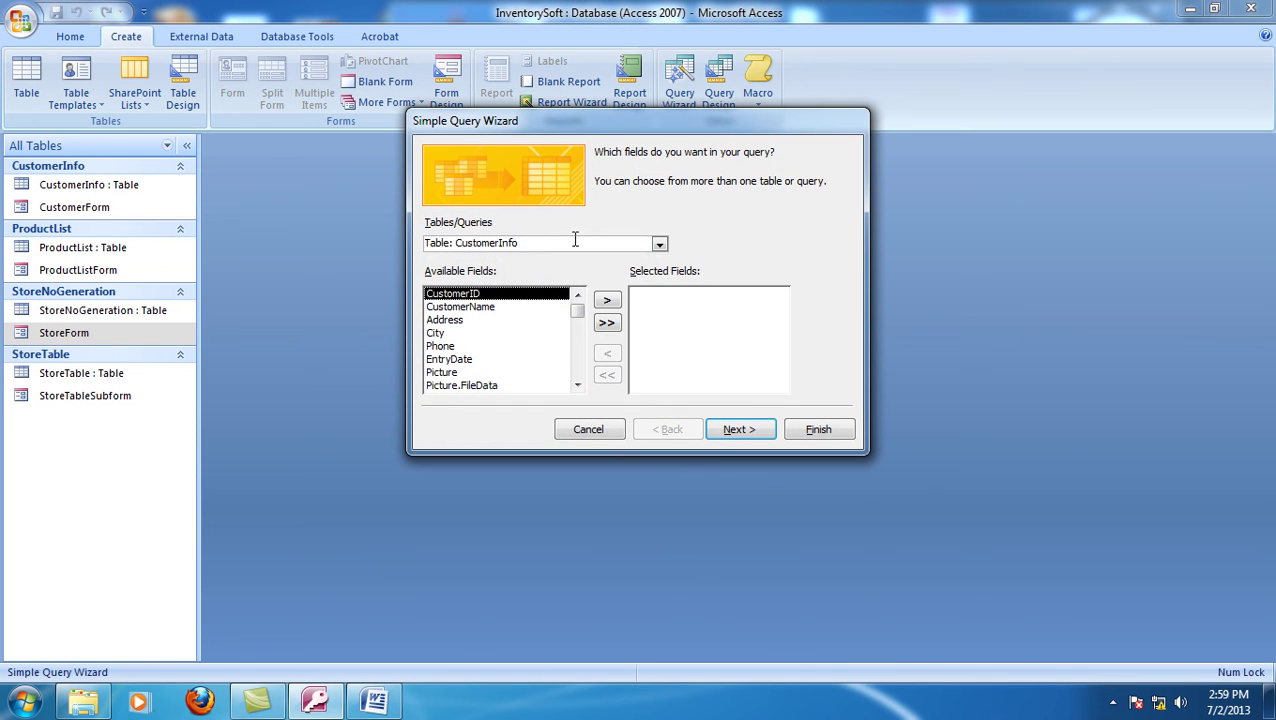
left_click(659, 244)
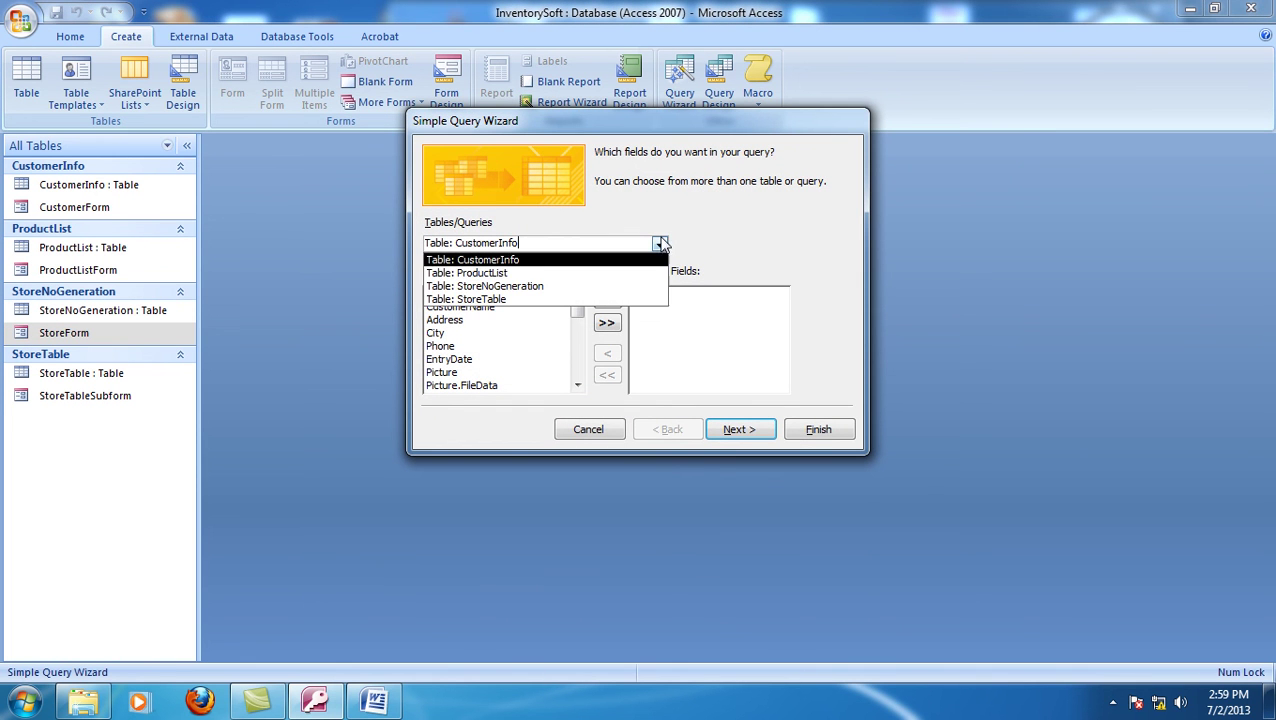
left_click(497, 273)
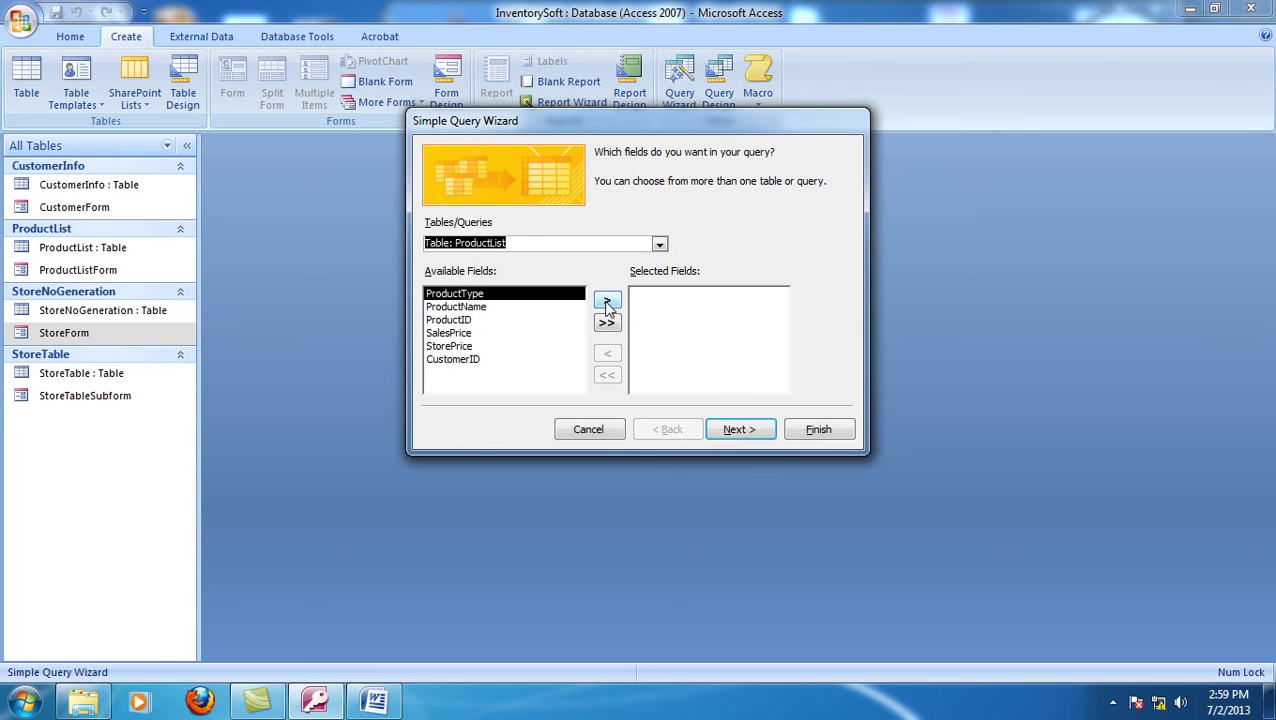
left_click(480, 306)
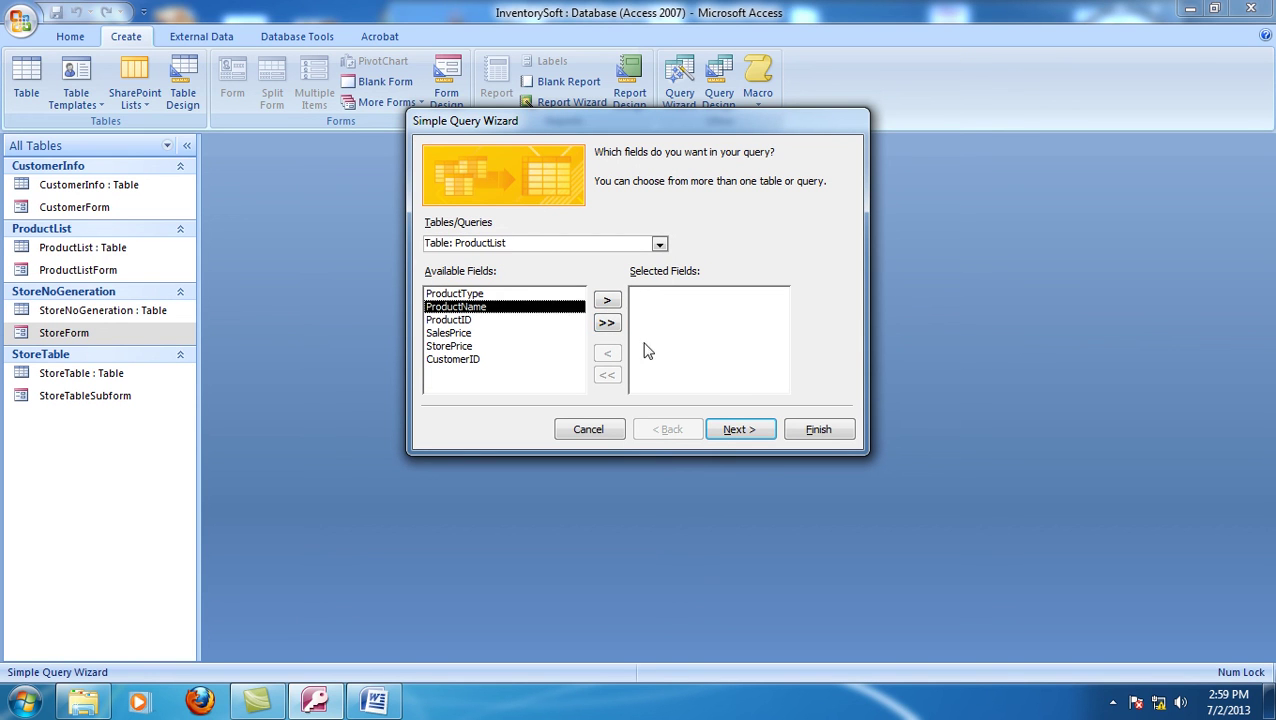
left_click(606, 300)
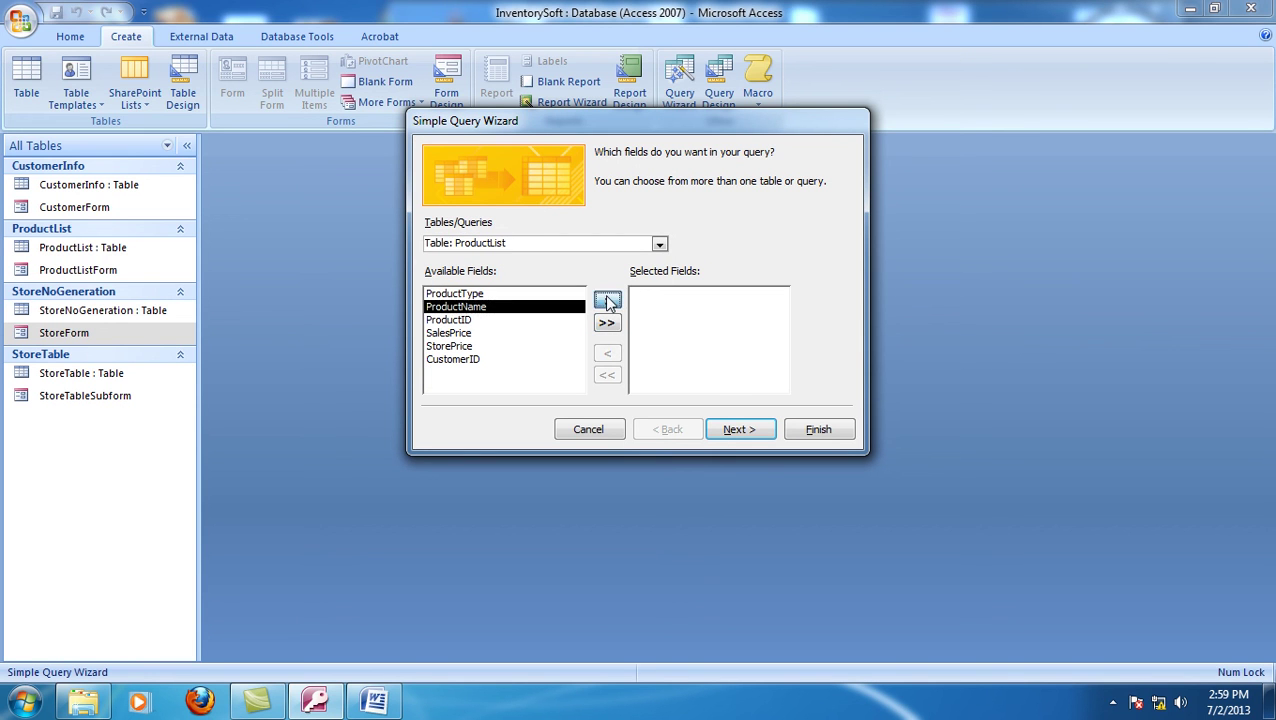
- Title the query ProductNameQuery and finish the wizard with the option to modify the query design
left_click(740, 430)
left_click_drag(661, 173, 566, 181)
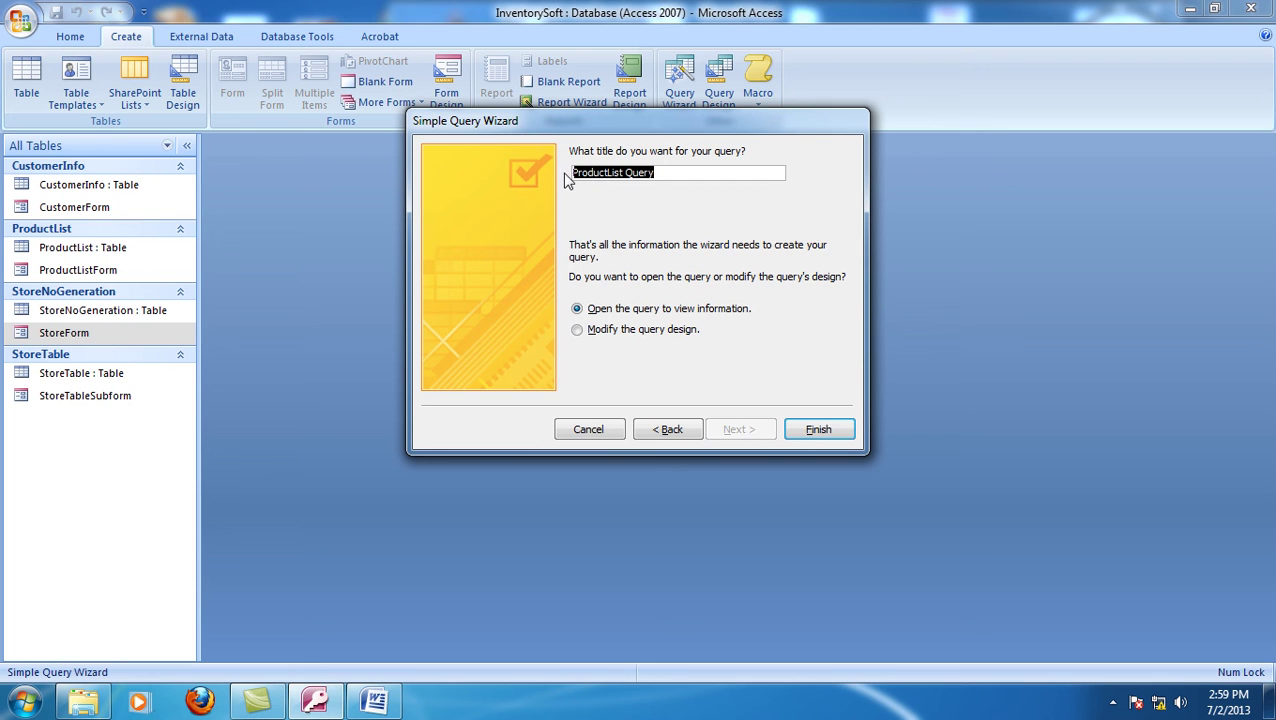
type("Prod")
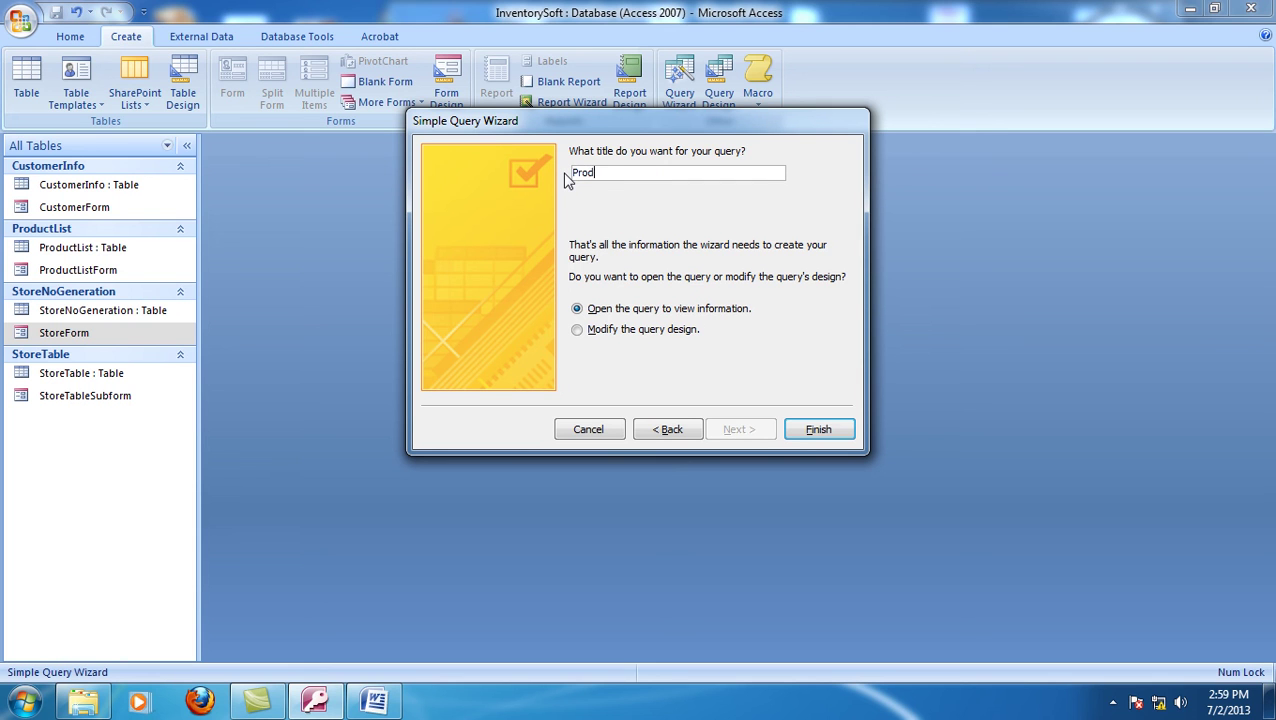
type("uctNameQuery")
left_click(652, 331)
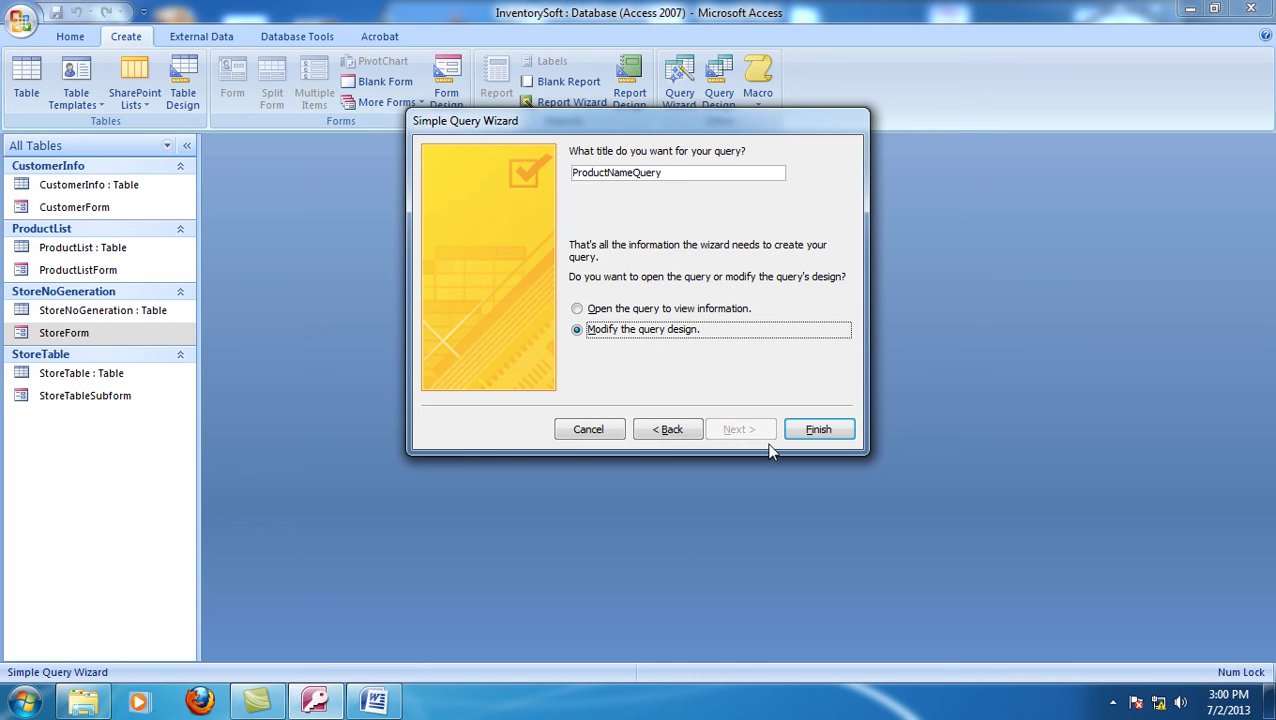
left_click(818, 431)
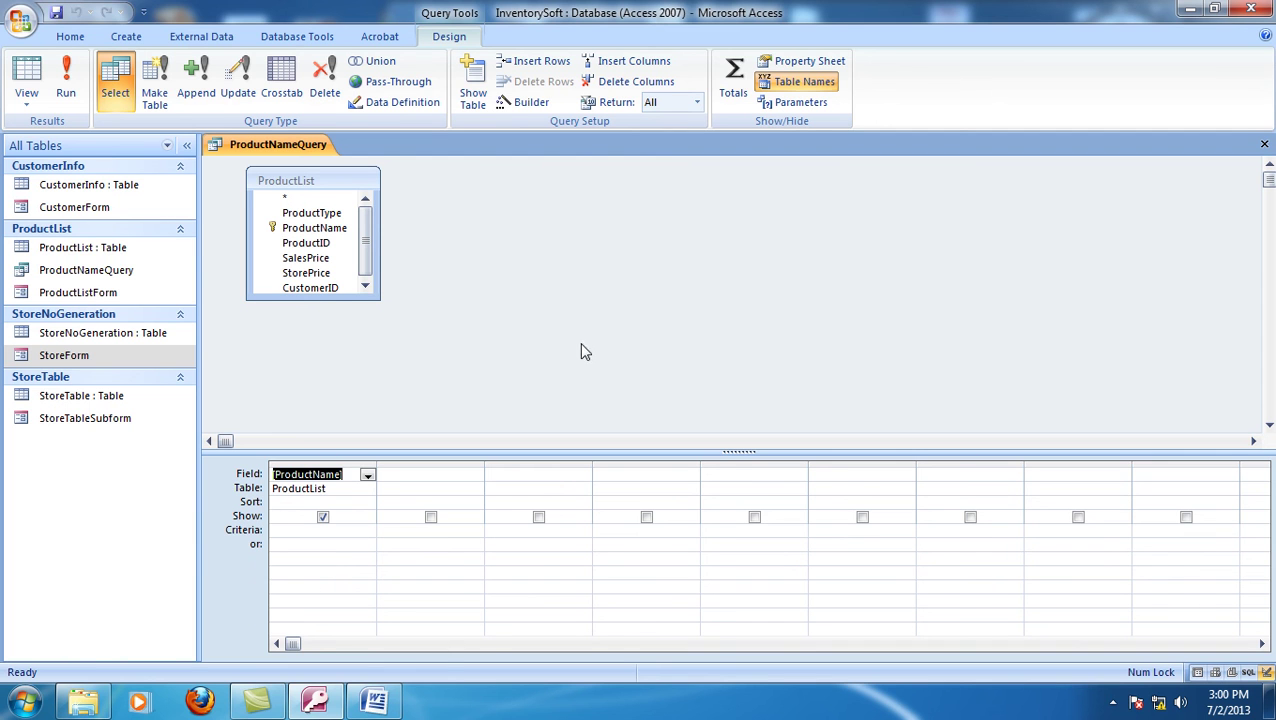
- Add the ProductType field to ProductNameQuery and sort ProductName in ascending order
left_click(440, 474)
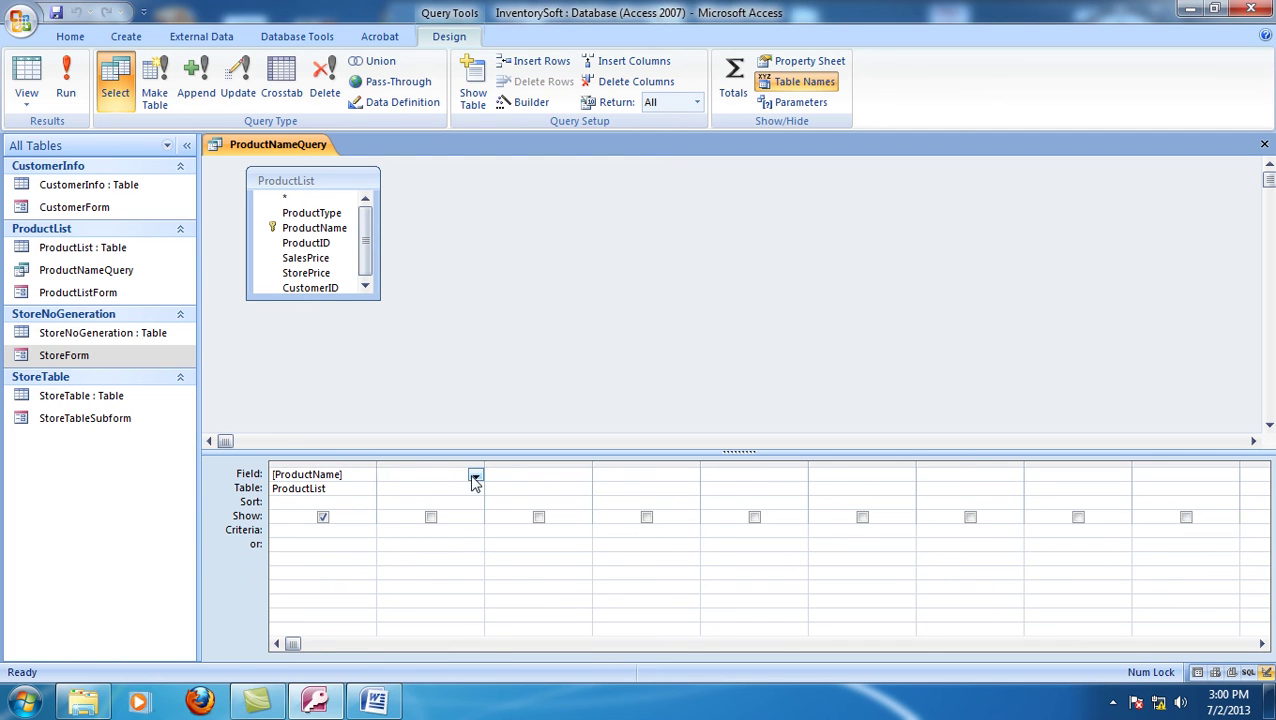
left_click(475, 477)
left_click(463, 502)
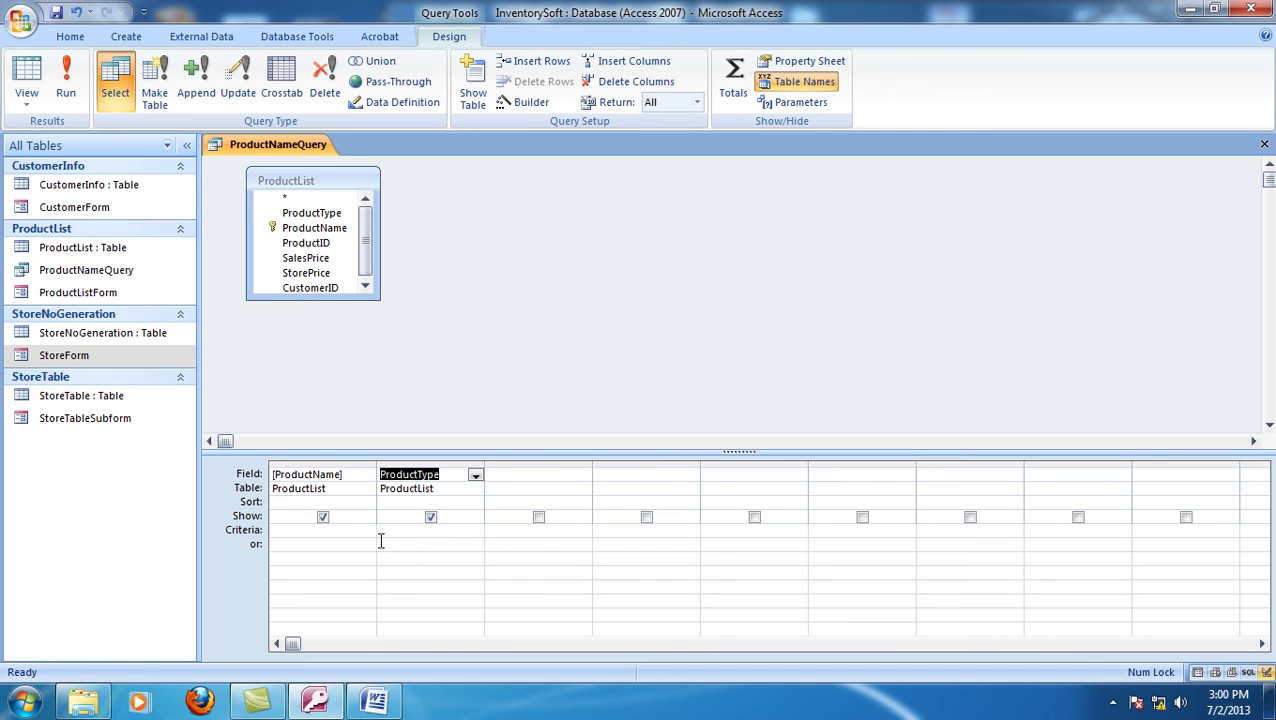
left_click(365, 501)
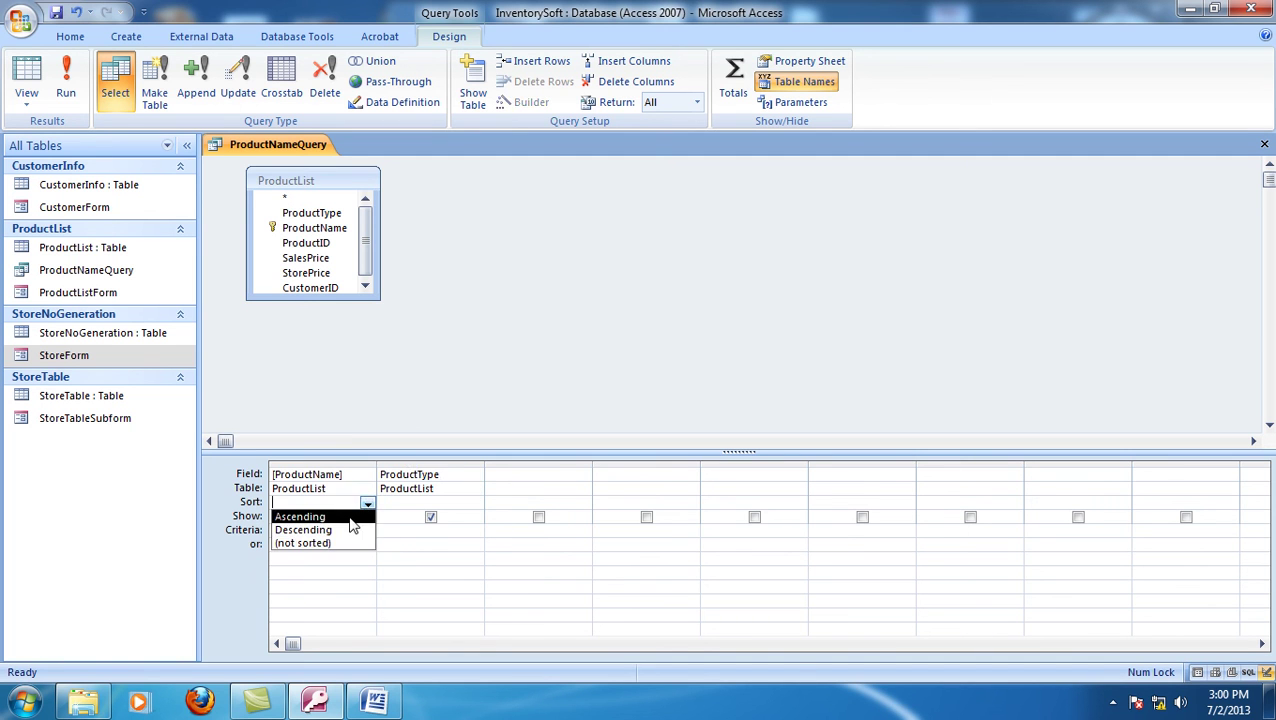
left_click(350, 518)
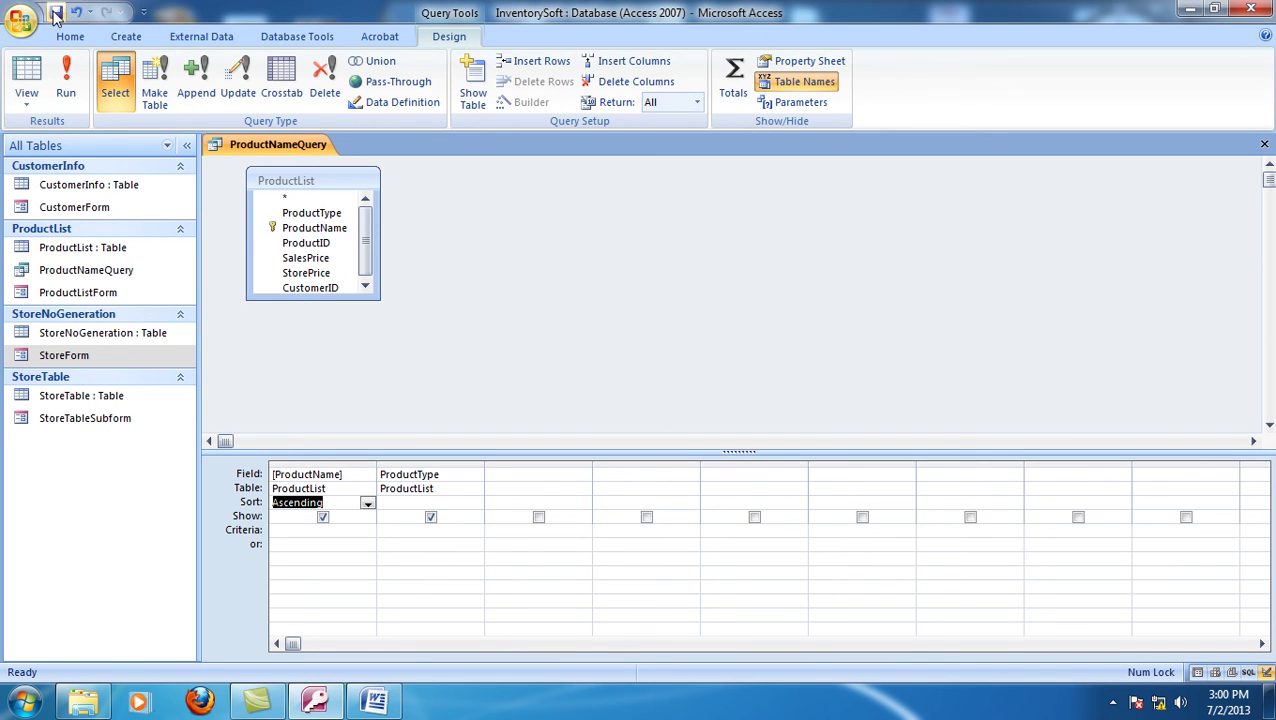
- Enter the ProductType criteria as forms![StoreForm]![StoreTableSubform], referencing the subform within StoreForm
left_click(414, 536)
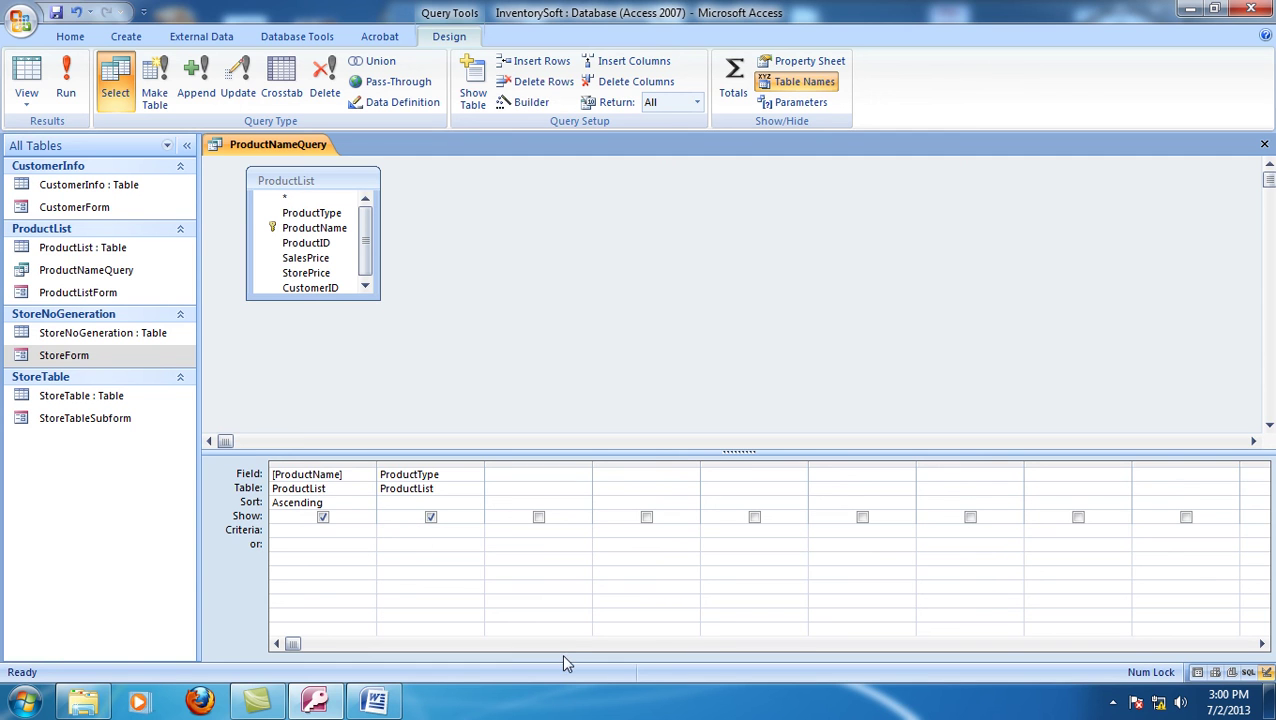
type("foms")
key("BackSpace")
key("BackSpace")
type("rms")
type("!")
type("[]")
type("tore")
type("Form")
type("o")
type("reSub")
key("BackSpace")
key("BackSpace")
type("TableS")
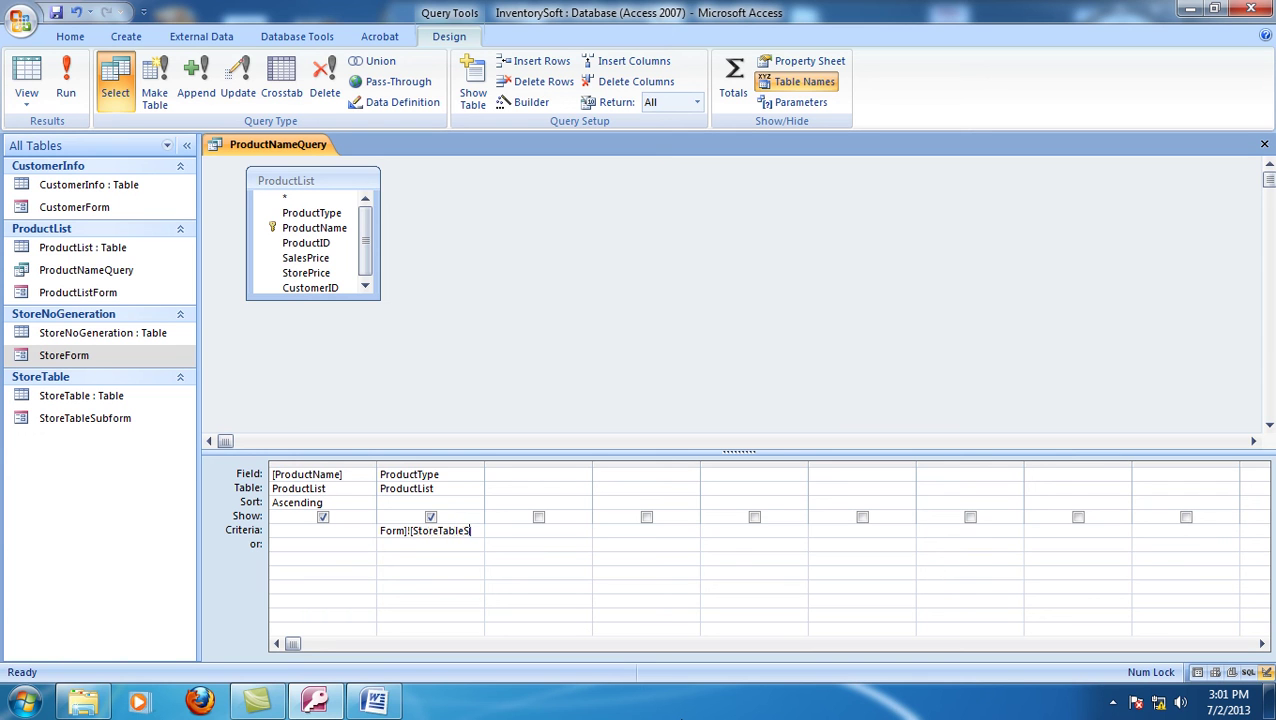
type("ubForm")
- Open StoreForm in Design View and copy the Name property value of the subform's ProductType combo box
left_click(95, 359)
right_click(95, 359)
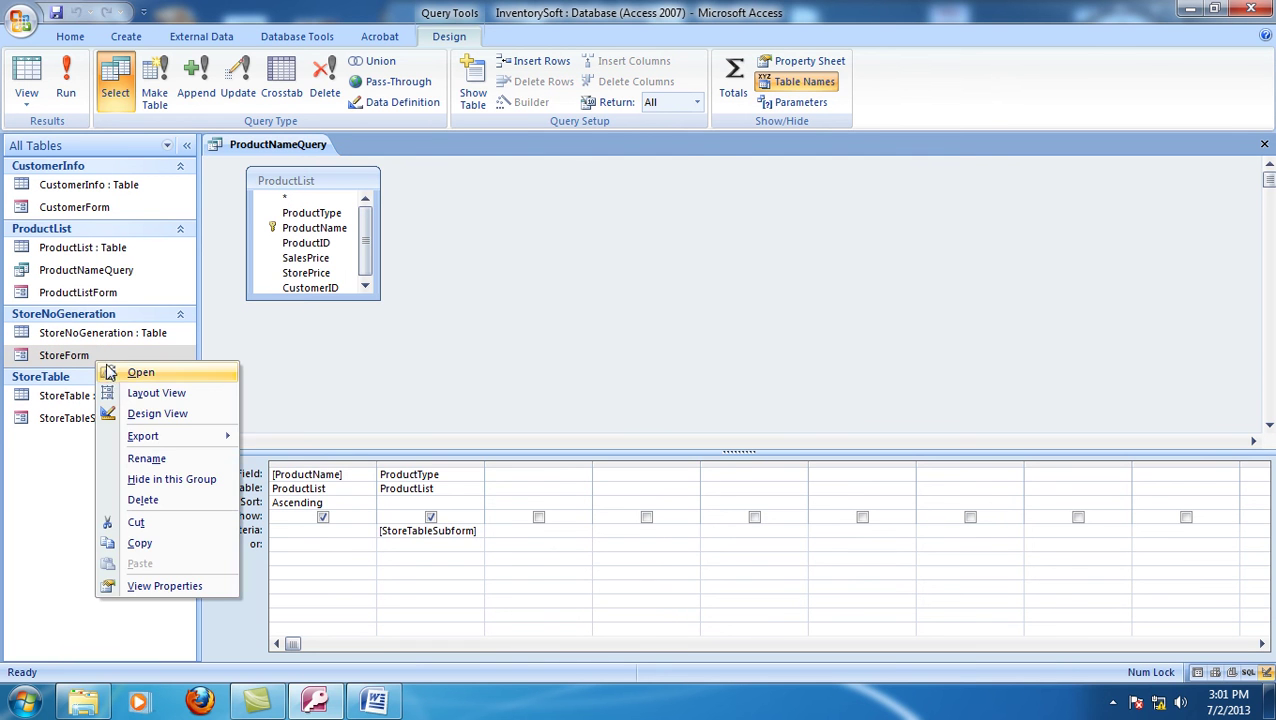
left_click(140, 413)
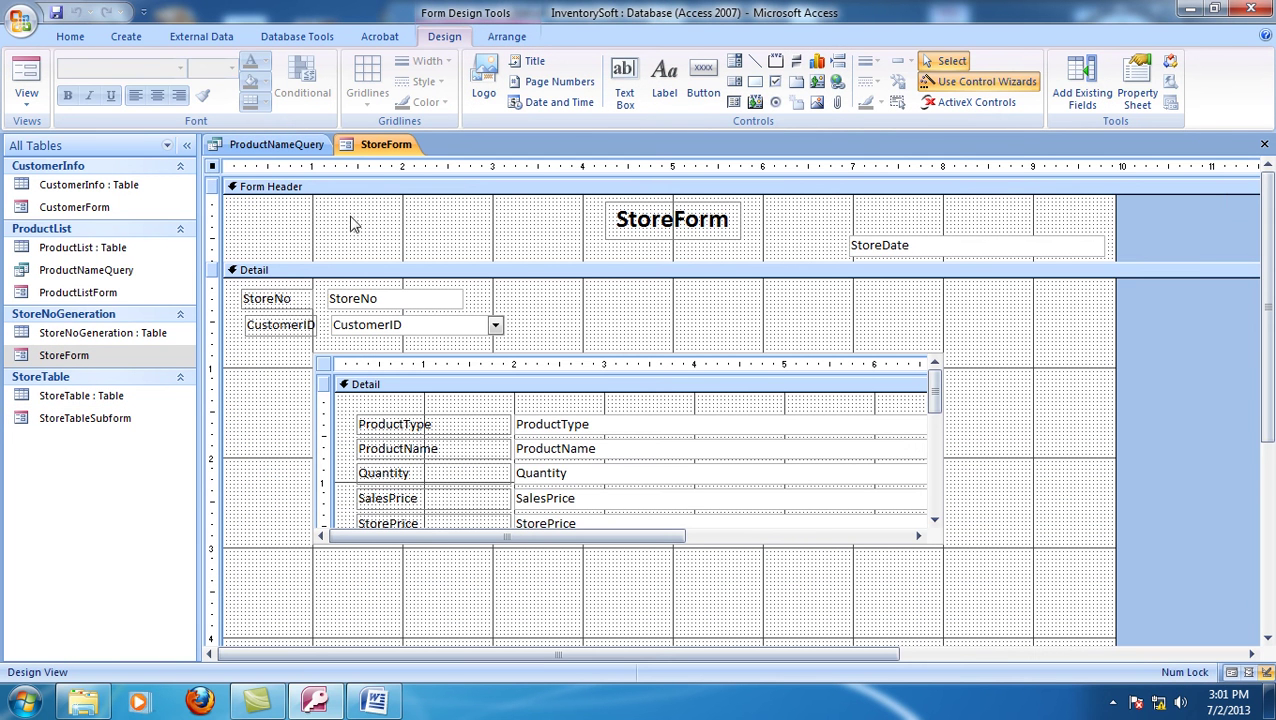
left_click(570, 426)
left_click(572, 426)
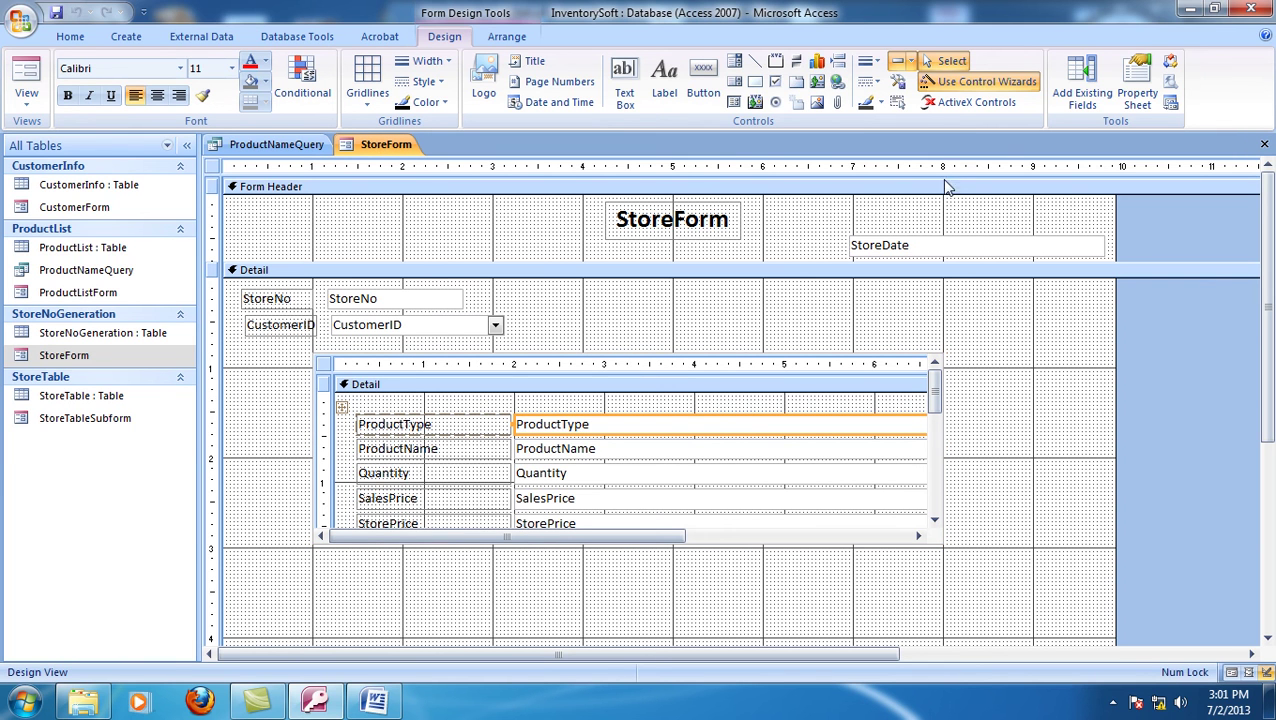
left_click(1138, 93)
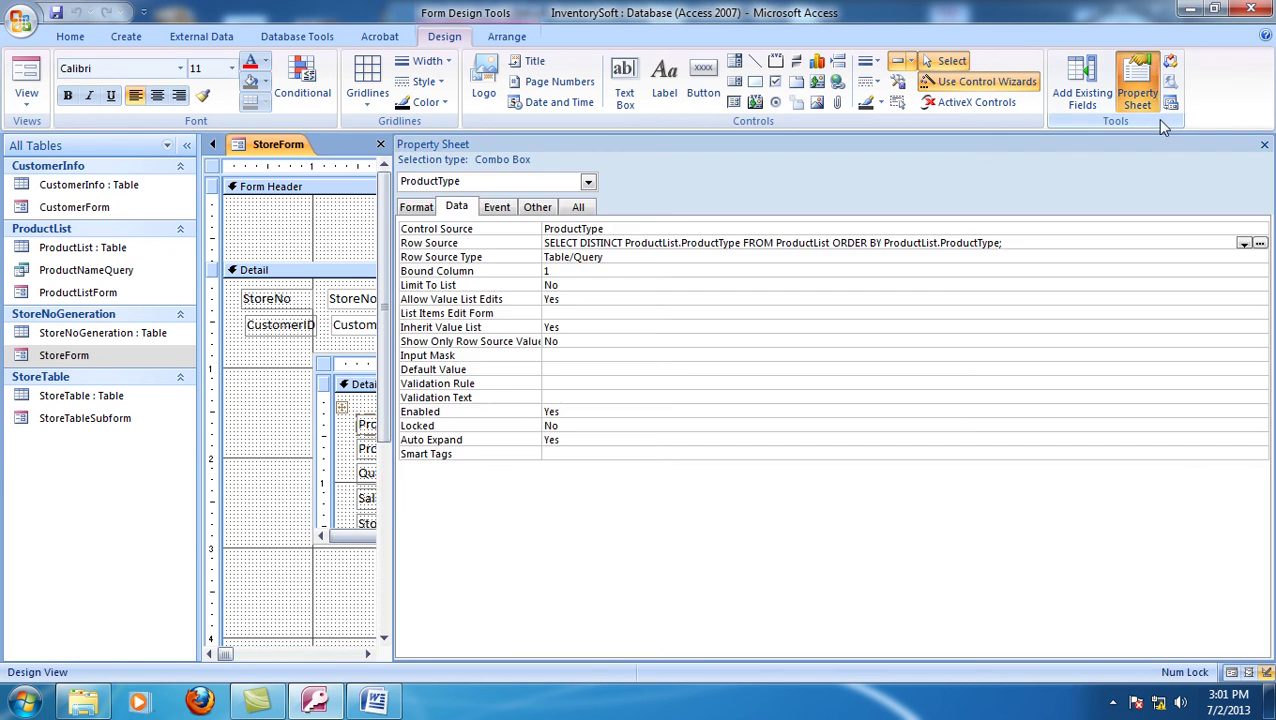
left_click(535, 206)
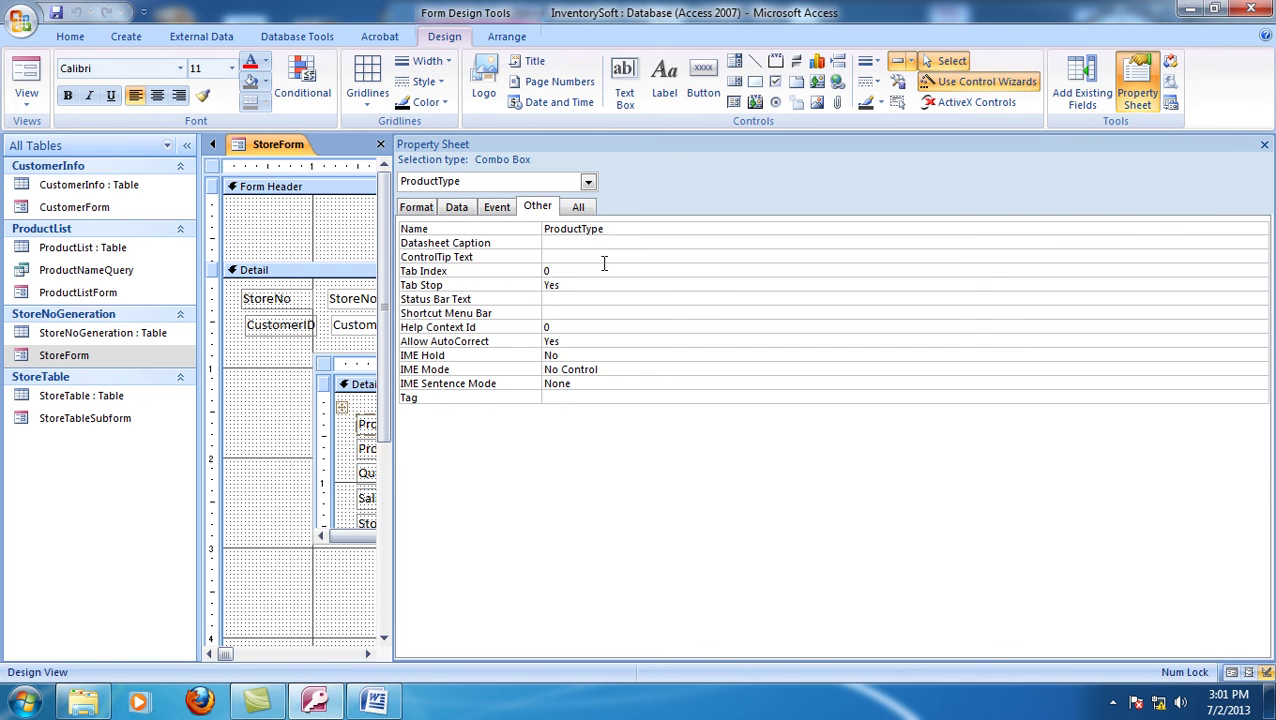
double_click(590, 229)
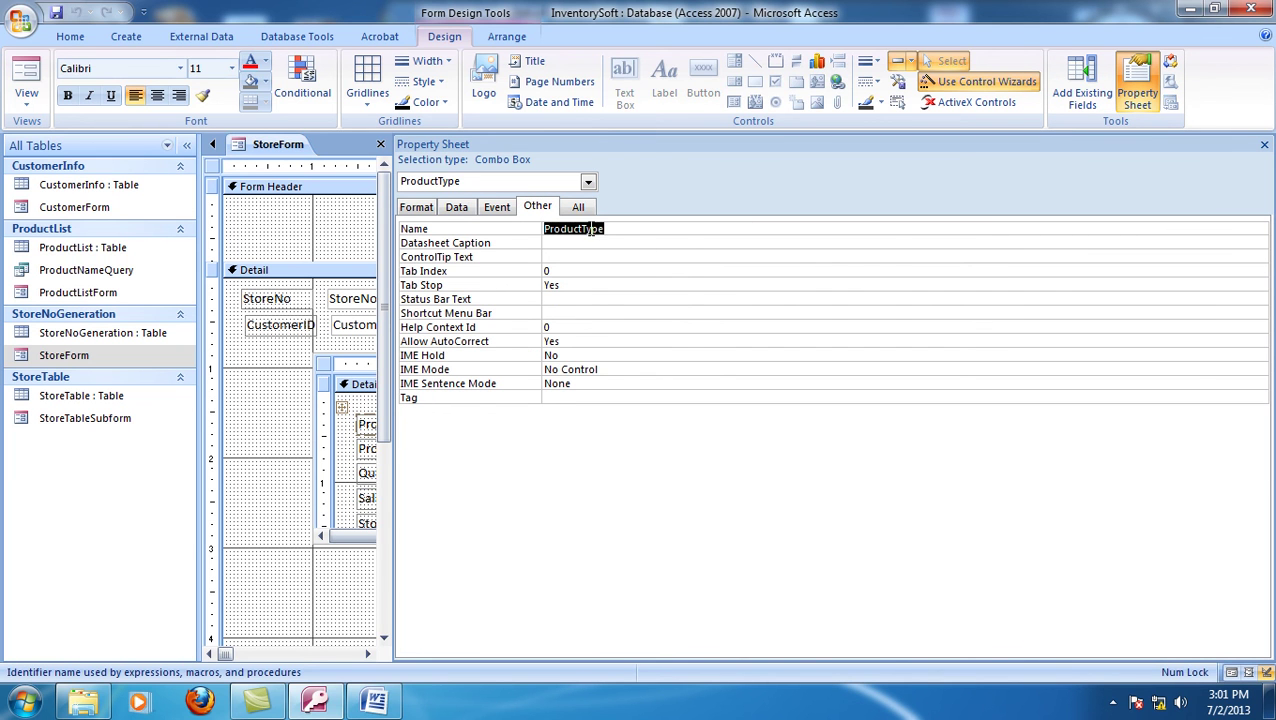
right_click(590, 229)
left_click(625, 304)
- Narrow the property sheet and check the Name properties of the form header, the subform control and the ProductType combo box
left_click_drag(512, 361, 1010, 362)
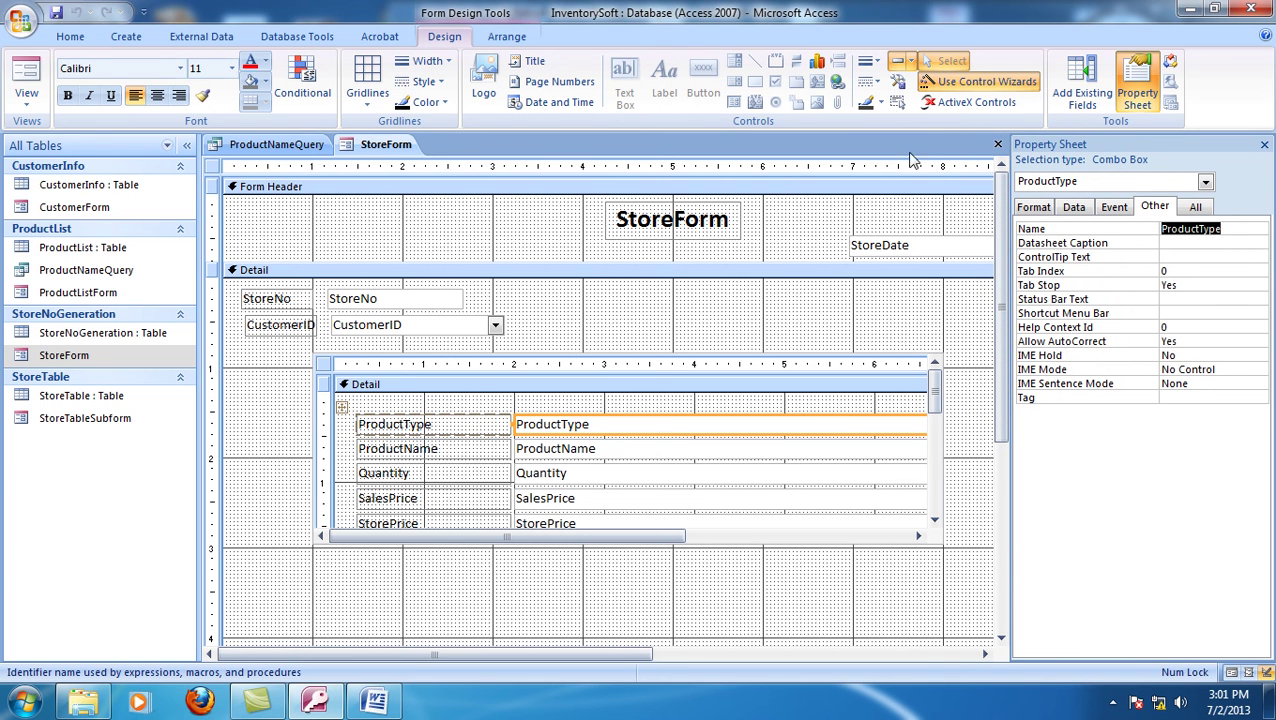
left_click(381, 256)
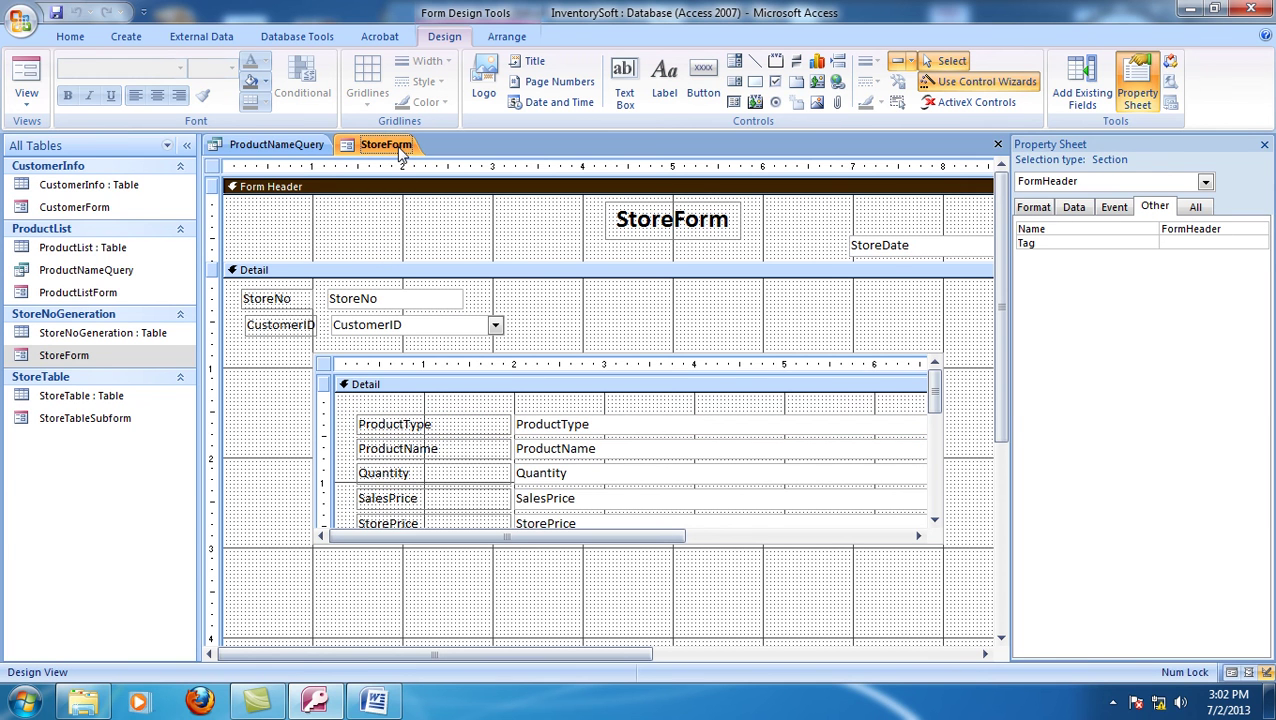
left_click(453, 367)
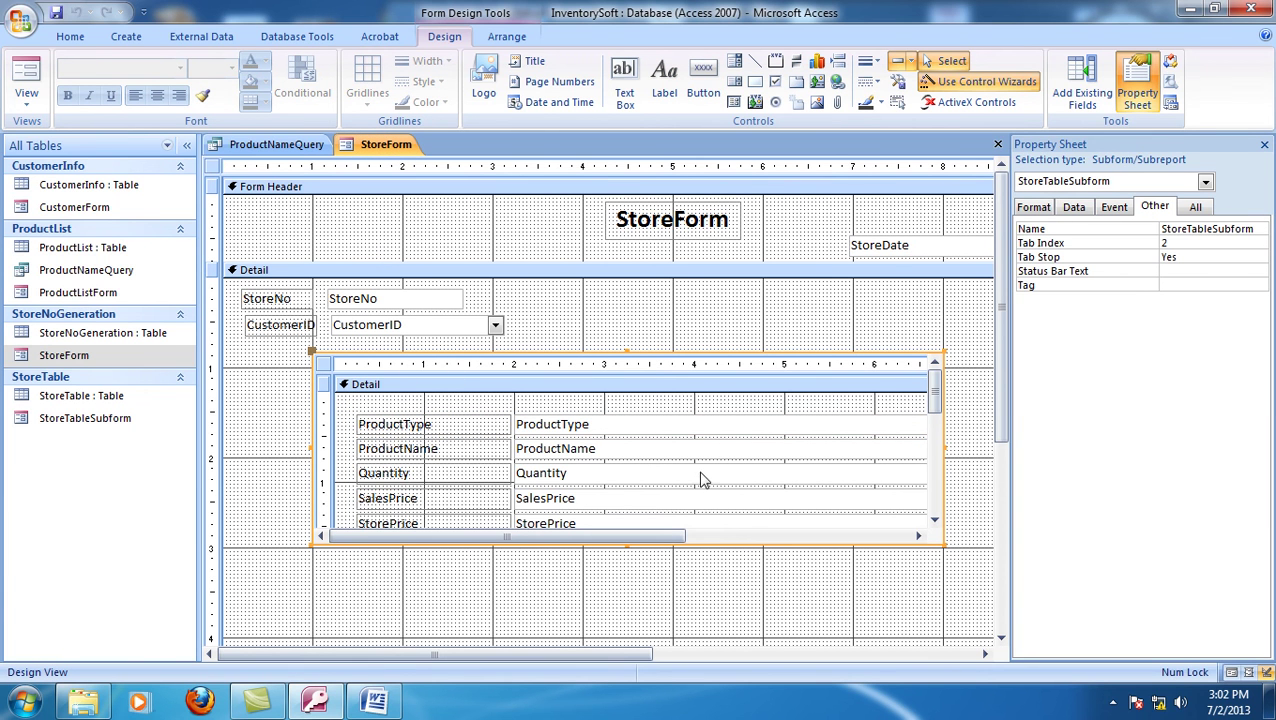
left_click(677, 424)
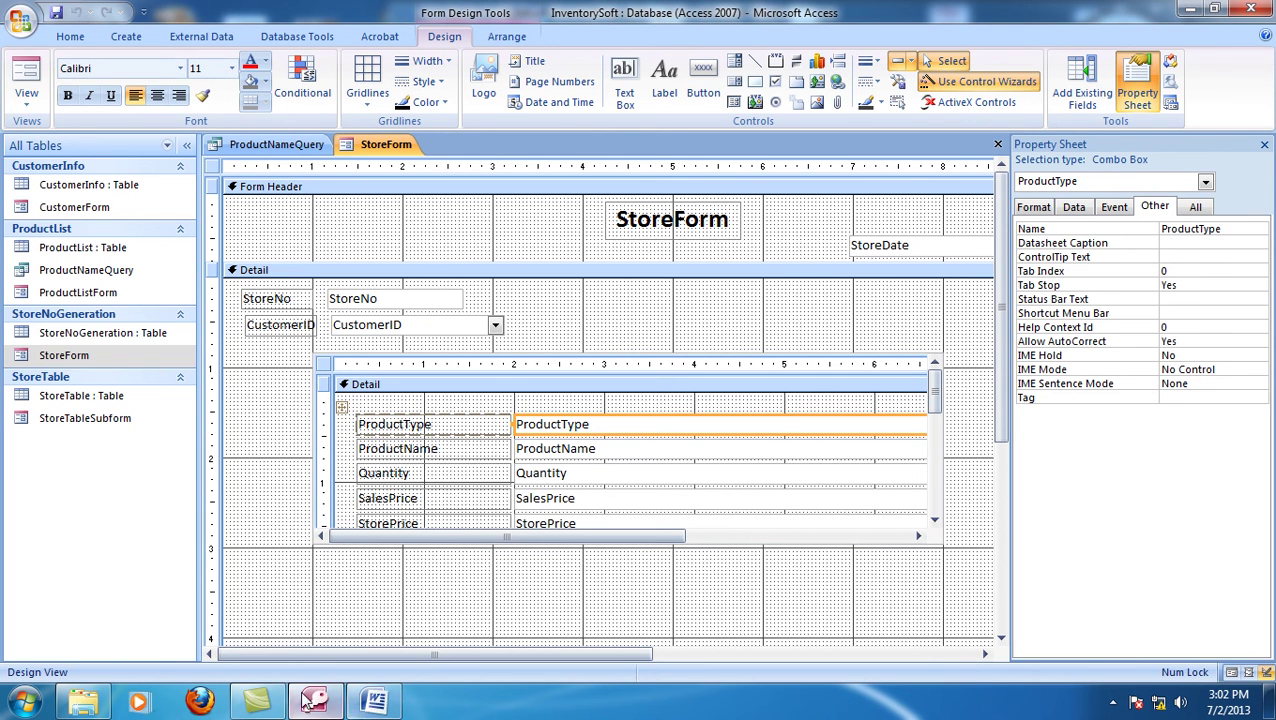
- Complete the ProductType criteria in ProductNameQuery by appending [ProductType] after the subform reference, save the query and close it
mouse_move(314, 706)
left_click(322, 635)
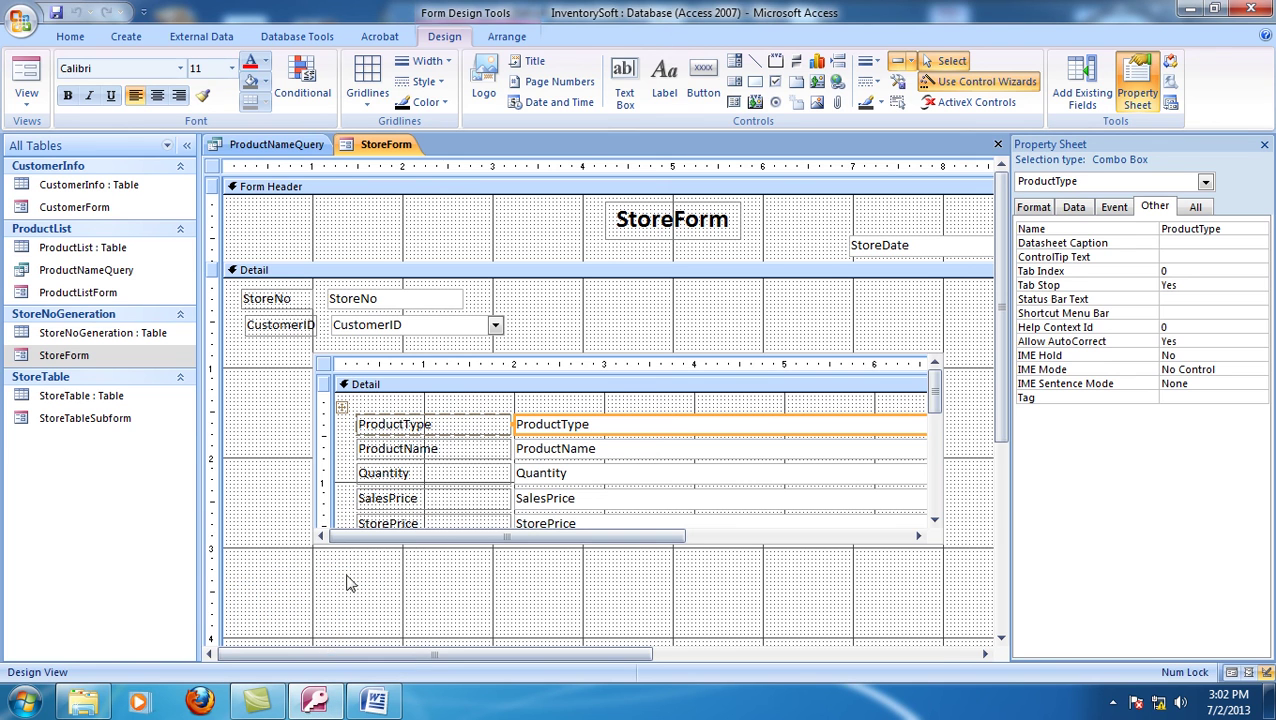
left_click(316, 150)
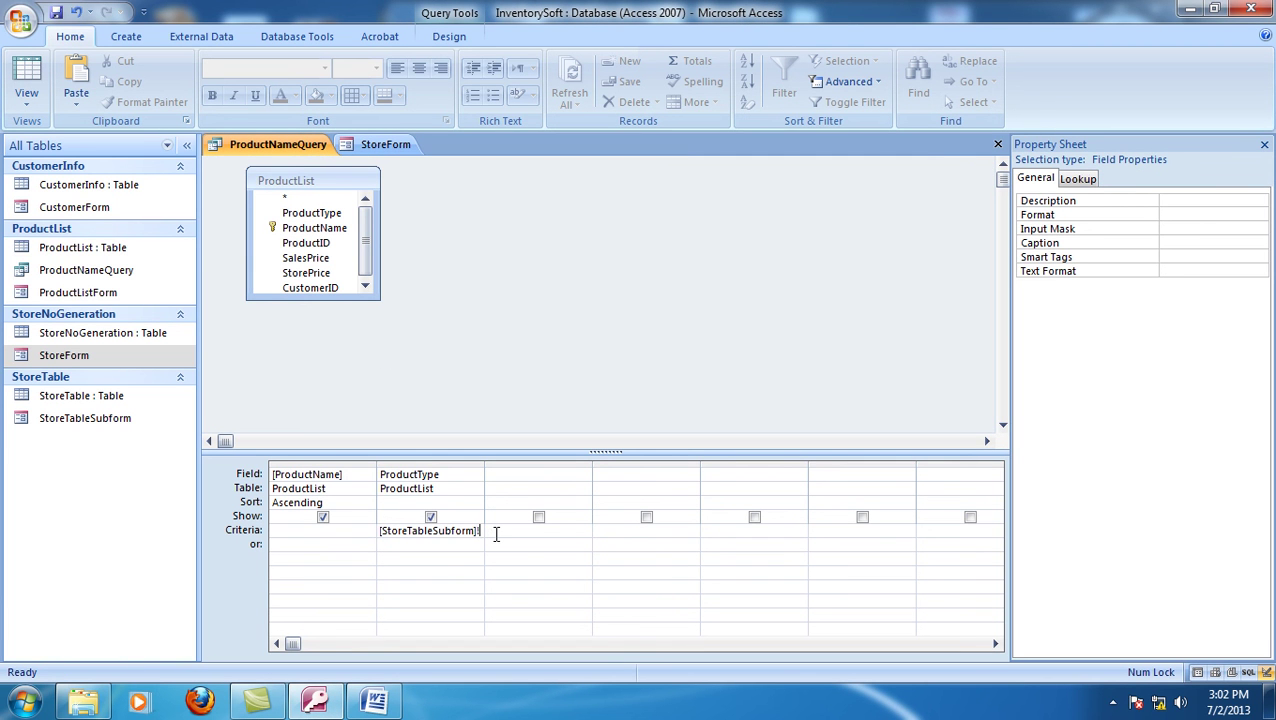
type("[ProductType")
left_click(55, 13)
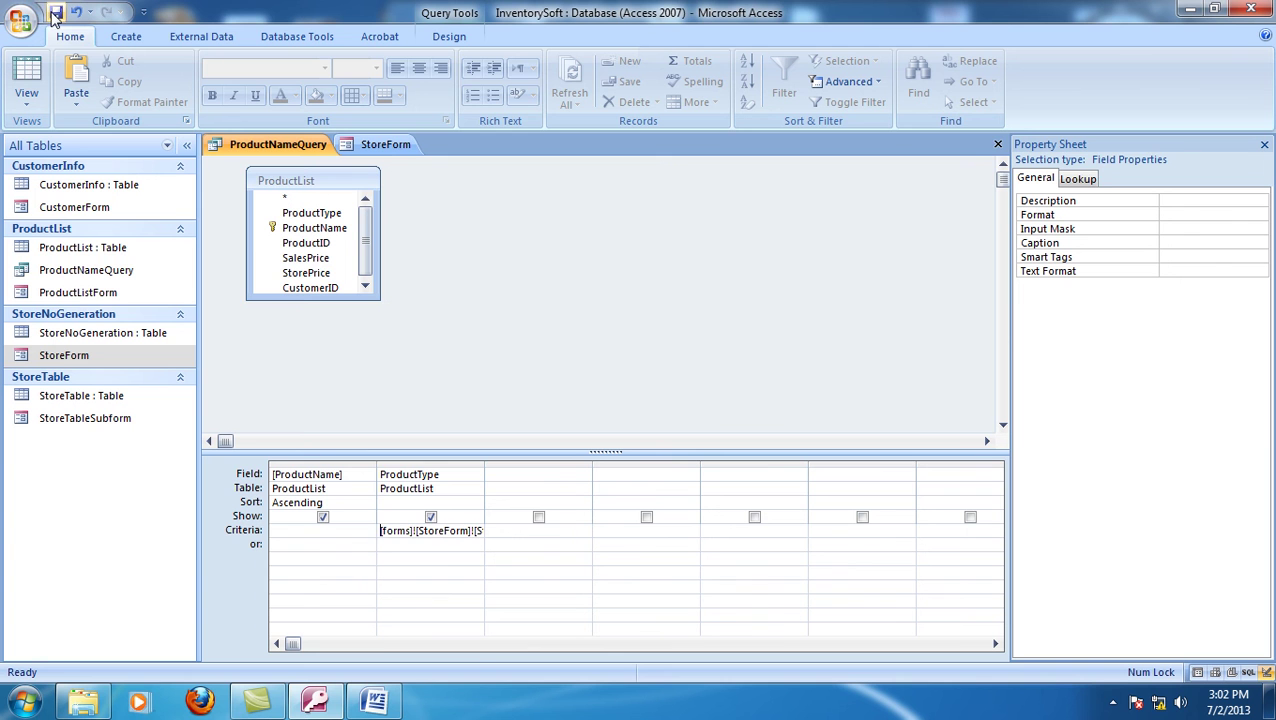
left_click(997, 144)
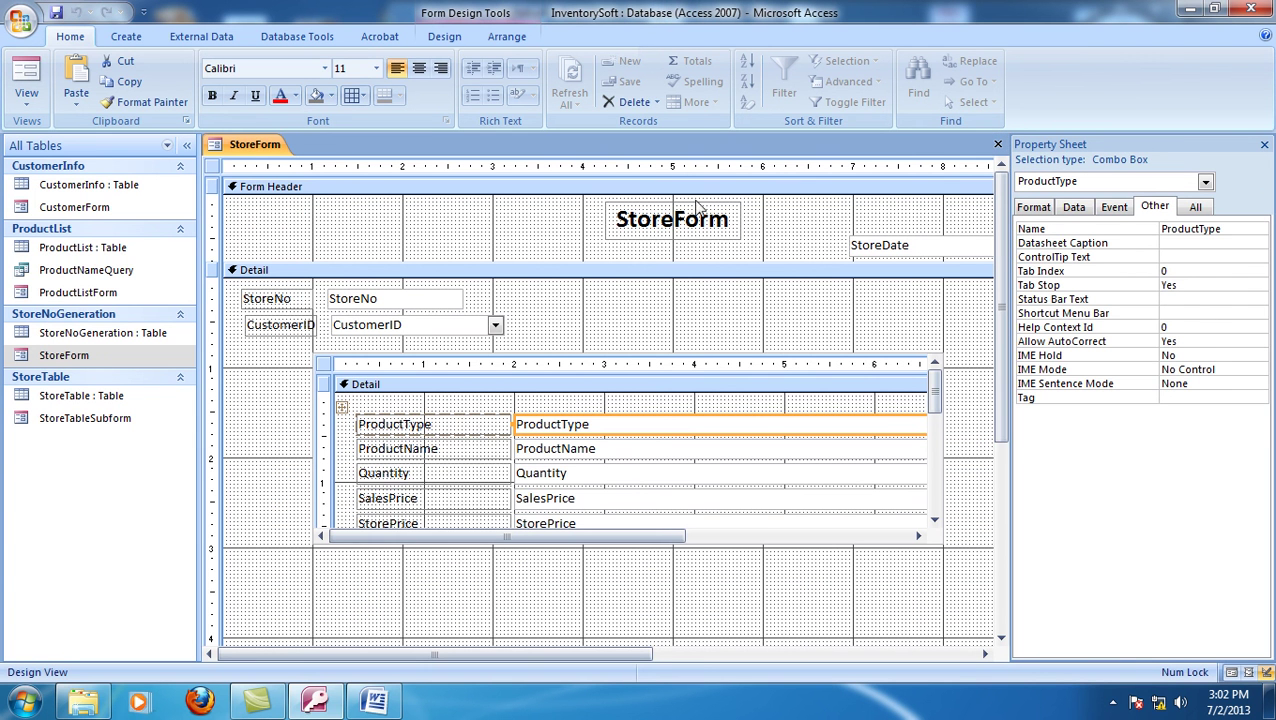
- Open the Query Builder for the Row Source of the subform's ProductName combo box and add ProductNameQuery as its source
left_click(118, 279)
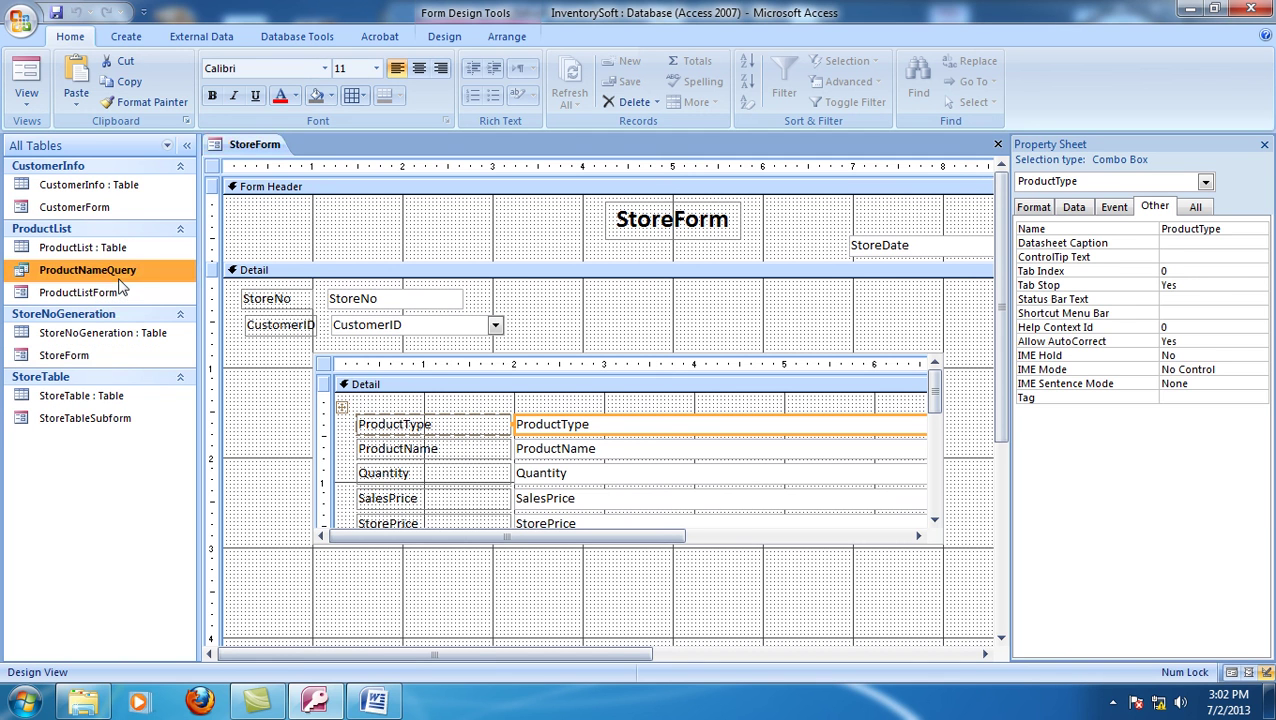
left_click(584, 451)
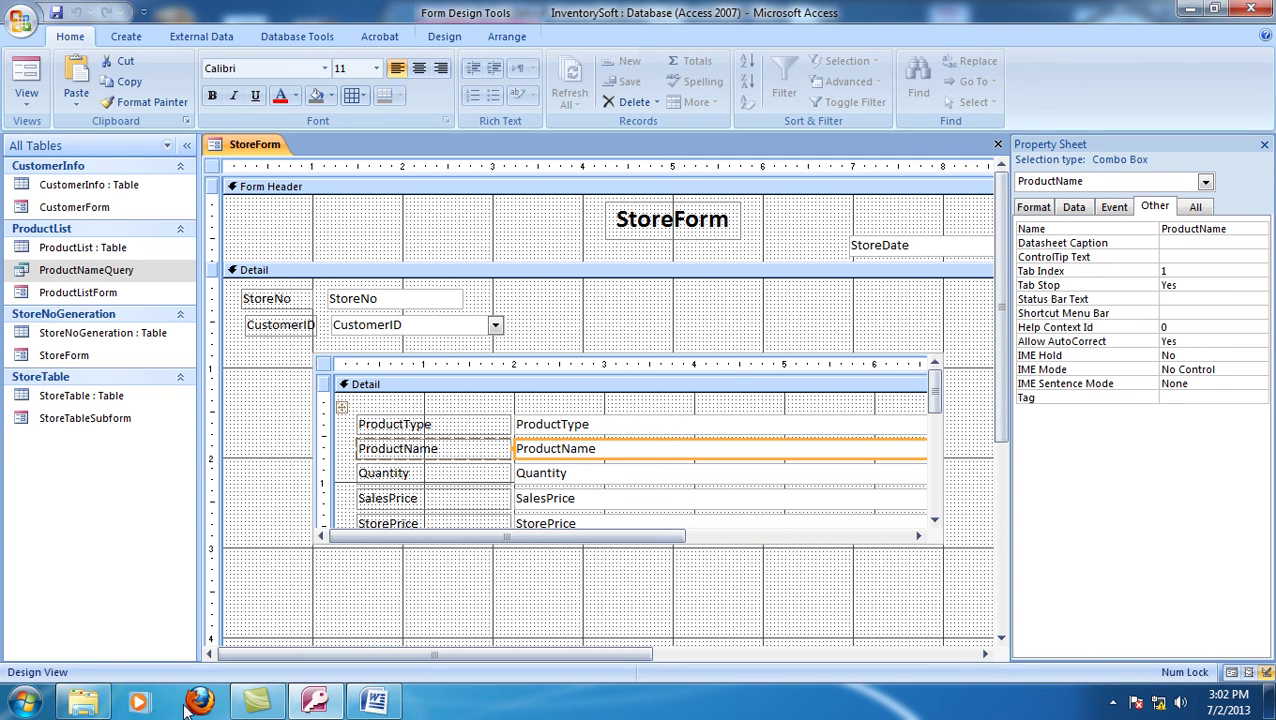
left_click(1078, 210)
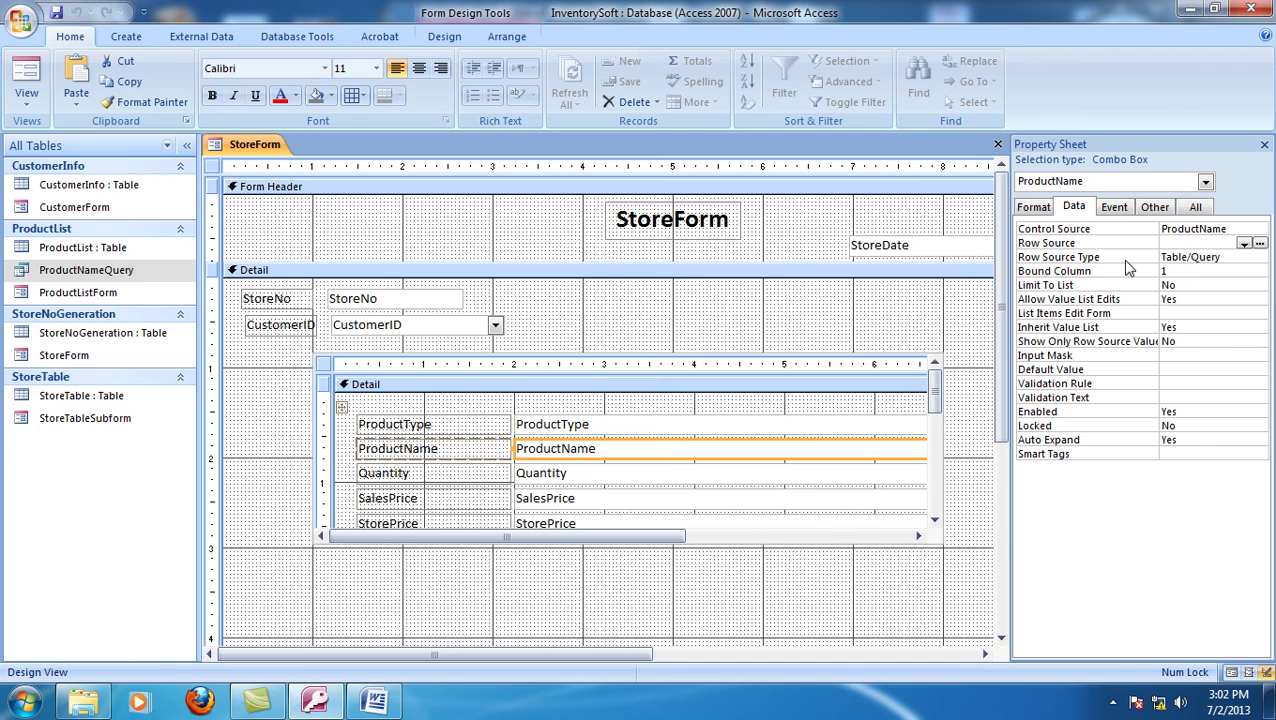
left_click(1191, 259)
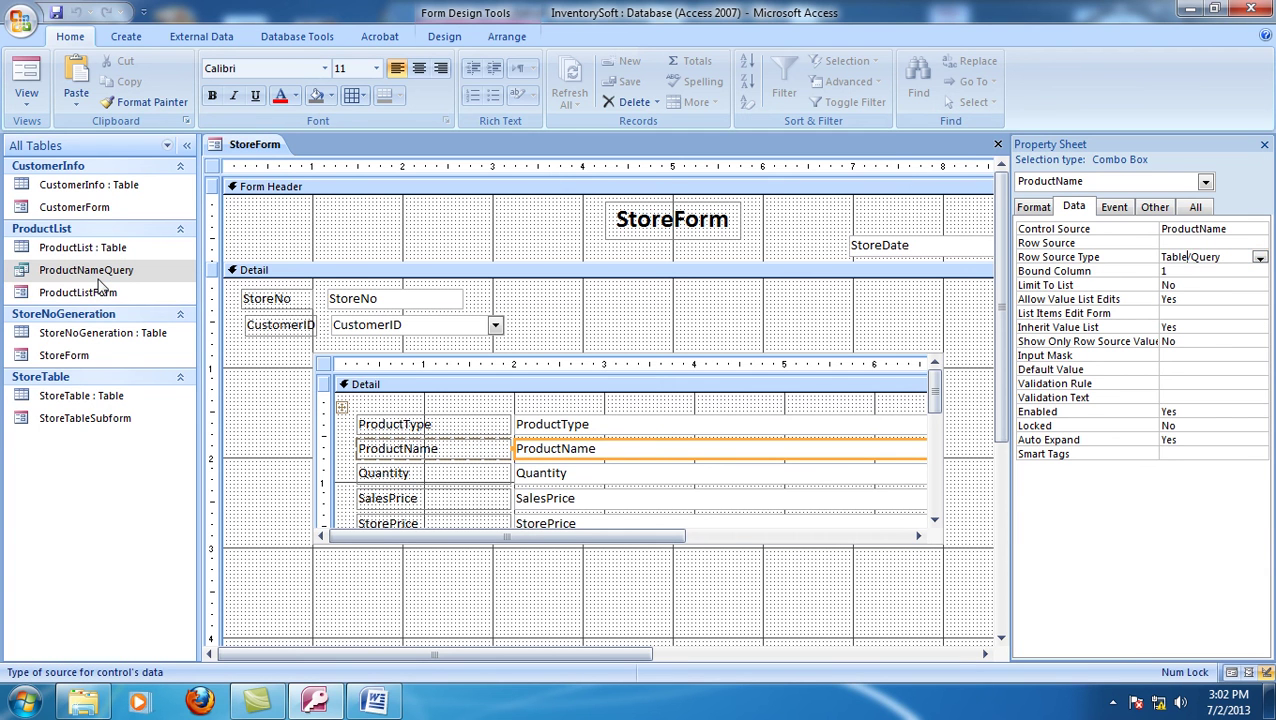
left_click(1188, 244)
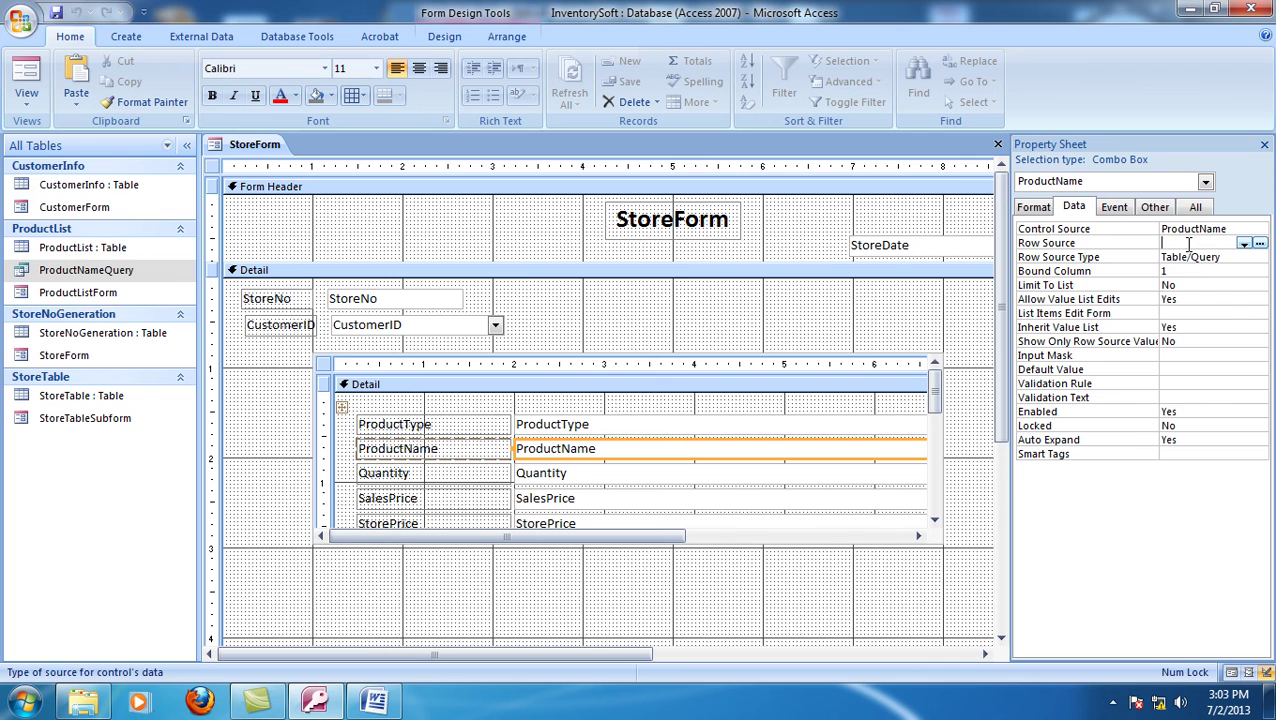
left_click(1260, 244)
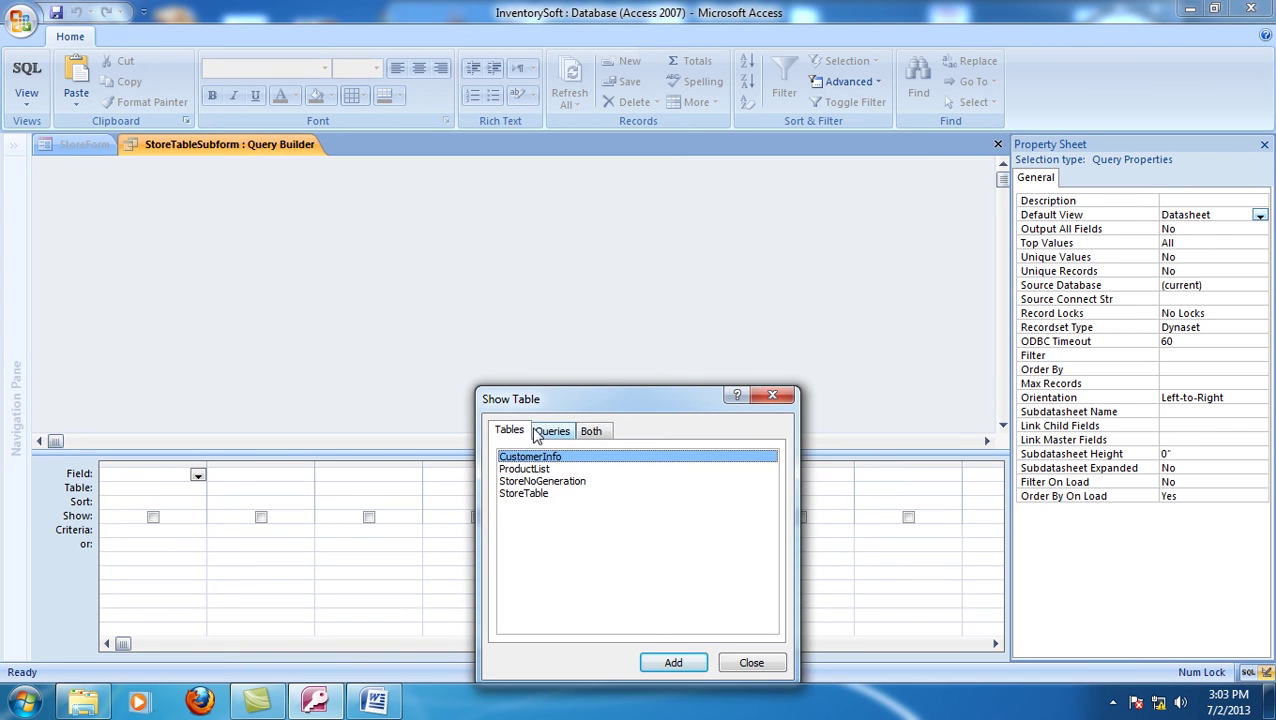
left_click(551, 431)
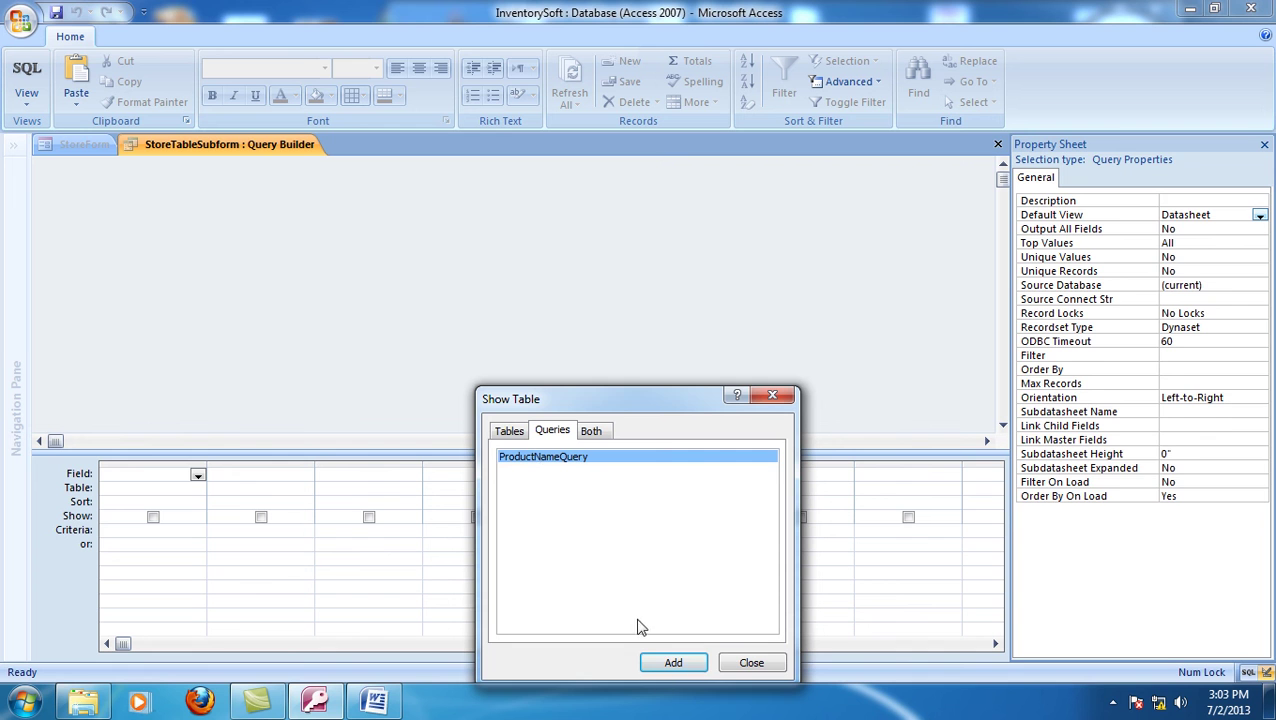
left_click(672, 662)
left_click(762, 664)
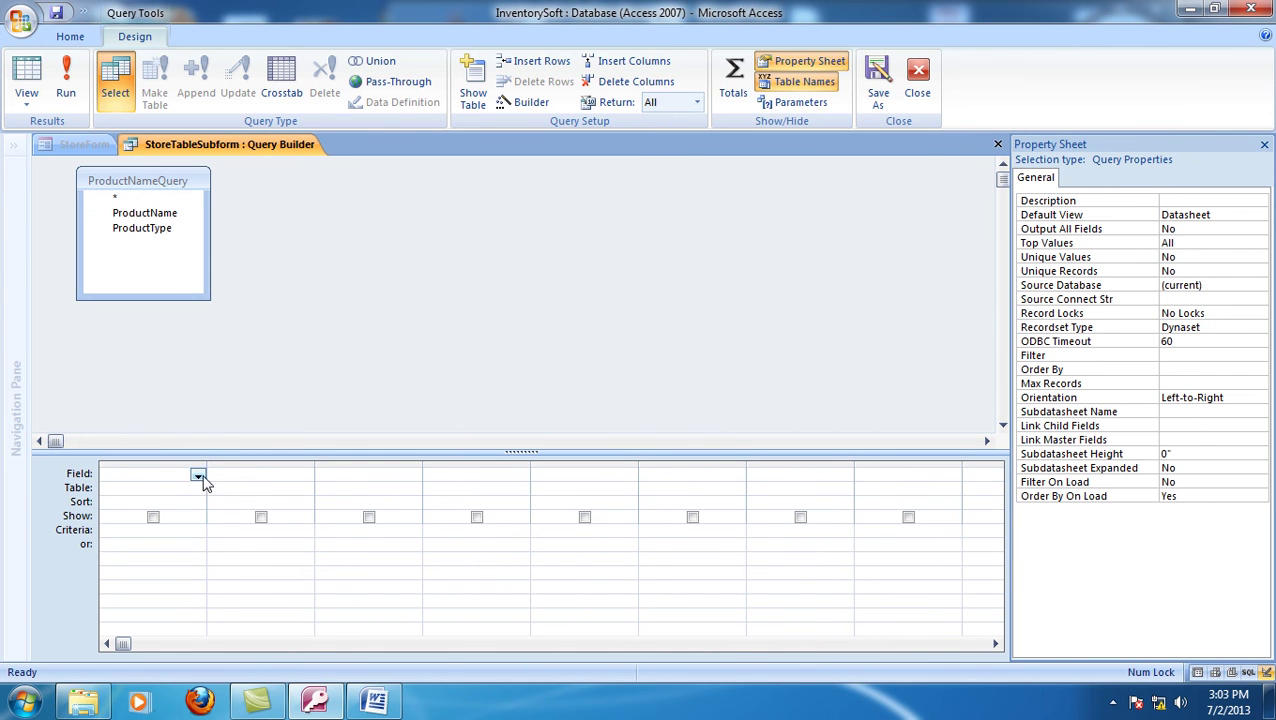
- Add the ProductName field to the row source query with ascending sort and close the Query Builder, keeping the changes
left_click(199, 477)
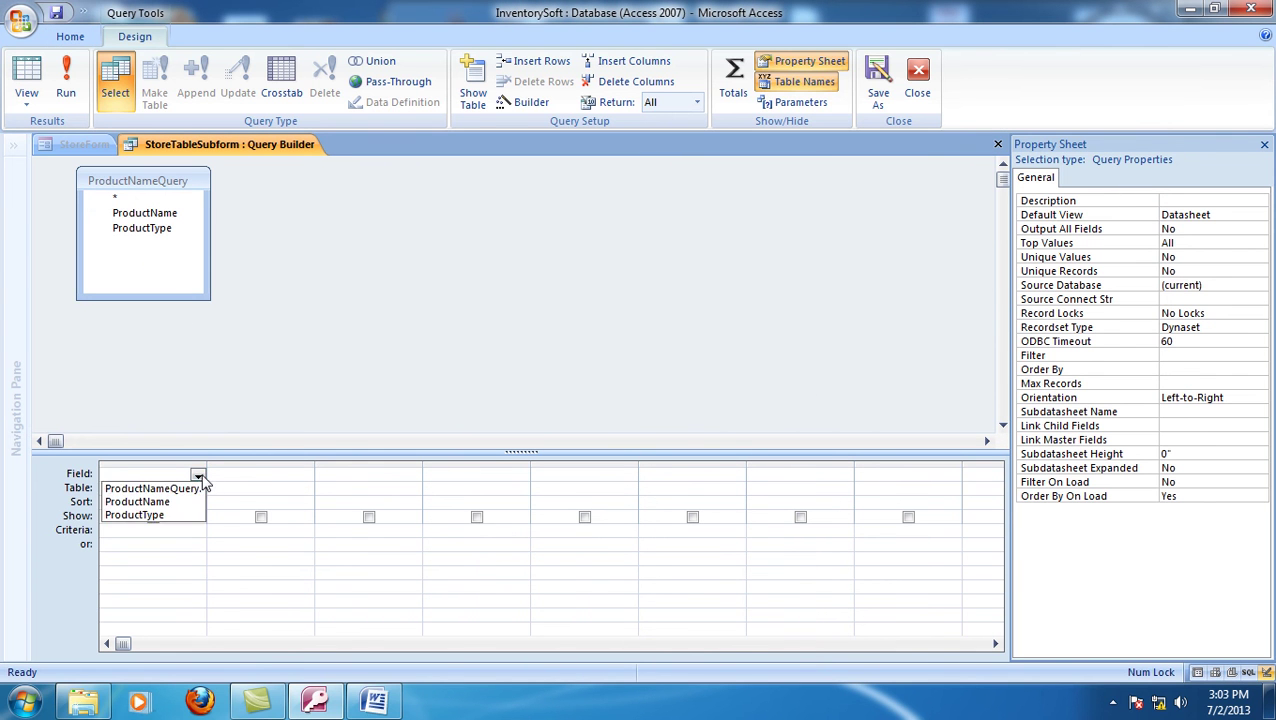
left_click(150, 502)
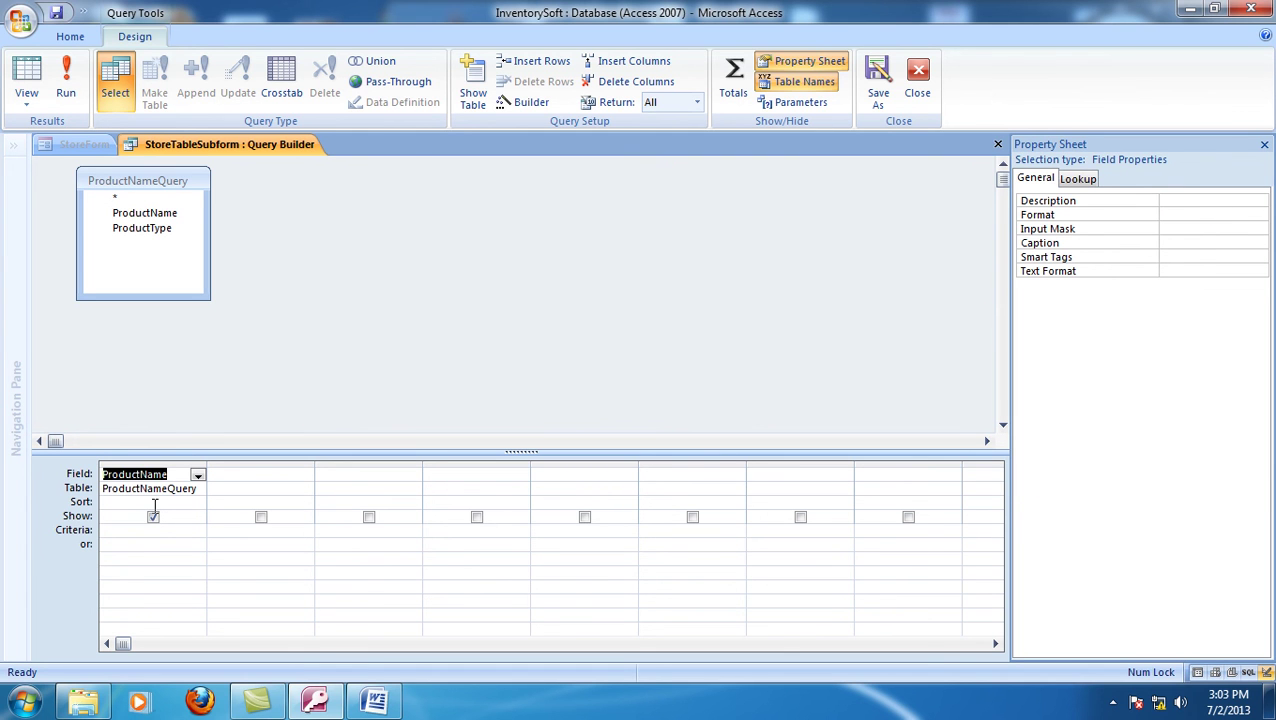
left_click(155, 502)
left_click(198, 503)
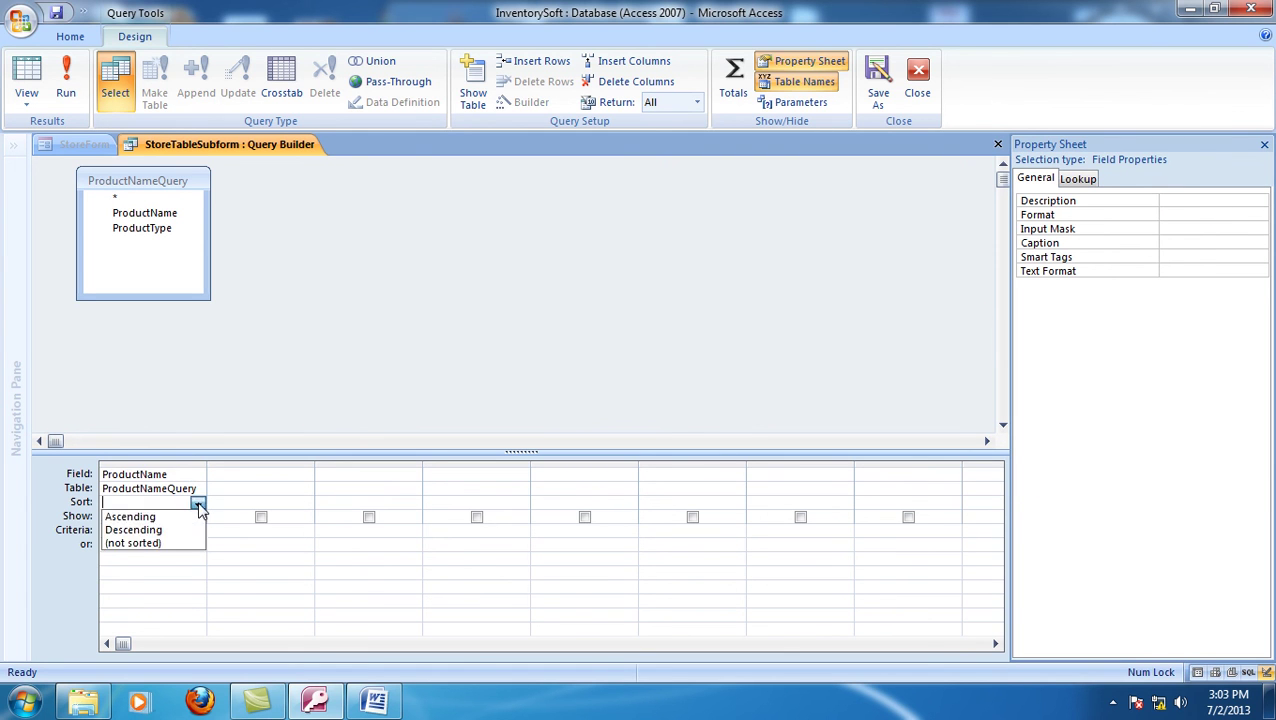
left_click(155, 524)
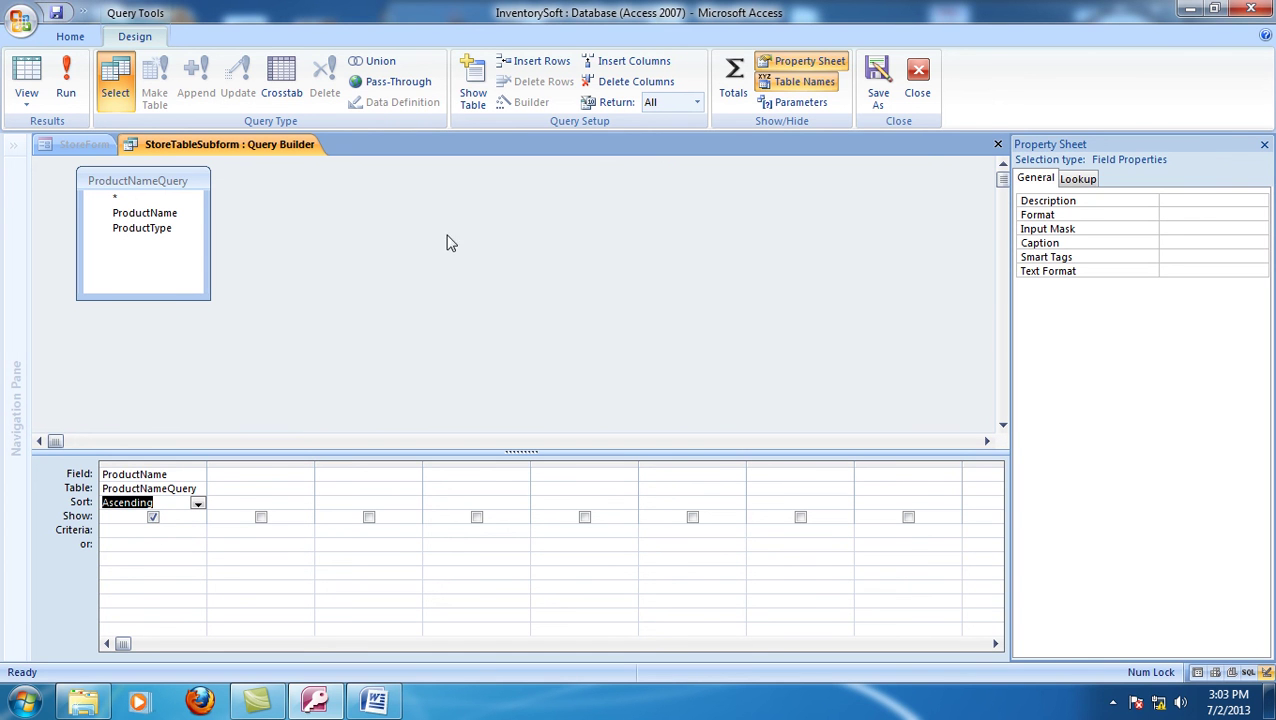
left_click(918, 88)
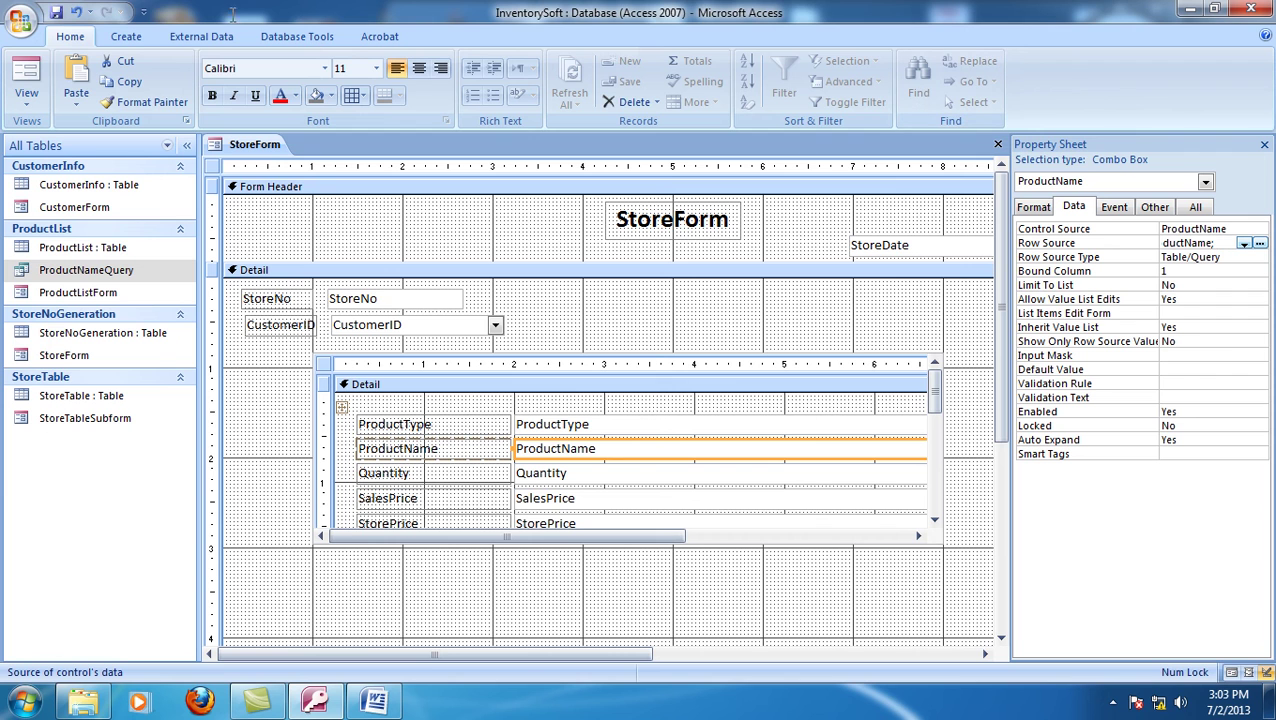
- Show StoreForm in Form View, choose Capsul as the first row's ProductType and check the ProductName choices offered
left_click(30, 104)
left_click(46, 132)
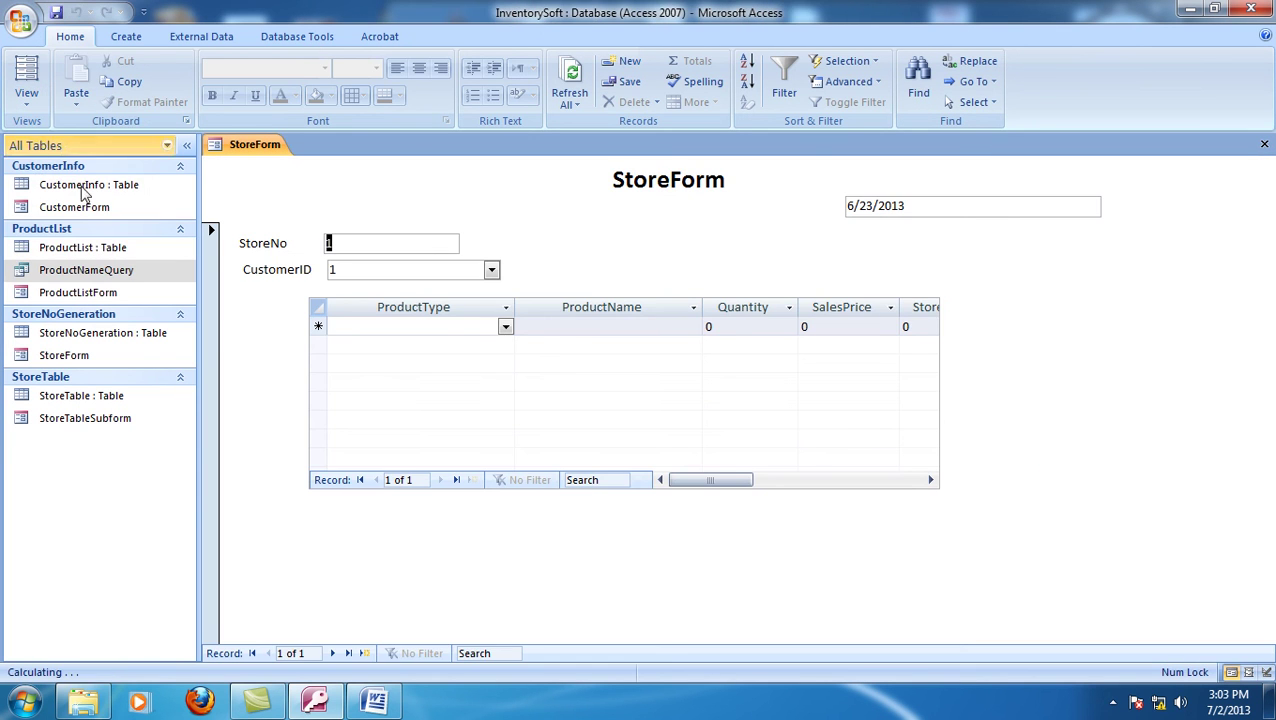
left_click(505, 327)
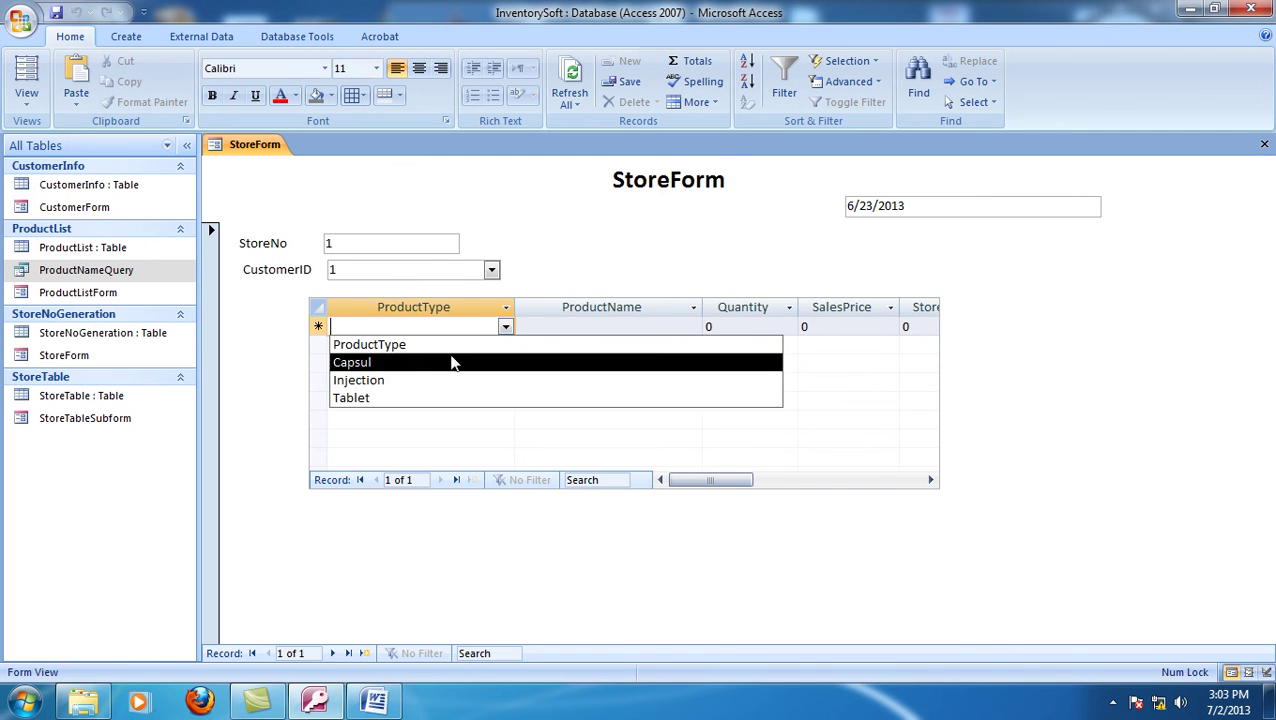
left_click(418, 364)
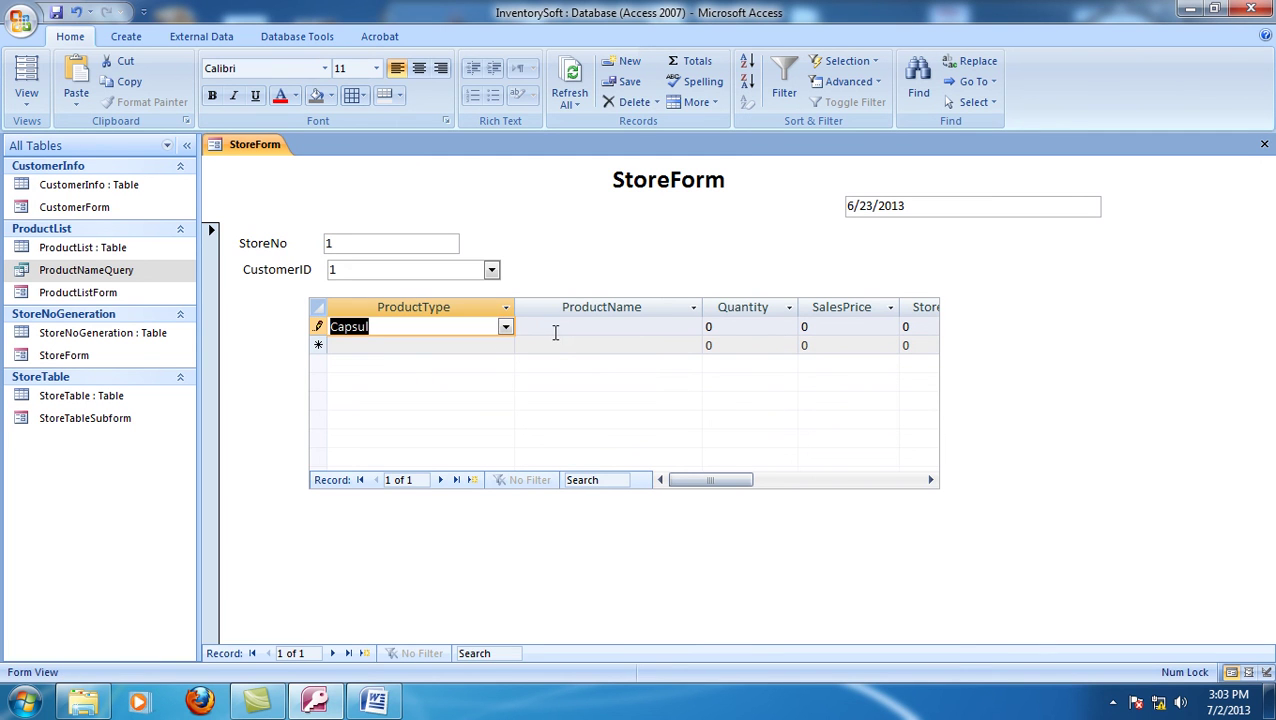
key("Tab")
left_click(693, 327)
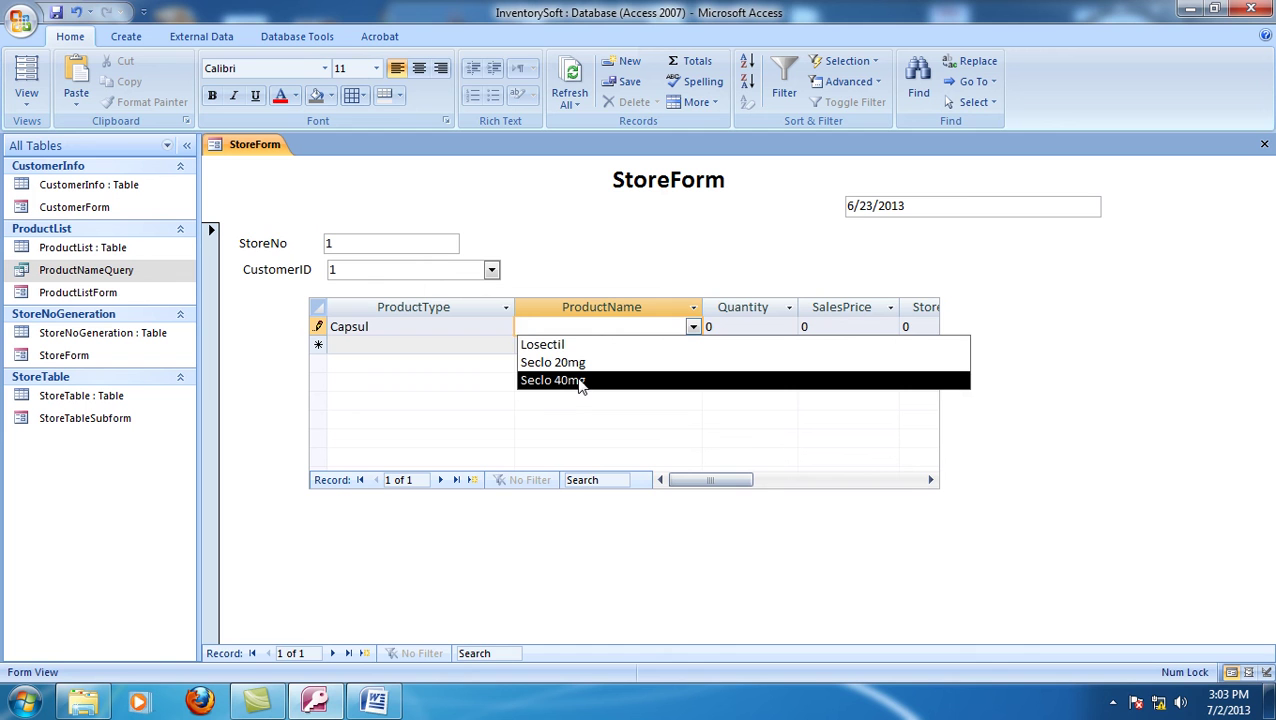
- Choose Seclo 20mg as the ProductName in the subform's first row
left_click(492, 327)
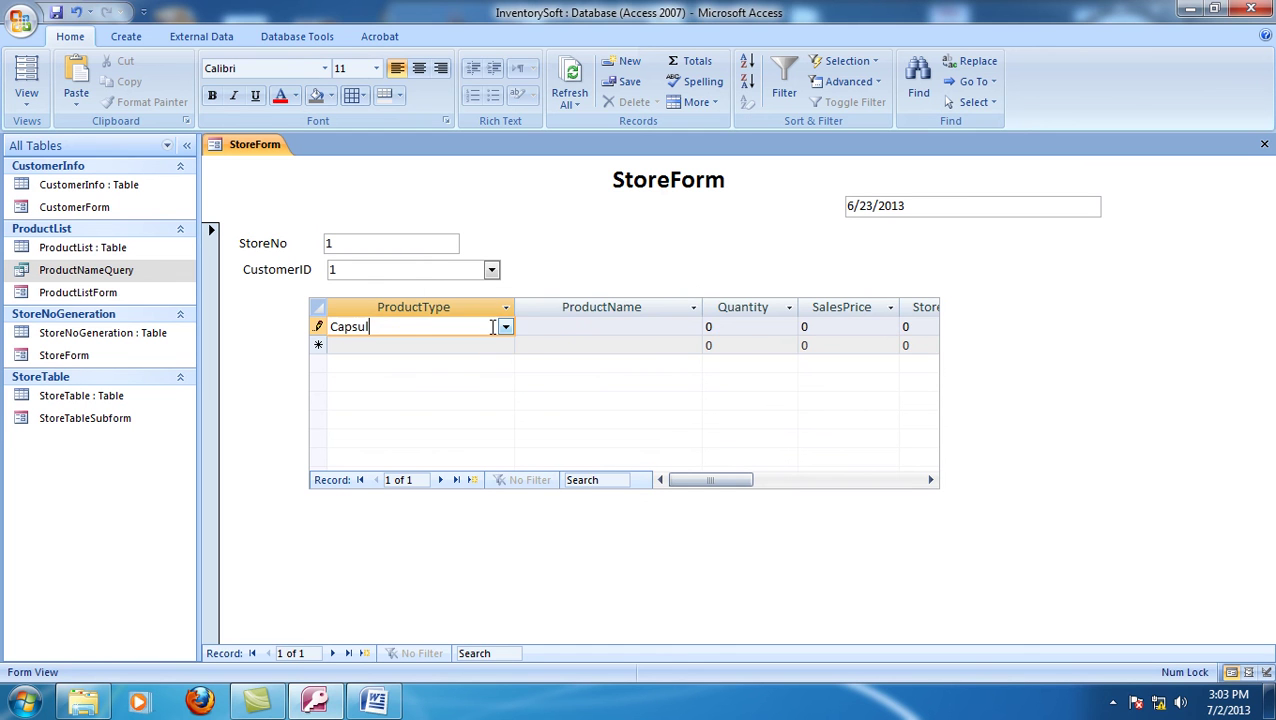
left_click(550, 327)
left_click(604, 395)
left_click(615, 327)
left_click(692, 327)
left_click(606, 364)
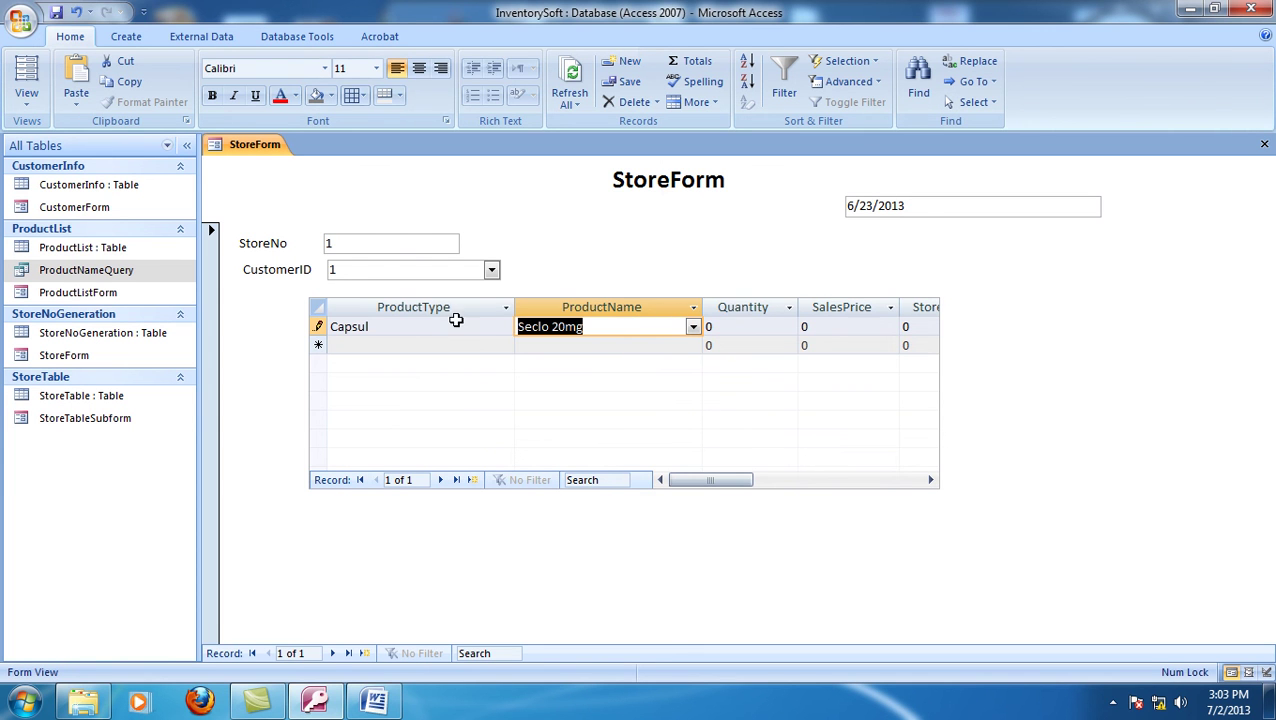
- Change the first row's ProductType to Injection and check which product names the ProductName list offers
left_click(458, 325)
left_click(598, 397)
left_click(484, 327)
left_click(507, 328)
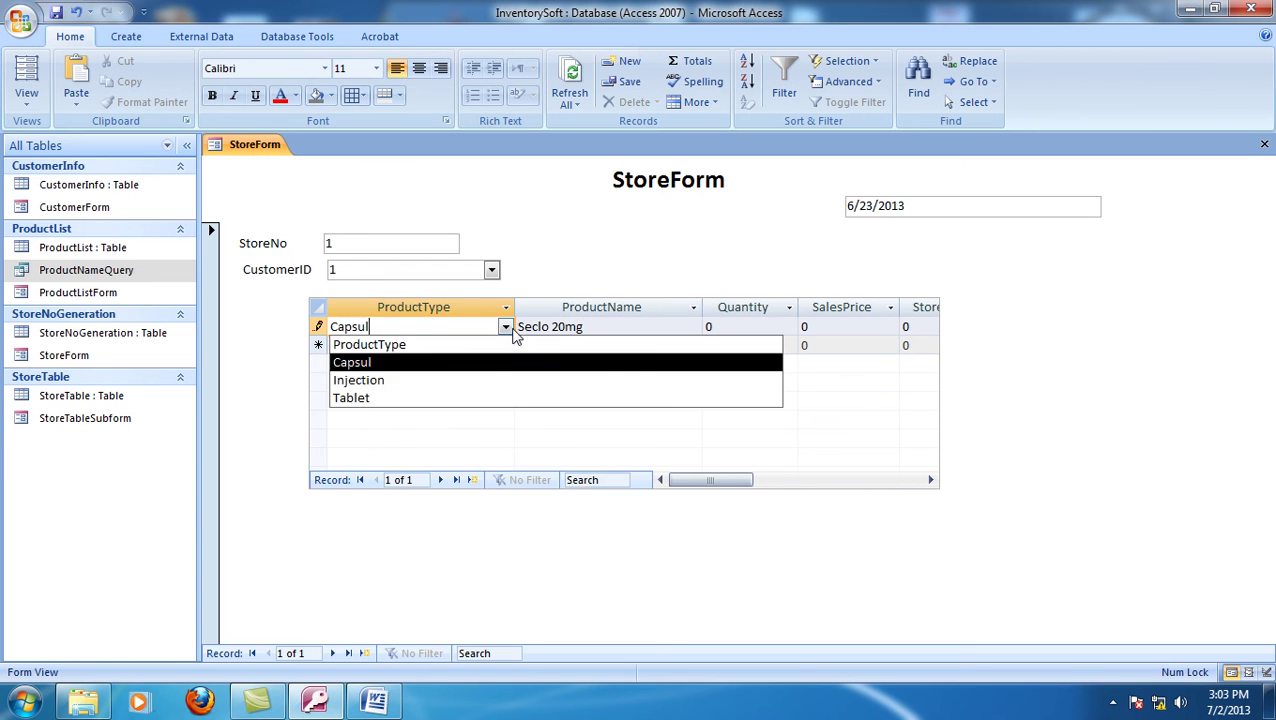
left_click(427, 381)
left_click(593, 328)
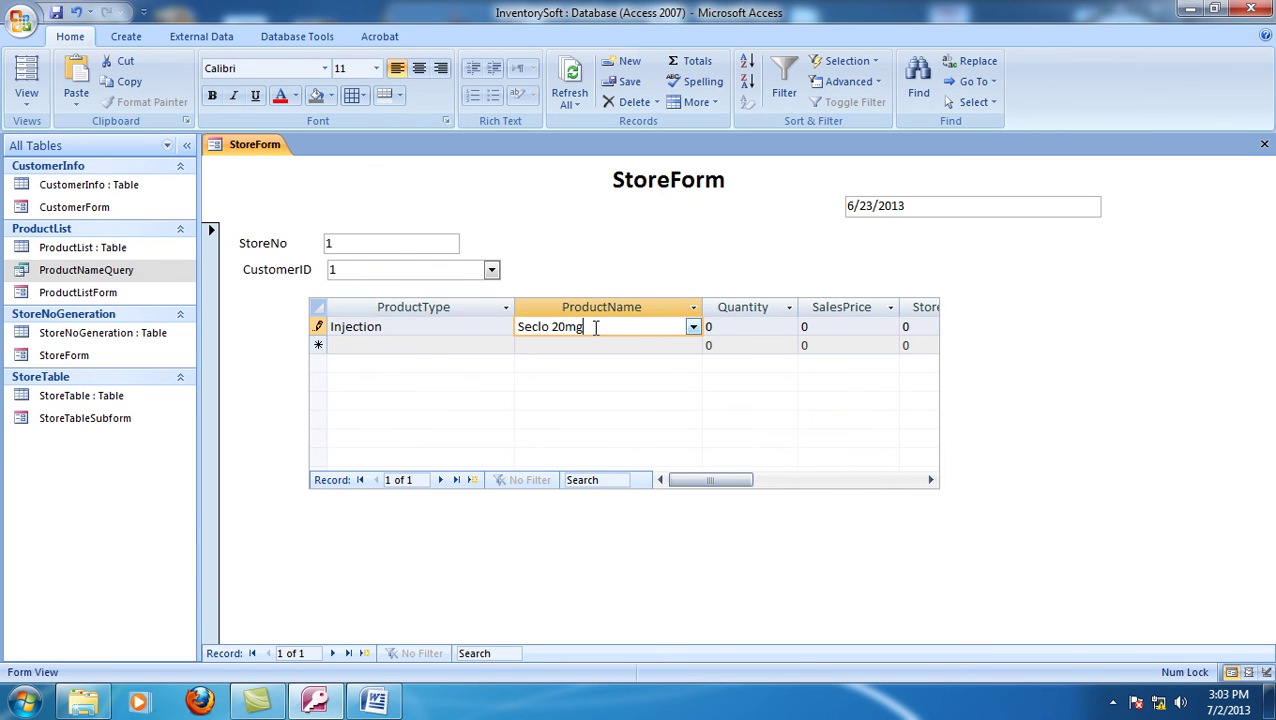
left_click(692, 327)
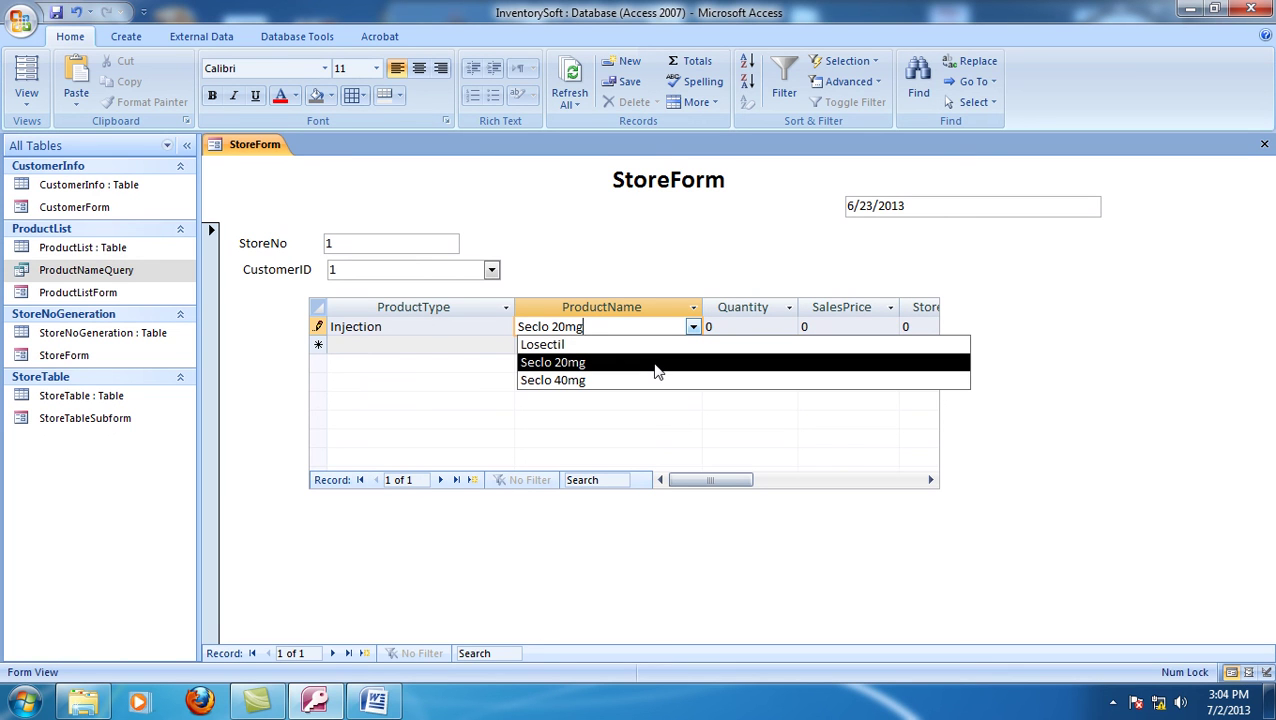
- Move between the first row's ProductType and ProductName fields and recheck whether the ProductName list matches the chosen type
left_click(393, 326)
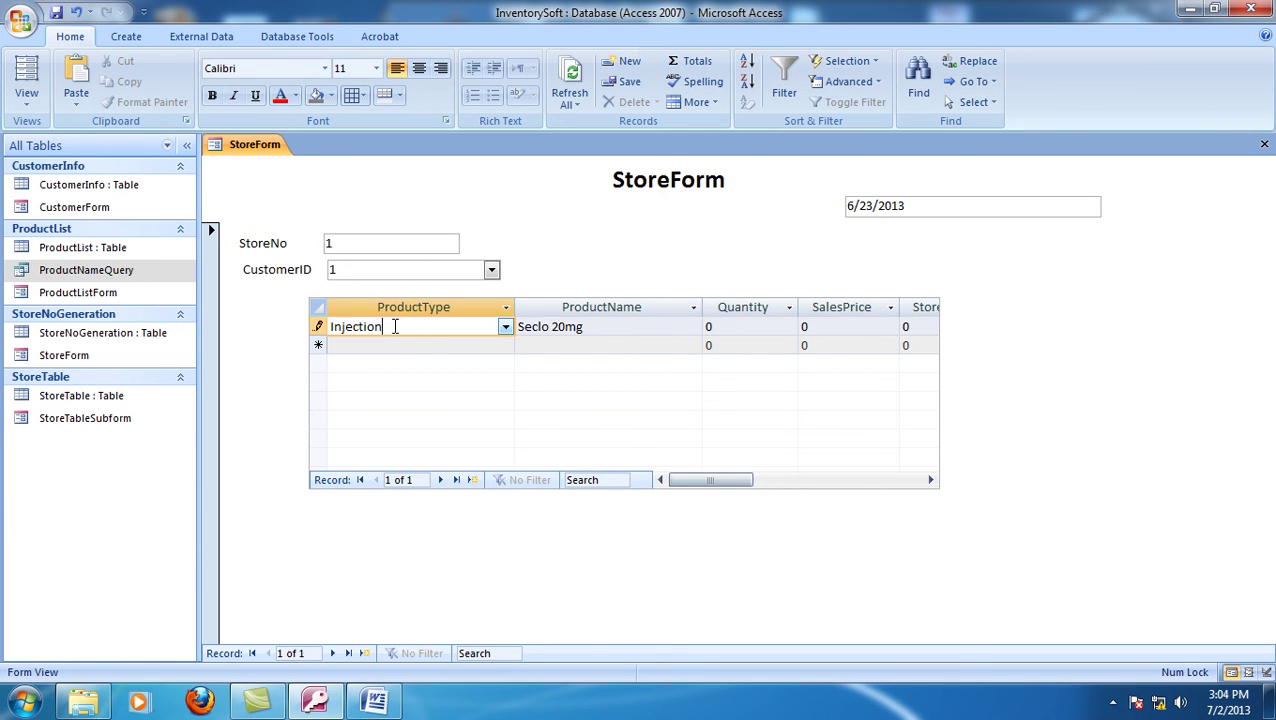
left_click(589, 331)
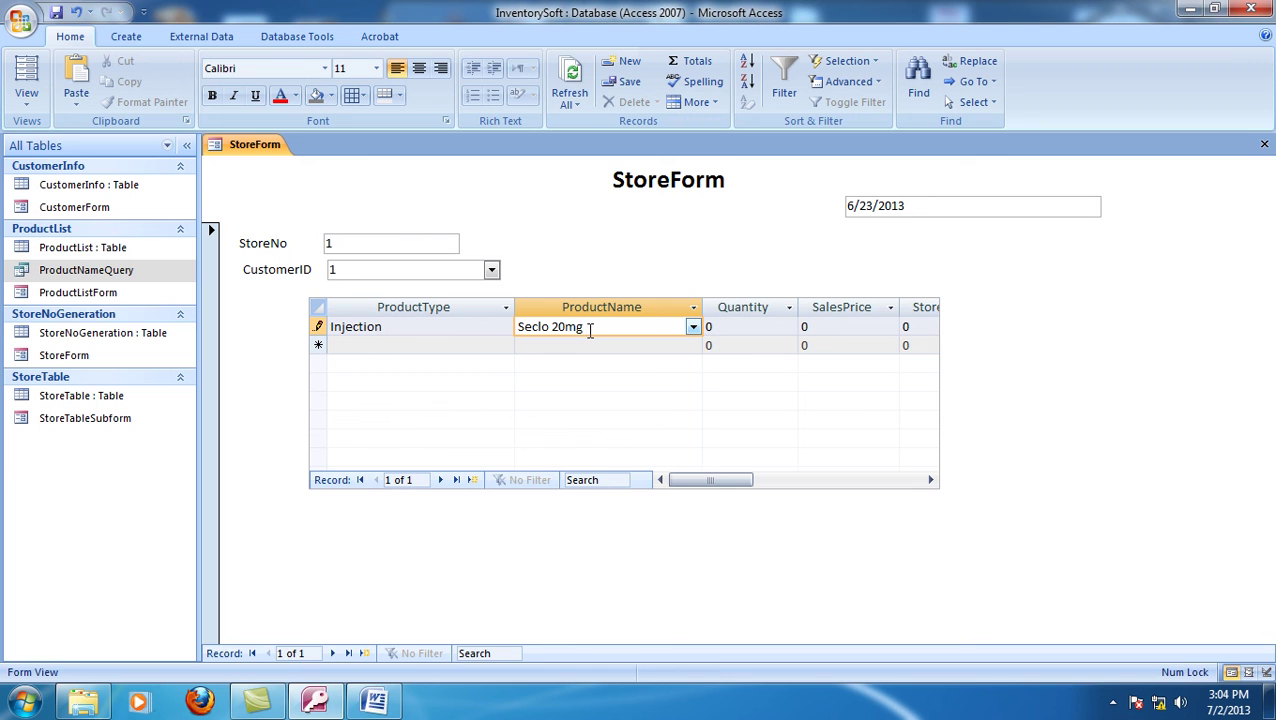
left_click(394, 326)
double_click(395, 326)
left_click(655, 326)
left_click(692, 328)
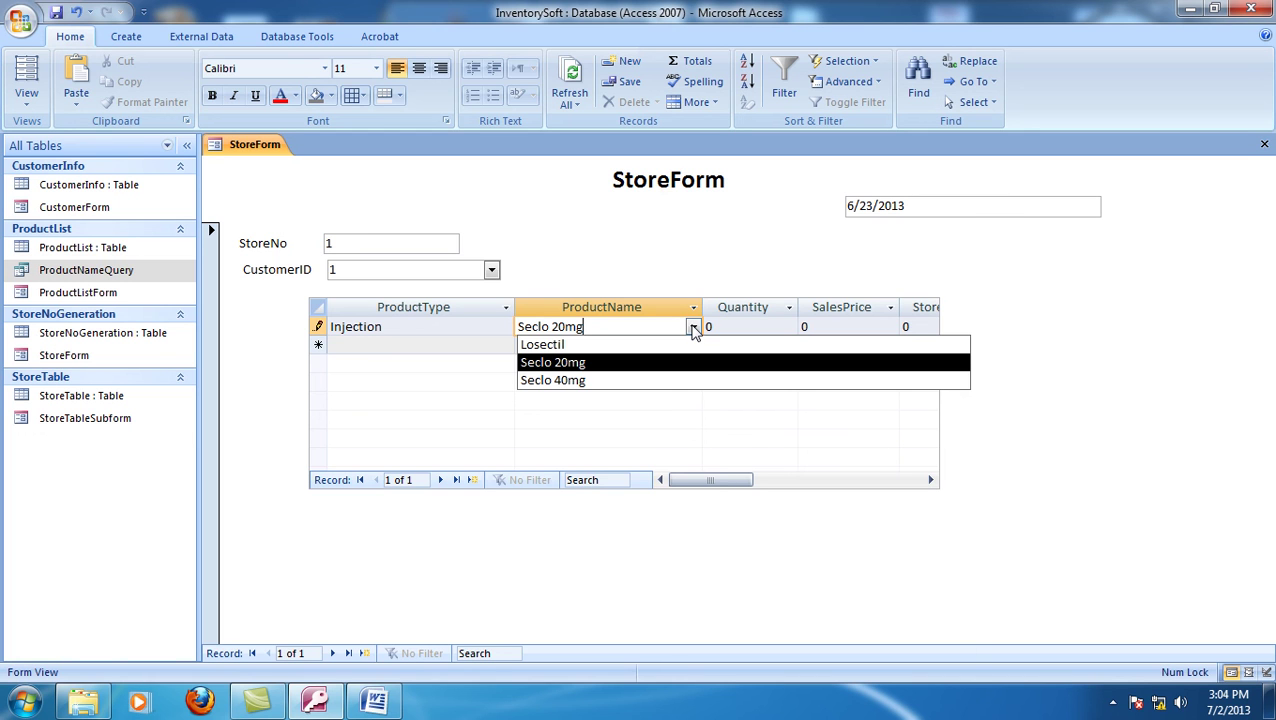
left_click(606, 283)
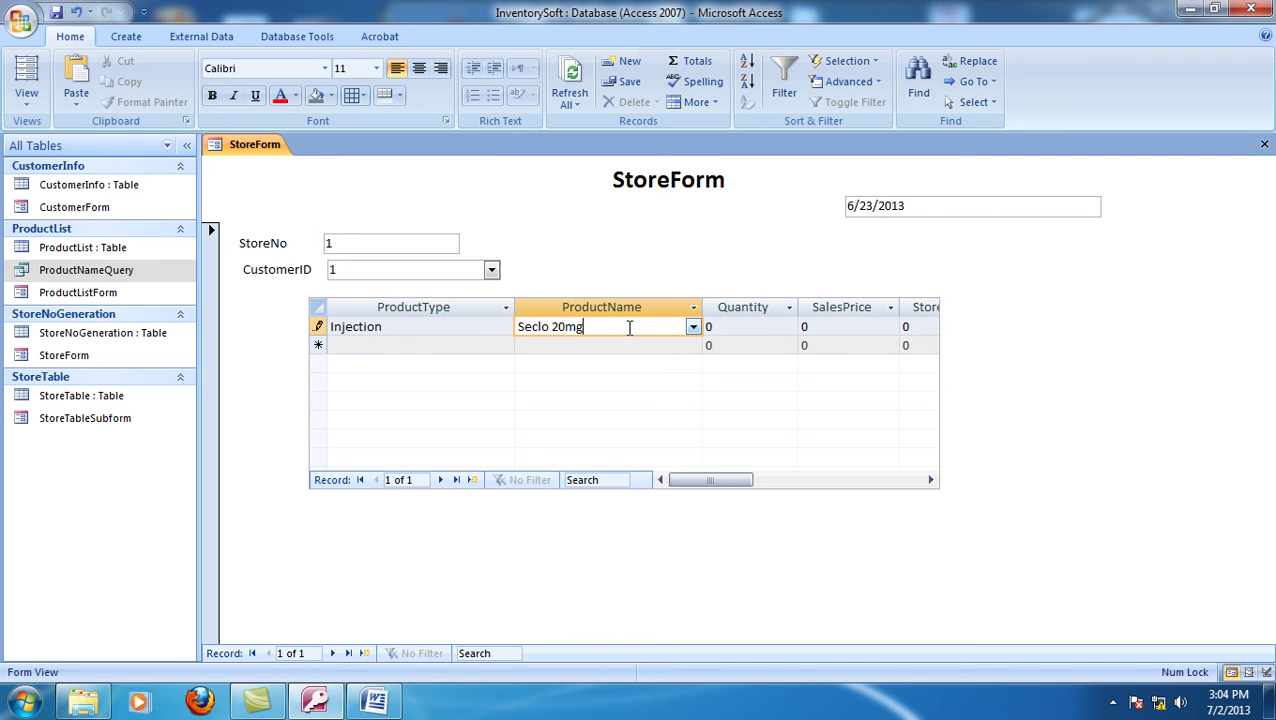
- Close StoreForm, discarding the unsaved subform record, and reopen the form in Design View
right_click(637, 271)
left_click(665, 317)
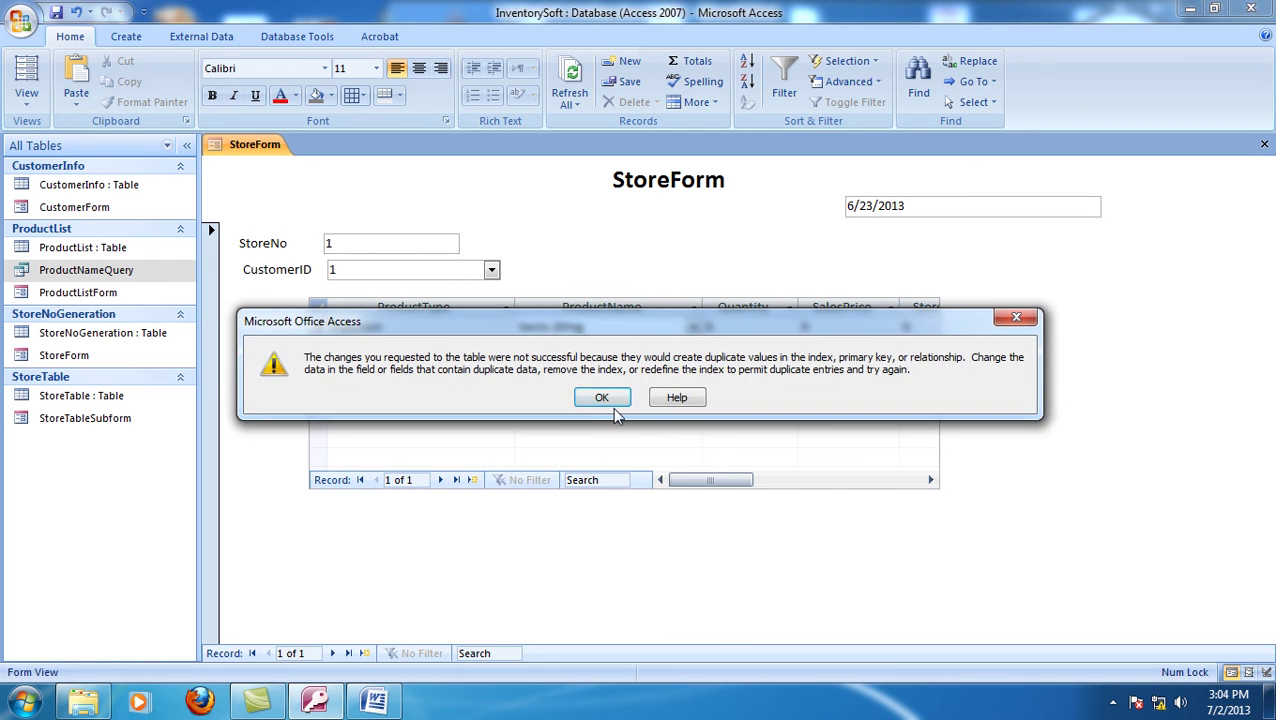
left_click(604, 399)
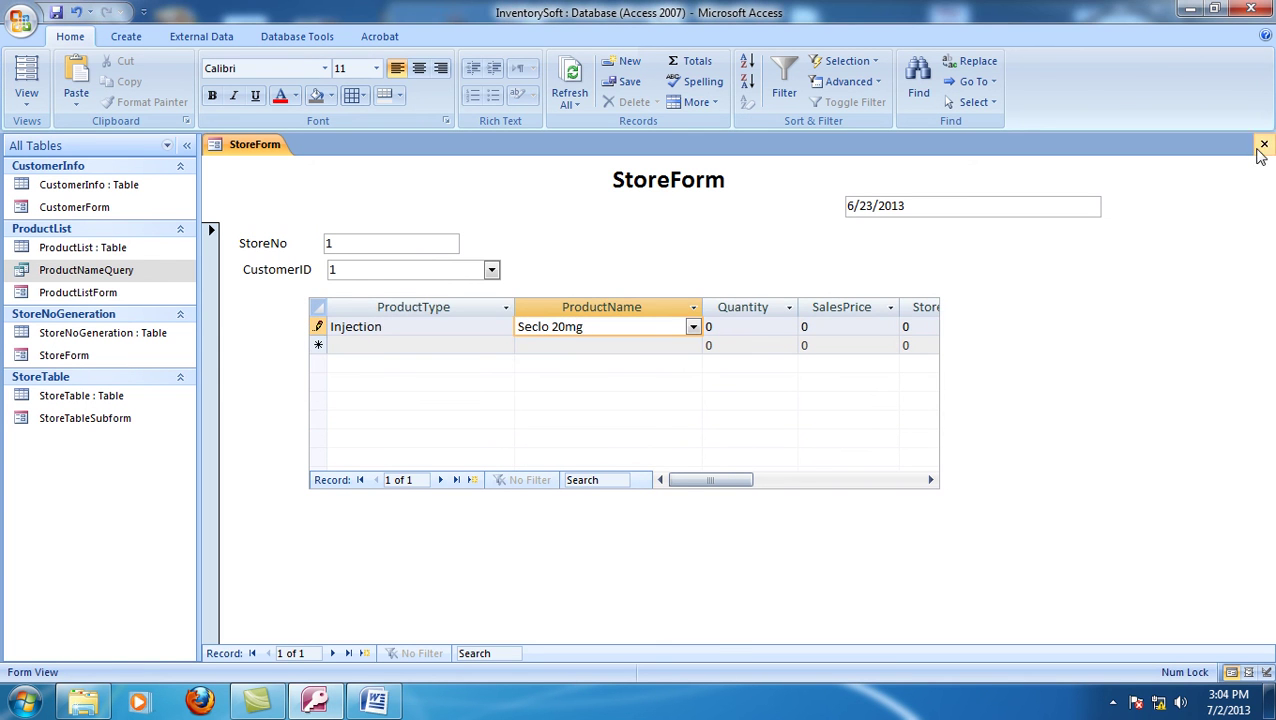
left_click(1262, 146)
left_click(606, 399)
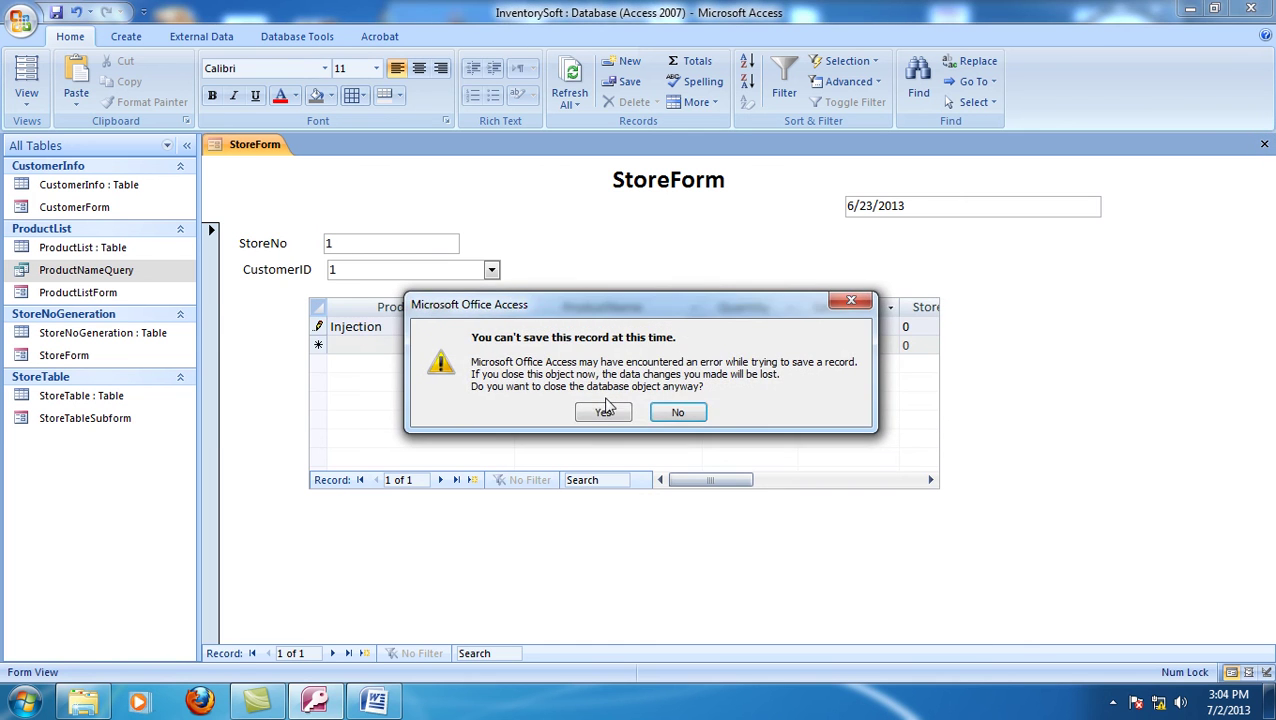
left_click(604, 411)
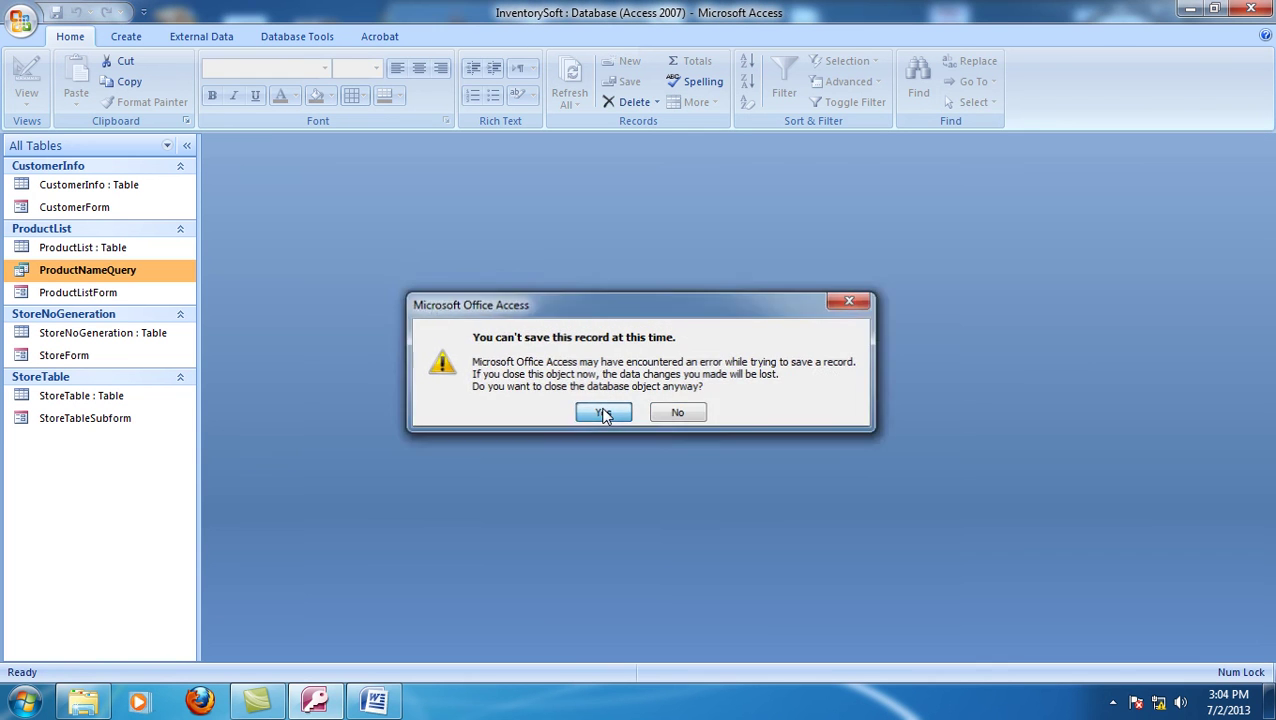
left_click(60, 360)
right_click(61, 359)
left_click(118, 416)
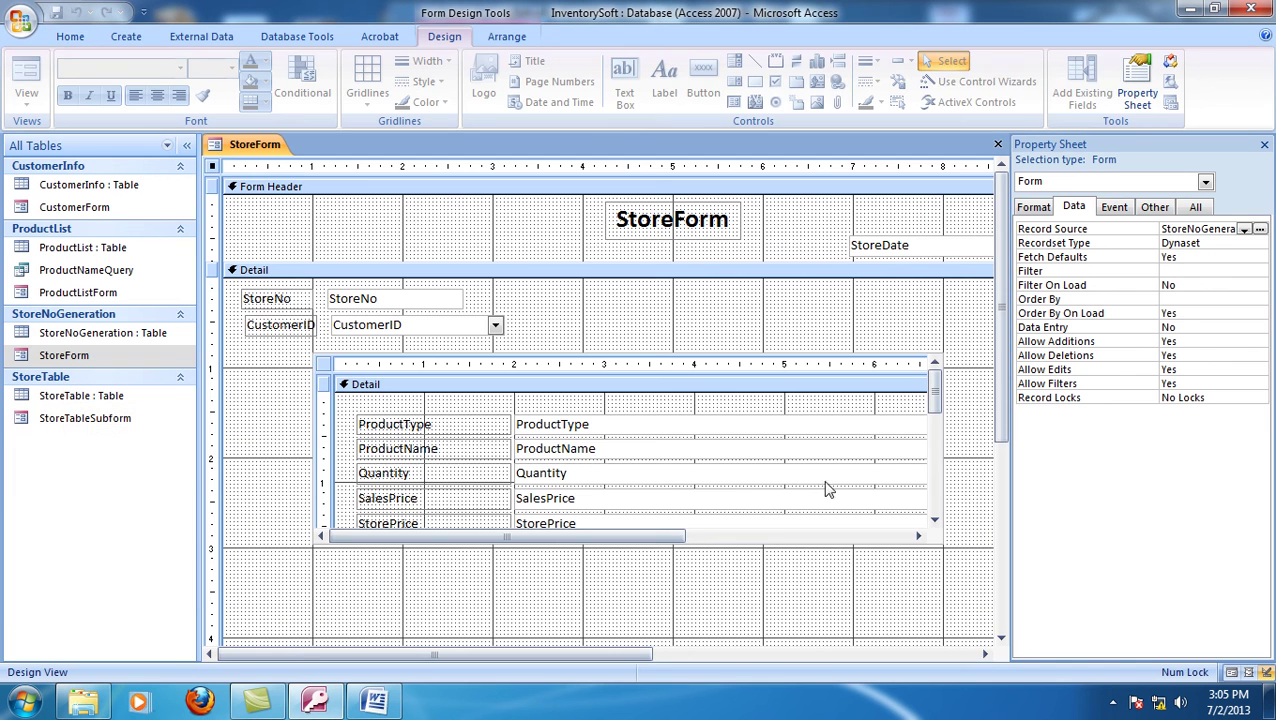
- Start an embedded macro with the Macro Builder for the On Got Focus event of the subform's ProductName combo box
left_click(587, 452)
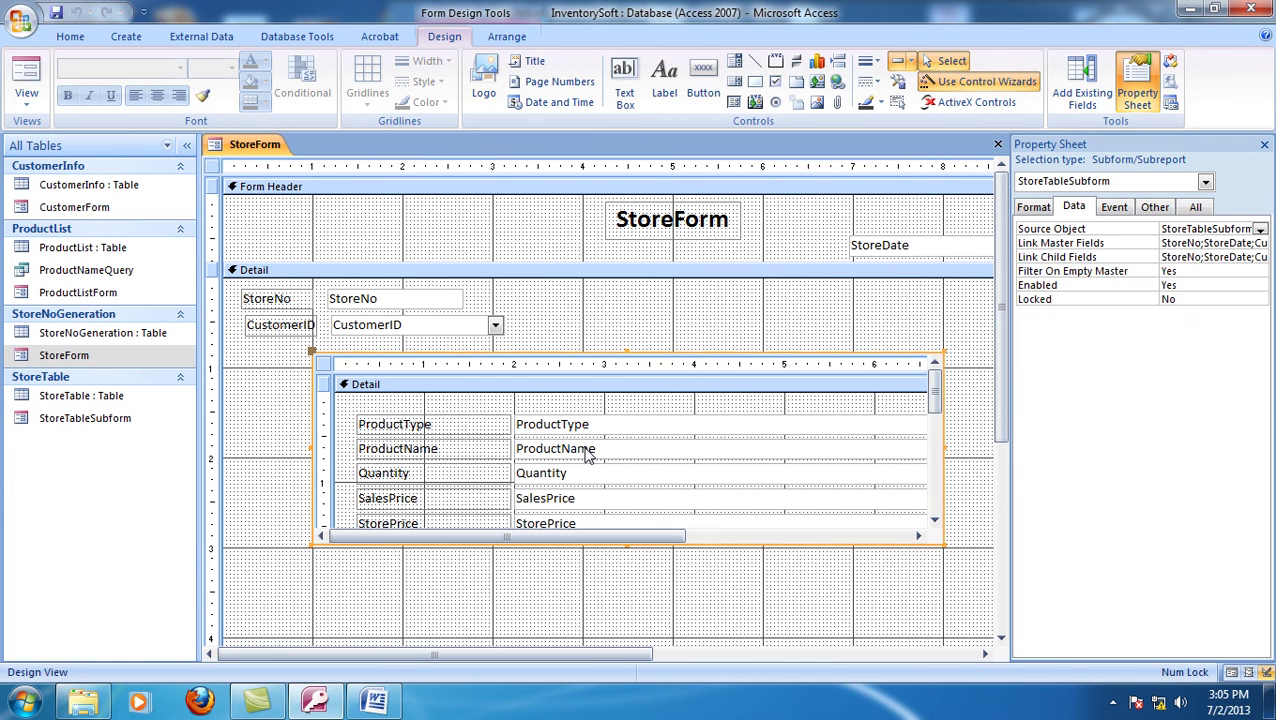
left_click(587, 450)
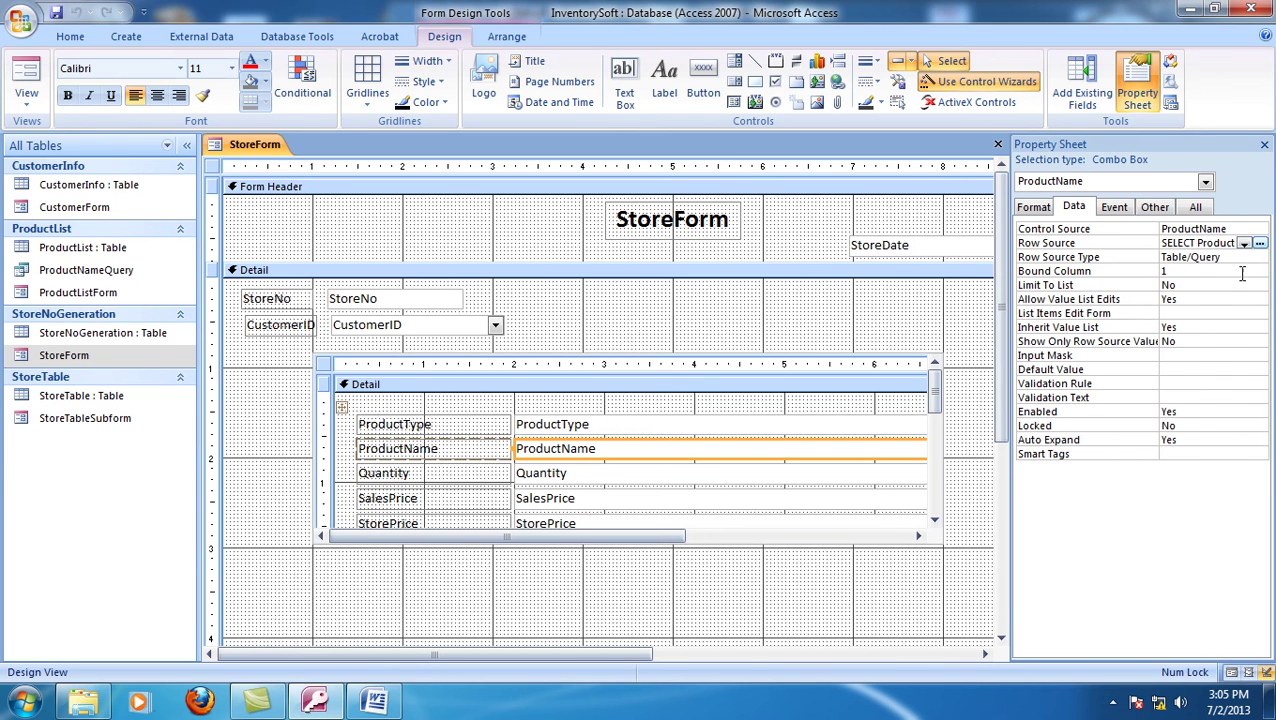
left_click(1110, 207)
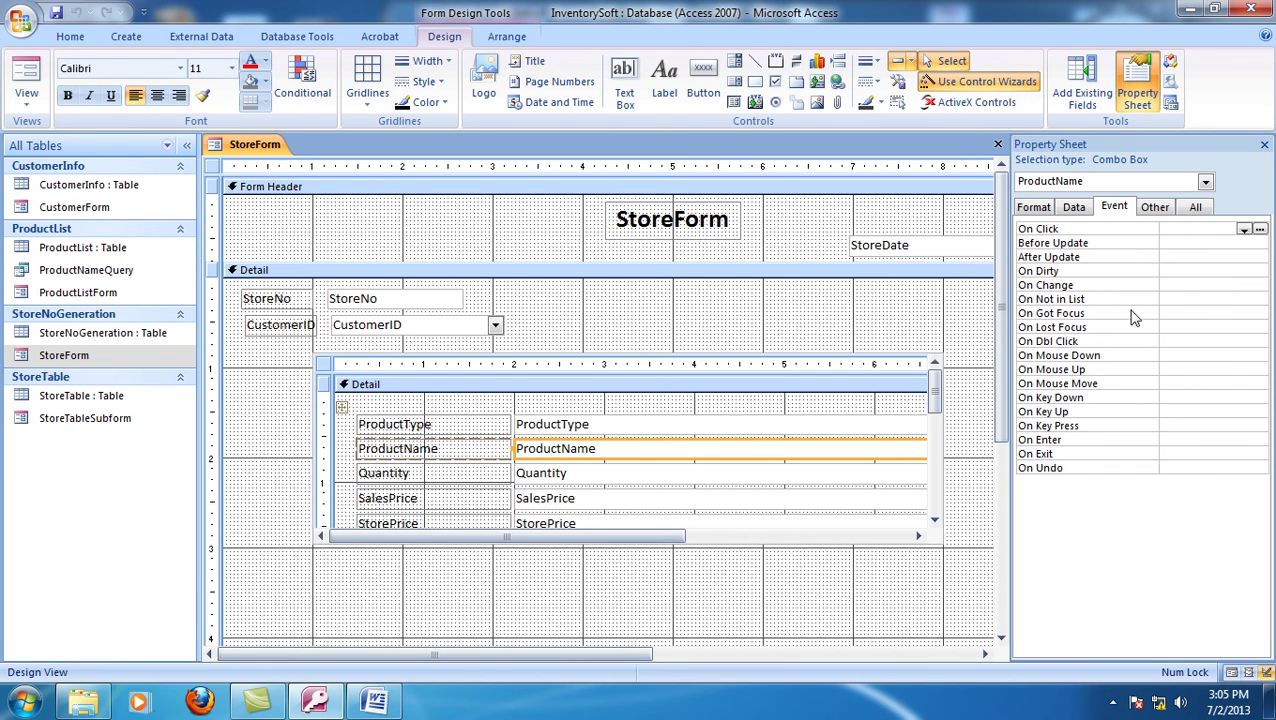
left_click(1181, 313)
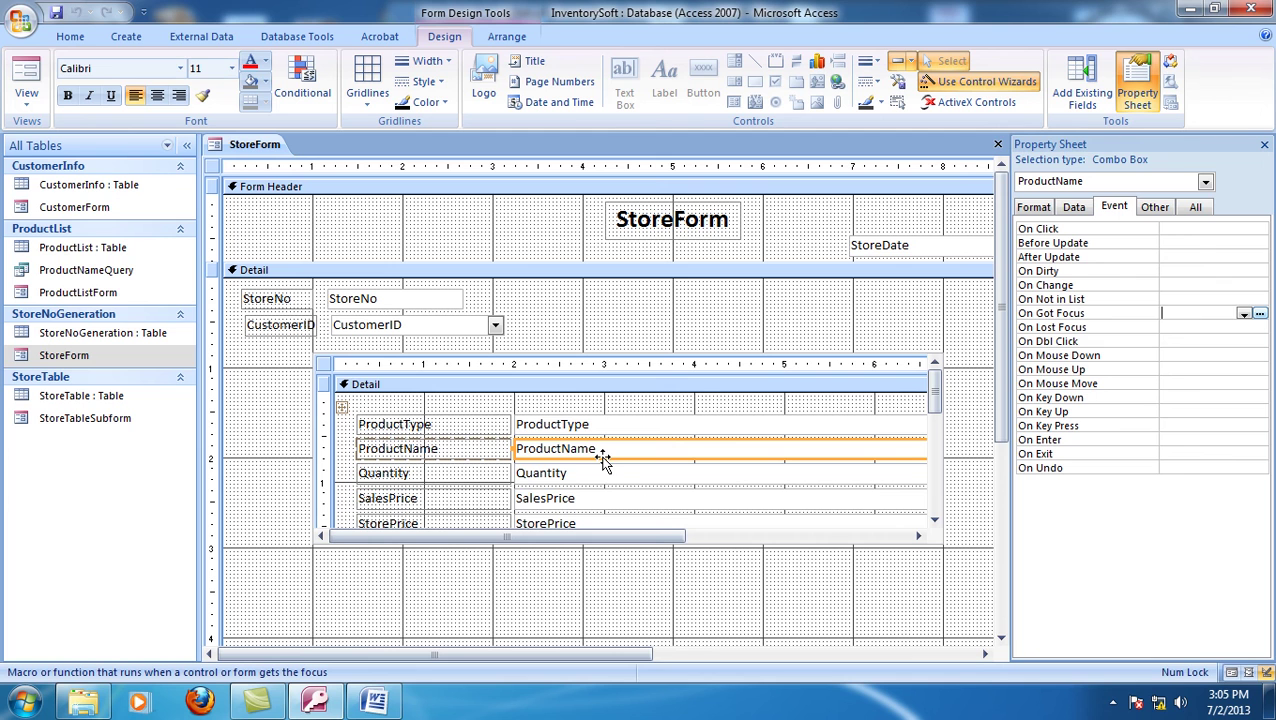
left_click(1260, 314)
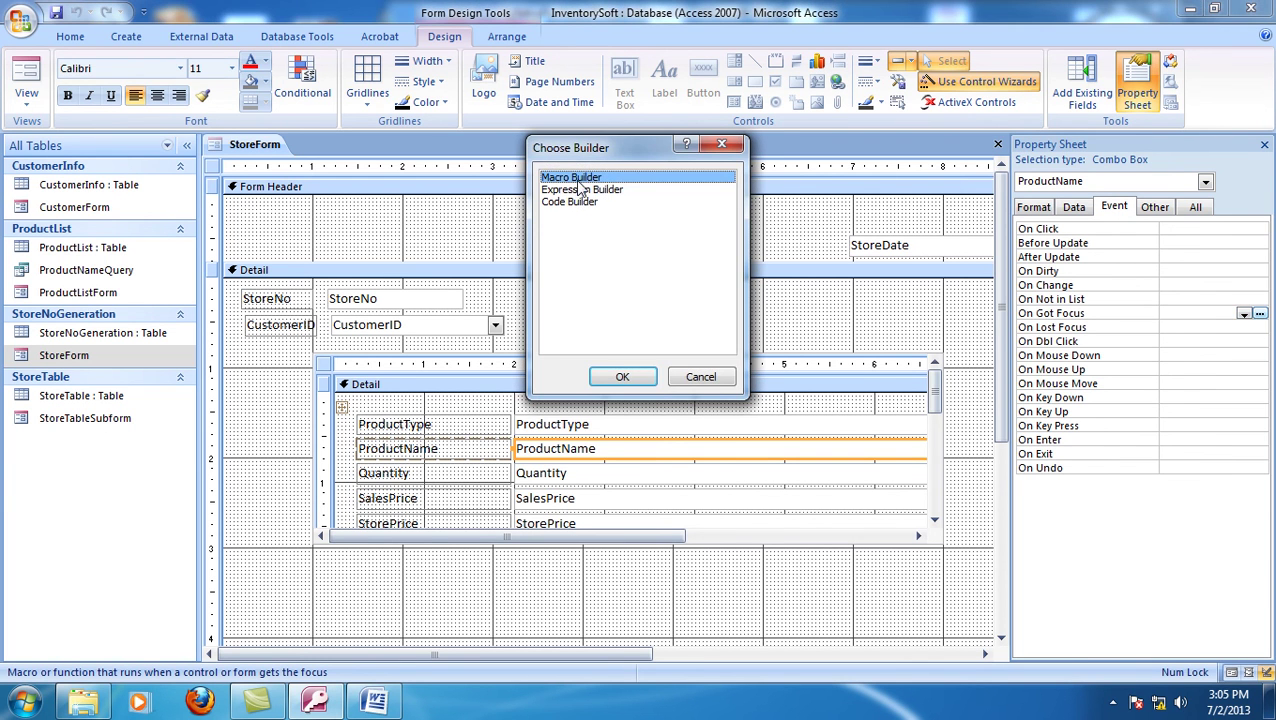
left_click(645, 376)
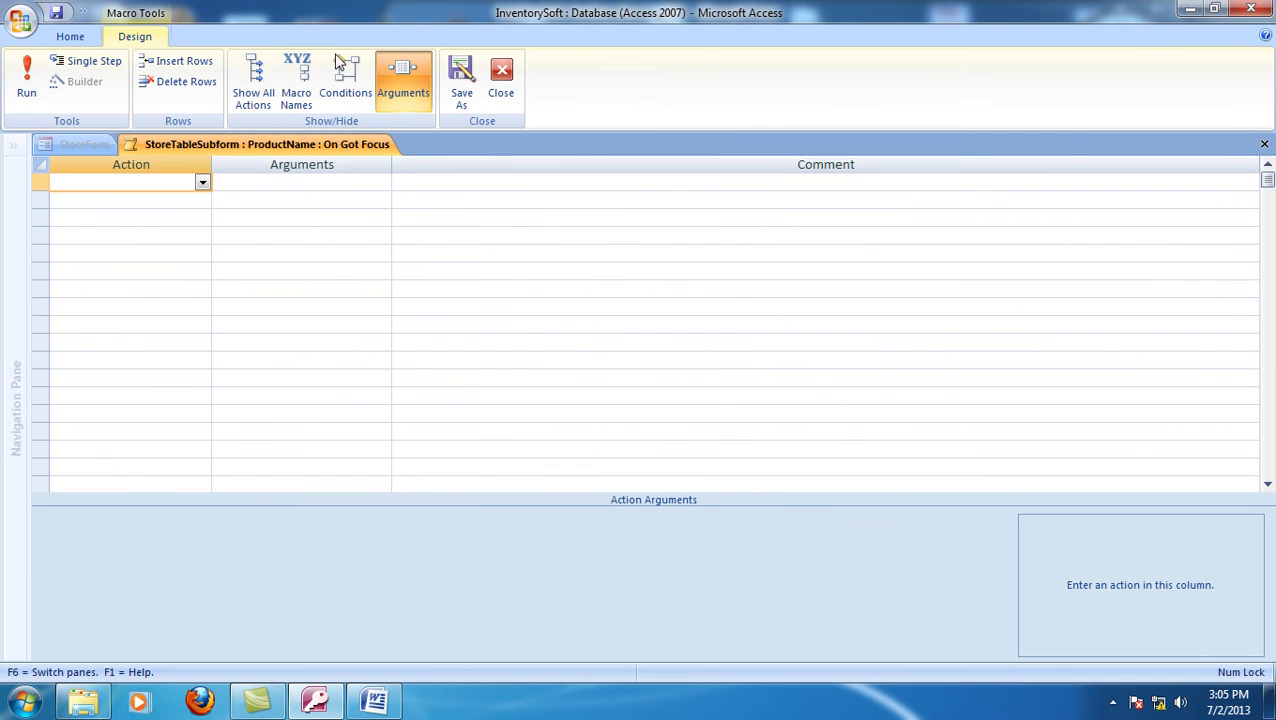
- Add a Requery action to the On Got Focus macro, then close the macro and save its changes
left_click(202, 182)
left_click_drag(197, 228, 220, 388)
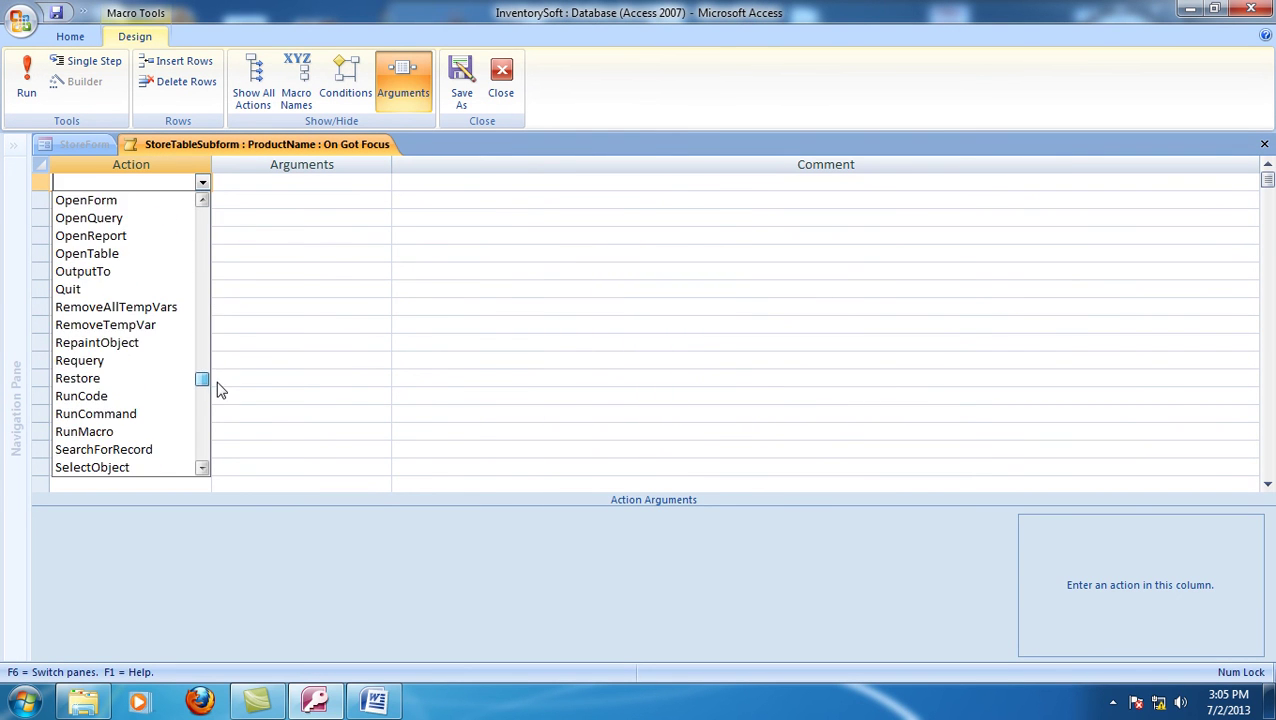
left_click(125, 360)
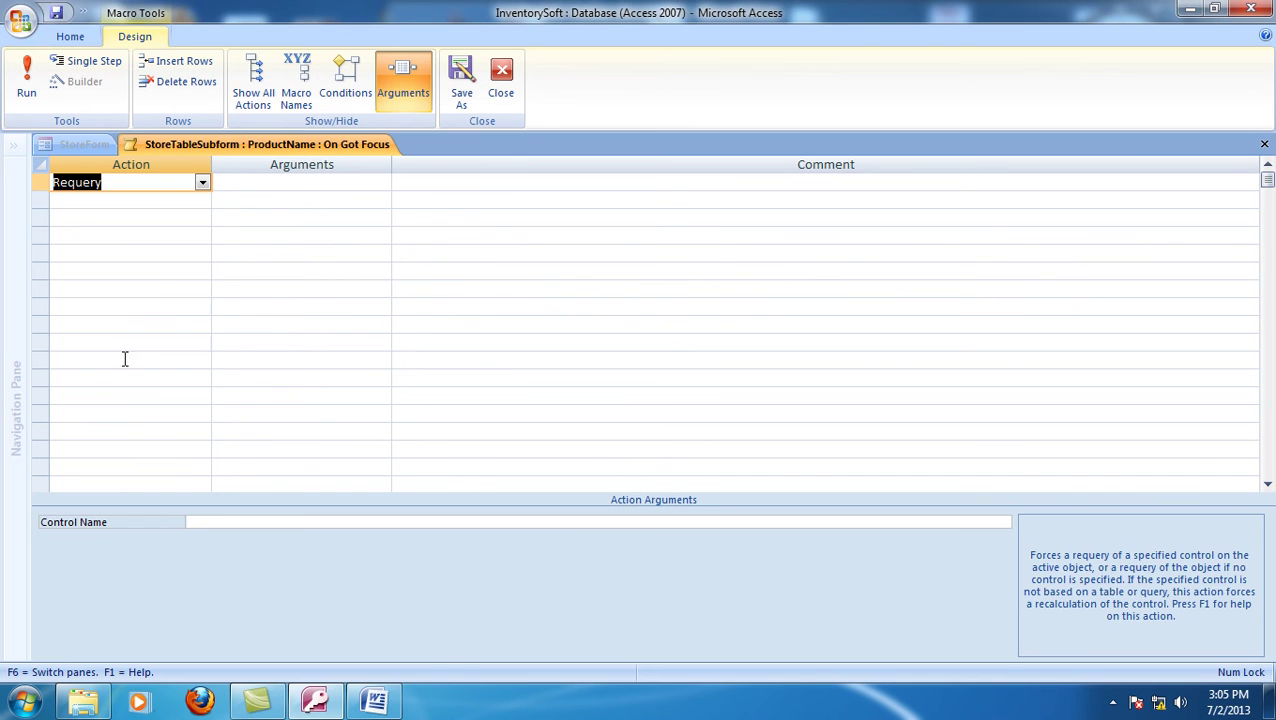
left_click(307, 182)
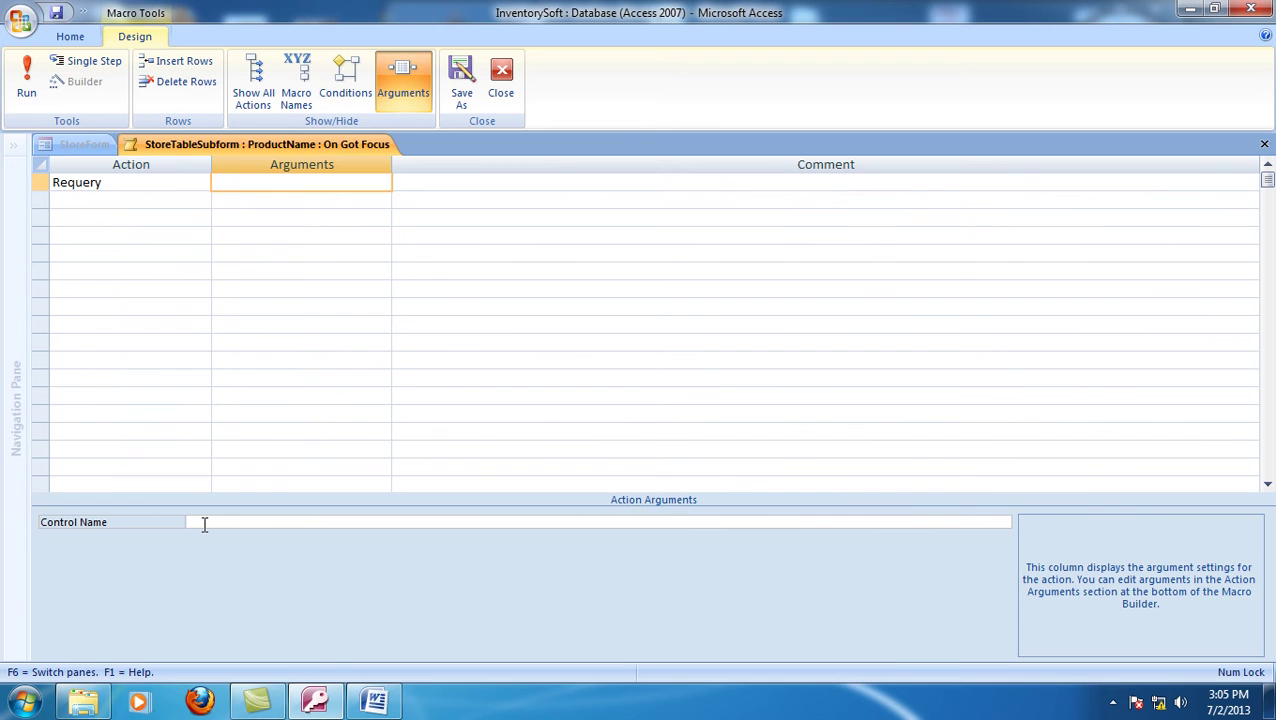
mouse_move(314, 700)
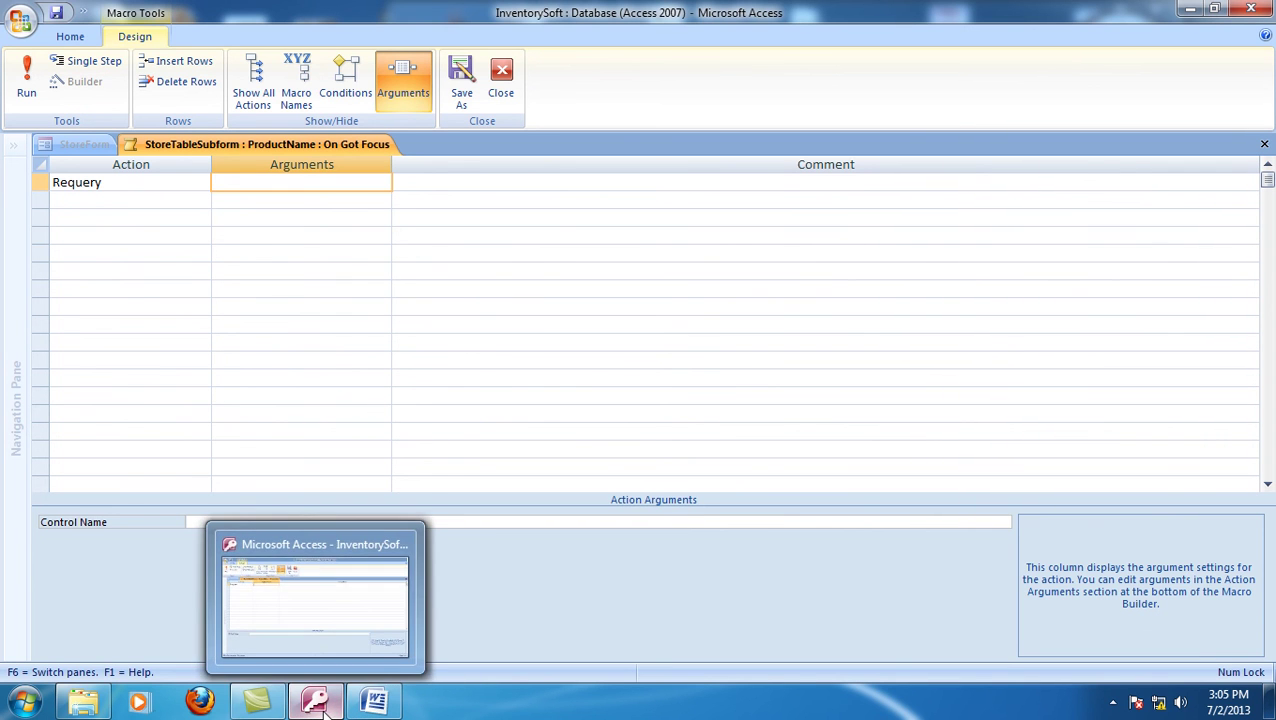
left_click(504, 88)
left_click(568, 398)
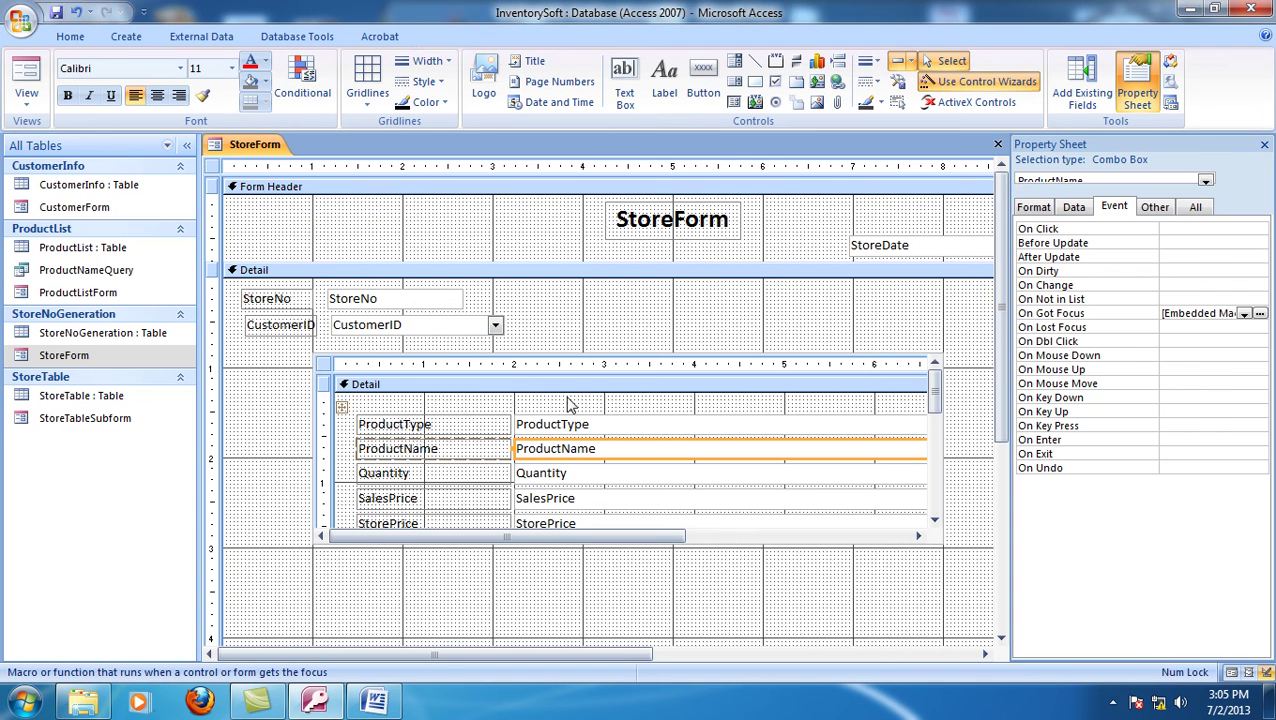
- Copy the combo box's Name property, ProductName, into the Requery action's Control Name argument in the On Got Focus macro and save the macro
left_click(1155, 207)
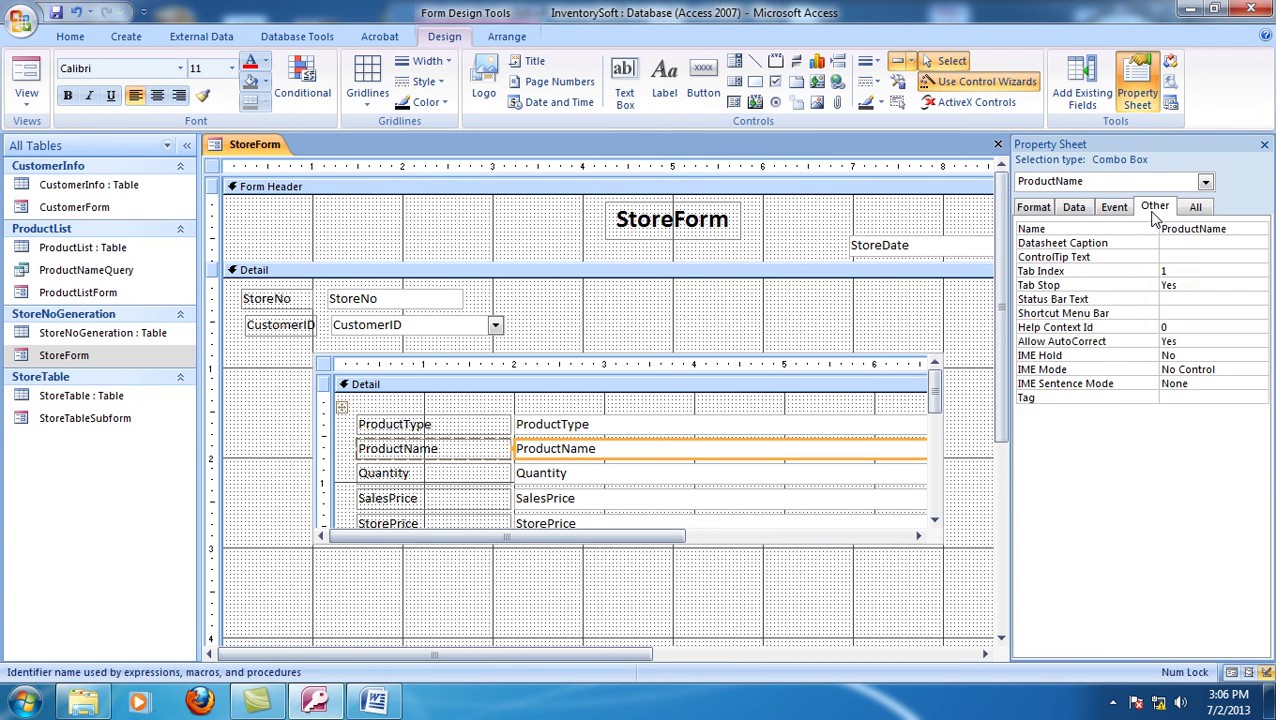
double_click(1180, 229)
right_click(1180, 229)
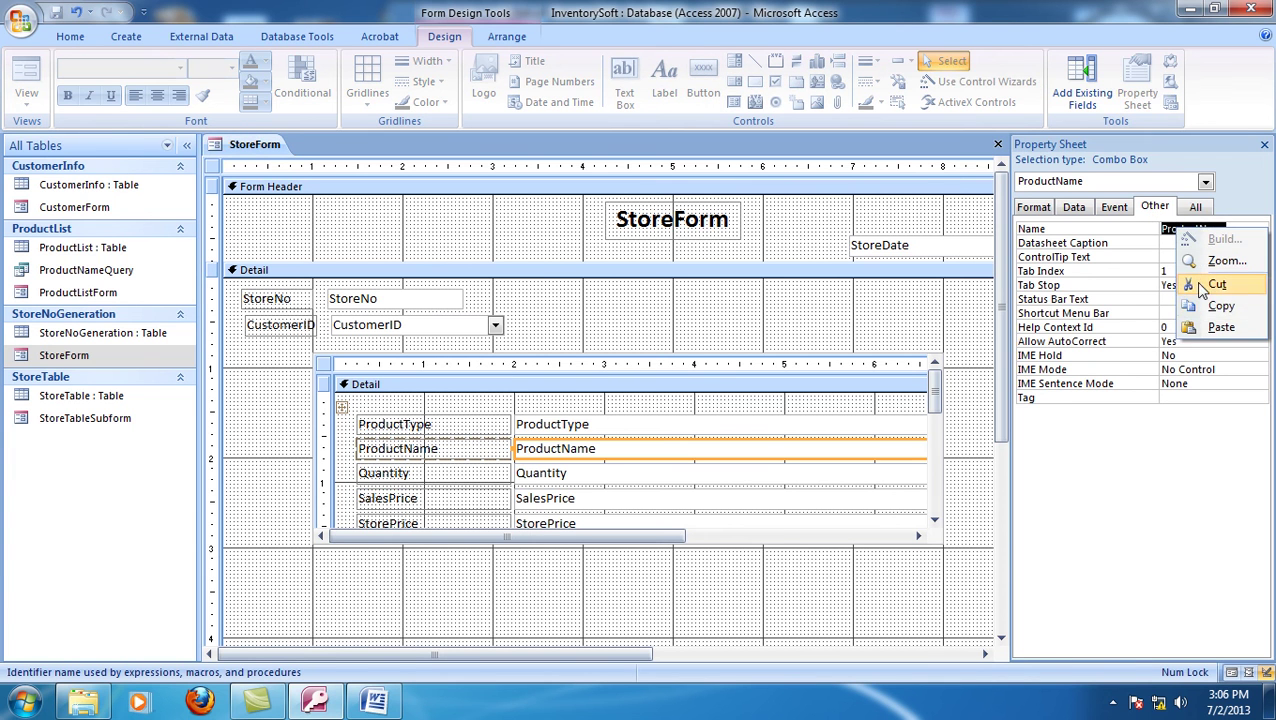
left_click(1210, 302)
left_click(1114, 207)
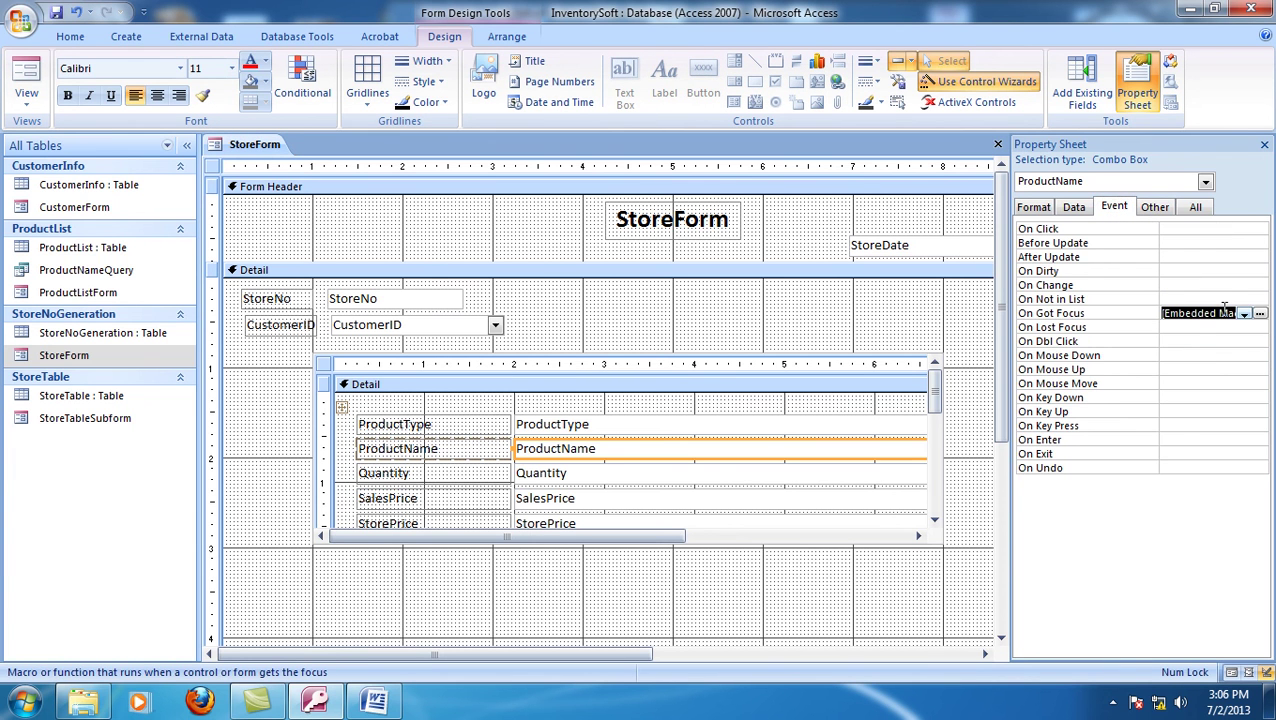
left_click(1260, 314)
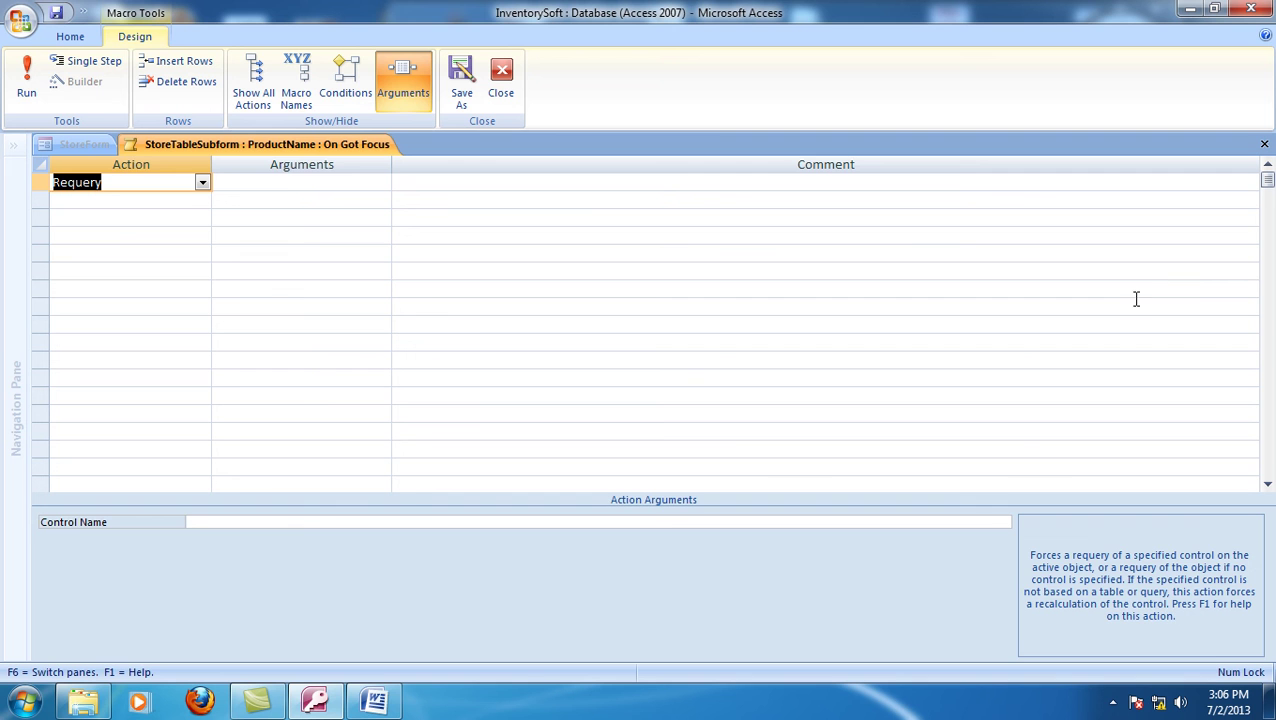
left_click(293, 179)
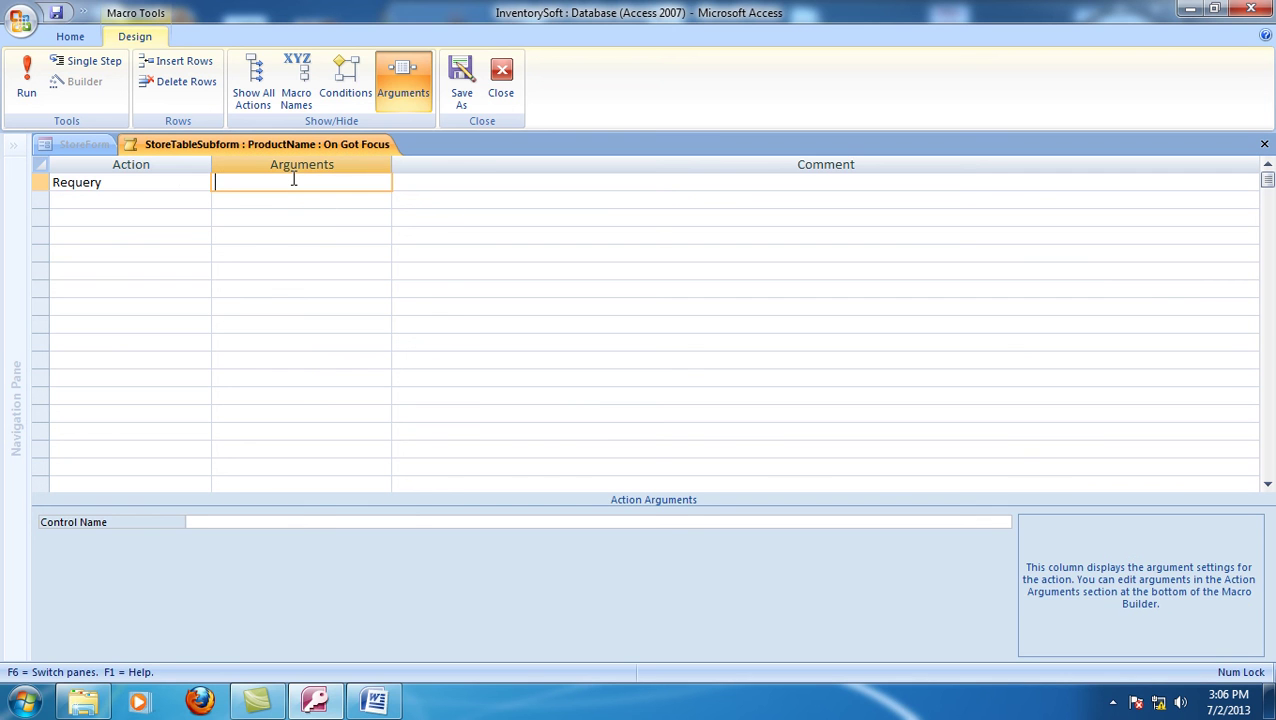
left_click(307, 522)
right_click(305, 522)
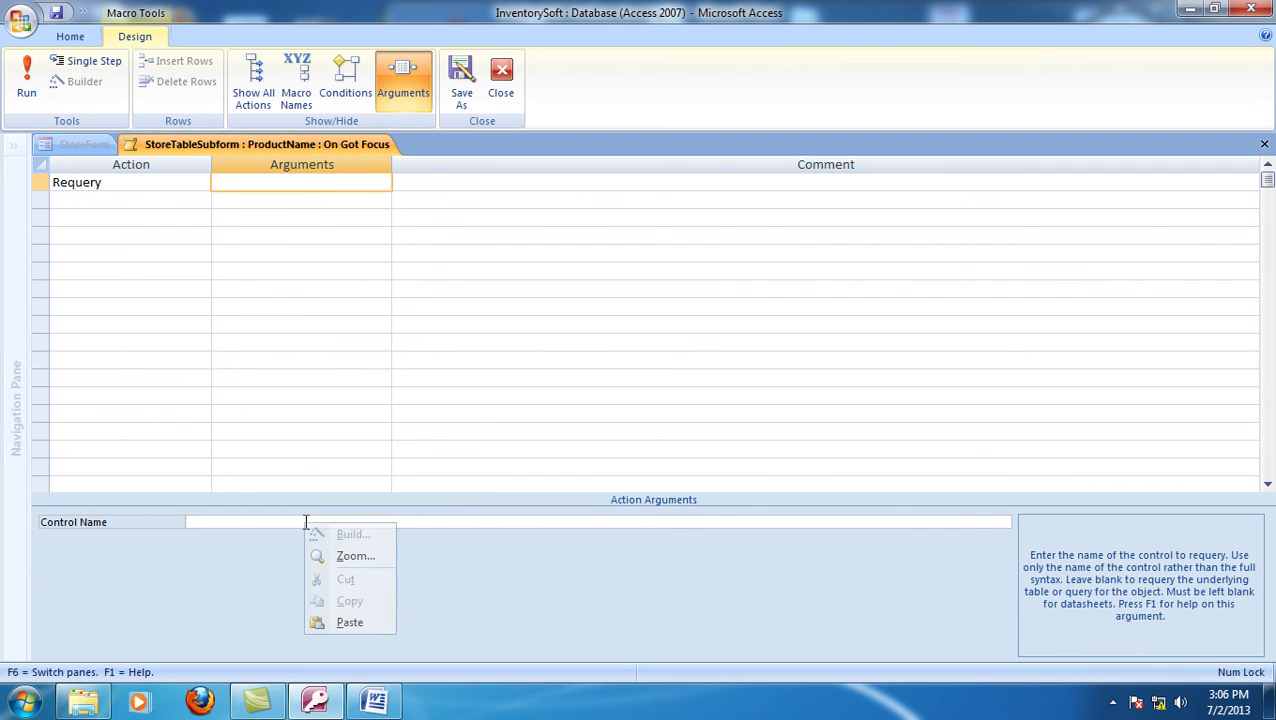
left_click(349, 623)
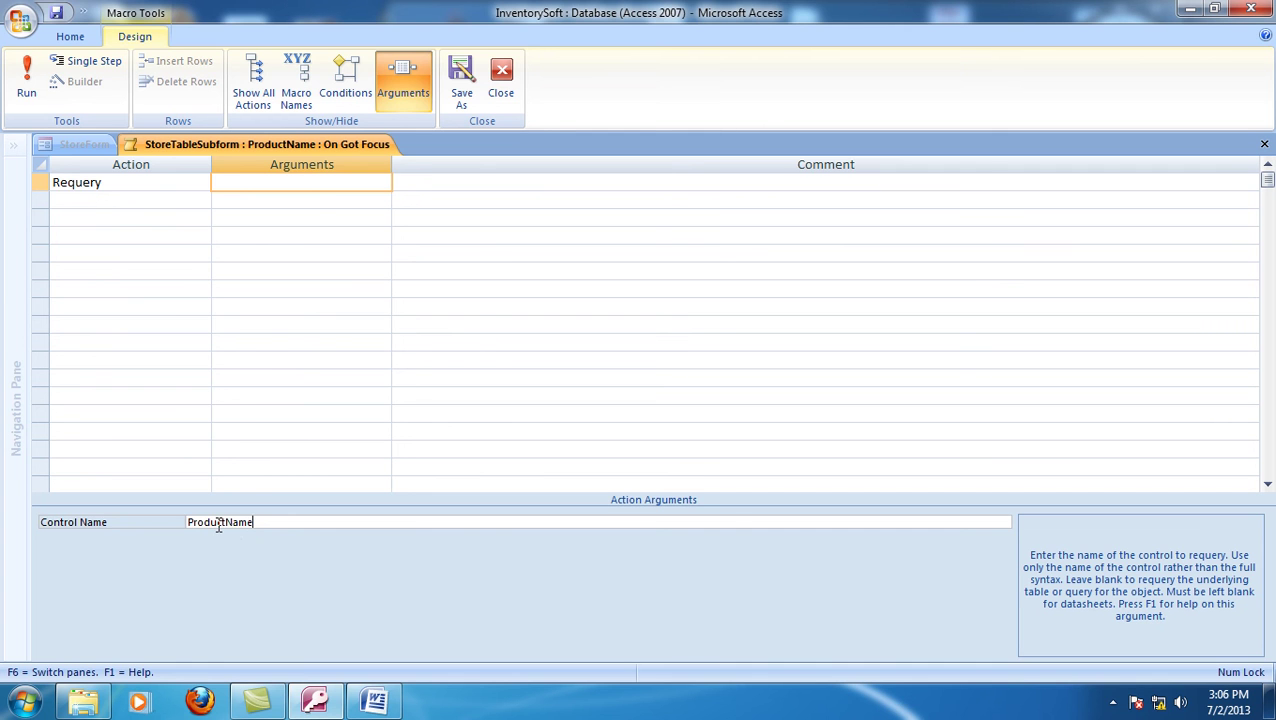
left_click(57, 12)
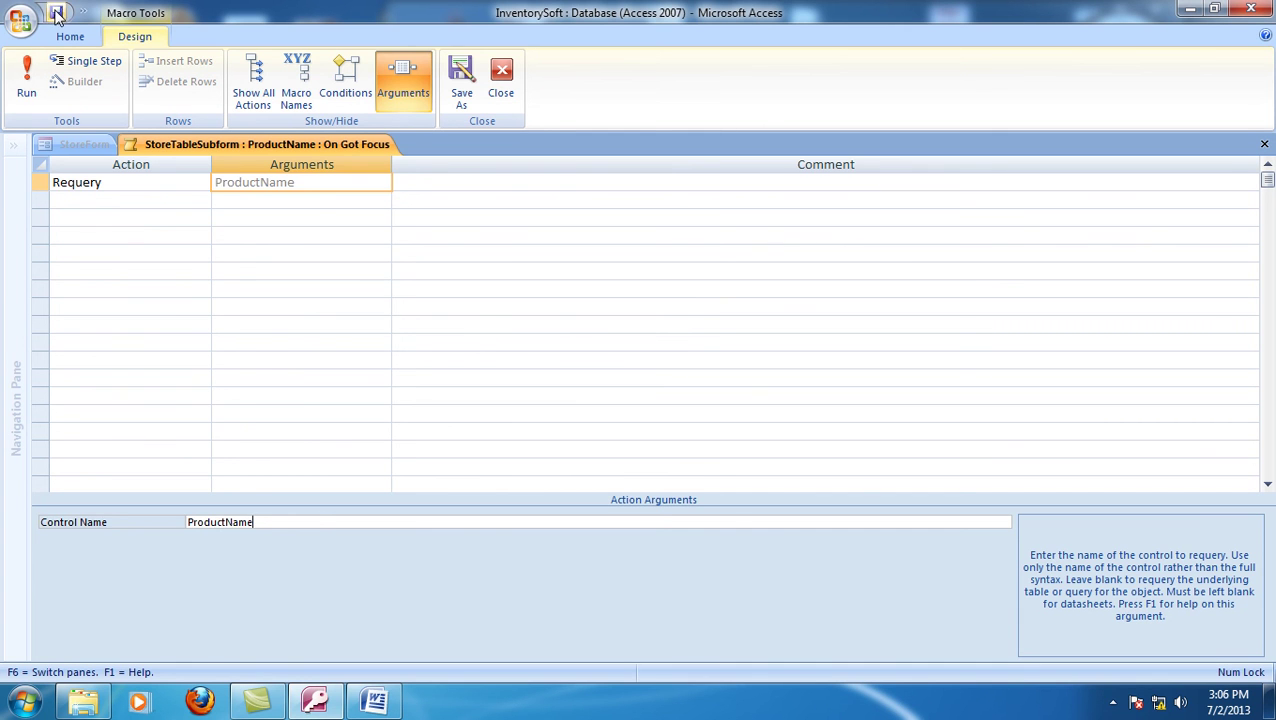
- Add a RunCommand action with the Refresh command below Requery, then save and close the macro
left_click(171, 200)
type("runco")
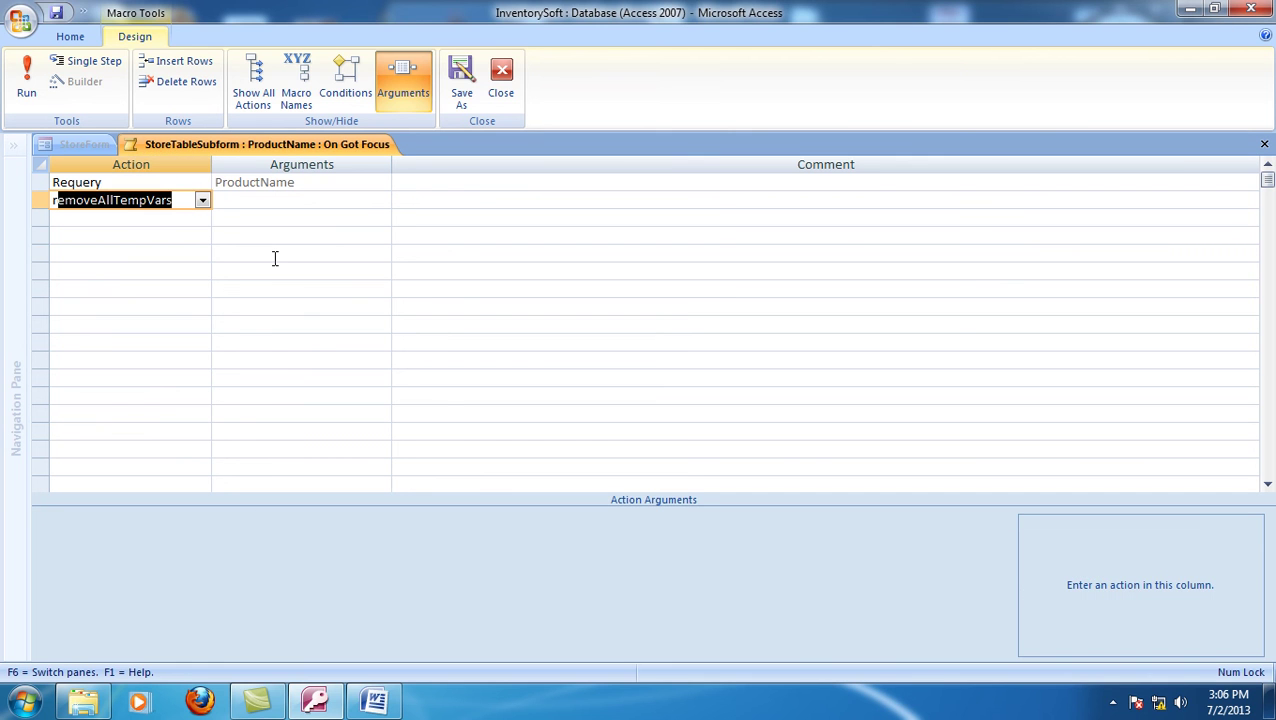
type("mmand")
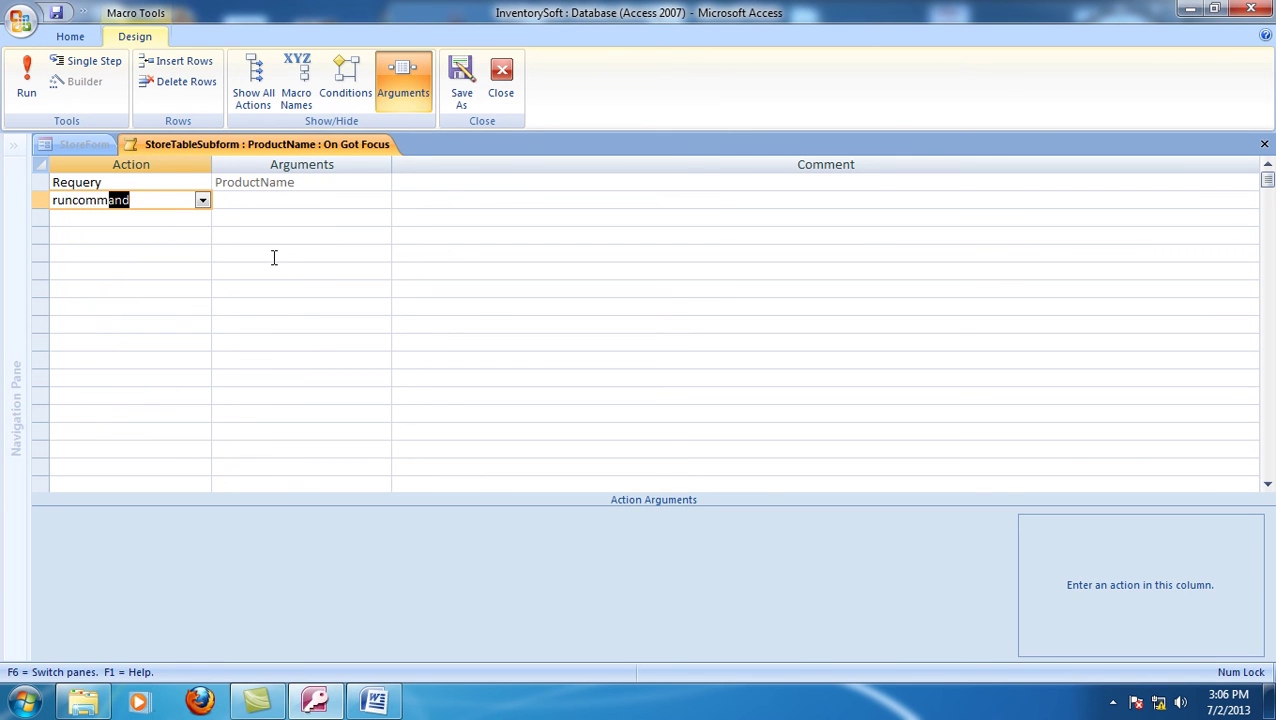
left_click(327, 196)
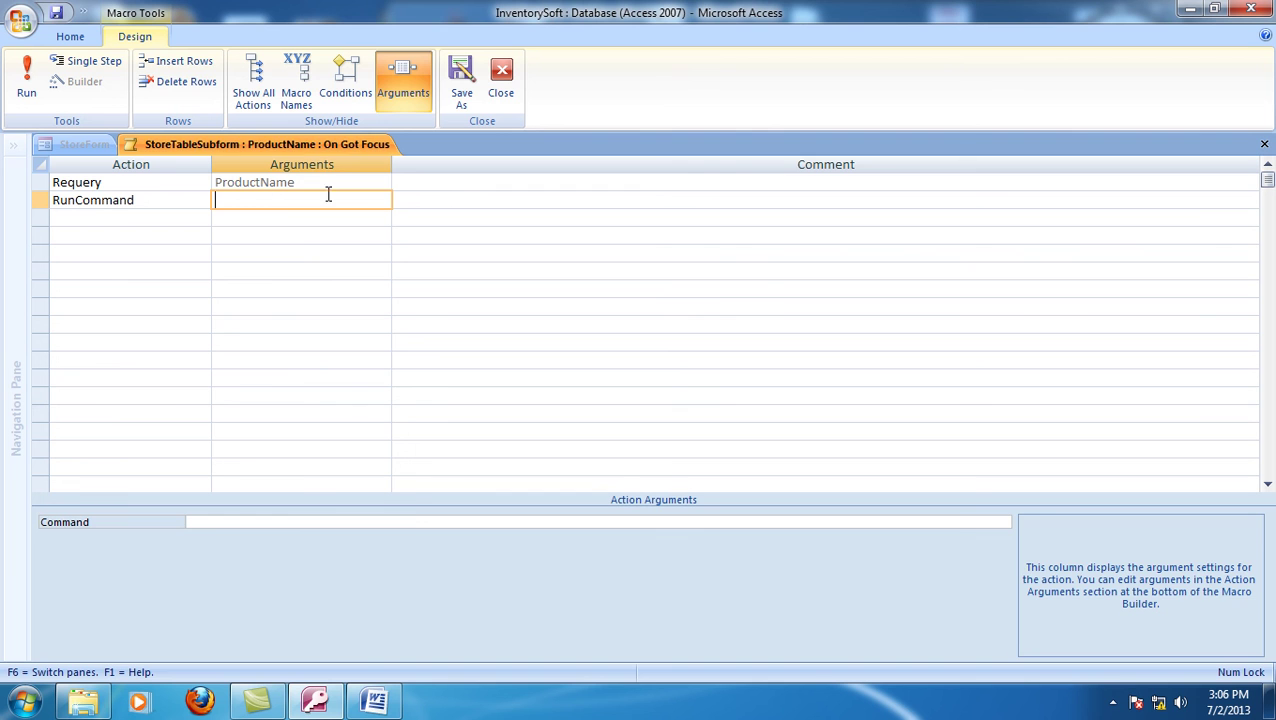
left_click(414, 518)
type("refresh")
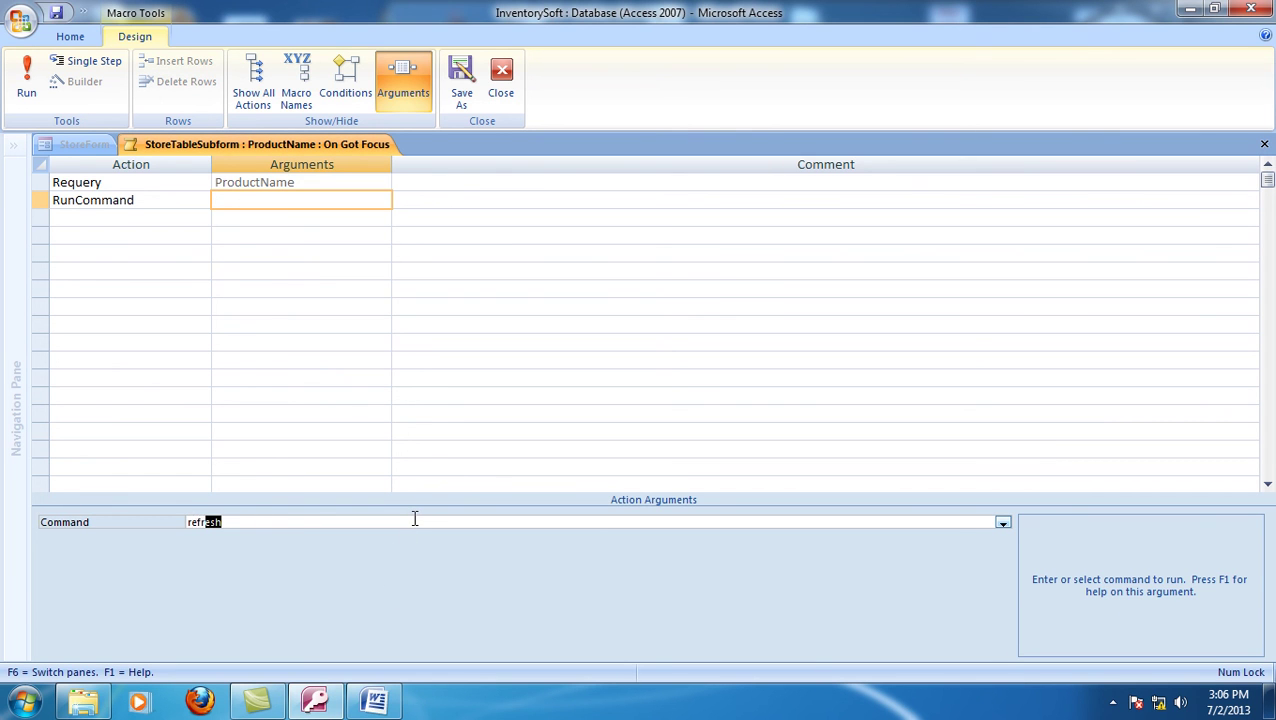
left_click(54, 17)
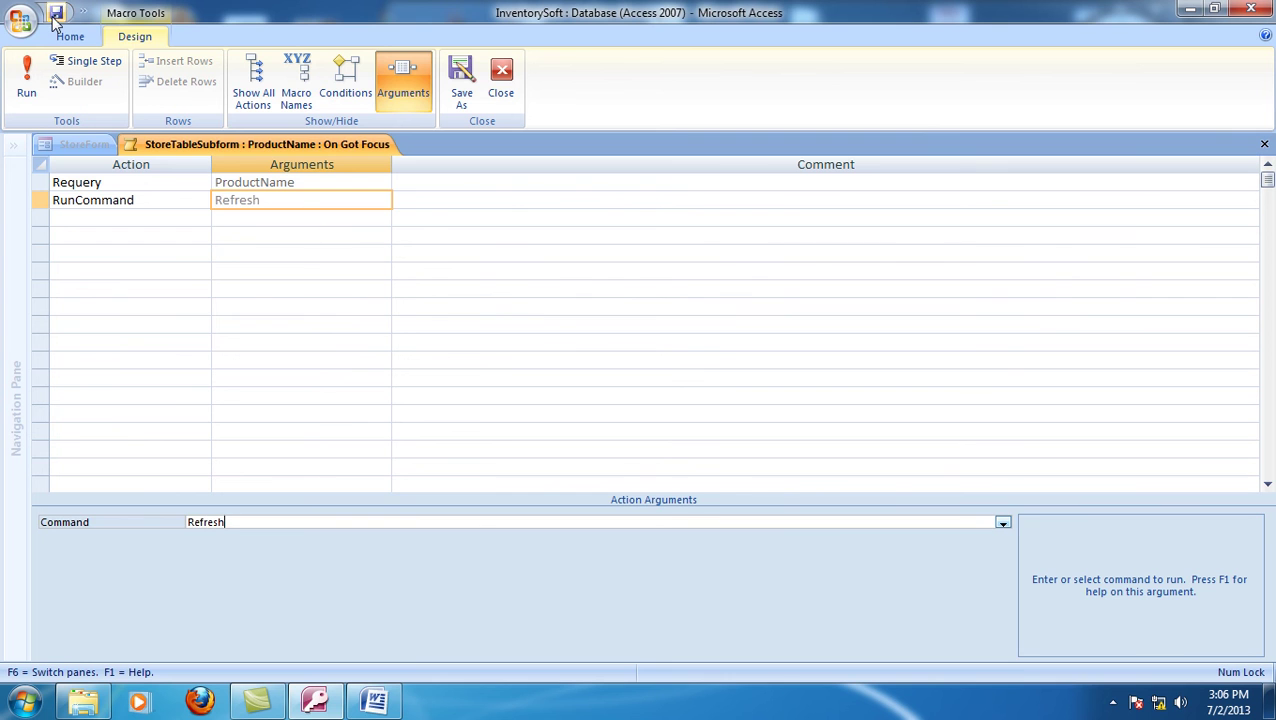
left_click(157, 186)
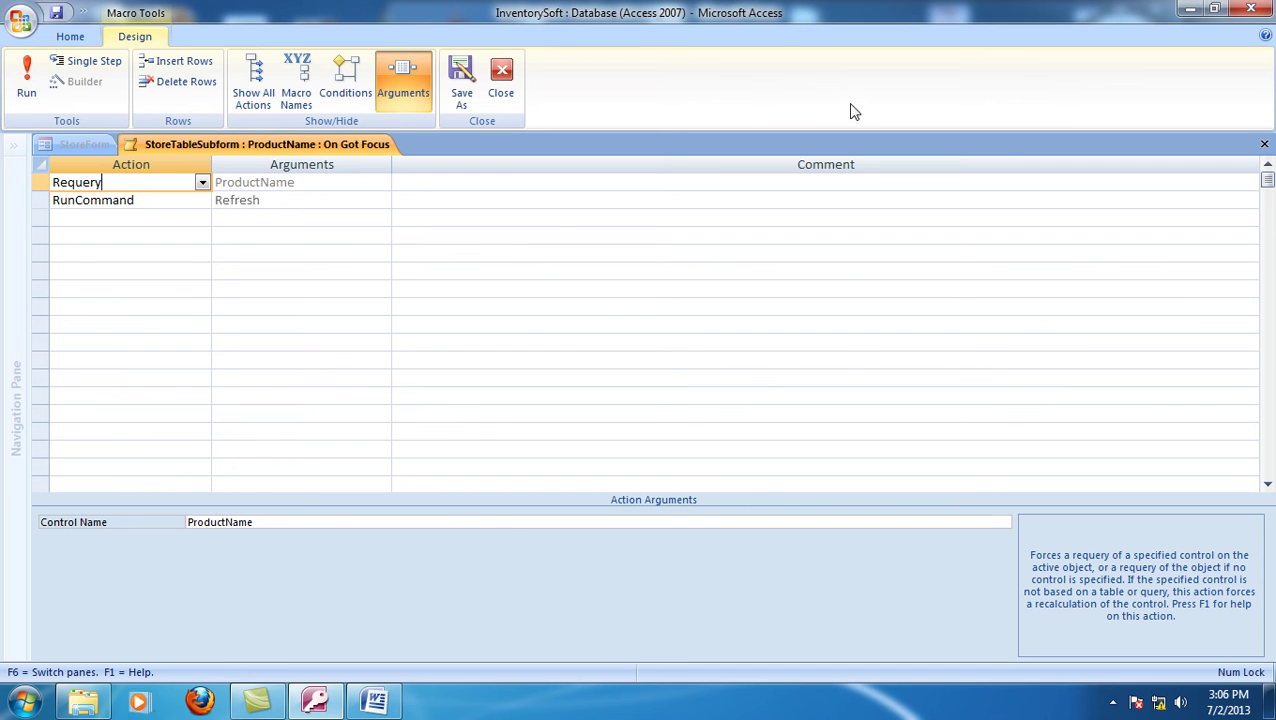
left_click(503, 72)
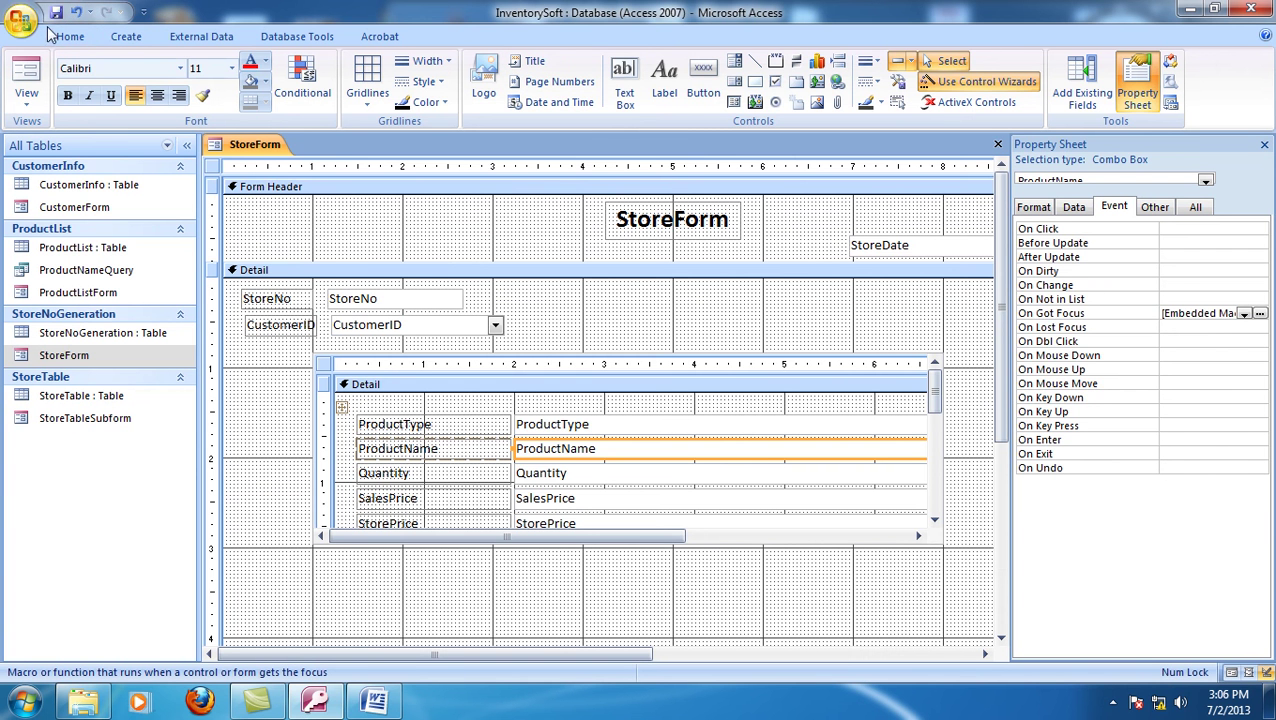
- Test the macro in Form View by choosing Injection as the ProductType and entering the ProductName field, then stop all macros
left_click(27, 95)
left_click(77, 136)
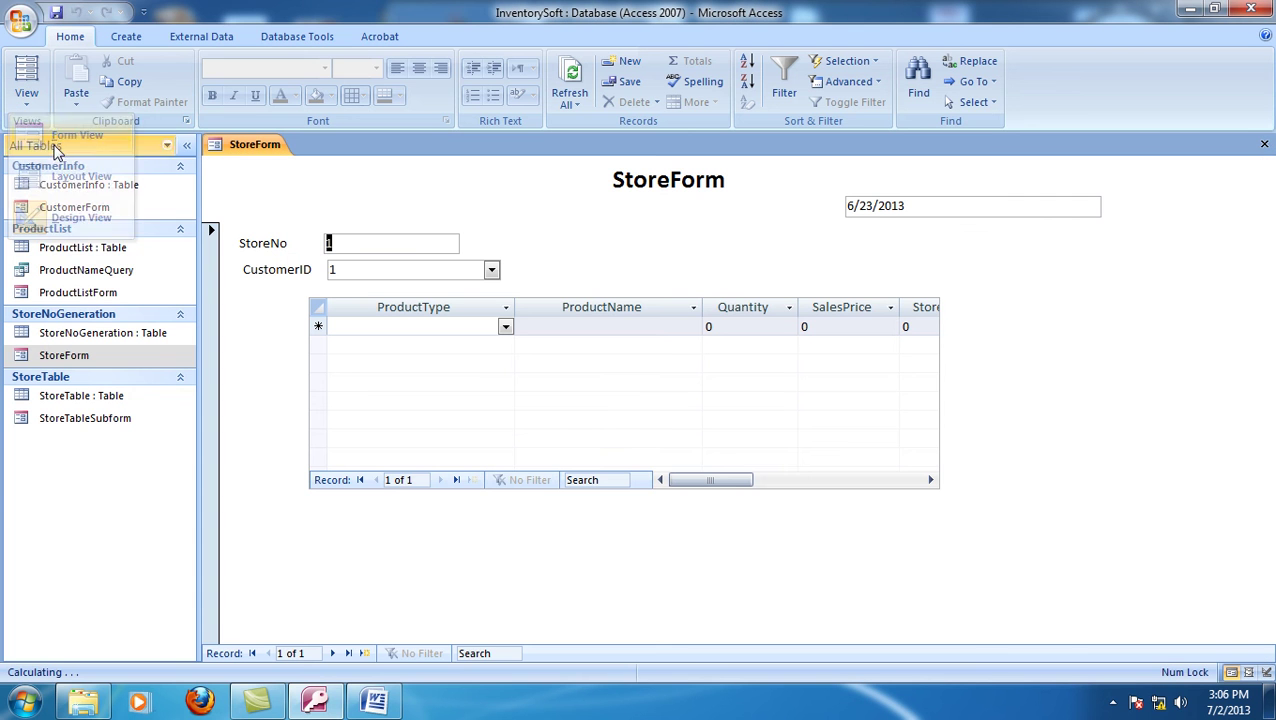
left_click(506, 330)
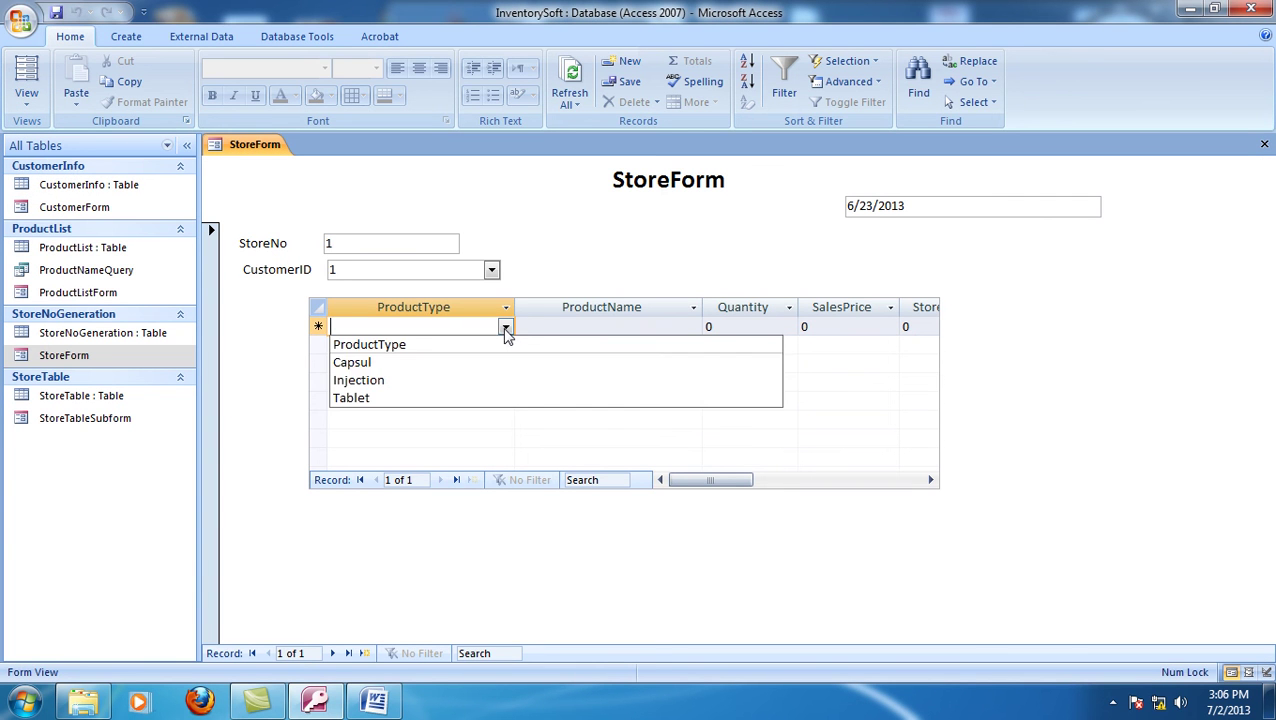
left_click(420, 382)
left_click(634, 339)
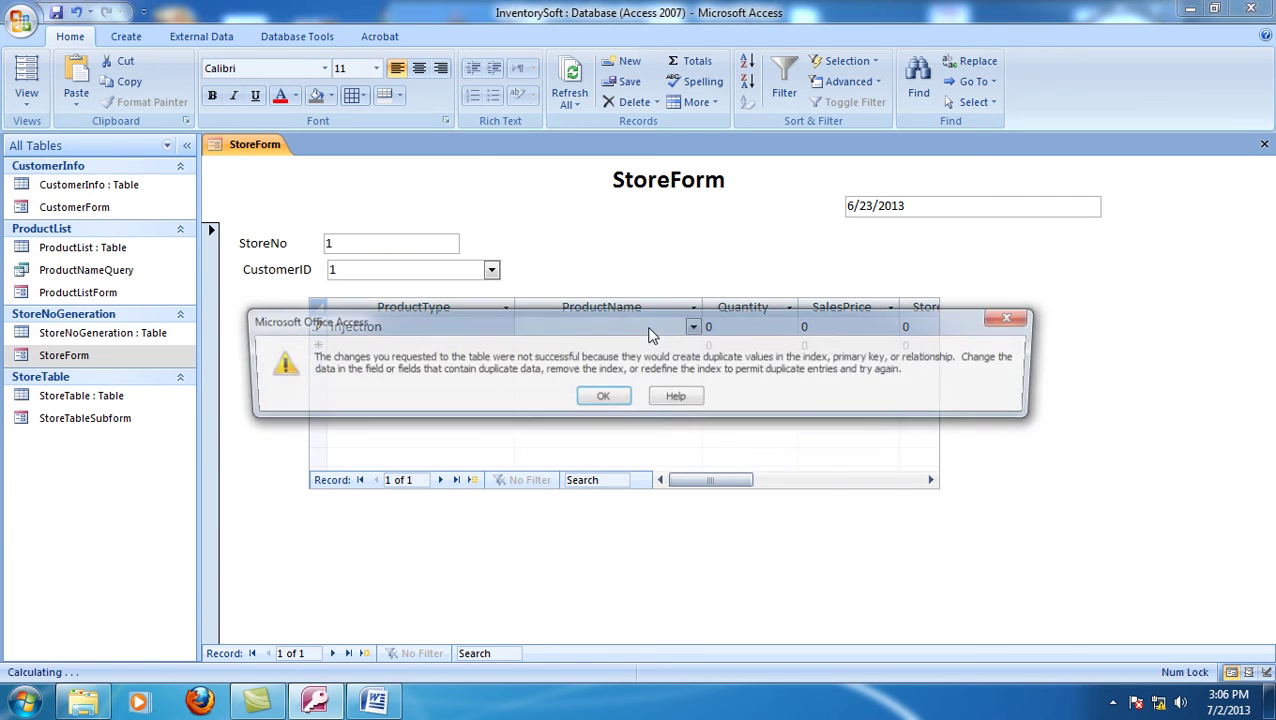
left_click(606, 398)
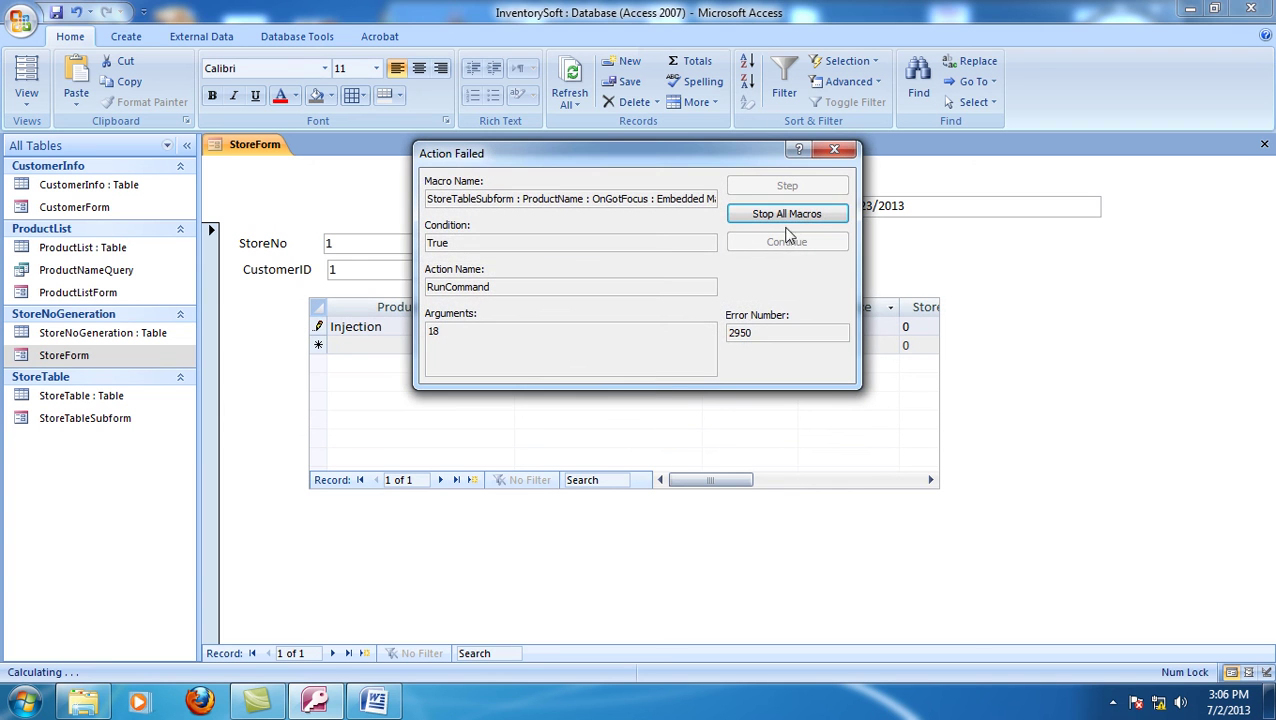
left_click(792, 214)
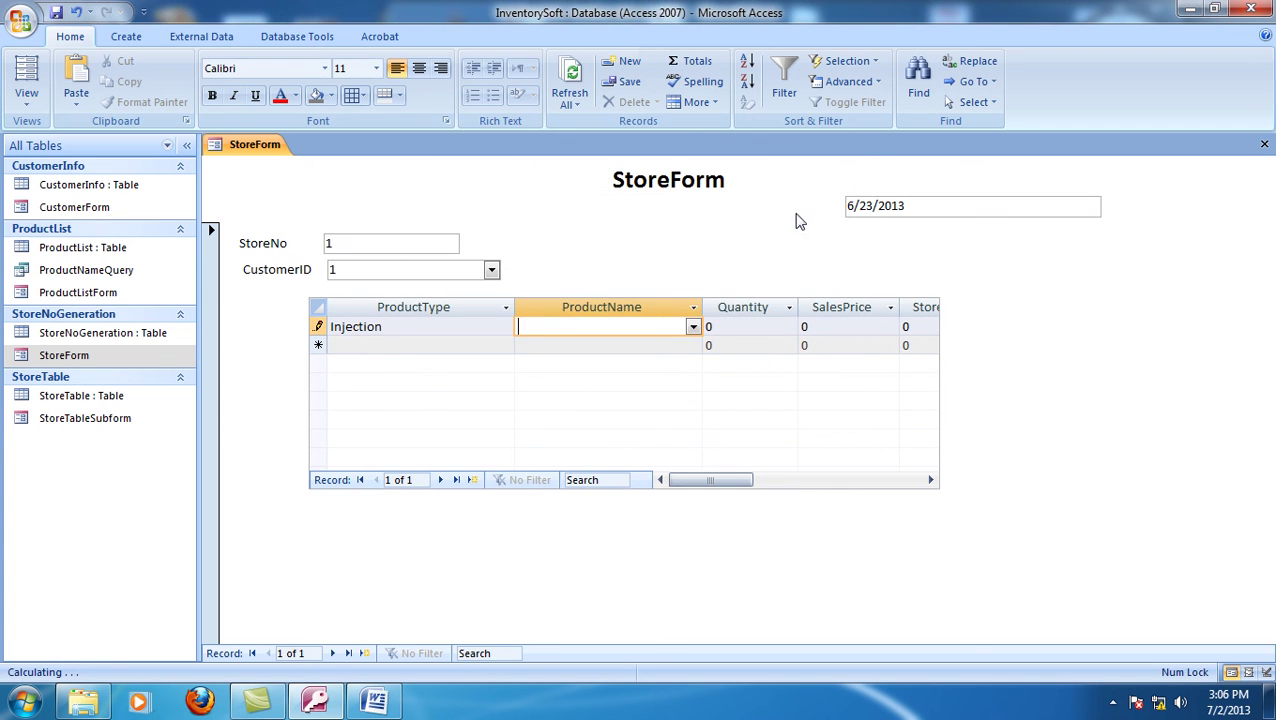
- Close StoreForm, saving the StoreTableSubform design but discarding the unsaved record, and reopen the form
left_click(1264, 144)
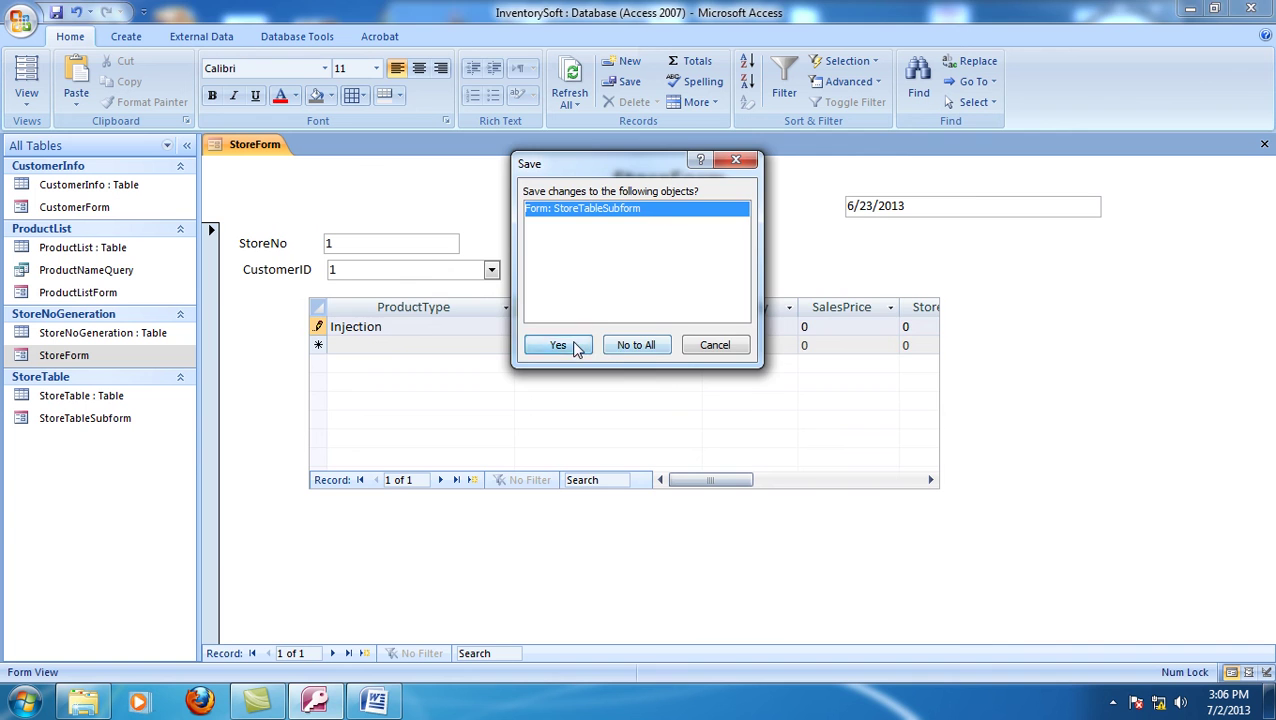
left_click(576, 347)
left_click(610, 404)
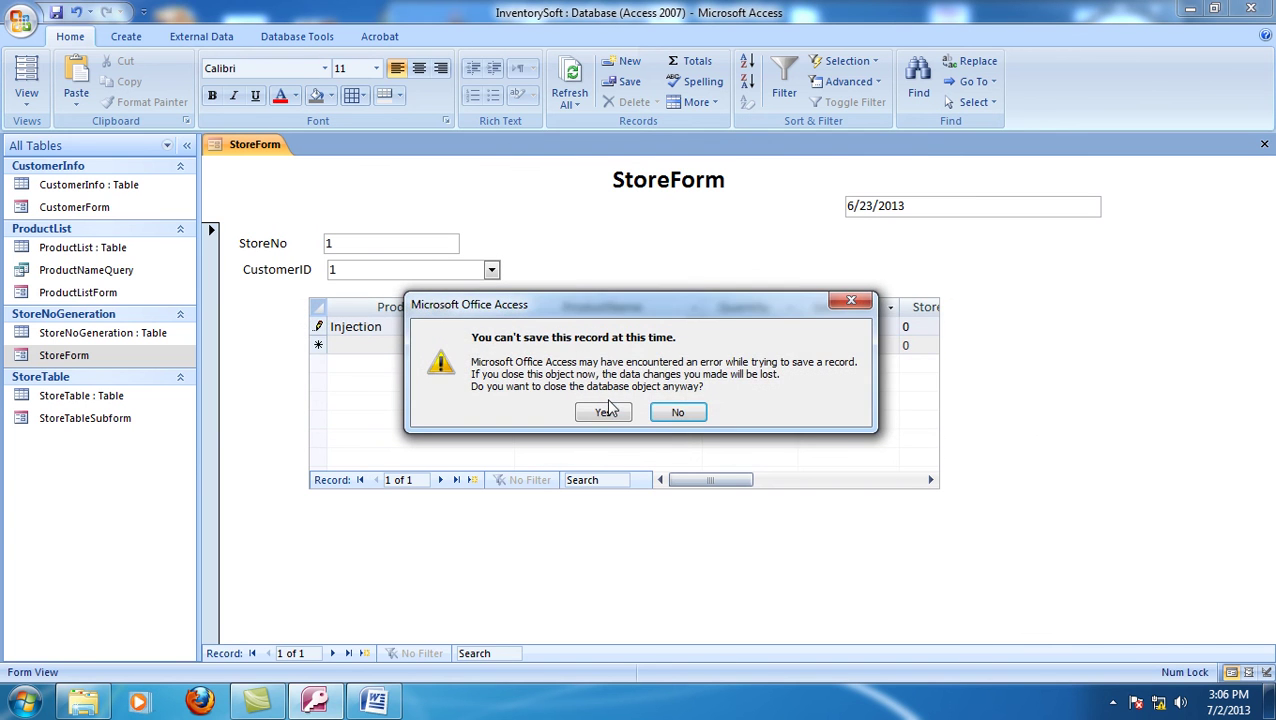
left_click(610, 413)
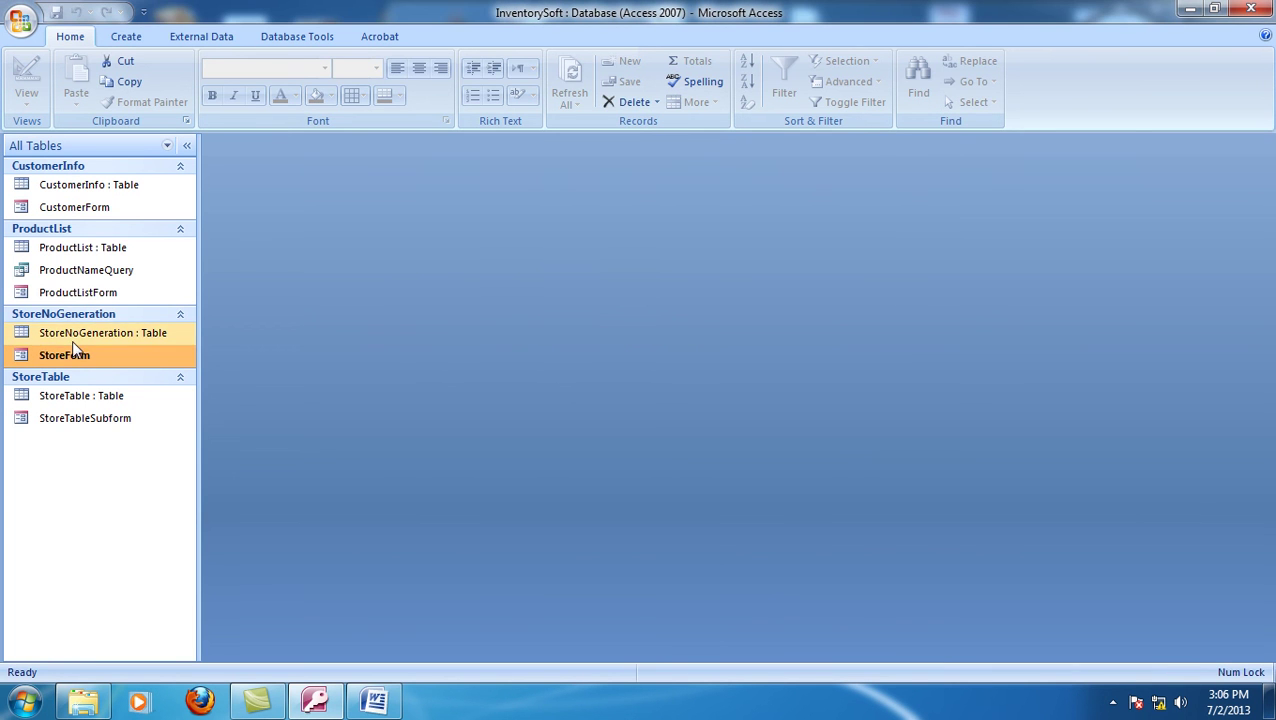
double_click(90, 362)
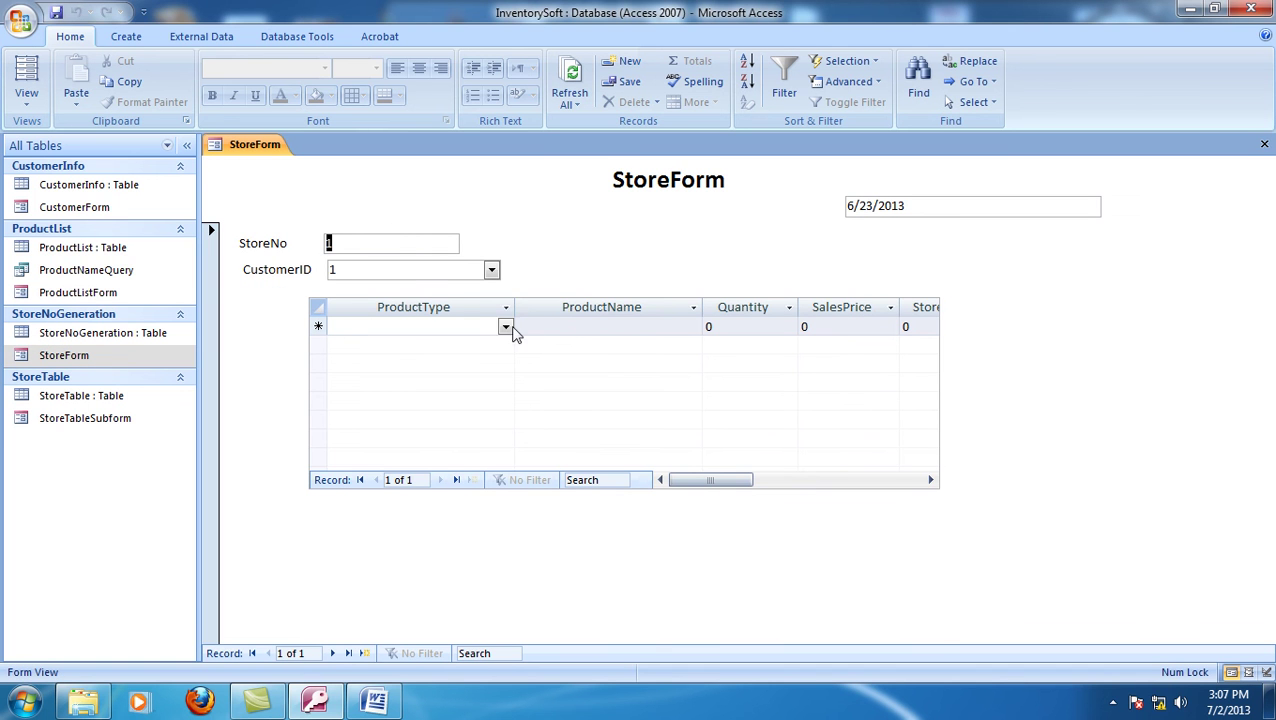
- Inspect the On Got Focus macro of the subform's ProductName combo box from StoreForm's Design View, then close the macro
right_click(556, 270)
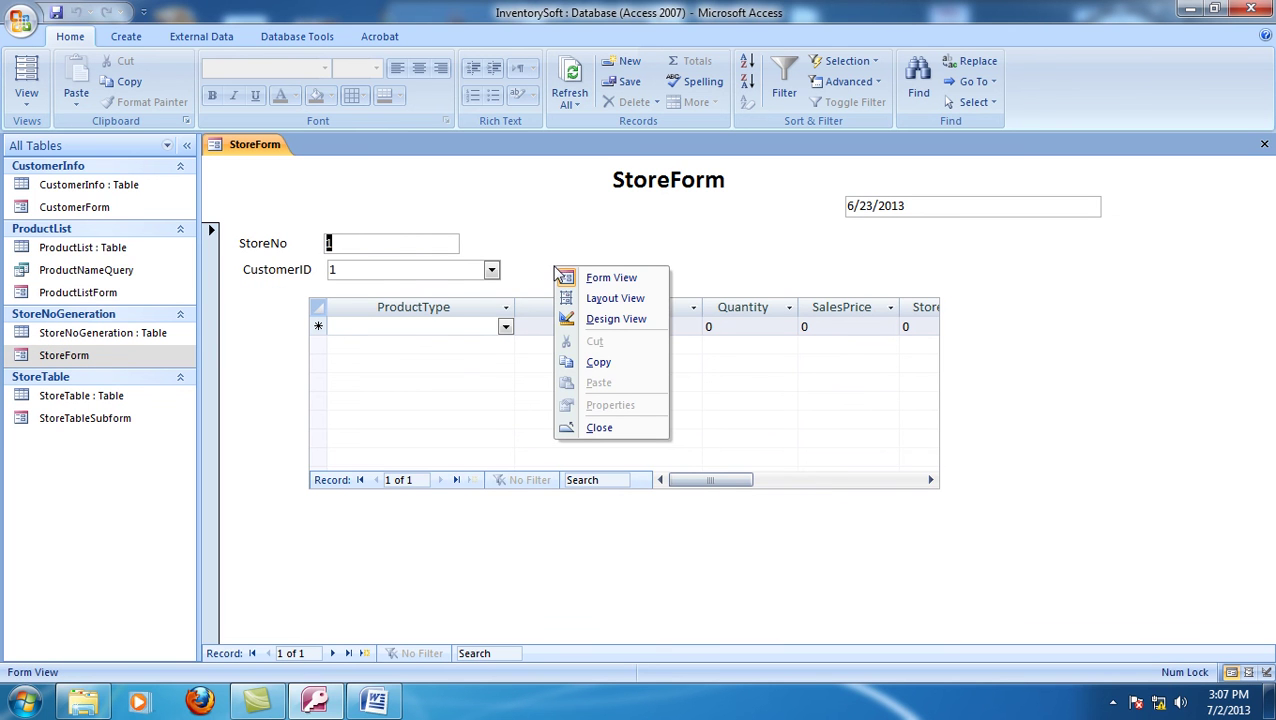
left_click(605, 319)
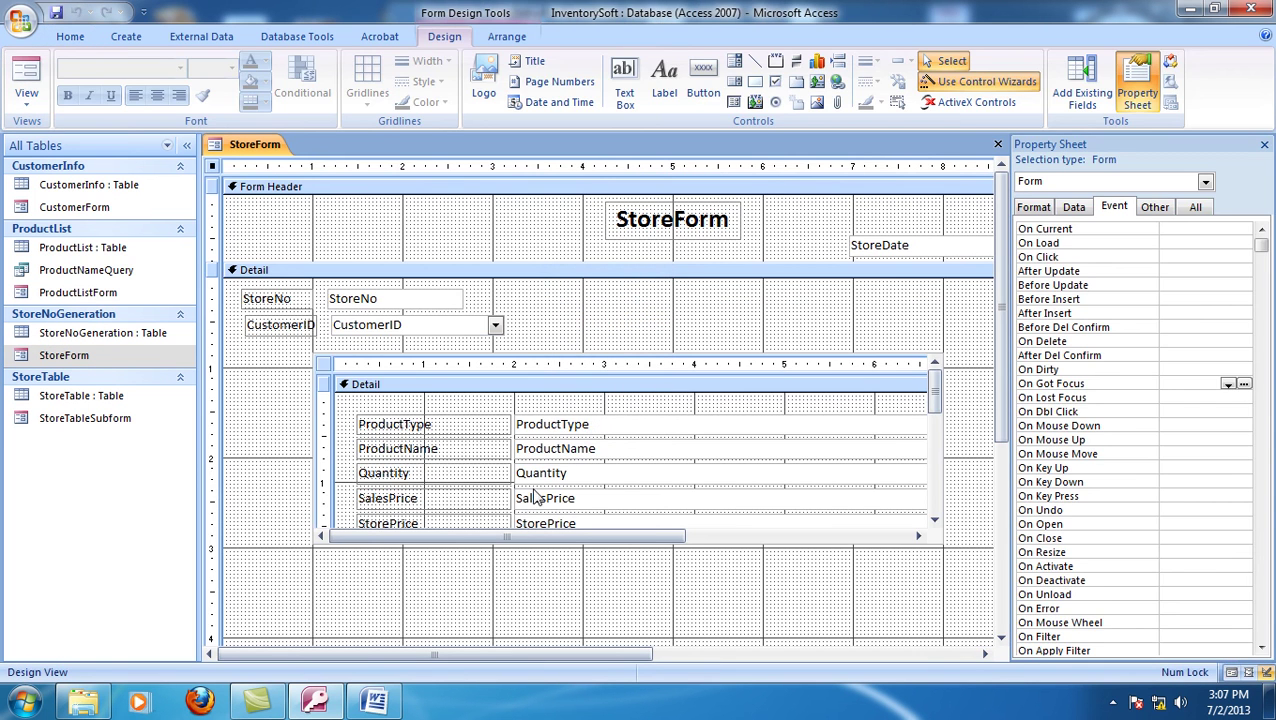
left_click(815, 407)
left_click(719, 451)
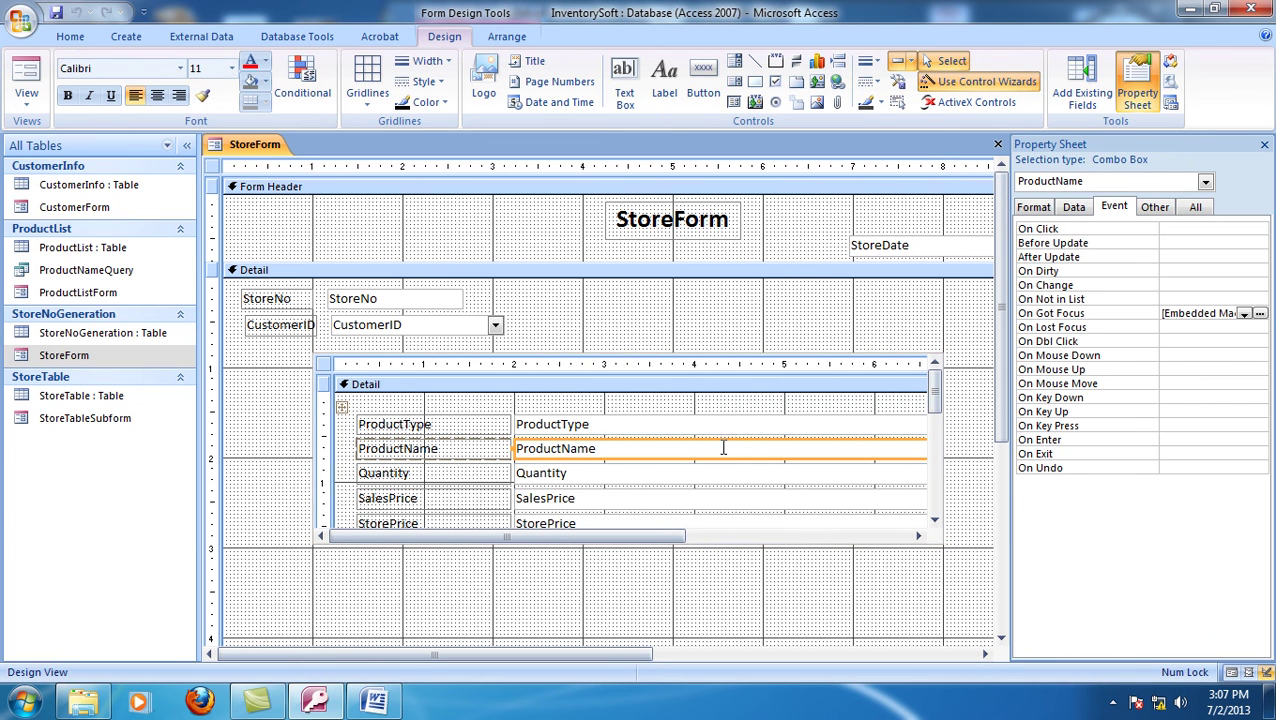
left_click(1259, 314)
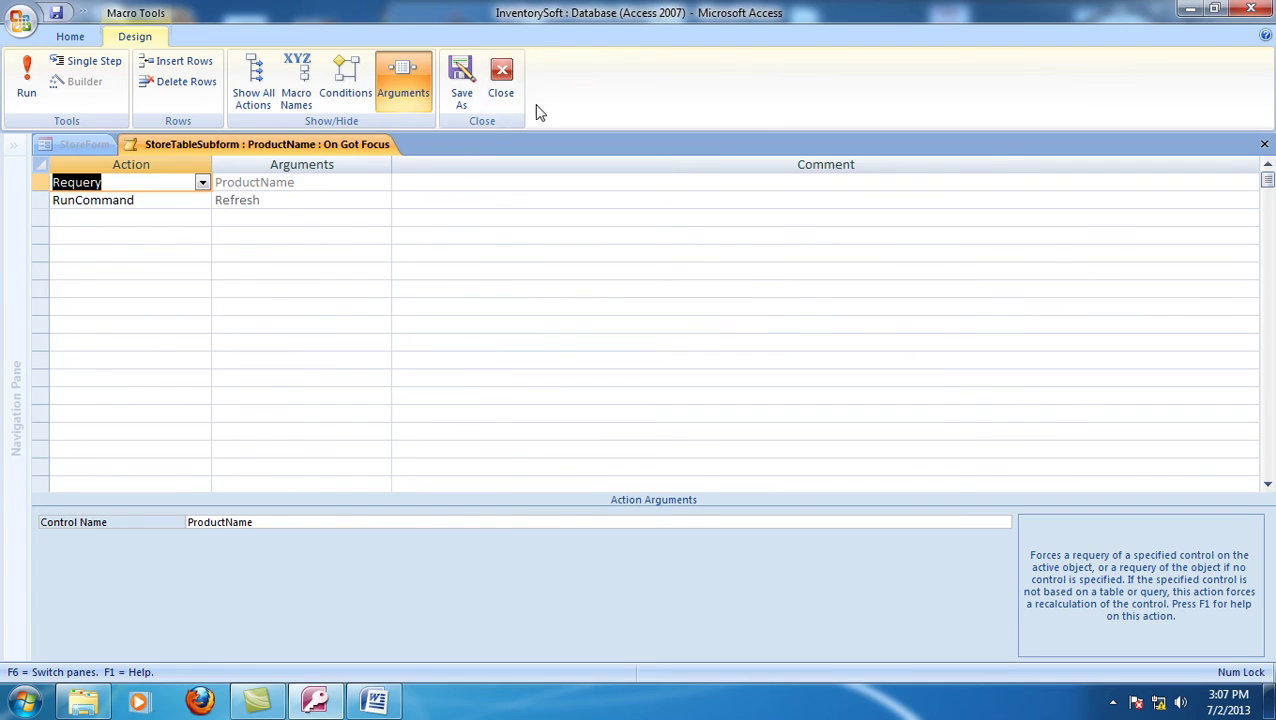
left_click(502, 78)
- Close the database, reopen InventorySoft.accdb from the TutorialForInventory folder, and open StoreForm
left_click(1249, 9)
left_click(1180, 9)
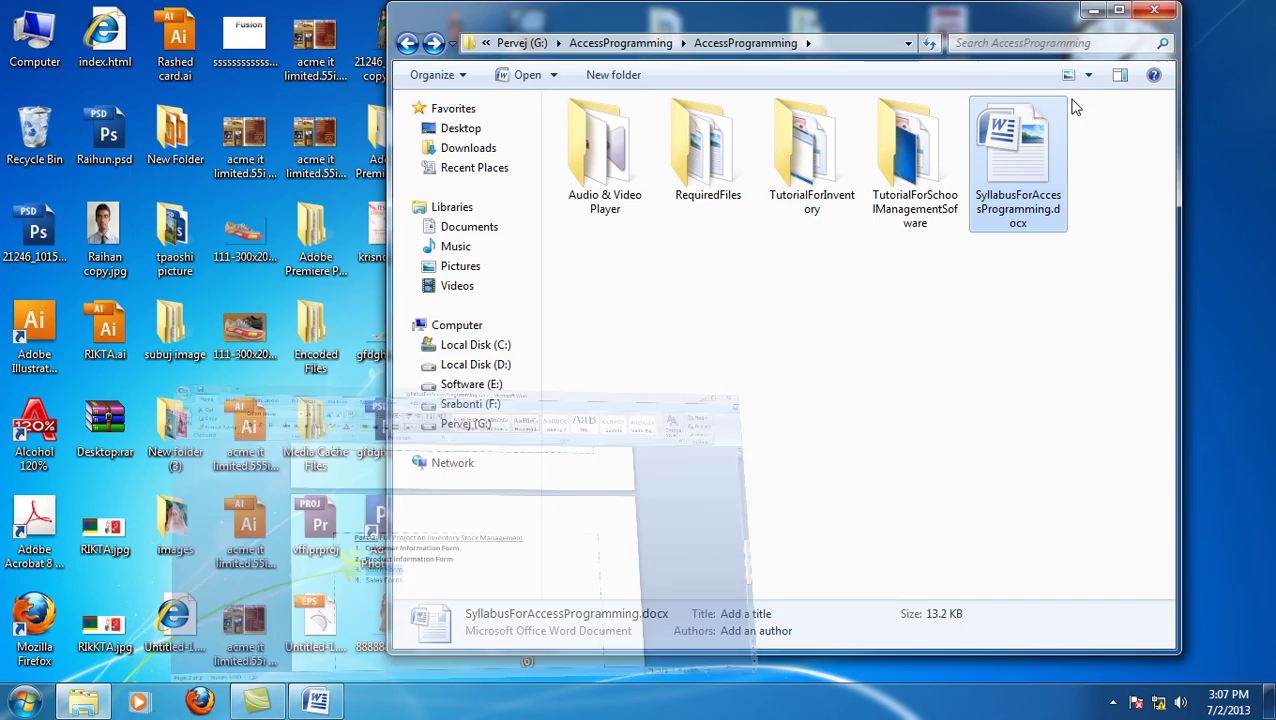
double_click(822, 168)
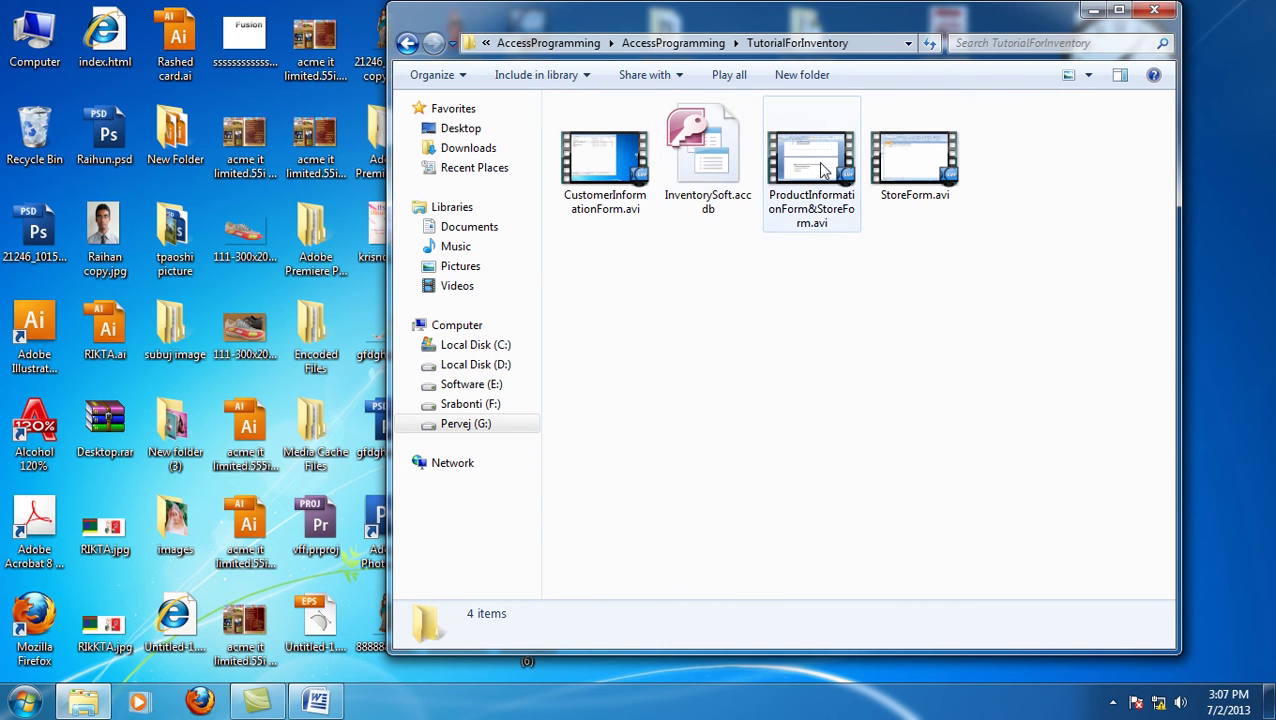
double_click(697, 158)
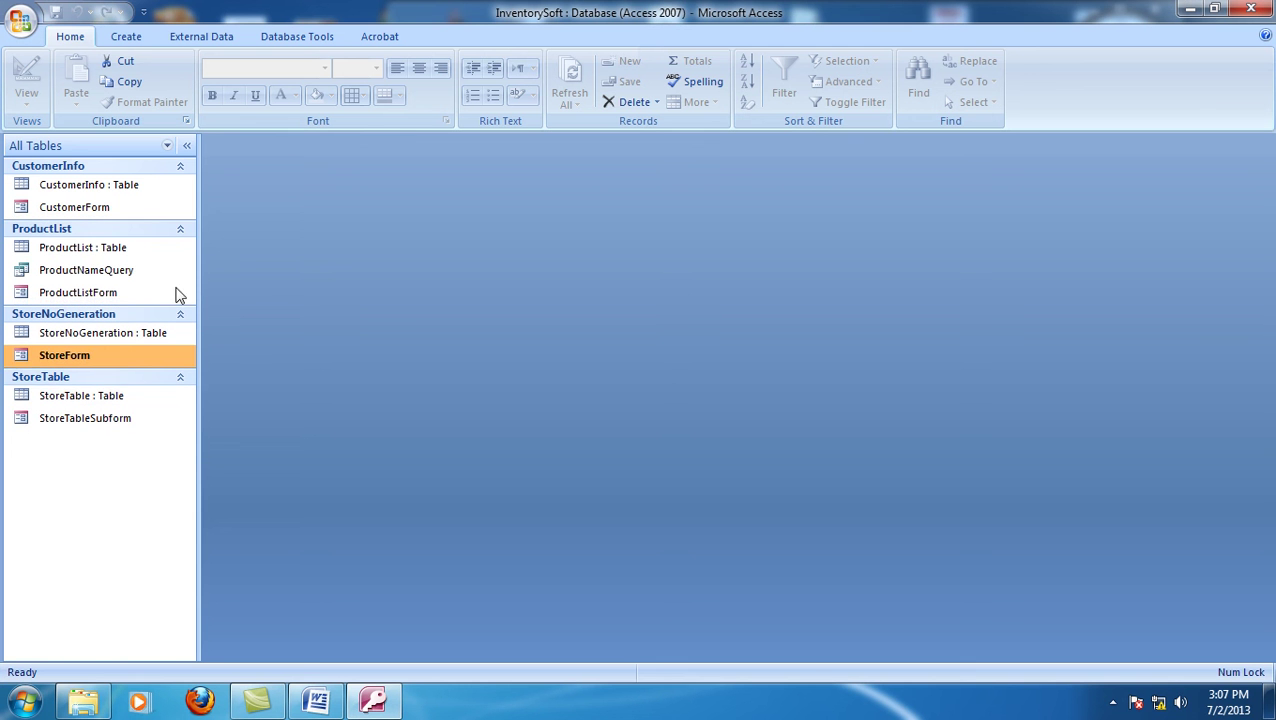
double_click(77, 352)
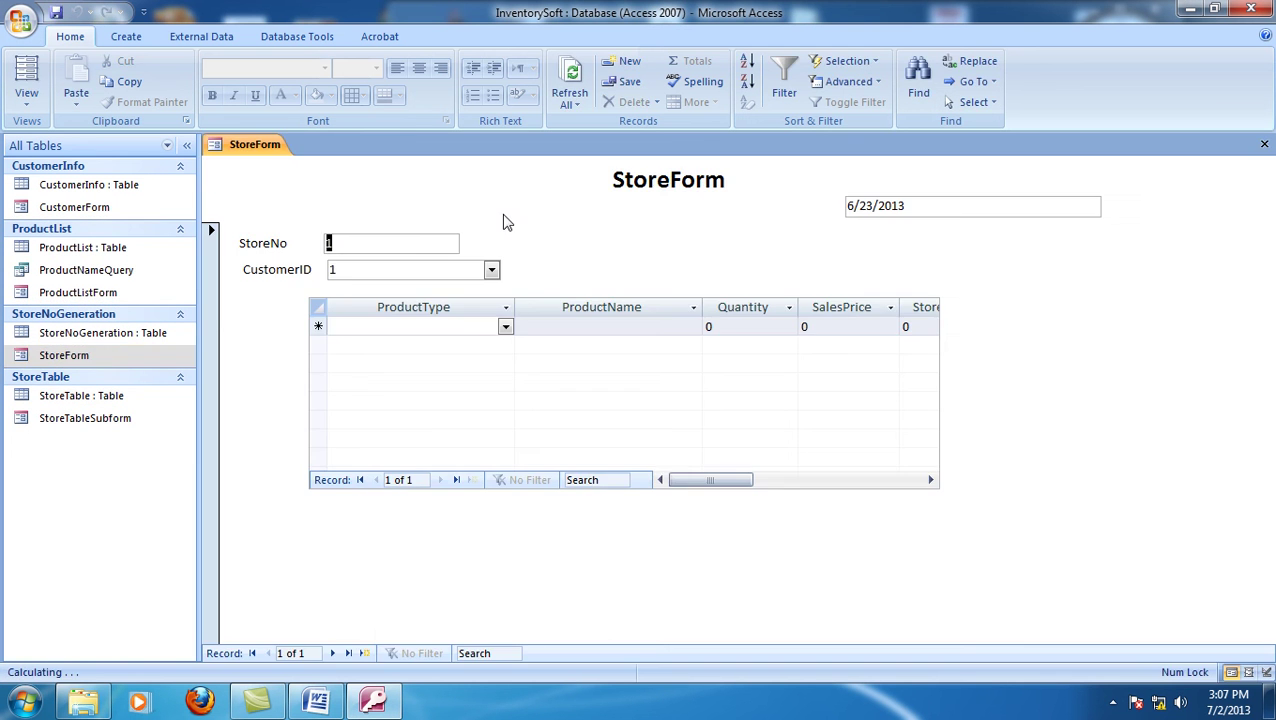
- Test the subform with Capsul as the ProductType, stopping all macros on entering ProductName, and choose Losectil as the product name
left_click(505, 327)
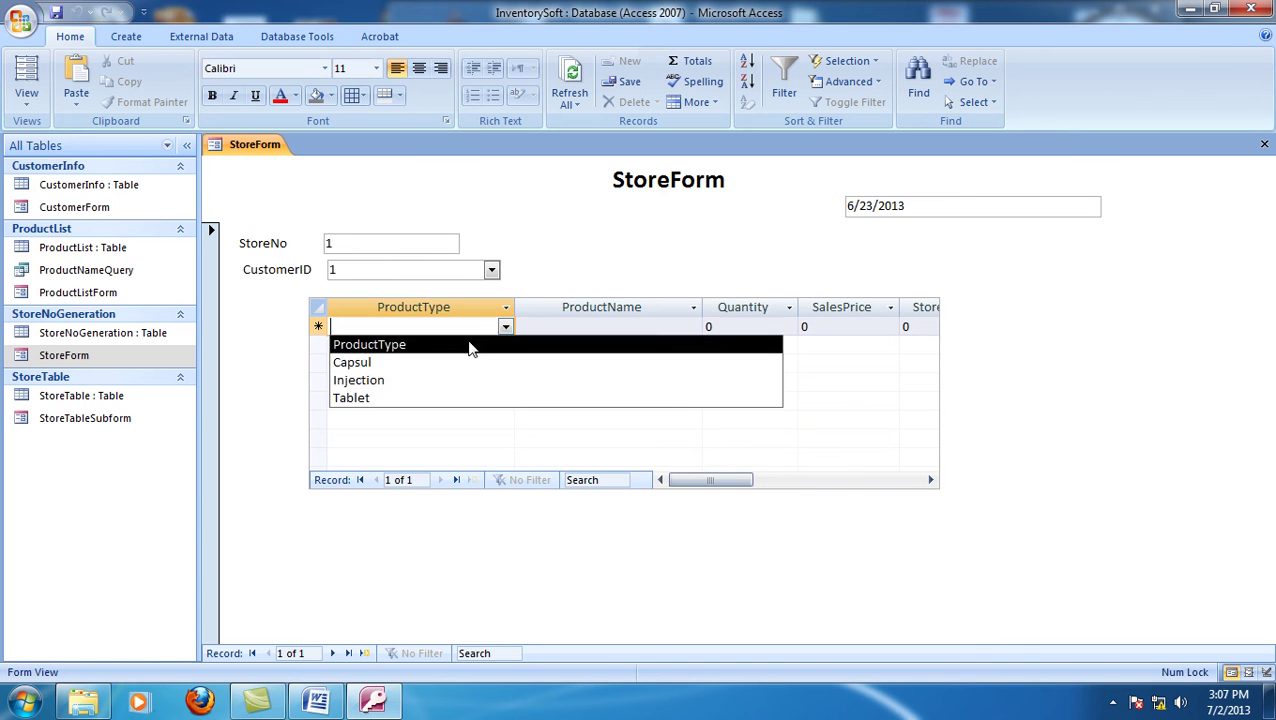
left_click(415, 365)
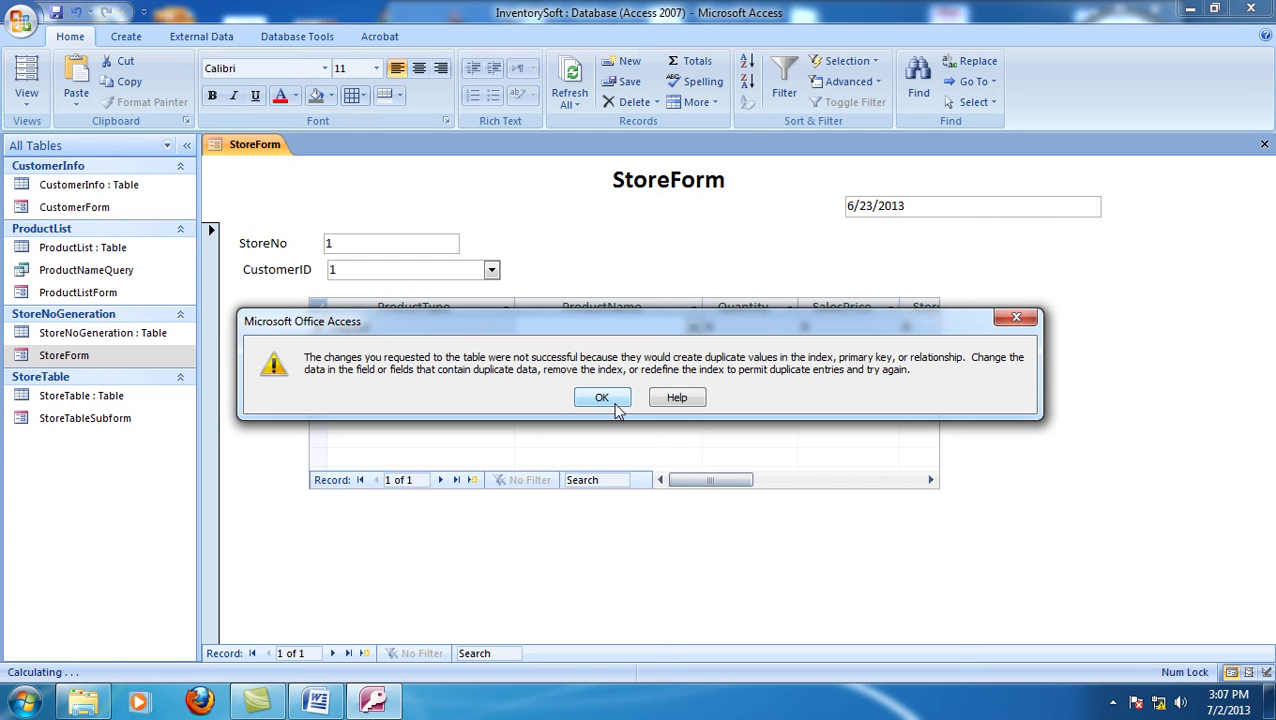
left_click(603, 398)
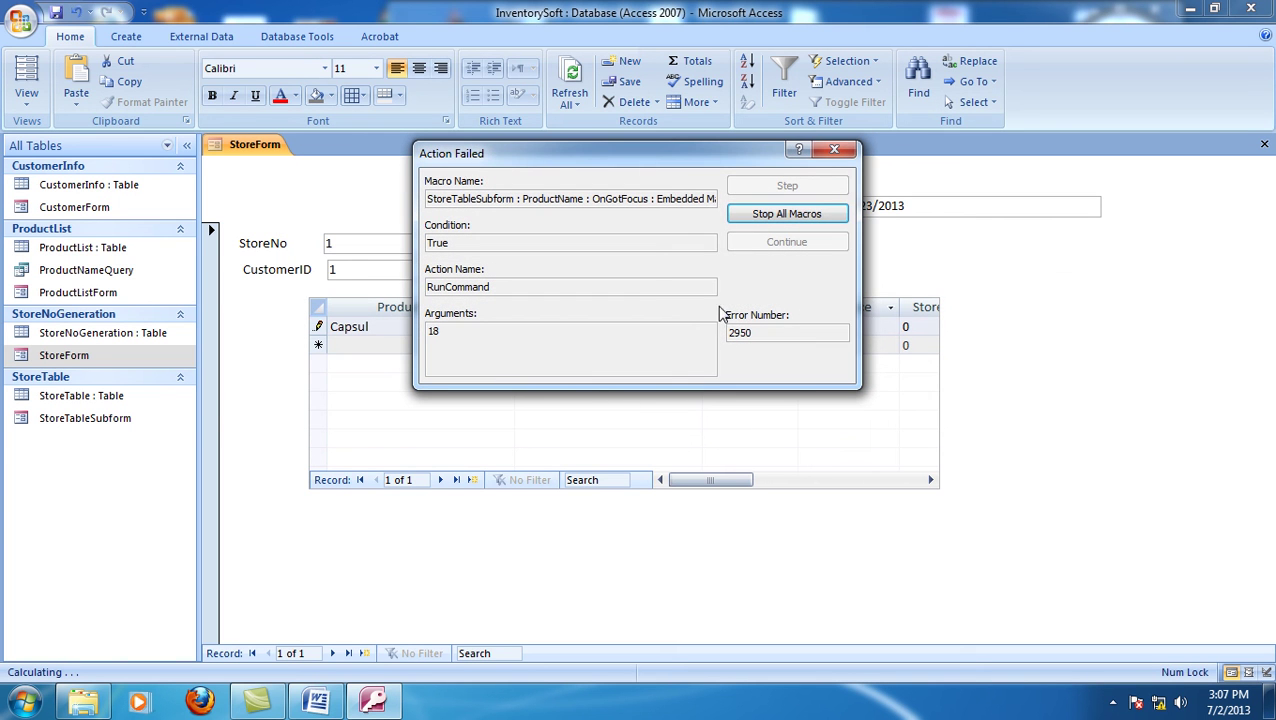
left_click(805, 216)
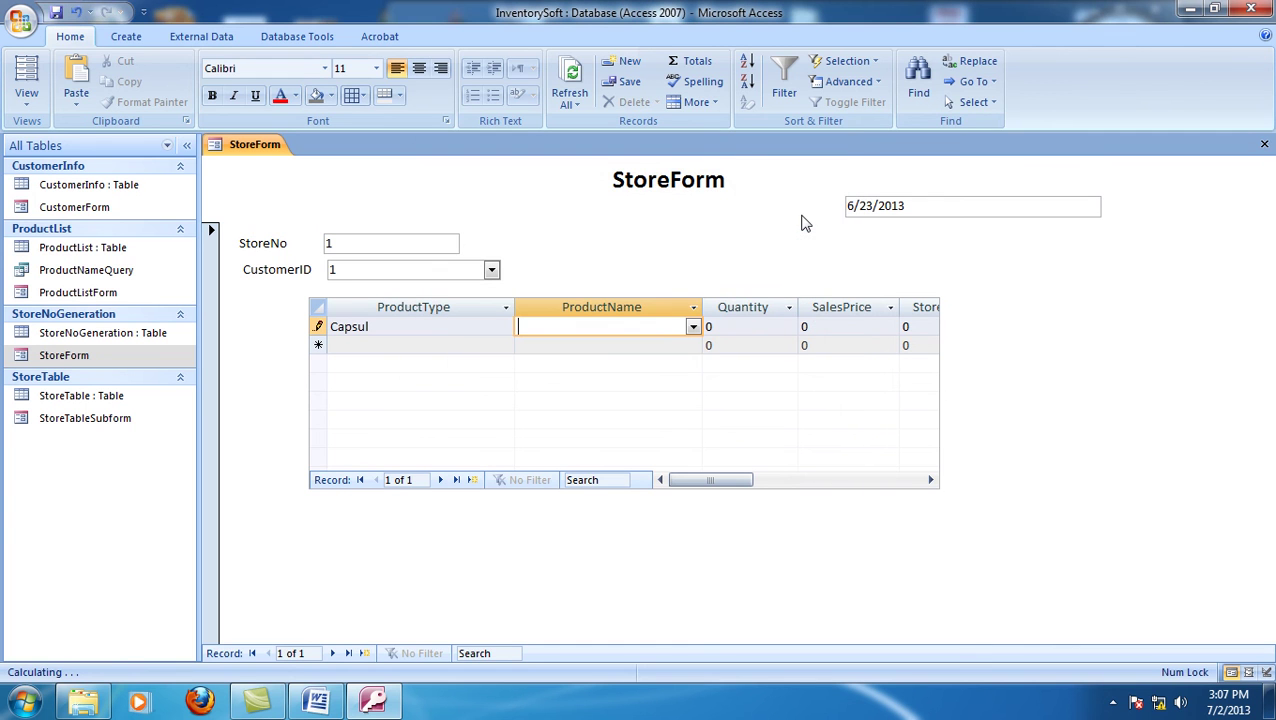
left_click(693, 328)
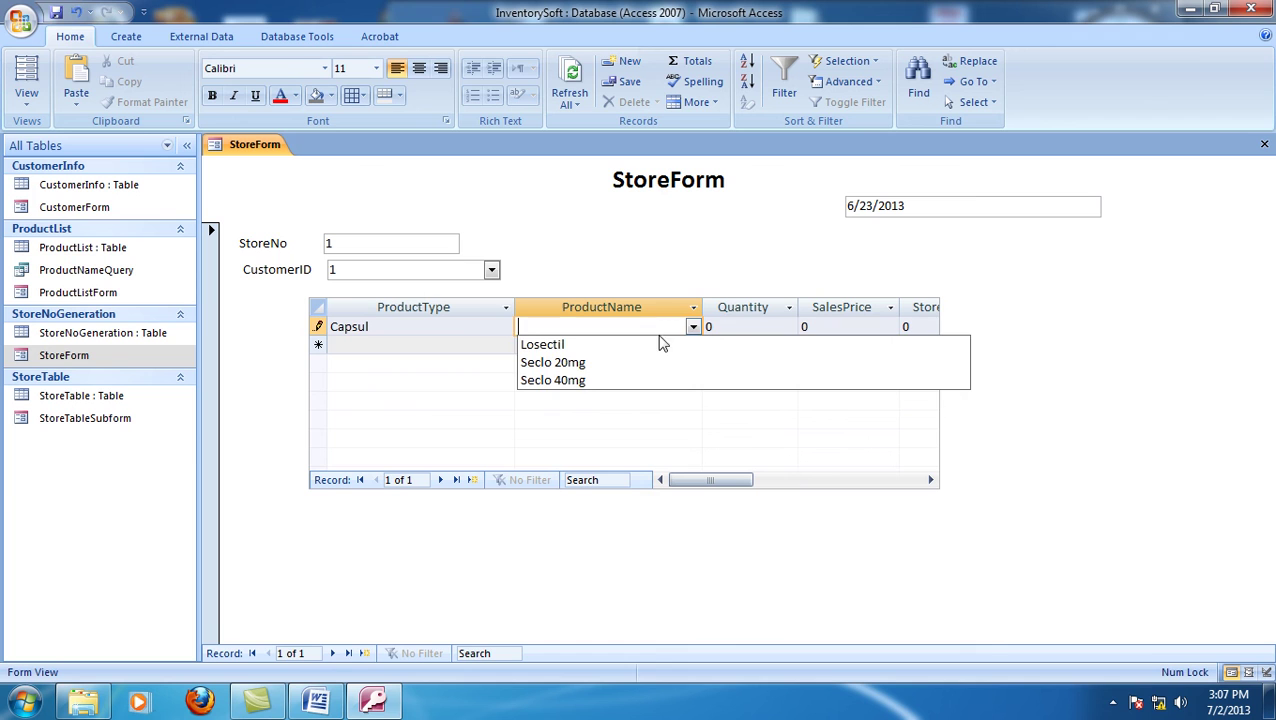
left_click(581, 346)
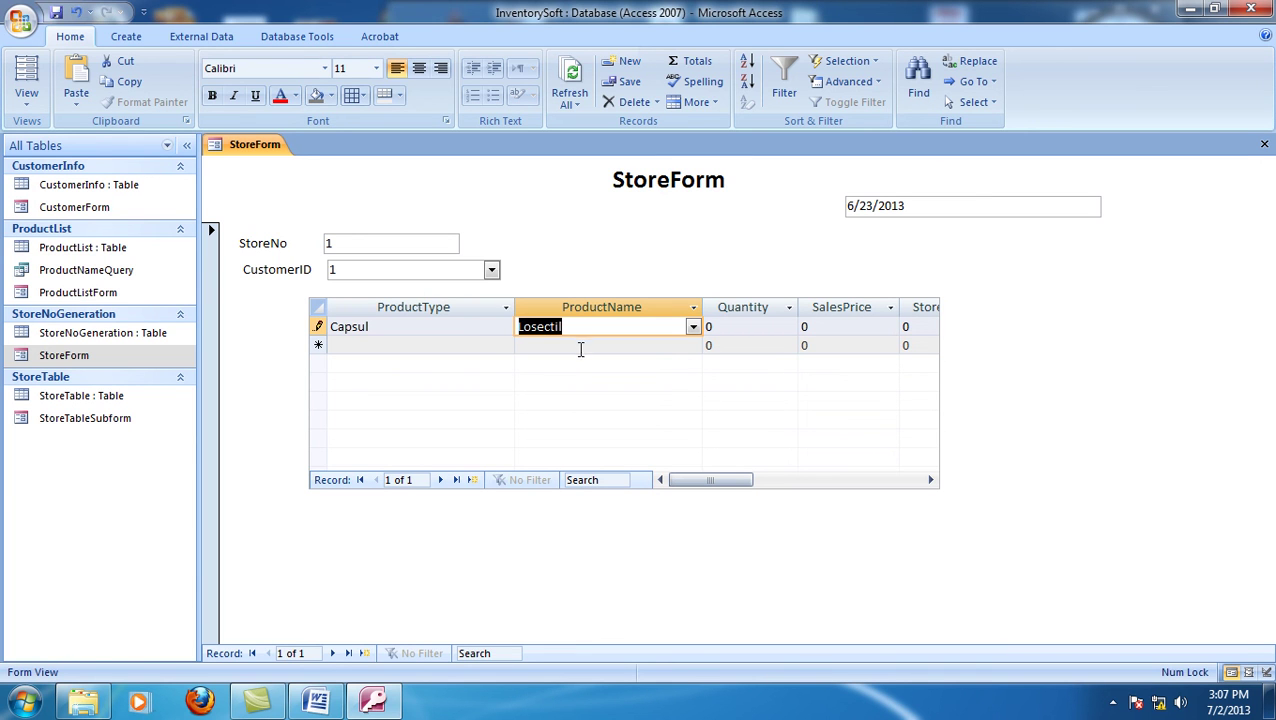
- Change the row's ProductType to Injection, stop all macros on entering ProductName, and choose Veborab as the product name
left_click(479, 326)
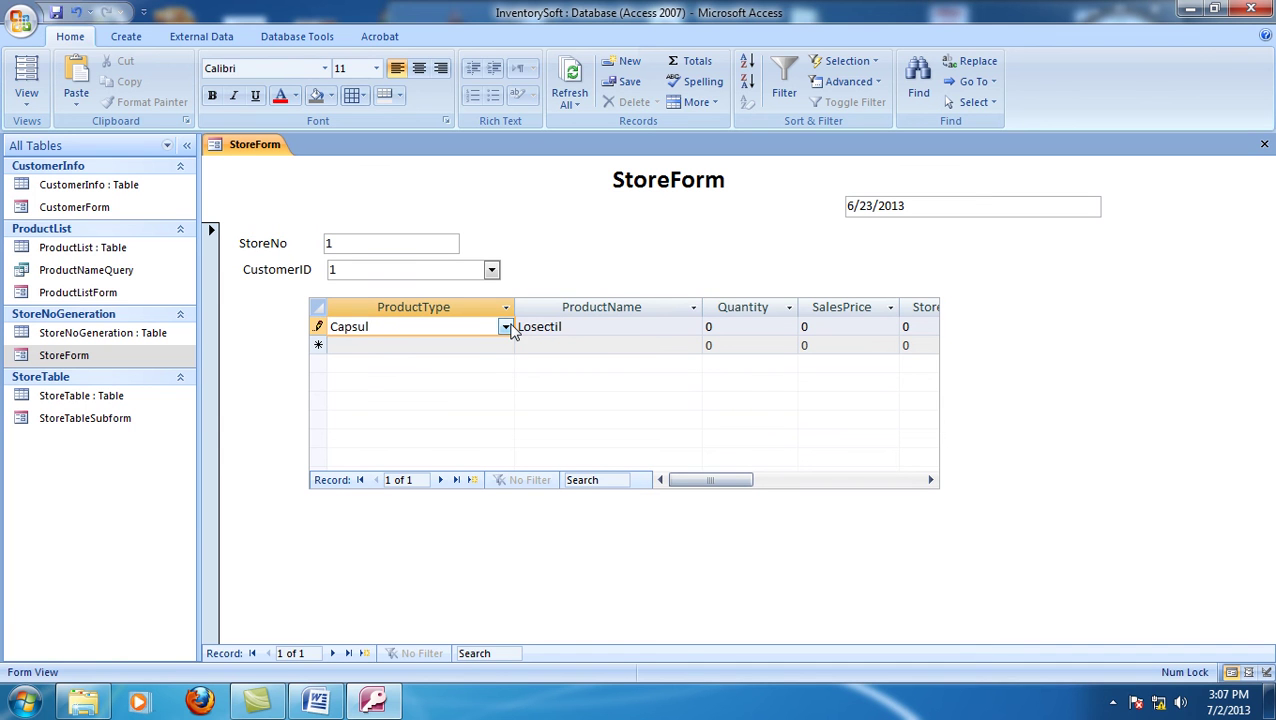
left_click(506, 327)
left_click(426, 384)
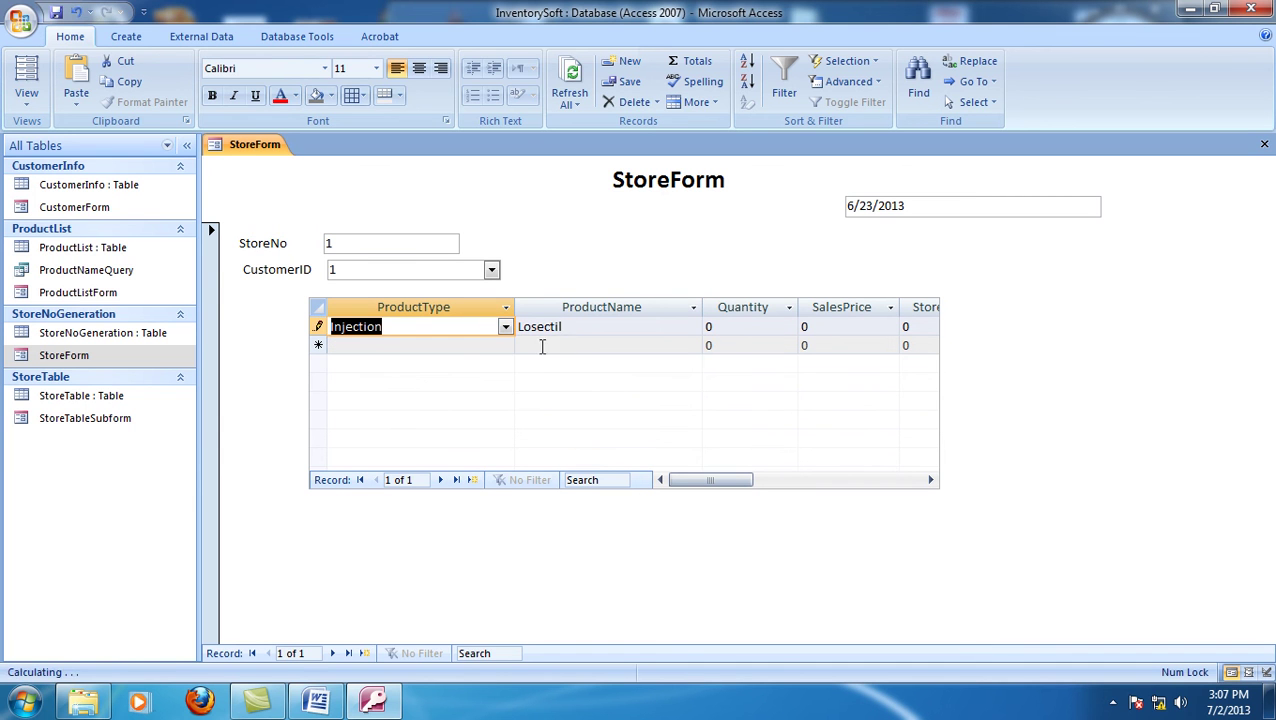
left_click(593, 327)
left_click(604, 400)
left_click(790, 216)
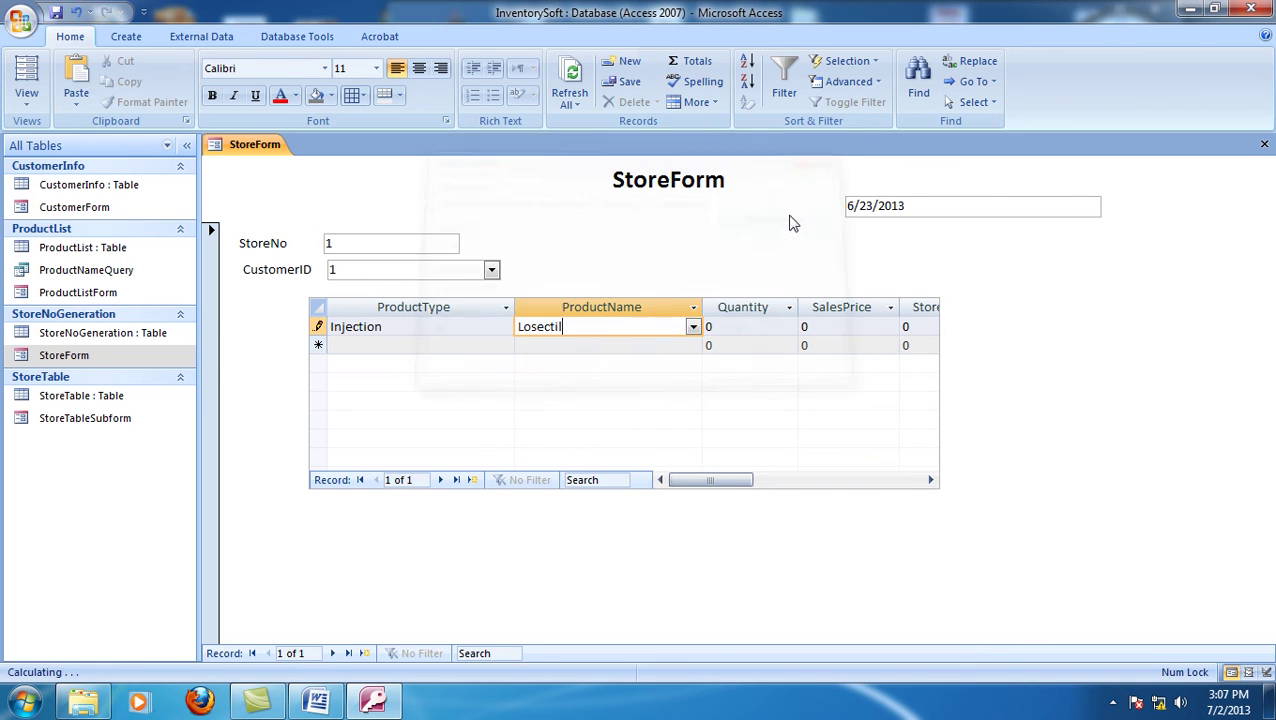
left_click(694, 327)
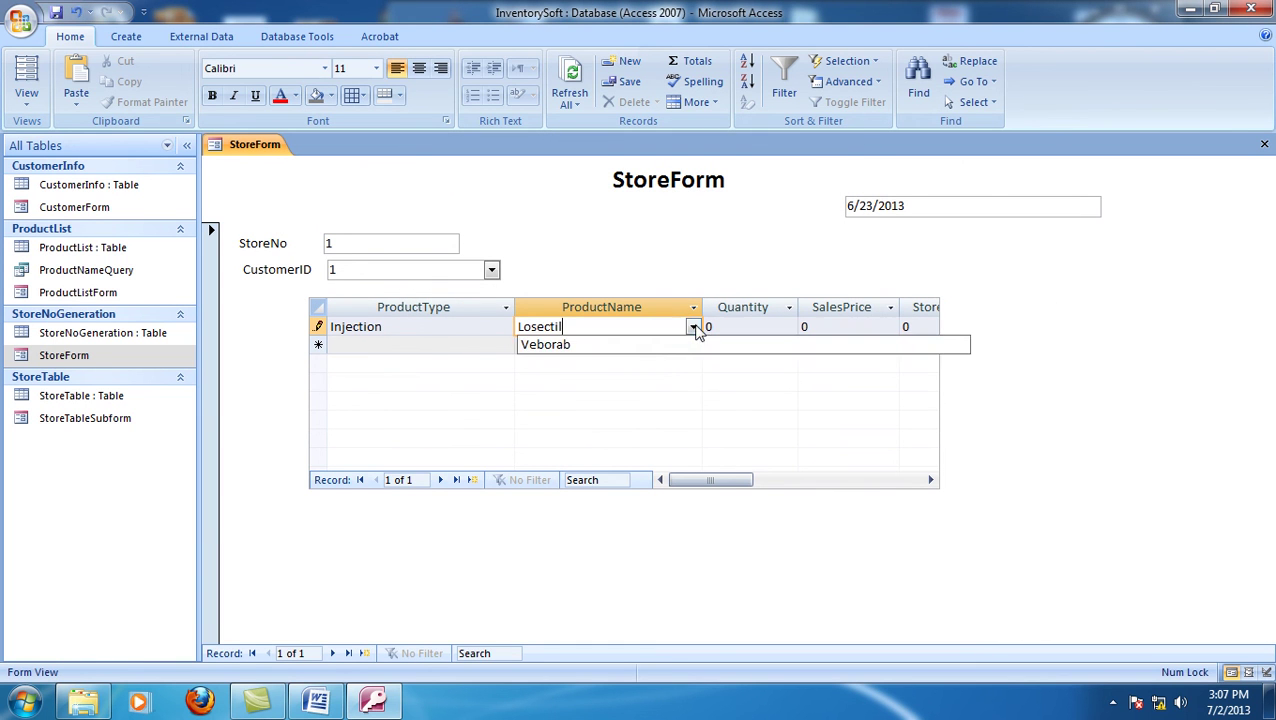
left_click(578, 346)
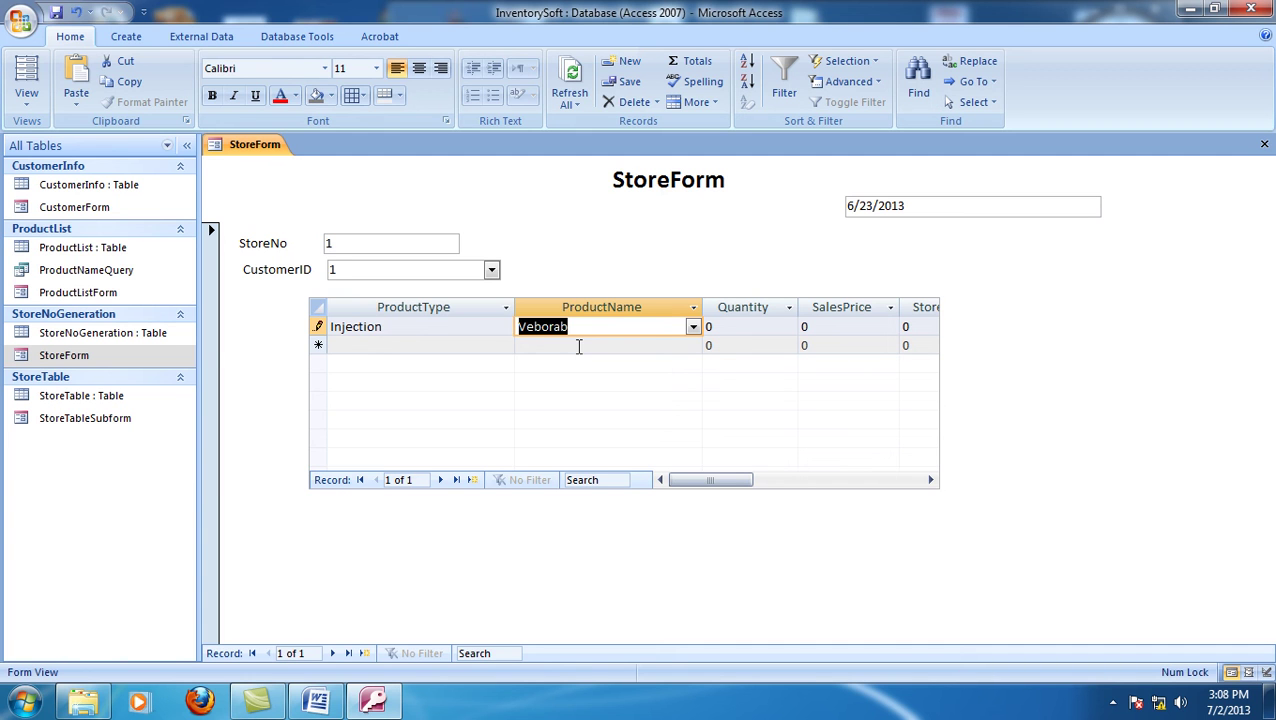
- Change the row's ProductType to Tablet, enter the ProductName field, and stop all macros
left_click(505, 329)
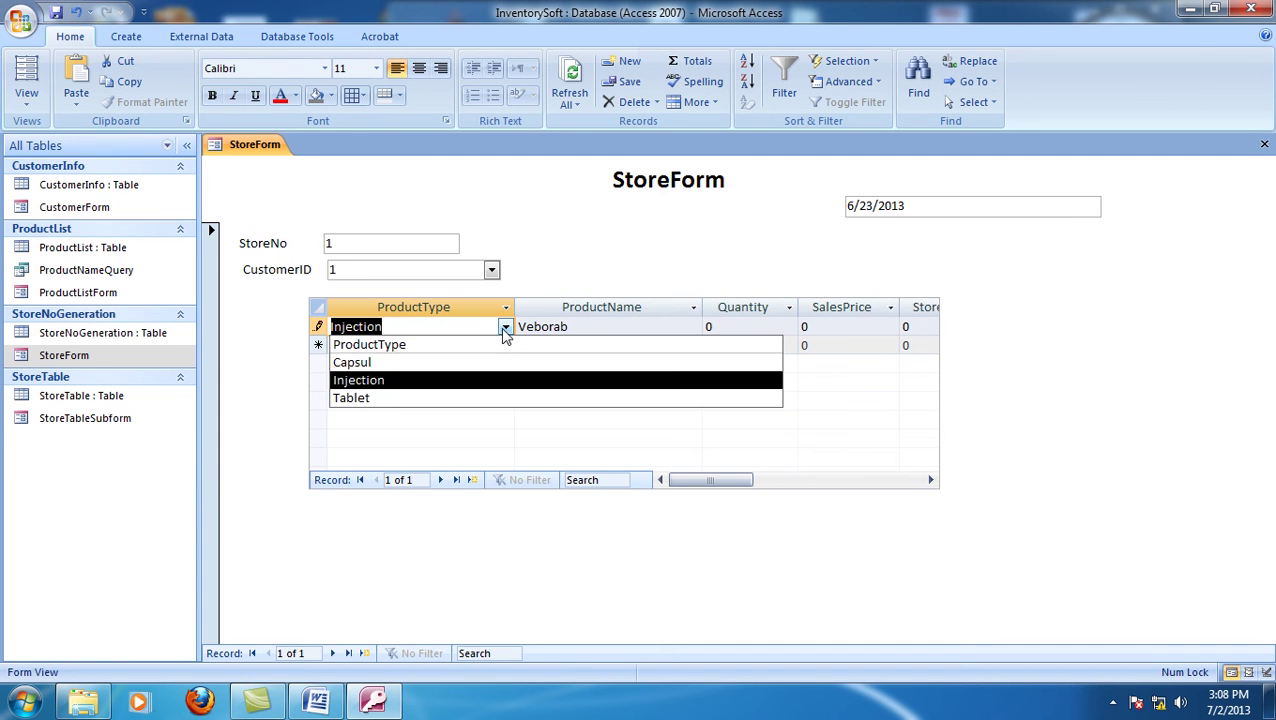
left_click(400, 398)
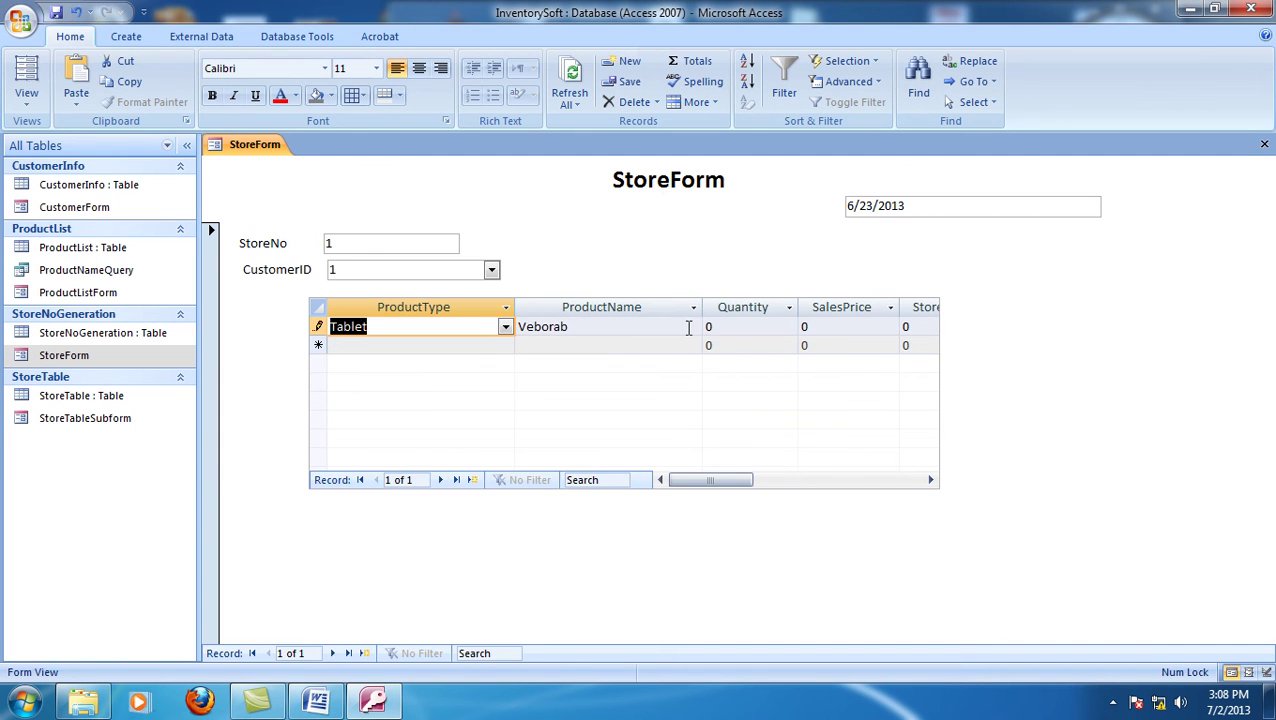
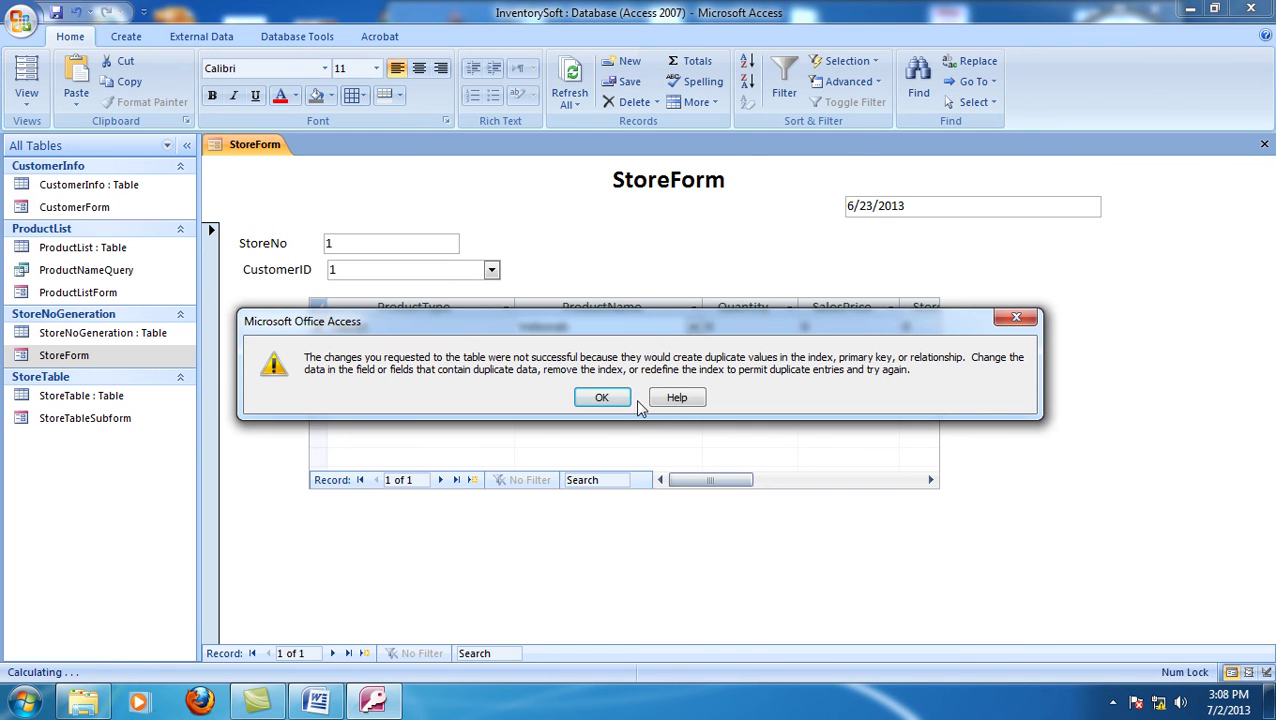
left_click(602, 397)
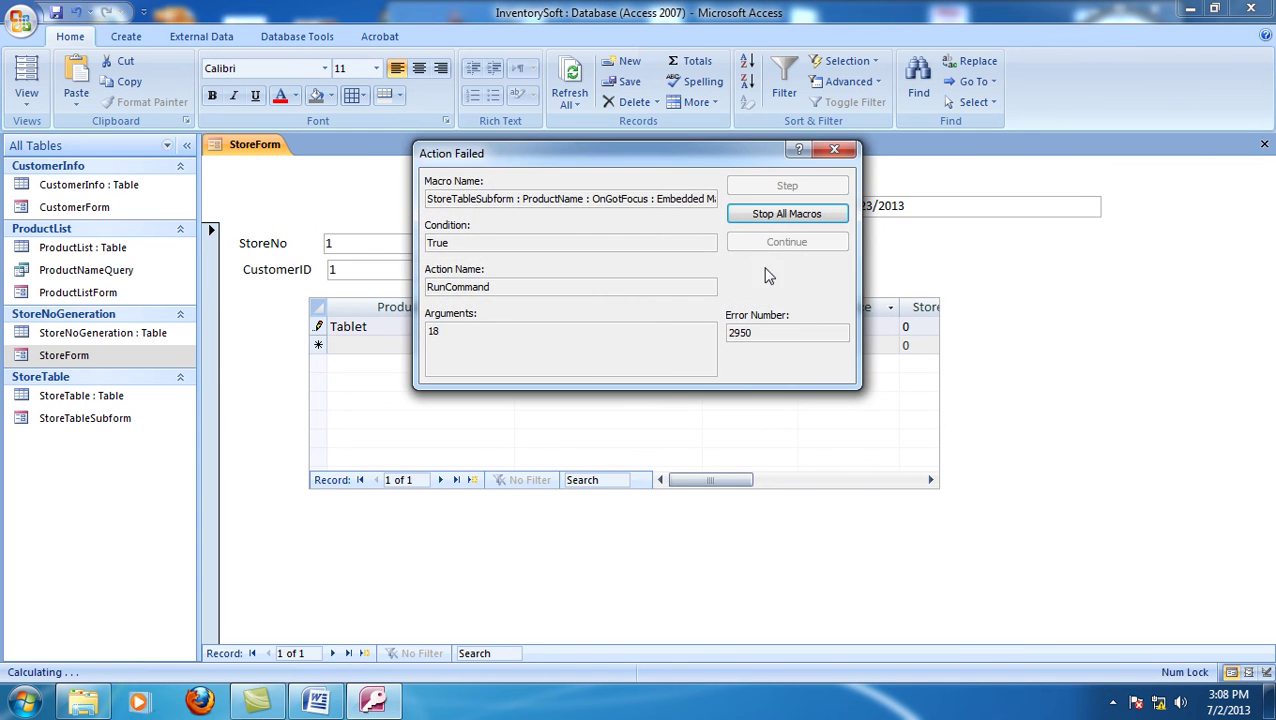
left_click(806, 213)
- Try to switch StoreForm to Design View, then close the form and discard the unsaved record
right_click(718, 228)
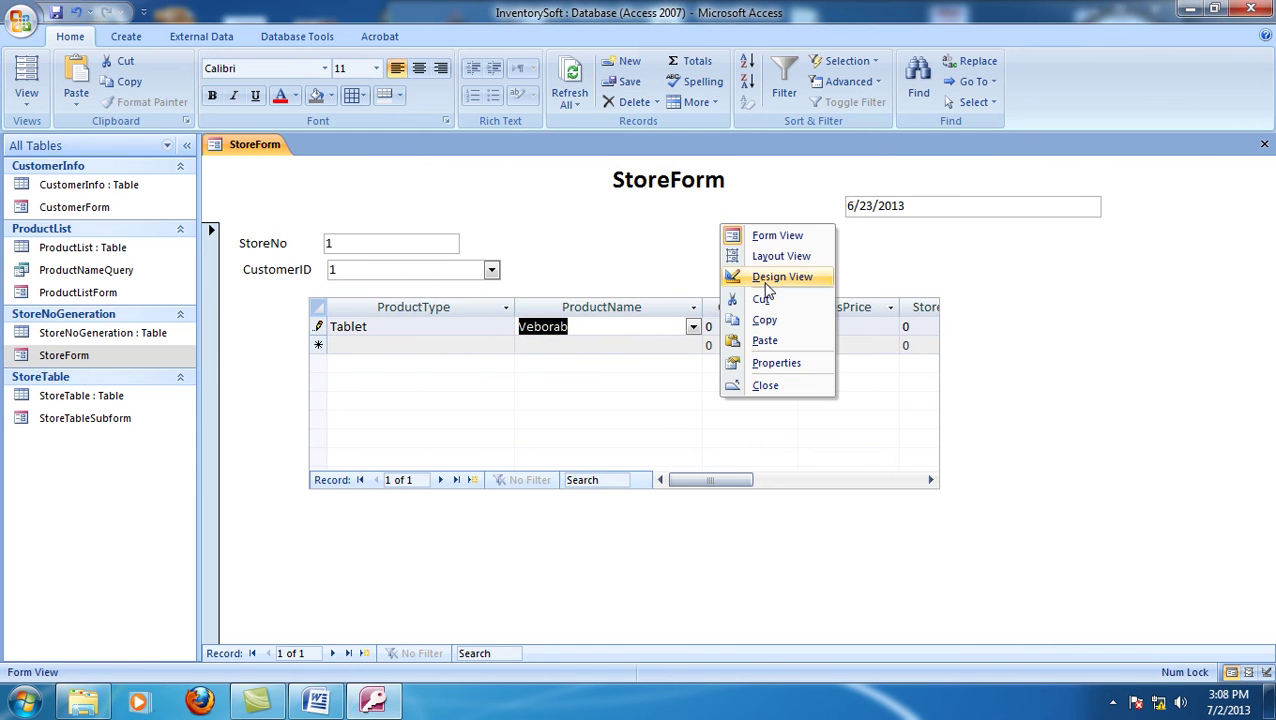
left_click(760, 277)
left_click(602, 397)
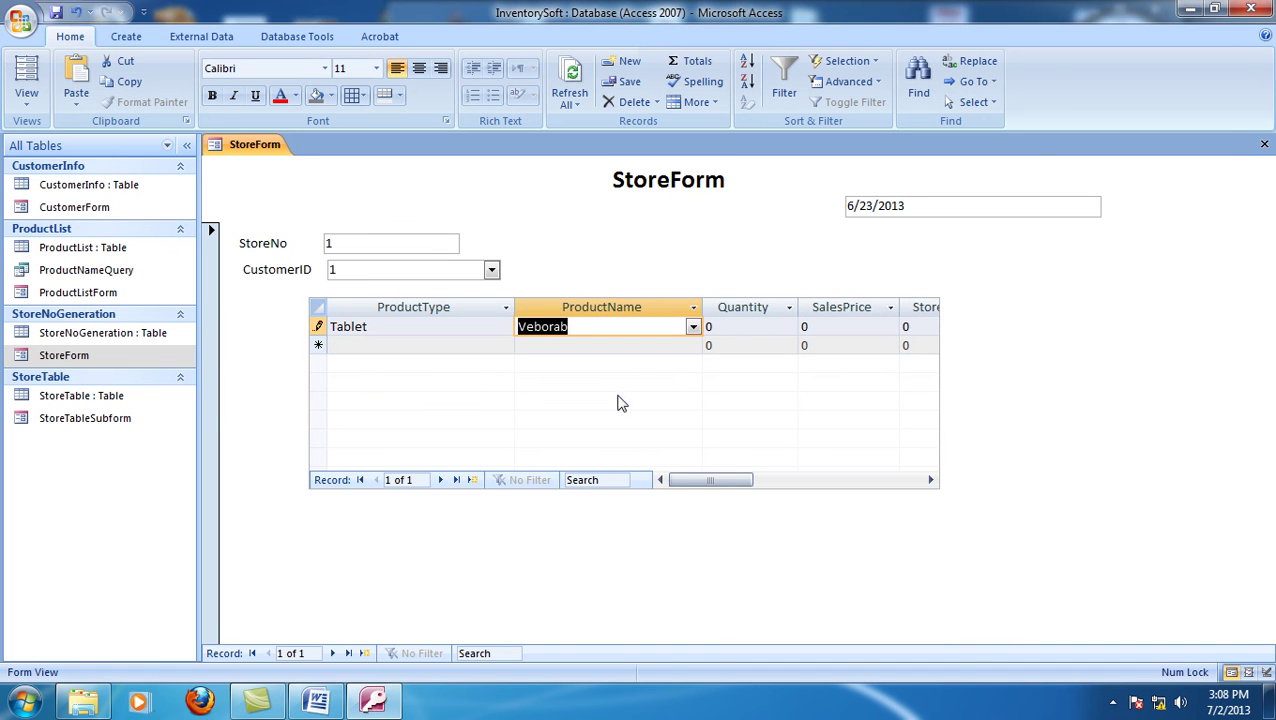
left_click(1264, 144)
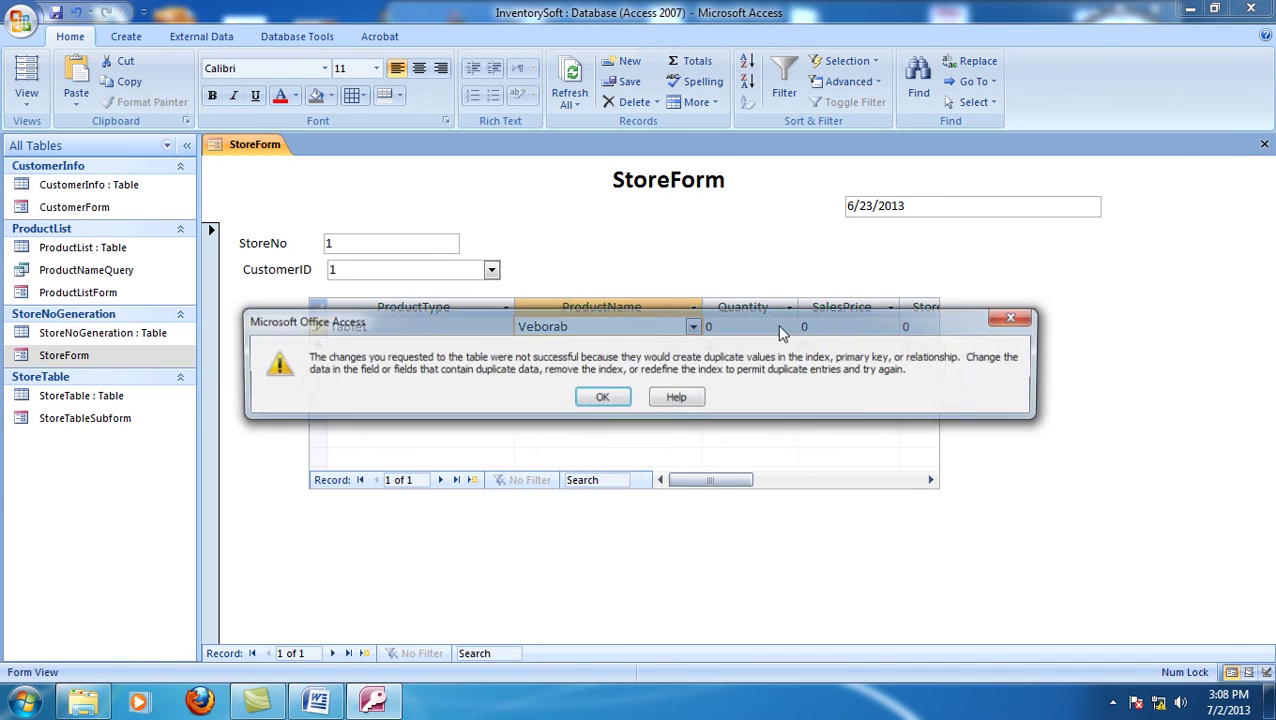
left_click(600, 398)
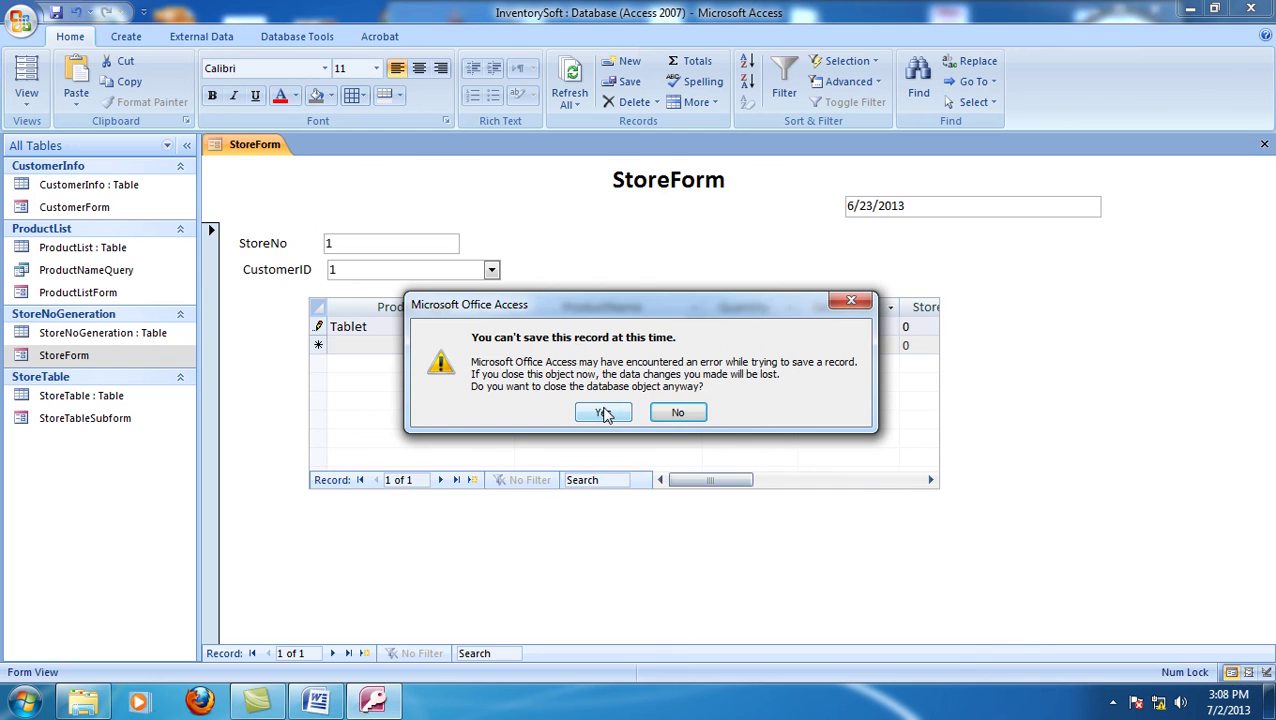
left_click(603, 413)
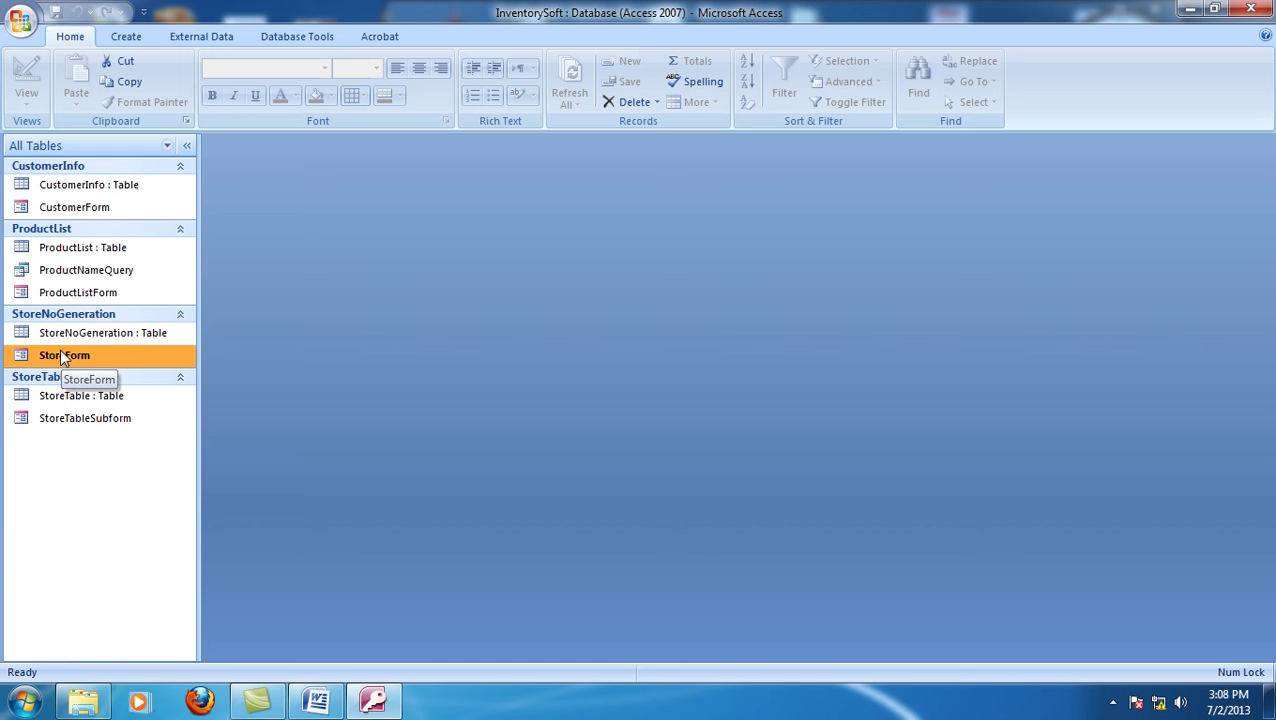
- View the StoreTable table's fields in Design View and close the table
left_click(85, 396)
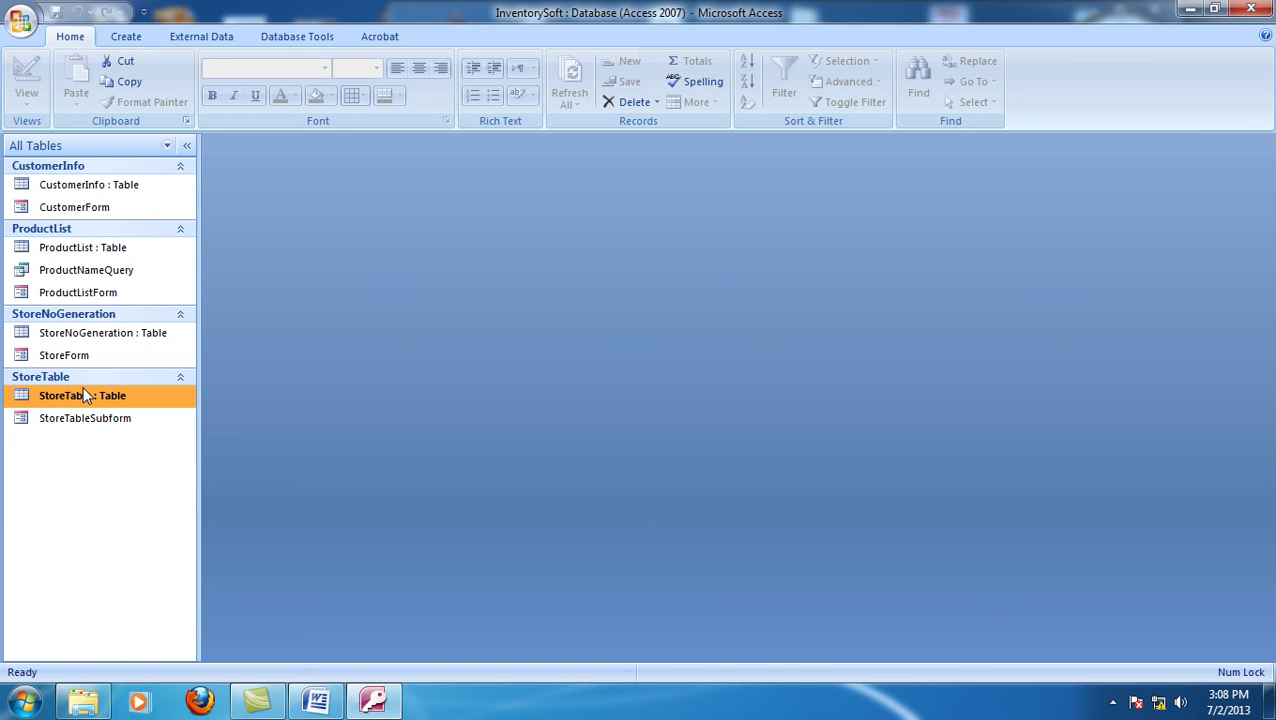
right_click(85, 396)
left_click(100, 421)
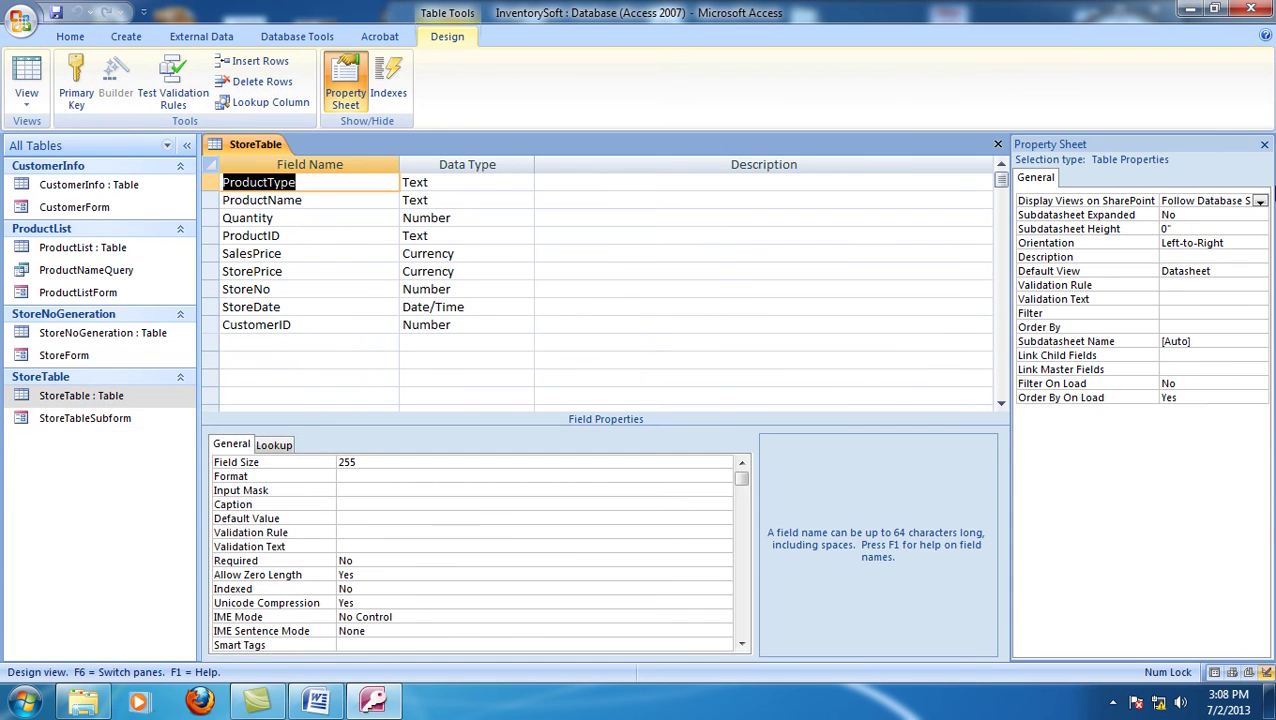
left_click(997, 144)
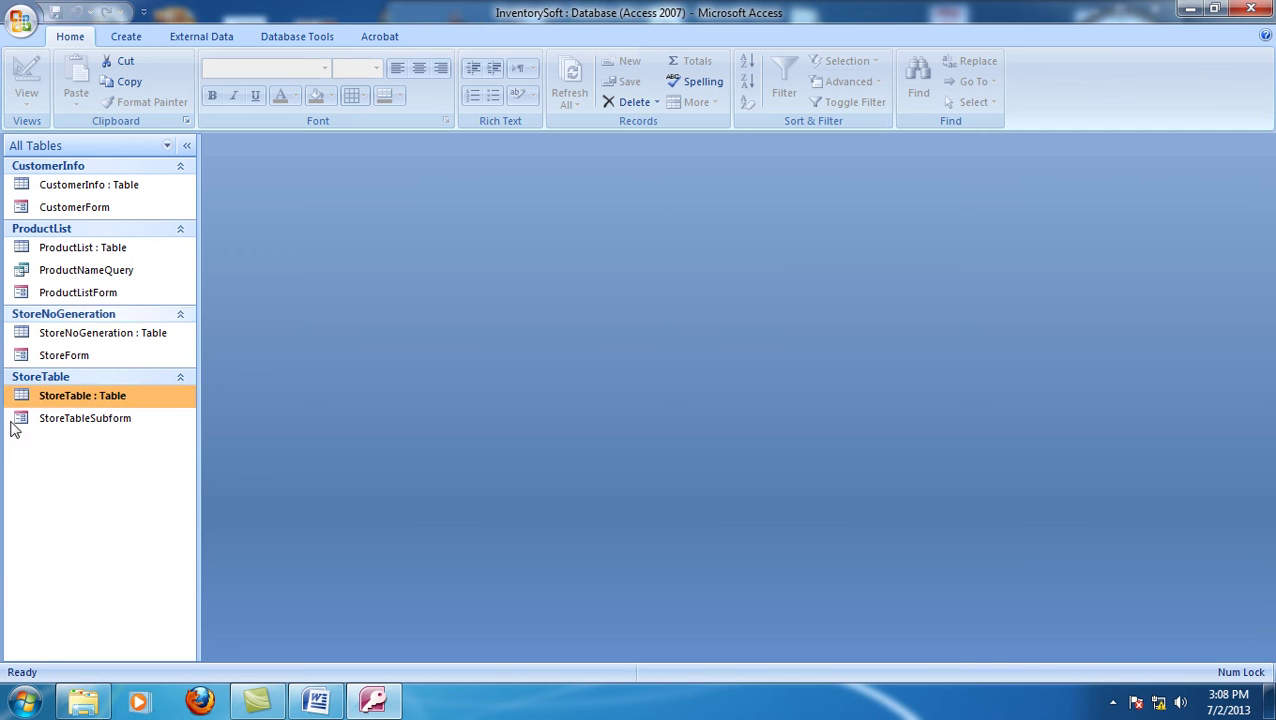
- Open StoreForm in Design View and open the On Got Focus macro of the subform's ProductName combo box
left_click(88, 356)
right_click(88, 356)
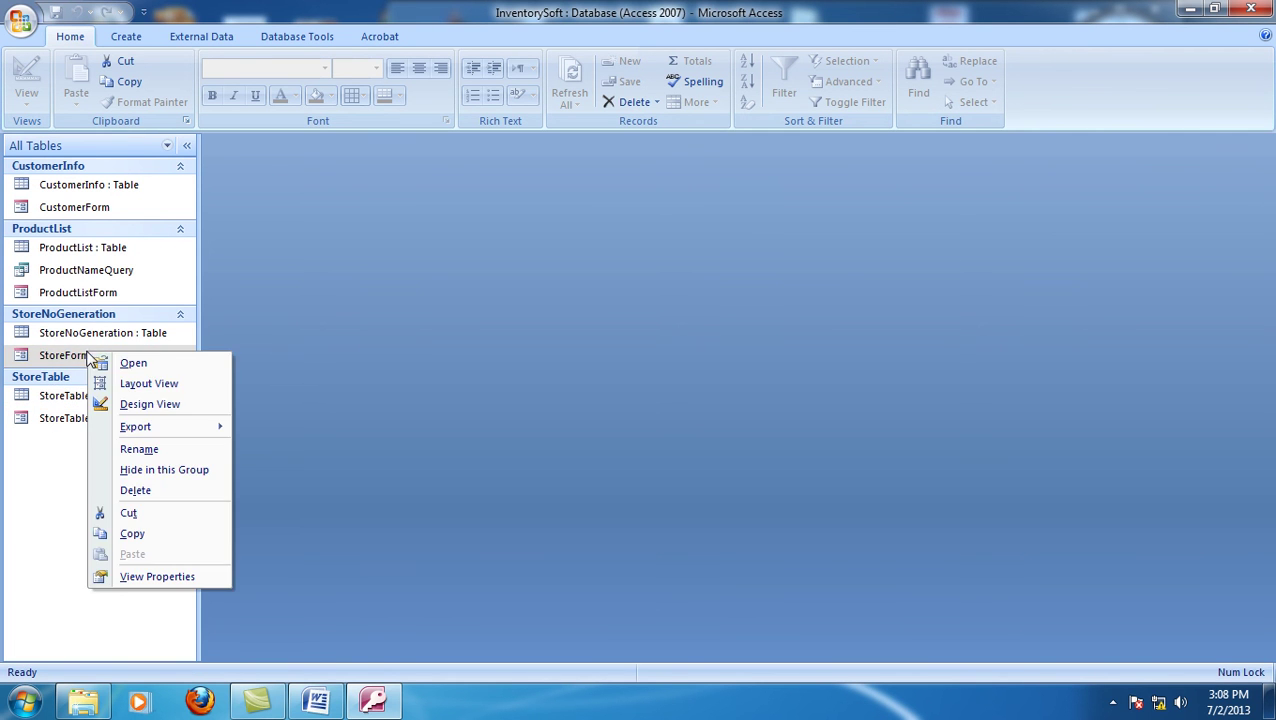
left_click(125, 404)
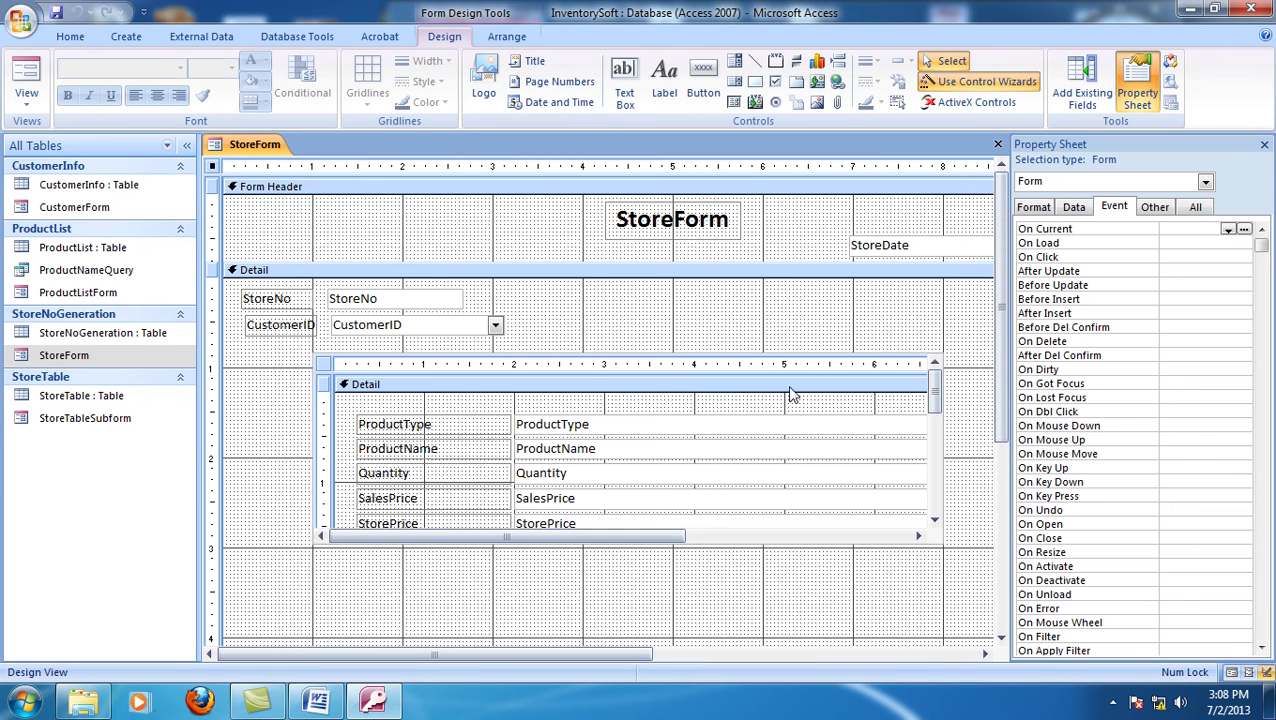
left_click(612, 450)
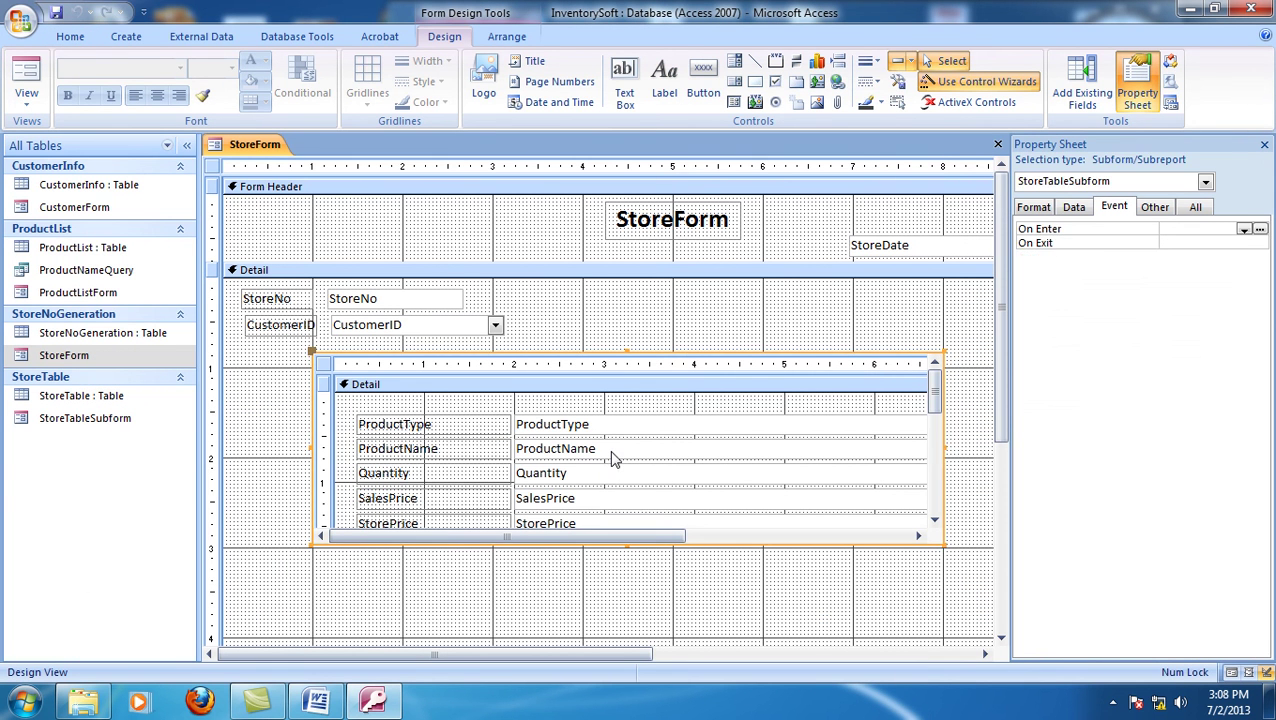
left_click(612, 450)
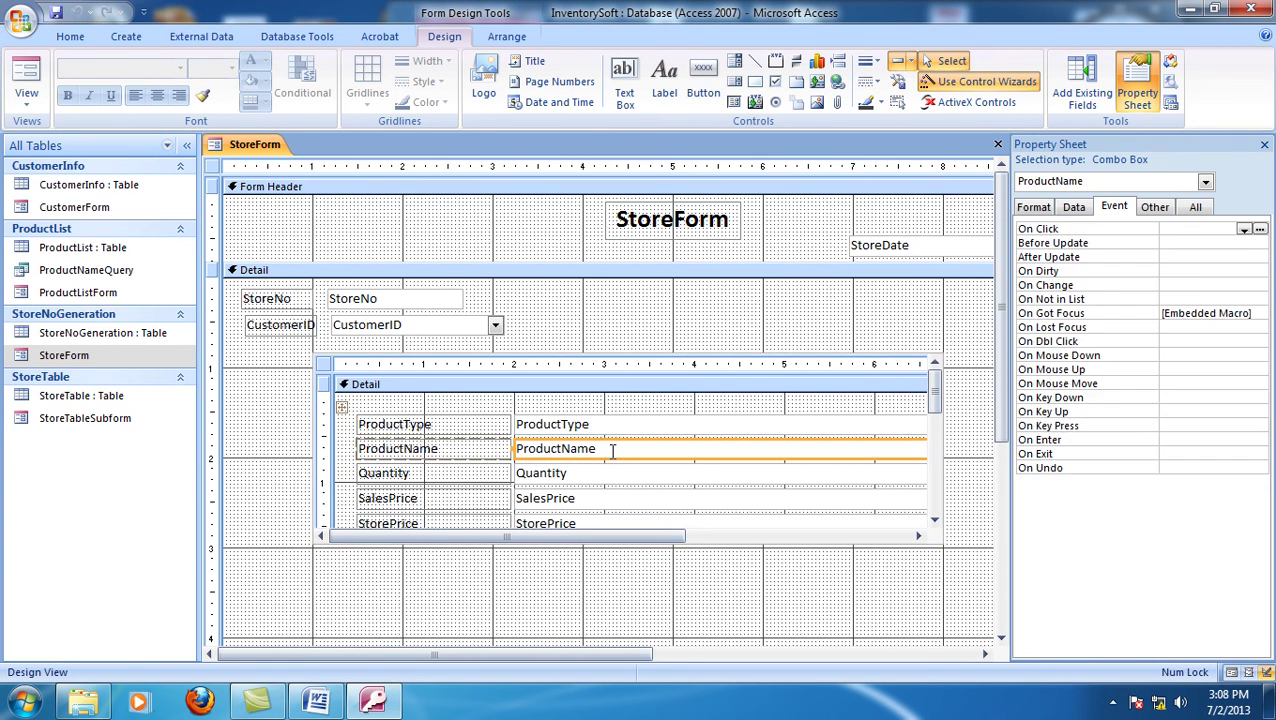
left_click(1247, 313)
left_click(1259, 313)
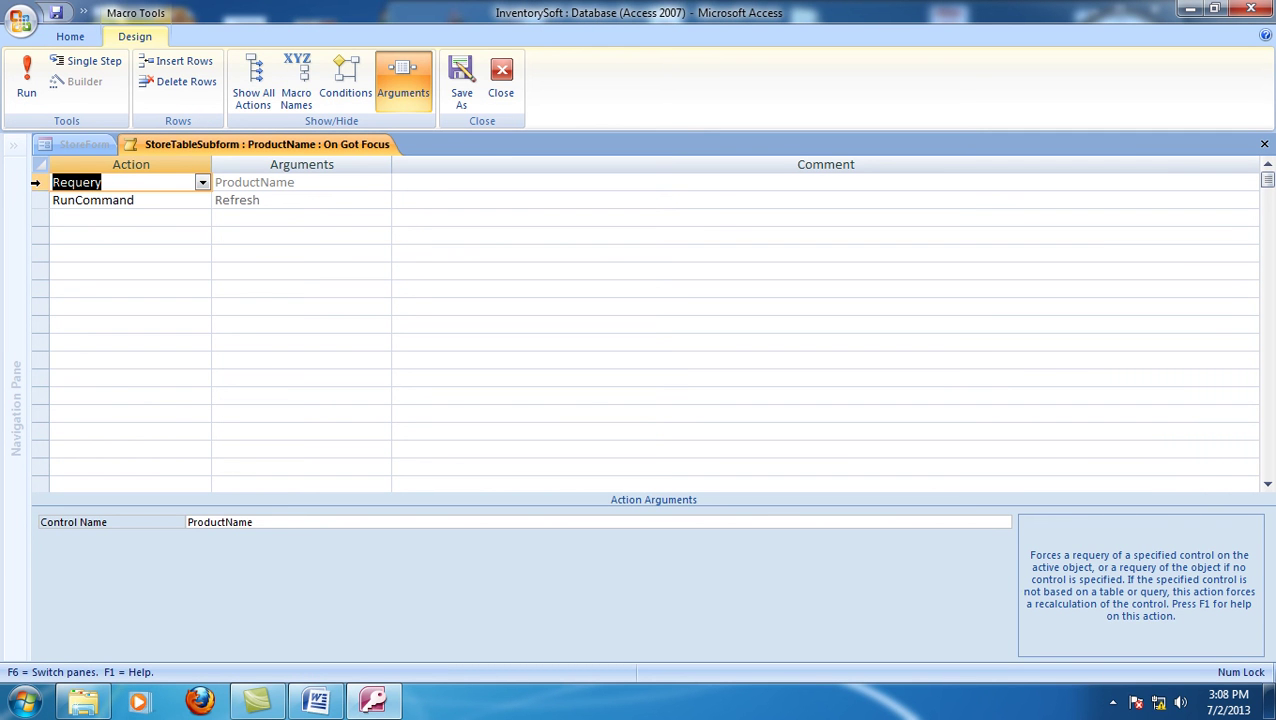
- Insert an OnError action above Requery with Go to set to Next, and close the macro
left_click(40, 182)
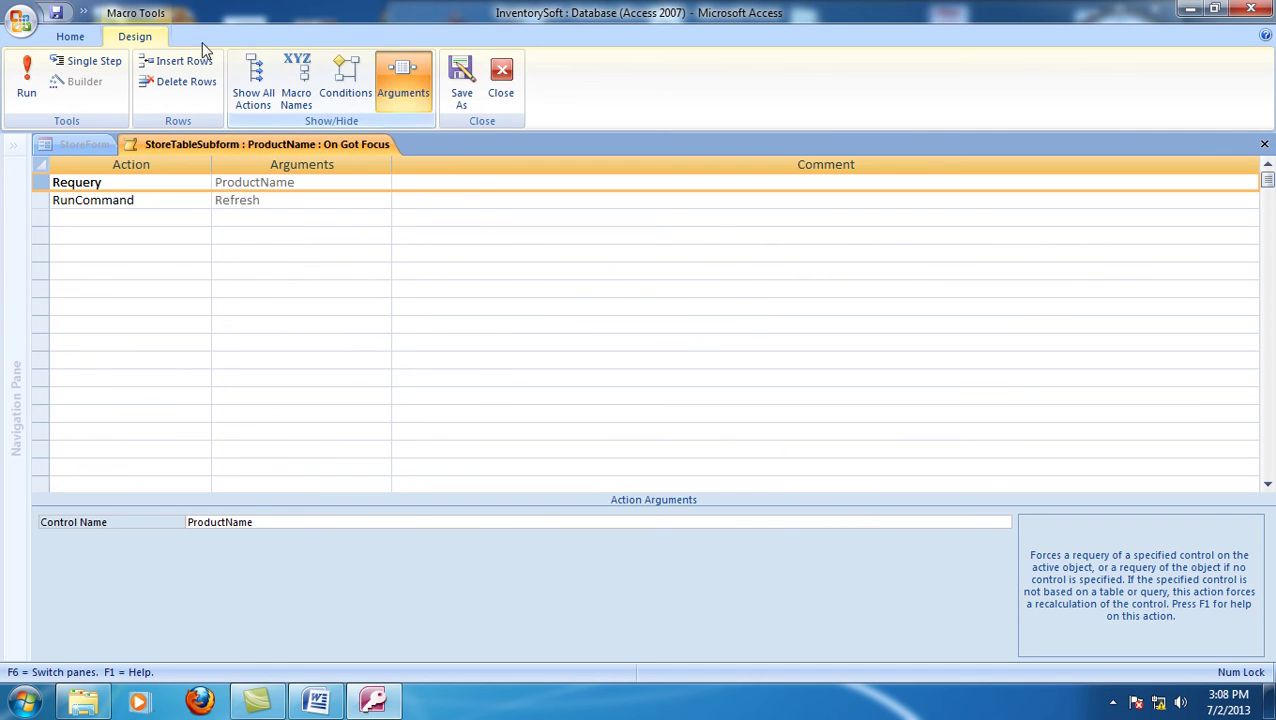
left_click(177, 61)
left_click(136, 183)
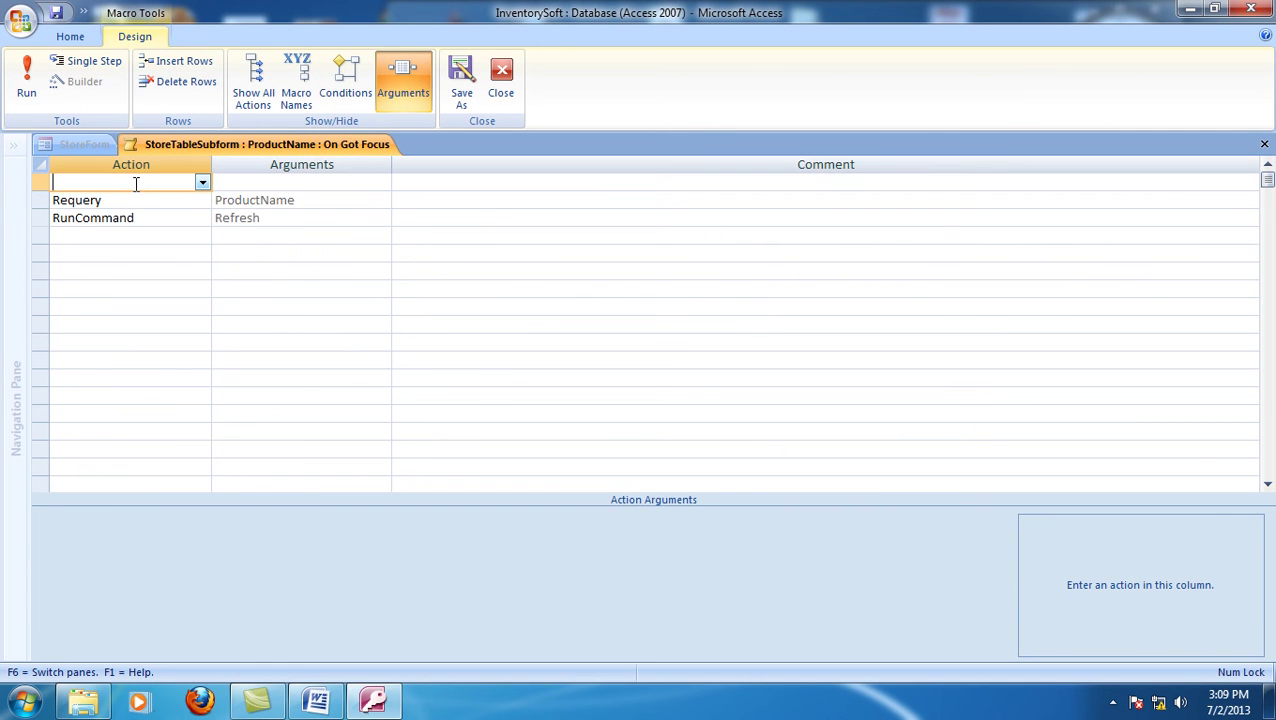
type("on")
left_click(262, 182)
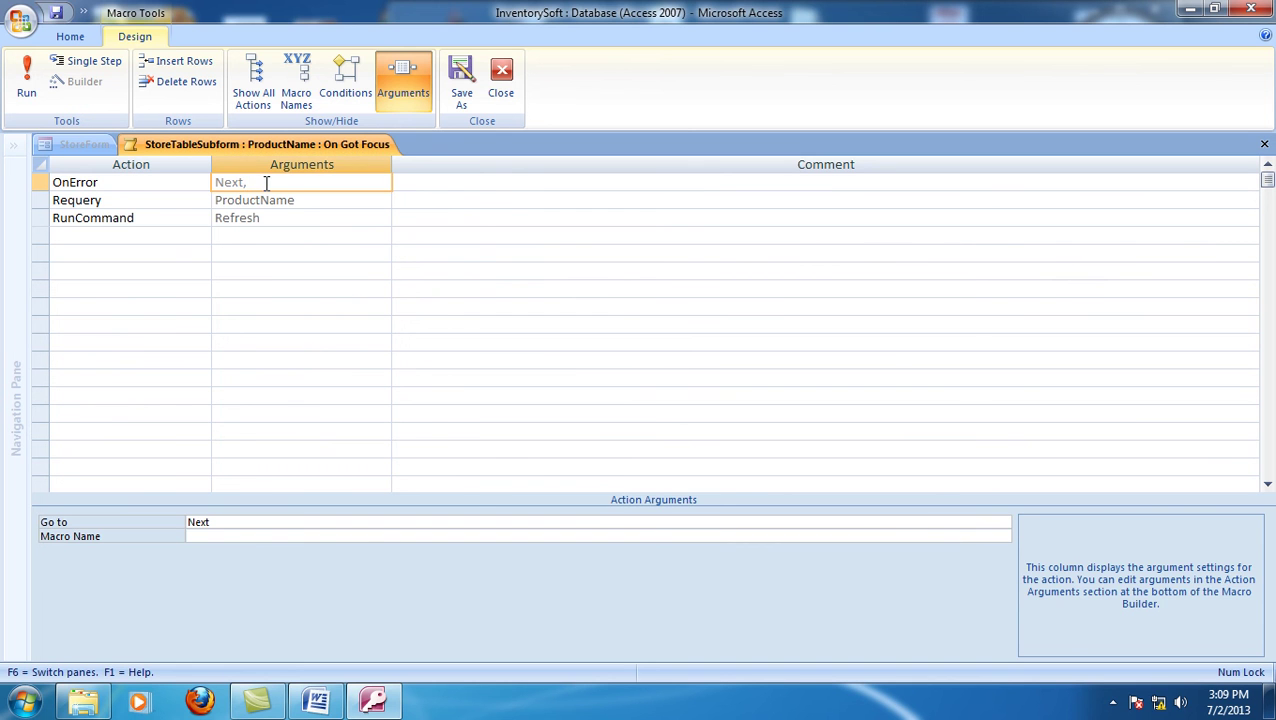
left_click(255, 523)
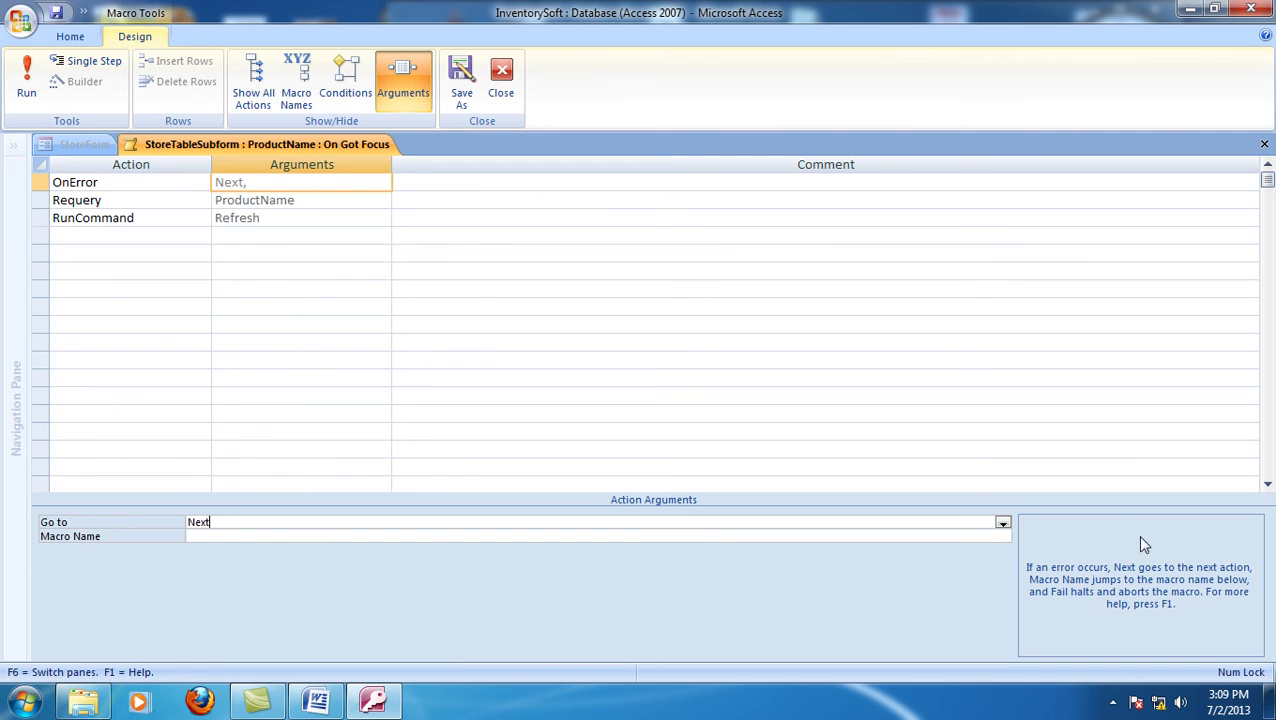
left_click(1002, 523)
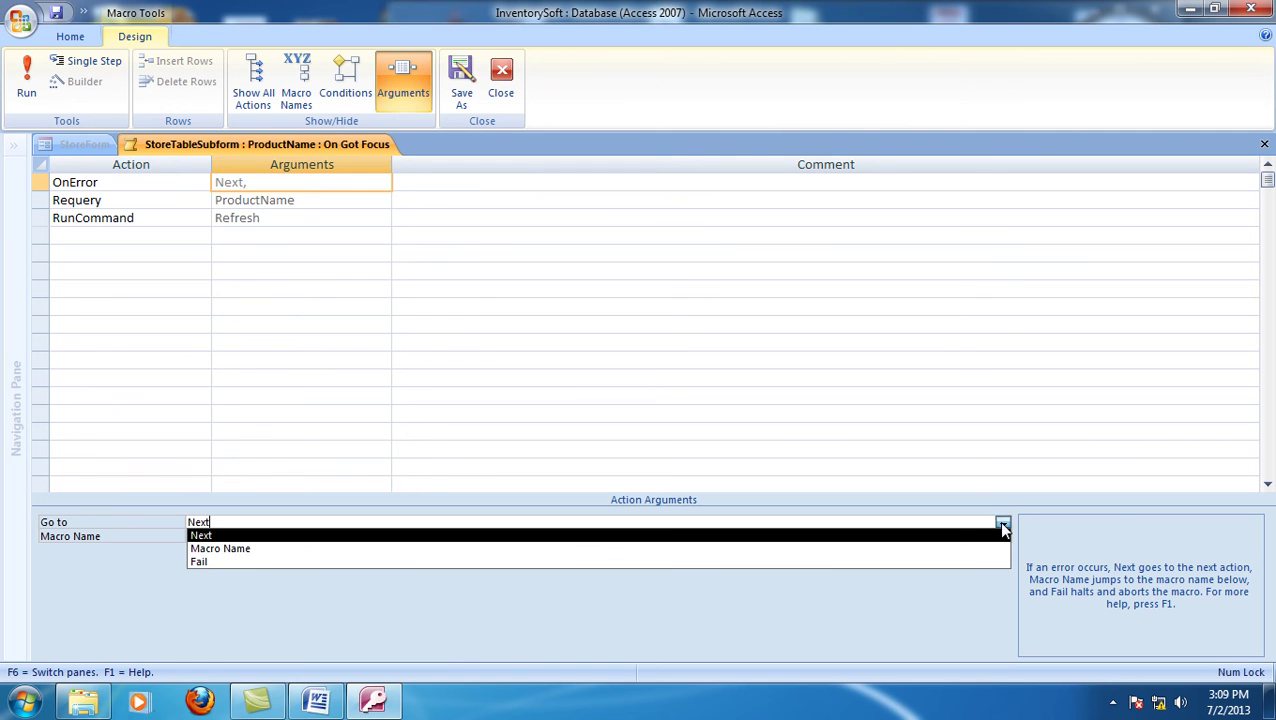
left_click(366, 536)
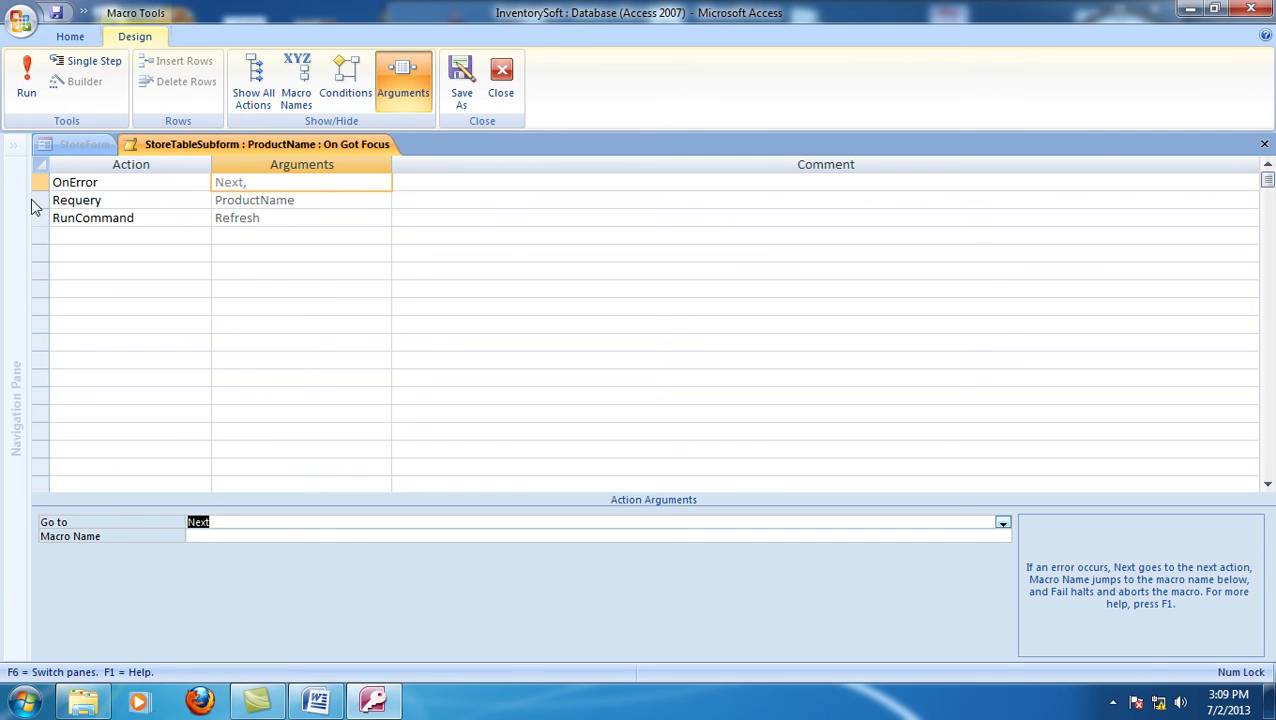
left_click_drag(35, 203, 46, 220)
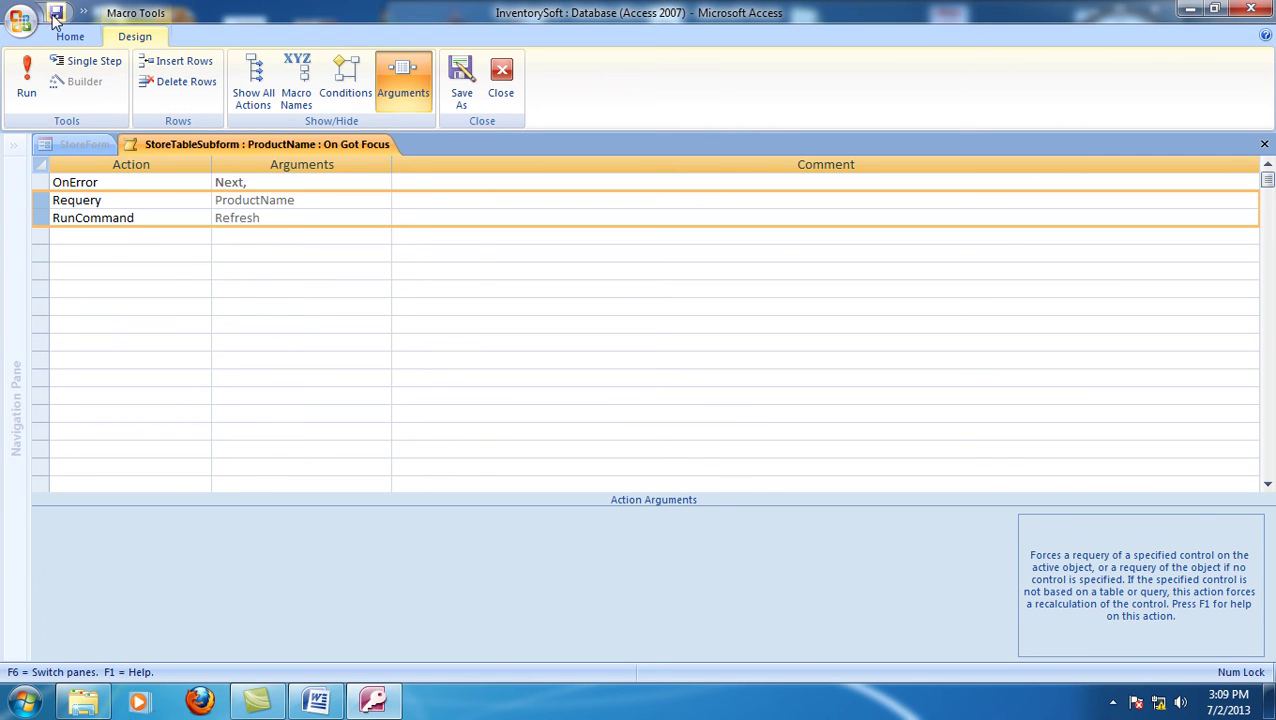
left_click(500, 82)
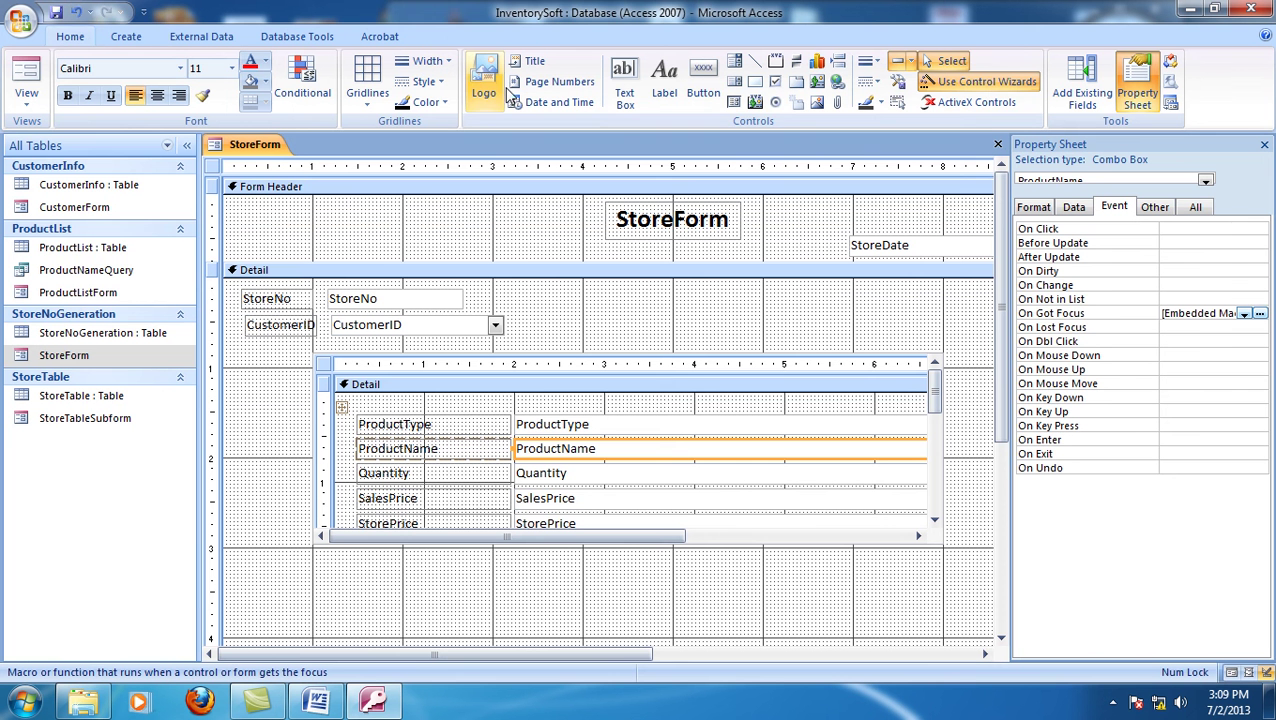
- Switch StoreForm to Form View and enter Capsul as the product type and Losectil as the product name
left_click(27, 95)
left_click(72, 134)
left_click(506, 325)
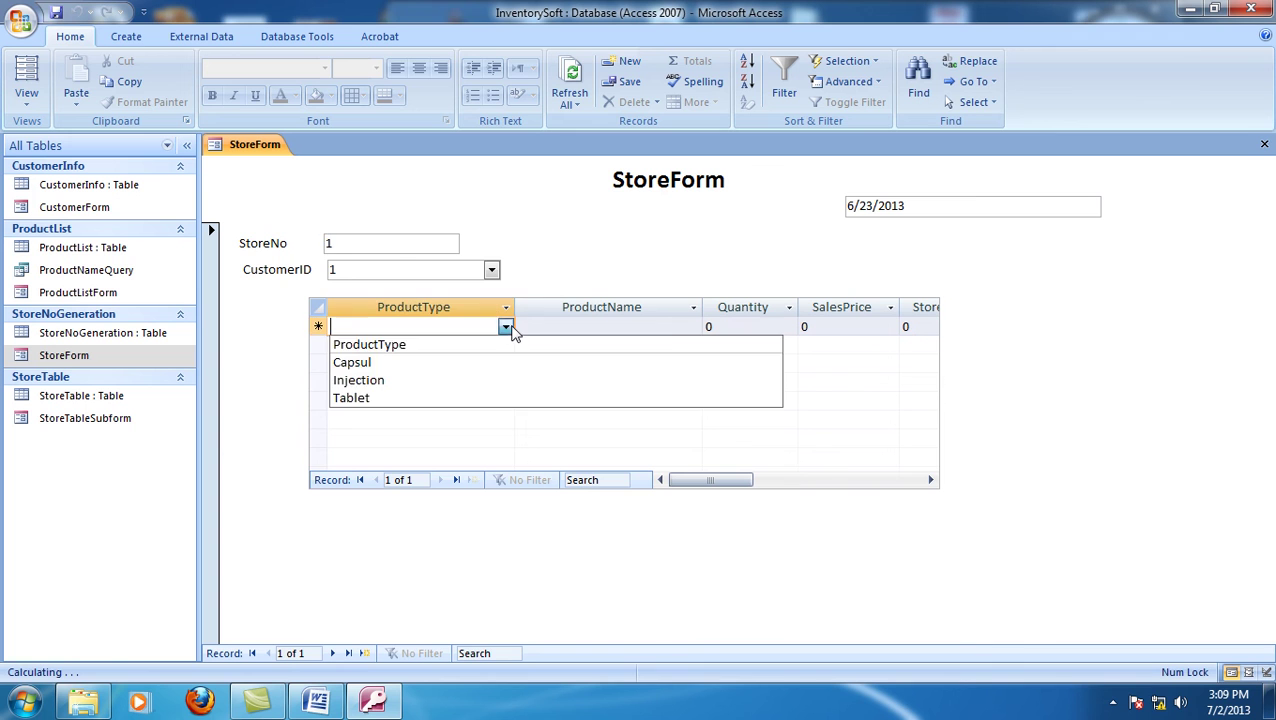
left_click(433, 366)
left_click(605, 328)
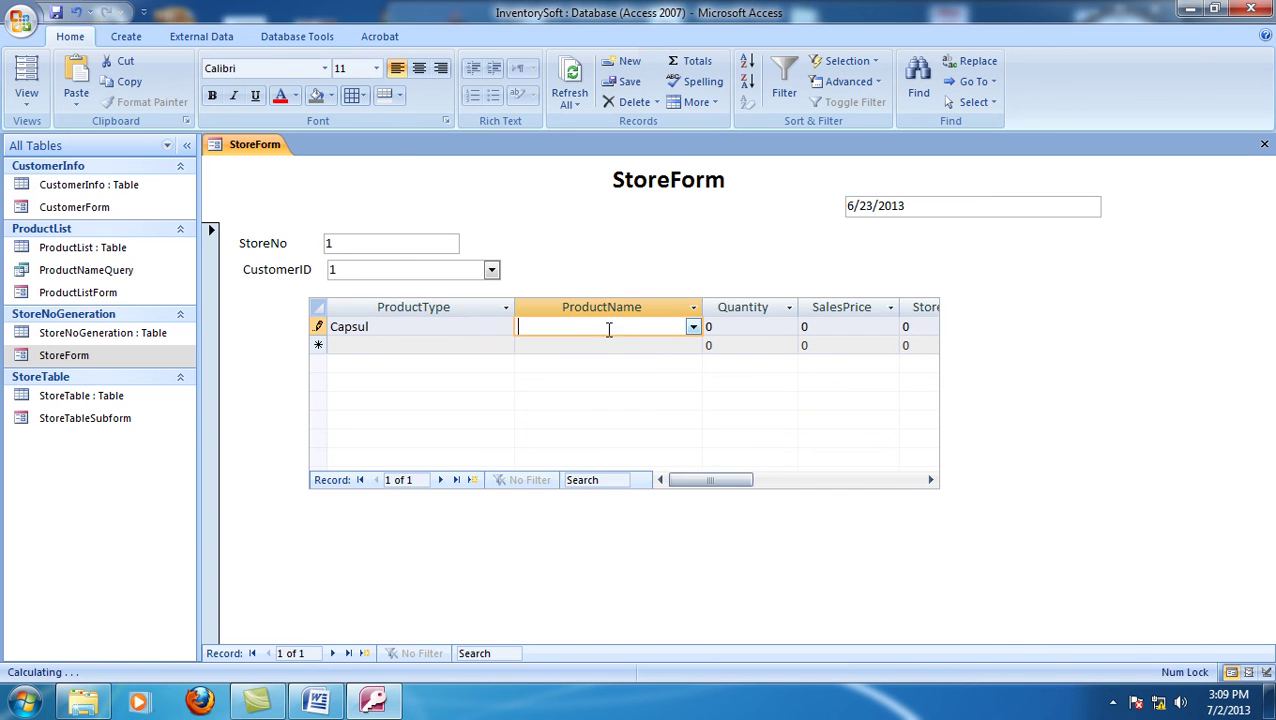
left_click(692, 327)
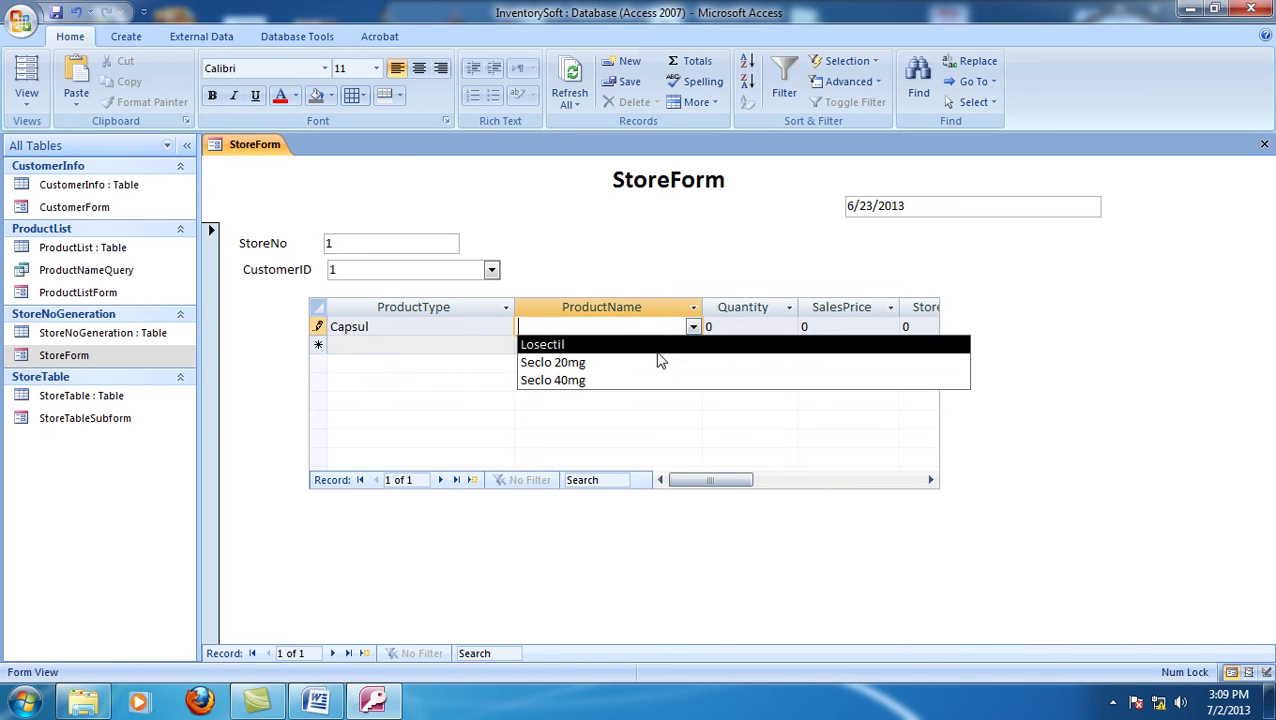
left_click(662, 348)
- Change the row's ProductType to Injection, dismiss the error message, and list the product names offered
left_click(490, 327)
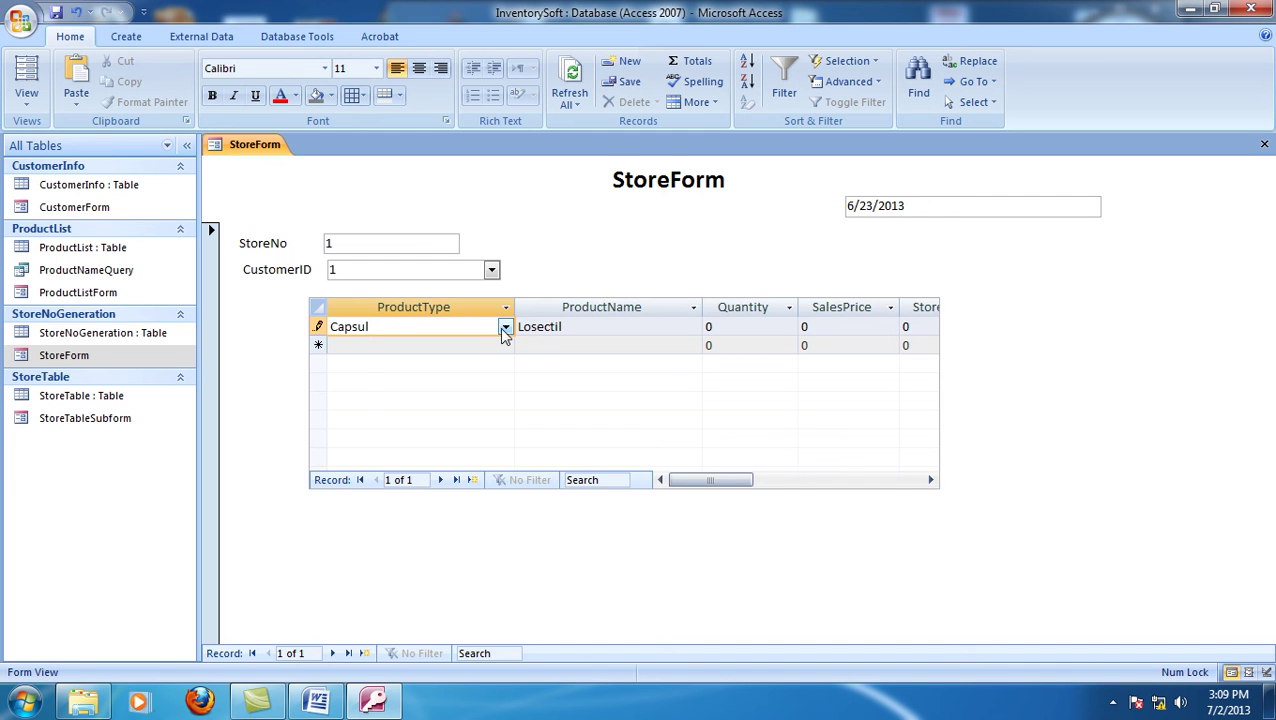
left_click(505, 327)
left_click(457, 386)
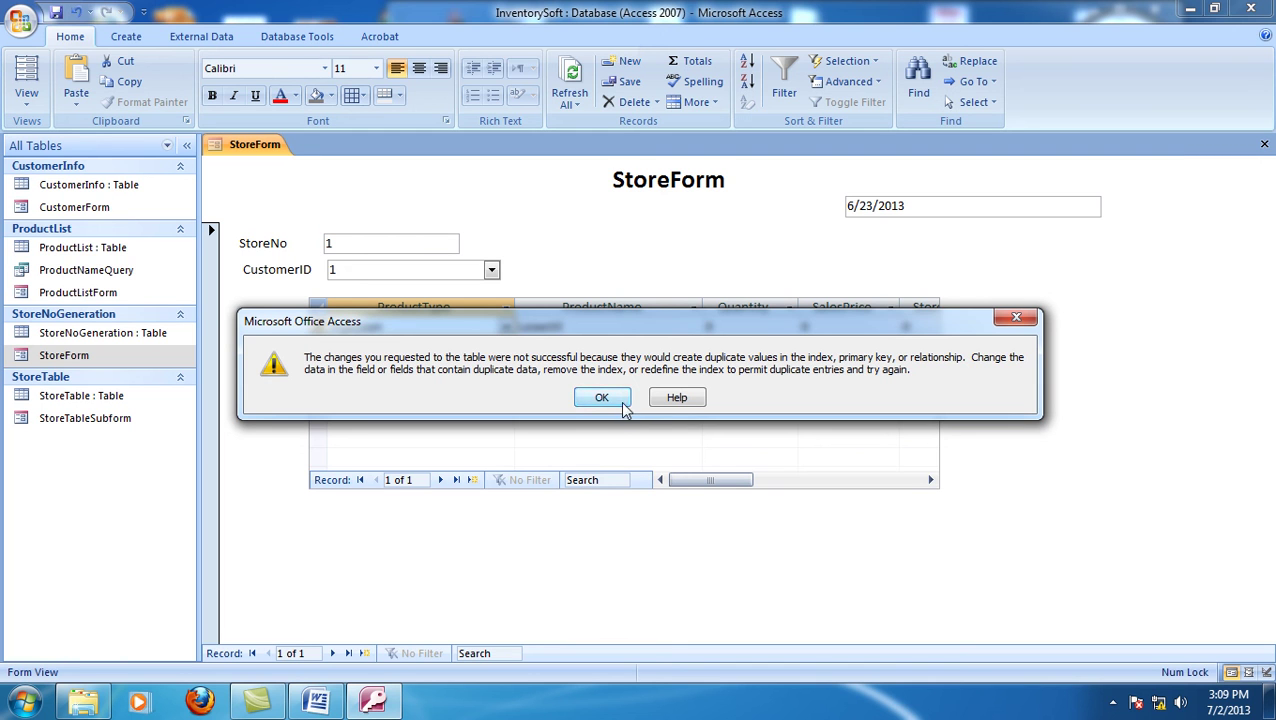
left_click(602, 397)
left_click(684, 327)
left_click(694, 328)
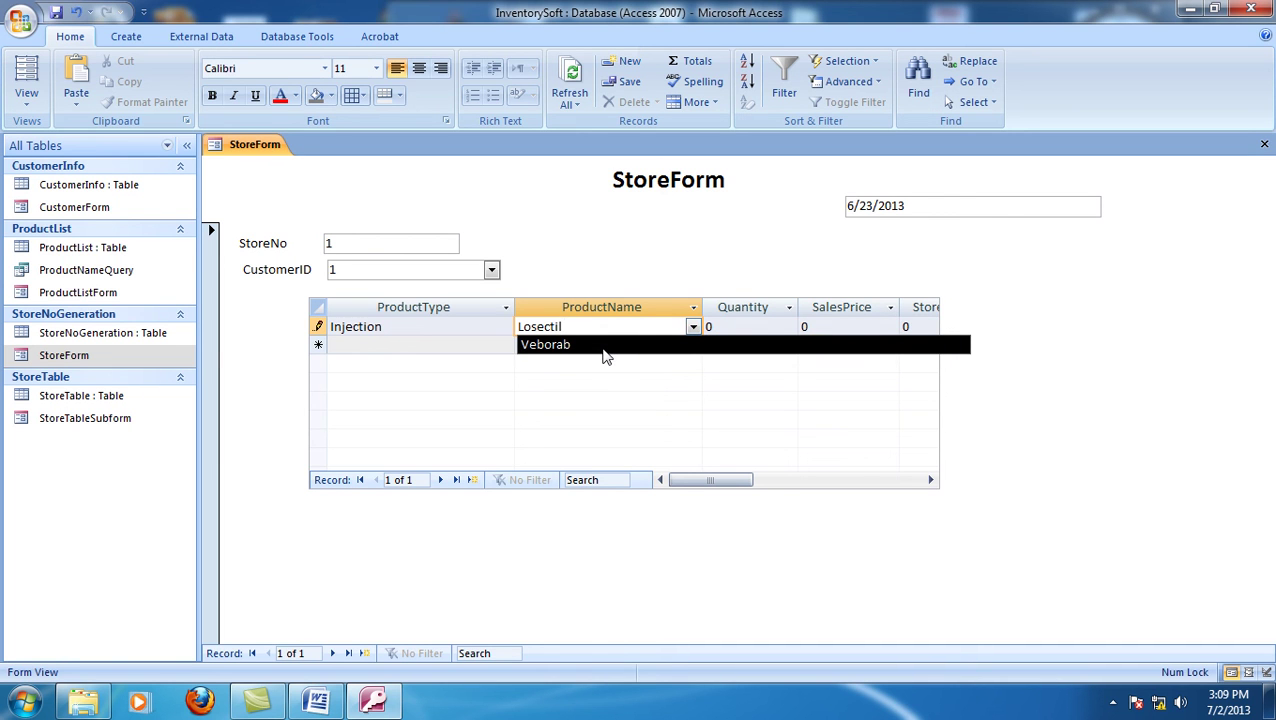
mouse_move(570, 326)
left_mouse_down()
mouse_move(516, 326)
mouse_move(578, 327)
left_mouse_up()
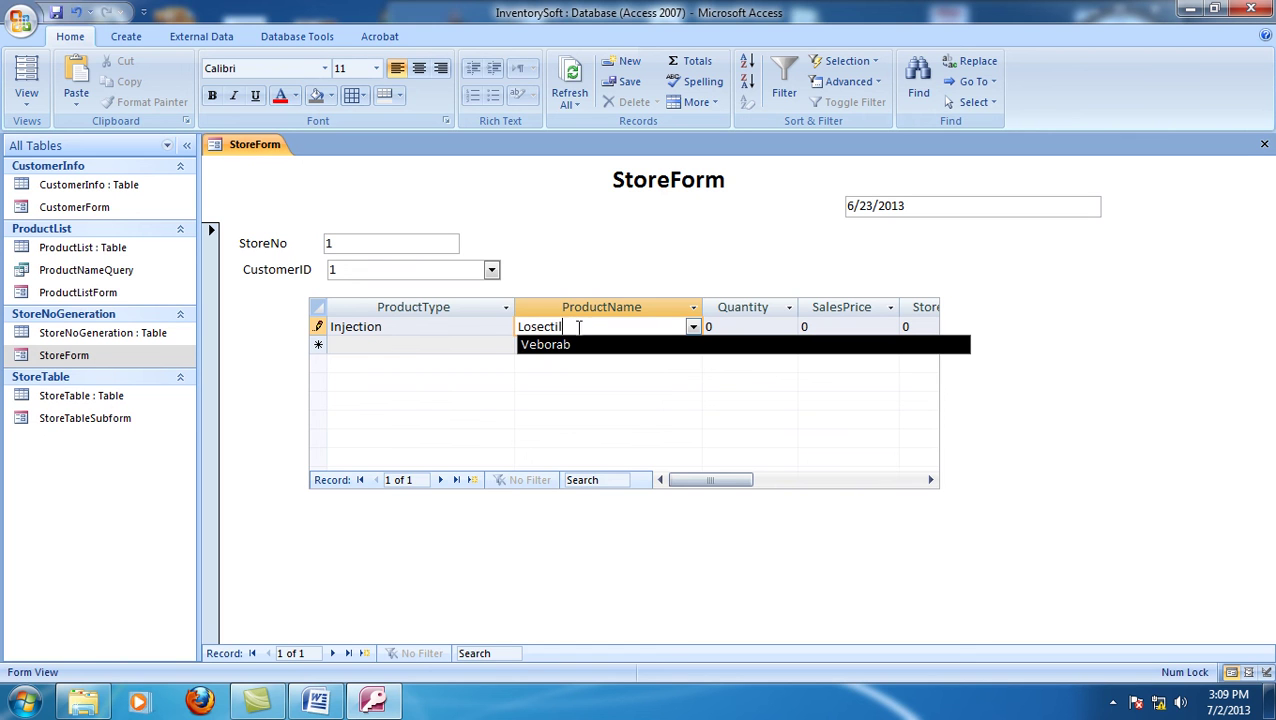
- Select the text of the Losectil product name and try to switch StoreForm to Design View
left_click(408, 327)
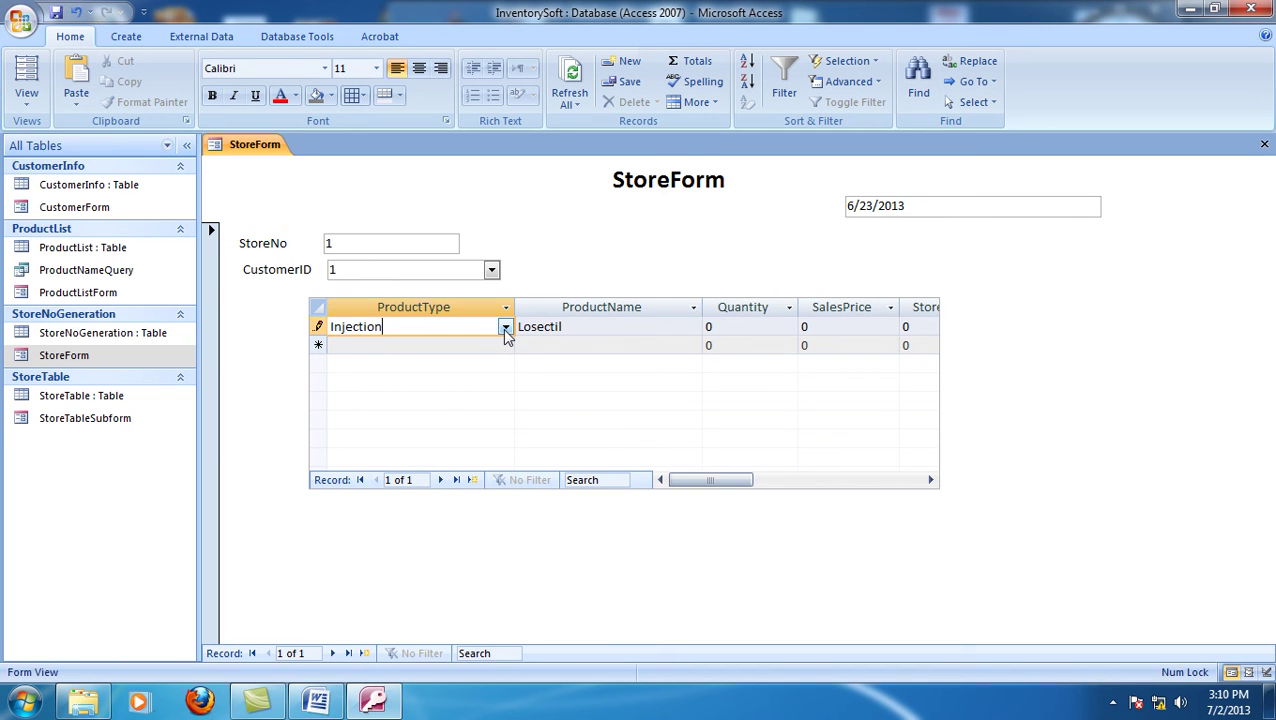
left_click(581, 328)
left_click_drag(581, 328, 521, 325)
right_click(563, 246)
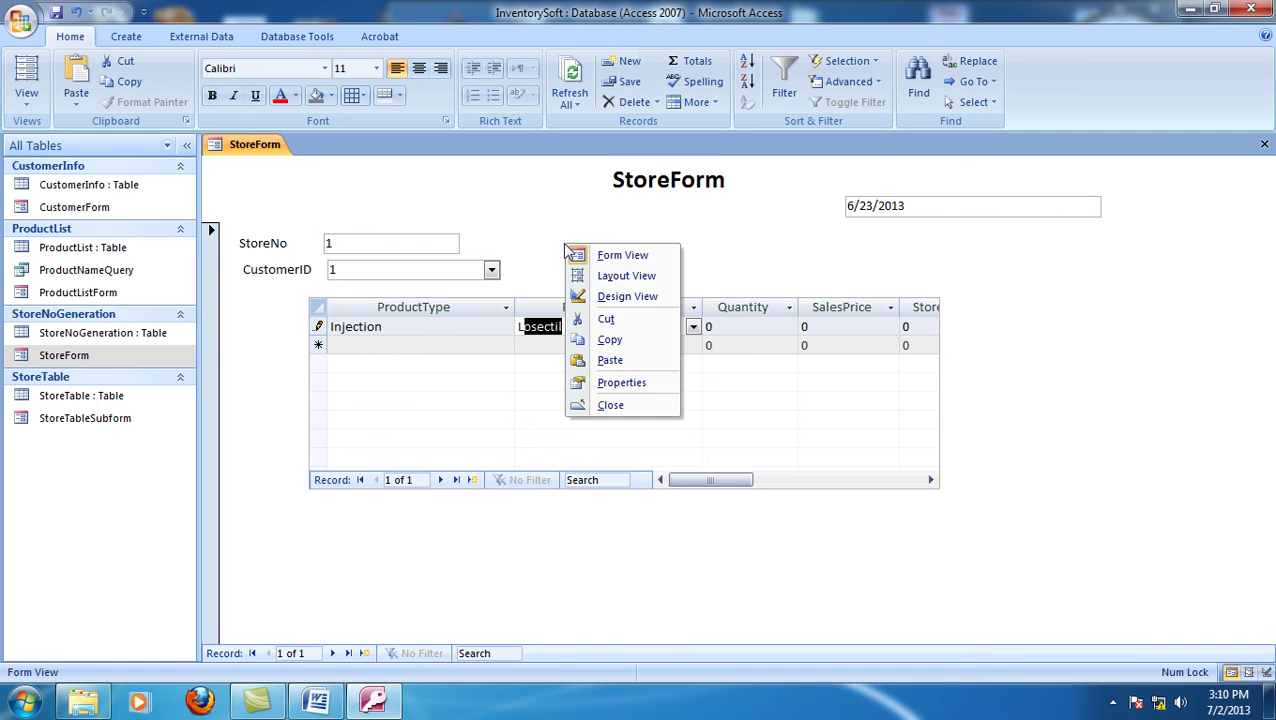
left_click(606, 298)
left_click(607, 397)
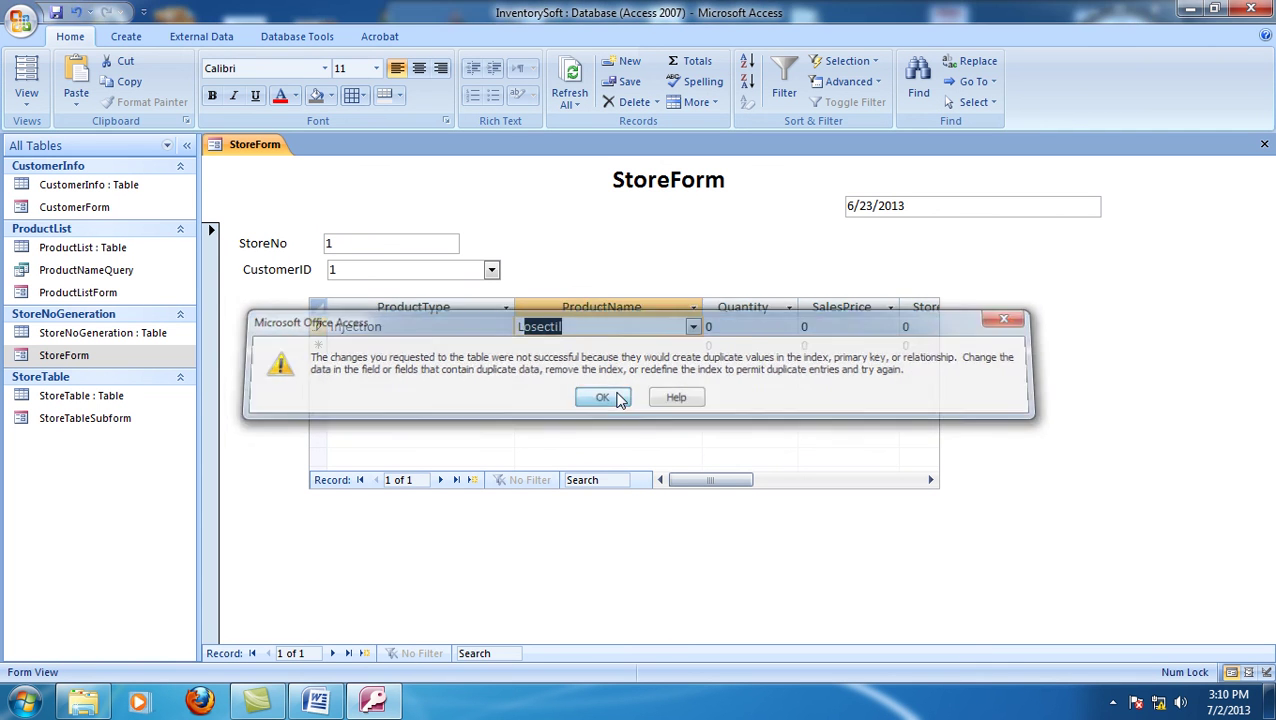
- Close StoreForm, saving the StoreTableSubform changes and discarding the unsaved record
left_click(1264, 144)
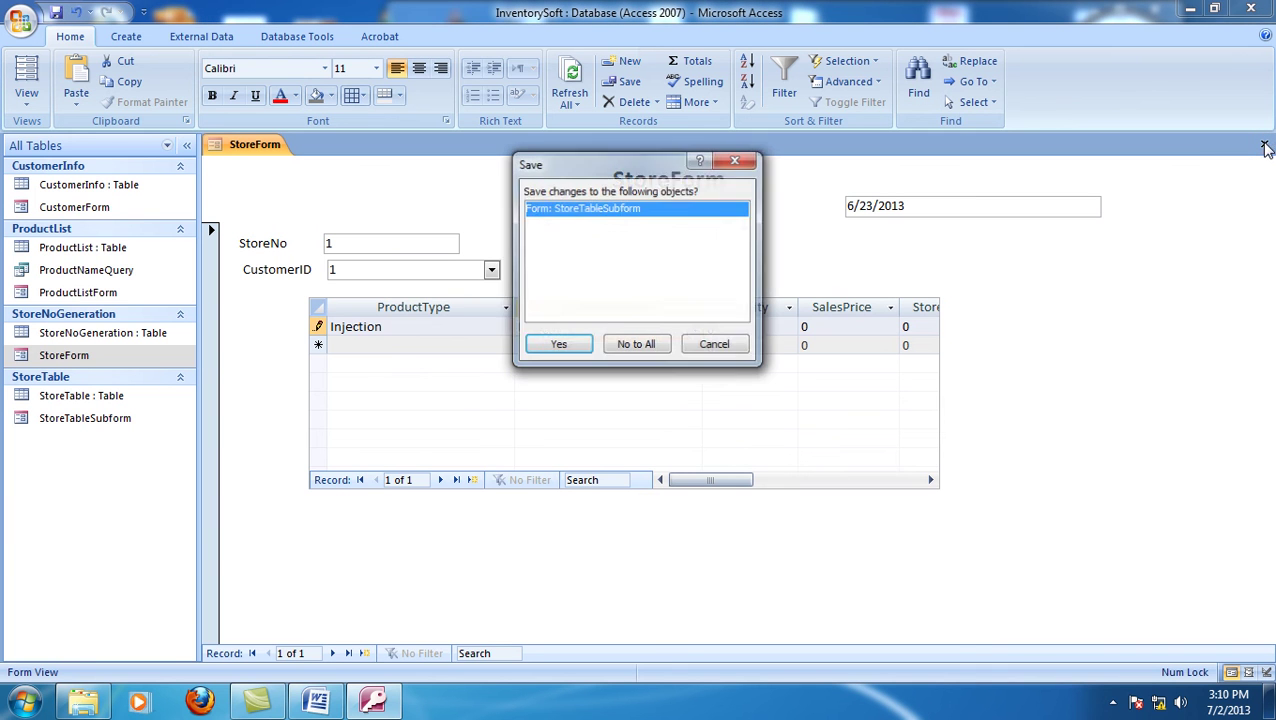
left_click(556, 347)
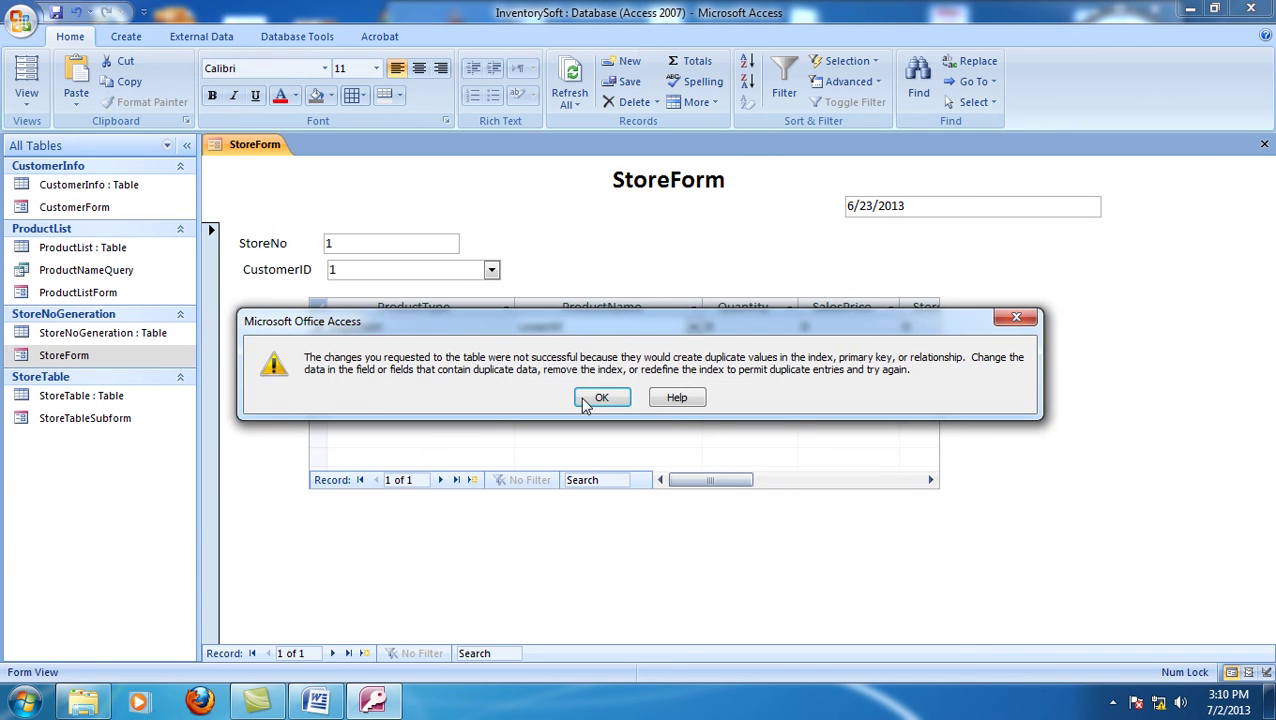
left_click(602, 398)
left_click(600, 413)
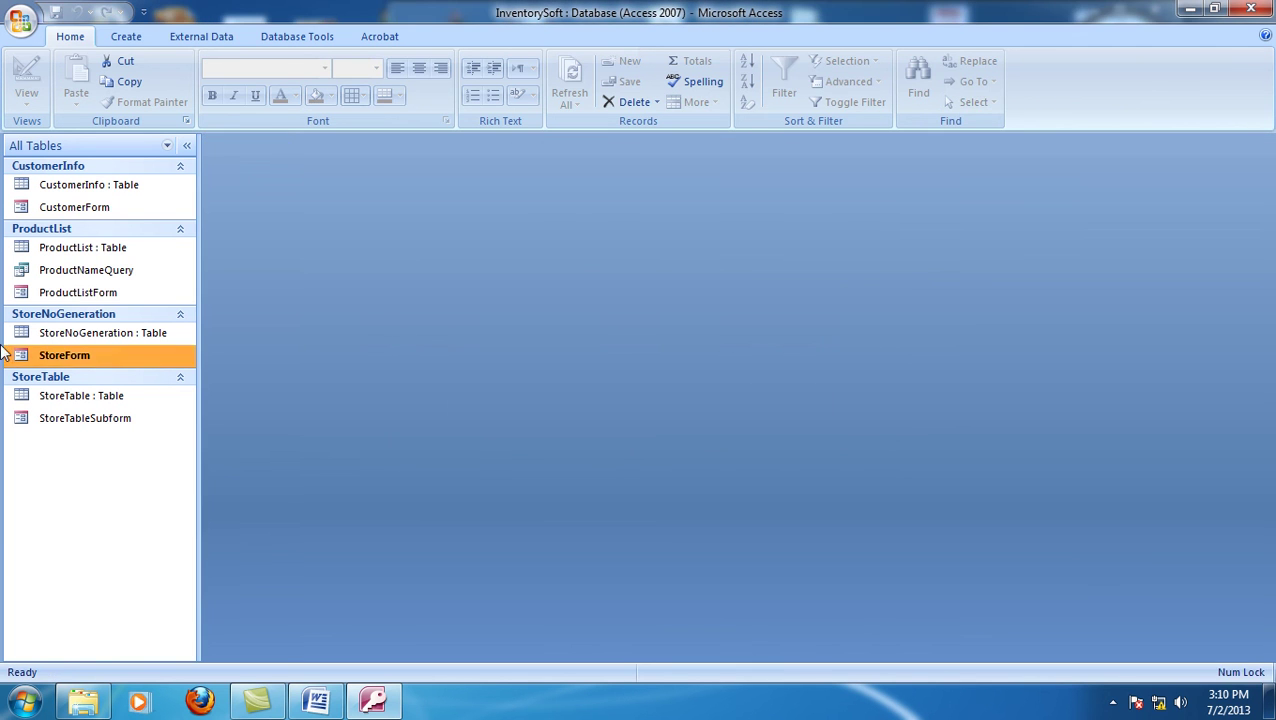
- Open StoreForm in Design View and create an On Exit event procedure for the subform's ProductType combo box with Code Builder
right_click(57, 362)
left_click(112, 413)
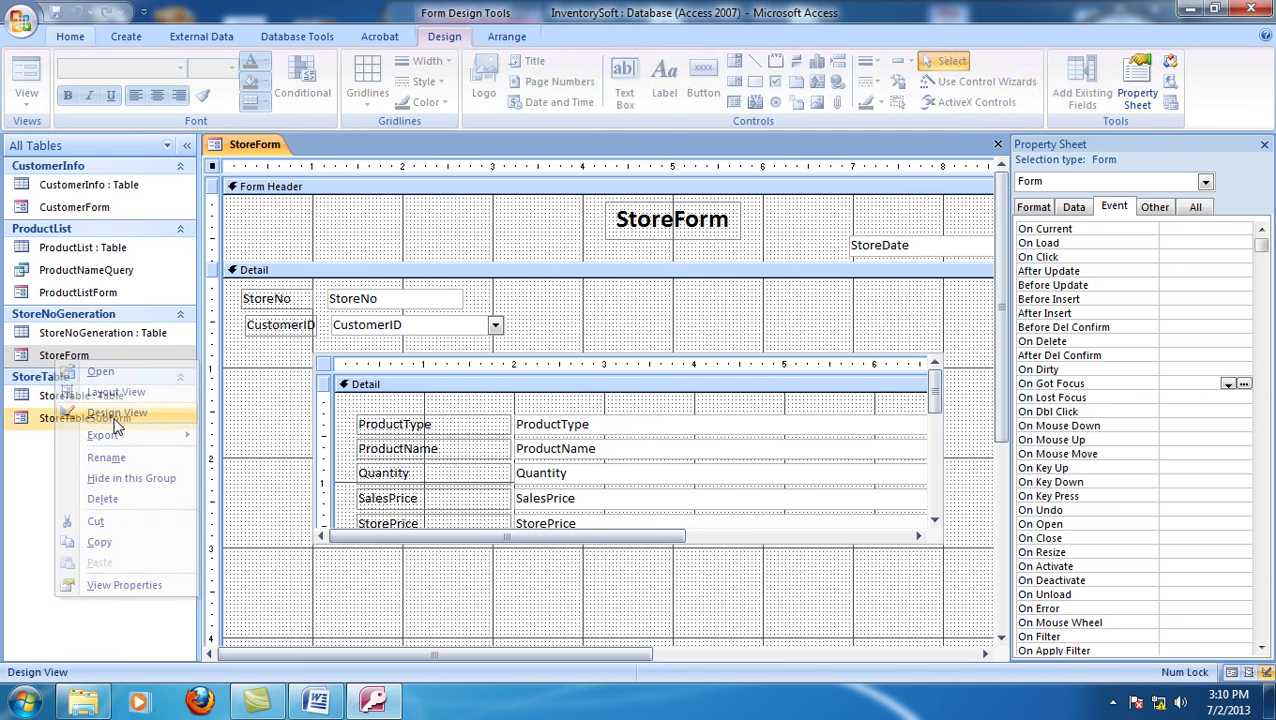
left_click(641, 440)
left_click(638, 432)
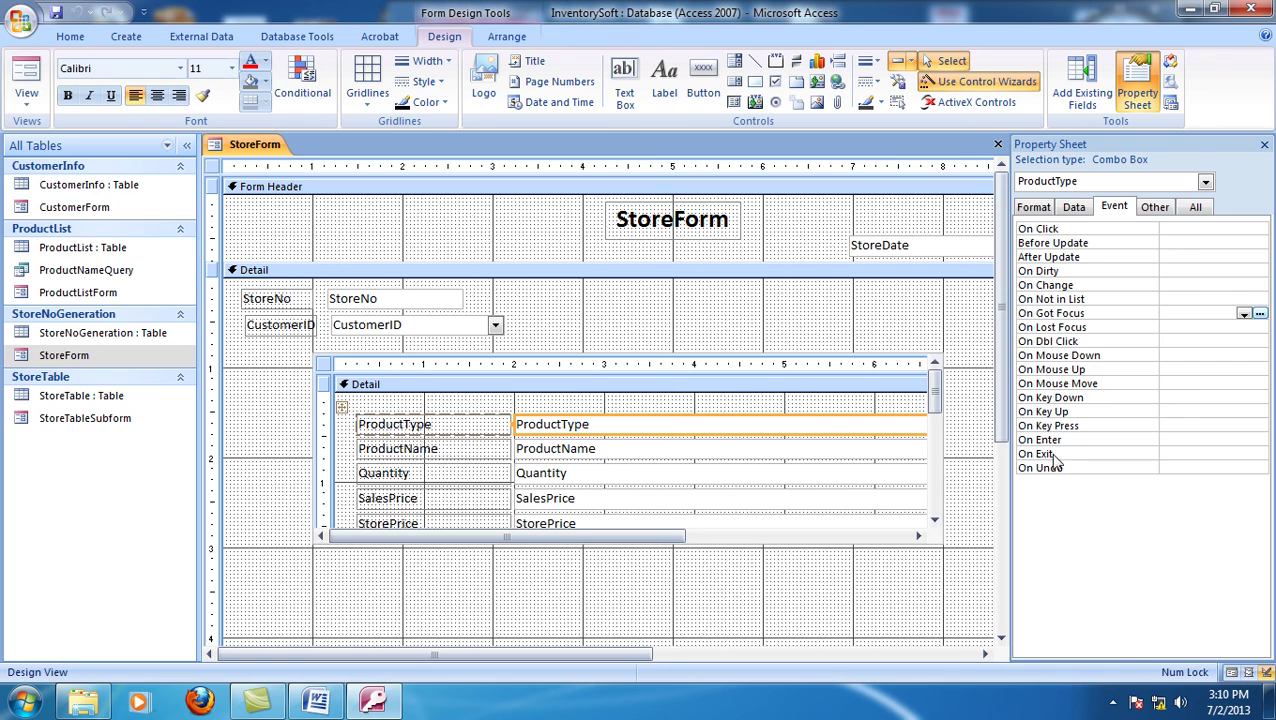
left_click(1176, 453)
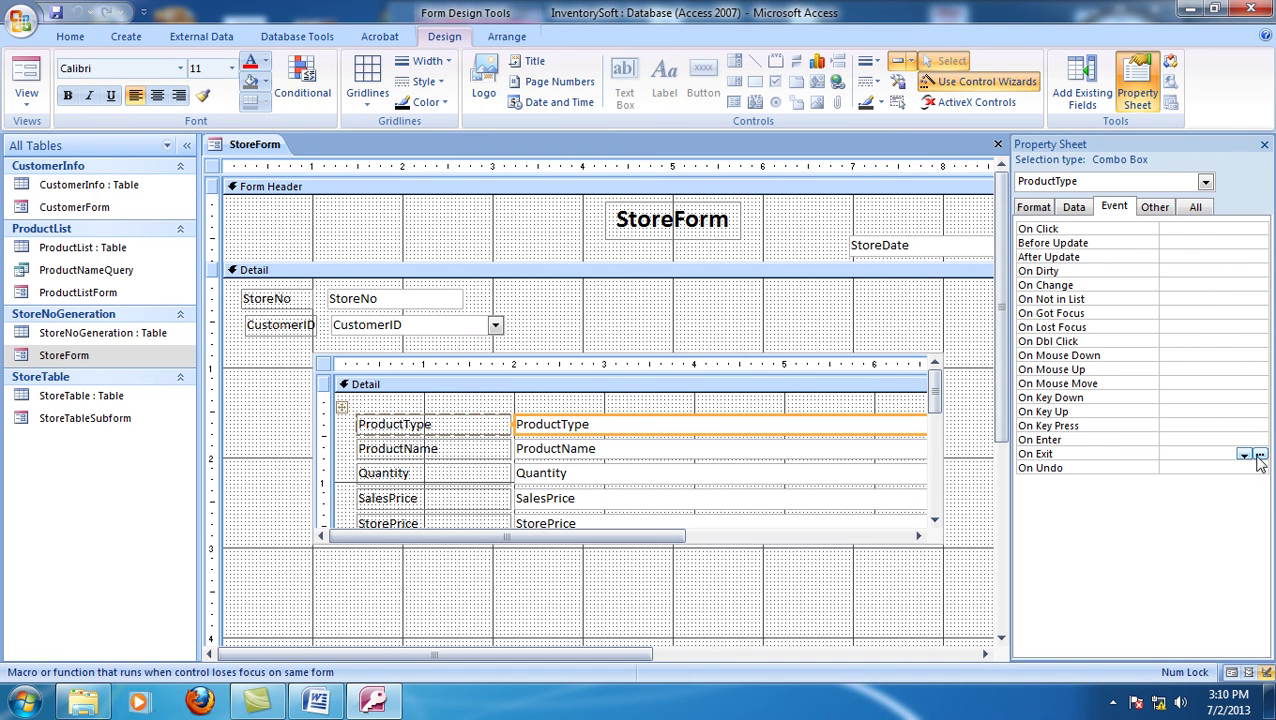
left_click(1259, 455)
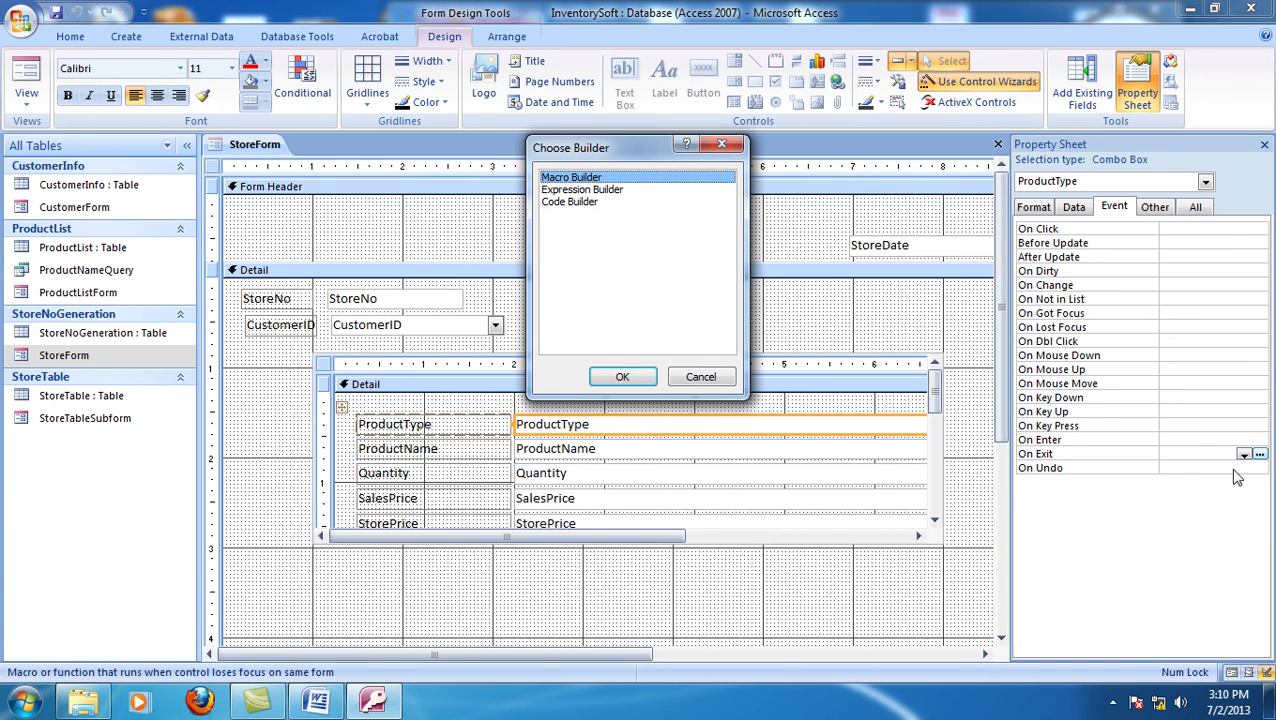
left_click(575, 201)
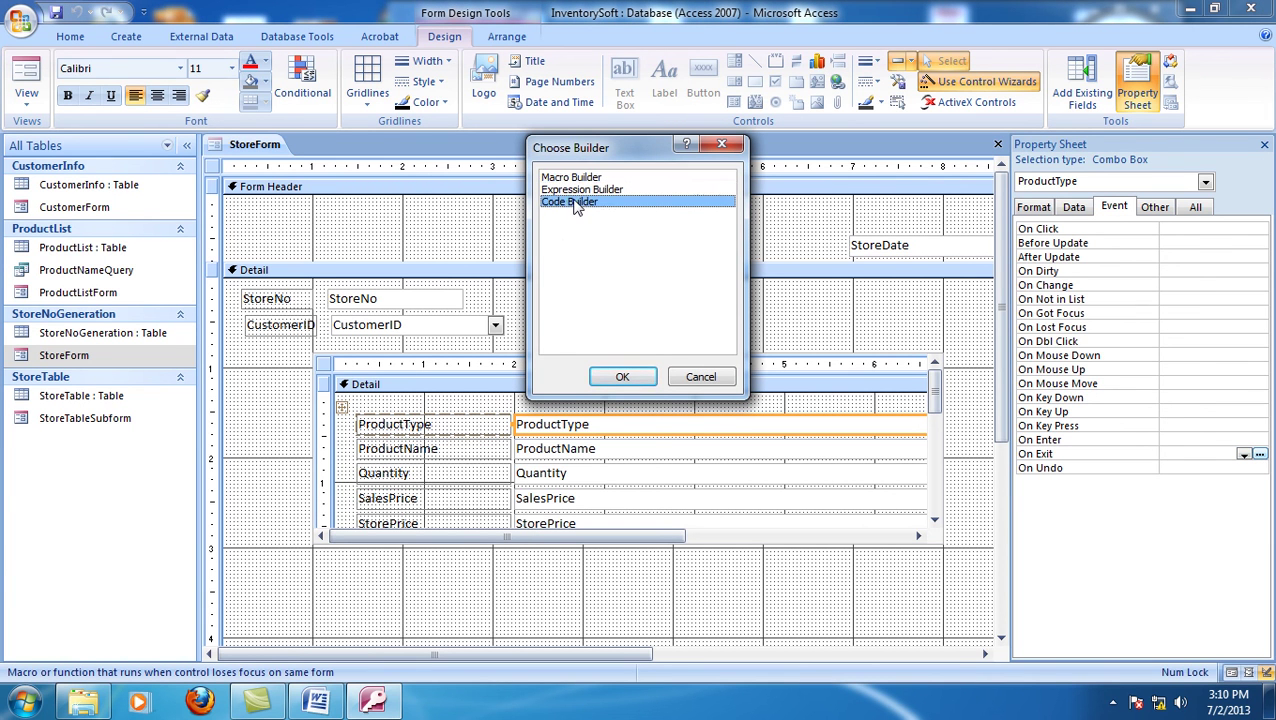
left_click(622, 377)
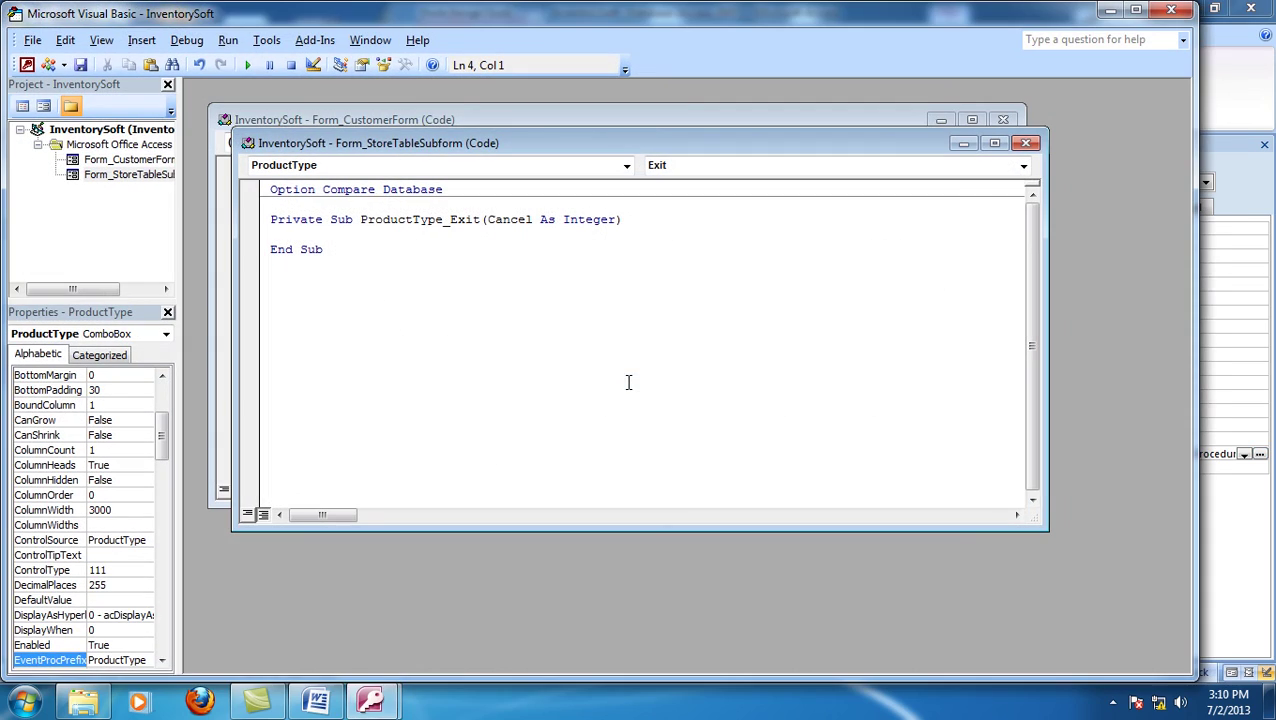
- Switch back to Access and copy the control name of the subform's ProductName combo box from its properties
mouse_move(370, 700)
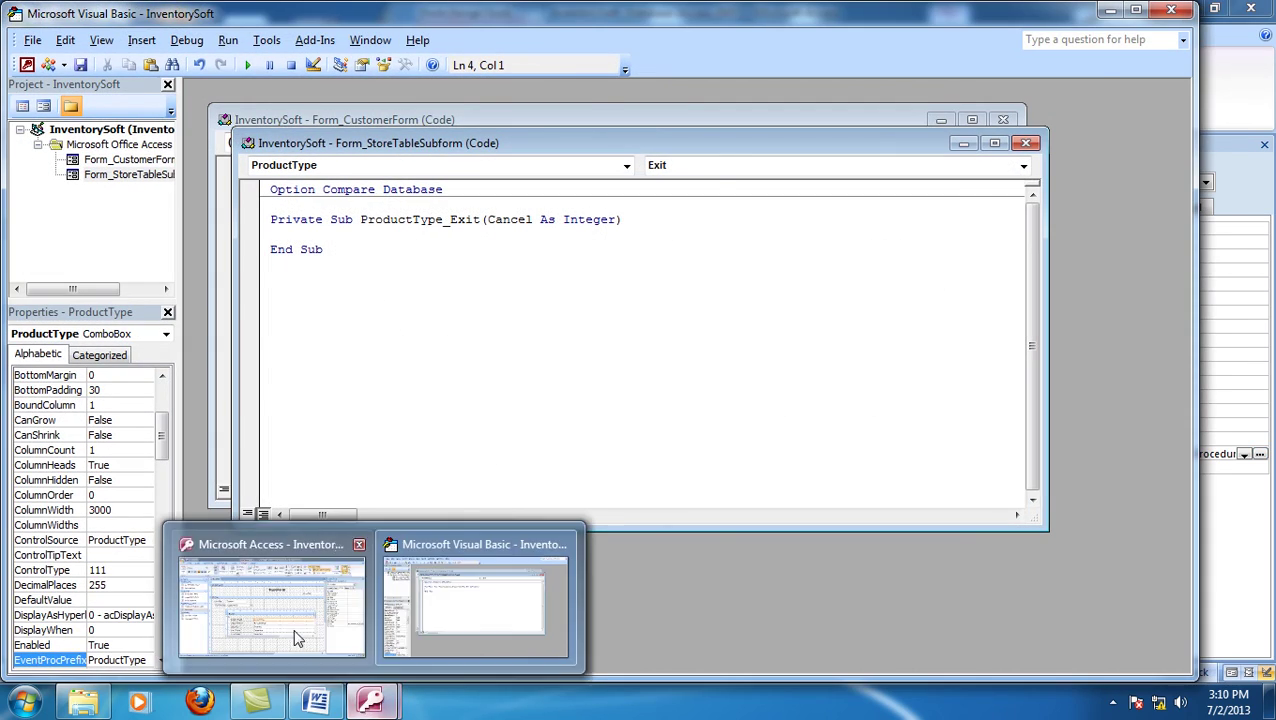
left_click(305, 628)
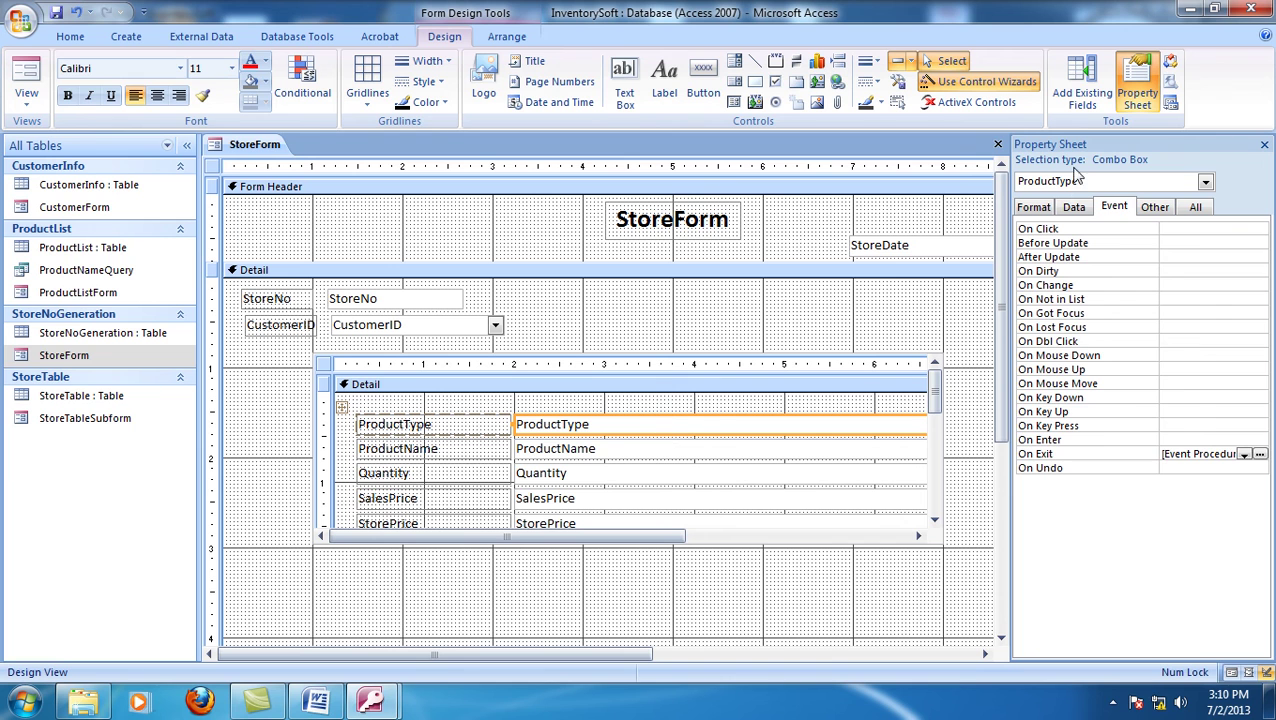
left_click(1163, 210)
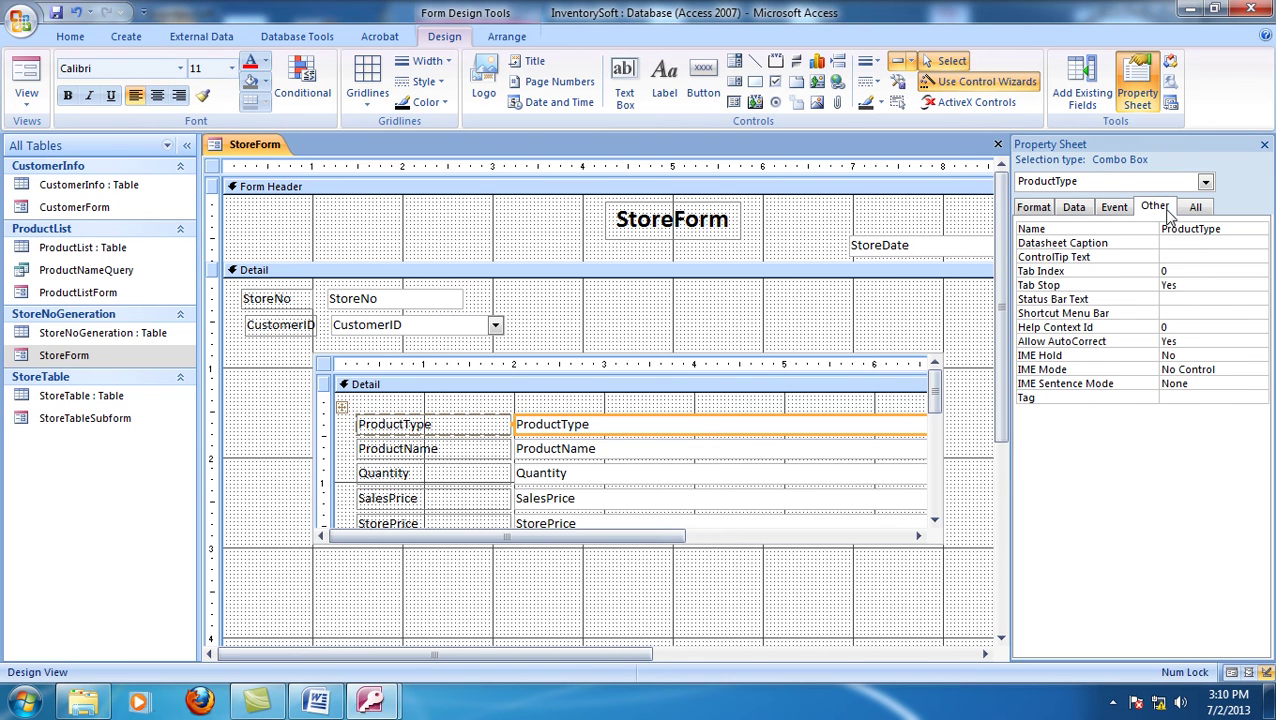
left_click(605, 452)
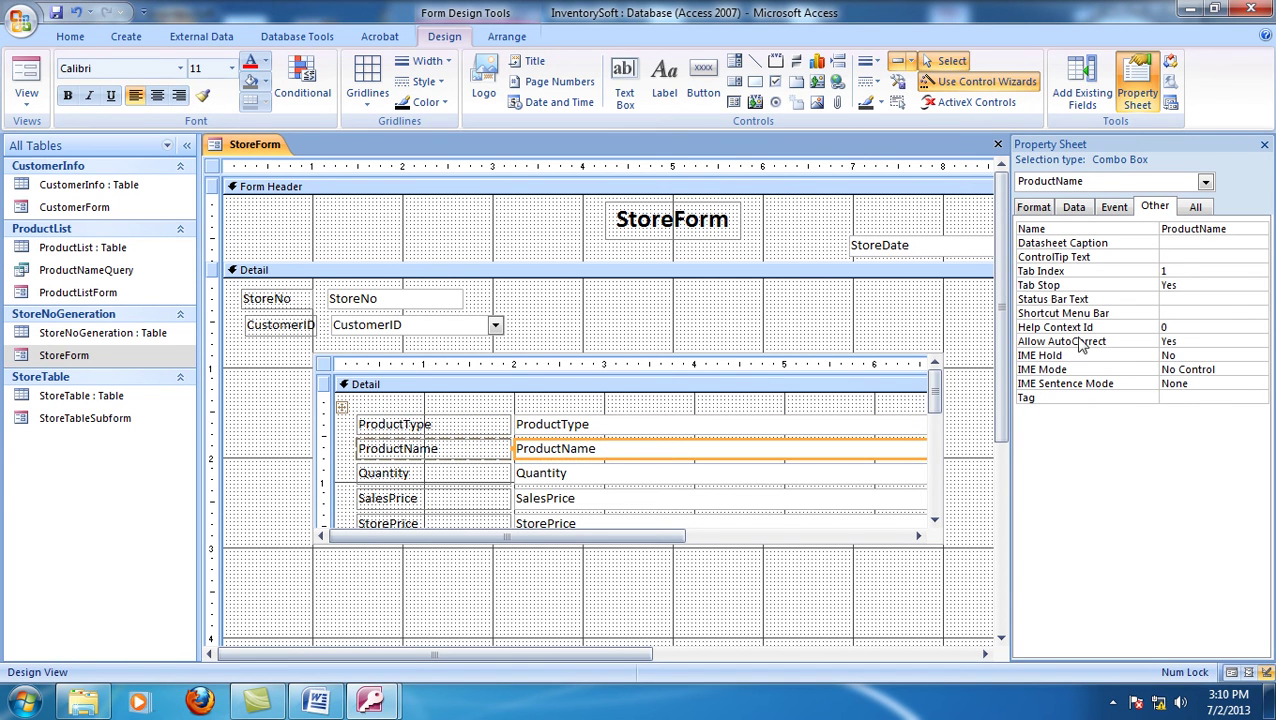
double_click(1192, 230)
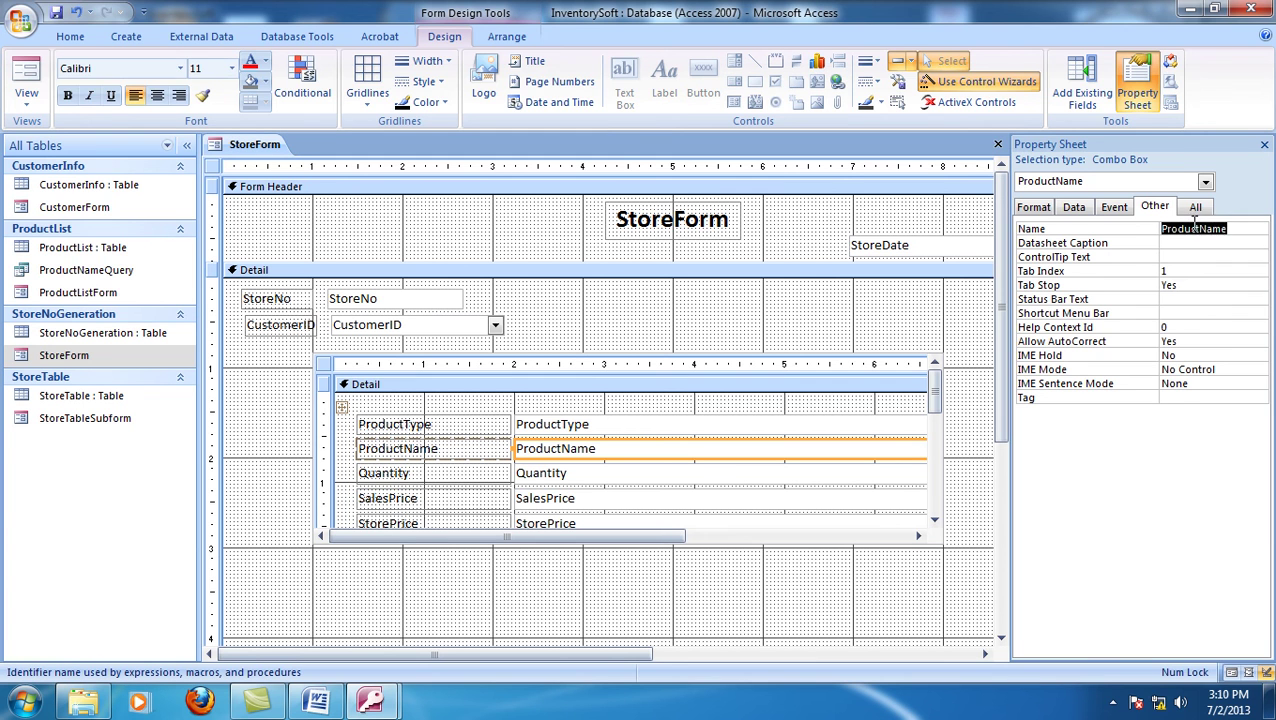
right_click(1196, 234)
left_click(1226, 302)
- In the Visual Basic editor, add Me.ProductName.Value = "" to the ProductType_Exit procedure and close the editor
mouse_move(370, 702)
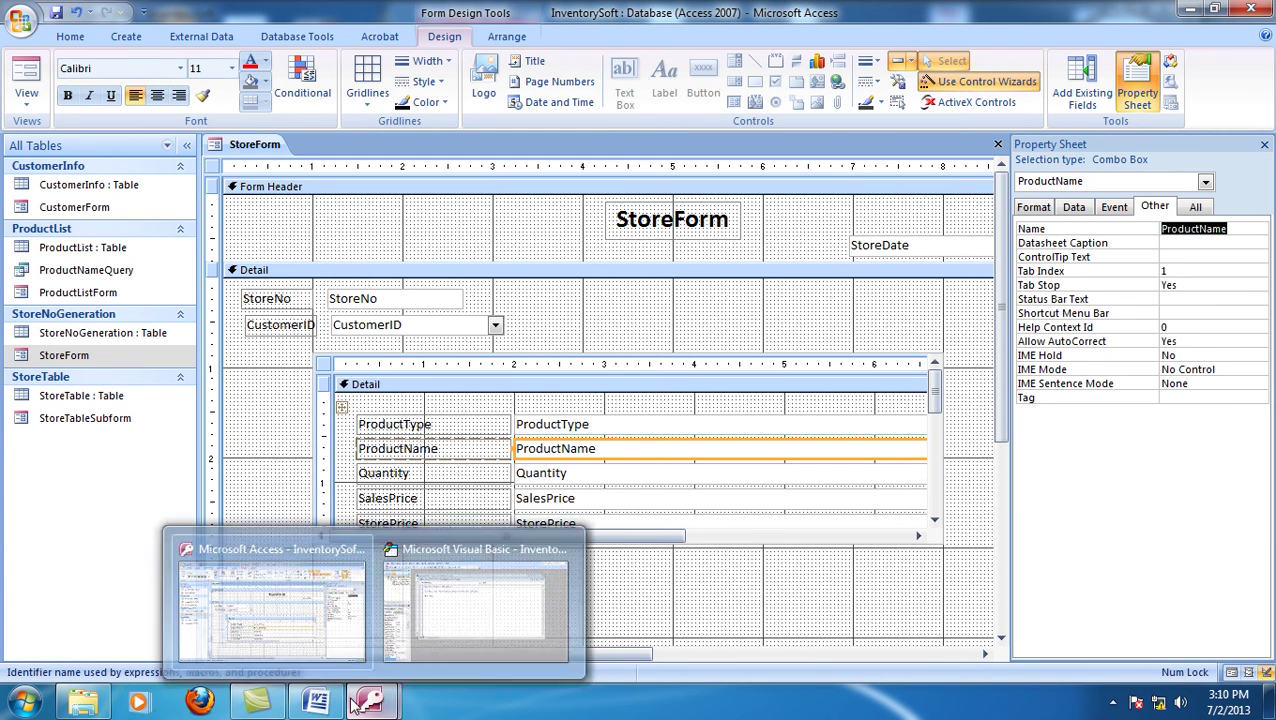
left_click(445, 640)
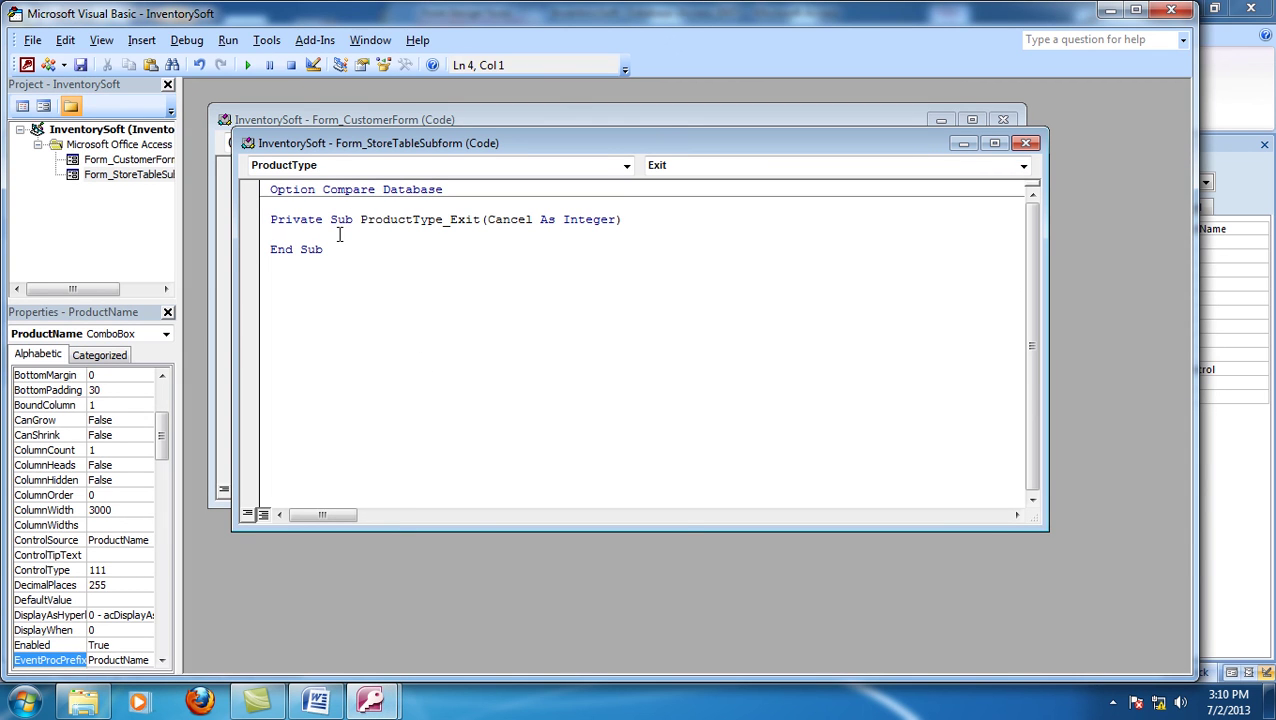
type("me.")
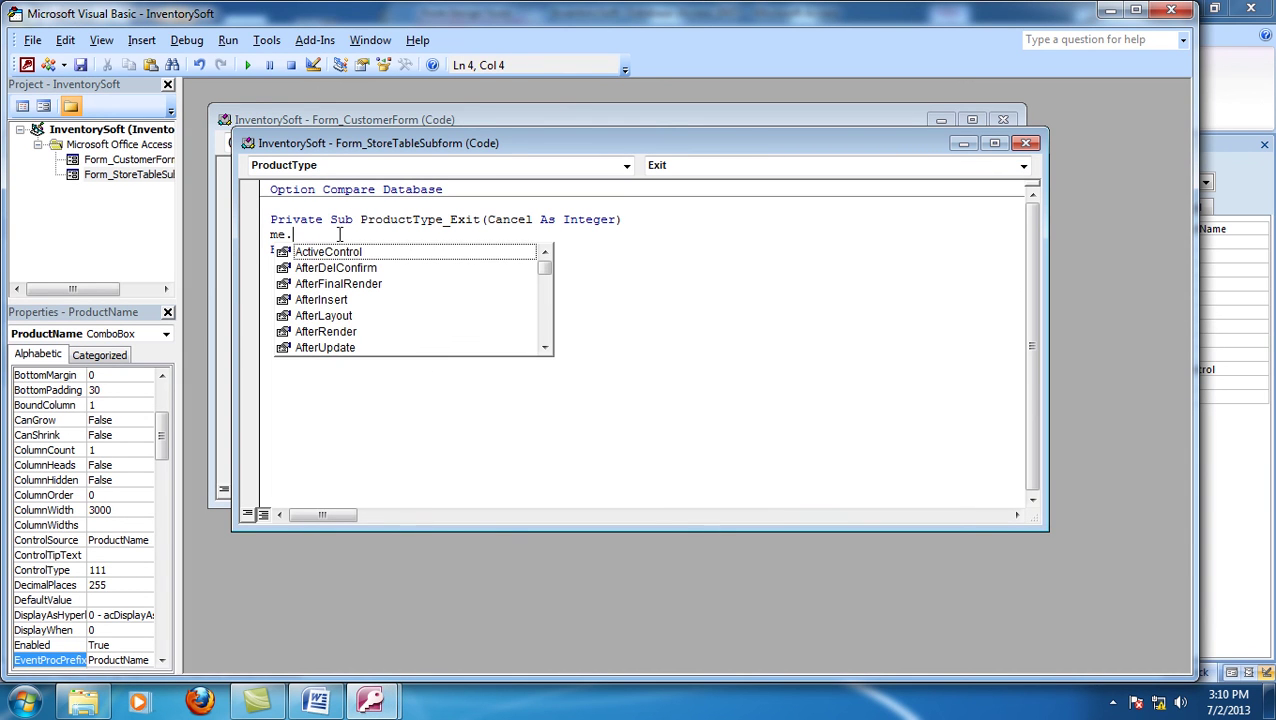
type("ProductName")
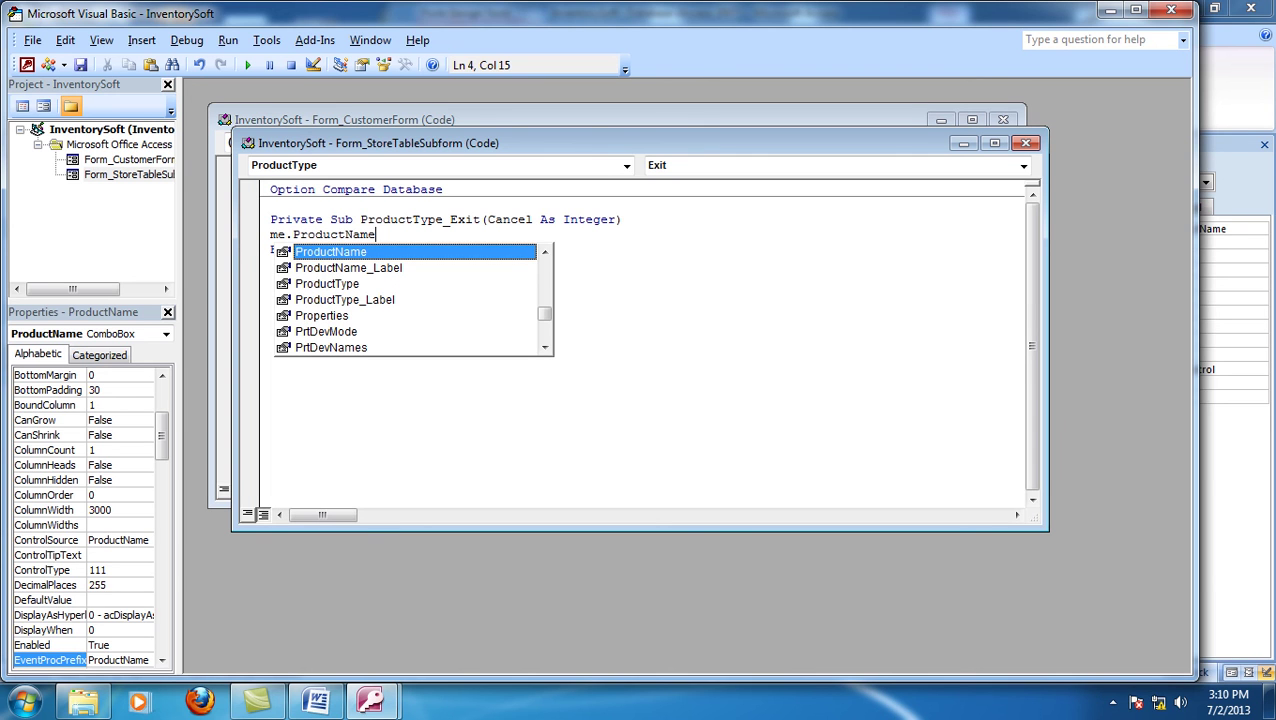
type(".")
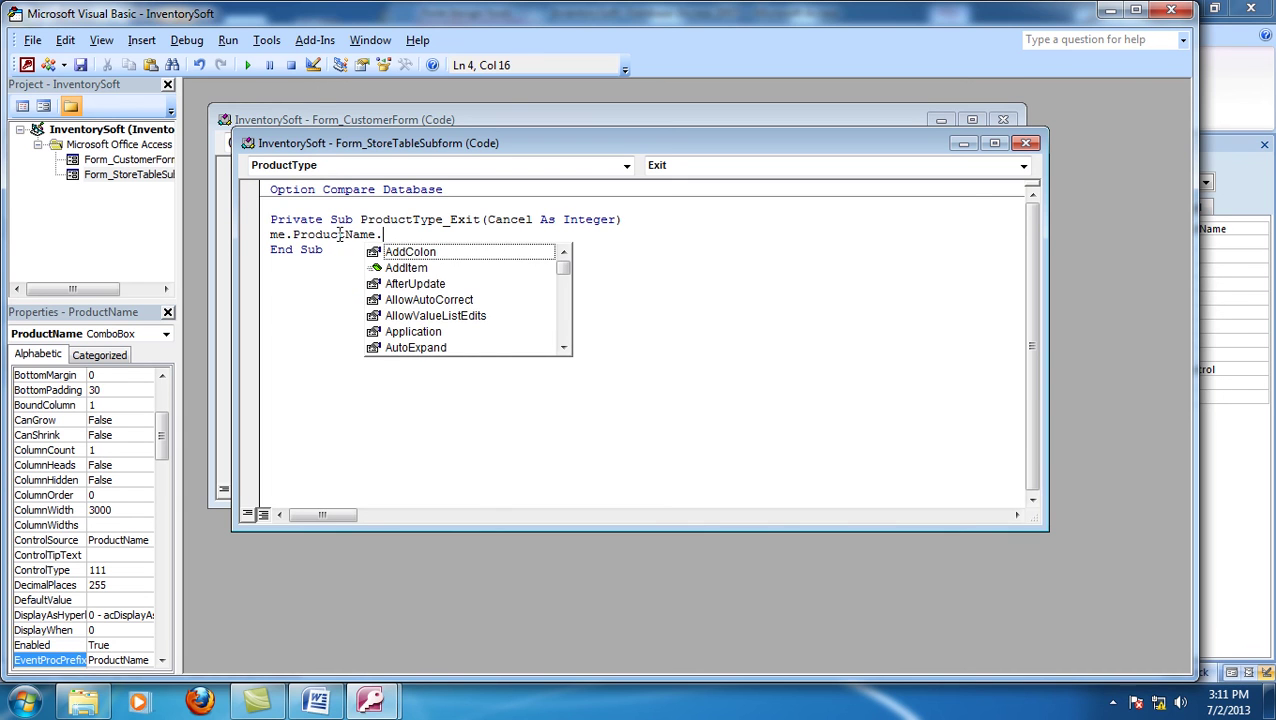
type("value=")
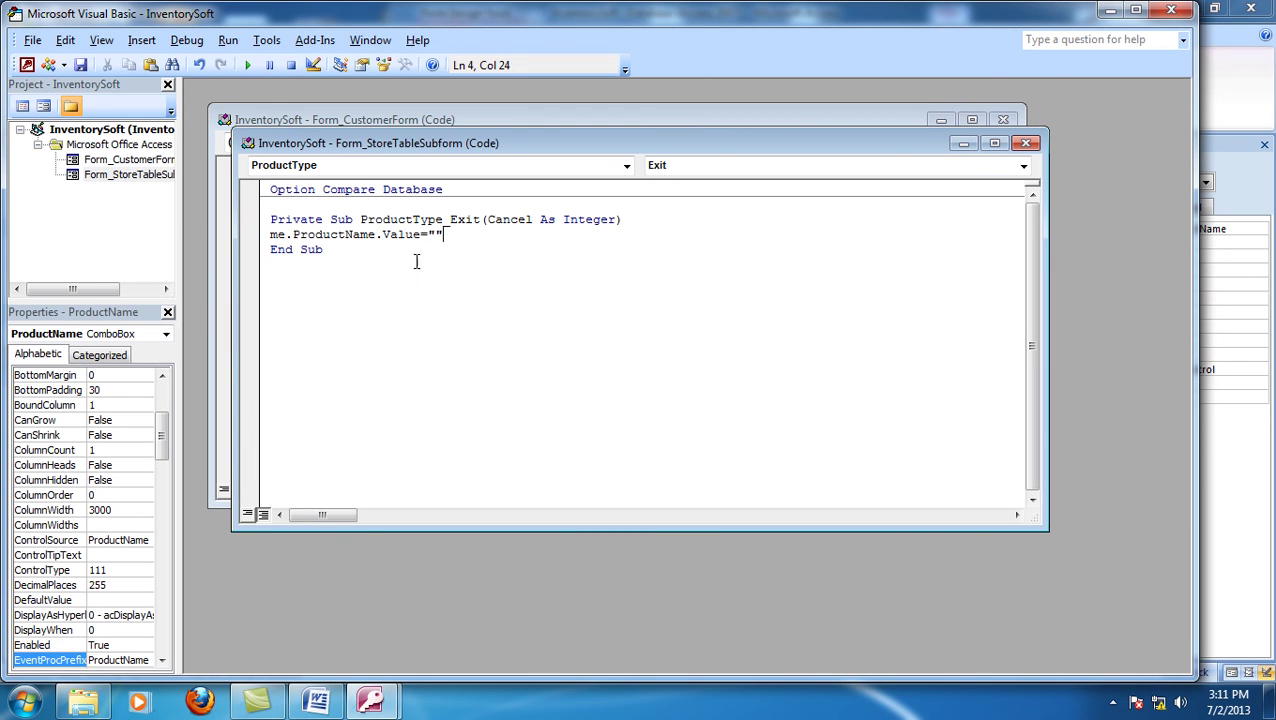
left_click(330, 262)
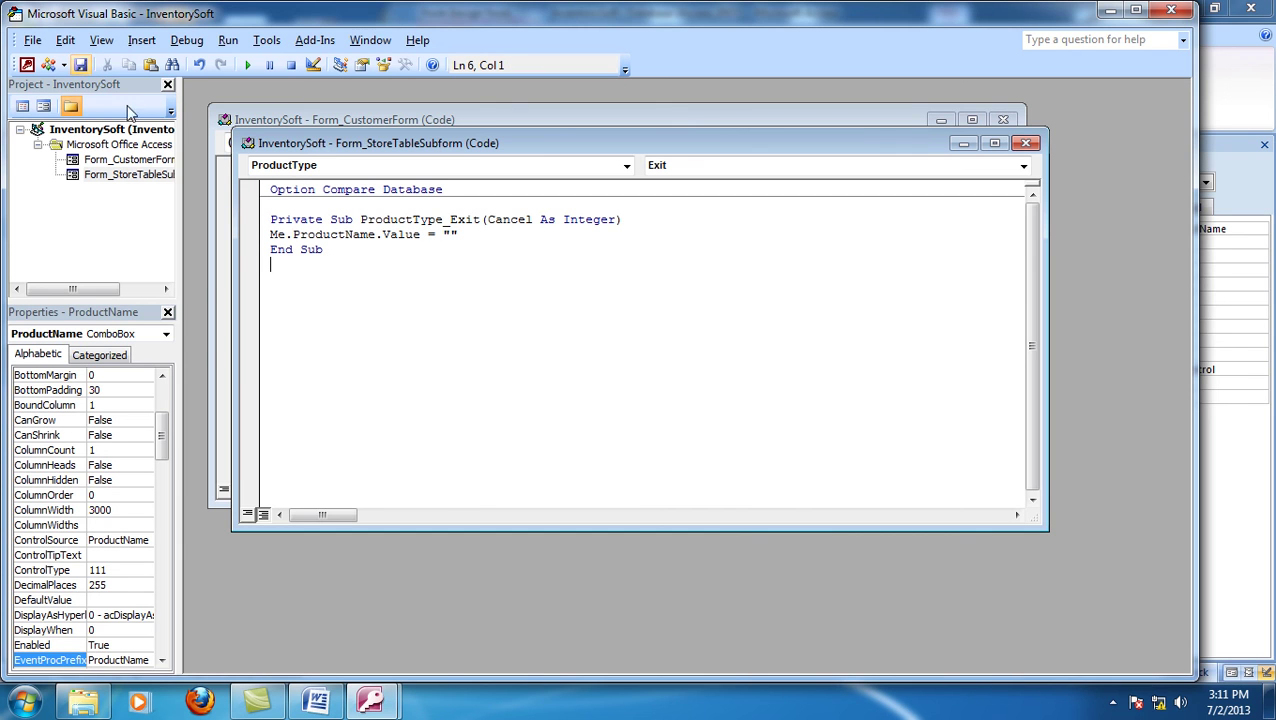
mouse_move(451, 234)
left_mouse_down()
mouse_move(437, 234)
mouse_move(457, 236)
left_mouse_up()
left_click(1171, 10)
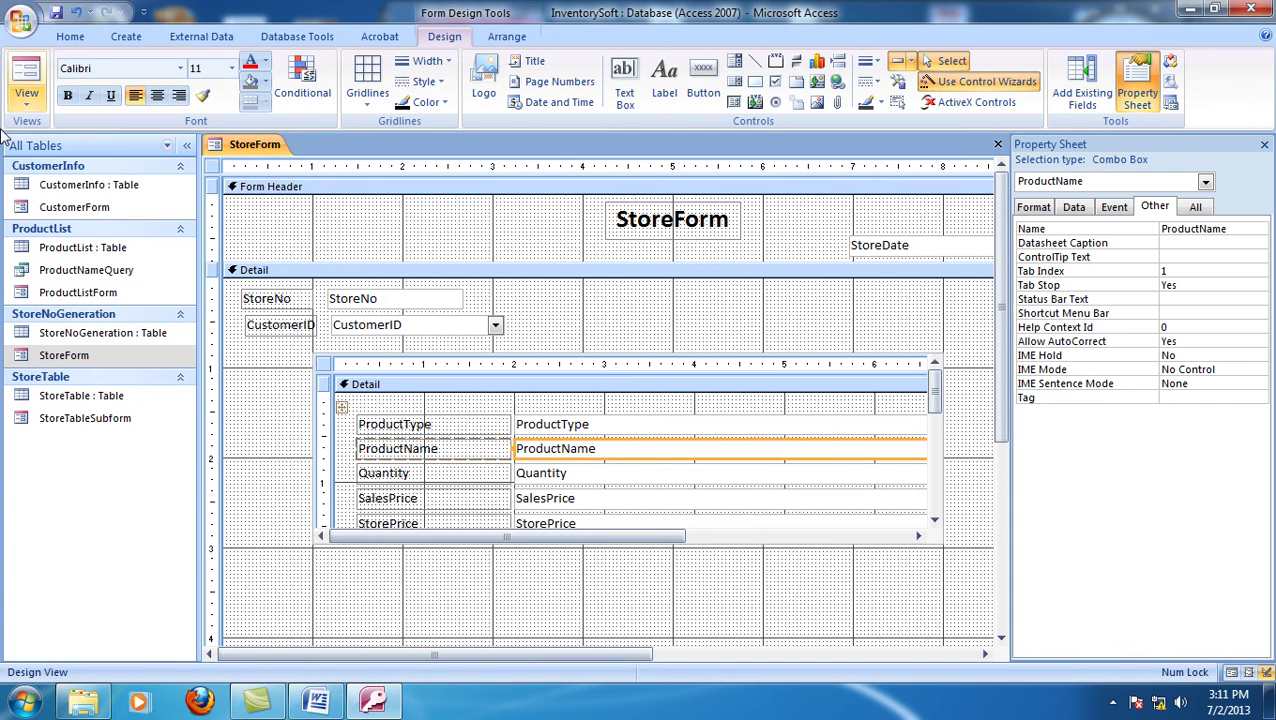
- Show StoreForm in Form View and fill the first subform row with ProductType Capsul and ProductName Seclo 20mg
left_click(47, 97)
left_click(66, 140)
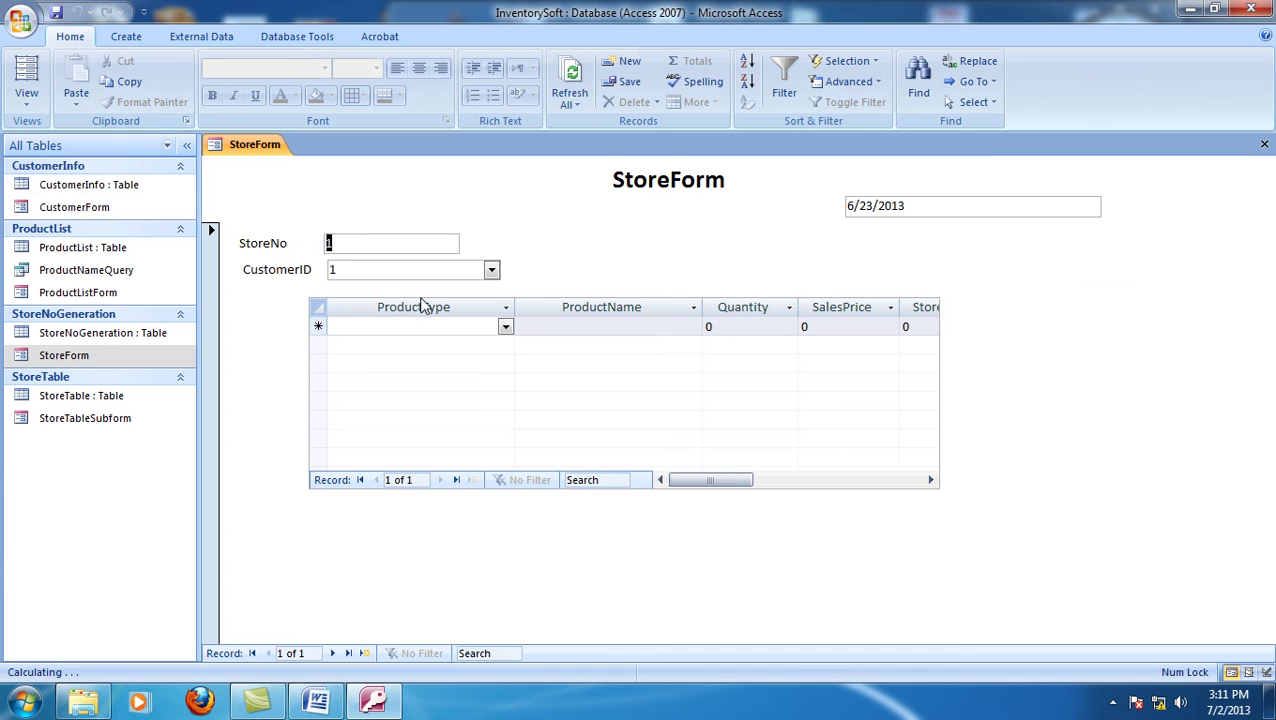
left_click(505, 328)
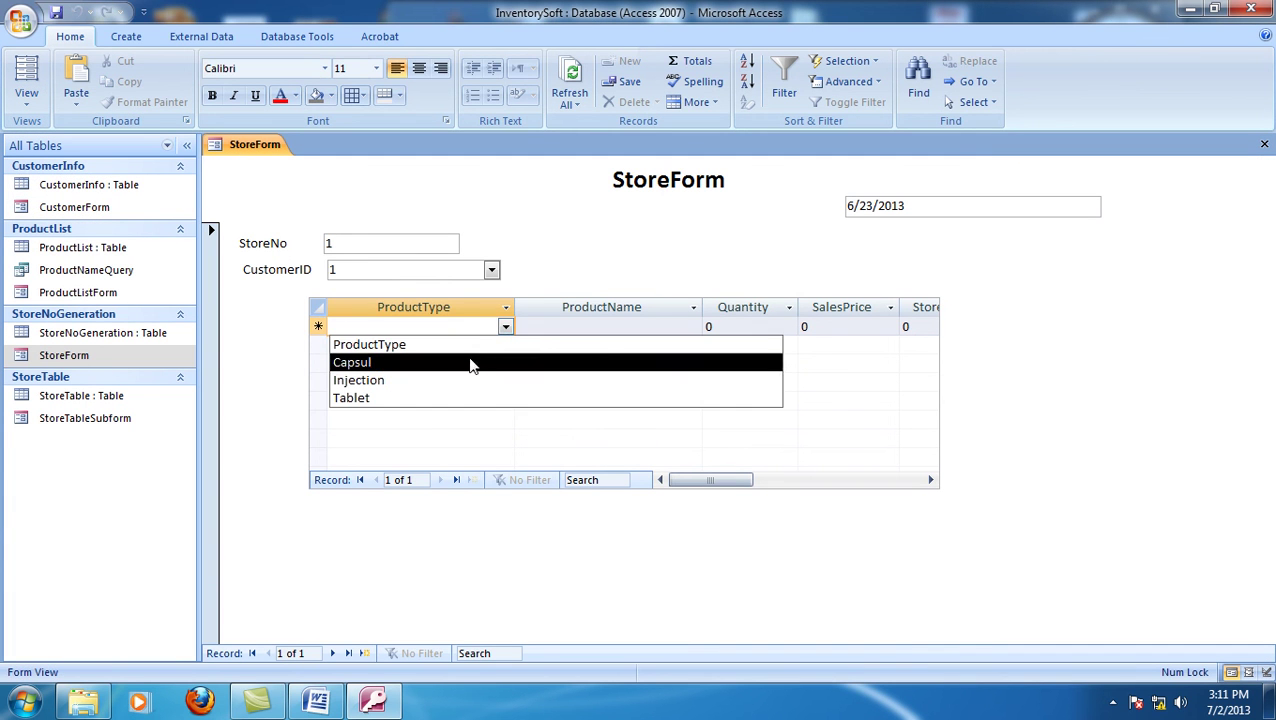
left_click(473, 362)
left_click(636, 326)
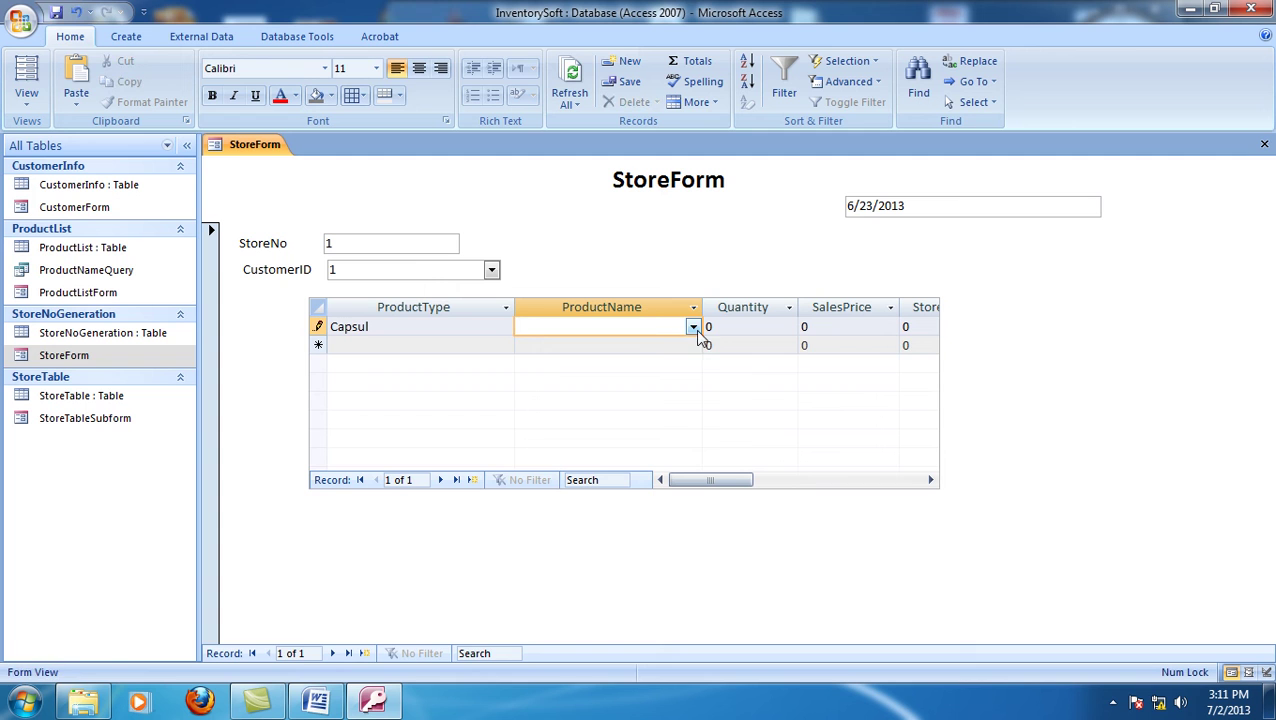
left_click(694, 328)
left_click(645, 365)
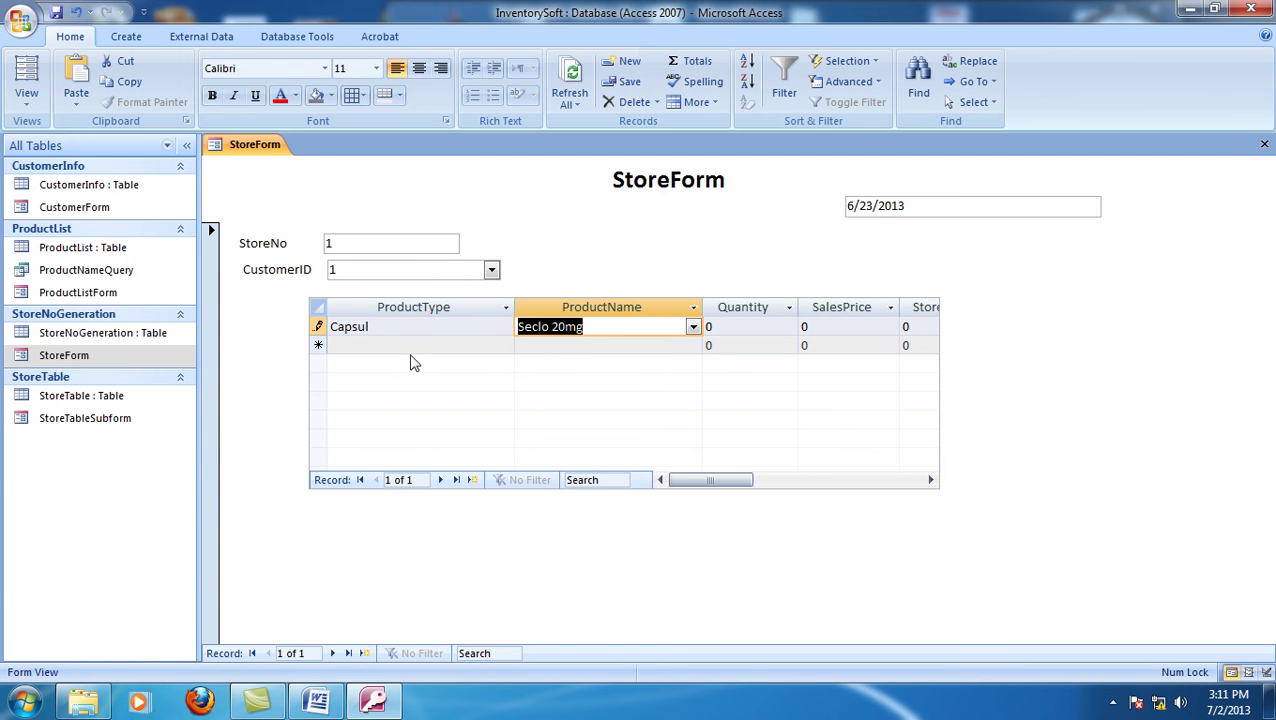
- Change the row's ProductType to Tablet and move to its ProductName field to test the exit procedure
left_click(469, 325)
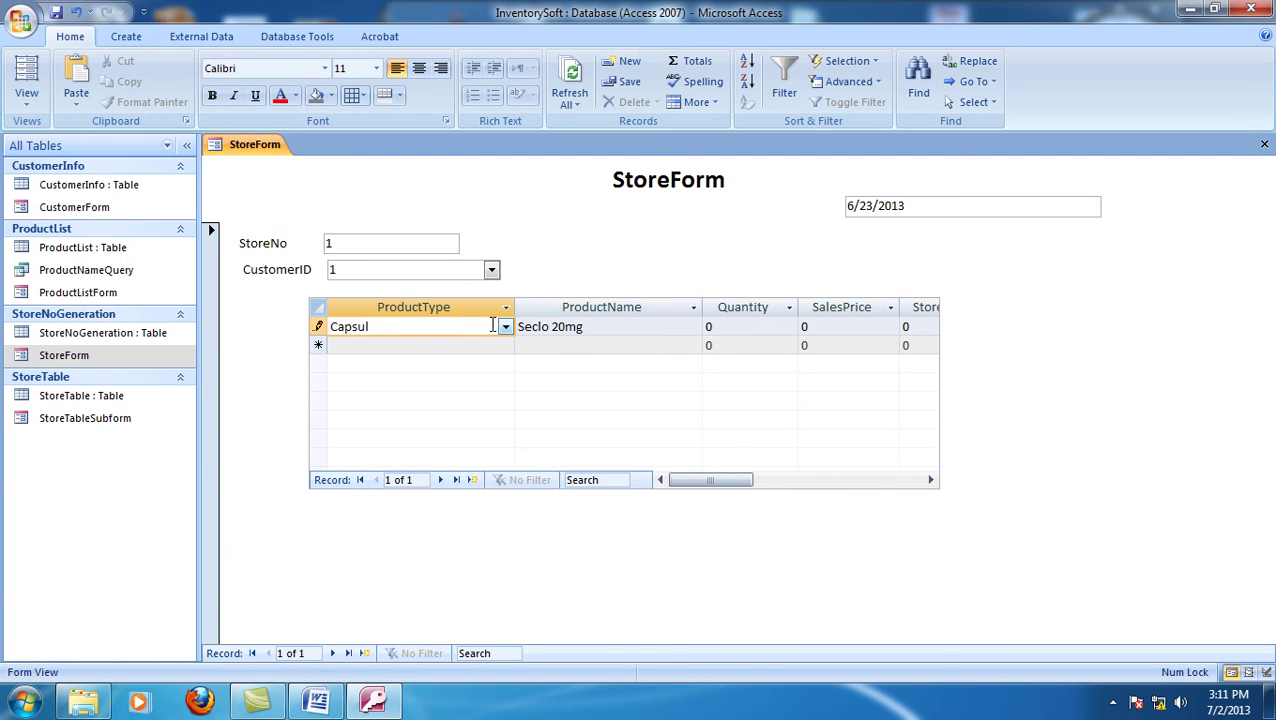
left_click(505, 328)
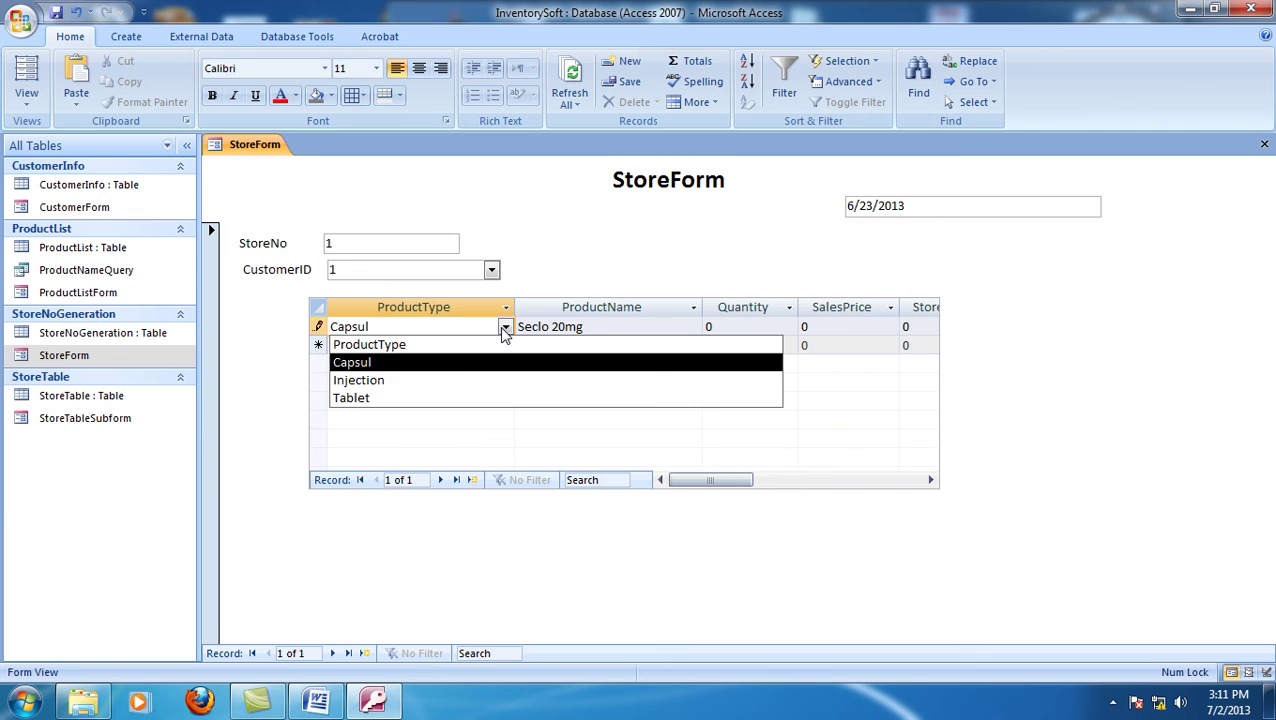
left_click(448, 400)
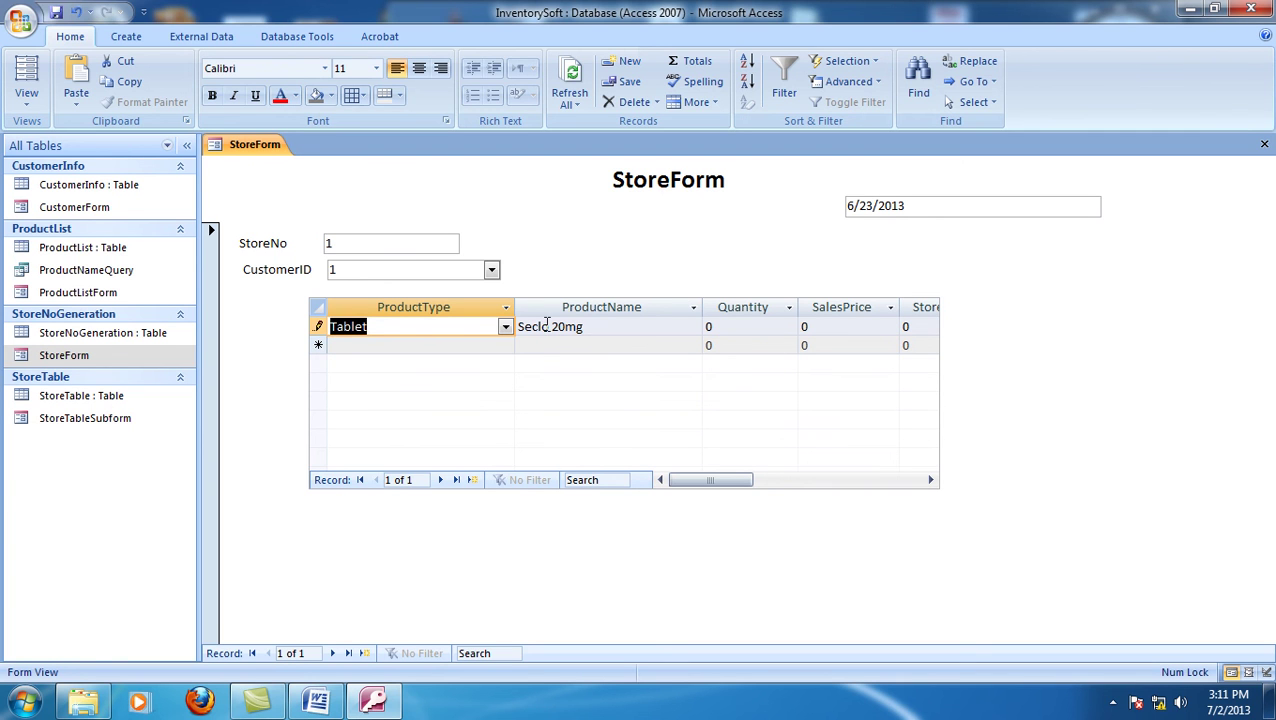
left_click(548, 326)
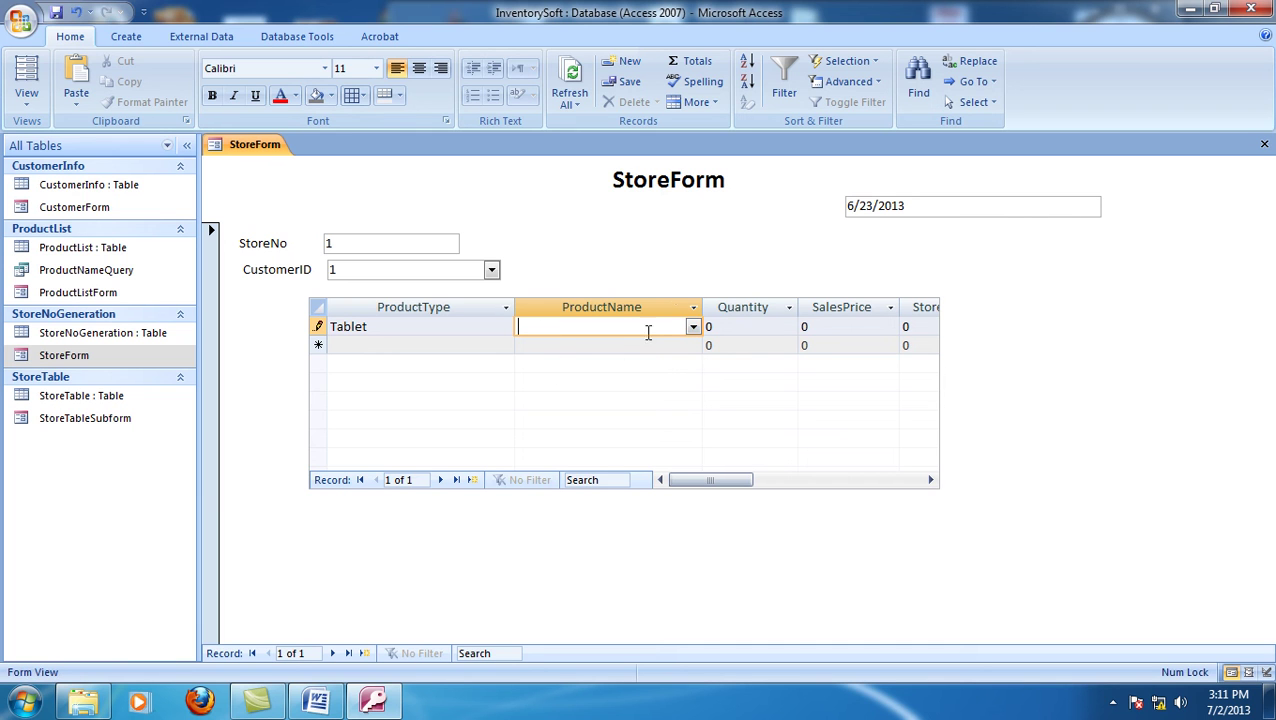
- Choose Ciprocin as the tablet row's product name, and change that row's product type to Injection
left_click(692, 328)
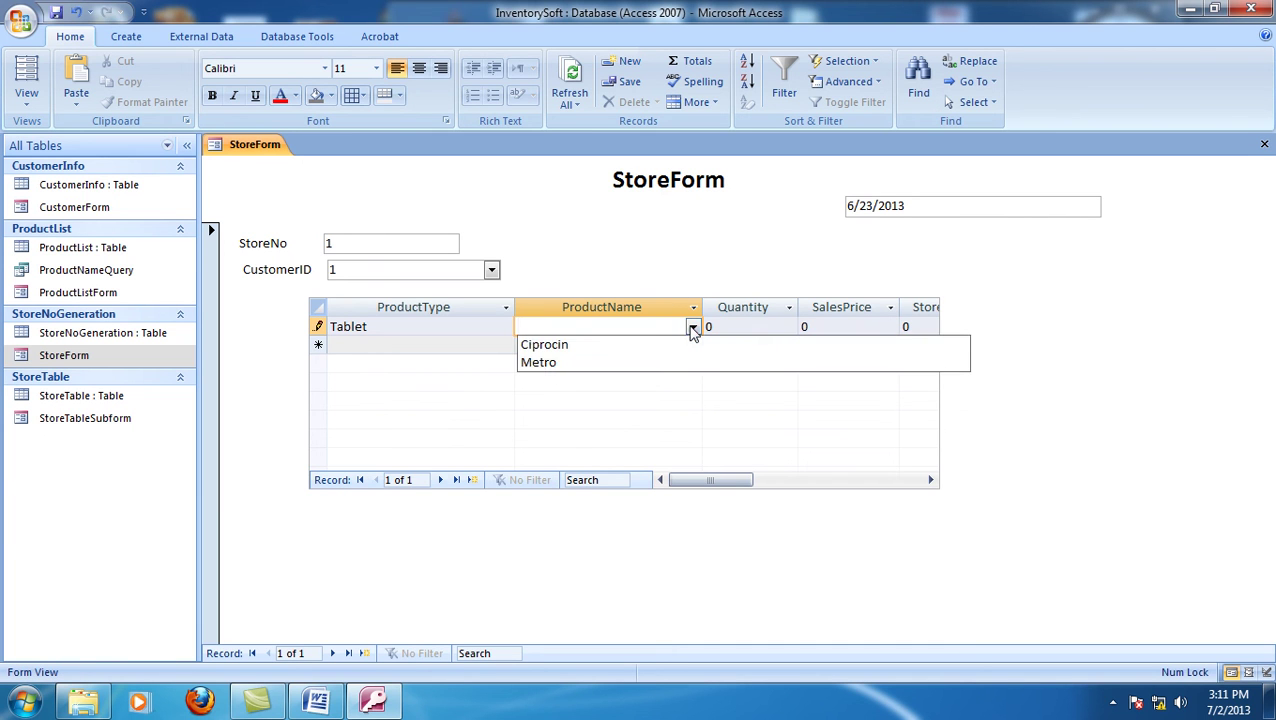
left_click(635, 350)
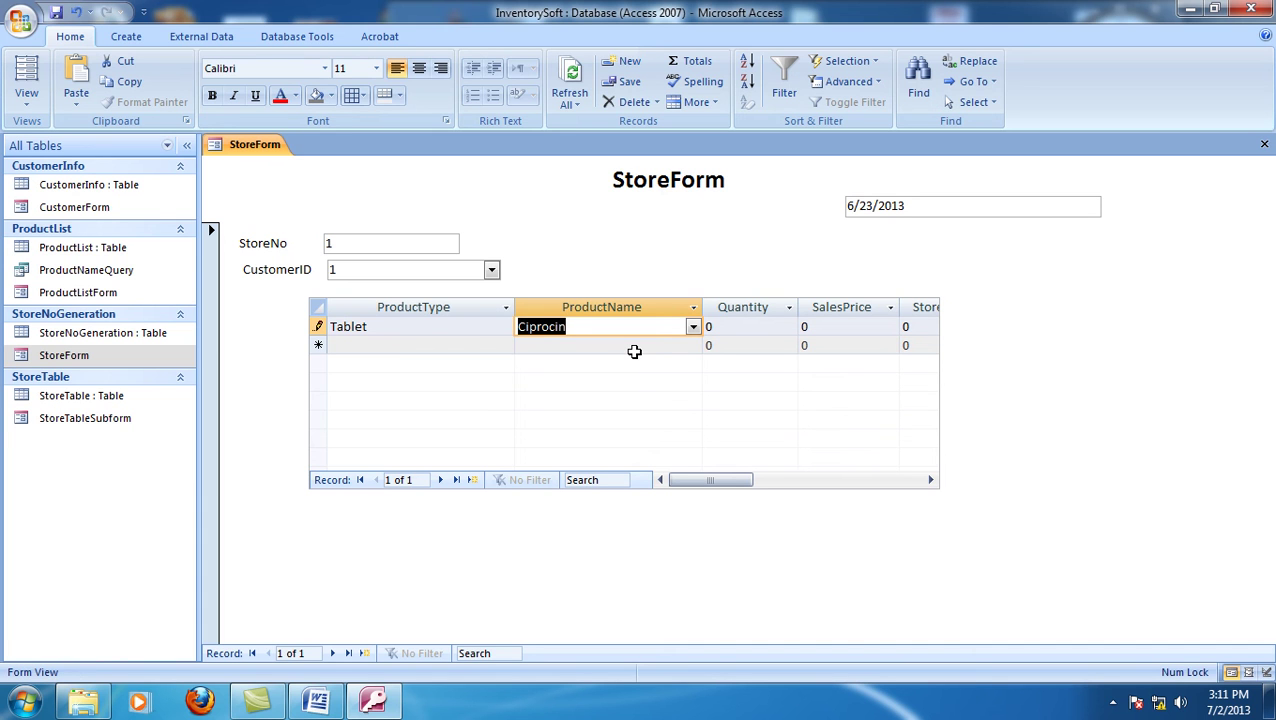
left_click(428, 327)
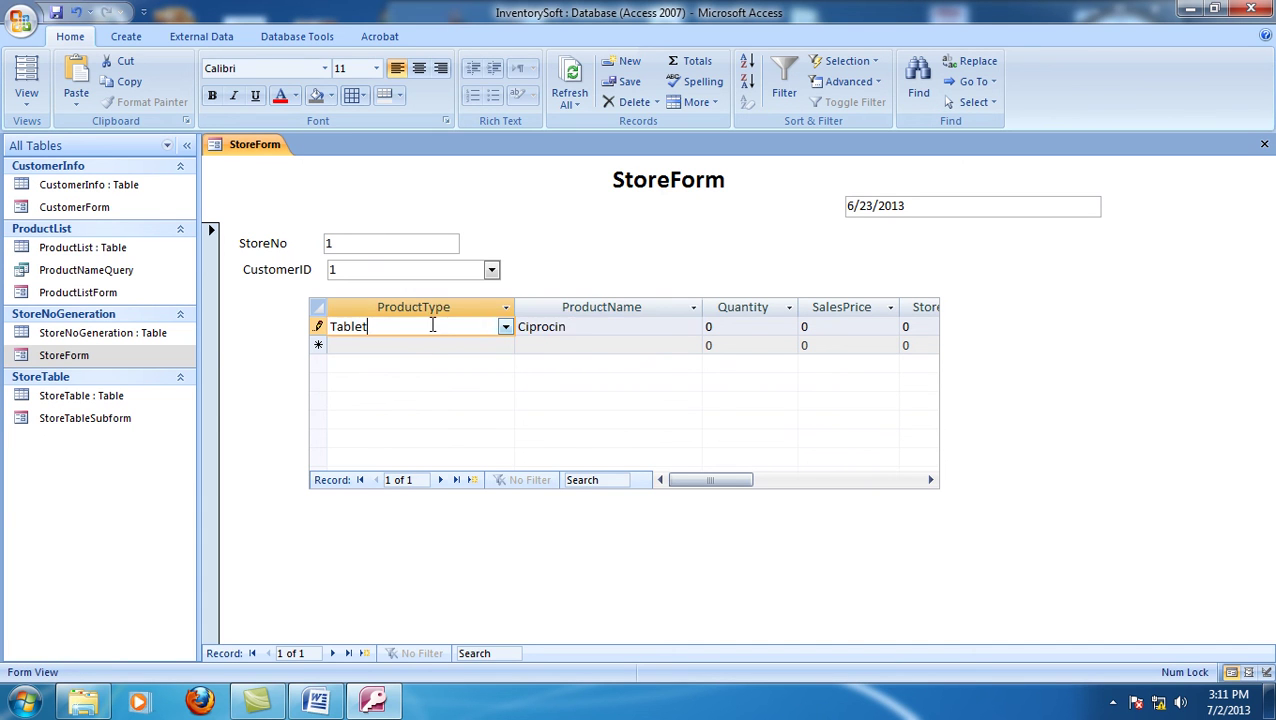
left_click(506, 328)
left_click(461, 379)
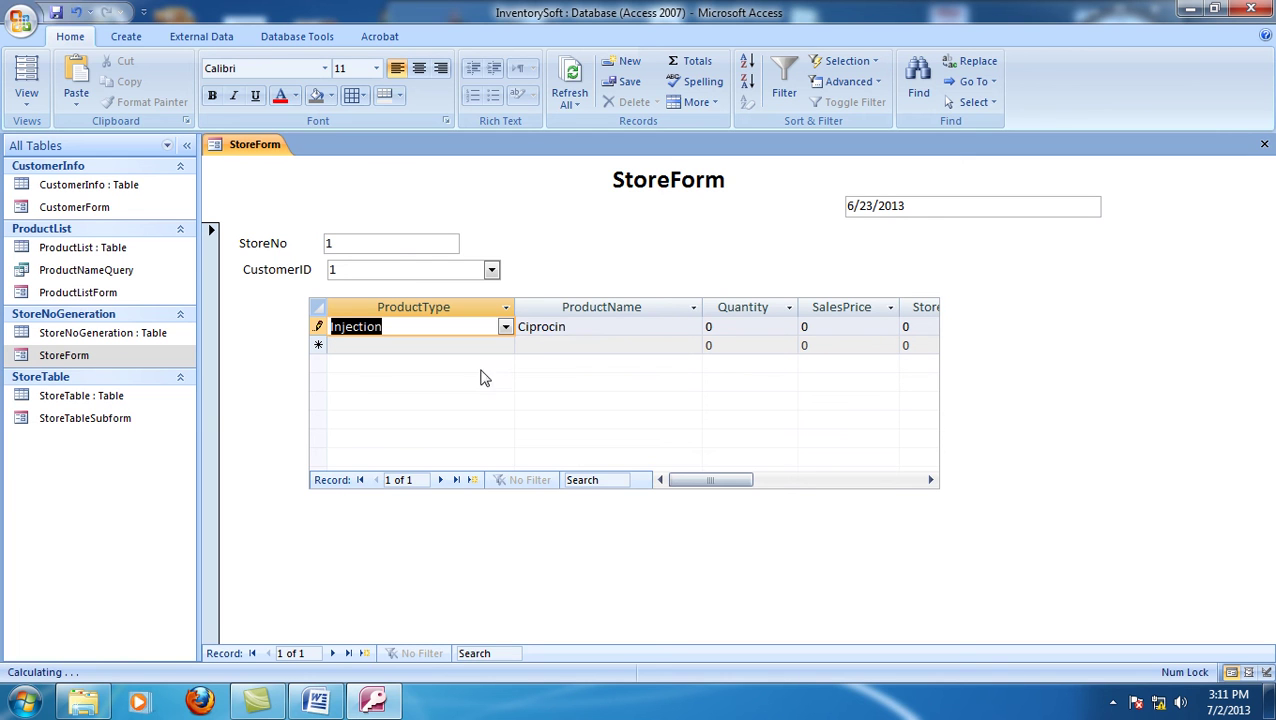
- Choose Veborab as the product name for the injection row in the subform
left_click(585, 327)
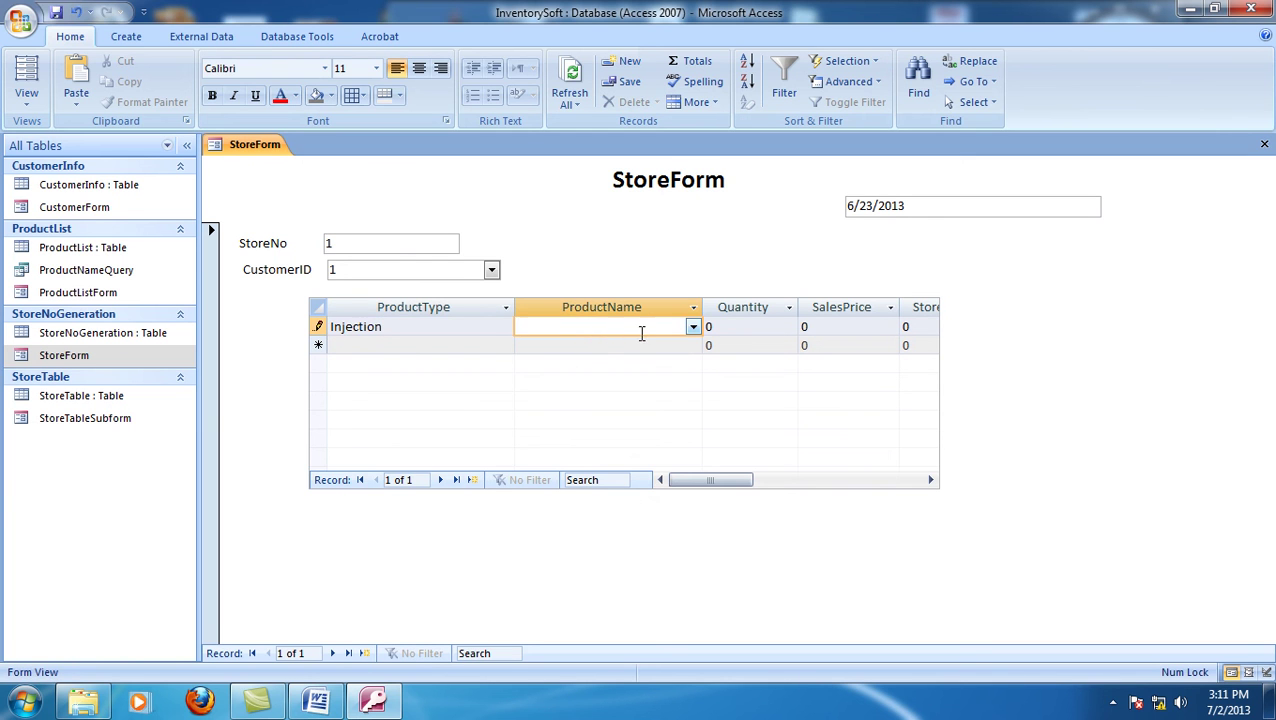
left_click(693, 328)
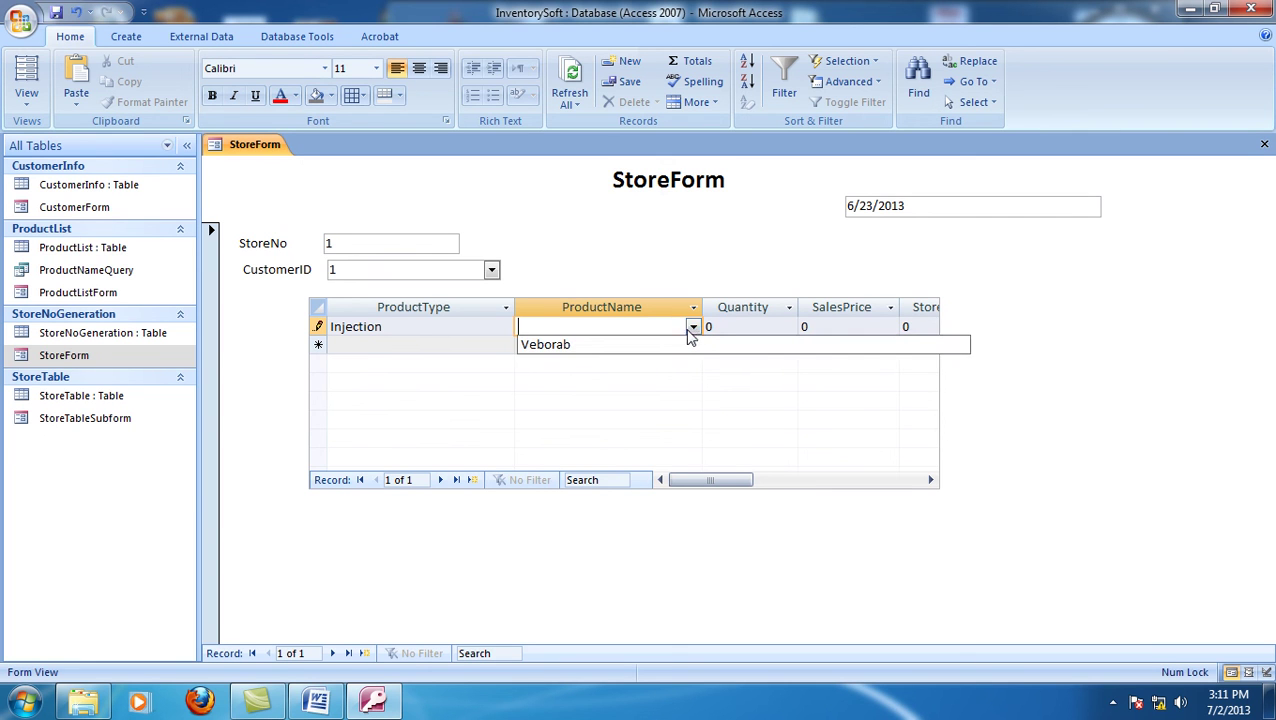
left_click(625, 347)
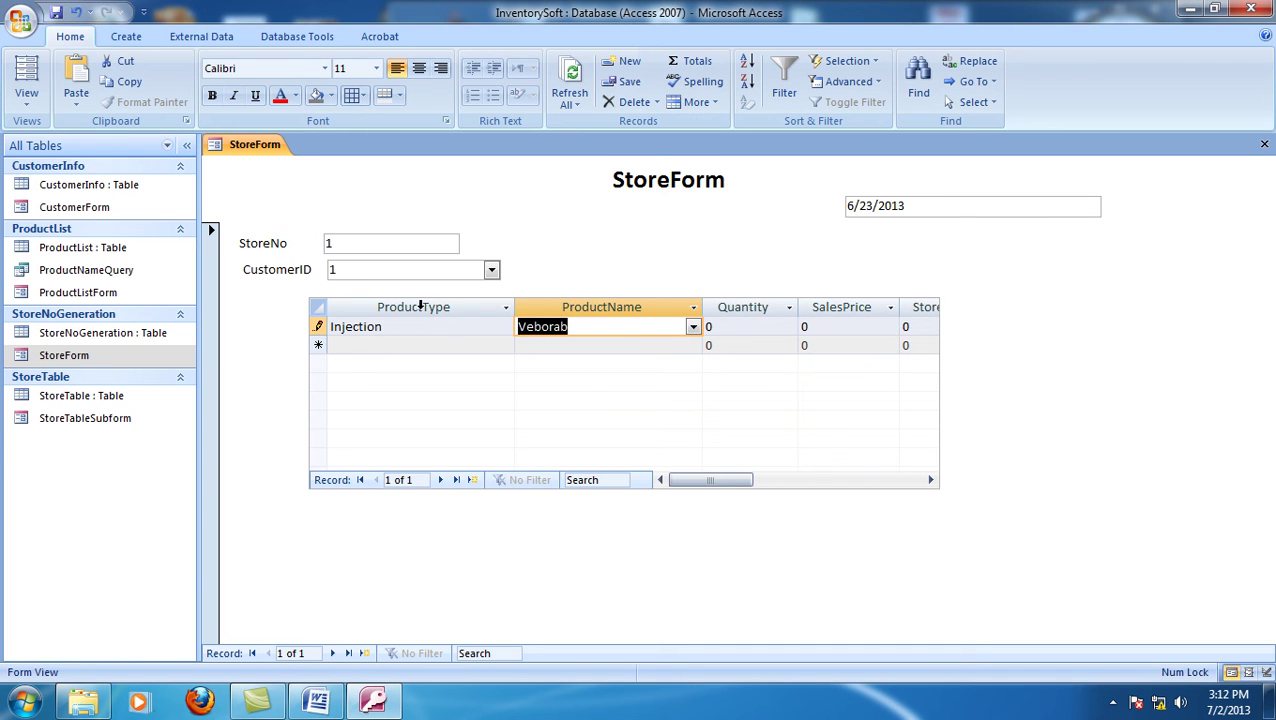
left_click(692, 327)
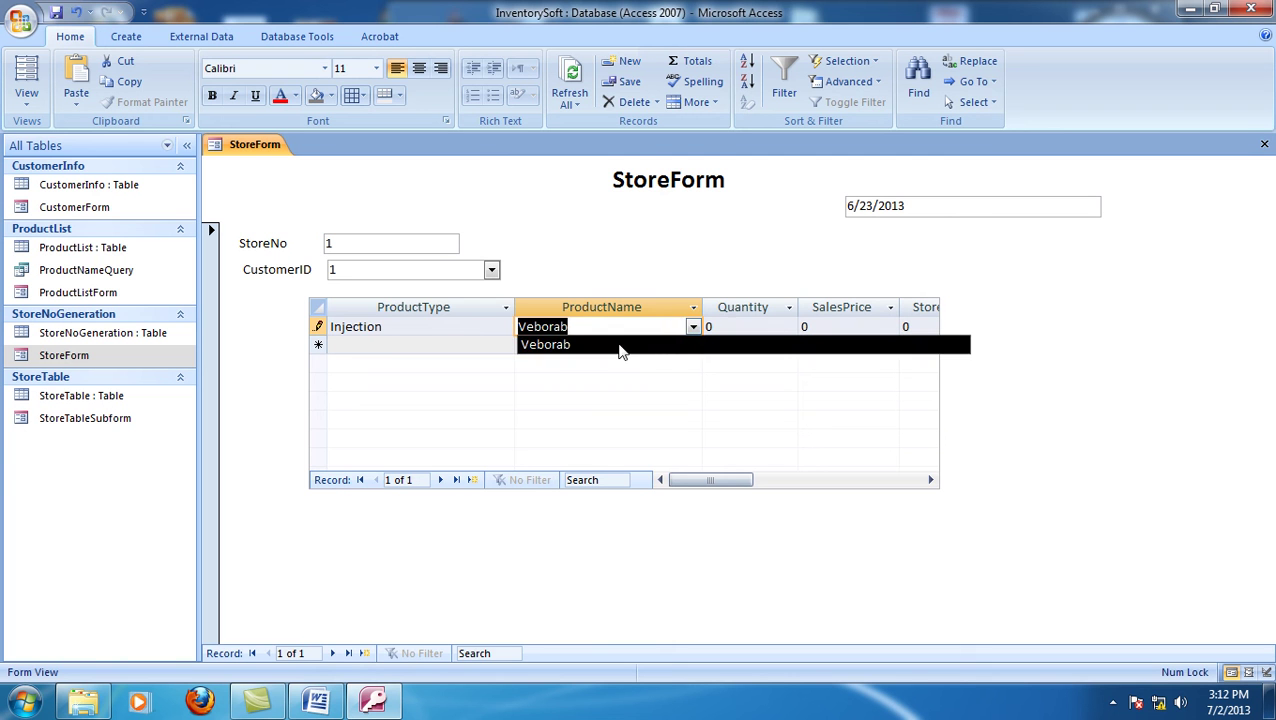
- Try to switch StoreForm to Design View and to close it, declining to discard the unsaved record
right_click(630, 249)
left_click(661, 289)
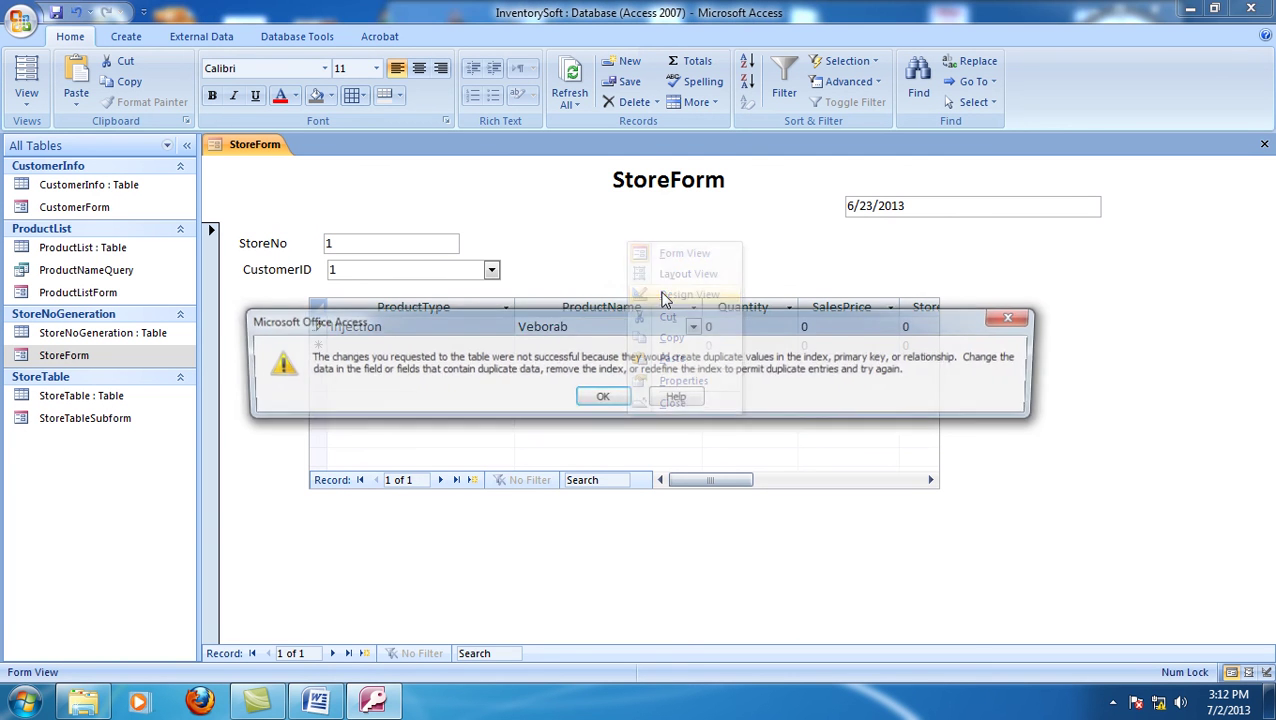
left_click(590, 399)
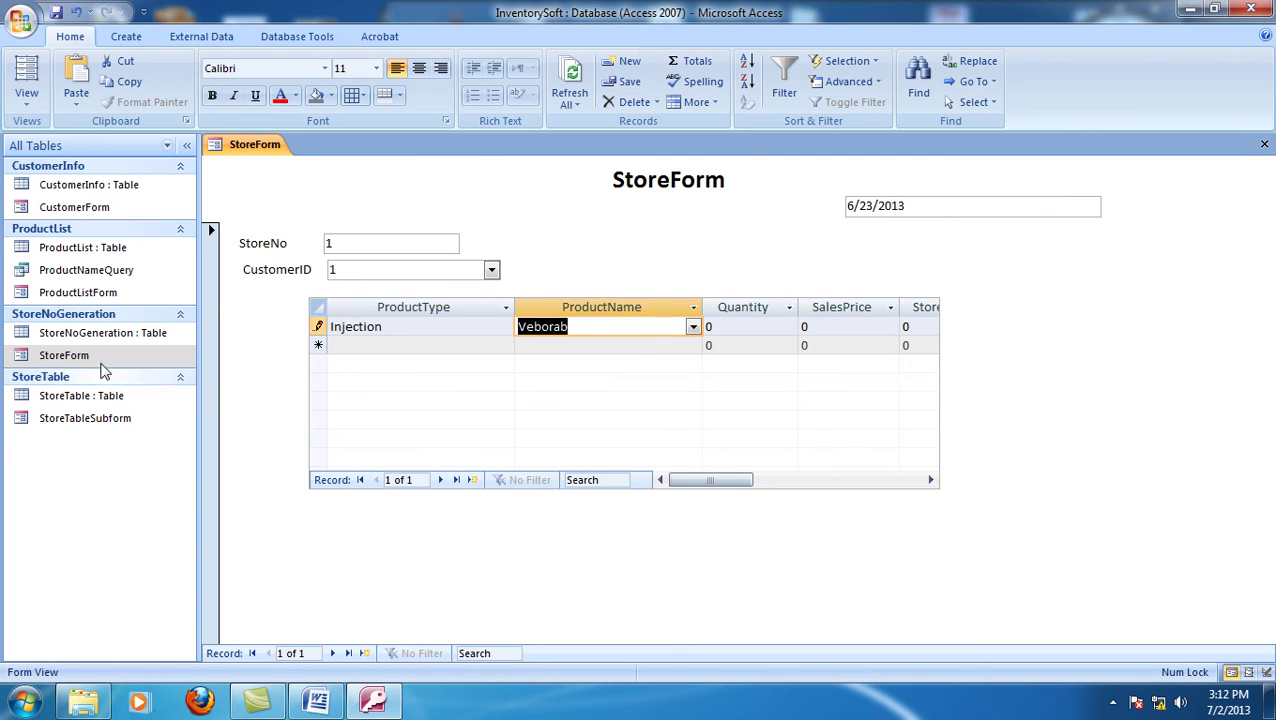
left_click(1264, 144)
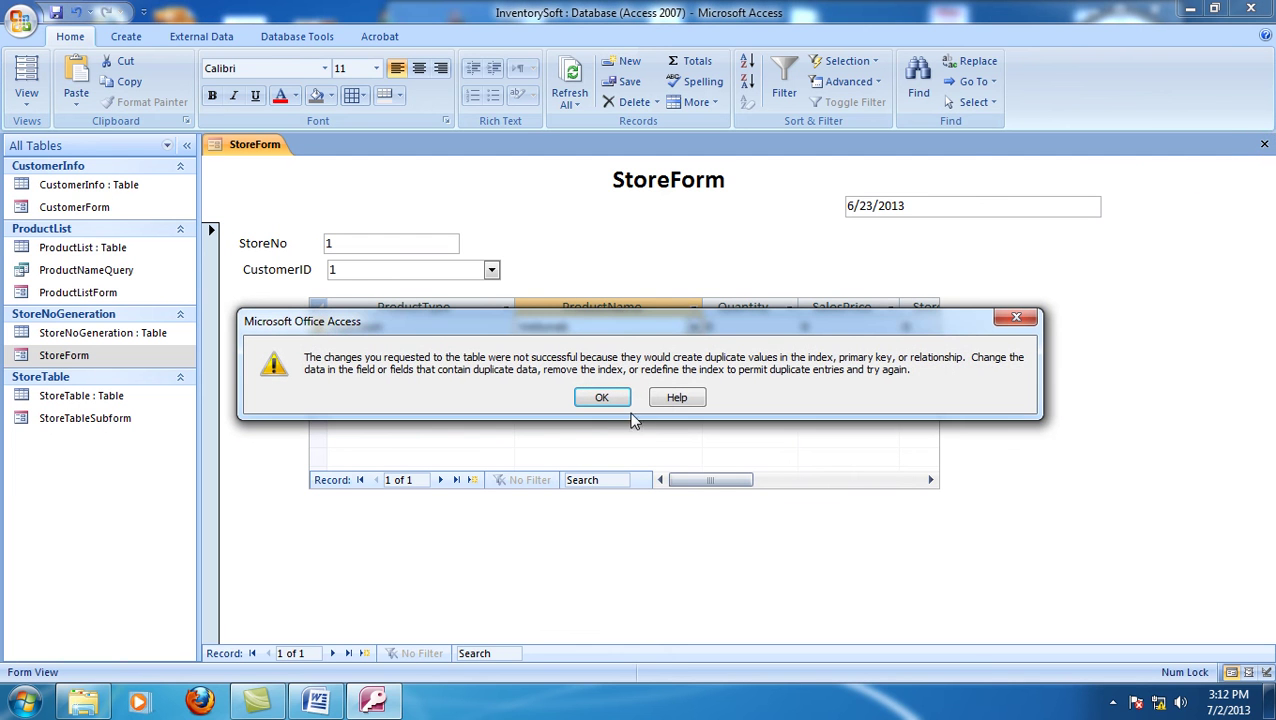
left_click(603, 398)
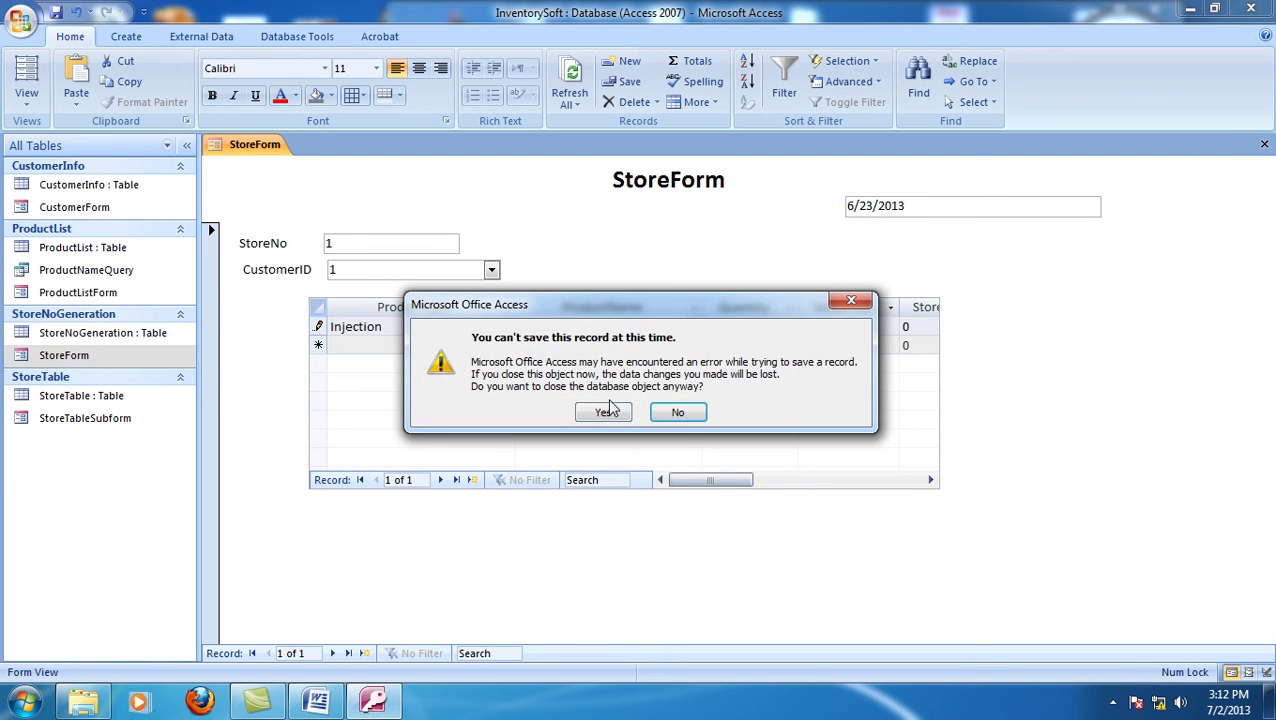
left_click(679, 418)
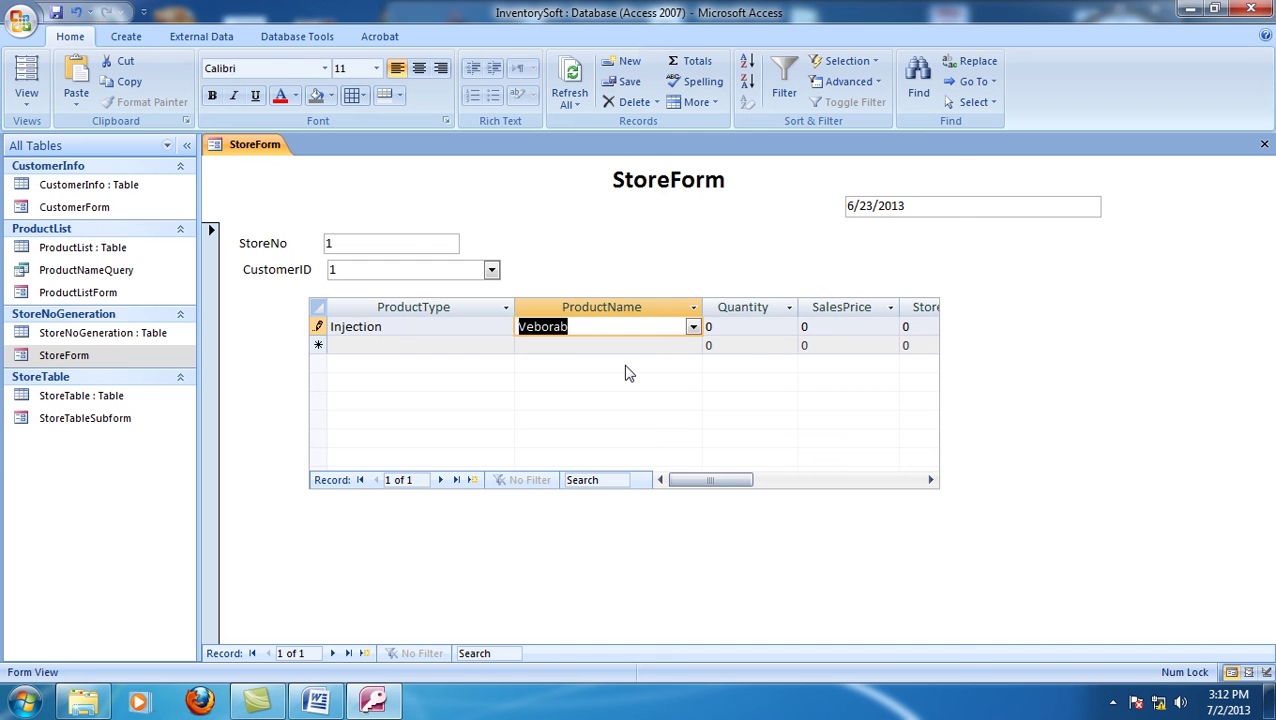
- Close StoreForm, discarding the unsaved record, and reopen it in Design View
key("Tab")
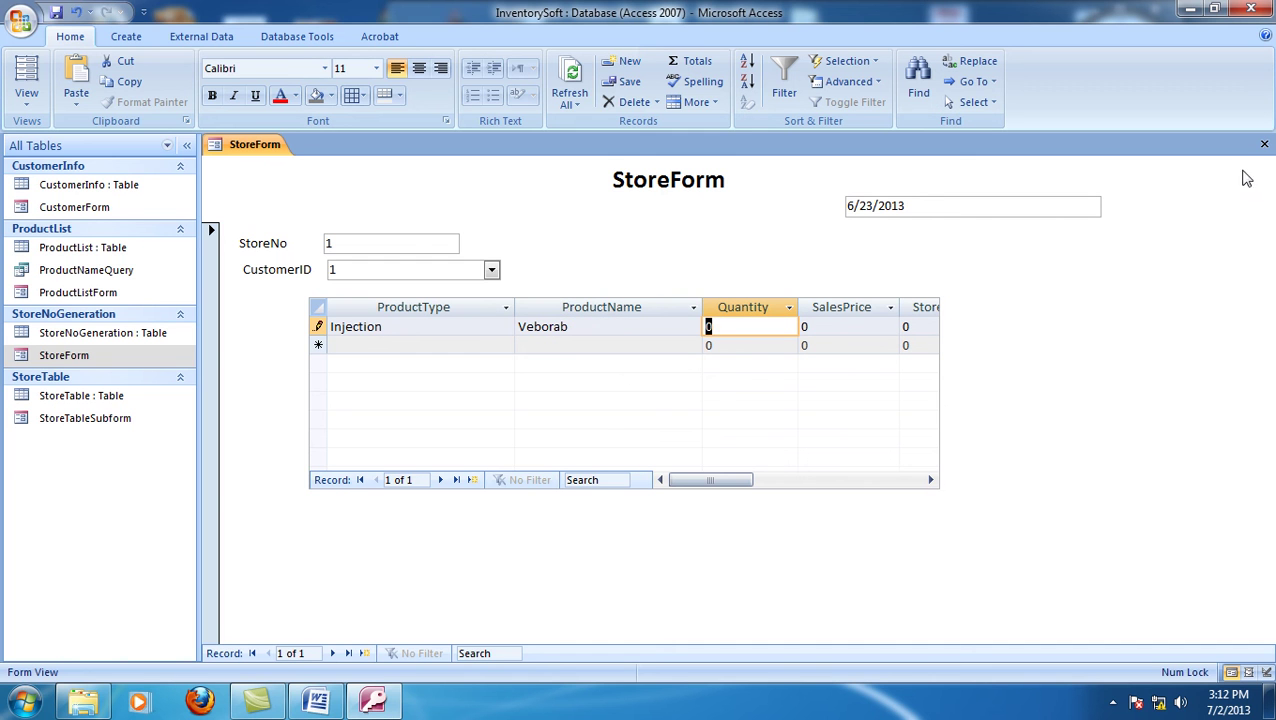
left_click(1263, 147)
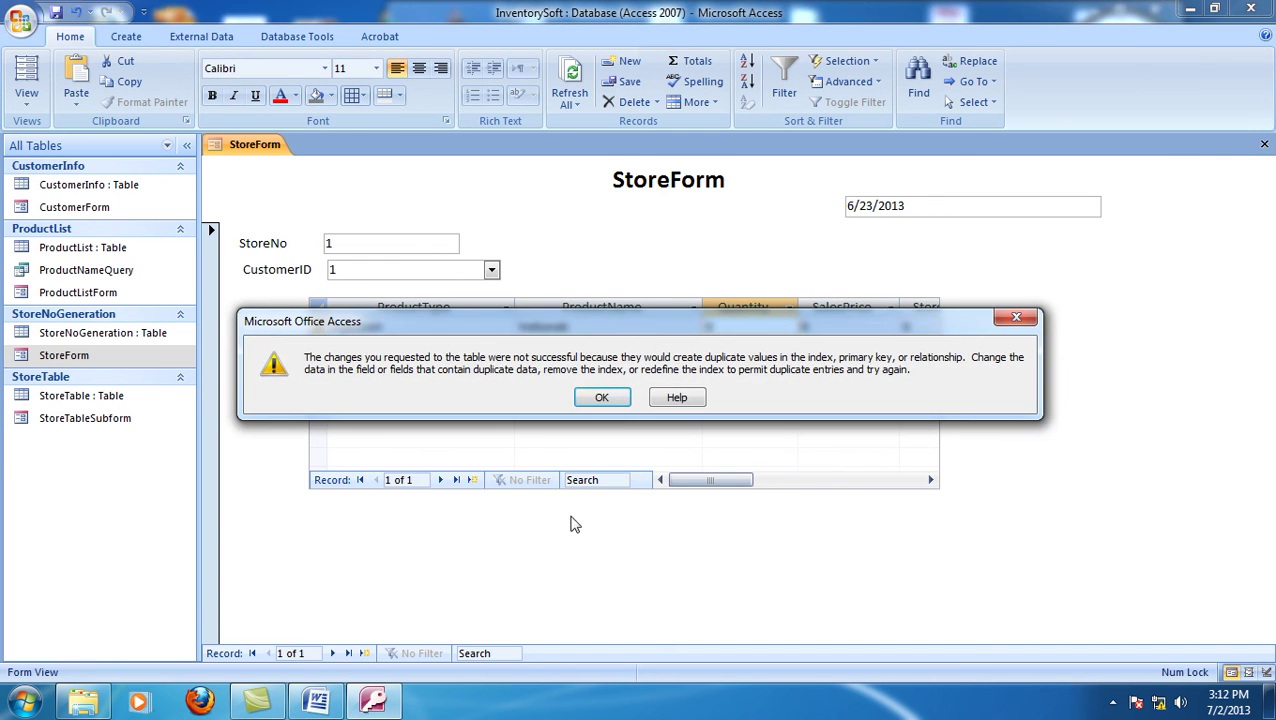
left_click(613, 400)
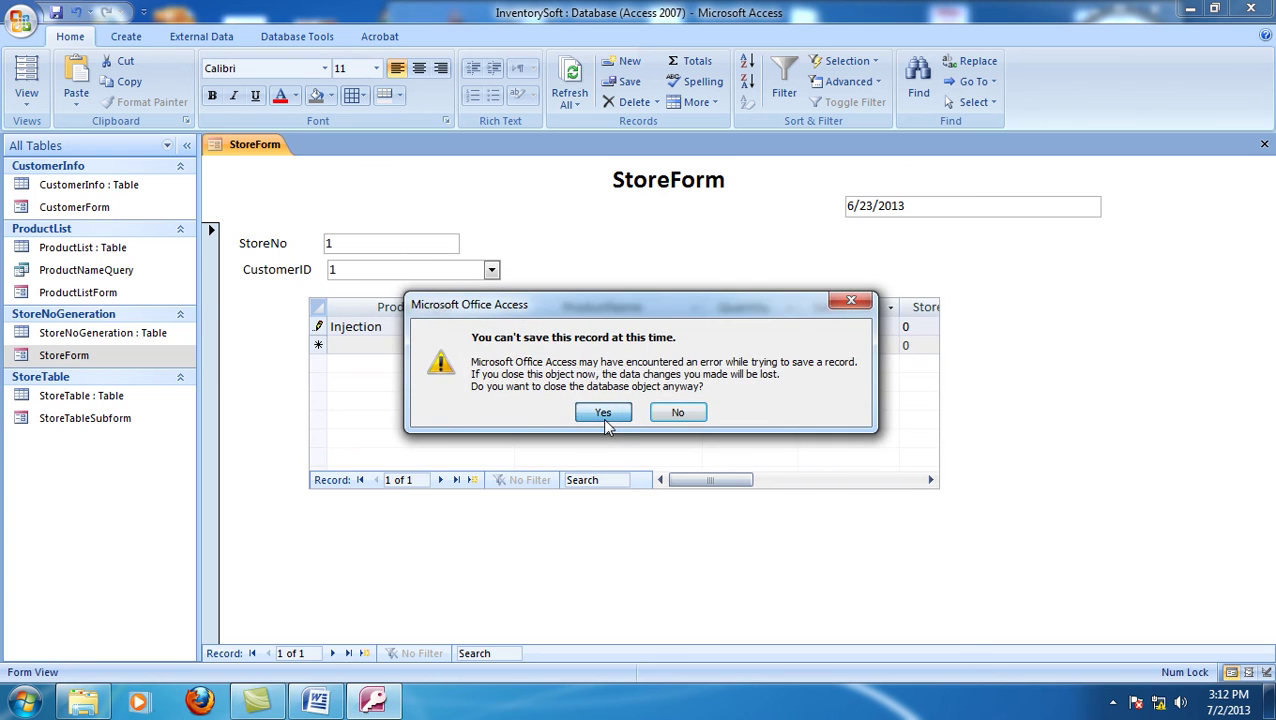
left_click(605, 417)
right_click(85, 363)
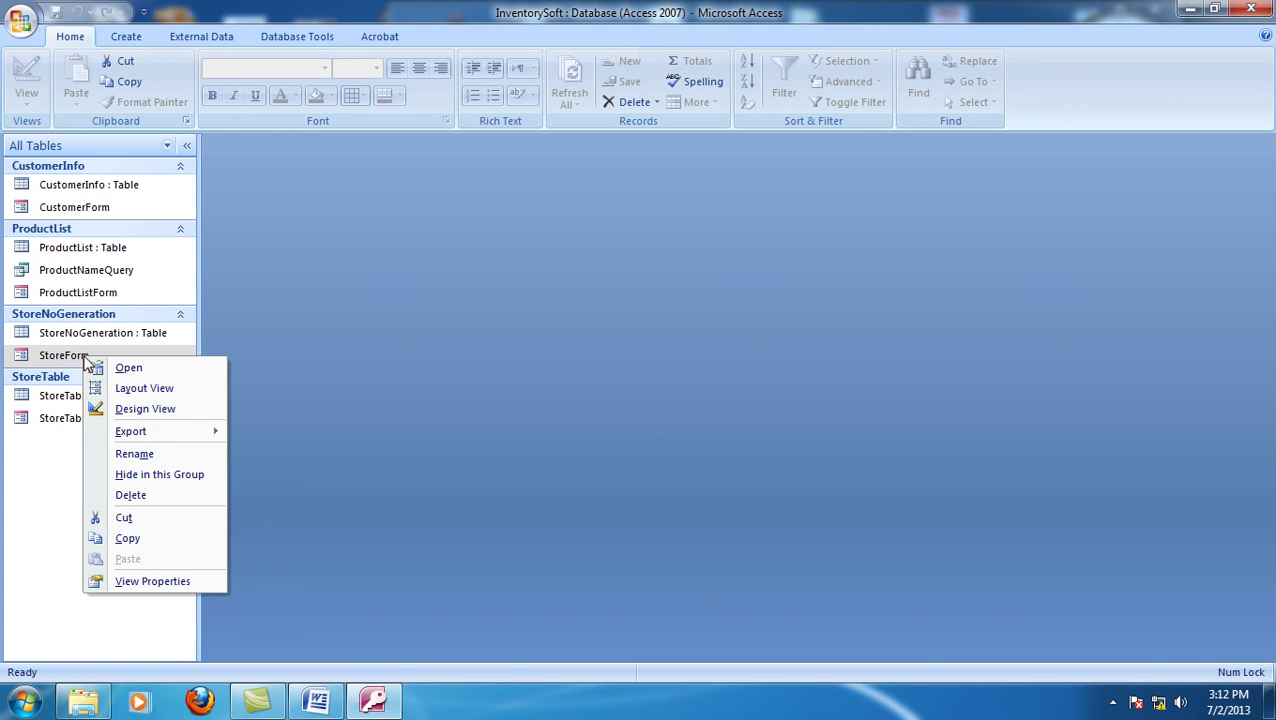
left_click(157, 408)
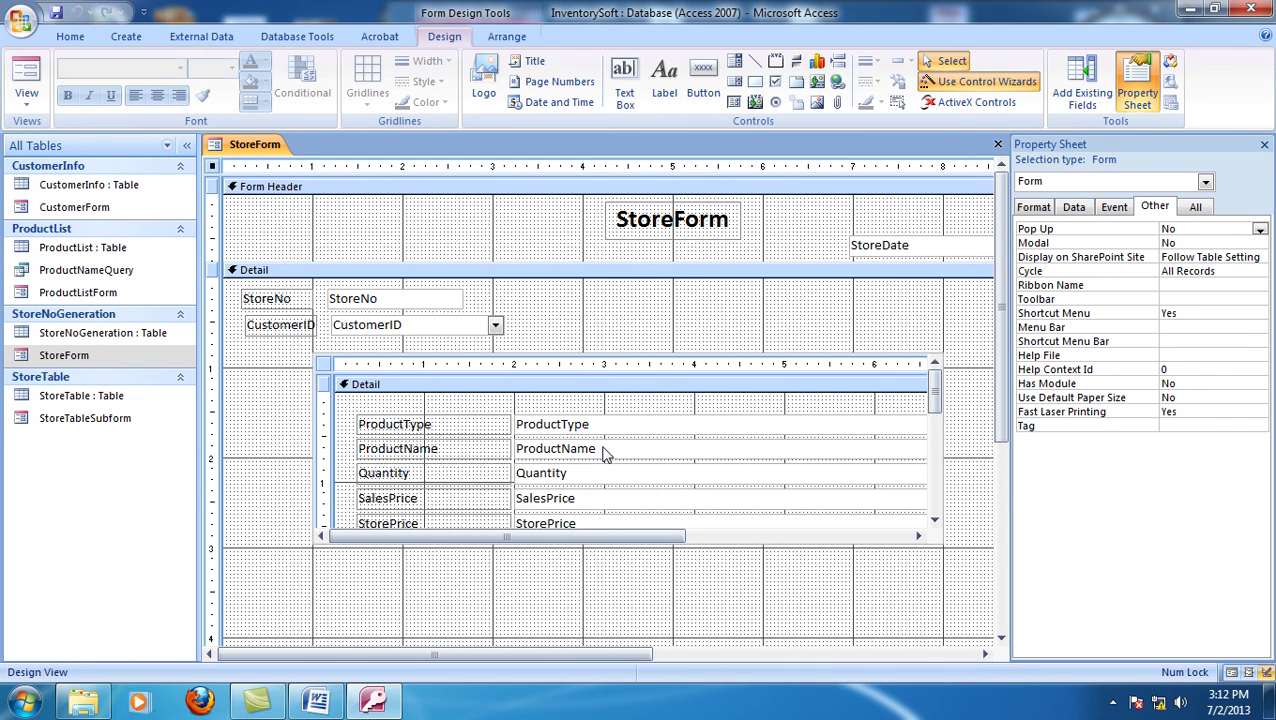
- In Form View, set the new subform row's product type to Capsul and list its available product names
left_click(603, 451)
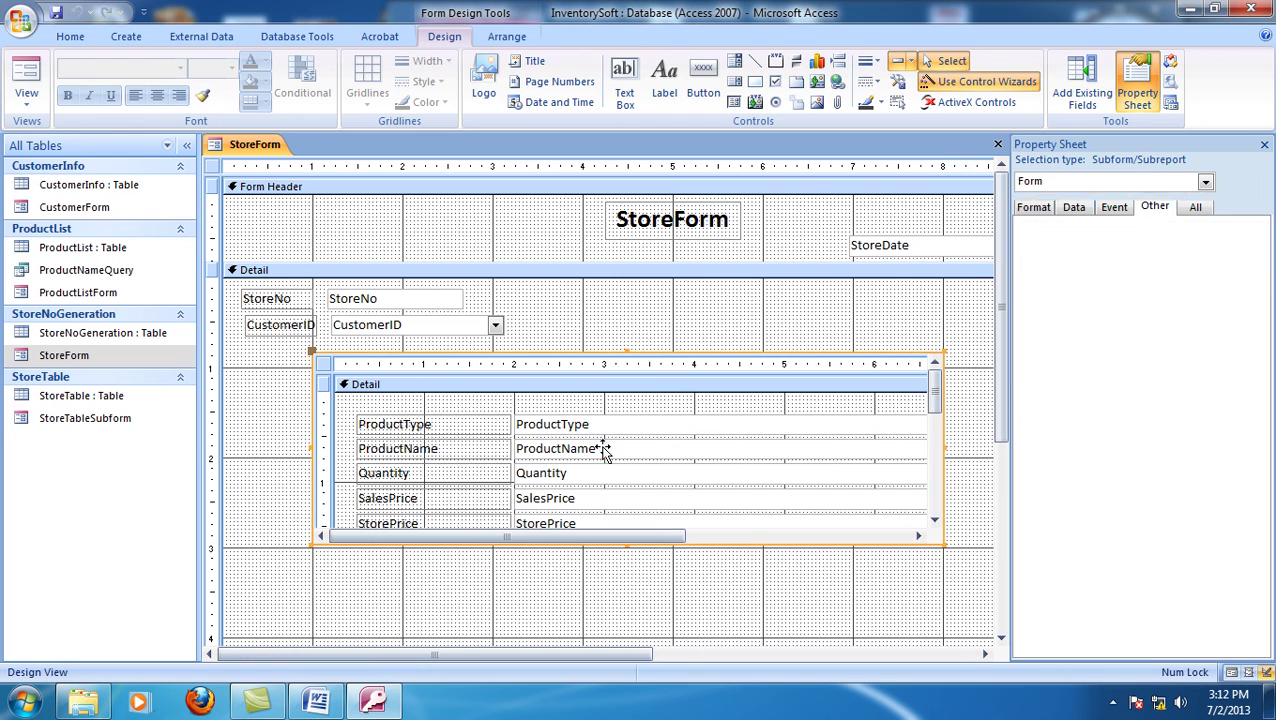
left_click(603, 449)
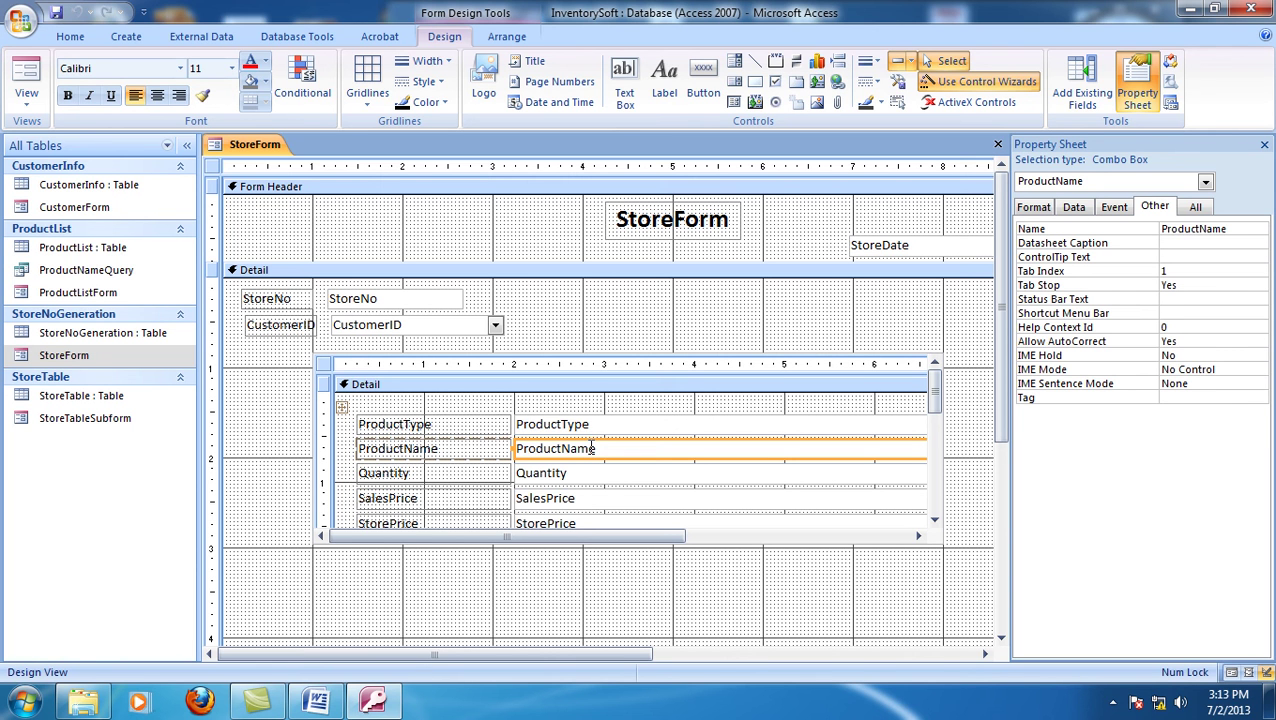
left_click(30, 100)
left_click(56, 134)
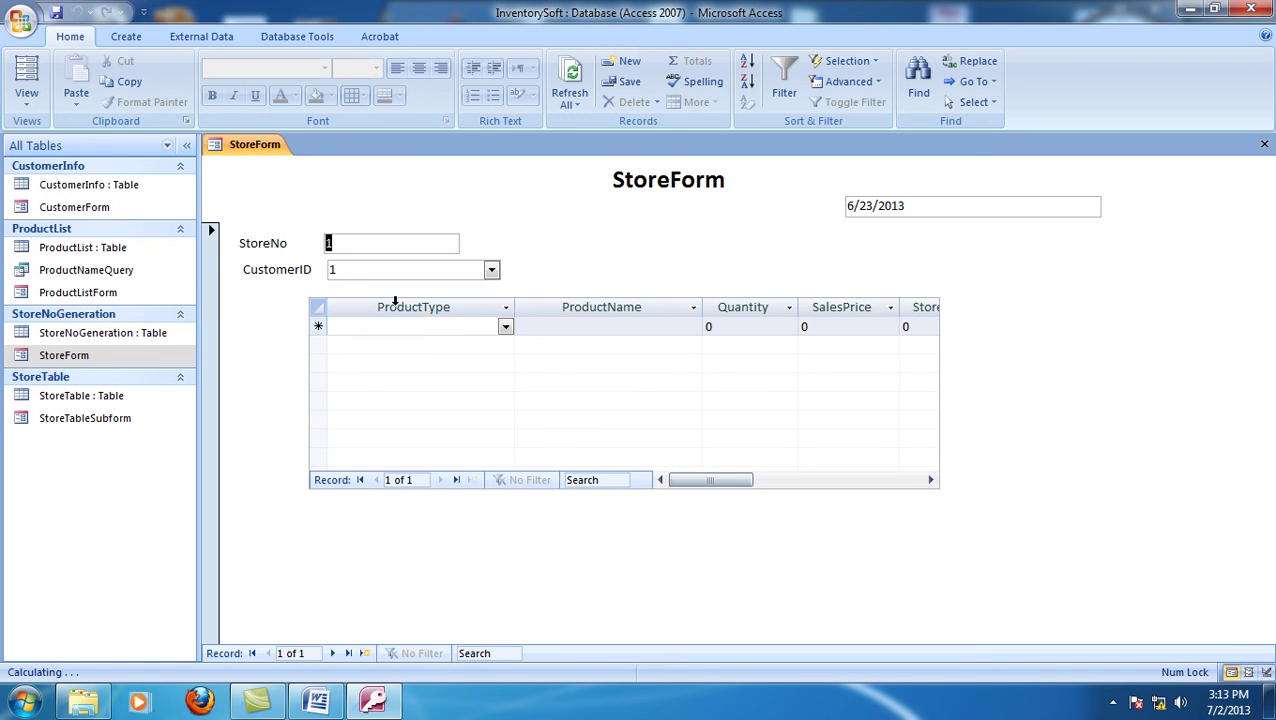
left_click(505, 327)
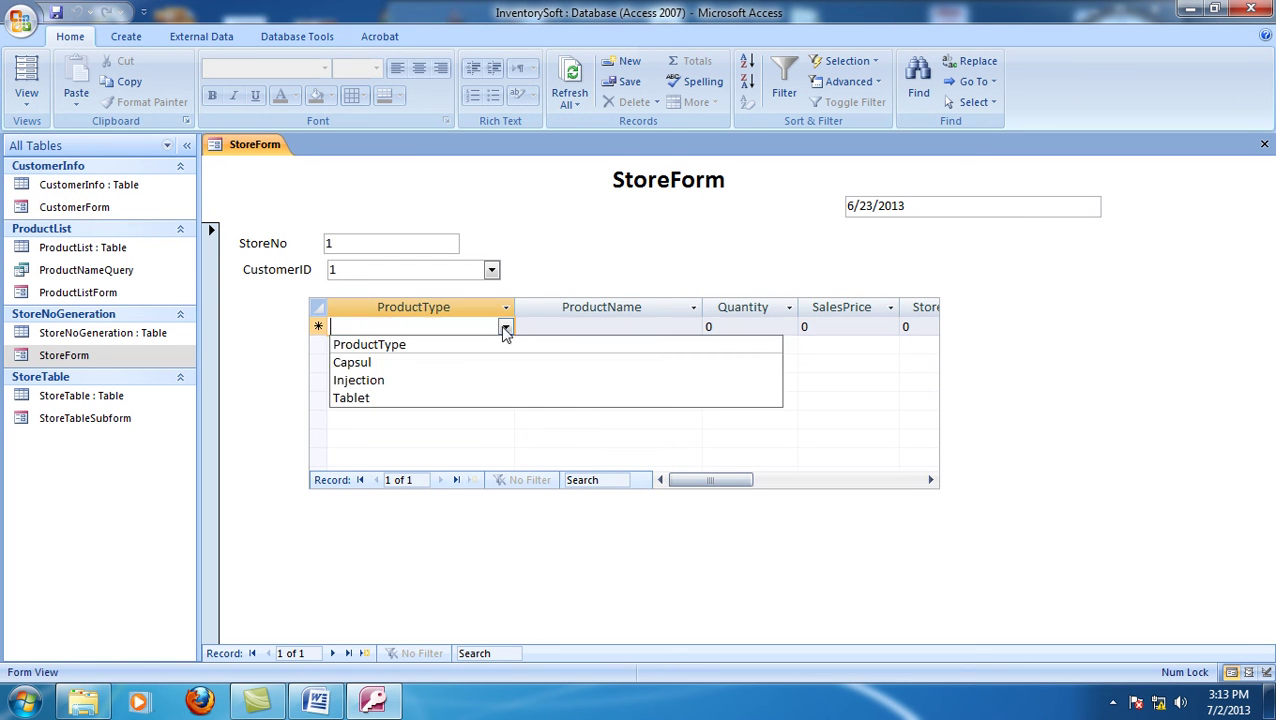
left_click(430, 362)
left_click(632, 326)
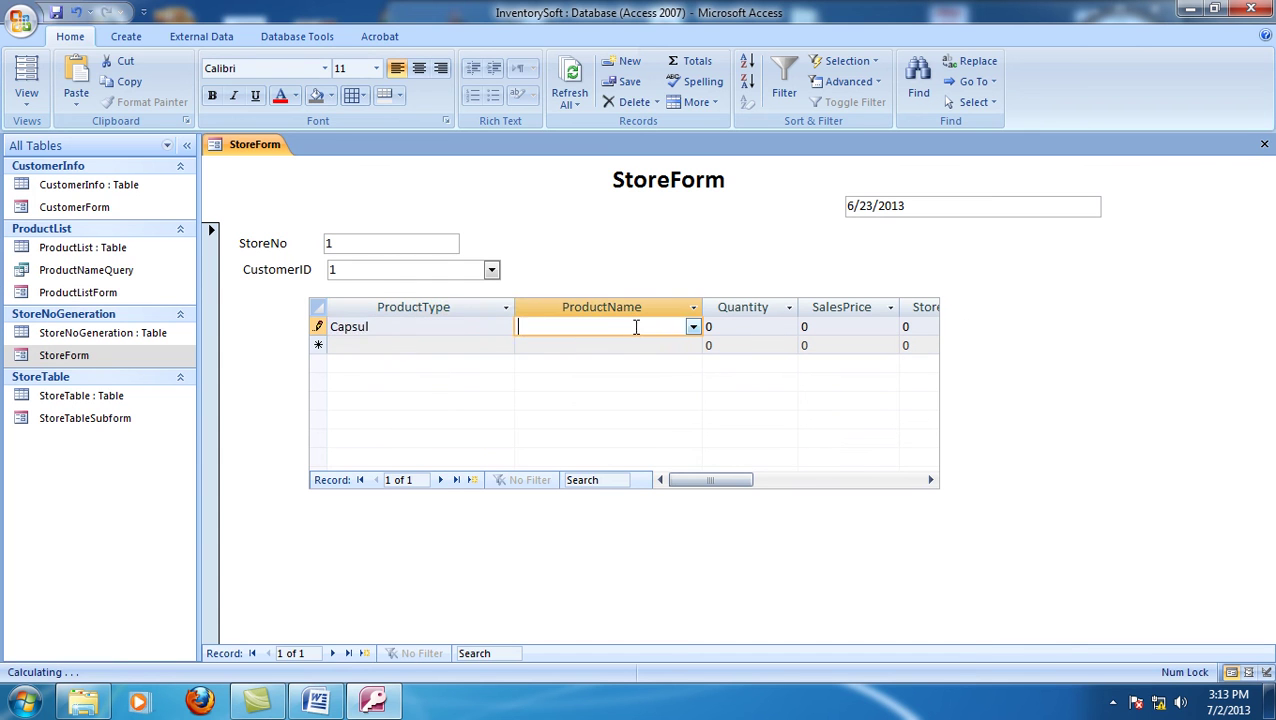
left_click(692, 327)
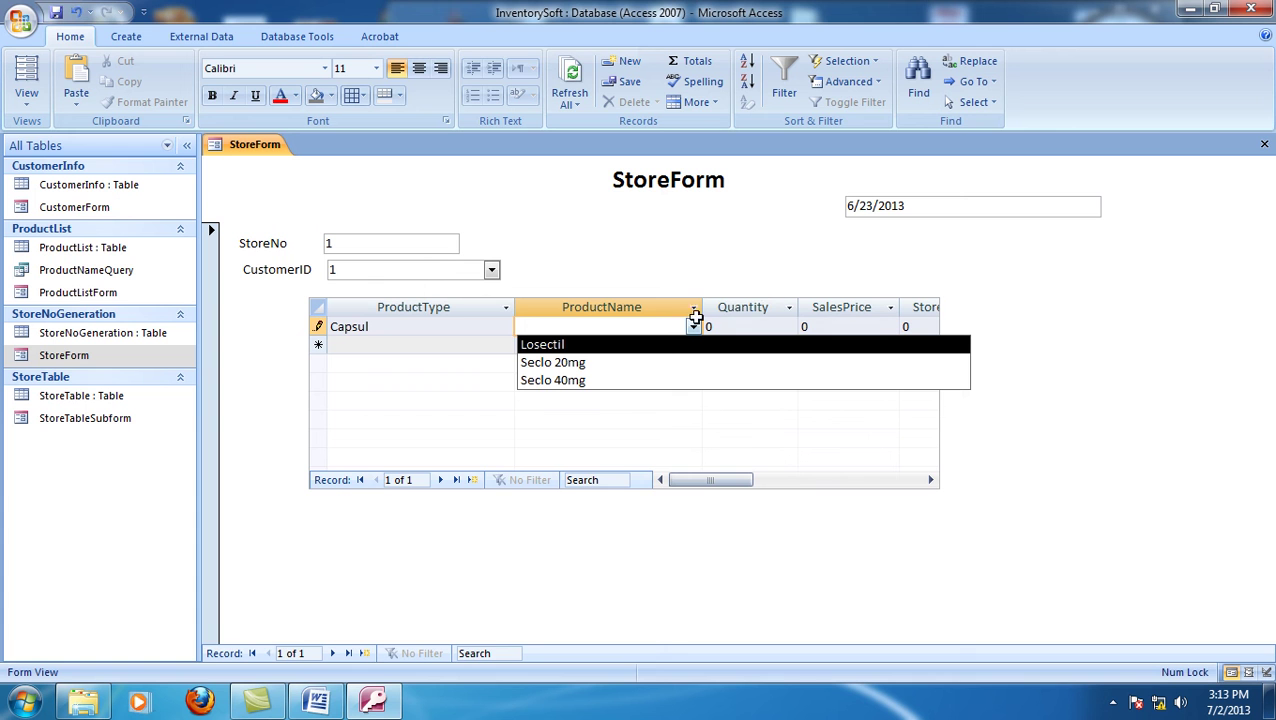
- Discard the unsaved capsule row by closing StoreForm, and open the form in Design View again
left_click(1264, 144)
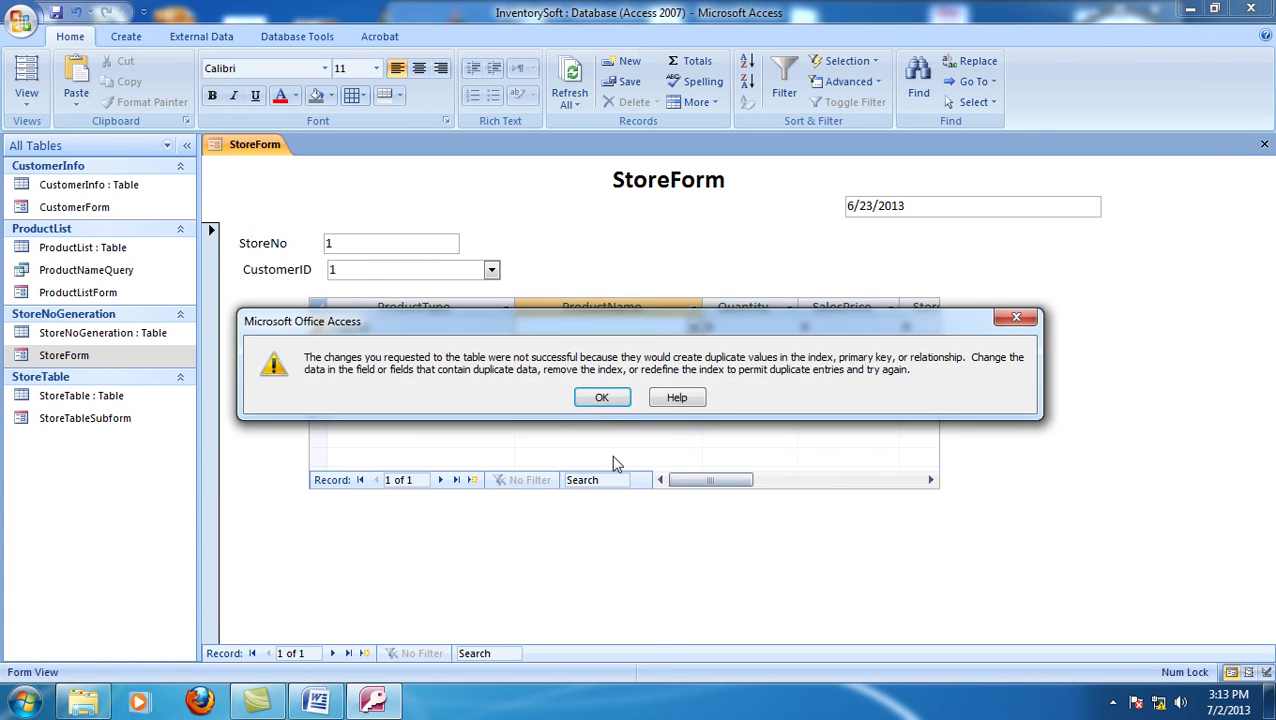
left_click(602, 398)
left_click(607, 410)
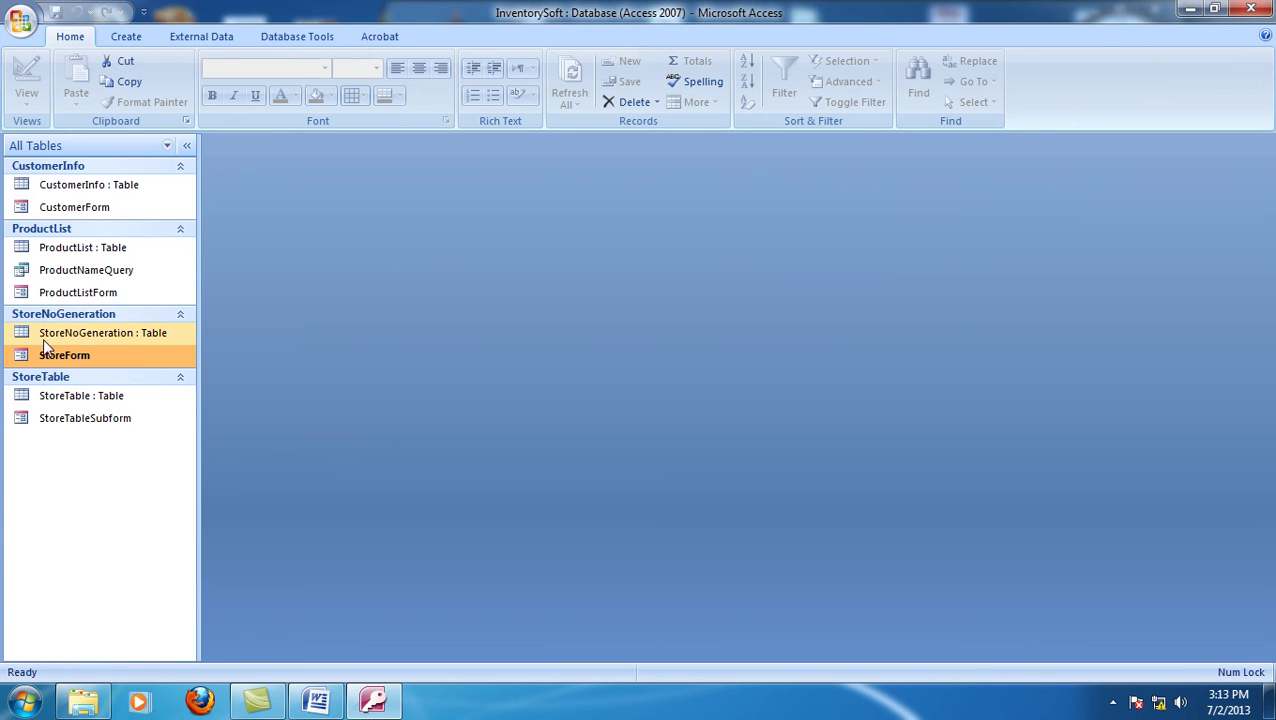
right_click(57, 360)
left_click(85, 405)
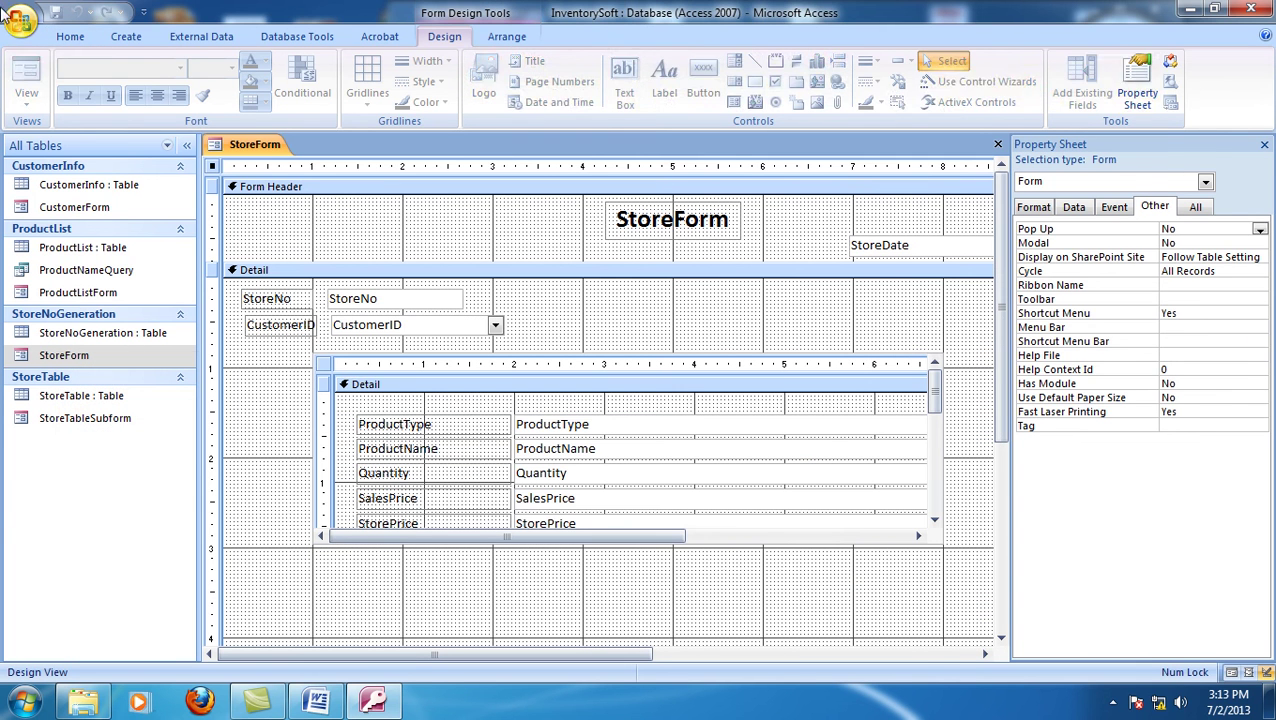
- Turn on Column Heads for the ProductName combo box in the subform
left_click(558, 455)
left_click(557, 453)
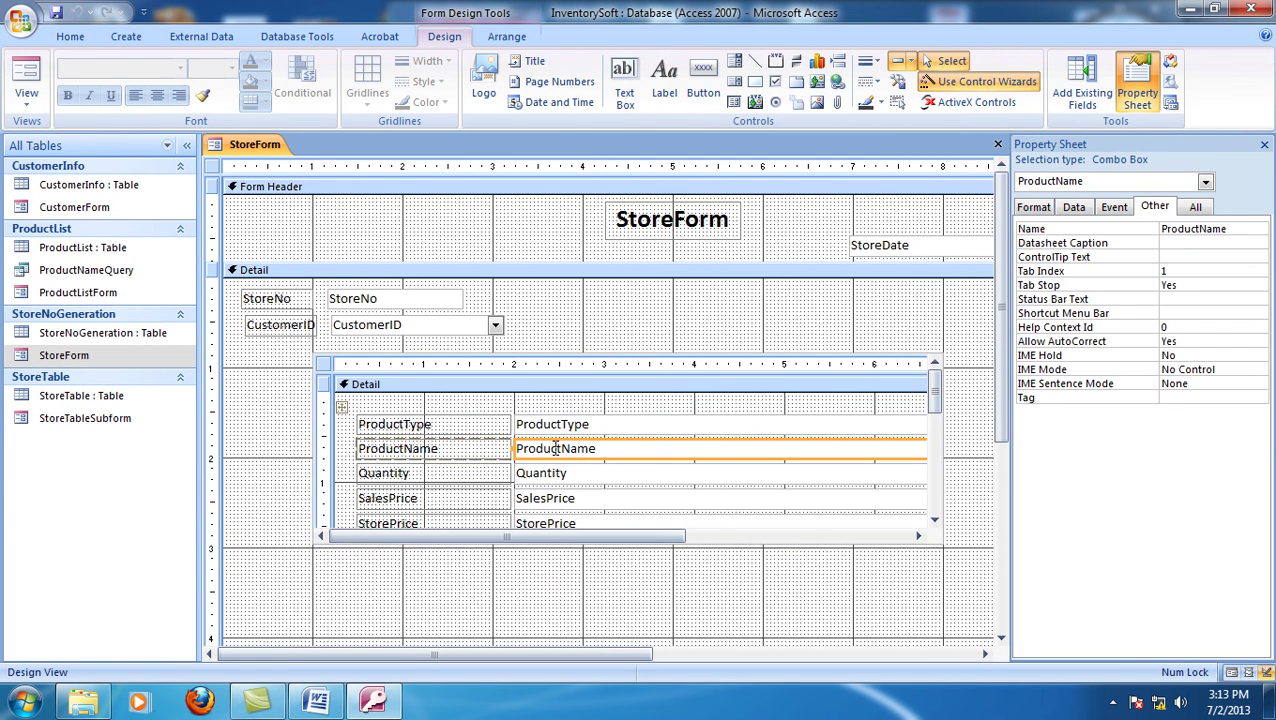
left_click(1076, 208)
left_click(1032, 207)
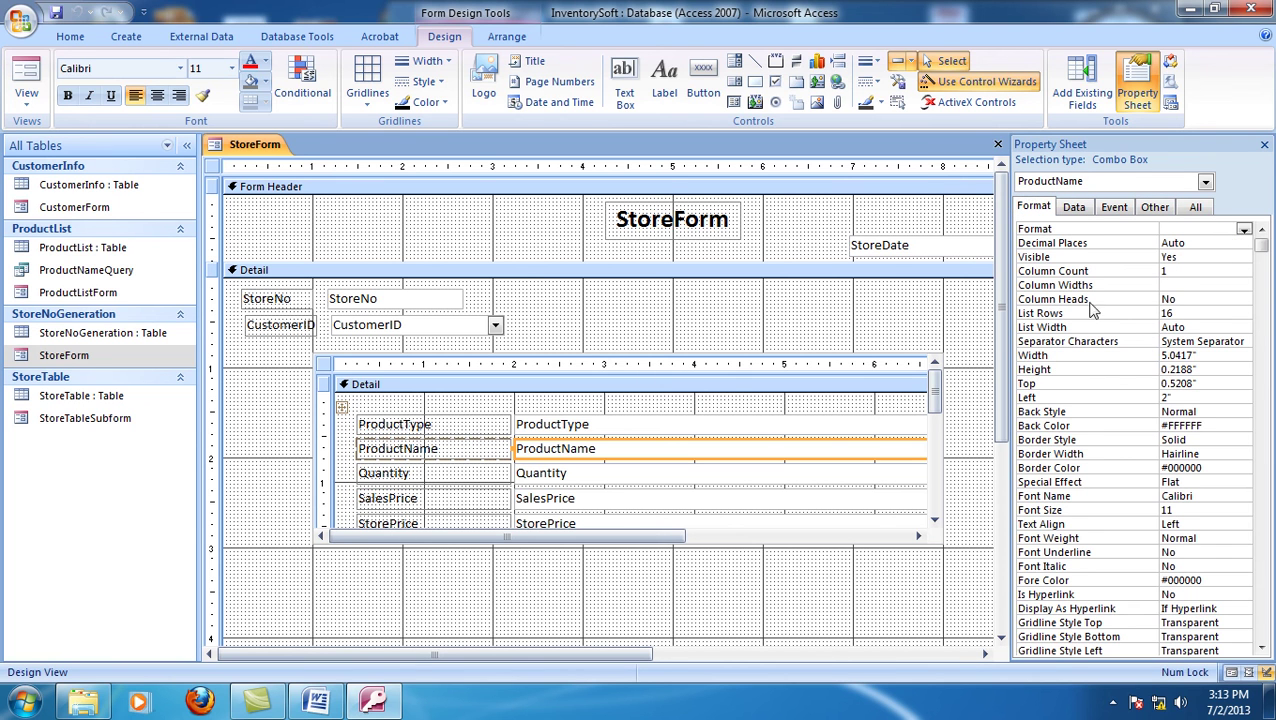
left_click(1180, 287)
left_click(1176, 299)
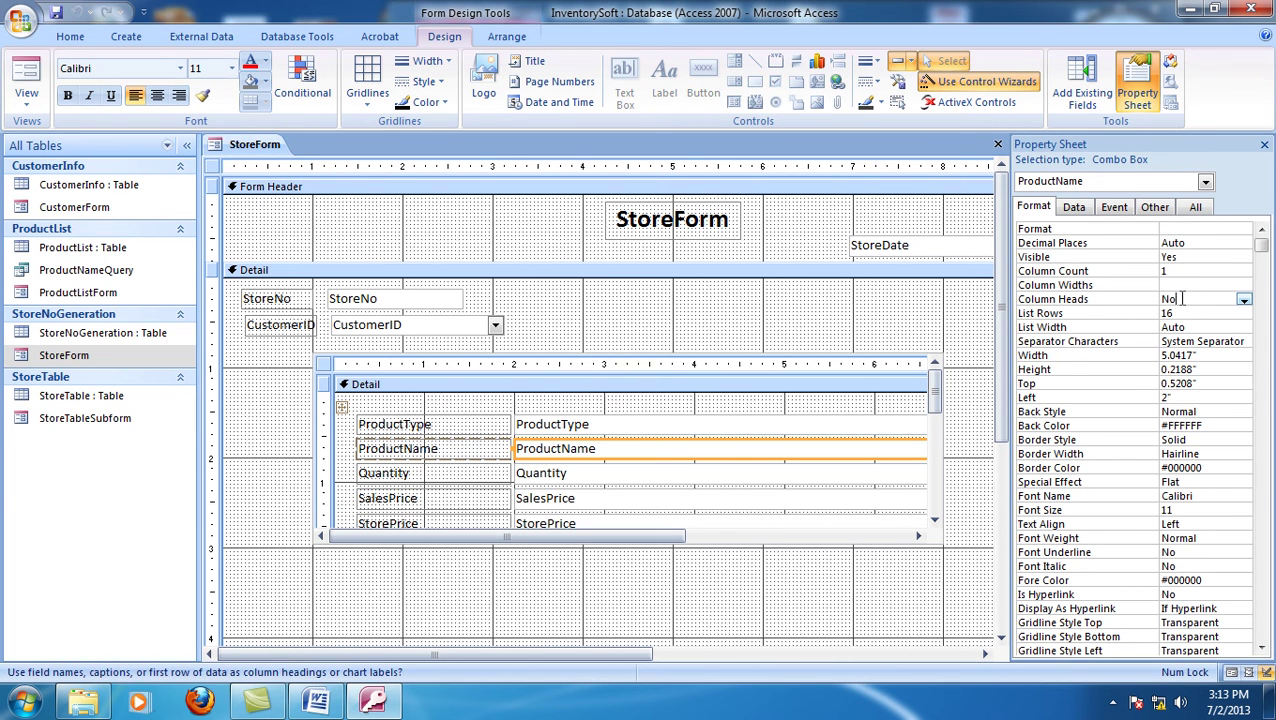
left_click(1244, 311)
left_click(1236, 299)
left_click(1244, 300)
left_click(1172, 313)
- In Form View, fill the first subform row with product type Capsul, product name Losectil and quantity 10
left_click(26, 95)
left_click(60, 136)
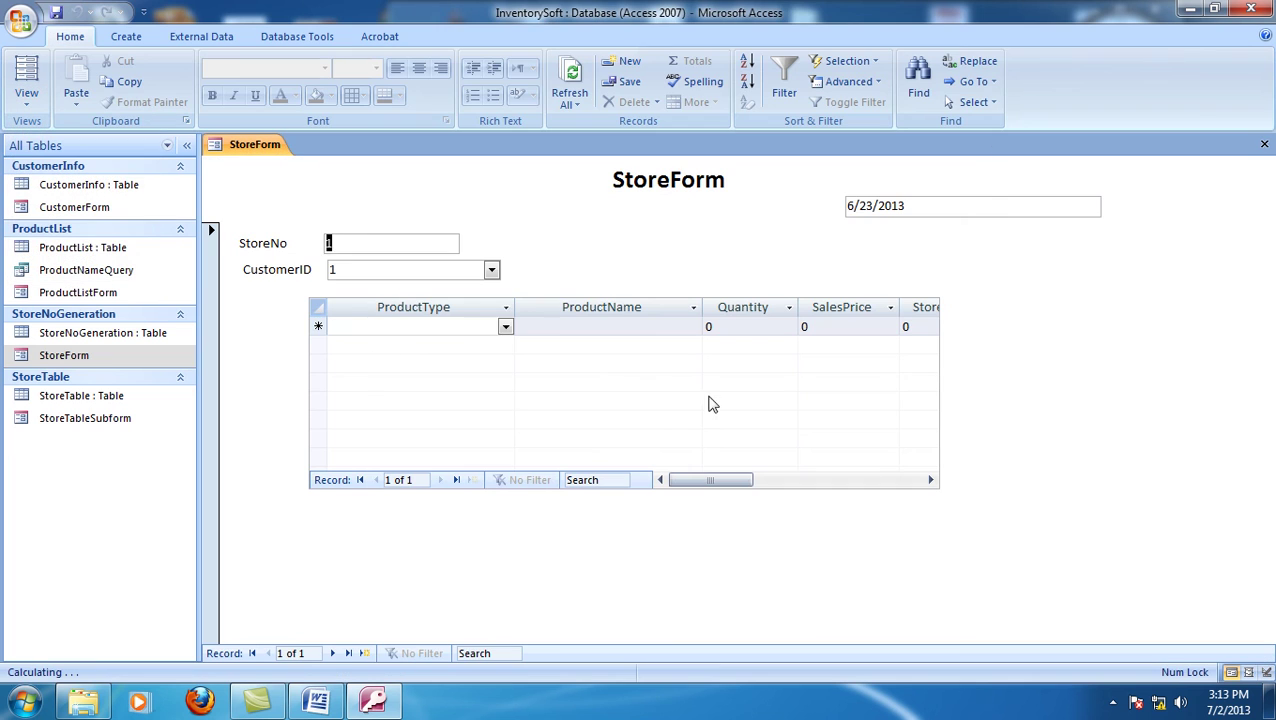
left_click(505, 327)
left_click(474, 364)
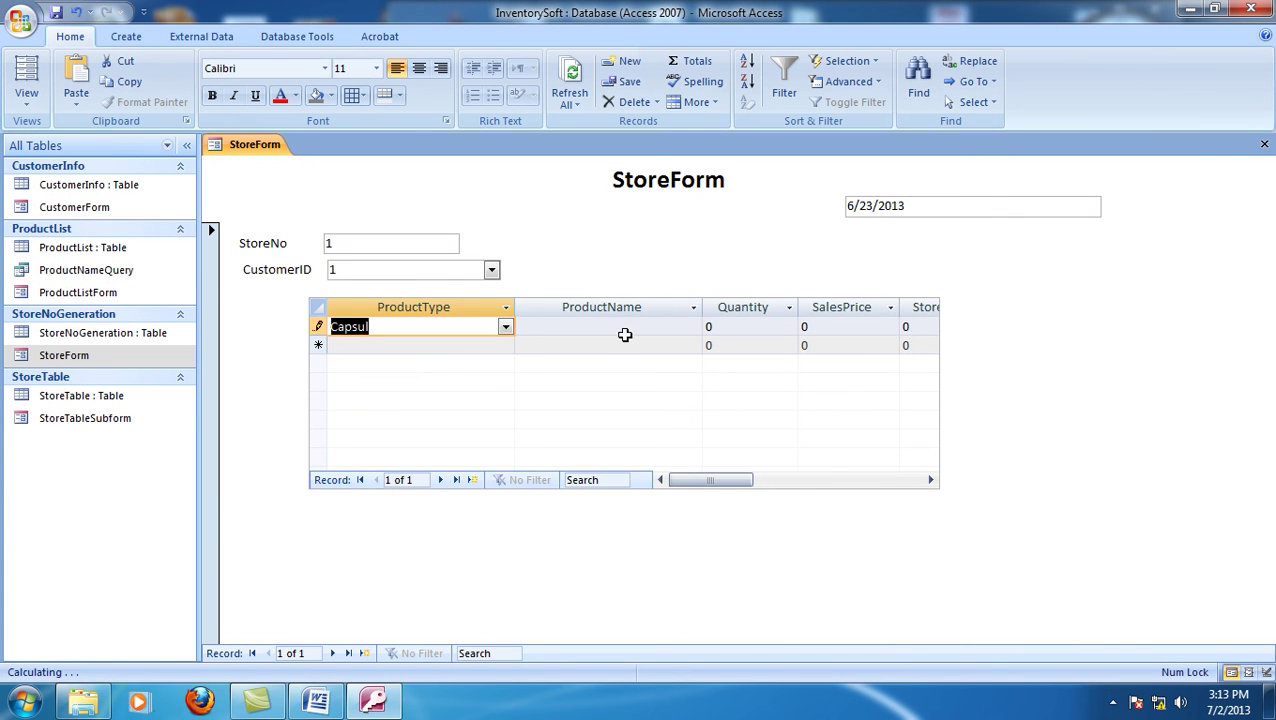
left_click(630, 327)
left_click(692, 327)
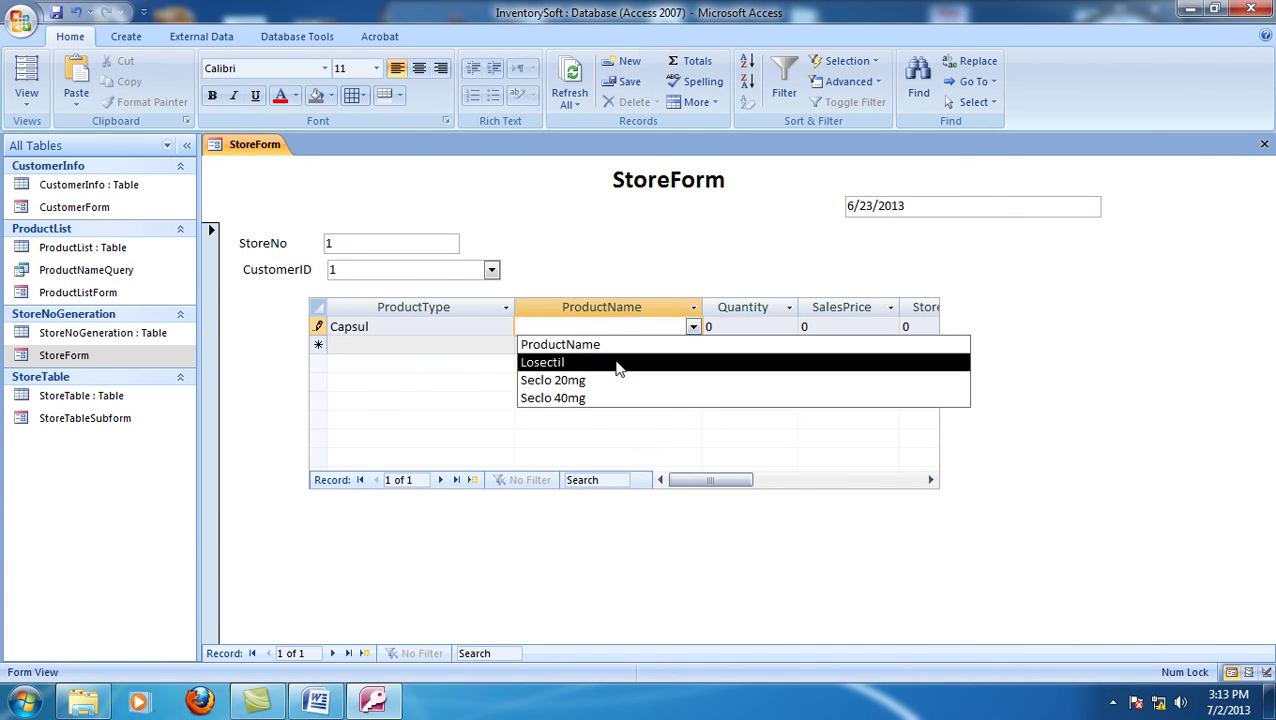
left_click(607, 364)
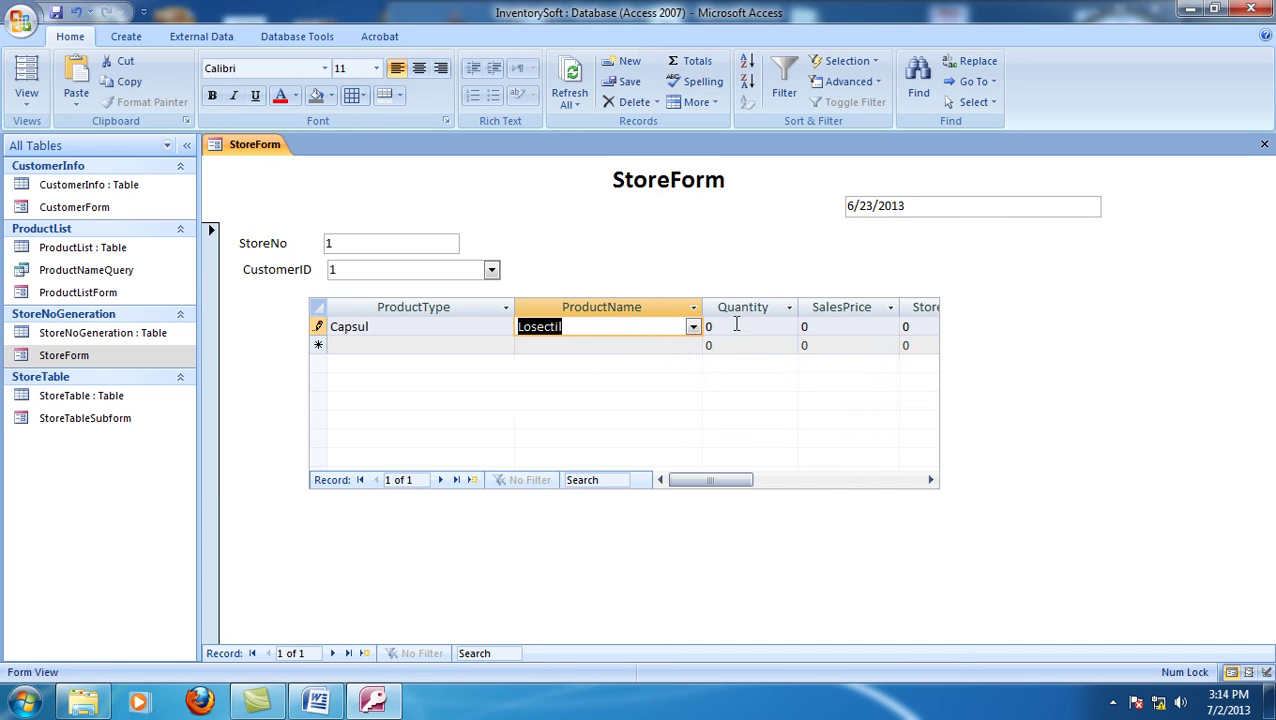
key("Tab")
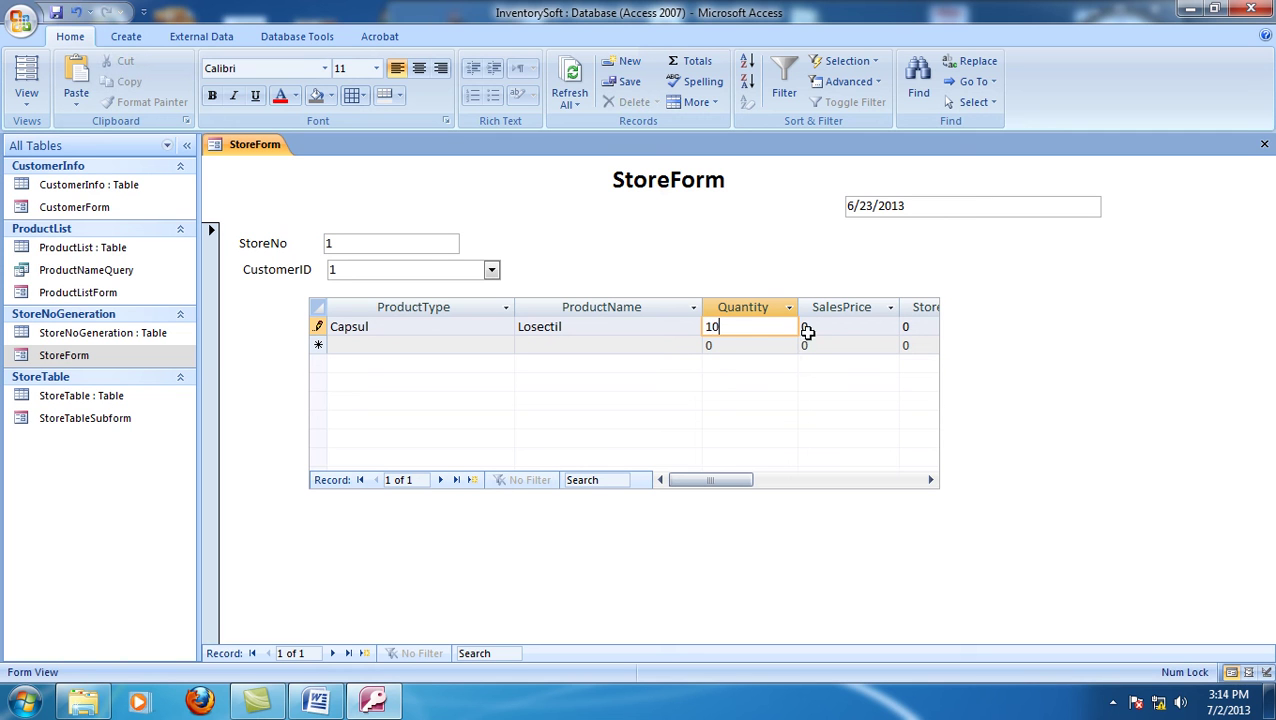
- Review the remaining columns of the subform, and check the product IDs, sales prices and store prices in the ProductList table
left_click_drag(743, 480, 789, 481)
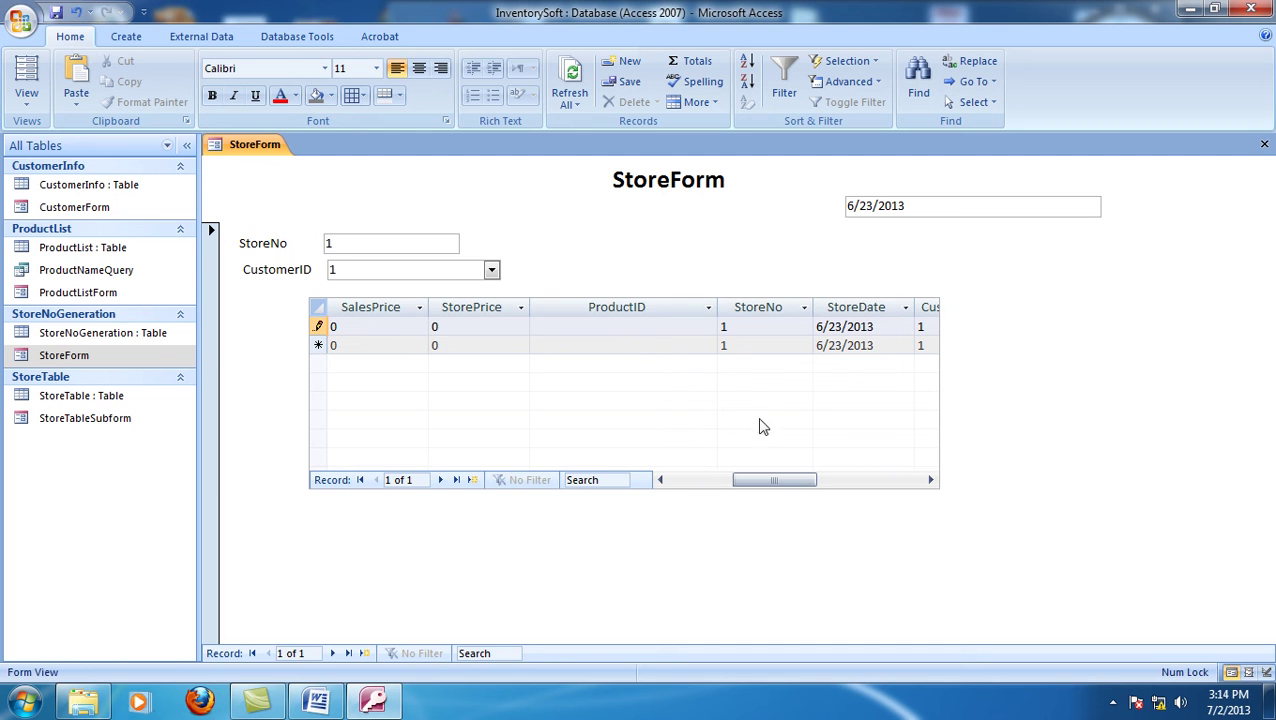
left_click_drag(769, 478, 475, 451)
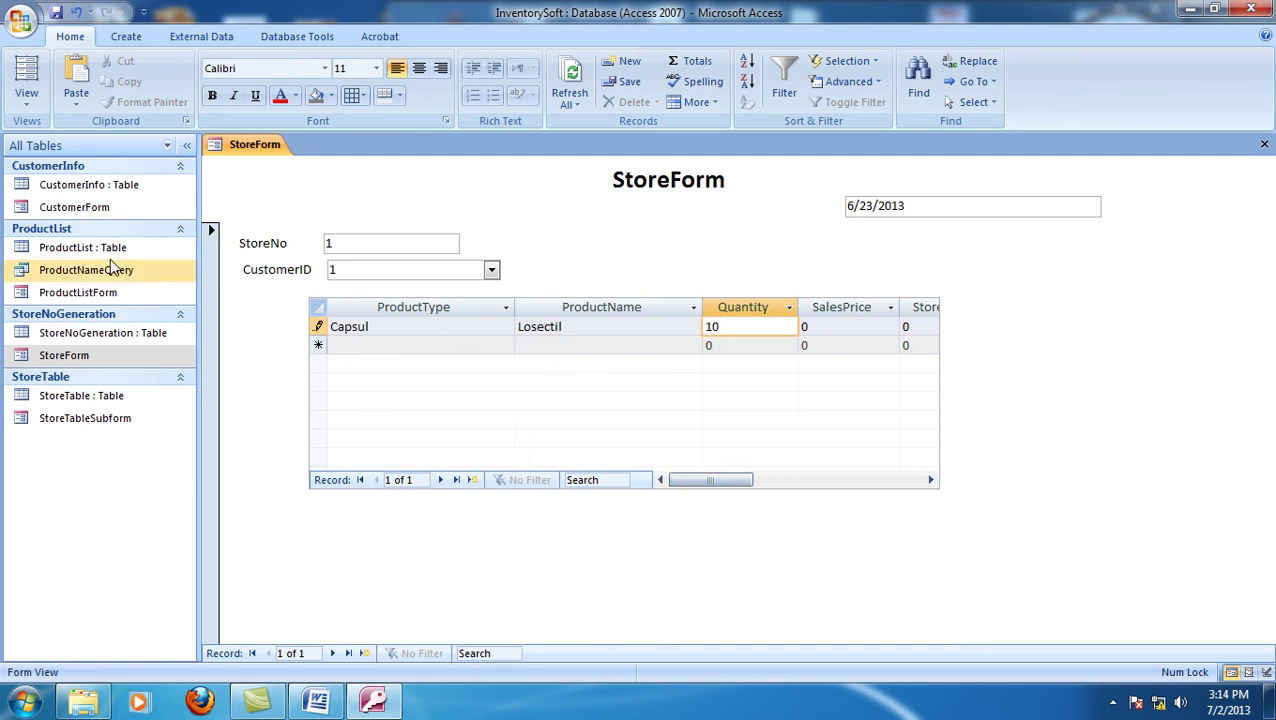
left_click(108, 251)
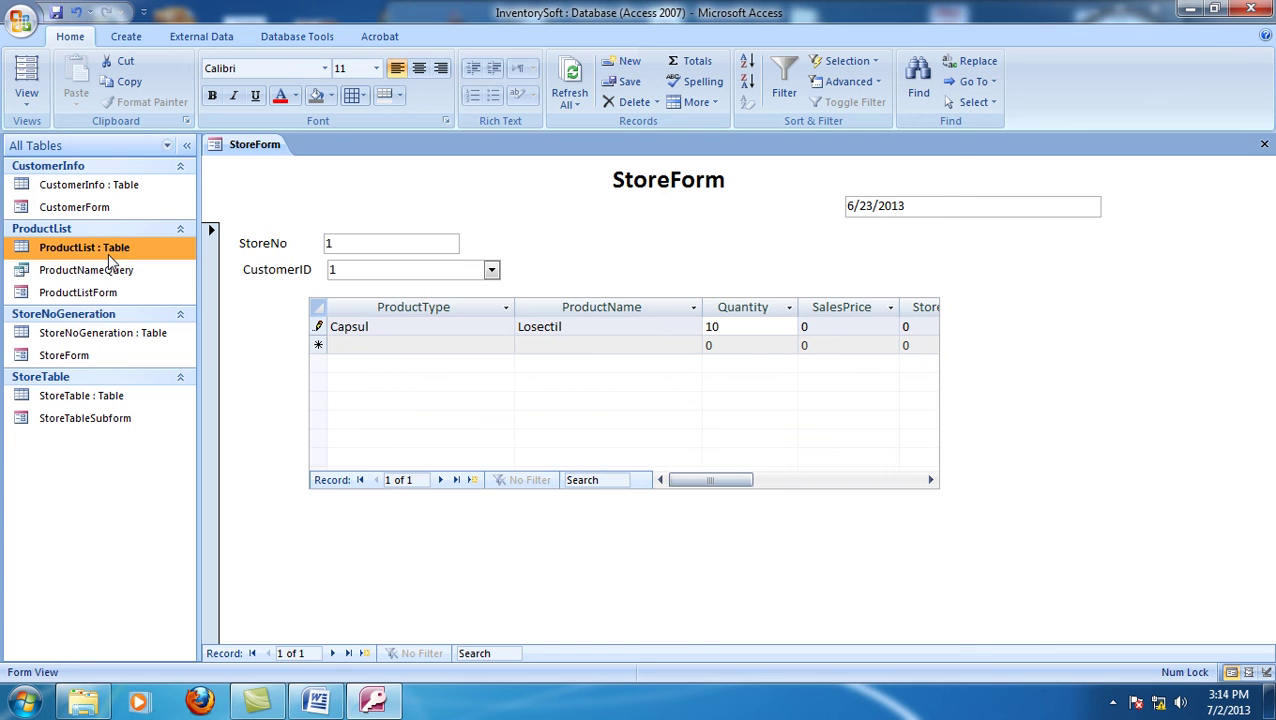
double_click(110, 252)
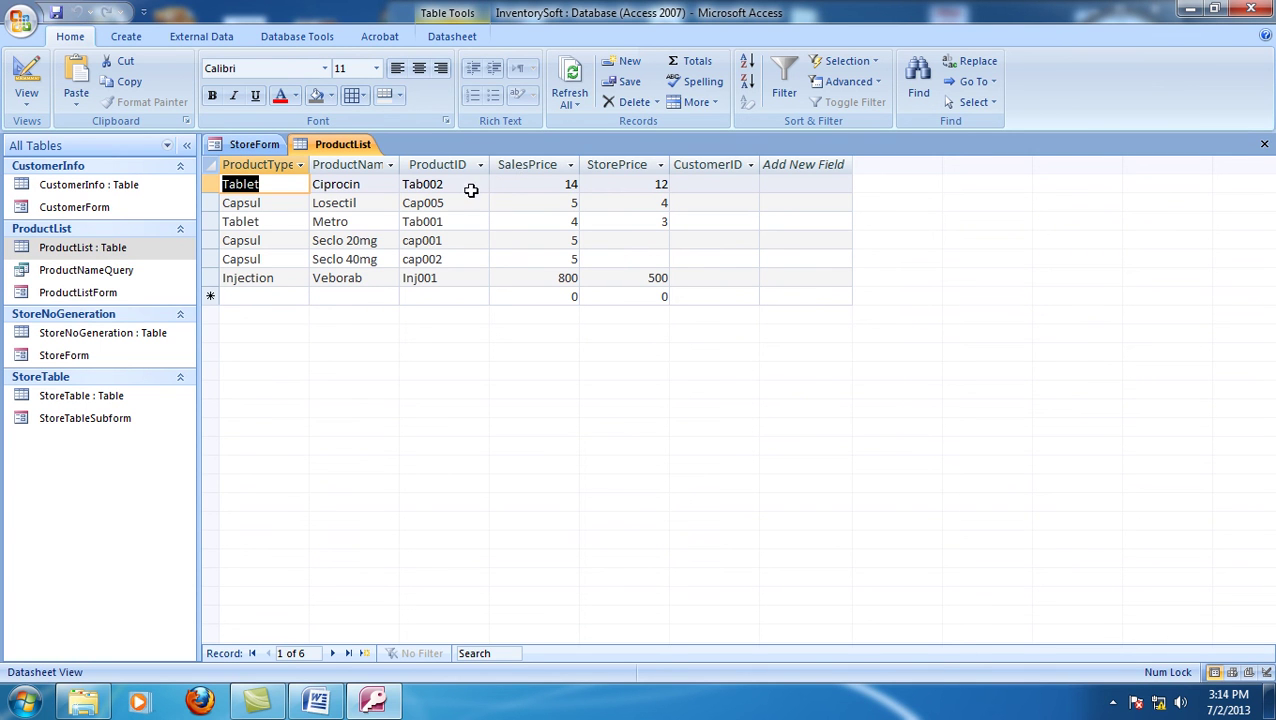
left_click_drag(362, 184, 316, 184)
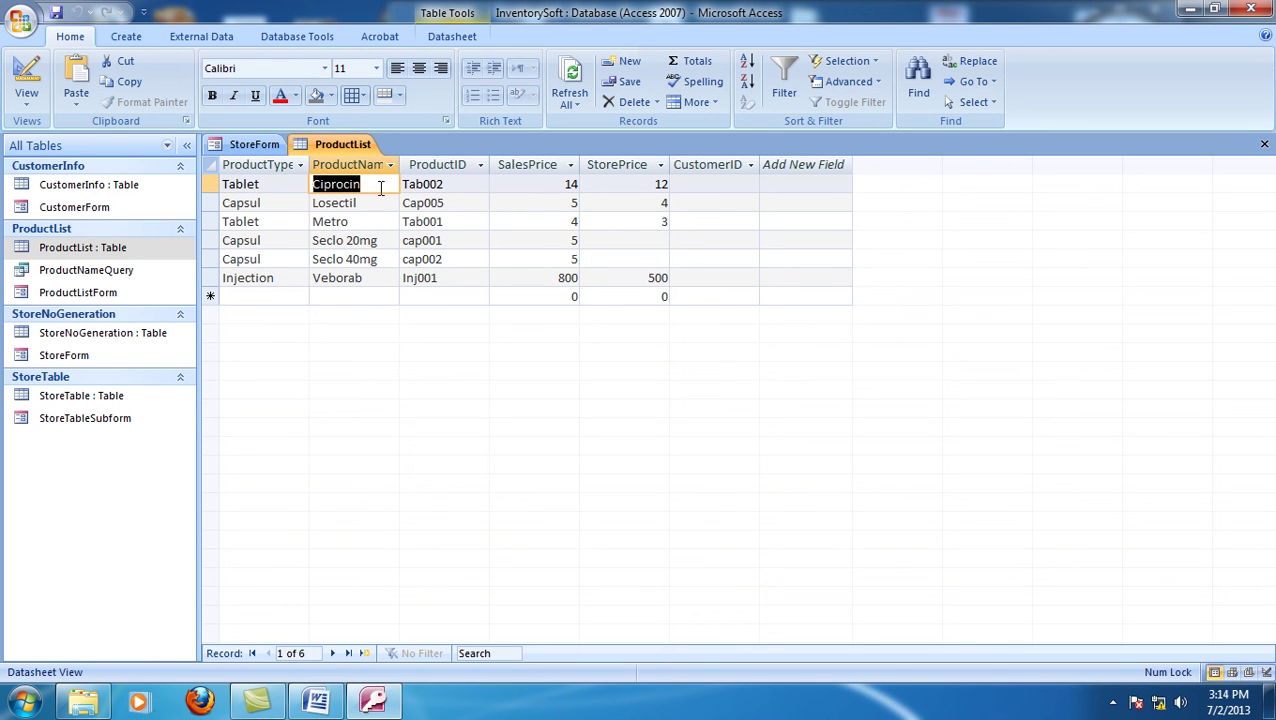
left_click(447, 184)
left_click(502, 184)
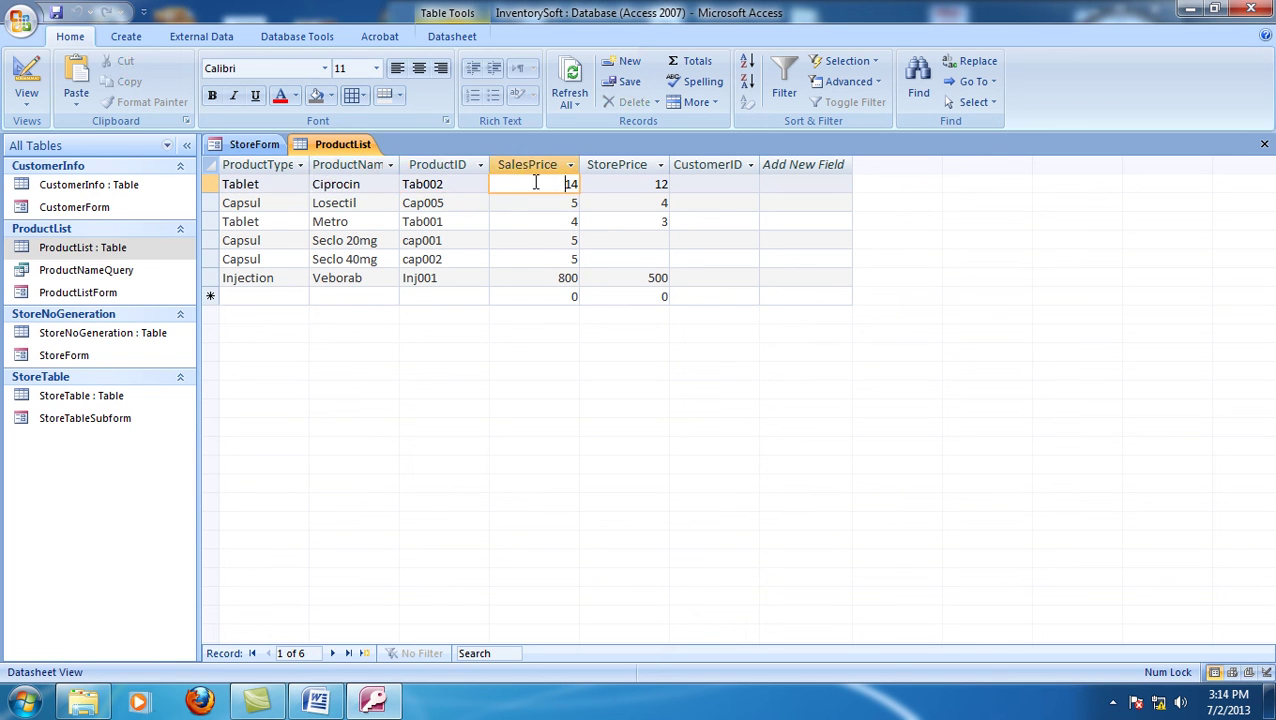
left_click(605, 182)
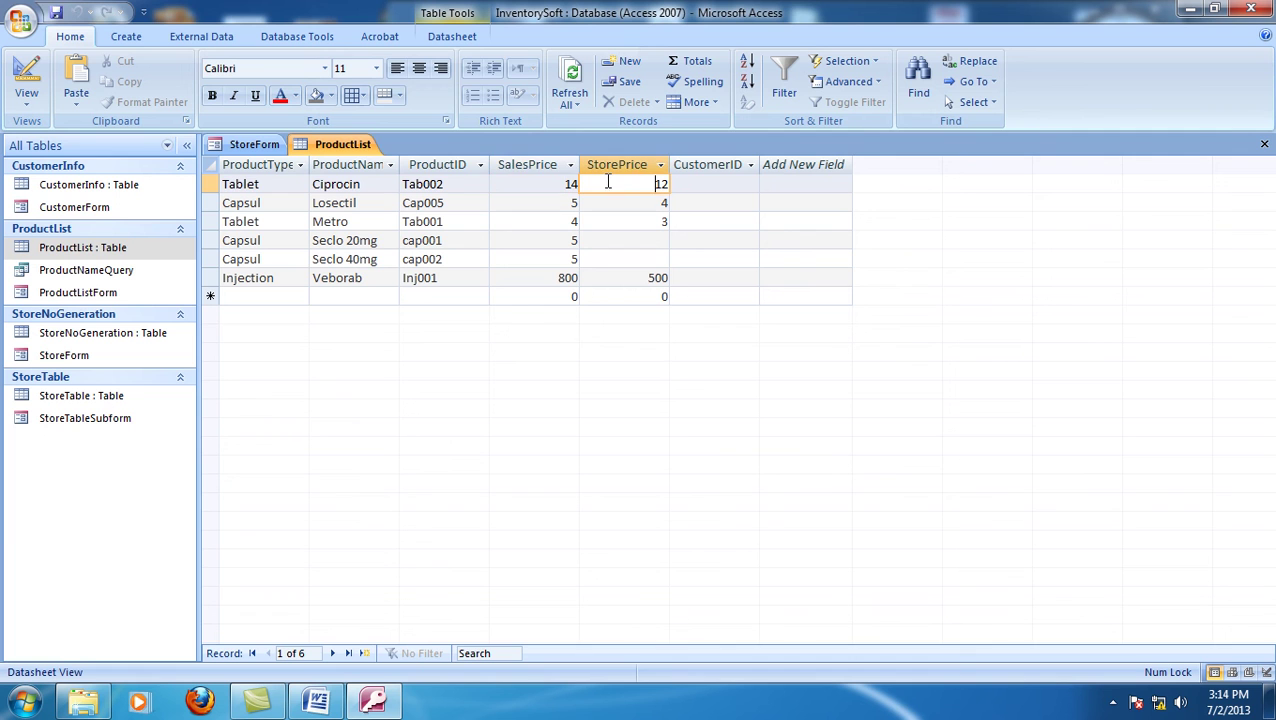
left_click(1264, 144)
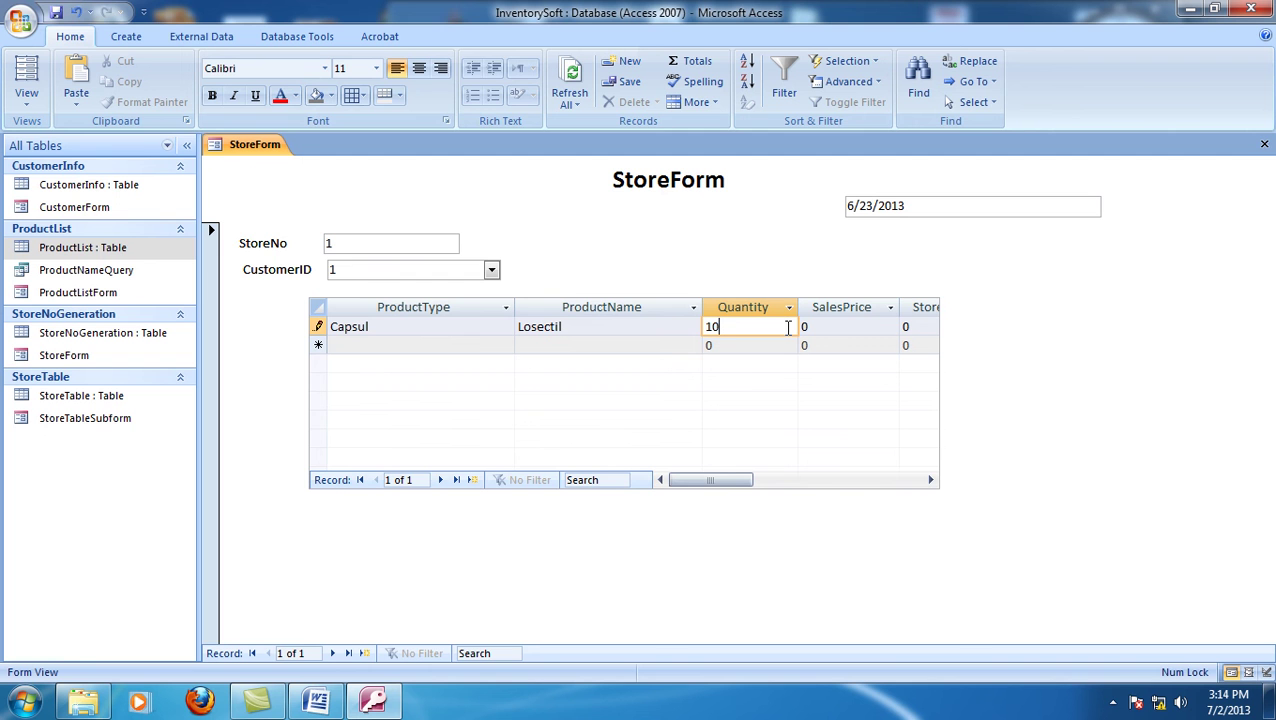
- Close StoreForm and discard the unsaved subform row
left_click(1264, 146)
left_click(606, 400)
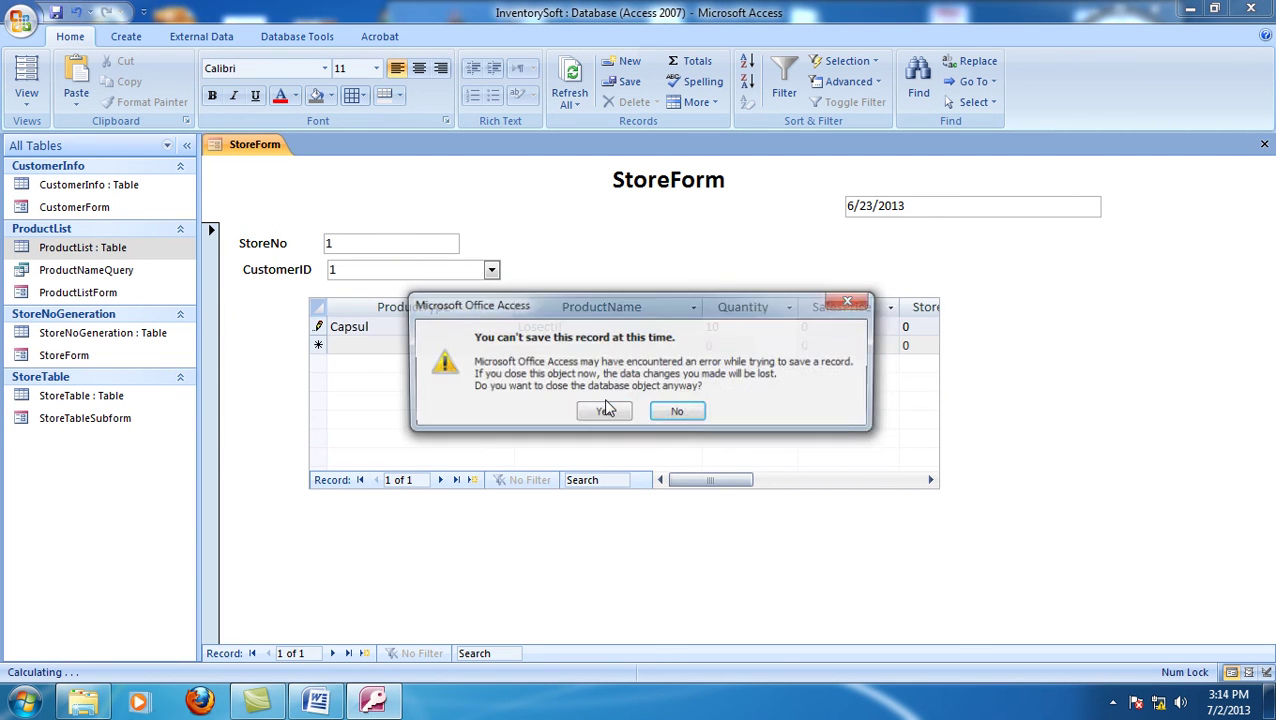
left_click(604, 412)
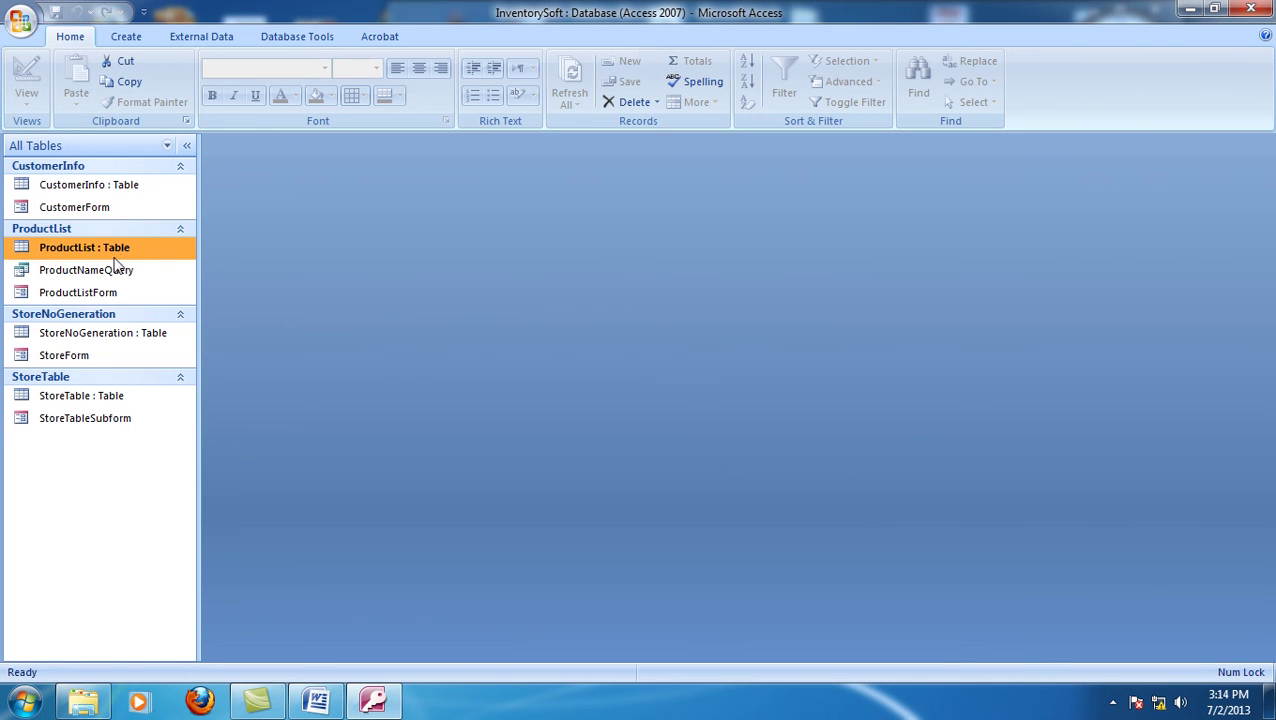
- Inspect the field names and data types of StoreTable in Design View, and close the table
left_click(96, 355)
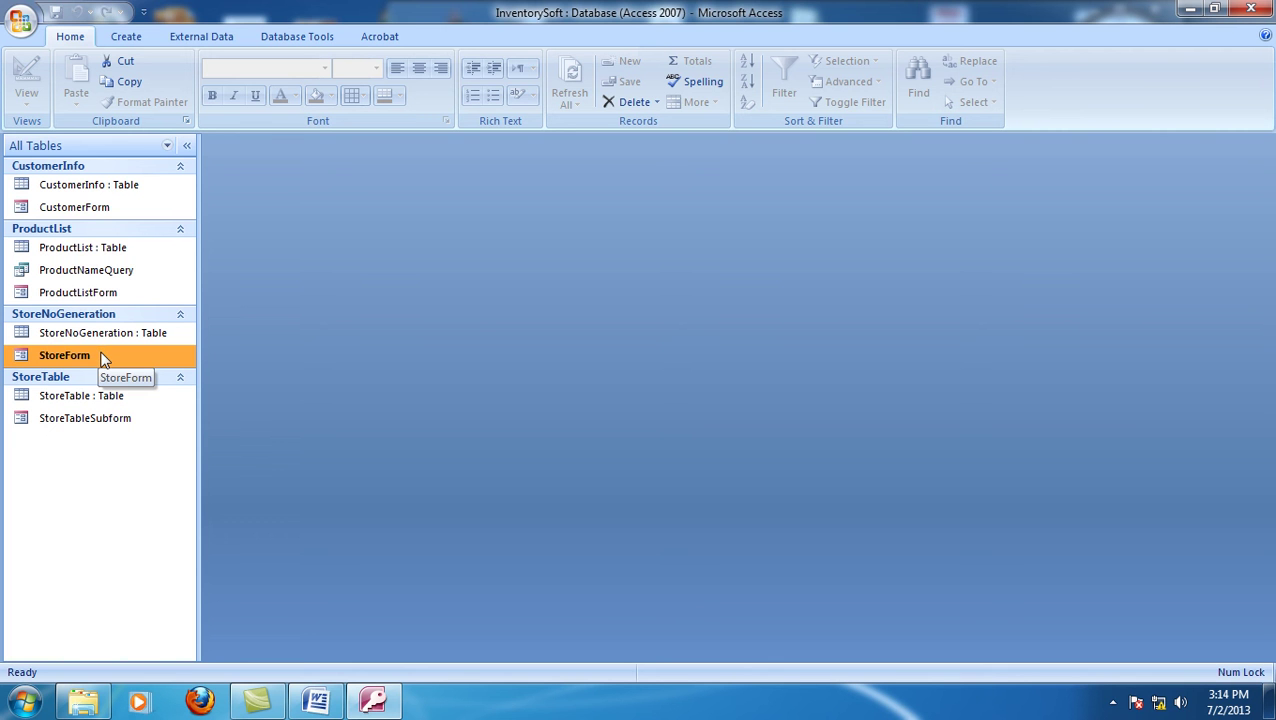
left_click(90, 398)
right_click(90, 398)
left_click(134, 431)
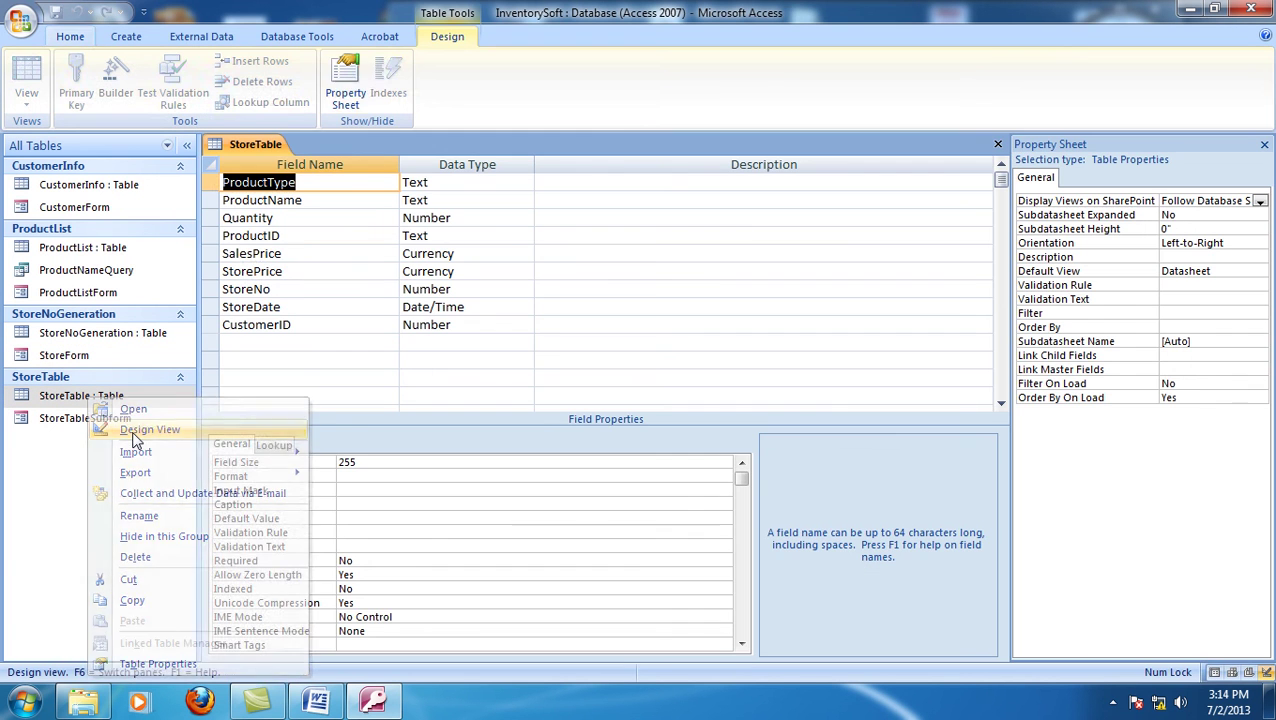
left_click(333, 200)
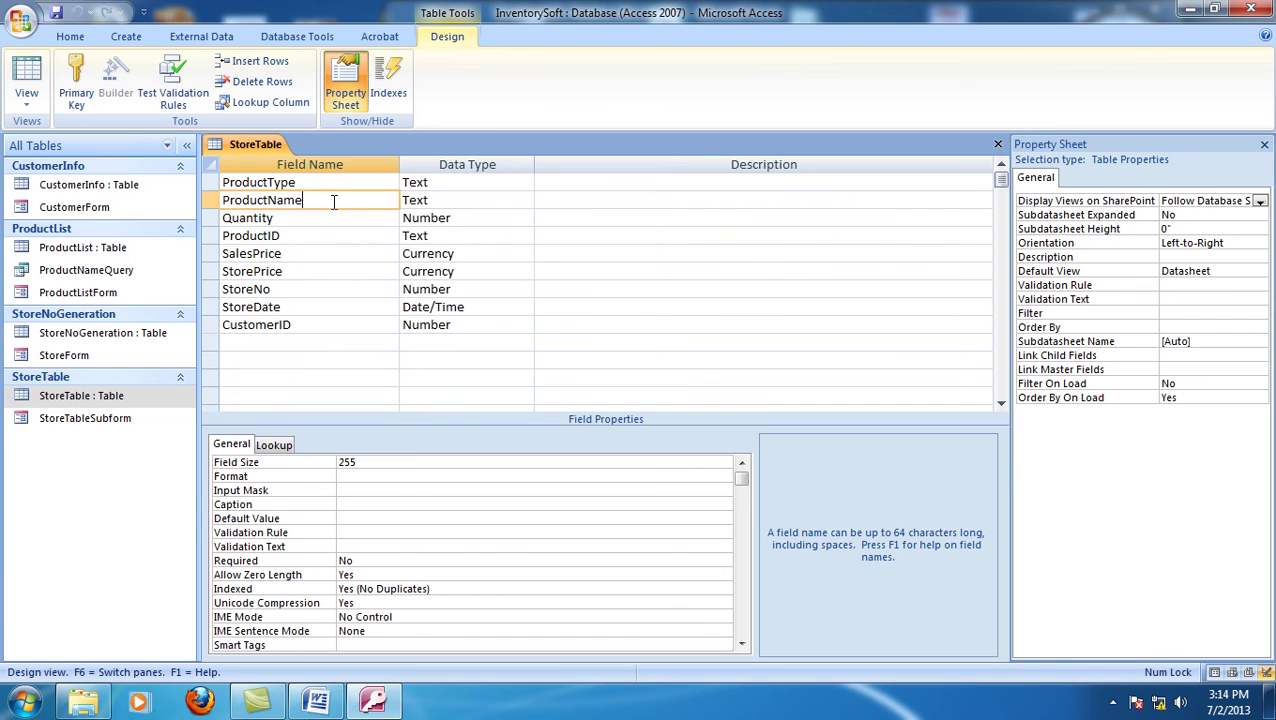
left_click(997, 144)
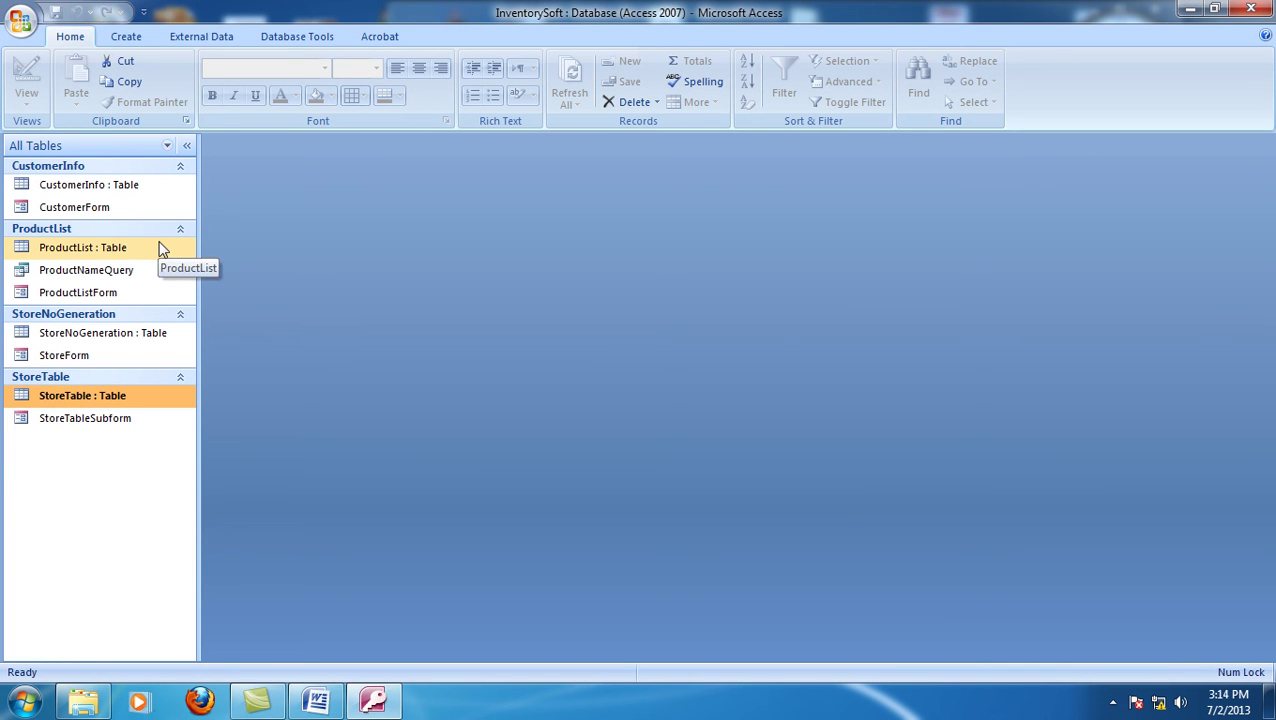
- Open StoreForm in Design View
right_click(92, 397)
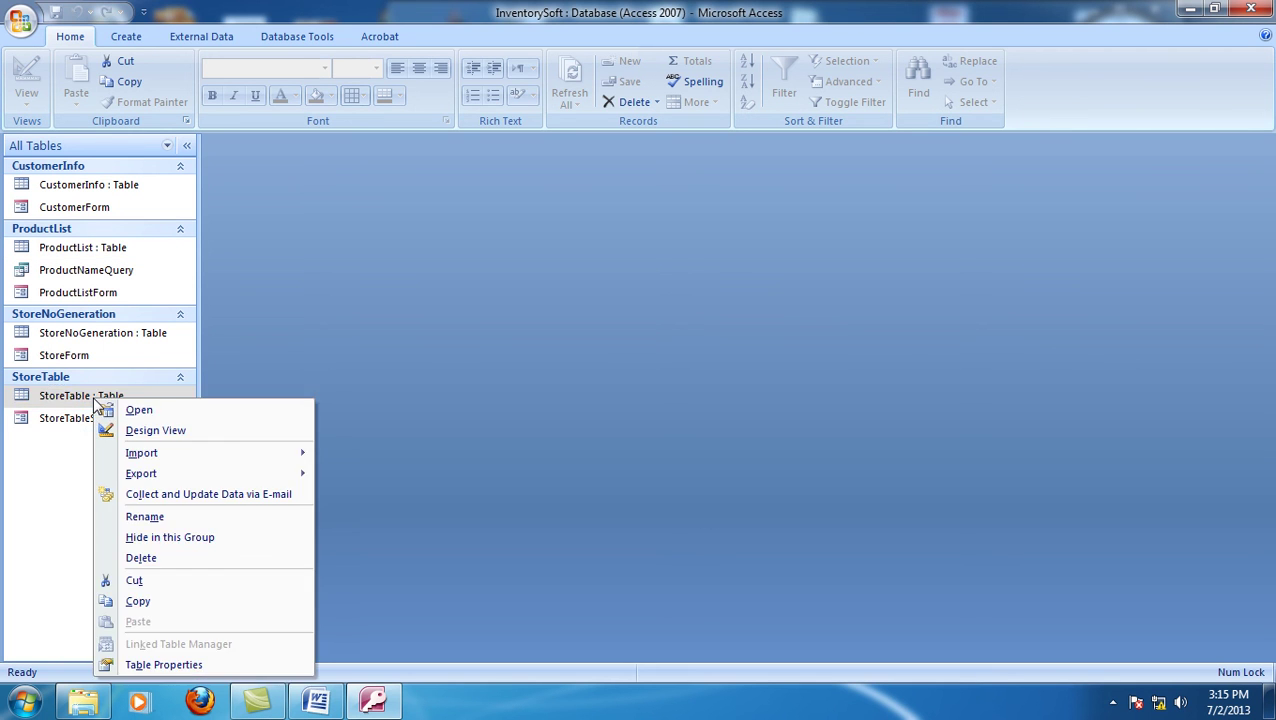
left_click(96, 356)
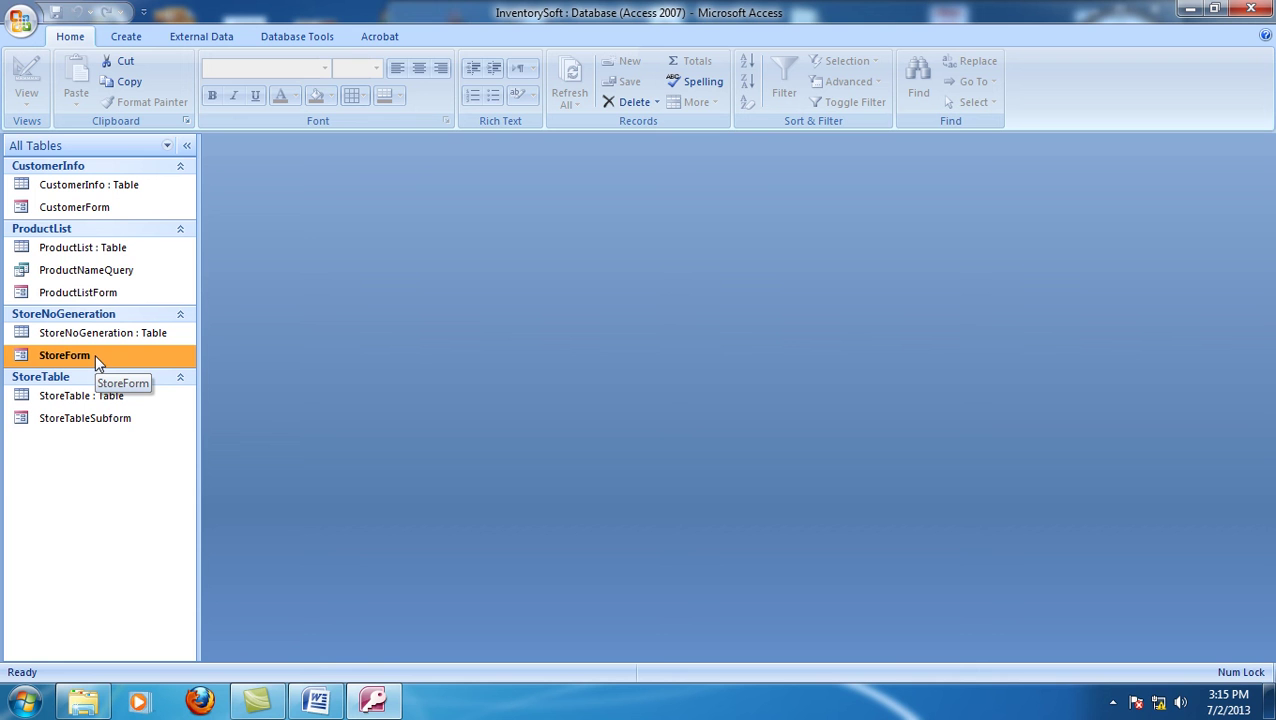
right_click(95, 355)
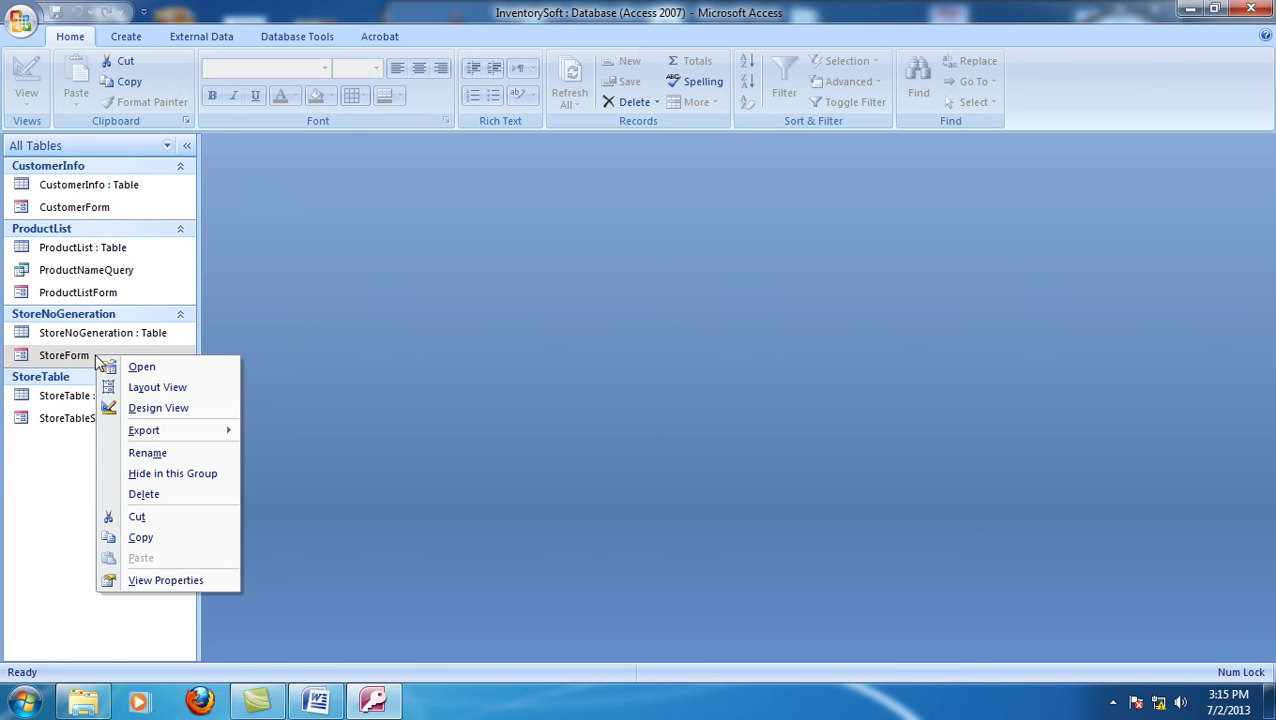
left_click(145, 410)
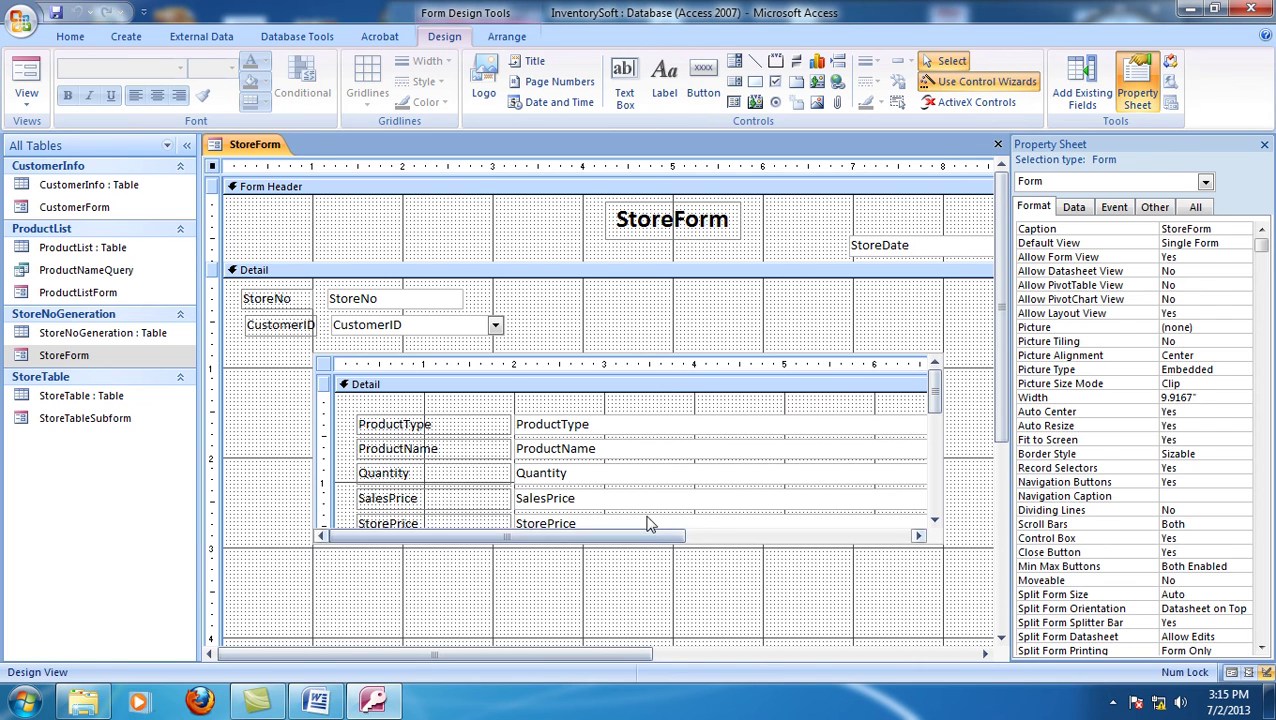
- Create an On Exit event procedure for the subform's ProductName combo box using the Code Builder
left_click(577, 456)
left_click(580, 450)
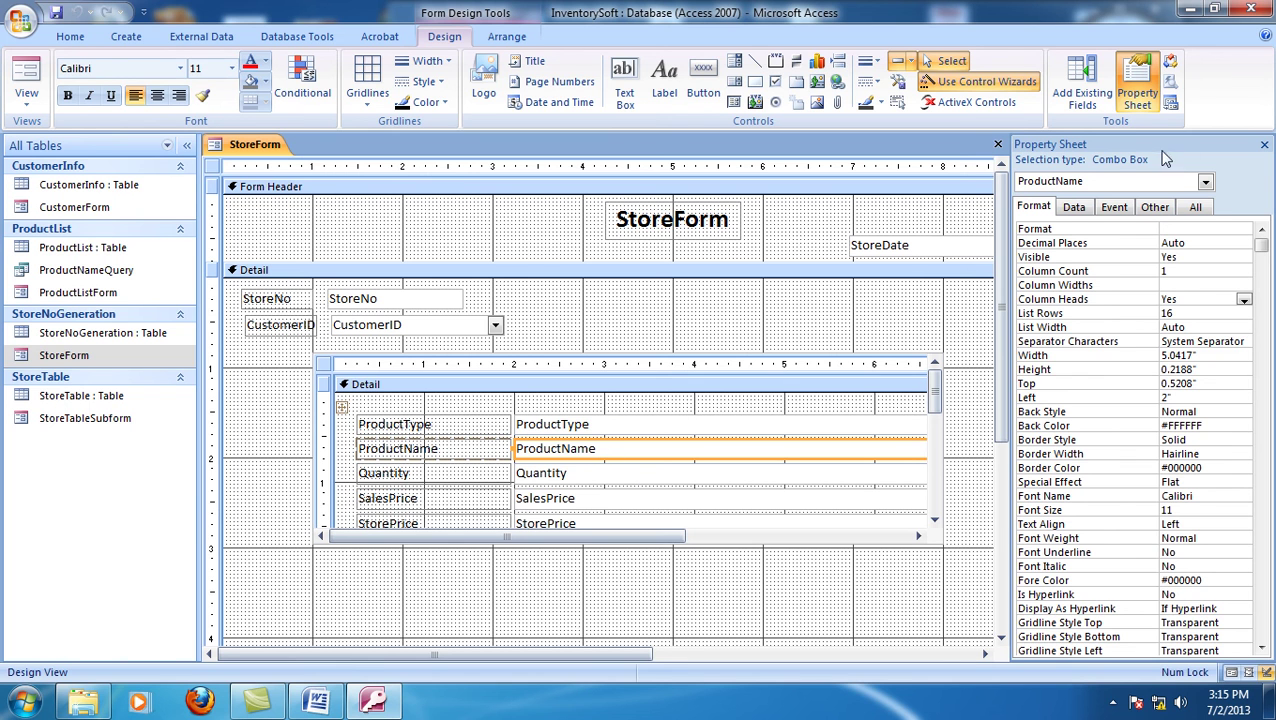
left_click(1124, 213)
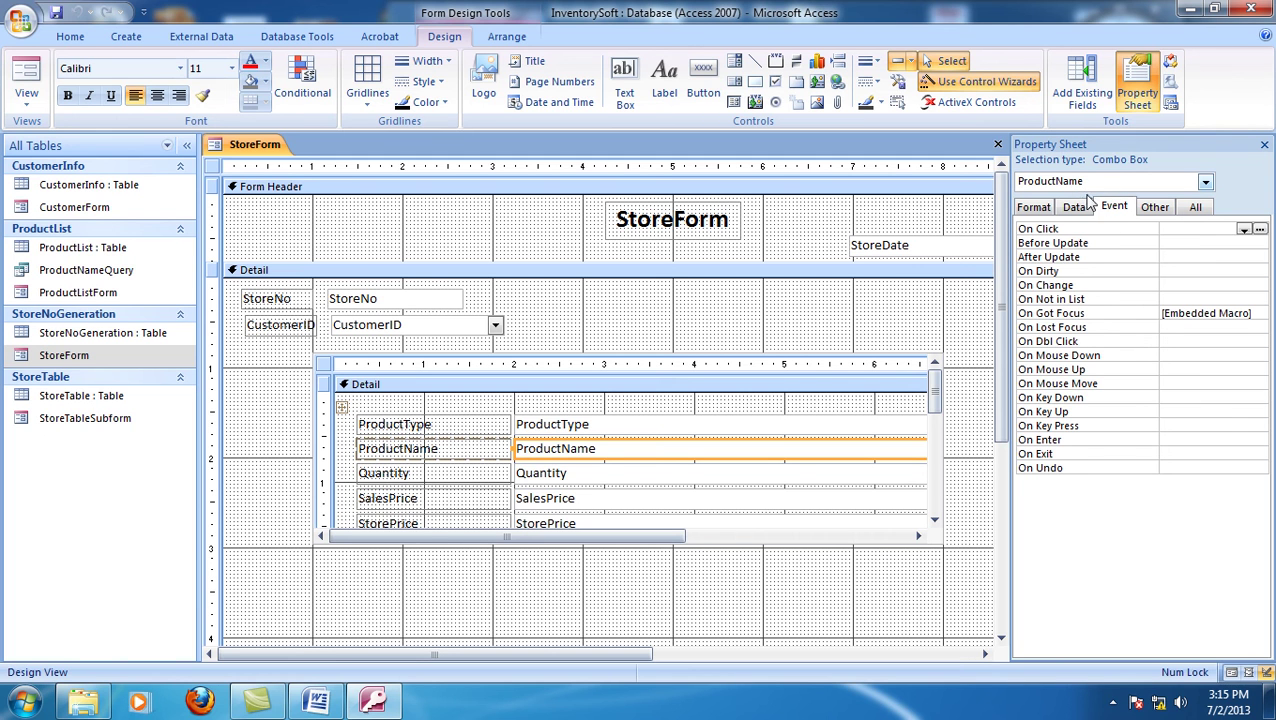
left_click(1225, 454)
left_click(1259, 455)
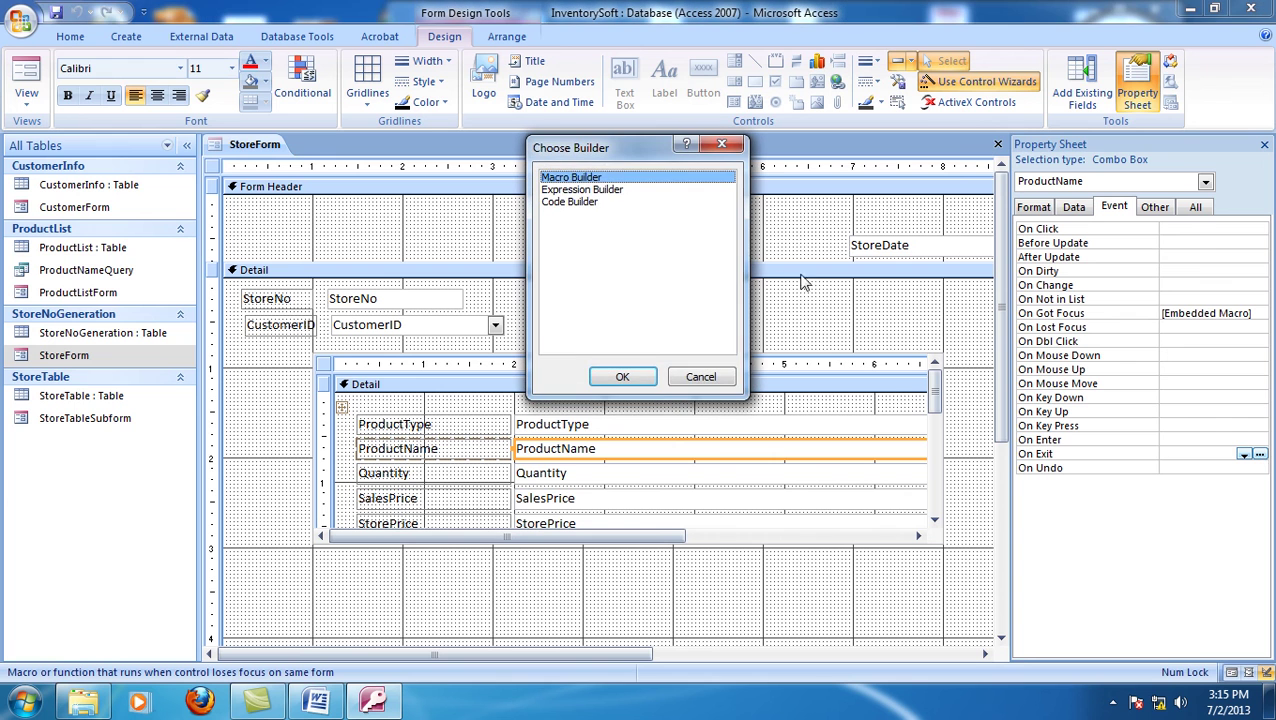
left_click(577, 203)
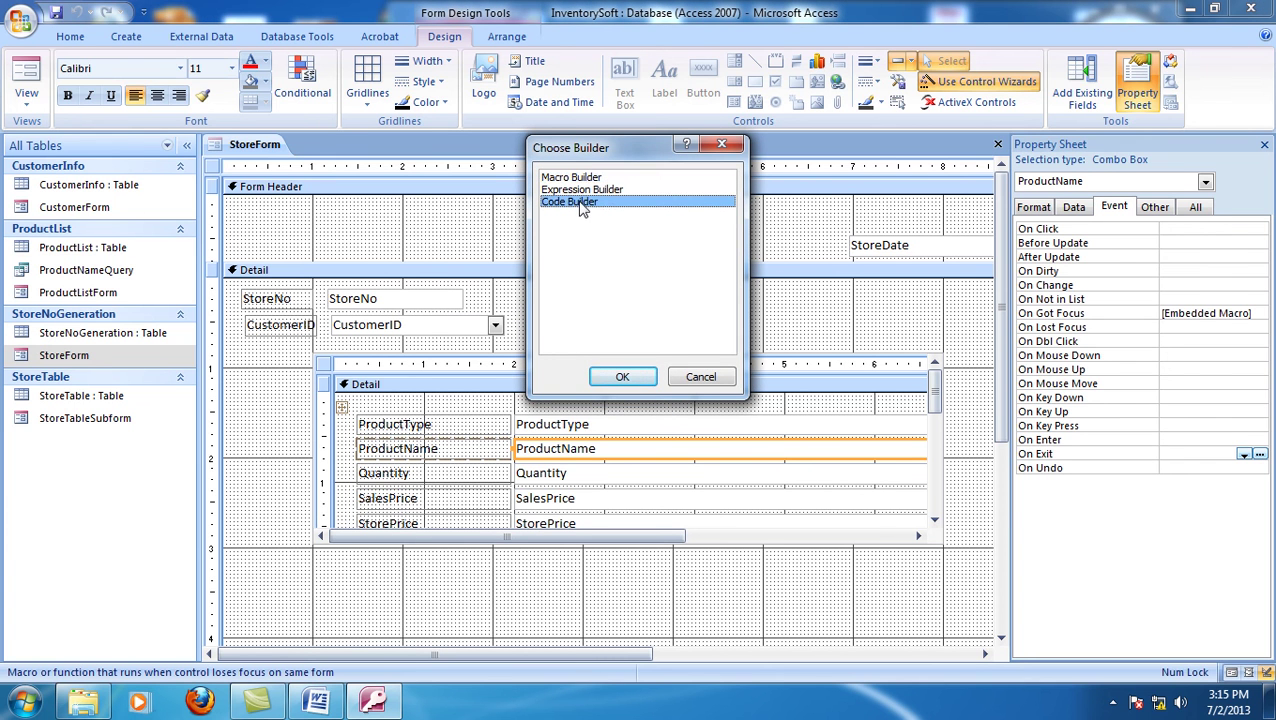
left_click(638, 382)
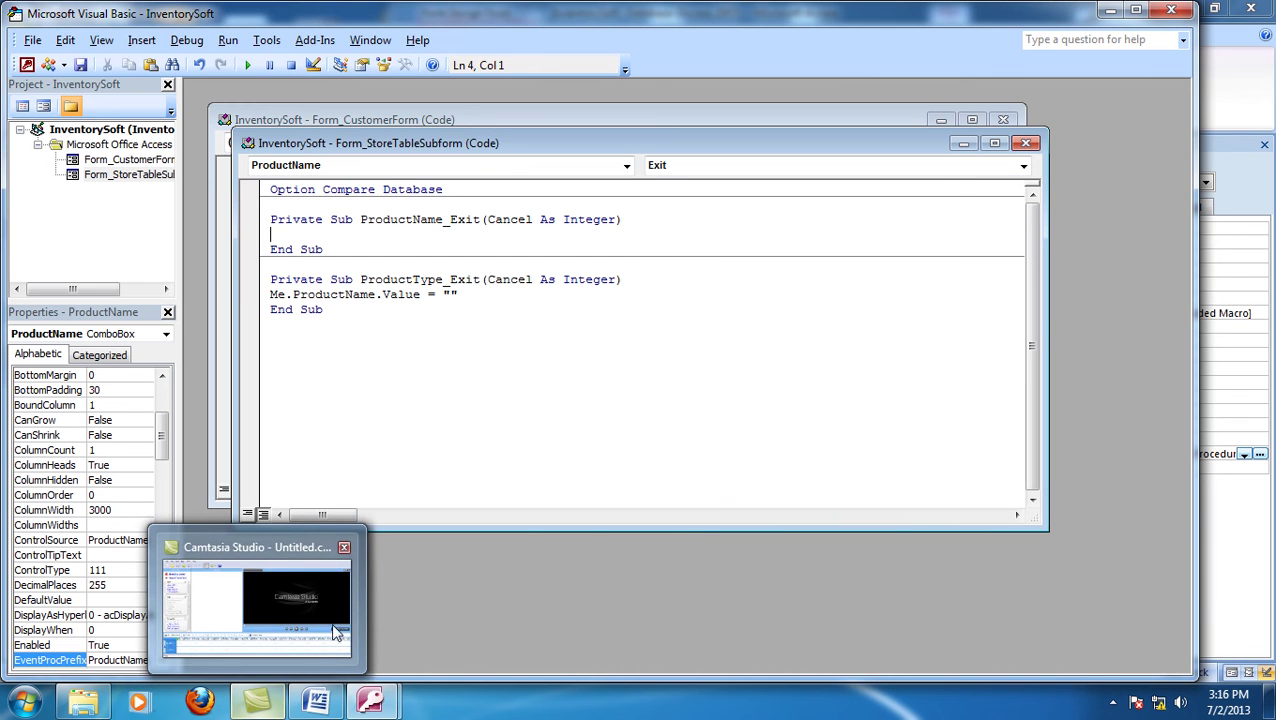
- Switch back to StoreForm's design in Access and copy the Name property of the subform's SalesPrice text box
mouse_move(370, 700)
left_click(247, 612)
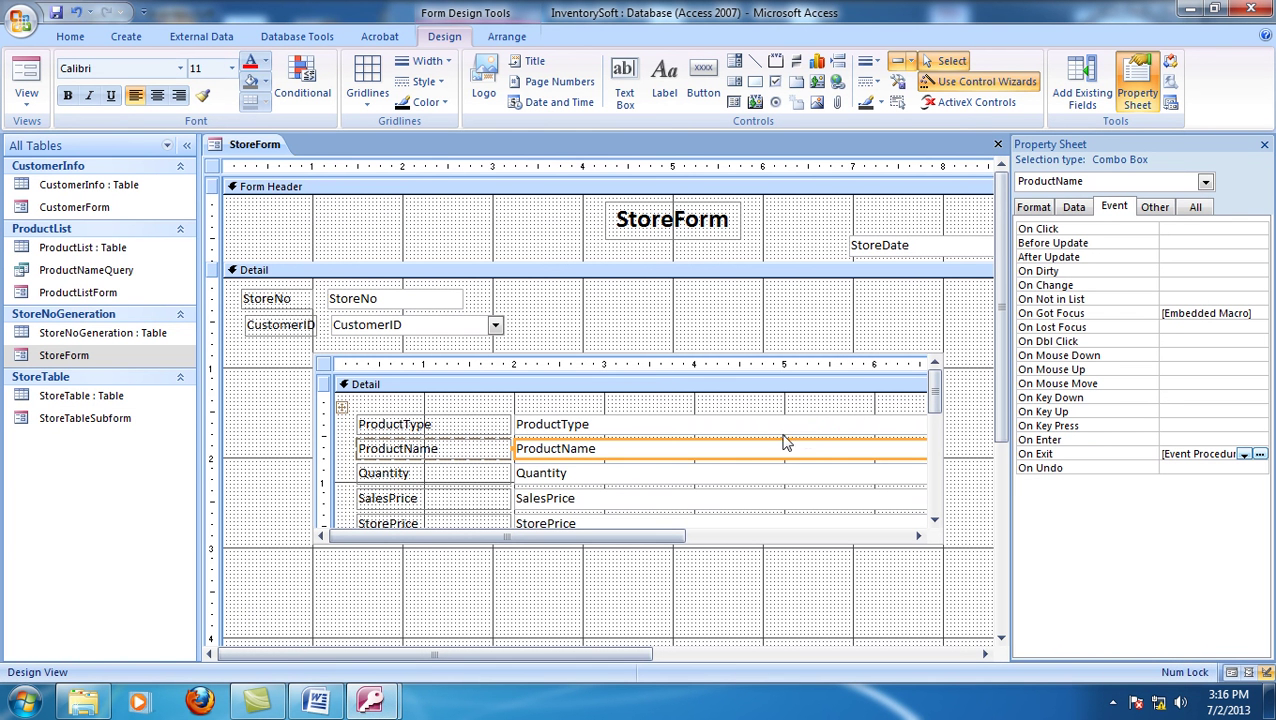
left_click(567, 500)
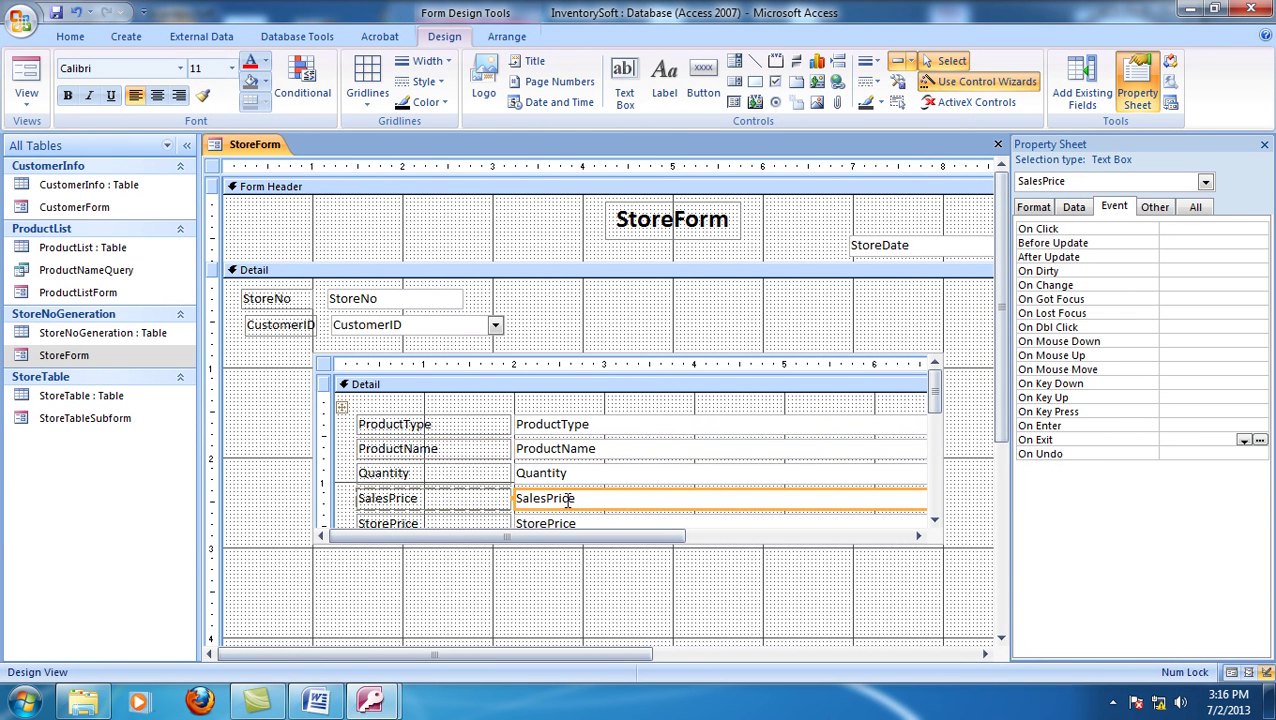
left_click(1152, 208)
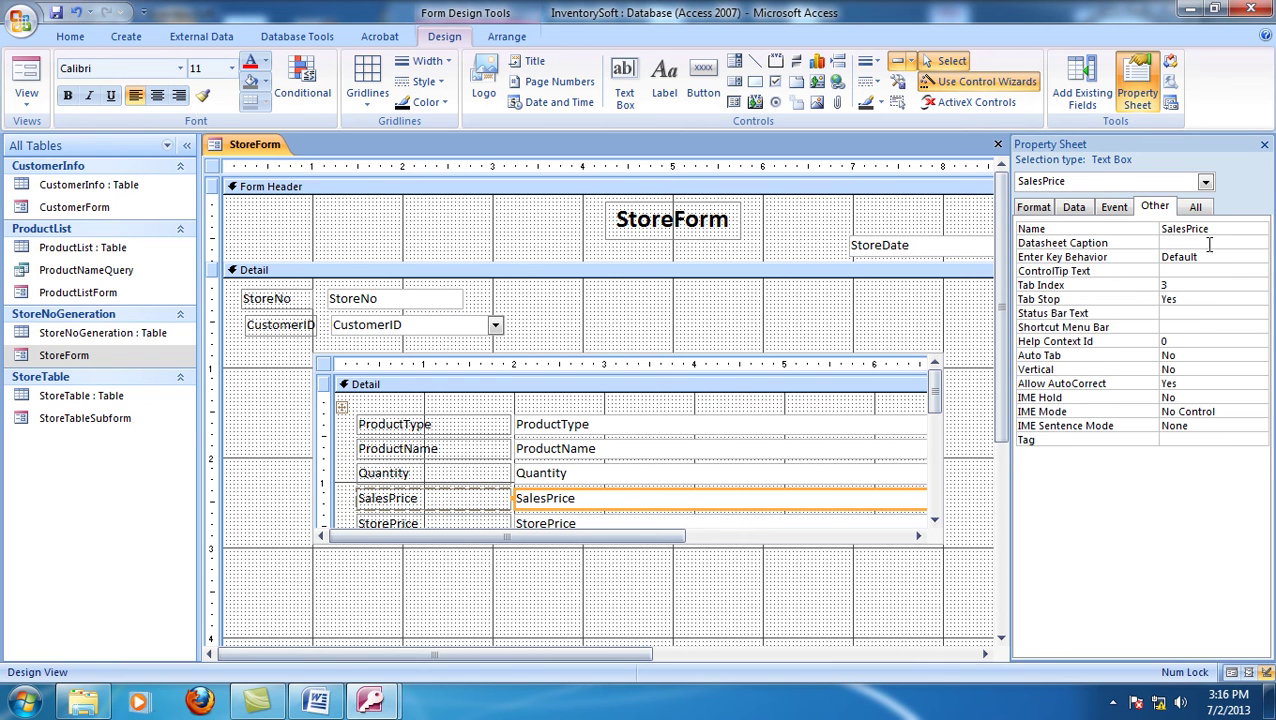
double_click(1190, 230)
right_click(1188, 230)
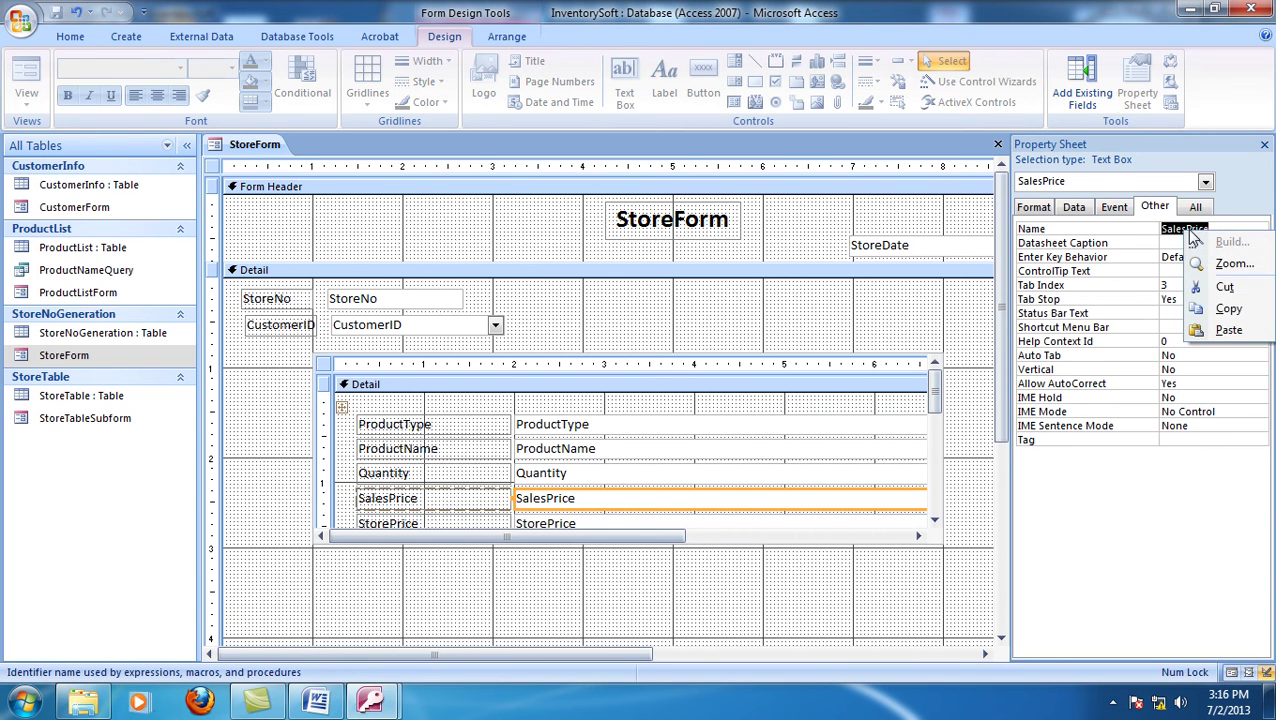
left_click(1212, 299)
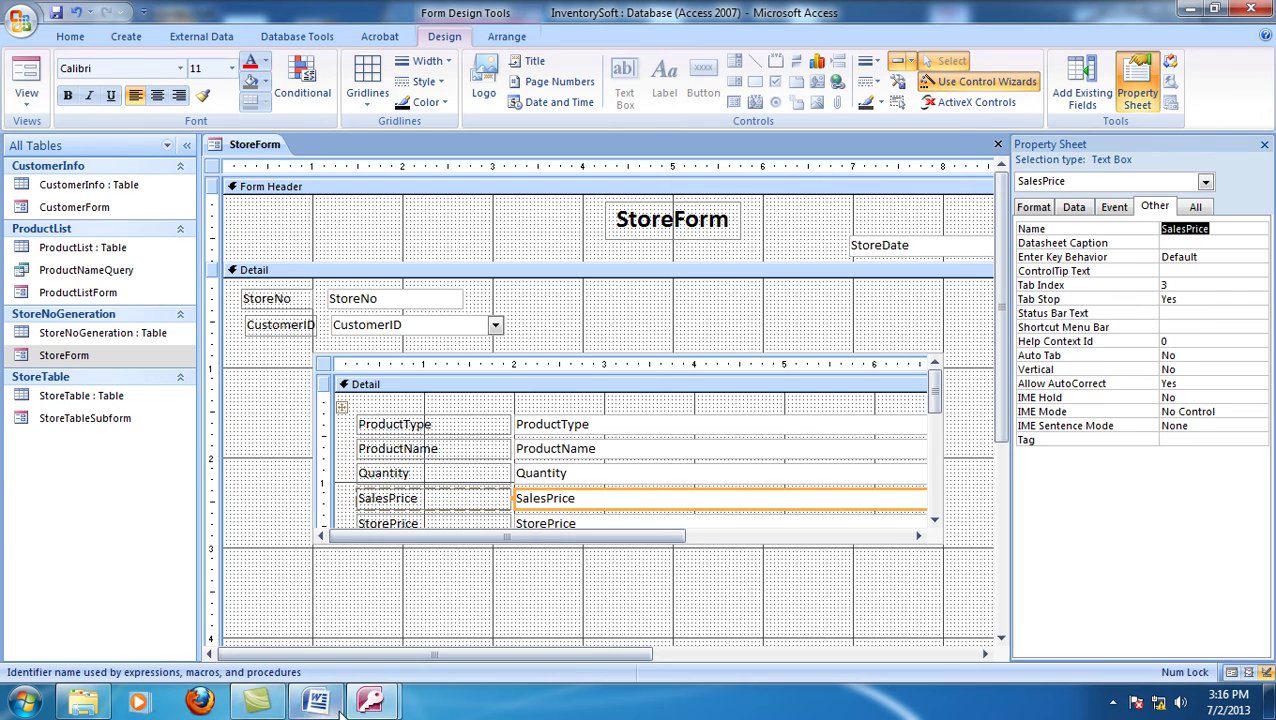
- Switch to the Visual Basic editor and, in ProductName_Exit, enter me.SalesPrice.Value=dlookup() with the cursor inside the parentheses
mouse_move(370, 702)
left_click(503, 532)
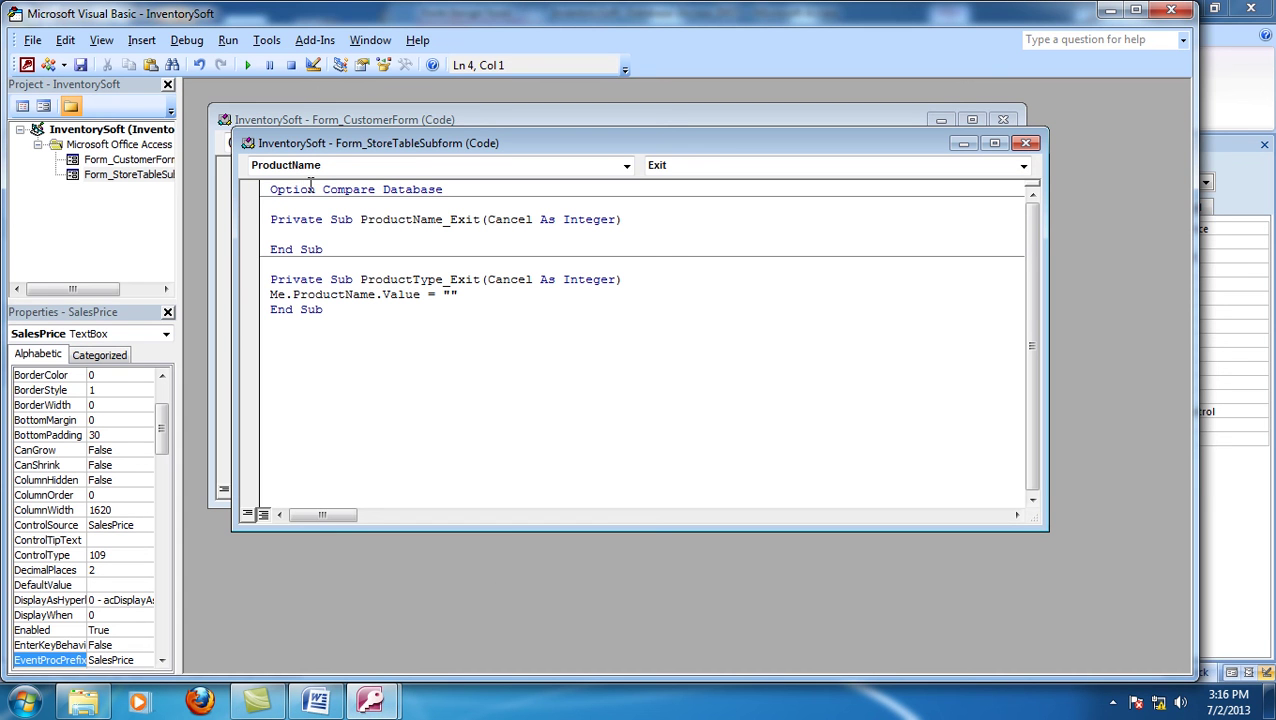
type("me.")
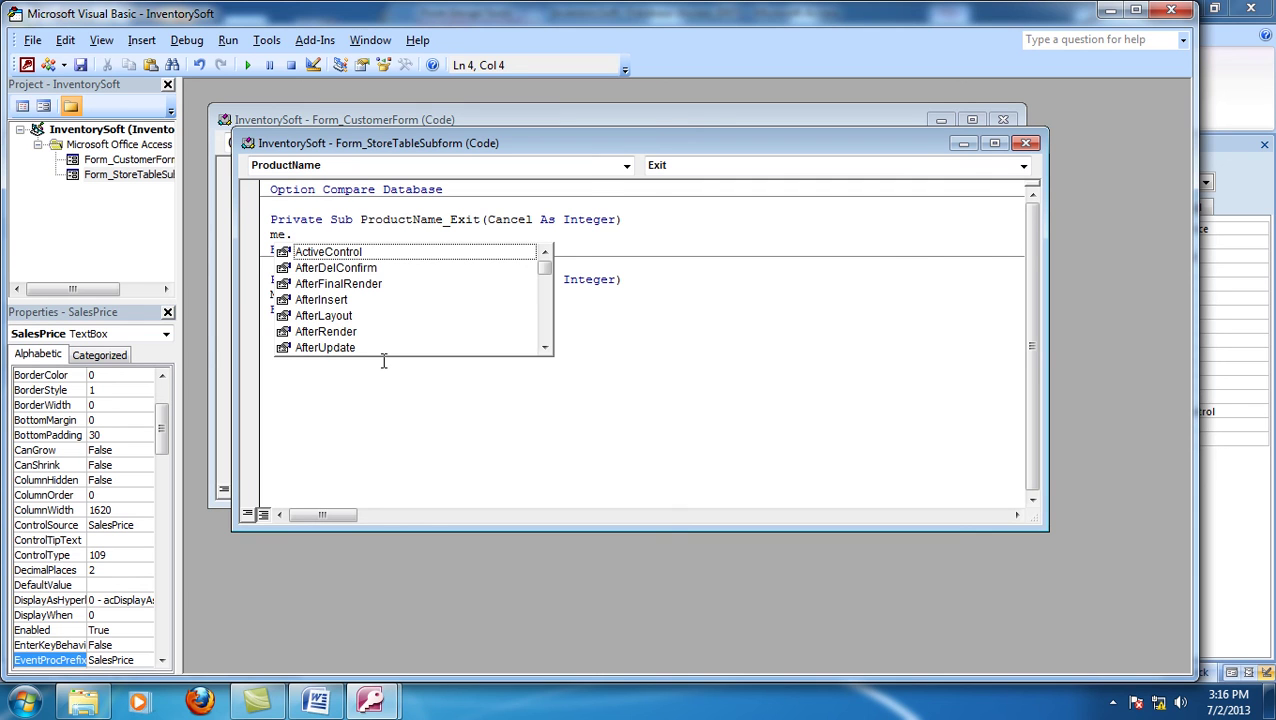
type("SalesPrice")
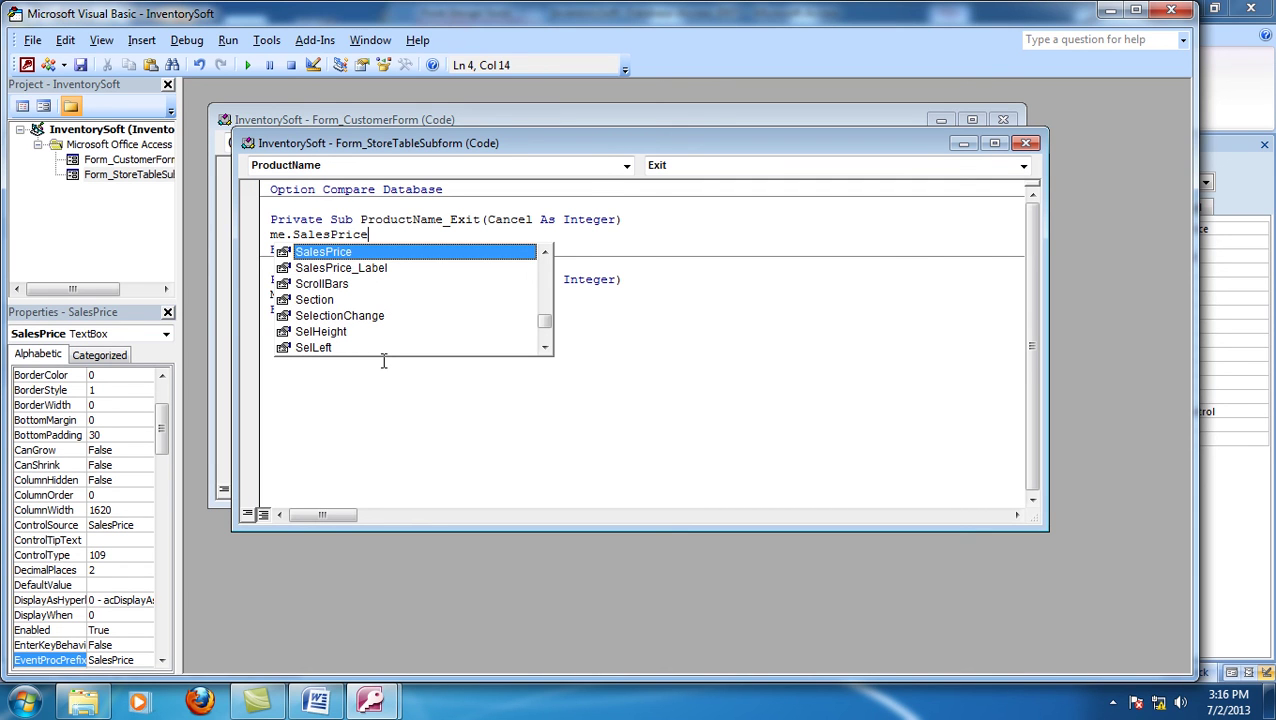
type(".value=")
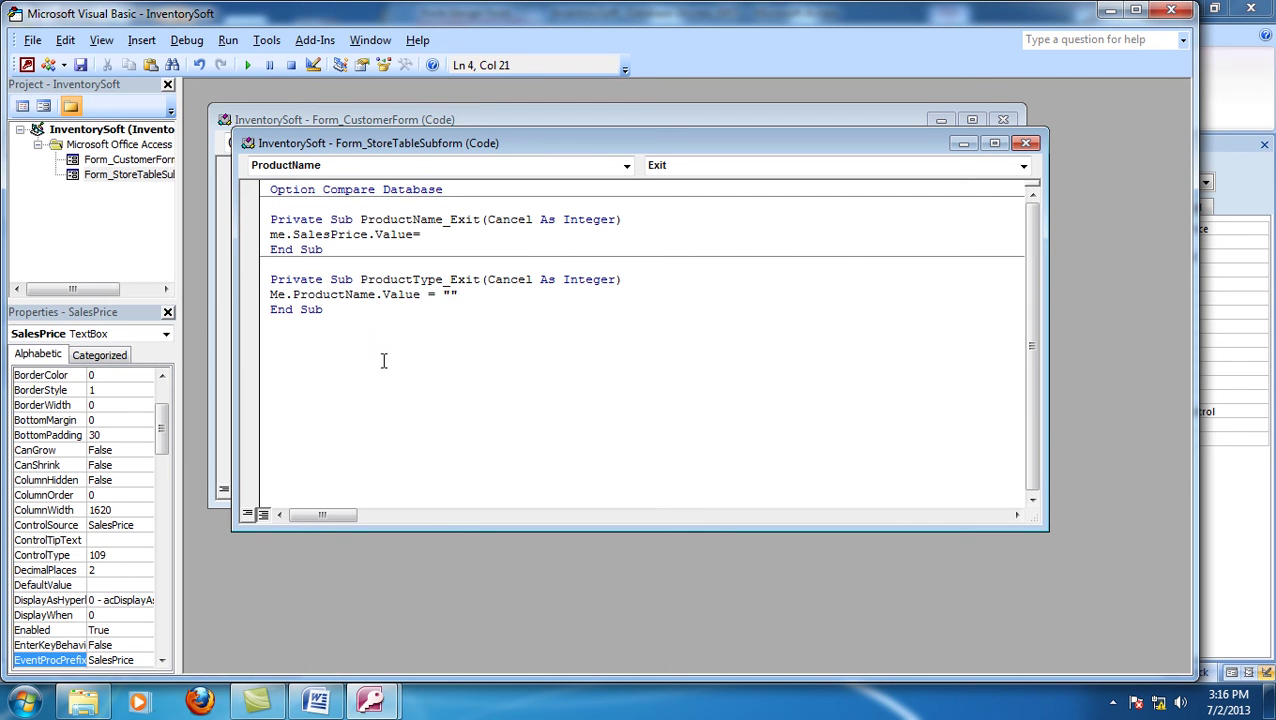
type("dlookup()")
key("Left")
- Switch to Access, open the ProductList table in Design View, and copy its SalesPrice field name
mouse_move(360, 706)
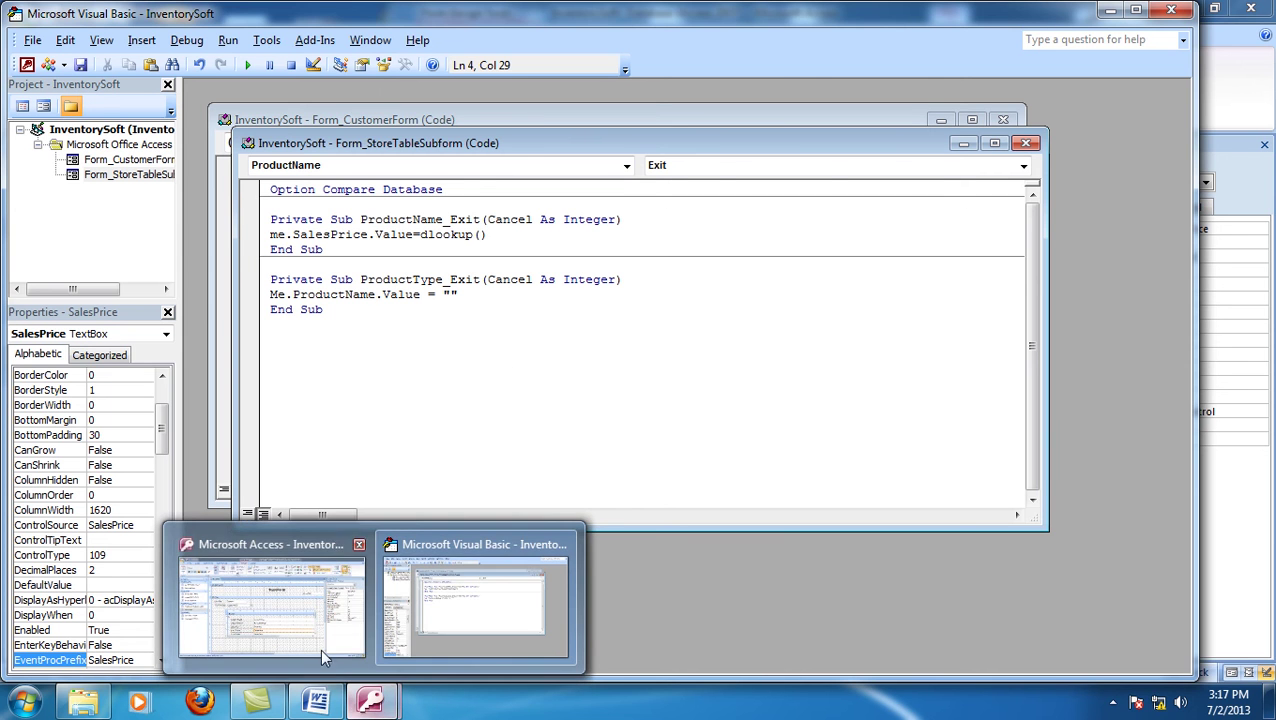
left_click(320, 640)
right_click(100, 255)
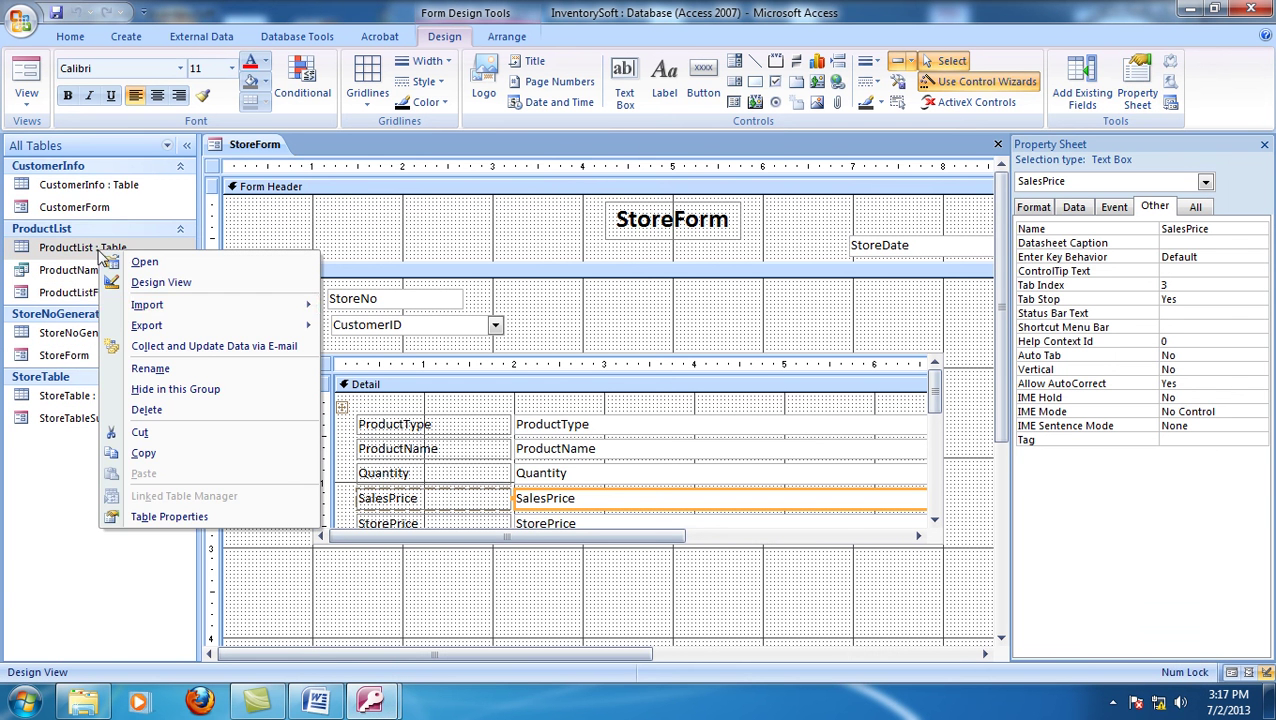
left_click(165, 282)
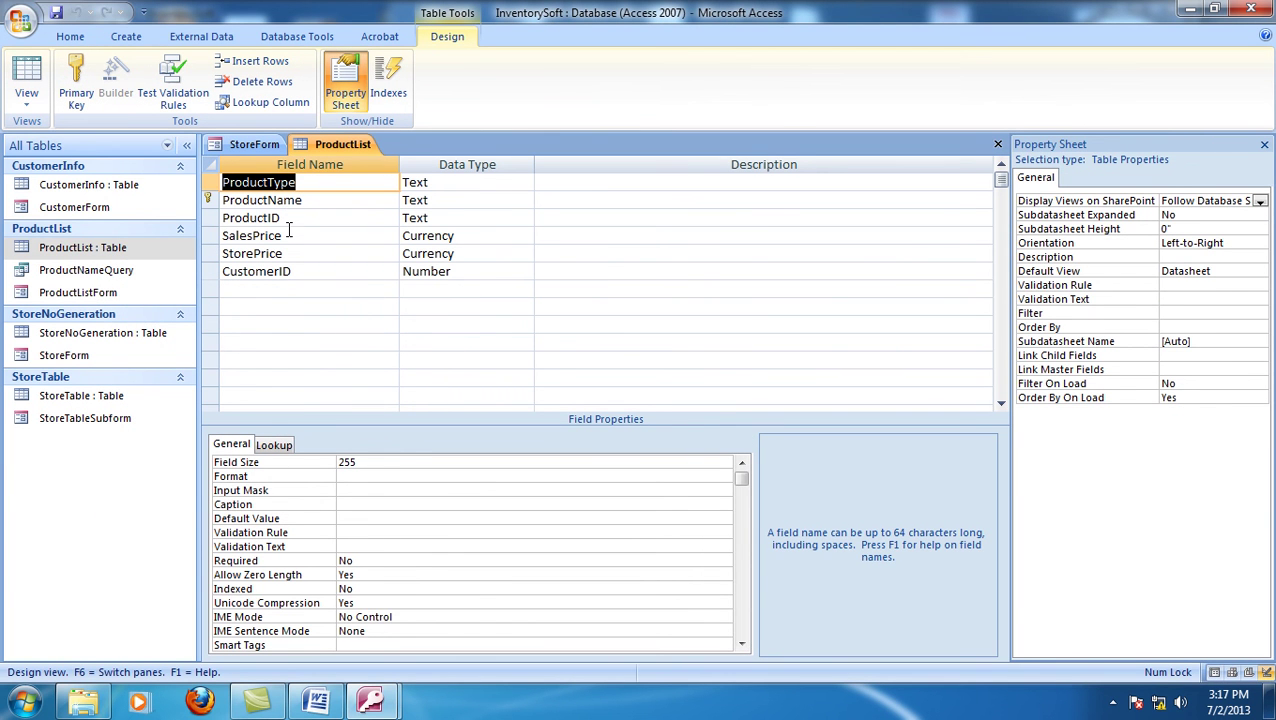
double_click(284, 236)
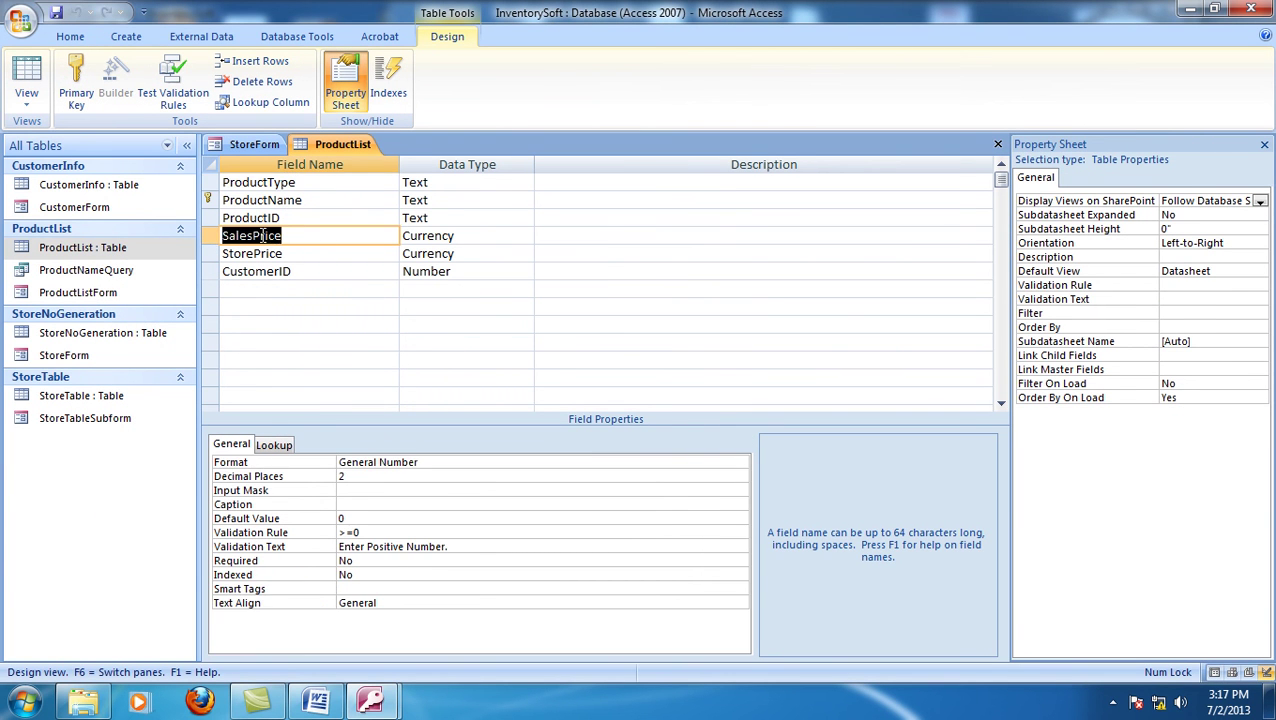
right_click(263, 236)
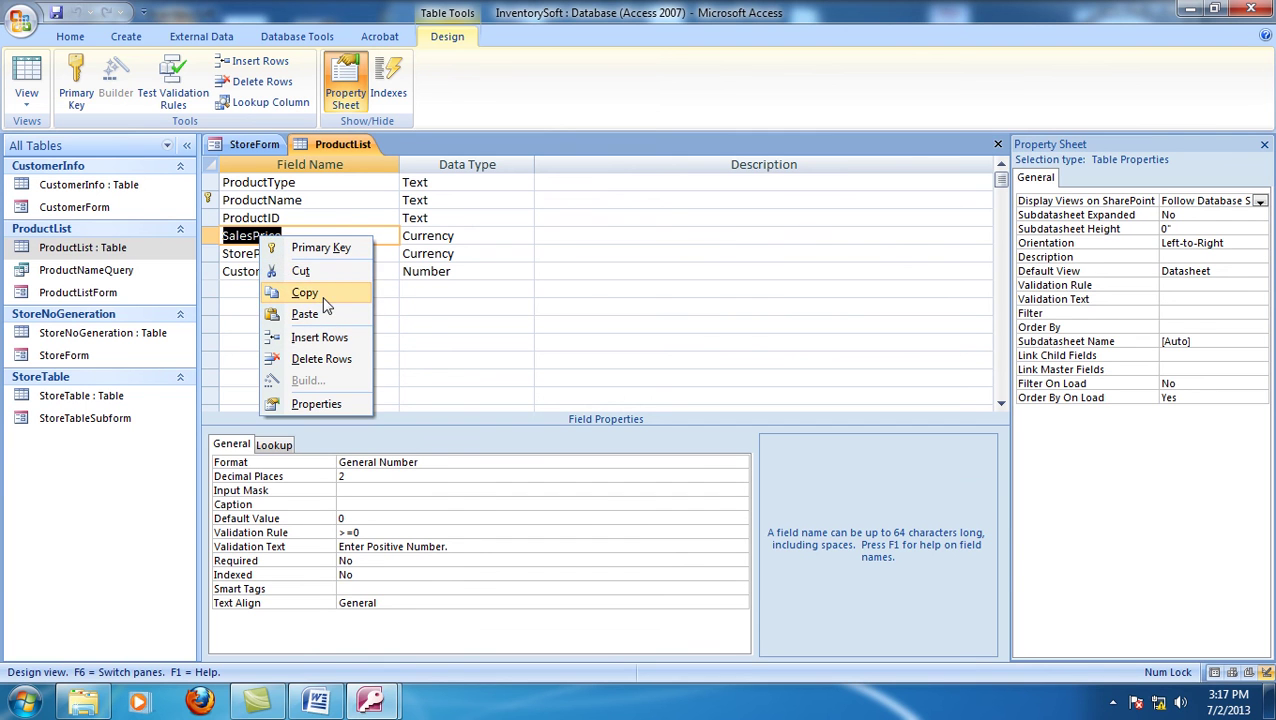
left_click(325, 294)
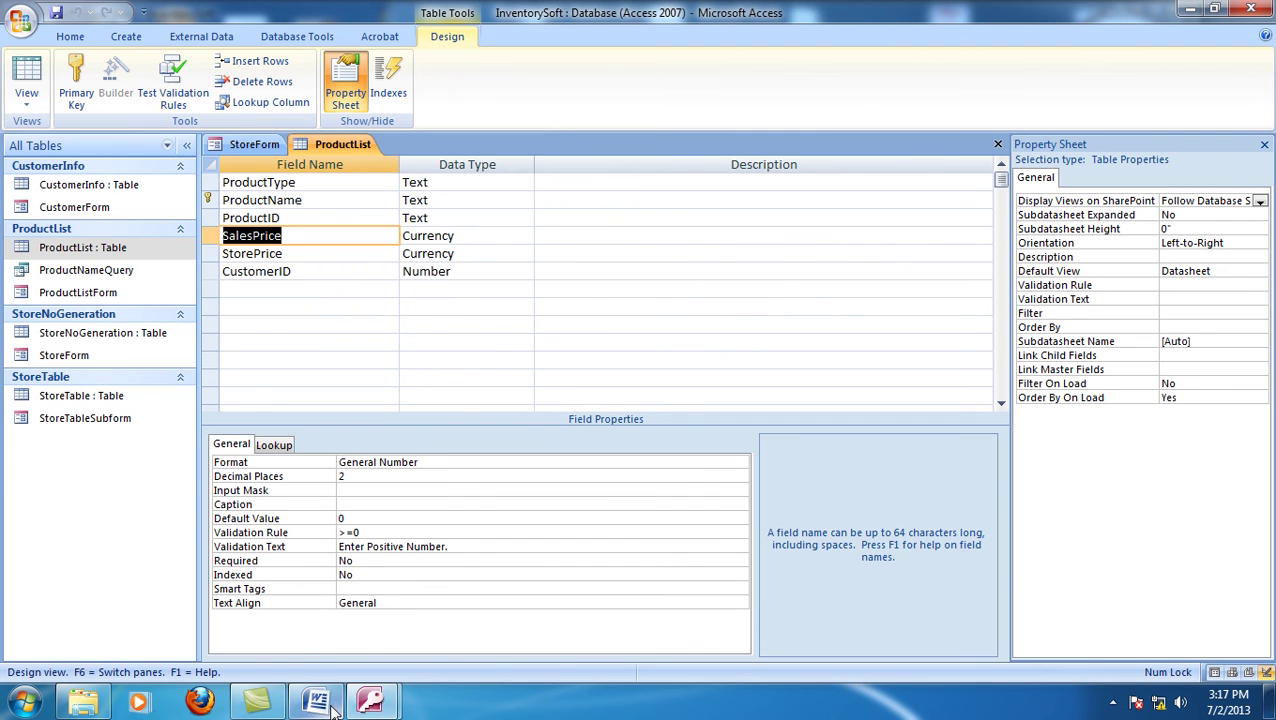
left_click(255, 145)
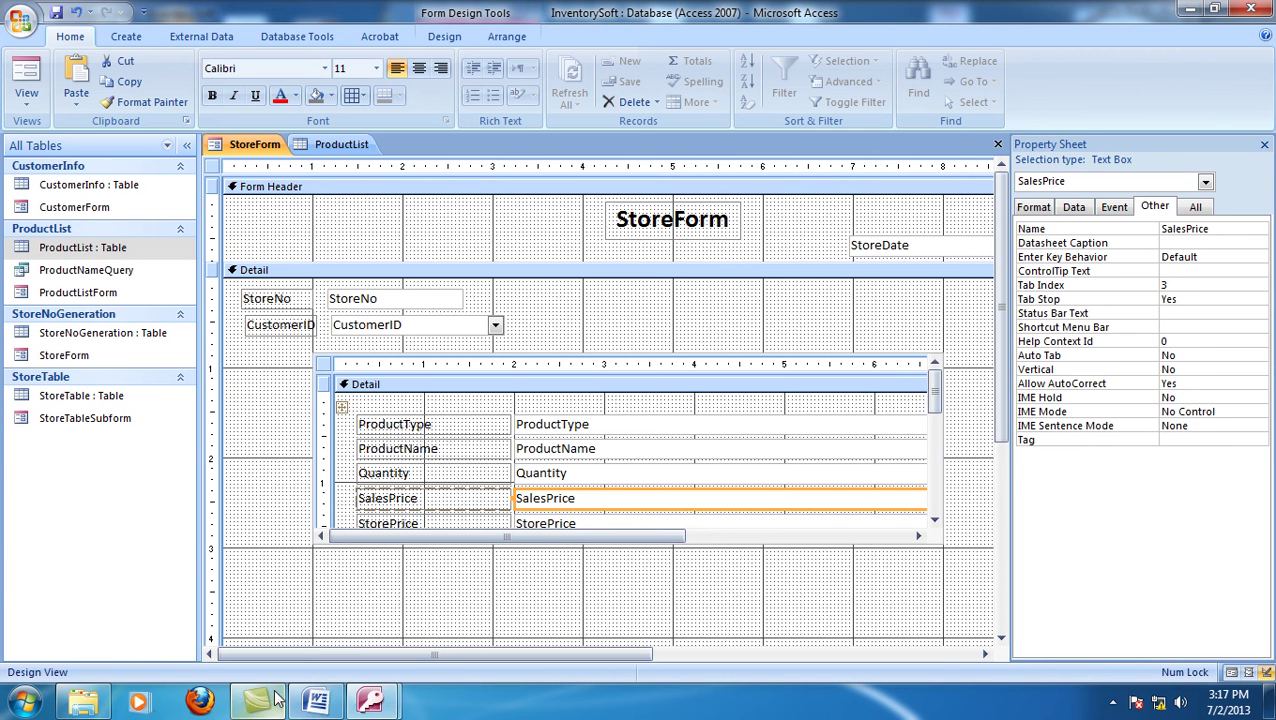
- Switch to the Visual Basic editor and enter "[SalesPrice]" followed by a comma as the first dlookup argument in ProductName_Exit
mouse_move(399, 703)
left_click(440, 611)
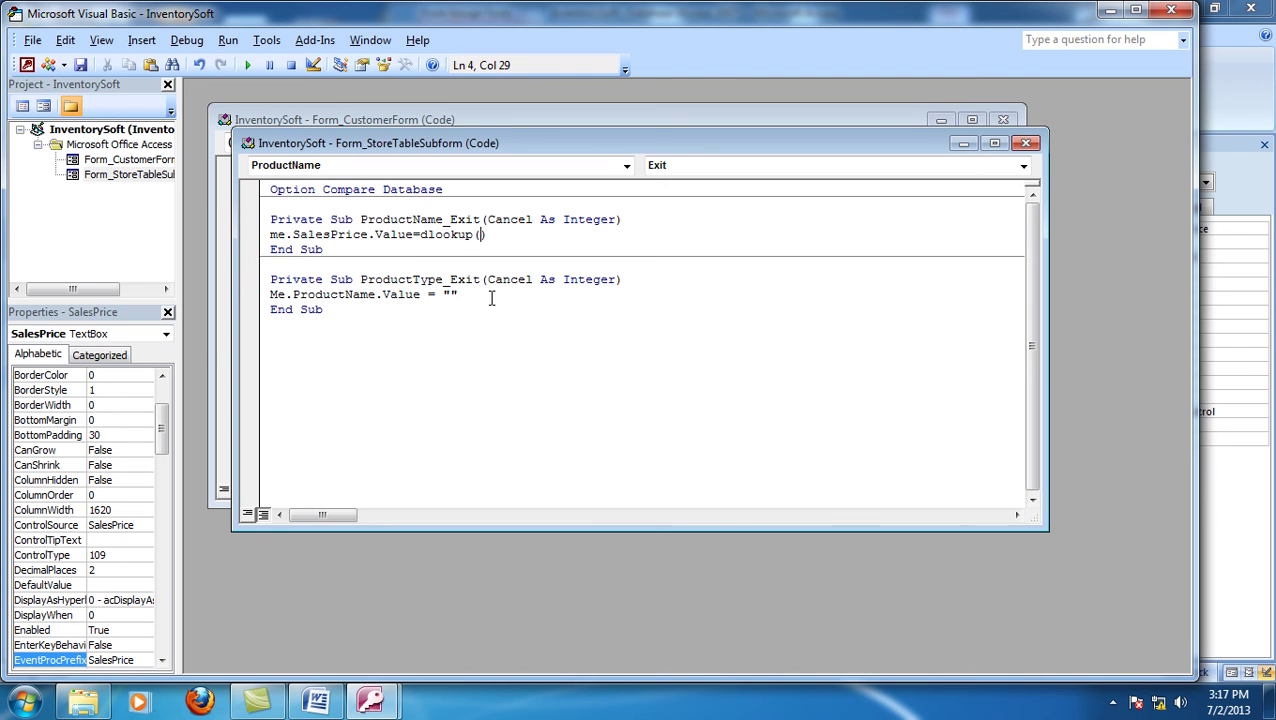
type("\"\"")
type("[]")
type("SalesPrice")
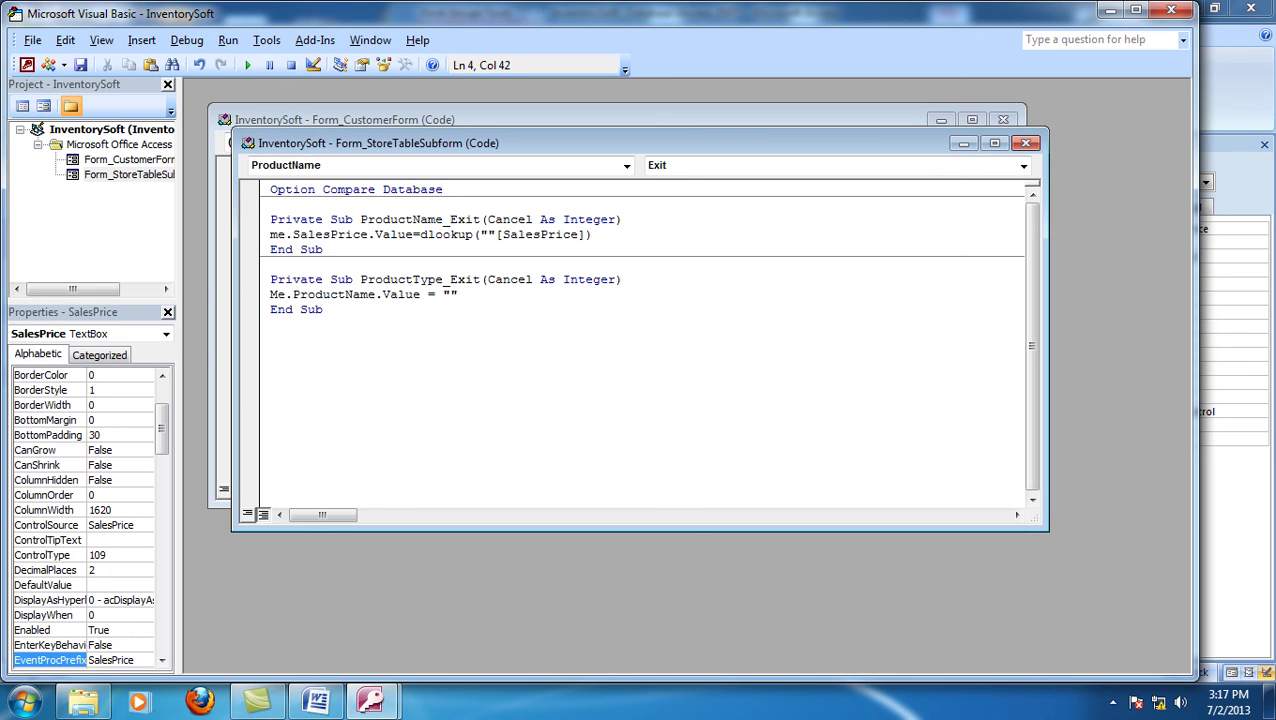
key("Right")
type("\"")
key("Left")
key("Left")
key("Left")
key("Left")
key("Left")
key("Left")
key("Left")
key("Left")
key("Left")
key("Left")
key("Left")
key("Left")
key("Left")
key("BackSpace")
key("Right")
key("Right")
key("Right")
key("Right")
key("Right")
key("Right")
key("Right")
key("Right")
key("Right")
key("Right")
key("Right")
key("Right")
key("Right")
key("Right")
type(",")
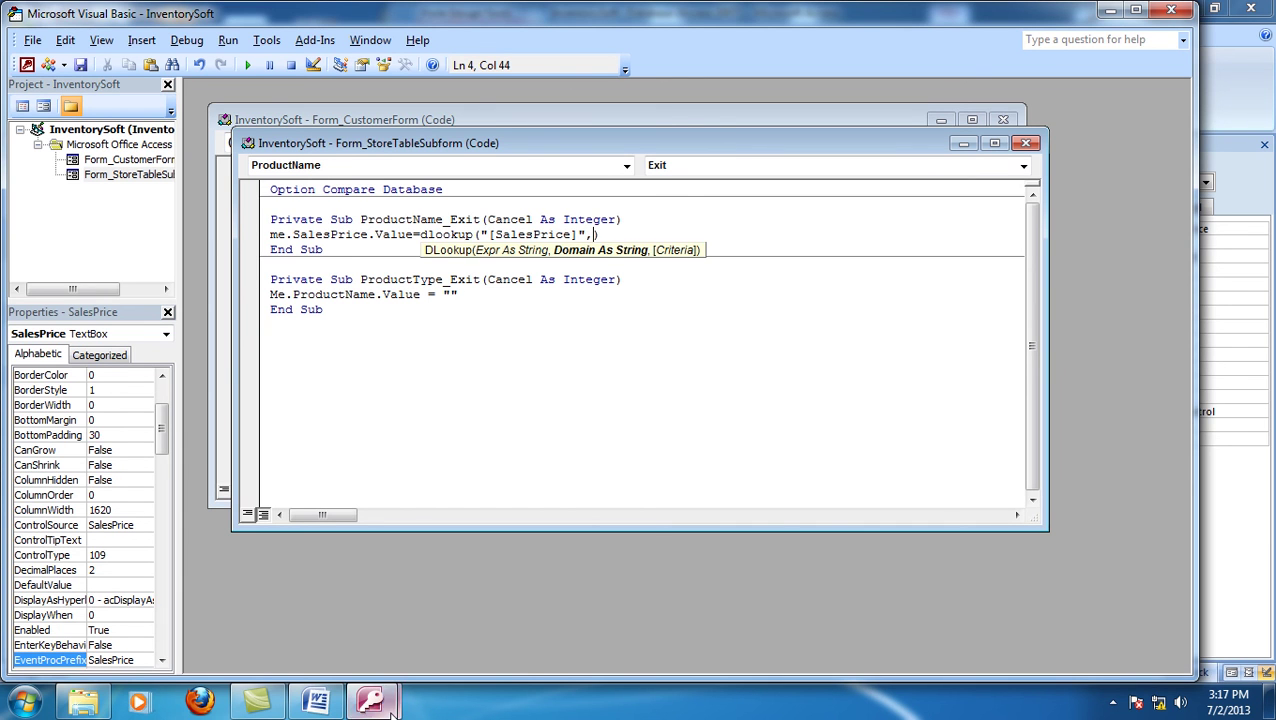
- Check the ProductList table in Access, then return to the Visual Basic editor and enter "ProductList", as the second dlookup argument
mouse_move(391, 705)
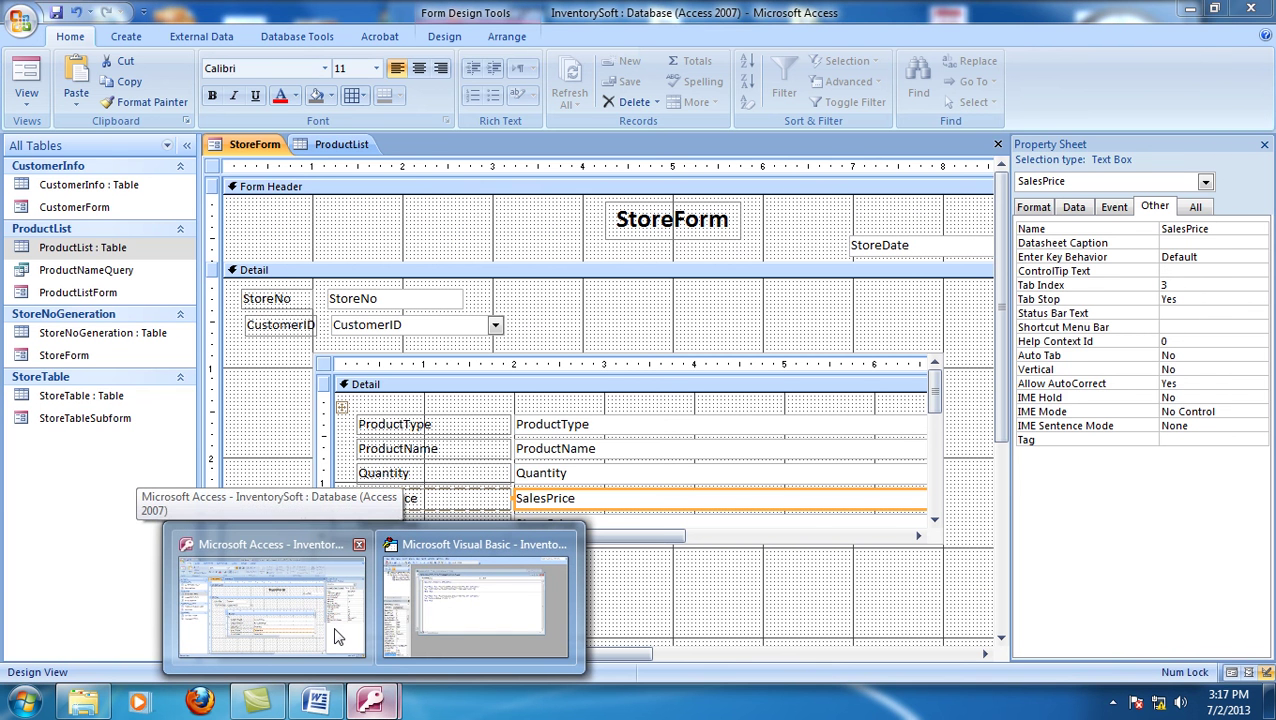
left_click(338, 637)
left_click(342, 145)
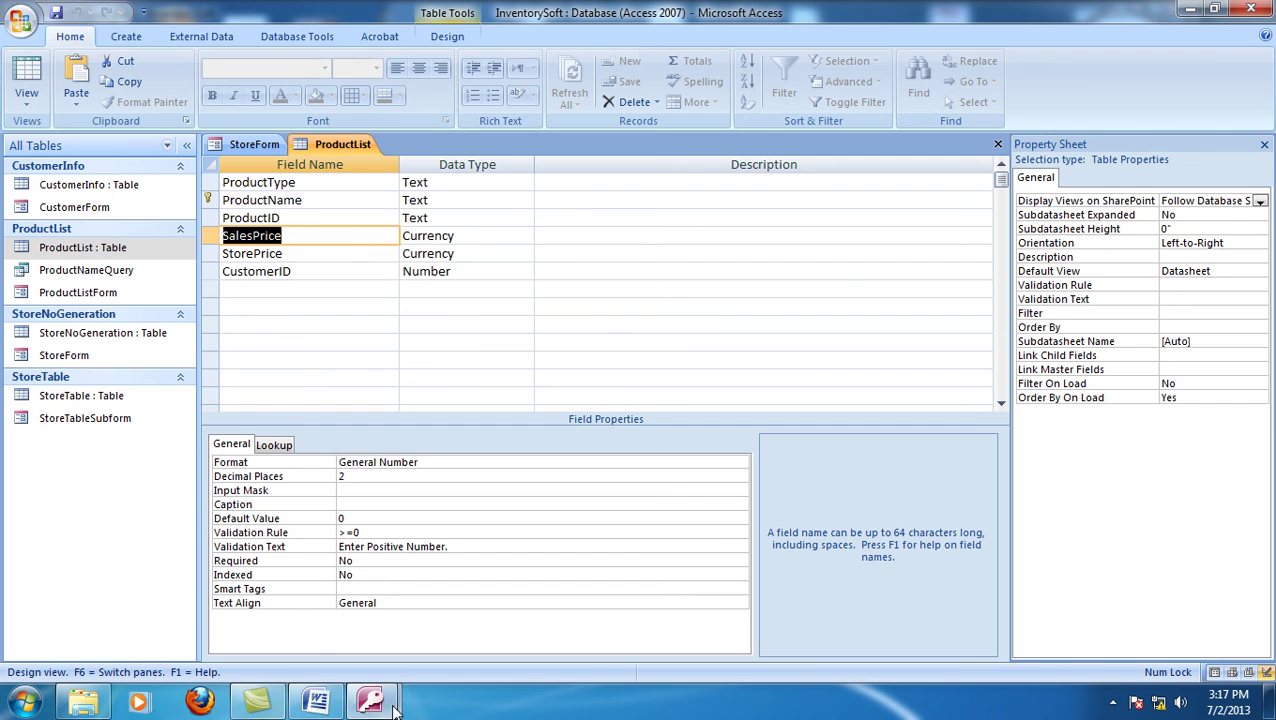
mouse_move(392, 708)
left_click(436, 585)
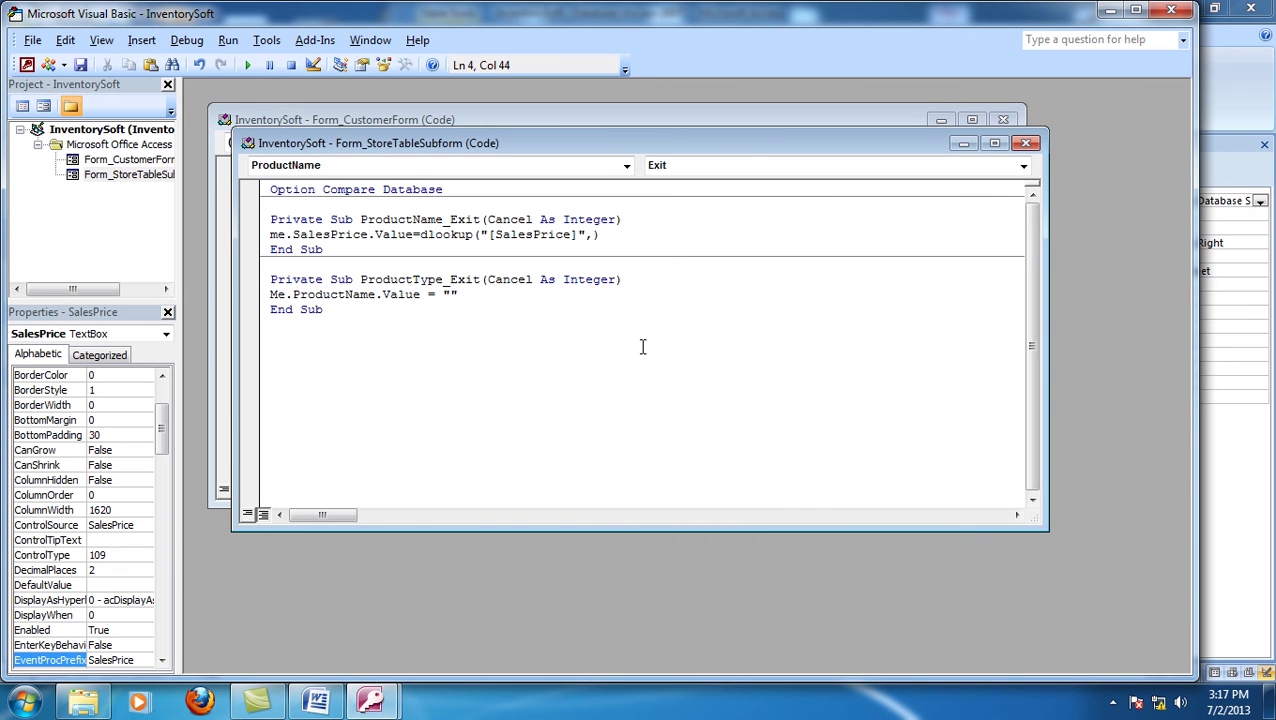
type("\",\"ProductList")
left_click(690, 234)
type(",")
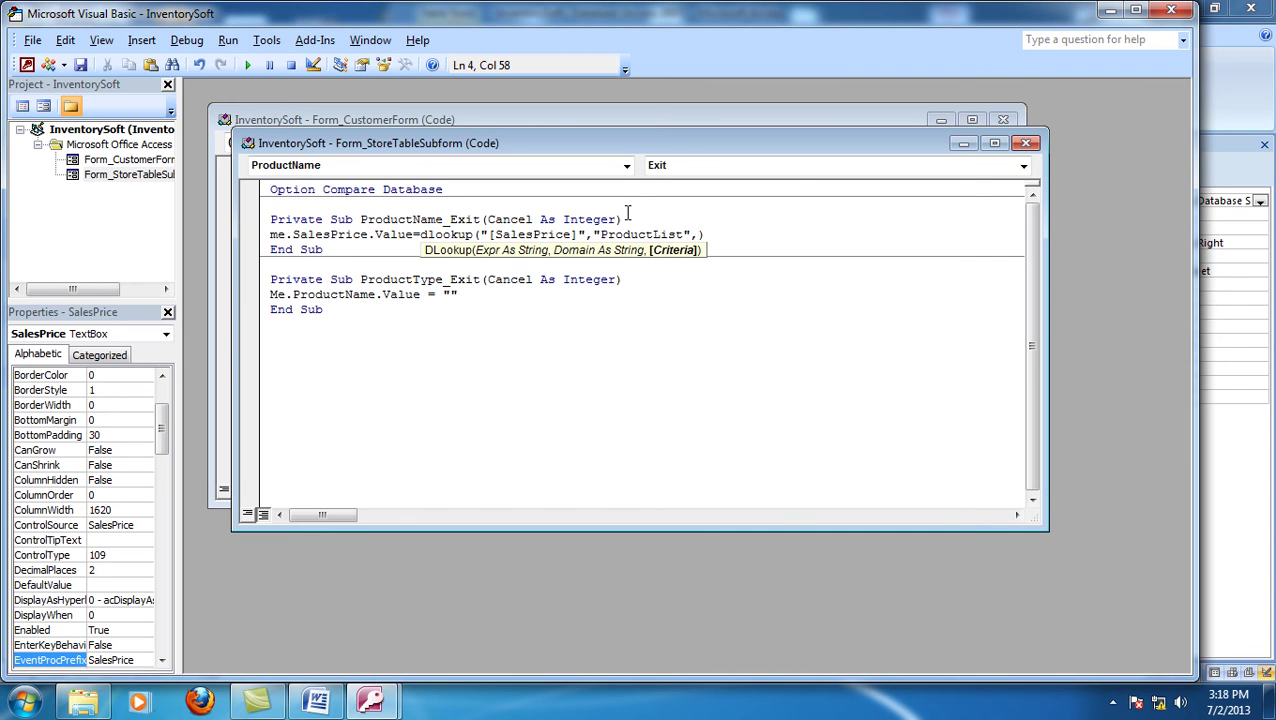
- Search Access Help for dlookup() and examine the syntax and criteria examples in the Application.DLookup Method topic
key("F1")
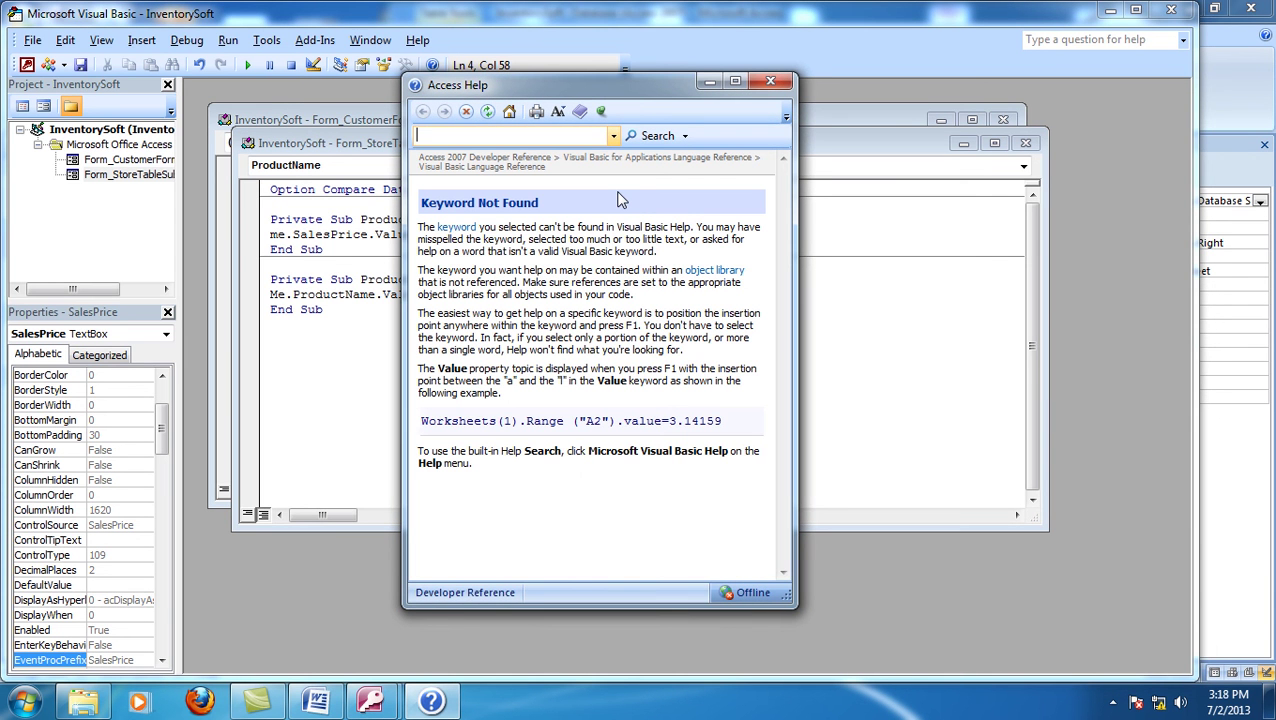
type("lookup")
type("d")
type("()")
key("Return")
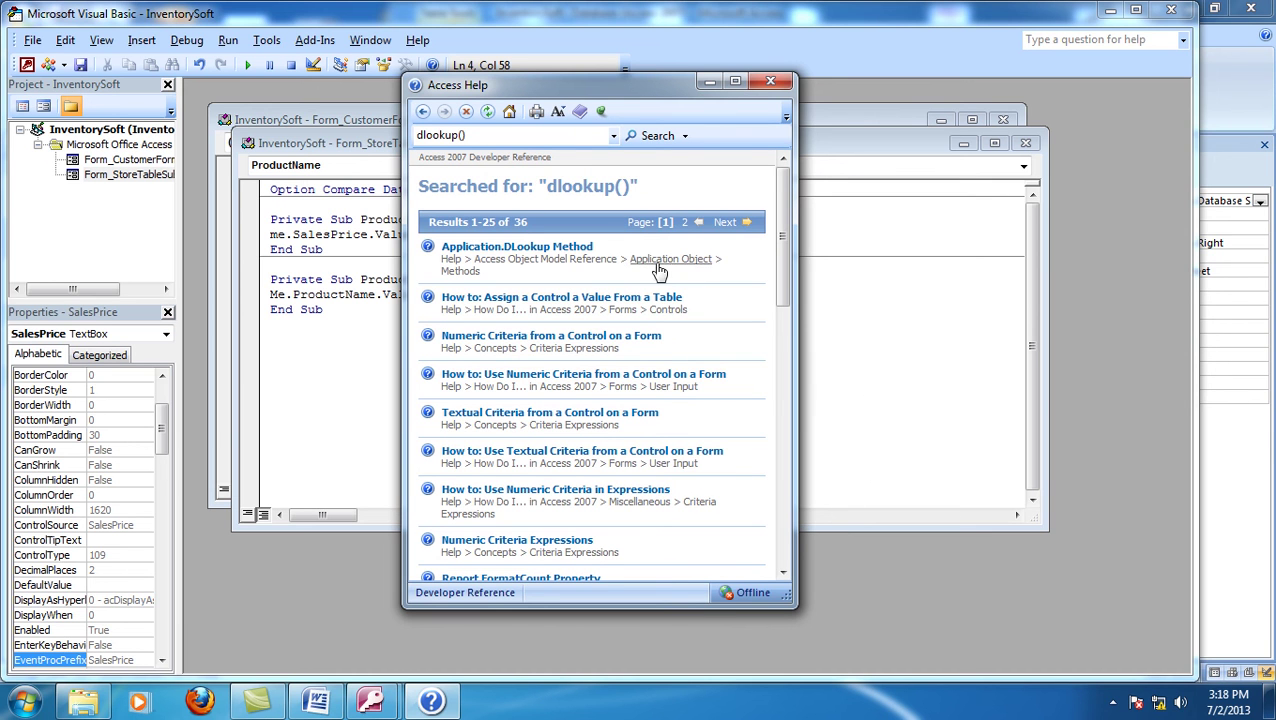
left_click(577, 249)
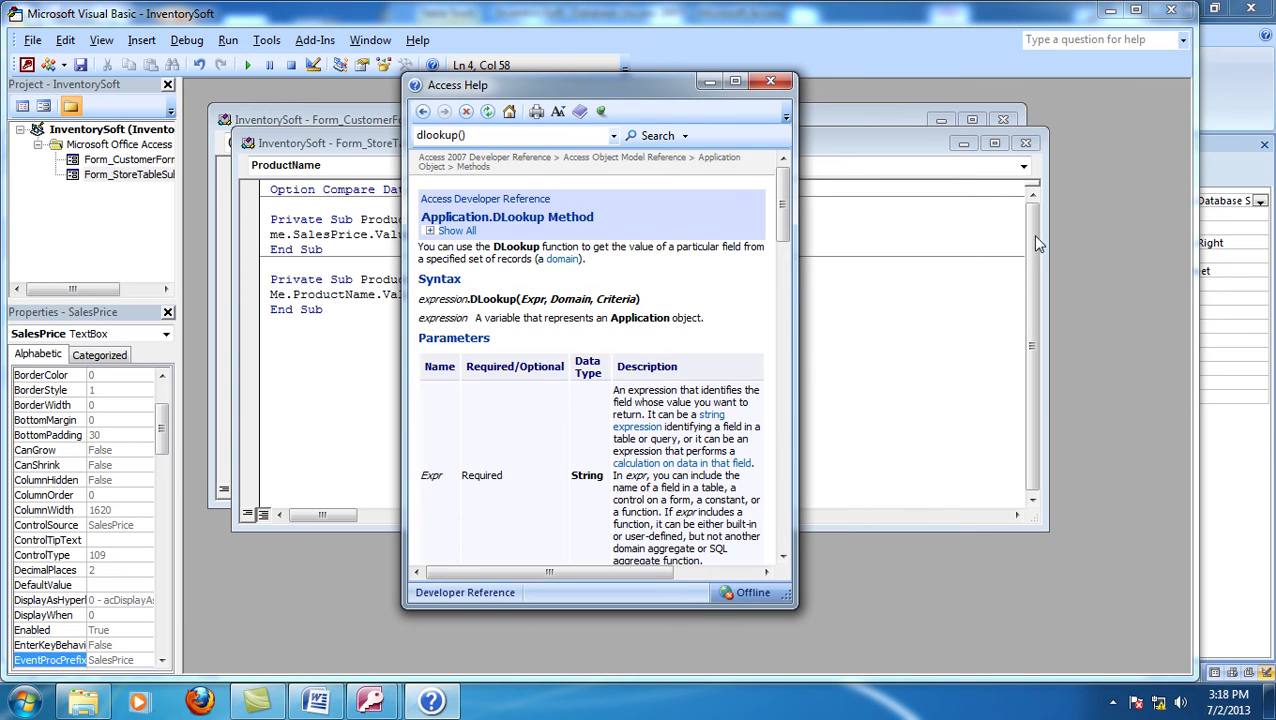
left_click_drag(785, 215, 812, 426)
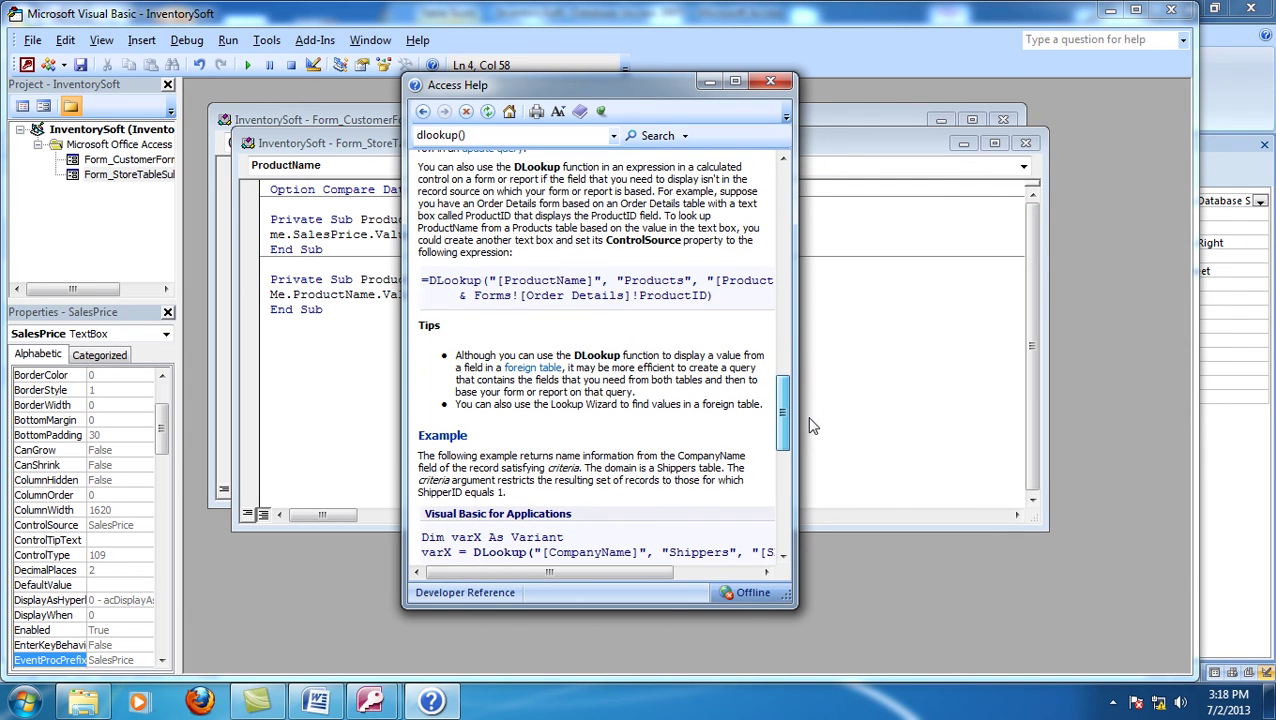
left_click_drag(590, 575, 656, 581)
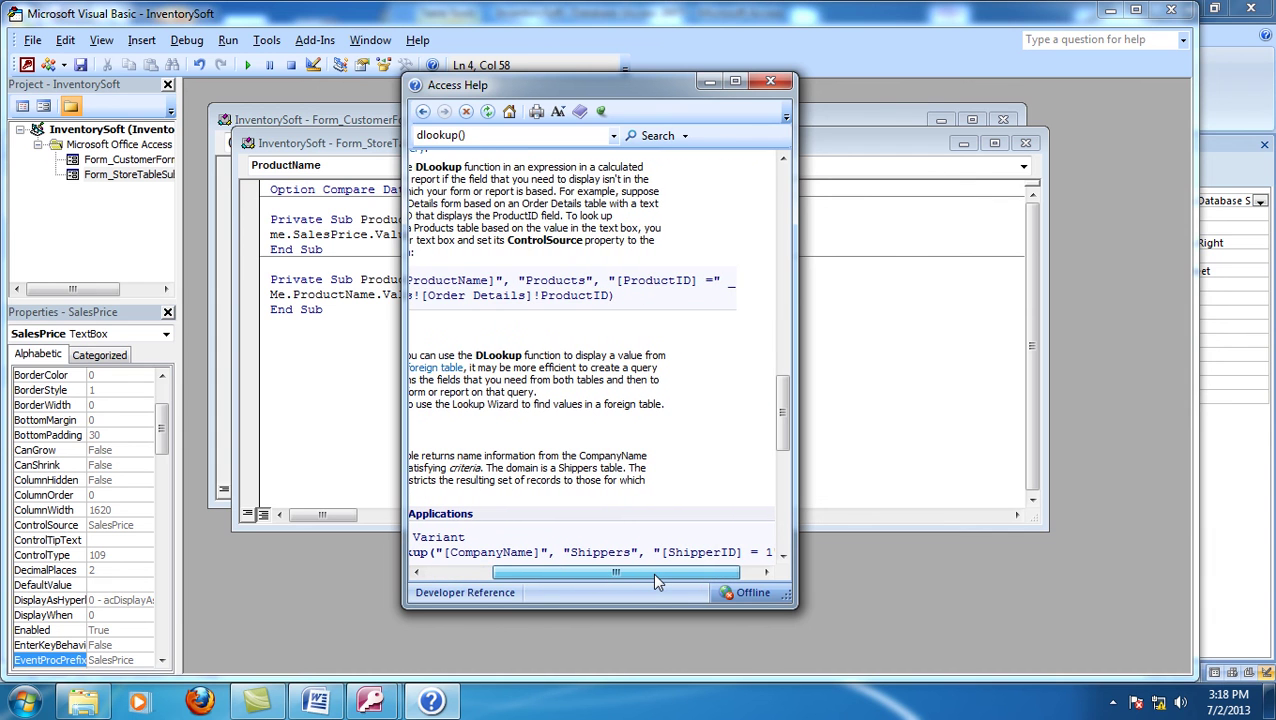
mouse_move(655, 577)
left_mouse_down()
mouse_move(593, 587)
mouse_move(649, 587)
left_mouse_up()
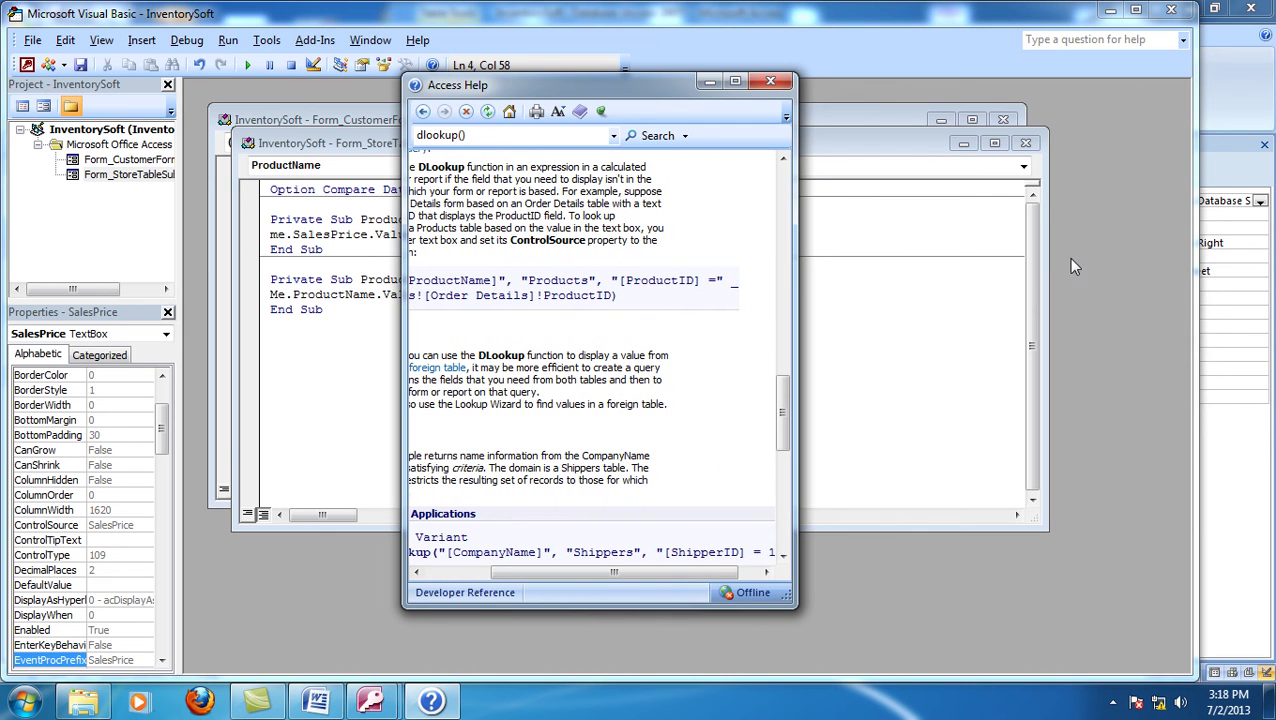
left_click(911, 278)
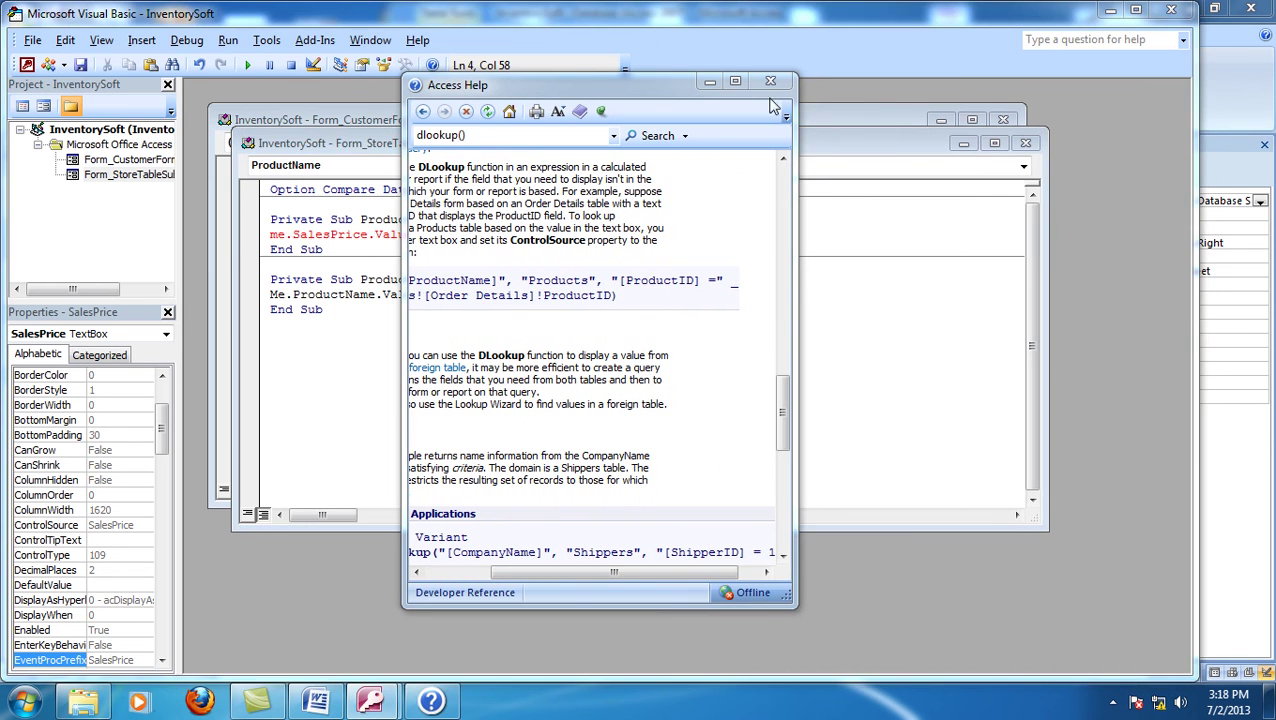
left_click(709, 81)
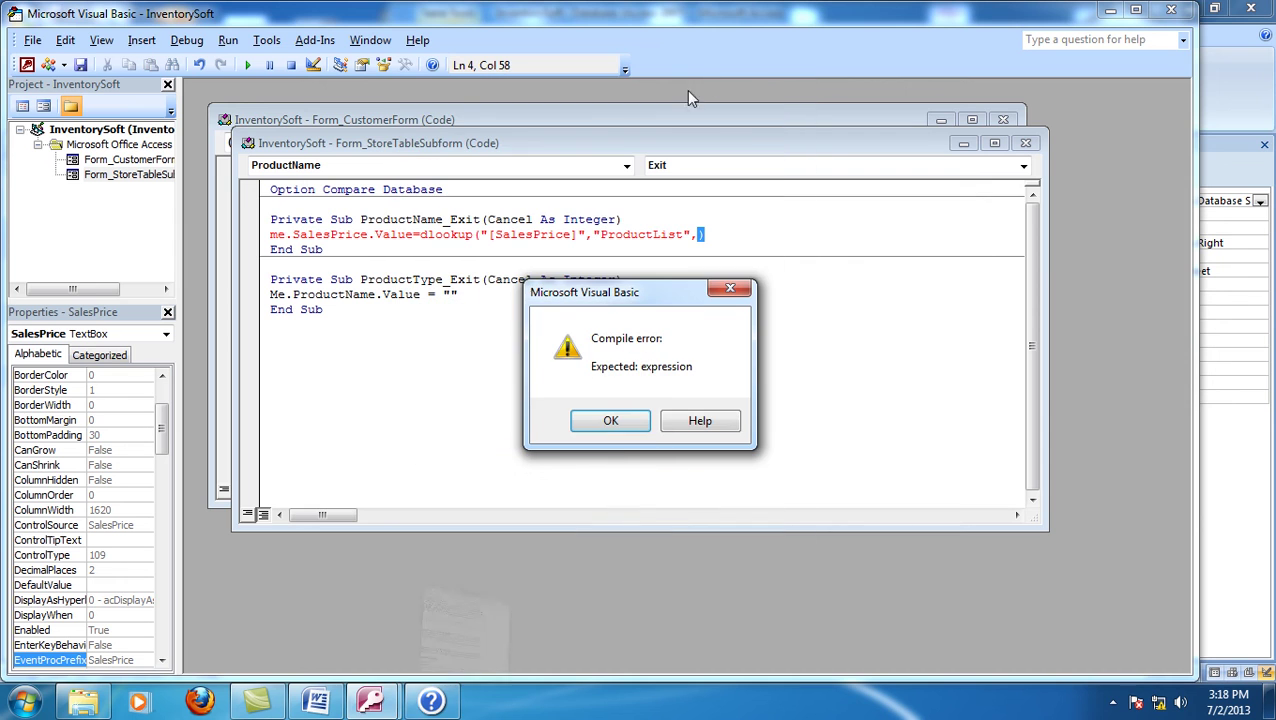
left_click(632, 427)
left_click(699, 236)
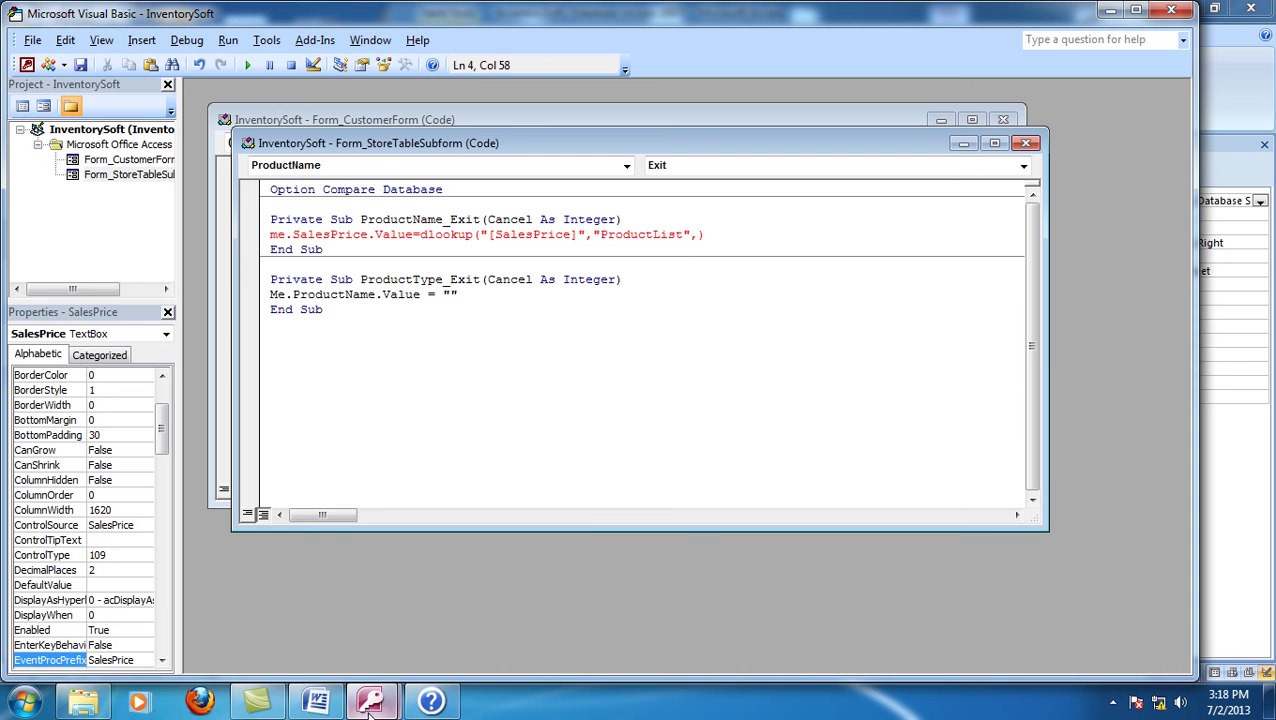
- Switch to Access and copy the ProductName field name from the ProductList table design
mouse_move(372, 702)
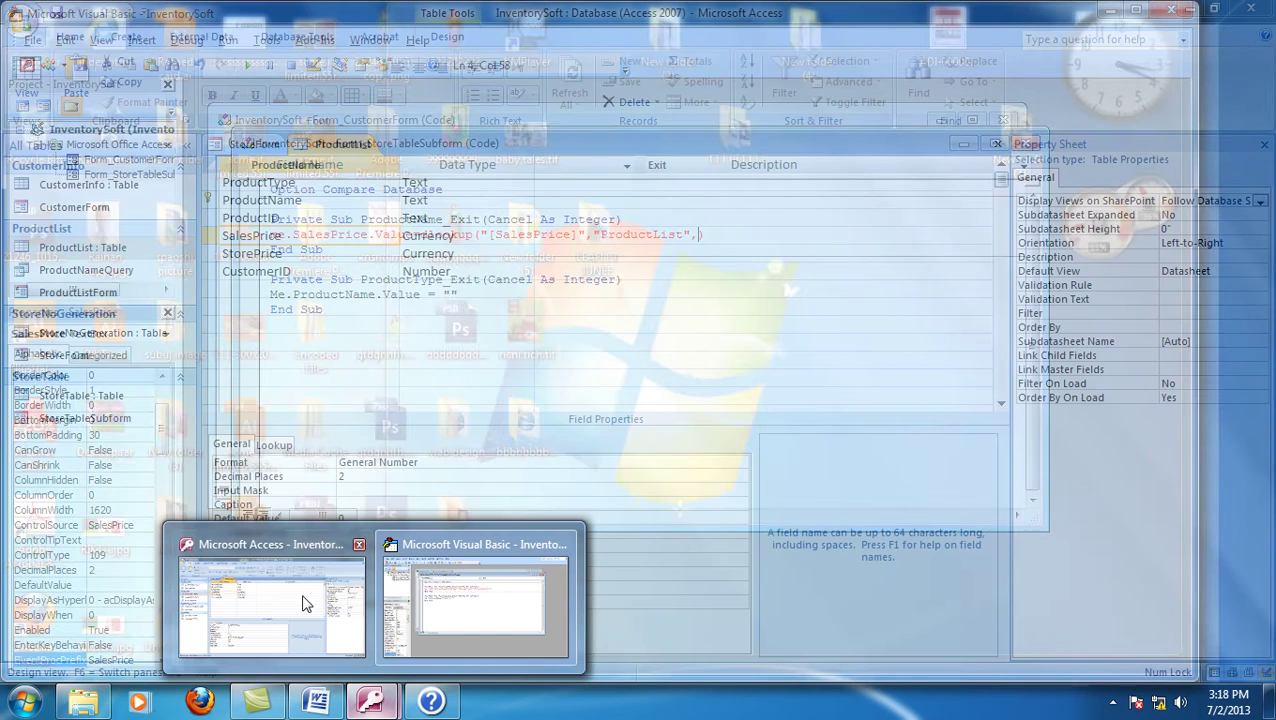
left_click(305, 600)
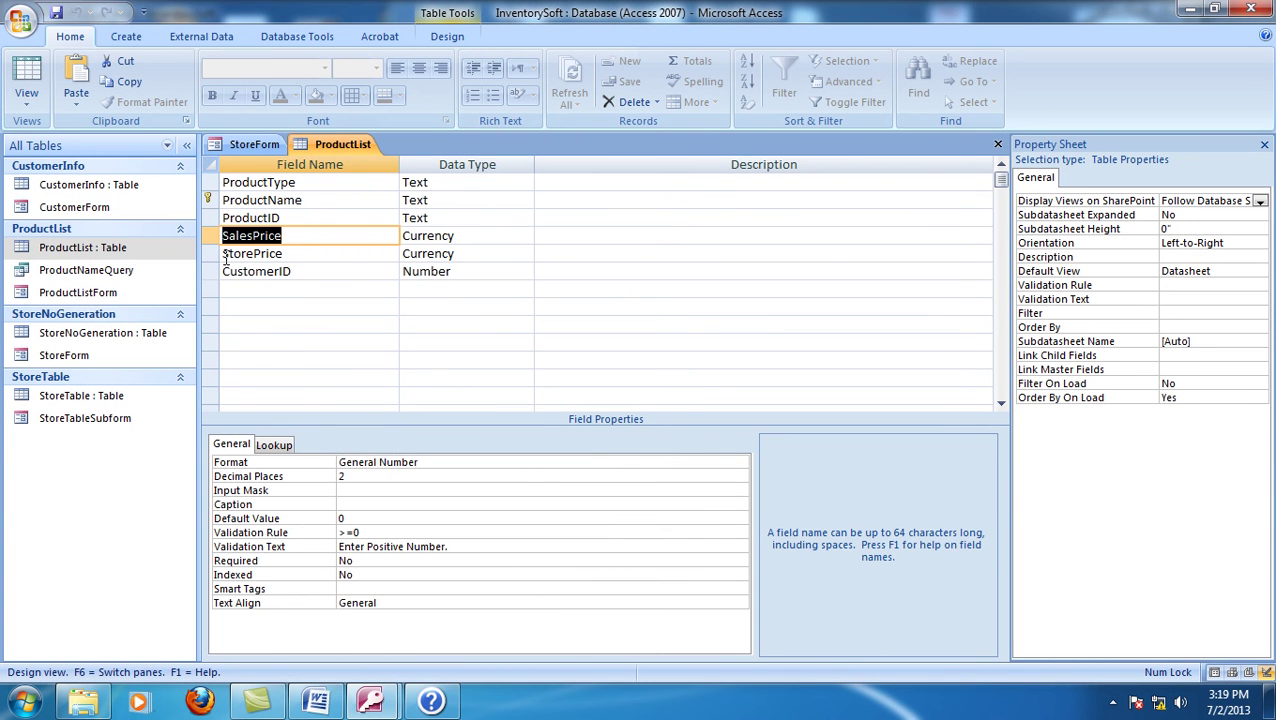
left_click(300, 200)
right_click(300, 200)
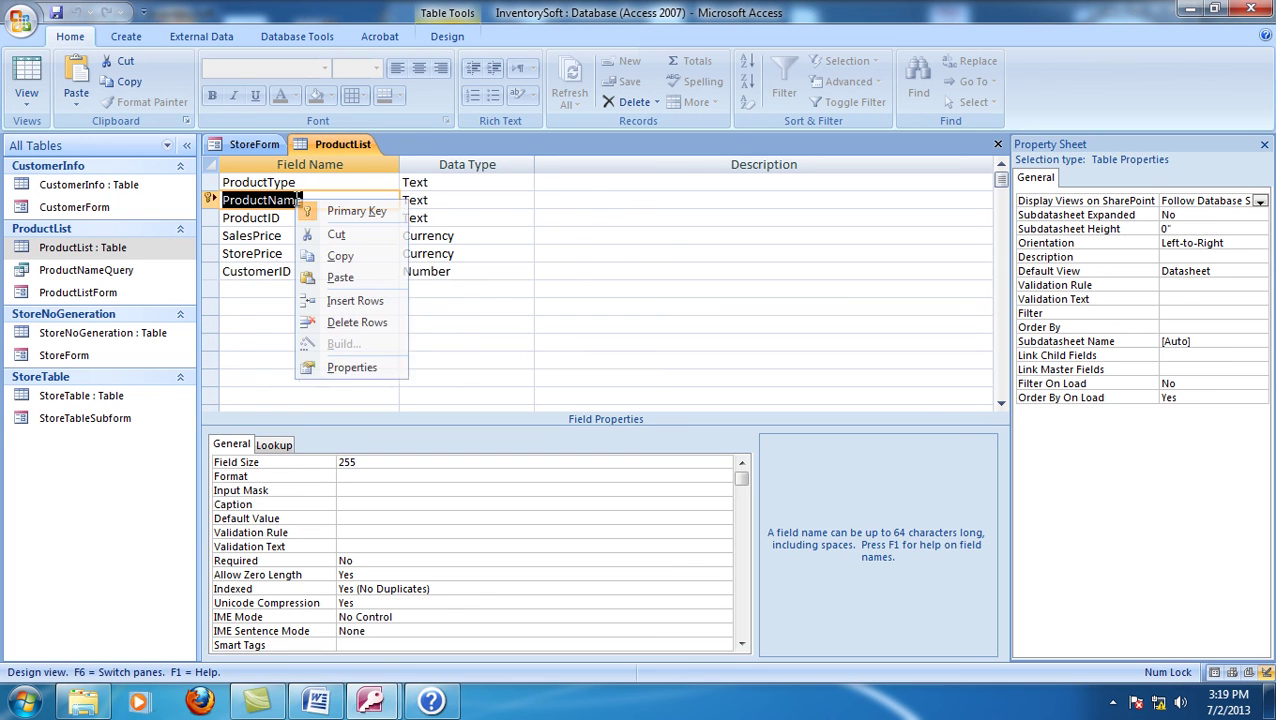
left_click(316, 256)
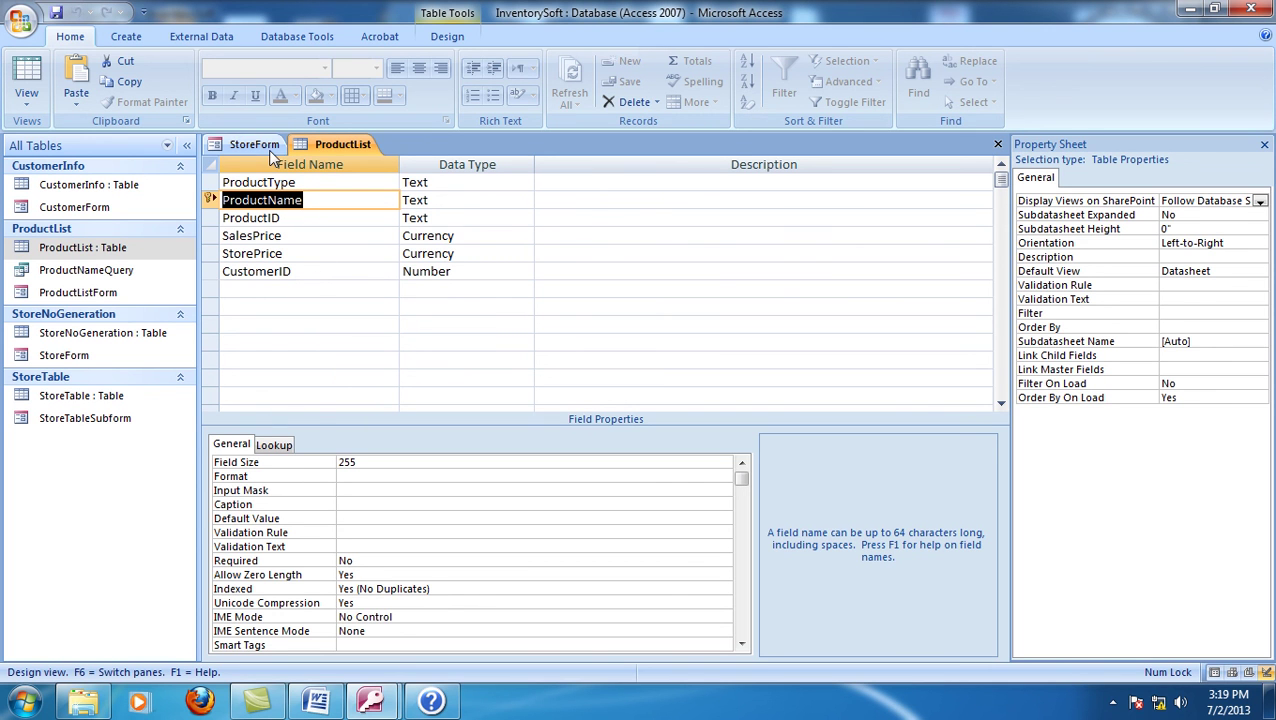
- Switch to the Visual Basic editor and enter "[ProductName]=" as the third dlookup argument in ProductName_Exit
mouse_move(385, 690)
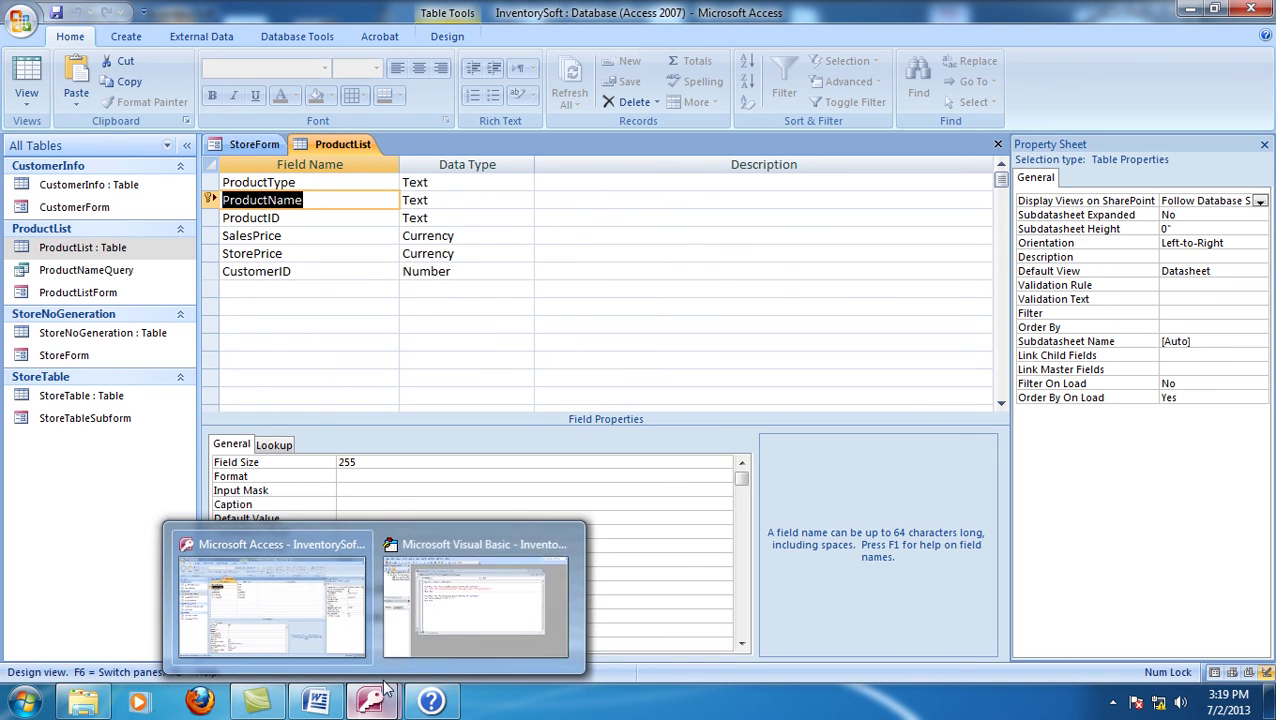
left_click(457, 625)
type("\"\"")
key("Left")
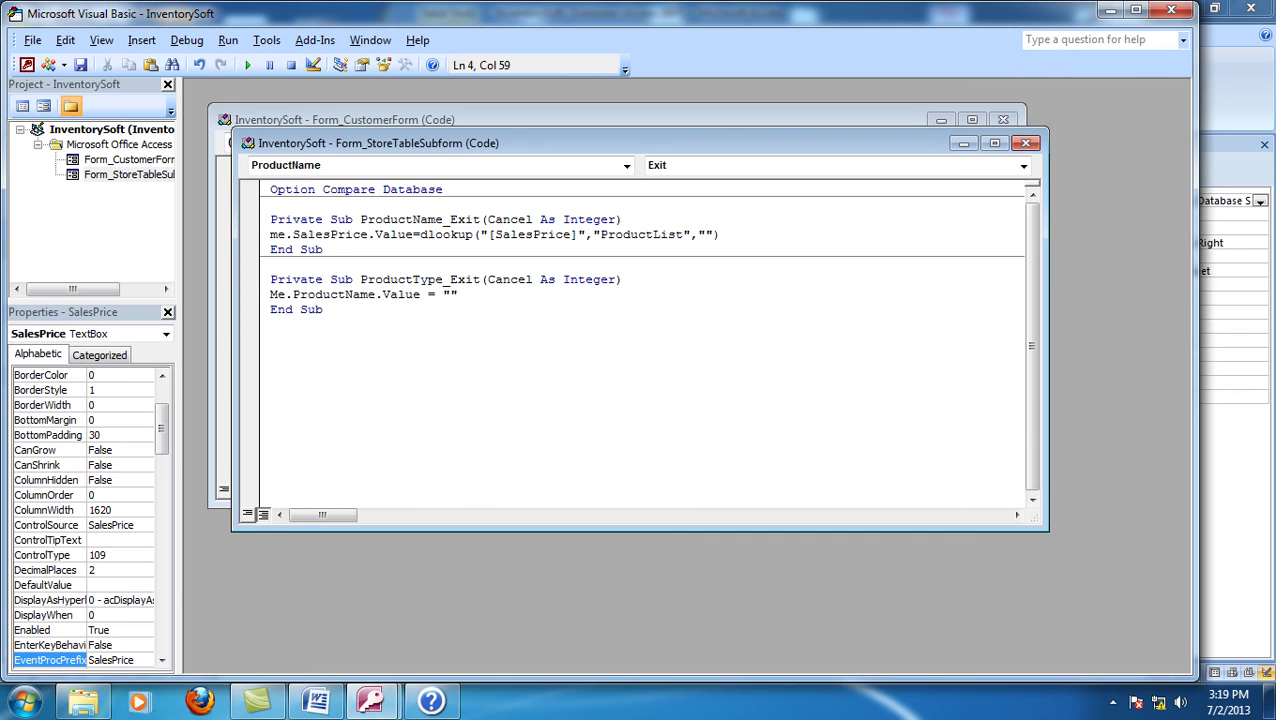
type("[]")
key("Left")
type("ProductName")
key("Right")
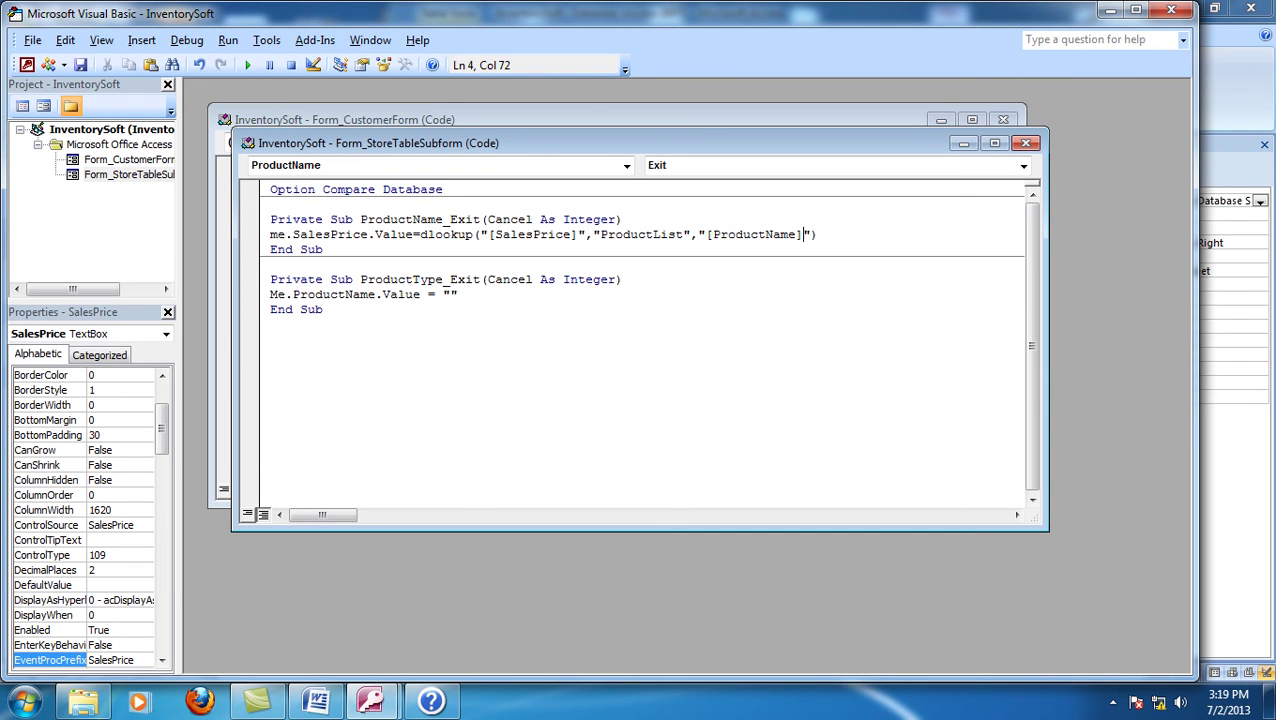
type("=")
- Examine the DLookup criteria examples and remarks in Access Help, with the help window enlarged
mouse_move(410, 707)
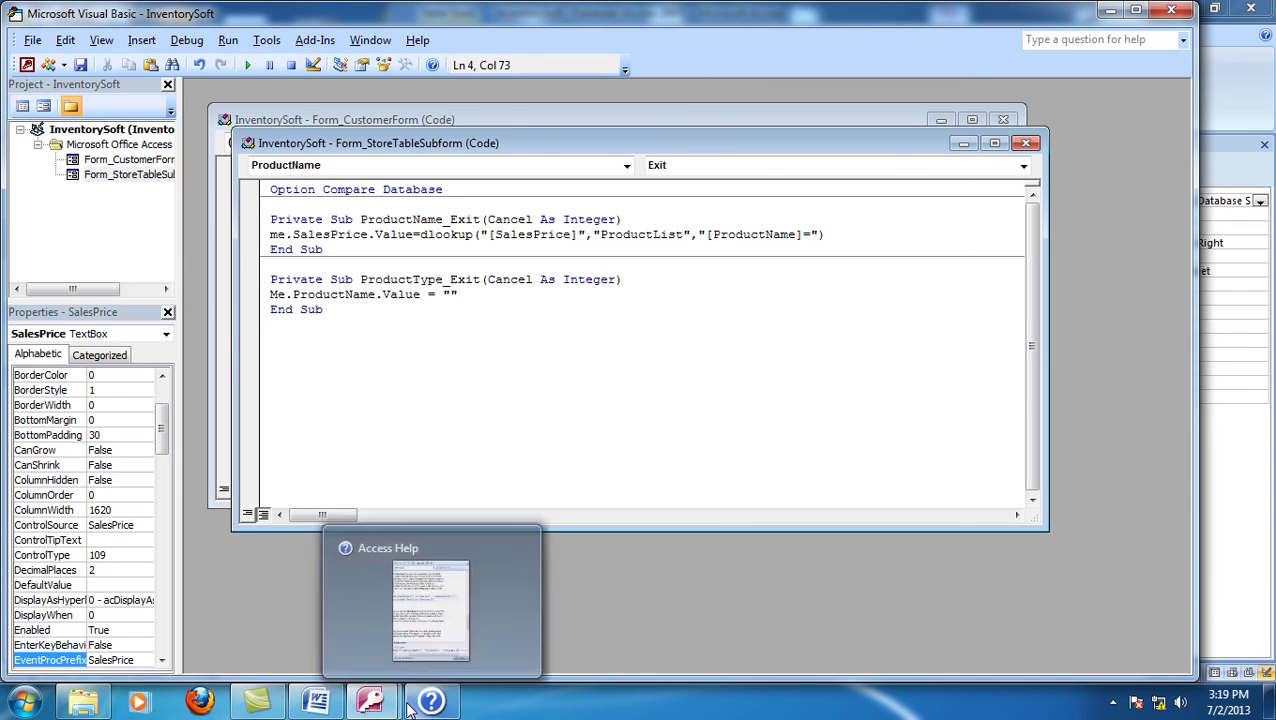
left_click(434, 637)
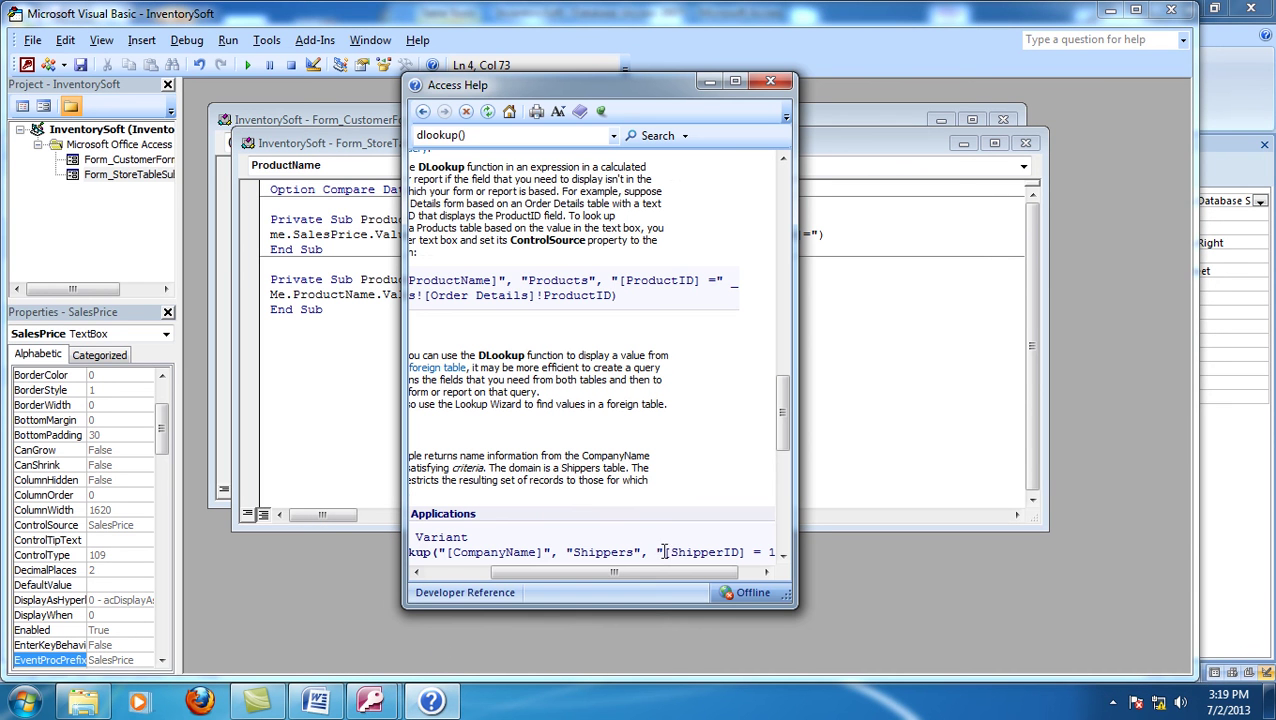
left_click_drag(648, 570, 555, 572)
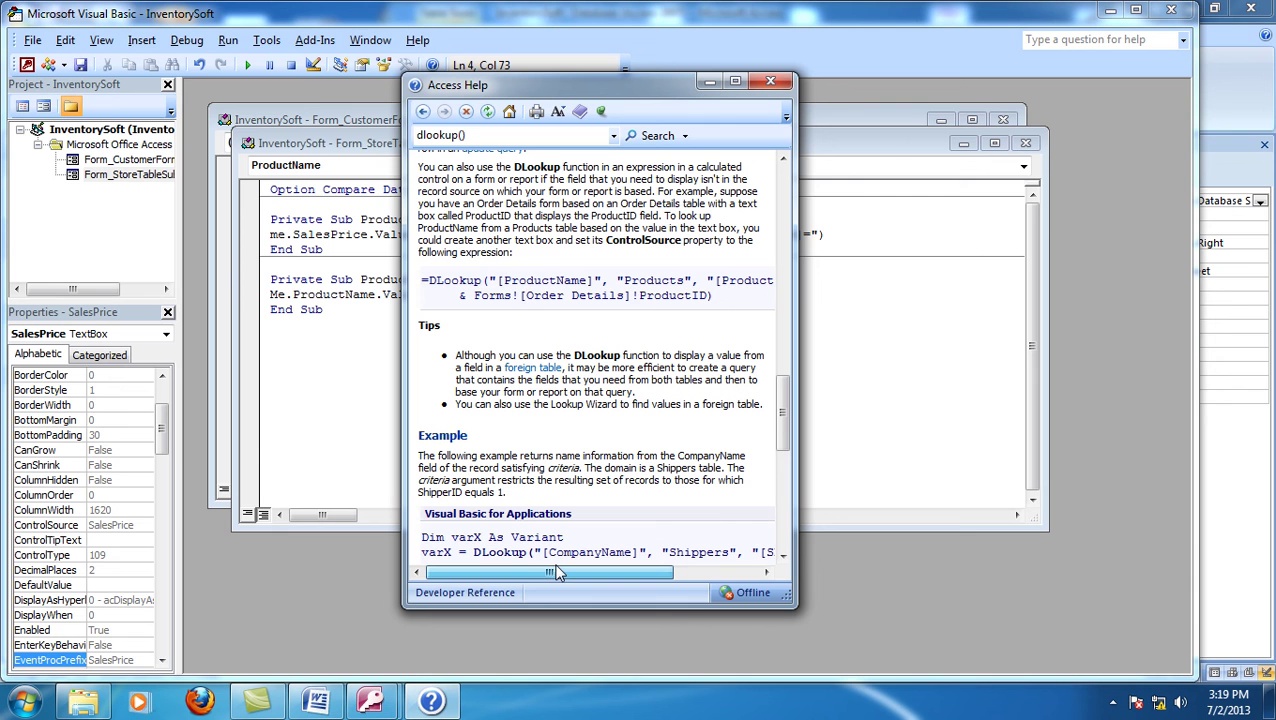
left_click_drag(781, 406, 791, 467)
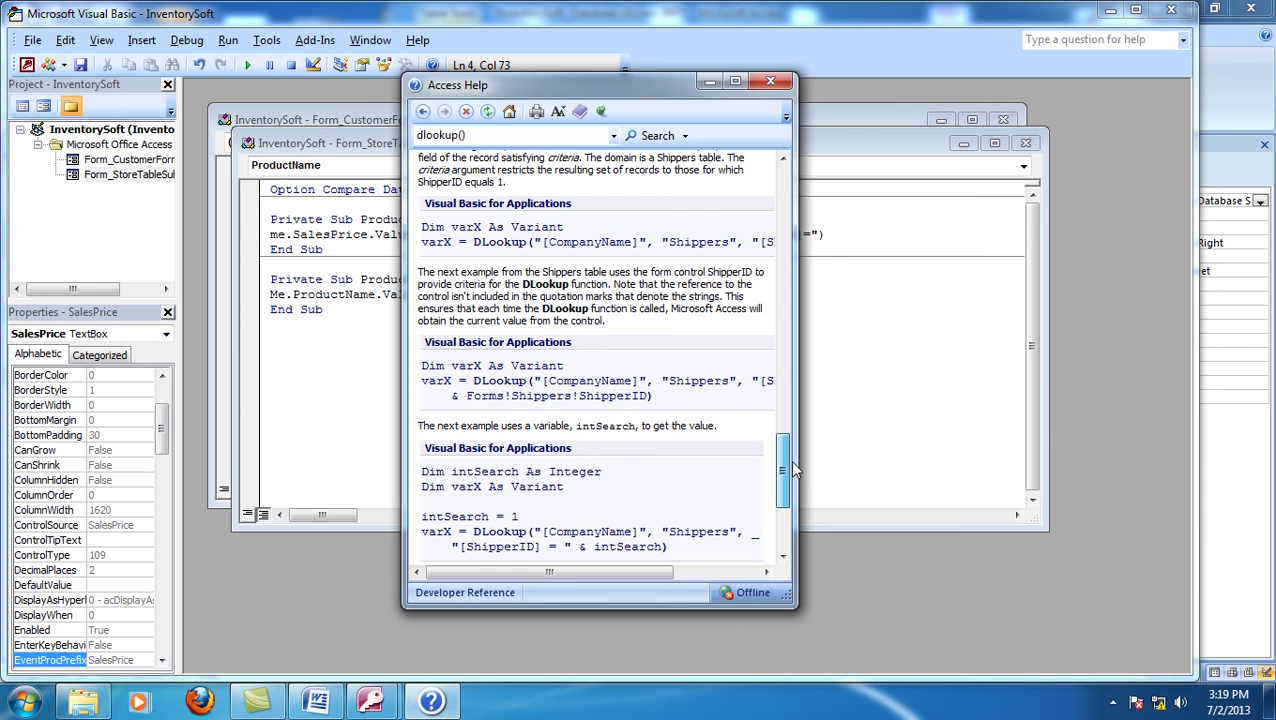
left_click_drag(791, 464, 792, 475)
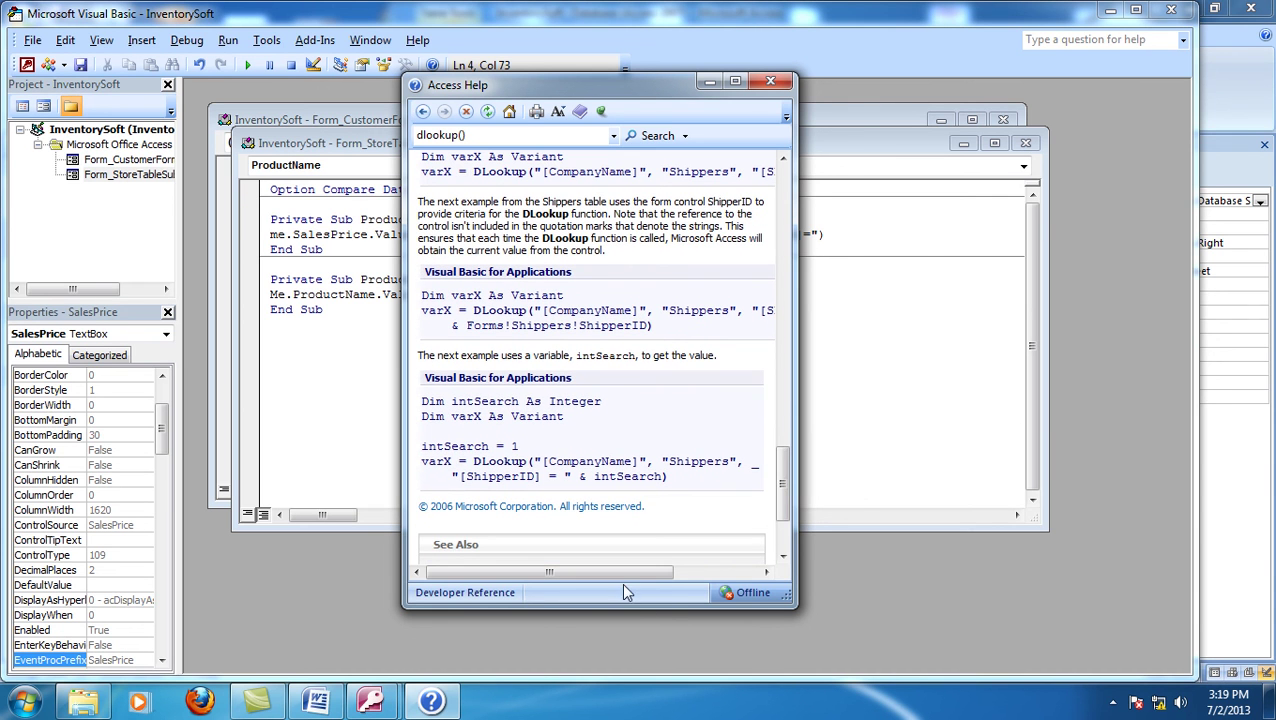
mouse_move(636, 576)
left_mouse_down()
mouse_move(687, 583)
mouse_move(622, 585)
left_mouse_up()
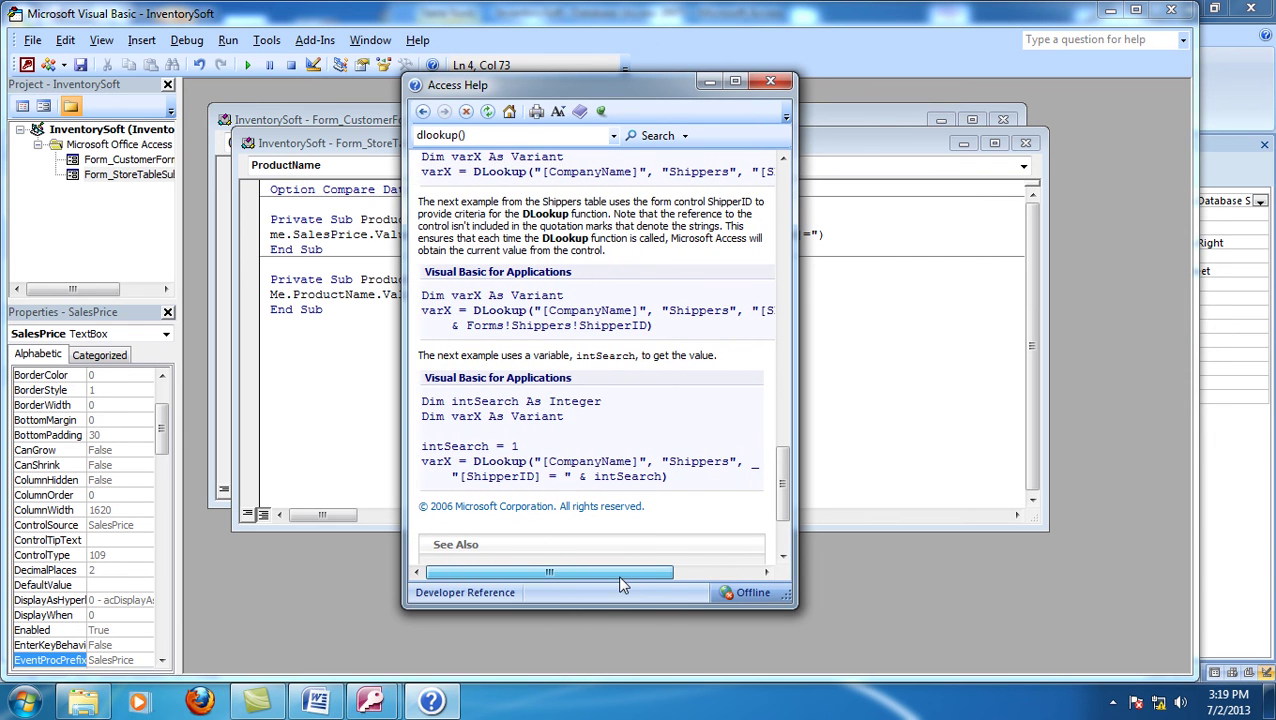
left_click_drag(787, 490, 786, 516)
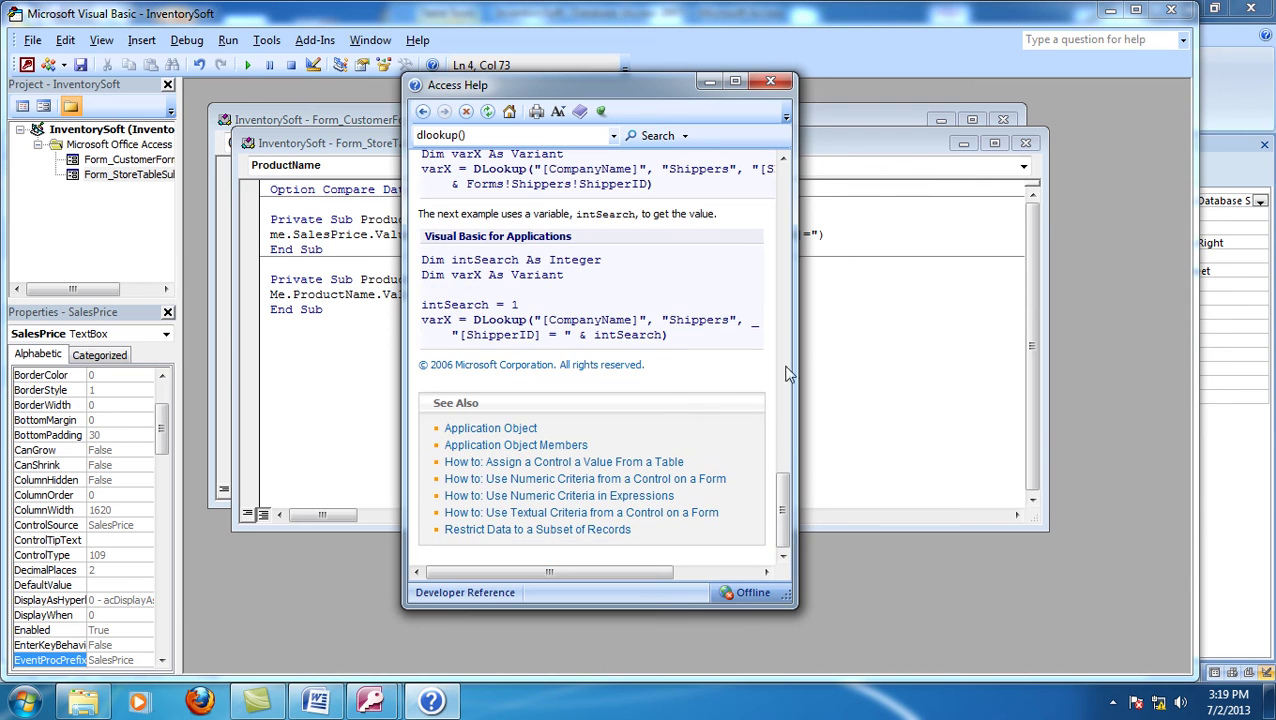
left_click(735, 80)
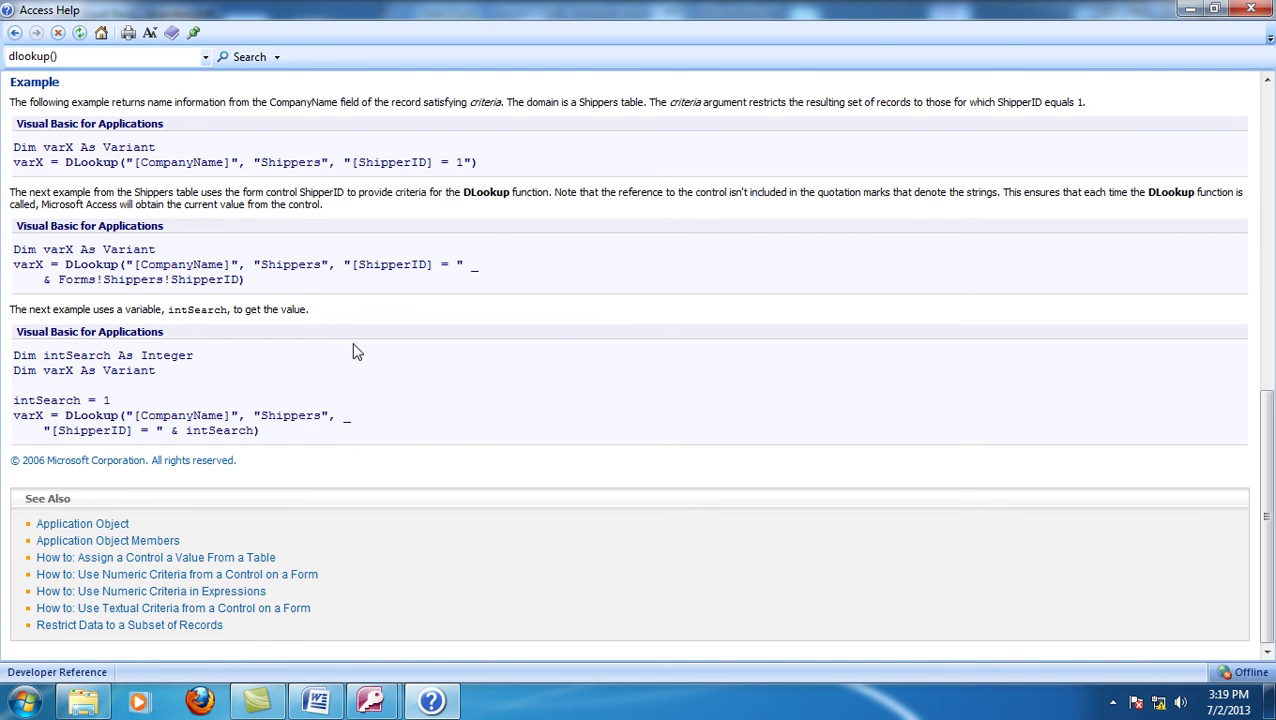
scroll(357, 351, "up", 10)
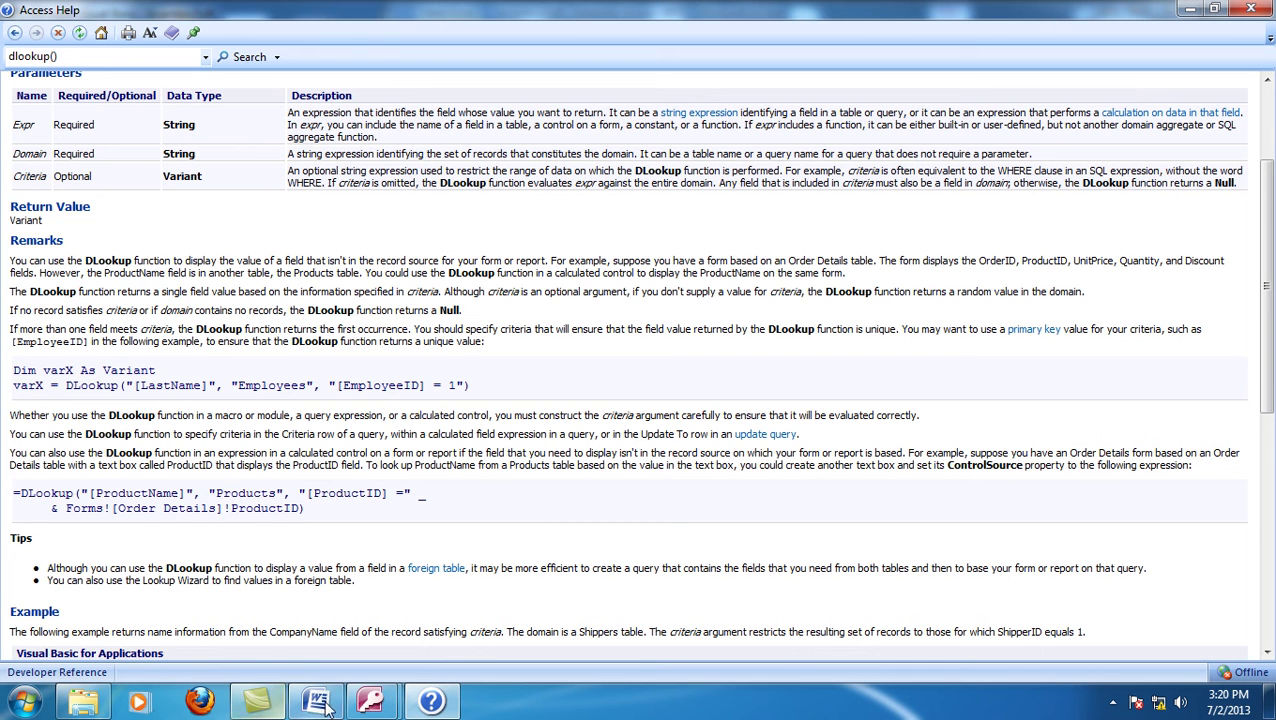
- Switch to the Visual Basic editor and add a pair of double quotes after "[ProductName]=" in the dlookup criteria
mouse_move(368, 706)
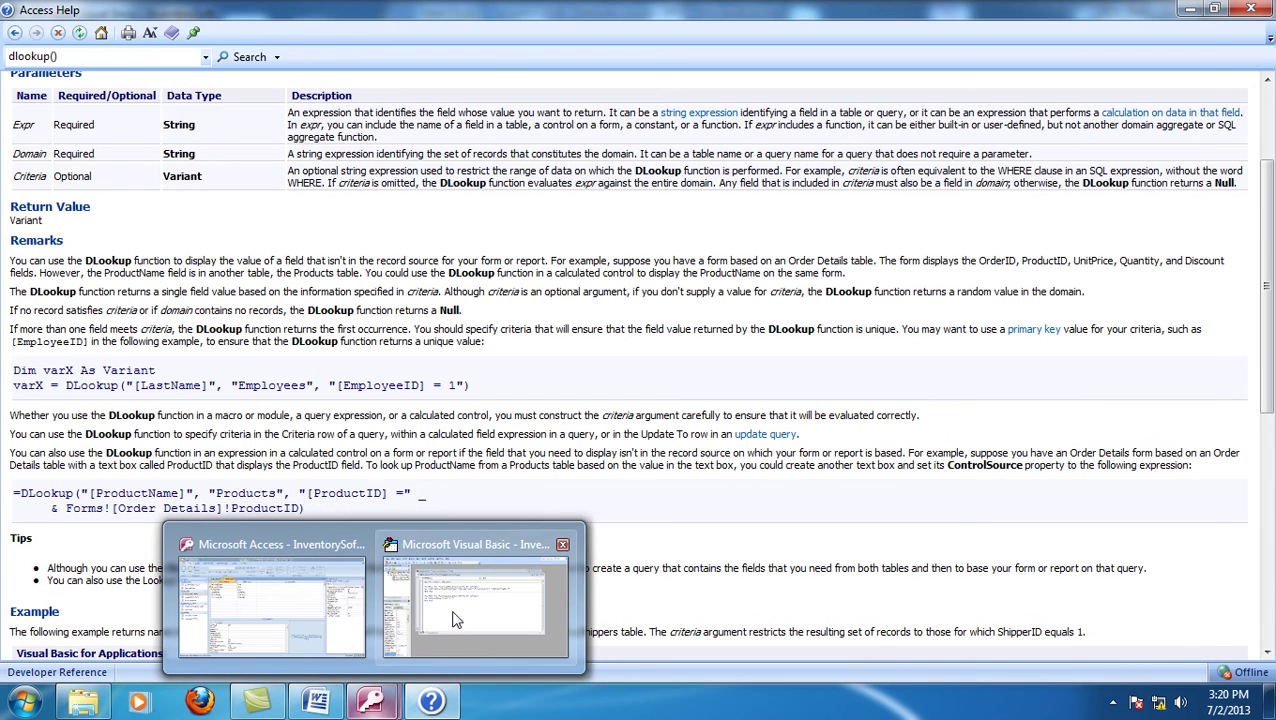
left_click(410, 565)
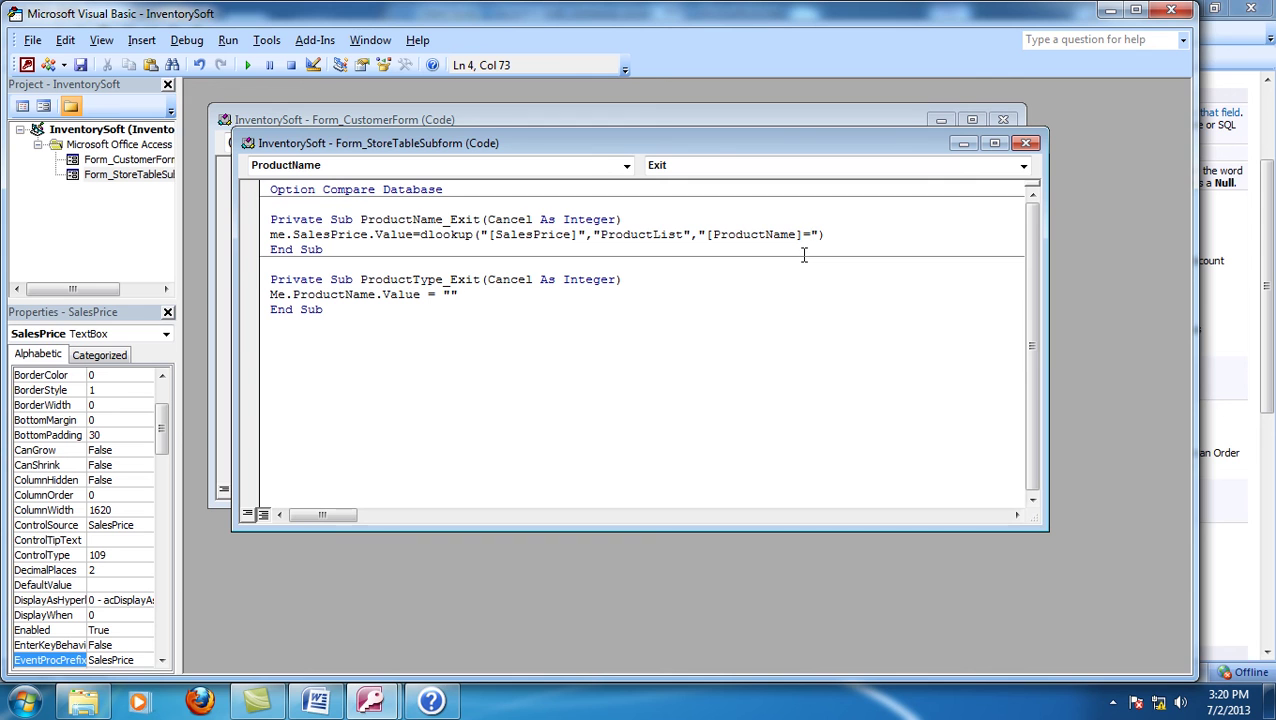
type("\"\"")
left_click(818, 232)
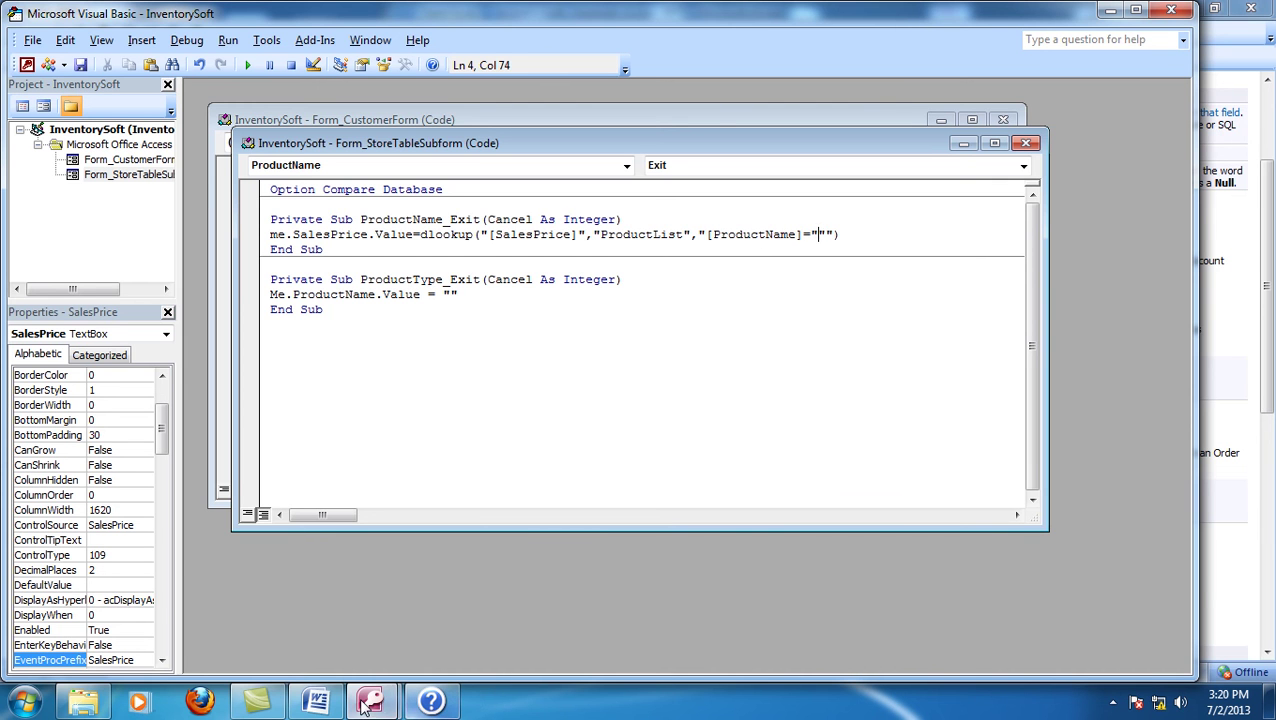
- Check ProductName's data type in the ProductList design in Access, then add '&forms![StoreForm]' to the dlookup criteria in the Visual Basic editor
mouse_move(370, 700)
left_click(305, 620)
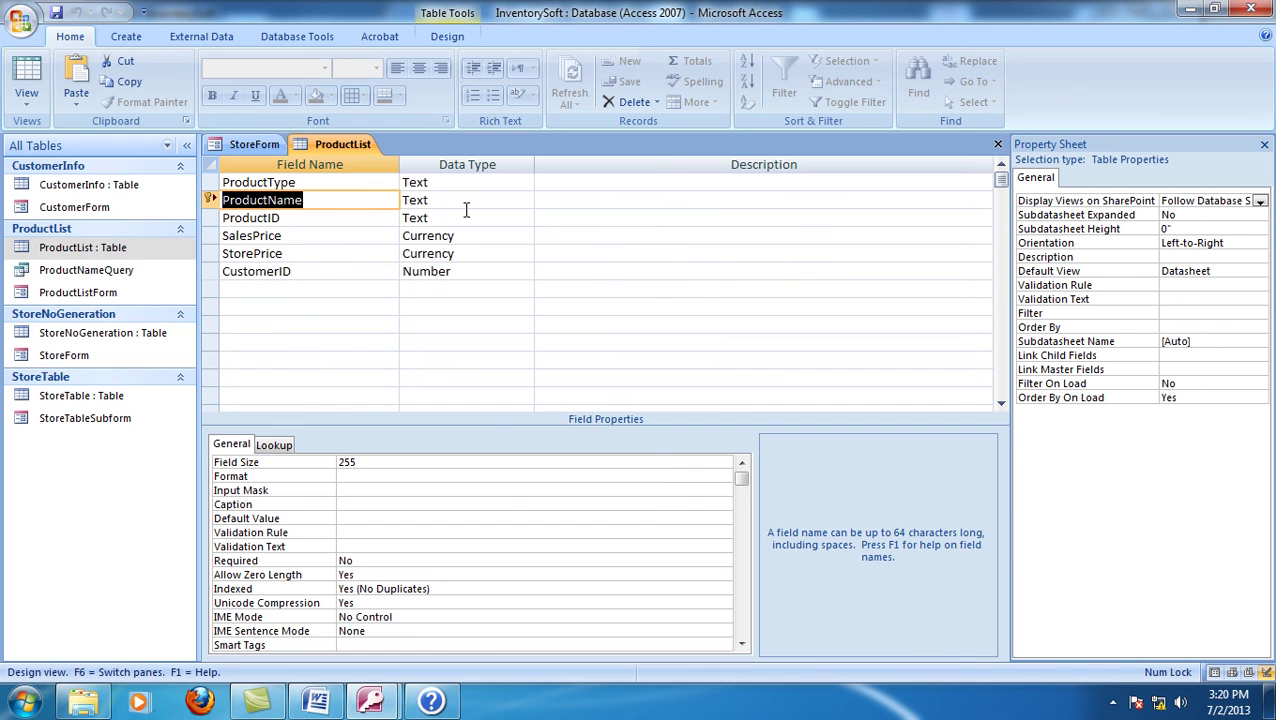
mouse_move(370, 705)
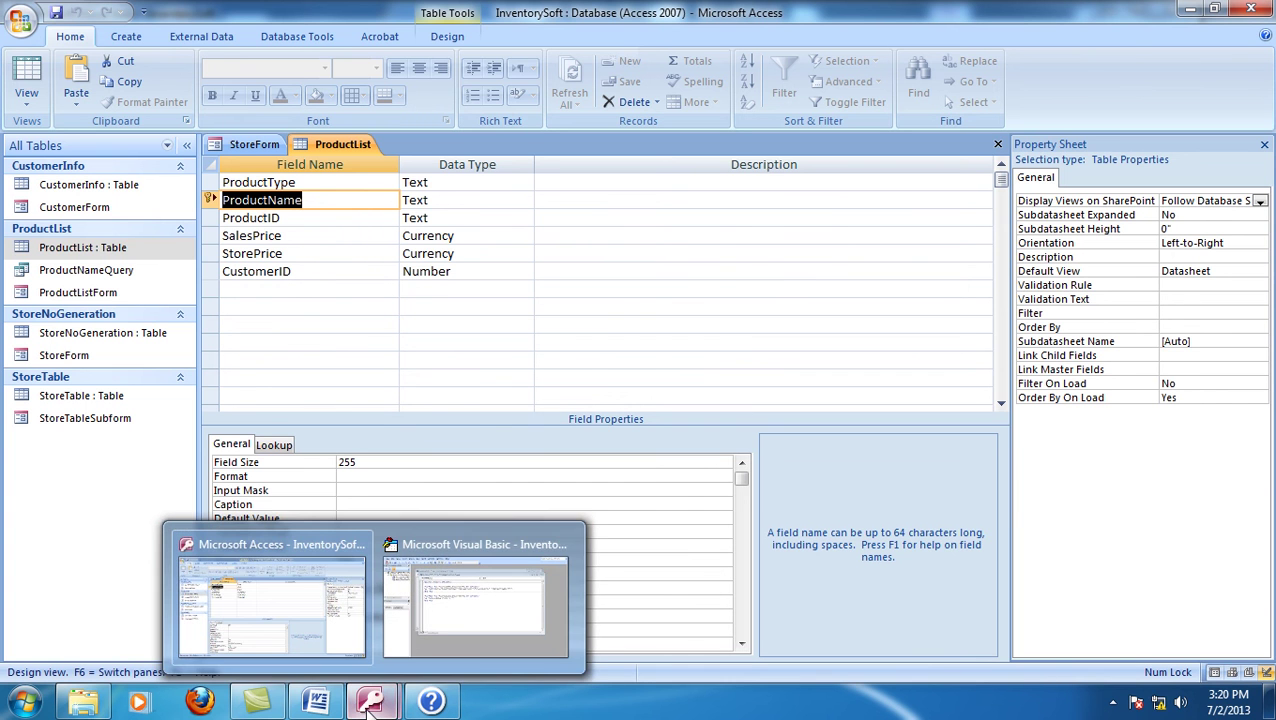
left_click(455, 628)
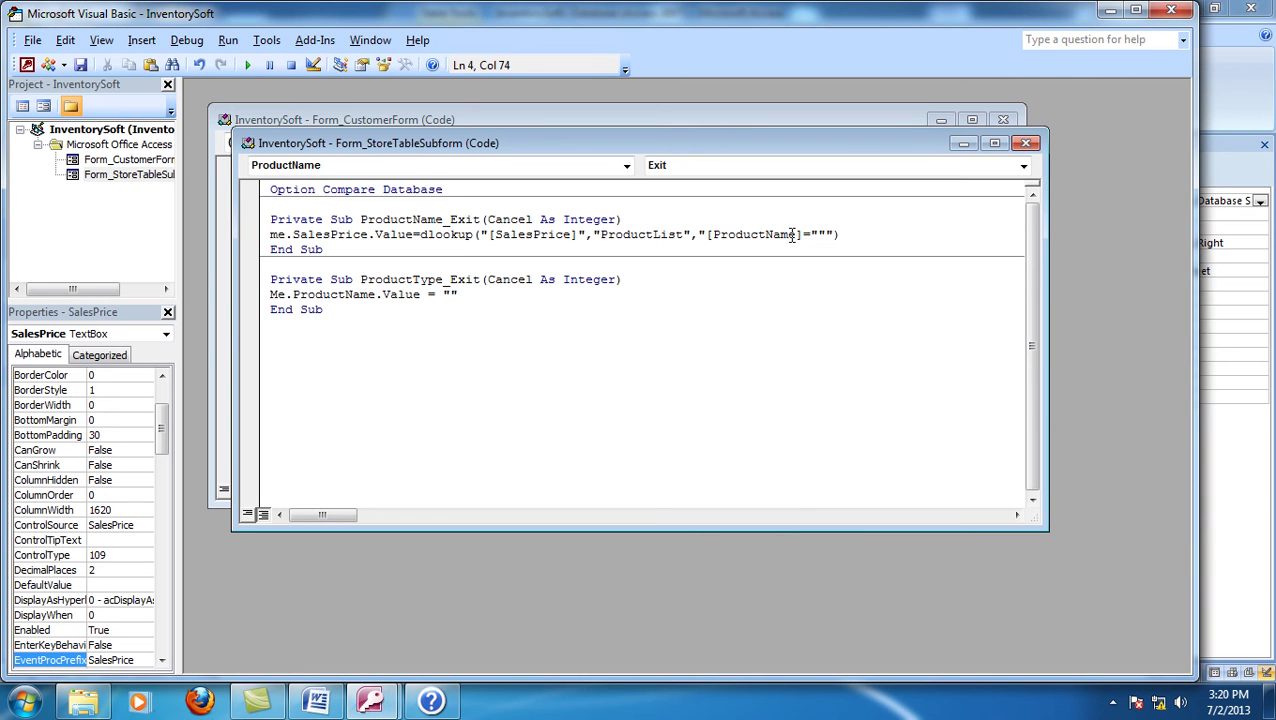
type("''")
type("&")
type("form")
type("s")
type("!")
type("[]")
type("Store")
type("Form")
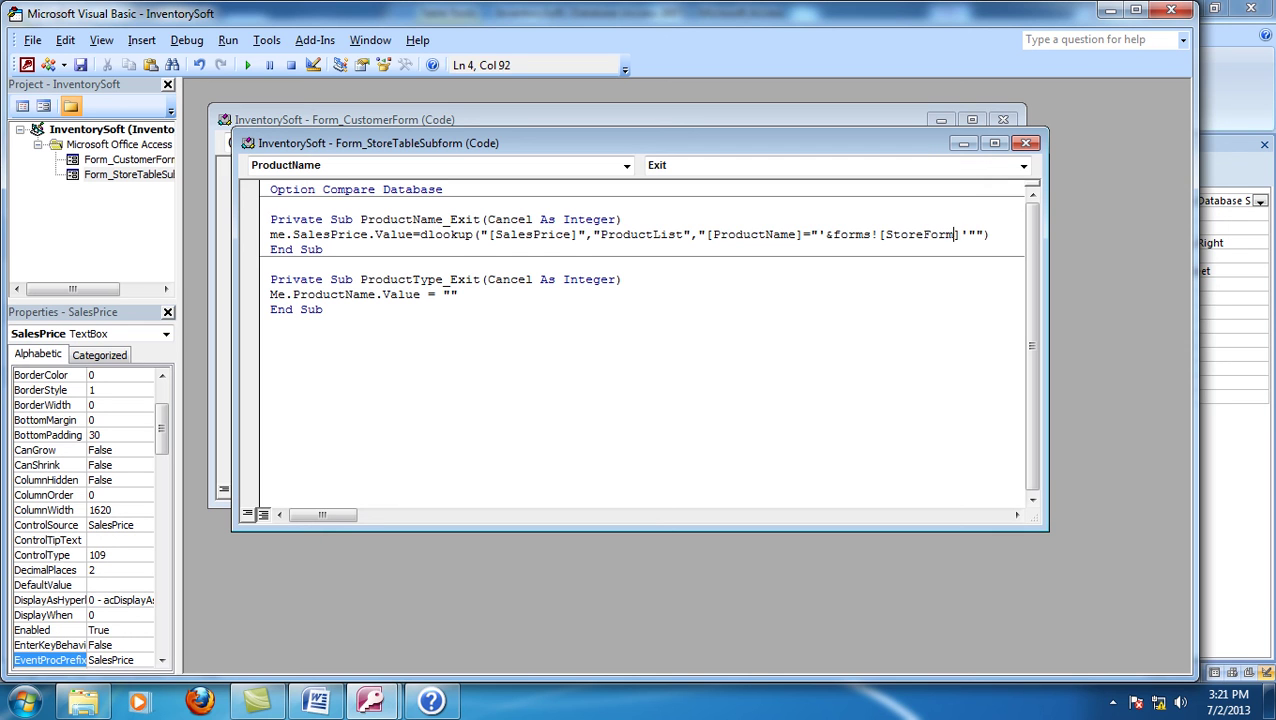
- Check StoreForm's design in Access, then extend the form reference in the Visual Basic editor with ![StoreTableSubform]! after [StoreForm]
key("Right")
type("![]")
mouse_move(367, 708)
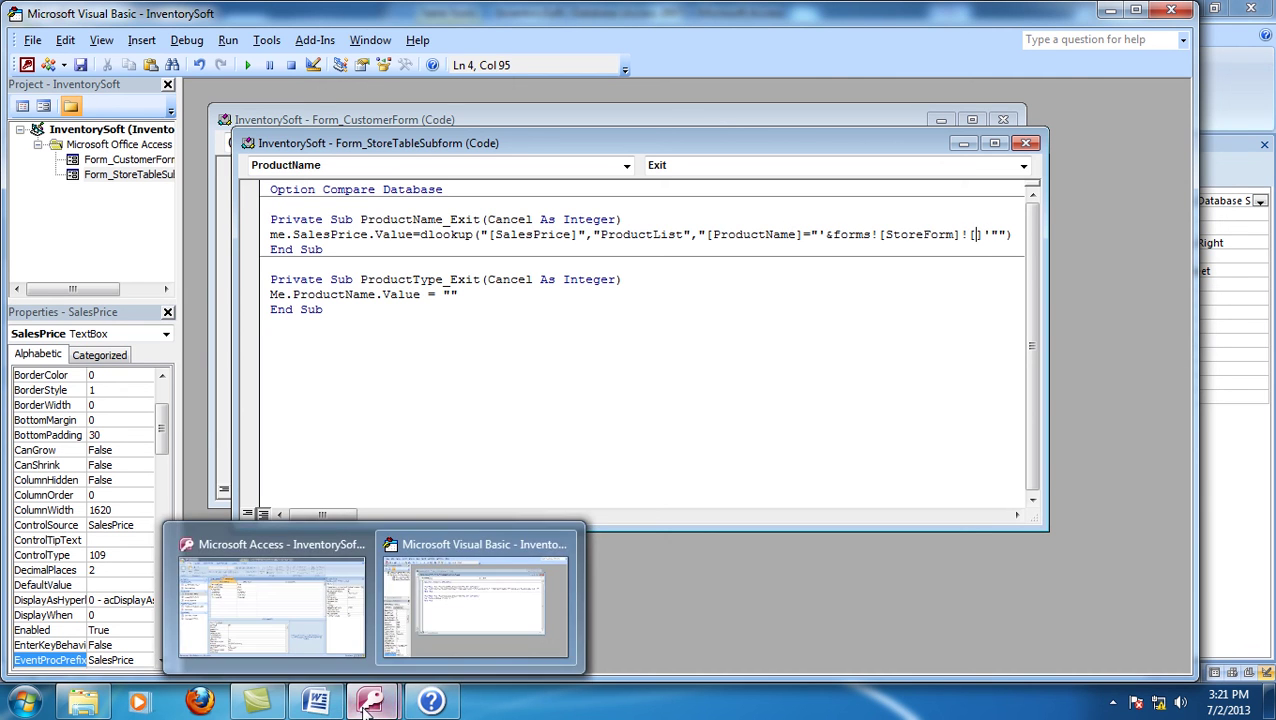
left_click(355, 615)
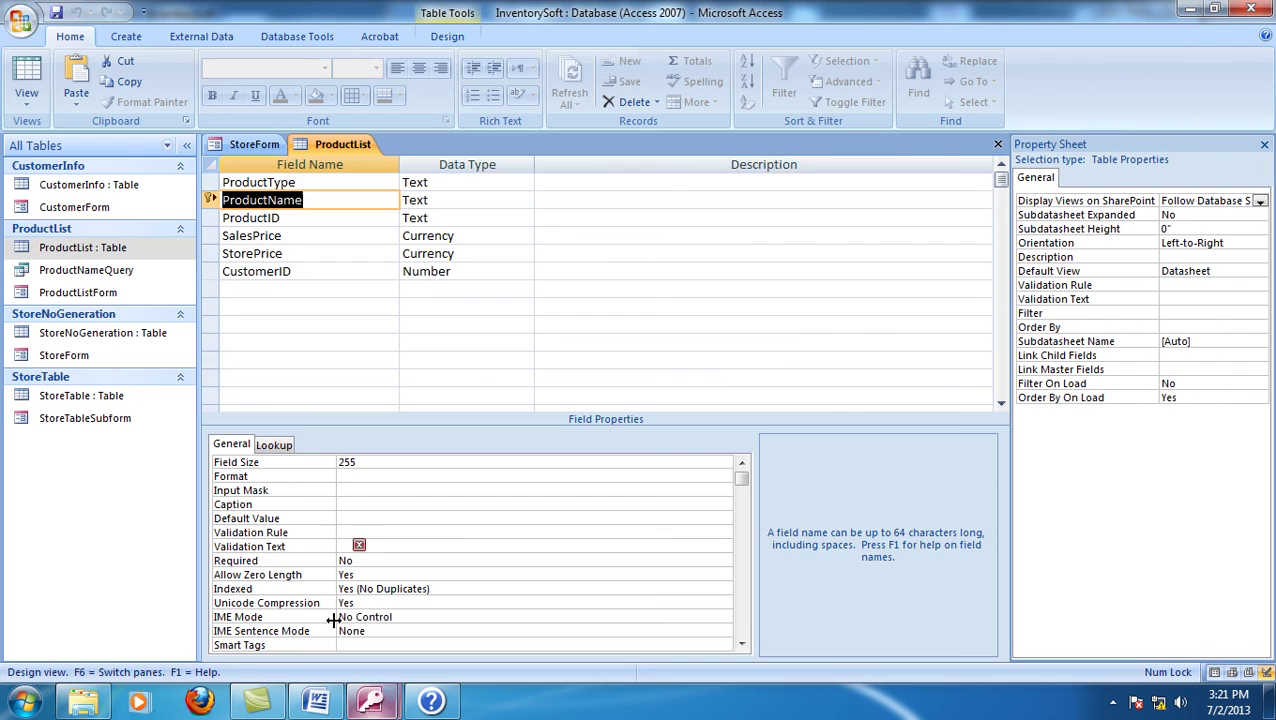
left_click(276, 147)
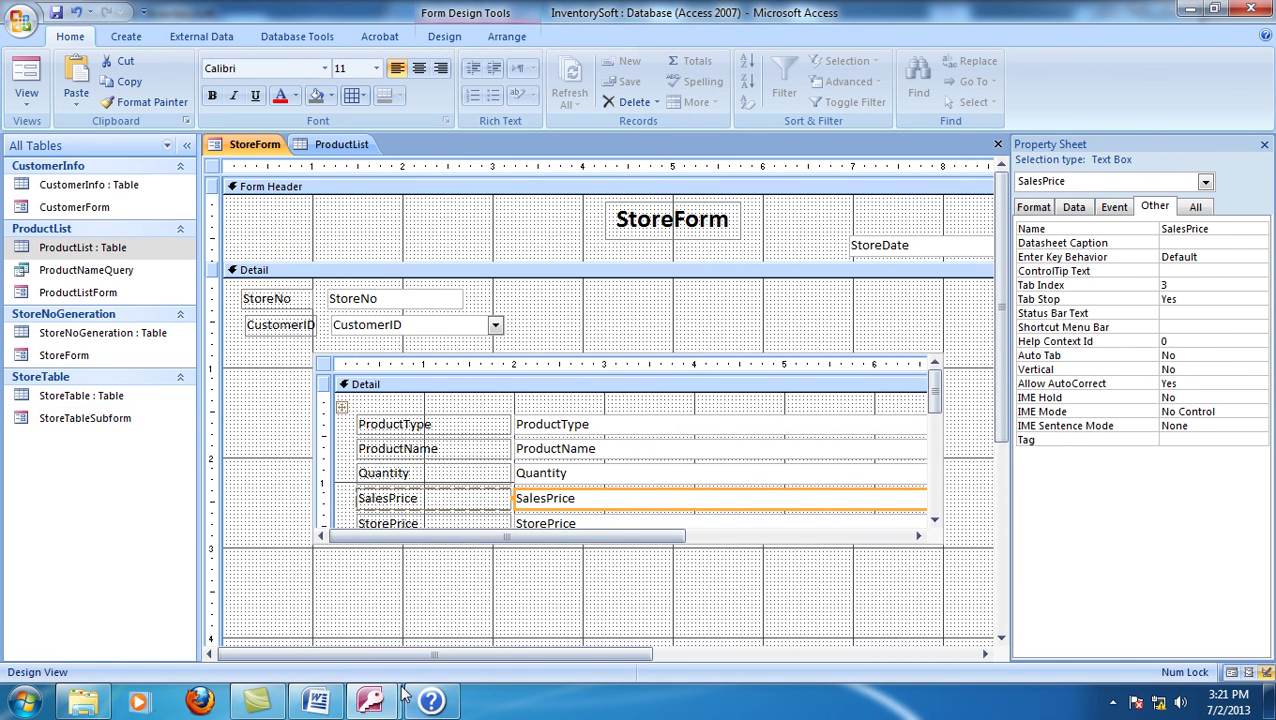
mouse_move(385, 703)
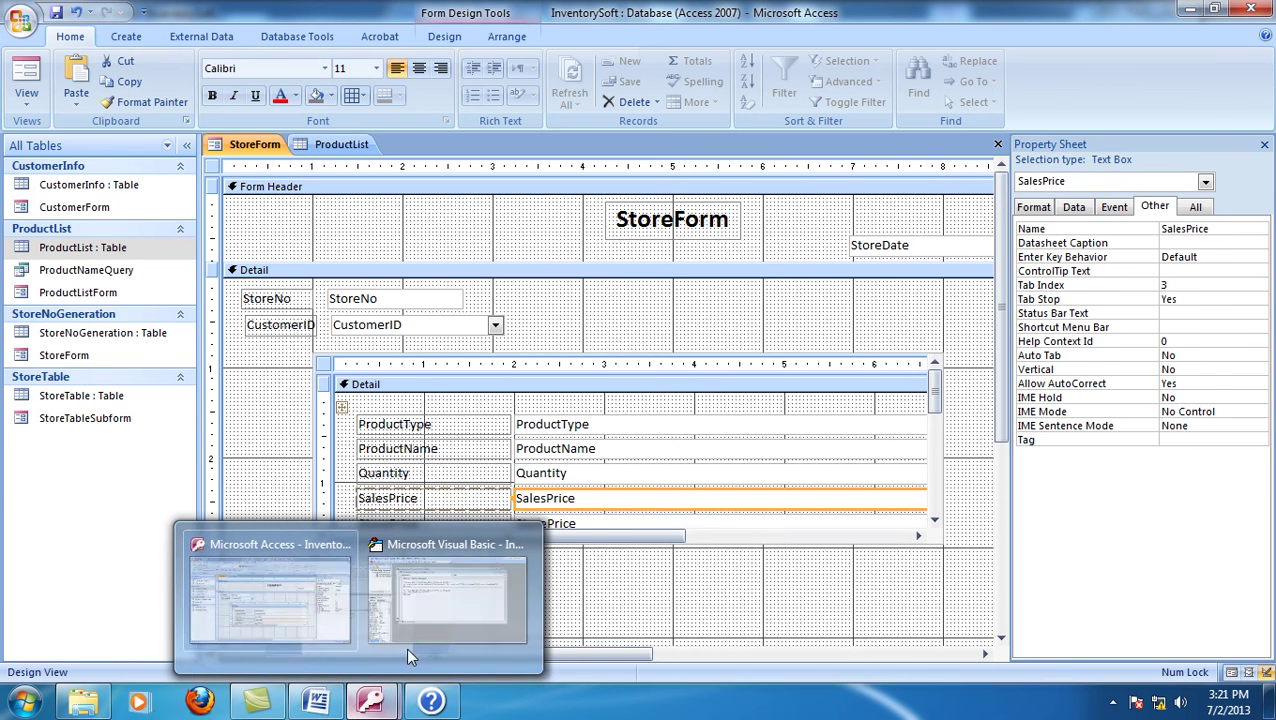
left_click(428, 623)
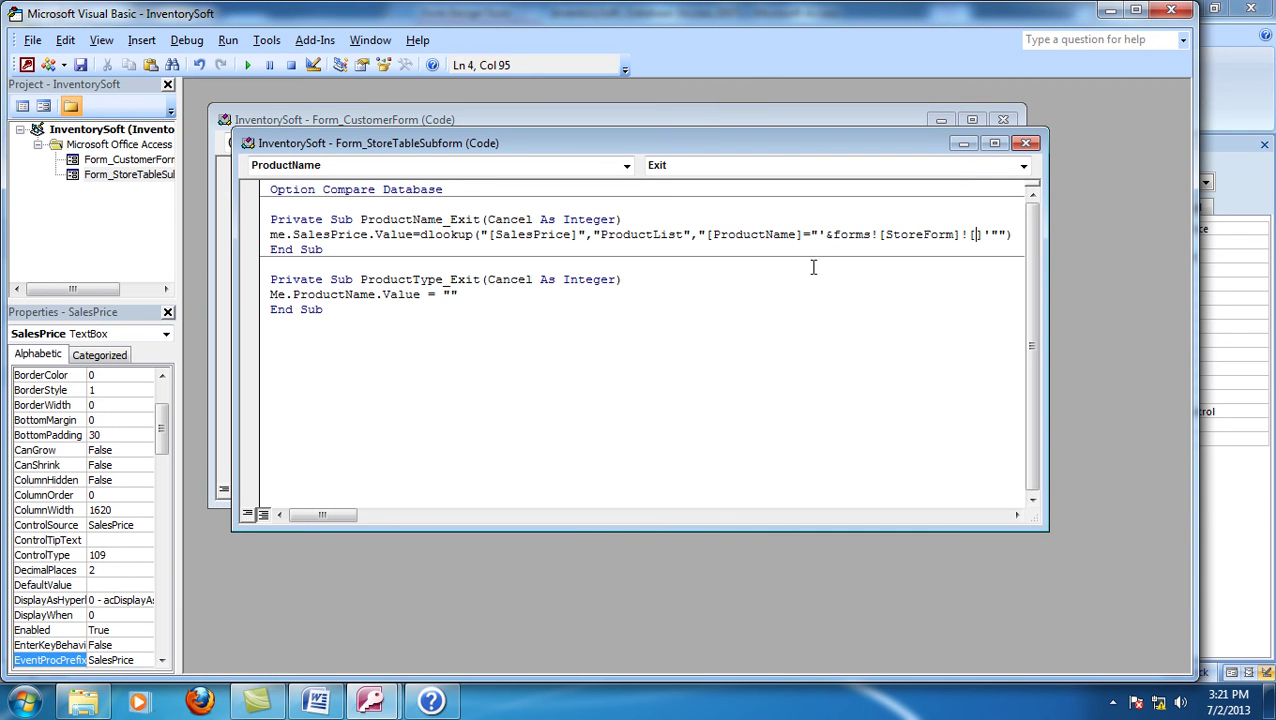
type("Store")
type("Table")
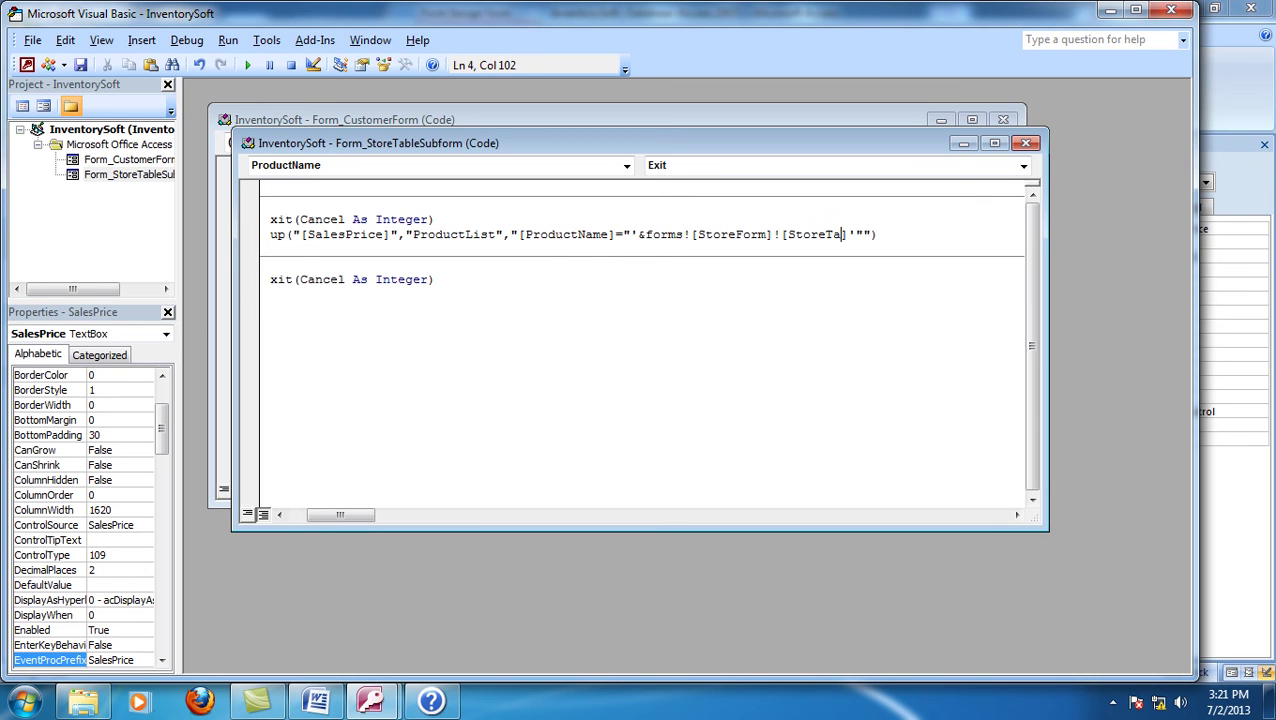
type("Subform]!")
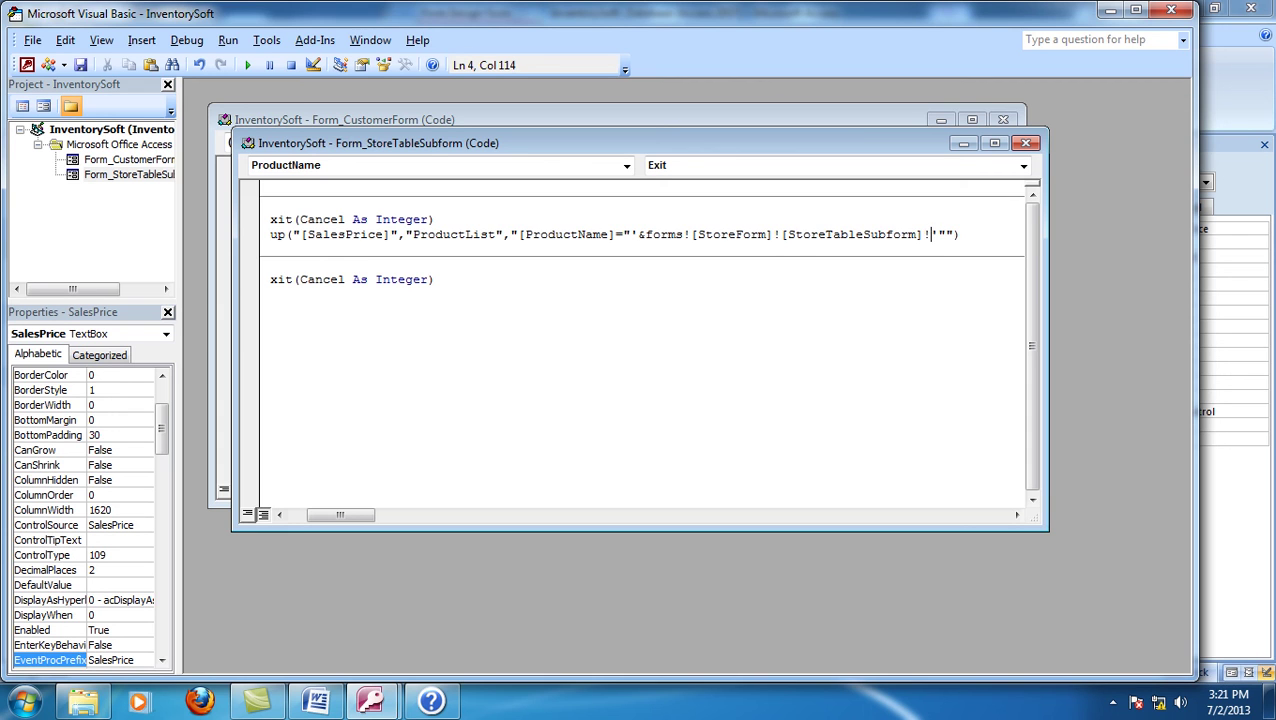
- Add empty brackets after [StoreTableSubform]!, then switch to Access and copy the ProductName combo box's name from StoreForm's subform
type("[]")
mouse_move(368, 700)
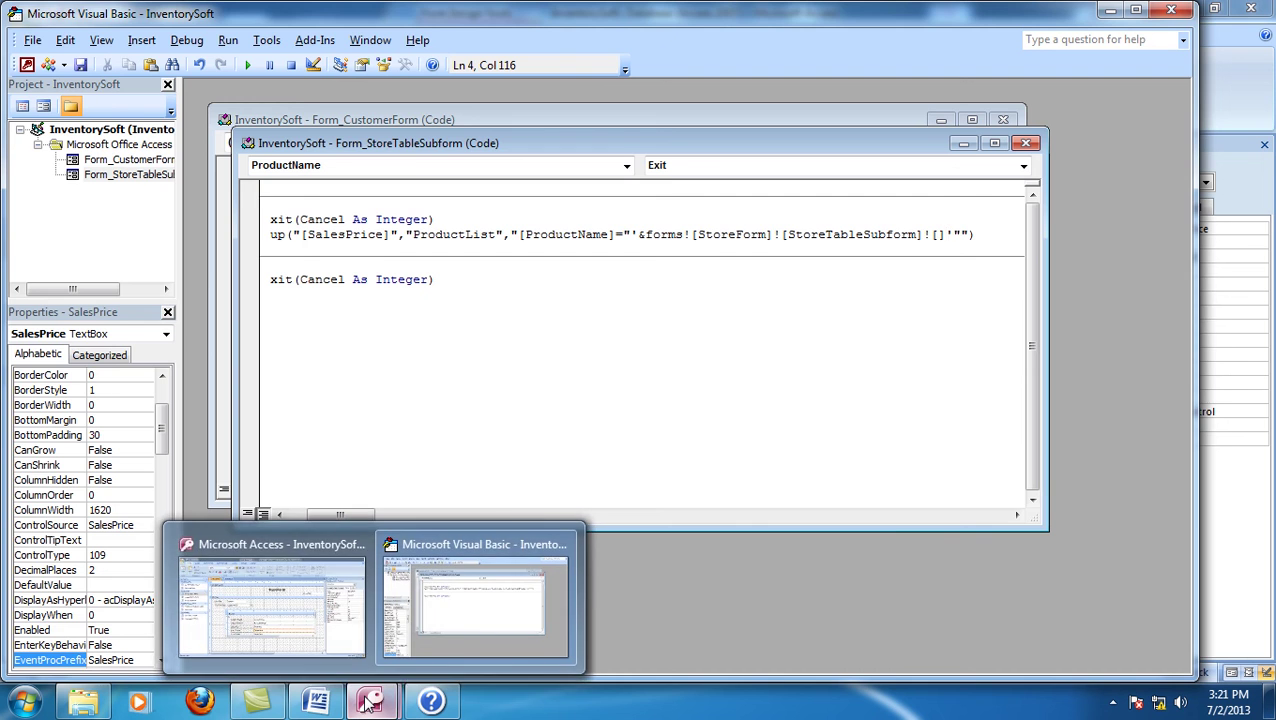
left_click(298, 628)
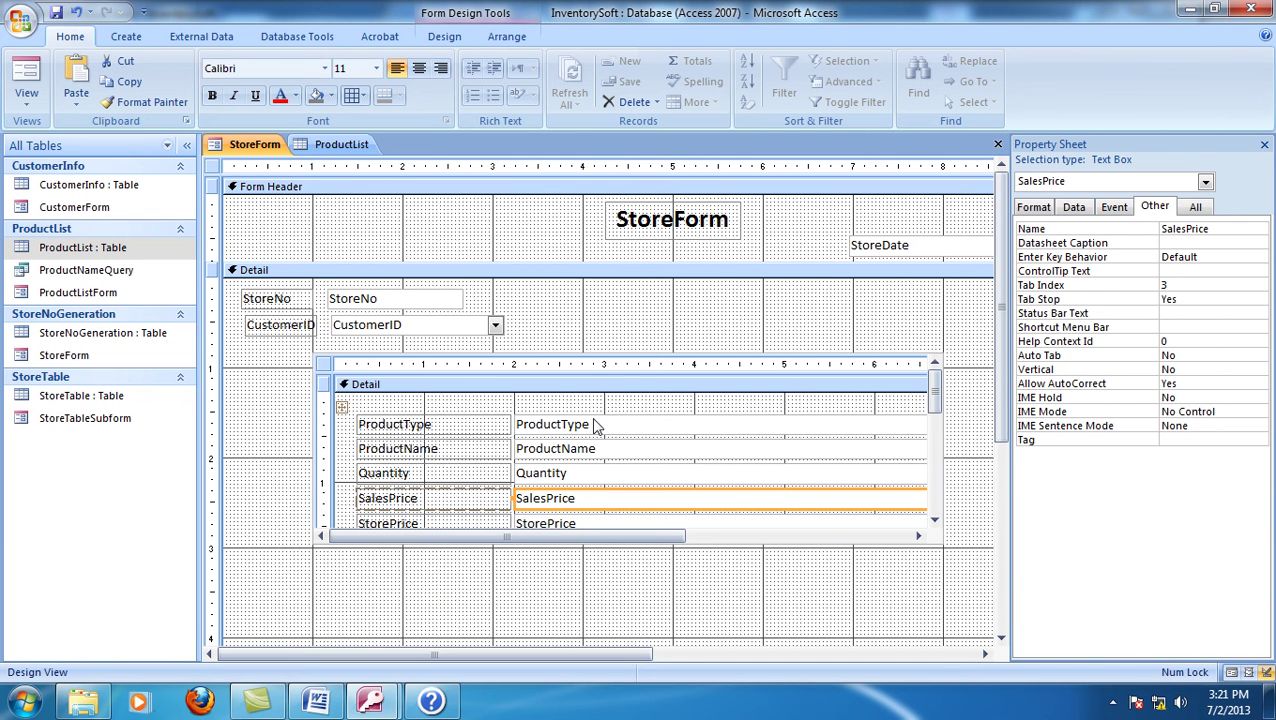
left_click(613, 450)
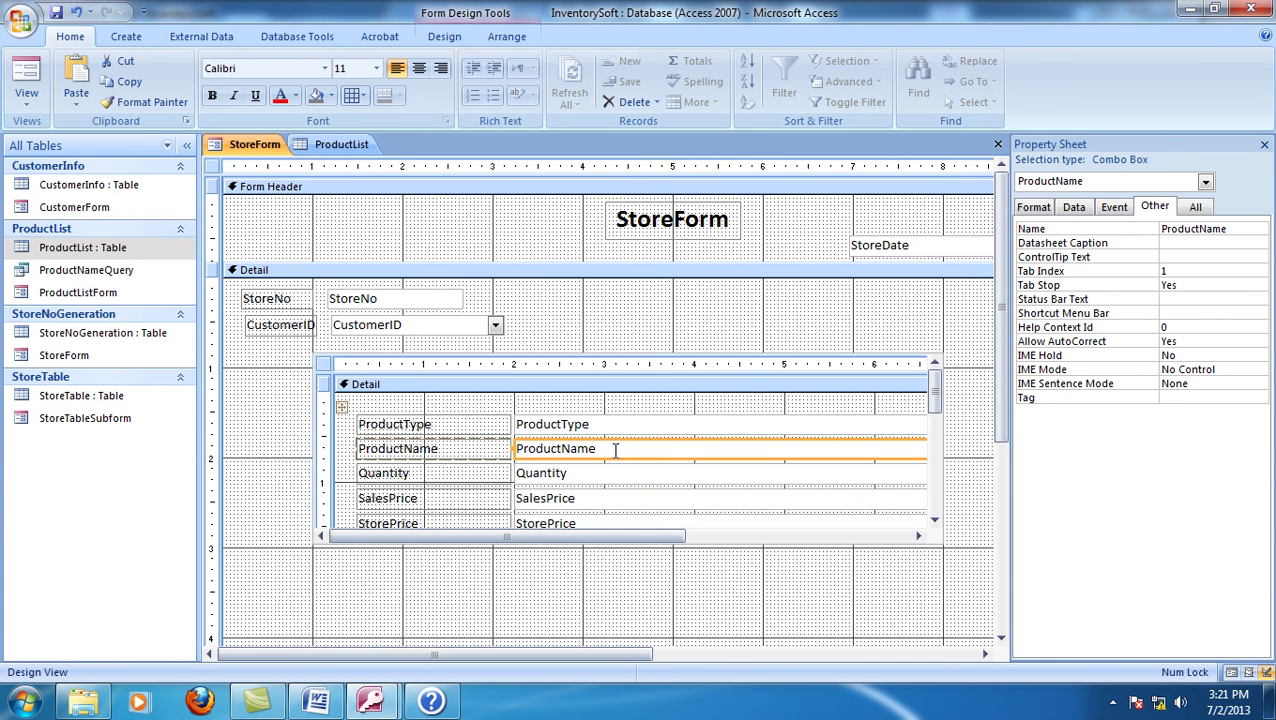
double_click(1190, 229)
right_click(1190, 229)
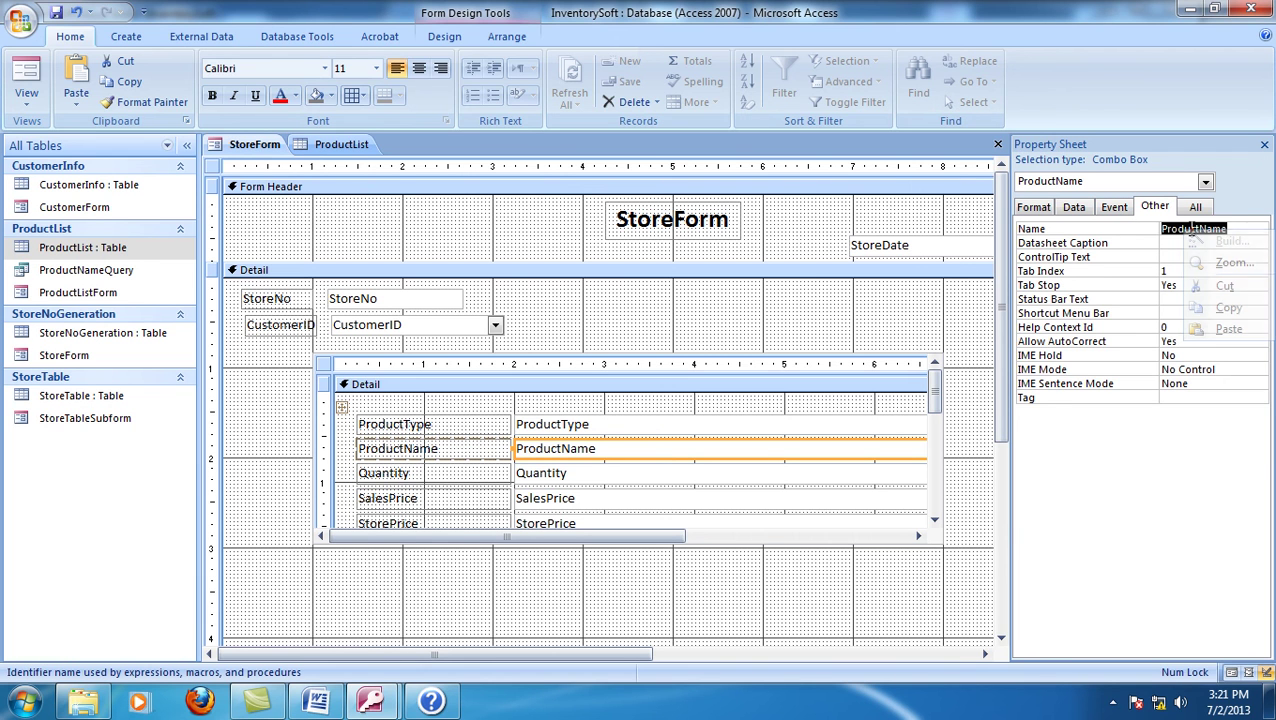
left_click(1228, 307)
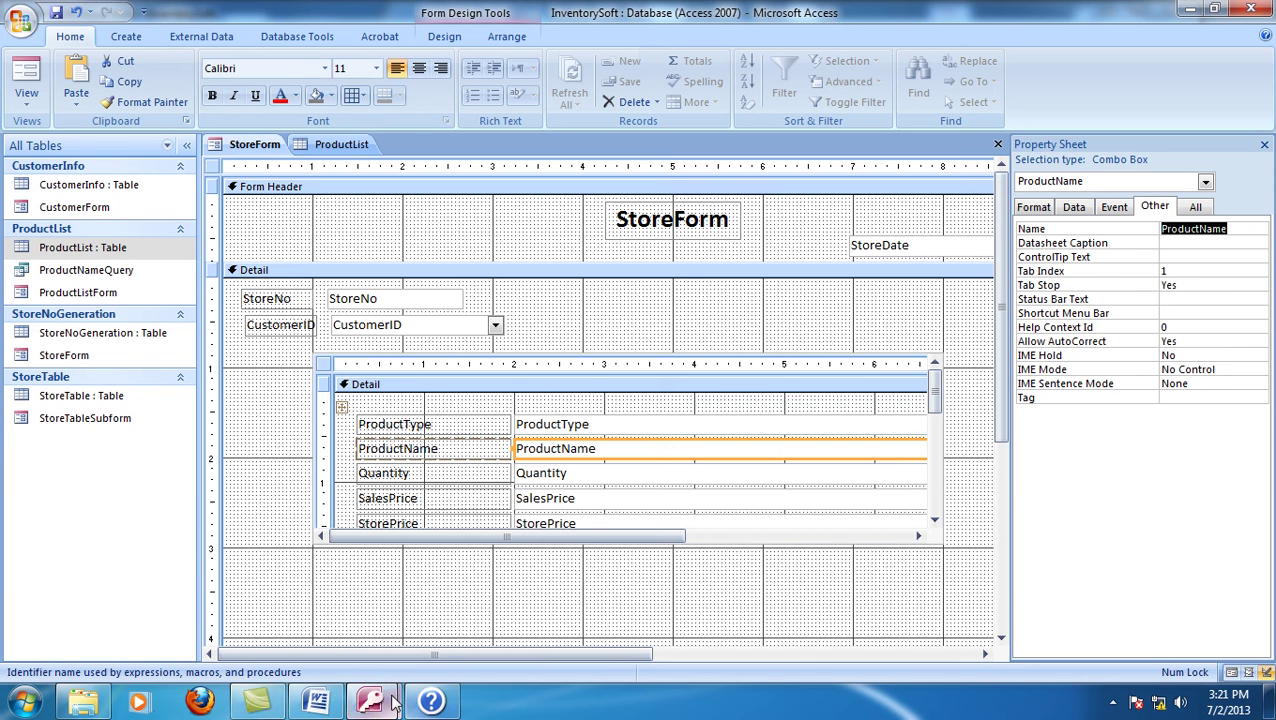
- Switch to the Visual Basic editor and paste ProductName into the empty brackets, keeping a single quote after the closing bracket
mouse_move(382, 702)
left_click(540, 575)
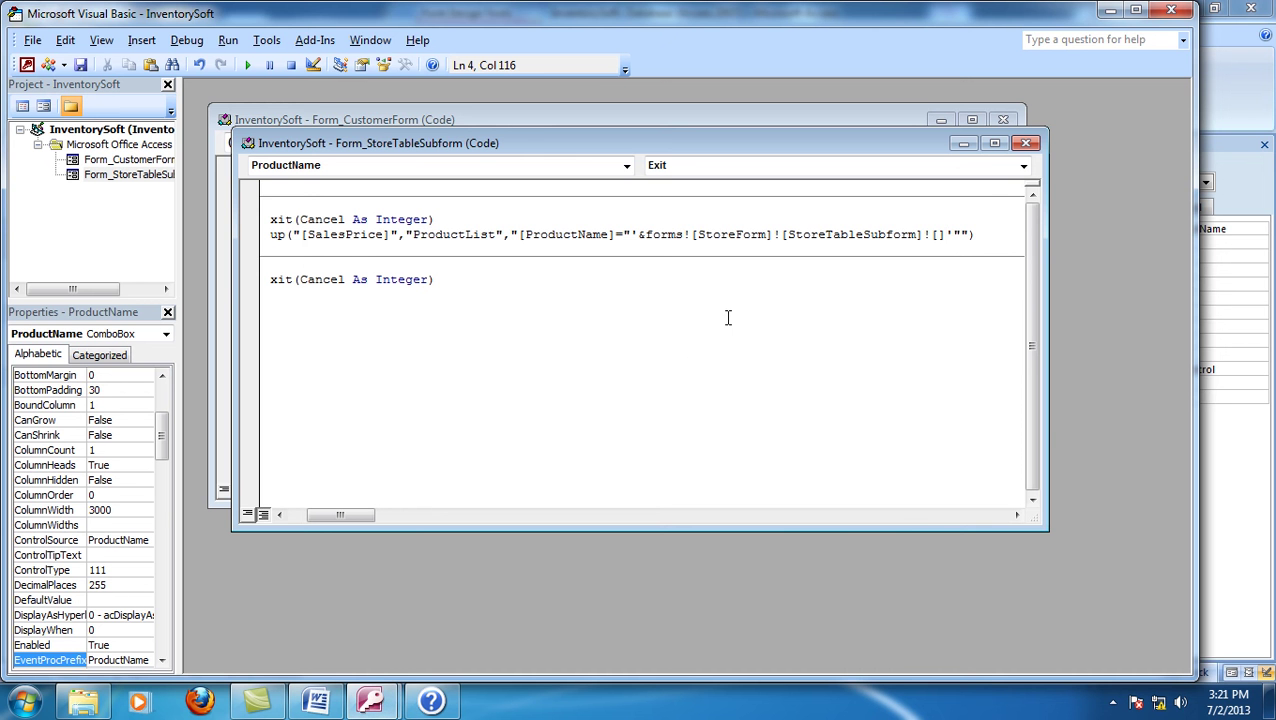
key("ctrl+v")
key("Right")
type("'")
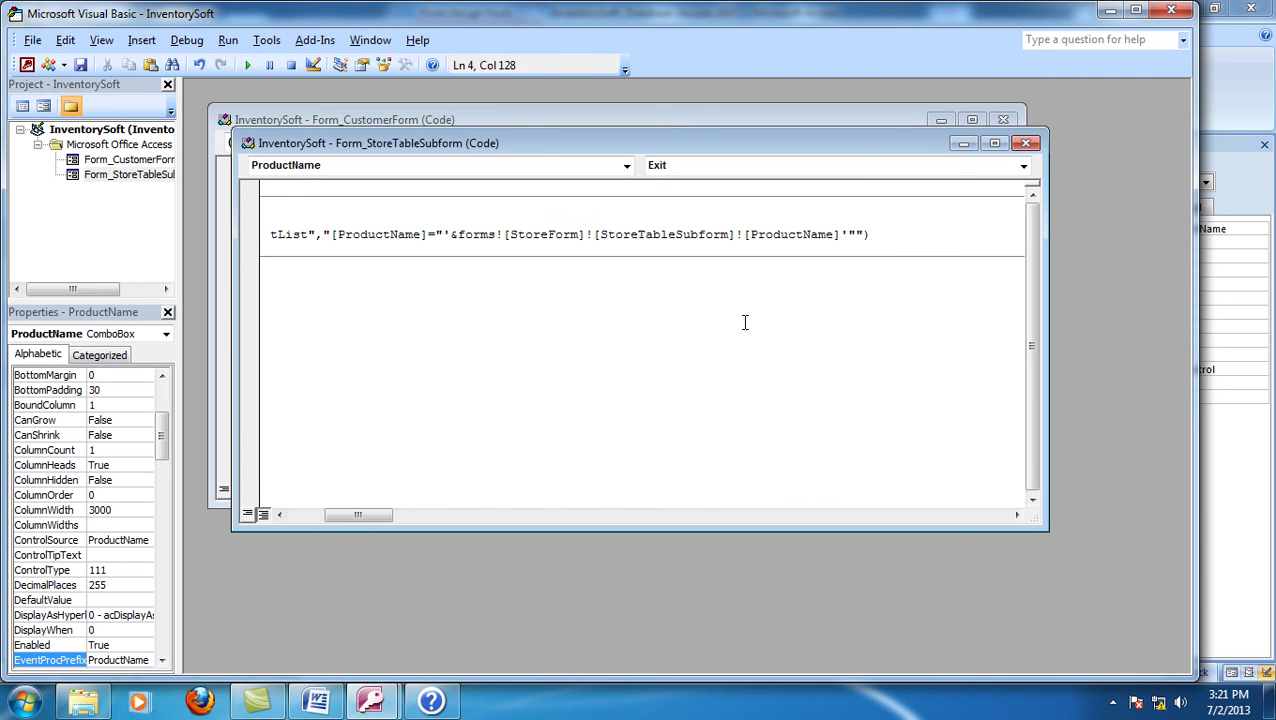
key("Left")
type("&")
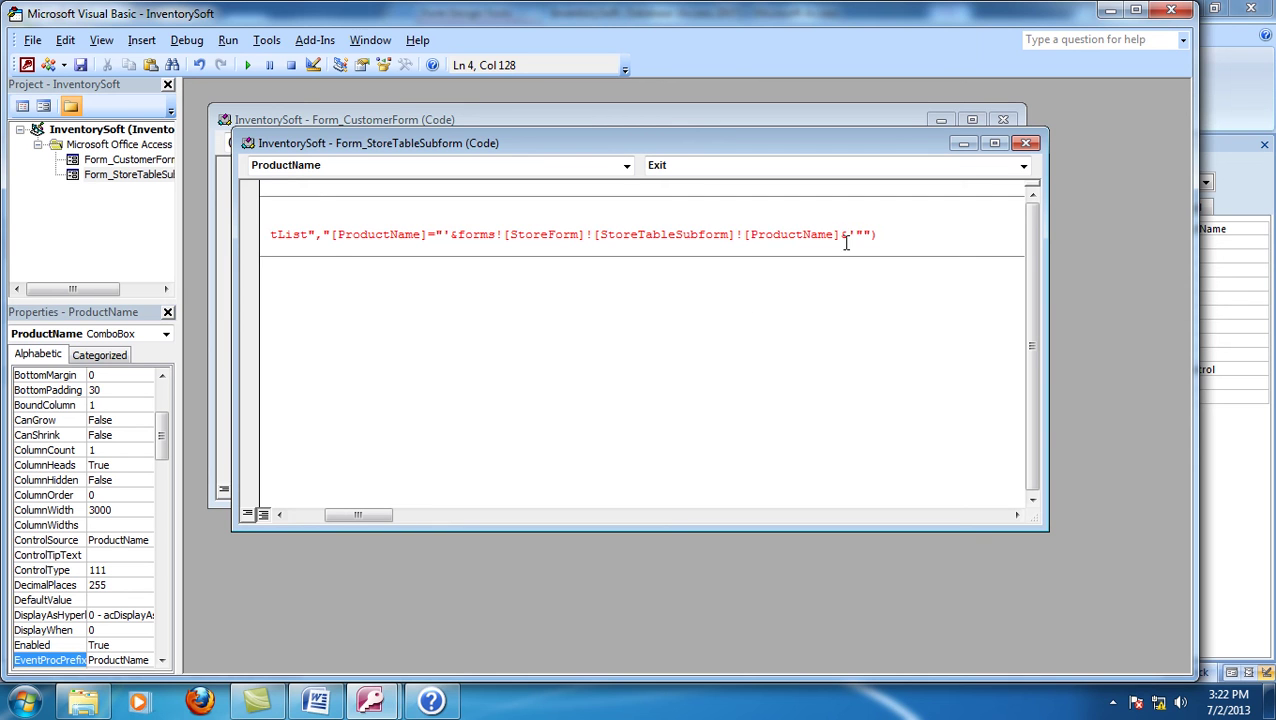
key("BackSpace")
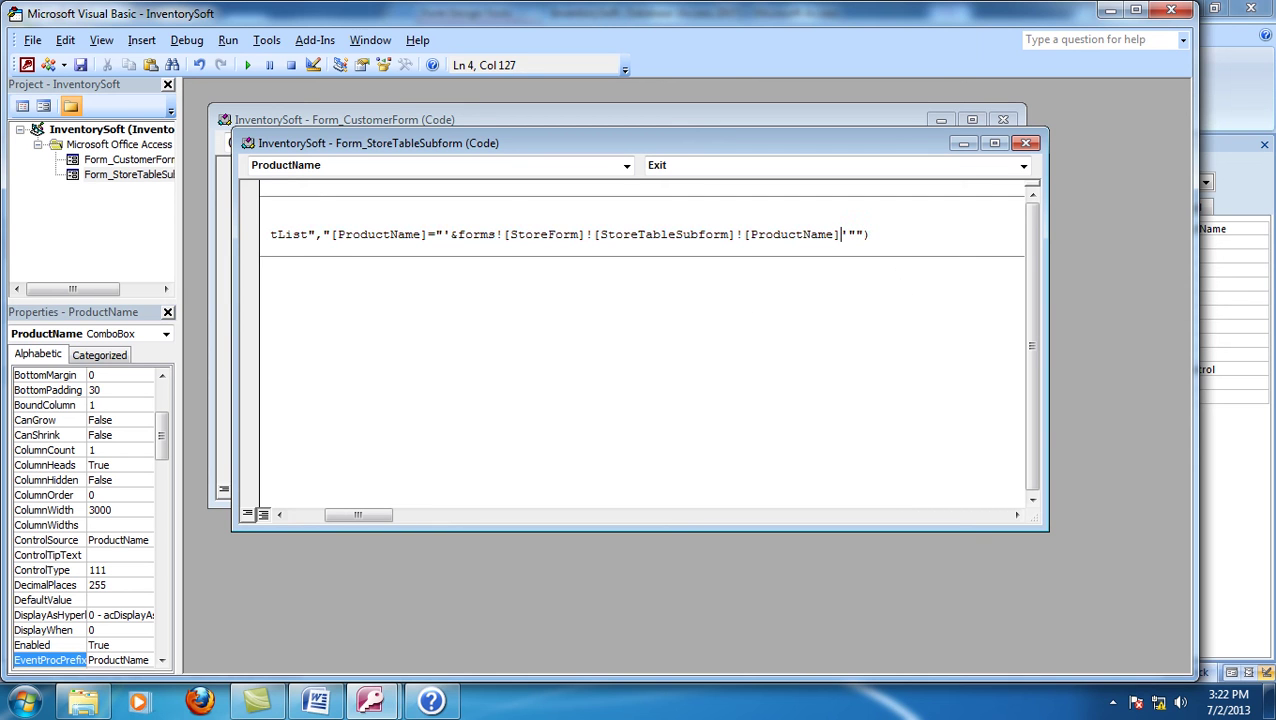
- Place the ampersands outside the single quotes, so the criteria reads "[ProductName]="&'forms![StoreForm]![StoreTableSubform]![ProductName]'&""
key("Right")
type("&")
key("Left")
key("Left")
key("Left")
key("Left")
key("Left")
key("Left")
key("Left")
key("Left")
key("Left")
key("Left")
key("Left")
key("Left")
key("Left")
key("Left")
key("Left")
key("Left")
key("Left")
key("Left")
key("Left")
key("Left")
key("BackSpace")
key("Left")
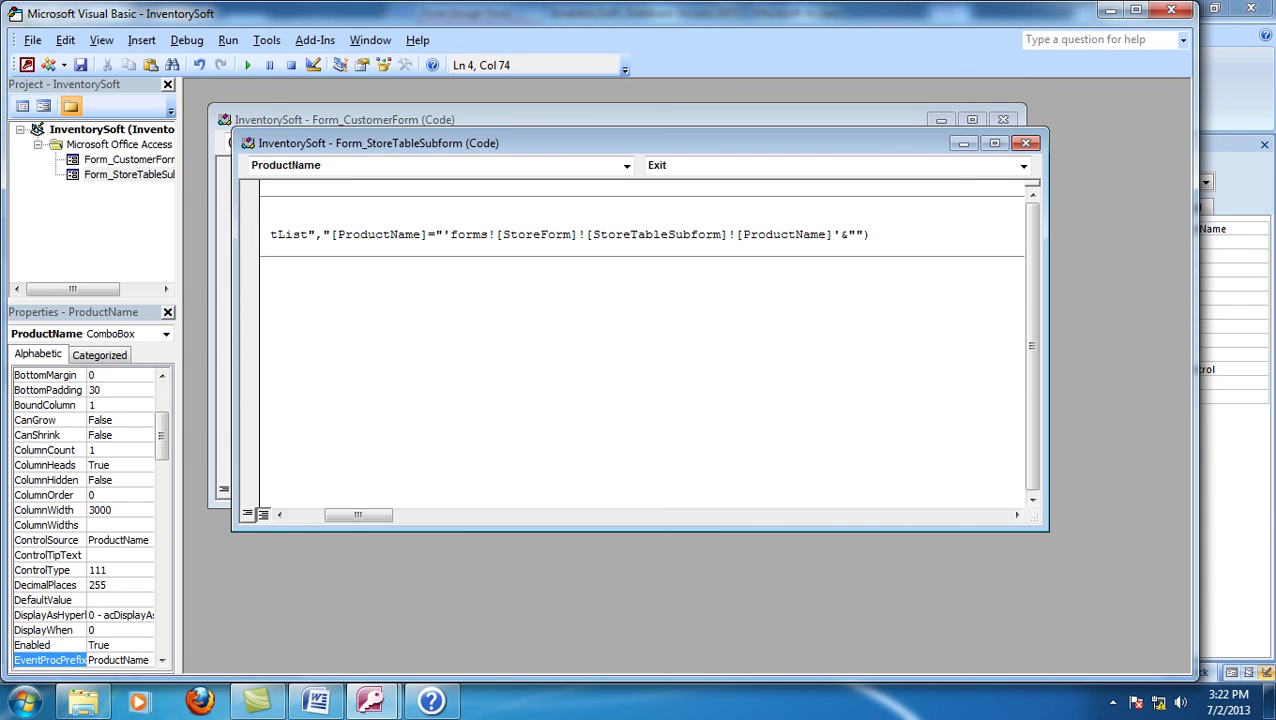
type("&")
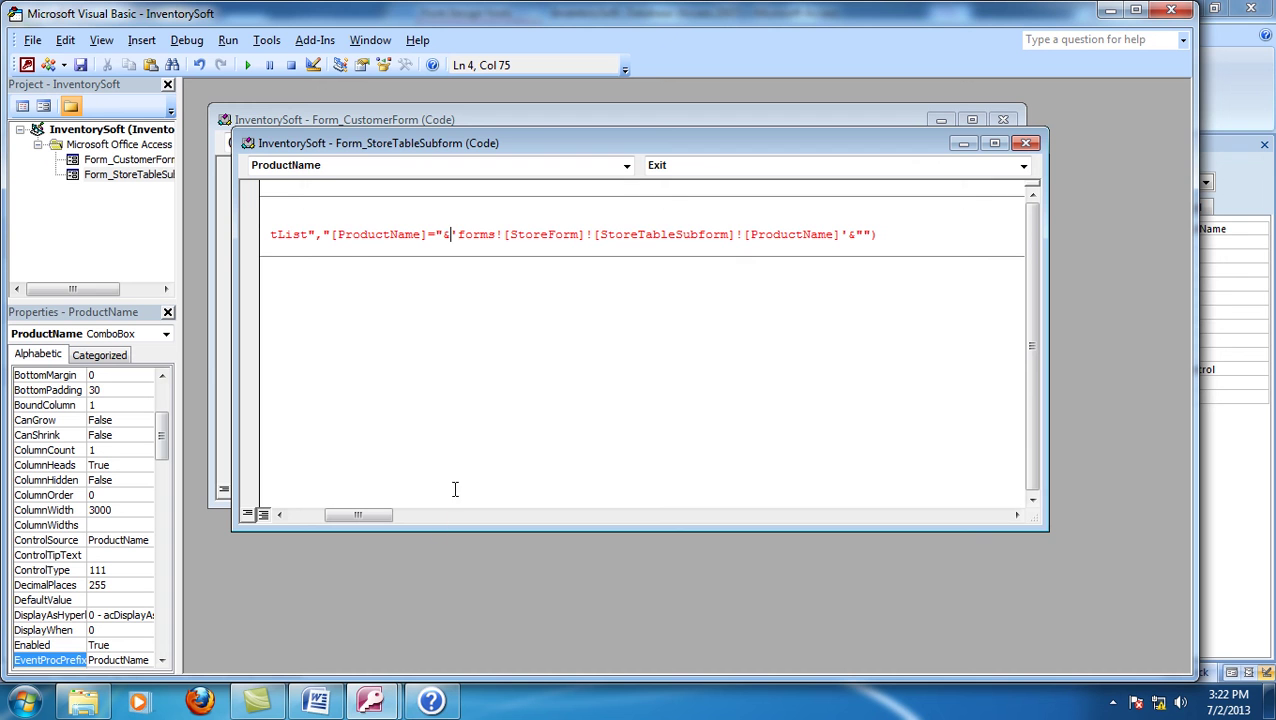
- Switch to Access Help and review the DLookup Method page's parameters, remarks and code examples, with all expandable definitions shown
mouse_move(431, 701)
left_click(440, 668)
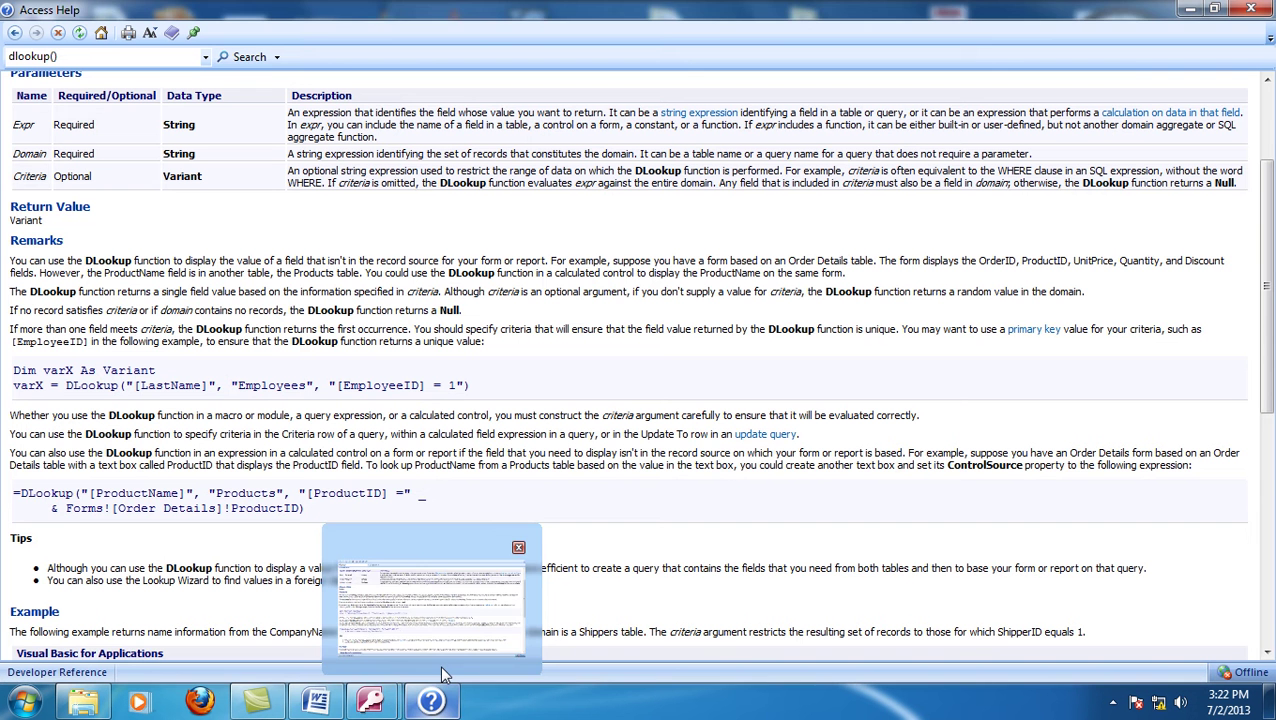
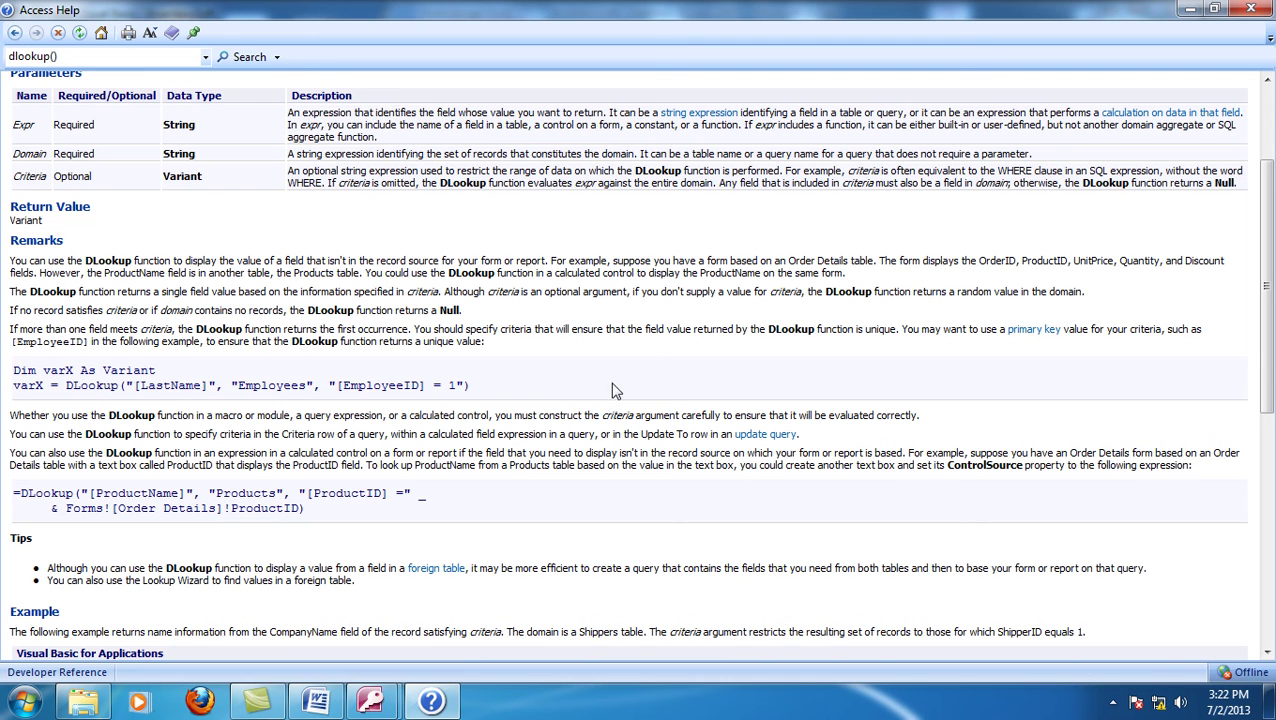
left_click_drag(1263, 350, 1272, 252)
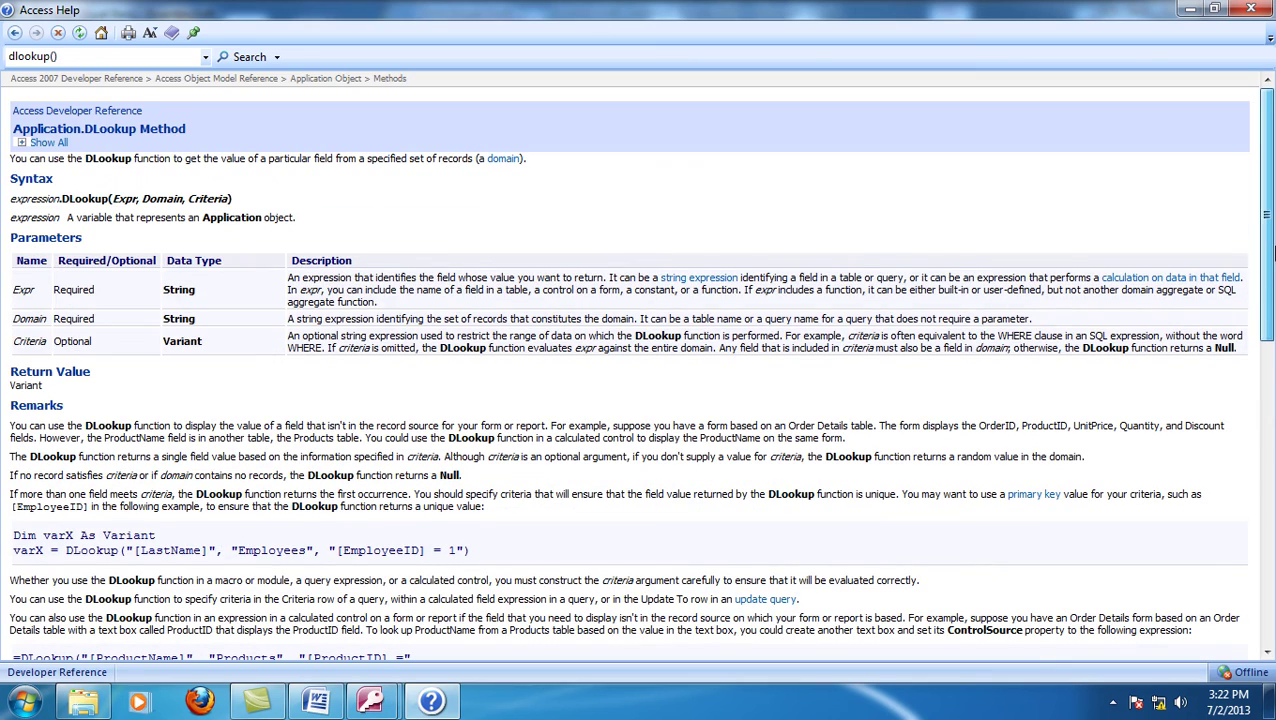
mouse_move(1272, 256)
left_mouse_down()
mouse_move(1272, 432)
mouse_move(1270, 260)
left_mouse_up()
left_click(22, 145)
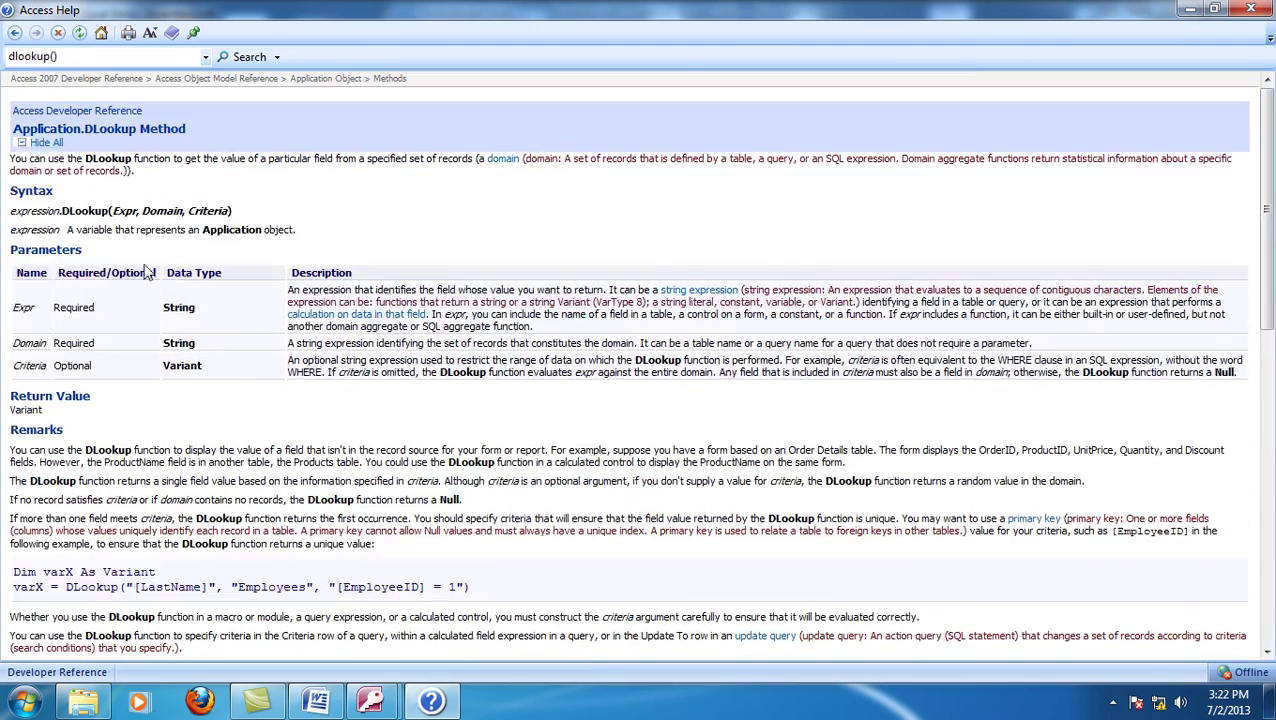
scroll(516, 483, "down", 3)
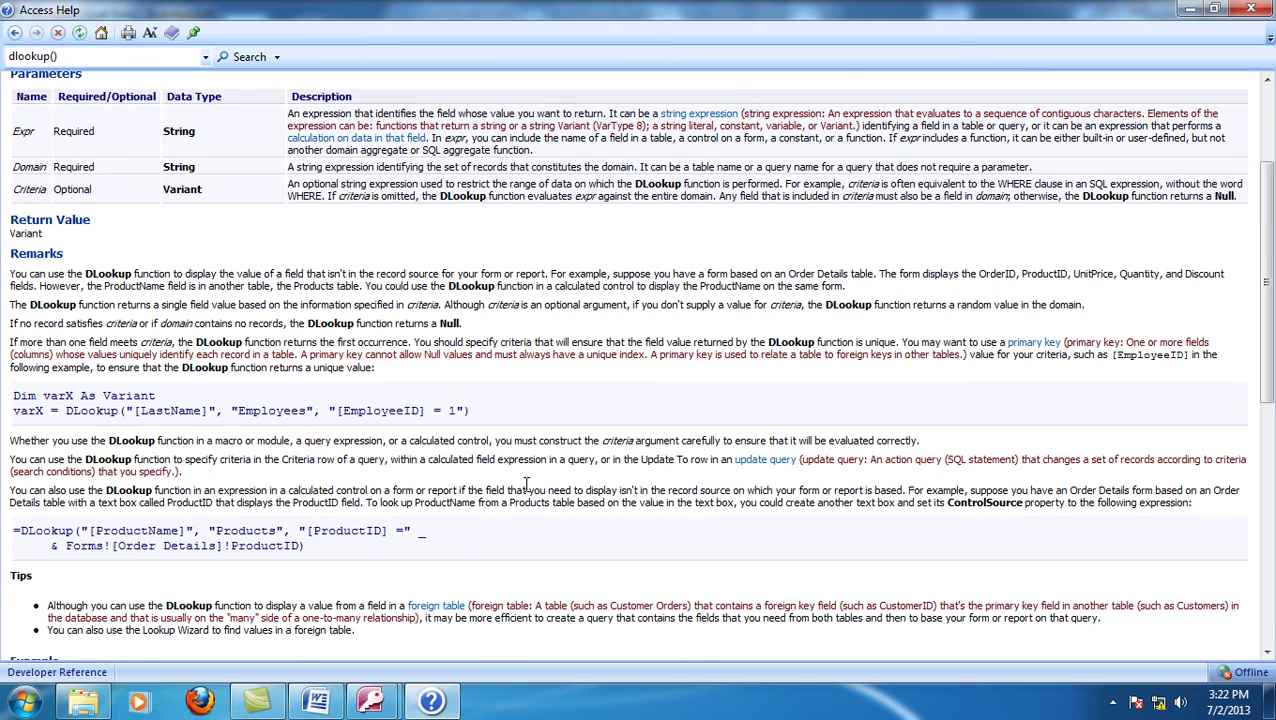
scroll(526, 484, "down", 3)
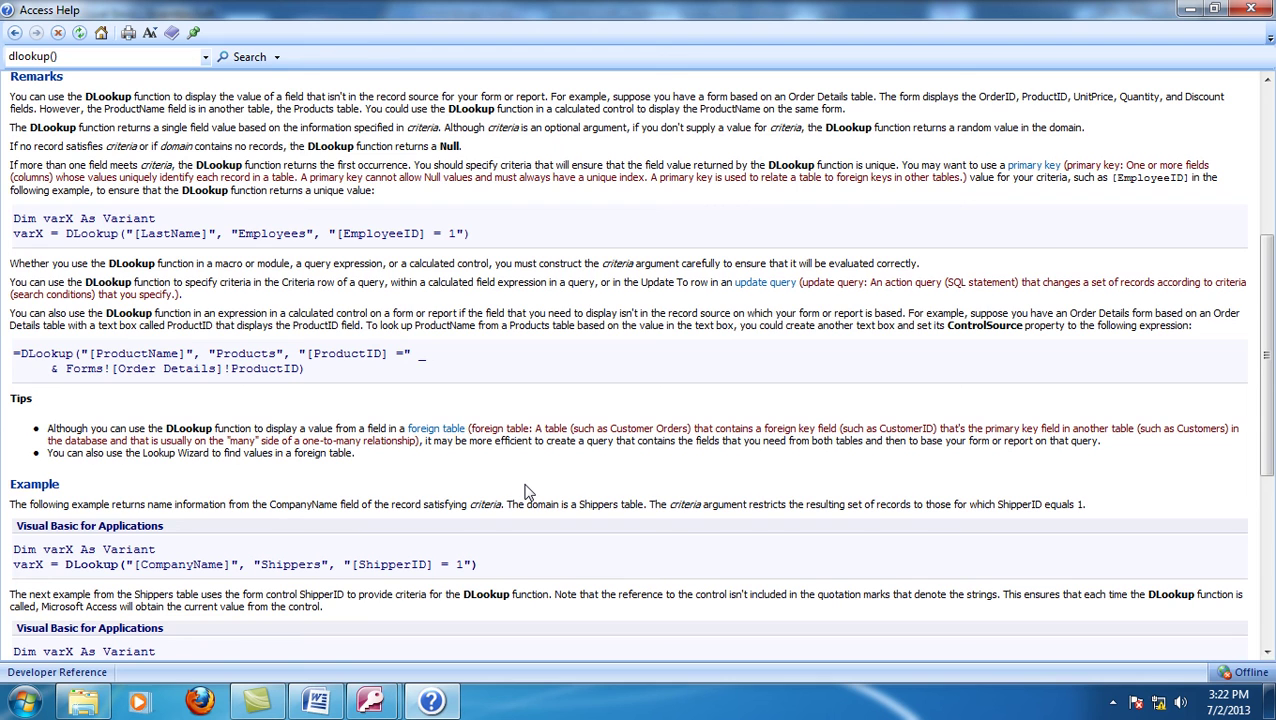
scroll(528, 493, "down", 2)
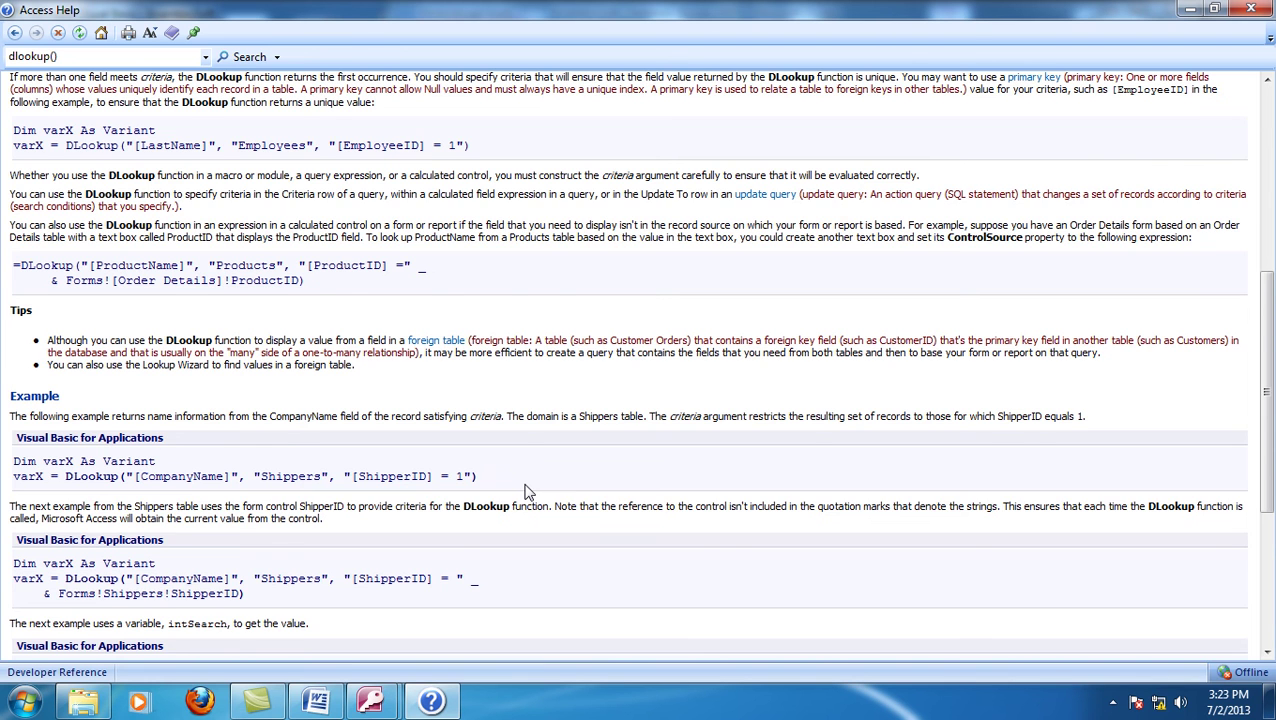
scroll(528, 492, "down", 5)
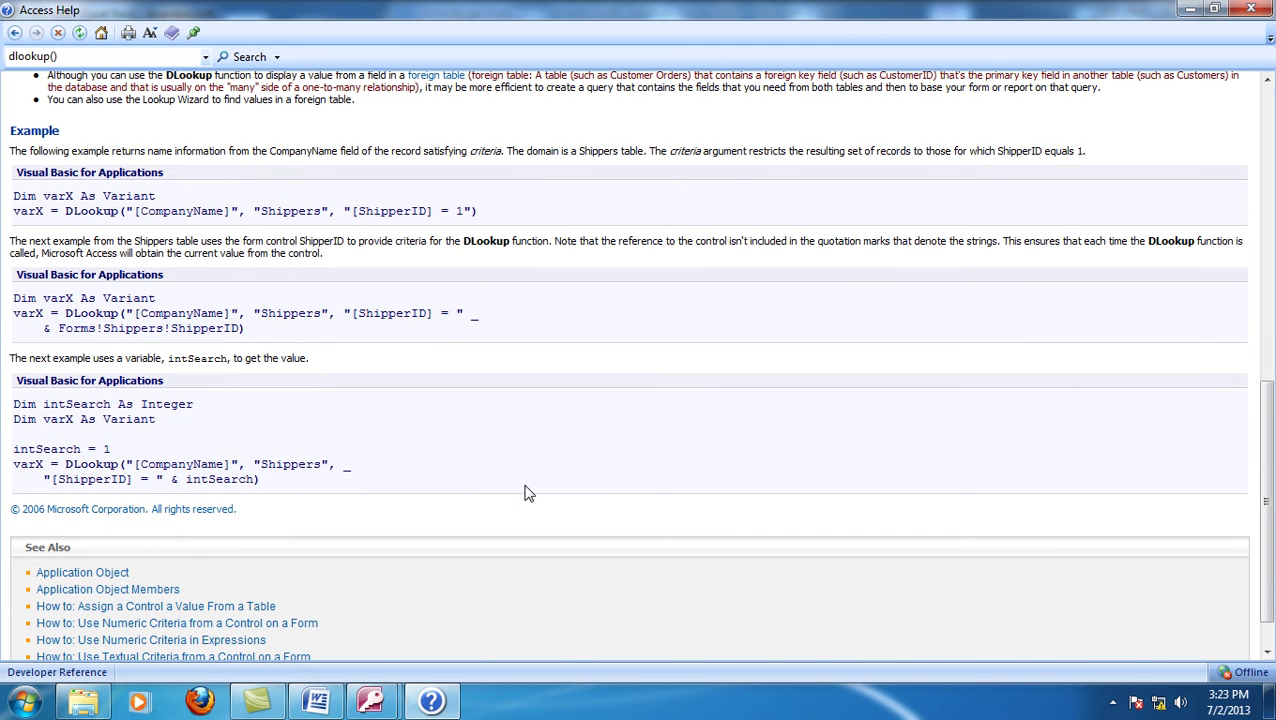
scroll(528, 492, "up", 3)
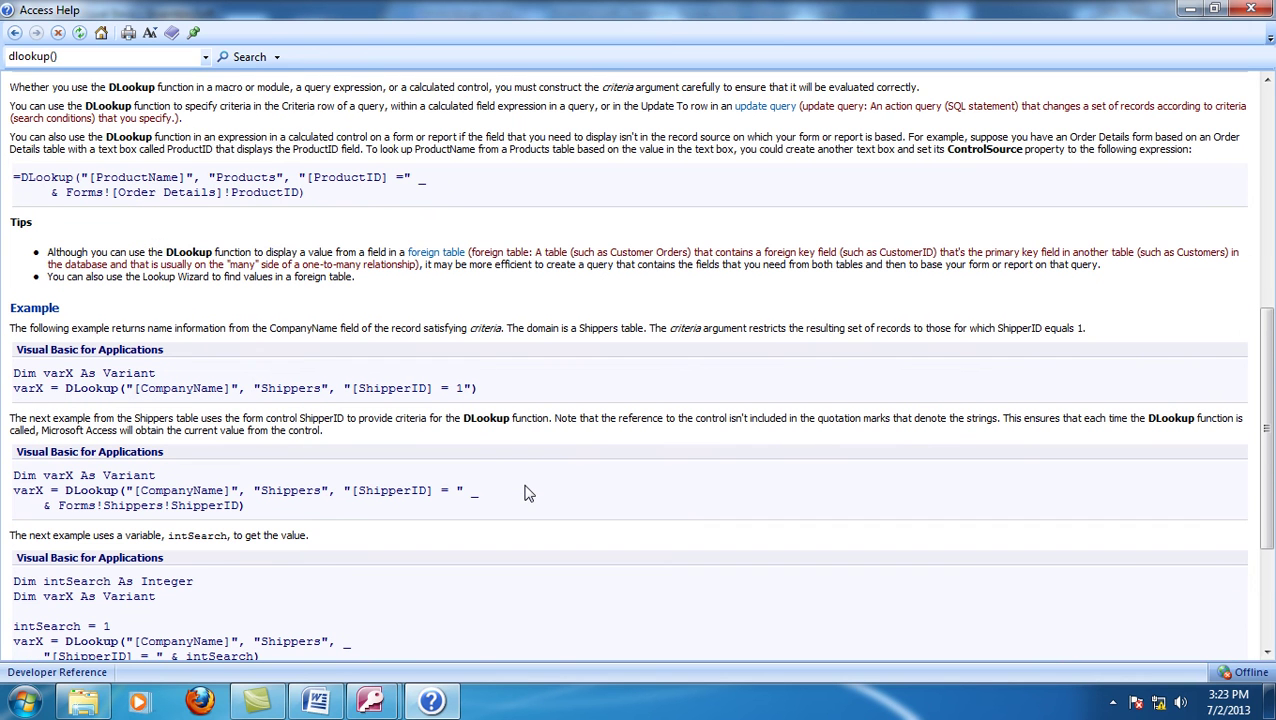
- Search the help for lookup() and look through the DataType Property article
left_click(13, 57)
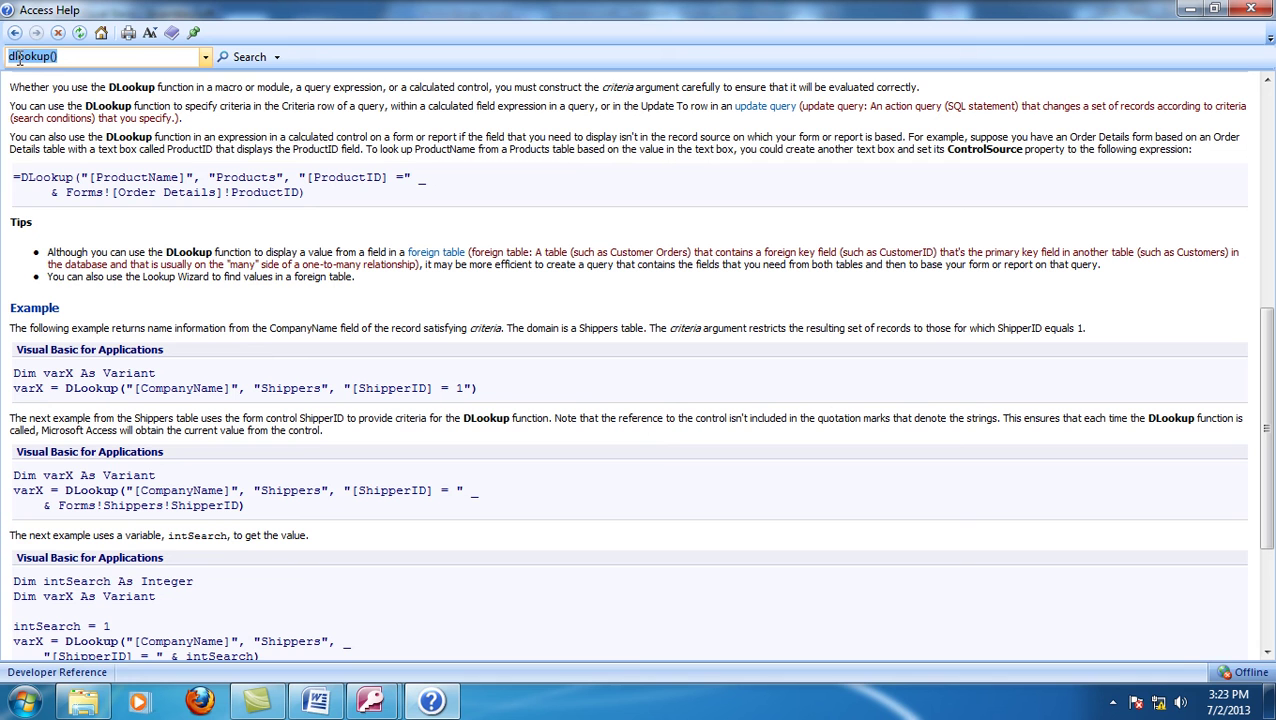
left_click(19, 58)
key("BackSpace")
key("Return")
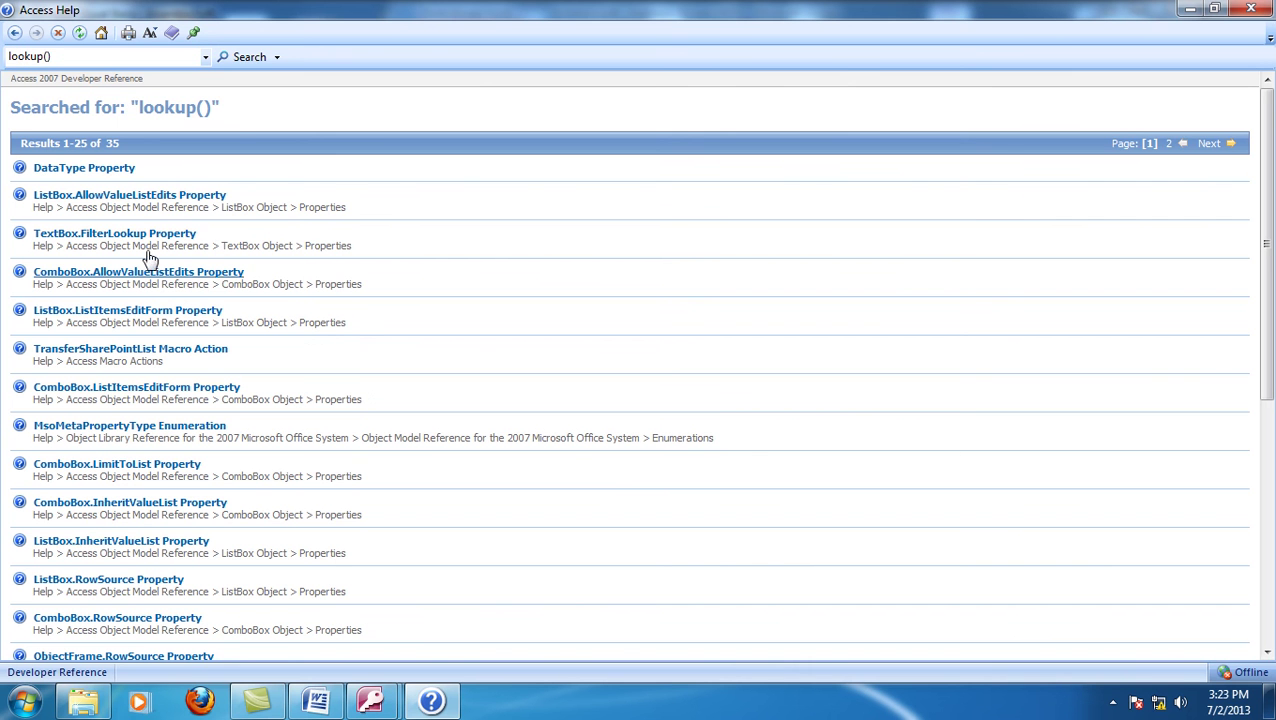
left_click(123, 170)
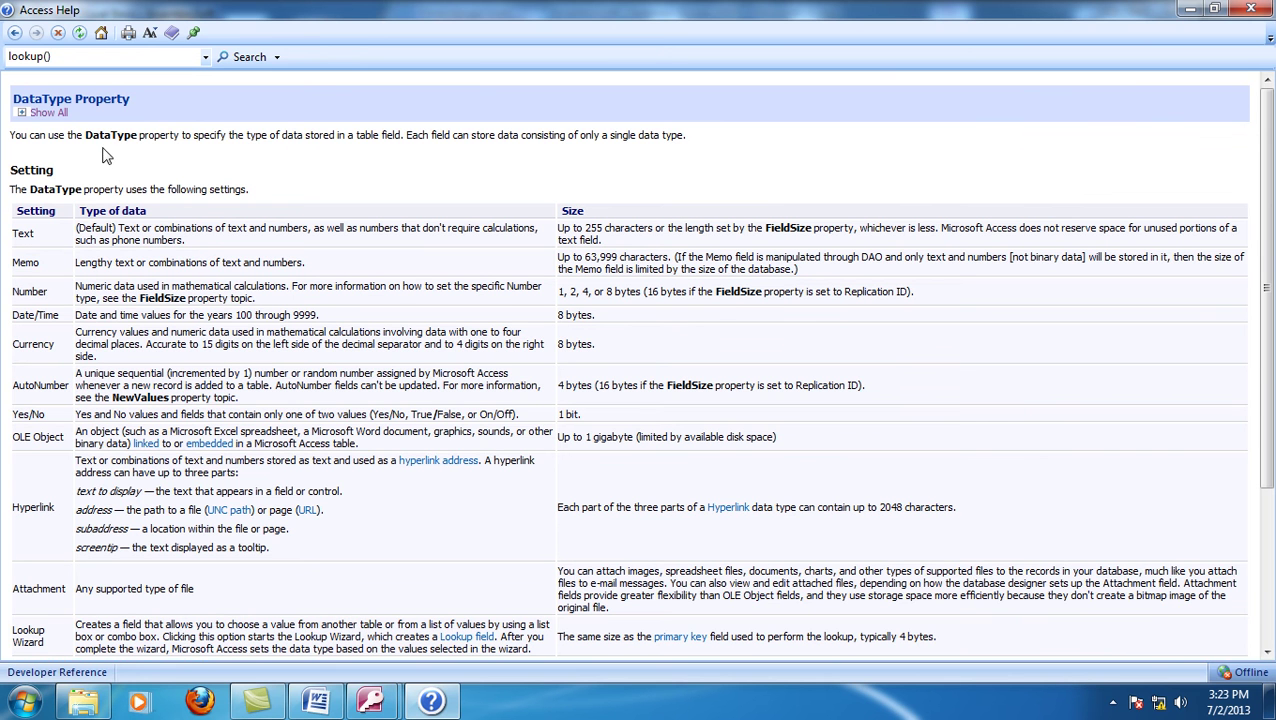
scroll(305, 335, "down", 5)
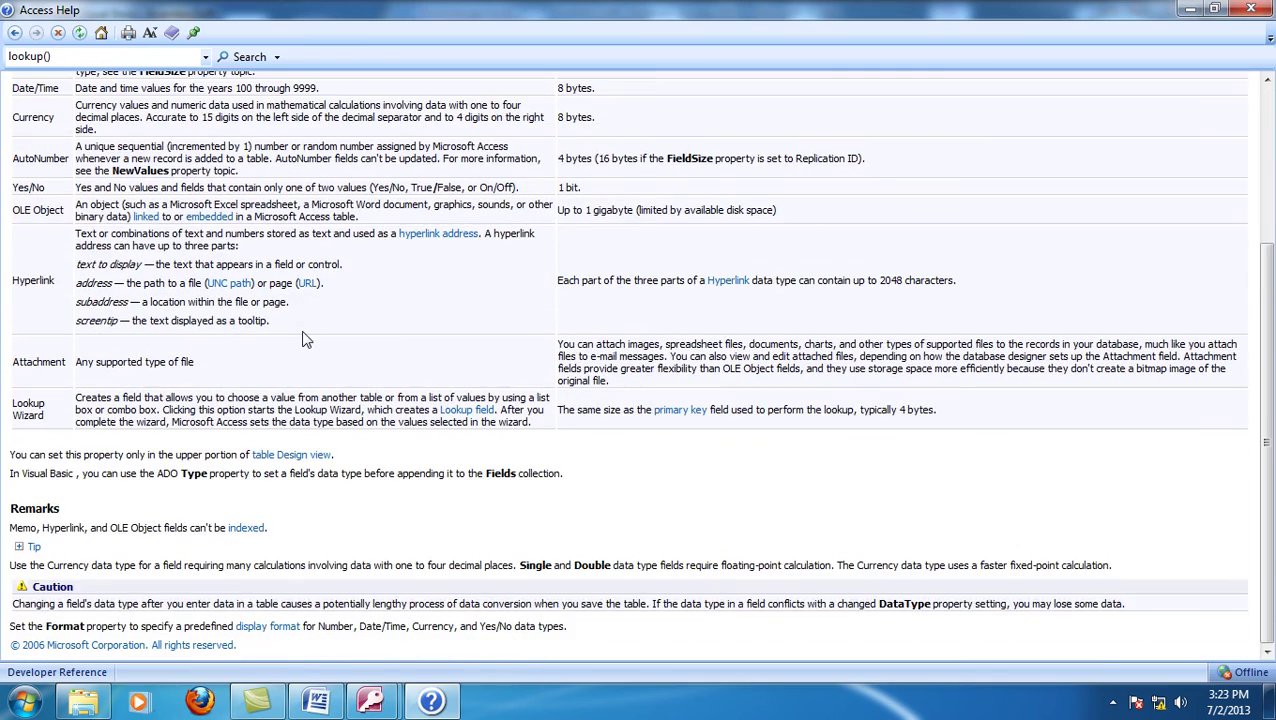
scroll(305, 340, "up", 6)
scroll(119, 112, "down", 6)
- Search the help for dlookup() and read the Numeric Criteria from a Control on a Form article, then return to the Visual Basic editor
left_click(64, 58)
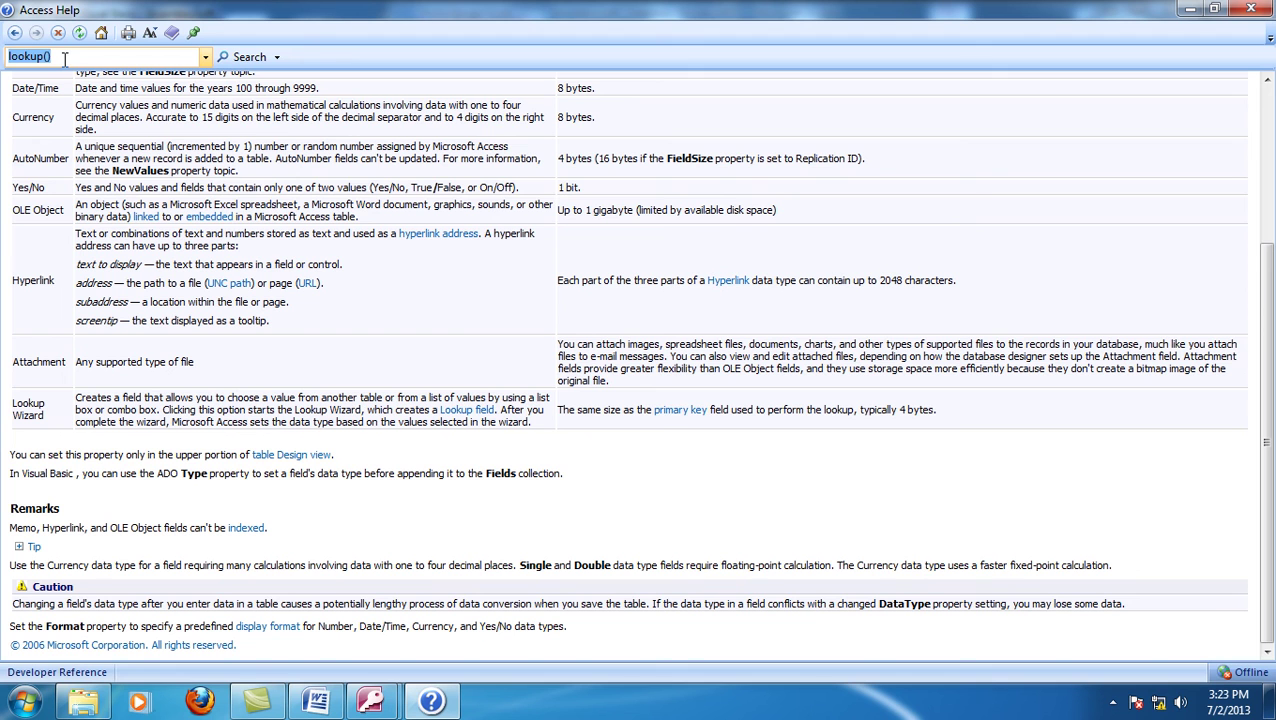
key("Home")
type("d")
key("Return")
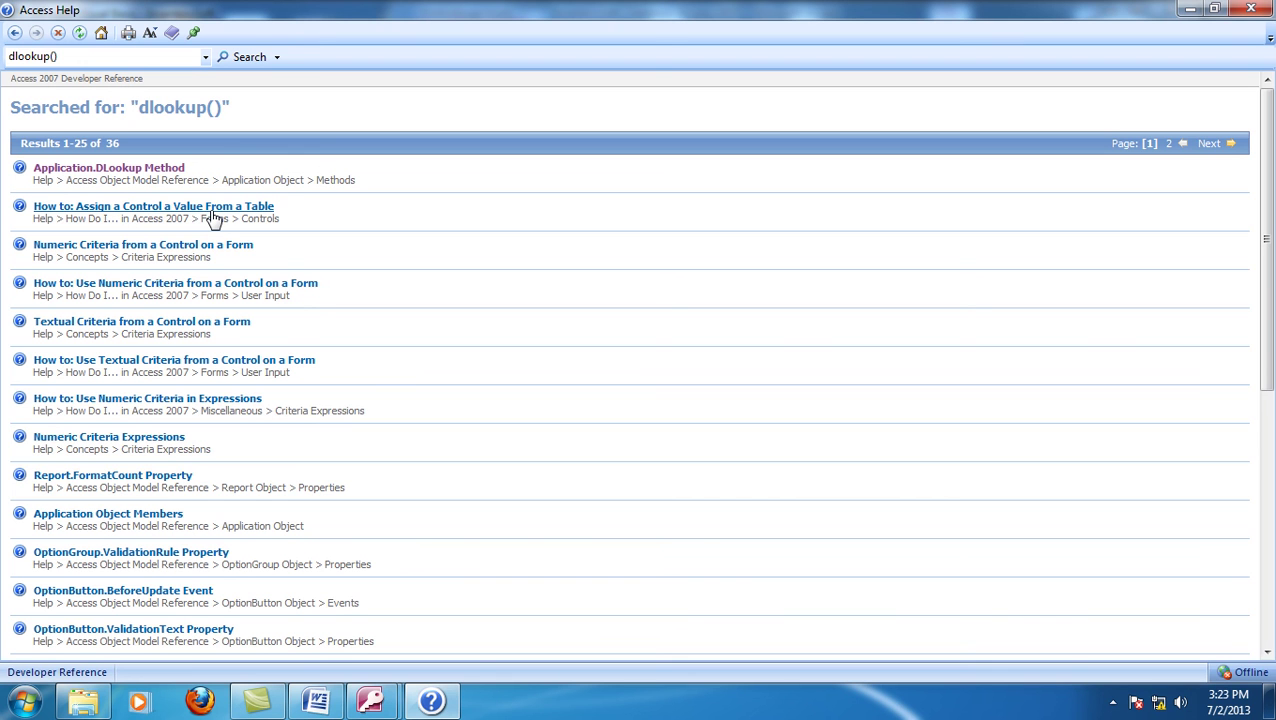
left_click(180, 247)
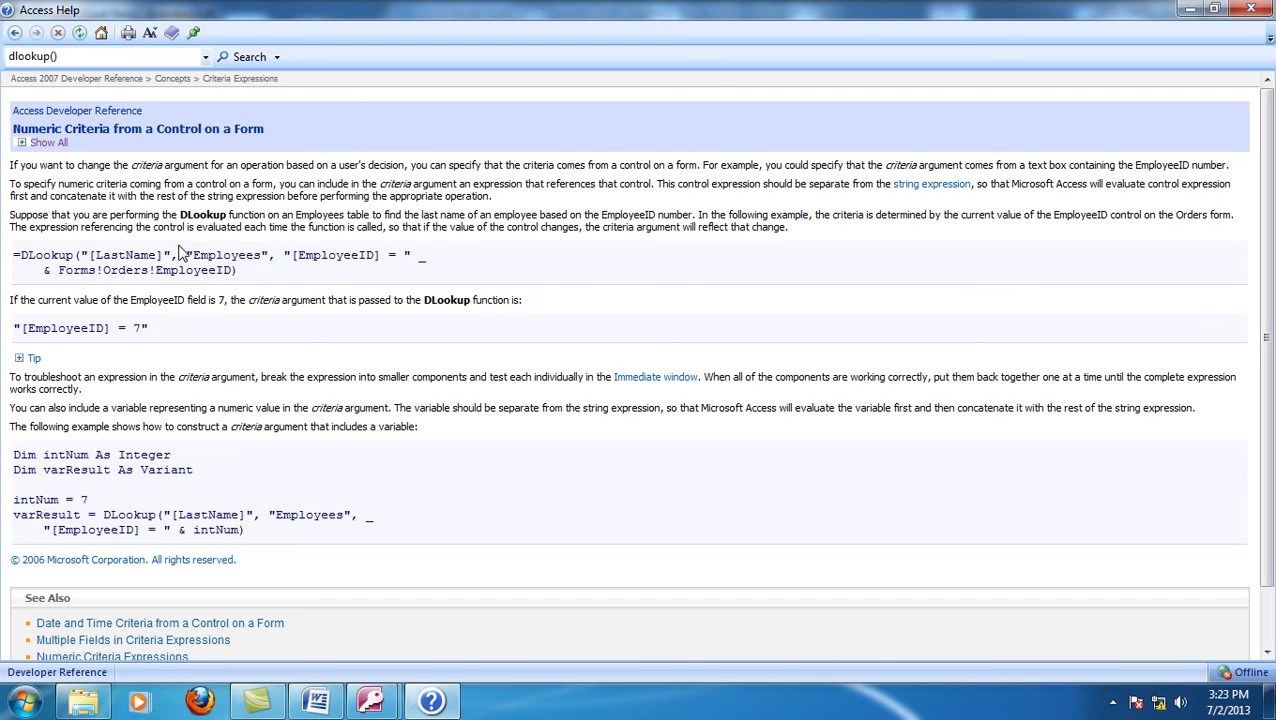
left_click(17, 38)
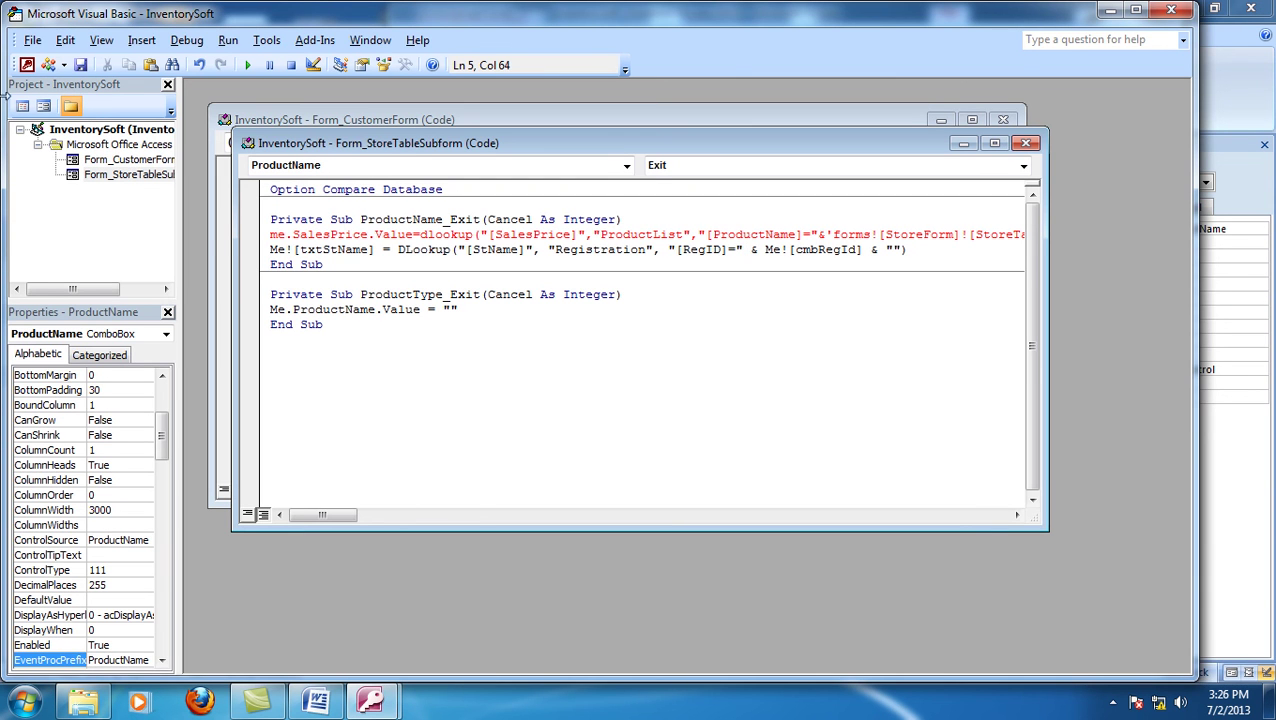
- In the ProductName_Exit criteria, replace forms![StoreForm]![StoreTableSubform] with Me before ![ProductName]
left_click(834, 234)
key("Delete")
key("Delete")
key("Delete")
key("Delete")
key("Delete")
key("Delete")
key("Delete")
key("Delete")
key("Delete")
key("Delete")
key("Delete")
key("Delete")
key("Delete")
key("Delete")
key("Delete")
key("Delete")
key("Delete")
key("Delete")
key("Delete")
key("Delete")
key("Delete")
key("Delete")
type("me")
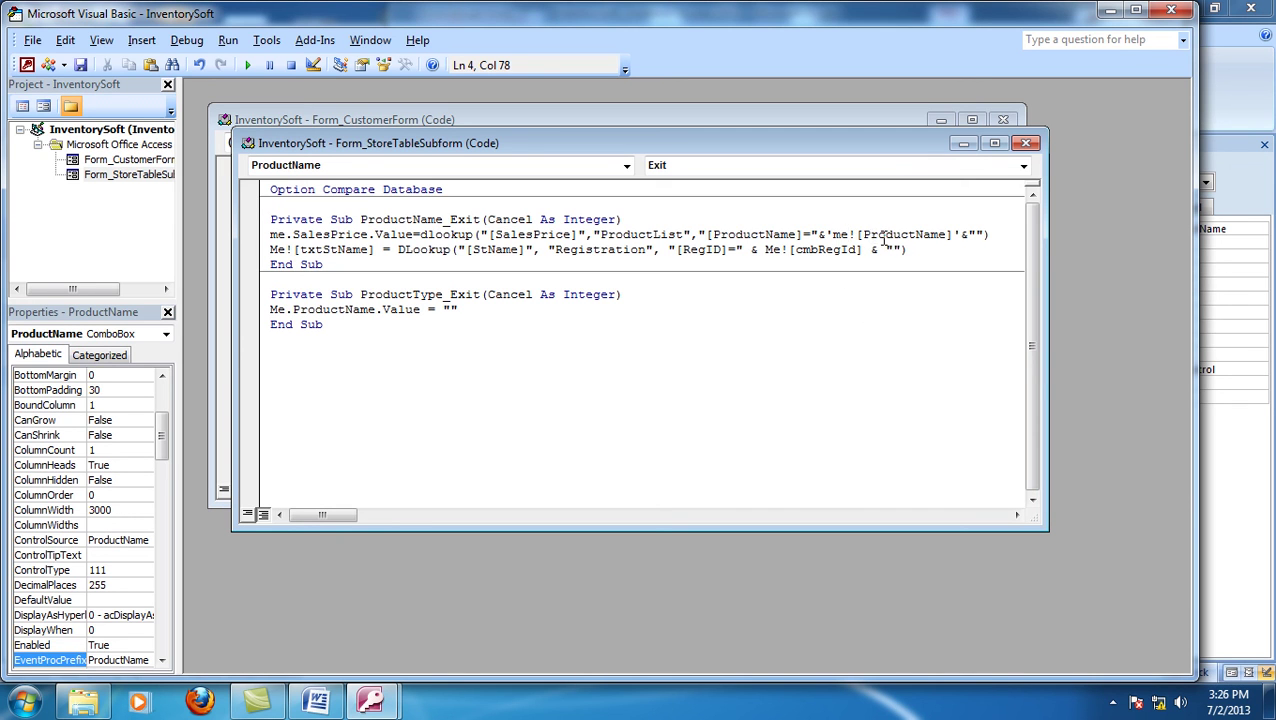
key("BackSpace")
key("BackSpace")
type("Me")
- Remove the single quotes around me![ProductName], keeping both ampersands, and delete the Me![txtStName] line below it
left_click(823, 236)
key("BackSpace")
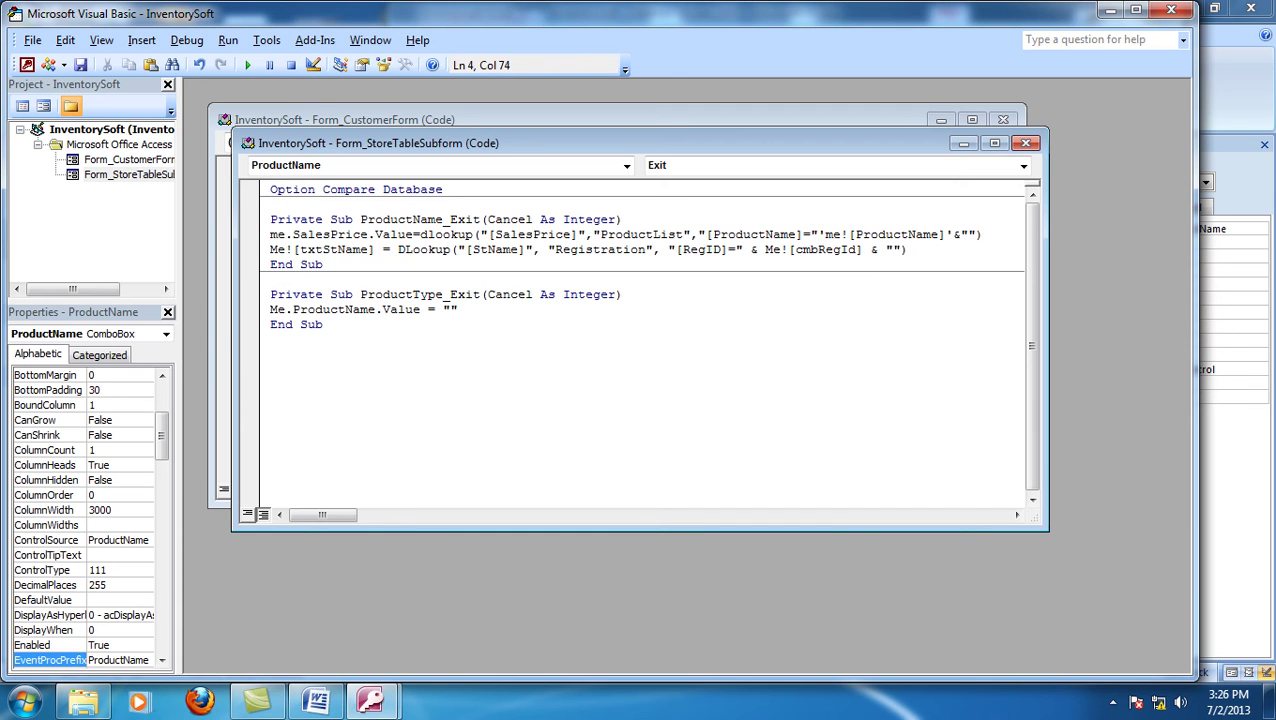
type("&")
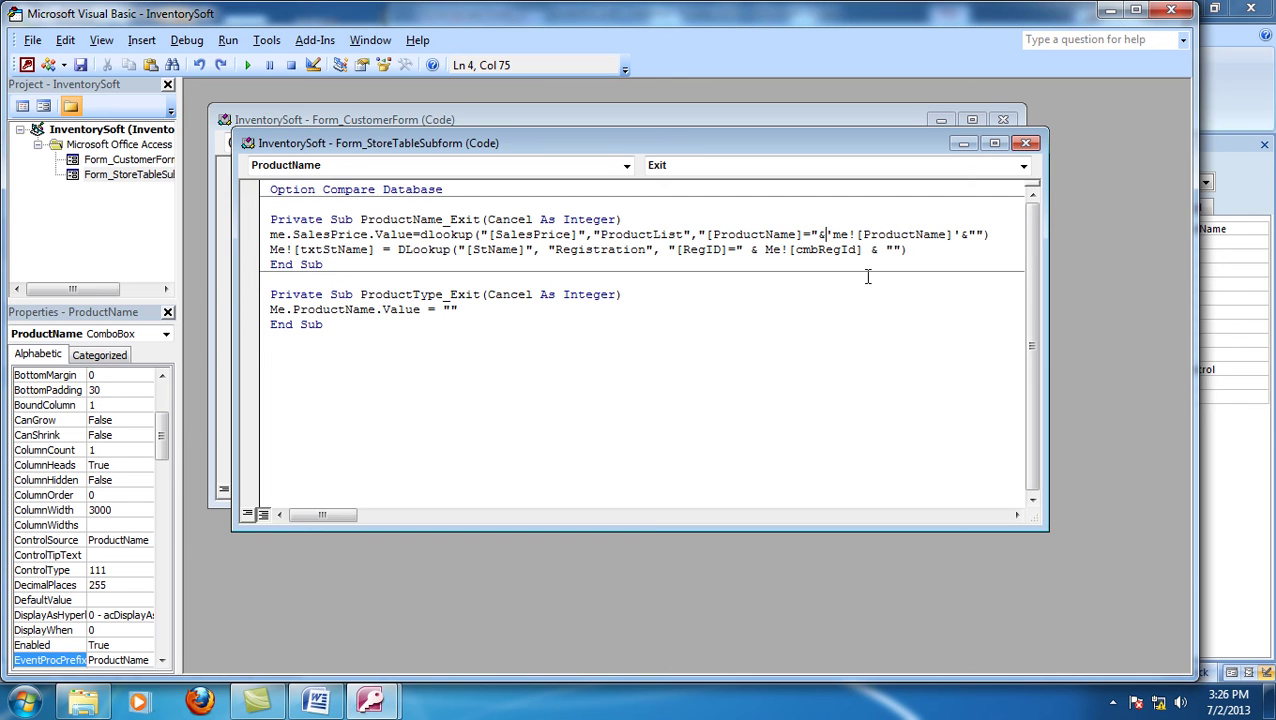
key("Delete")
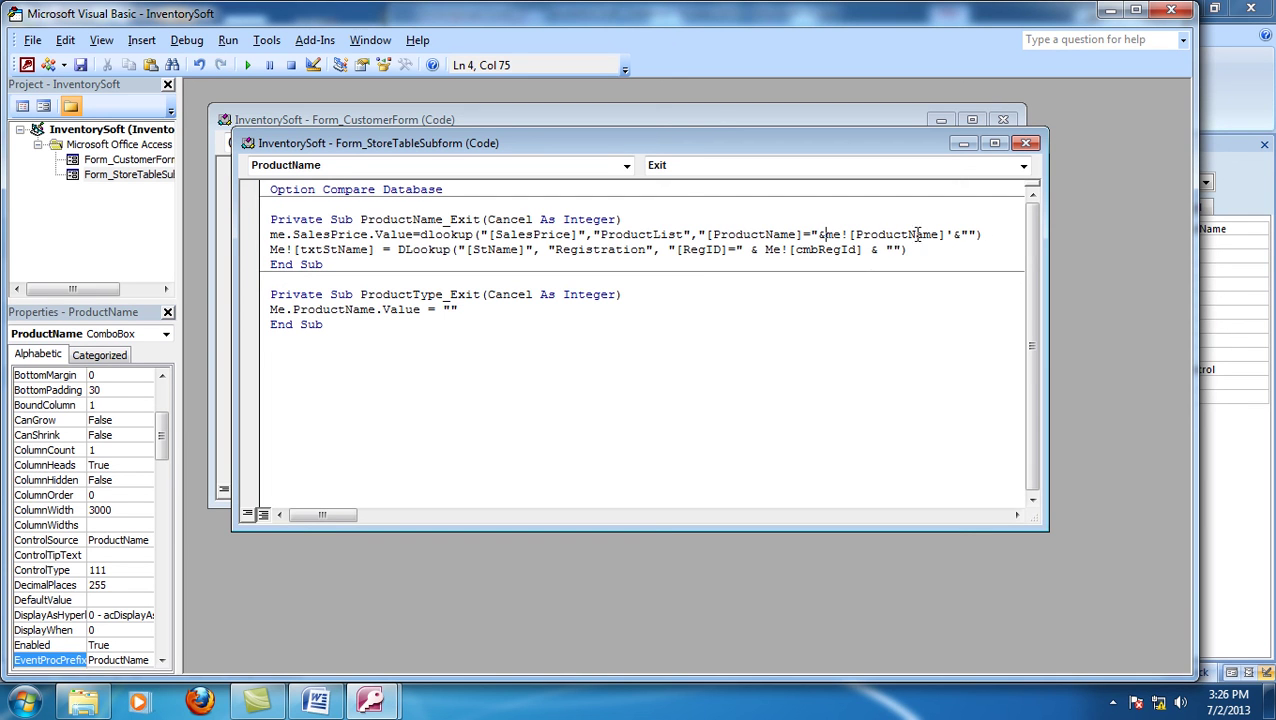
left_click(955, 234)
key("BackSpace")
left_click(925, 249)
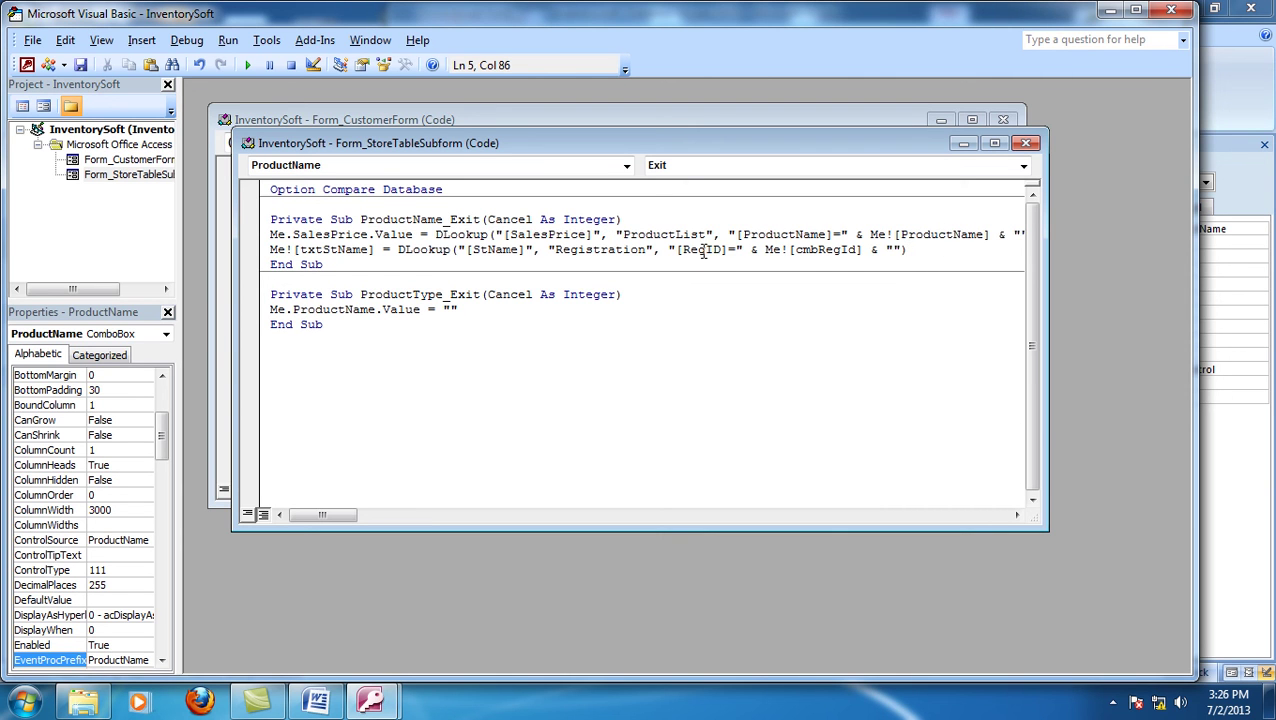
left_click_drag(931, 256, 172, 246)
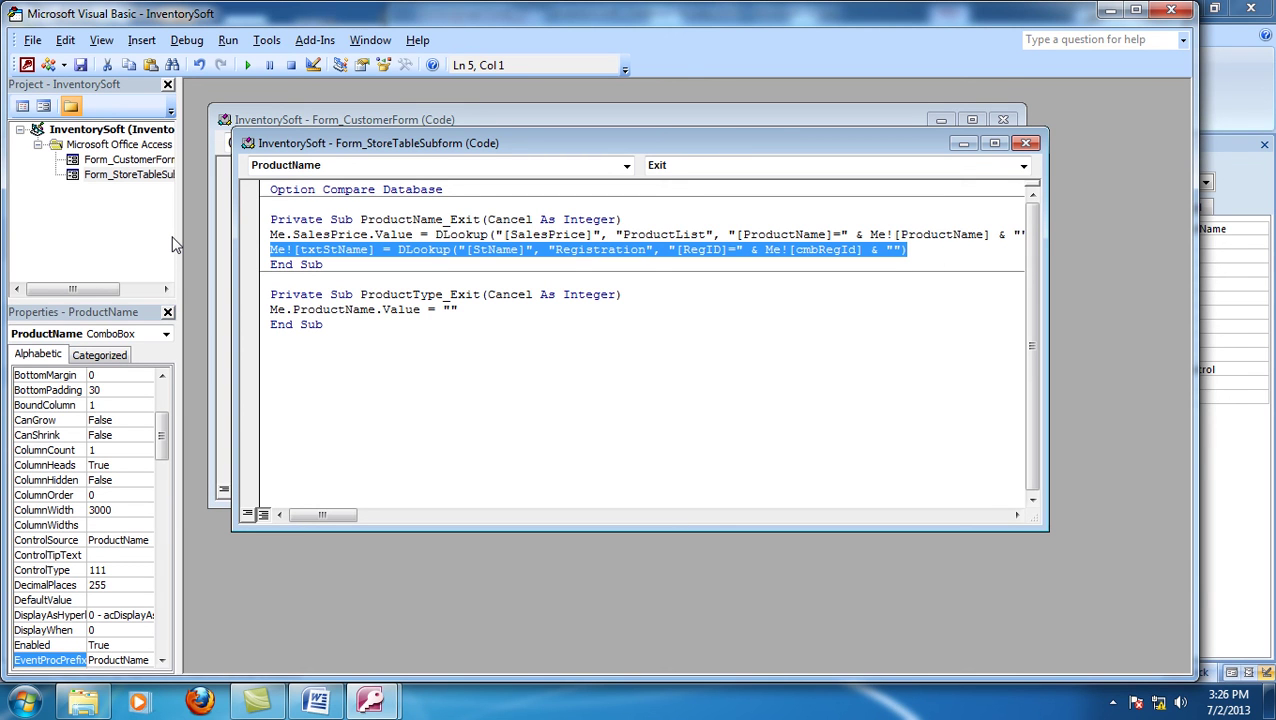
key("Delete")
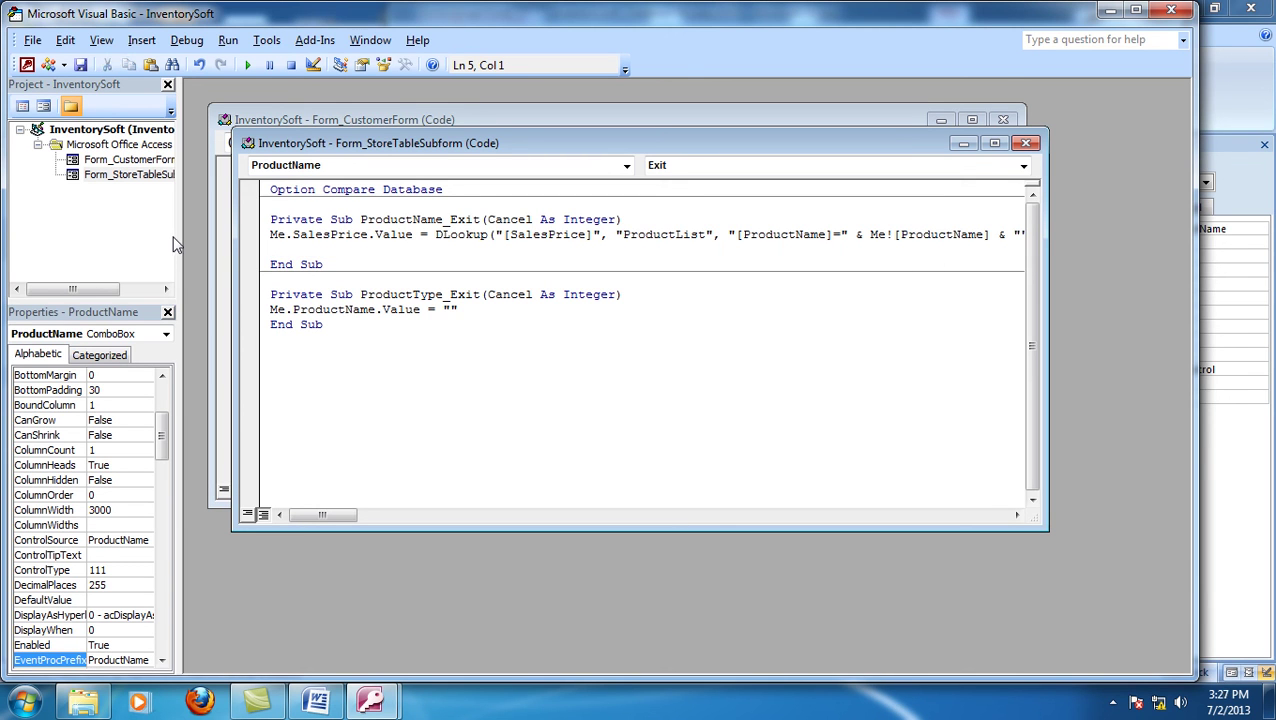
- Try adding one single quote before the first ampersand and another after the second ampersand in the DLookup criteria
left_click(671, 234)
key("End")
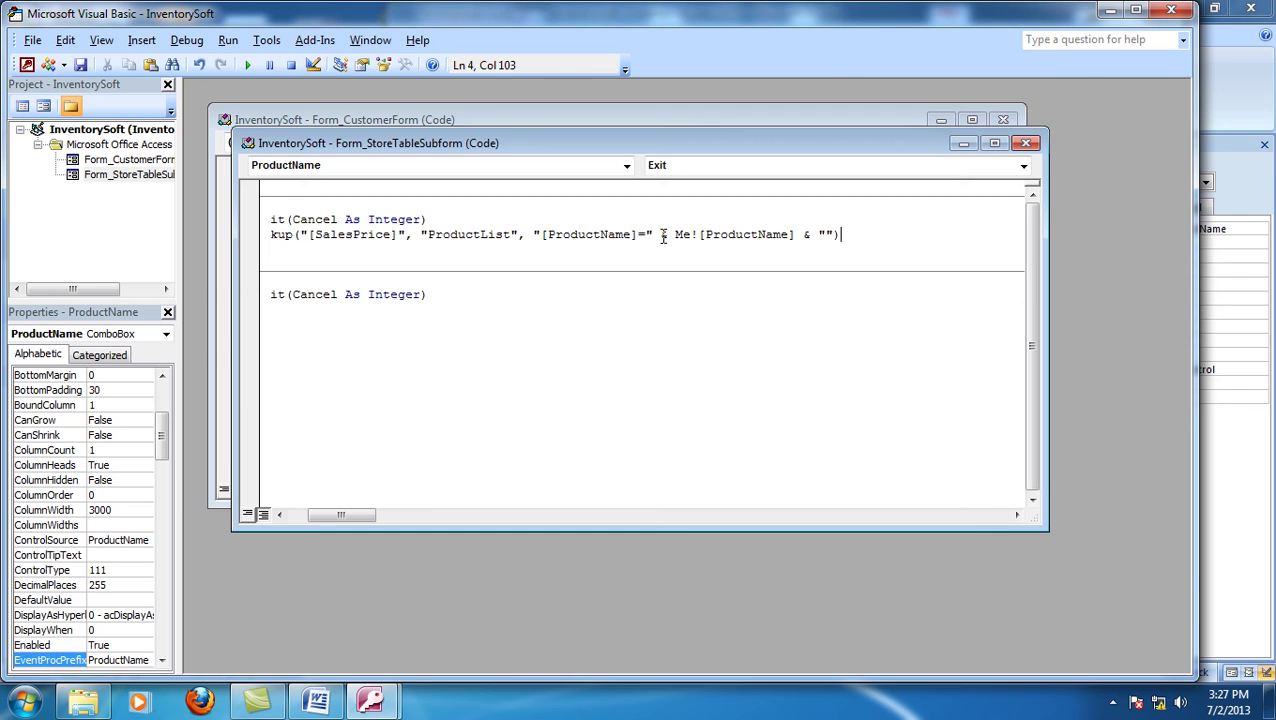
left_click(661, 234)
type("'")
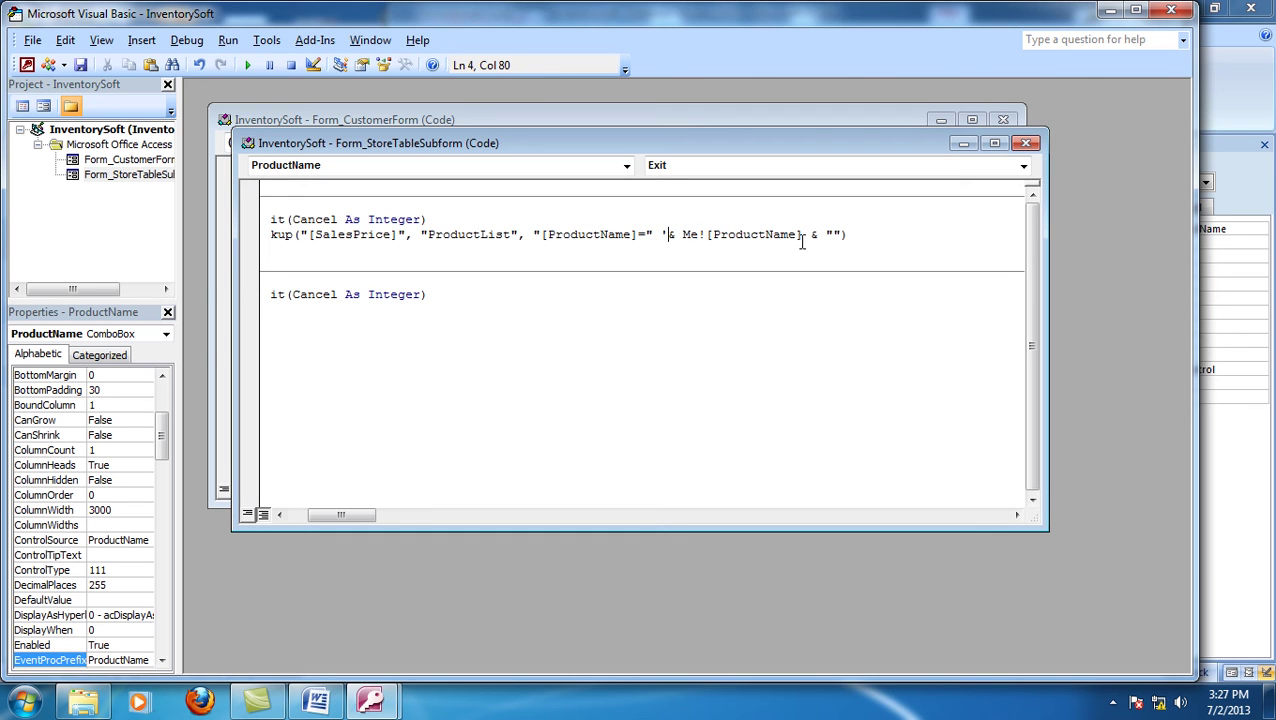
left_click(820, 232)
type("'")
left_click(716, 257)
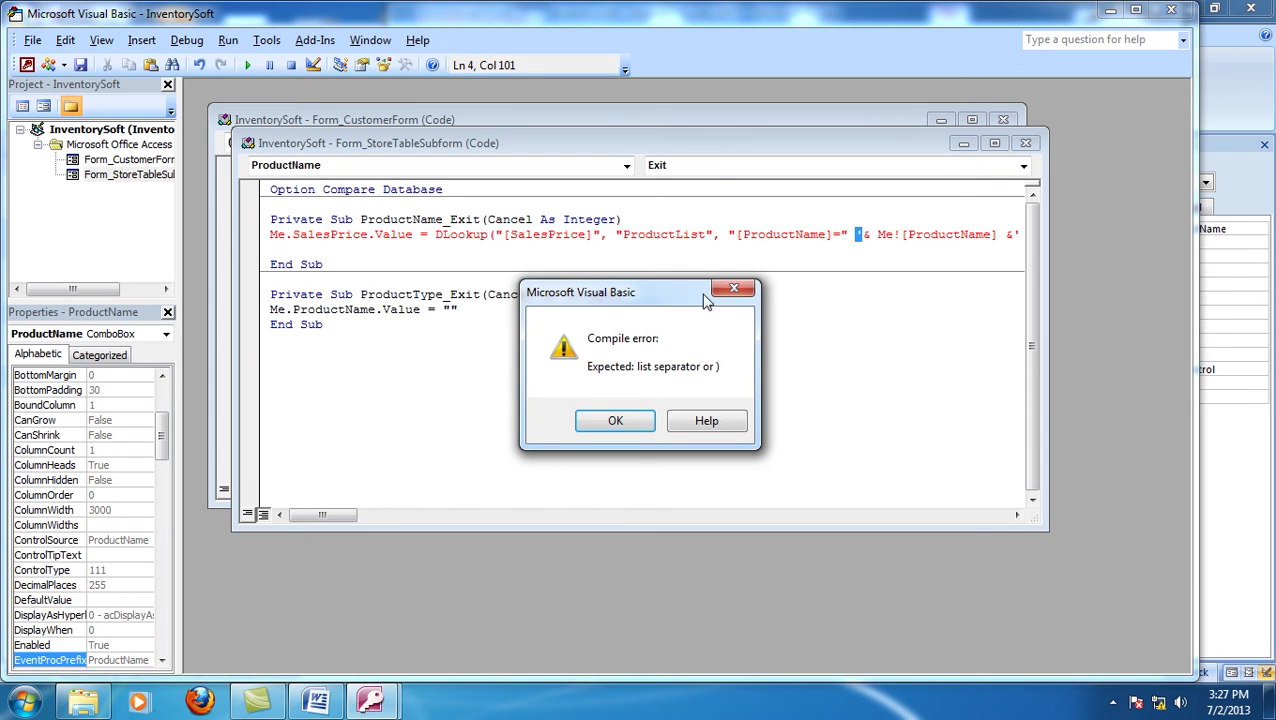
left_click(632, 424)
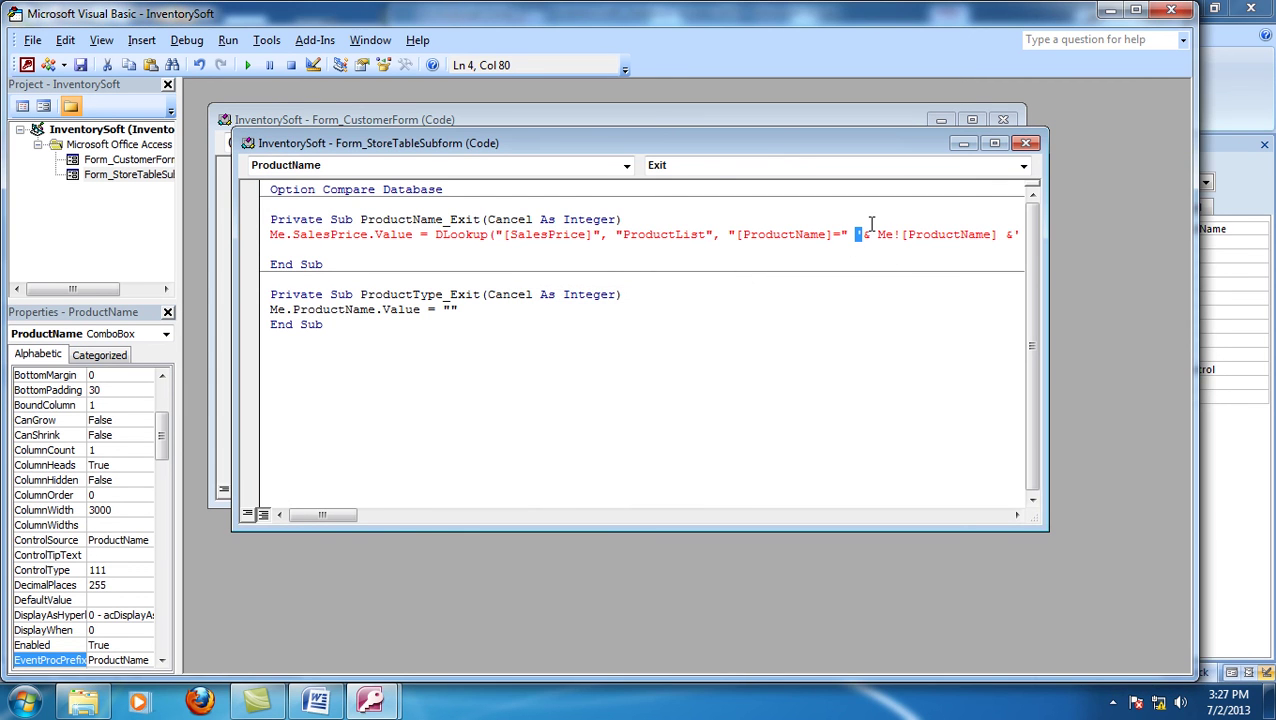
- Move the single quotes inside the double-quoted strings, so the criteria reads "[ProductName]='" & Me![ProductName] & "'"
key("BackSpace")
key("Right")
key("Right")
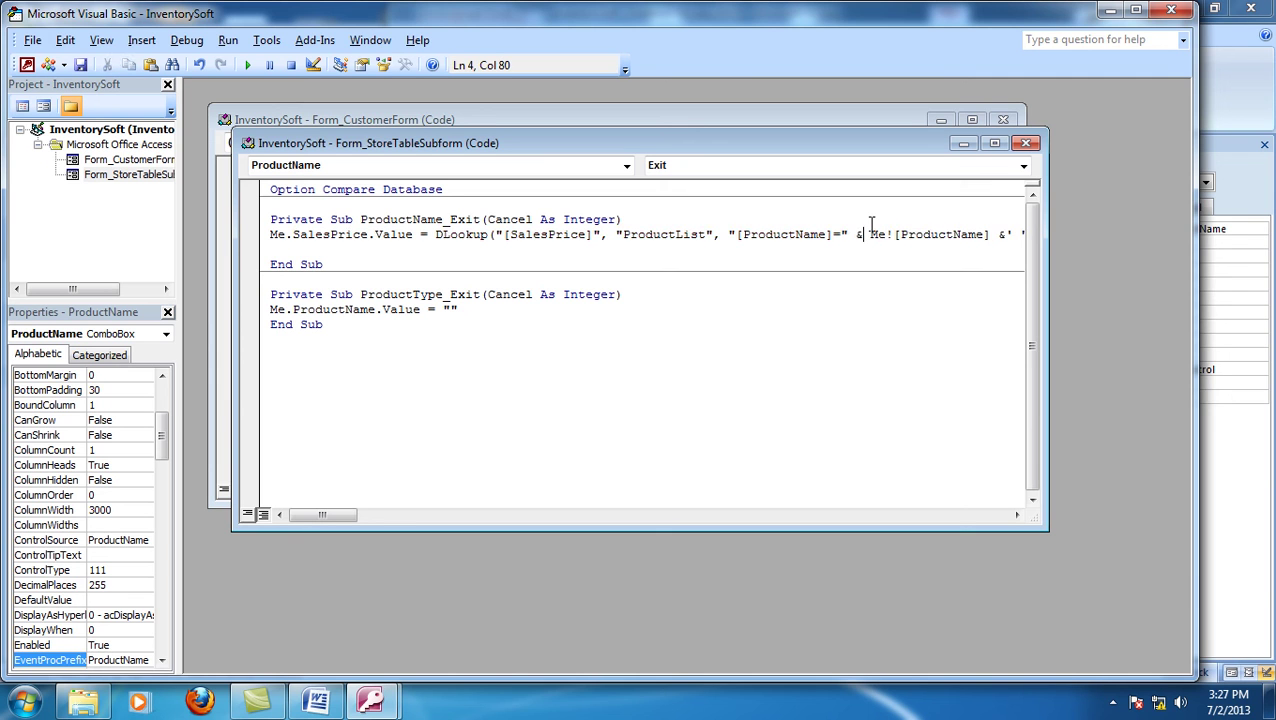
key("Left")
type("'")
key("BackSpace")
key("Left")
key("Left")
key("Left")
type("'")
key("End")
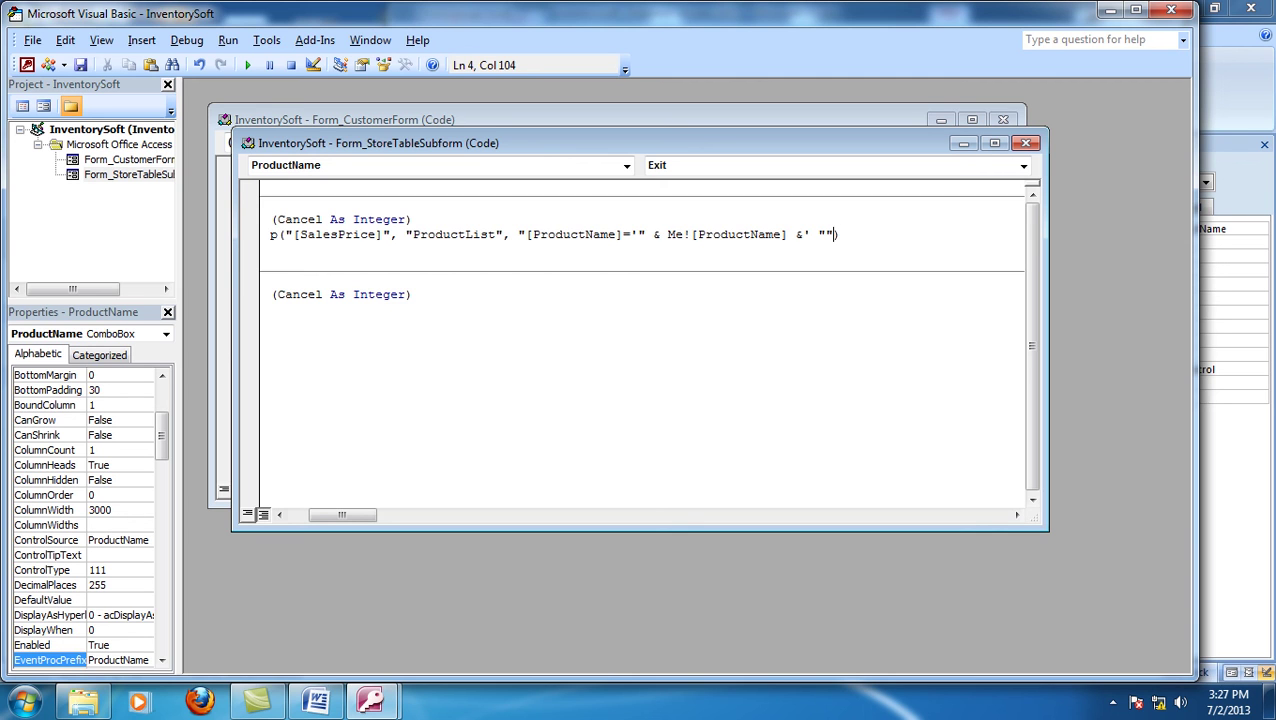
type("'")
left_click(800, 234)
key("Delete")
left_click_drag(816, 234, 636, 238)
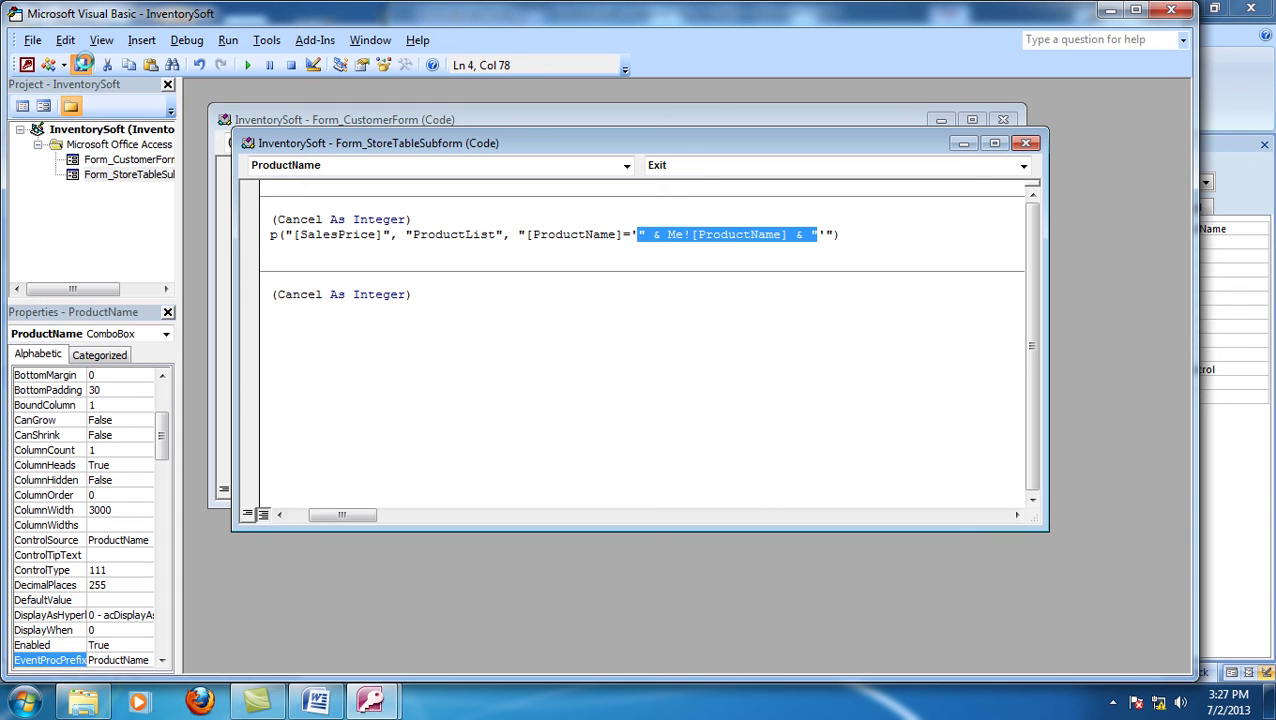
- Close the Visual Basic editor, show StoreForm in Form View and try opening the subform's ProductType list
left_click(1172, 10)
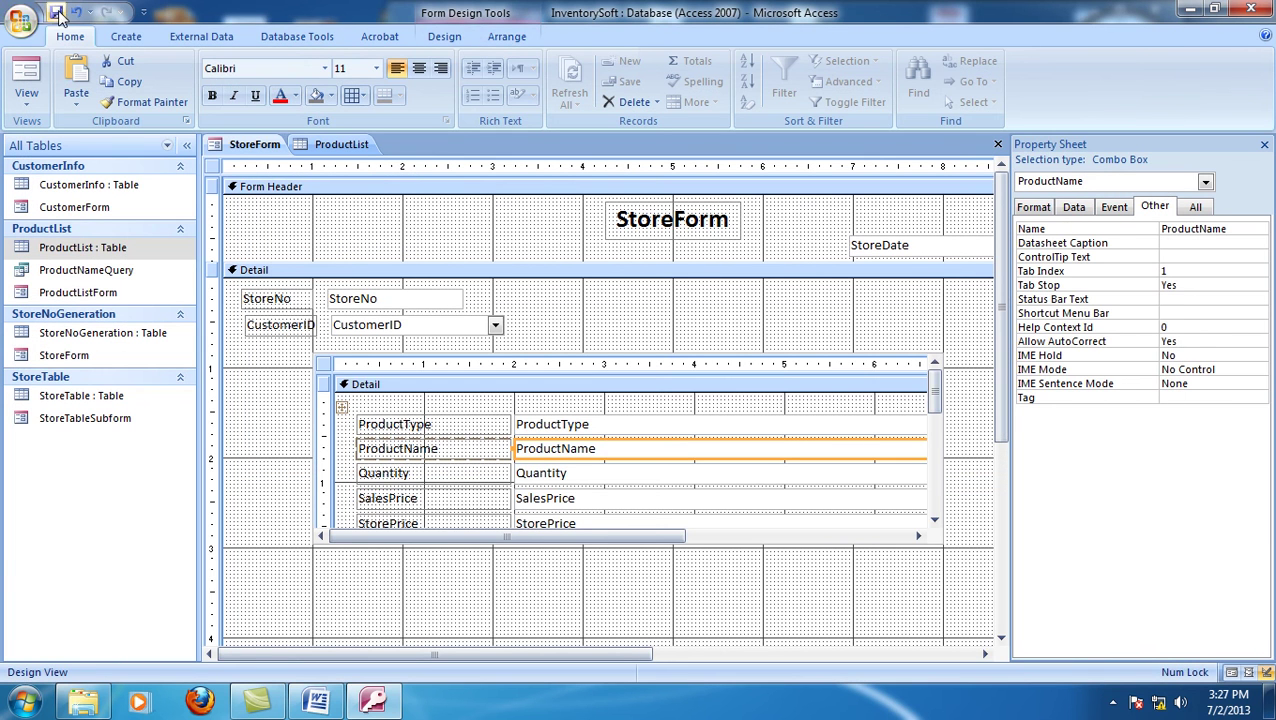
left_click(27, 103)
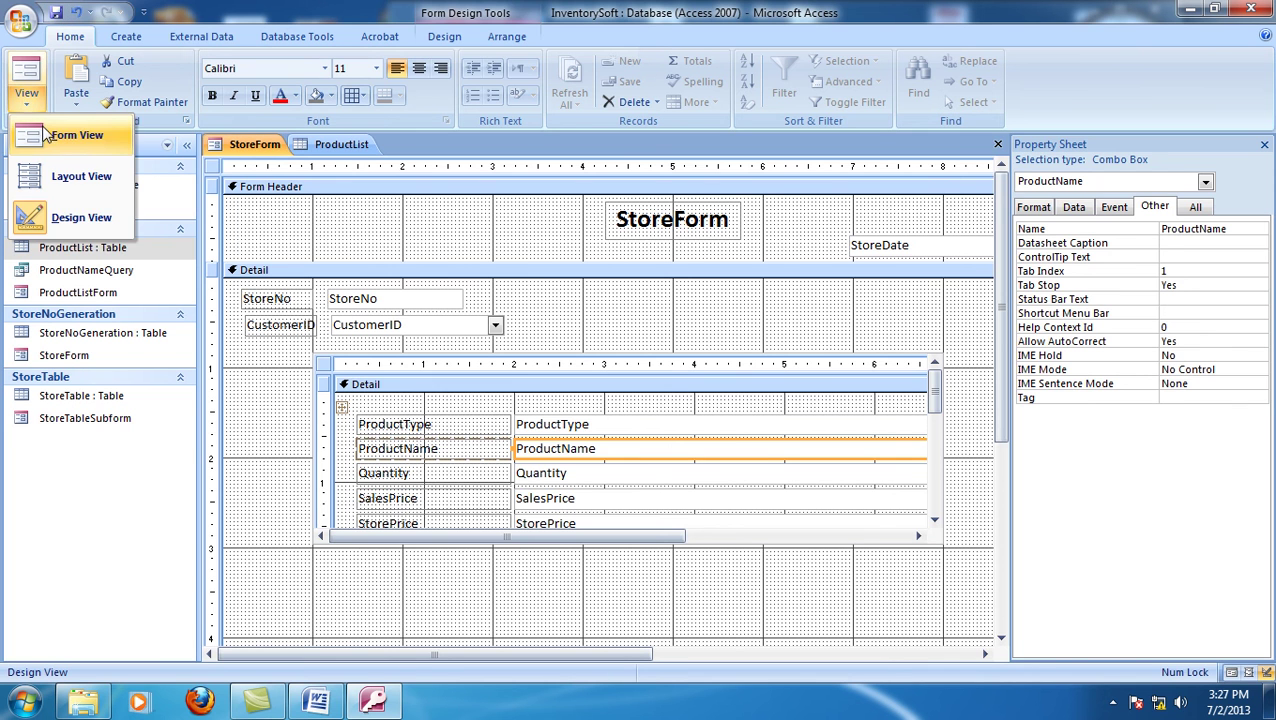
left_click(44, 134)
left_click(511, 331)
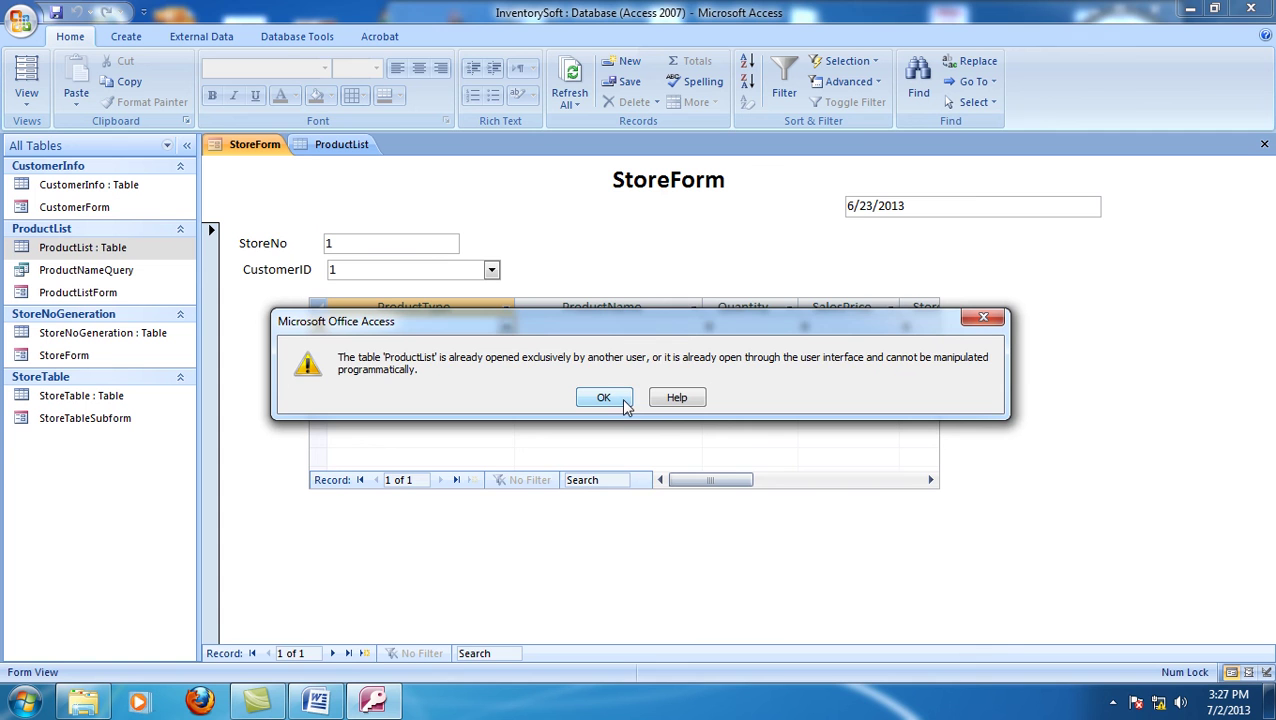
left_click(604, 398)
- Close the ProductList table and try opening the ProductType list in StoreForm's subform
left_click(334, 144)
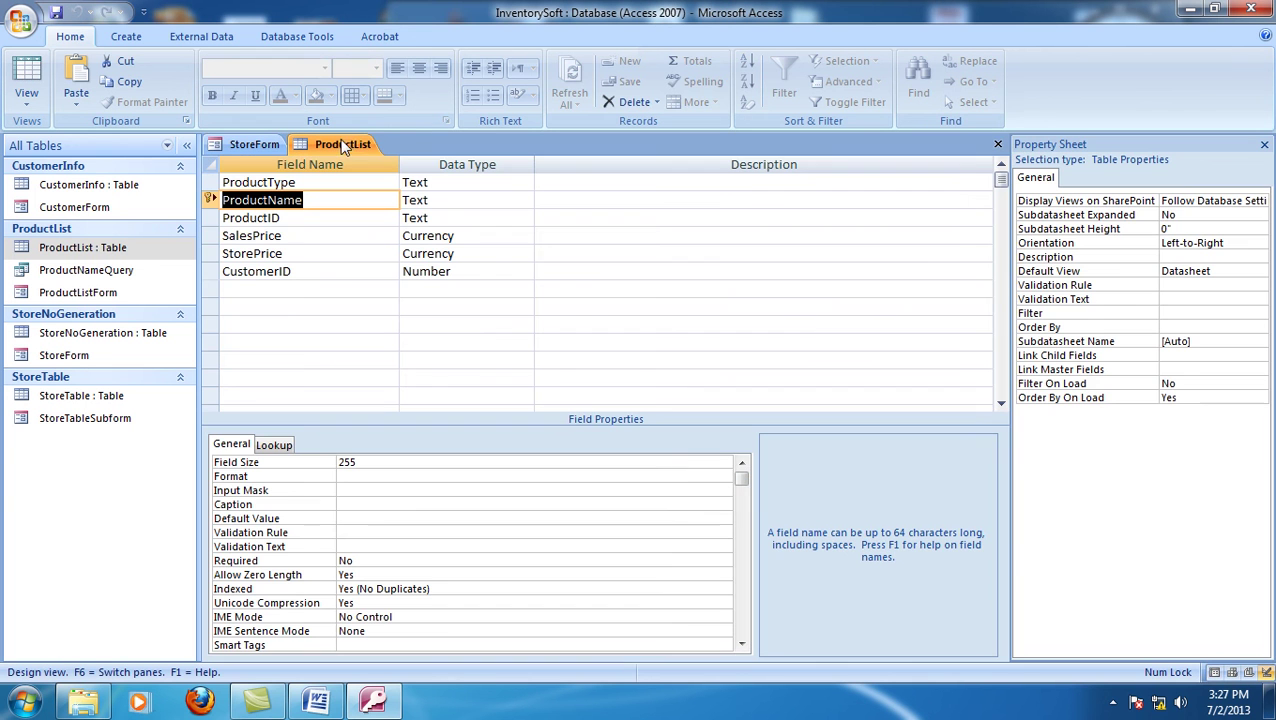
left_click(998, 145)
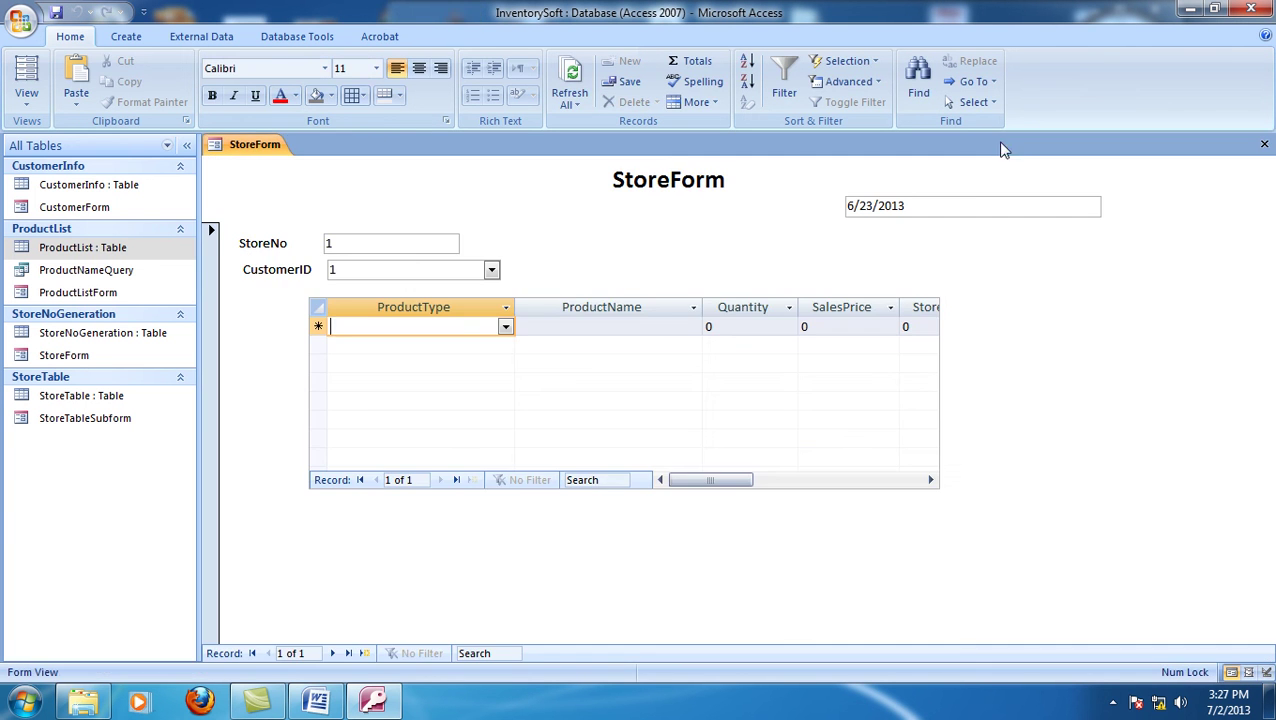
left_click(507, 335)
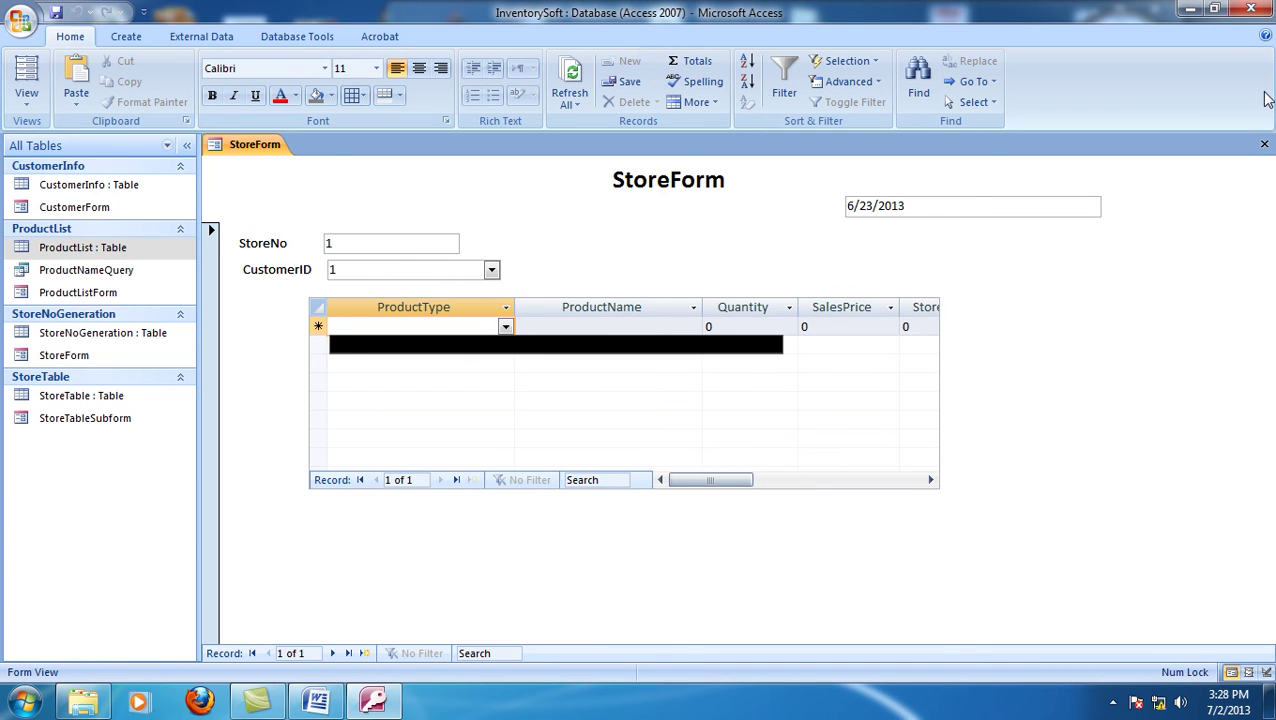
- Close StoreForm, discarding the unsaved record, and reopen it
left_click(1264, 145)
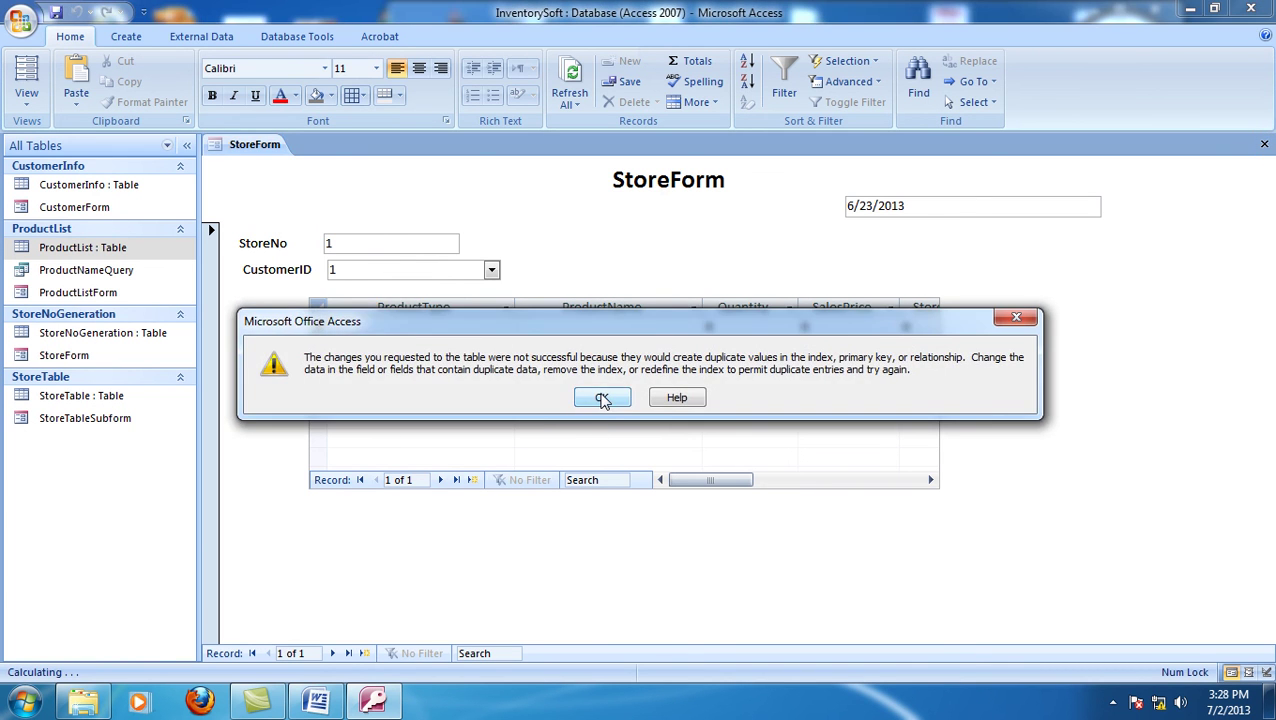
left_click(603, 399)
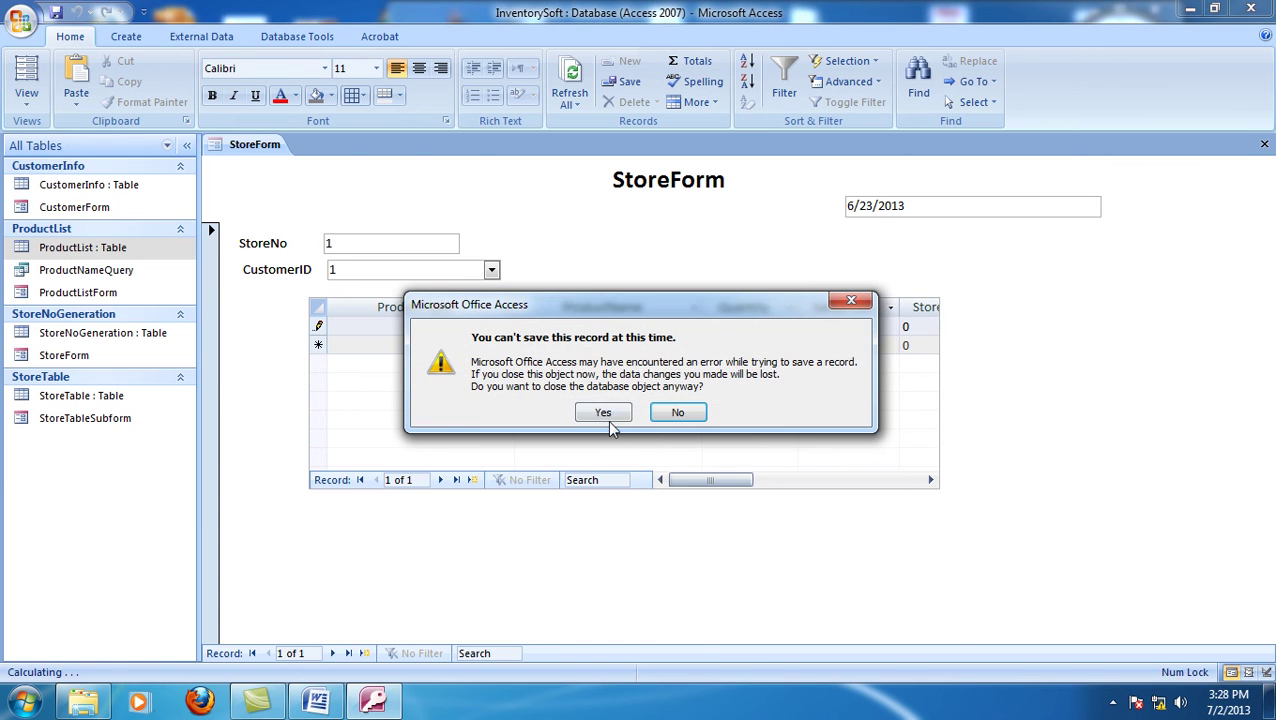
left_click(608, 420)
double_click(85, 356)
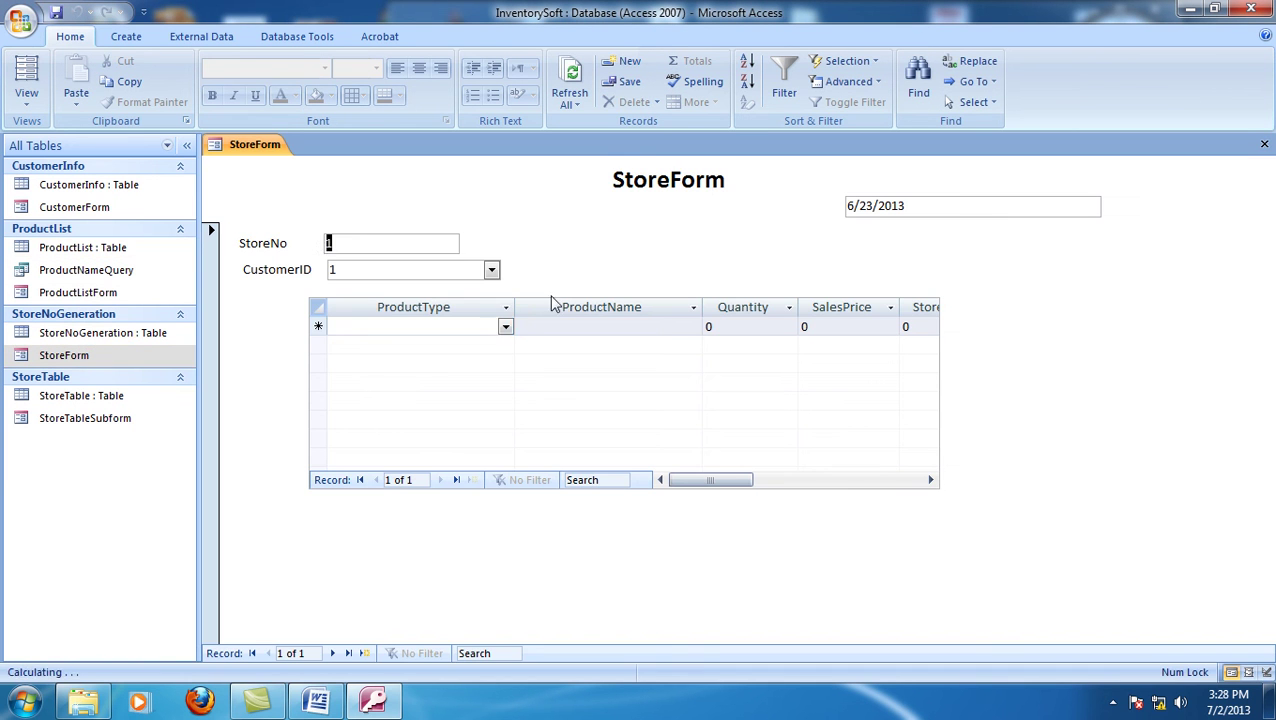
- Test the price lookup by choosing Capsul as ProductType and Seclo 20mg as ProductName in the subform, moving on to Quantity
left_click(505, 327)
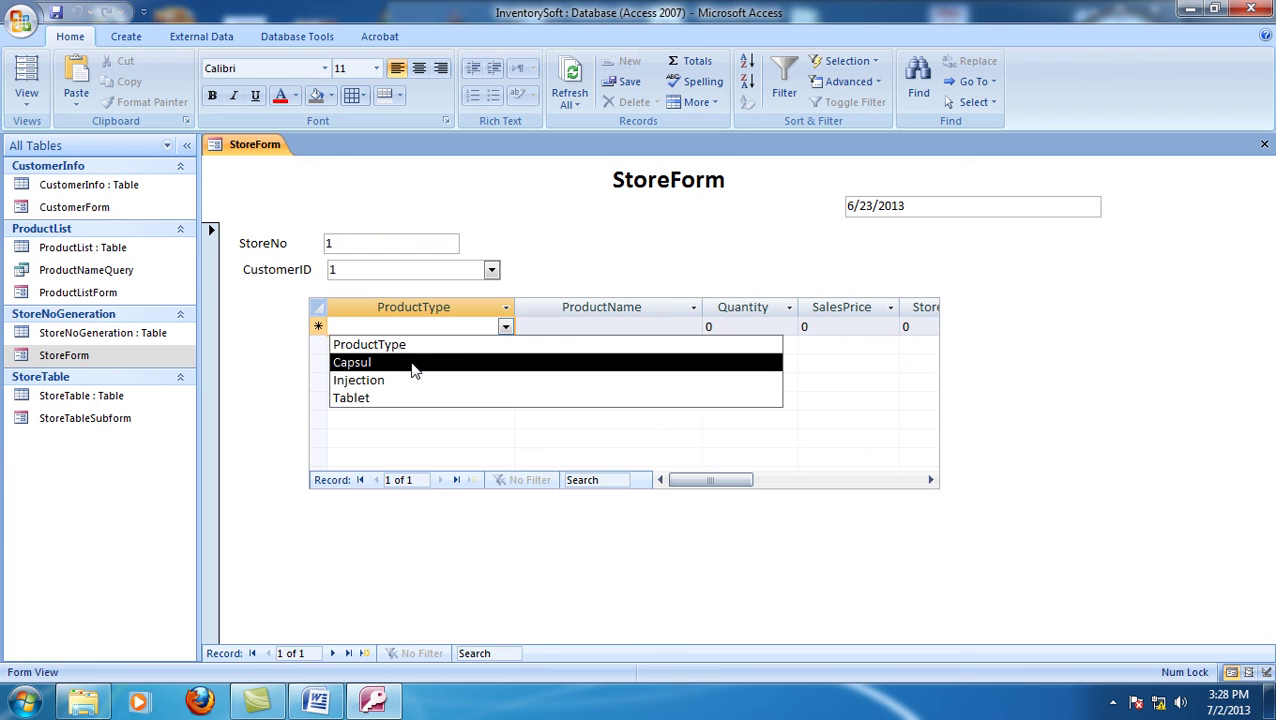
left_click(413, 363)
left_click(618, 326)
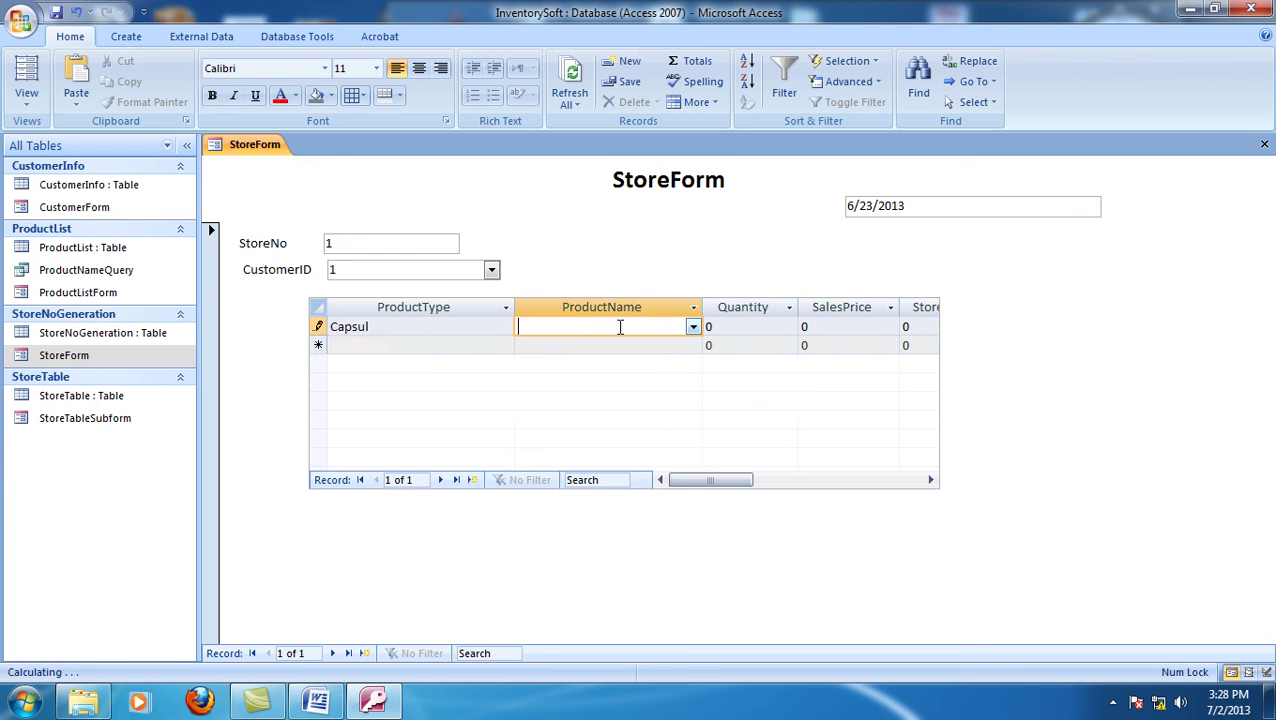
left_click(692, 328)
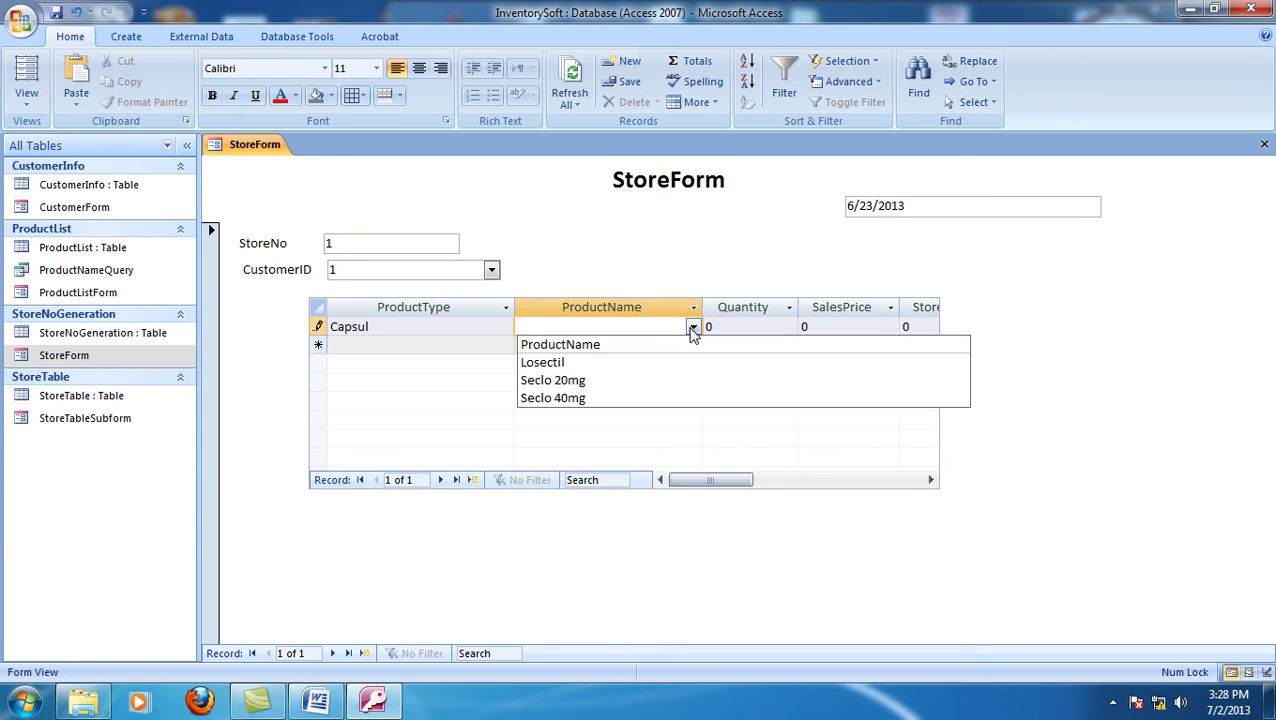
left_click(594, 383)
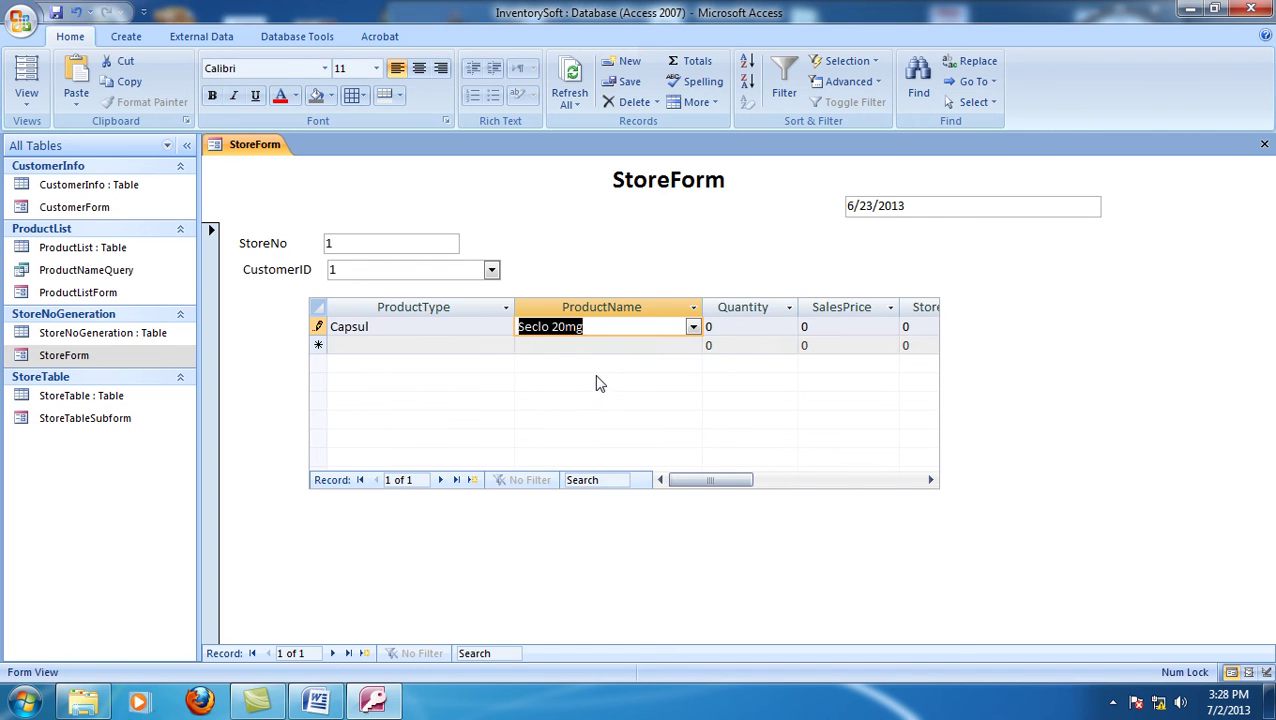
left_click(721, 328)
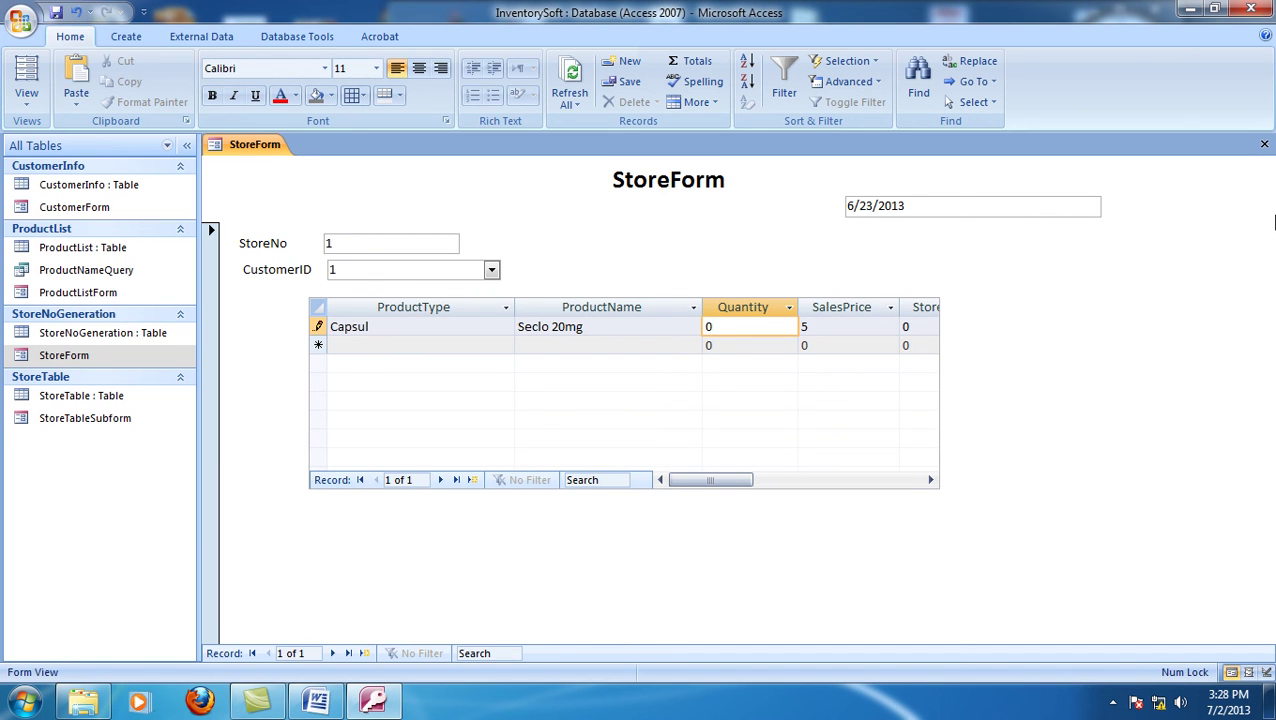
- Close StoreForm, discarding the test record, and reopen it in Design View
left_click(1264, 148)
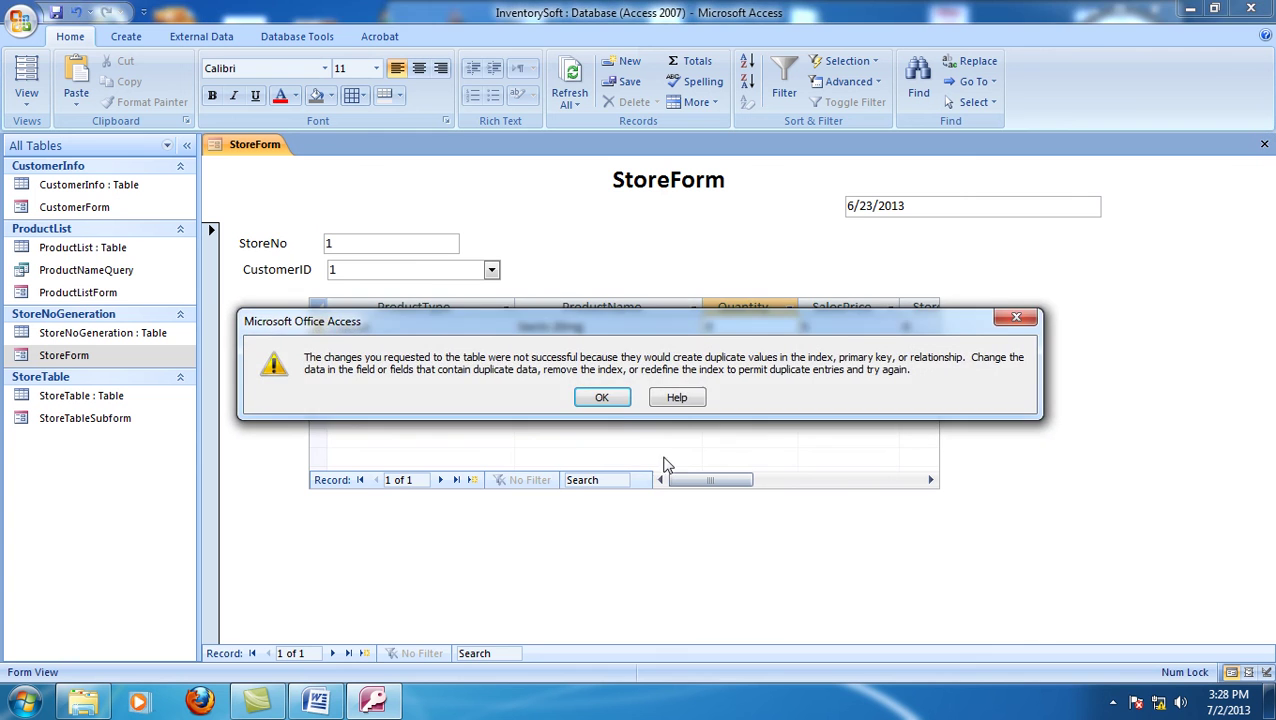
left_click(605, 397)
left_click(609, 413)
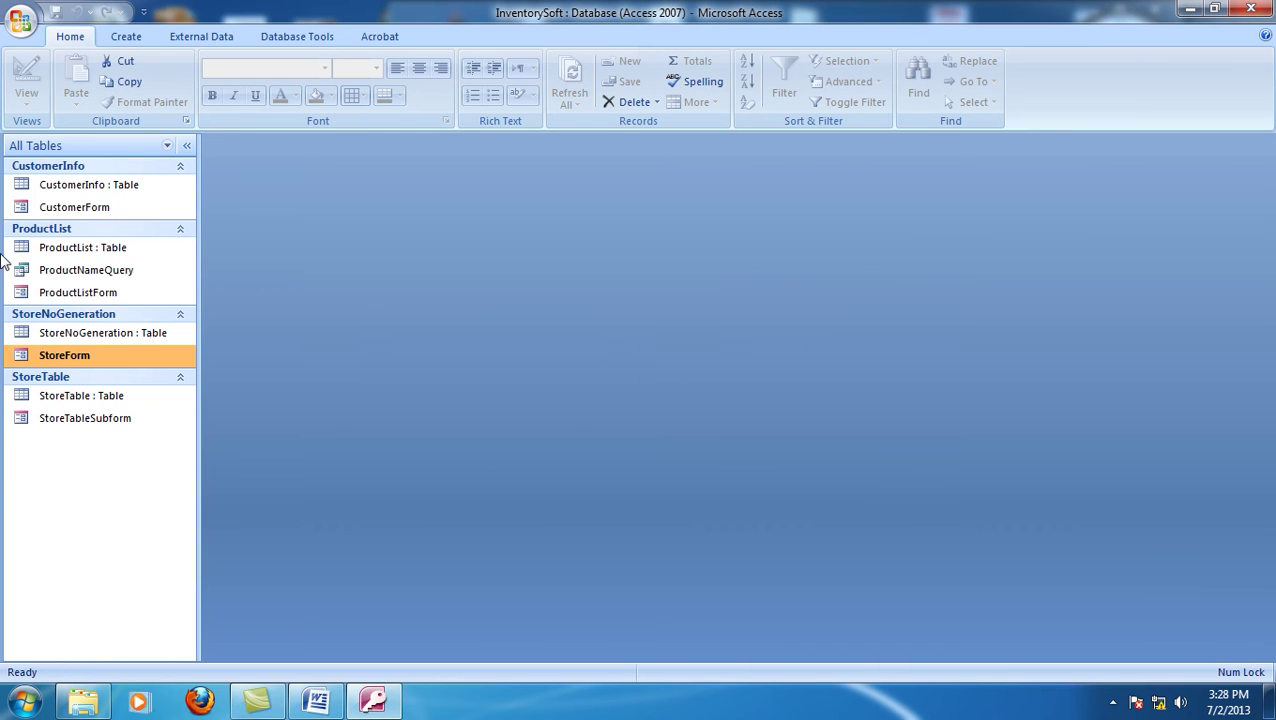
right_click(60, 357)
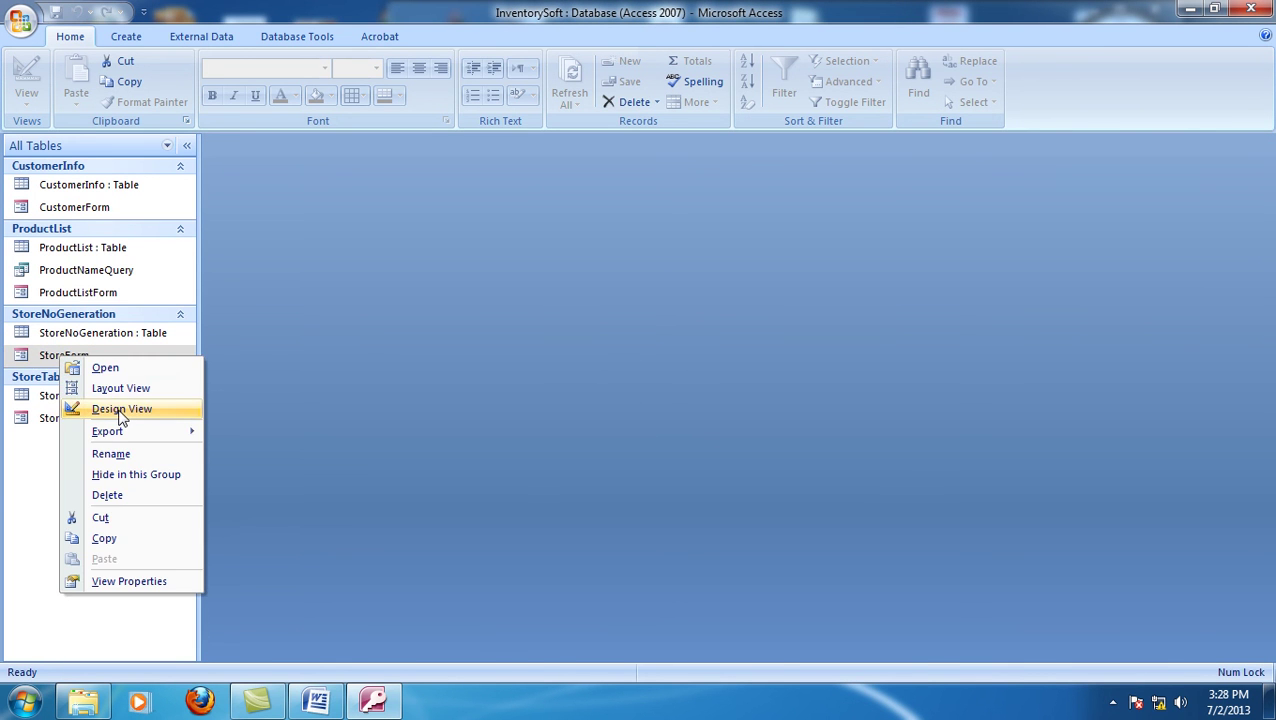
left_click(121, 409)
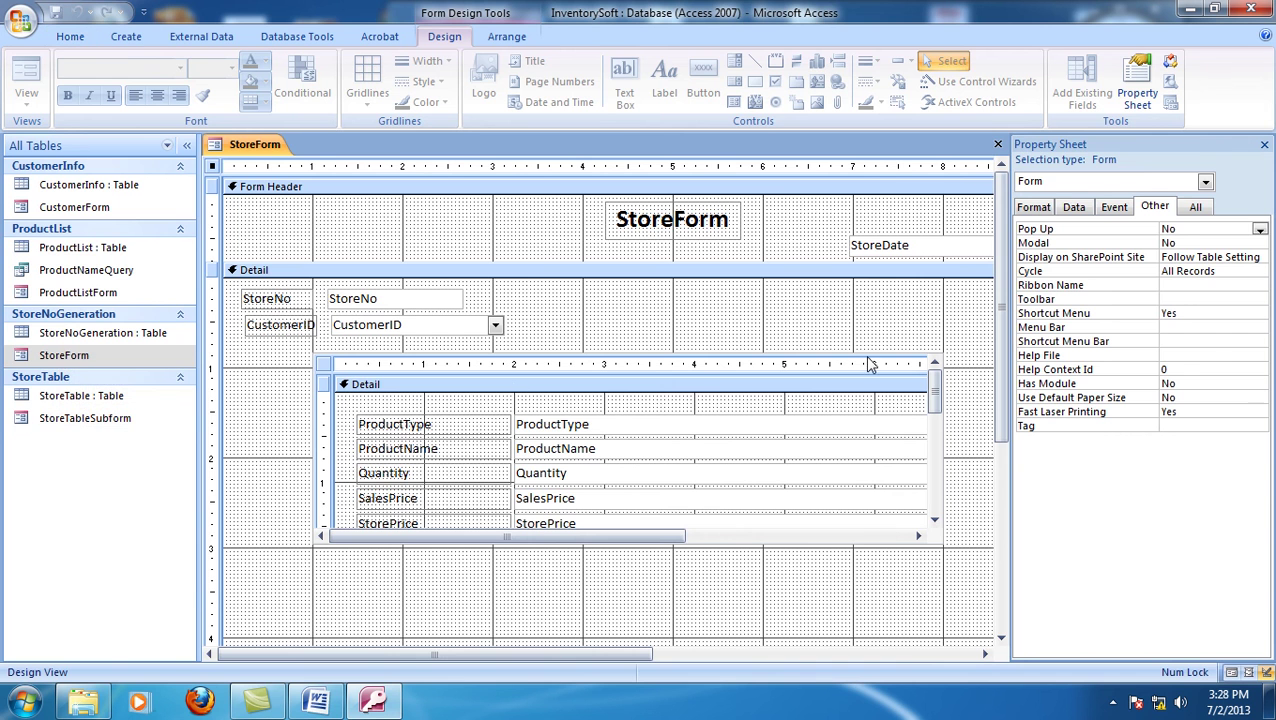
- Open the On Exit event procedure of the subform's ProductName combo box
left_click(589, 447)
left_click(595, 449)
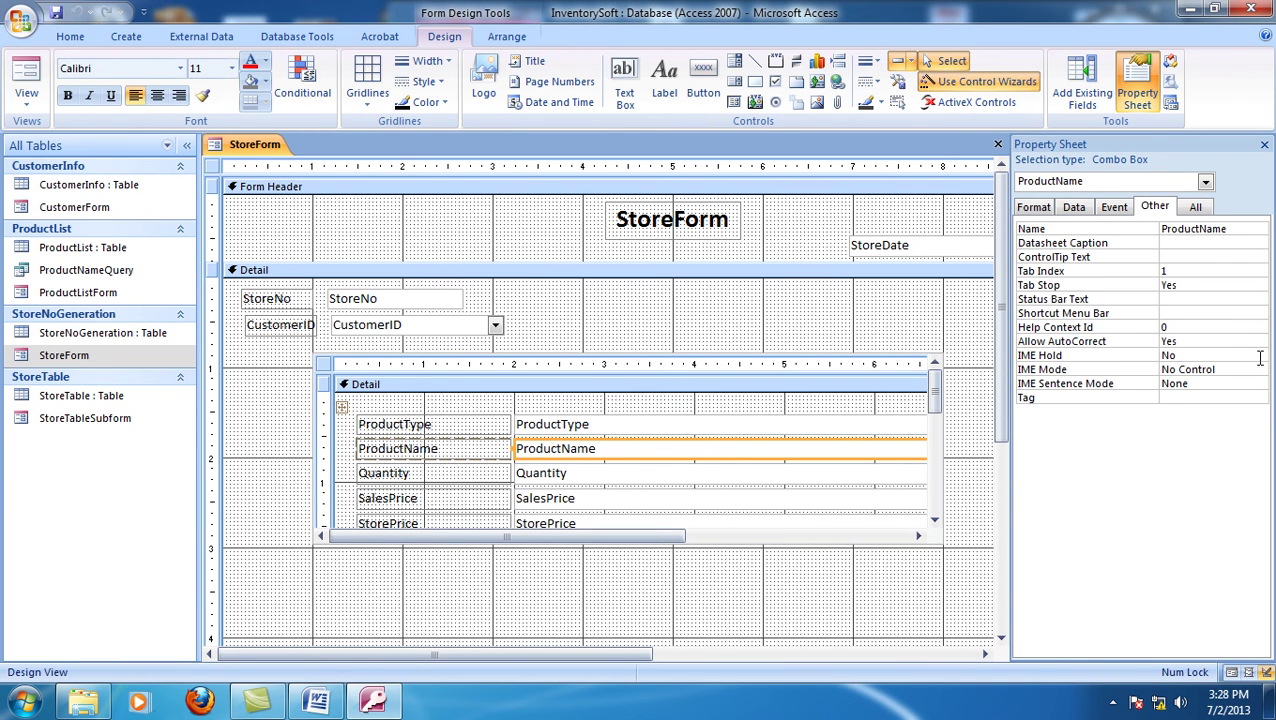
left_click(1115, 207)
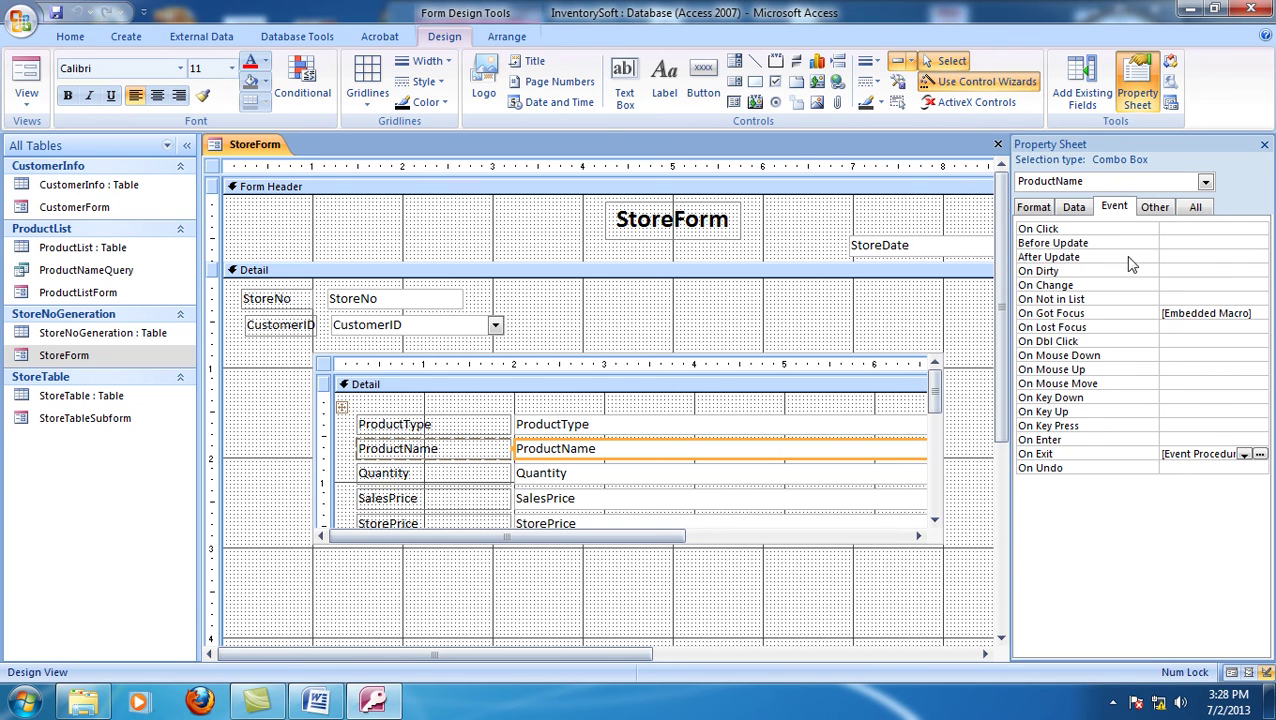
left_click(1259, 454)
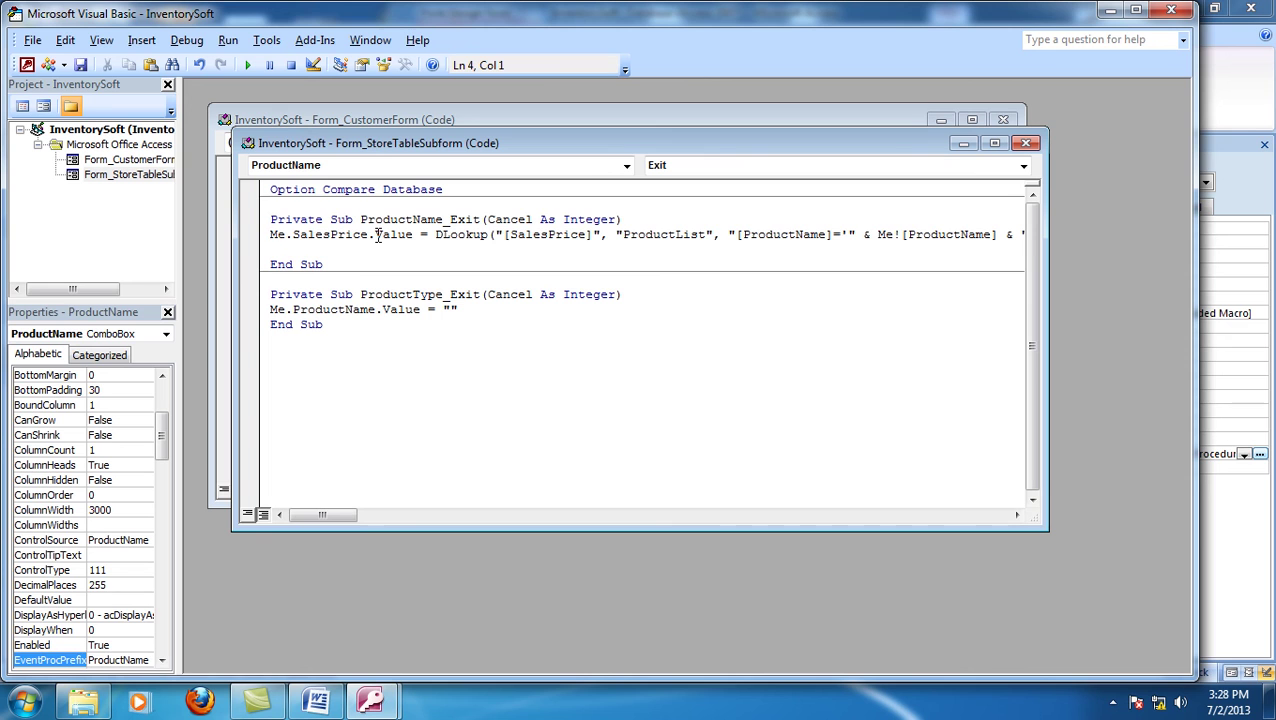
- Paste two copies of the SalesPrice DLookup line below the original in ProductName_Exit
key("shift+End")
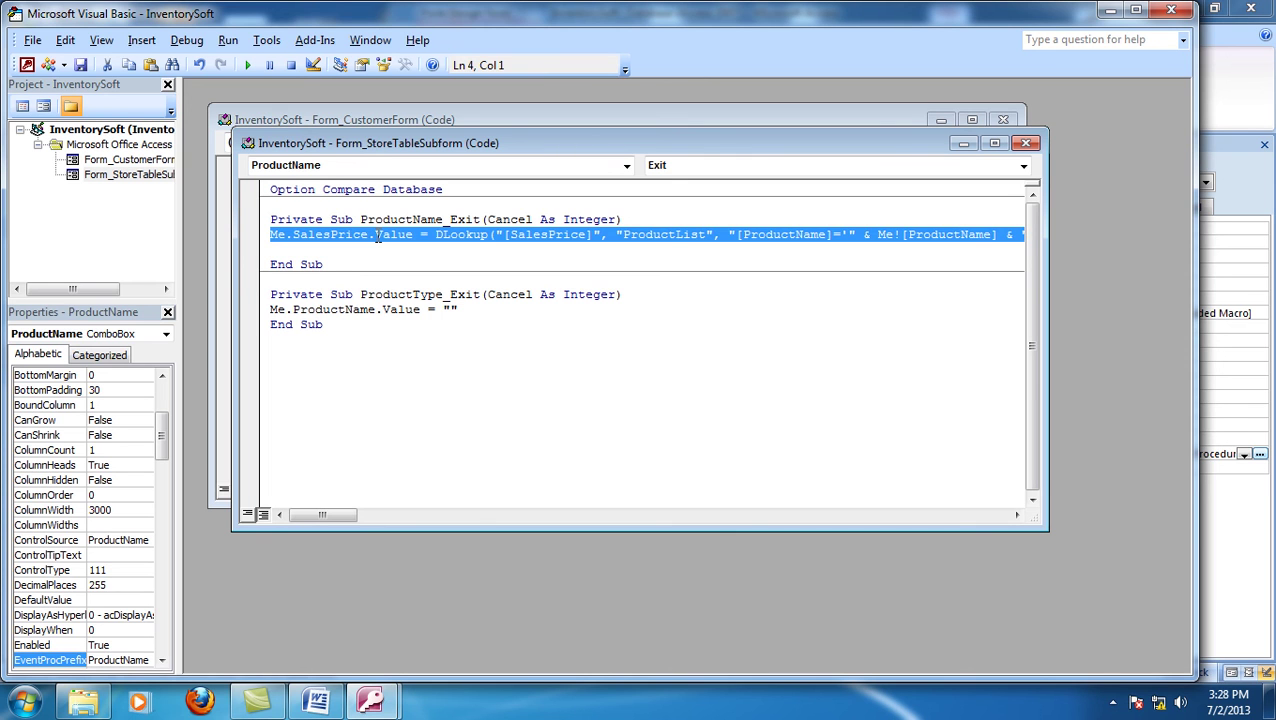
key("Down")
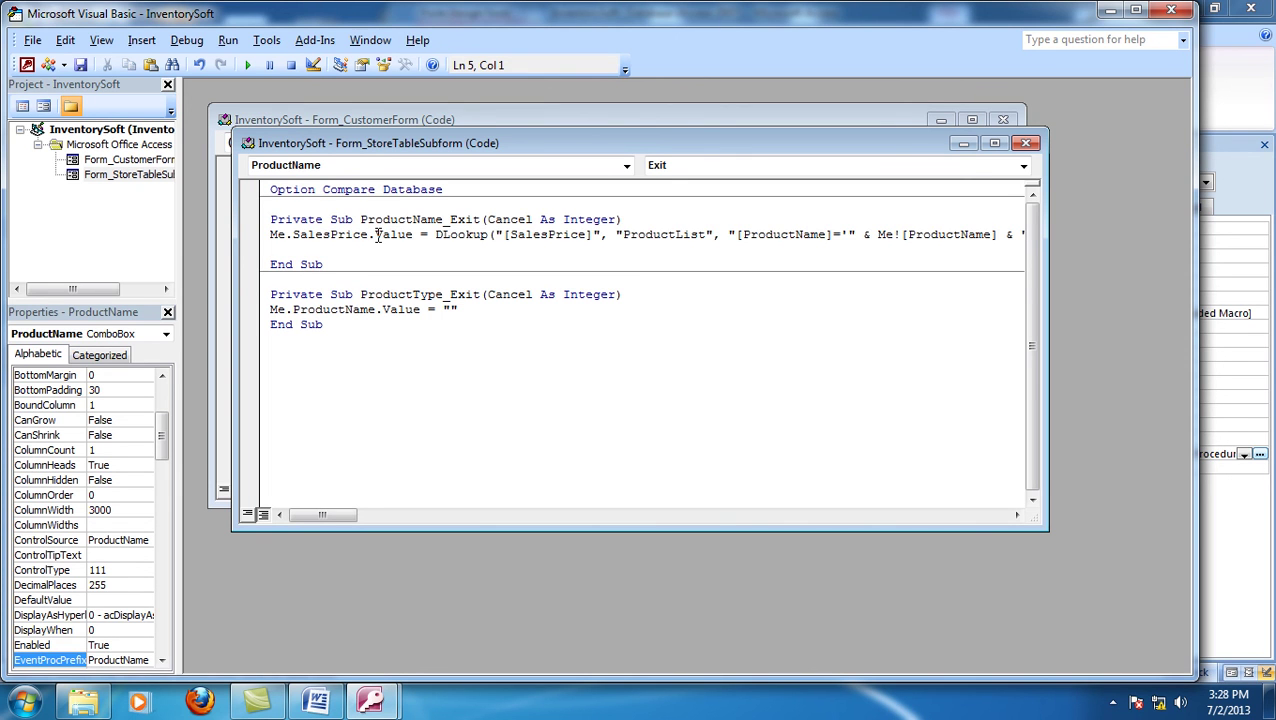
key("ctrl+v")
key("Return")
key("ctrl+v")
key("Return")
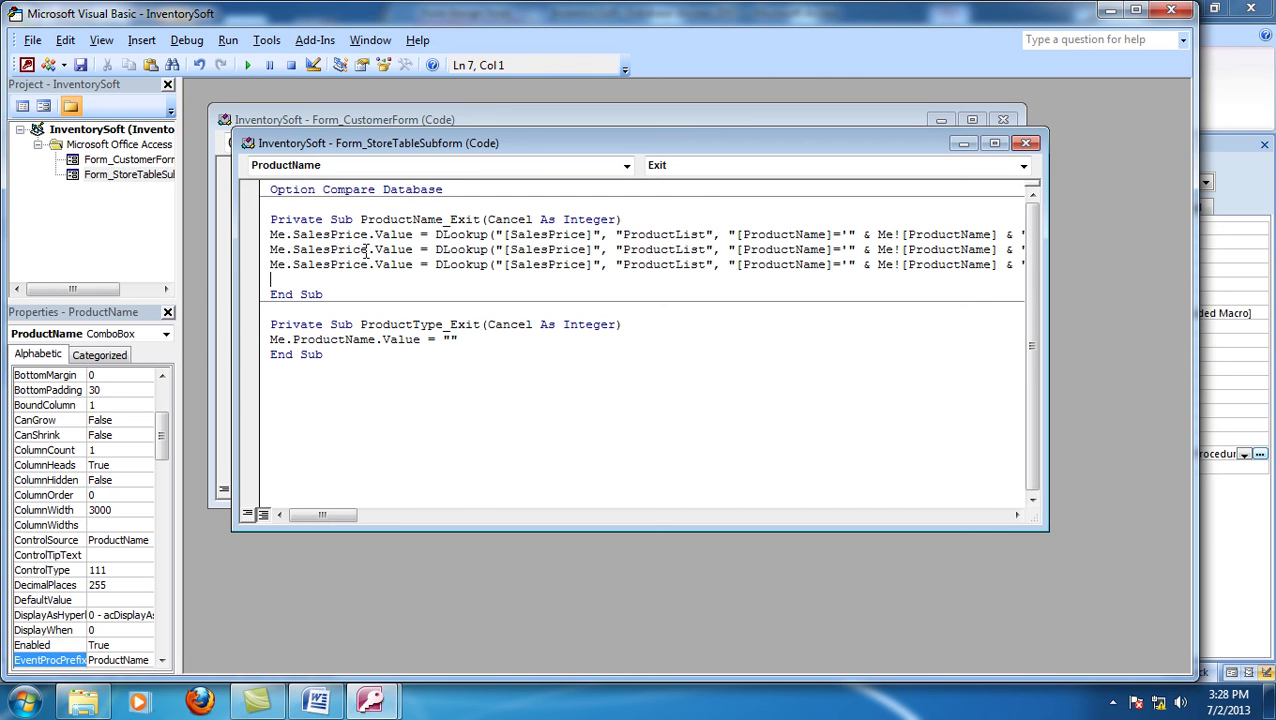
- Change the second DLookup line to assign Me.StorePrice.Value from the [StorePrice] field
left_click_drag(303, 249, 333, 261)
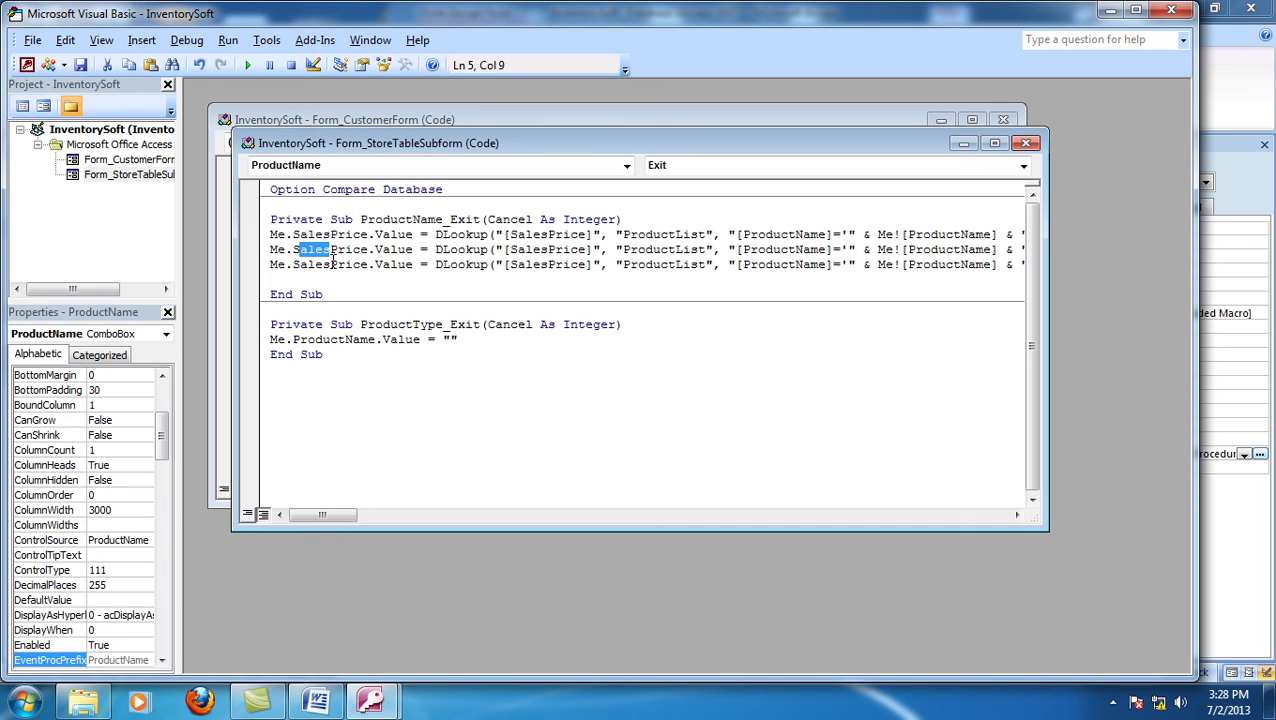
type("tore")
left_click_drag(511, 249, 547, 252)
type("Store")
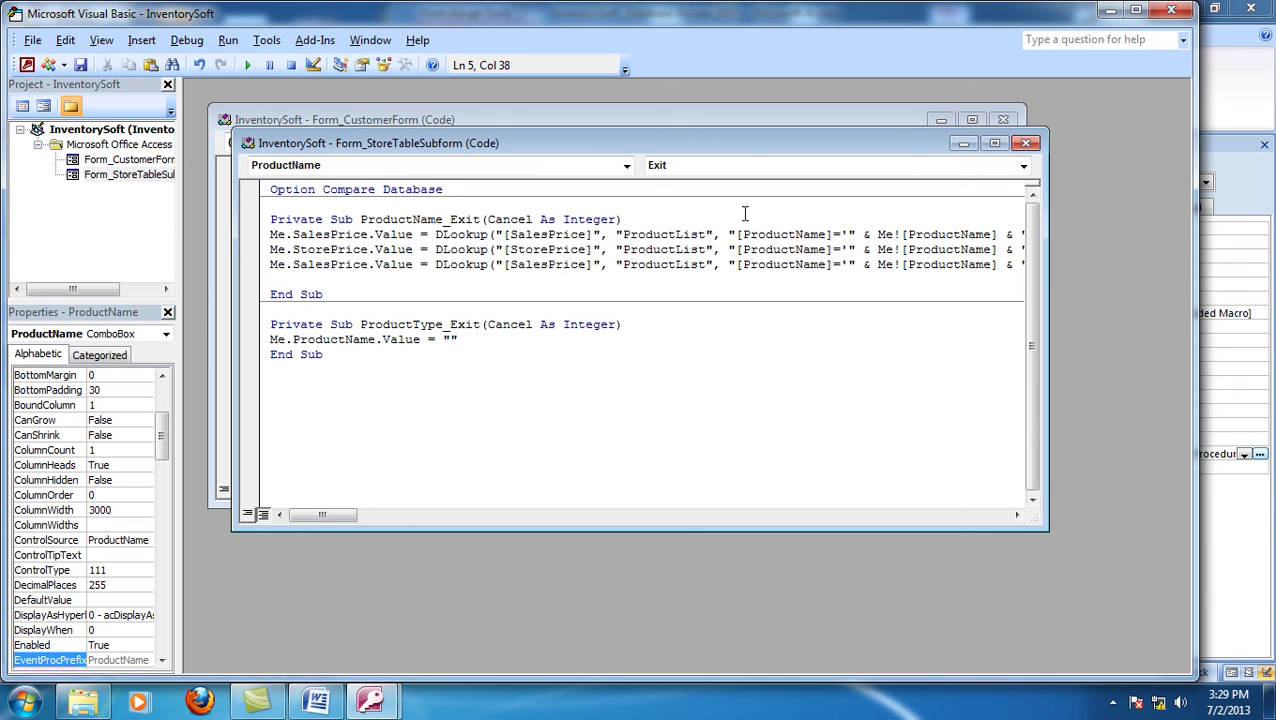
- Examine the table name, field name, criteria and control reference in the StorePrice DLookup line
left_click_drag(645, 249, 675, 249)
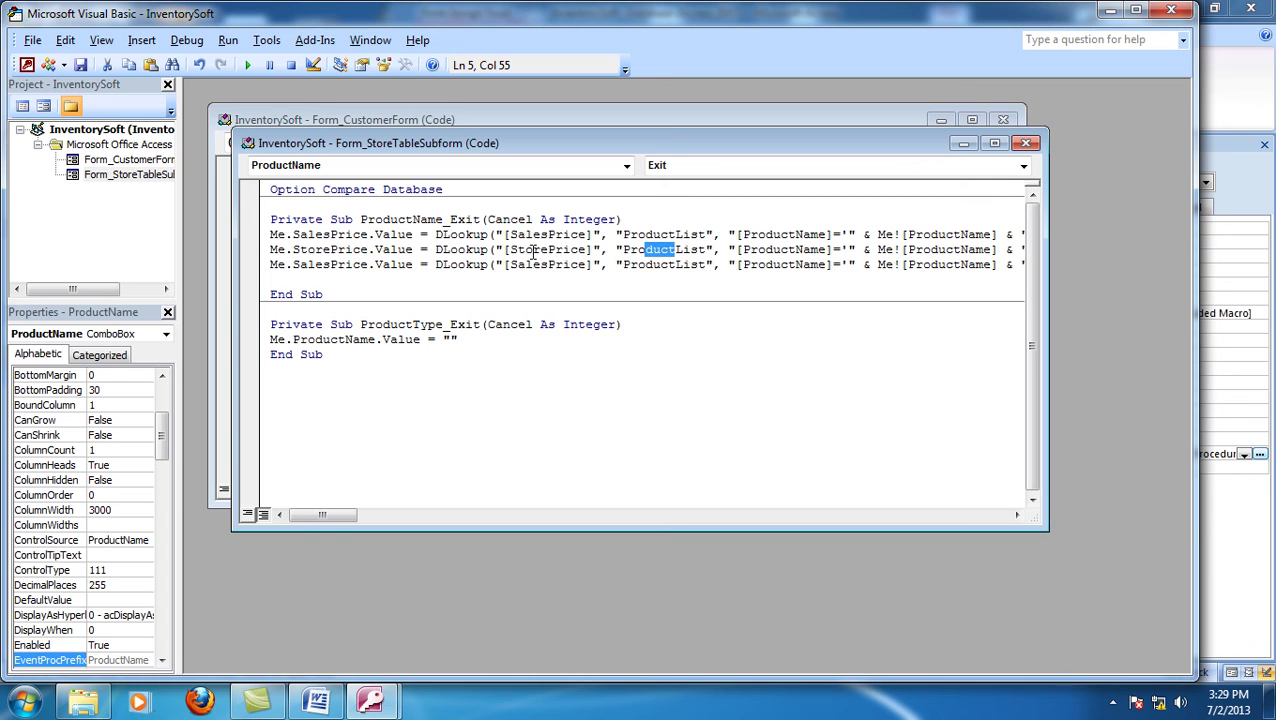
left_click_drag(516, 251, 557, 252)
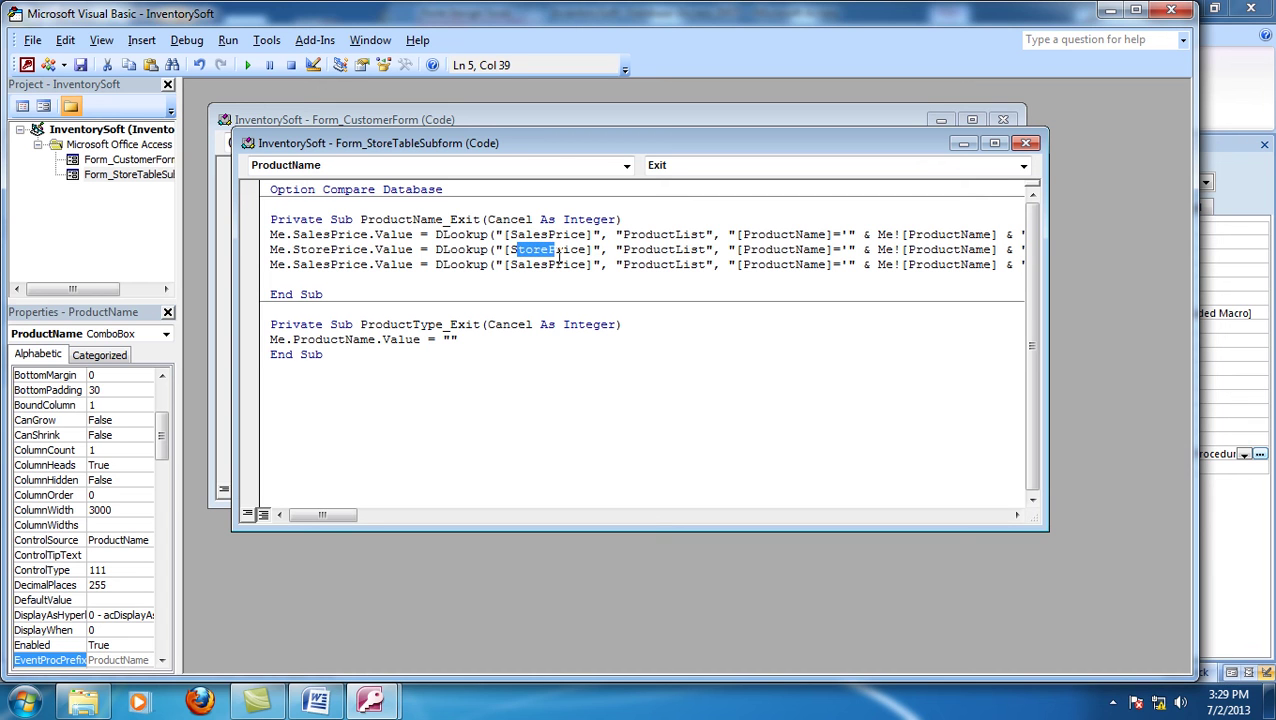
left_click_drag(766, 249, 797, 250)
left_click_drag(876, 251, 998, 253)
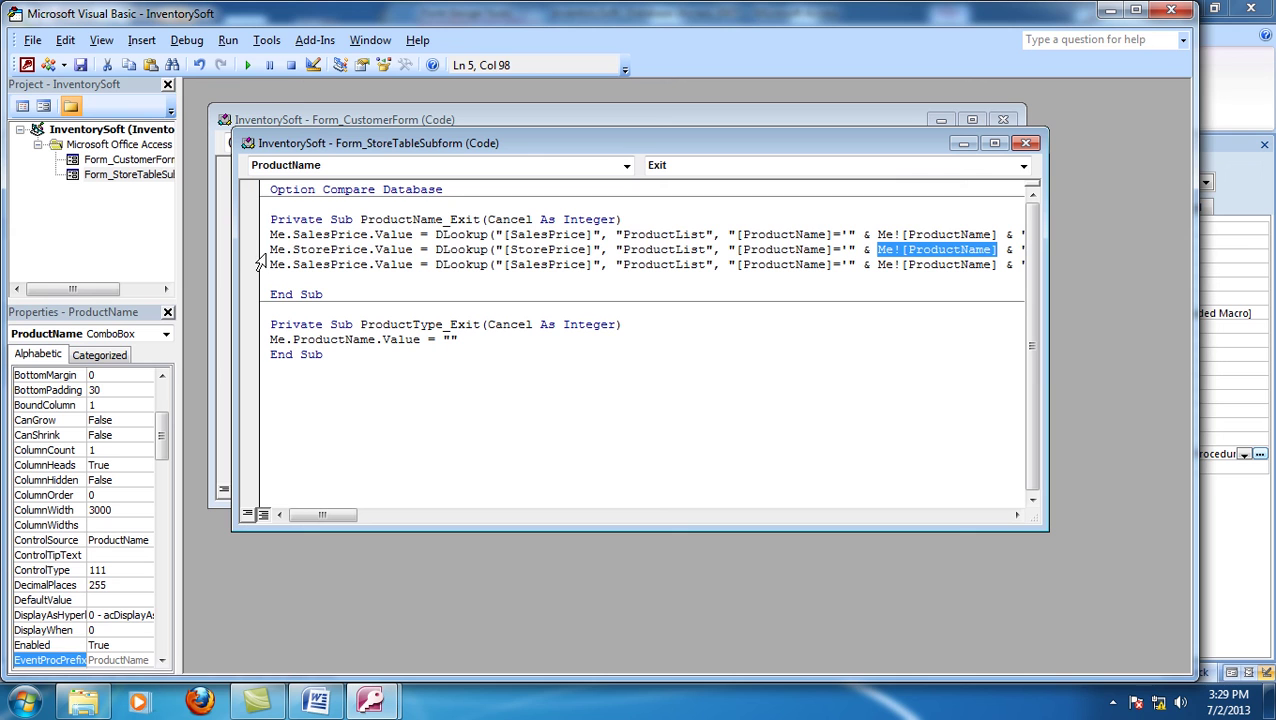
left_click_drag(270, 249, 281, 248)
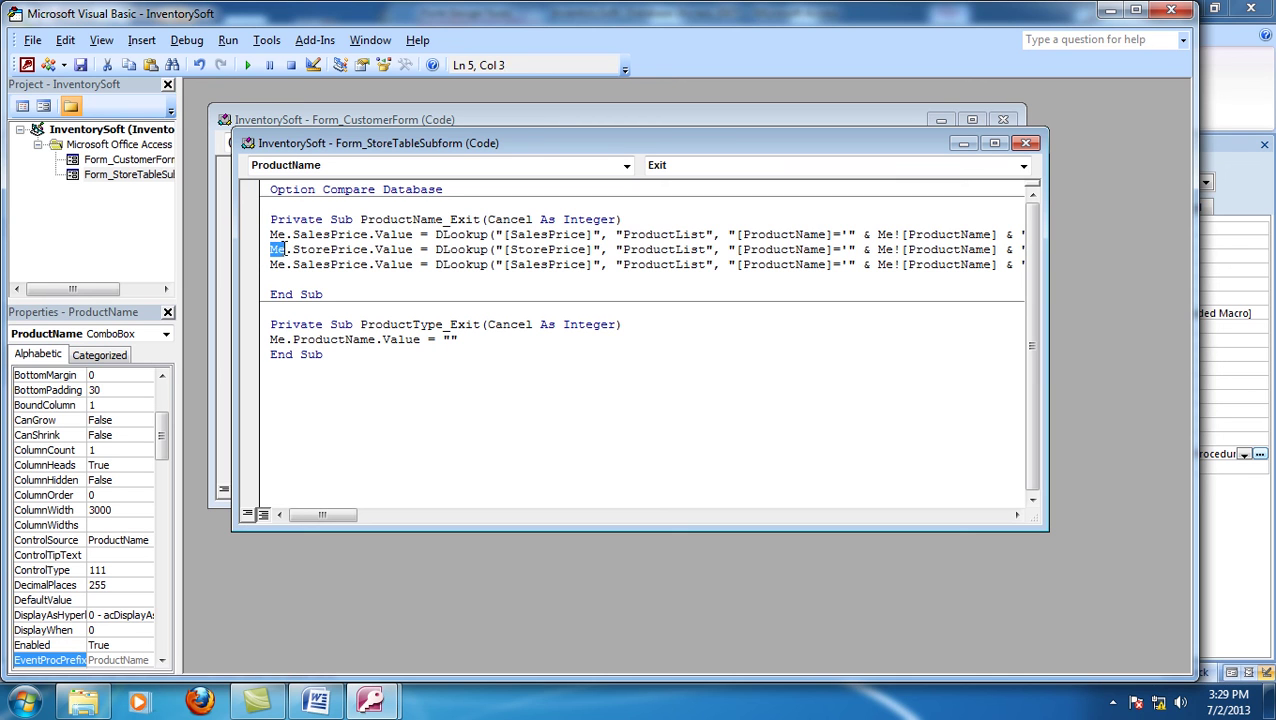
double_click(348, 252)
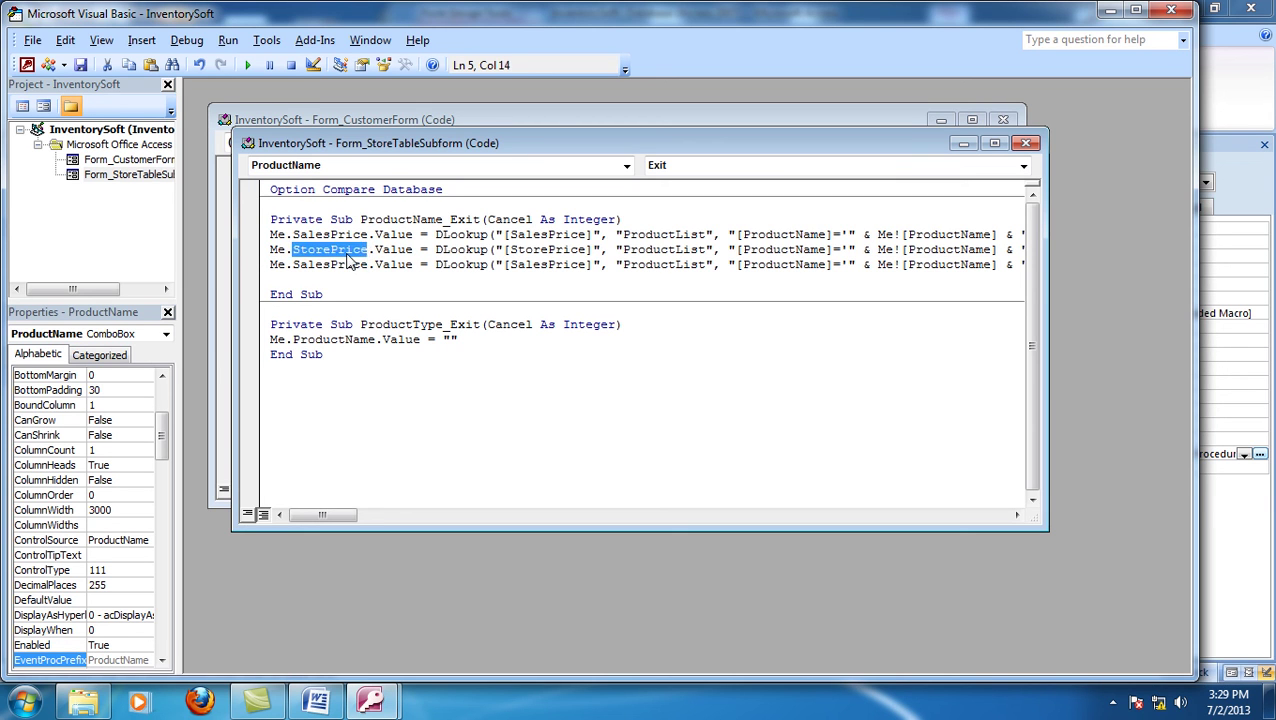
- Remove .Value from the control references in all three DLookup lines of ProductName_Exit
double_click(412, 250)
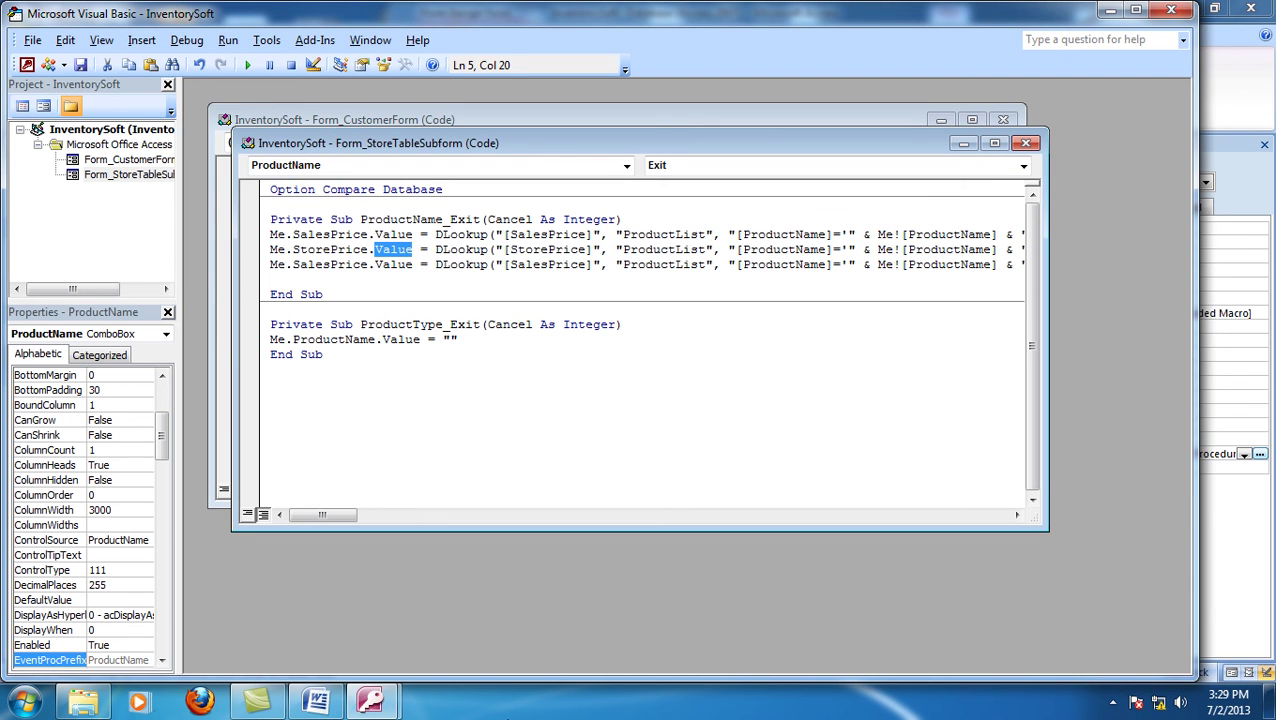
key("BackSpace")
key("BackSpace")
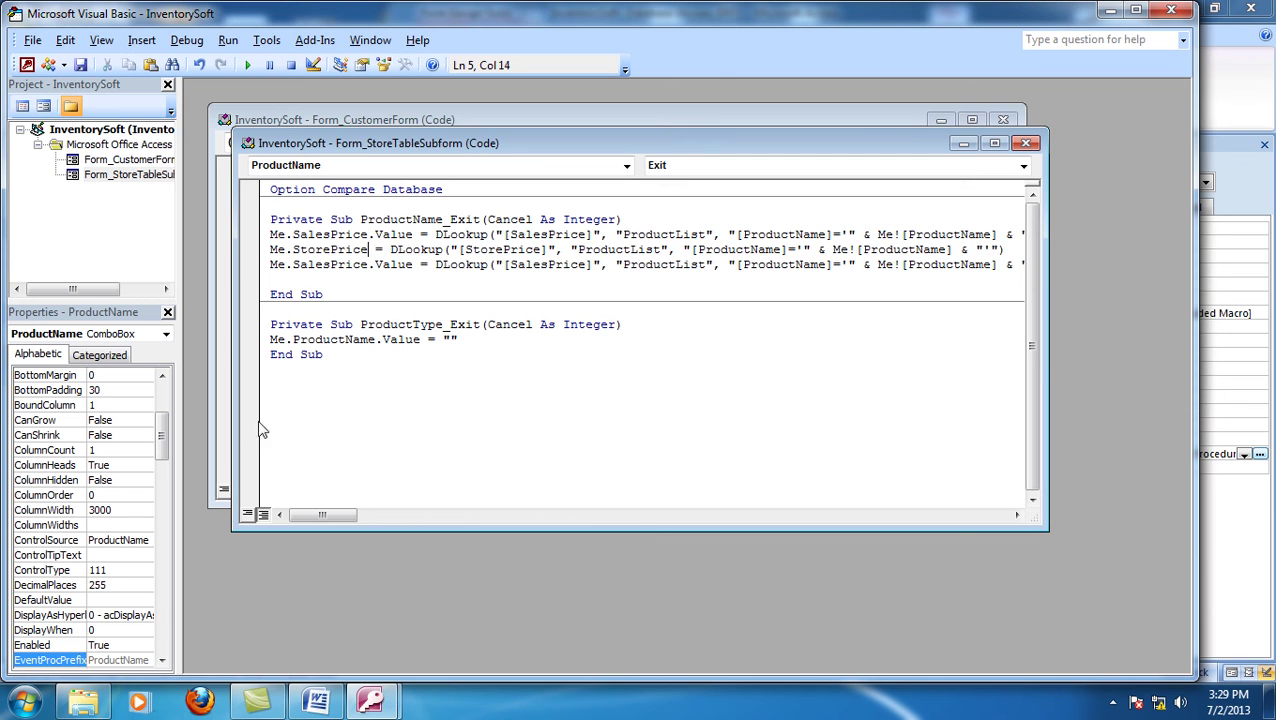
left_click_drag(369, 235, 414, 266)
key("BackSpace")
key("BackSpace")
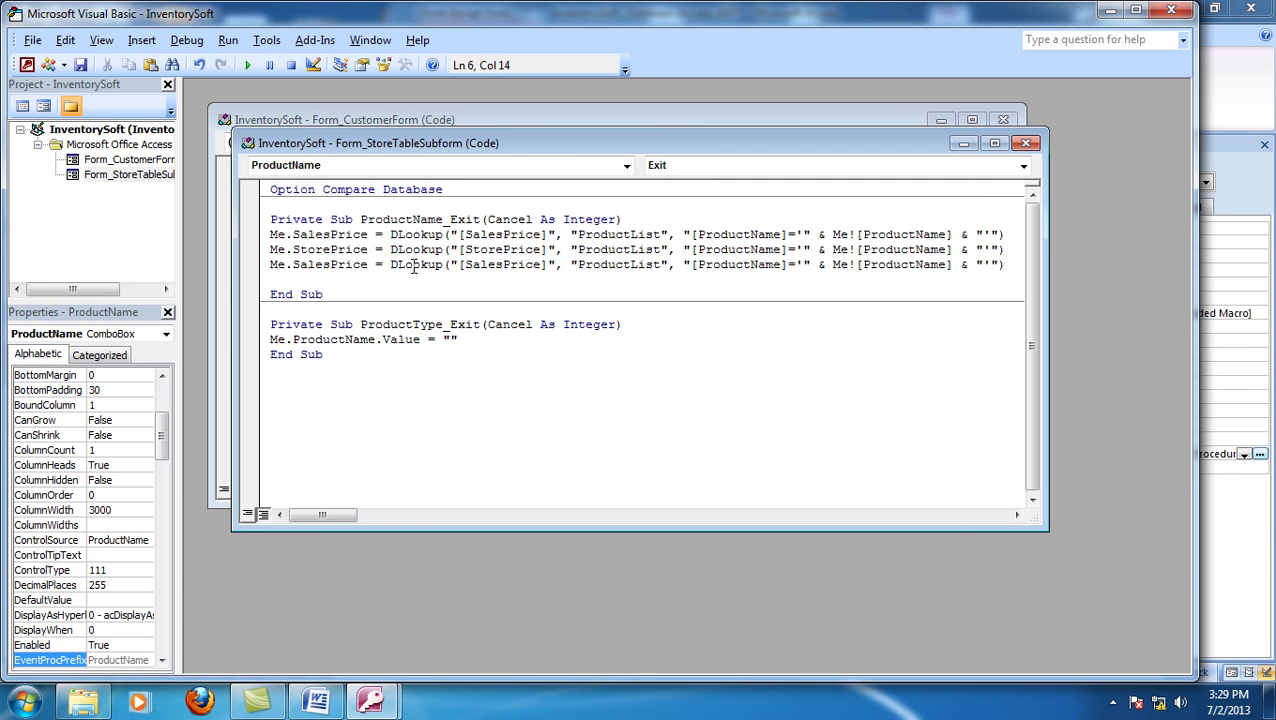
- Return to StoreForm's design and check the Name property of the subform's ProductID text box
mouse_move(370, 700)
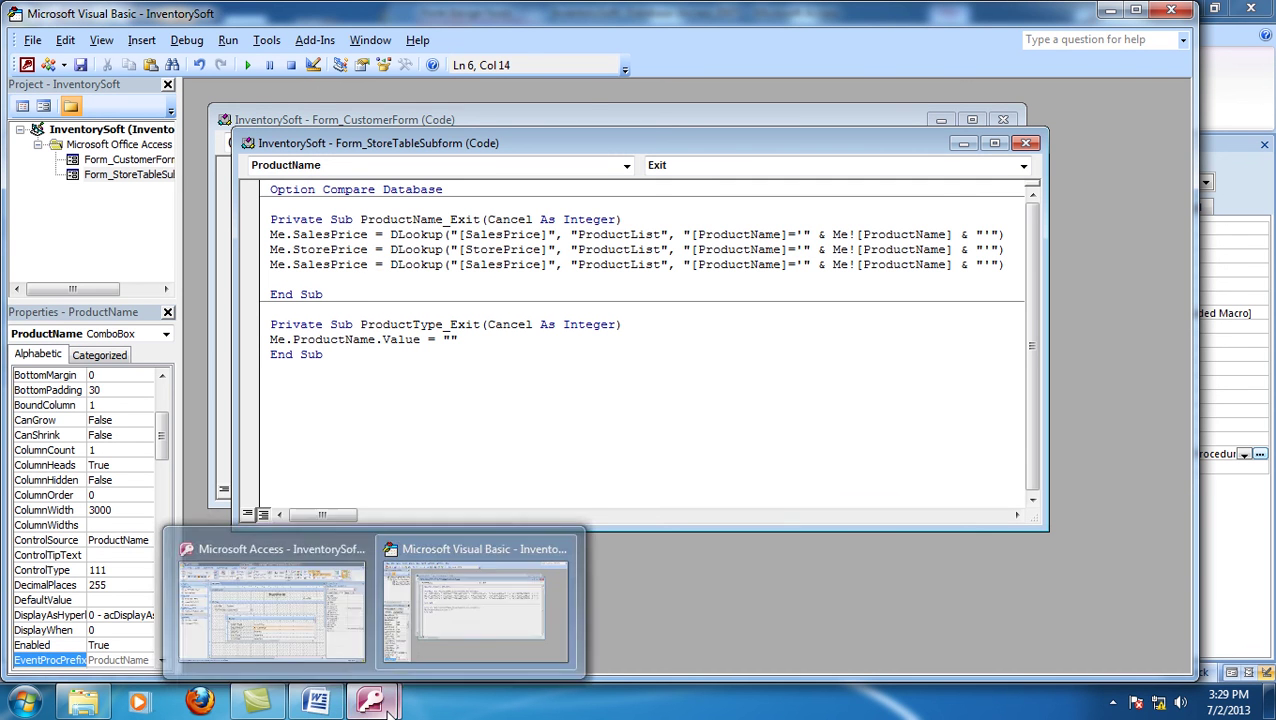
left_click(340, 645)
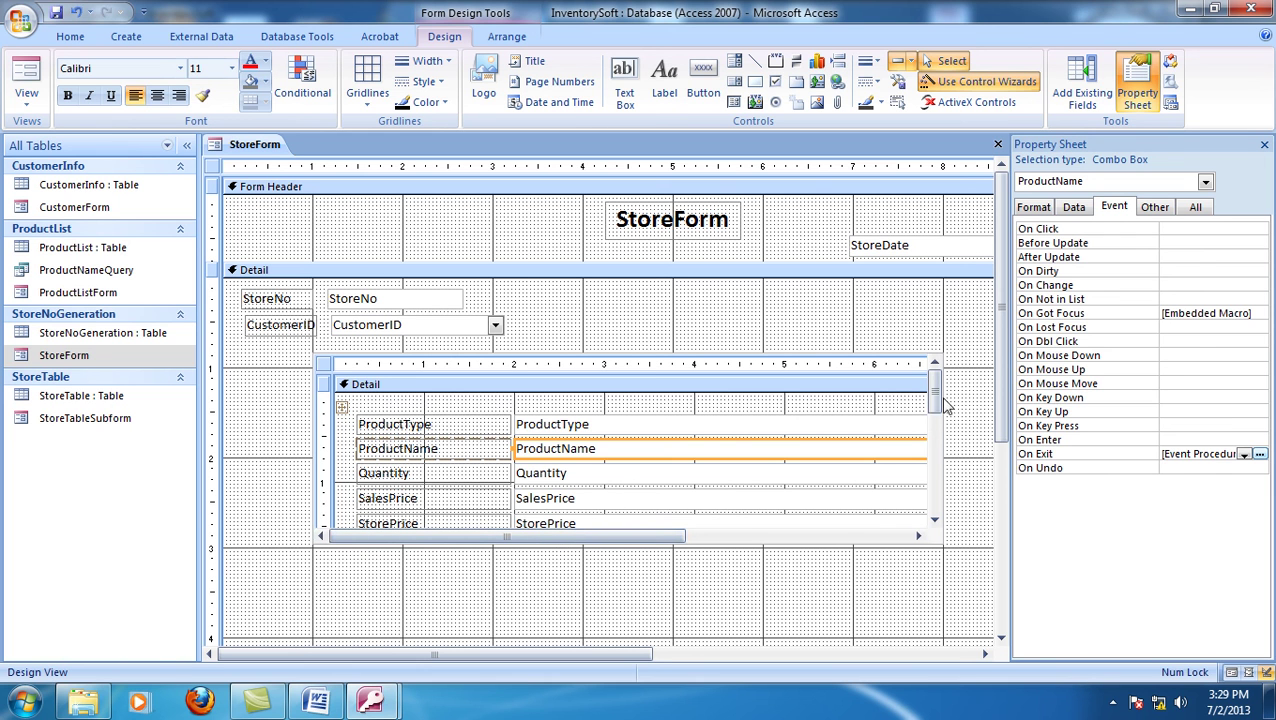
left_click_drag(940, 398, 749, 447)
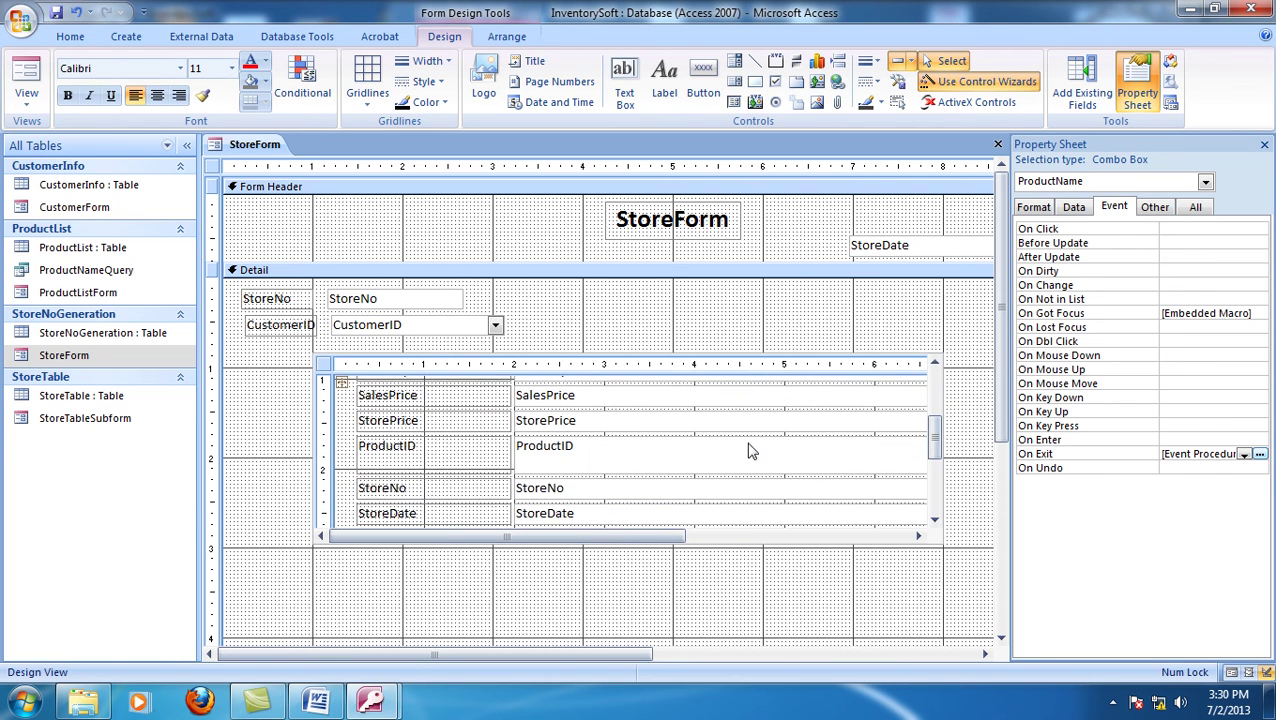
left_click(735, 462)
left_click(1152, 207)
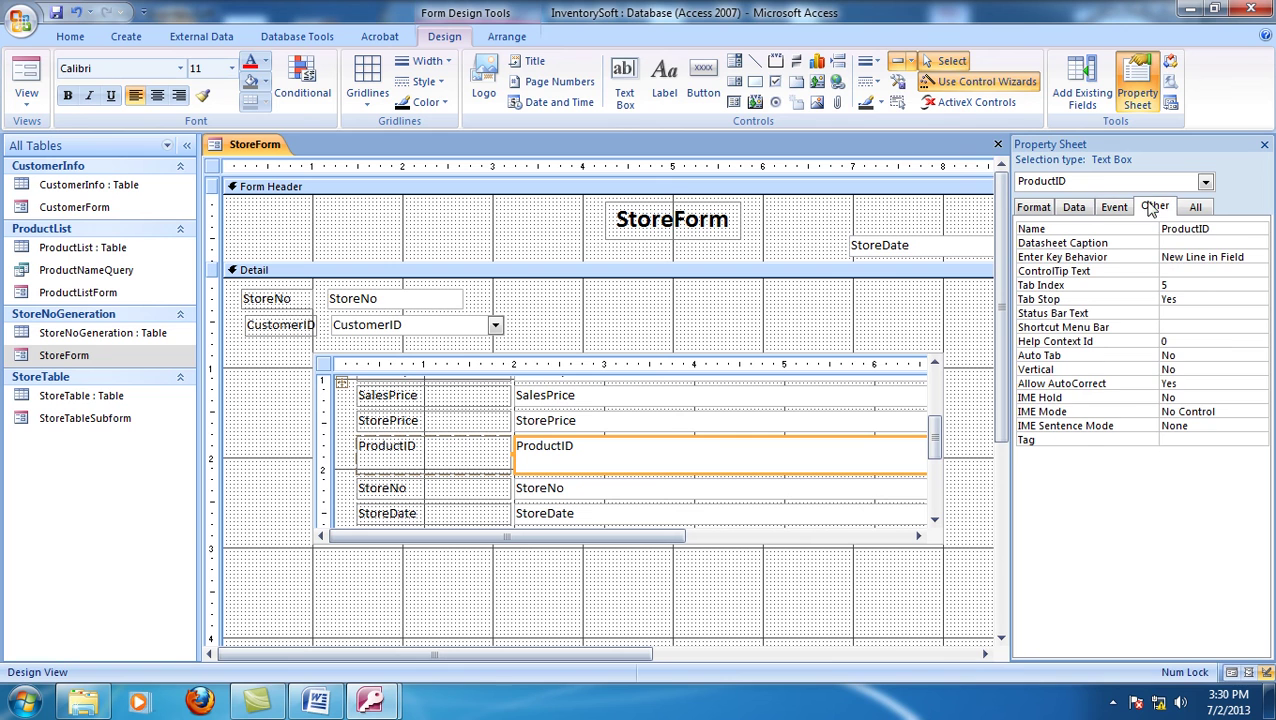
- Change the third DLookup line in ProductName_Exit to assign Me.ProductID from the [ProductID] field, and close the code editor
left_click(1183, 230)
right_click(1185, 231)
key("ctrl+c")
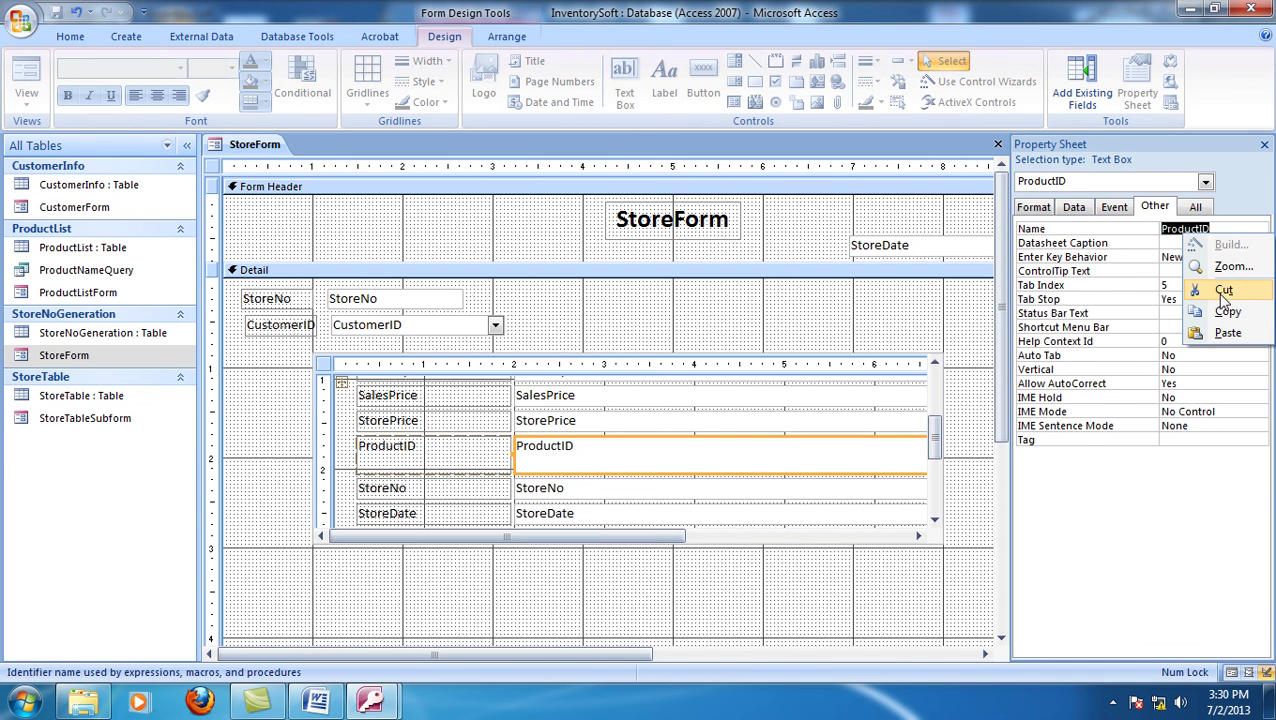
left_click(1222, 311)
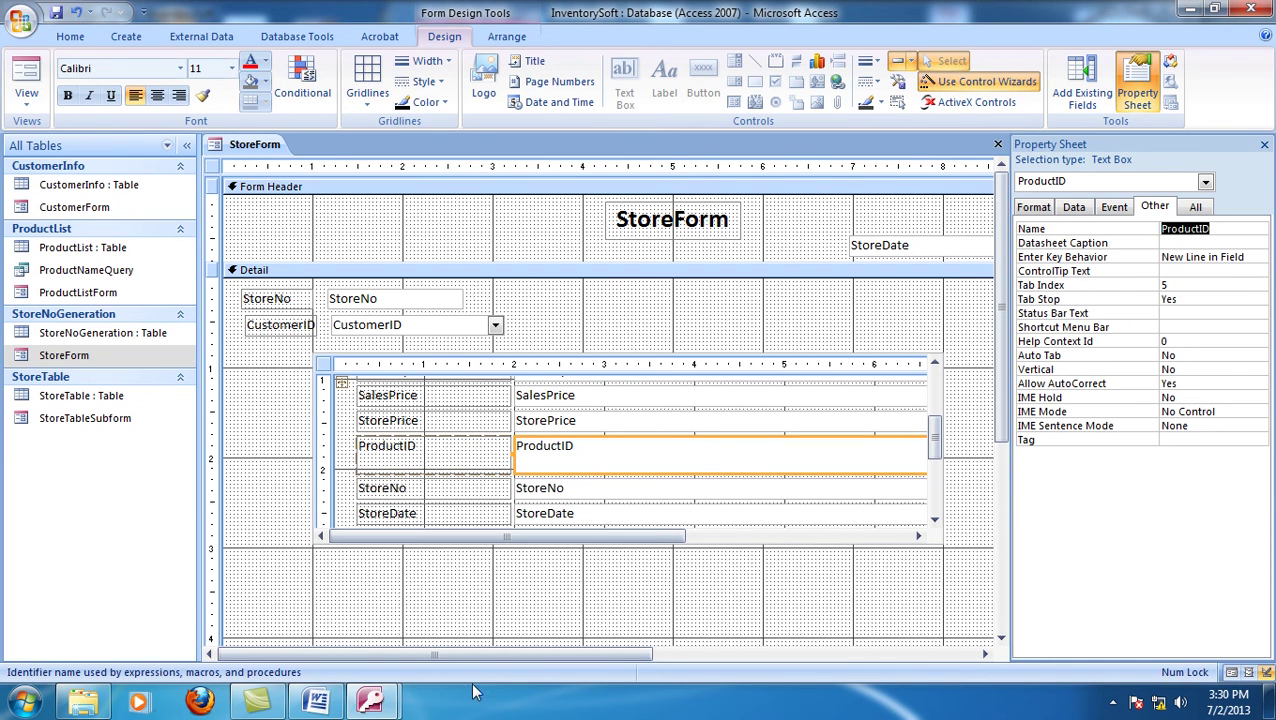
mouse_move(372, 703)
left_click(492, 628)
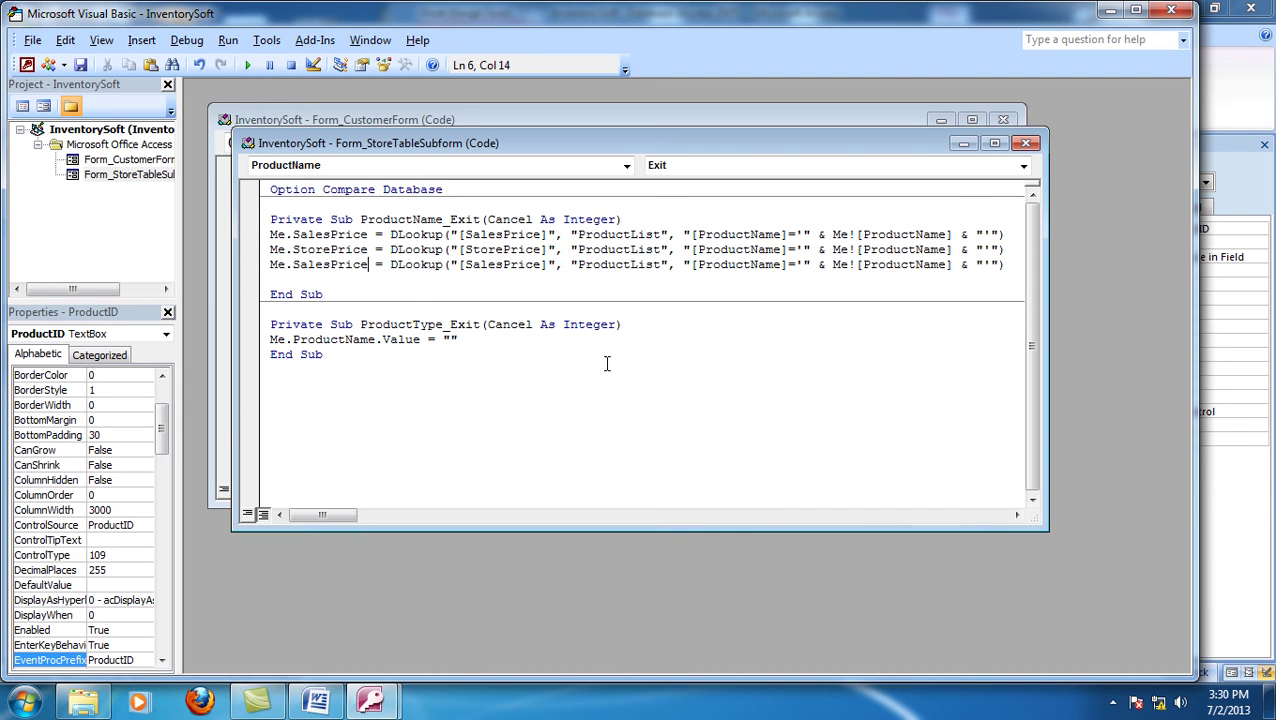
double_click(495, 265)
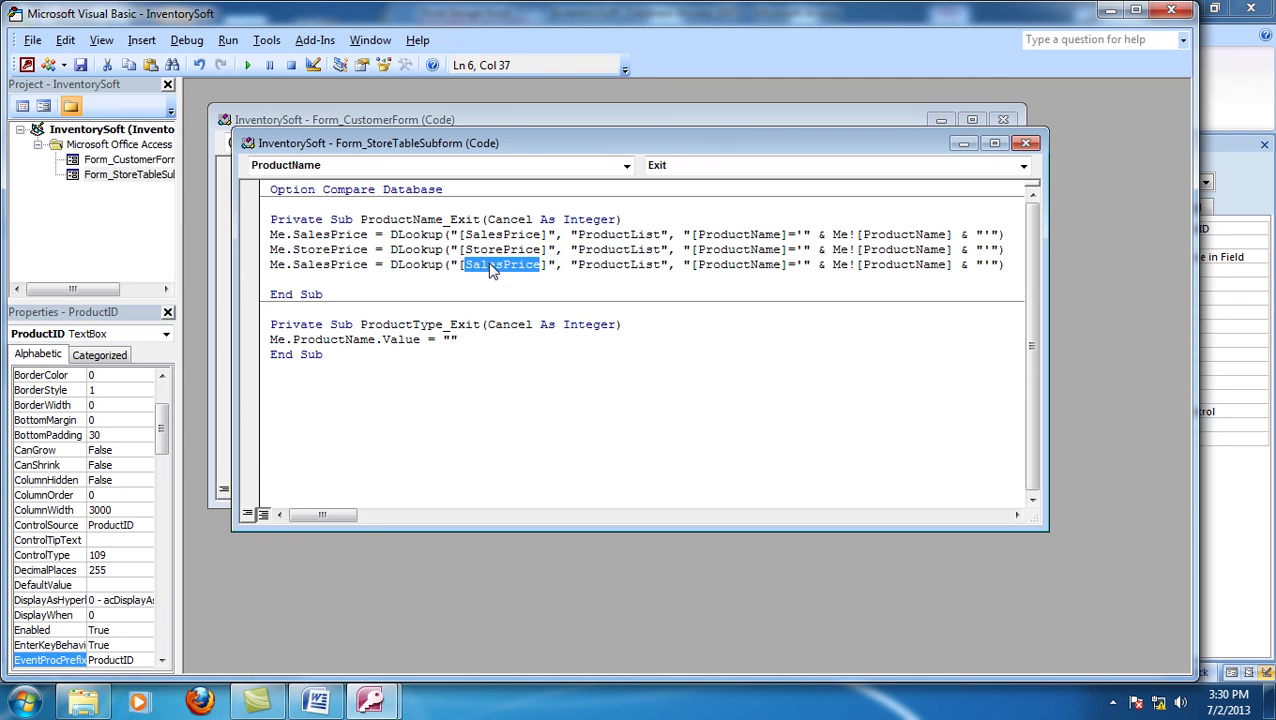
key("ctrl+v")
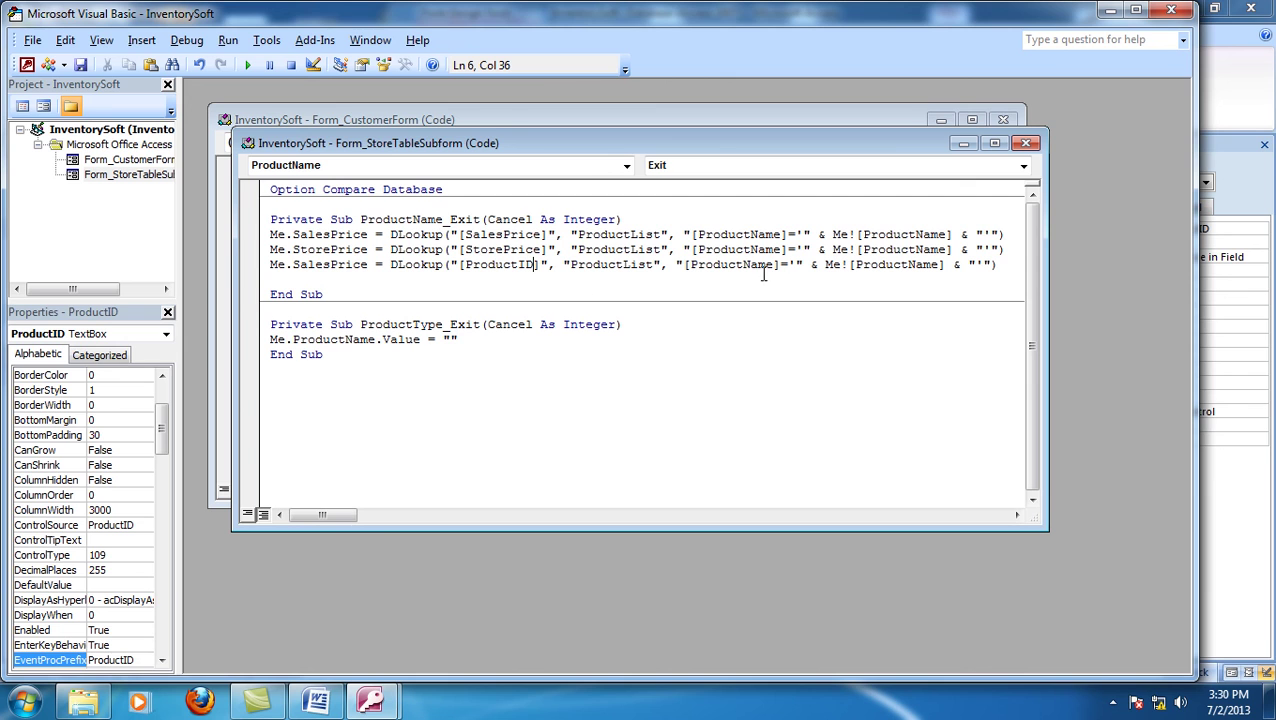
double_click(331, 262)
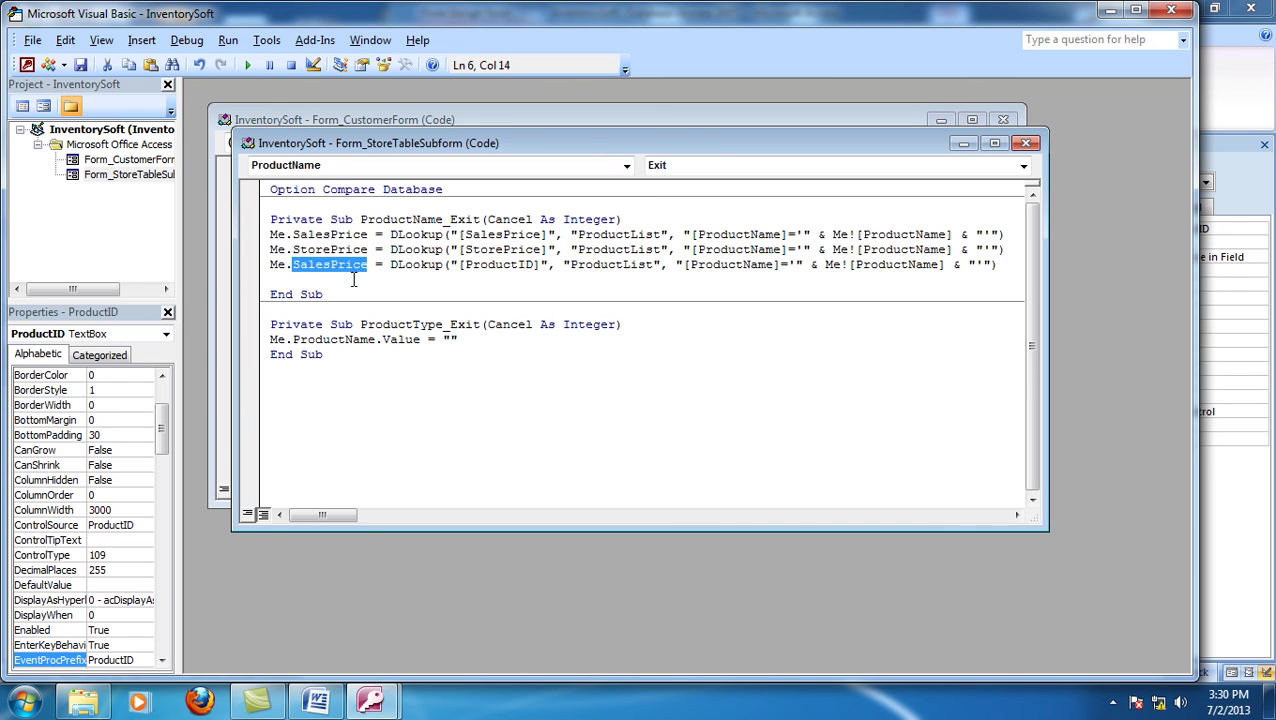
type("ProductID")
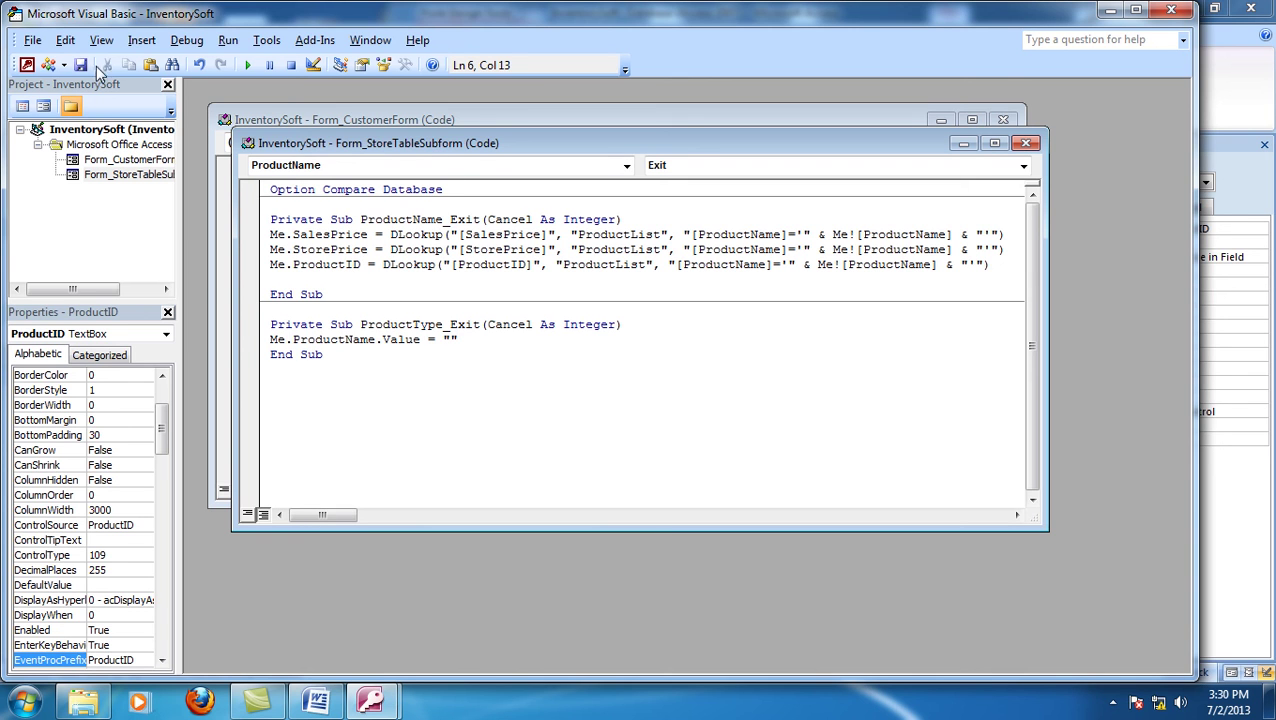
left_click(1172, 11)
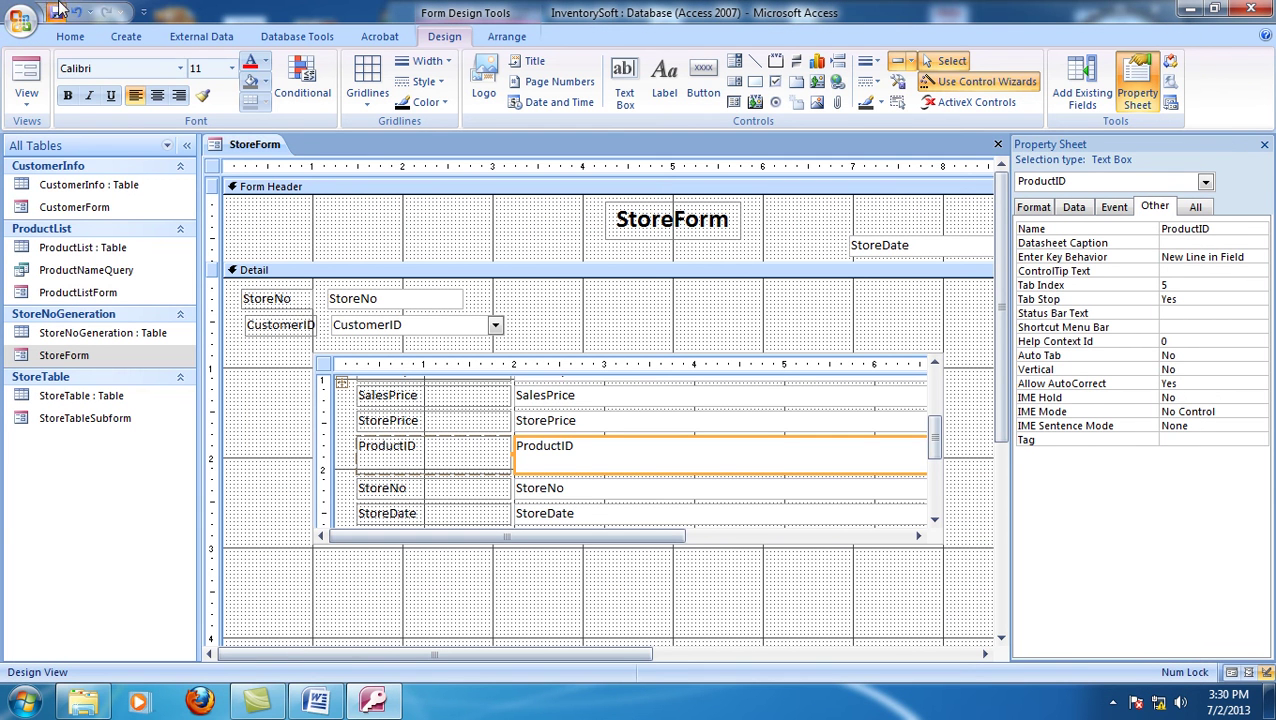
- Run StoreForm in form view and enter a subform test row with ProductType Capsul and ProductName Seclo 20mg
left_click(26, 98)
left_click(70, 135)
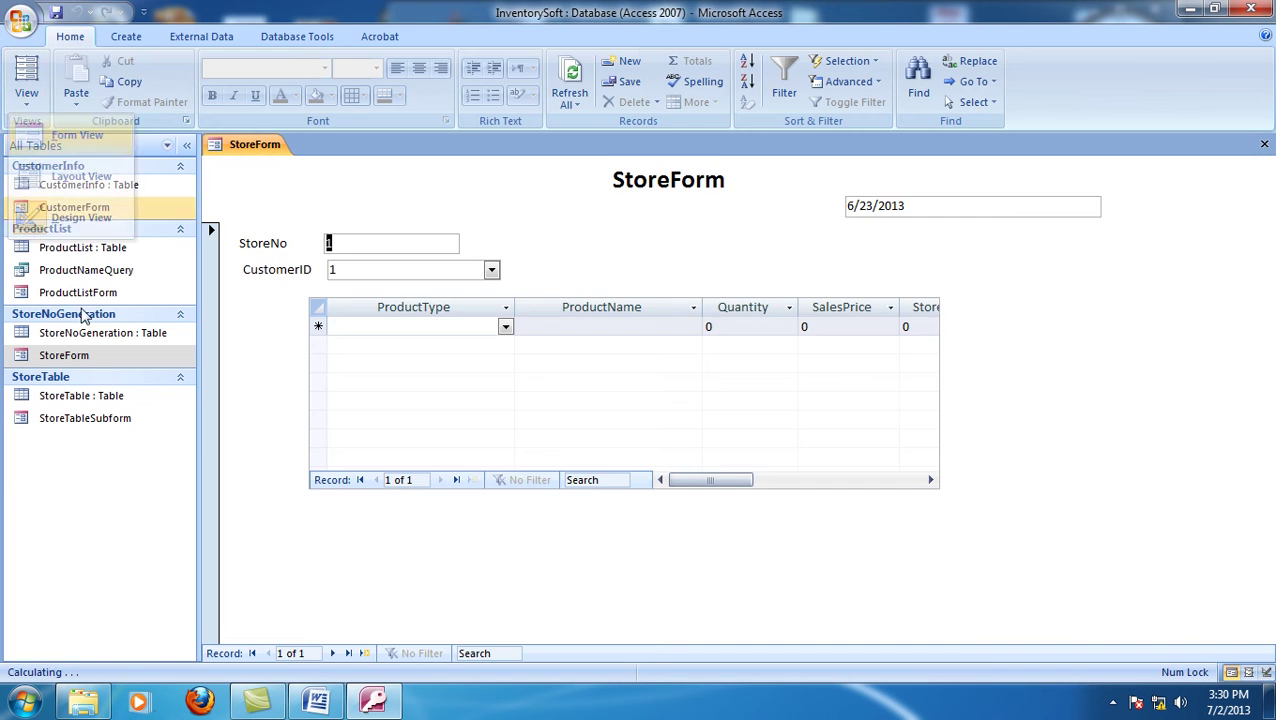
left_click(508, 329)
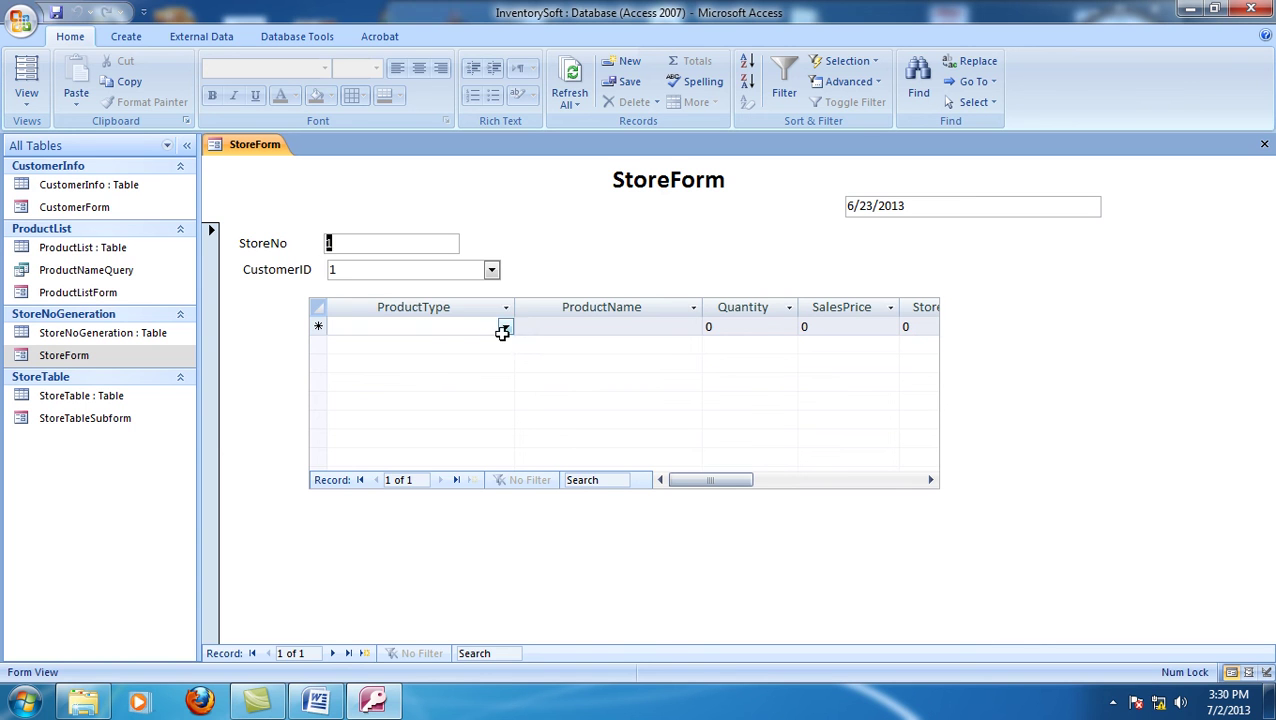
left_click(505, 330)
left_click(356, 364)
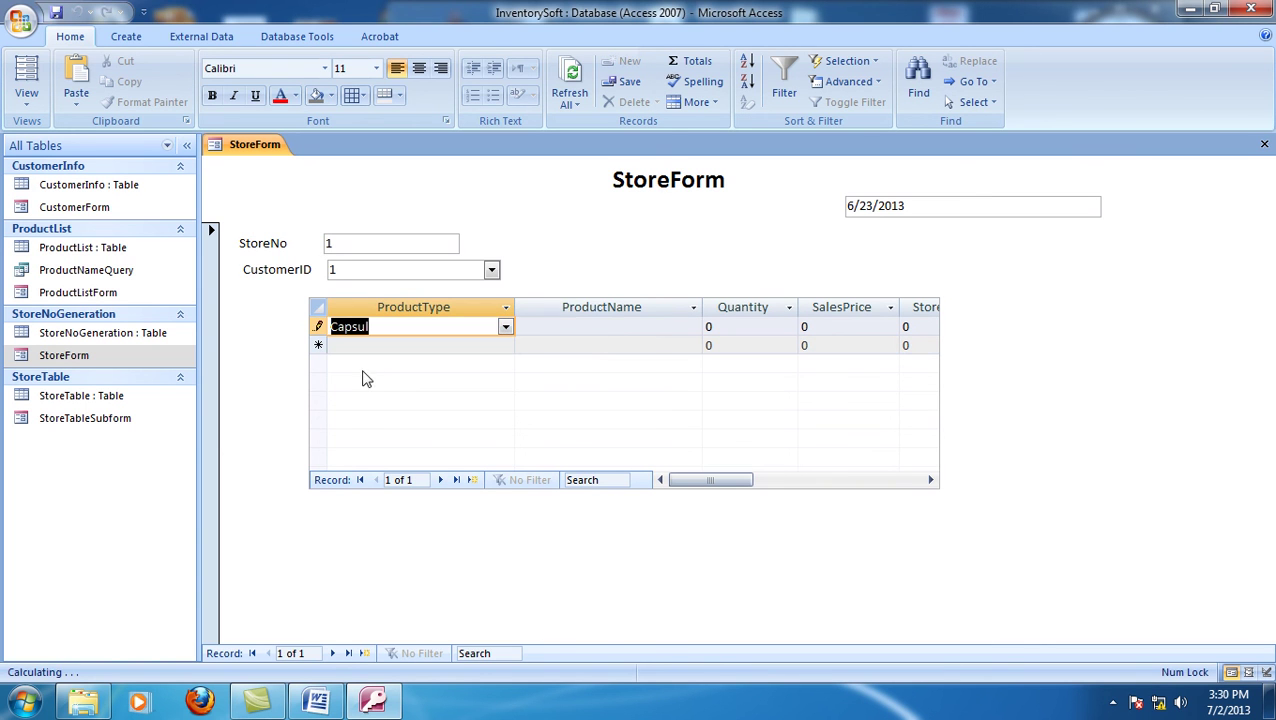
left_click(618, 327)
left_click(693, 327)
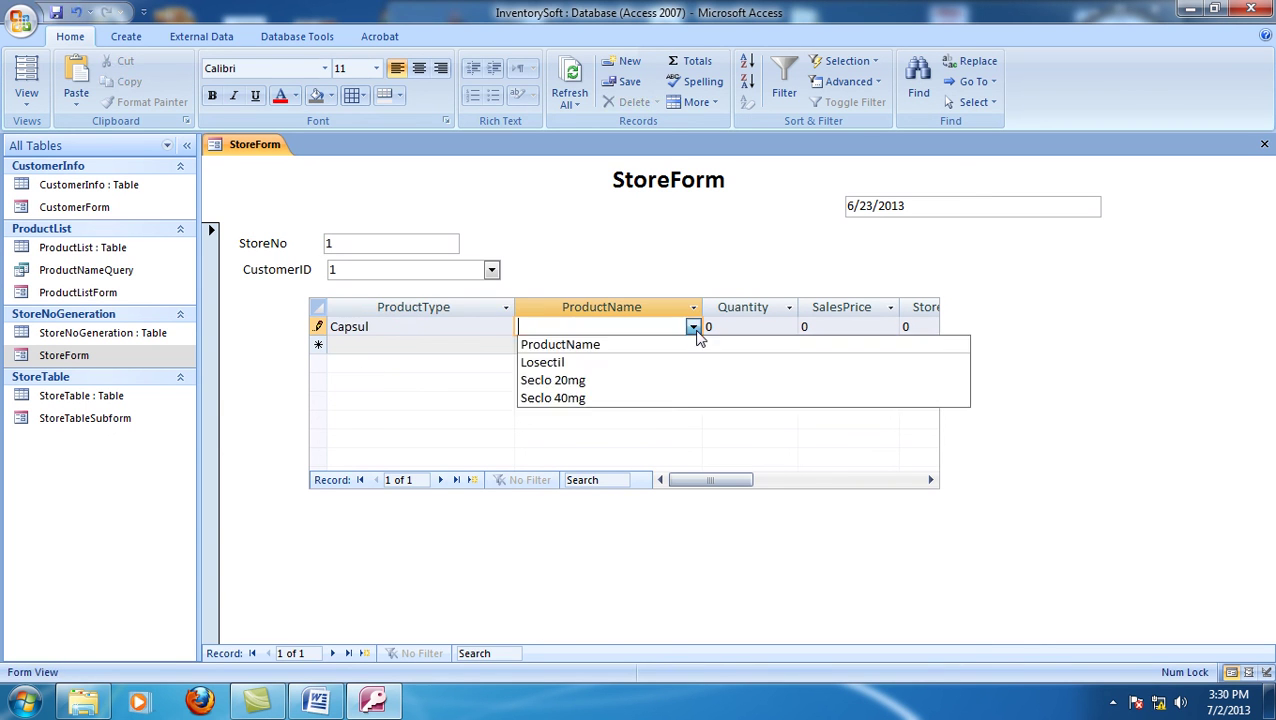
left_click(610, 381)
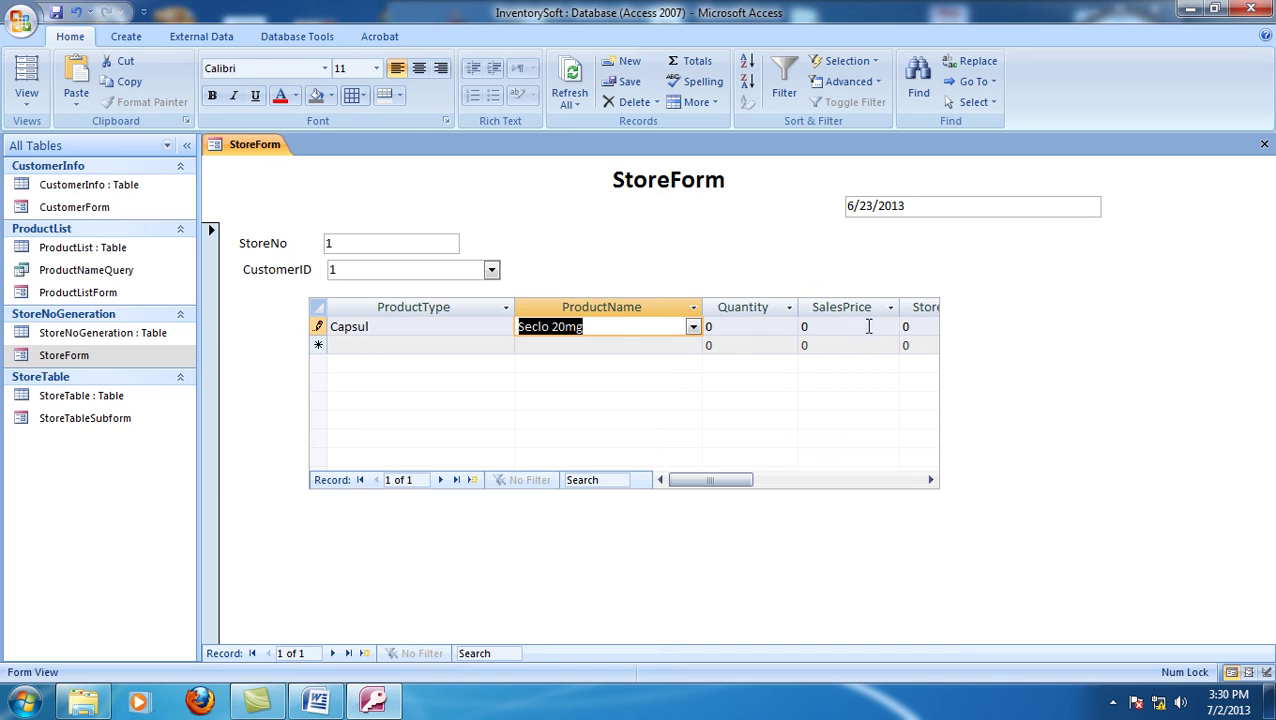
left_click(755, 329)
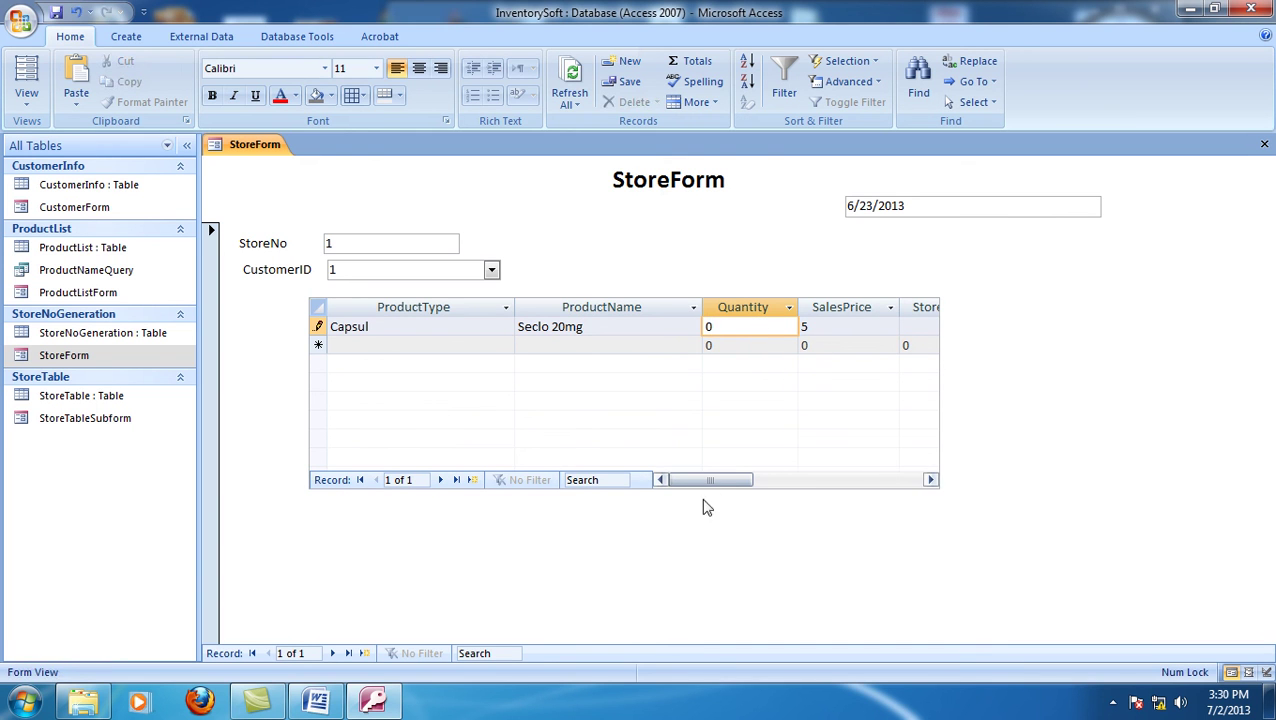
- Check the StorePrice and ProductID values of the test row, and close StoreForm without saving the record
left_click_drag(713, 476, 752, 485)
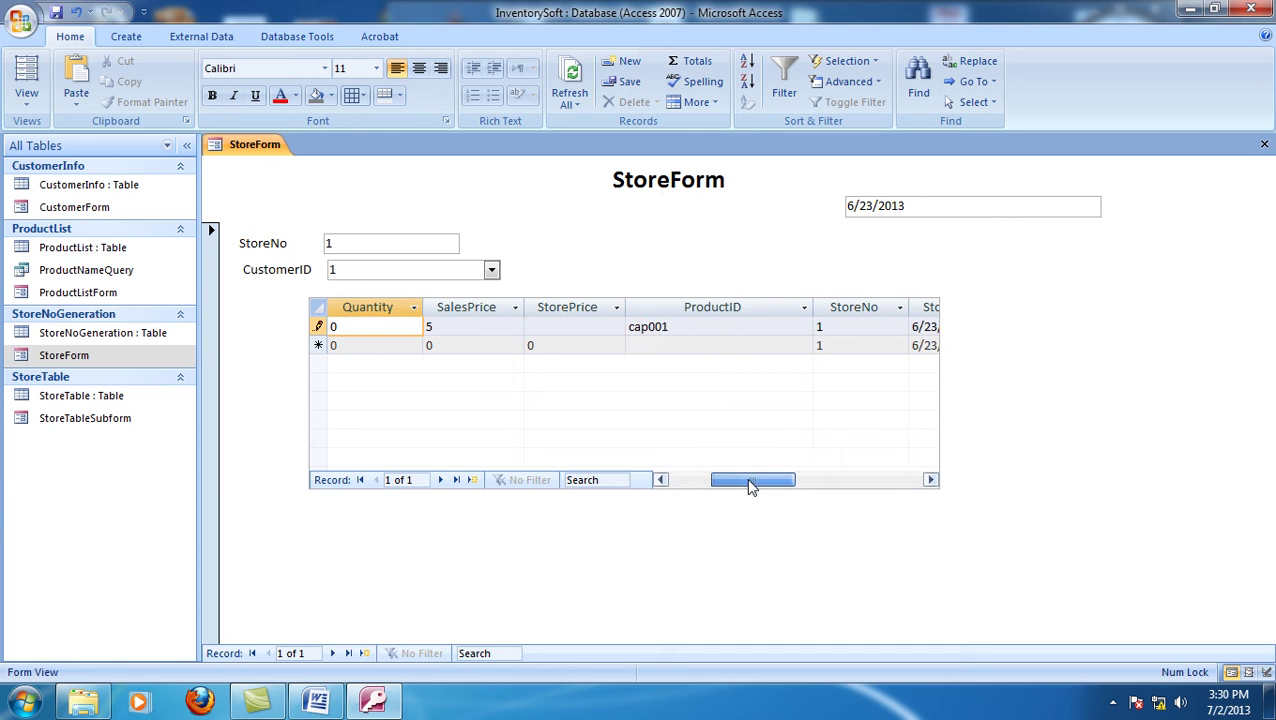
left_click(619, 330)
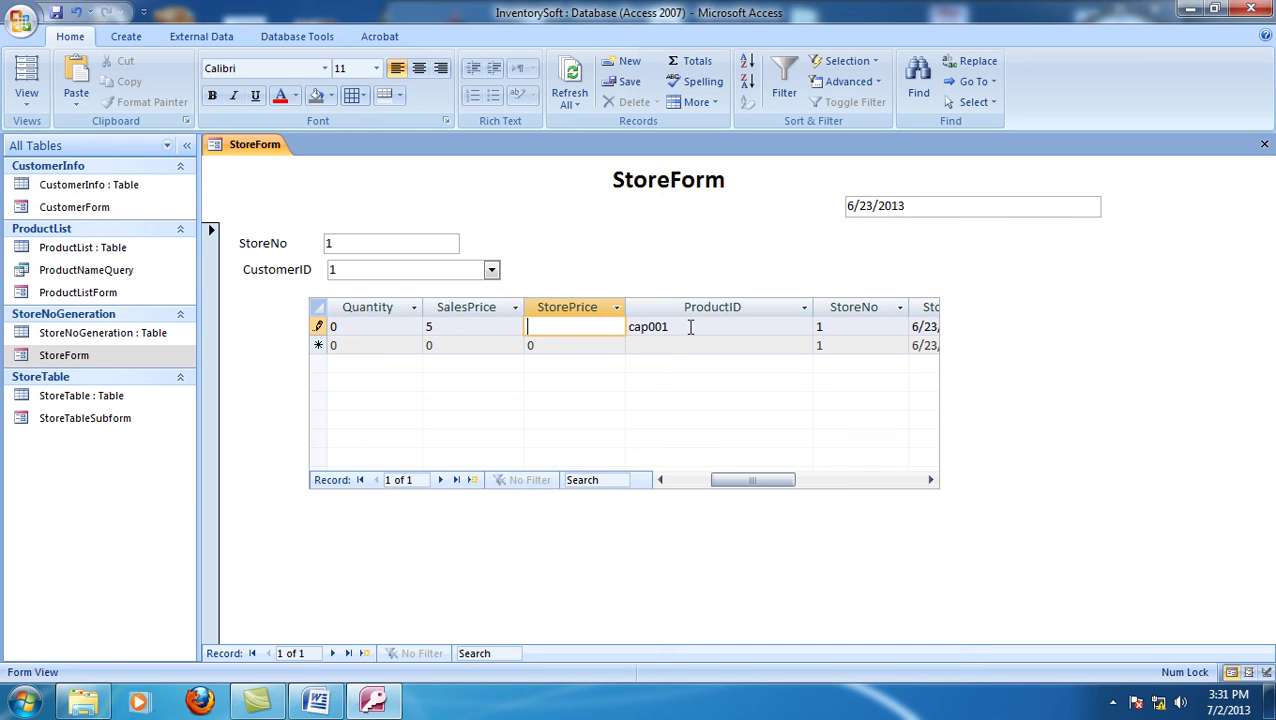
left_click_drag(689, 327, 620, 323)
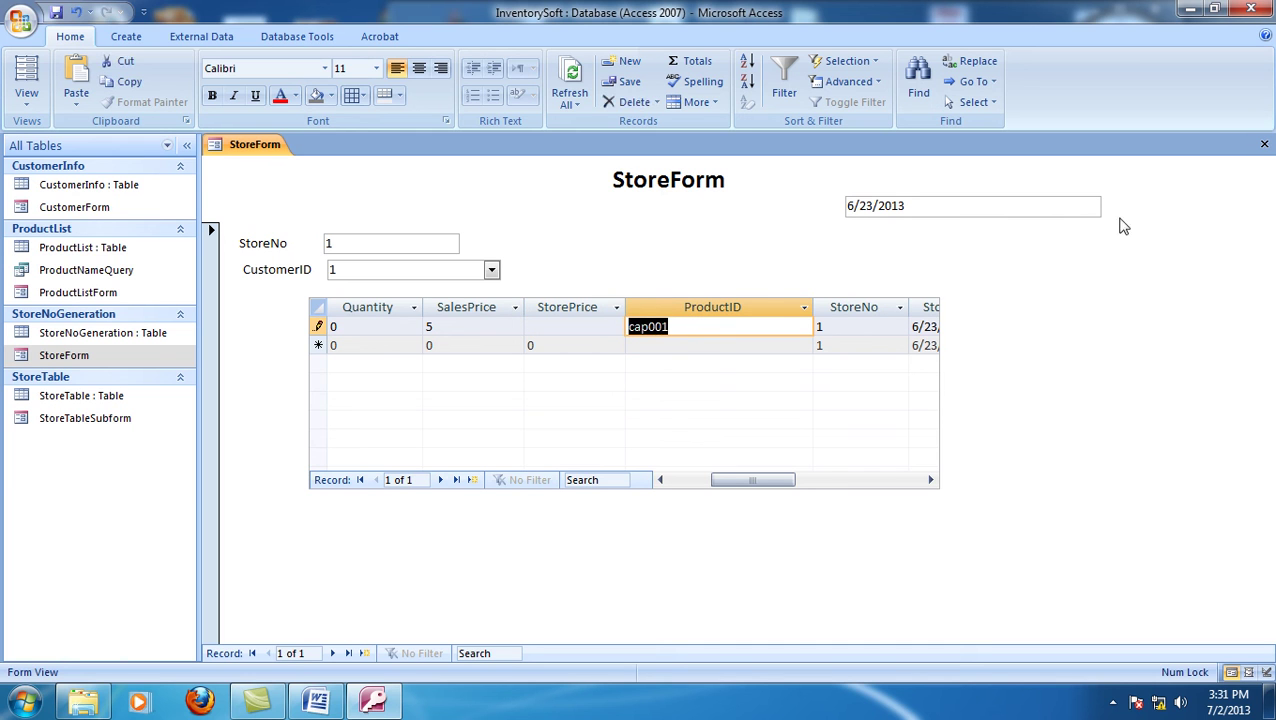
left_click(1264, 144)
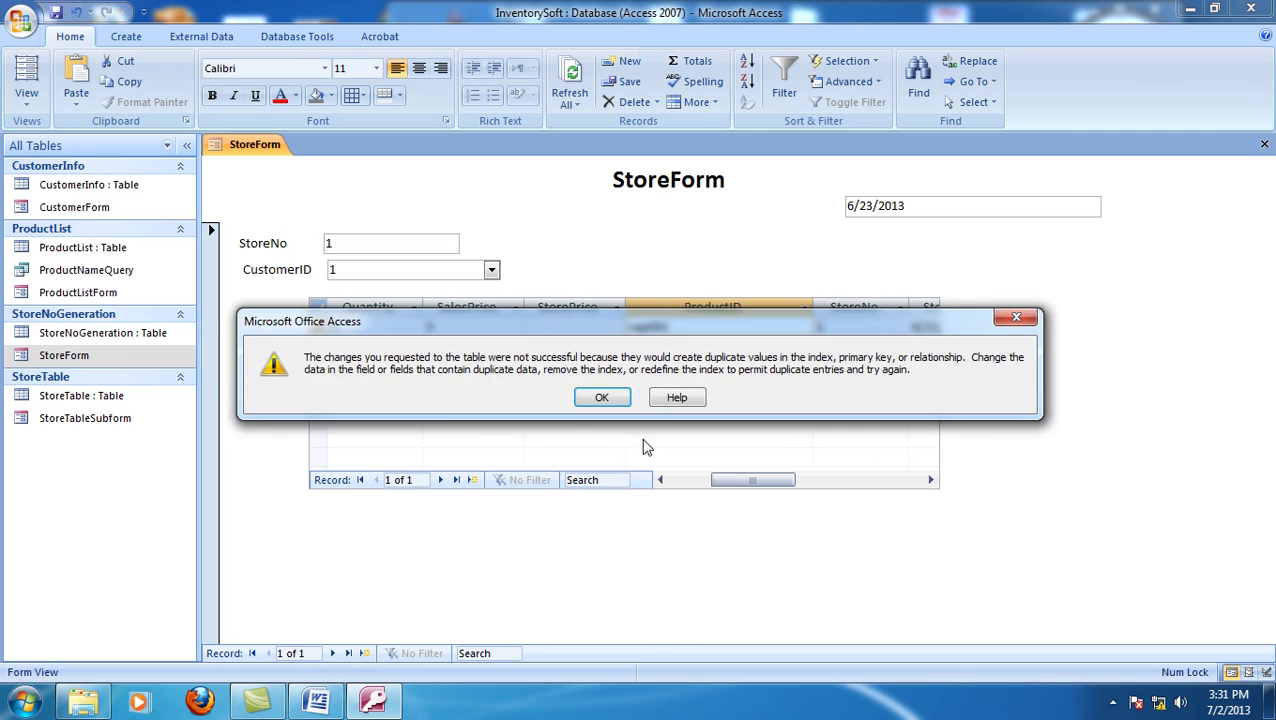
left_click(602, 397)
left_click(606, 417)
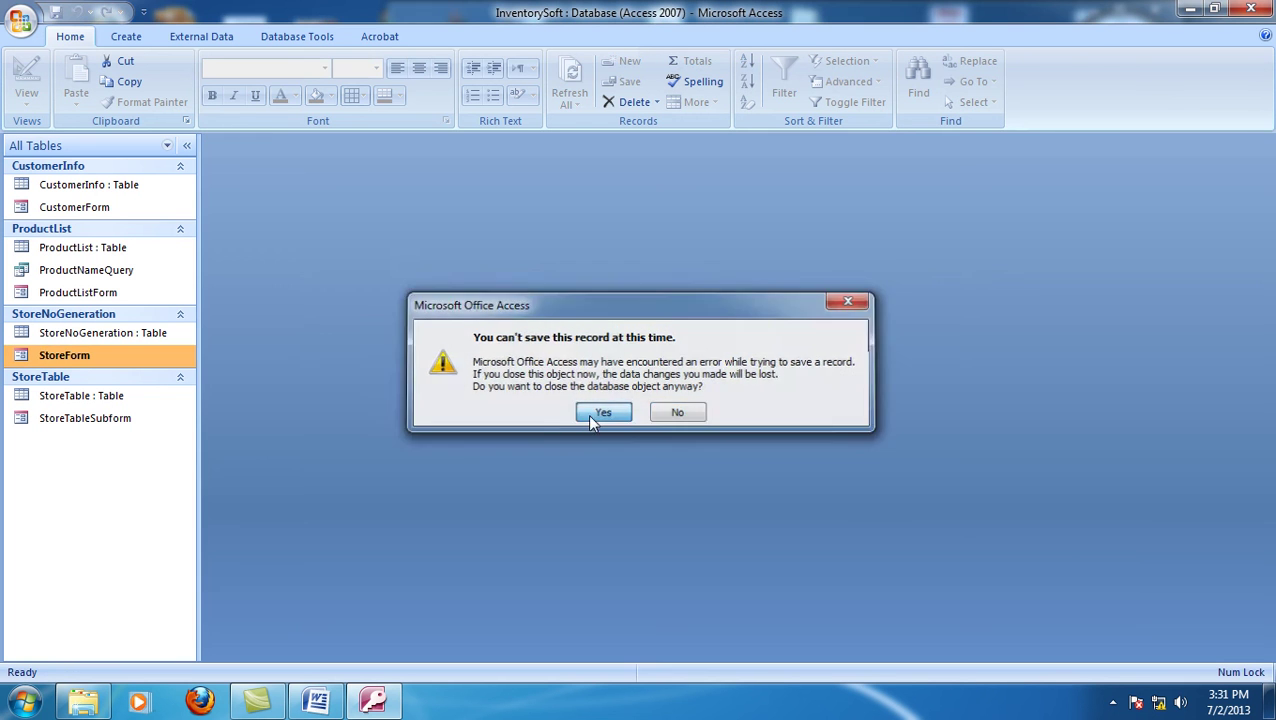
- Reopen StoreForm in design view and open the On Exit event procedure of the subform's ProductName combo box
right_click(84, 350)
left_click(137, 401)
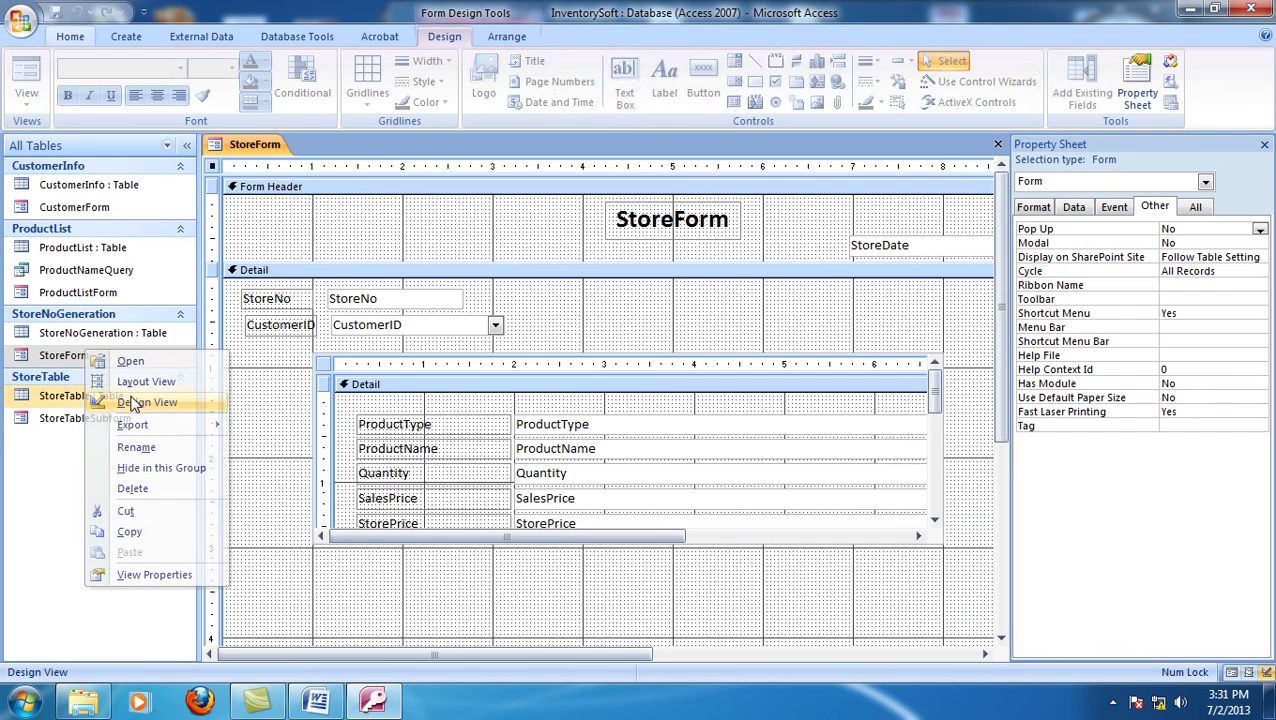
left_click(598, 449)
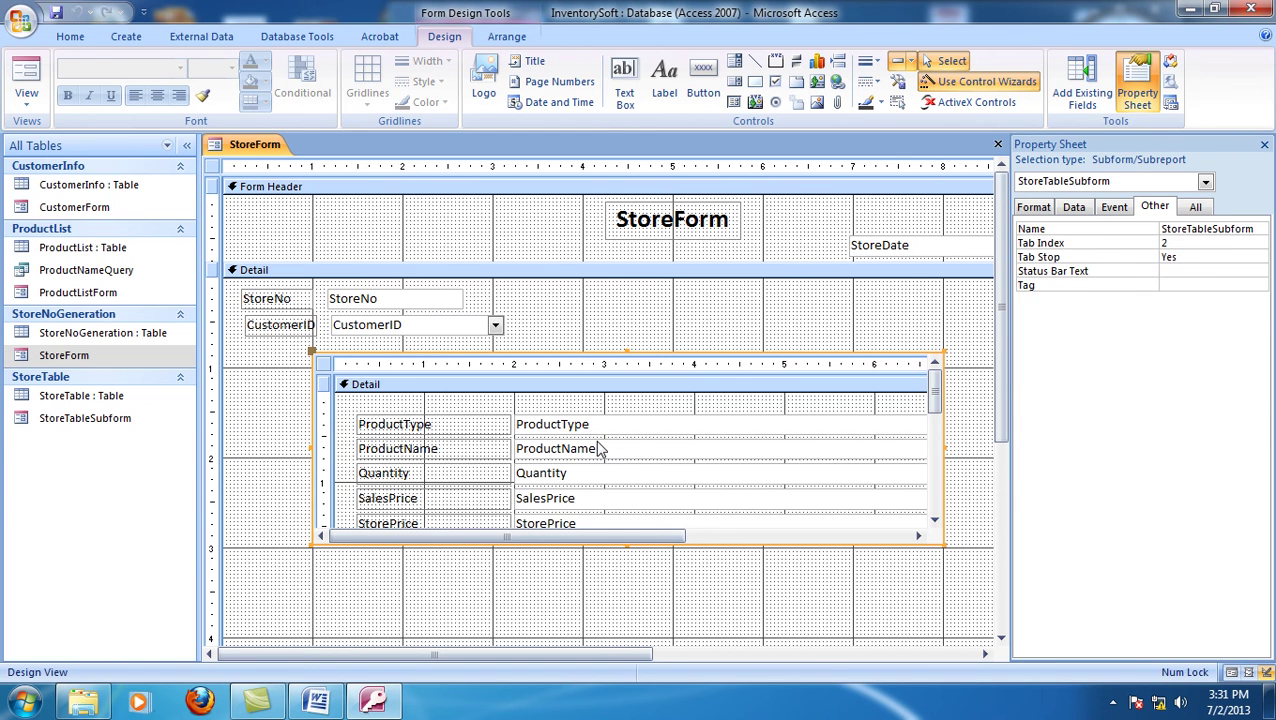
left_click(598, 449)
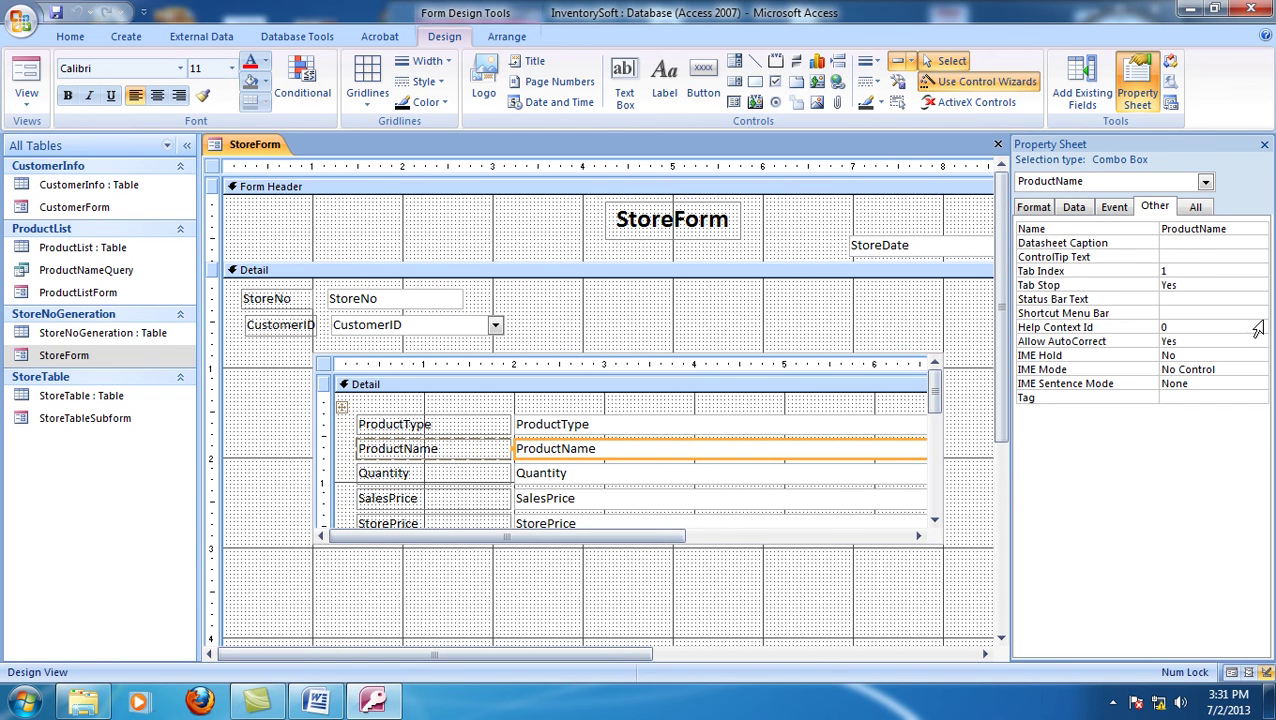
left_click(1120, 207)
left_click(1259, 455)
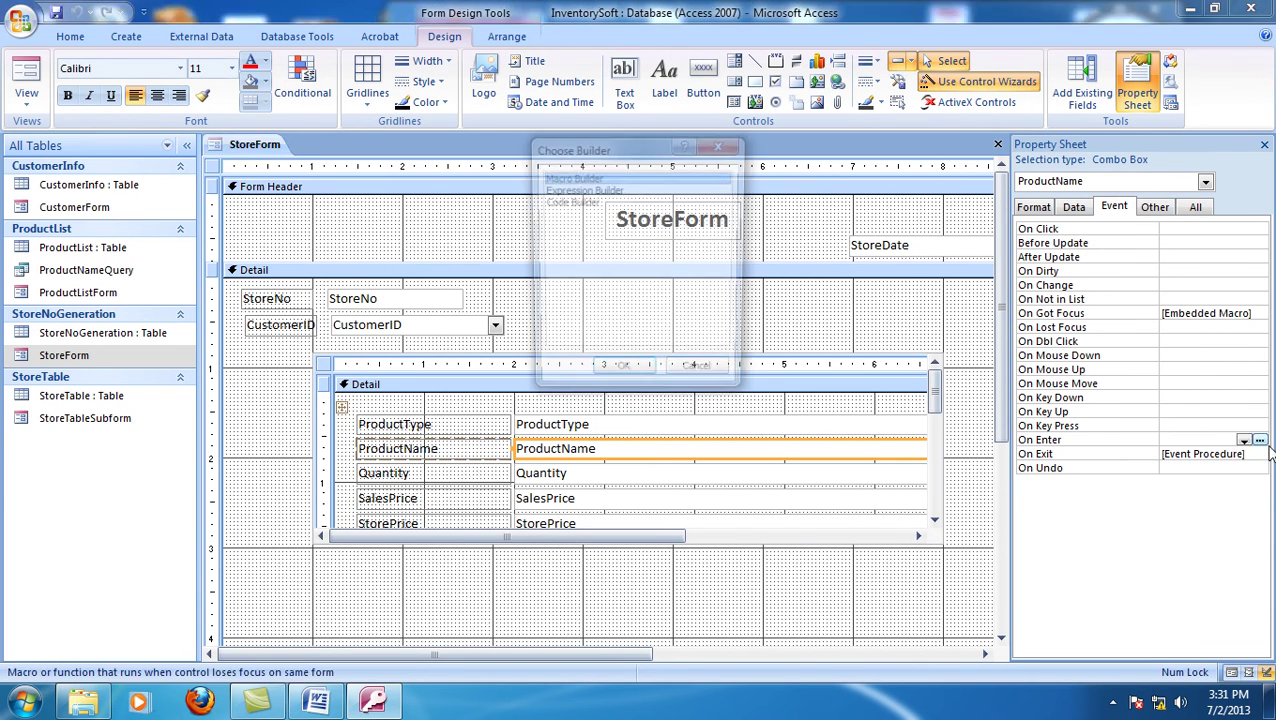
left_click(705, 378)
left_click(1259, 453)
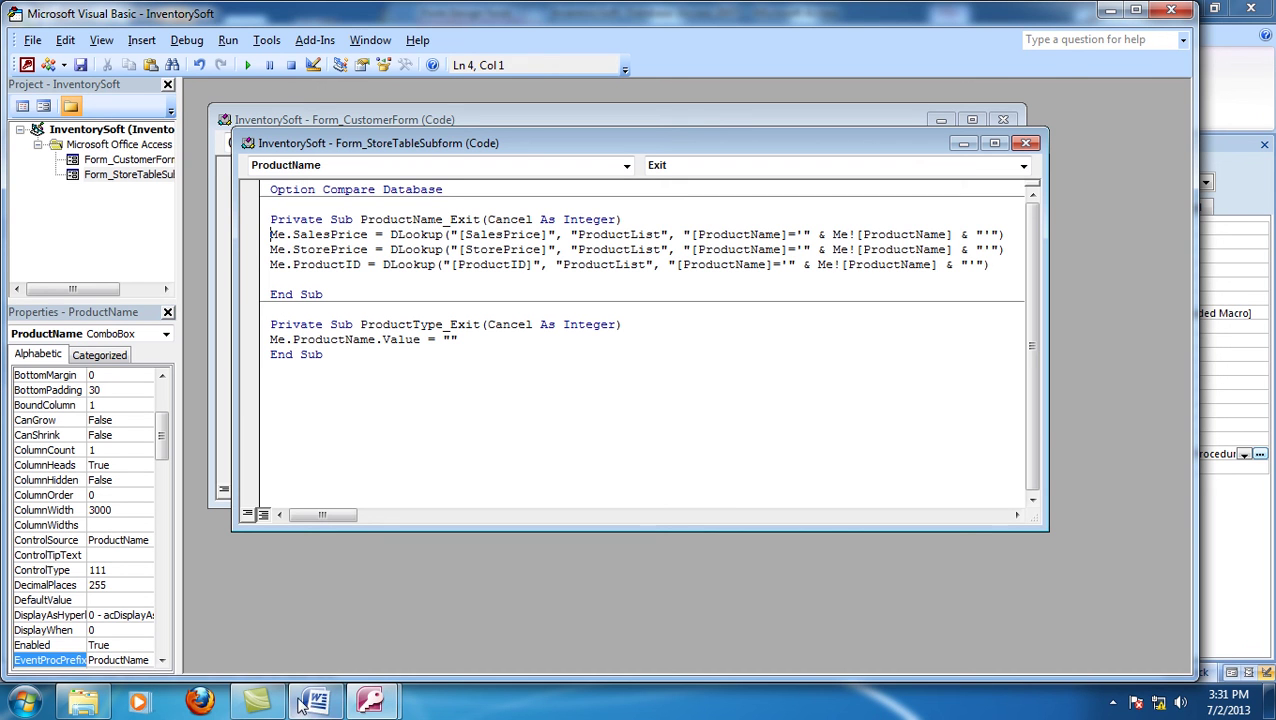
- Return to StoreForm's design and copy the Name property of the subform's StorePrice text box
mouse_move(256, 703)
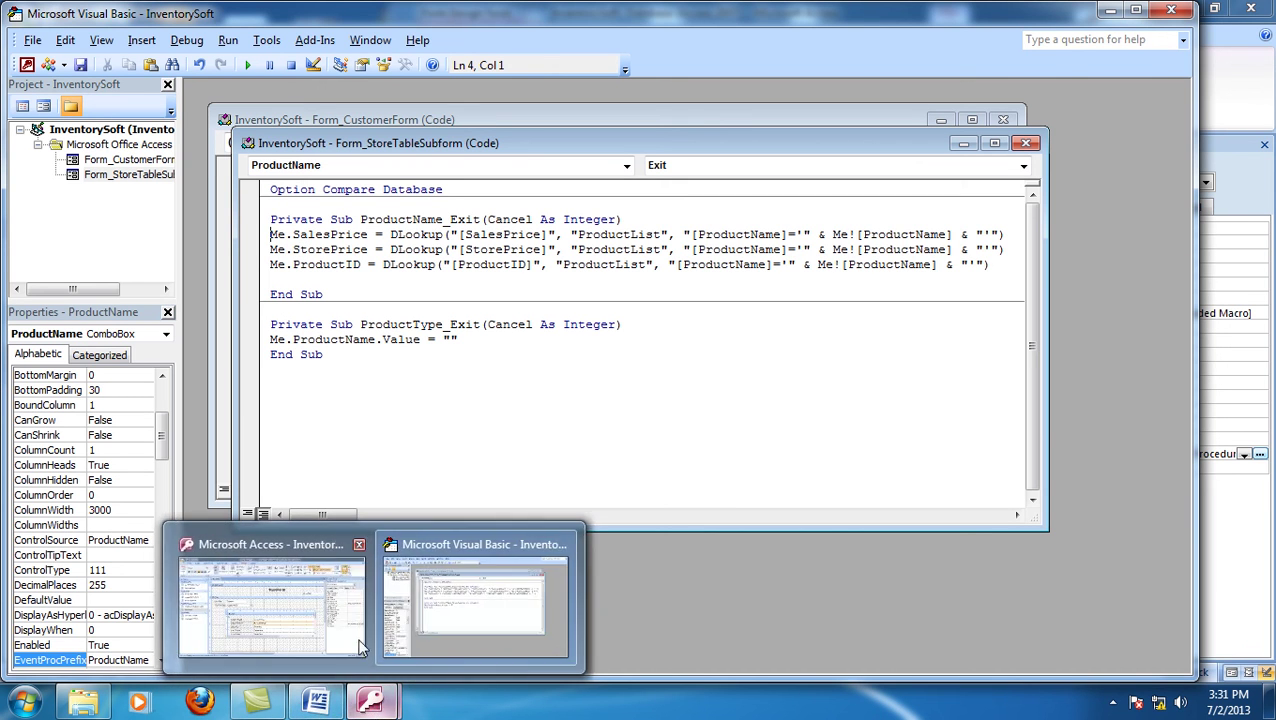
left_click(330, 618)
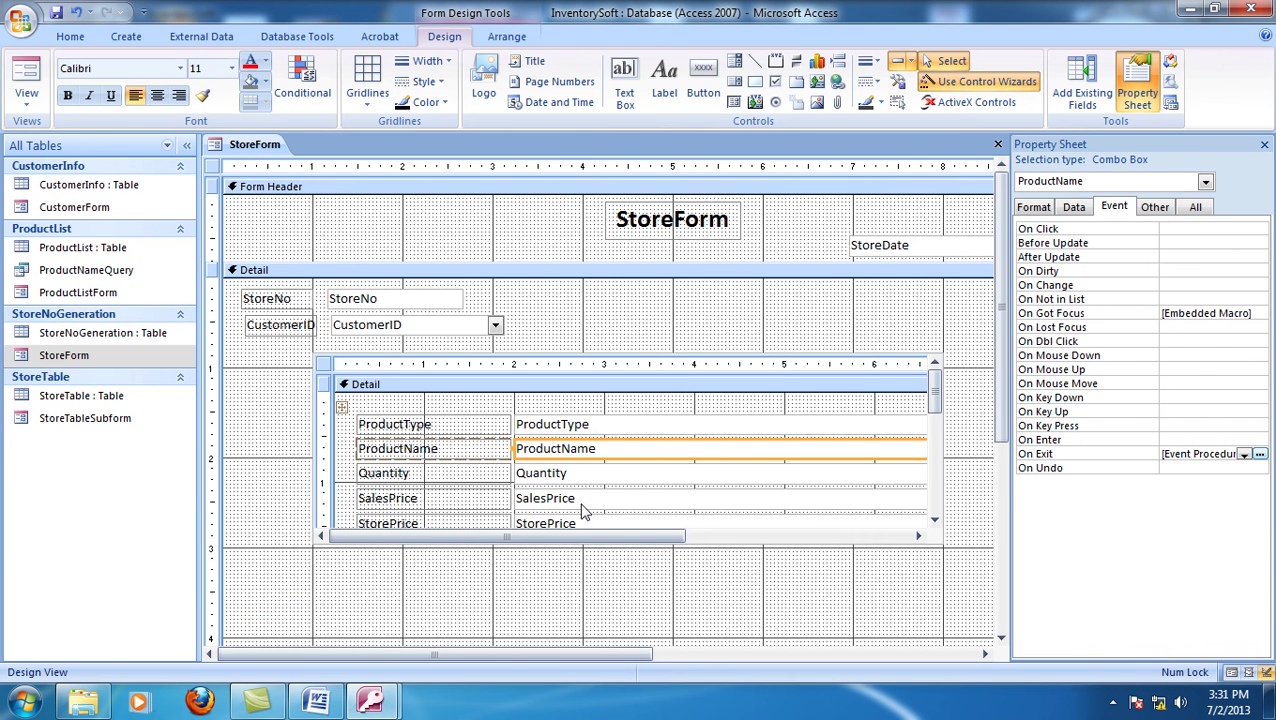
left_click(632, 524)
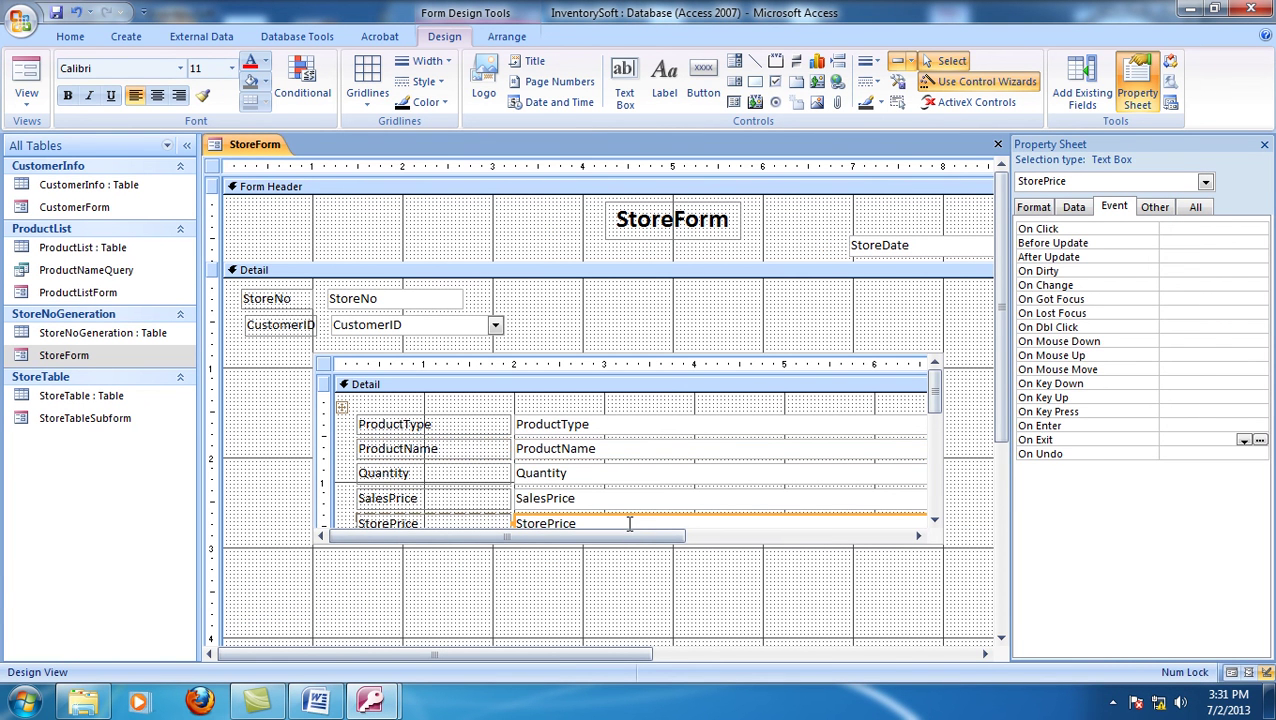
left_click(1155, 206)
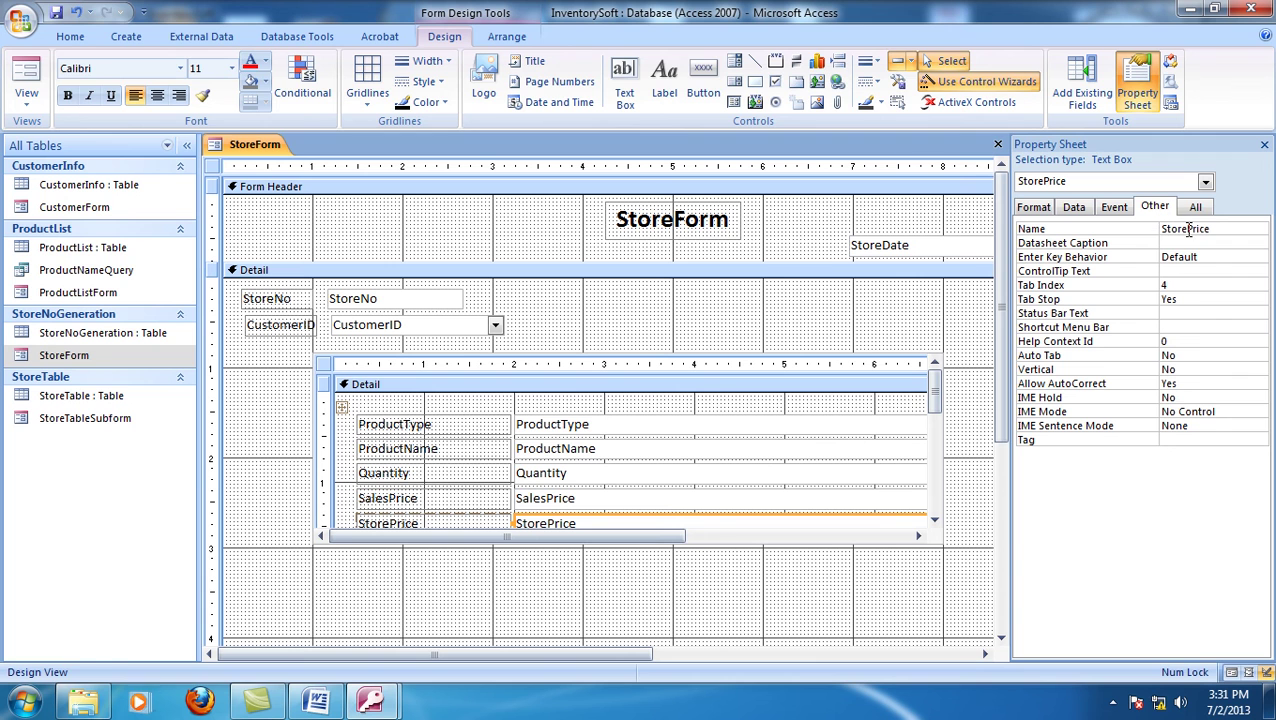
double_click(1185, 229)
right_click(1187, 231)
left_click(1229, 308)
- Paste StorePrice over the control reference and the field name in the second DLookup line, and close the code editor
mouse_move(370, 703)
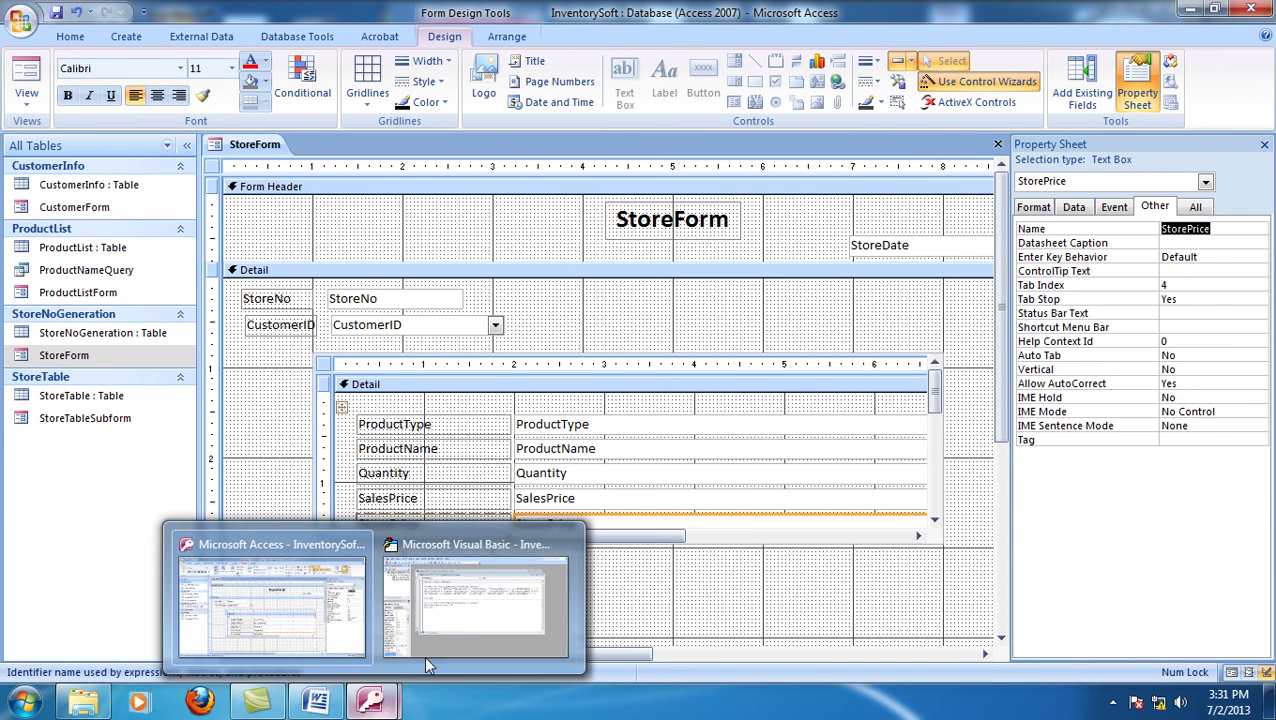
left_click(449, 642)
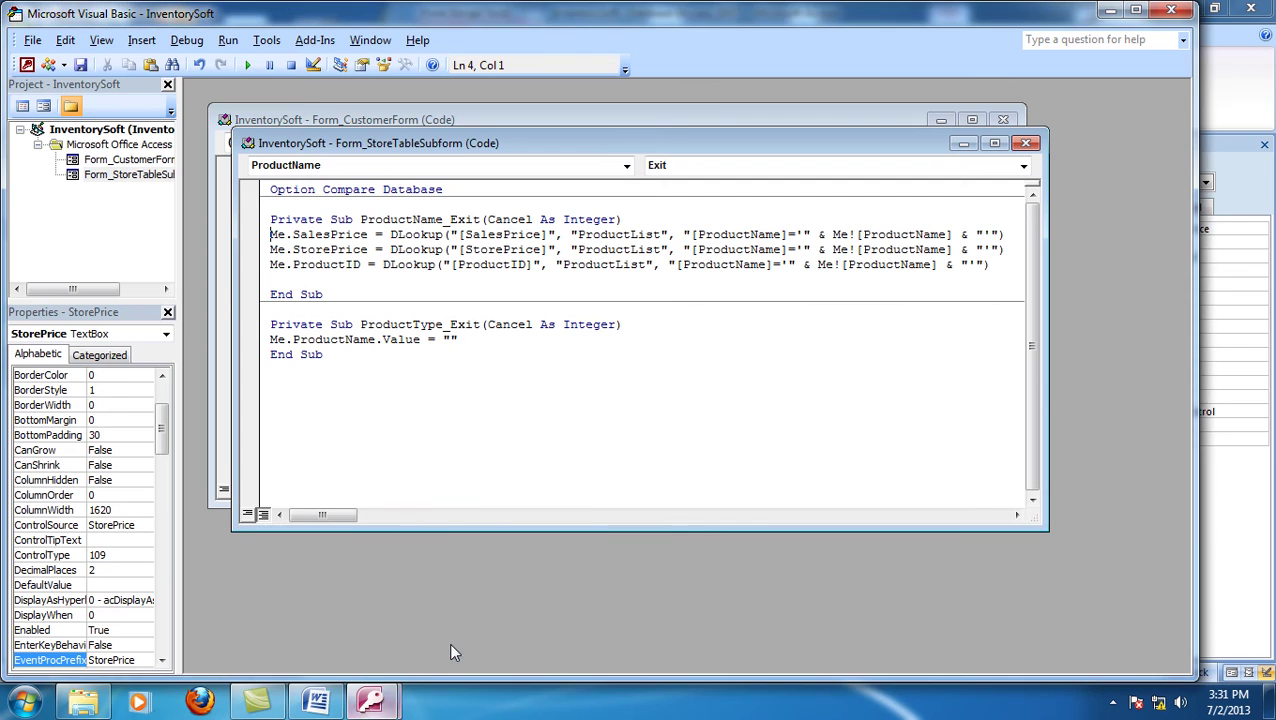
double_click(353, 250)
right_click(353, 250)
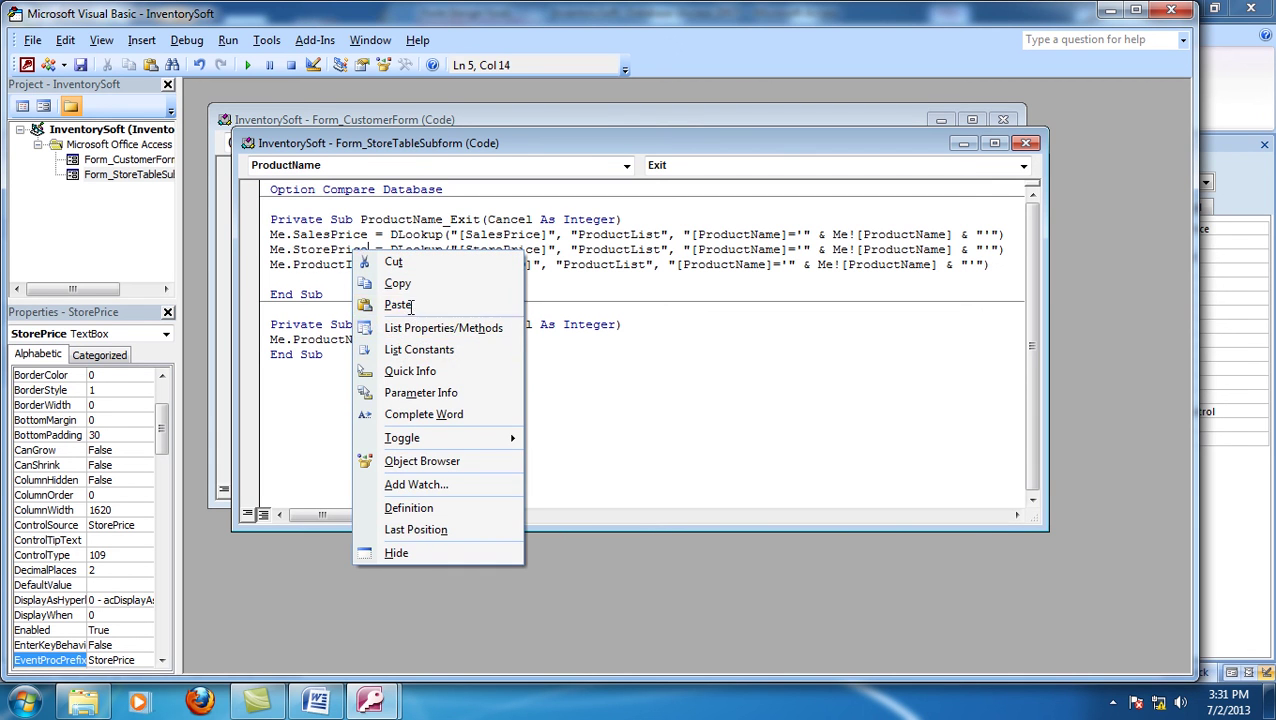
left_click(400, 305)
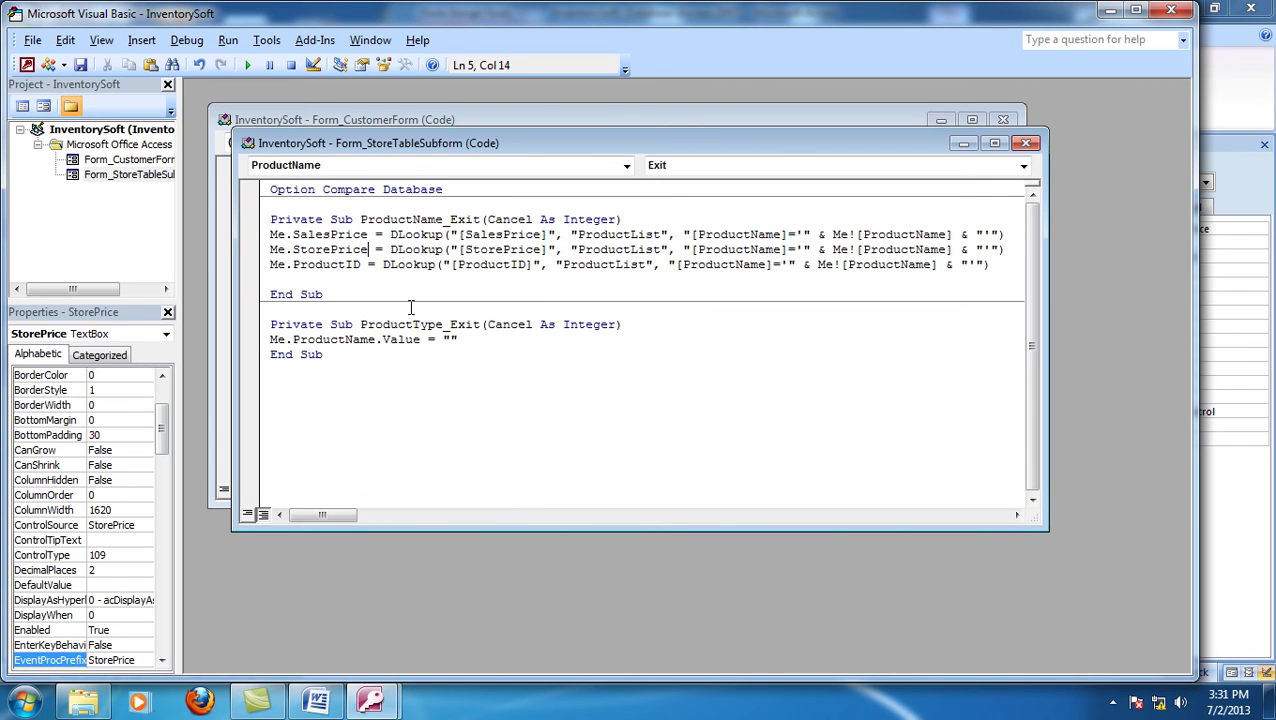
double_click(481, 249)
right_click(466, 246)
left_click(520, 306)
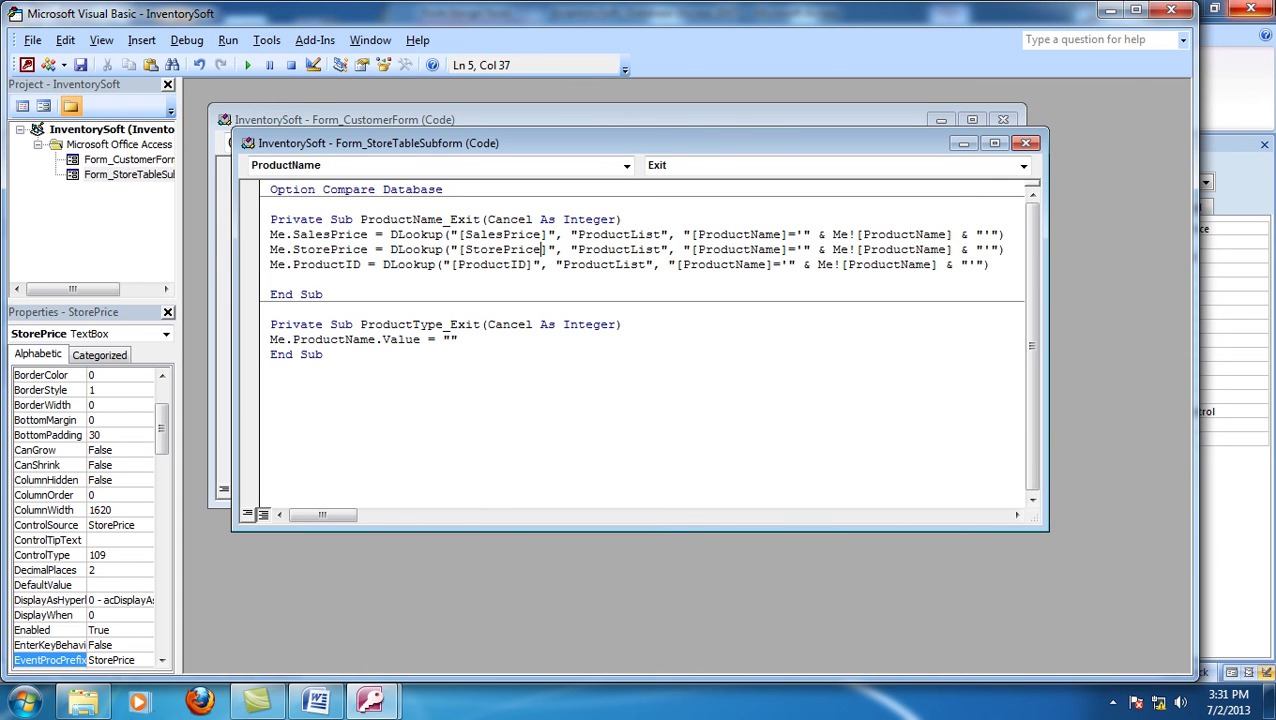
left_click(1176, 10)
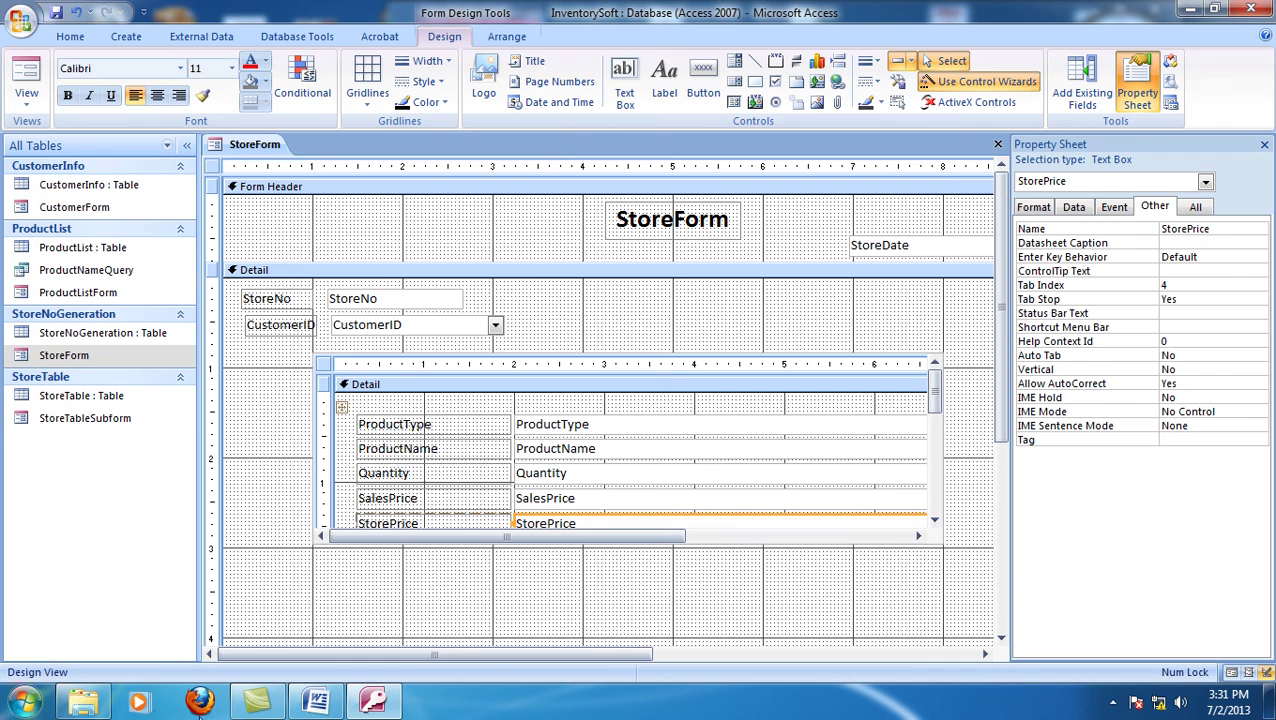
- Open the ProductList table, set StorePrice to 4 for Seclo 20mg and Seclo 40mg, and close the table
double_click(100, 249)
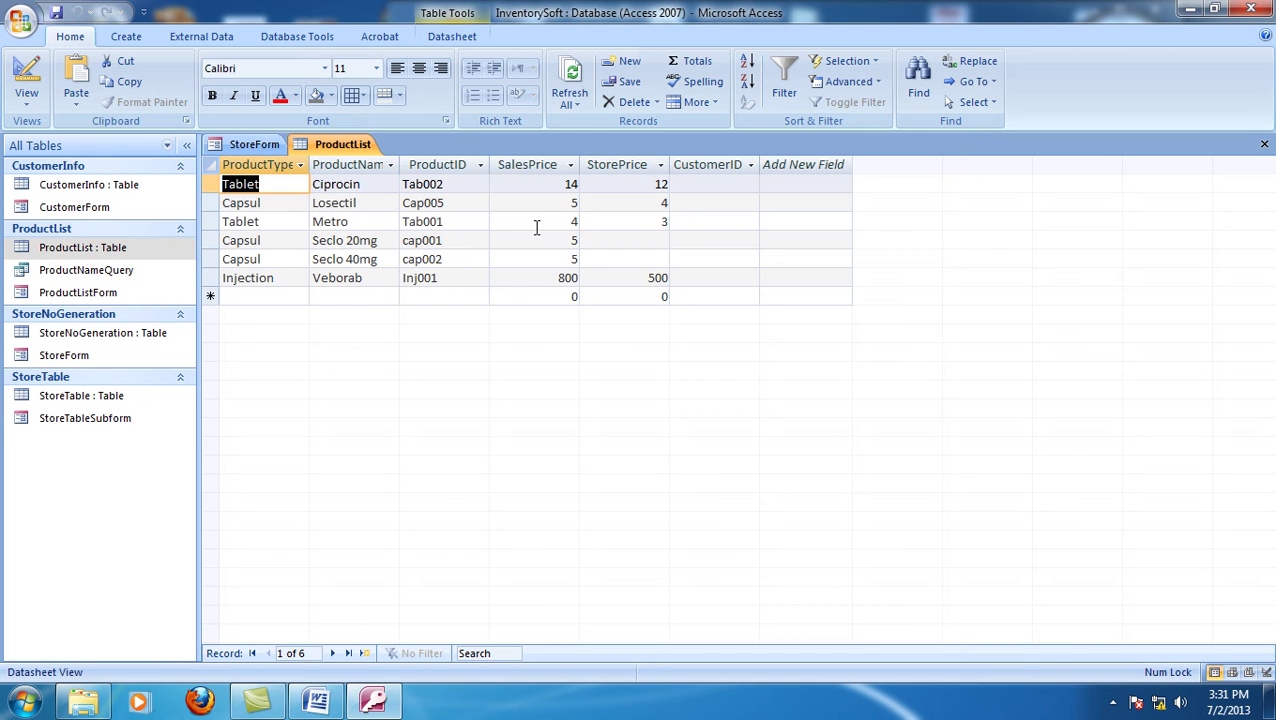
left_click(634, 241)
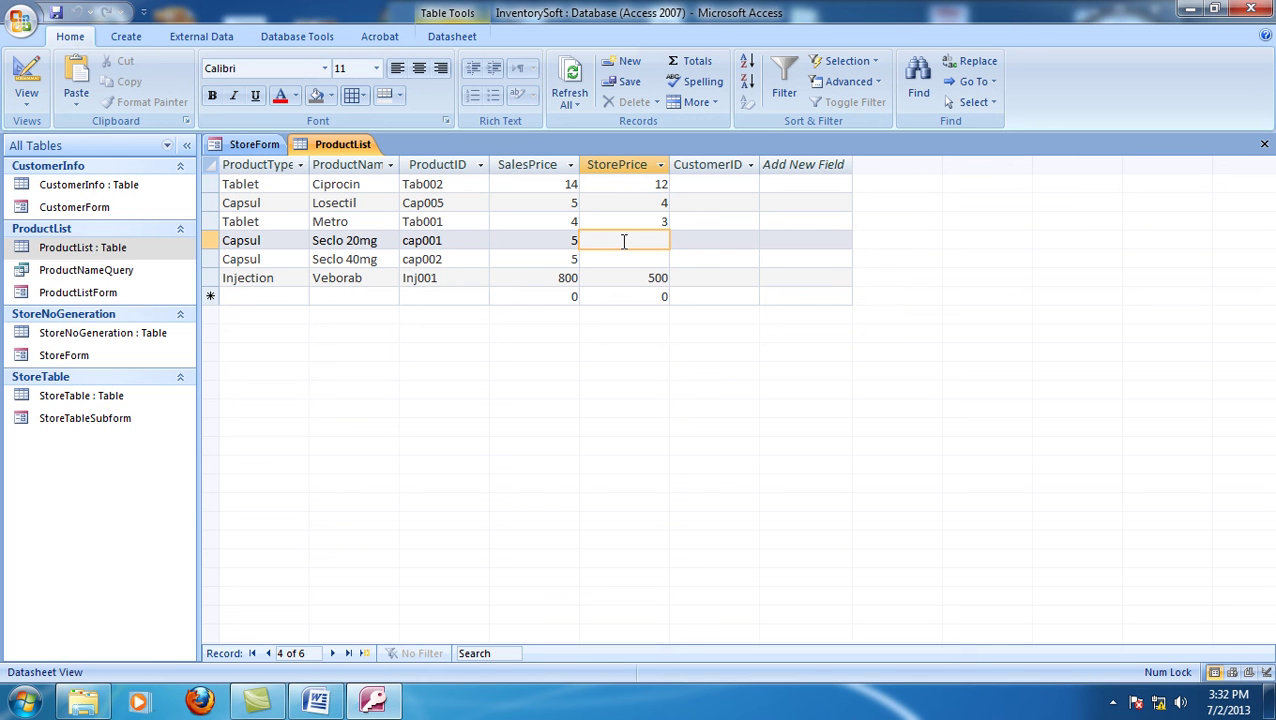
type("4")
key("Down")
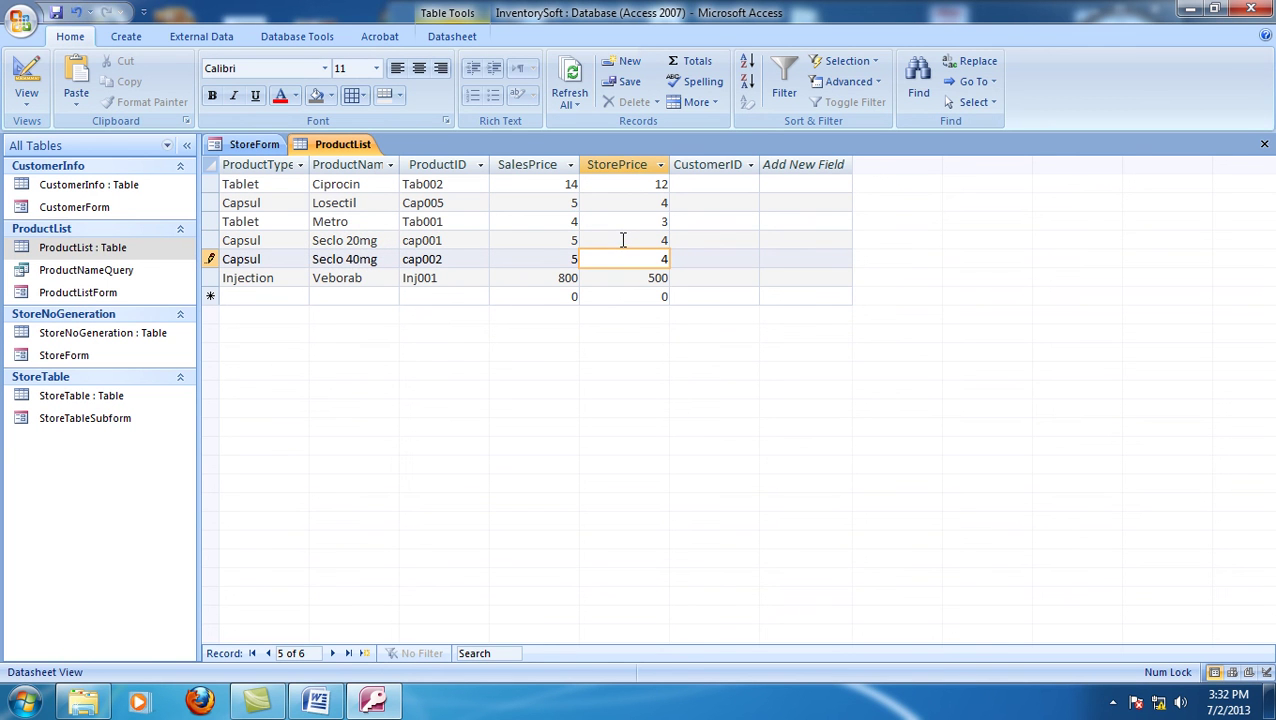
left_click(1264, 144)
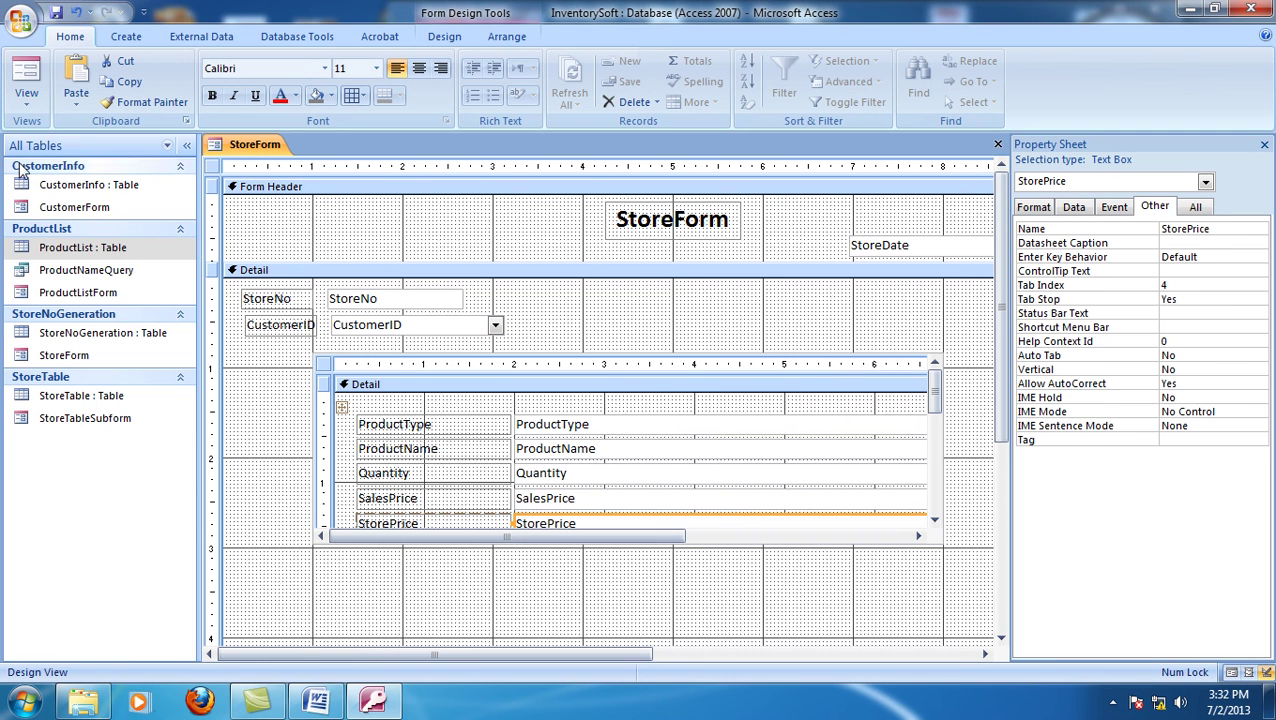
- Check StoreForm in form view and return it to design view
left_click(26, 95)
left_click(60, 131)
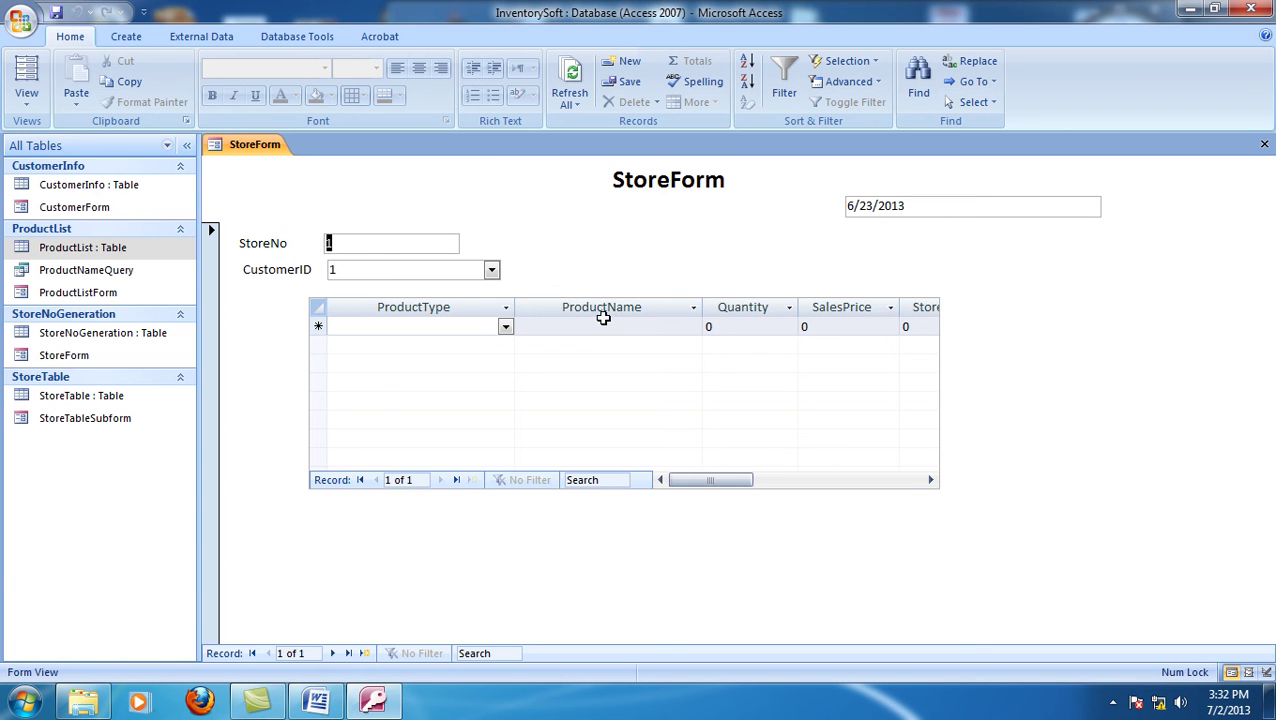
right_click(677, 219)
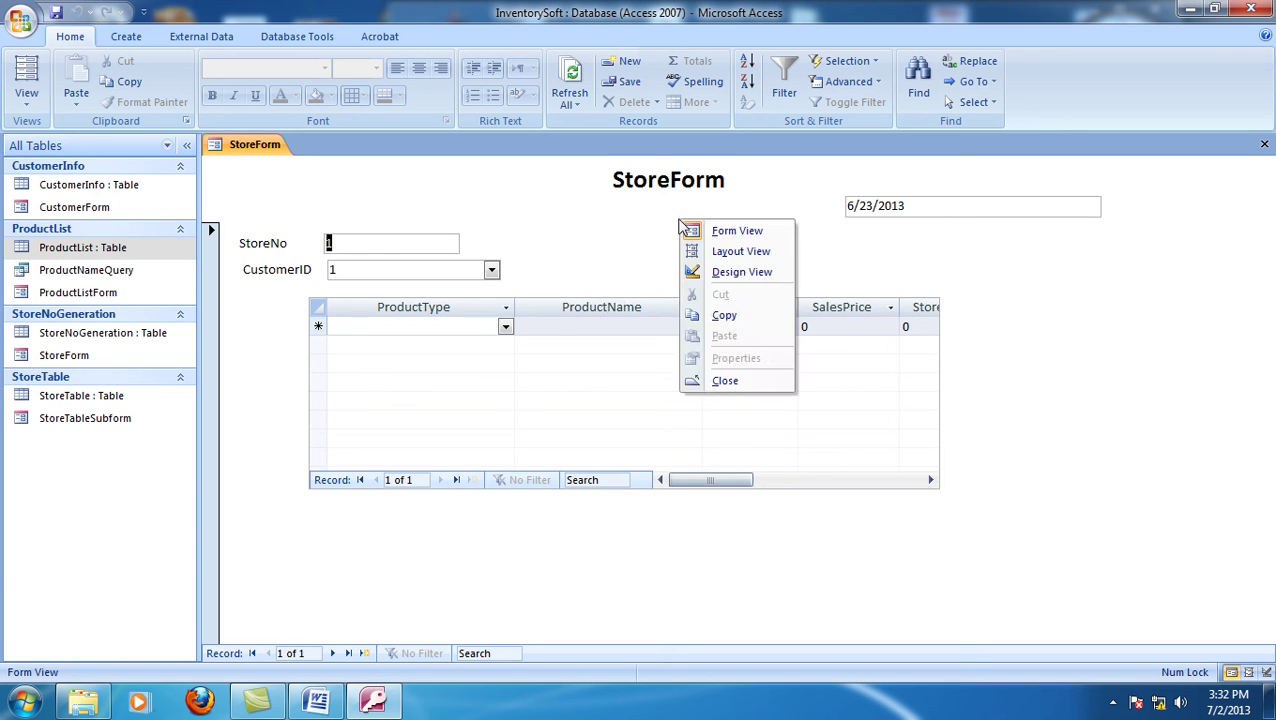
left_click(733, 273)
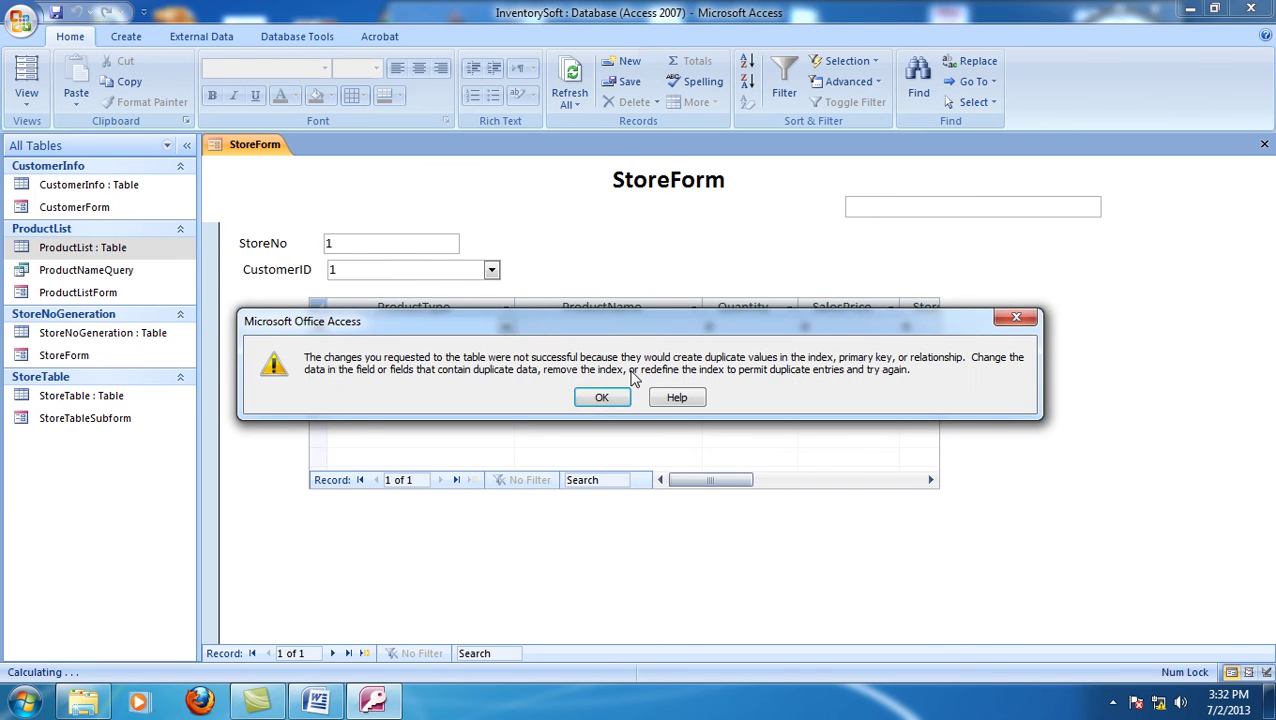
left_click(603, 397)
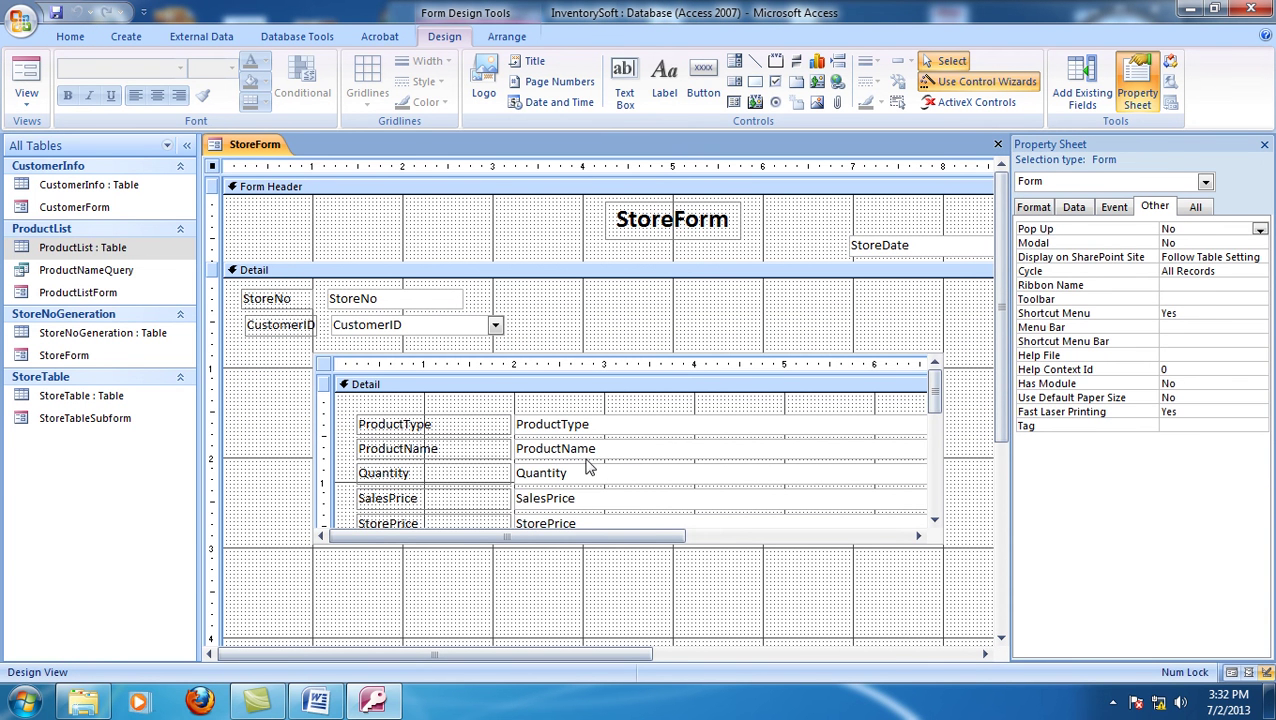
- Create an On Change event procedure with the Code Builder for the subform's ProductName combo box
left_click(617, 448)
left_click(635, 450)
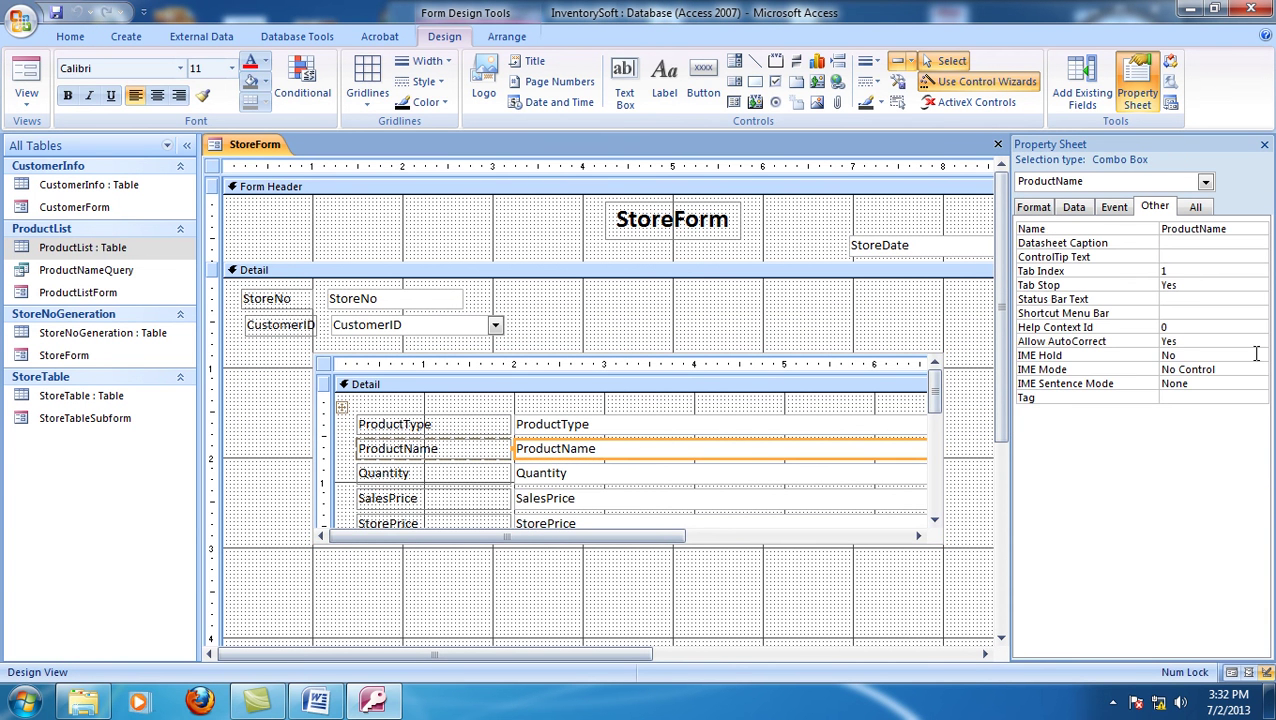
left_click(1116, 207)
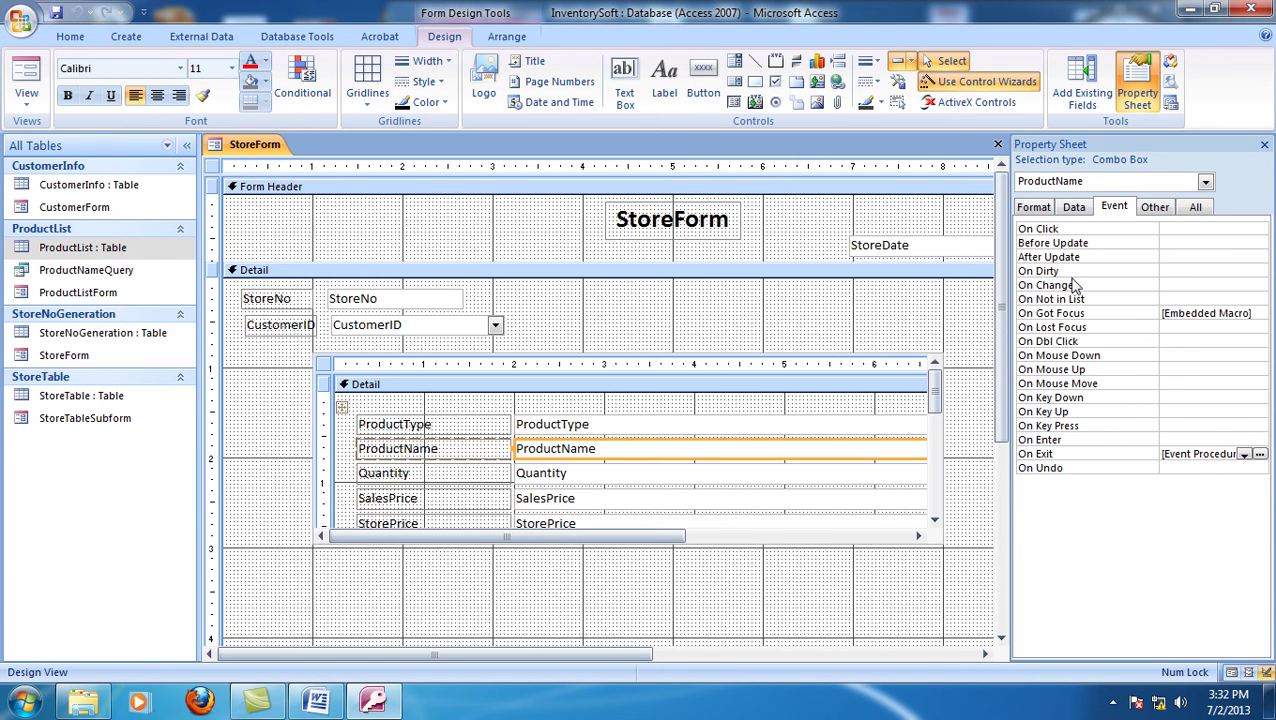
left_click(1200, 285)
left_click(1259, 286)
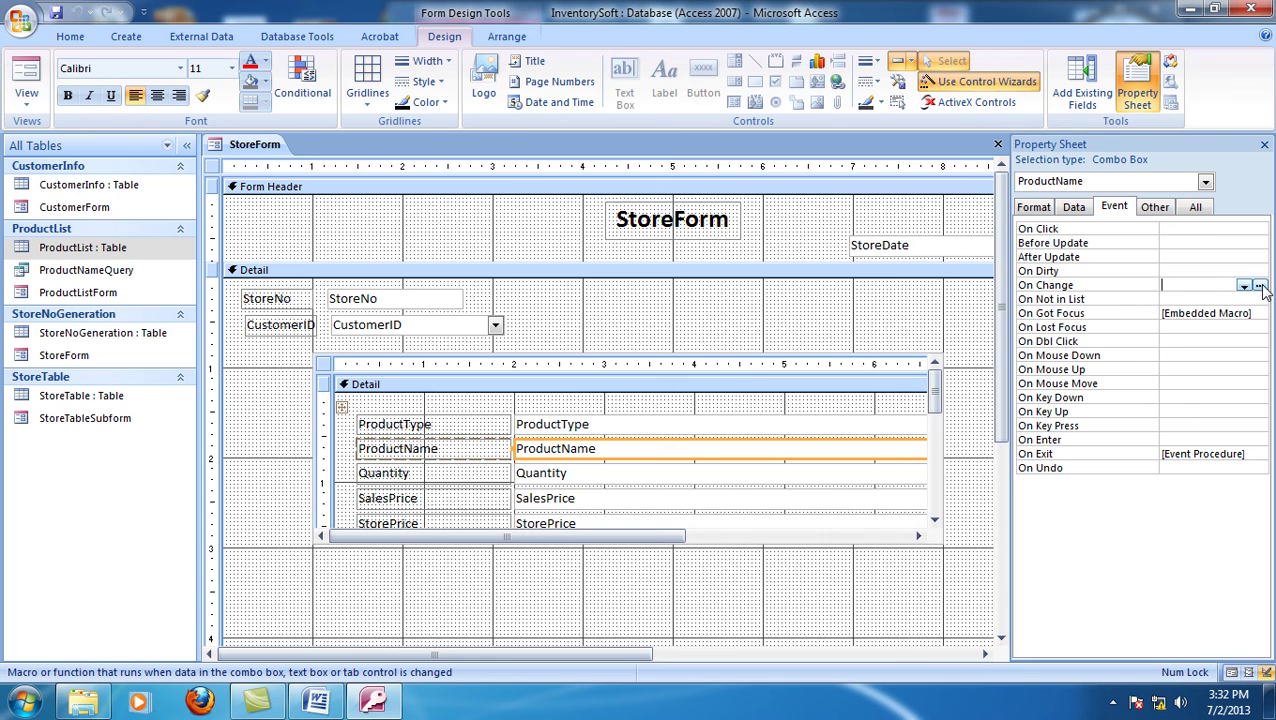
left_click(573, 203)
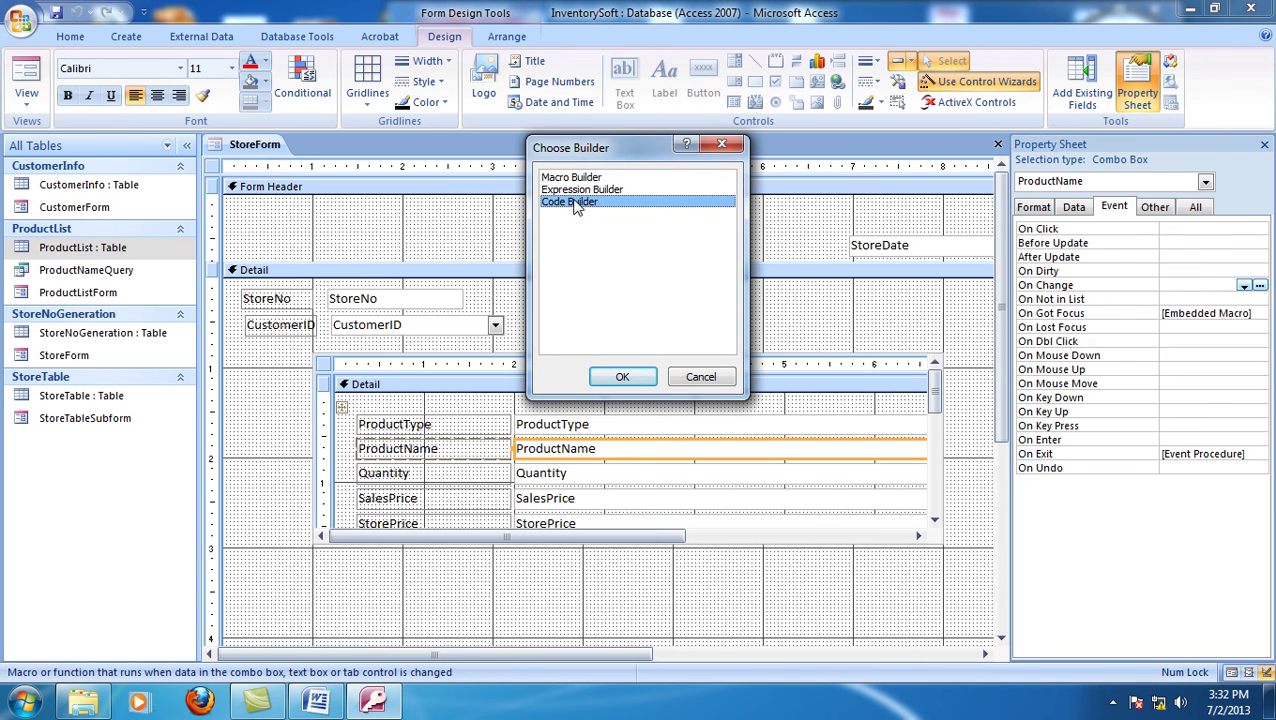
left_click(643, 382)
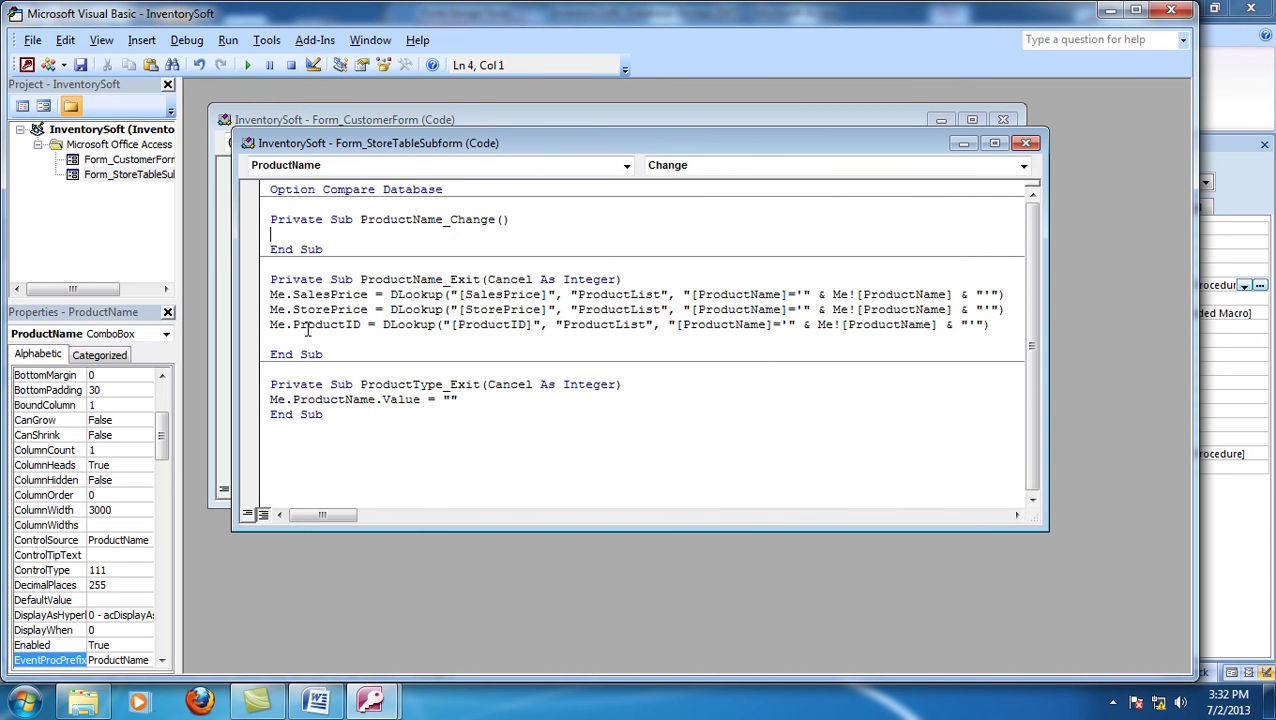
- Copy the three DLookup lines from ProductName_Exit into ProductName_Change and remove the blank line before End Sub
left_click(268, 326)
left_click_drag(268, 333, 268, 299)
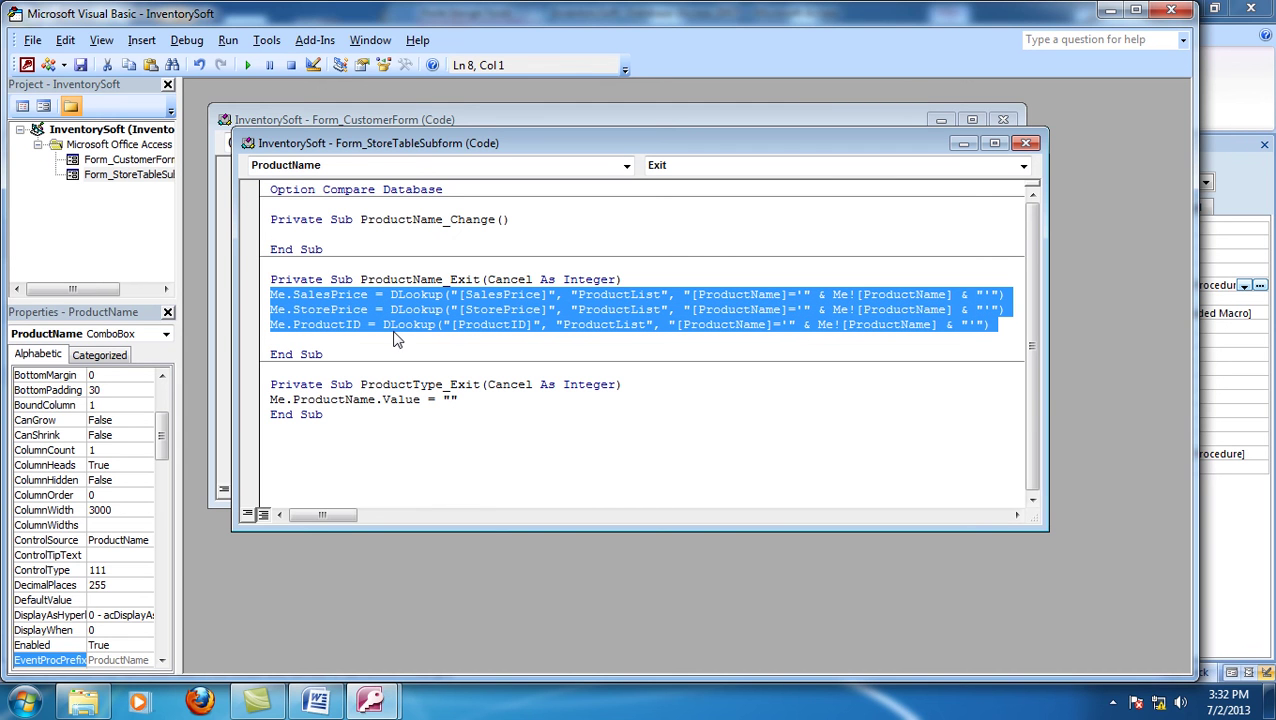
right_click(321, 316)
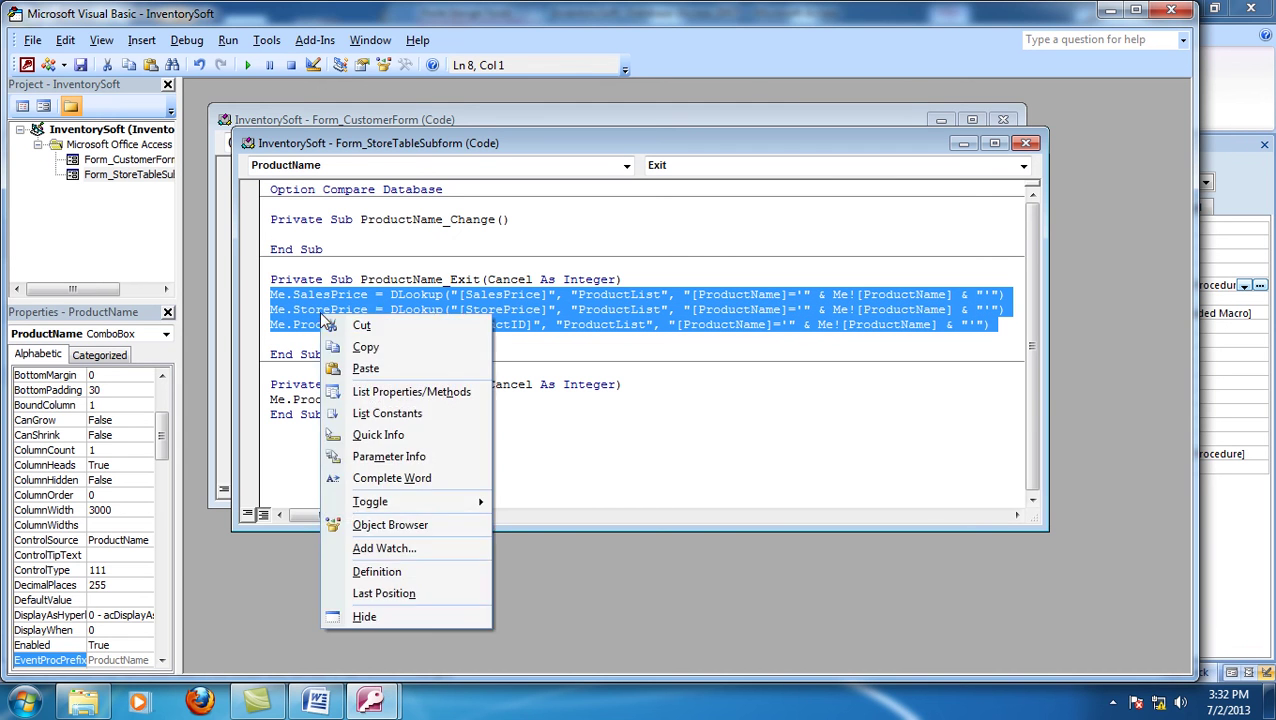
left_click(352, 344)
left_click(288, 234)
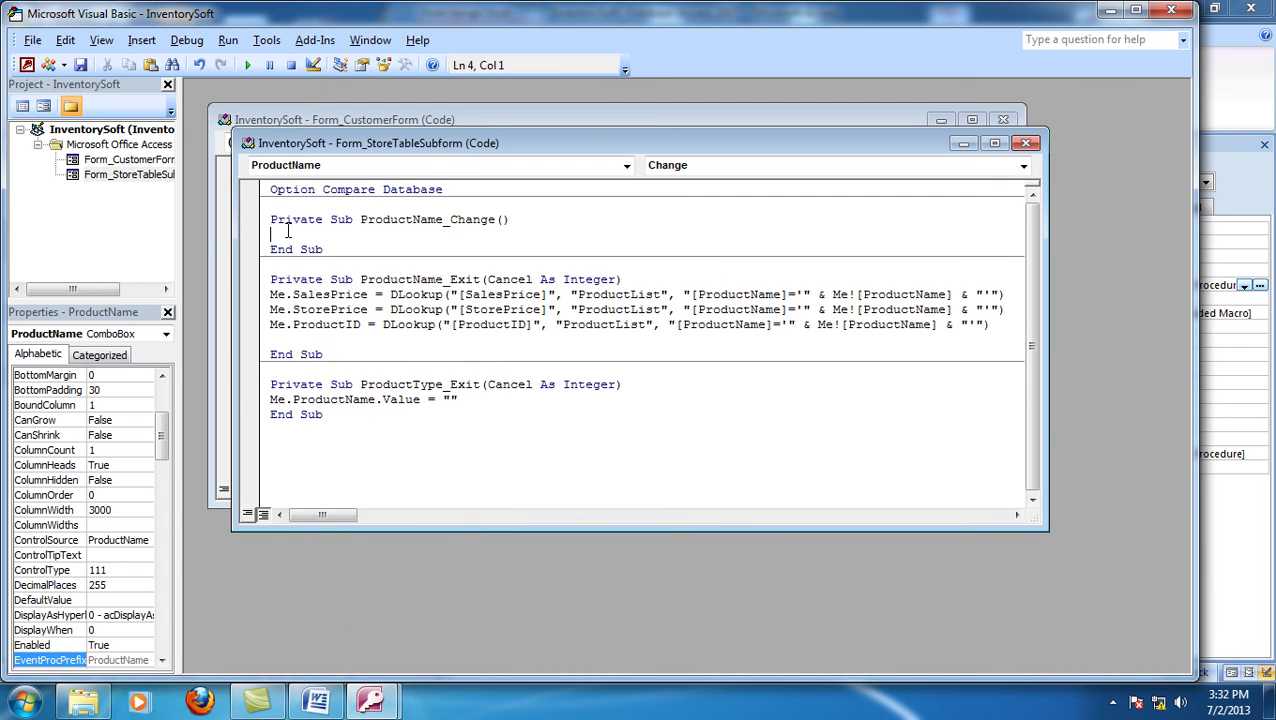
right_click(287, 232)
left_click(323, 293)
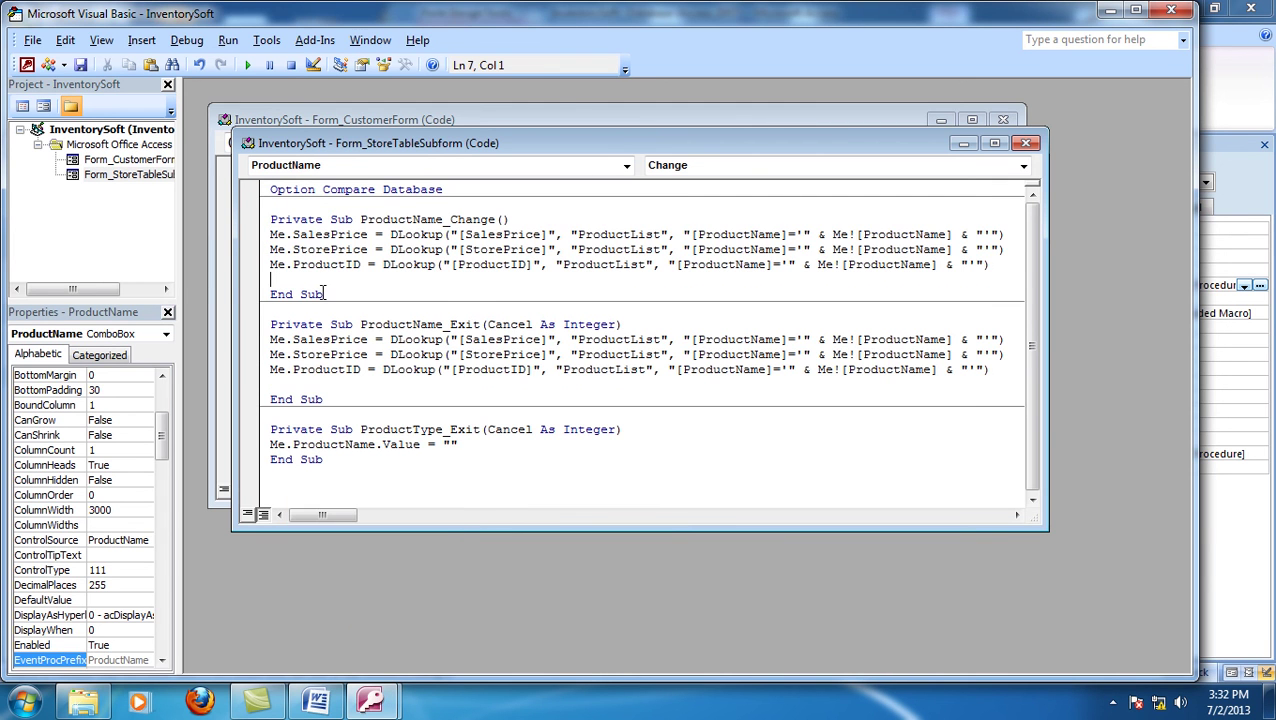
key("Delete")
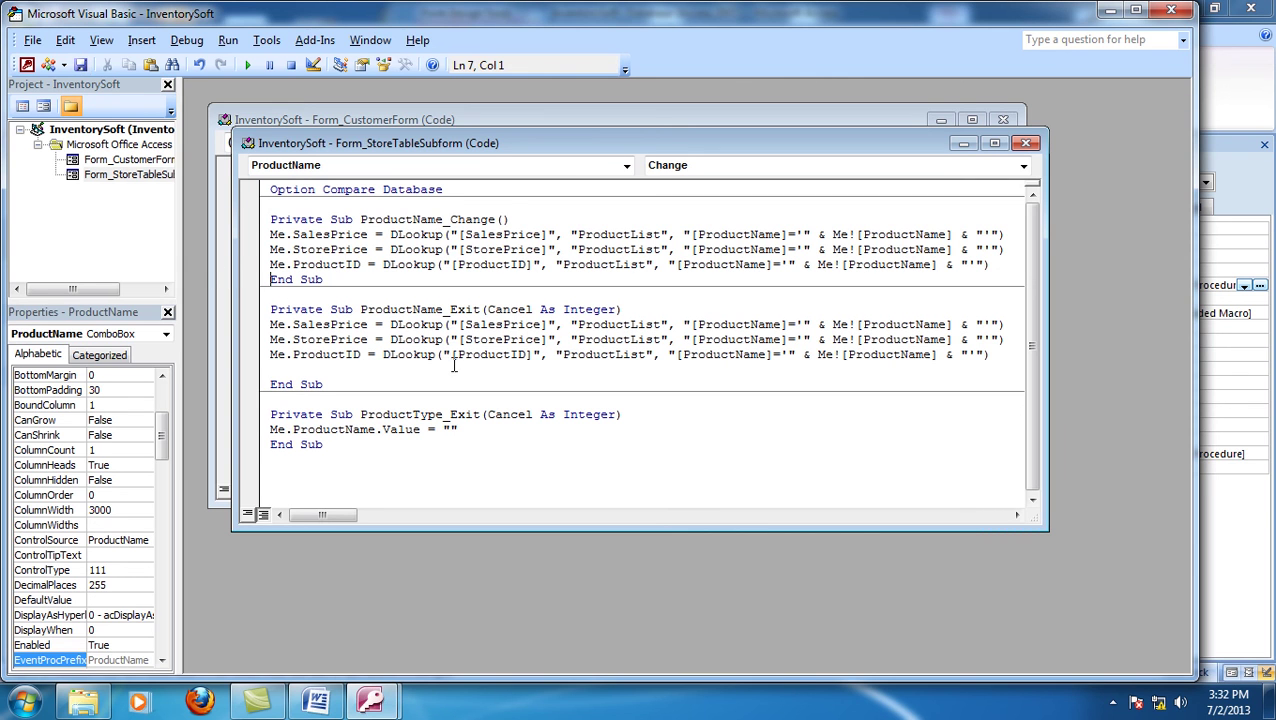
- Add a function updateValue() below ProductType_Exit containing the three DLookup lines for SalesPrice, StorePrice and ProductID
left_click_drag(256, 369, 253, 318)
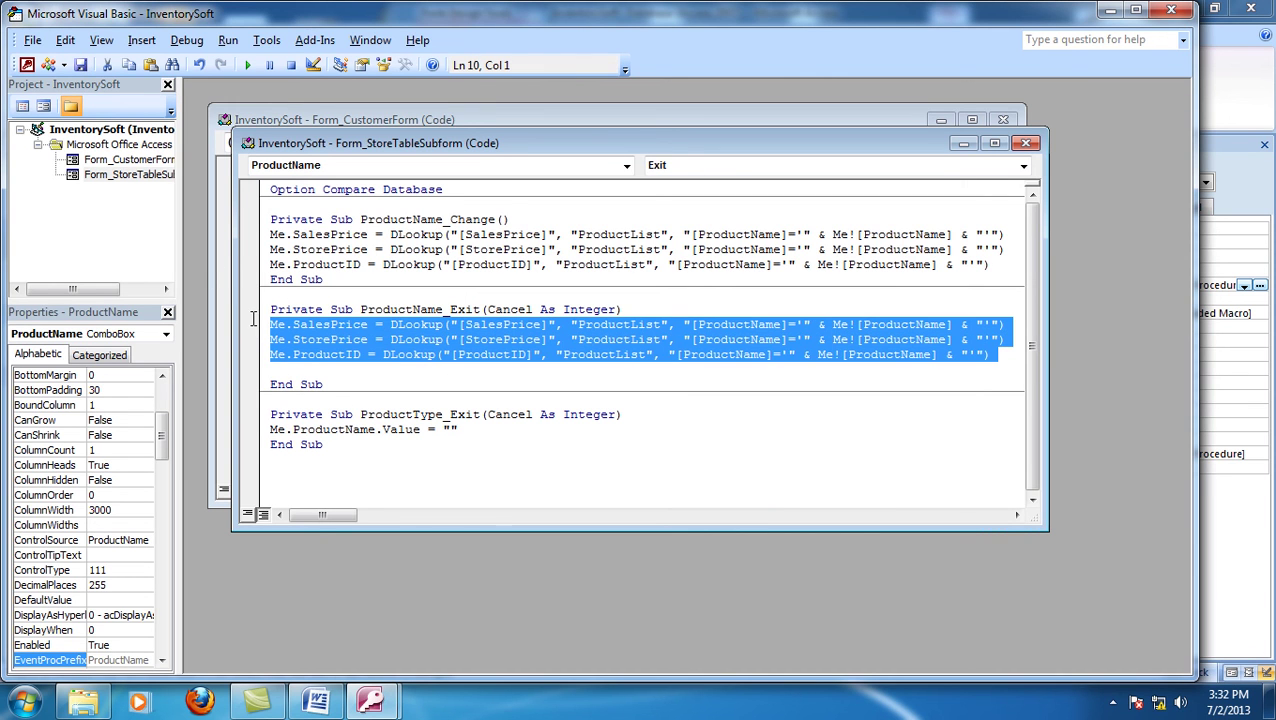
left_click(350, 444)
key("Return")
key("Return")
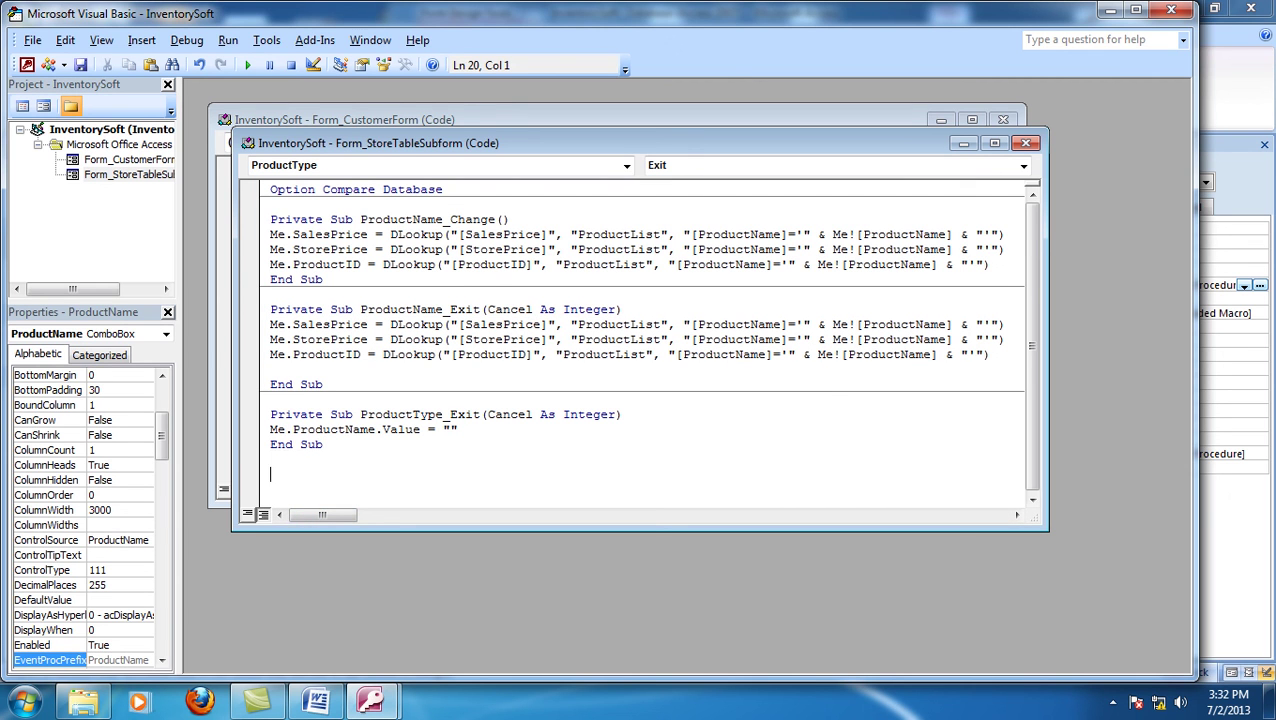
type("function updateValue")
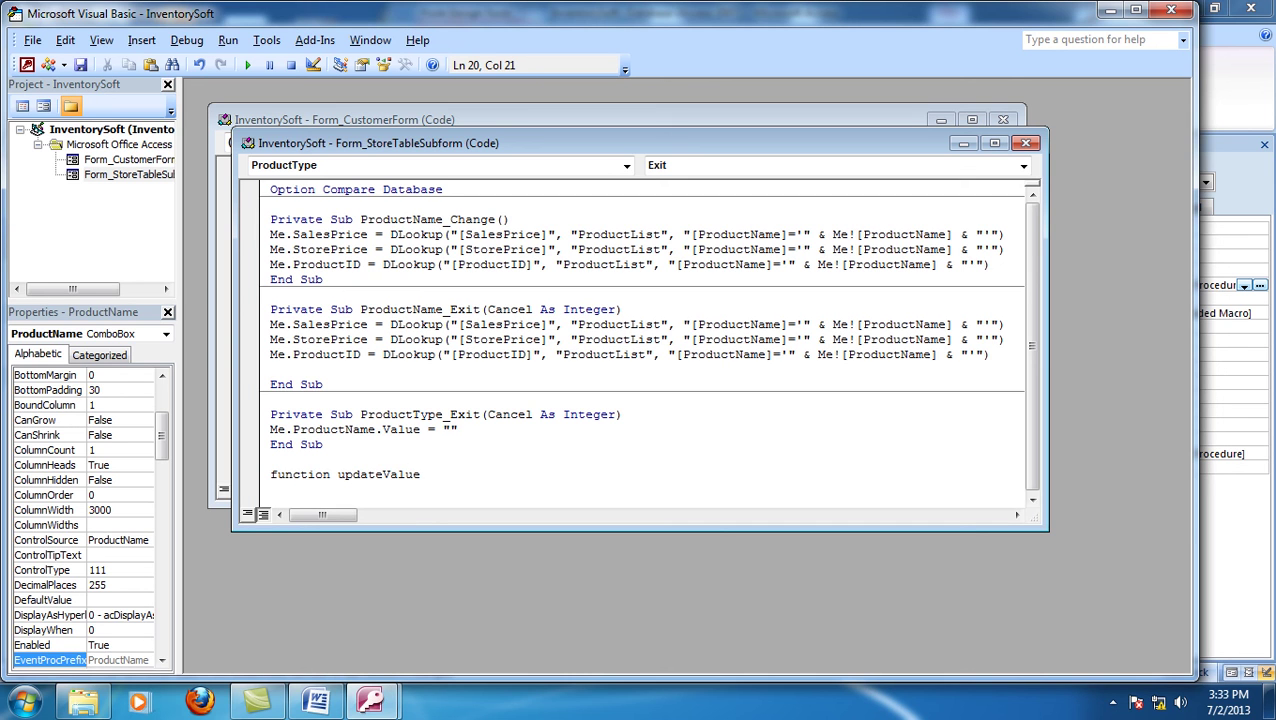
type("()")
key("Return")
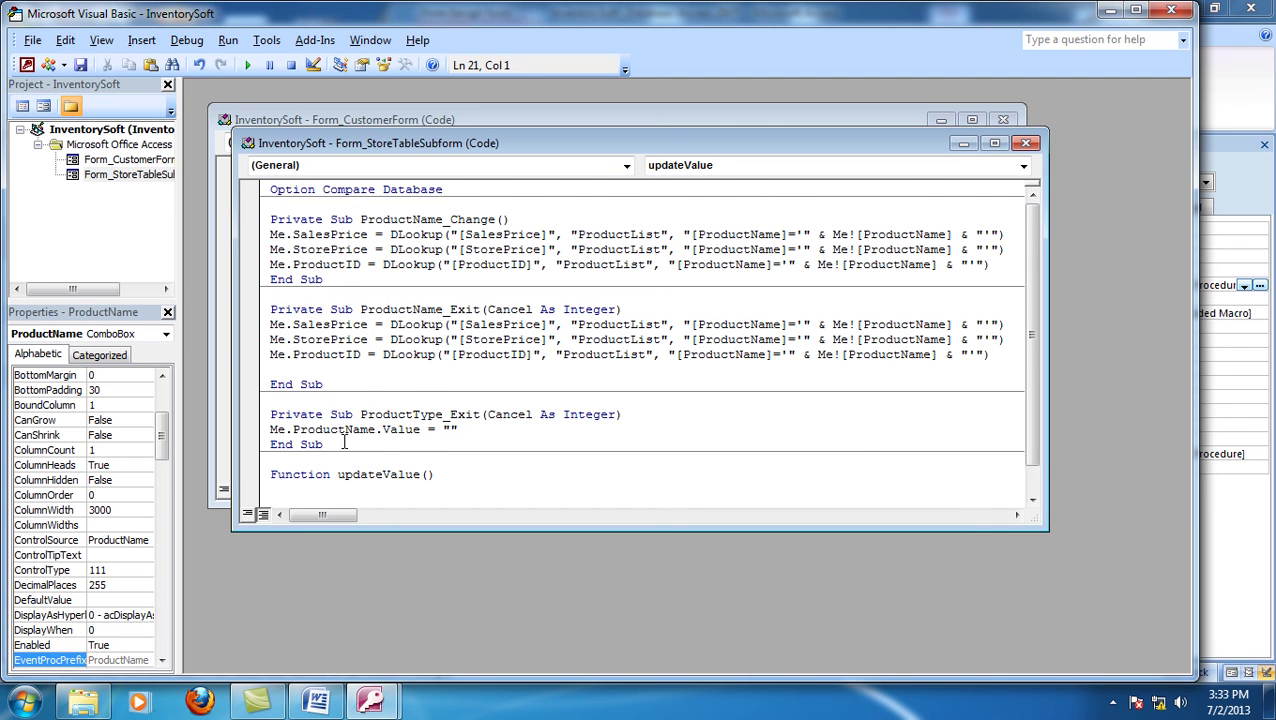
key("ctrl+v")
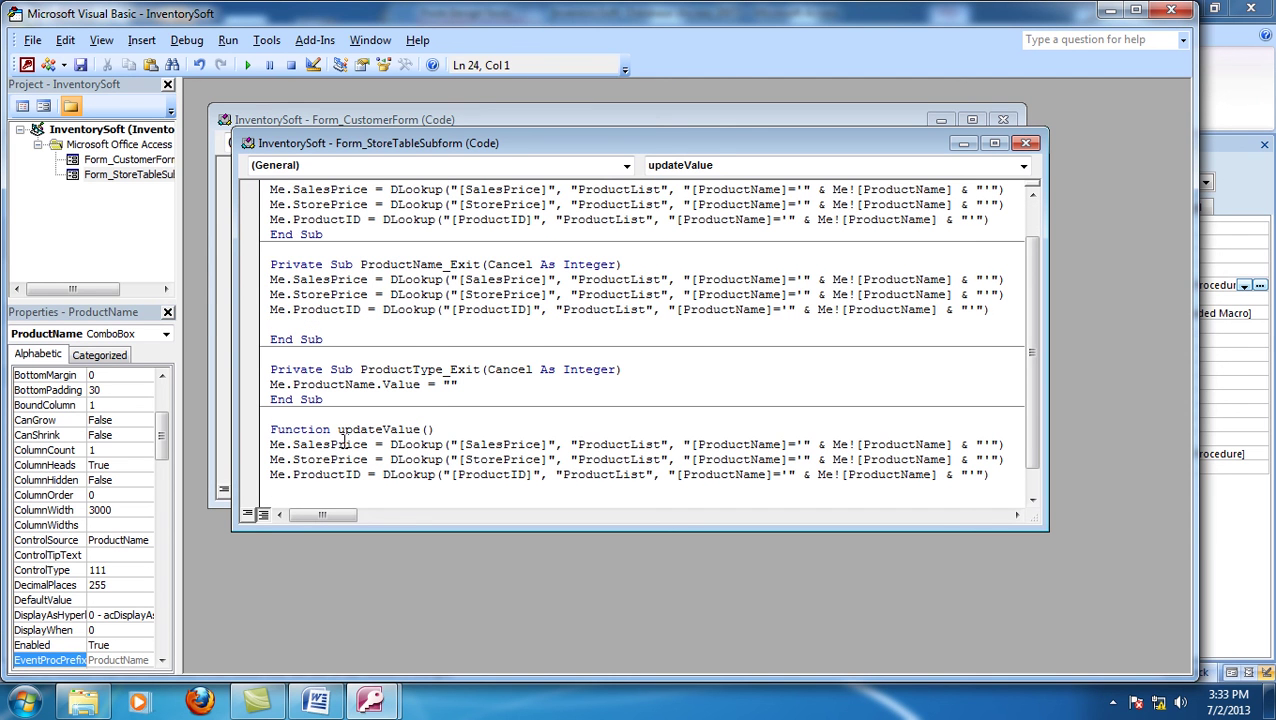
- Replace the three DLookup lines in ProductName_Exit with the line "cal updateValue"
scroll(343, 441, "up", 1)
left_click_drag(337, 474, 437, 474)
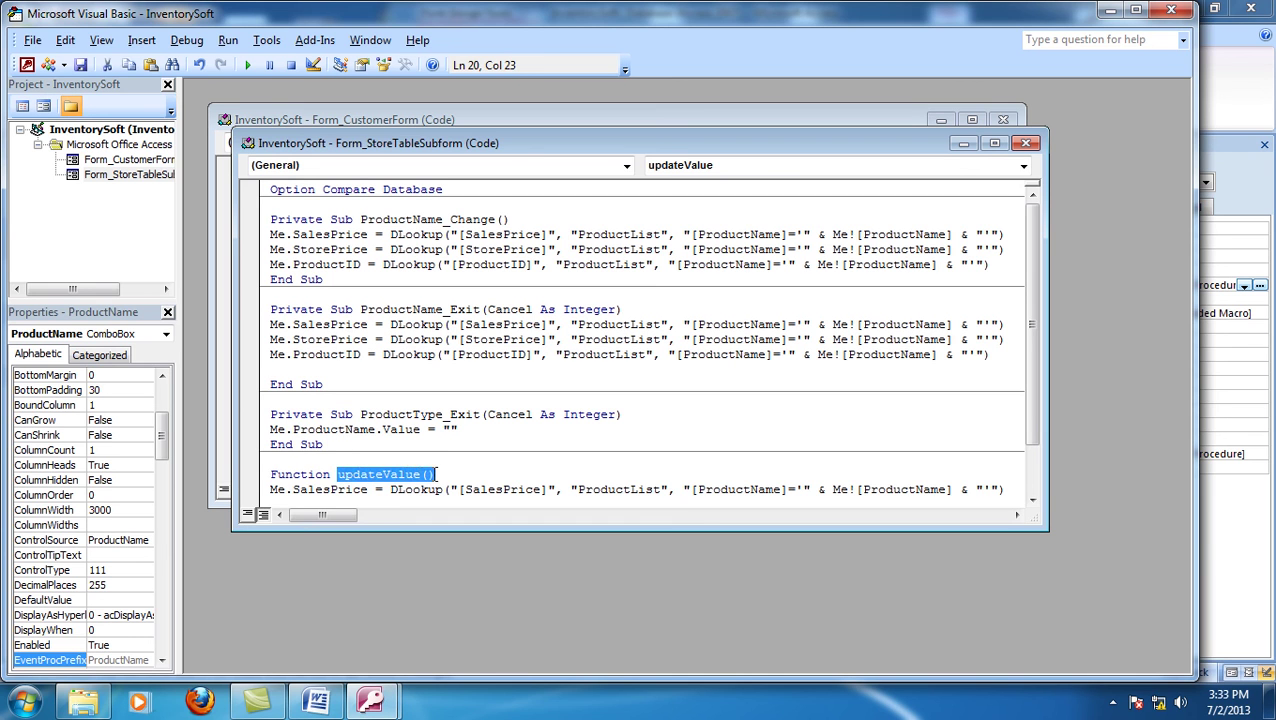
left_click_drag(272, 369, 240, 318)
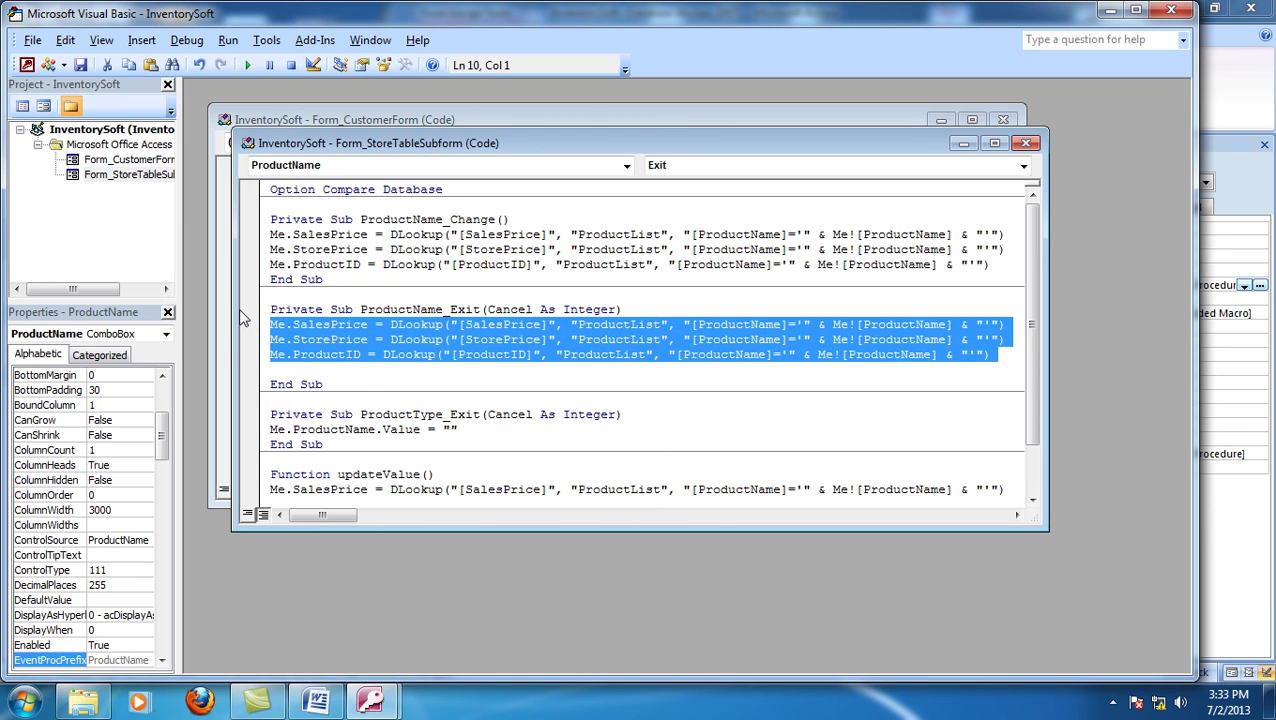
key("Delete")
key("ctrl+v")
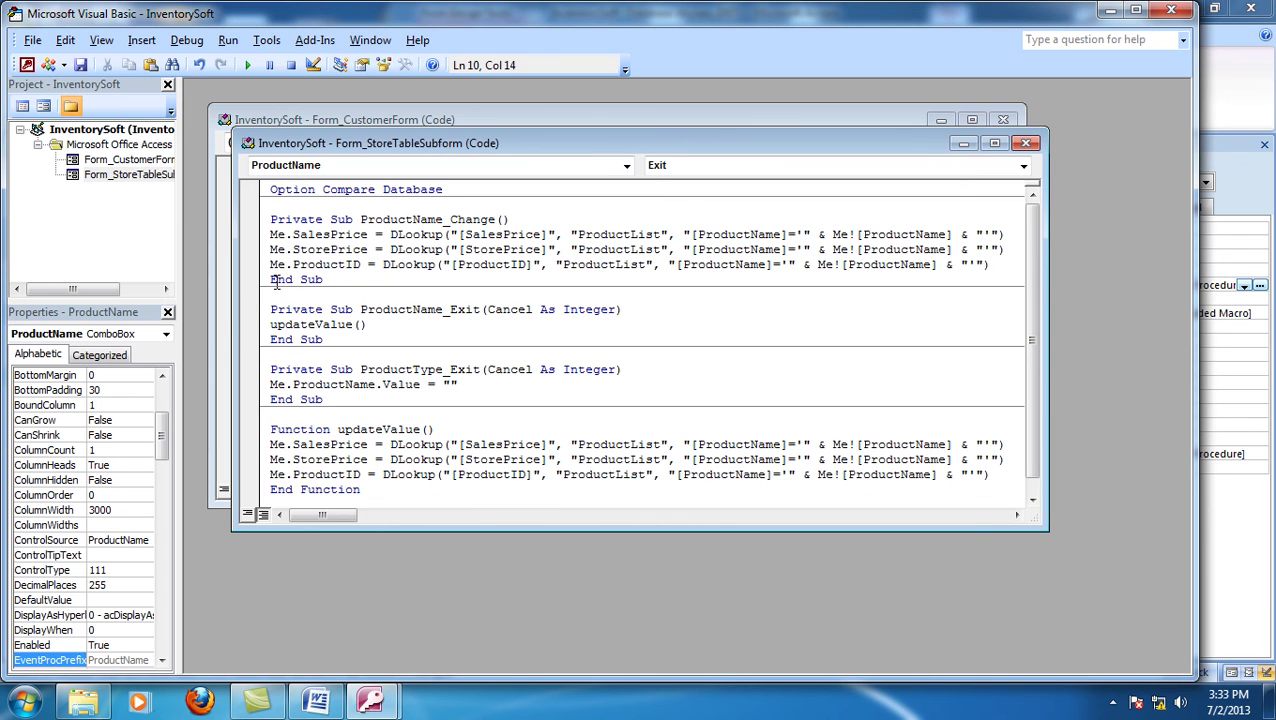
left_click(270, 279)
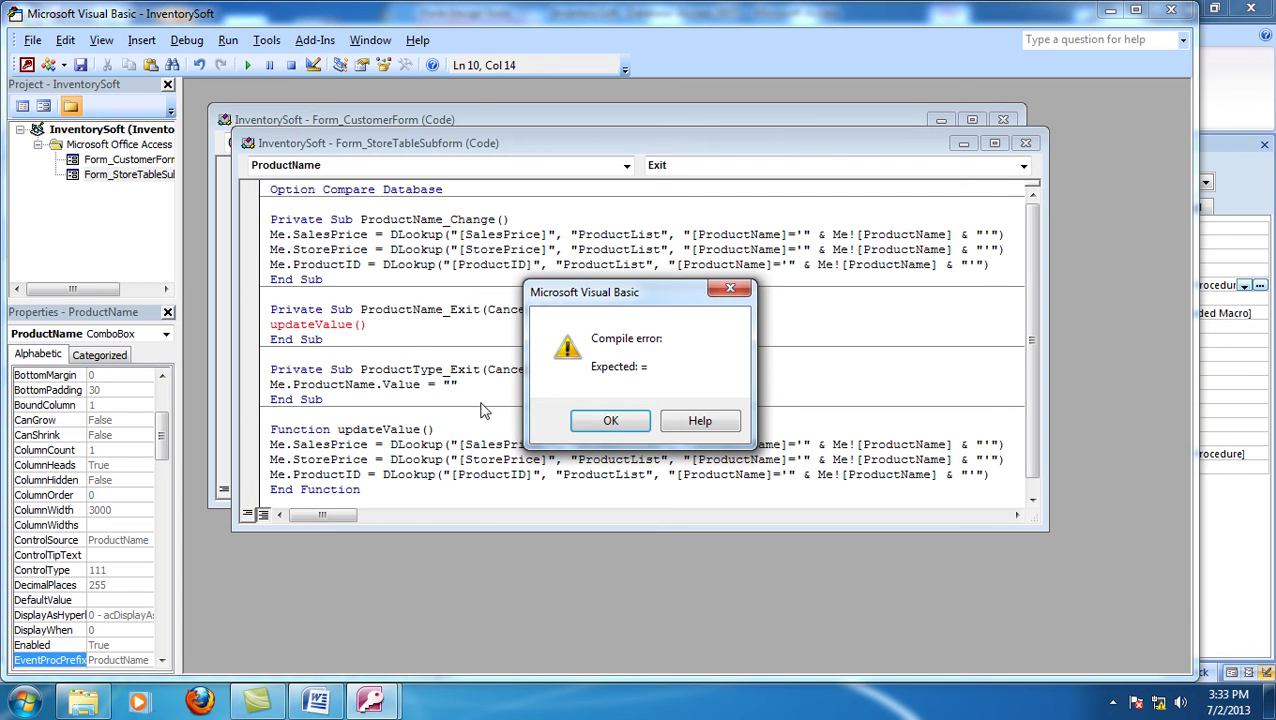
left_click(604, 421)
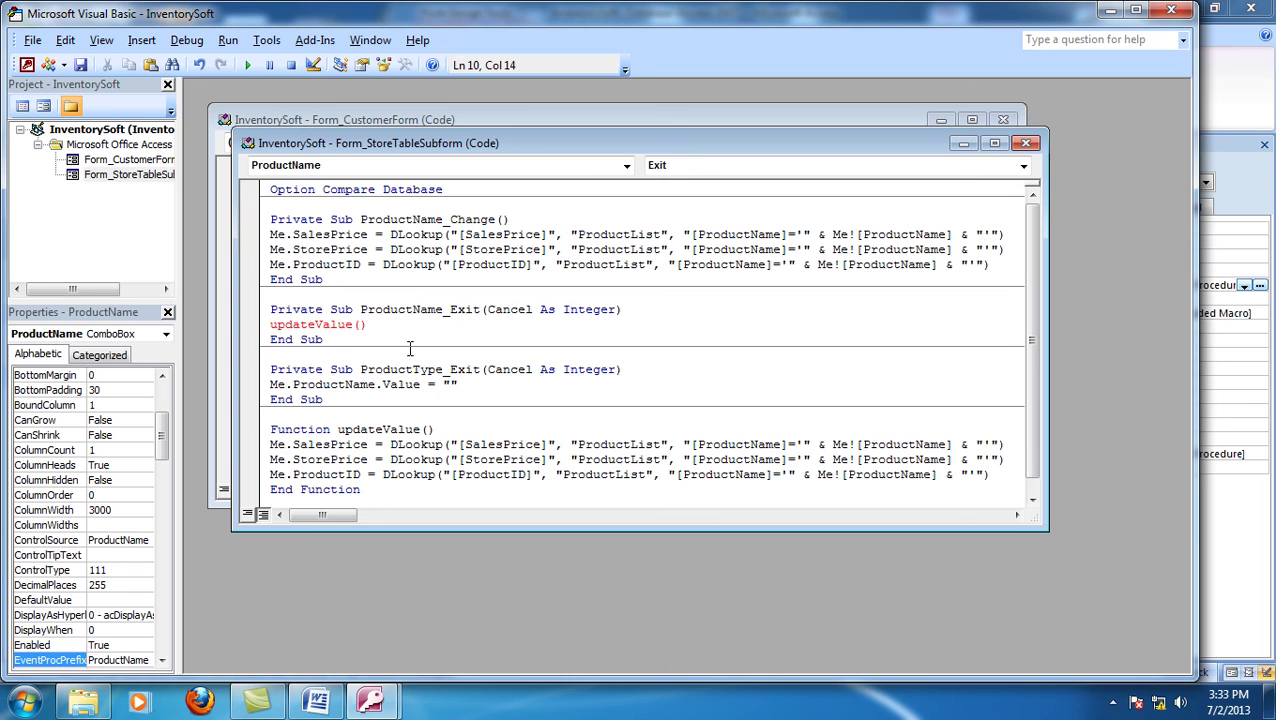
key("BackSpace")
key("BackSpace")
left_click(270, 324)
type("cal")
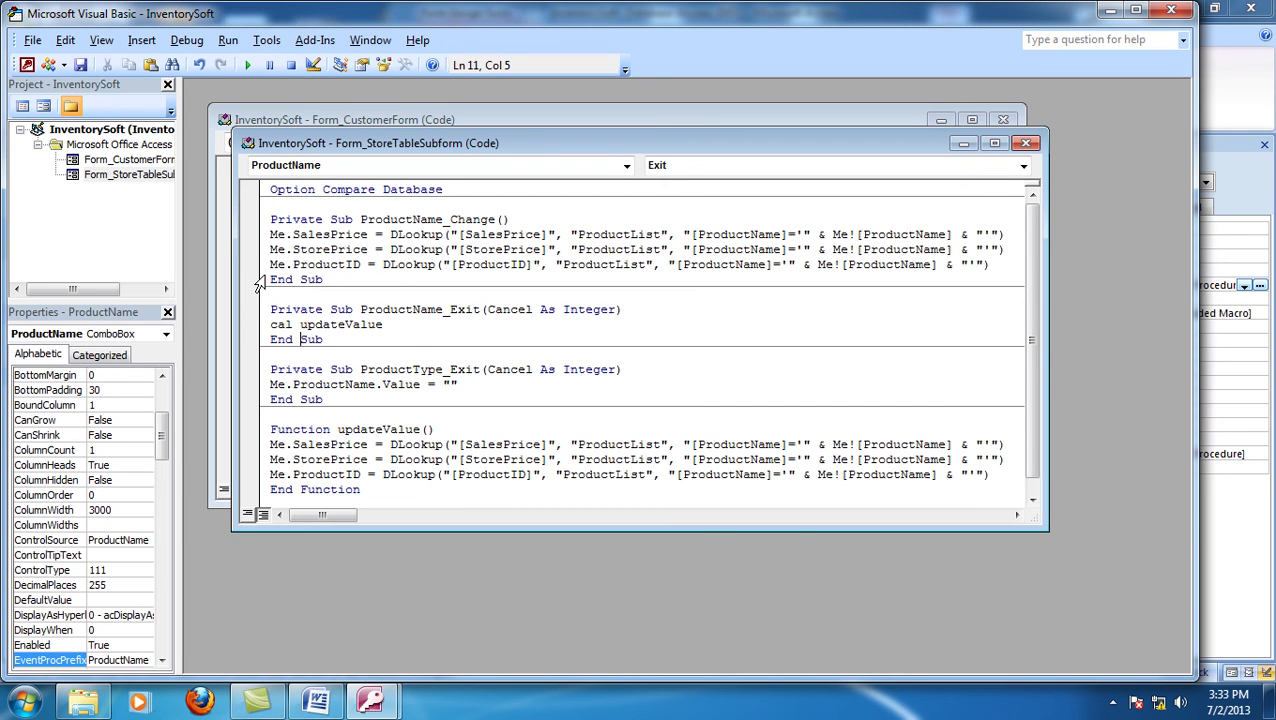
- Replace the three DLookup lines in ProductName_Change with a Call updateValue statement
left_click_drag(261, 264, 268, 232)
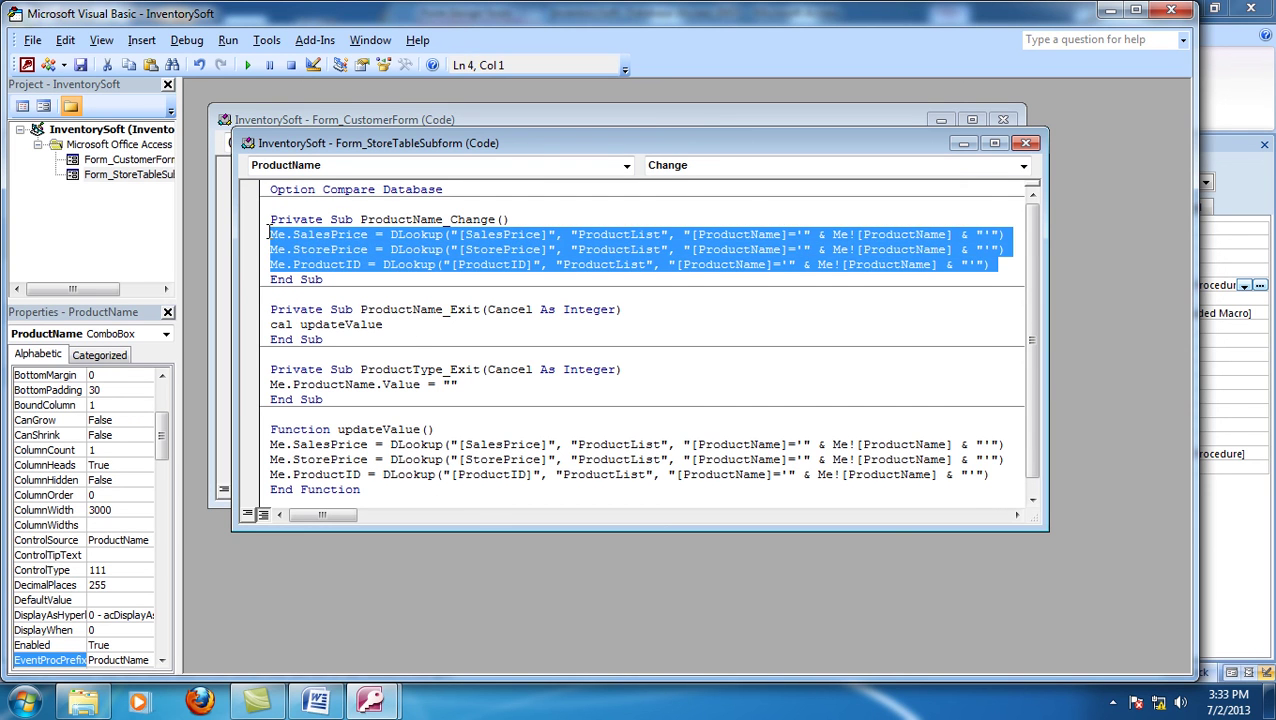
key("Delete")
type("call ")
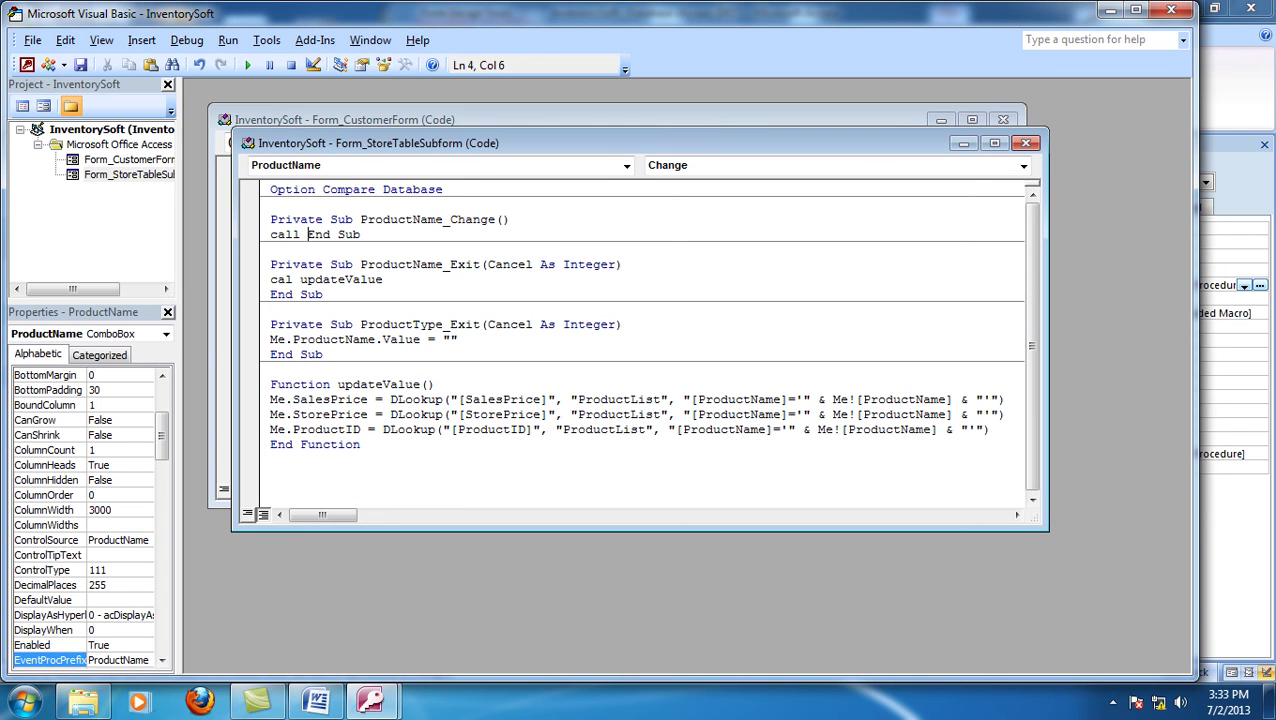
type("updateValue()")
key("Return")
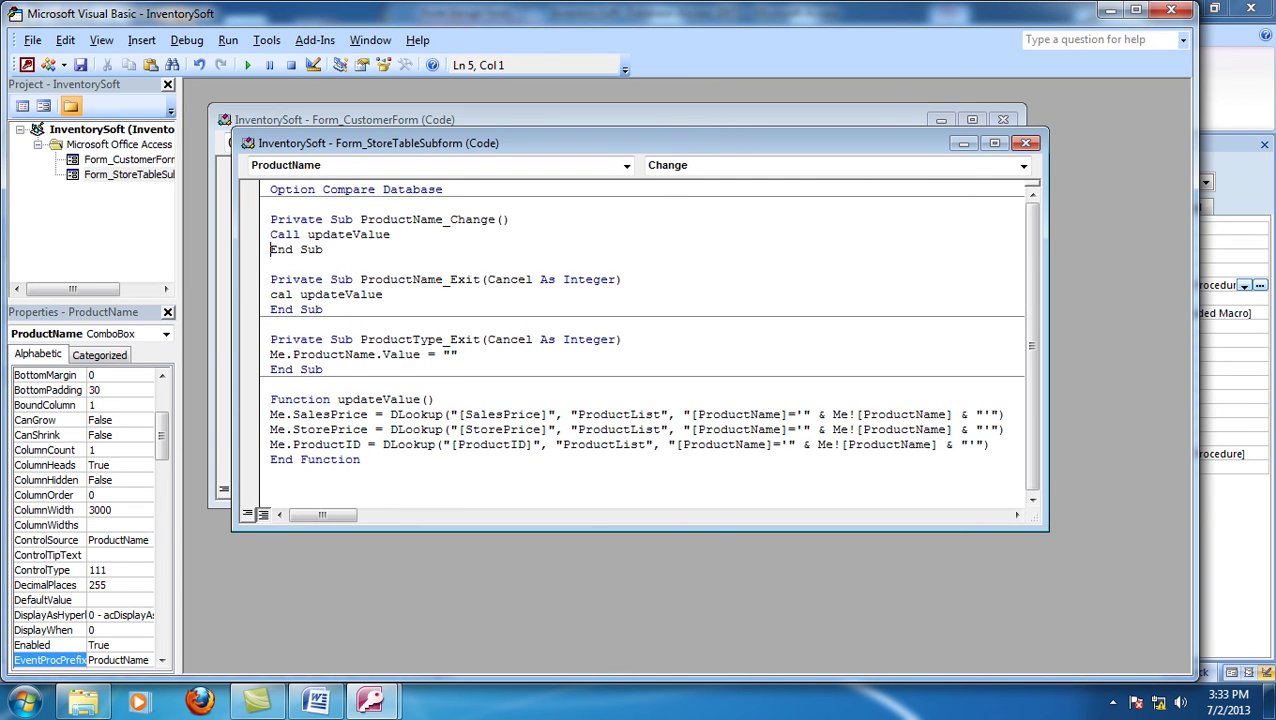
- Correct "cal" to "Call" in ProductName_Exit and save the code
left_click(412, 399)
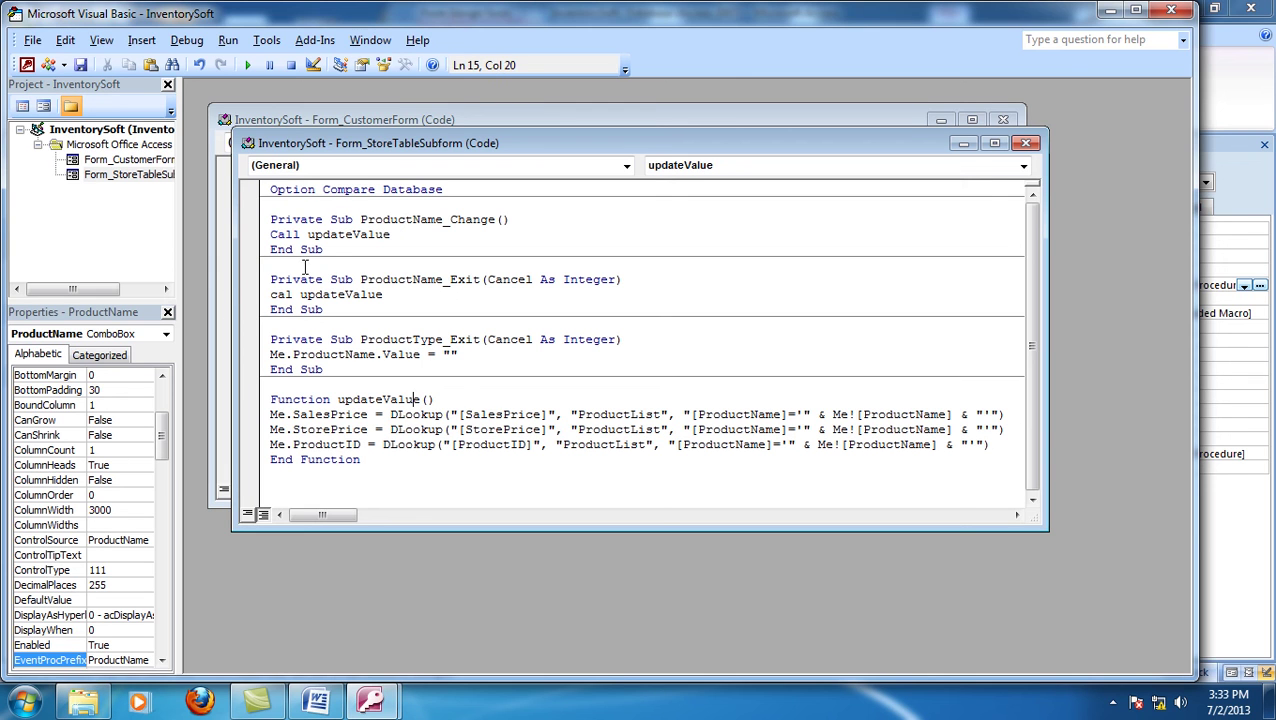
left_click(292, 294)
type("l")
left_click(80, 66)
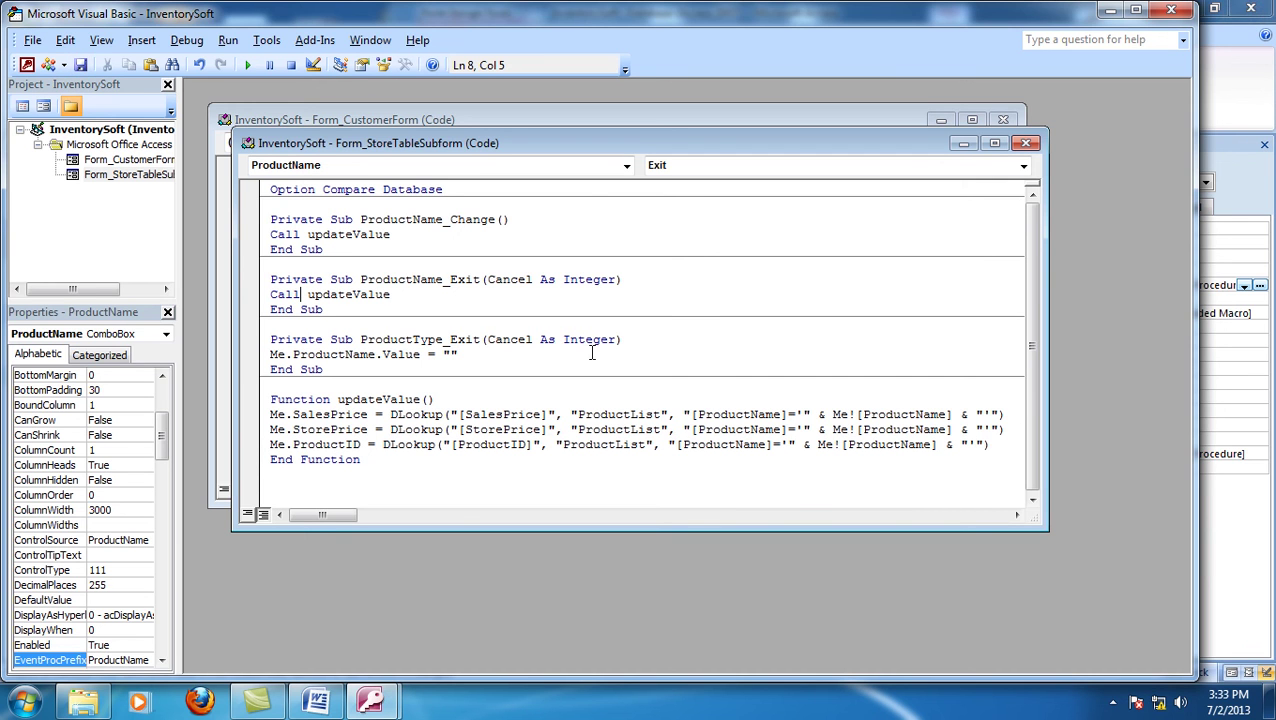
left_click_drag(368, 460, 271, 384)
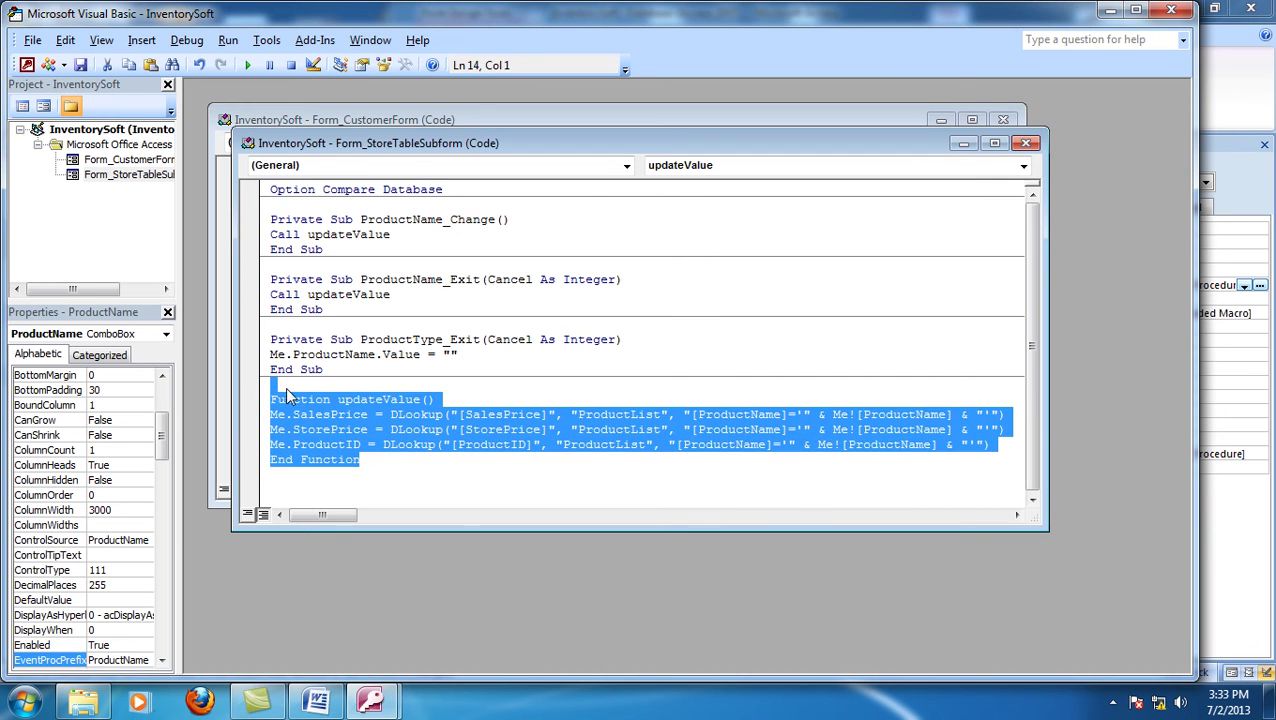
- Review the updateValue call in ProductName_Exit, close the code editor and show StoreForm in Form View
double_click(290, 294)
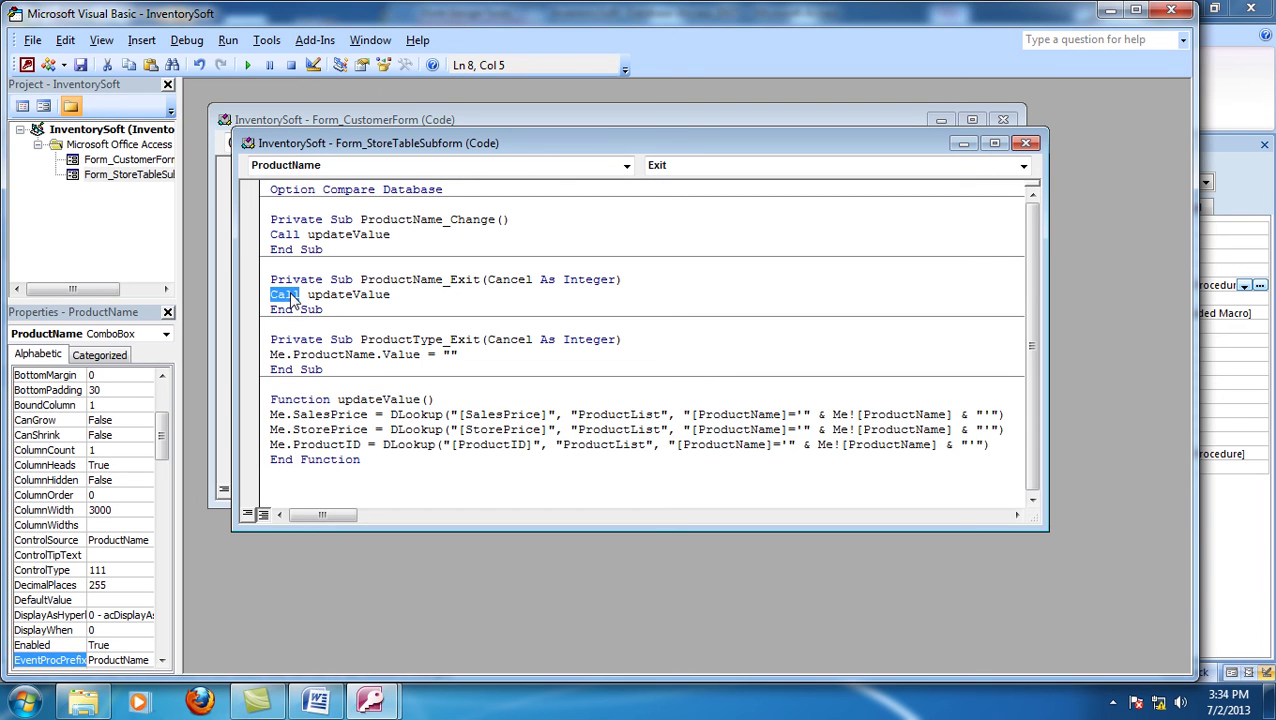
left_click_drag(324, 296, 374, 296)
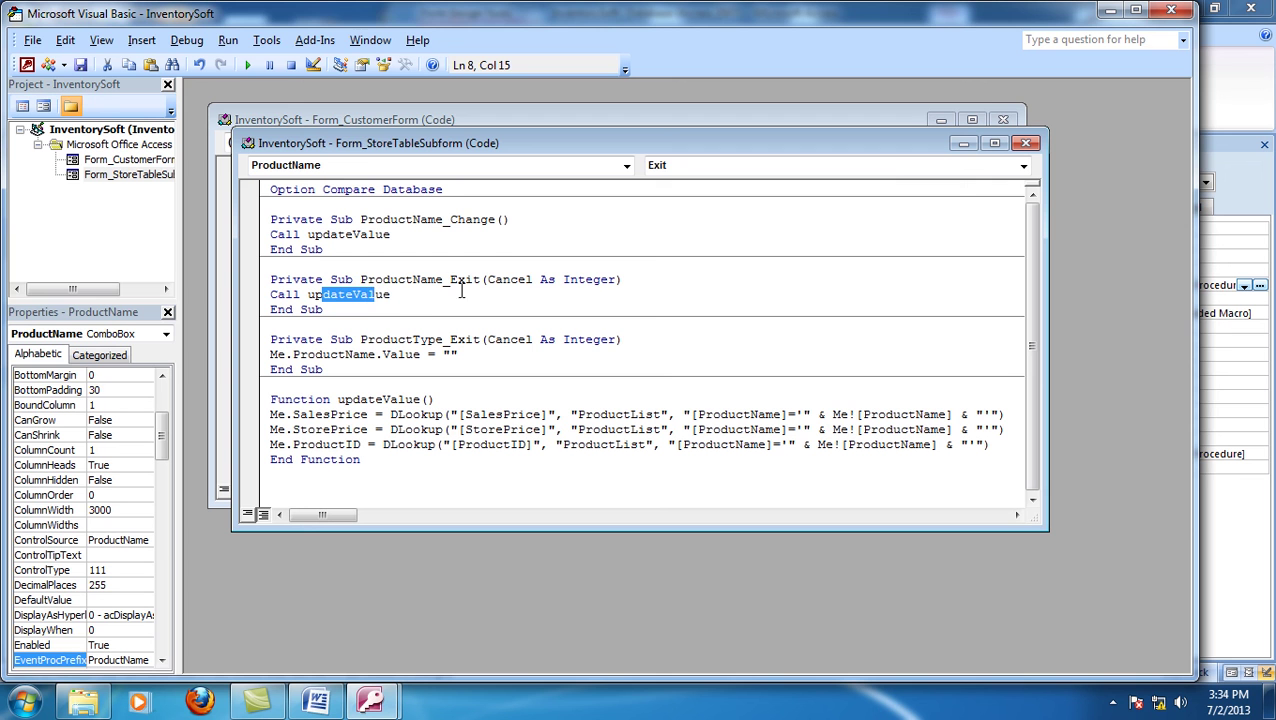
left_click(397, 296)
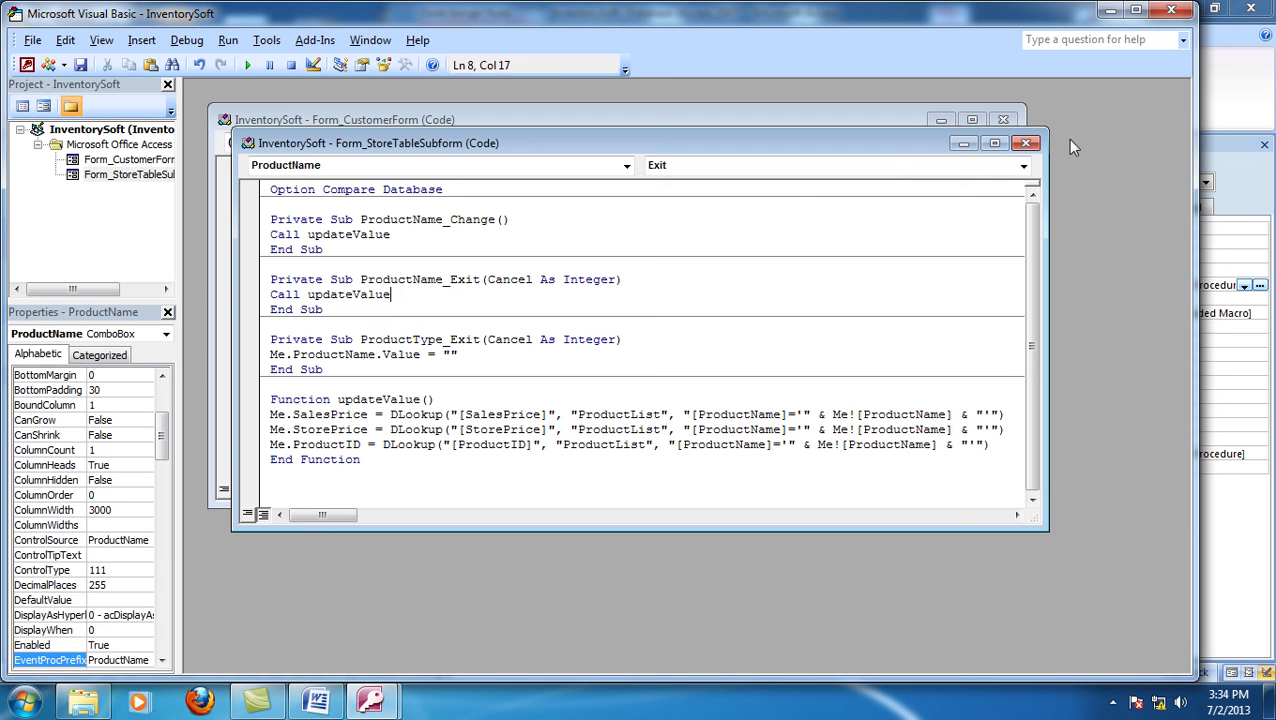
left_click(1170, 10)
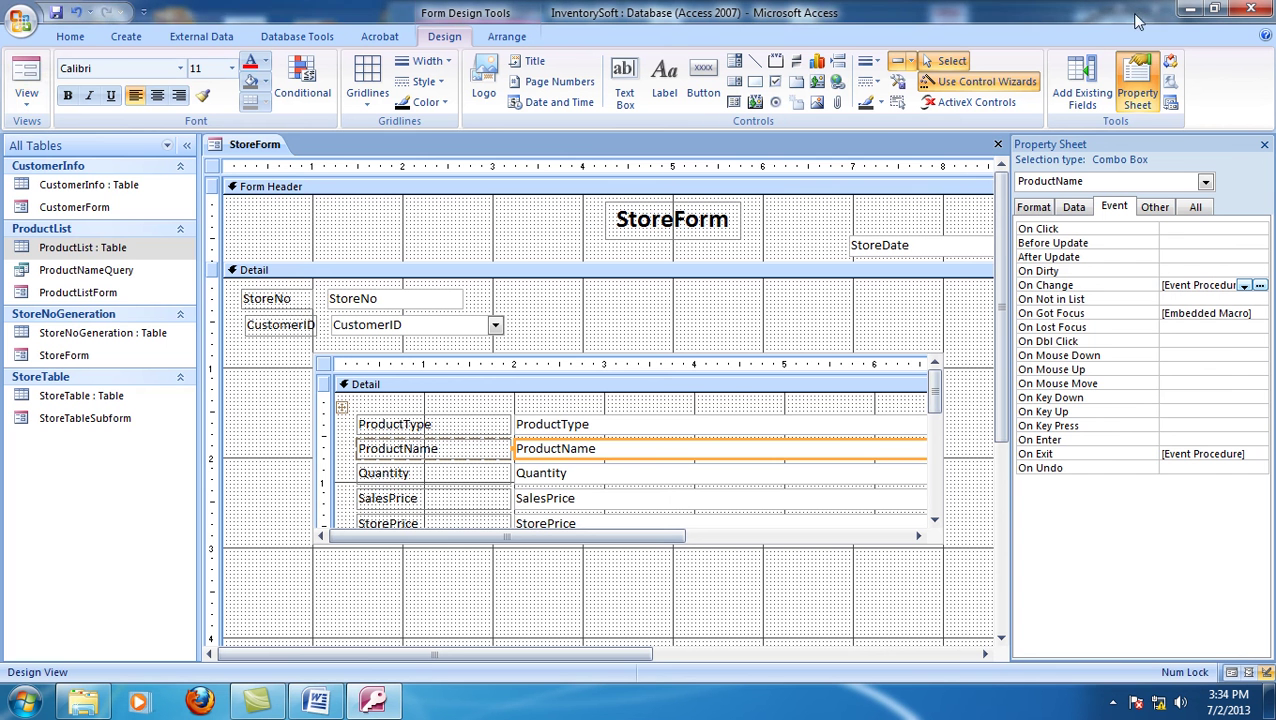
left_click(36, 100)
left_click(50, 132)
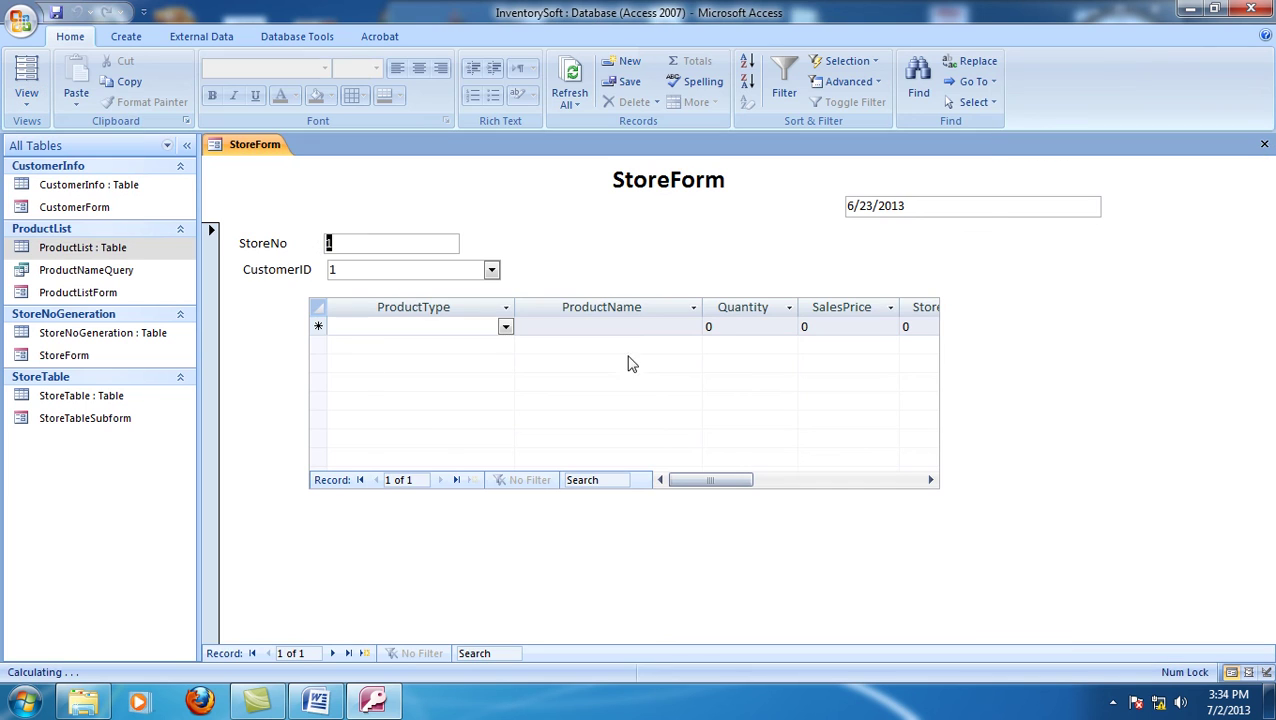
- In the subform's new row, choose Capsul as ProductType and Losectil as ProductName
left_click(505, 328)
left_click(424, 366)
left_click(581, 328)
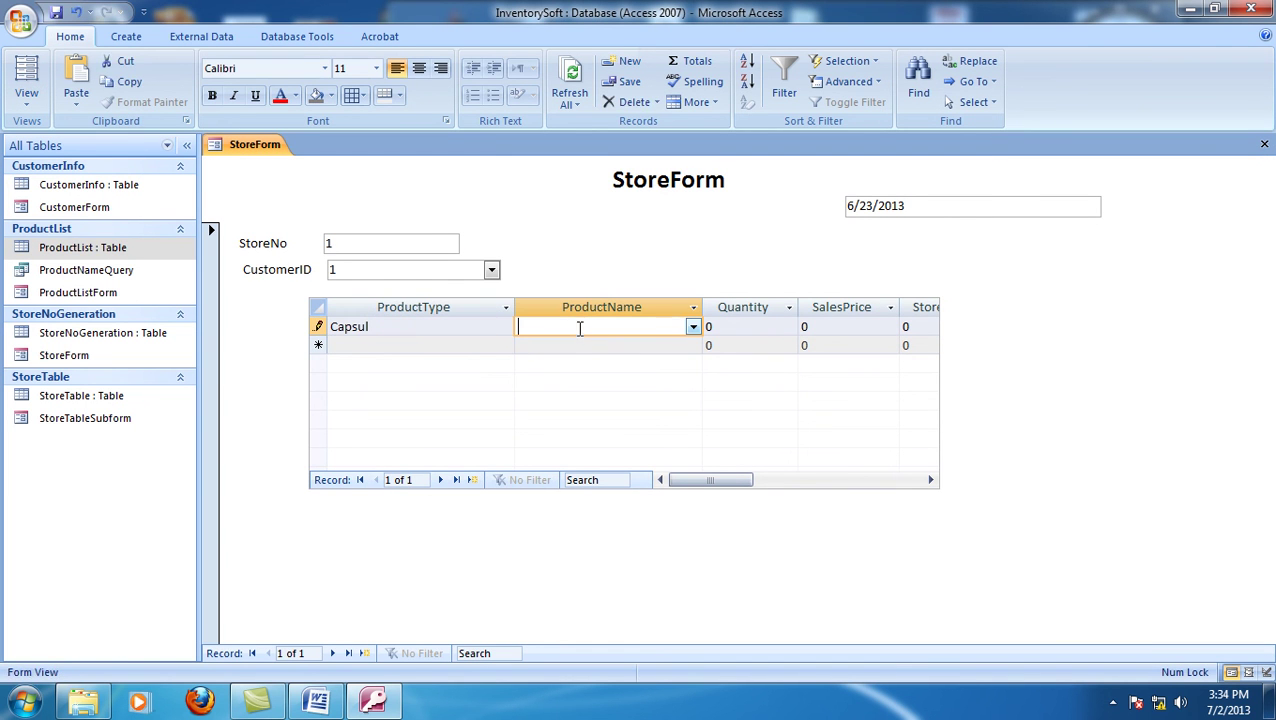
left_click(692, 328)
left_click(588, 364)
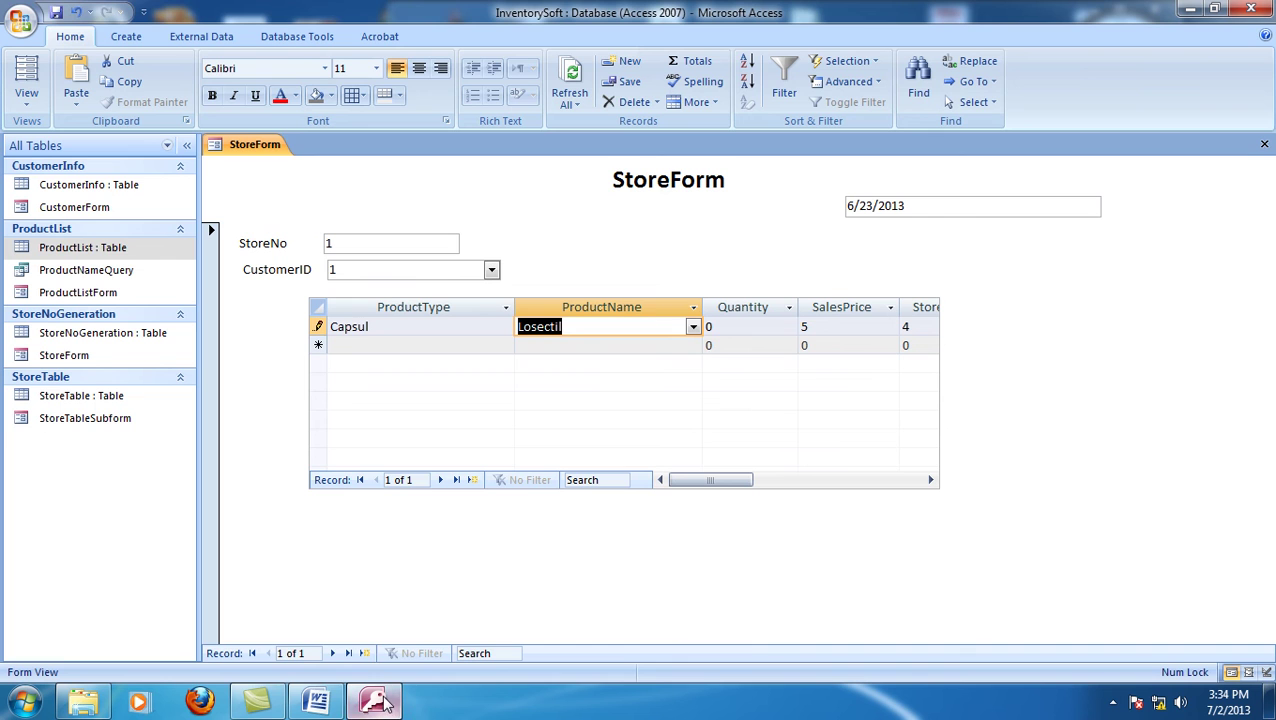
- Set the Losectil row's Quantity to 10 and try to commit the record by moving to the next row
mouse_move(399, 703)
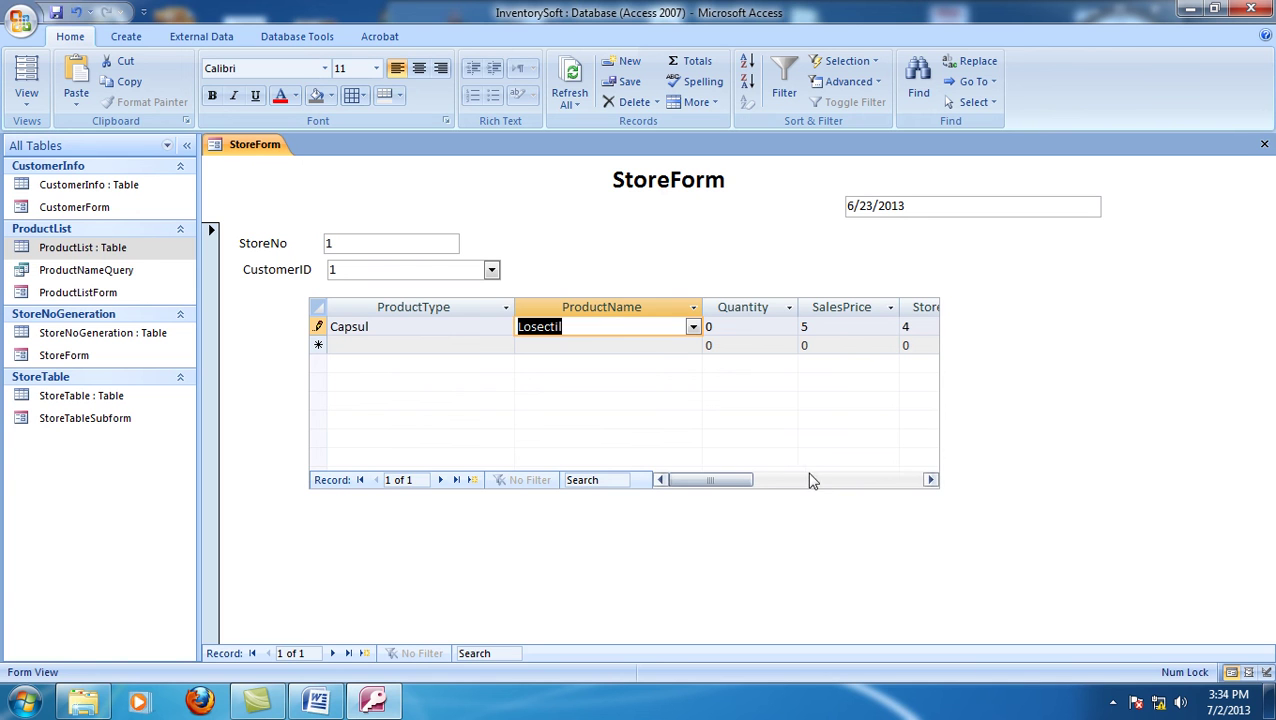
left_click_drag(735, 481, 655, 487)
left_click(710, 326)
key("BackSpace")
type("1")
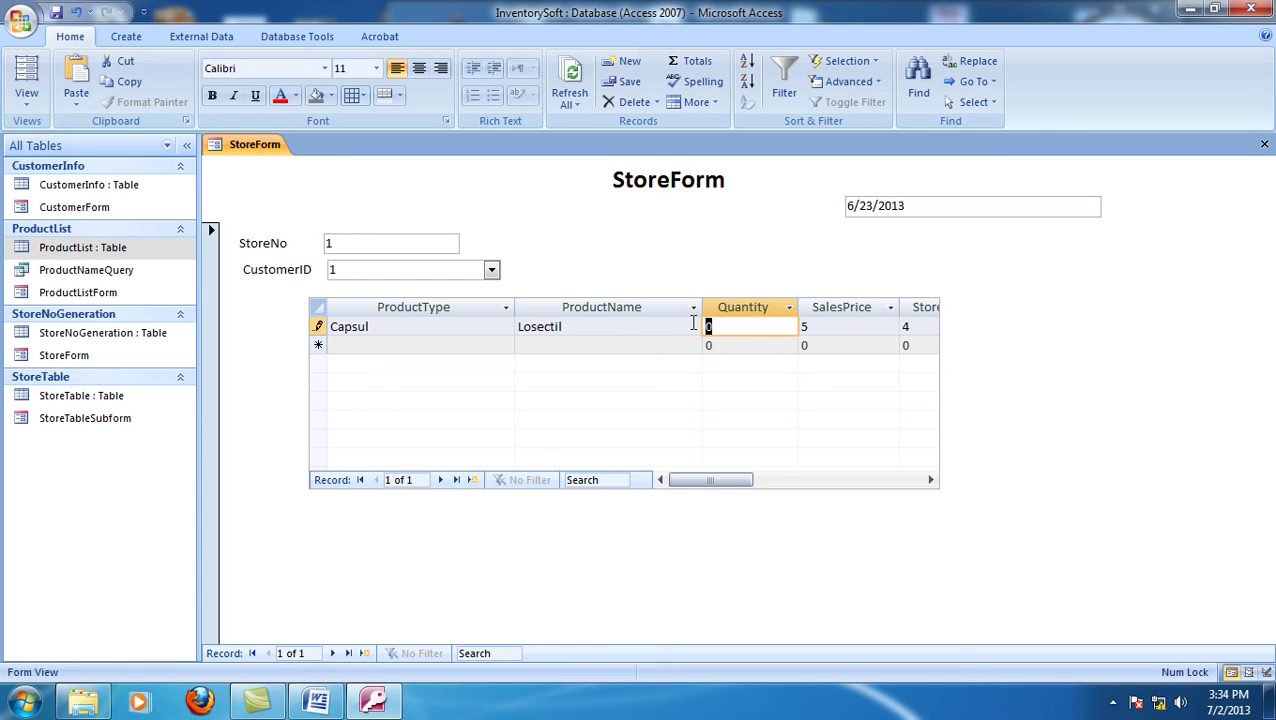
left_click(465, 350)
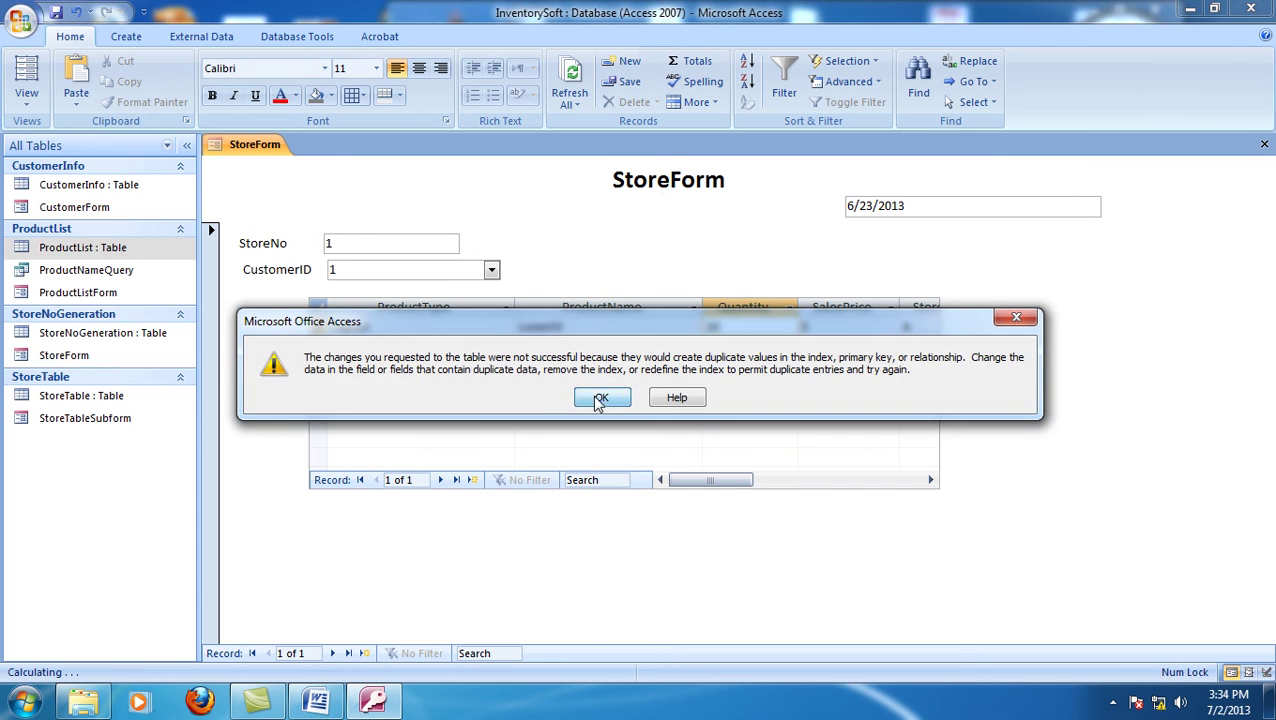
left_click(600, 396)
left_click(486, 346)
left_click(601, 398)
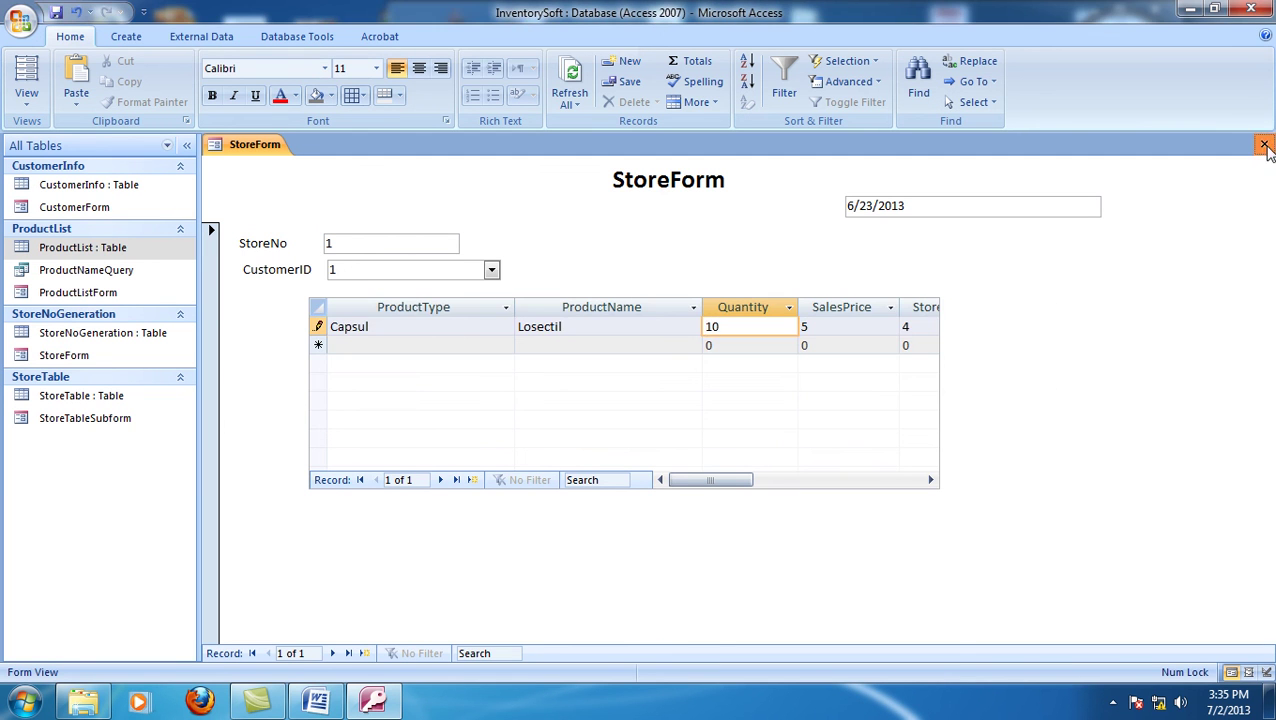
- Close StoreForm and discard the unsaved Losectil record
left_click(1265, 146)
left_click(601, 398)
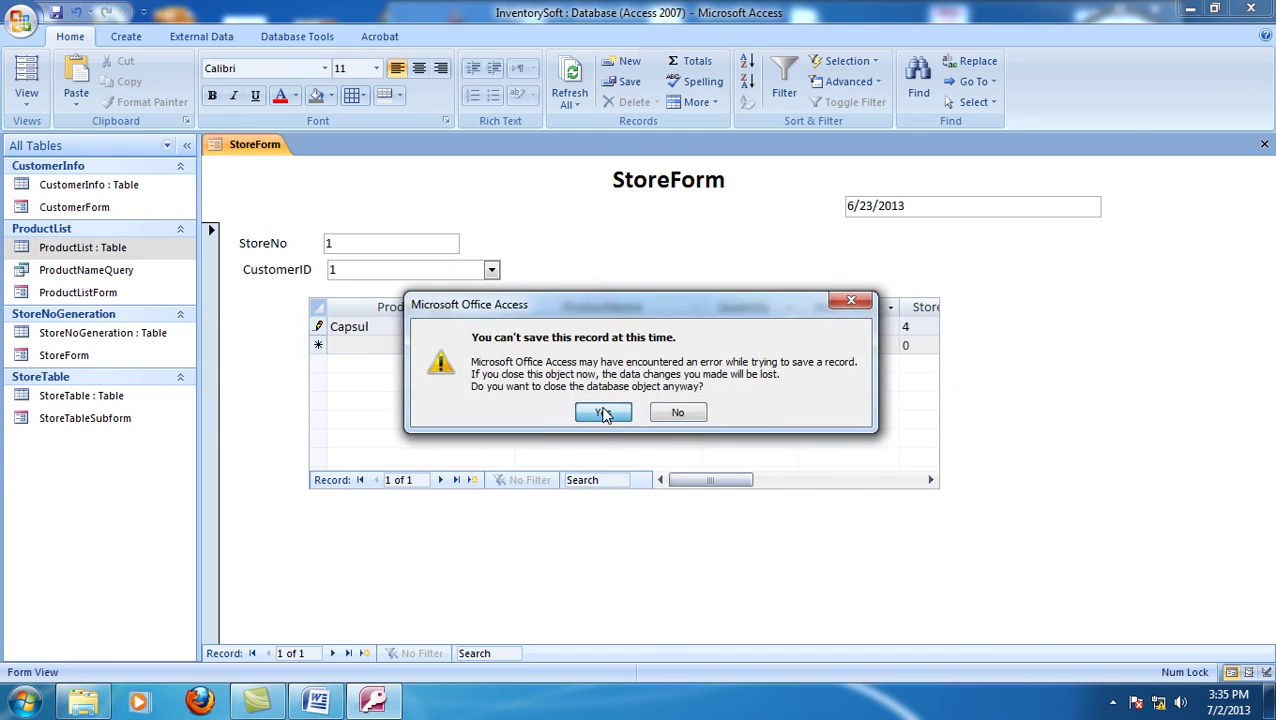
left_click(603, 413)
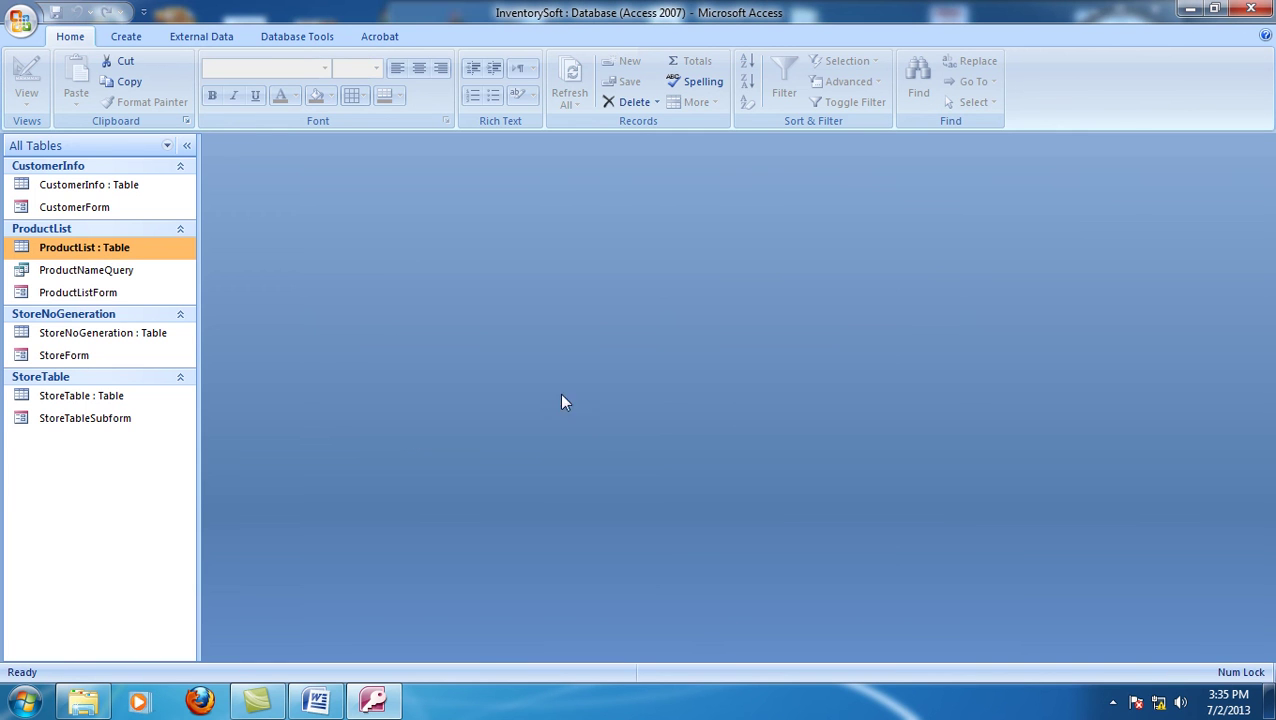
- Open StoreForm in Design View and inspect the data properties of ProductType and the subform's Record Source query
double_click(91, 354)
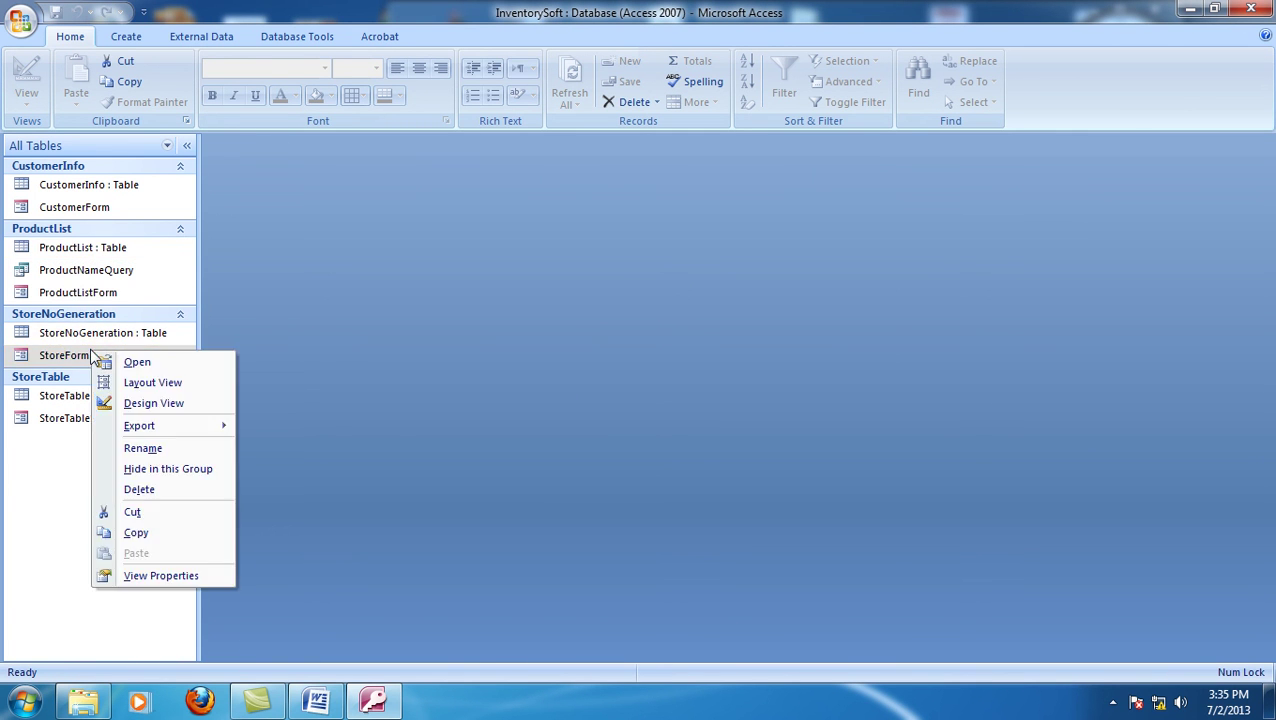
left_click(135, 402)
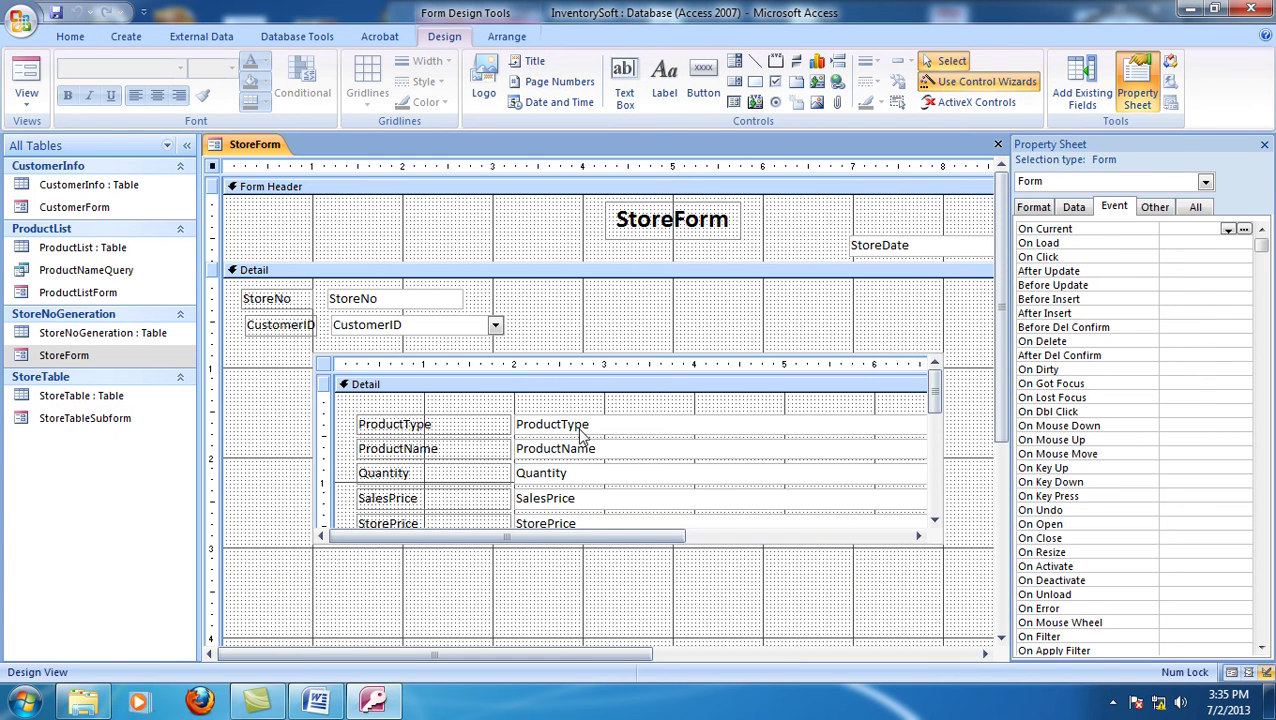
left_click(625, 426)
left_click(624, 426)
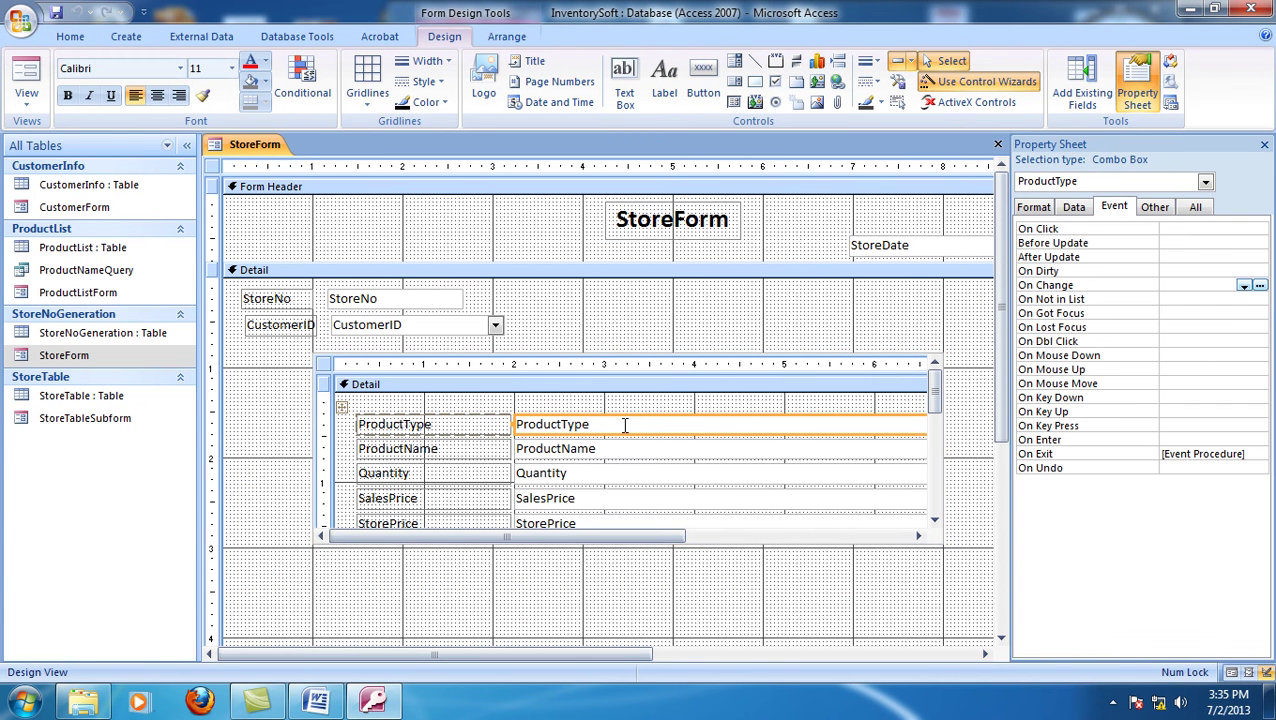
left_click(1080, 207)
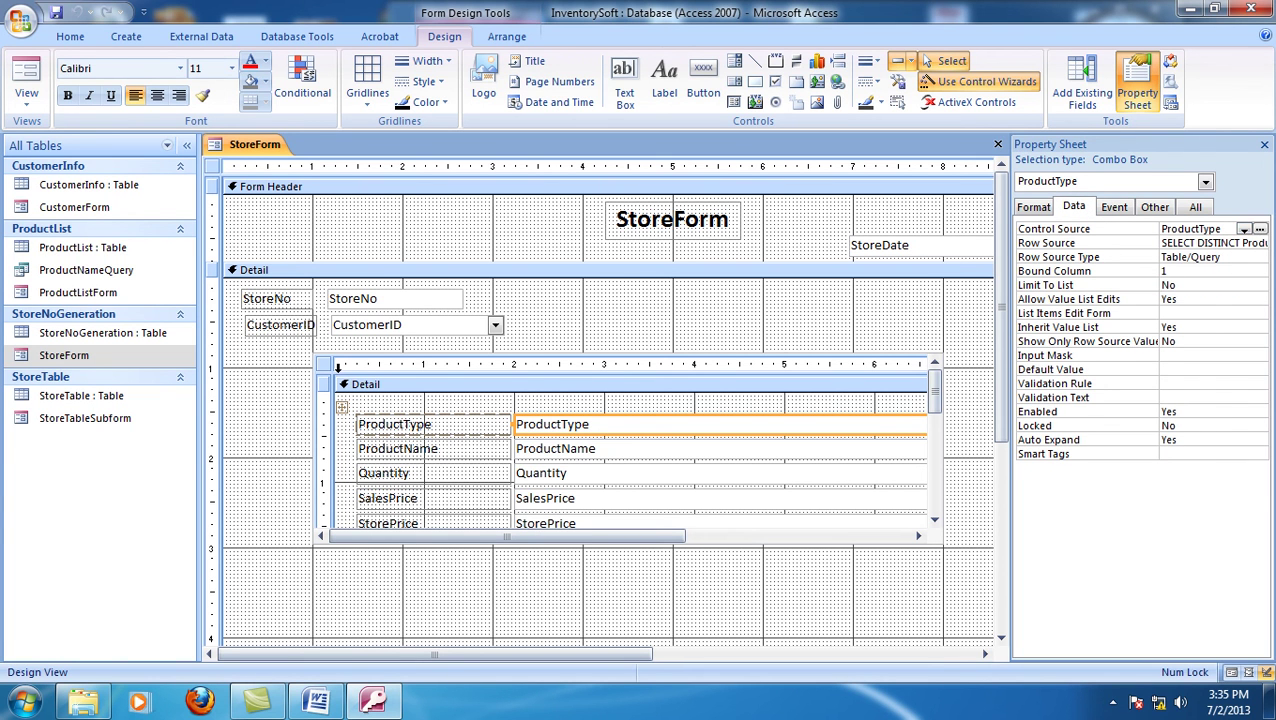
left_click(330, 365)
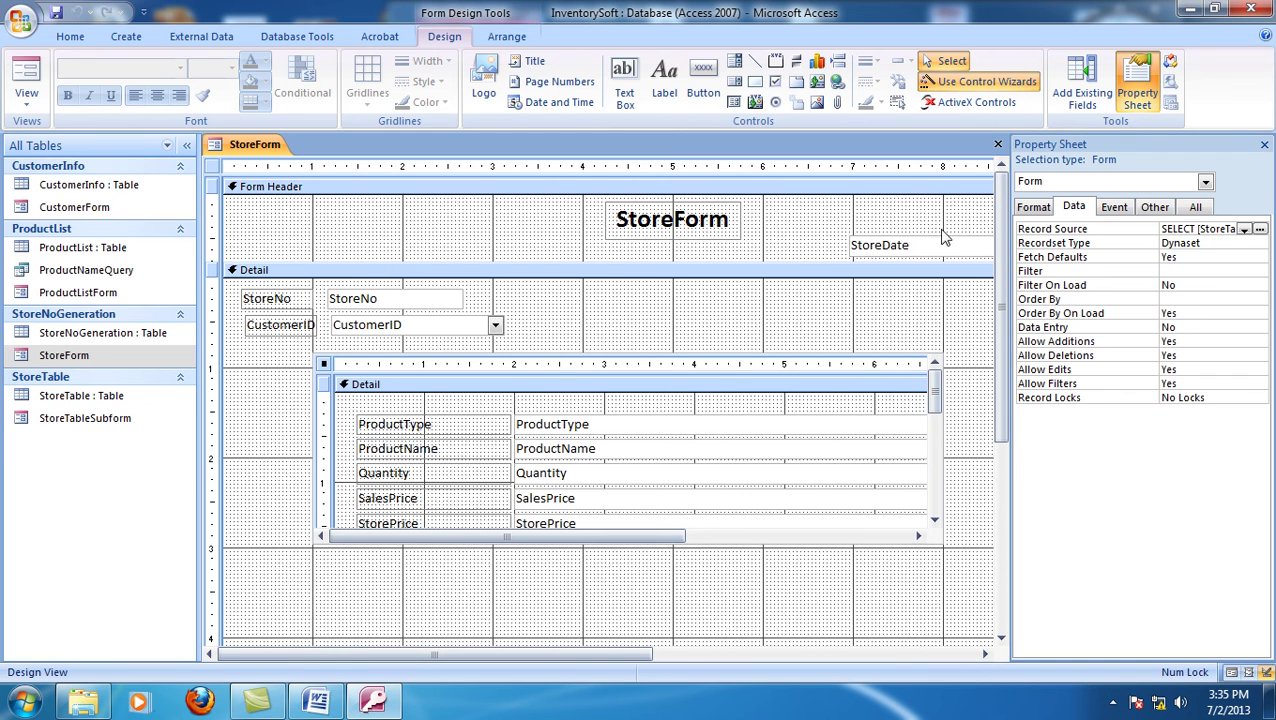
left_click(1259, 229)
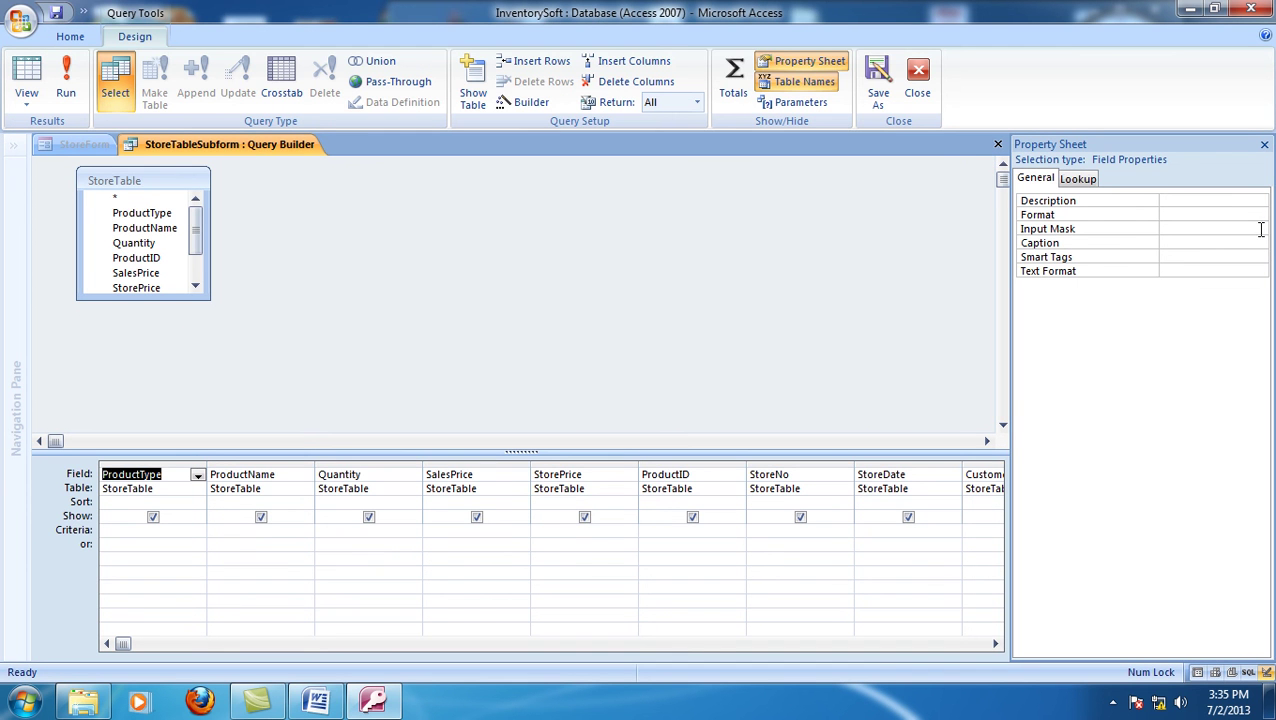
left_click(998, 145)
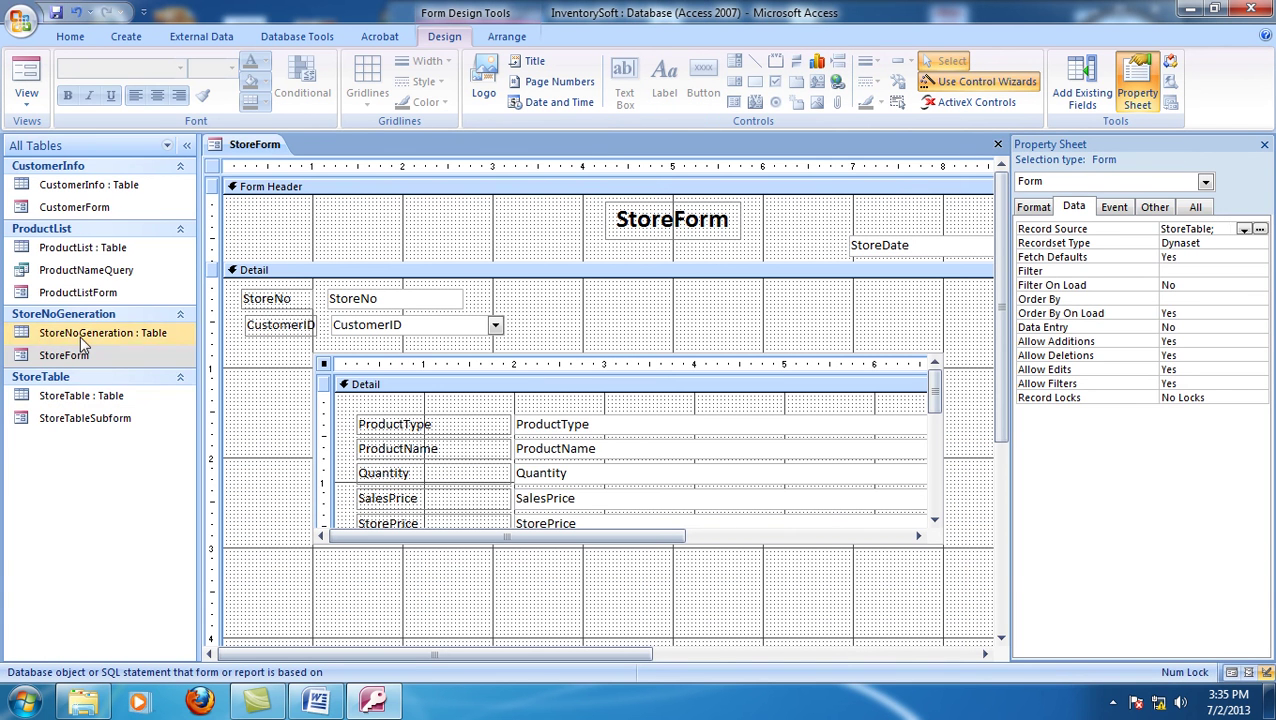
- Open StoreTable in Design View and show the ProductName field's properties
double_click(100, 397)
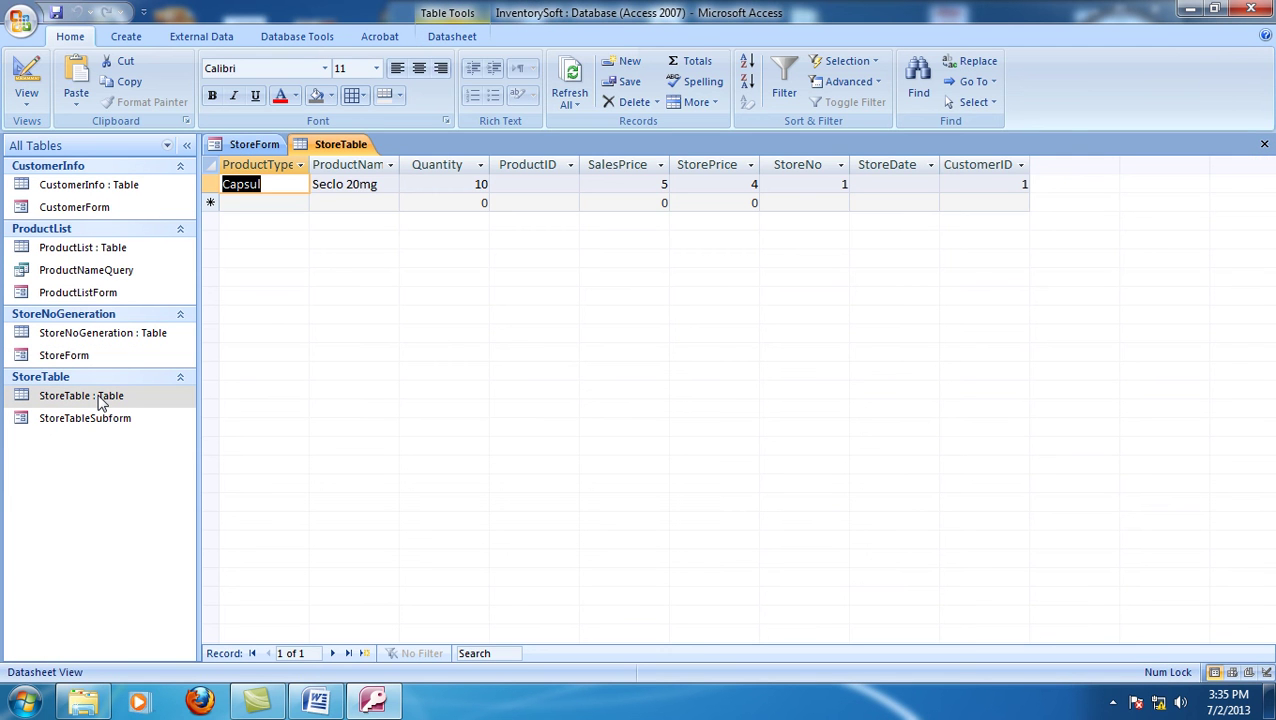
right_click(100, 397)
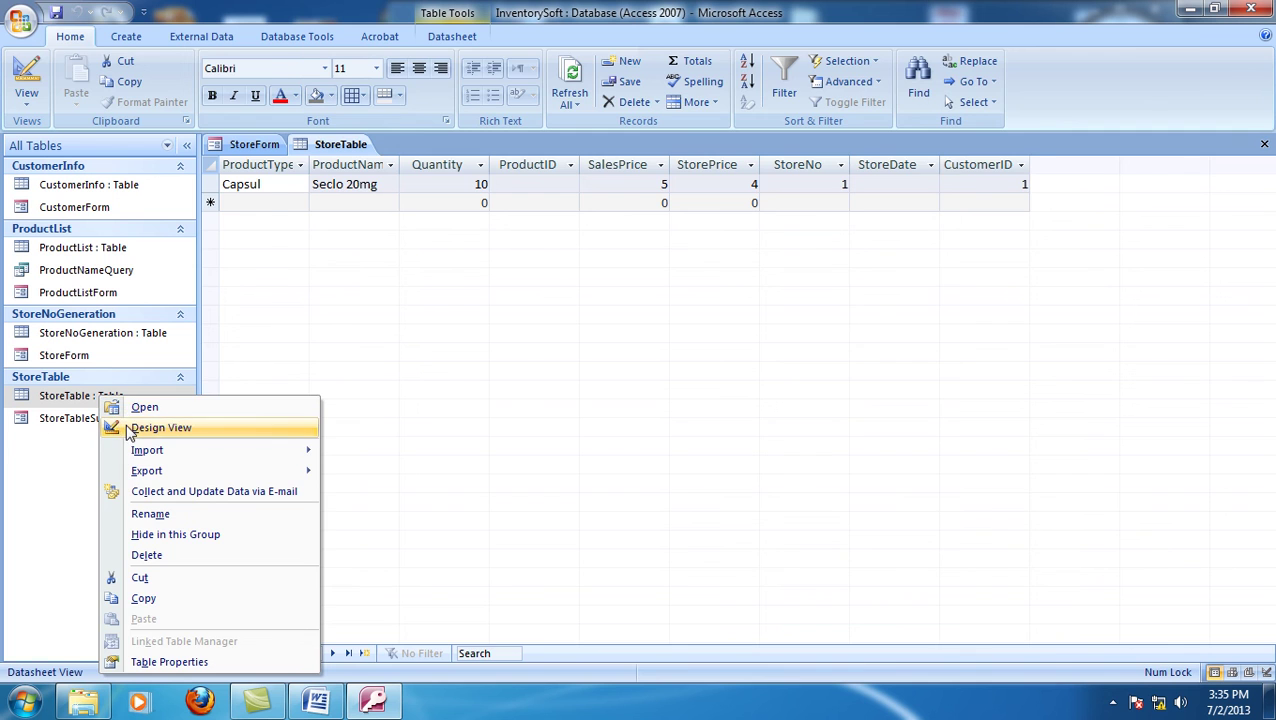
left_click(150, 428)
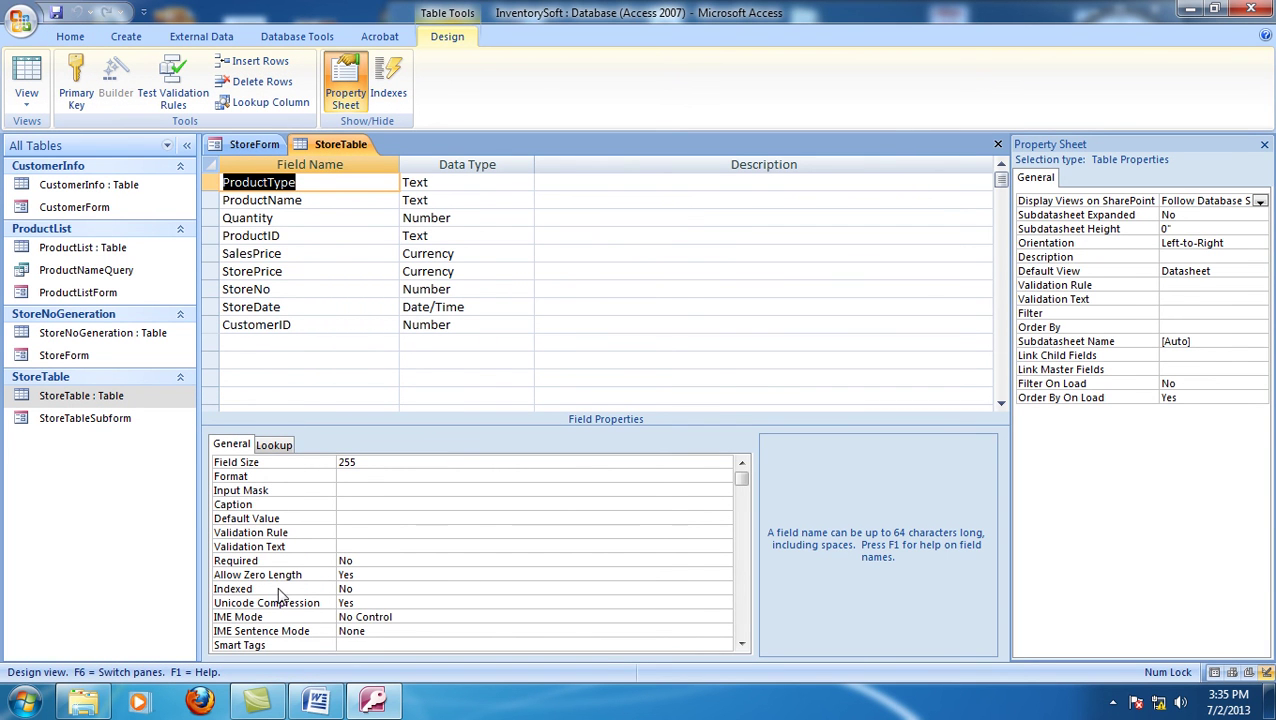
left_click(296, 199)
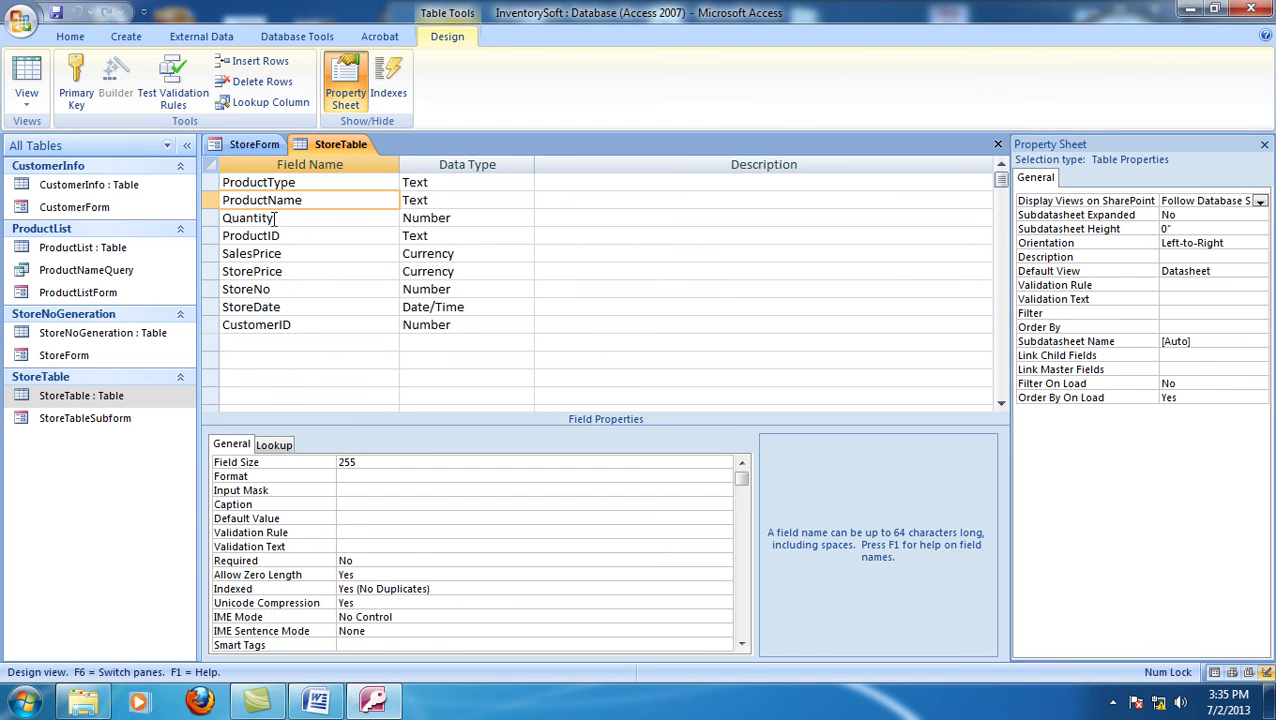
- Set the ProductName field's Indexed property to No in StoreTable and close the table design
left_click(479, 591)
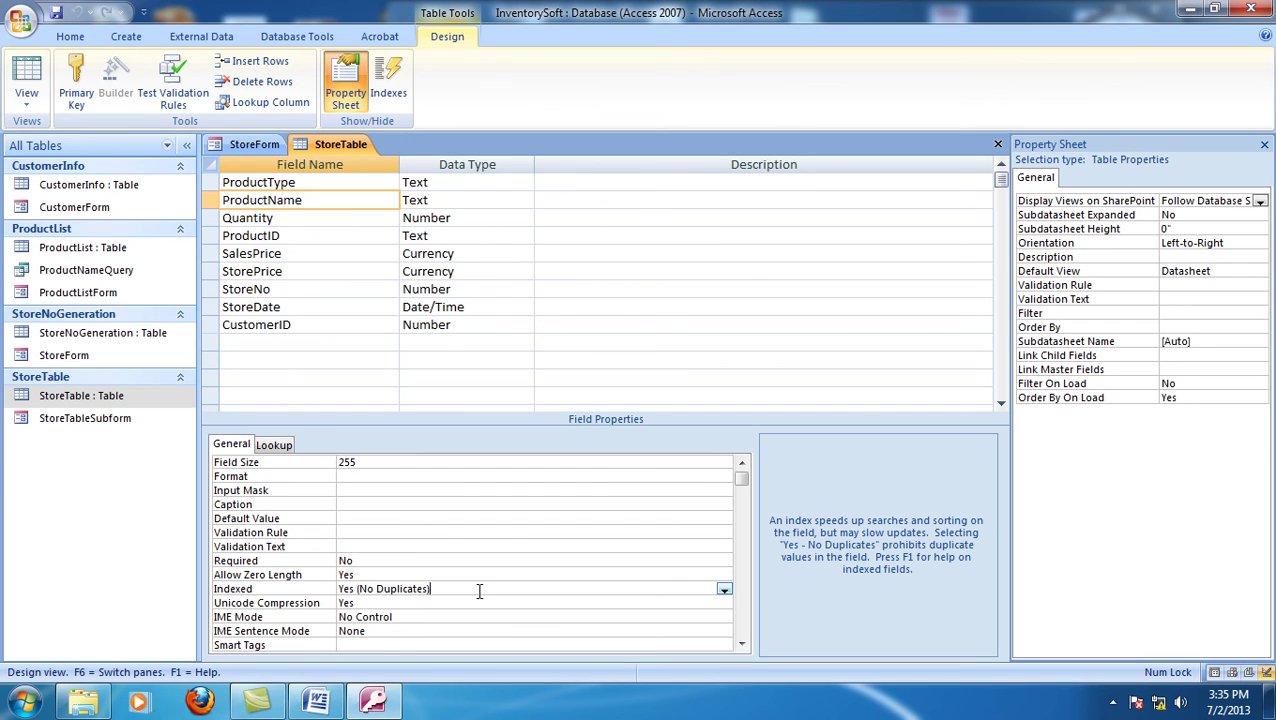
left_click(724, 591)
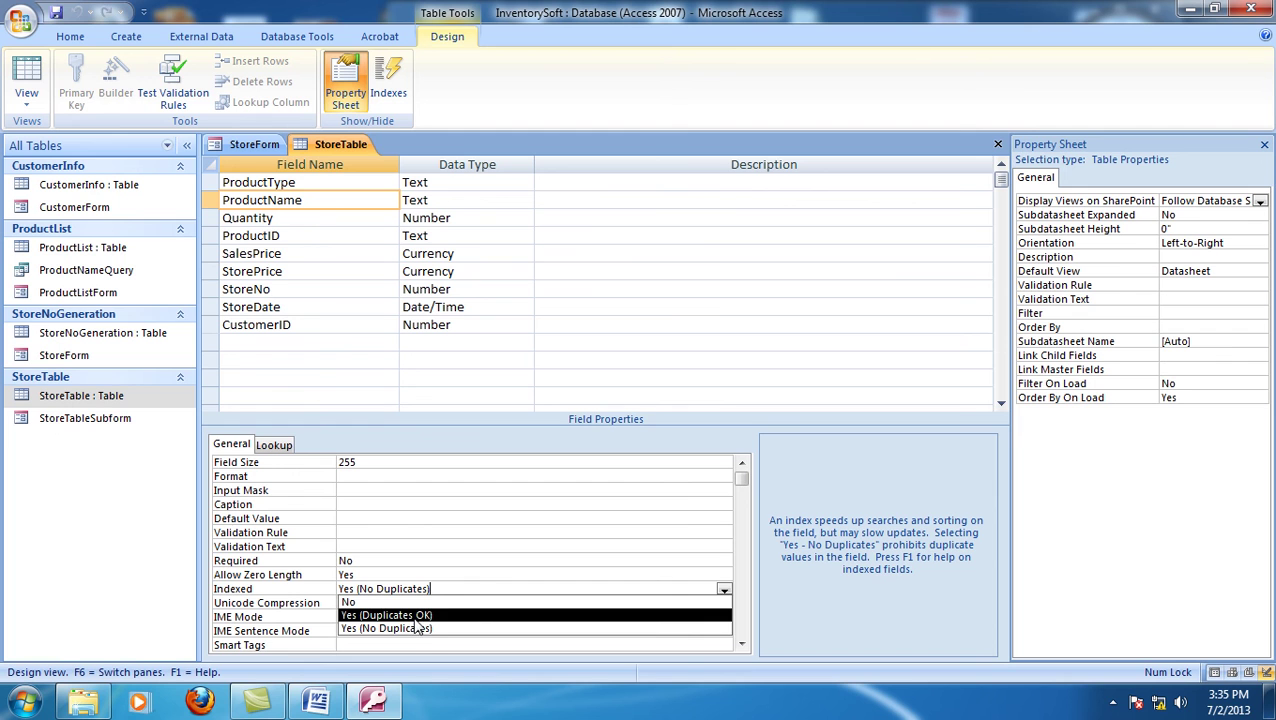
left_click(348, 604)
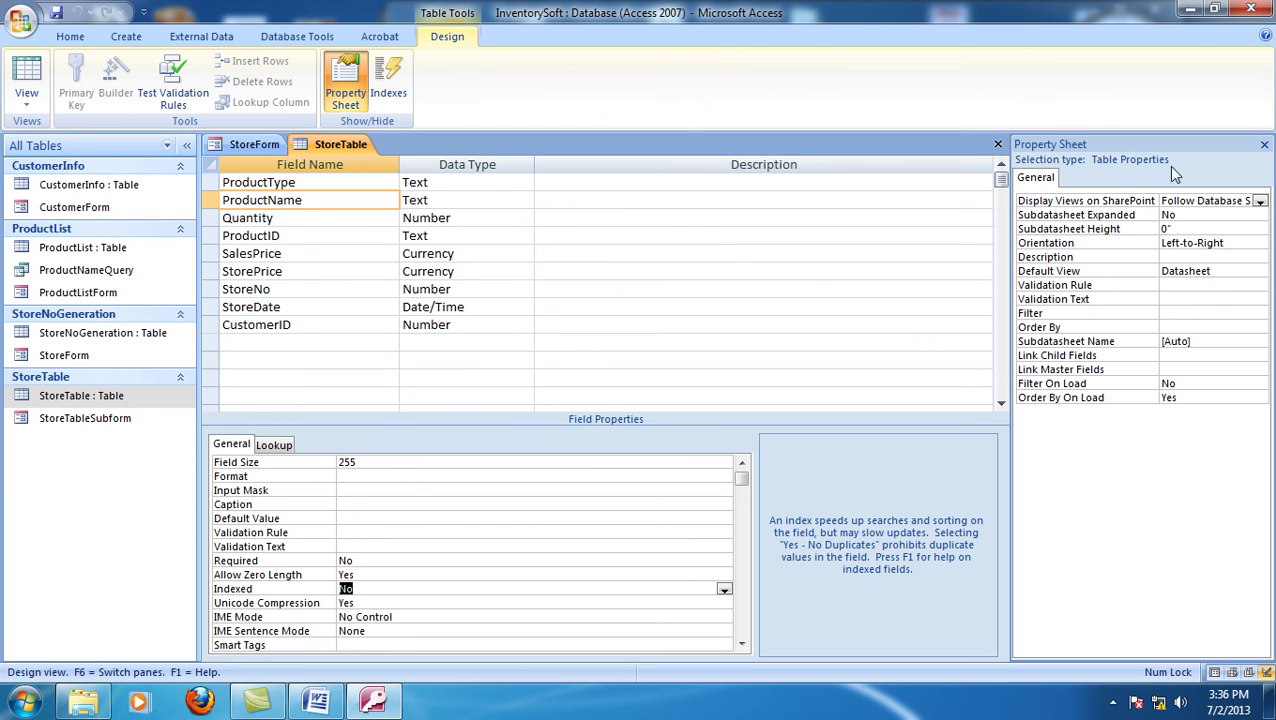
left_click(996, 143)
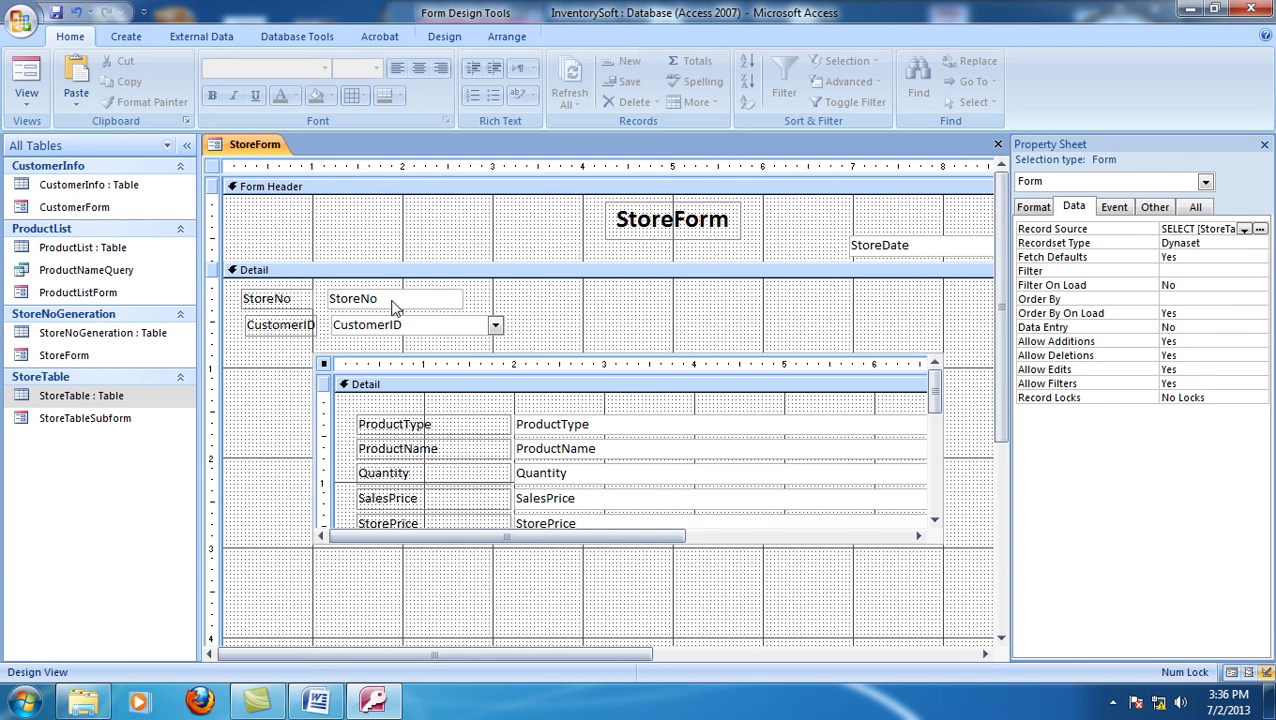
- Switch StoreForm to Form View and try to add a subform record with Capsul, Seclo 20mg and quantity 10
left_click(40, 104)
left_click(62, 148)
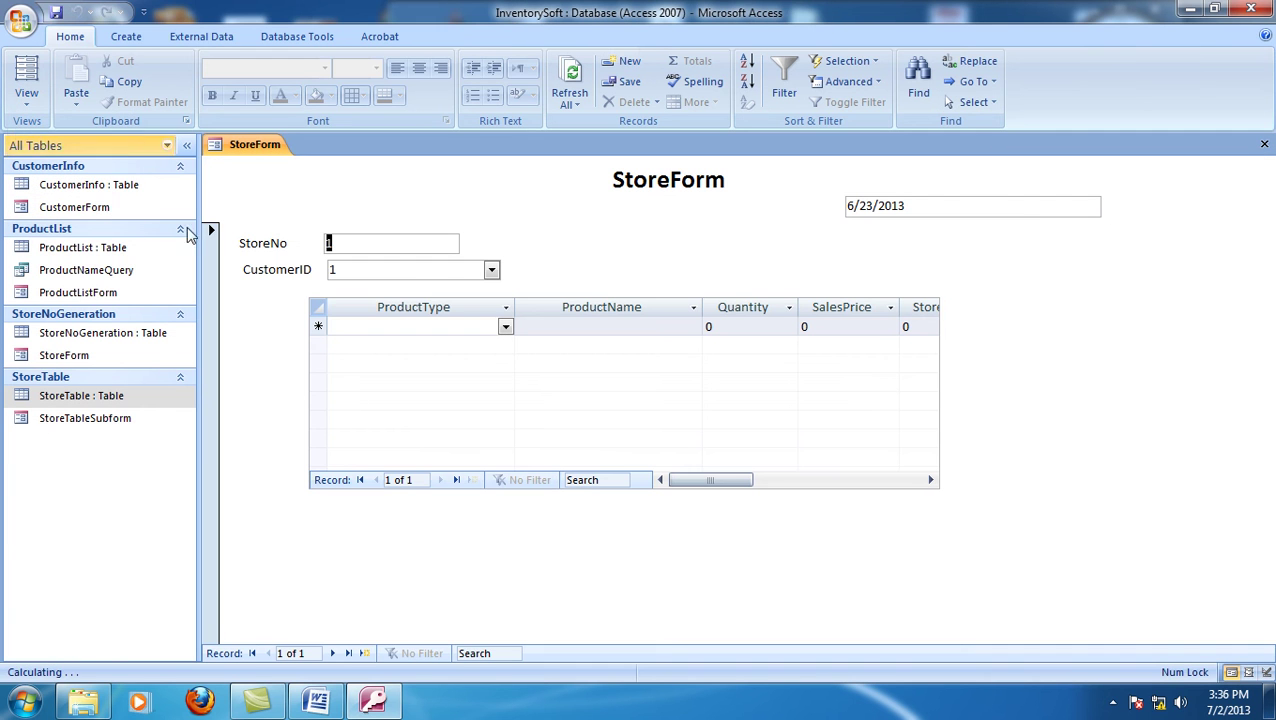
left_click(505, 327)
left_click(439, 364)
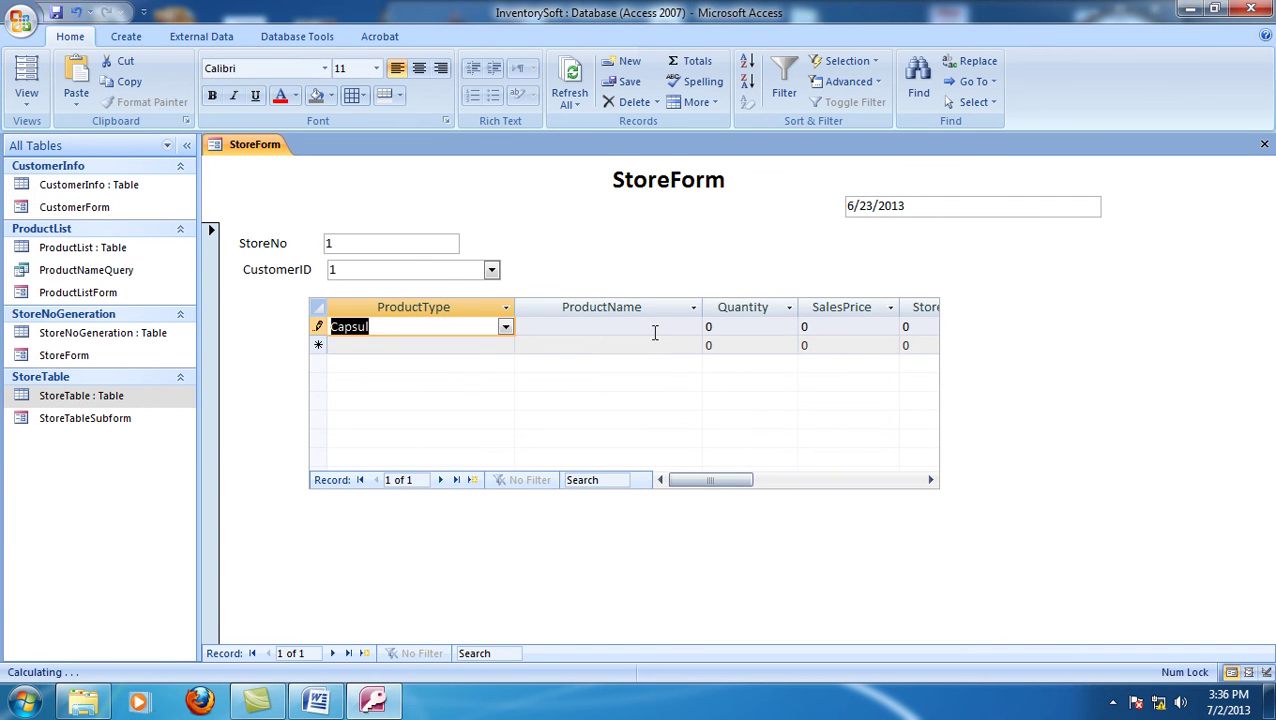
left_click(655, 331)
left_click(693, 327)
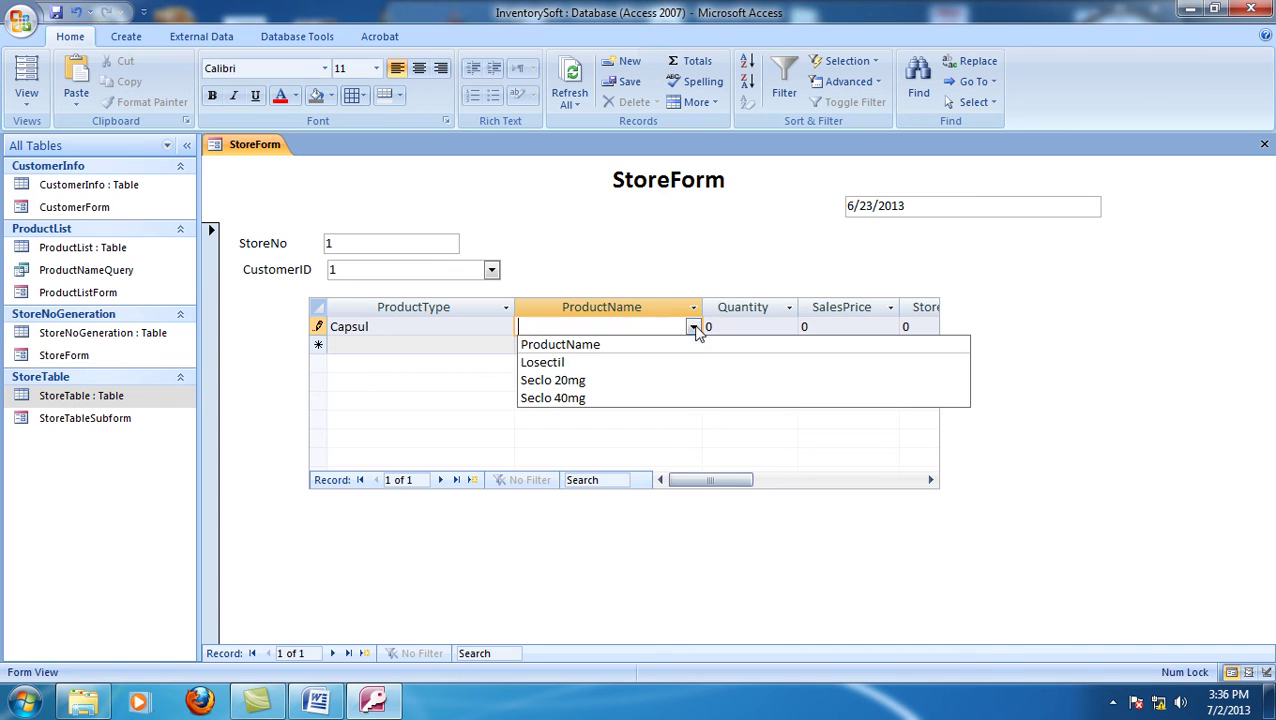
left_click(590, 378)
key("Tab")
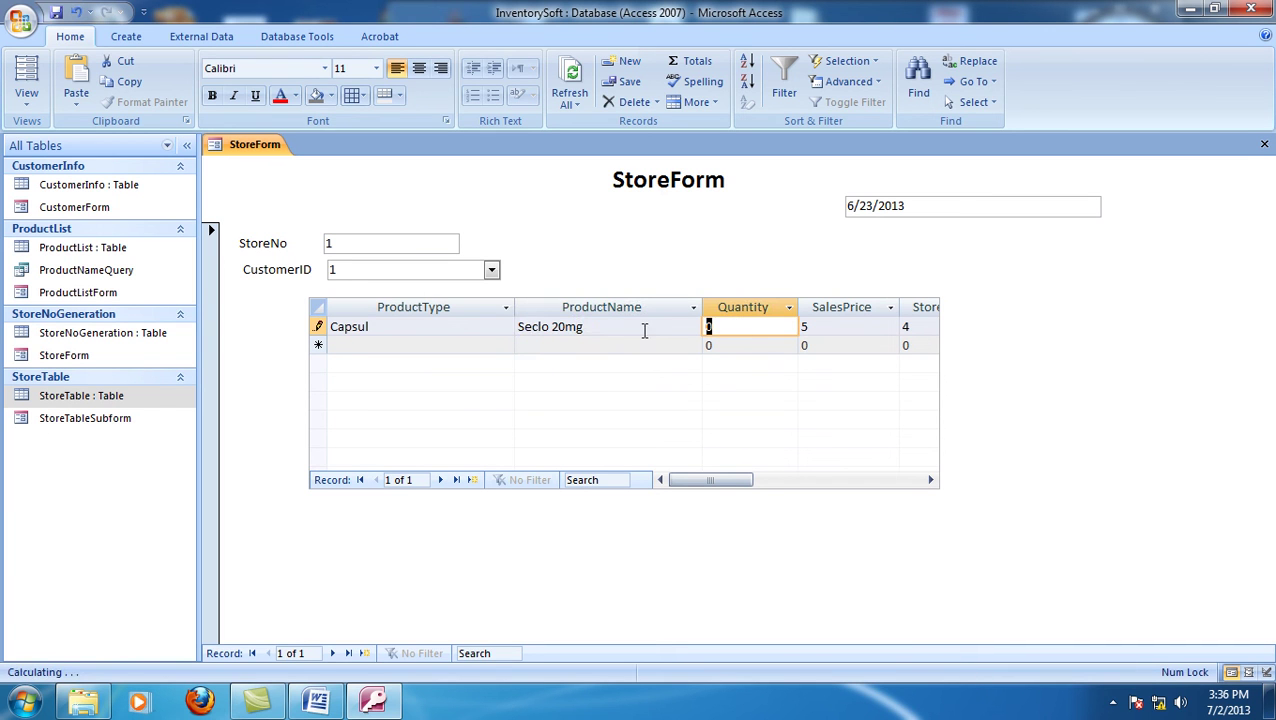
type("10")
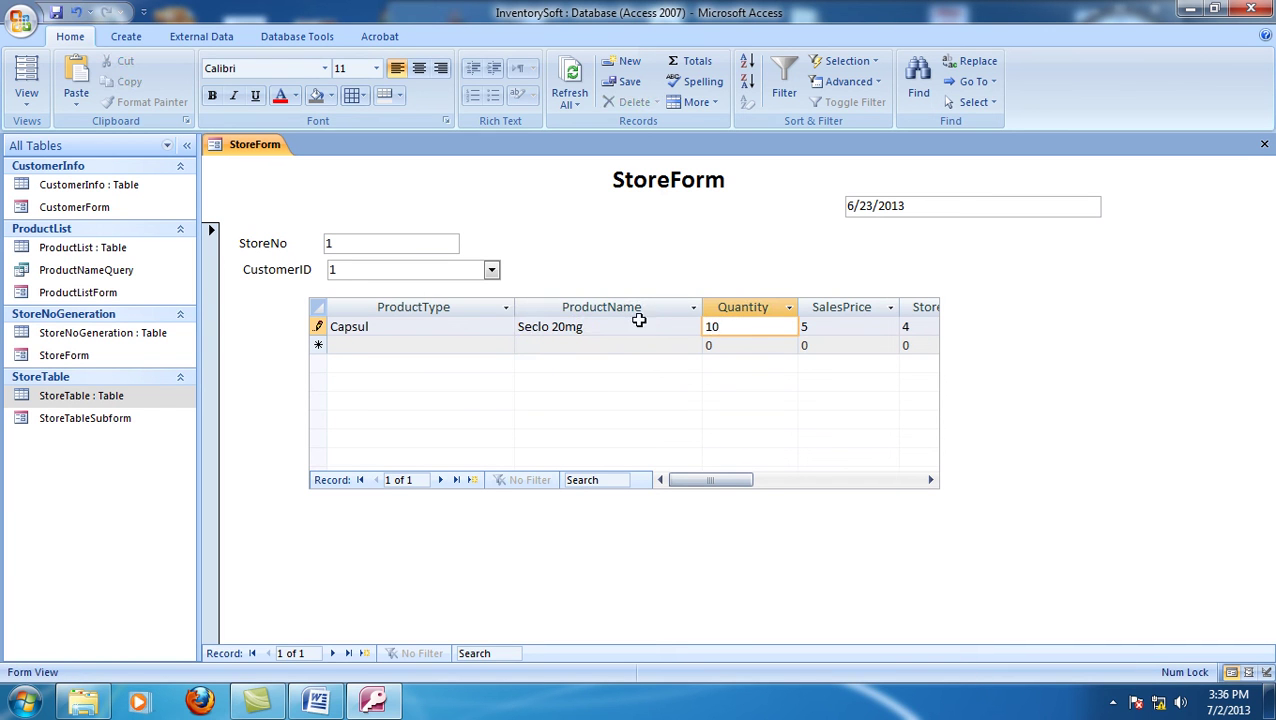
left_click(390, 350)
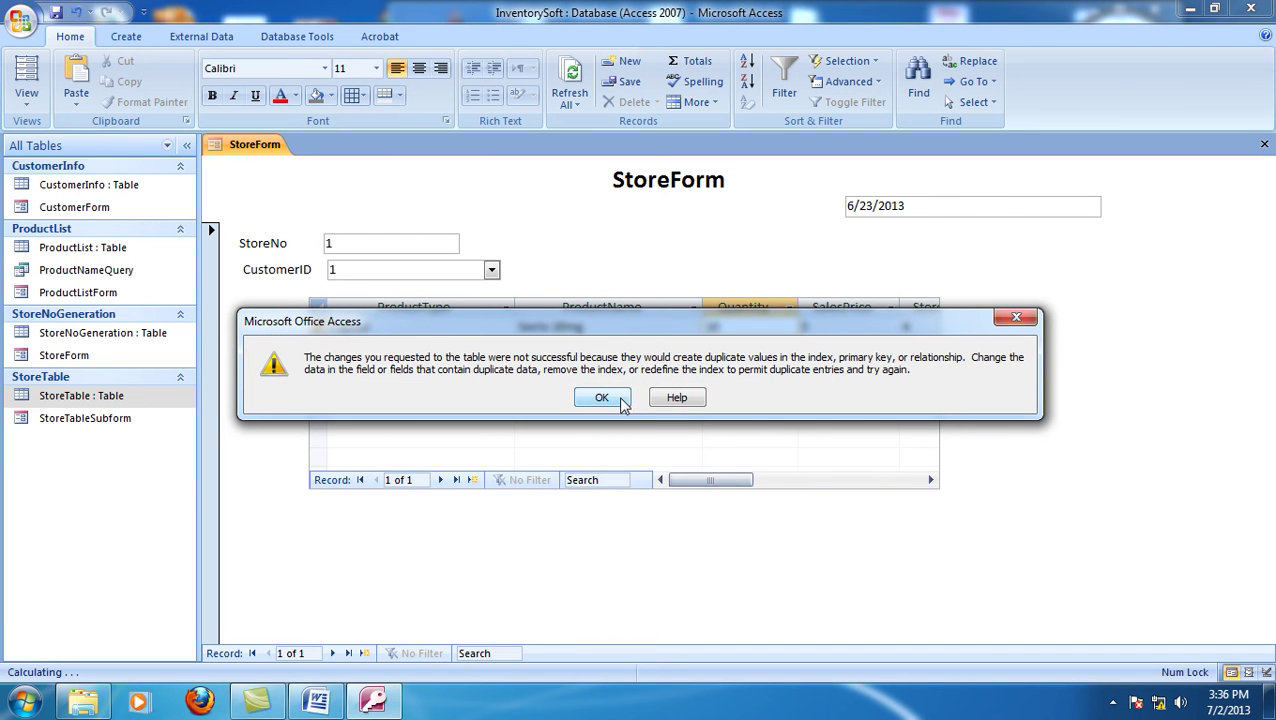
left_click(602, 398)
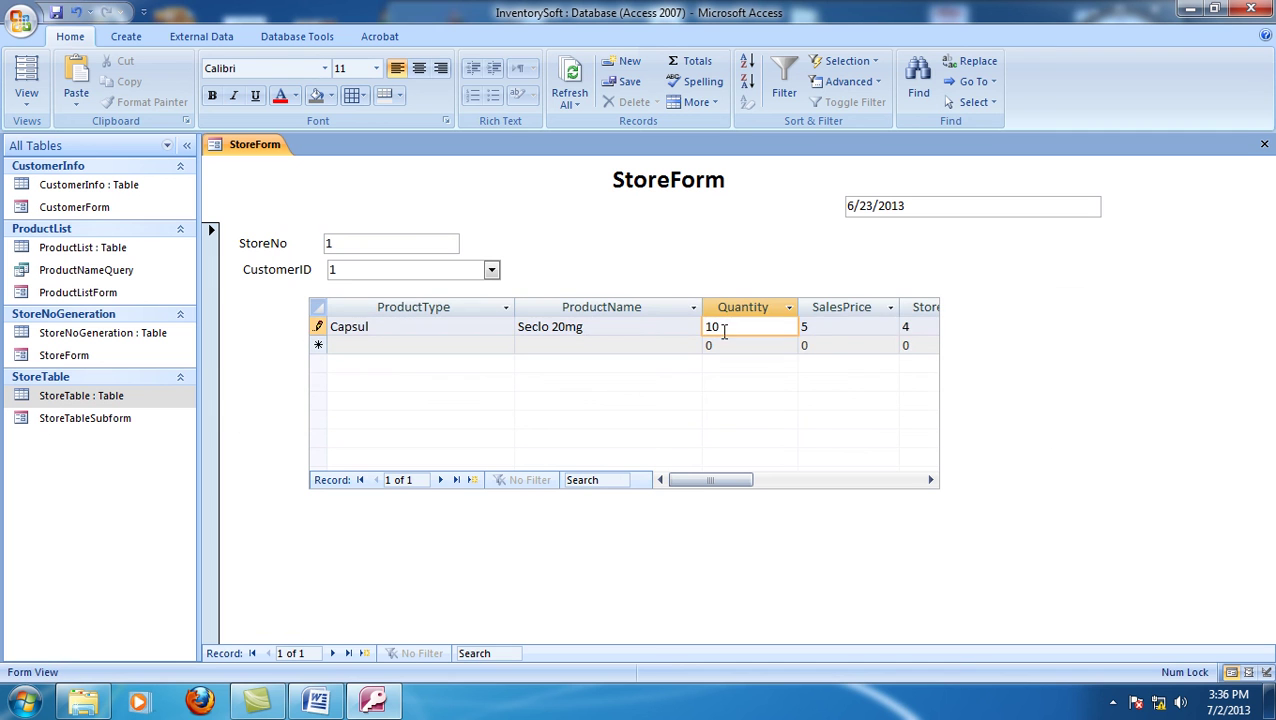
- Close StoreForm and discard the unsaved subform record
right_click(793, 265)
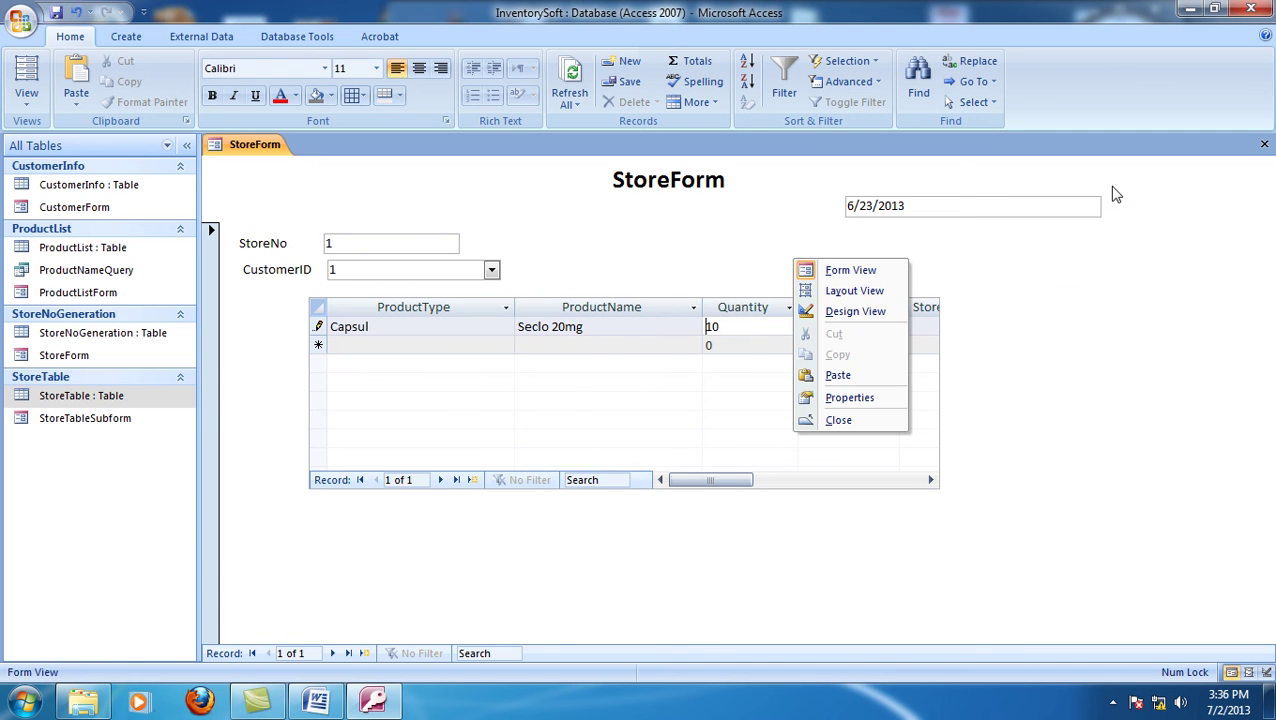
left_click(1265, 146)
left_click(604, 397)
left_click(604, 412)
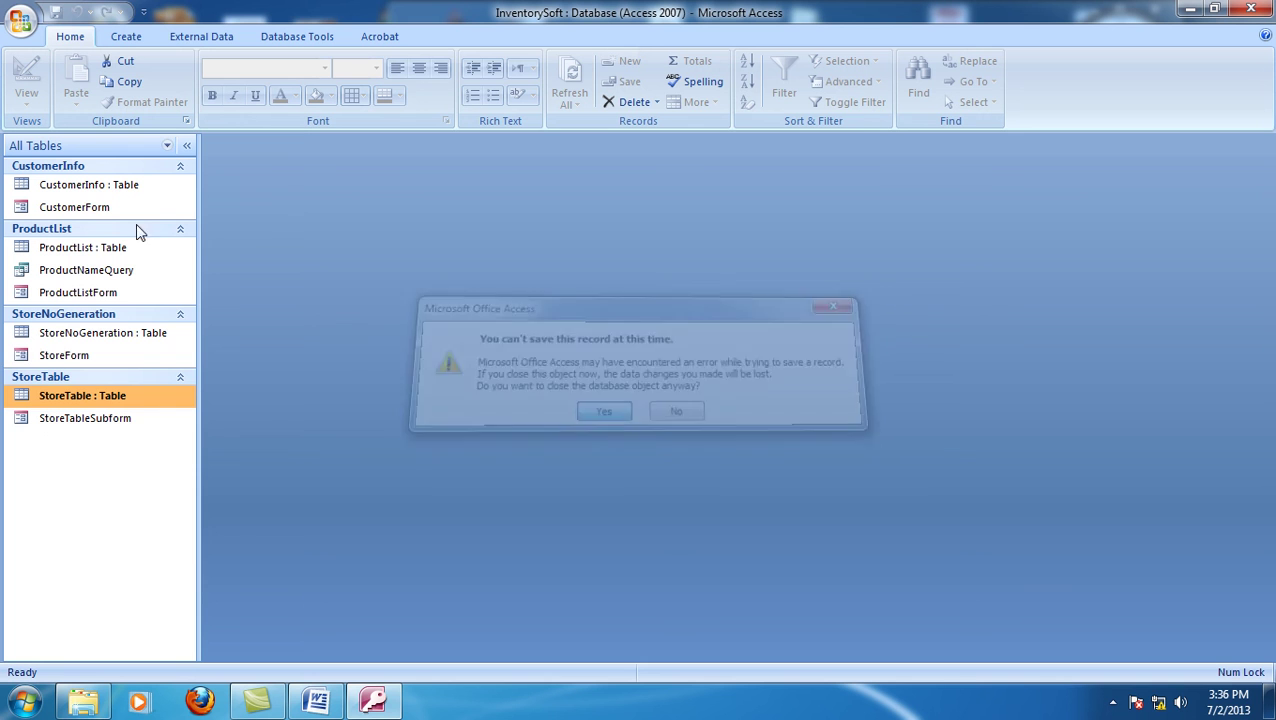
- Open StoreTable in Design View and set the ProductID field's Indexed property to No
right_click(78, 399)
left_click(212, 159)
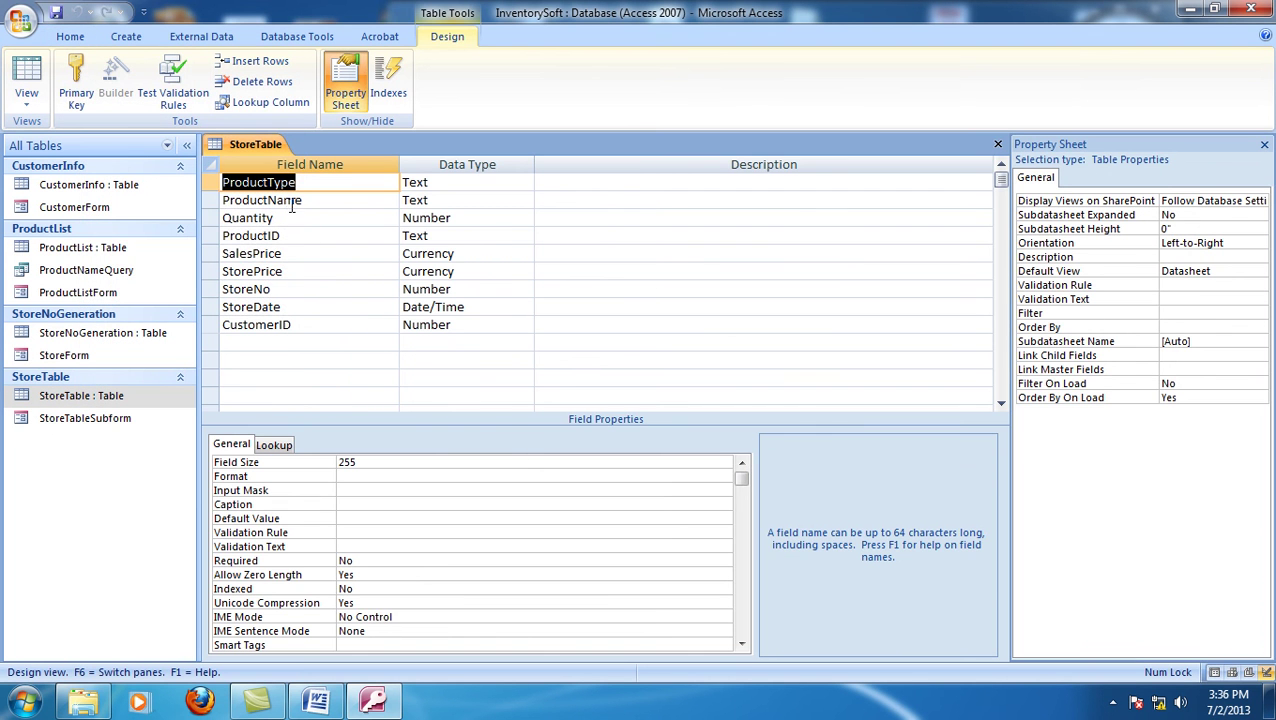
left_click(296, 200)
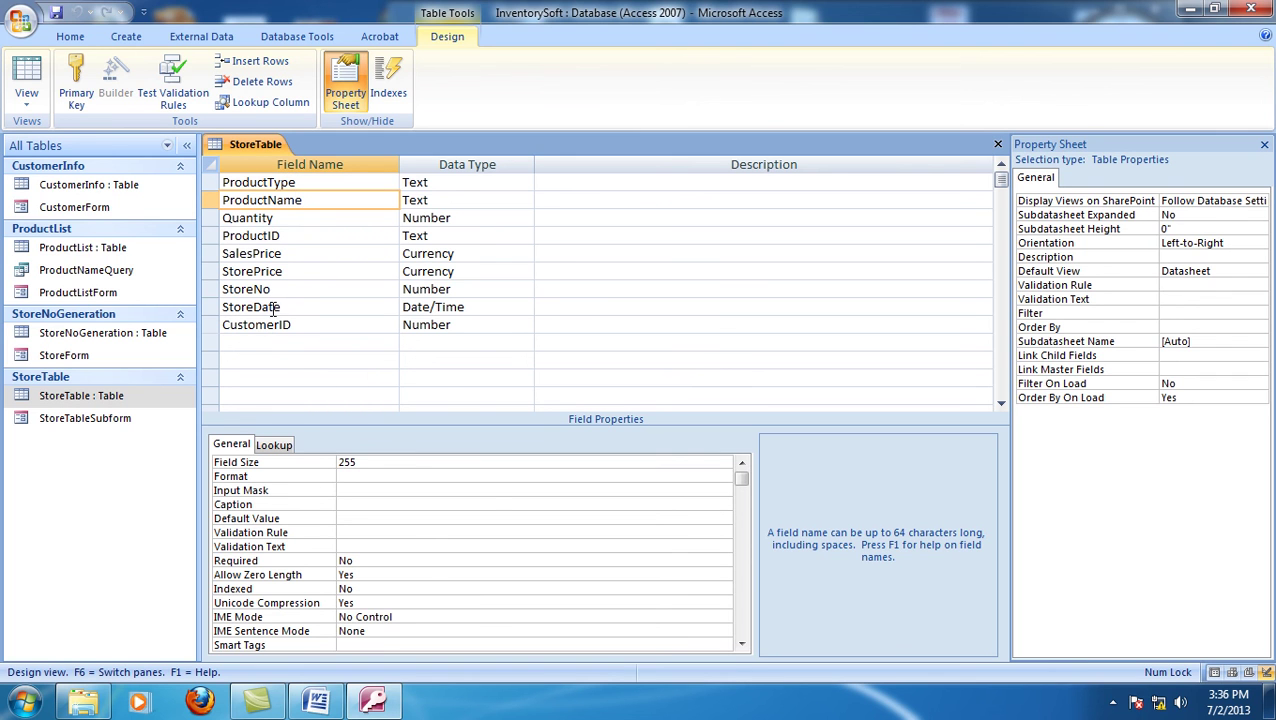
left_click(311, 239)
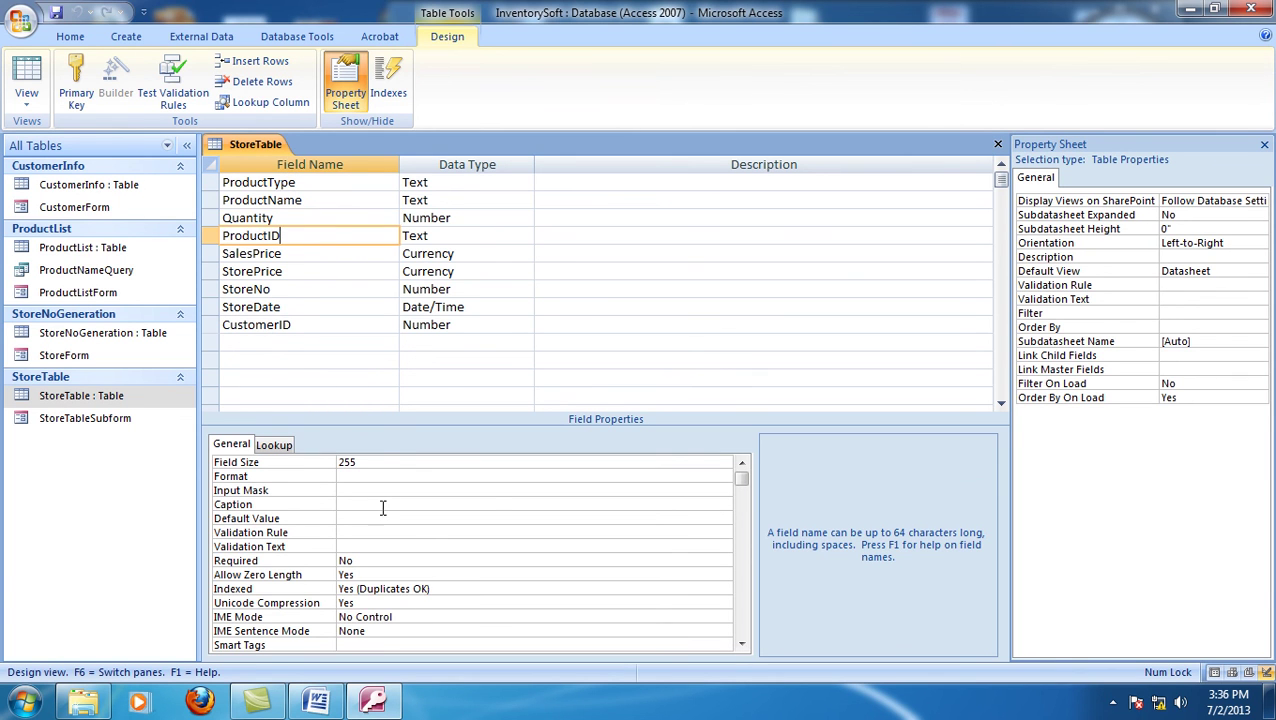
left_click(440, 589)
left_click(724, 590)
left_click(418, 602)
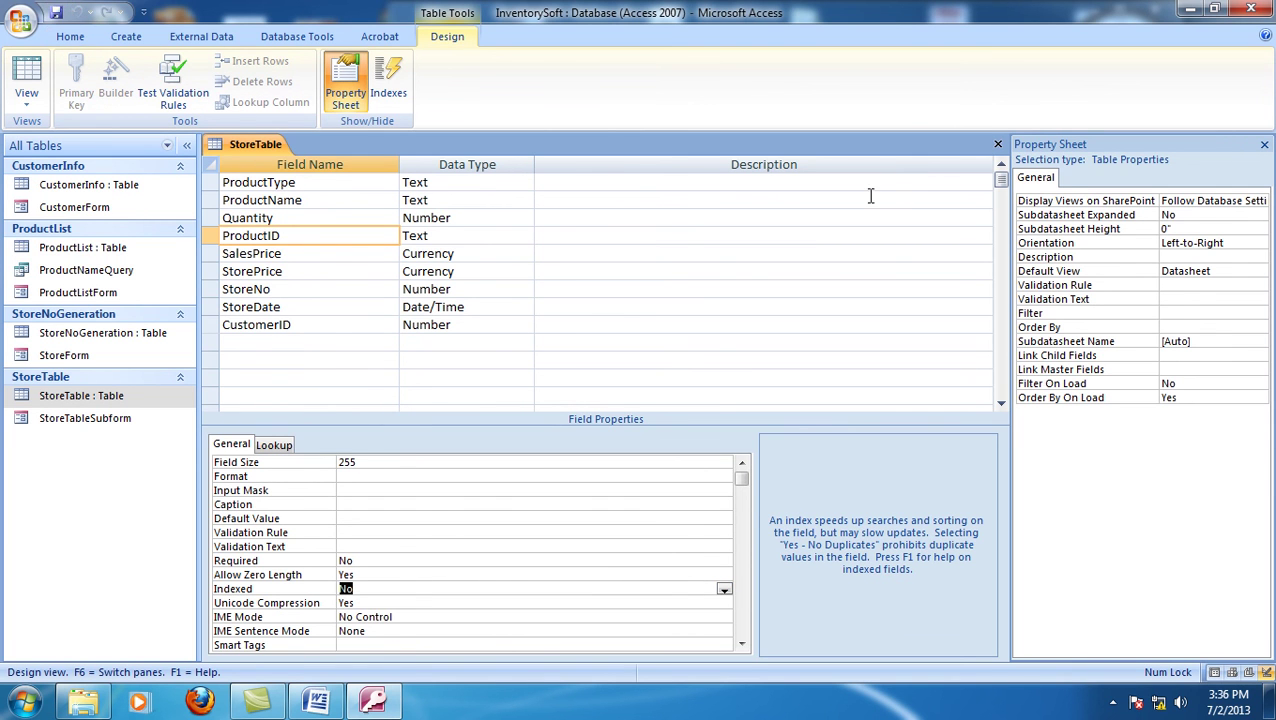
- Check the SalesPrice and StorePrice fields' properties and set the StoreNo field's Indexed property to No
left_click(320, 253)
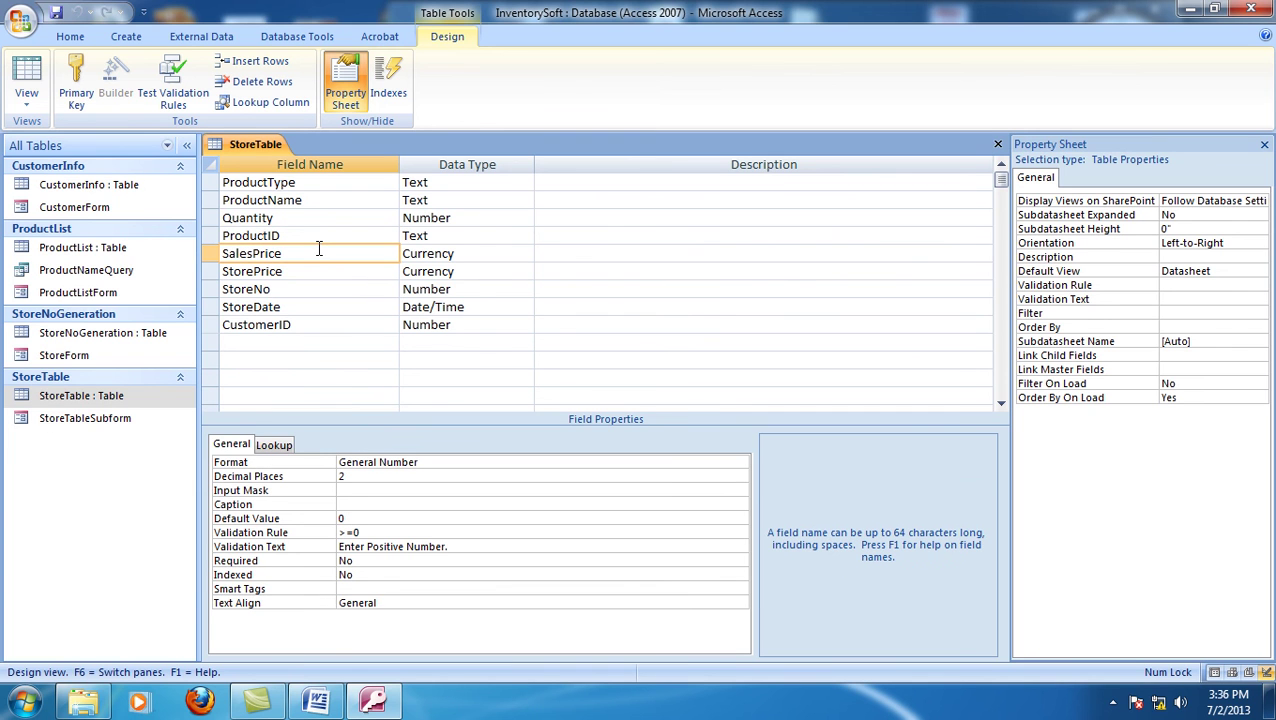
left_click(319, 270)
left_click(322, 290)
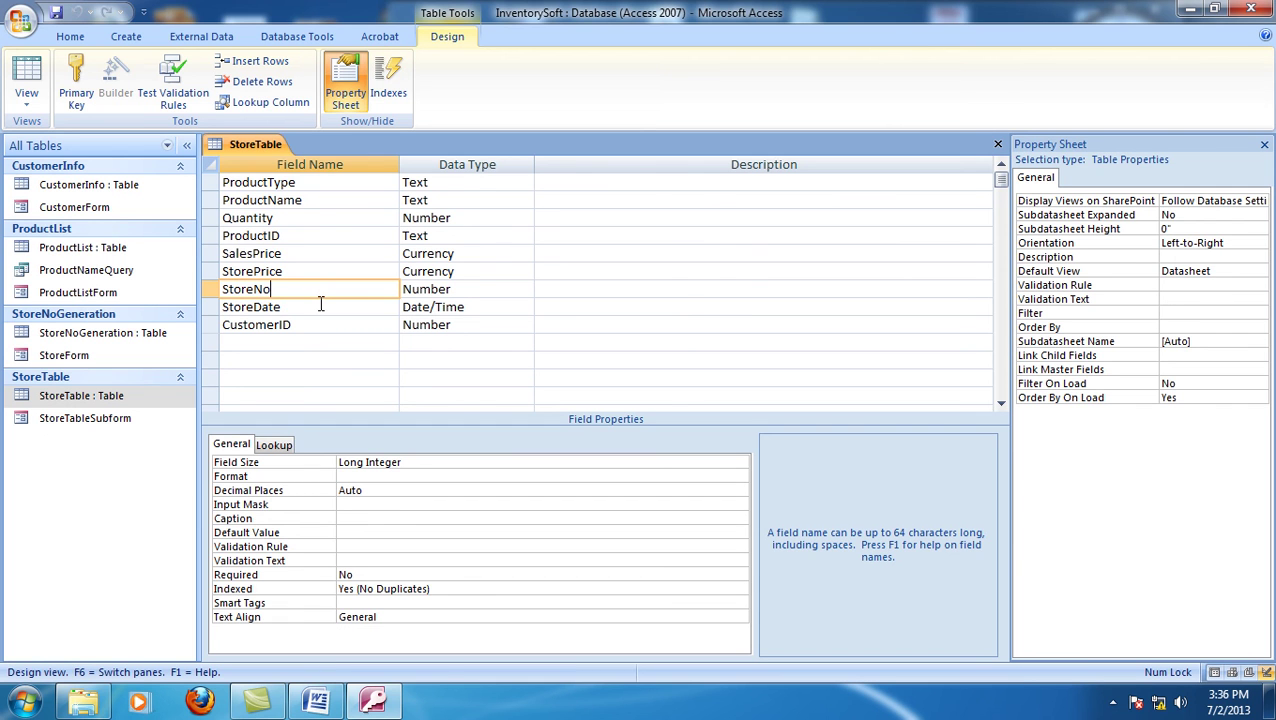
left_click(517, 588)
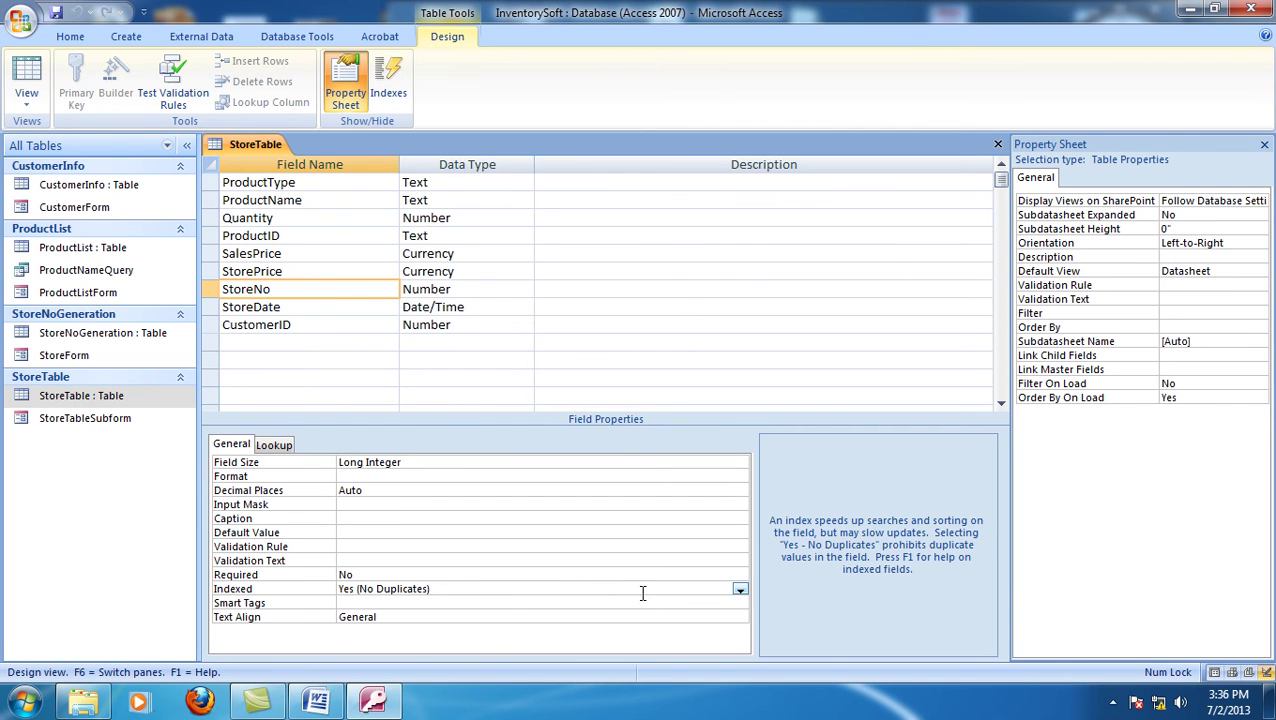
left_click(740, 589)
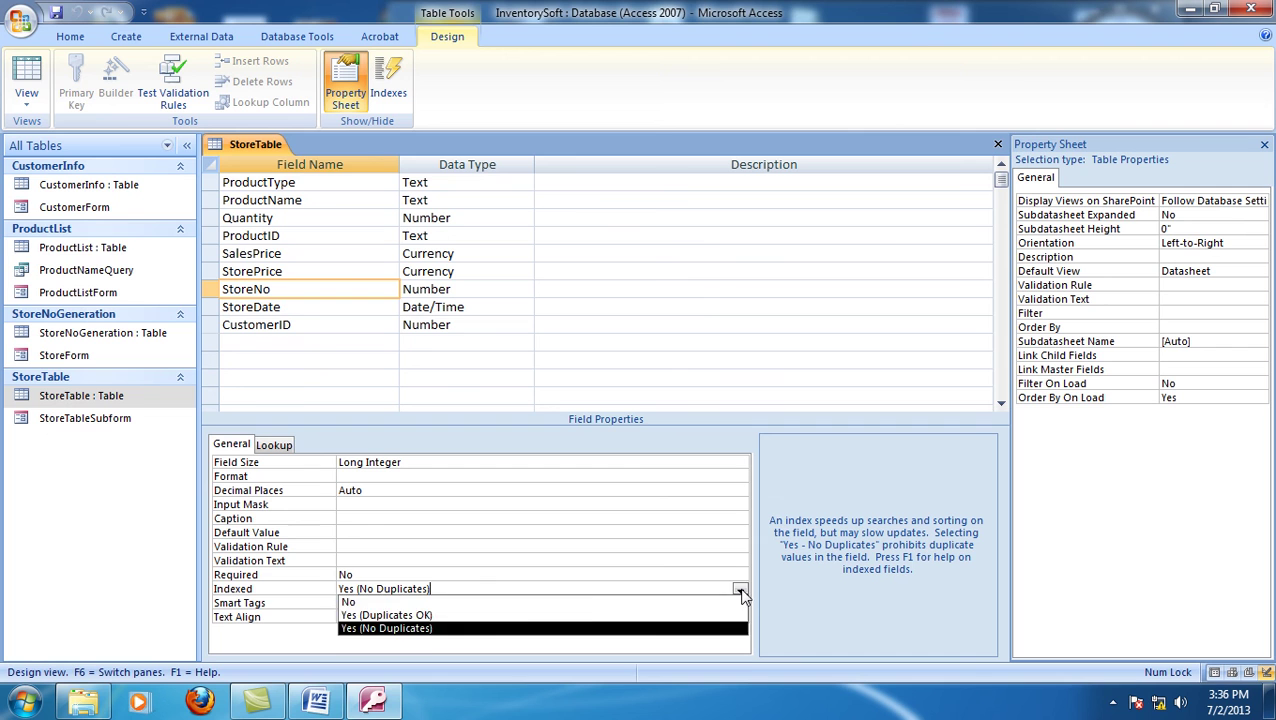
left_click(506, 603)
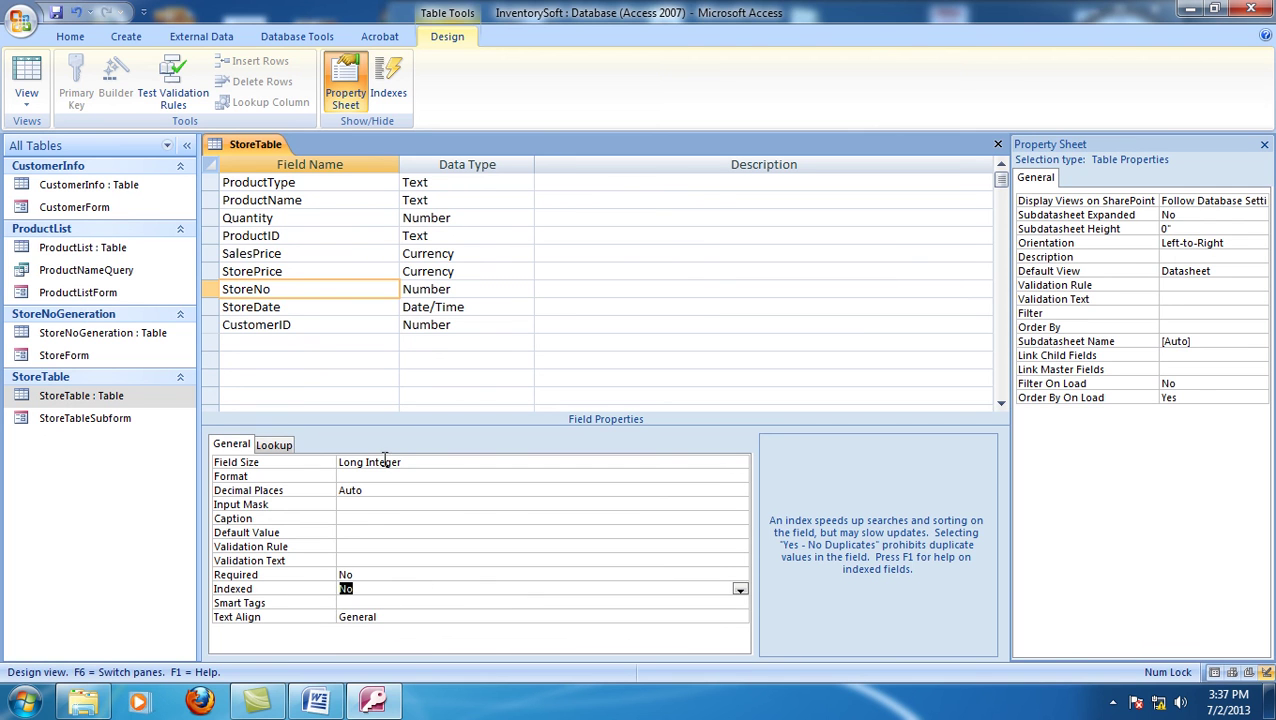
- Check the StoreDate field's properties and set the CustomerID field's Indexed property to No
left_click(313, 310)
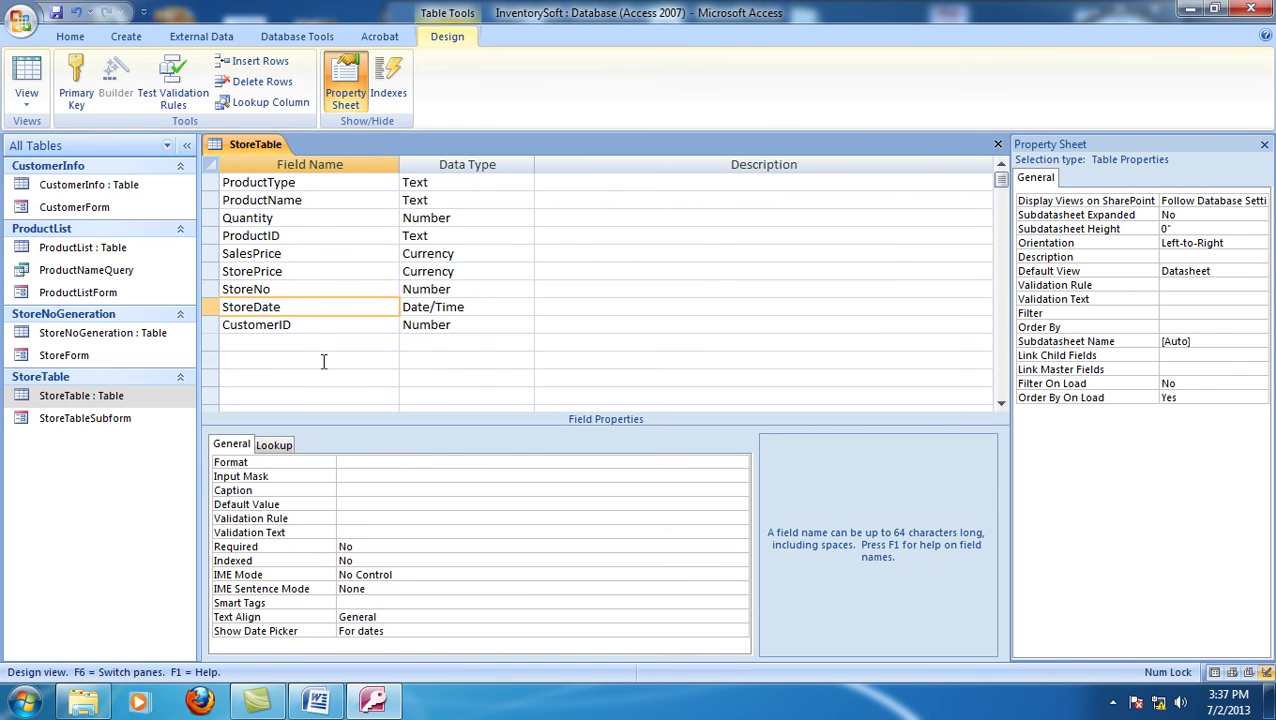
left_click(324, 329)
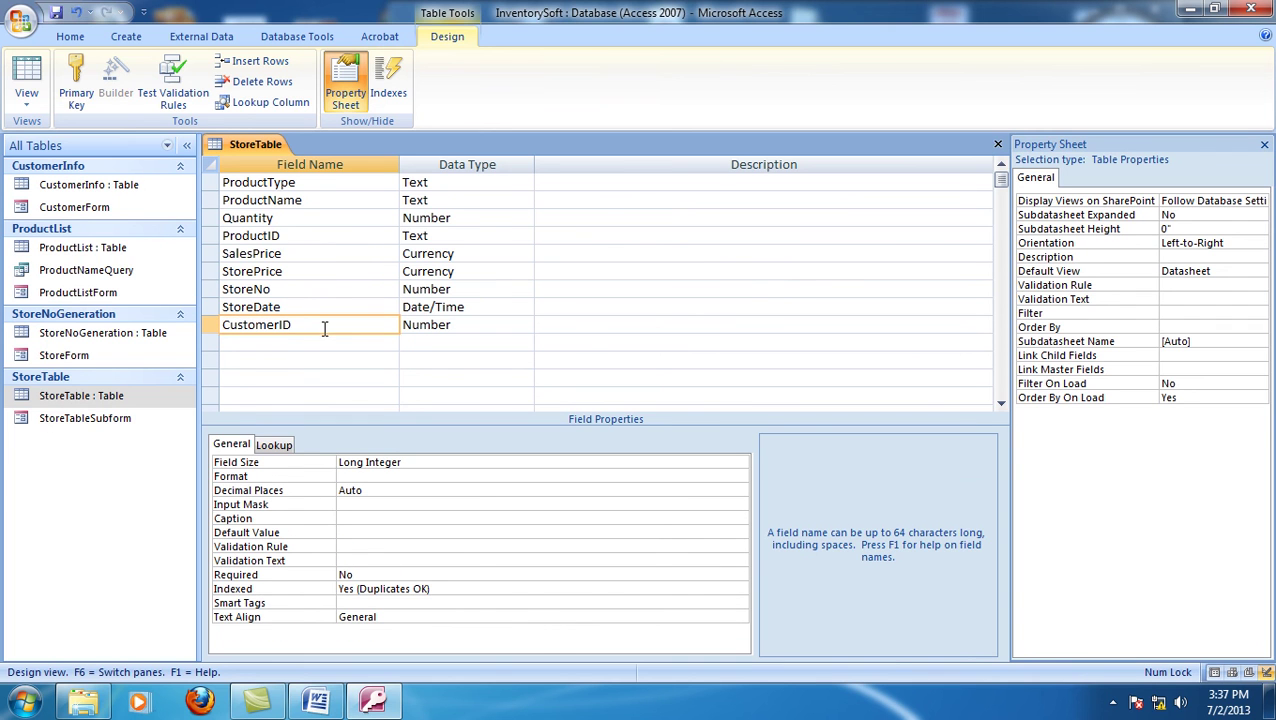
left_click(565, 592)
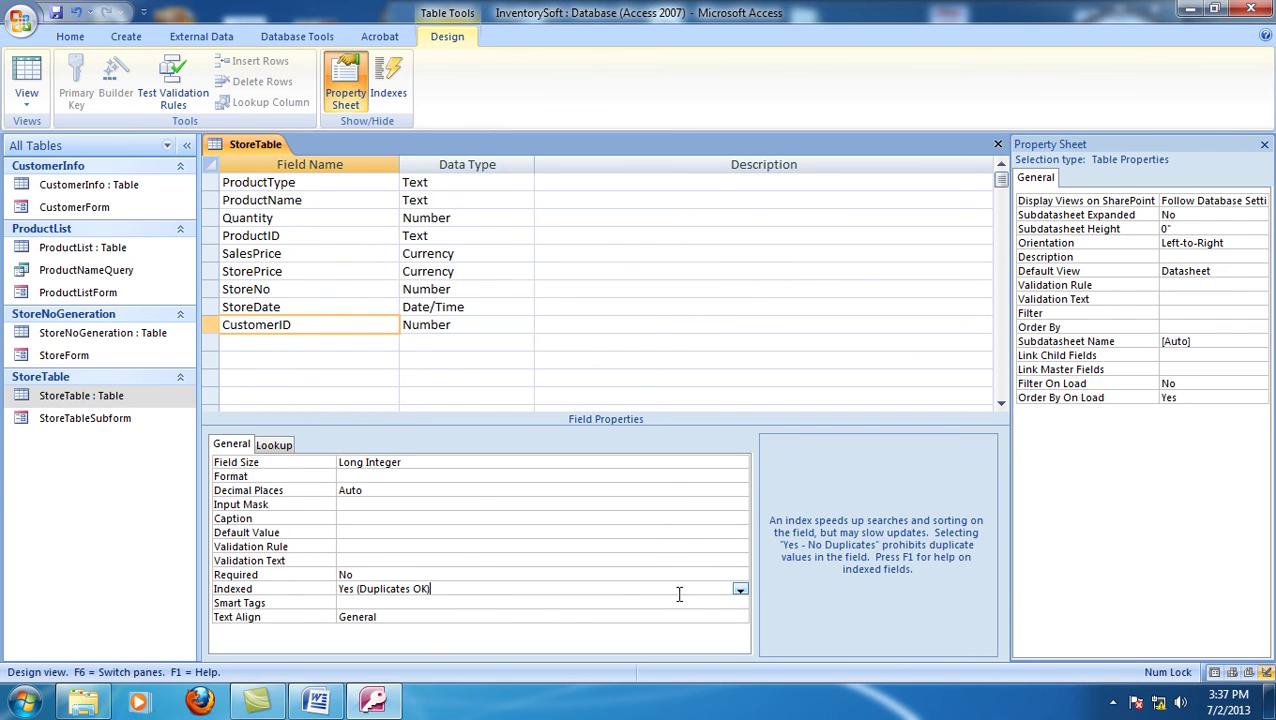
left_click(739, 590)
left_click(580, 603)
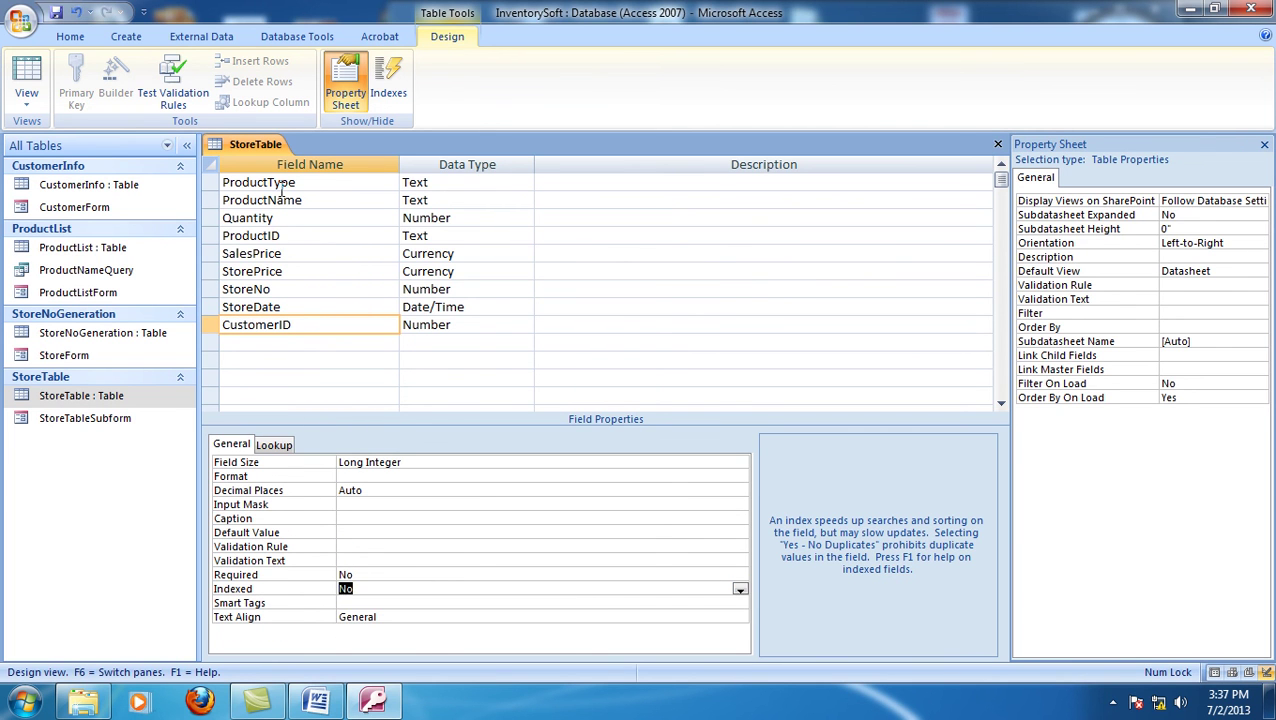
- Save the StoreTable design, then review its records in Datasheet View before closing the table
left_click(290, 183)
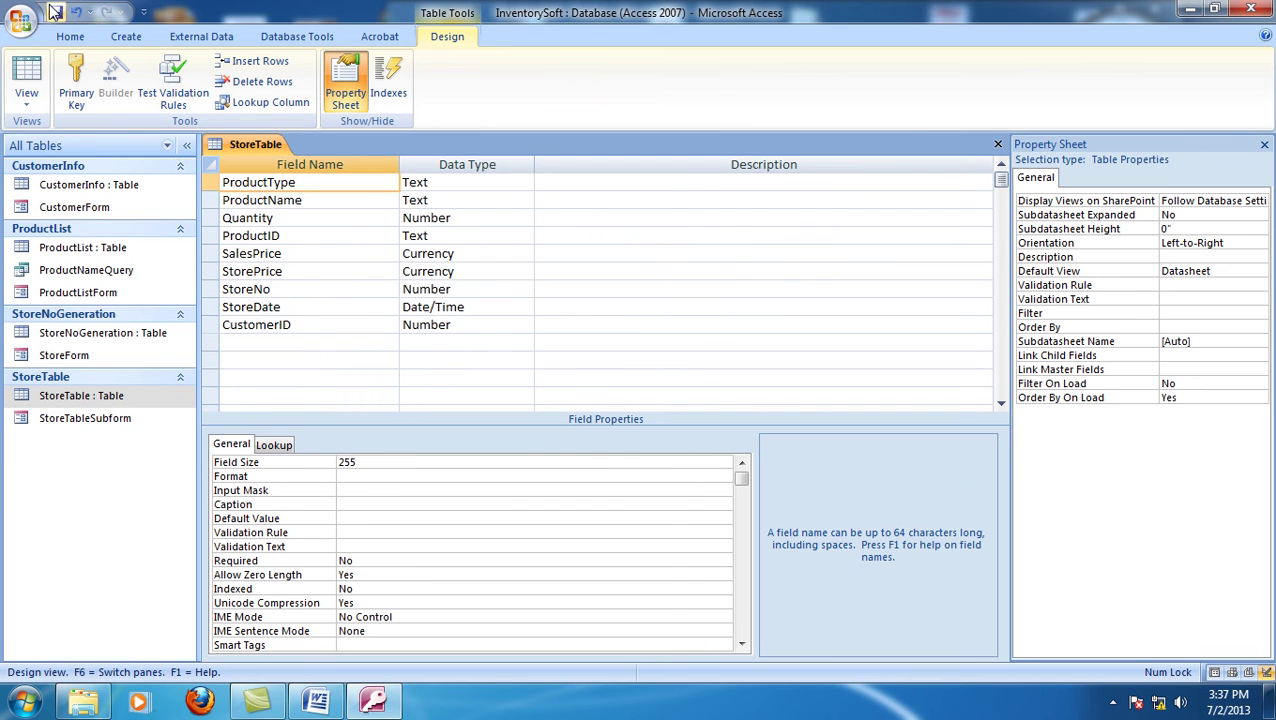
left_click(27, 98)
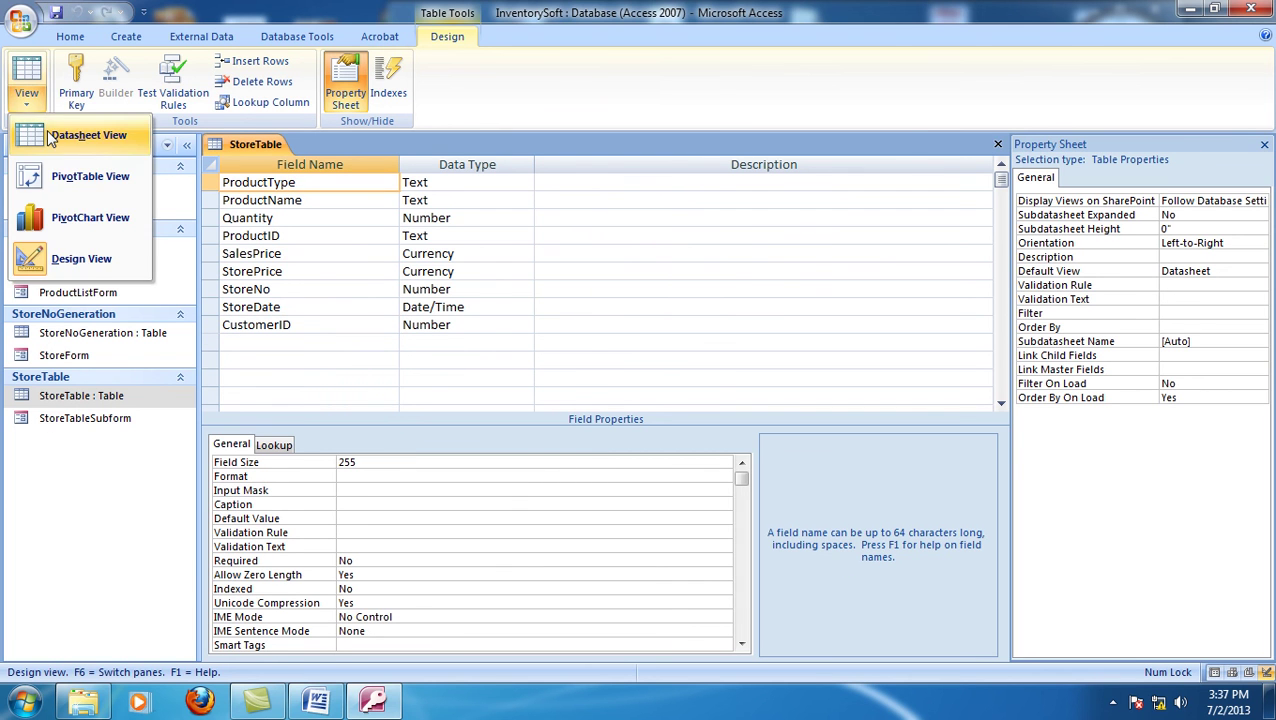
left_click(75, 134)
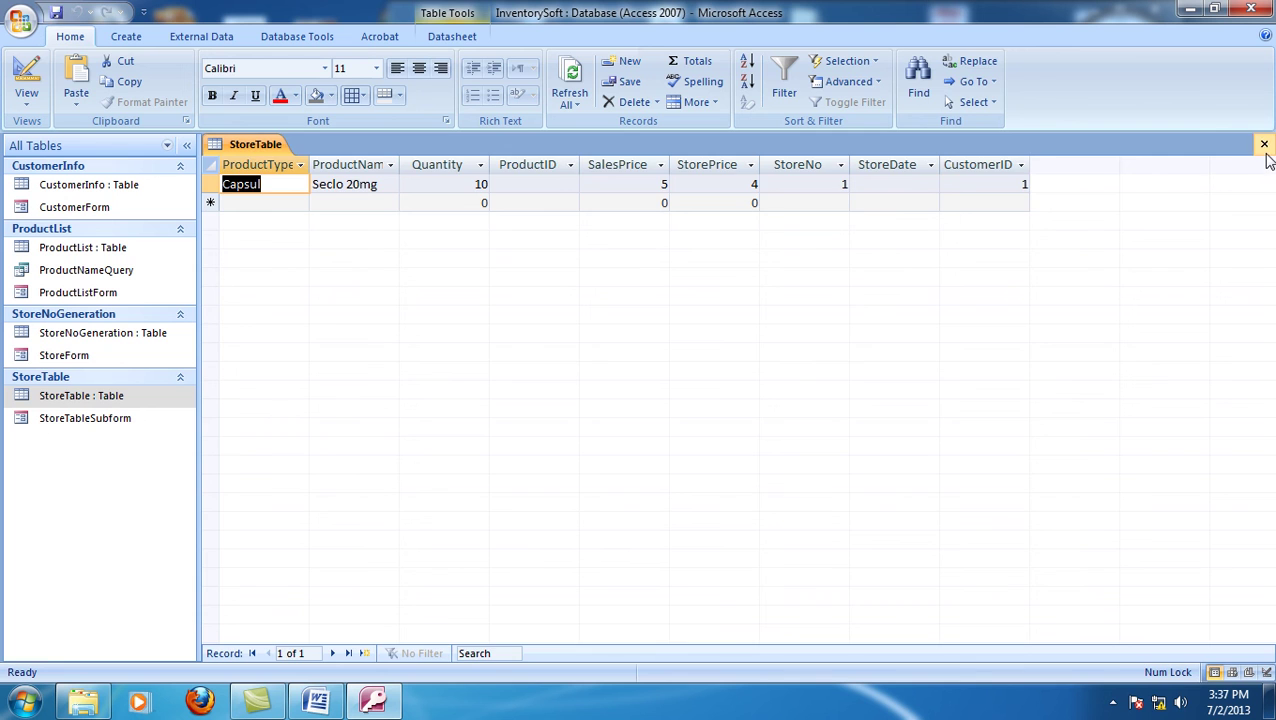
left_click(1264, 144)
- Open StoreForm and fill the first subform row with product type Capsul, product name Losectil and quantity 10
left_click(114, 368)
double_click(114, 368)
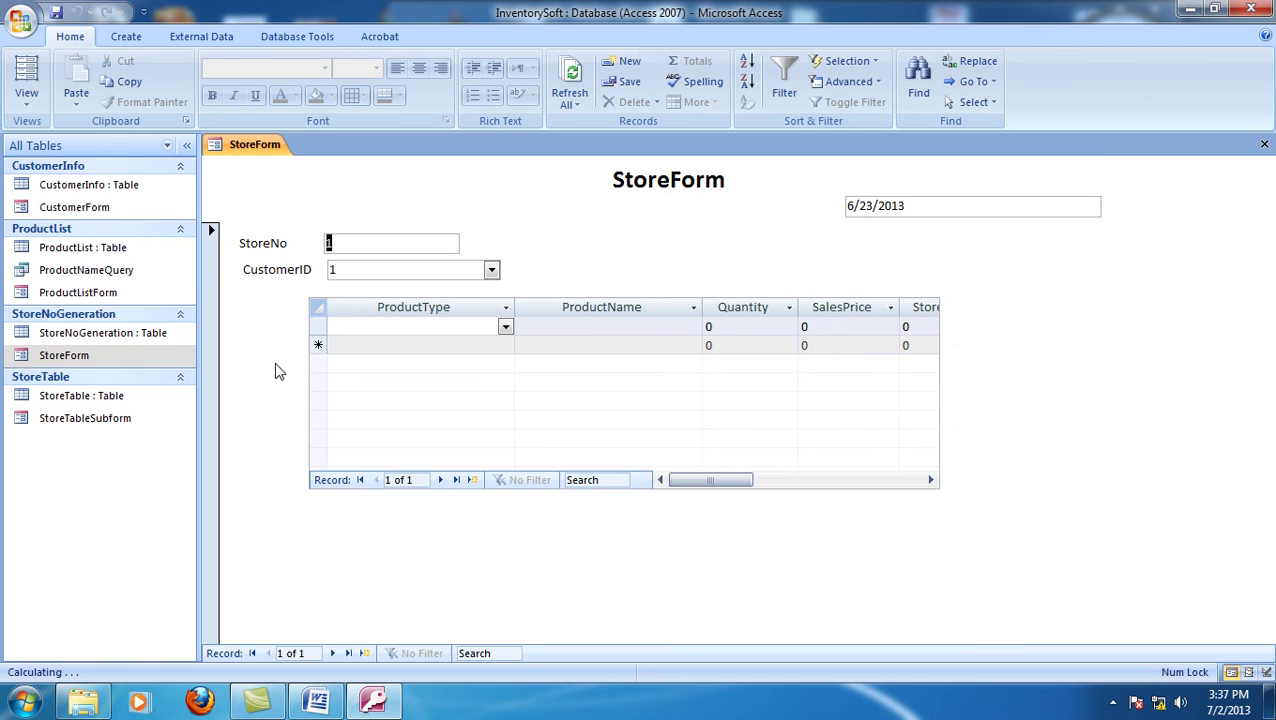
left_click(506, 328)
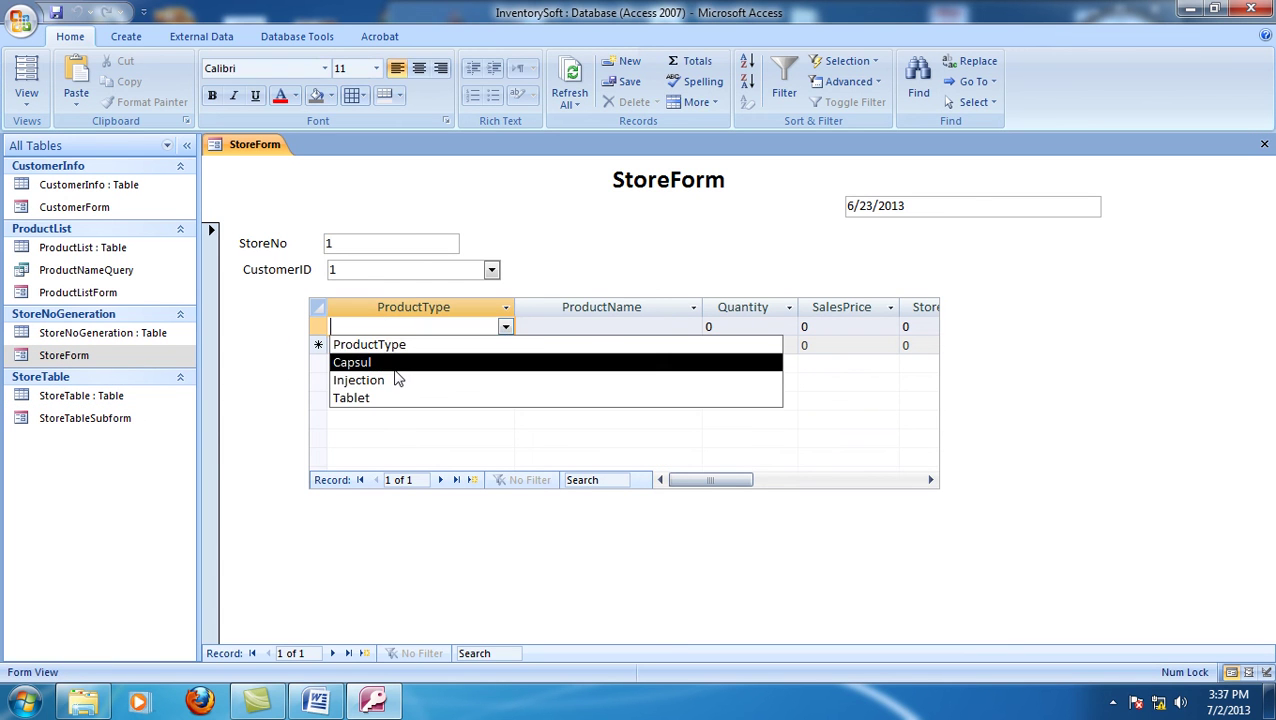
left_click(395, 362)
left_click(660, 328)
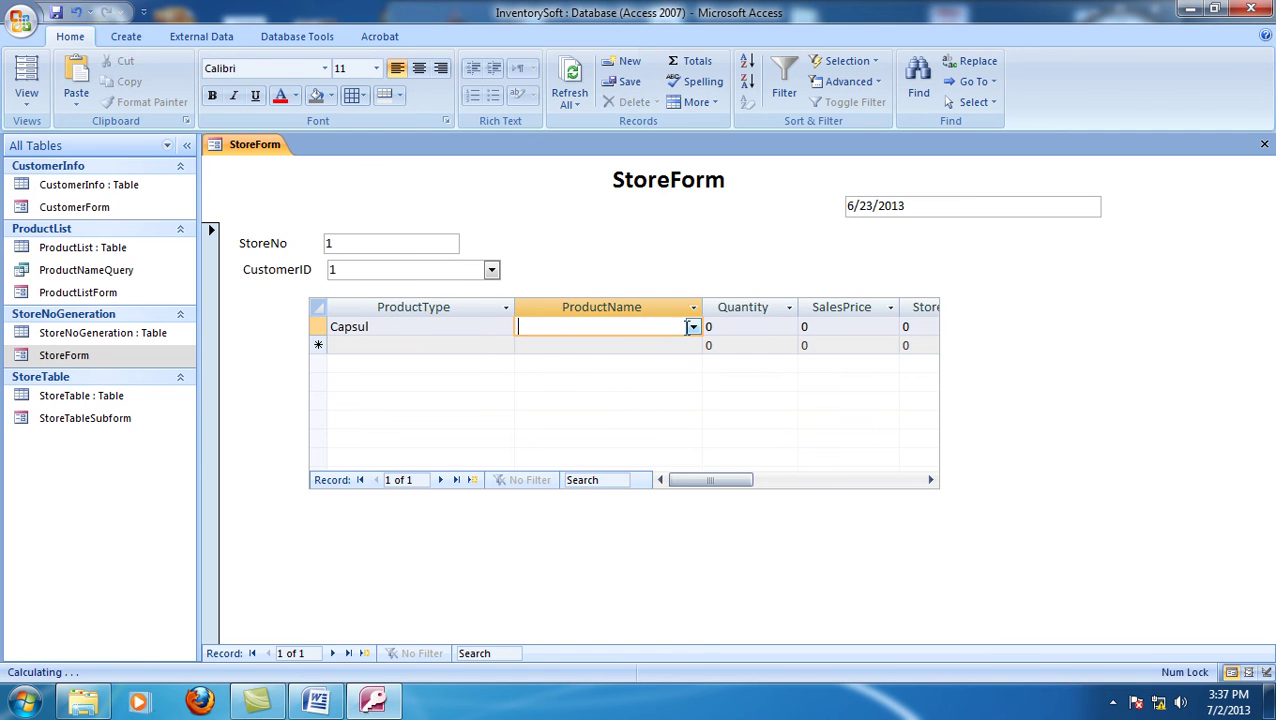
left_click(692, 328)
left_click(645, 362)
left_click(718, 327)
key("BackSpace")
type("10")
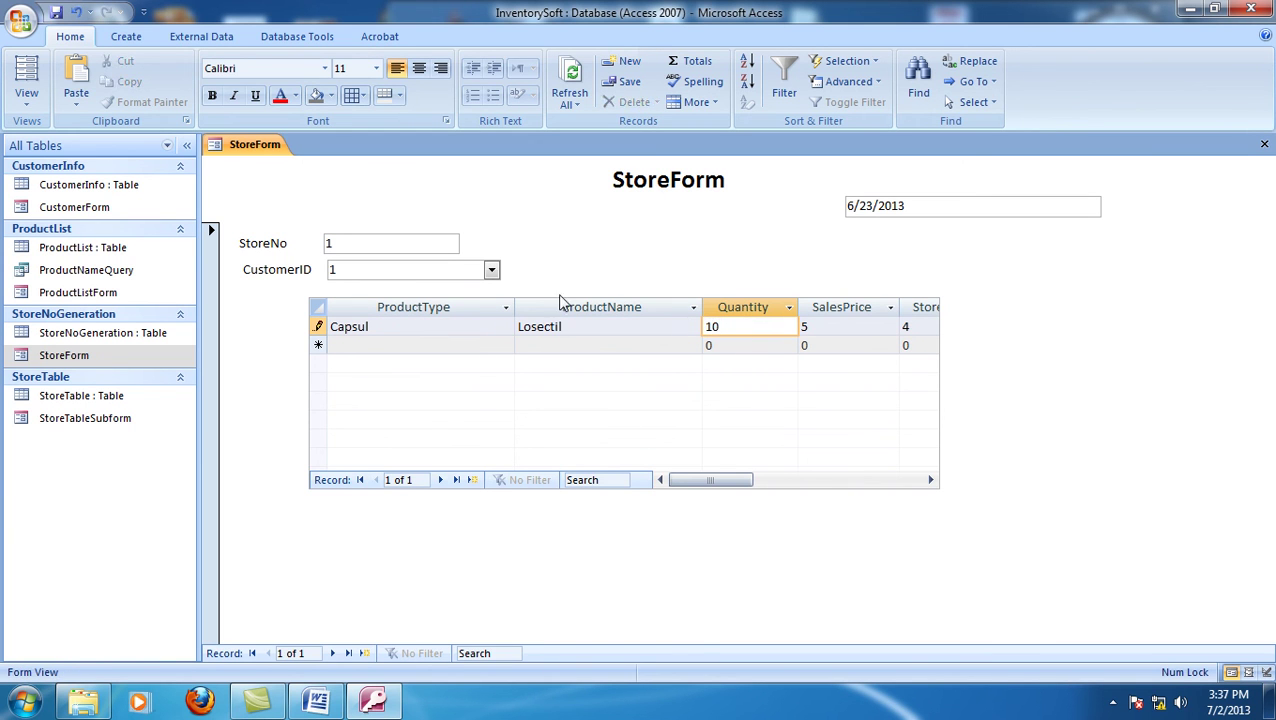
- Fill the second subform row with product type Injection, product name Veborab and quantity 10
left_click(442, 345)
left_click(506, 345)
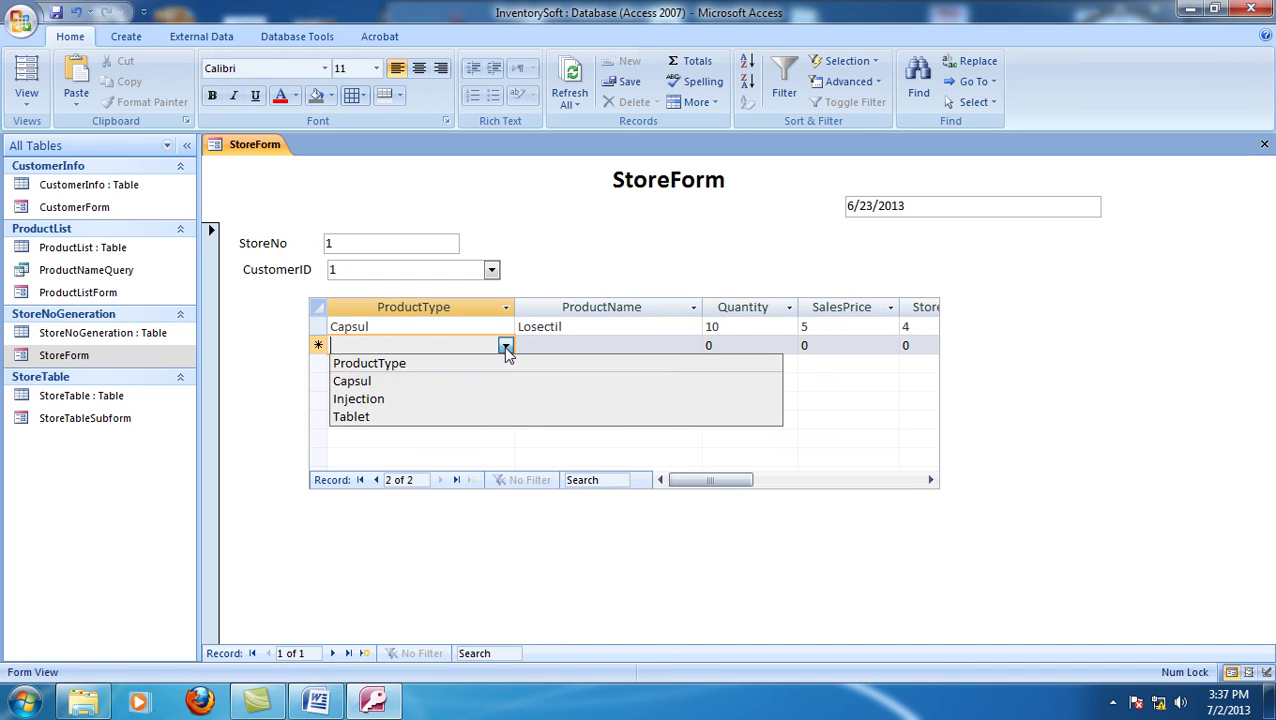
left_click(418, 400)
left_click(683, 345)
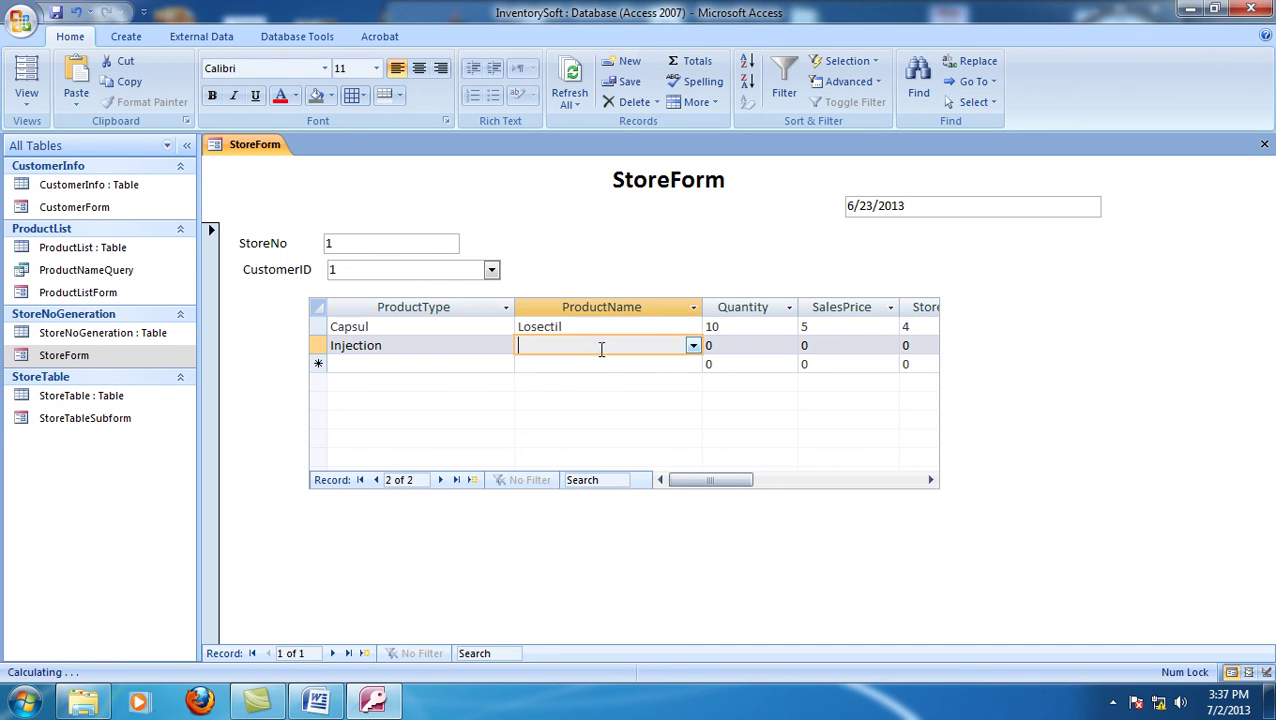
left_click(693, 345)
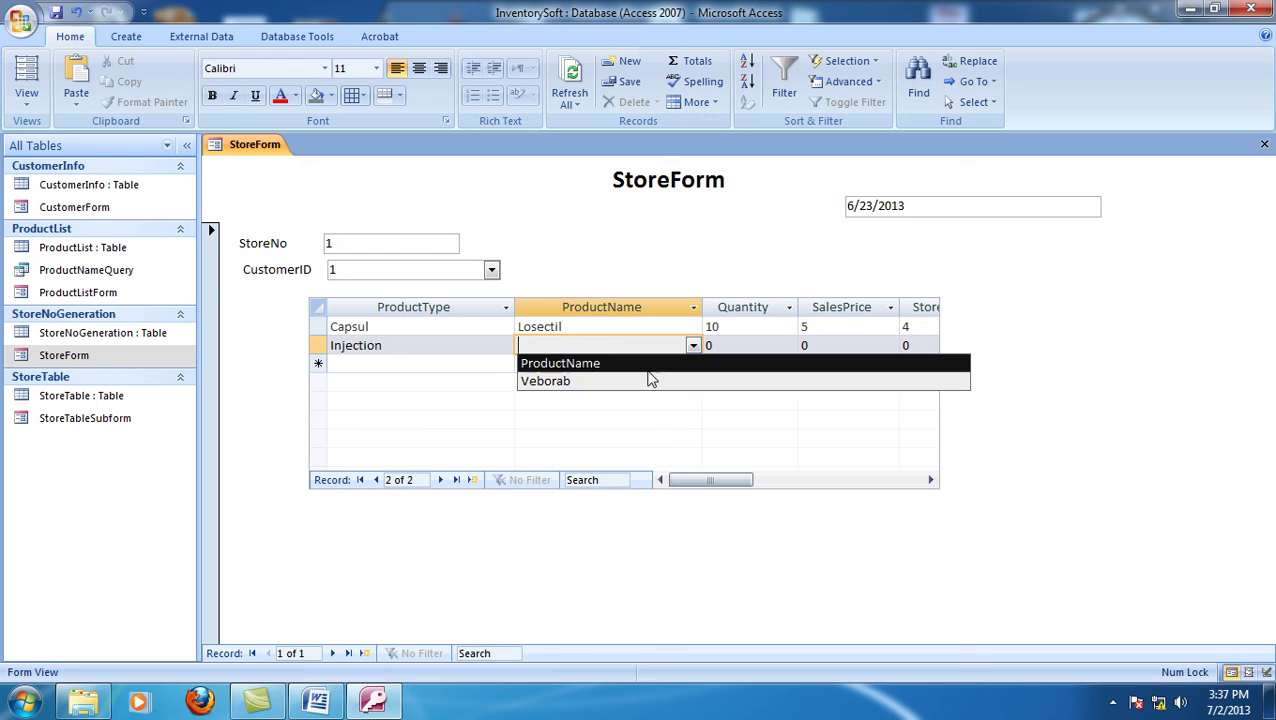
left_click(596, 390)
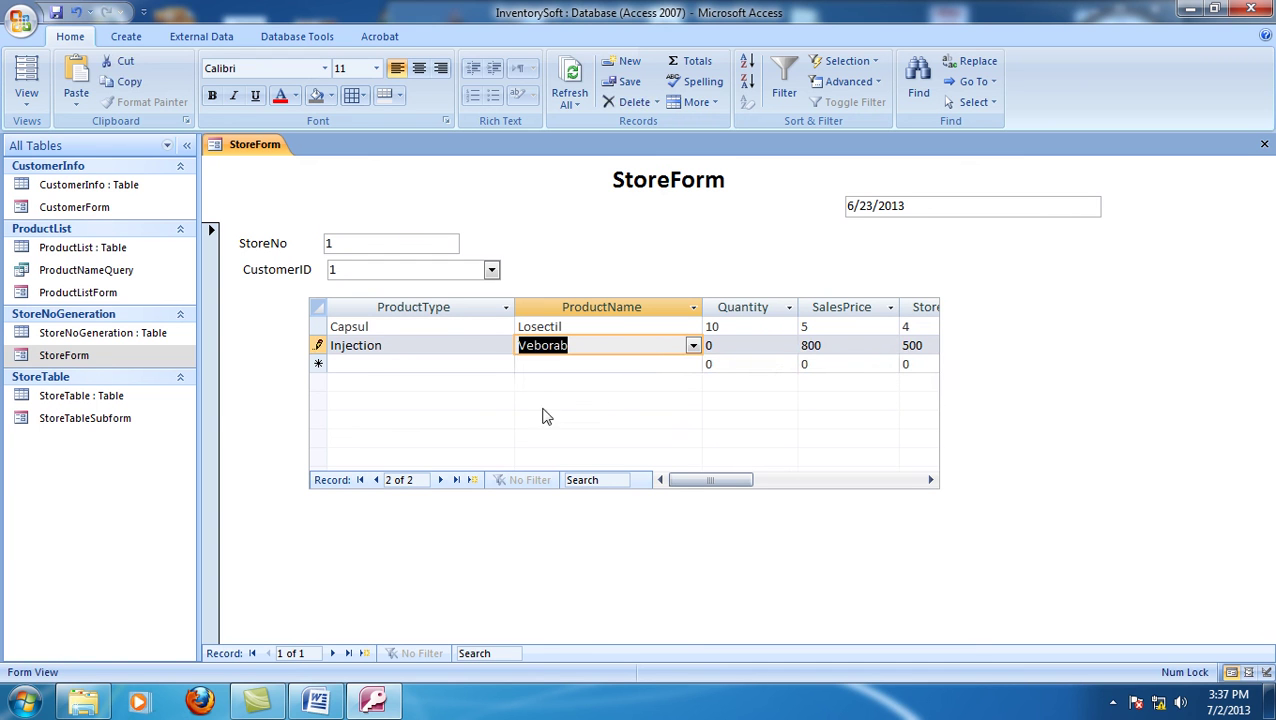
left_click(739, 349)
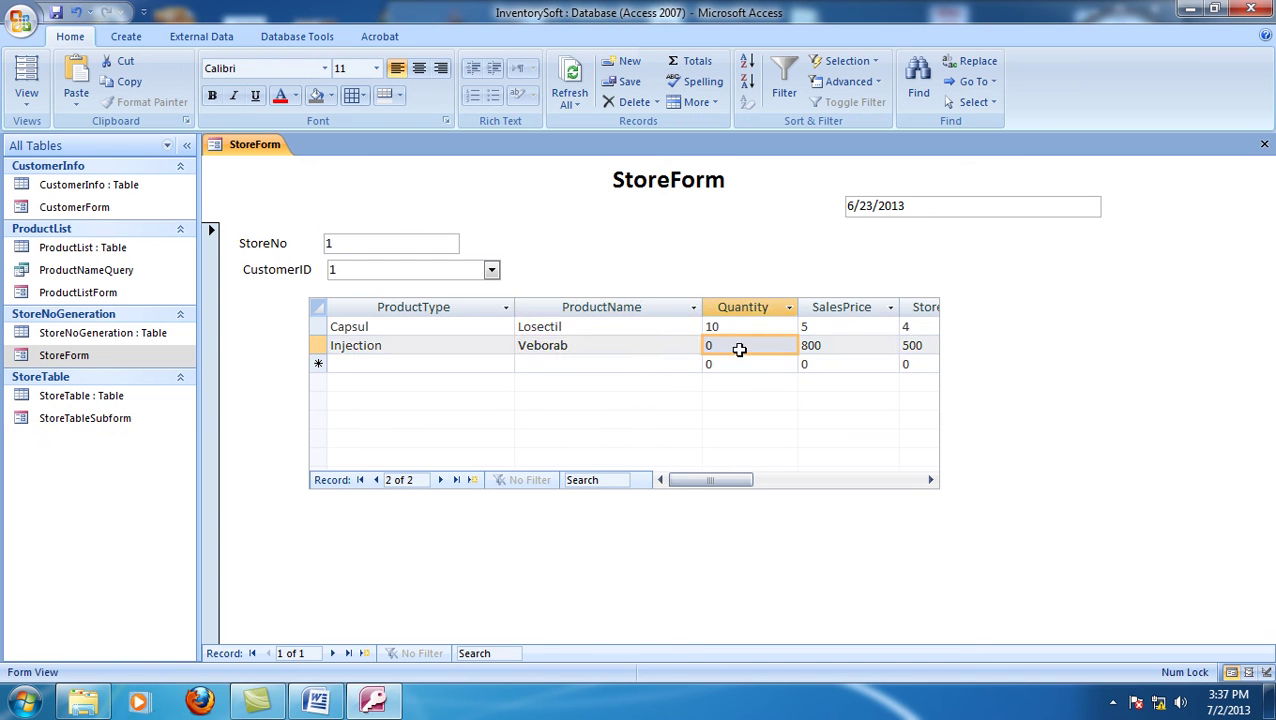
left_click_drag(735, 347, 666, 345)
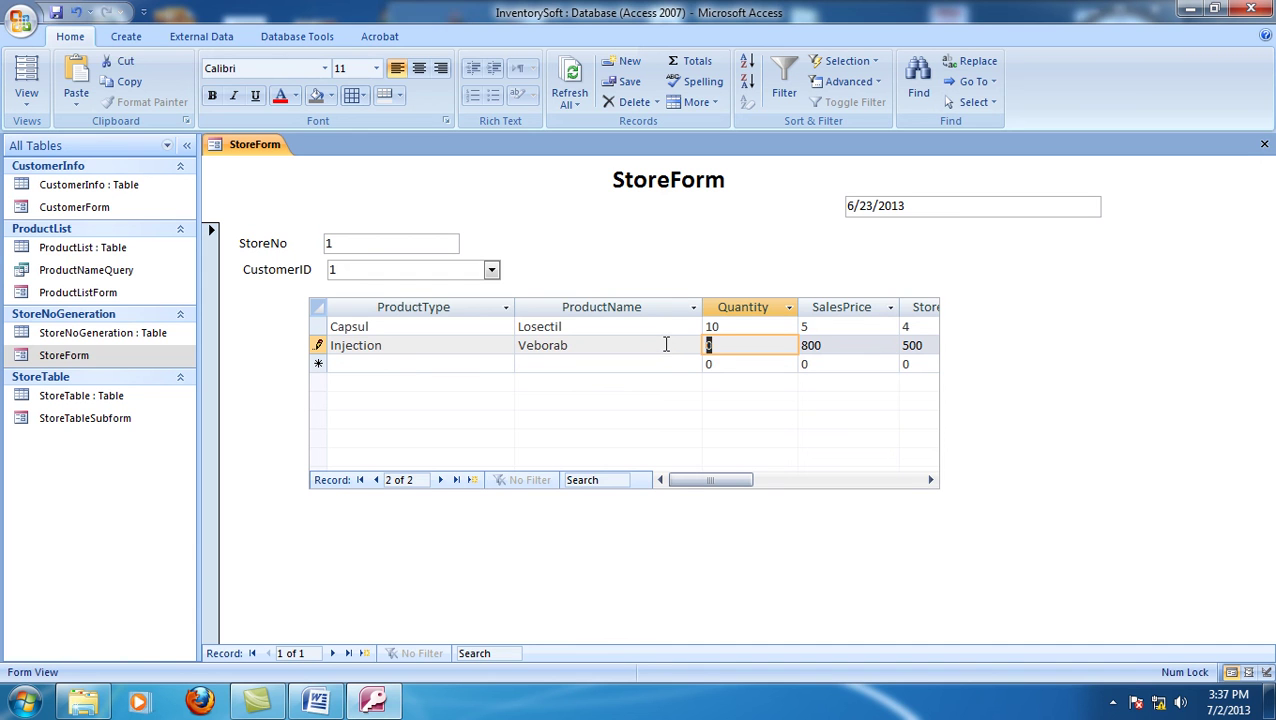
type("10")
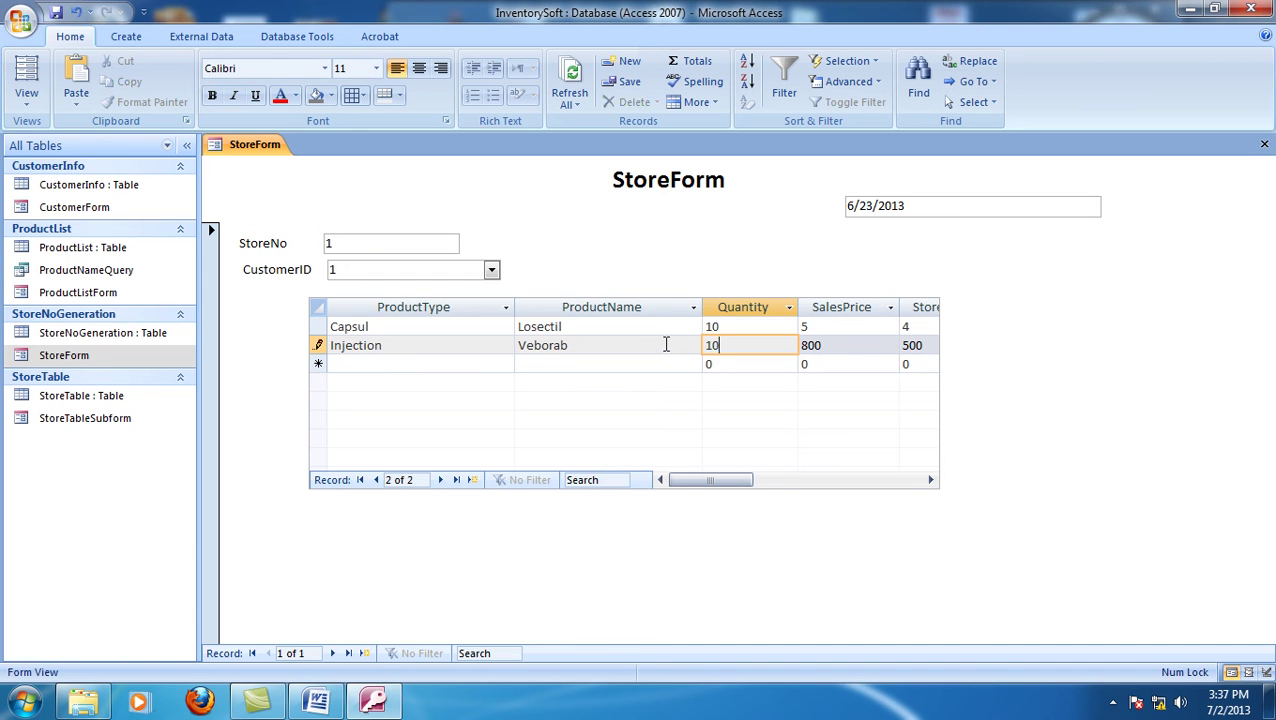
- Fill the third subform row with product type Tablet, product name Ciprocin and quantity 15
left_click(450, 365)
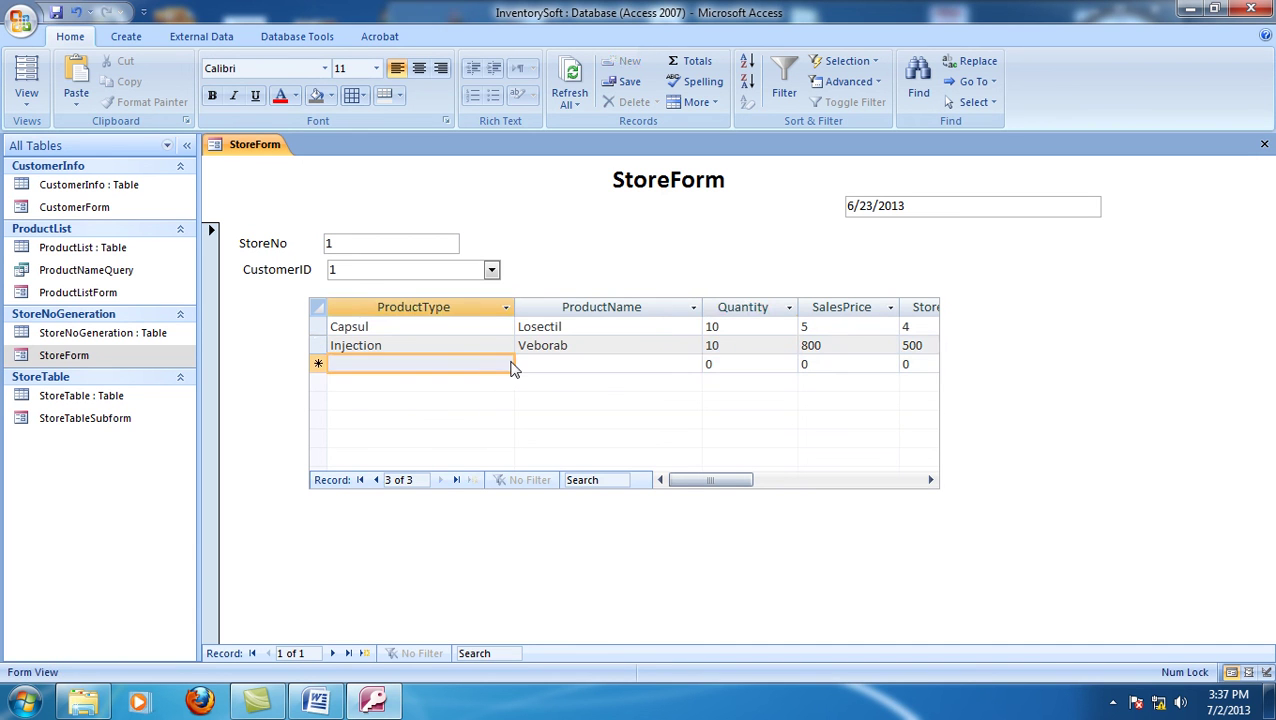
left_click(507, 366)
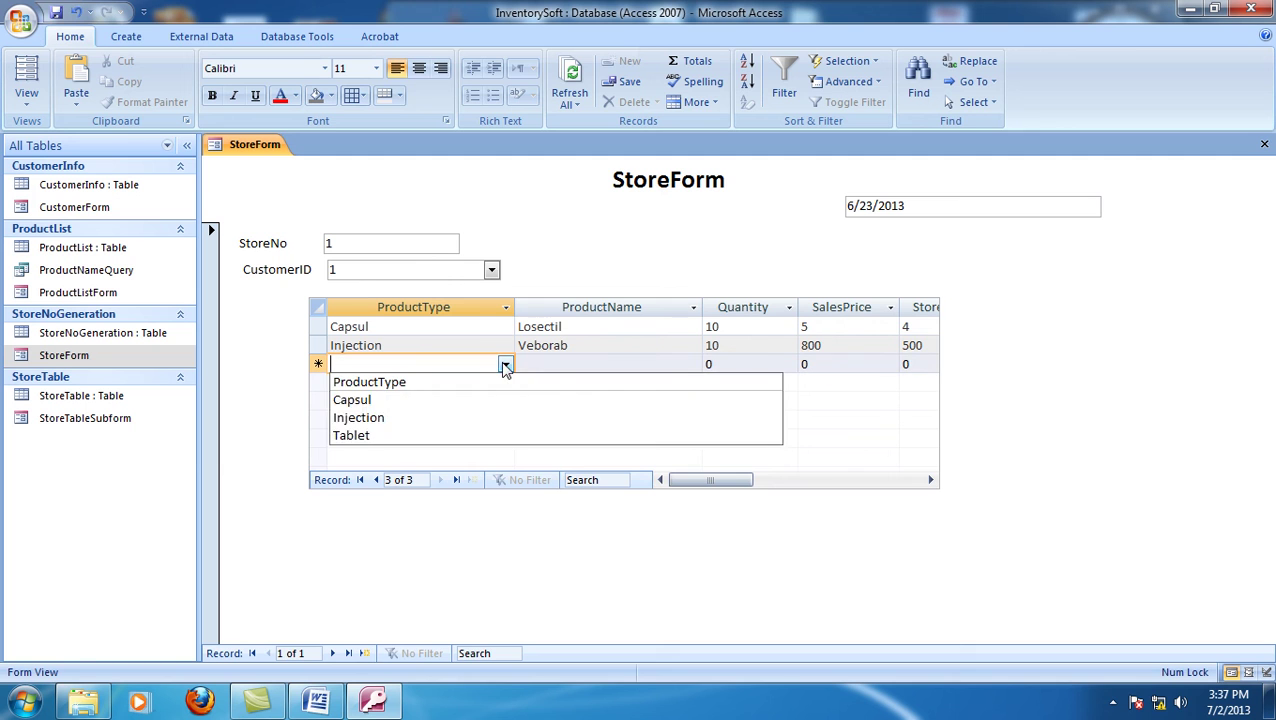
left_click(404, 435)
left_click(608, 366)
left_click(692, 364)
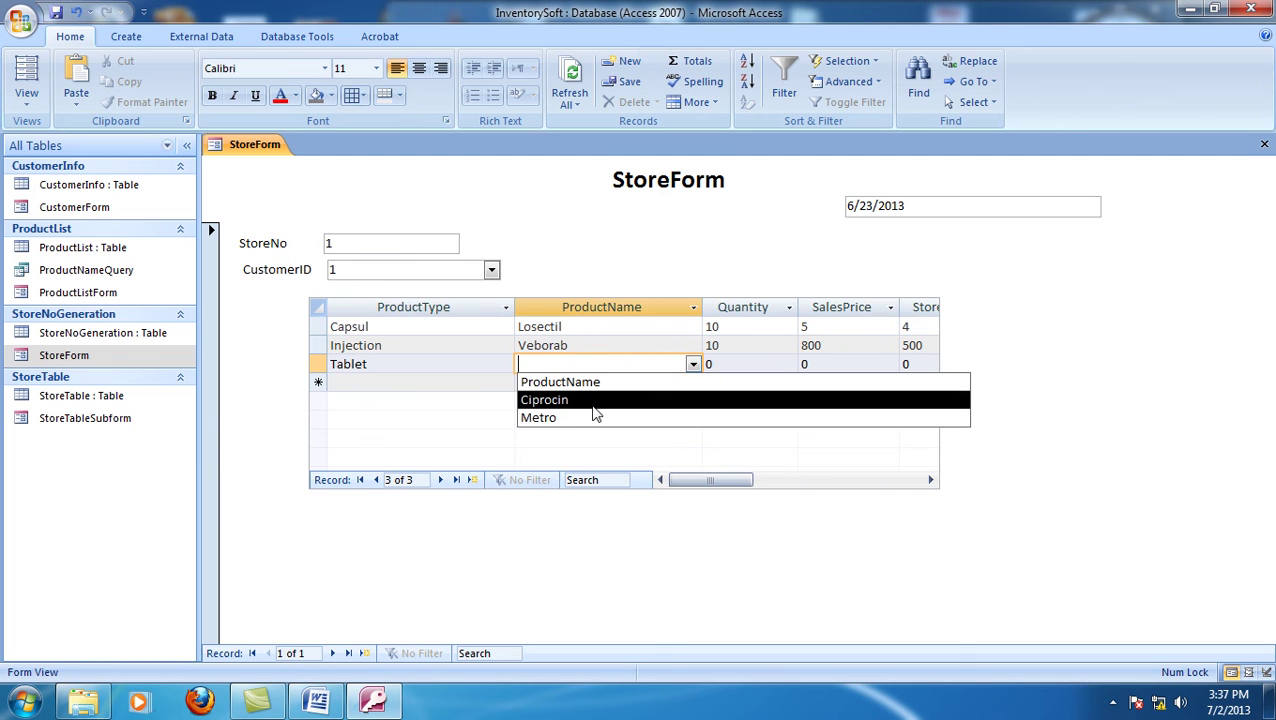
left_click(593, 403)
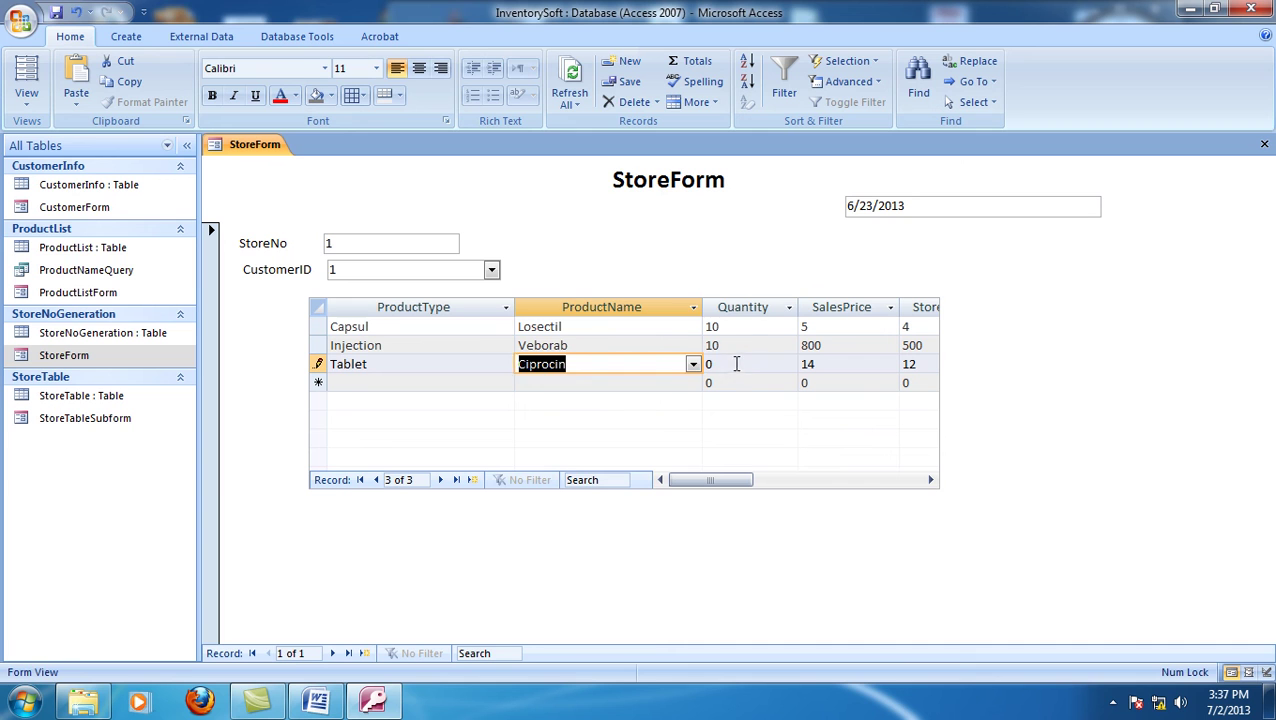
left_click_drag(736, 364, 697, 362)
type("15")
left_click(613, 370)
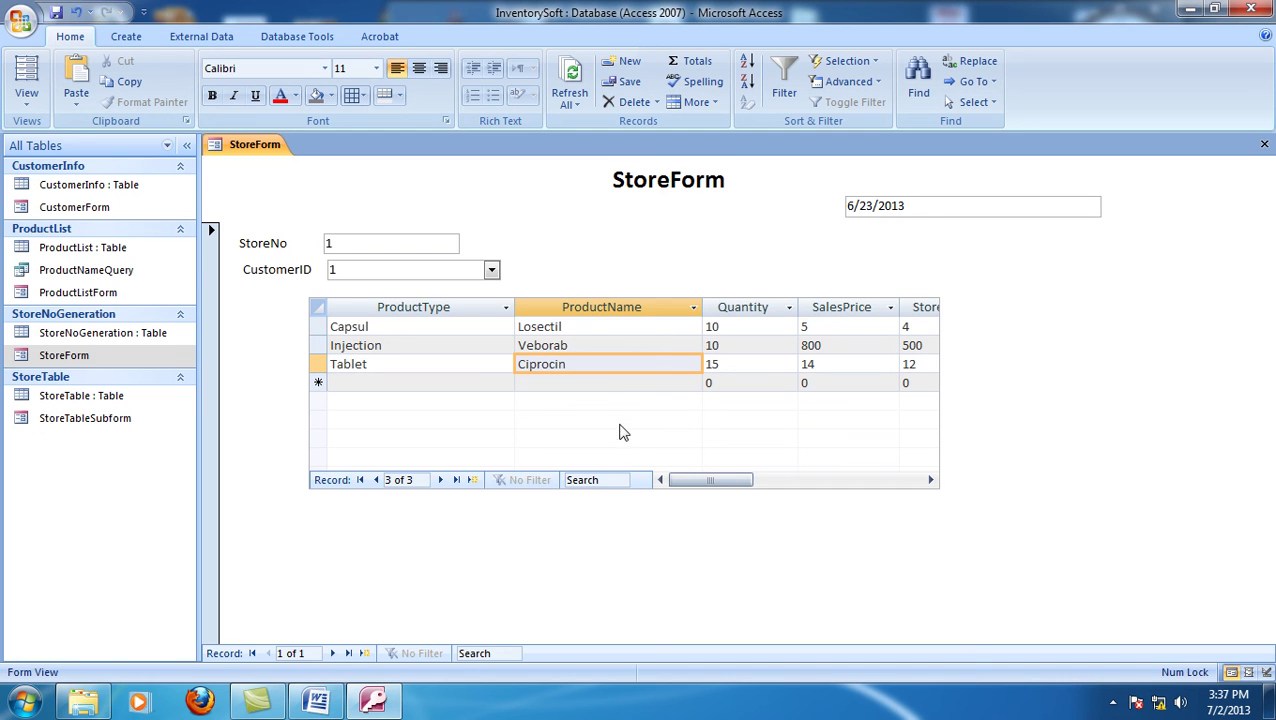
- Switch StoreForm to Design View and close the Property Sheet
right_click(1022, 296)
left_click(1060, 354)
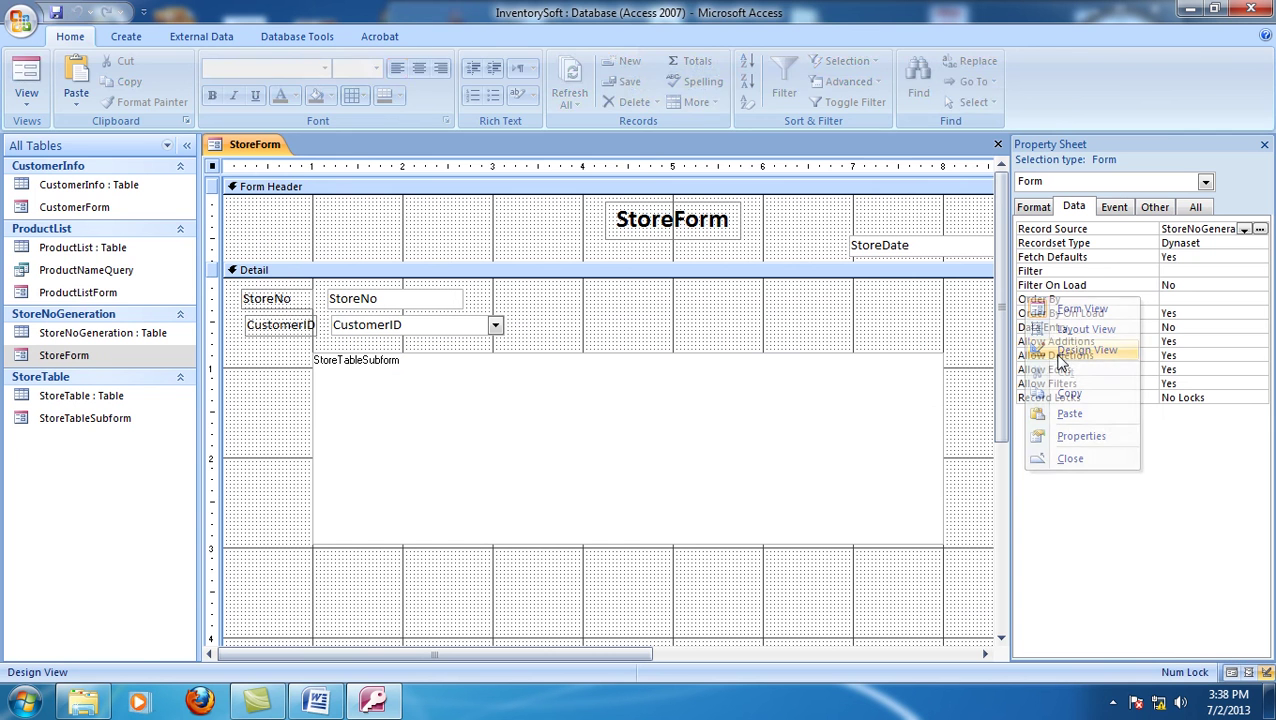
left_click(1060, 354)
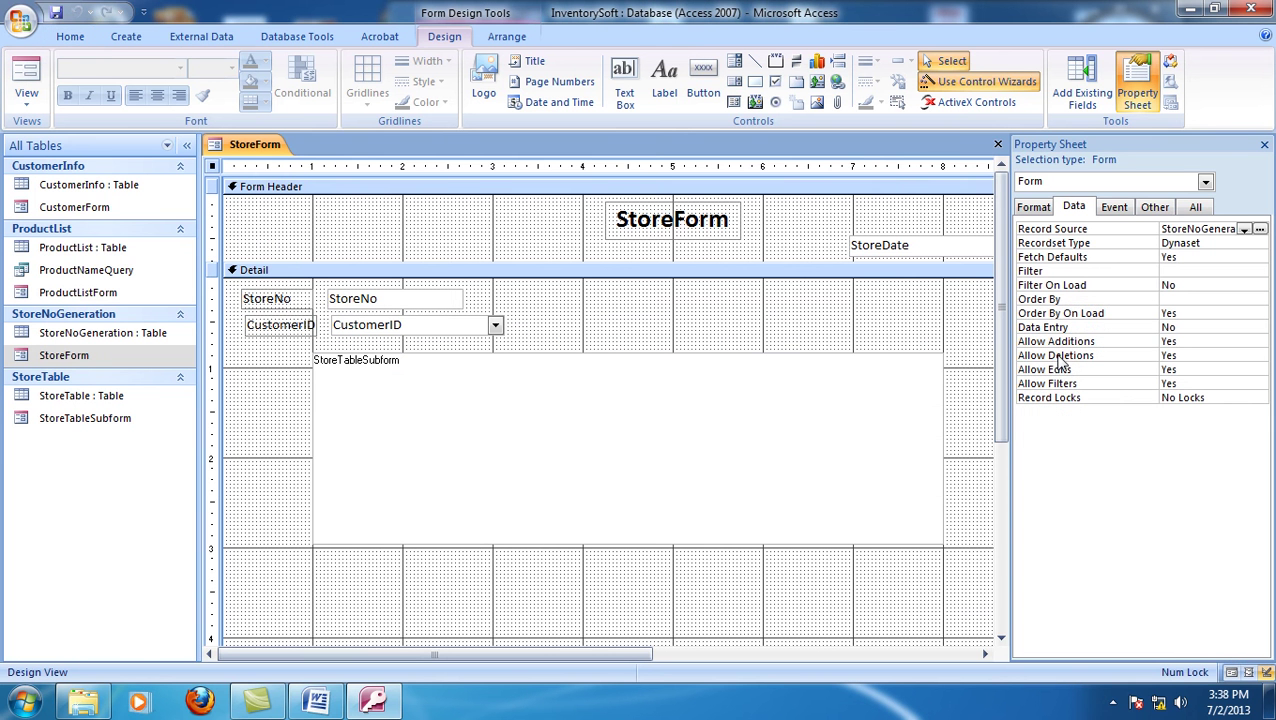
left_click(1263, 146)
- Draw a command button below the subform's lower-left corner and assign it the Add New Record action from Record Operations
left_click(714, 70)
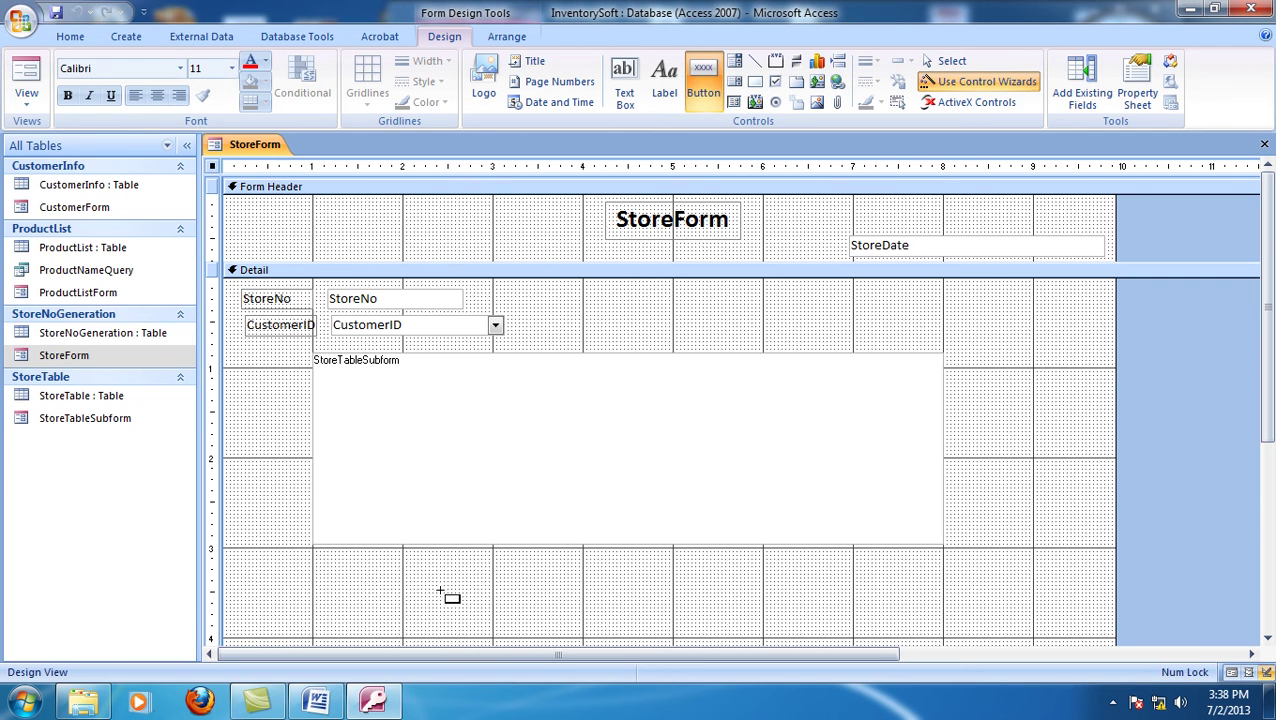
left_click_drag(313, 592, 382, 622)
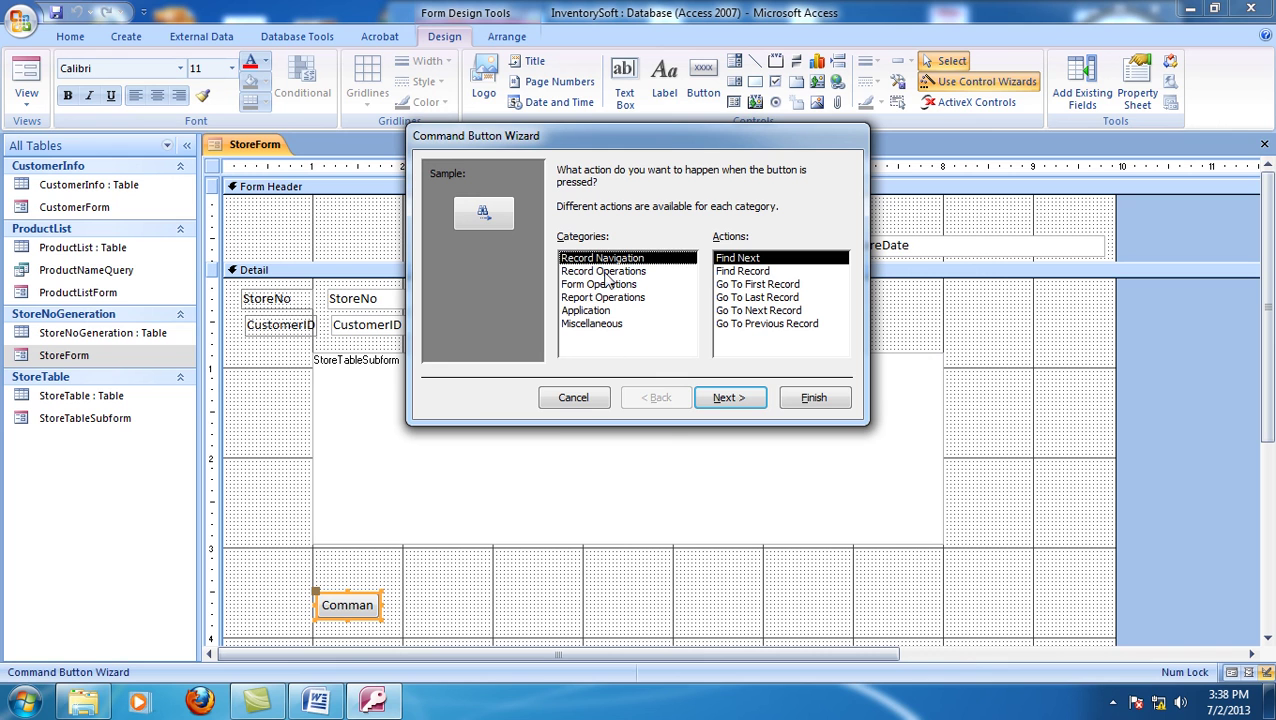
left_click(626, 272)
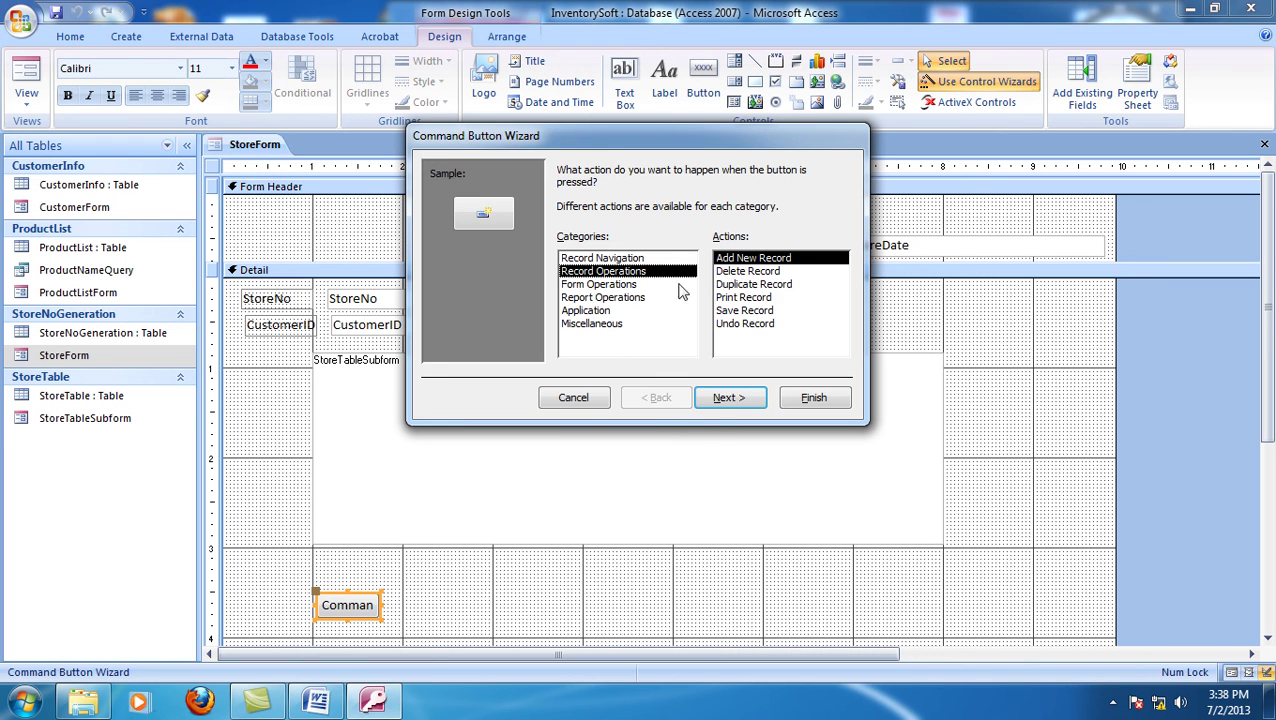
left_click(723, 399)
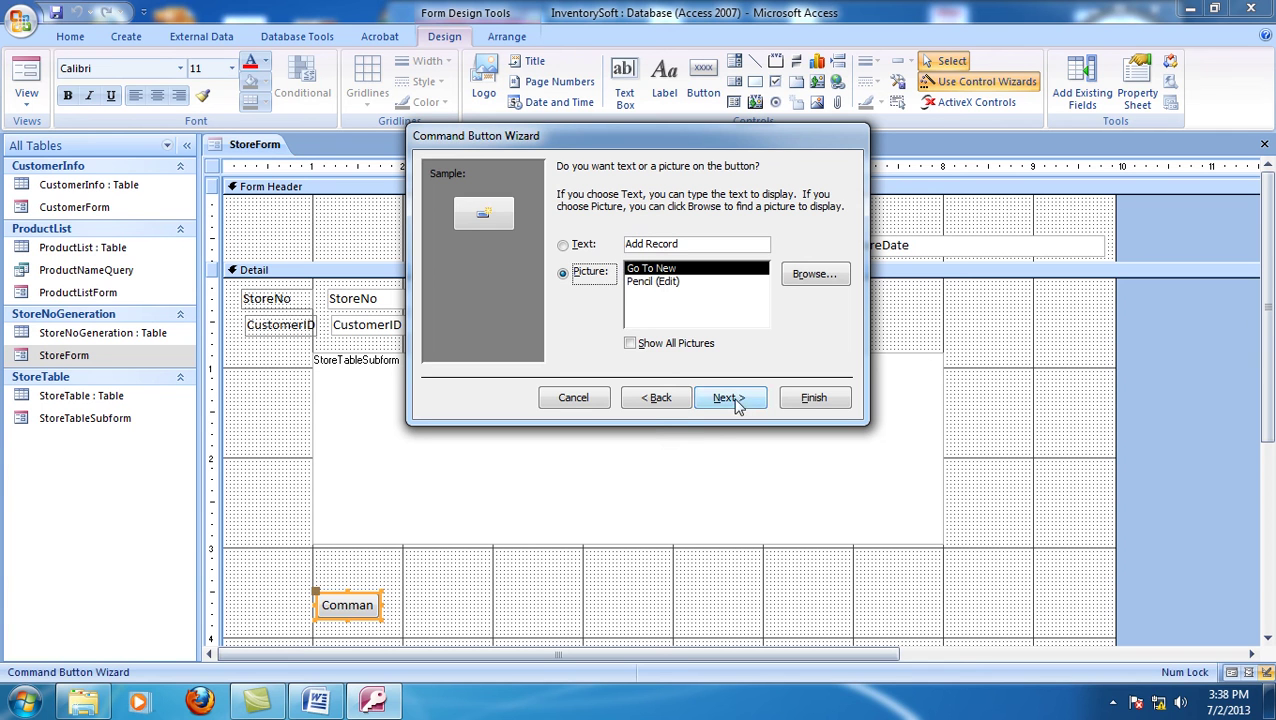
- Give the add-record button the Pencil (Edit) picture and the name btAdd, then widen it on the form
left_click(660, 282)
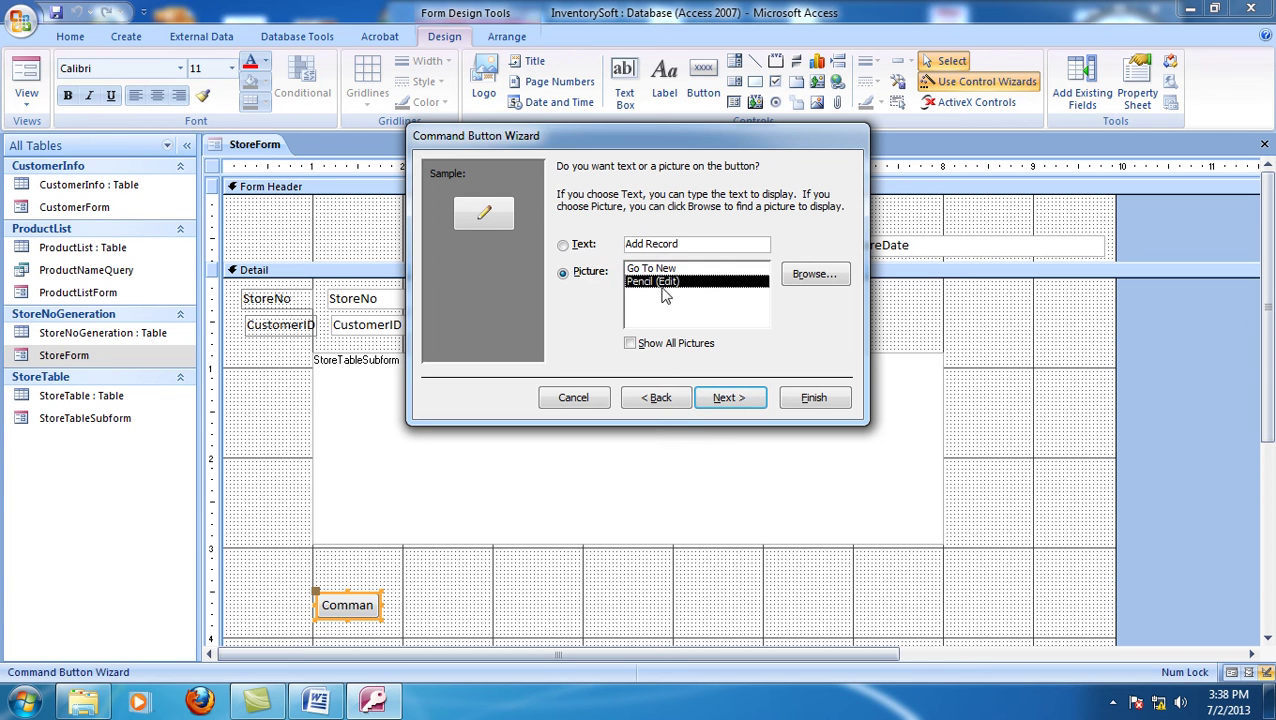
left_click(727, 400)
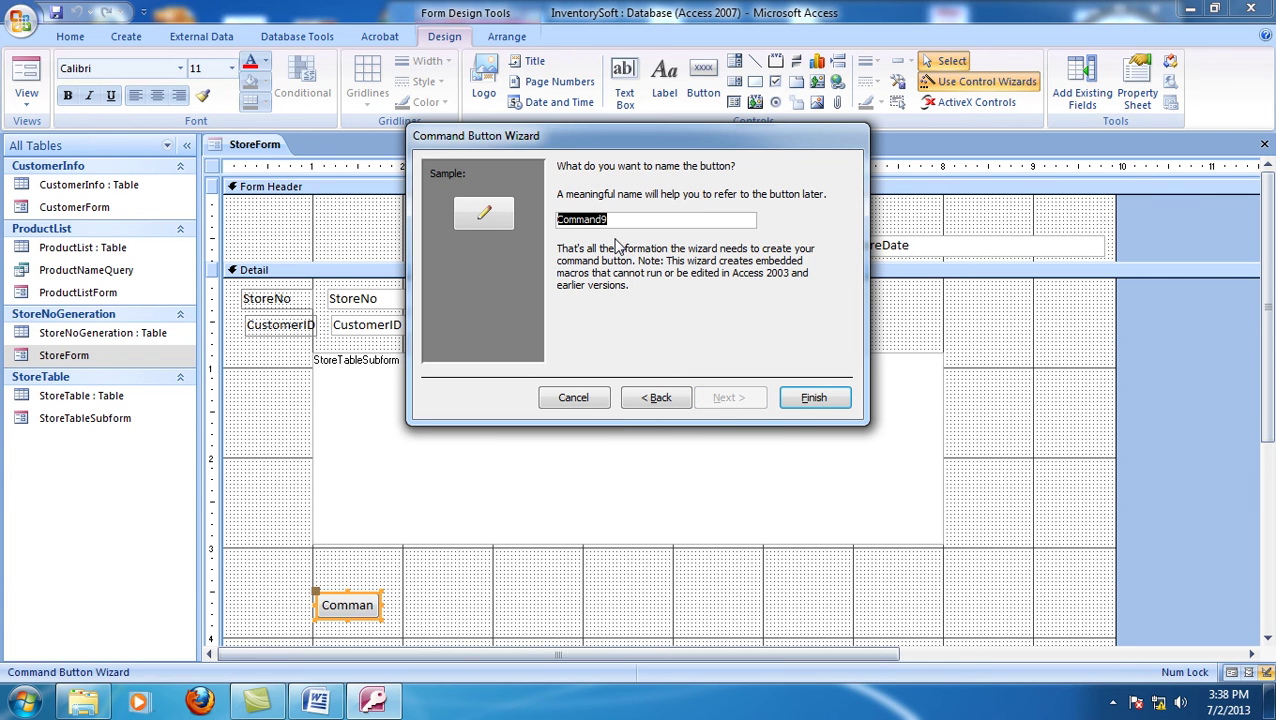
type("btAdd")
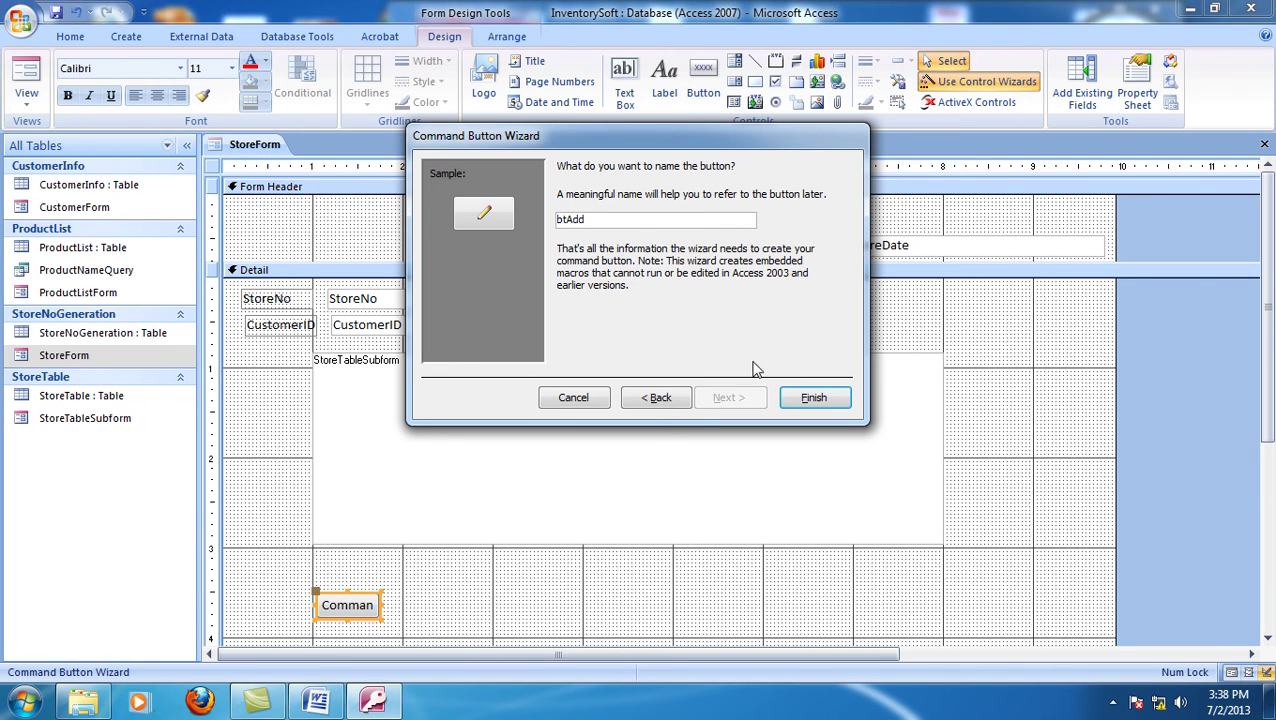
left_click(797, 397)
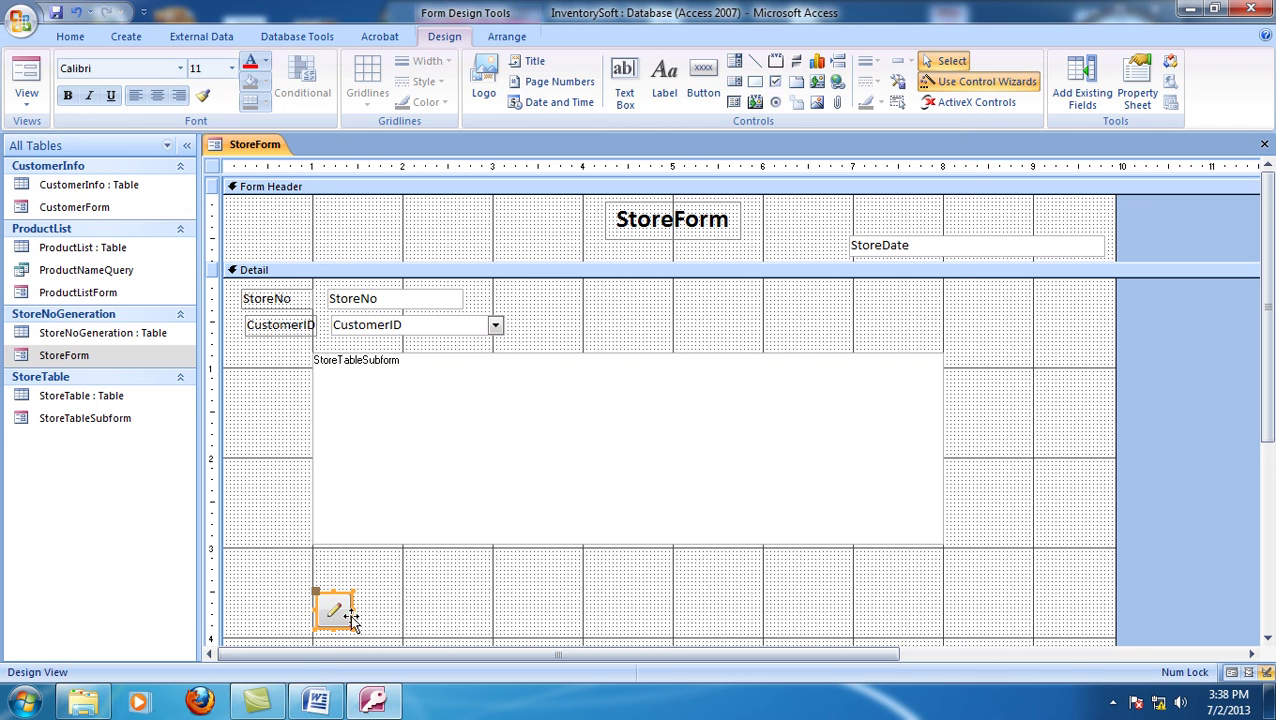
left_click_drag(353, 609, 378, 609)
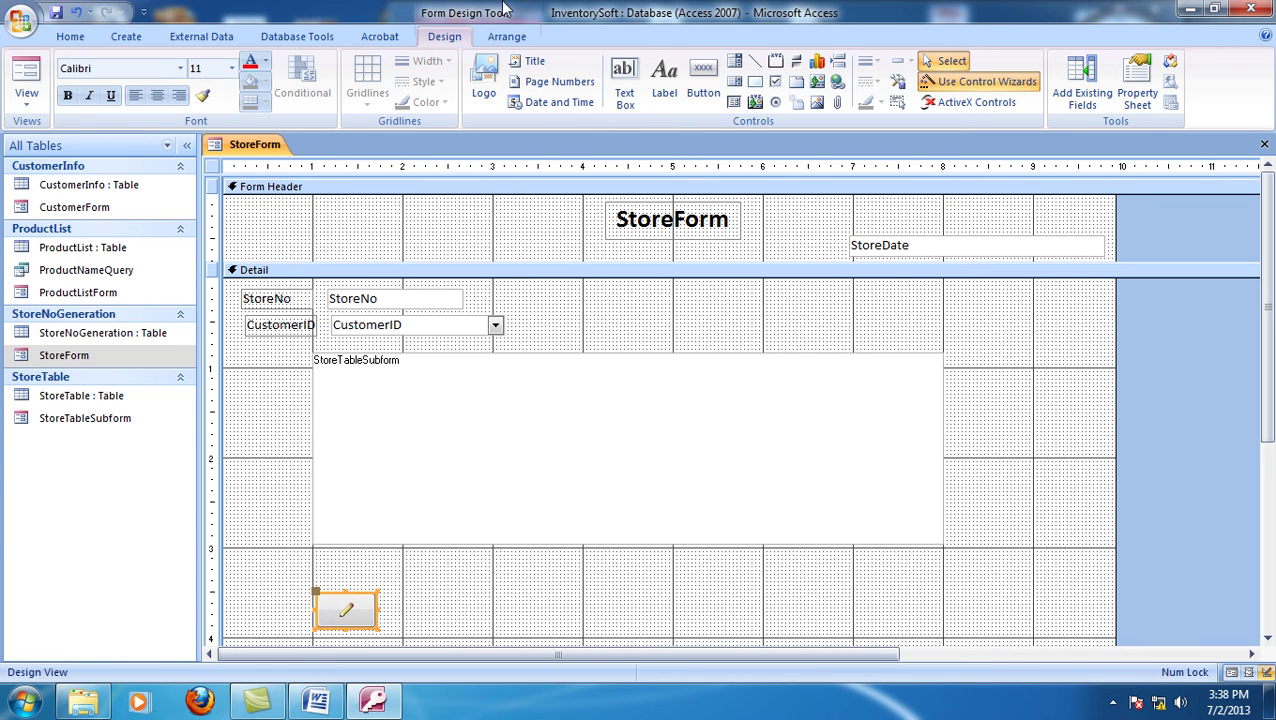
- Add a second command button beside the pencil button with the Go To Previous Record action, the Go To Previous picture and the name btPrev
left_click(703, 82)
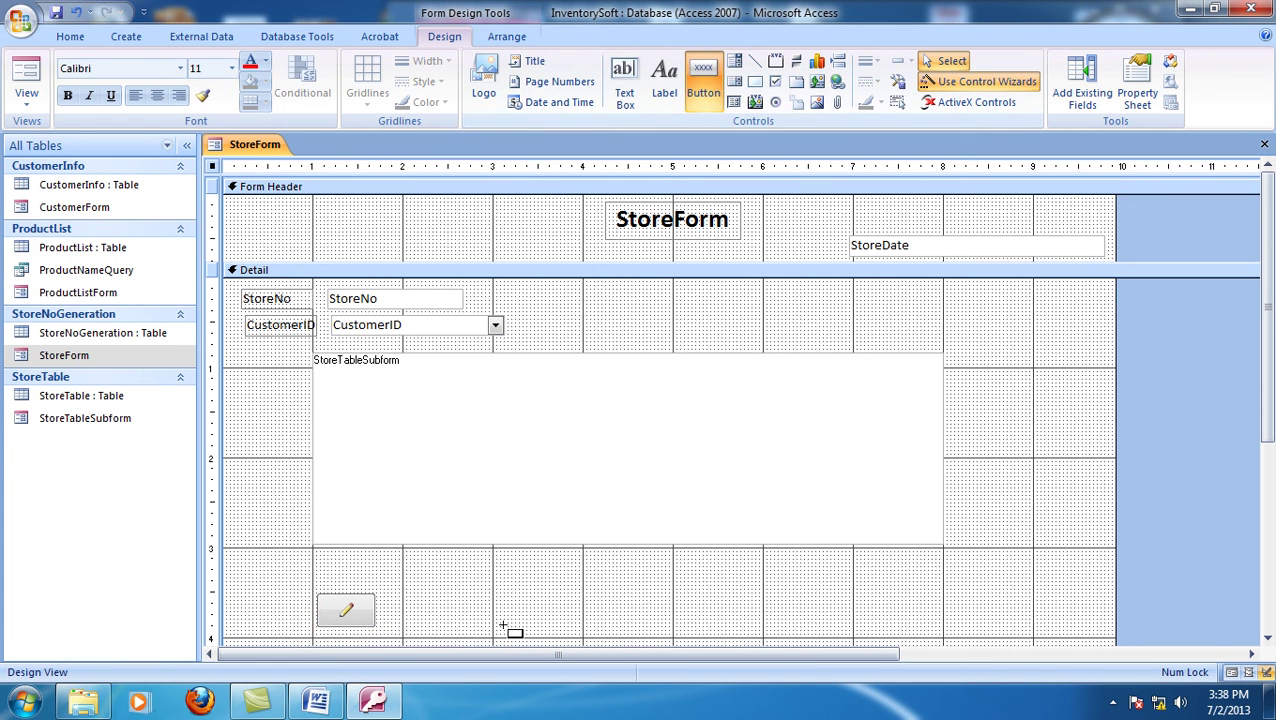
left_click(416, 600)
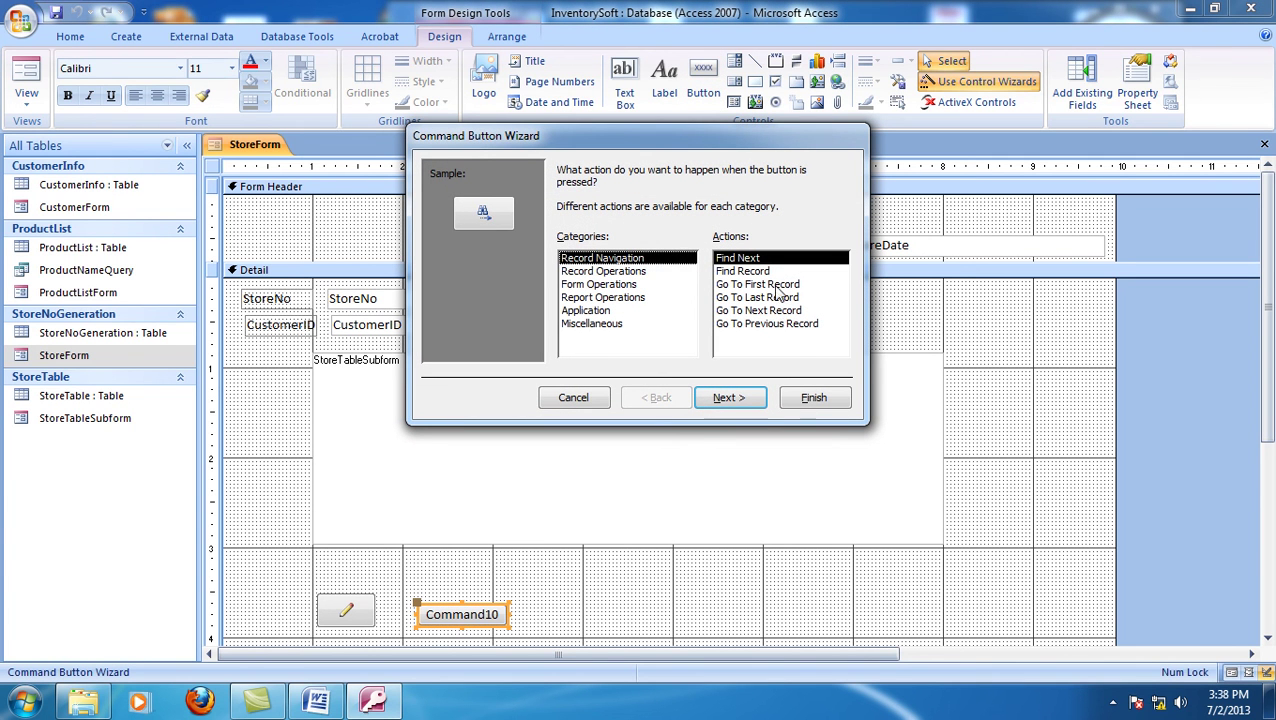
left_click(788, 324)
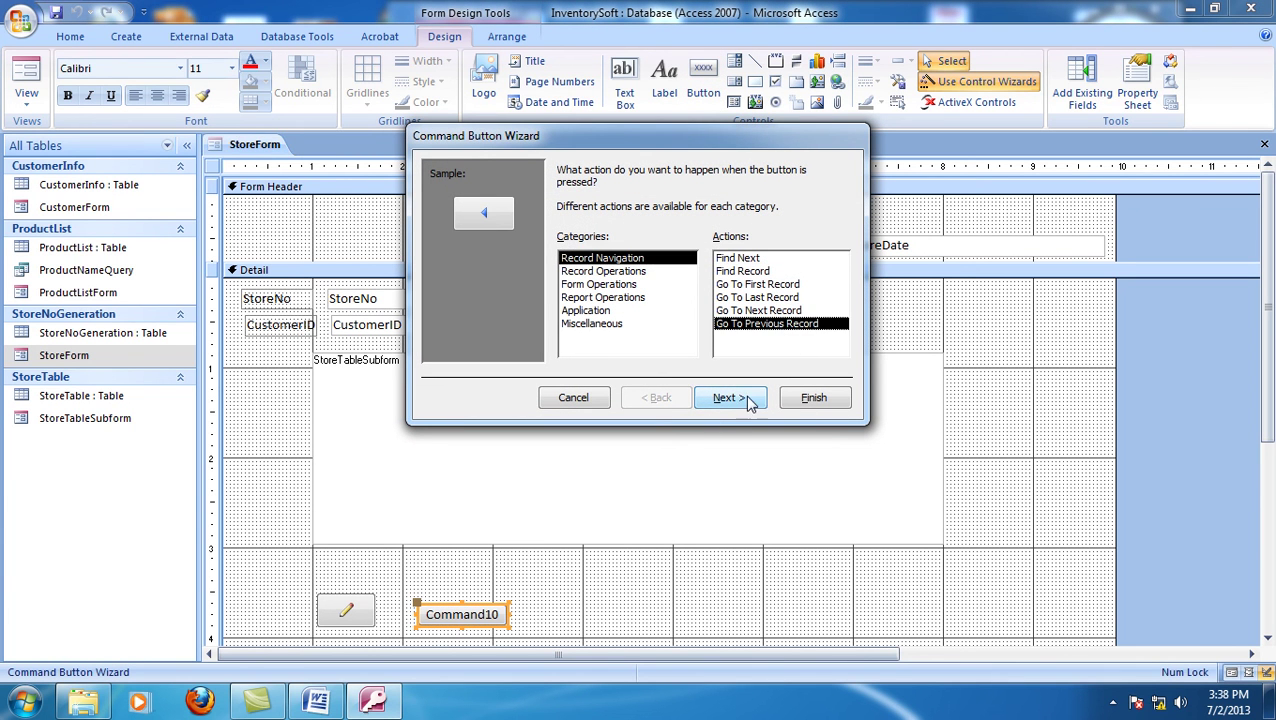
left_click(744, 399)
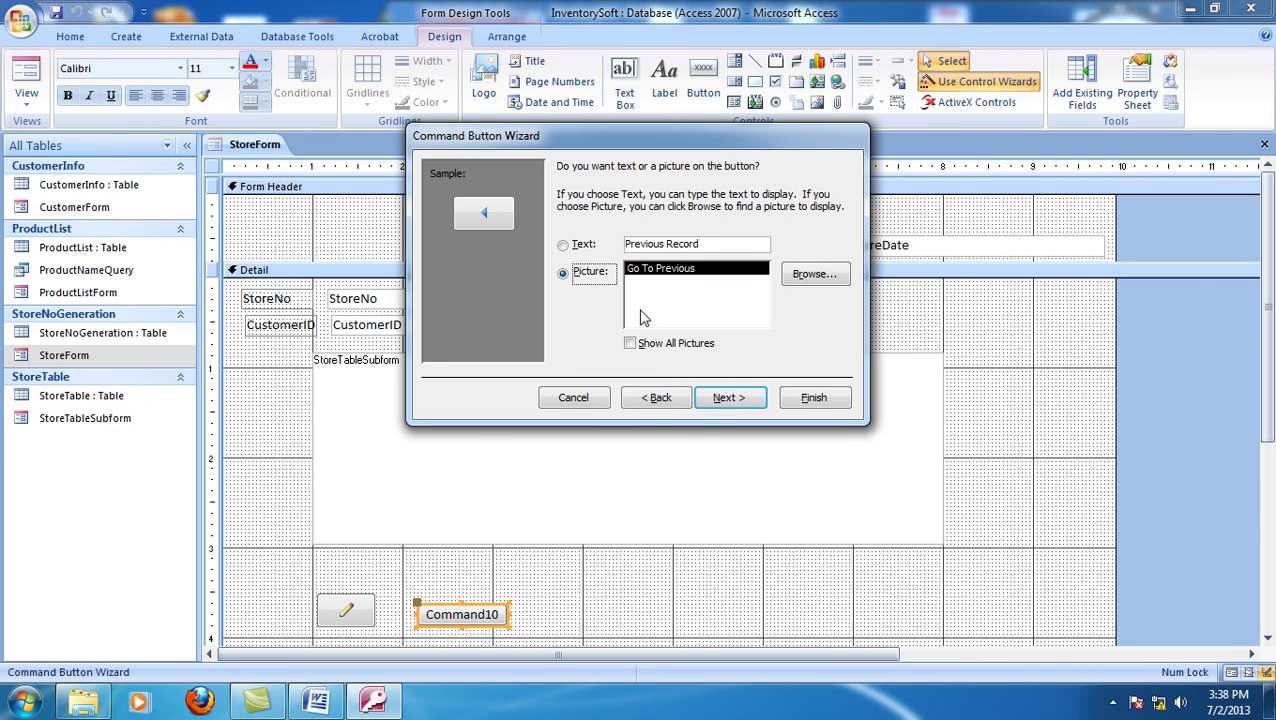
left_click(728, 398)
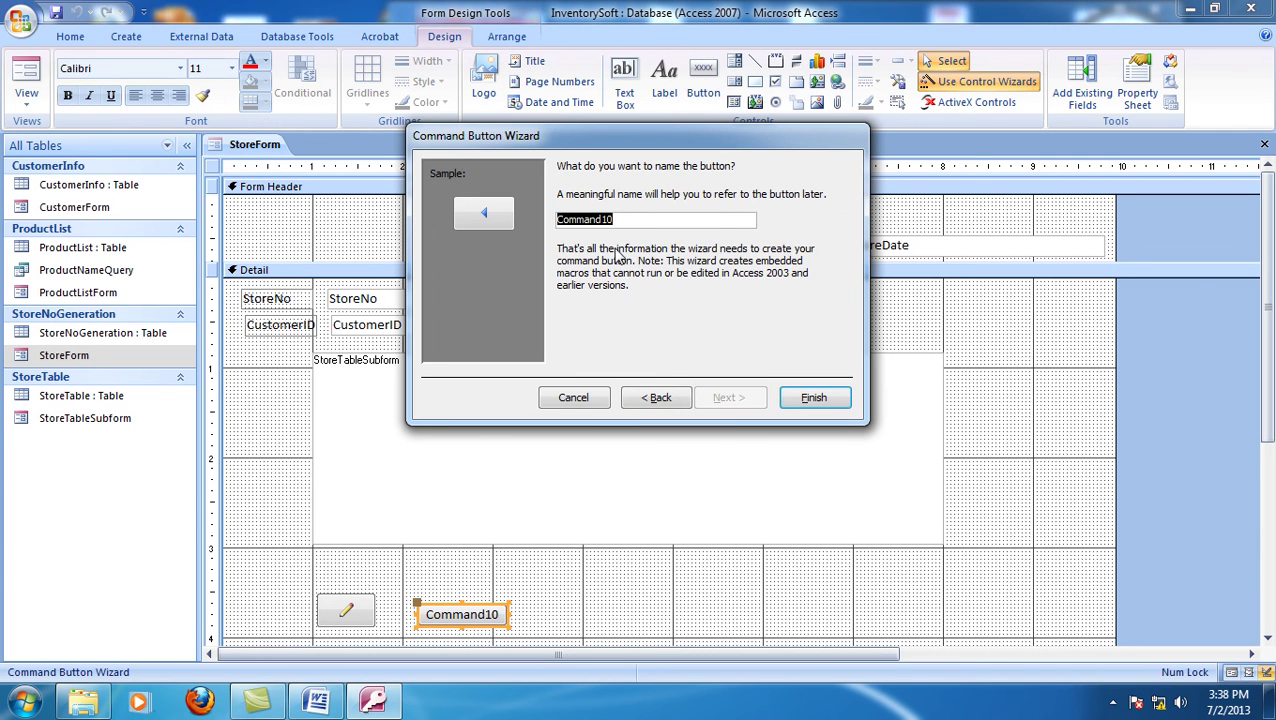
type("btPrev")
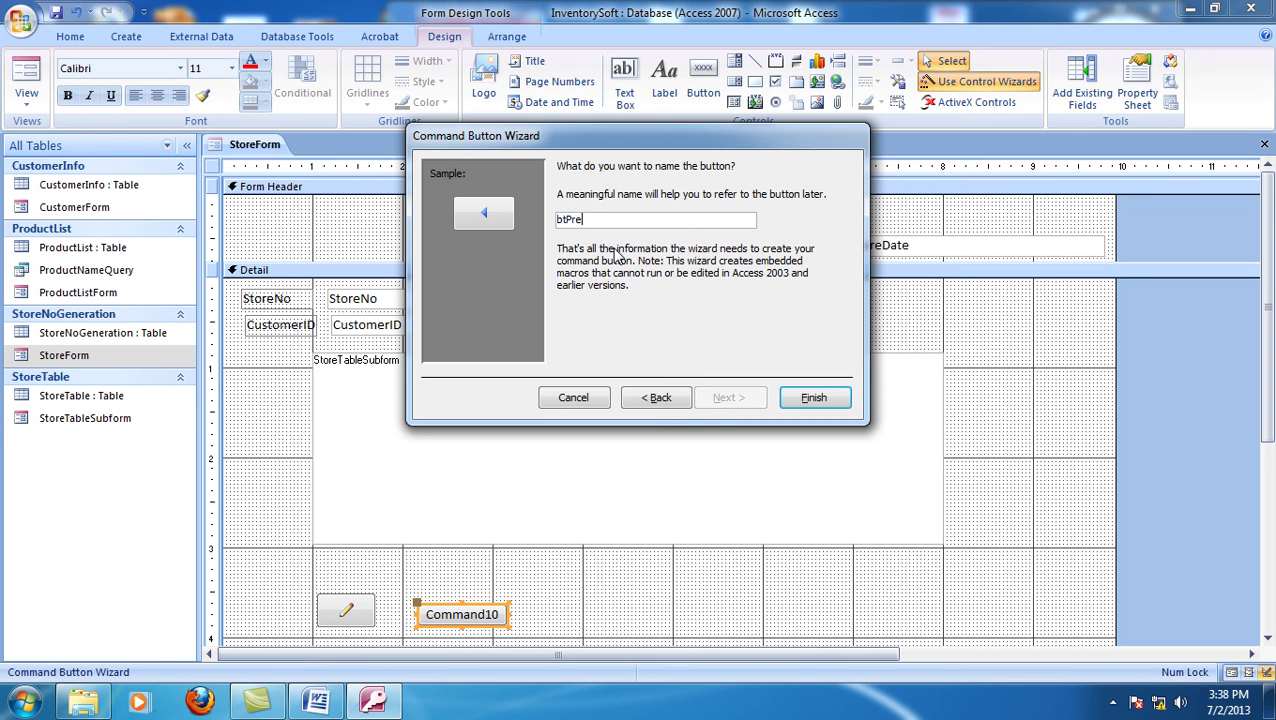
left_click(807, 398)
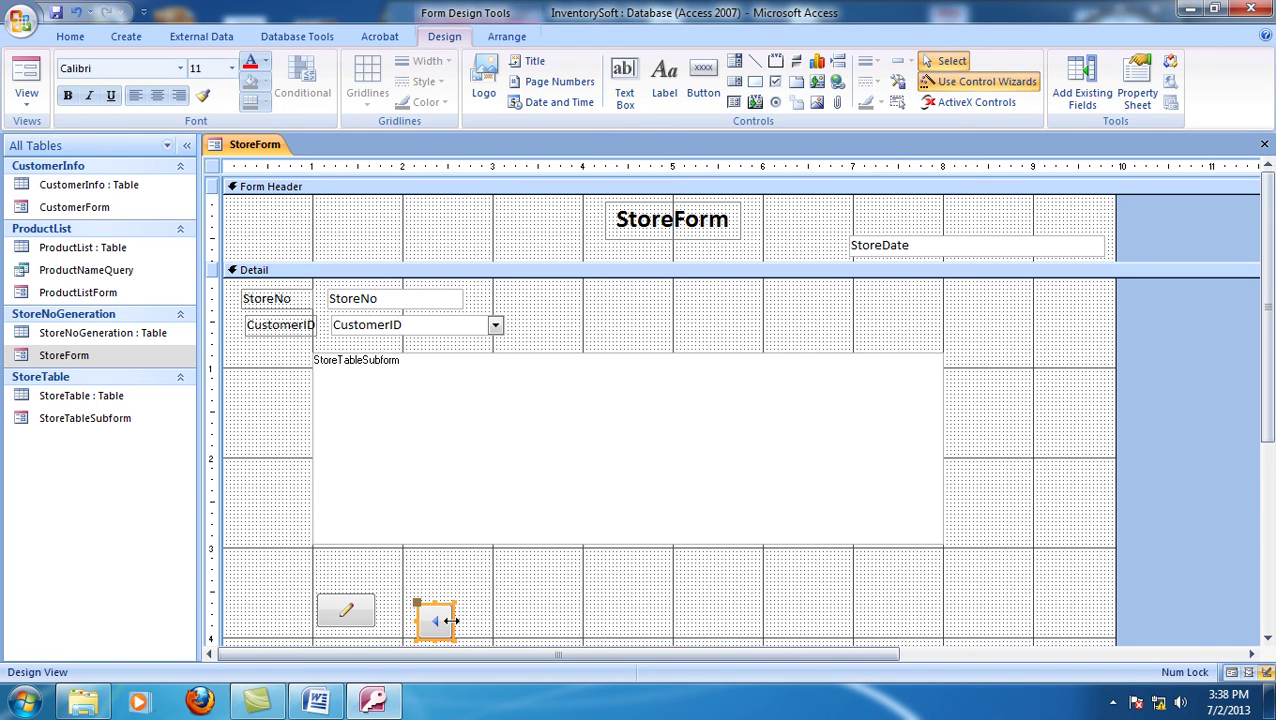
- Widen the previous-record button and shift it left and up to line up with the pencil button
left_click_drag(452, 621, 467, 620)
key("Left")
key("Left")
key("Left")
key("Left")
key("Left")
key("Left")
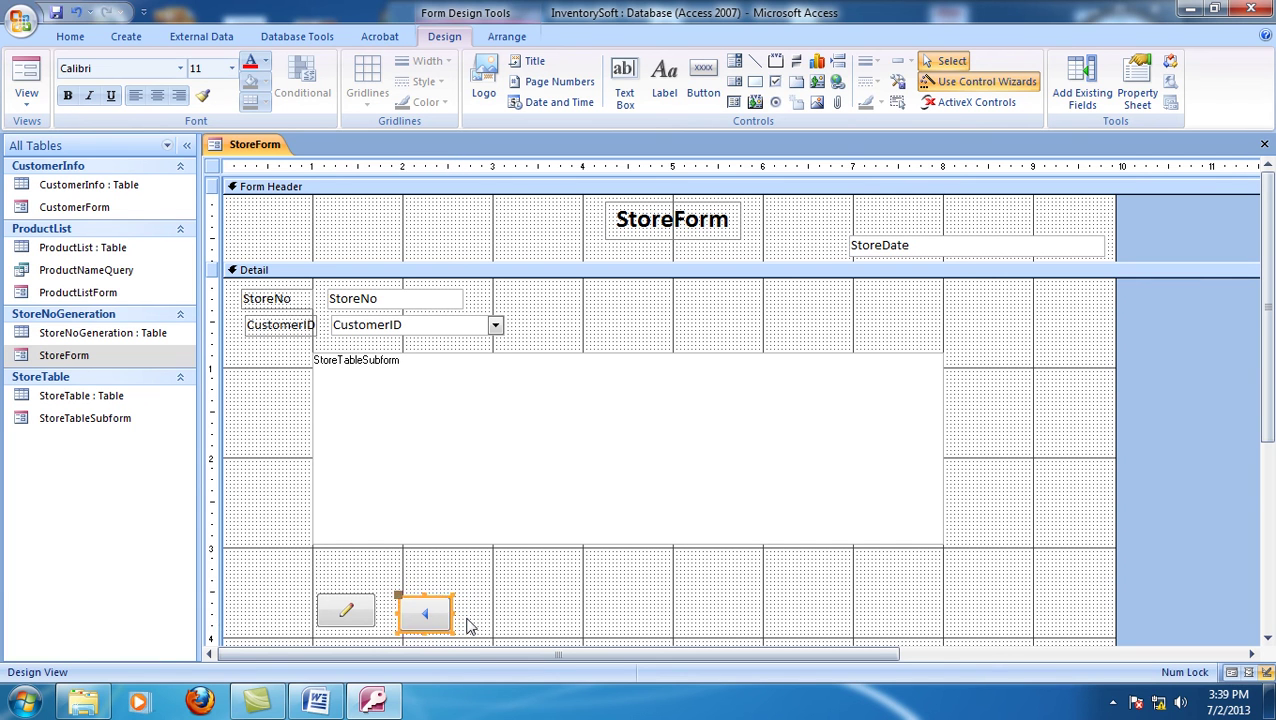
key("Up")
left_click(470, 625)
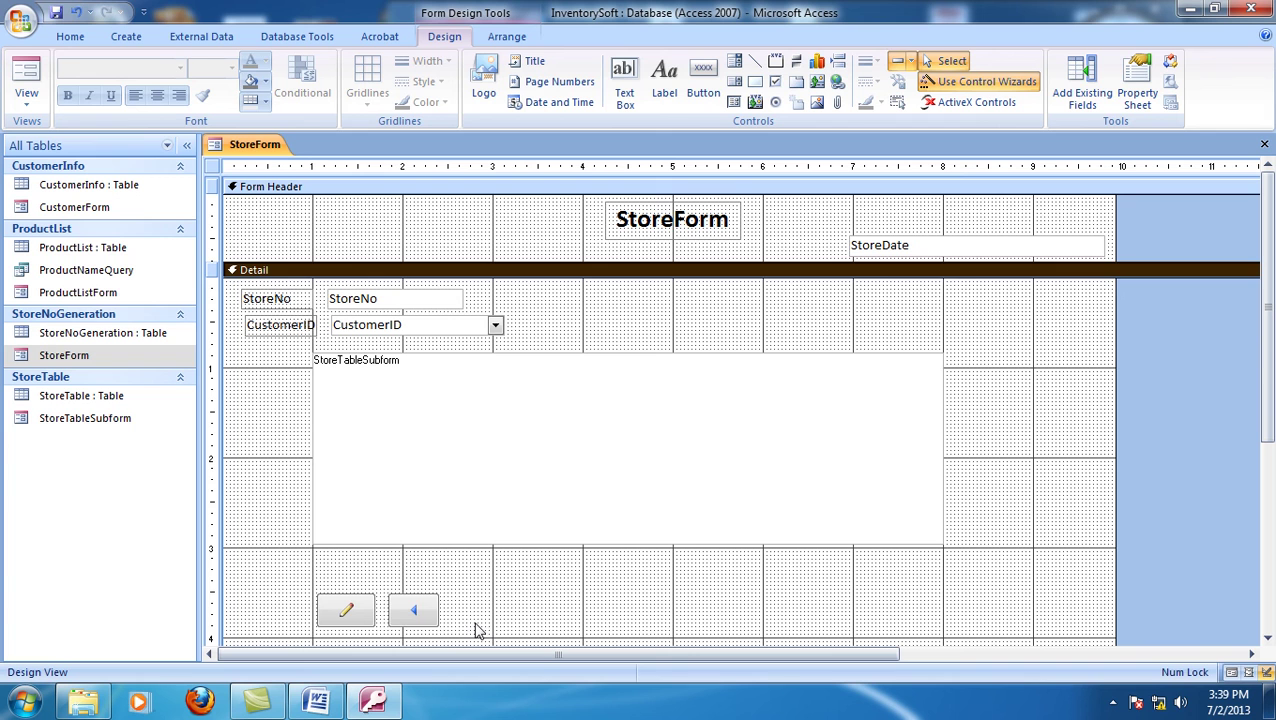
- Adjust the previous-record button's width to match the pencil button
left_click(425, 608)
left_click_drag(438, 610, 460, 612)
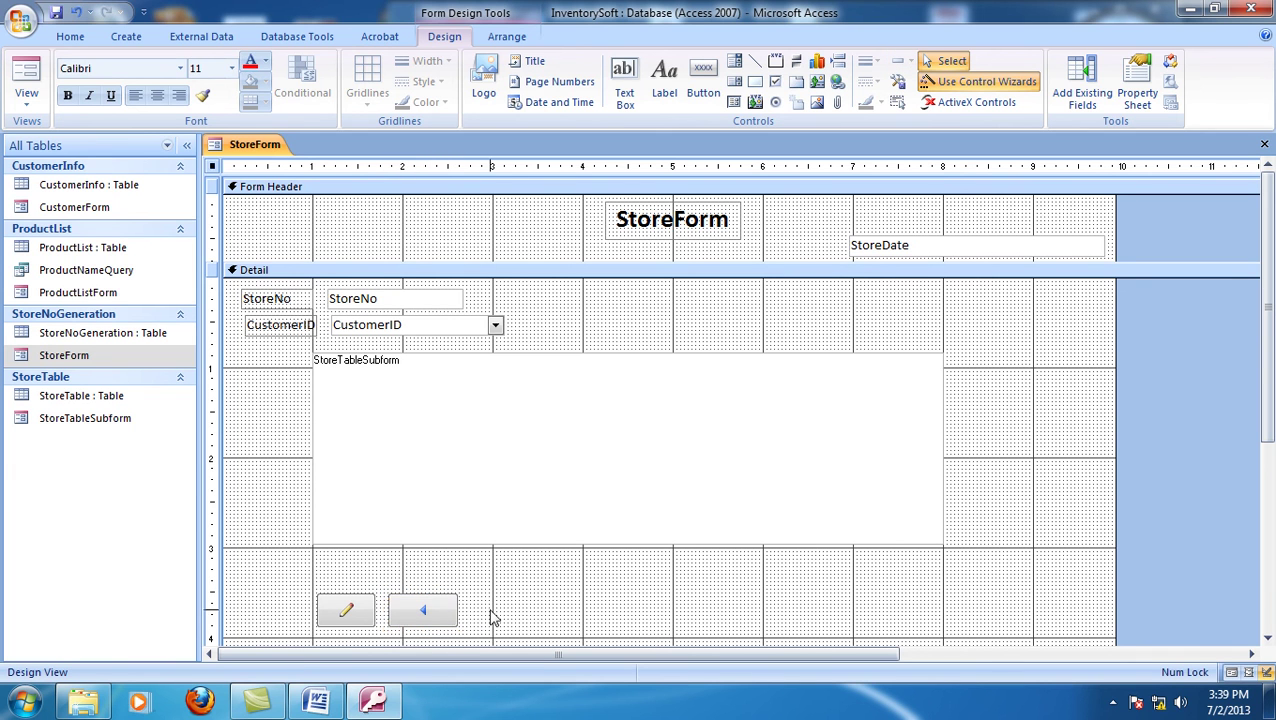
left_click(490, 615)
left_click(427, 612)
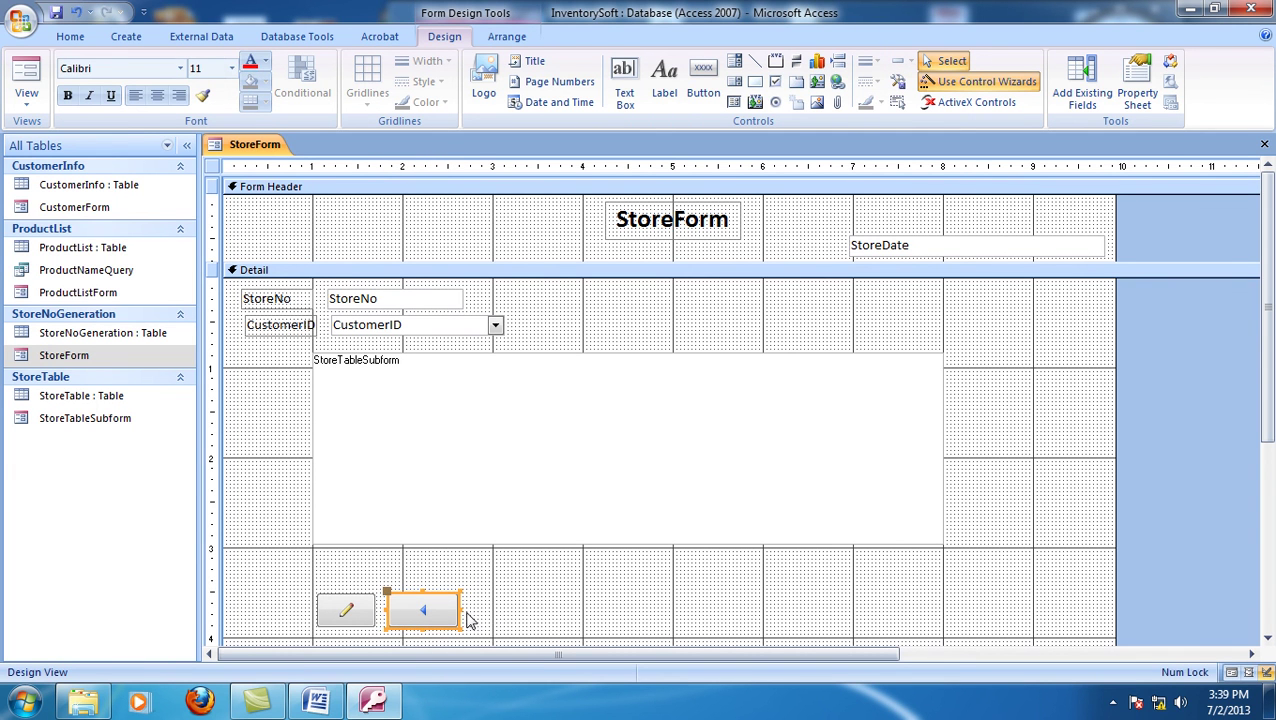
left_click_drag(455, 608, 447, 608)
- Add a third command button beside the previous-record button with the Go To Next Record action, the Go To Next picture and the name btNext
left_click(703, 78)
left_click(481, 602)
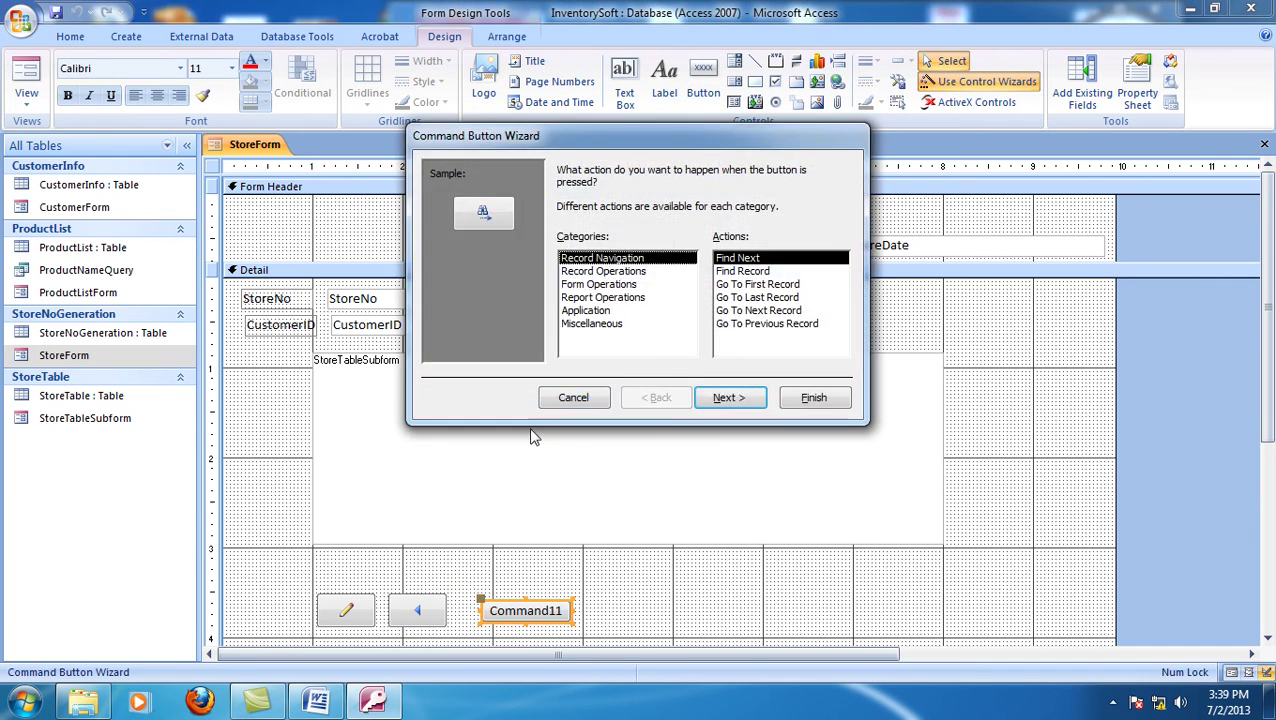
left_click(763, 312)
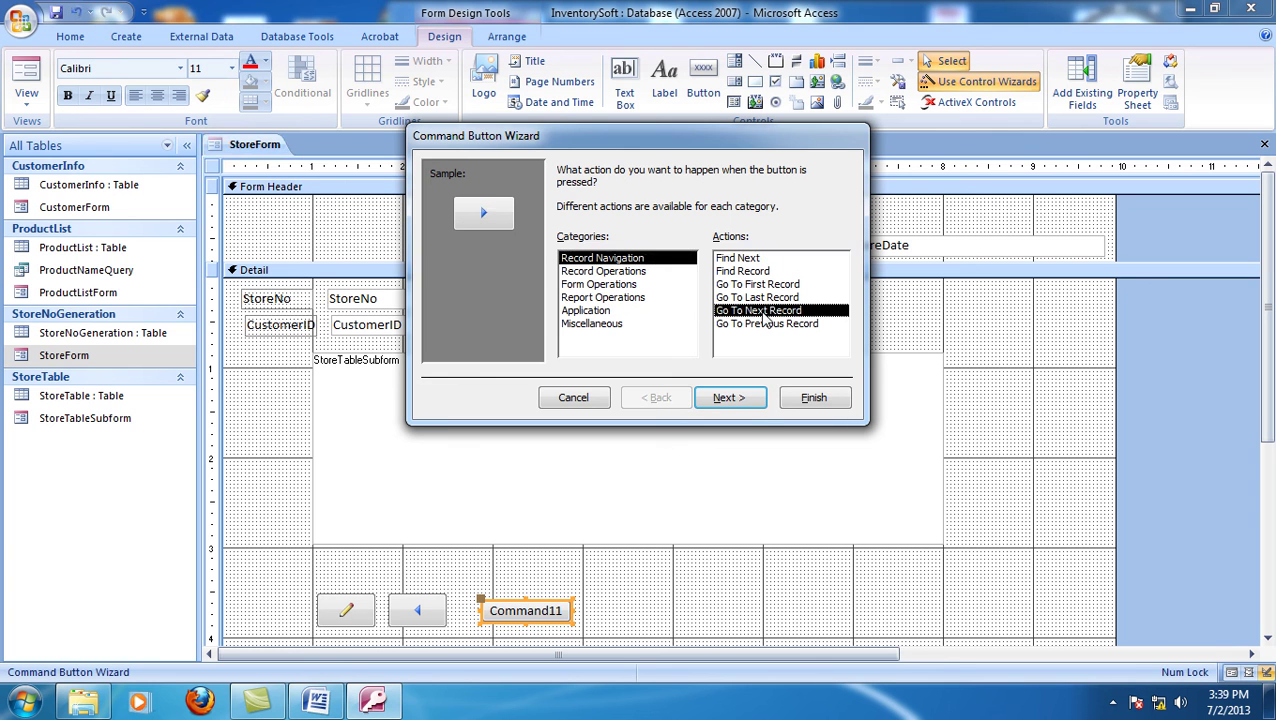
left_click(743, 400)
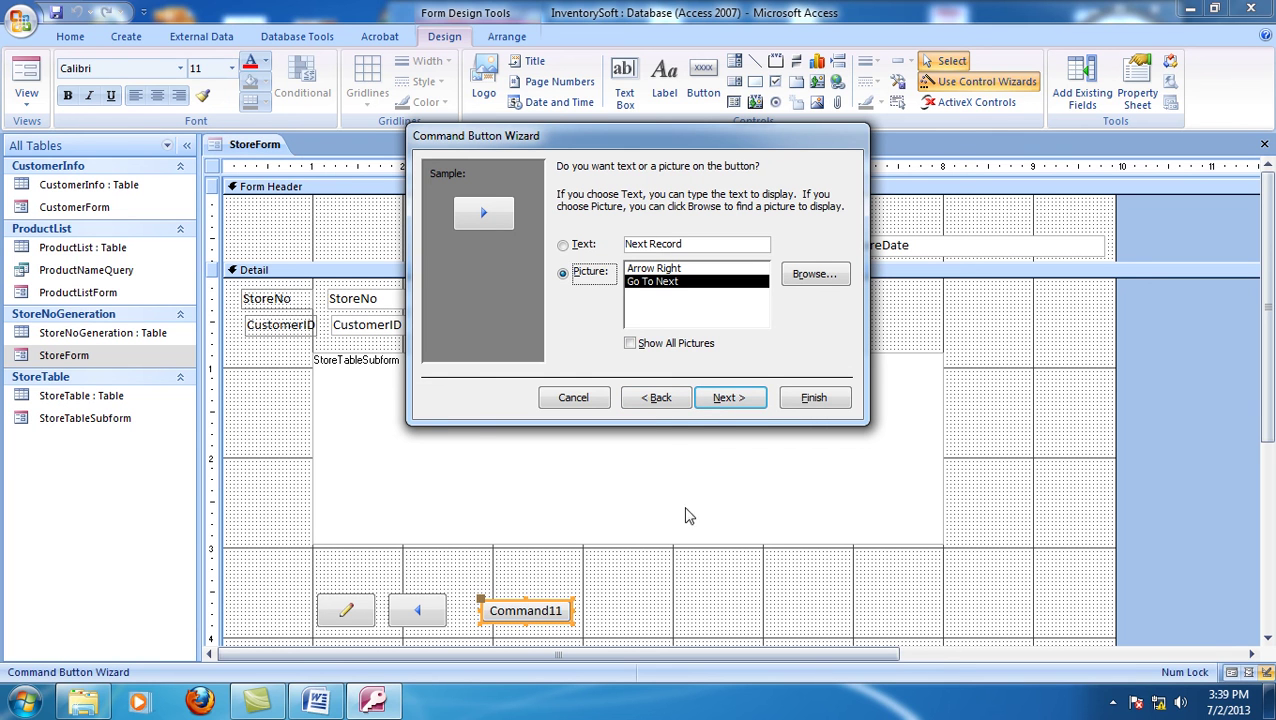
left_click(726, 398)
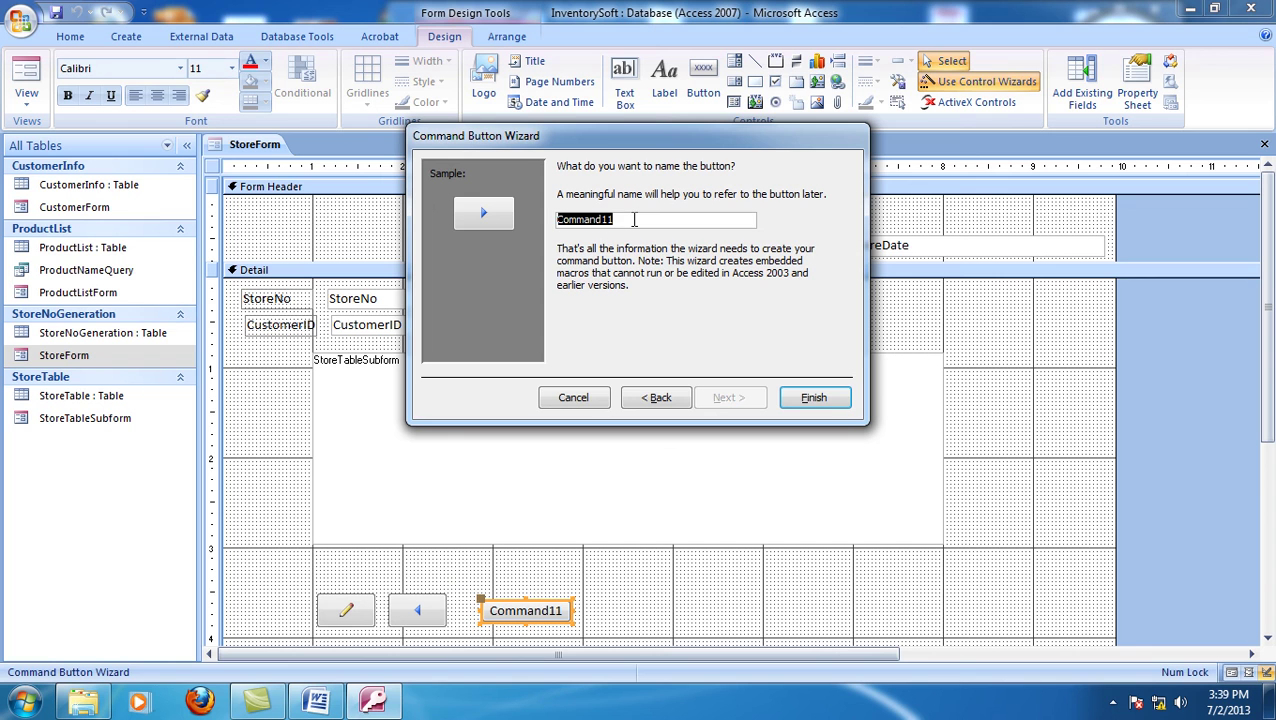
type("btNext")
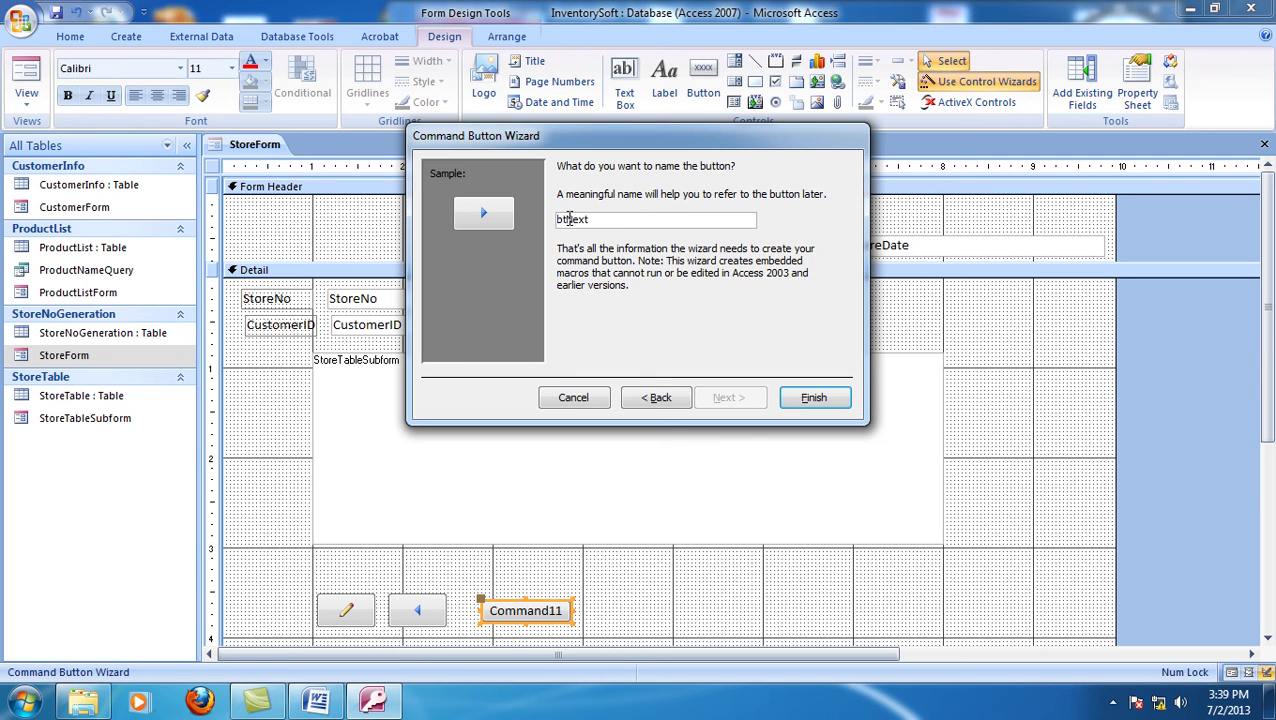
left_click(786, 400)
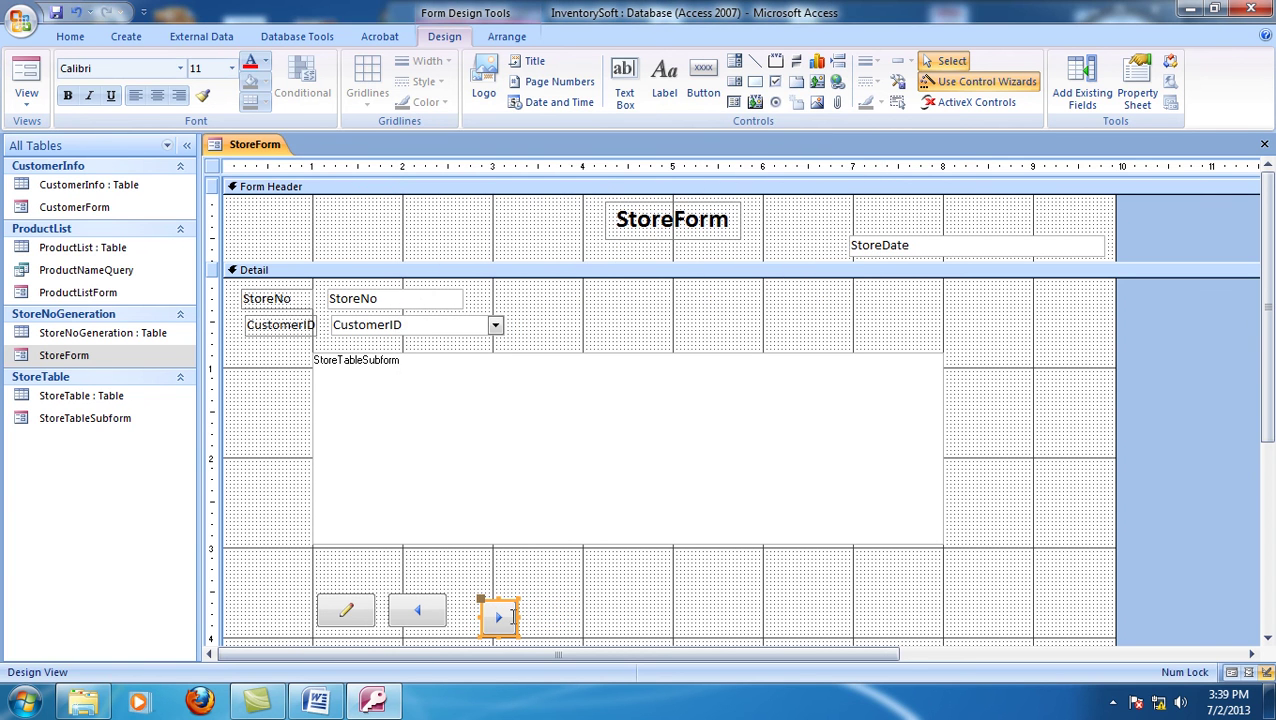
- Widen the next-record button, line it up beside the previous-record button and save the form
left_click_drag(519, 612, 535, 614)
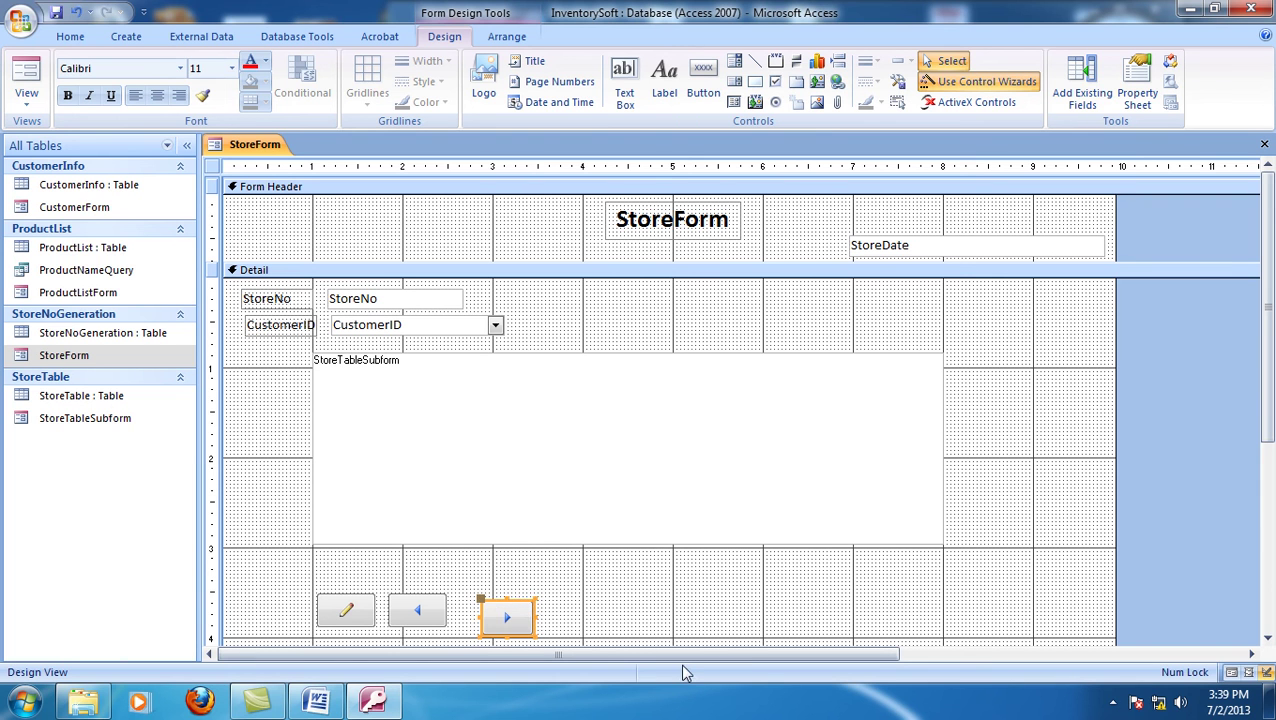
key("Left")
key("Left")
key("Left")
key("Left")
key("Left")
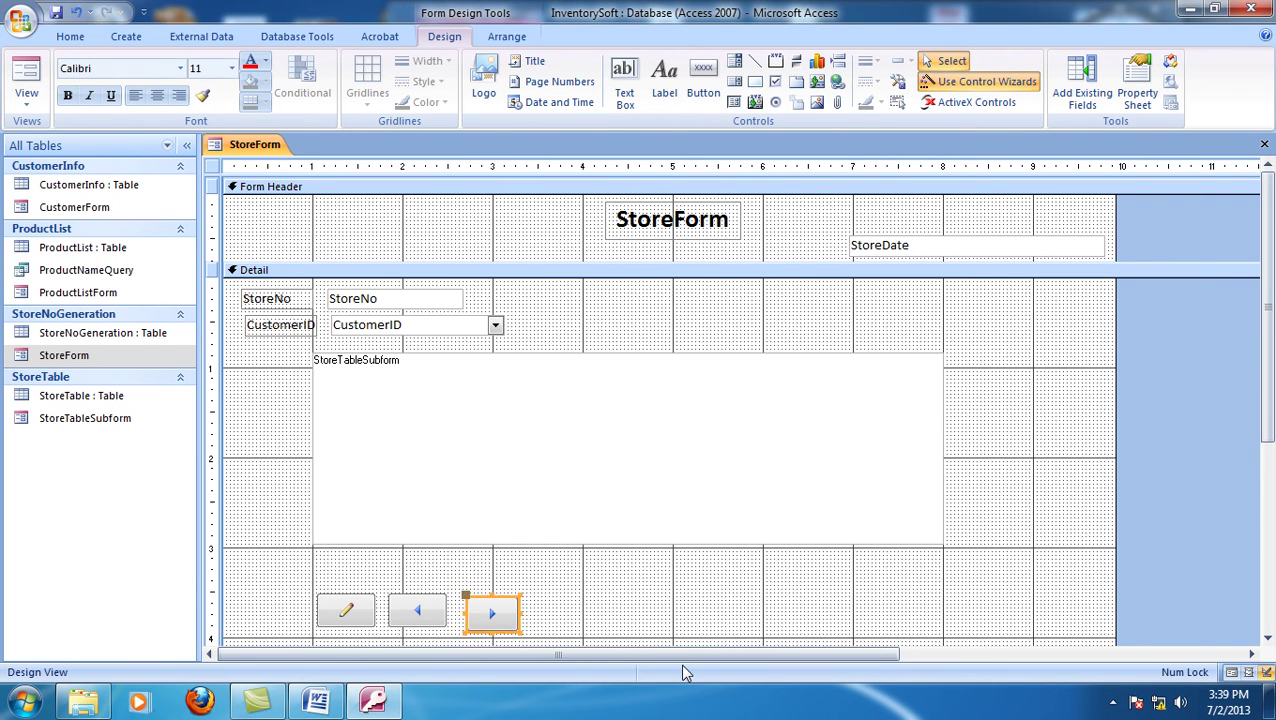
key("Left")
key("Left")
key("Up")
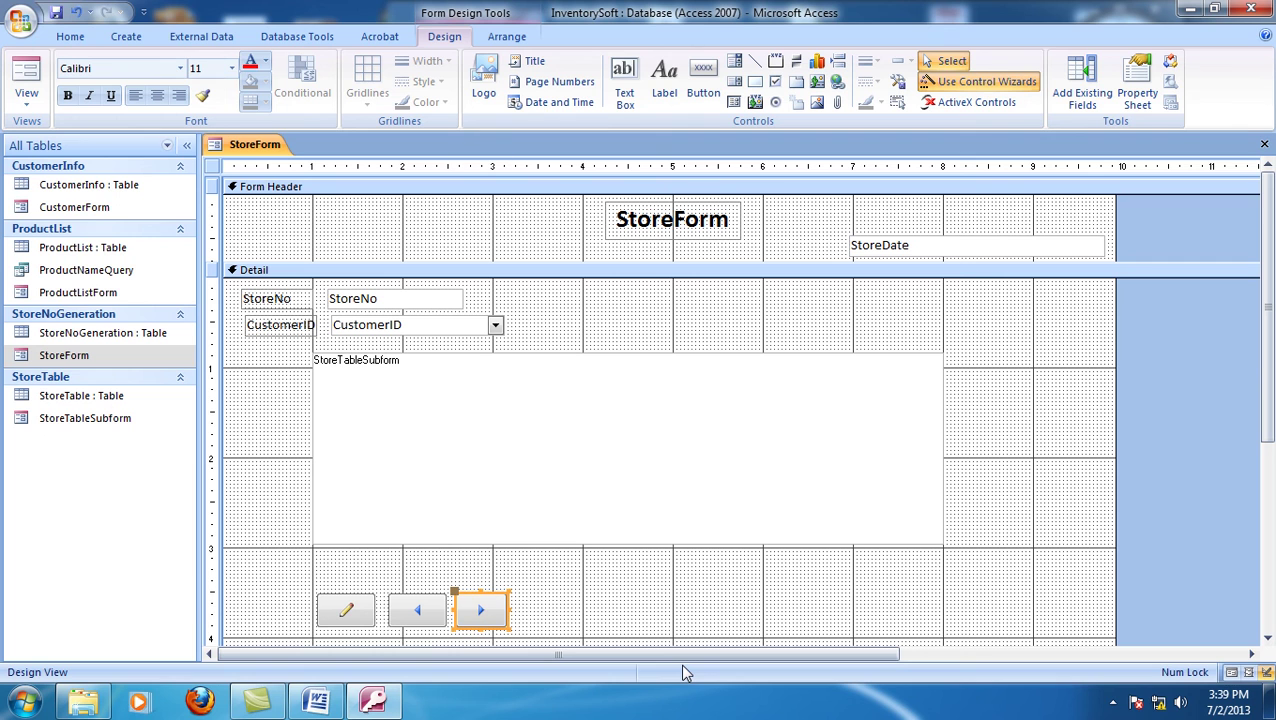
left_click_drag(508, 609, 514, 610)
left_click(587, 622)
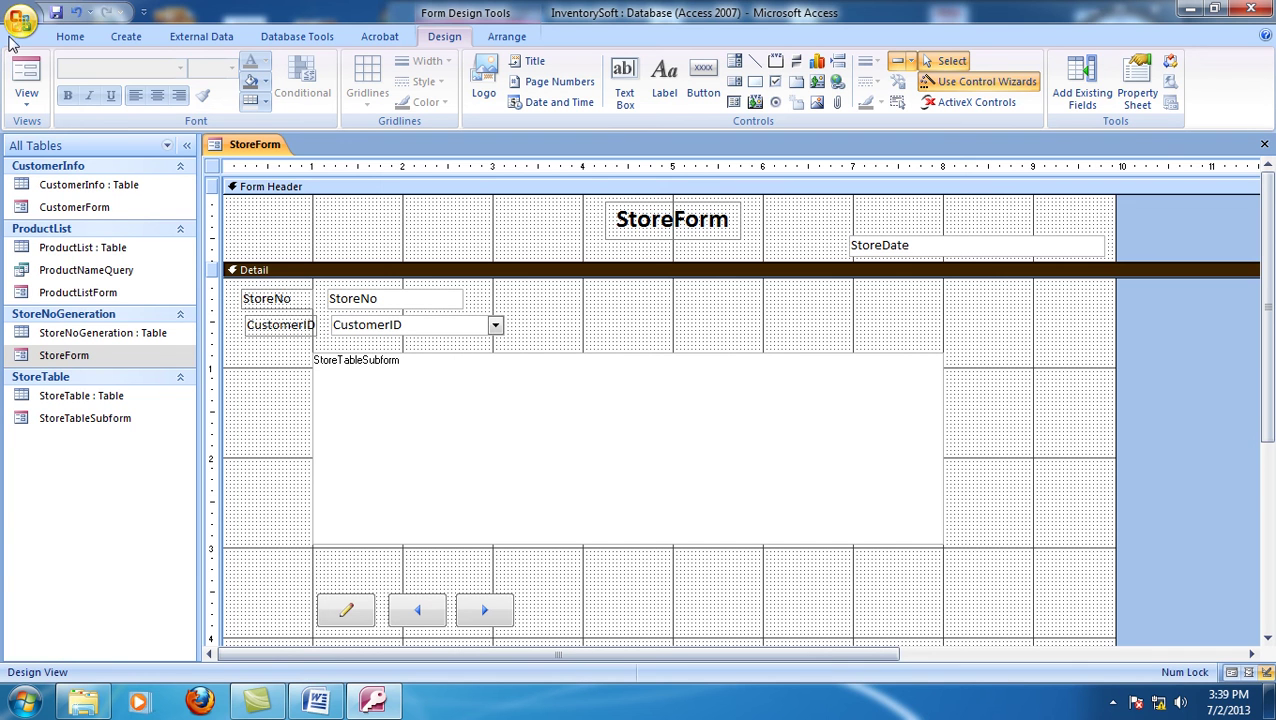
left_click(57, 12)
- Open the Macro Builder for the On Load event of the whole form
left_click(211, 166)
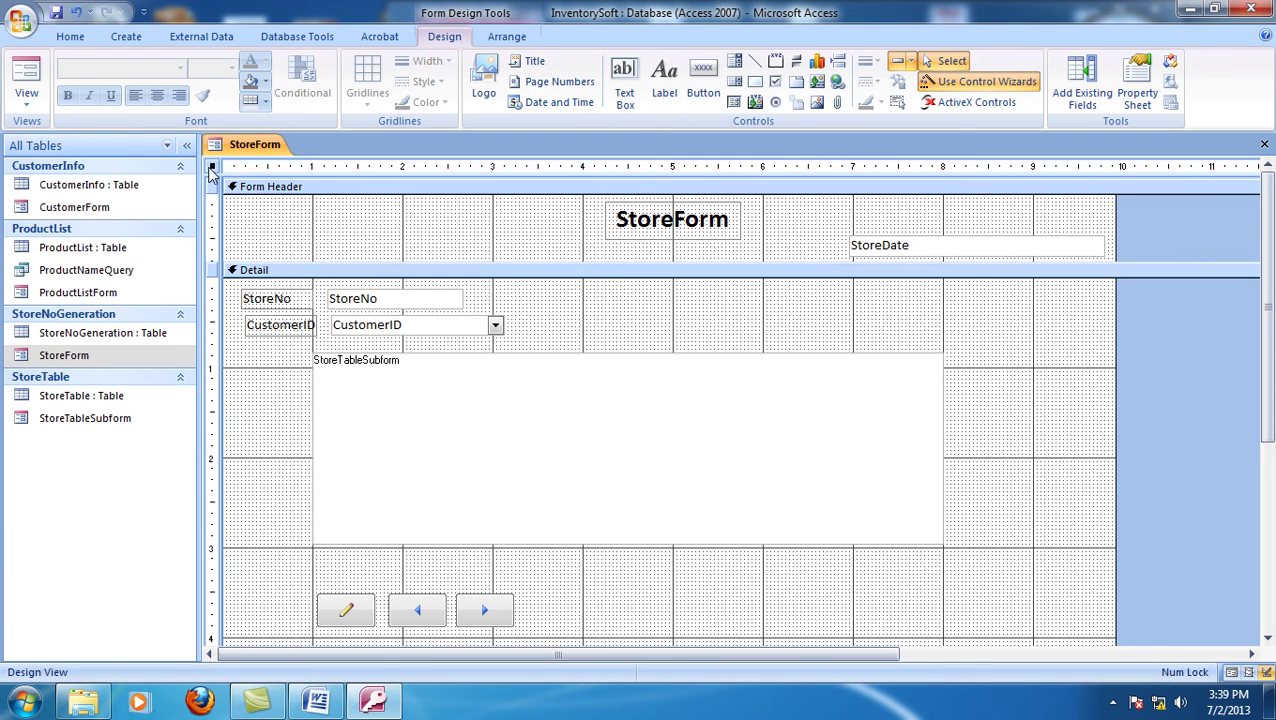
left_click(1137, 92)
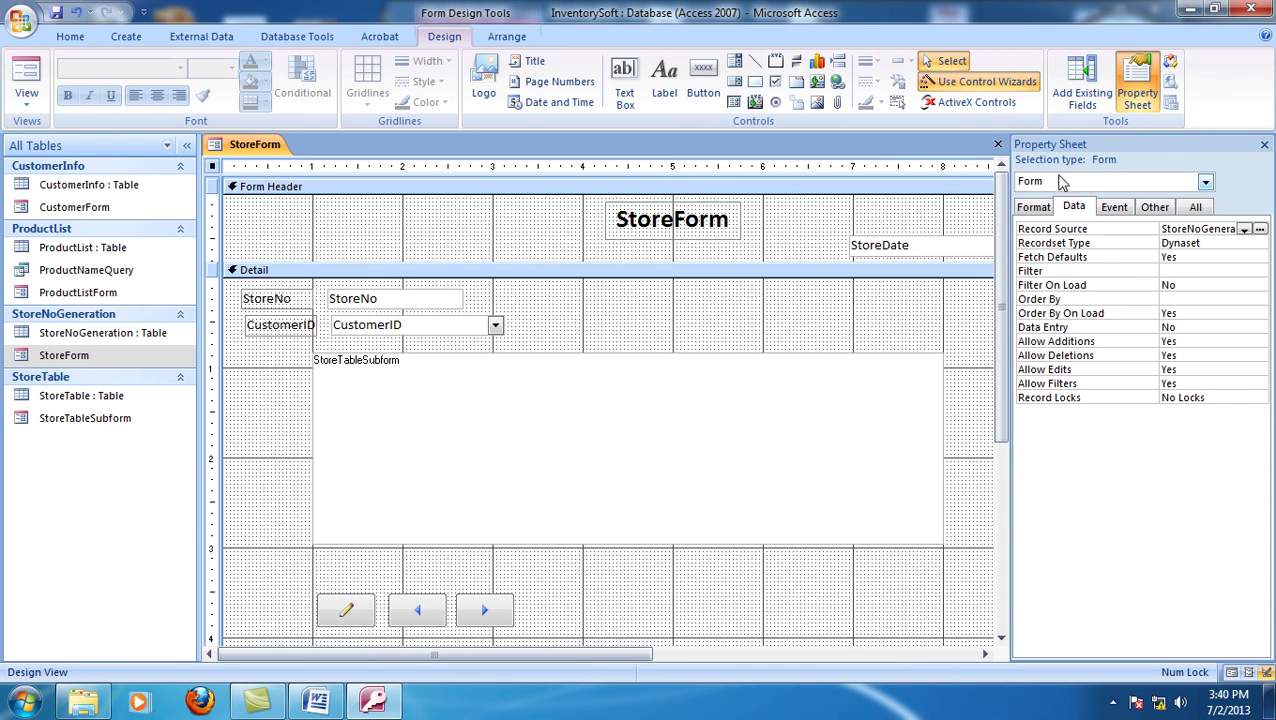
left_click(1029, 210)
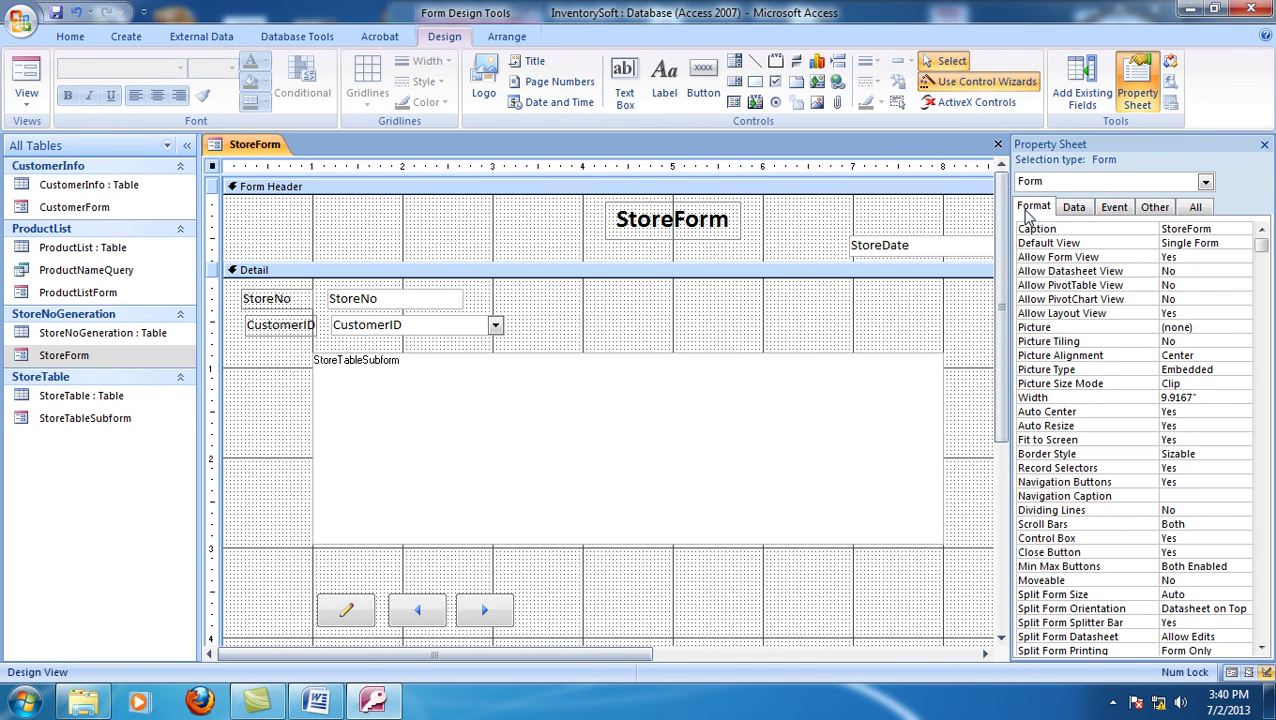
left_click(1110, 208)
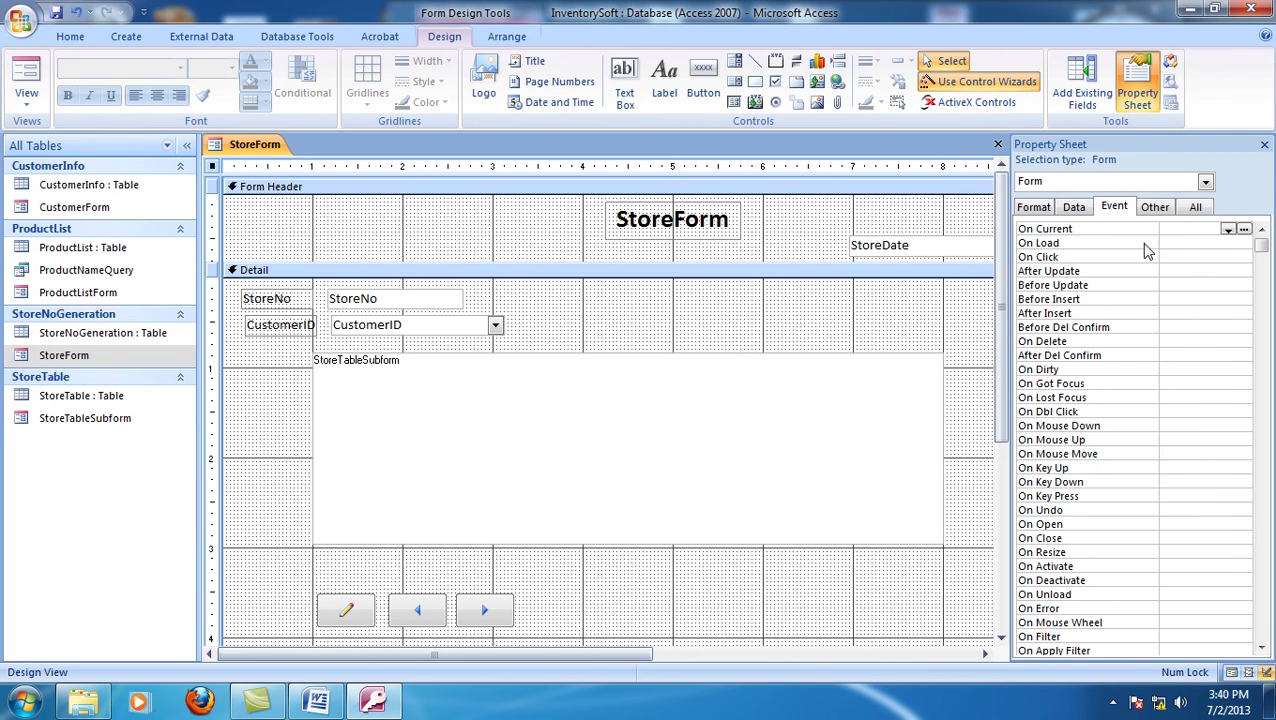
left_click(1162, 244)
left_click(1244, 244)
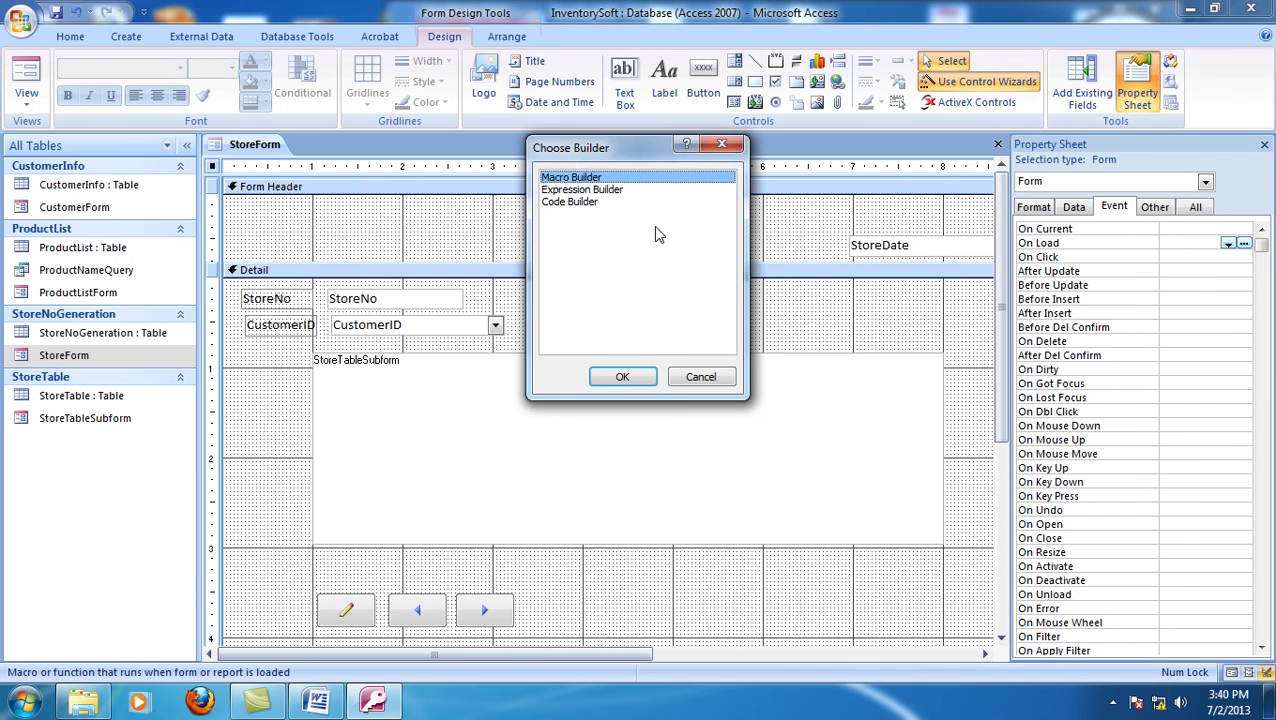
left_click(622, 377)
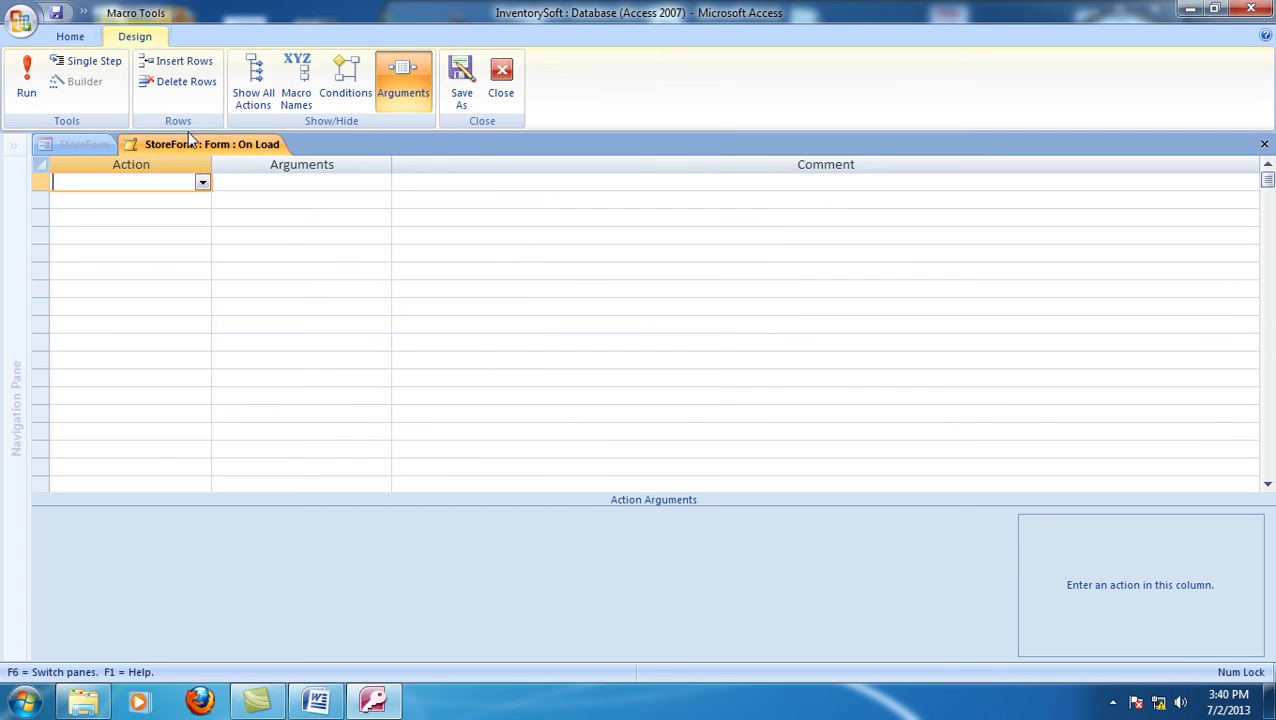
- Add a GoToRecord action to the On Load macro and set its object type to Form
left_click(202, 182)
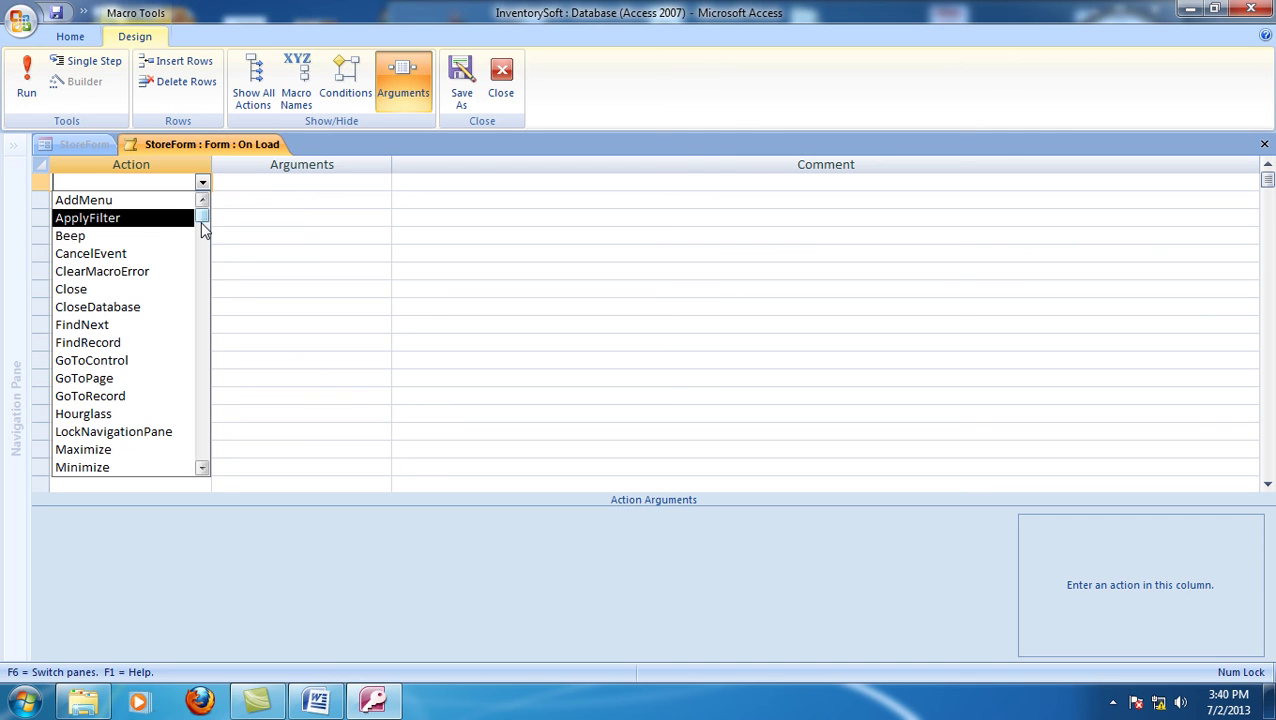
type("gotoControl")
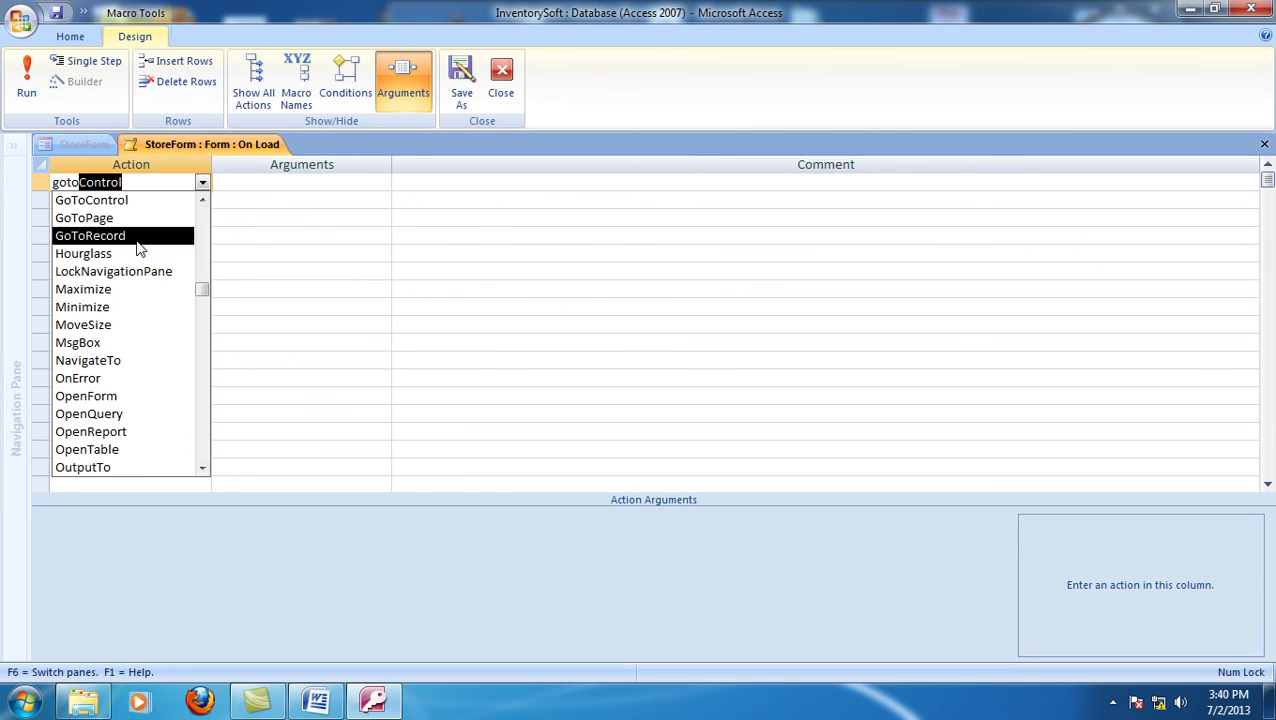
left_click(95, 236)
left_click(316, 184)
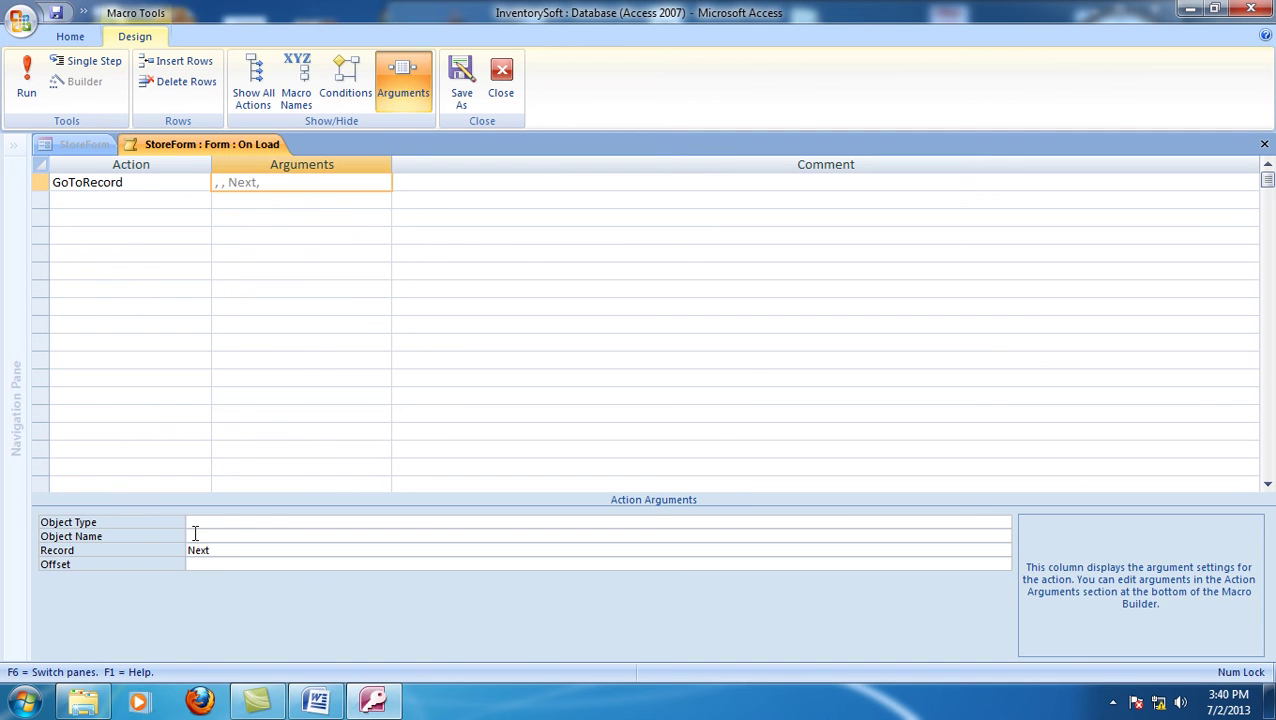
left_click(239, 524)
left_click(1002, 523)
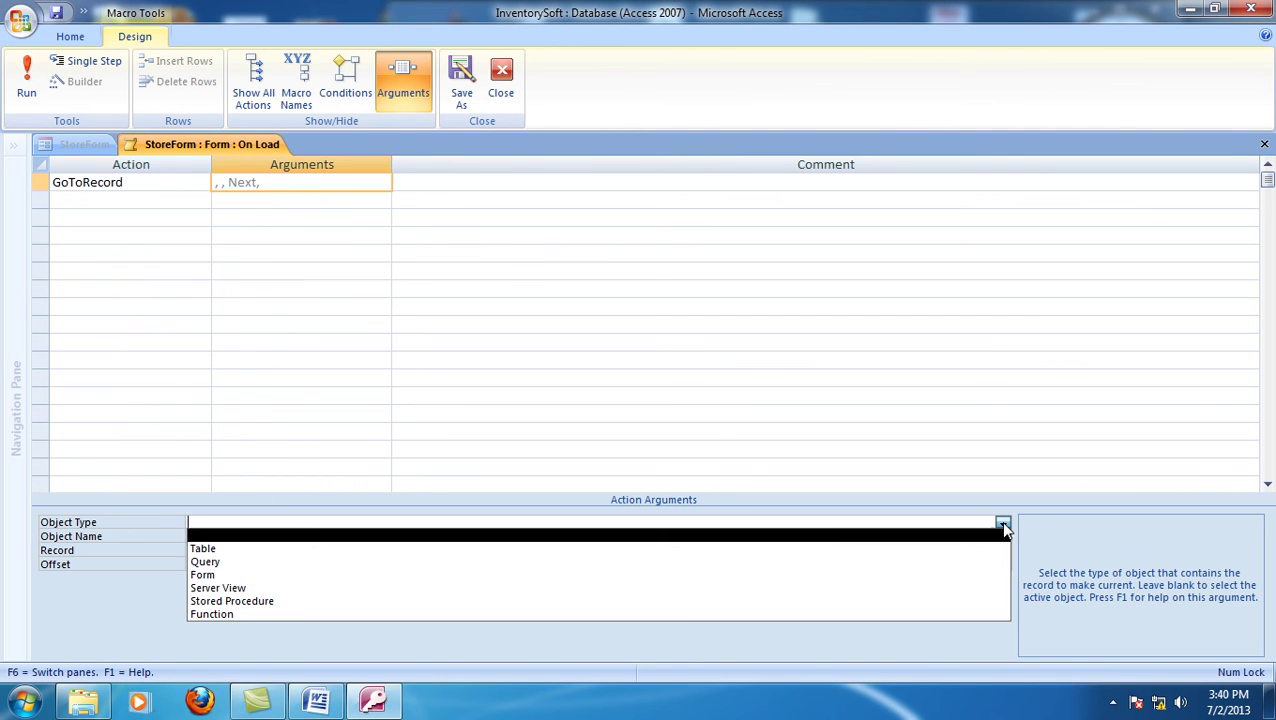
left_click(590, 584)
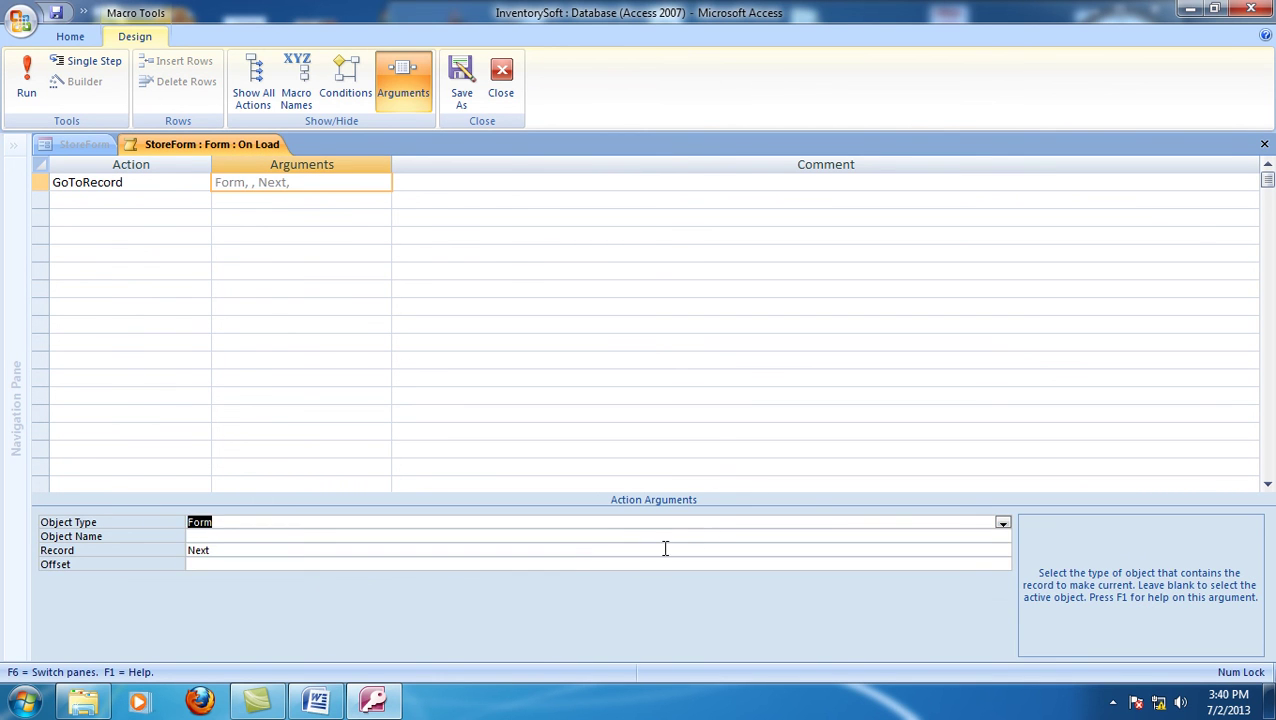
- Set the GoToRecord action's object name to StoreForm and its record to New
left_click(728, 535)
left_click(1002, 537)
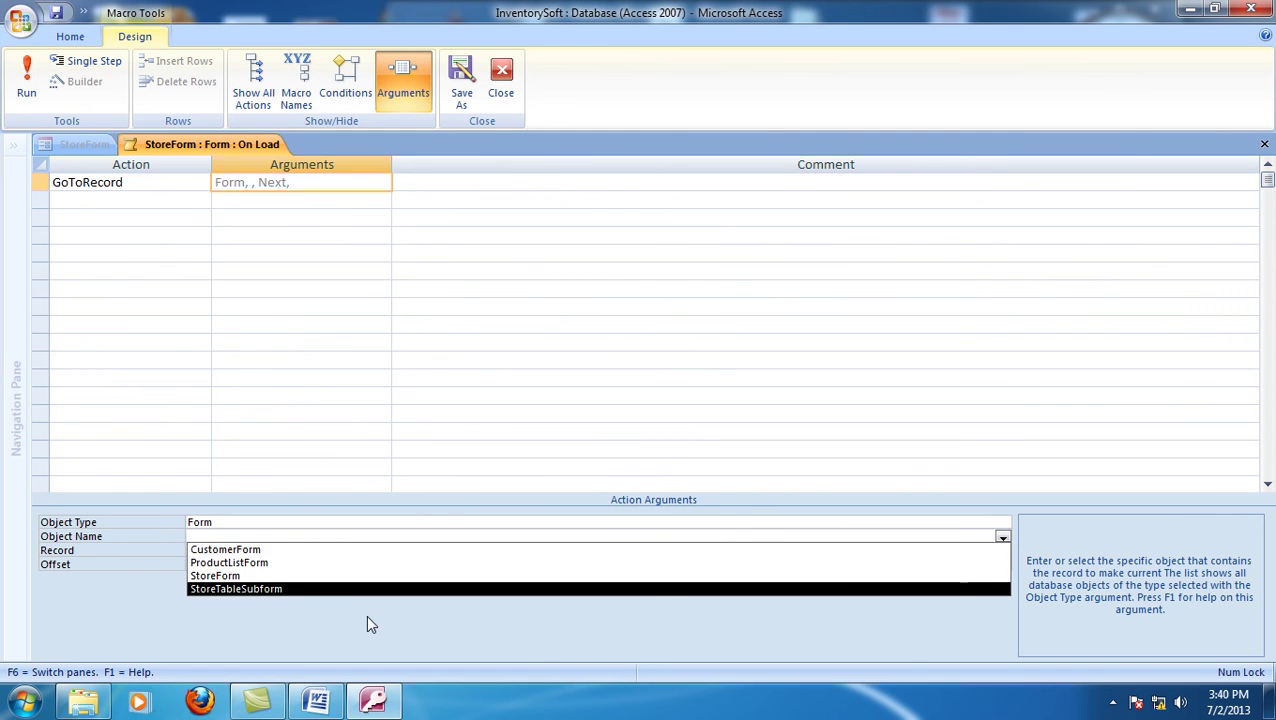
left_click(386, 564)
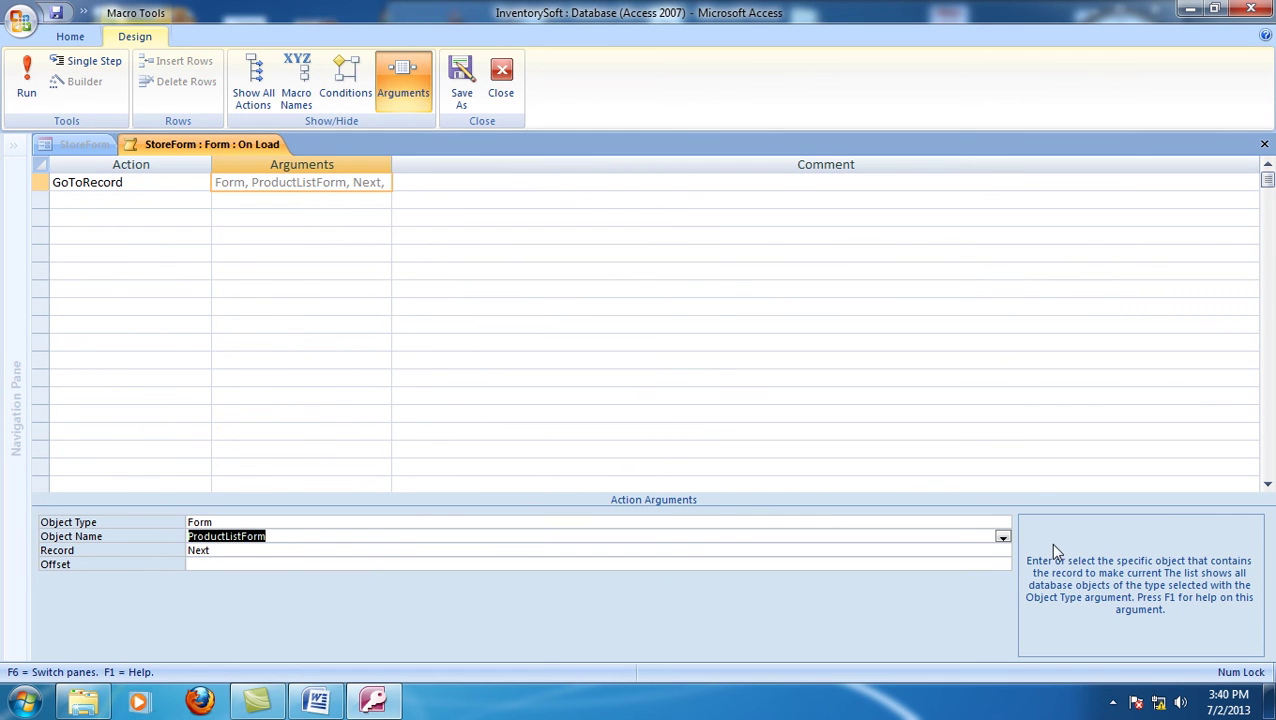
type("storeForm")
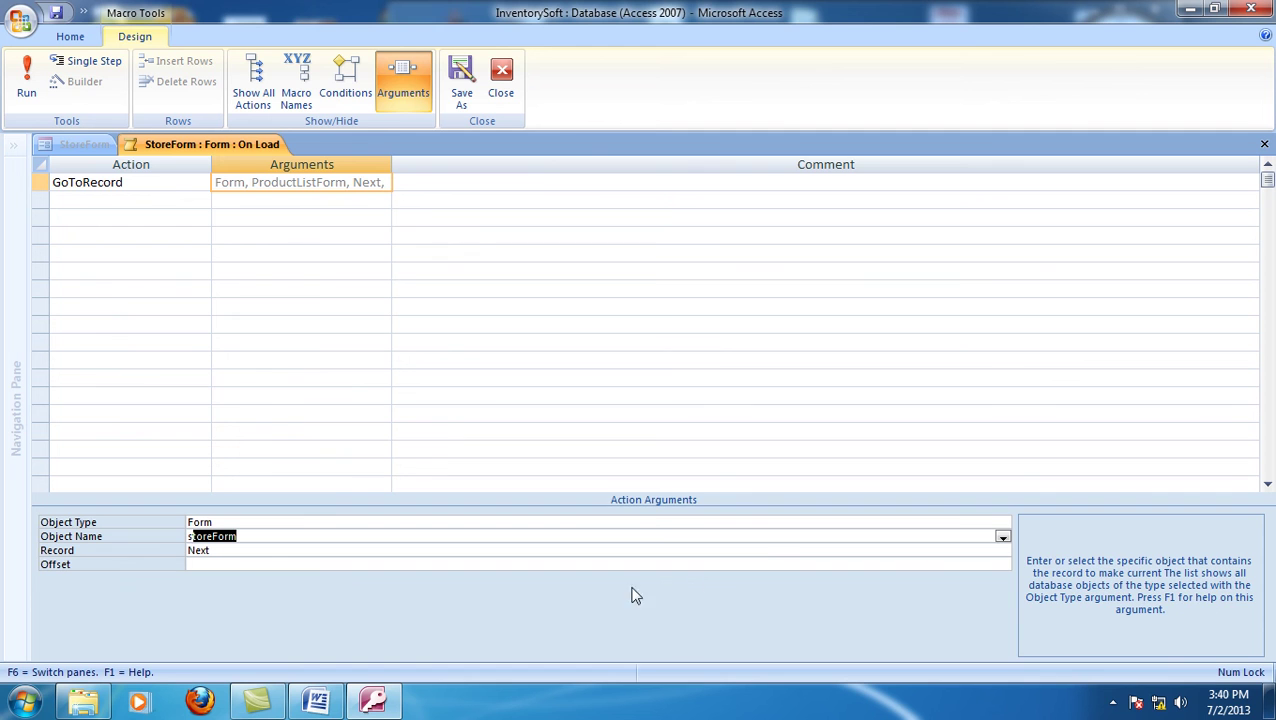
left_click(762, 550)
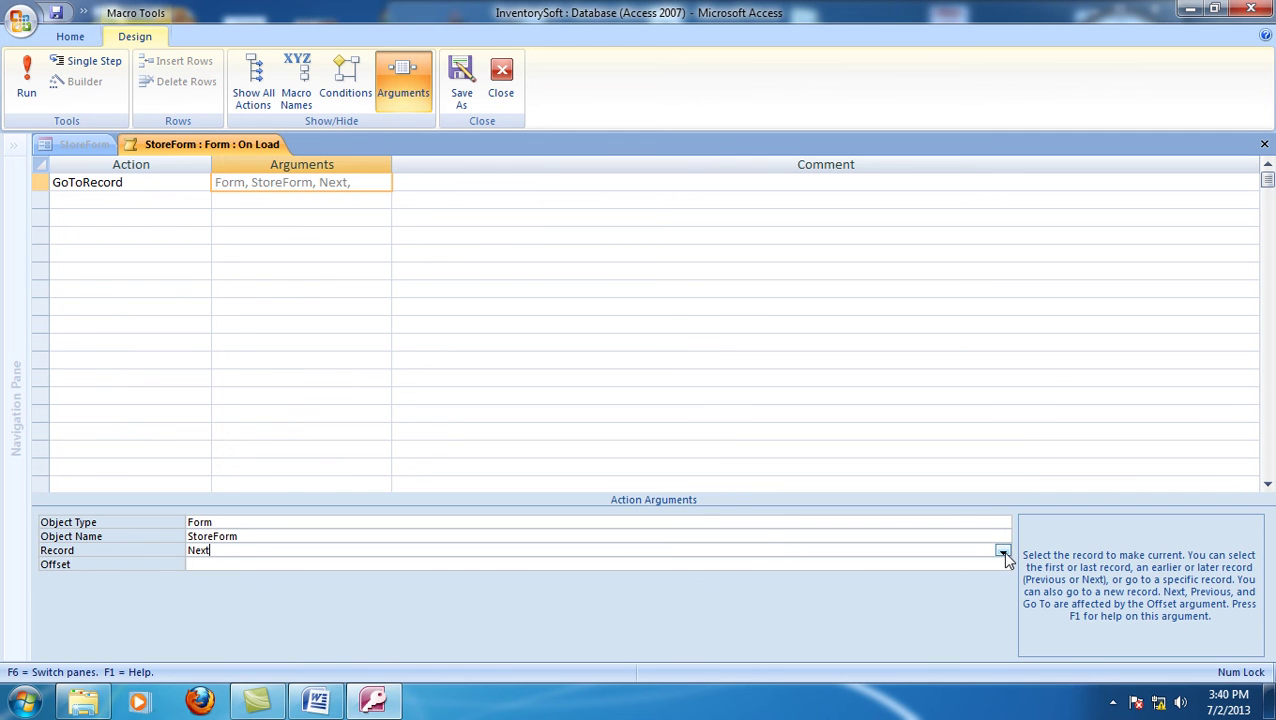
left_click(1002, 552)
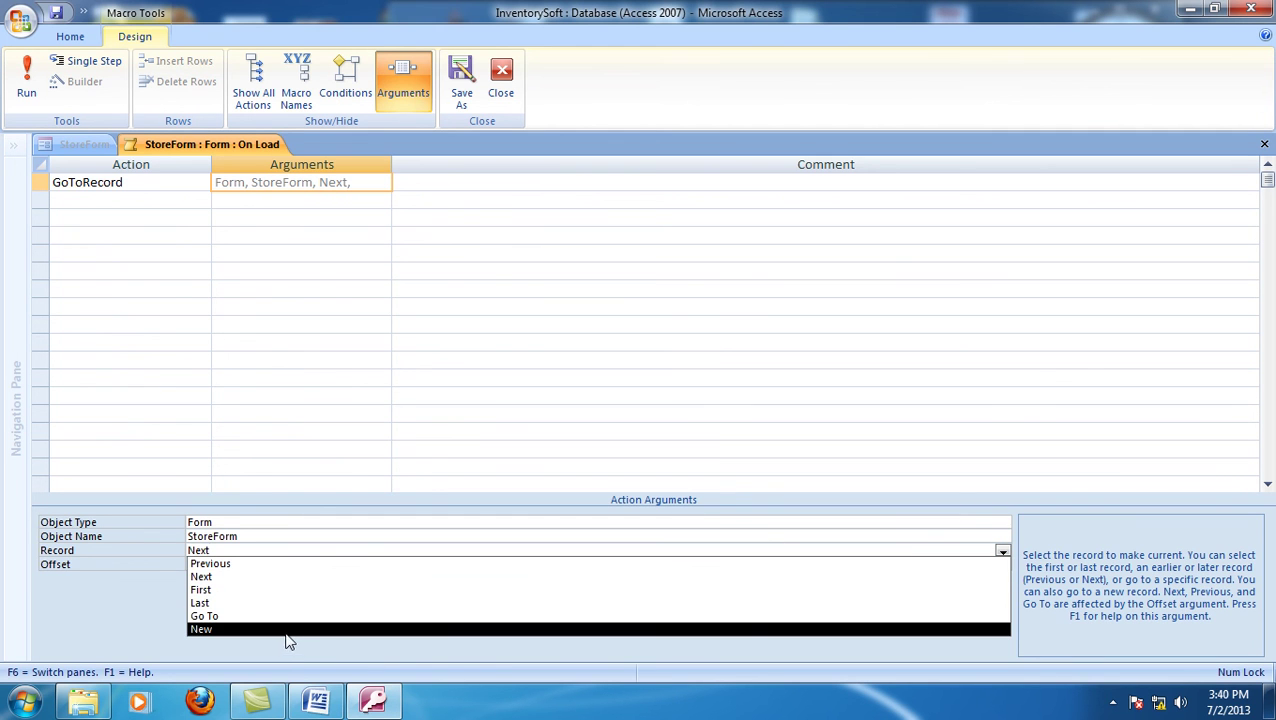
left_click(286, 630)
- Save and close the On Load macro, and display StoreForm in Form View
left_click(57, 12)
left_click(501, 80)
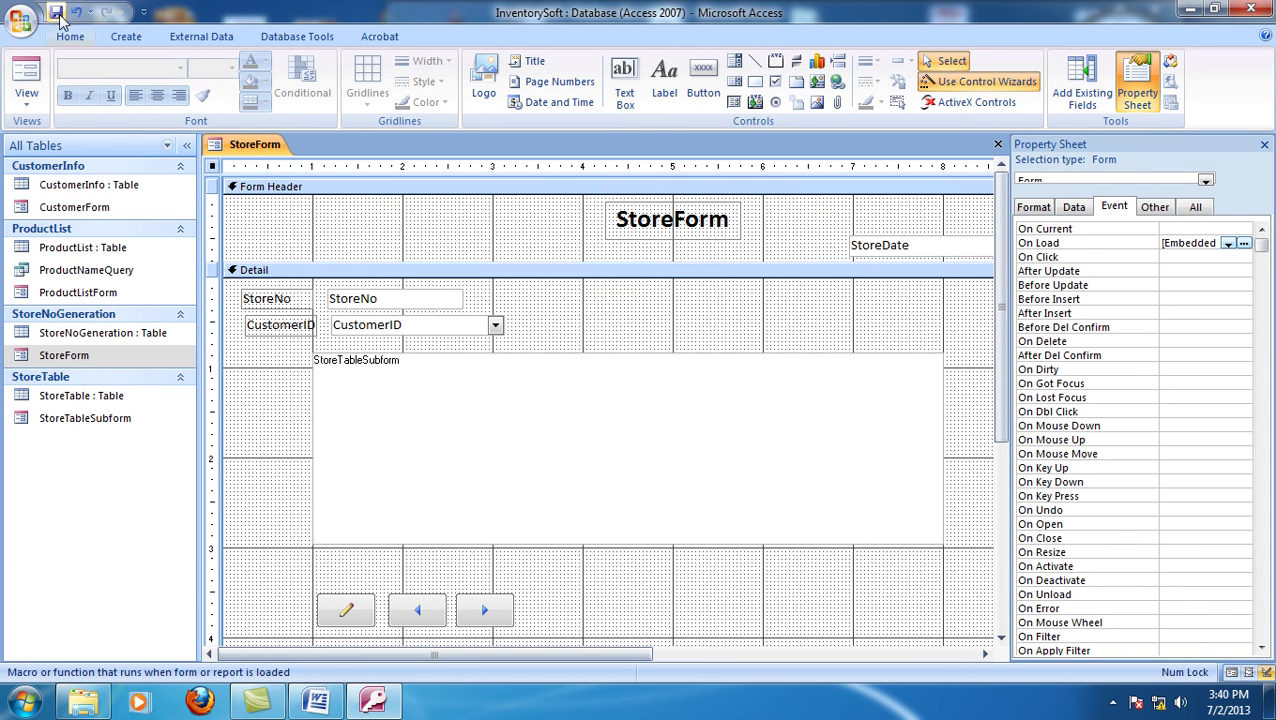
left_click(26, 95)
left_click(52, 135)
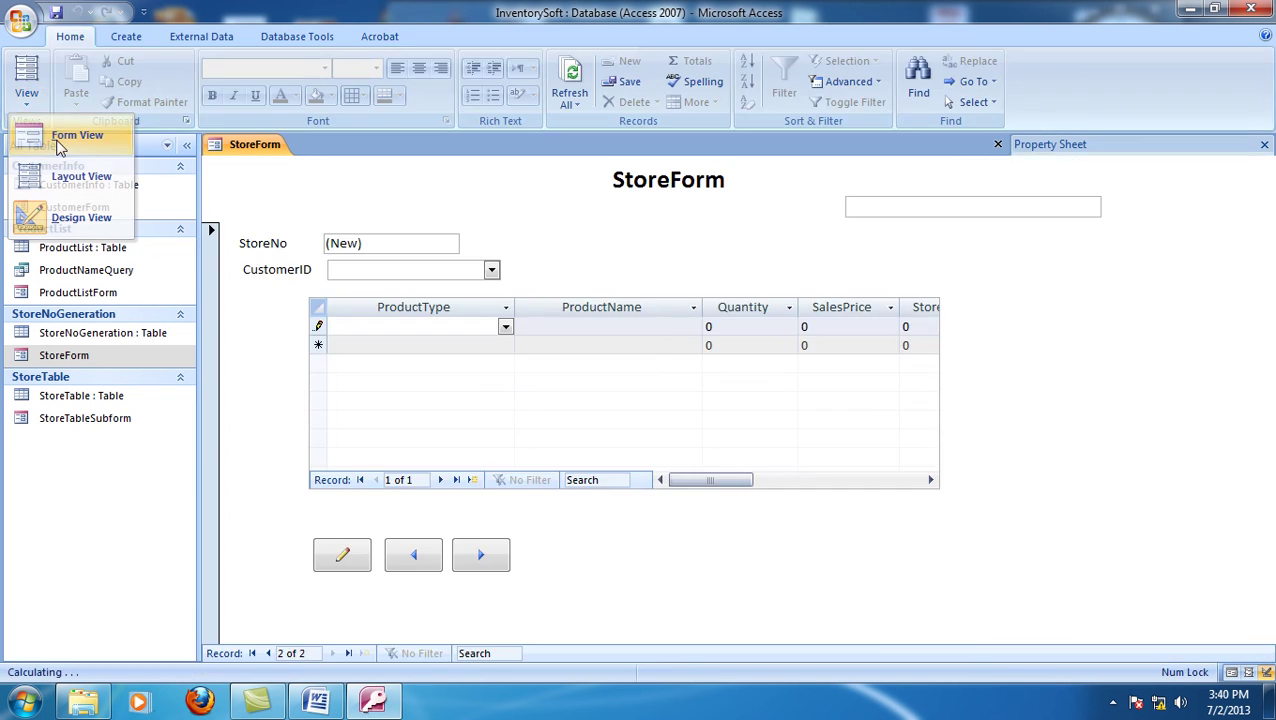
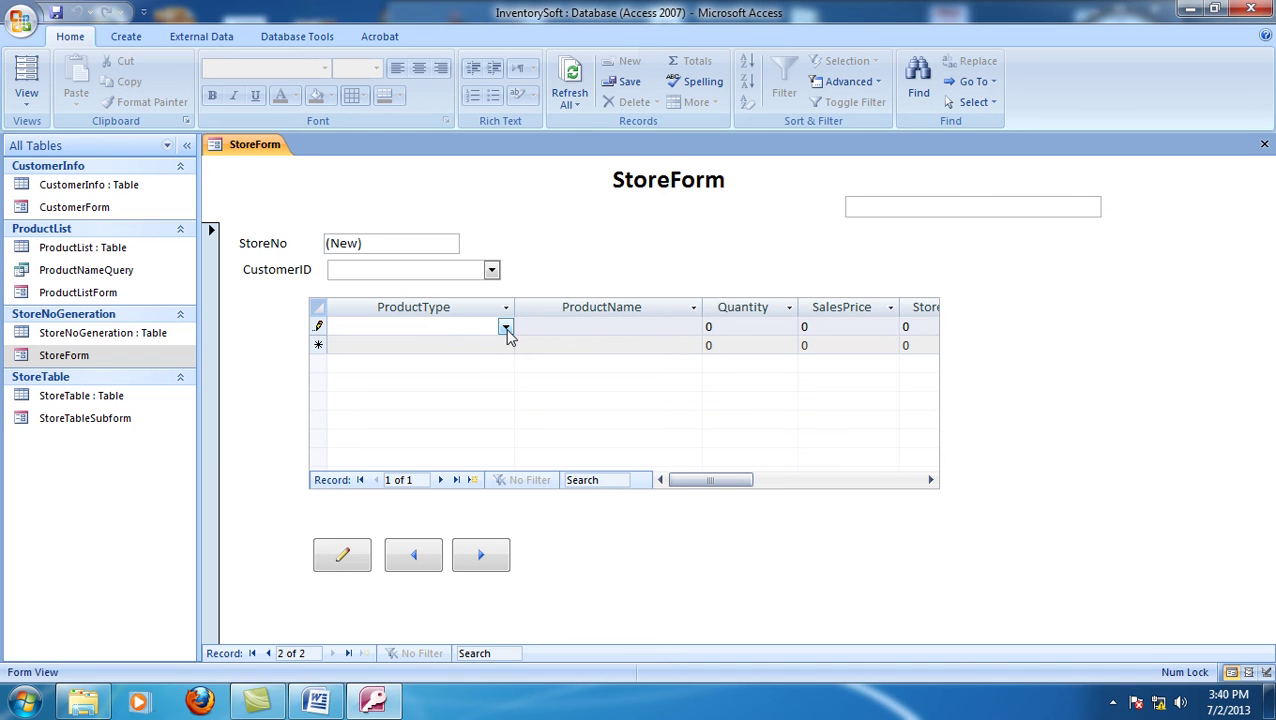
- Choose product type Injection and product name Veborab in the first row of the subform
left_click(506, 329)
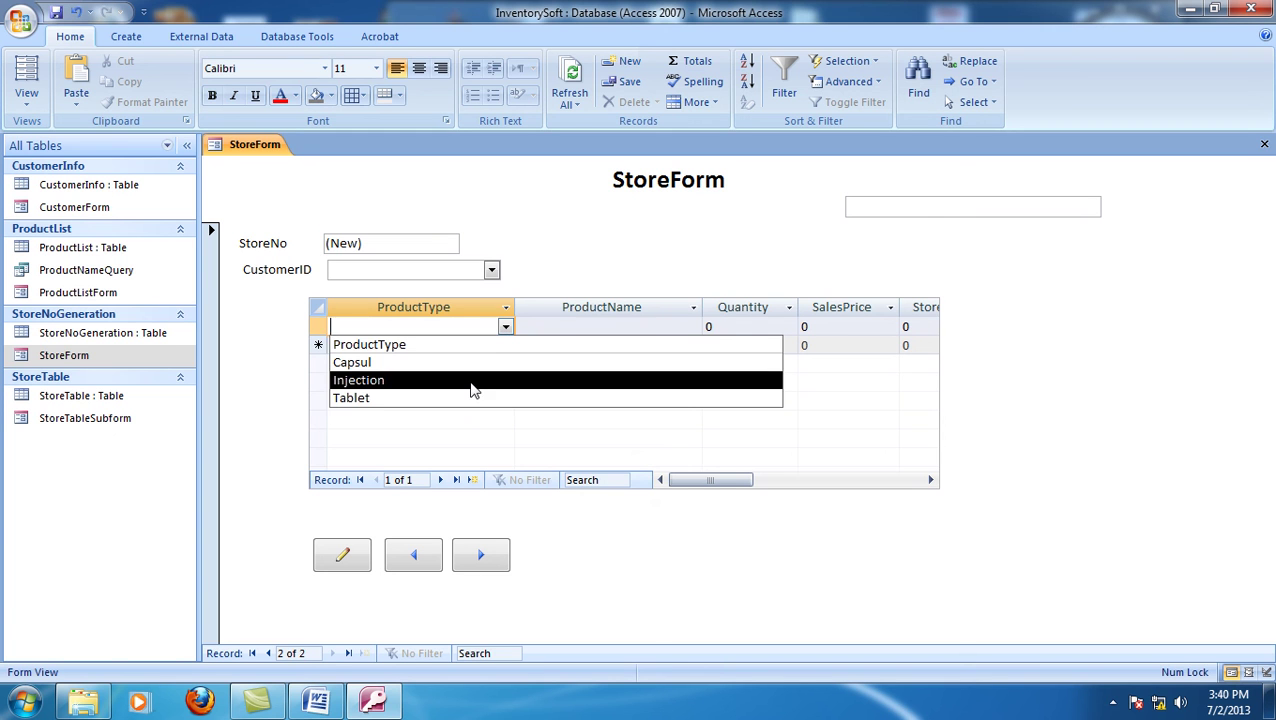
key("Up")
key("Return")
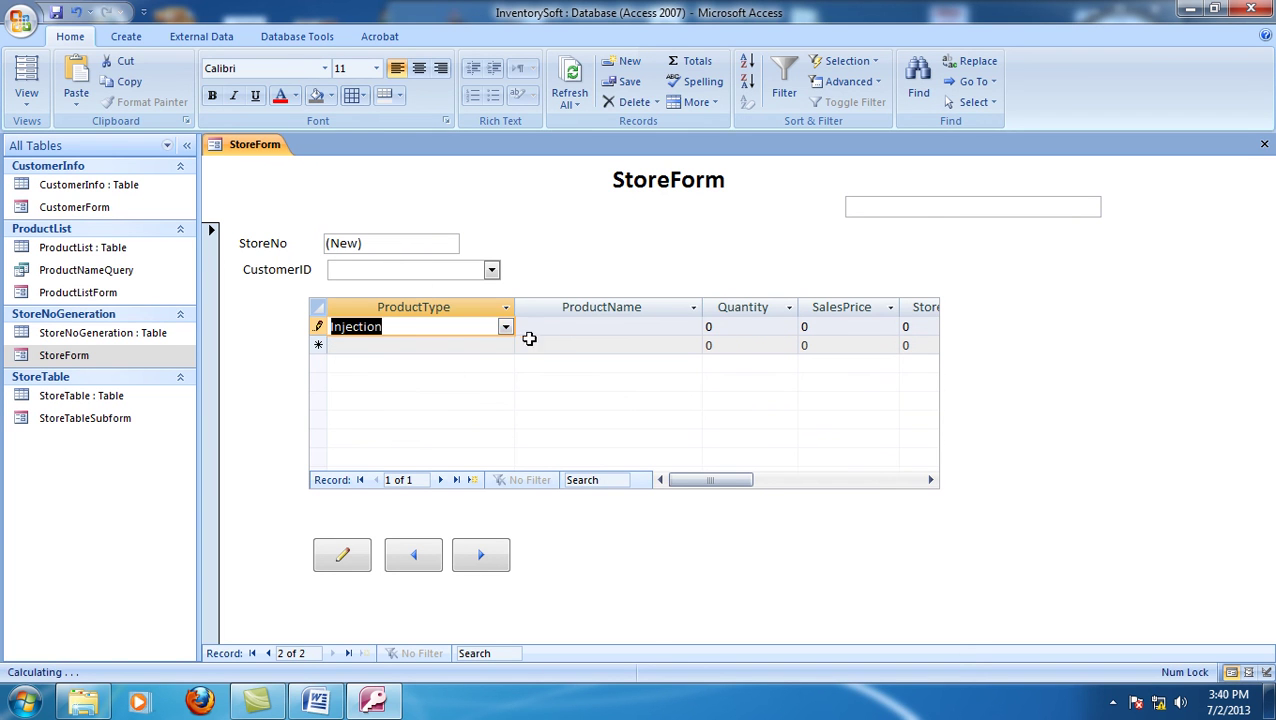
left_click(567, 333)
left_click(693, 327)
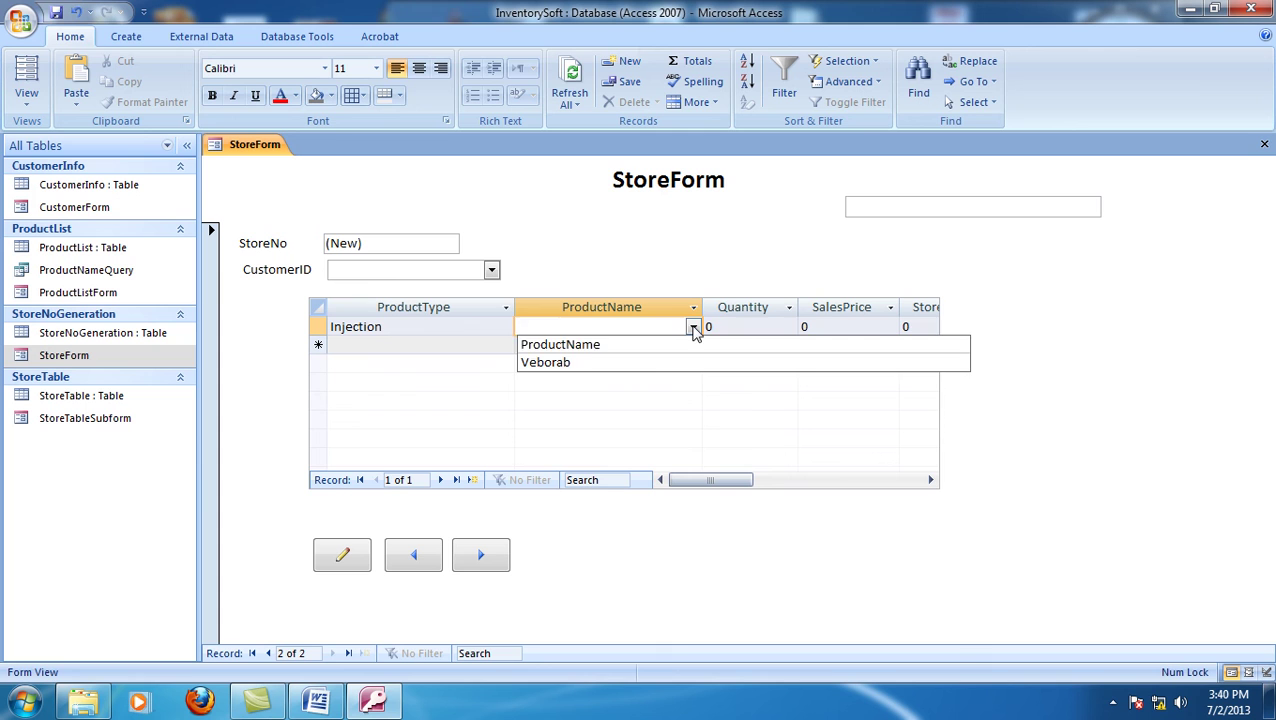
left_click(560, 363)
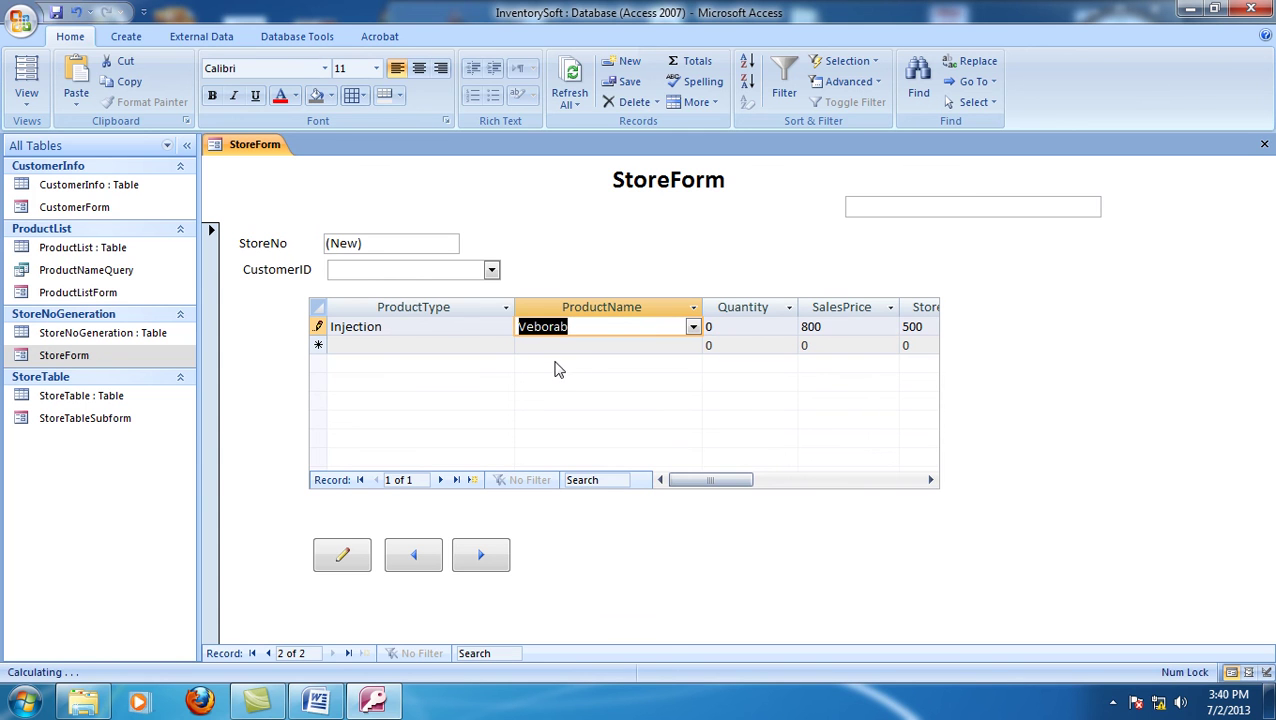
left_click(738, 327)
- Choose customer A as the CustomerID for the new StoreForm record
left_click(346, 556)
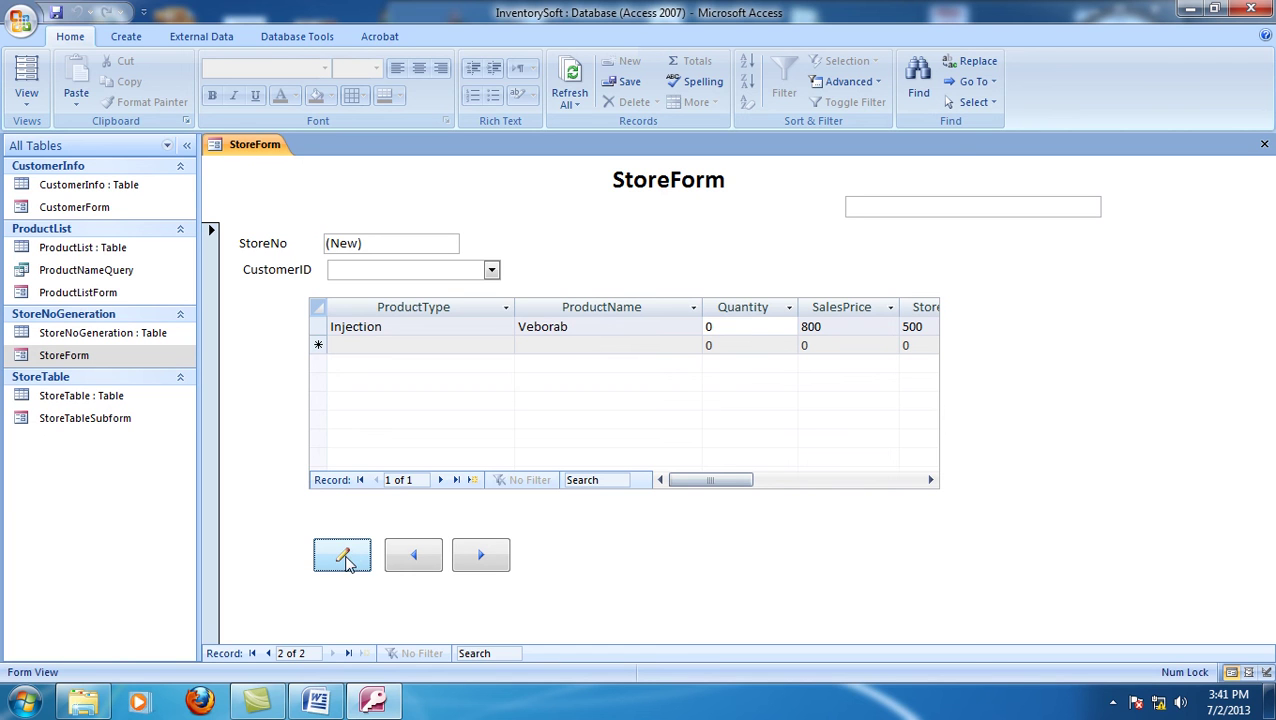
left_click(347, 562)
left_click(491, 270)
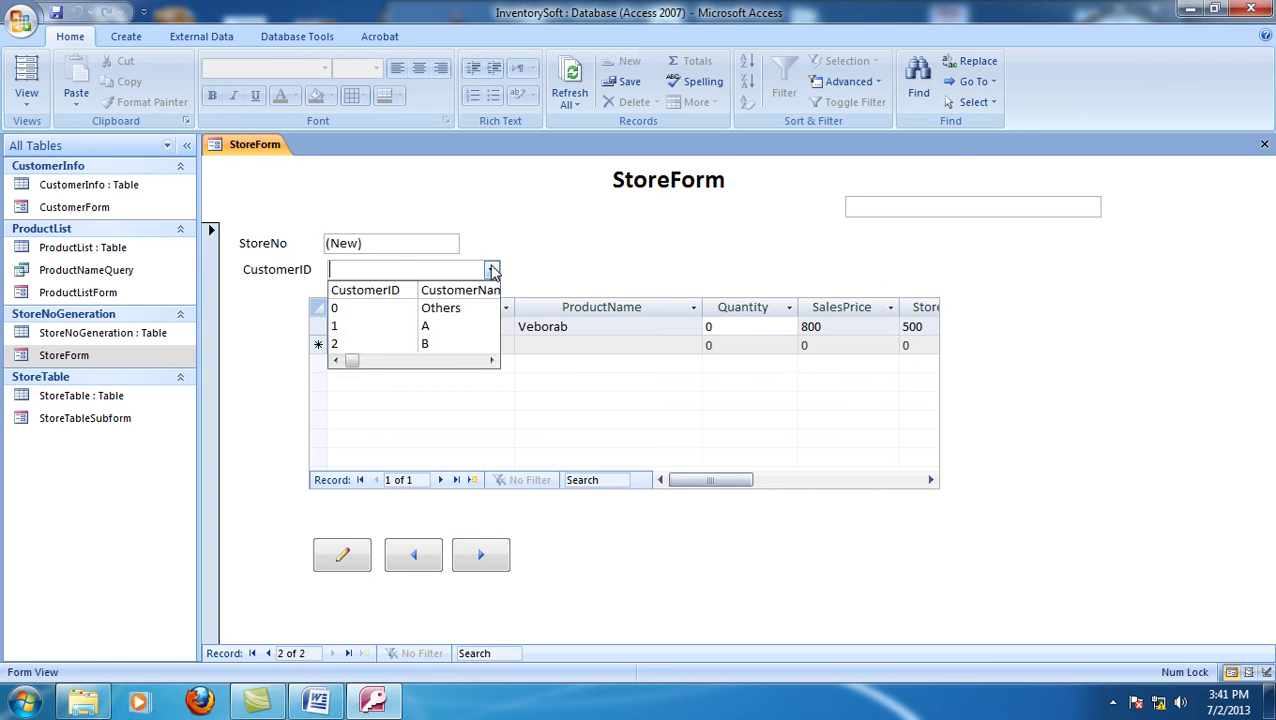
left_click(397, 328)
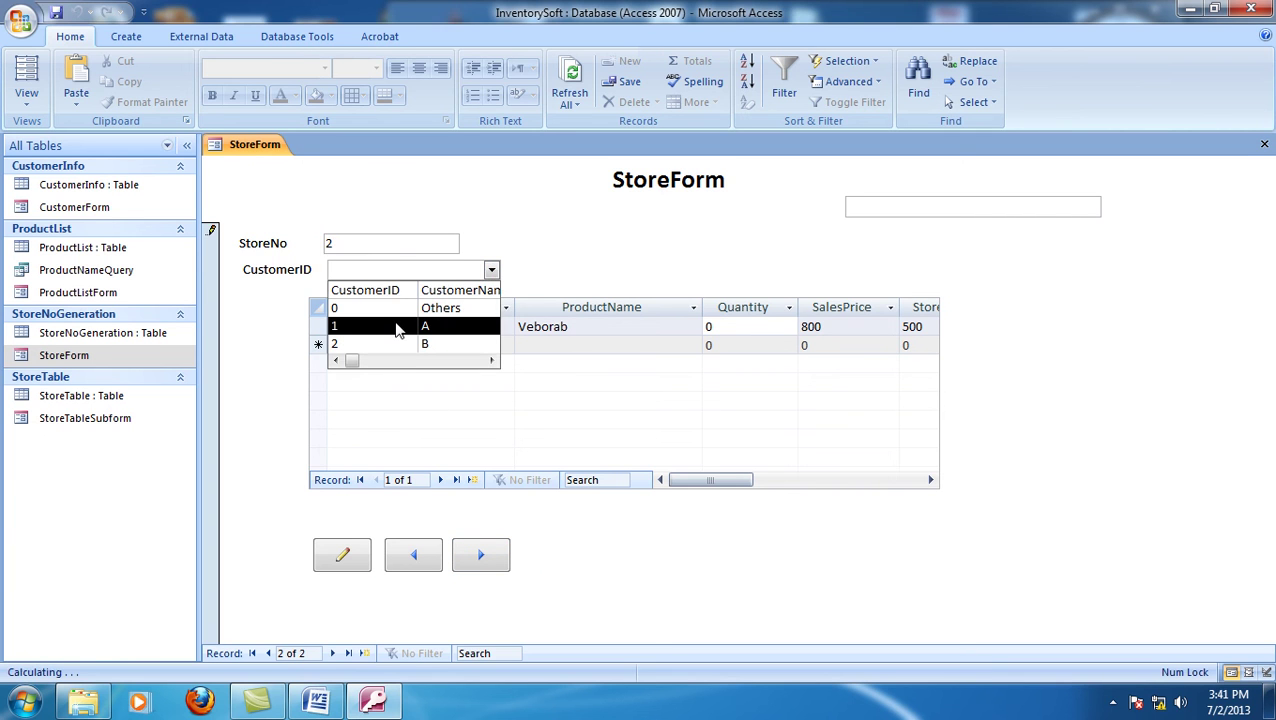
left_click(343, 556)
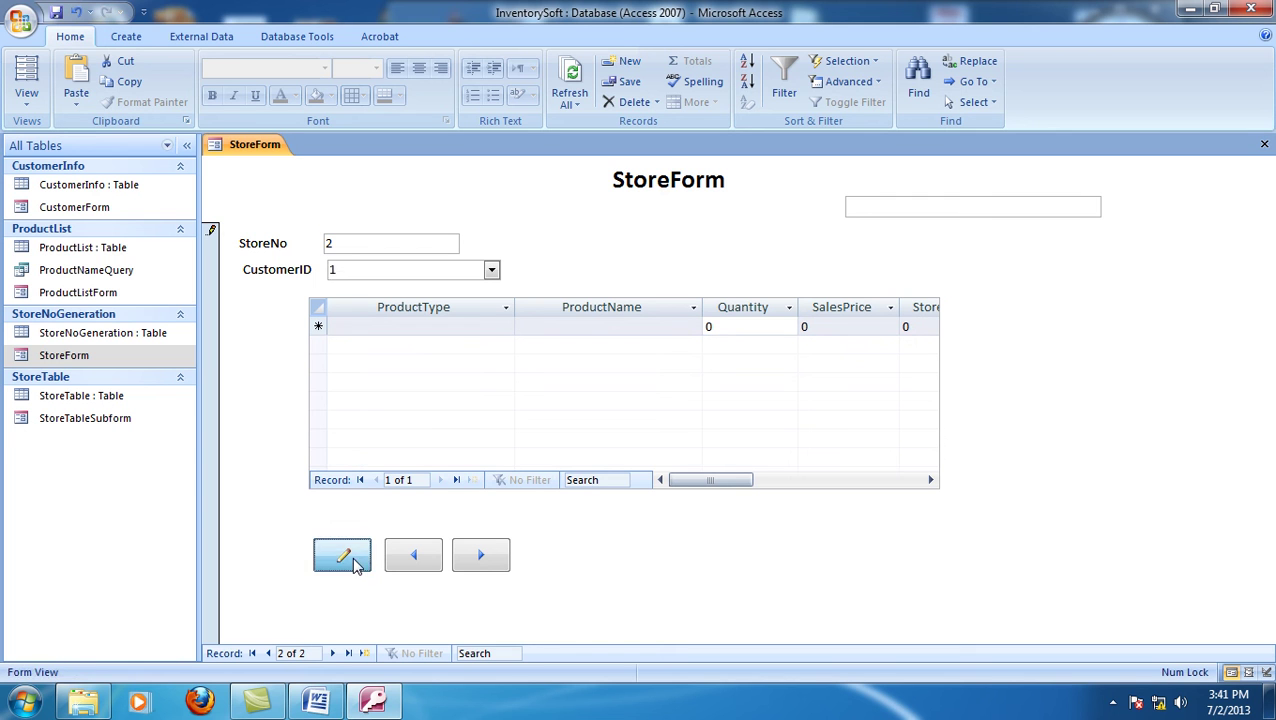
- Test the form's record navigation by going to the previous store record and back to the next one twice
left_click(407, 558)
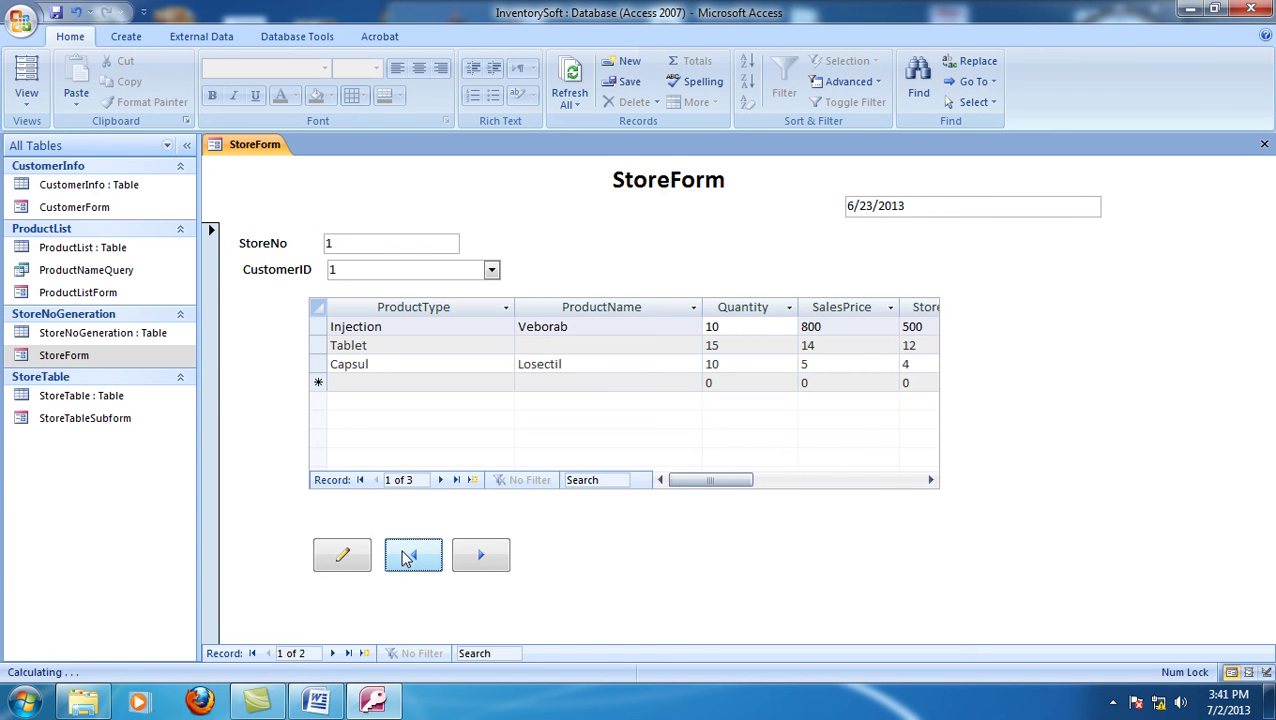
left_click(480, 557)
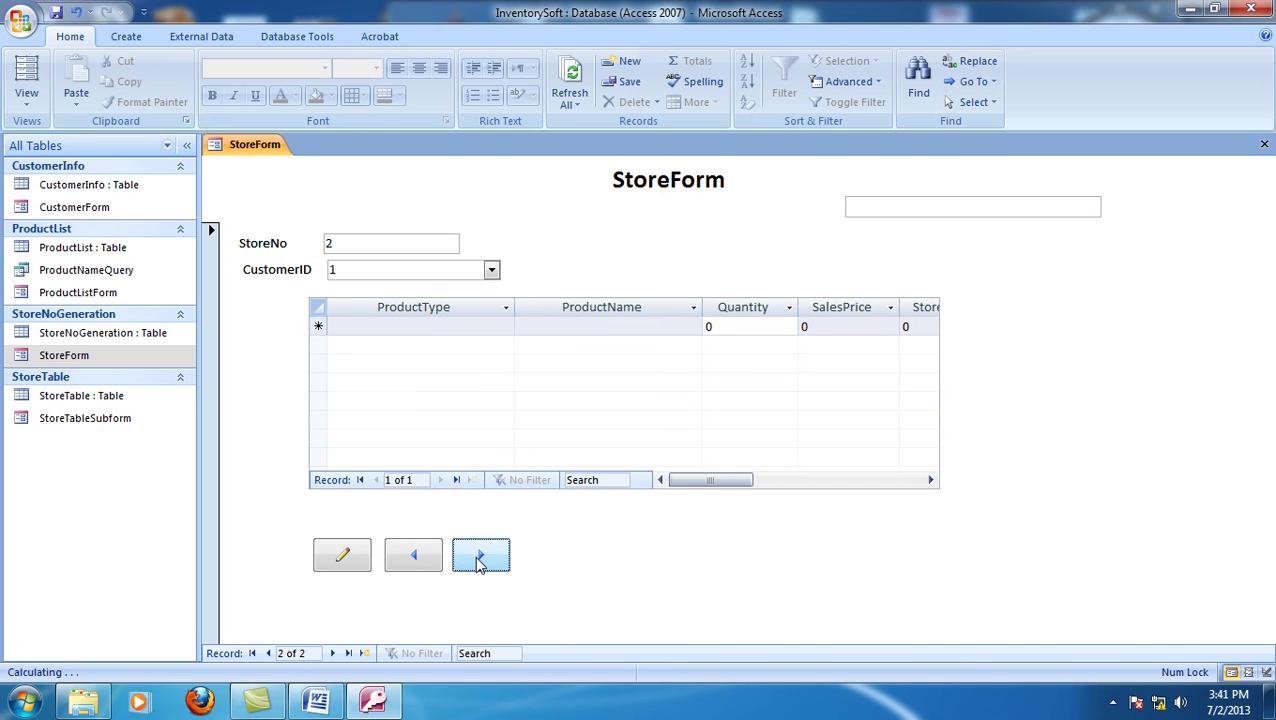
left_click(422, 563)
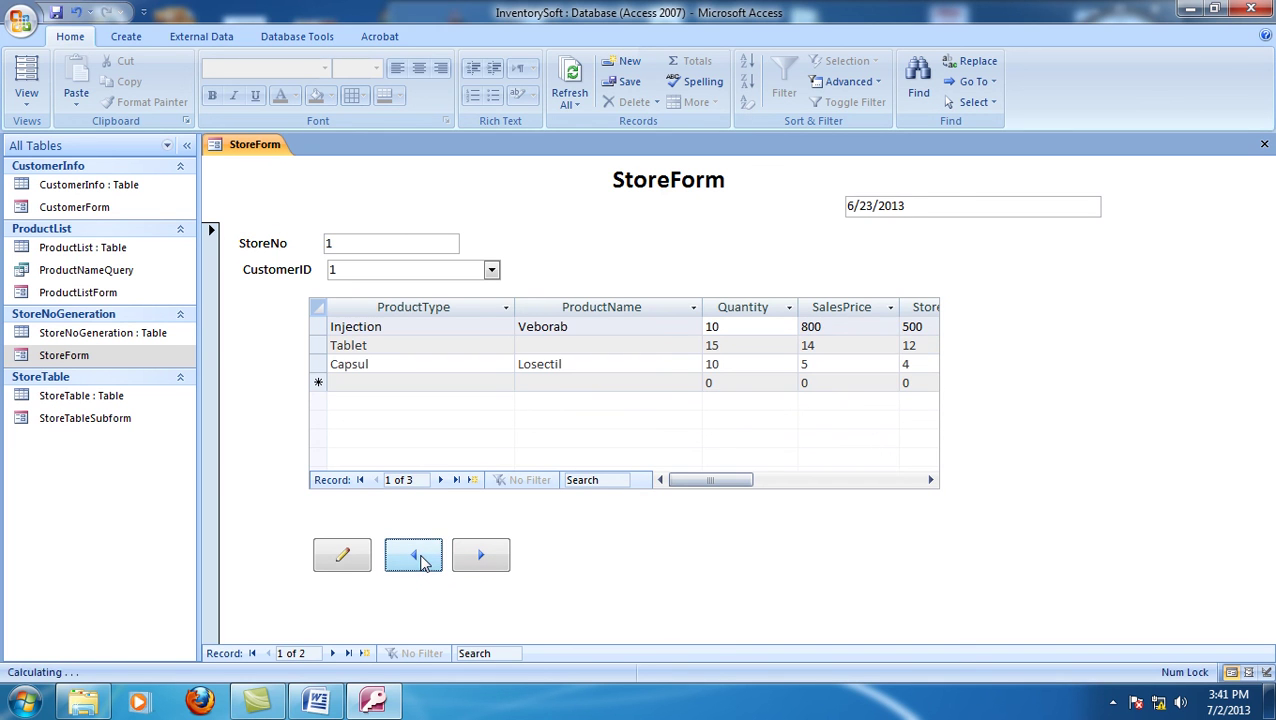
left_click(486, 571)
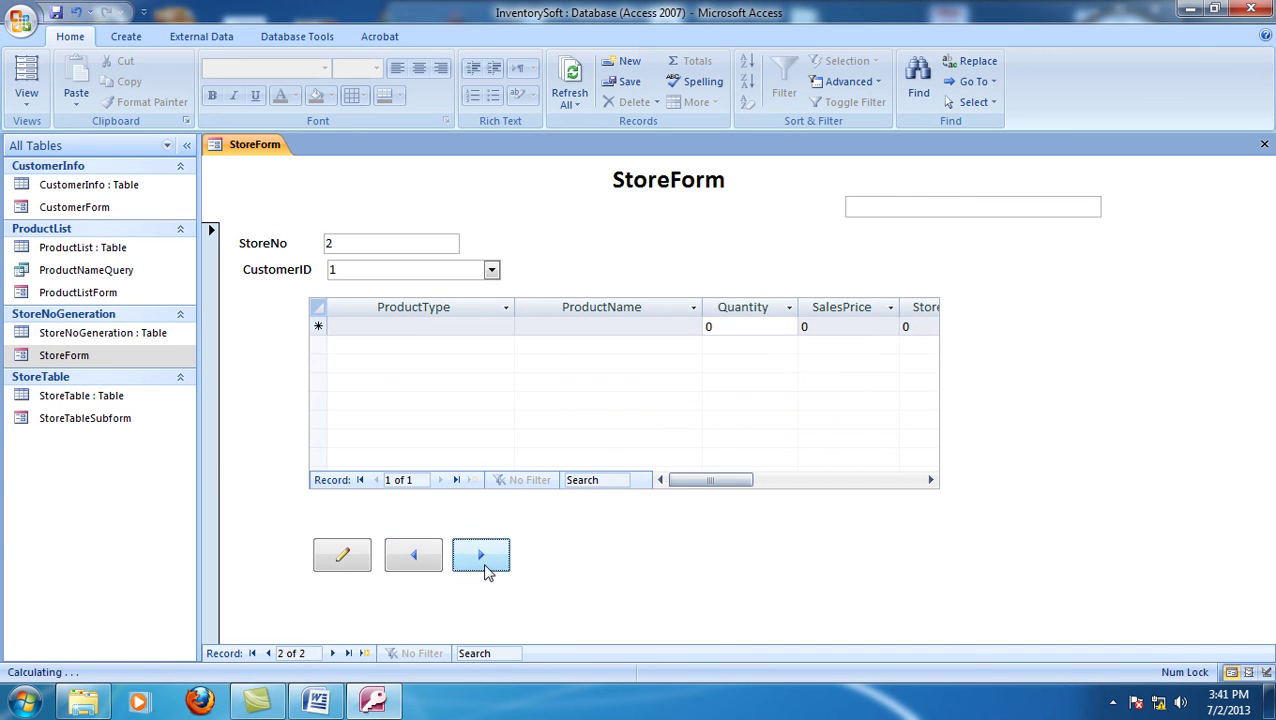
- Enter Capsul, Losectil and quantity 50 in the subform of store record 2, and go to a new store record
left_click(416, 326)
left_click(506, 329)
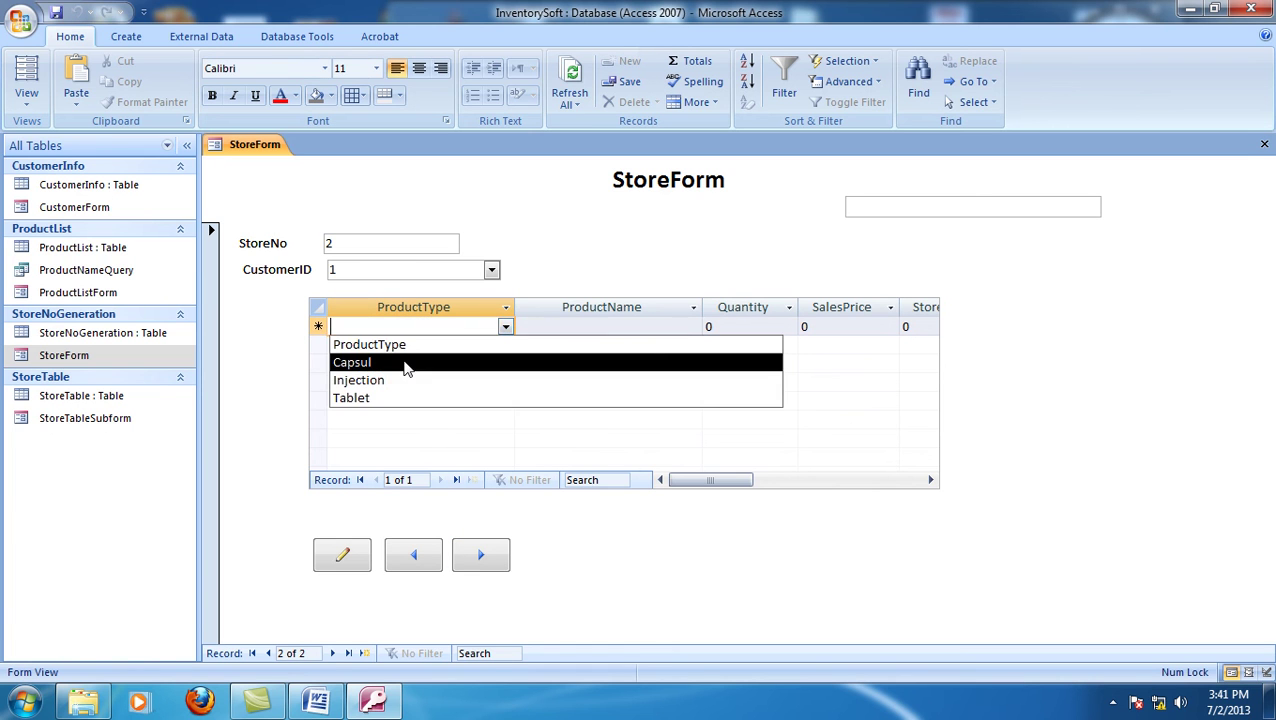
left_click(416, 362)
left_click(627, 326)
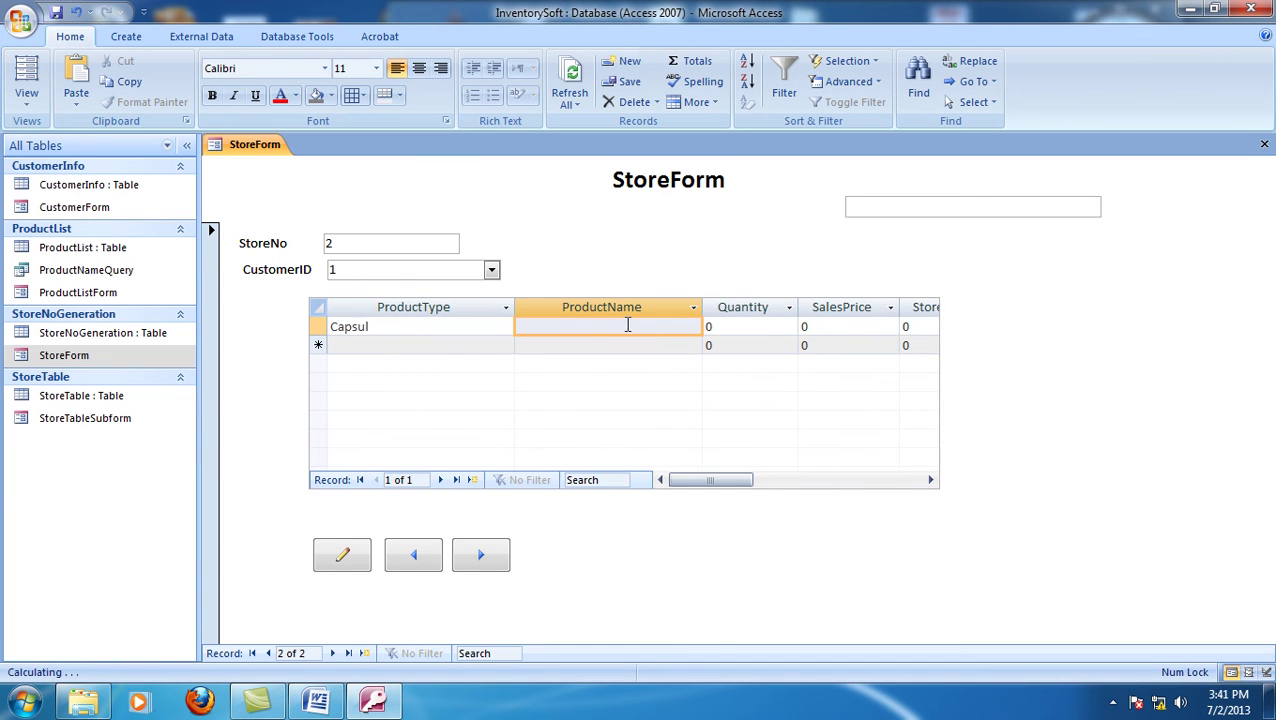
left_click(692, 327)
left_click(603, 366)
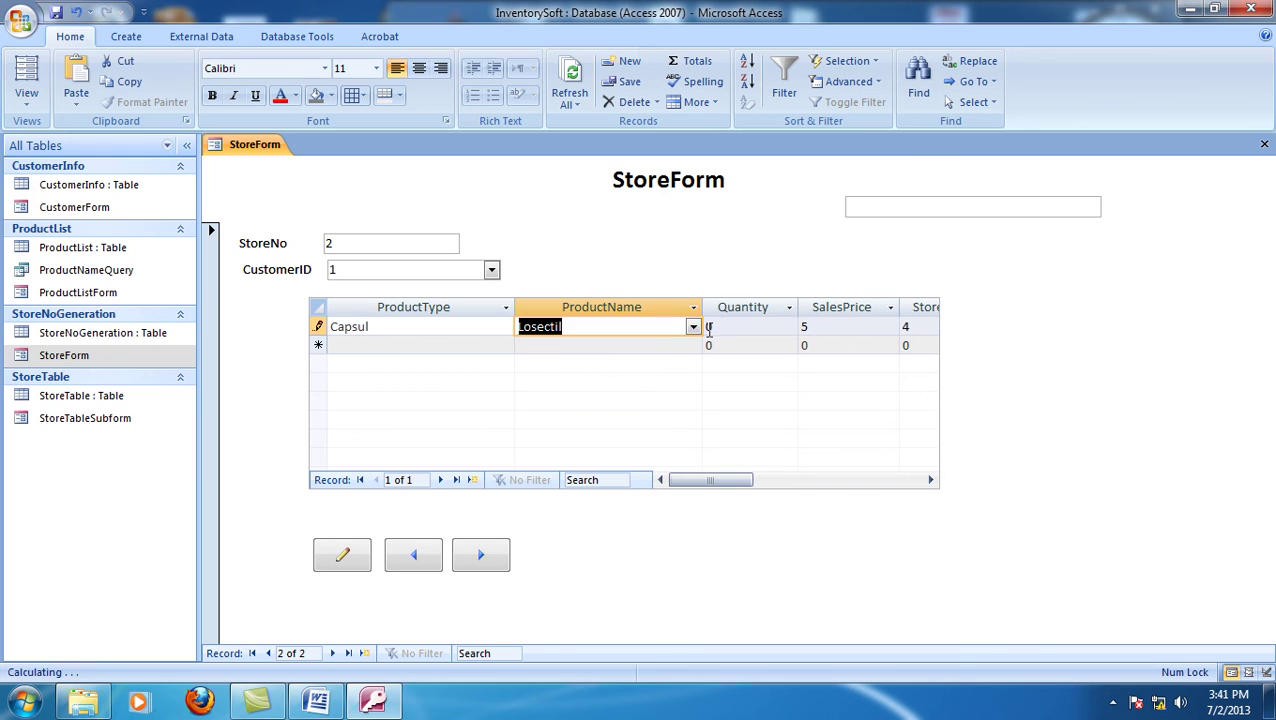
left_click(710, 327)
type("50")
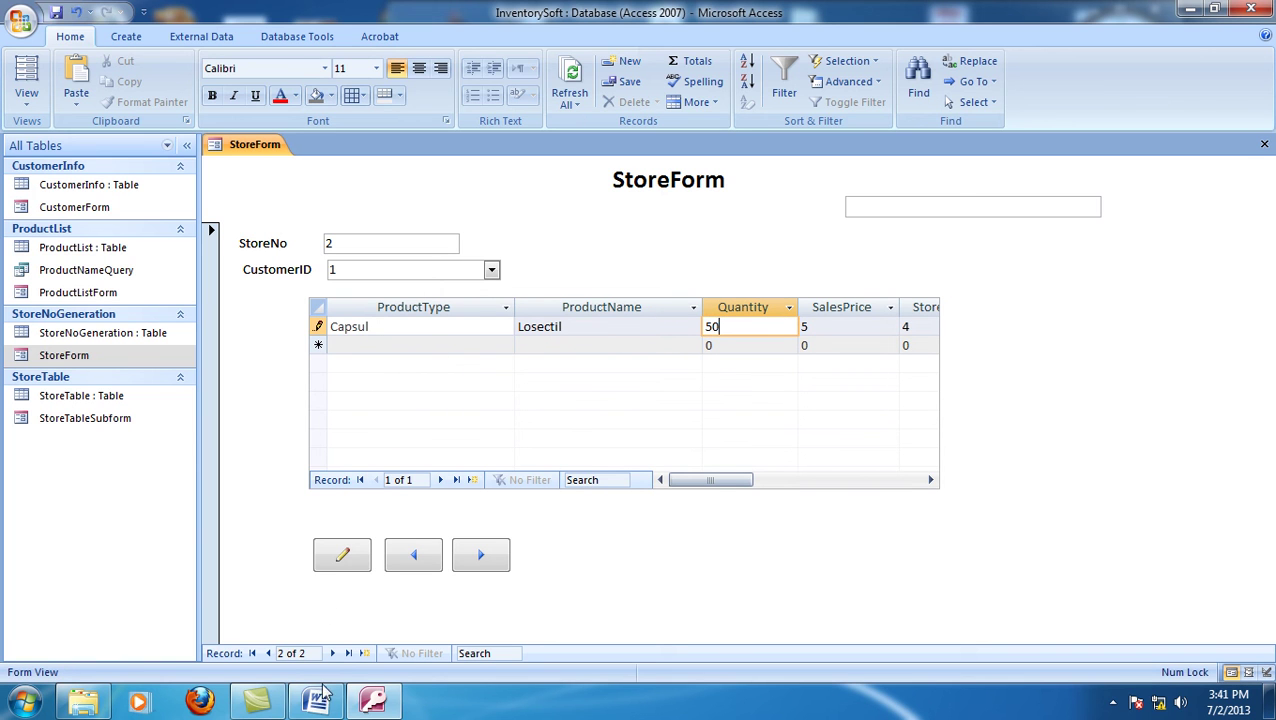
left_click(342, 556)
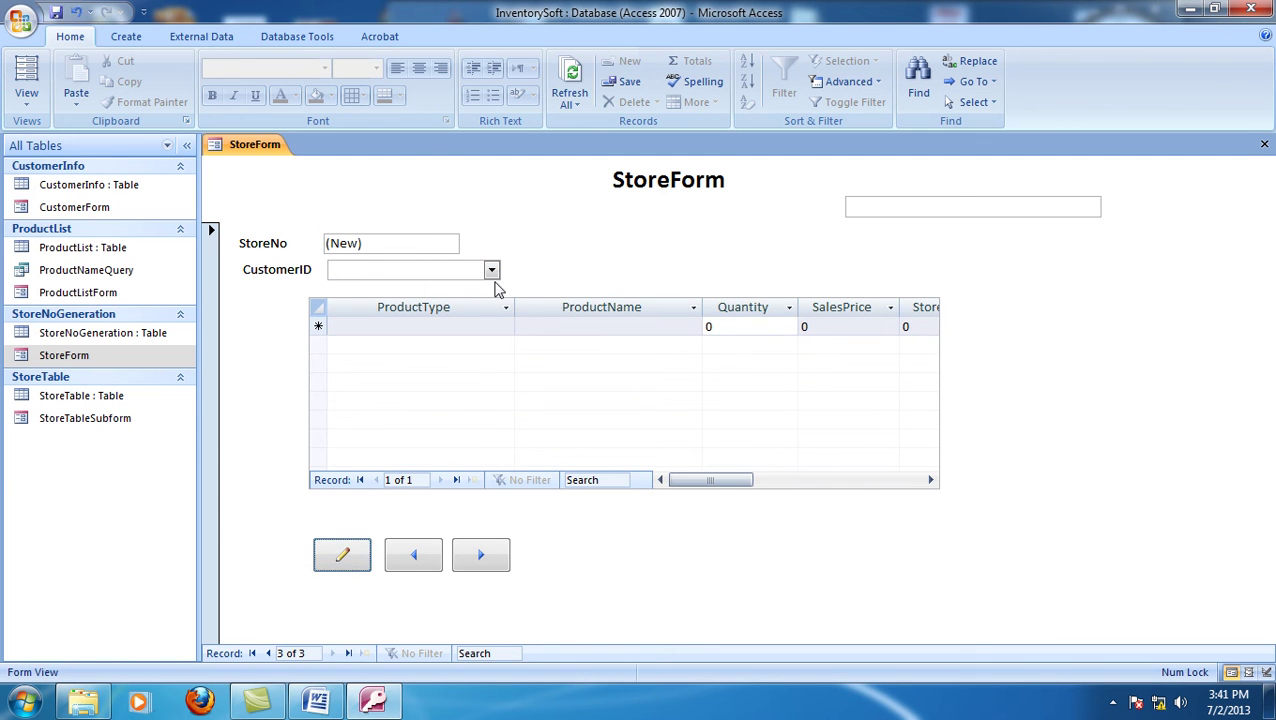
left_click(425, 329)
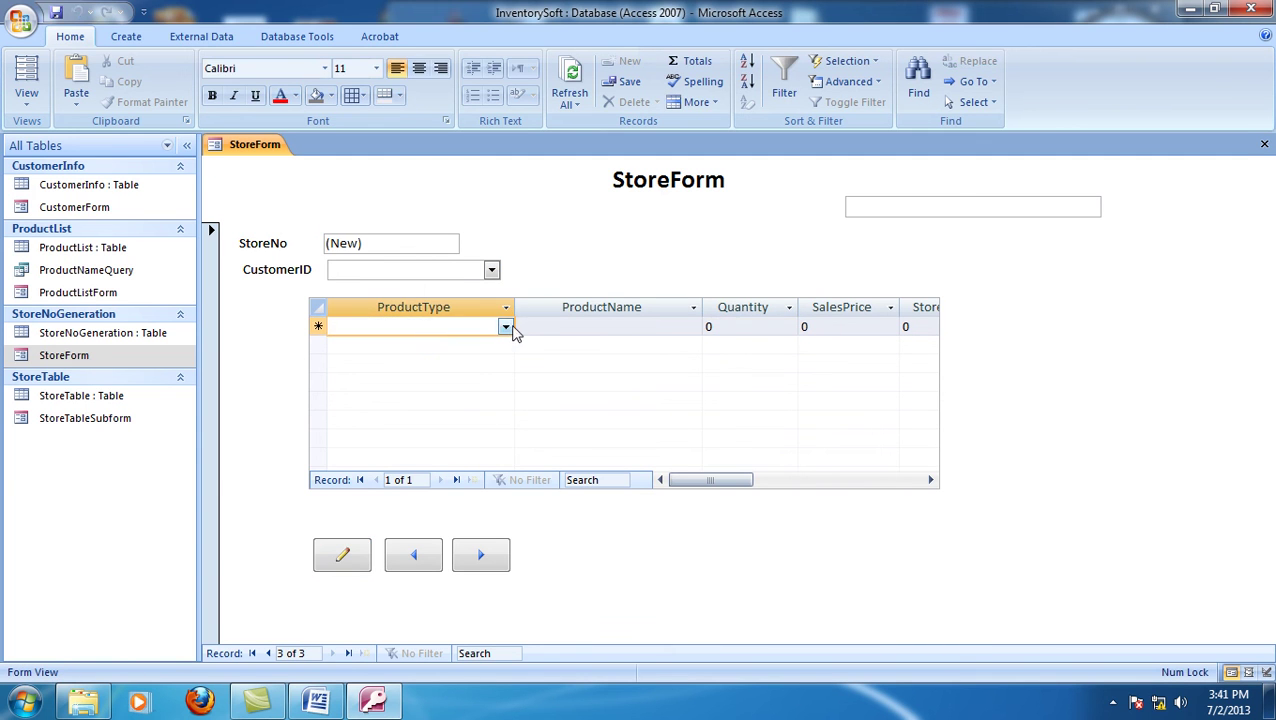
left_click(491, 271)
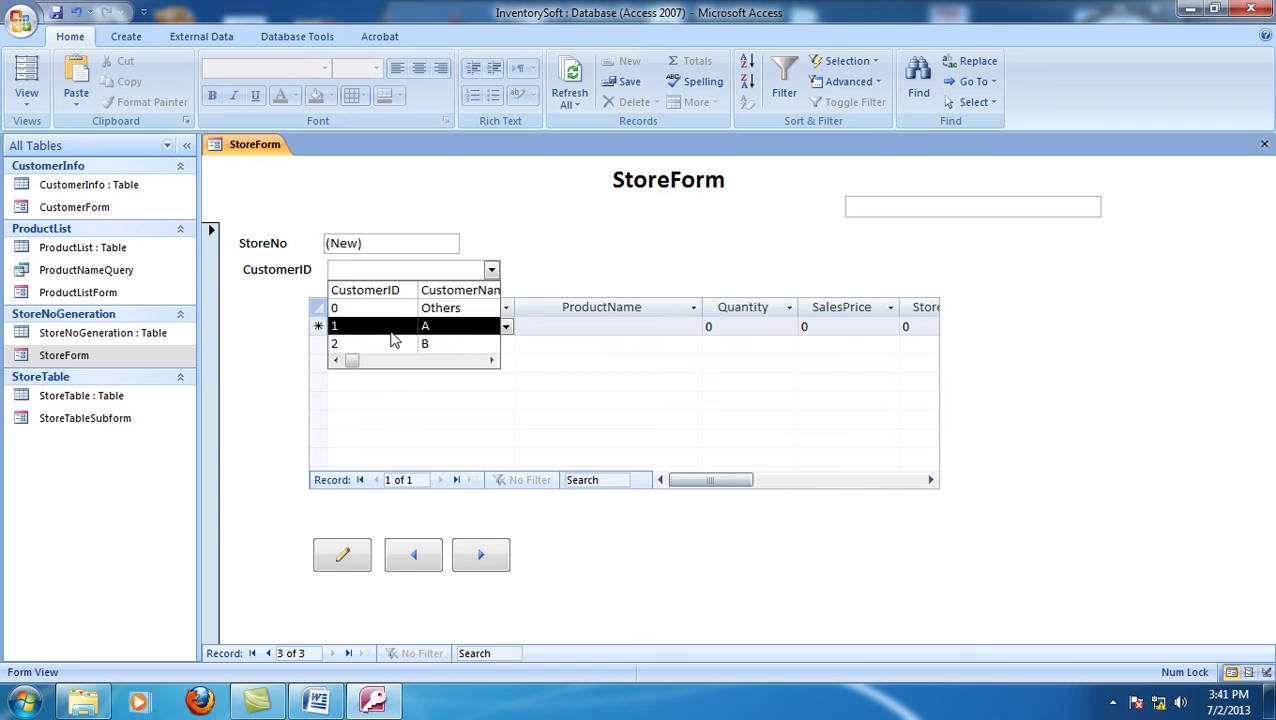
left_click(606, 284)
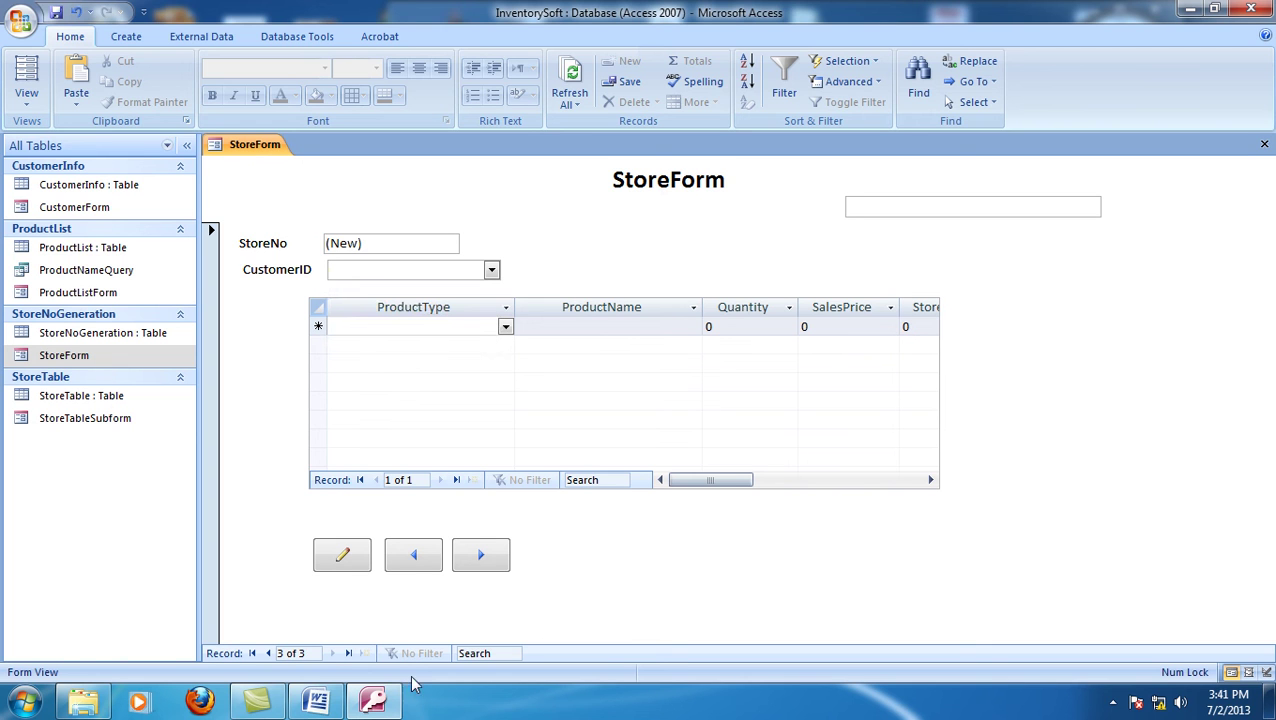
- Move back and forth through the saved store records with the form's own navigation controls, ending at the first record
left_click(413, 556)
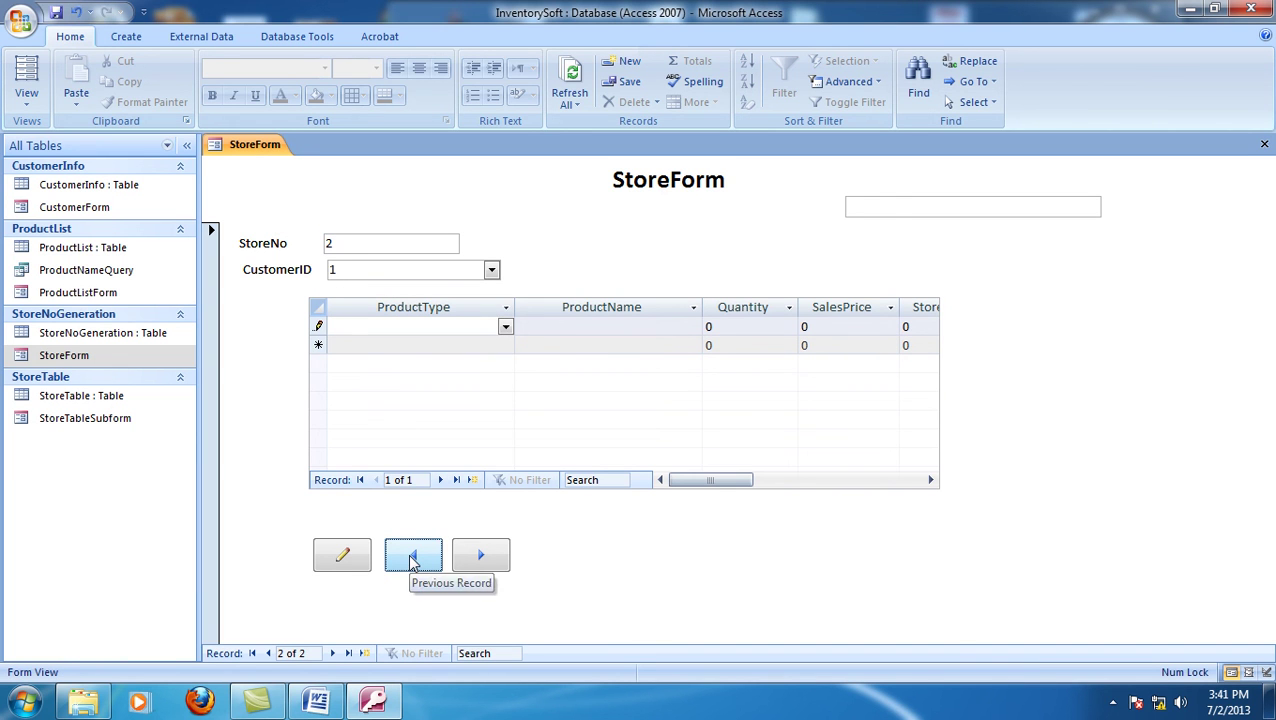
left_click(413, 558)
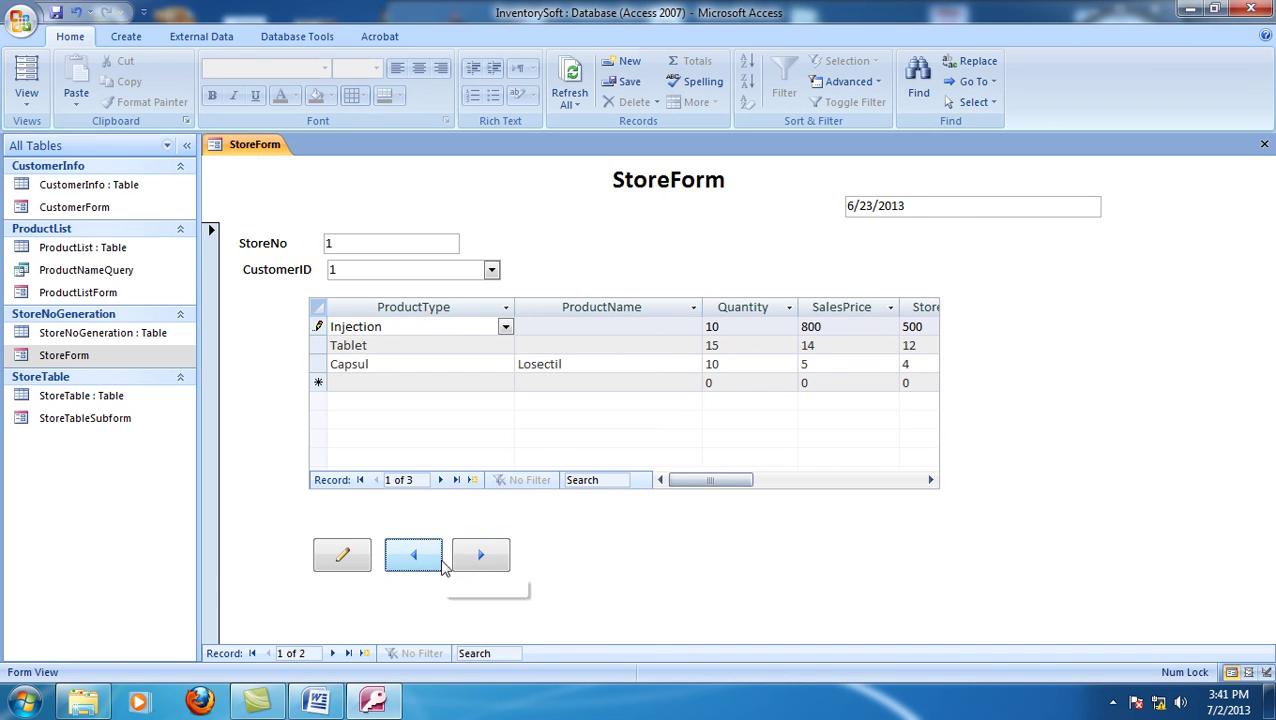
left_click(481, 556)
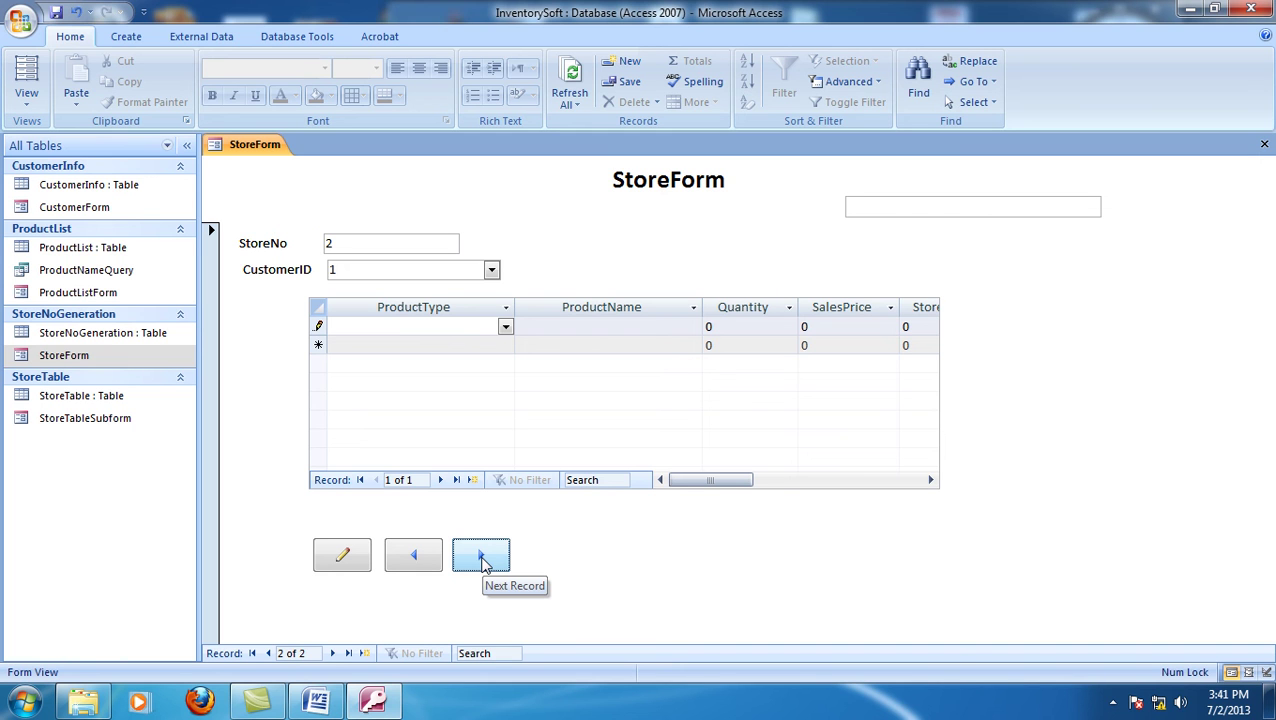
left_click(481, 556)
left_click(411, 558)
left_click(407, 562)
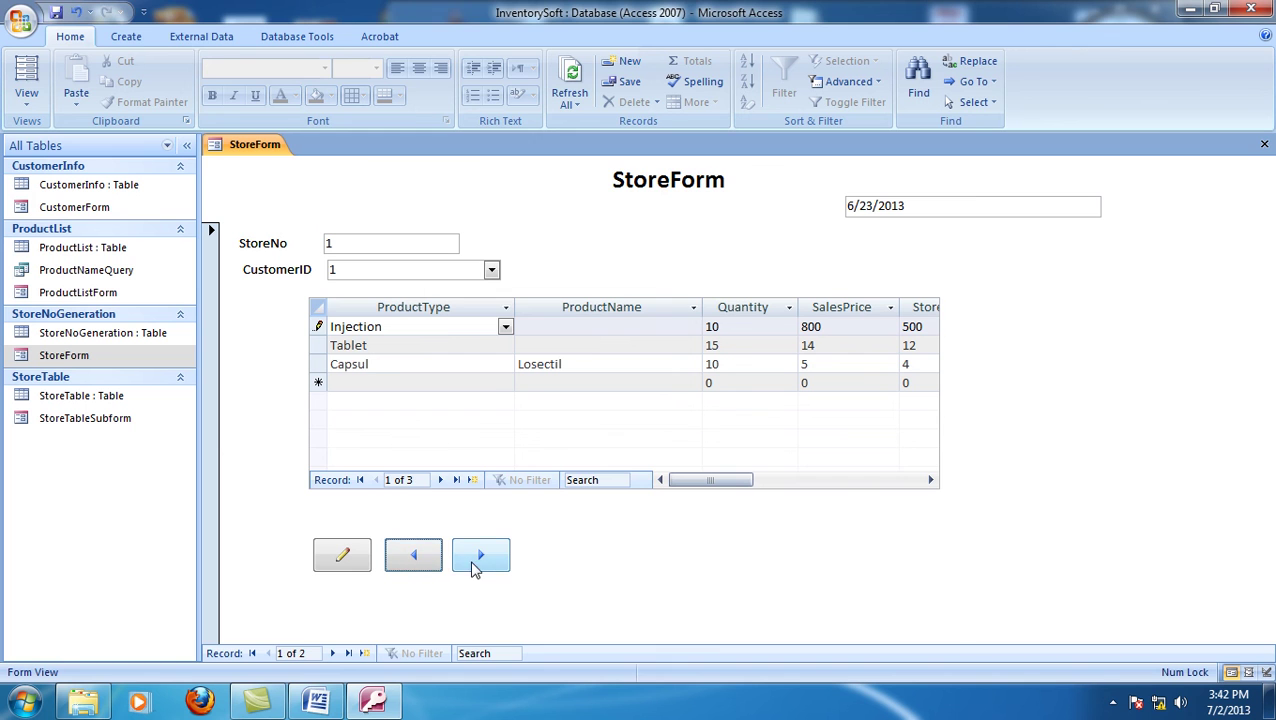
left_click(410, 564)
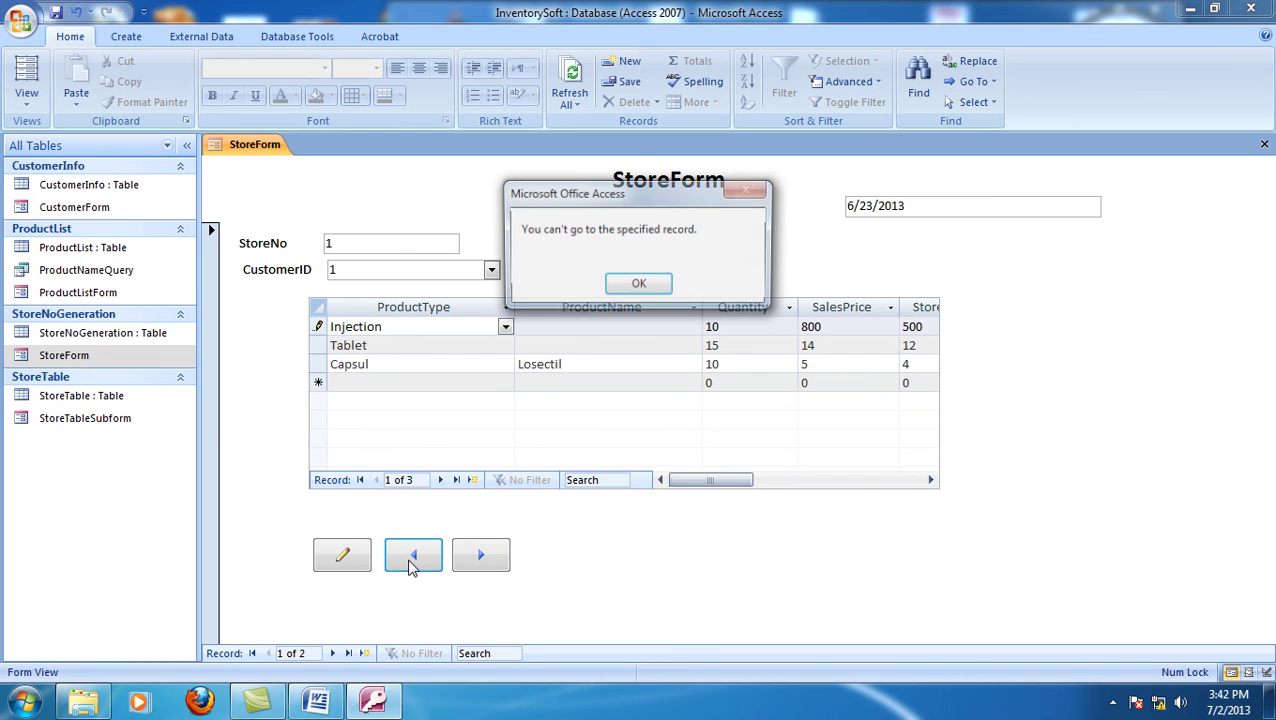
left_click(639, 286)
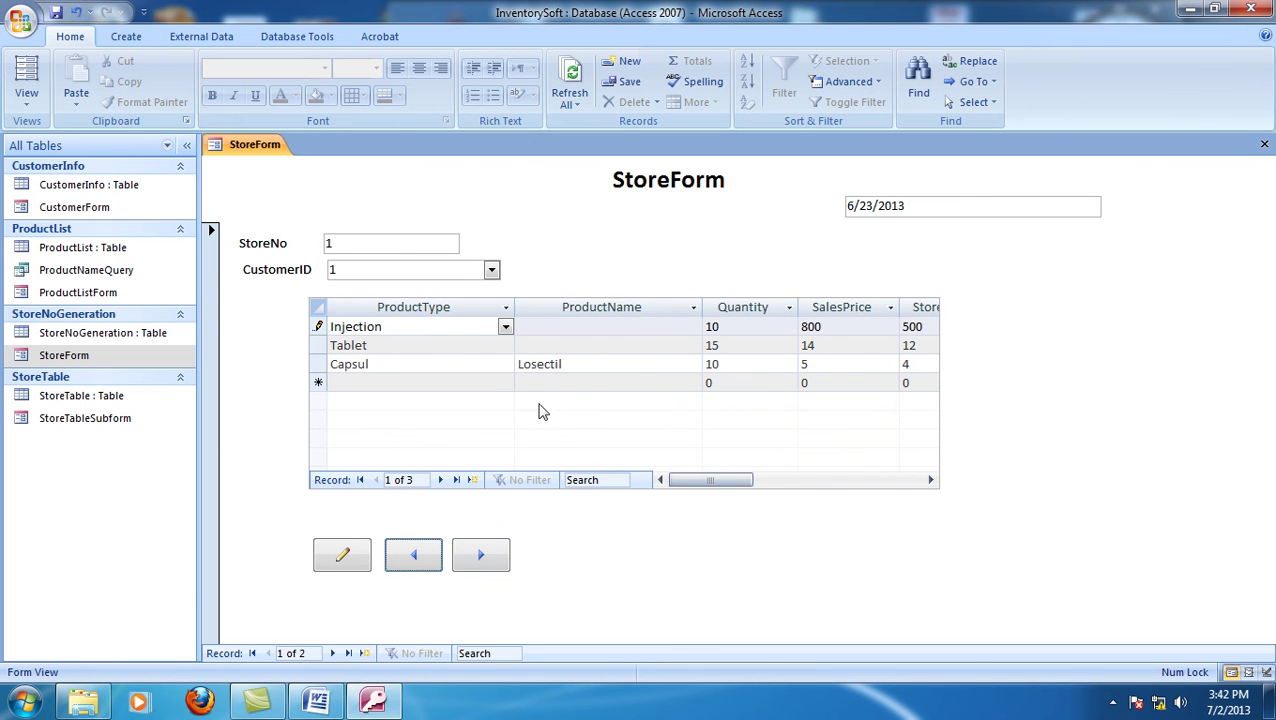
- Choose Veborab as the Injection row's product name in the first store record, and try to go to the previous record
left_click(602, 333)
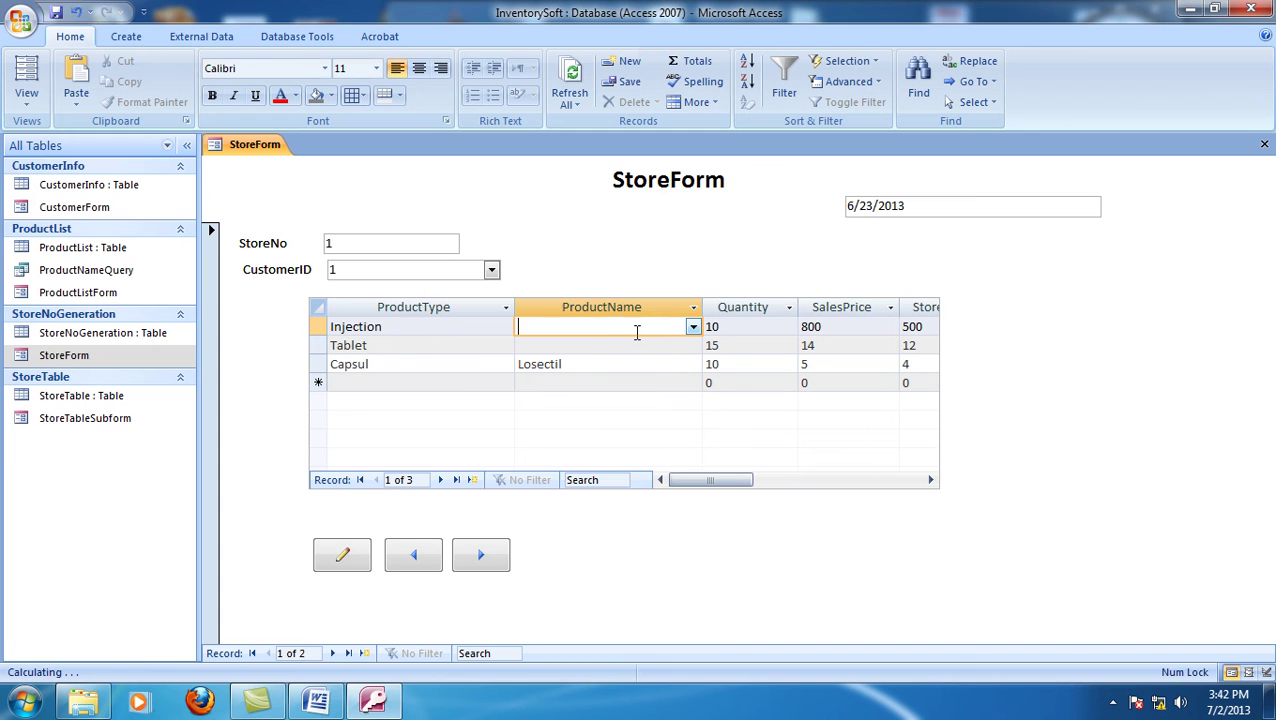
left_click(692, 328)
left_click(592, 364)
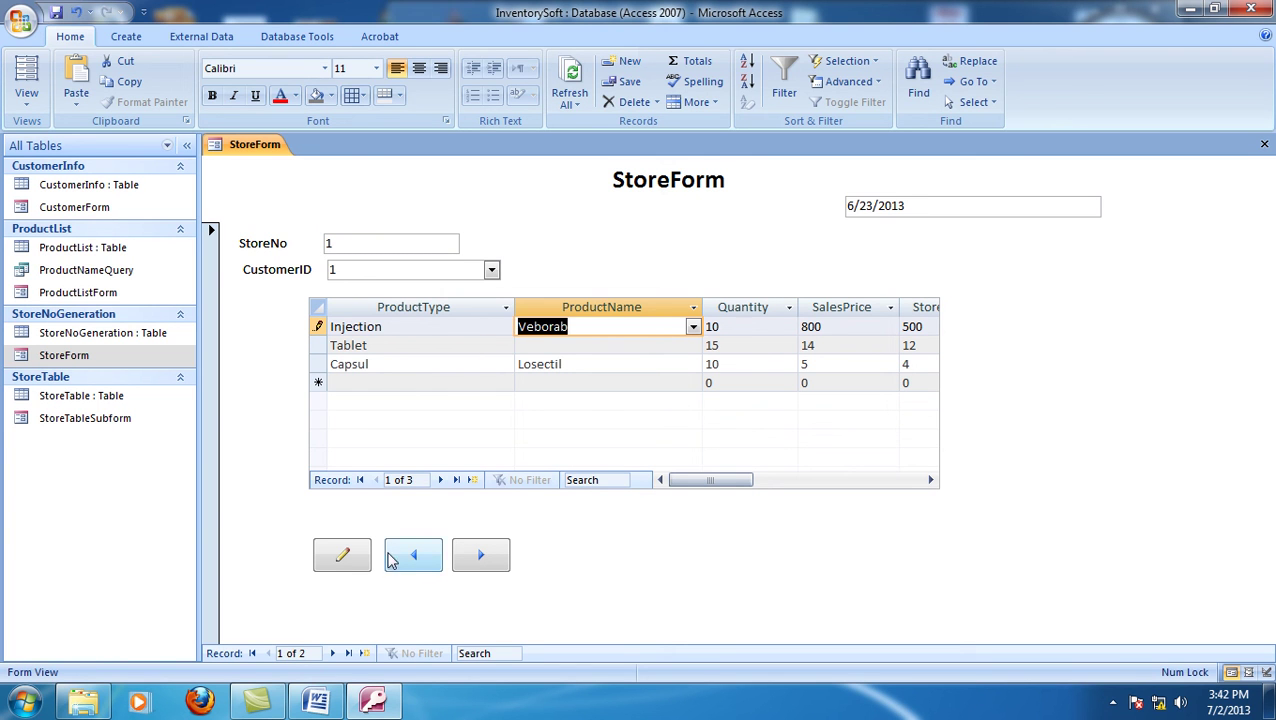
left_click(428, 559)
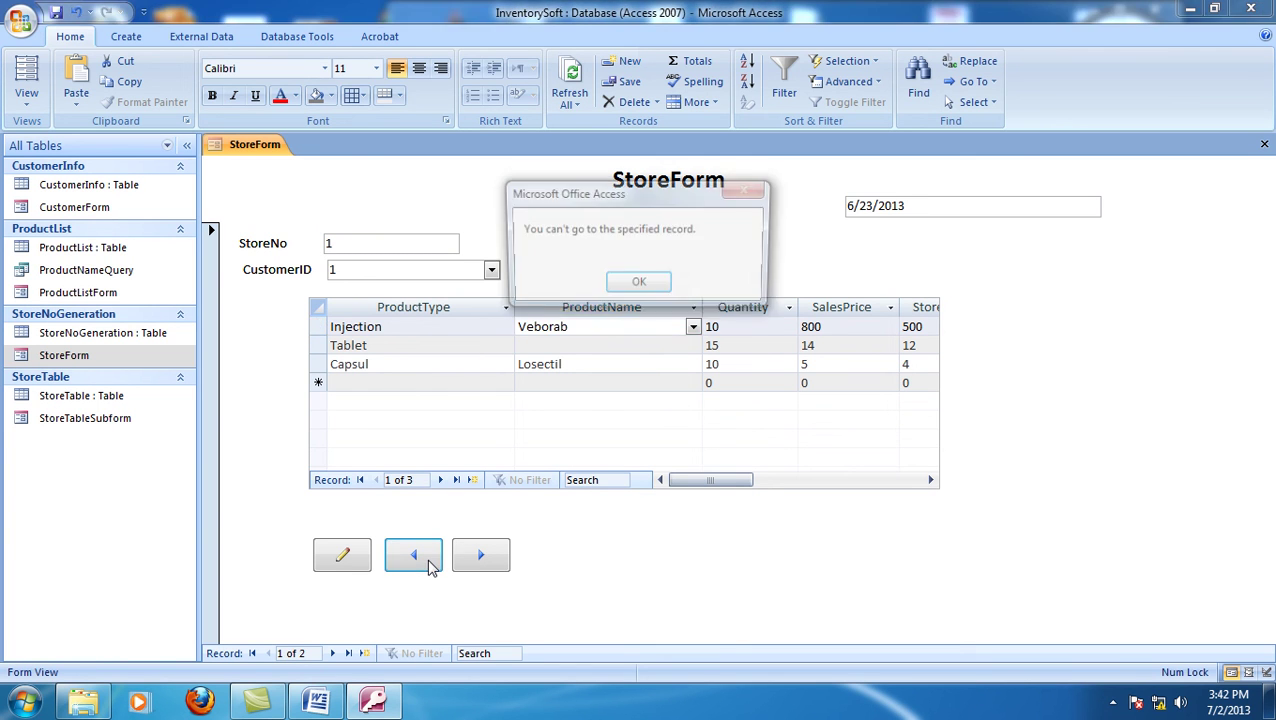
left_click(639, 285)
- Choose Ciprocin as the product name of the Tablet row in the first store record
left_click(722, 330)
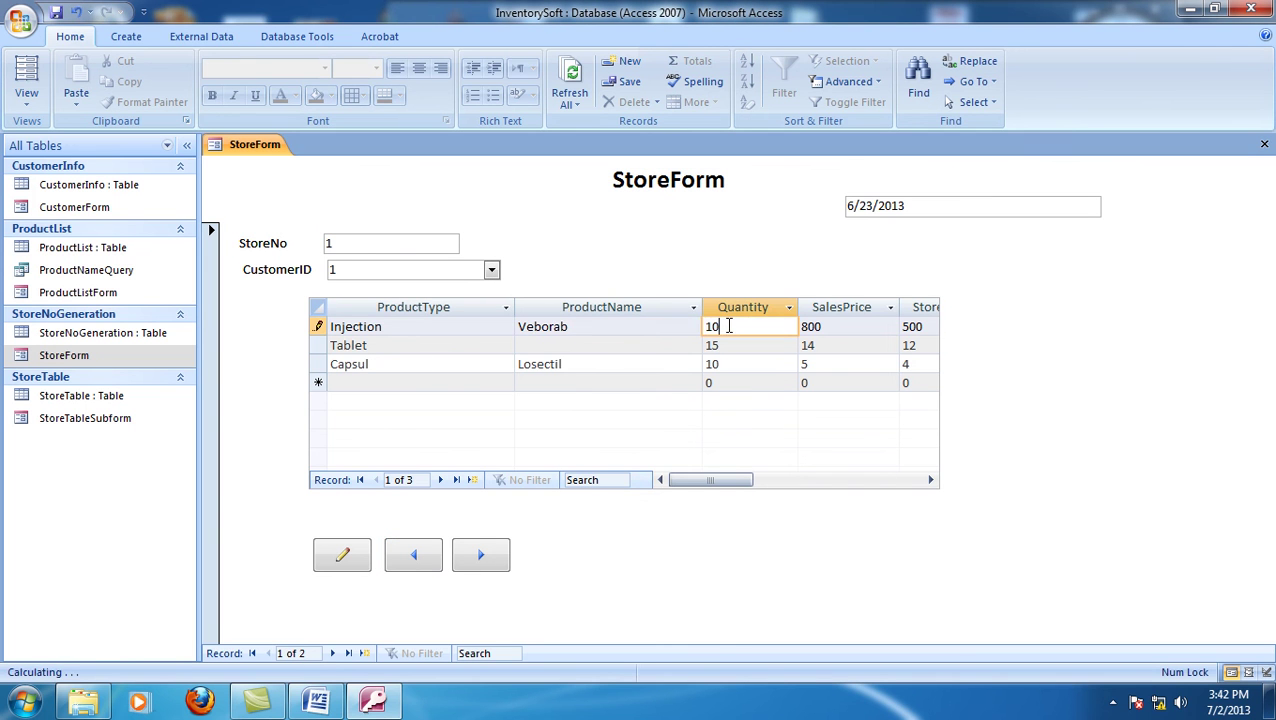
left_click(505, 346)
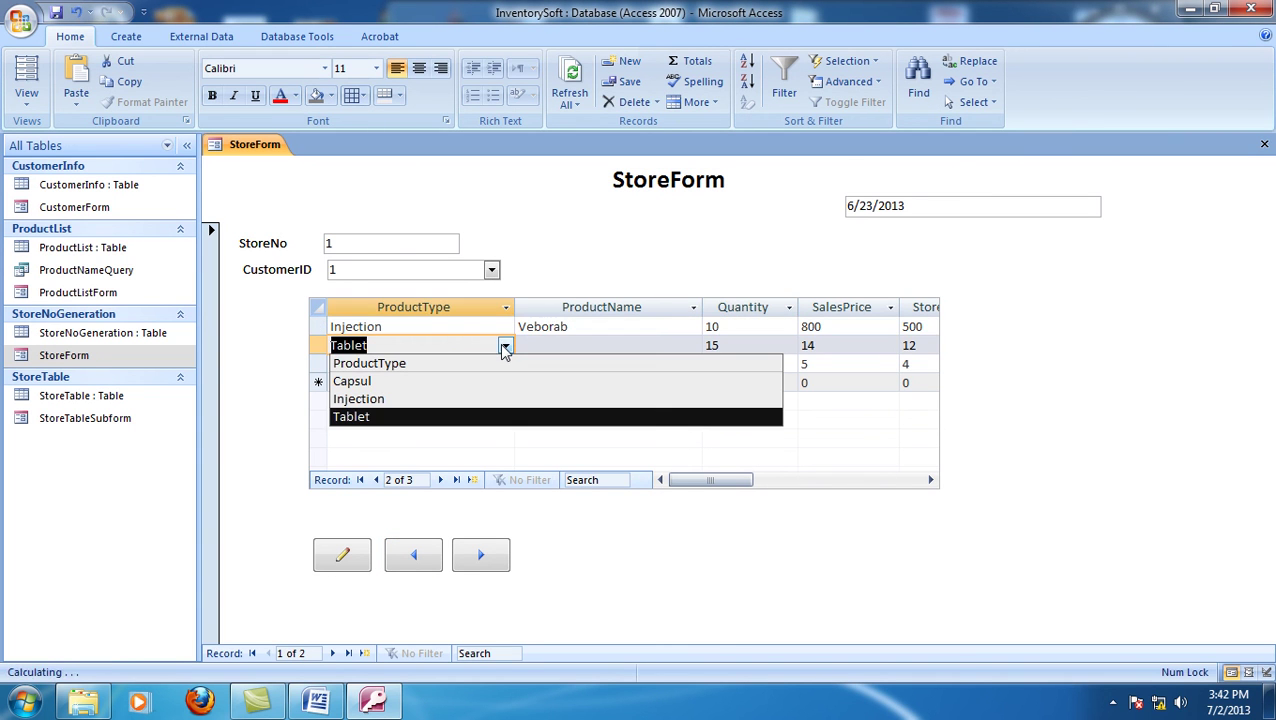
left_click(555, 345)
left_click(693, 346)
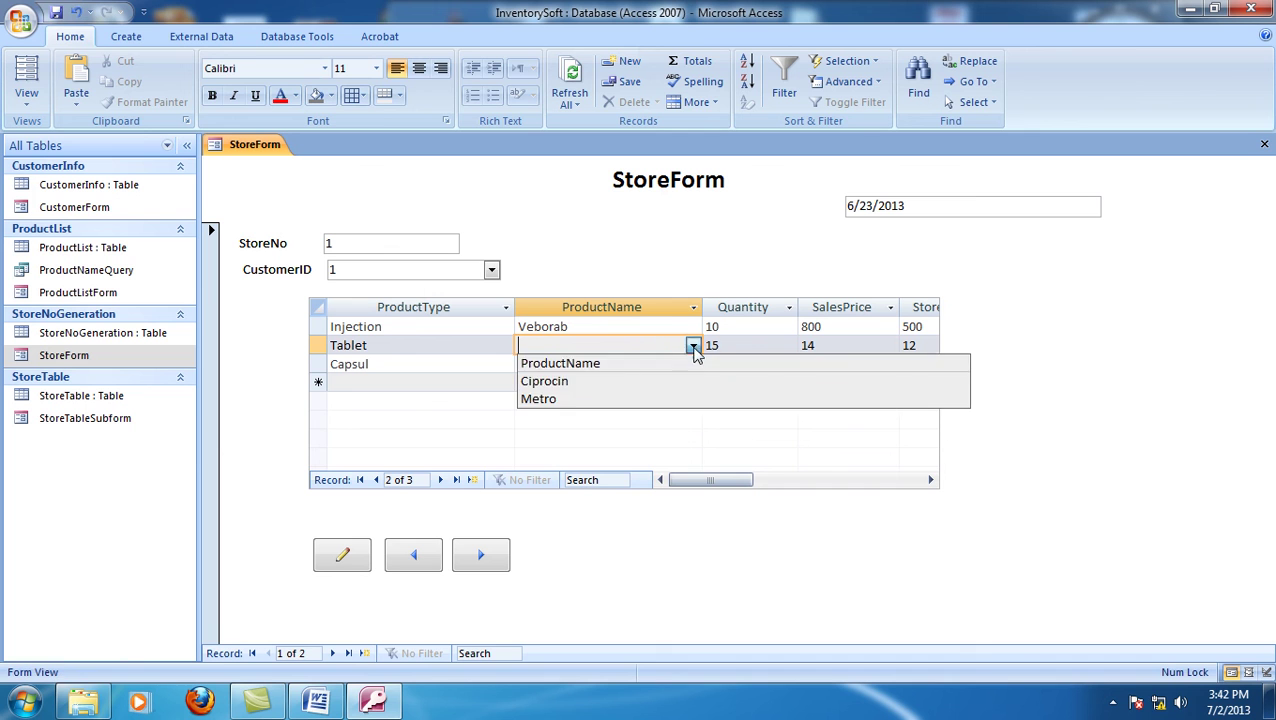
left_click(567, 386)
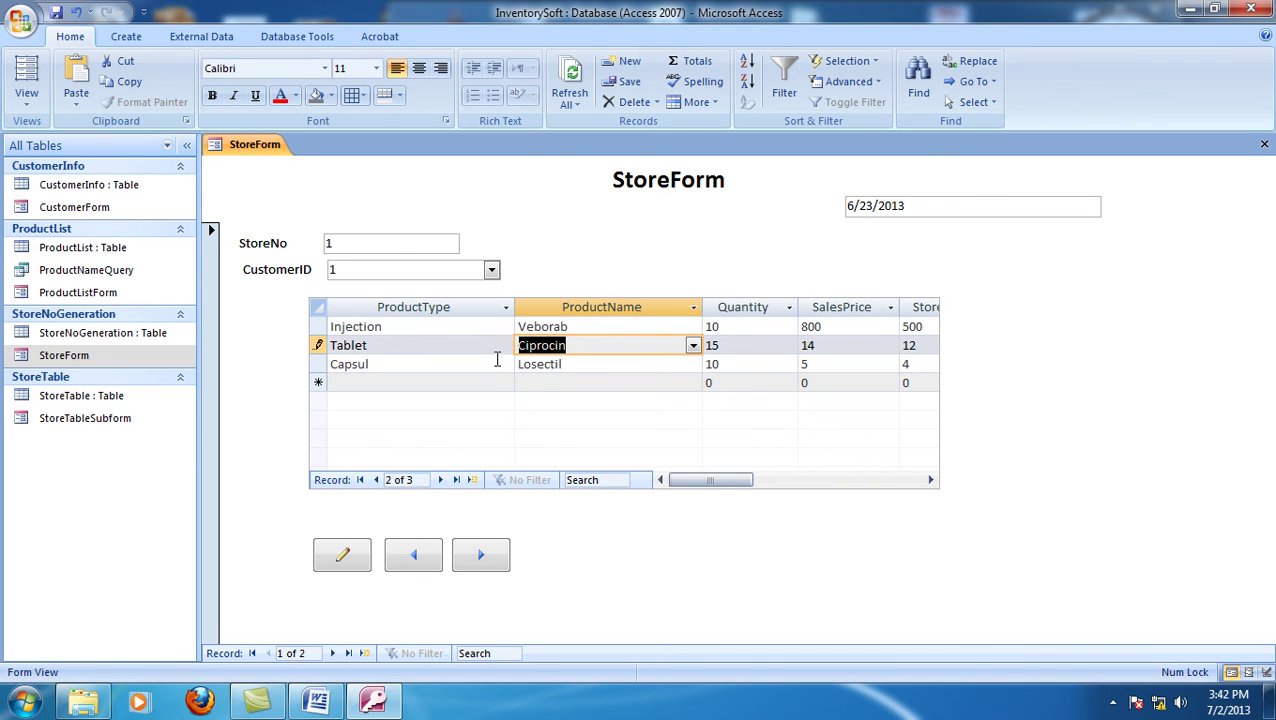
- Go to a new store record, examine the subform's updateValue function in the debugger, and close the code editor
left_click(341, 556)
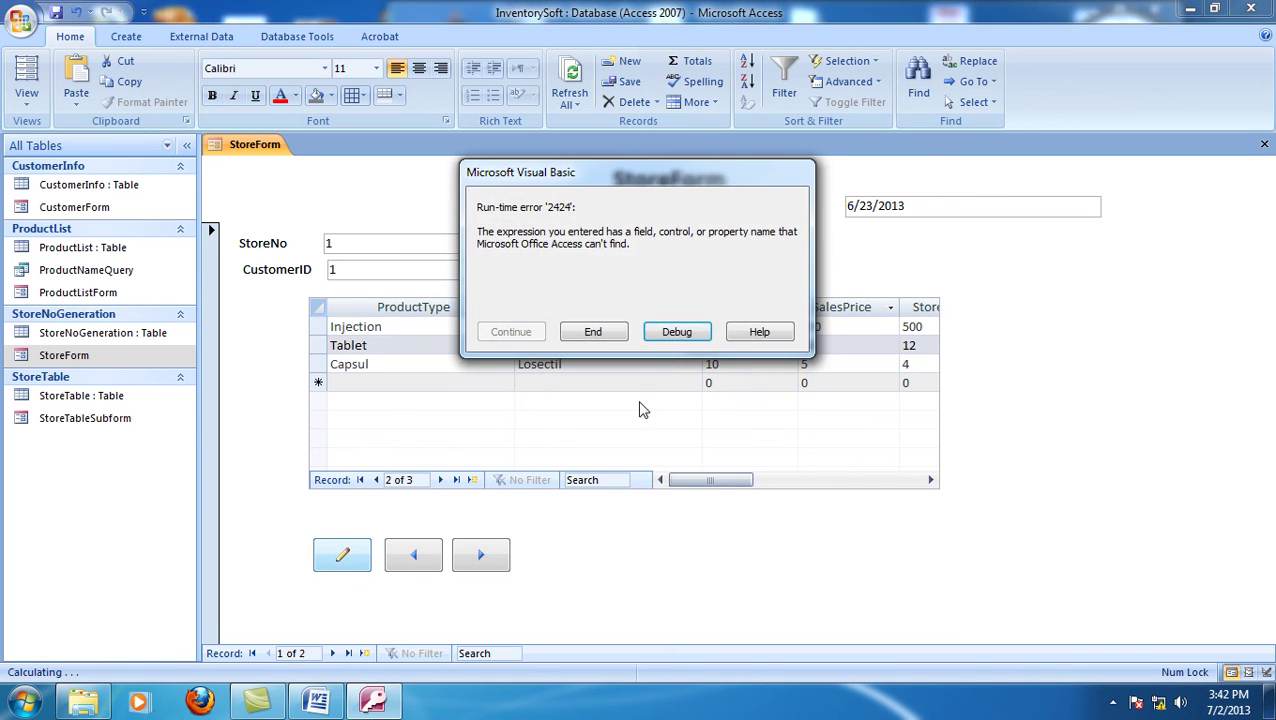
left_click(677, 335)
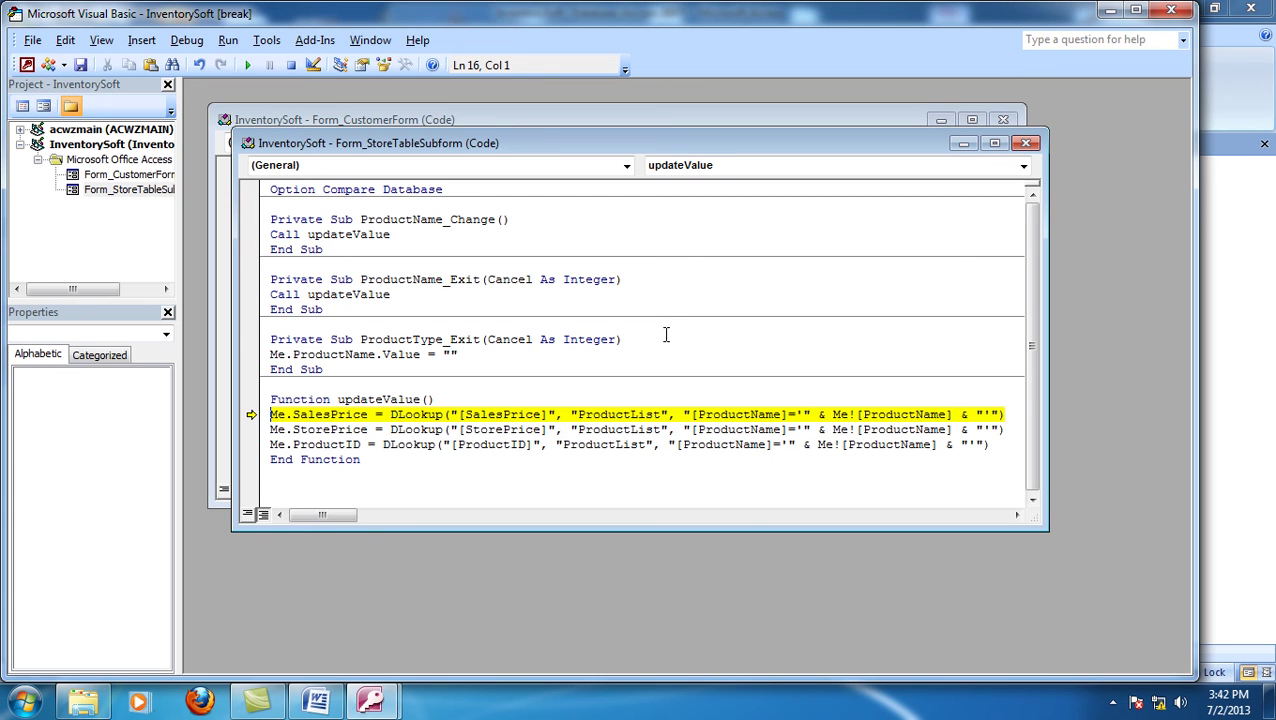
left_click(512, 444)
left_click(1174, 10)
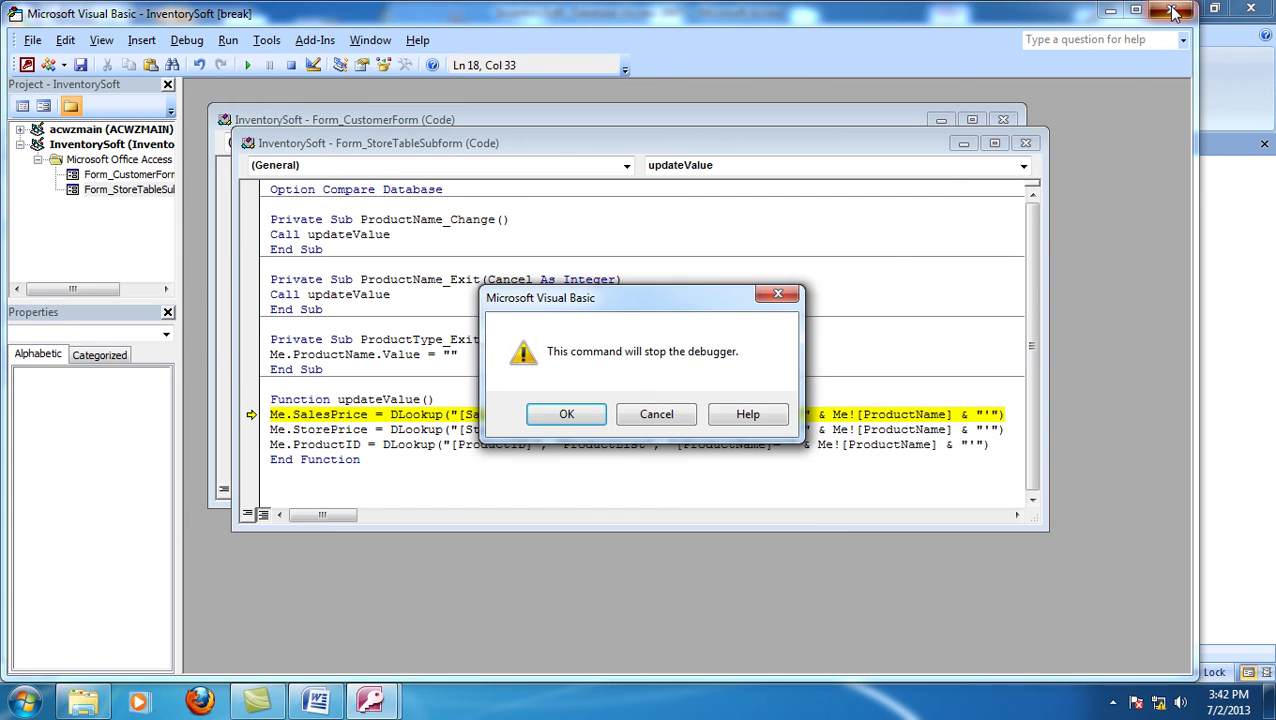
left_click(587, 418)
- End the halted subform code and return to the previous store record
left_click(620, 331)
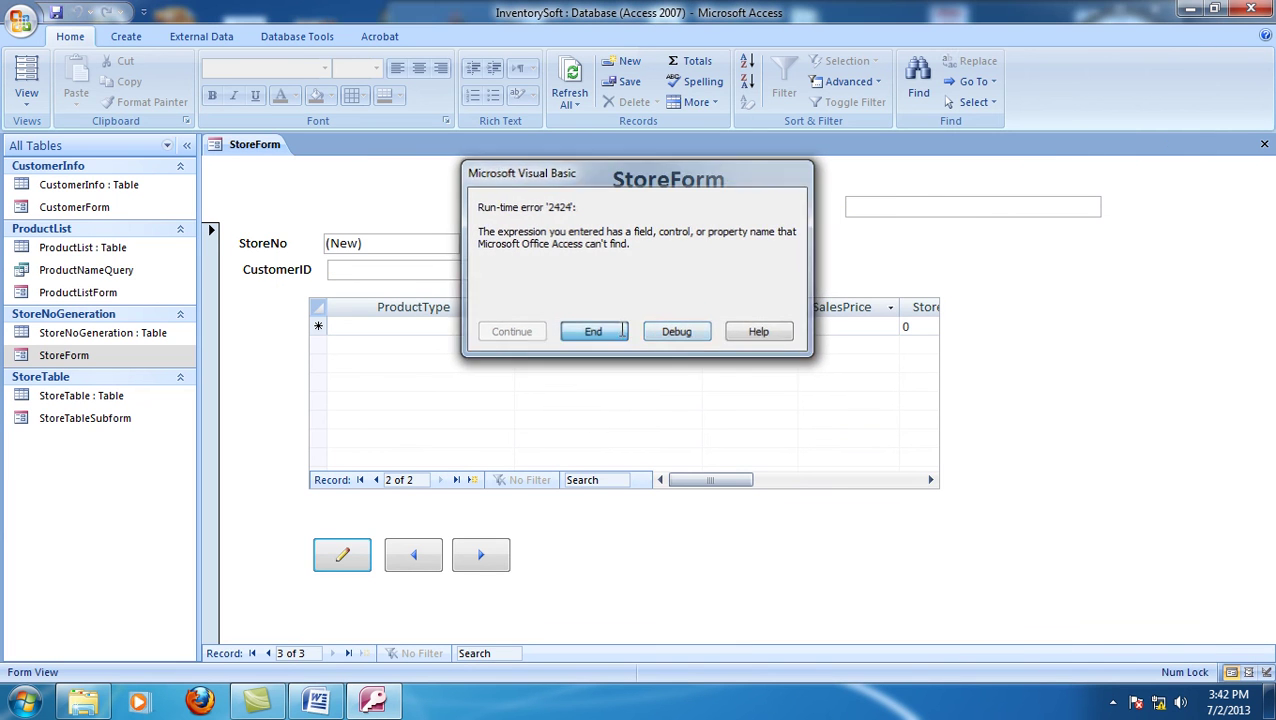
left_click(410, 563)
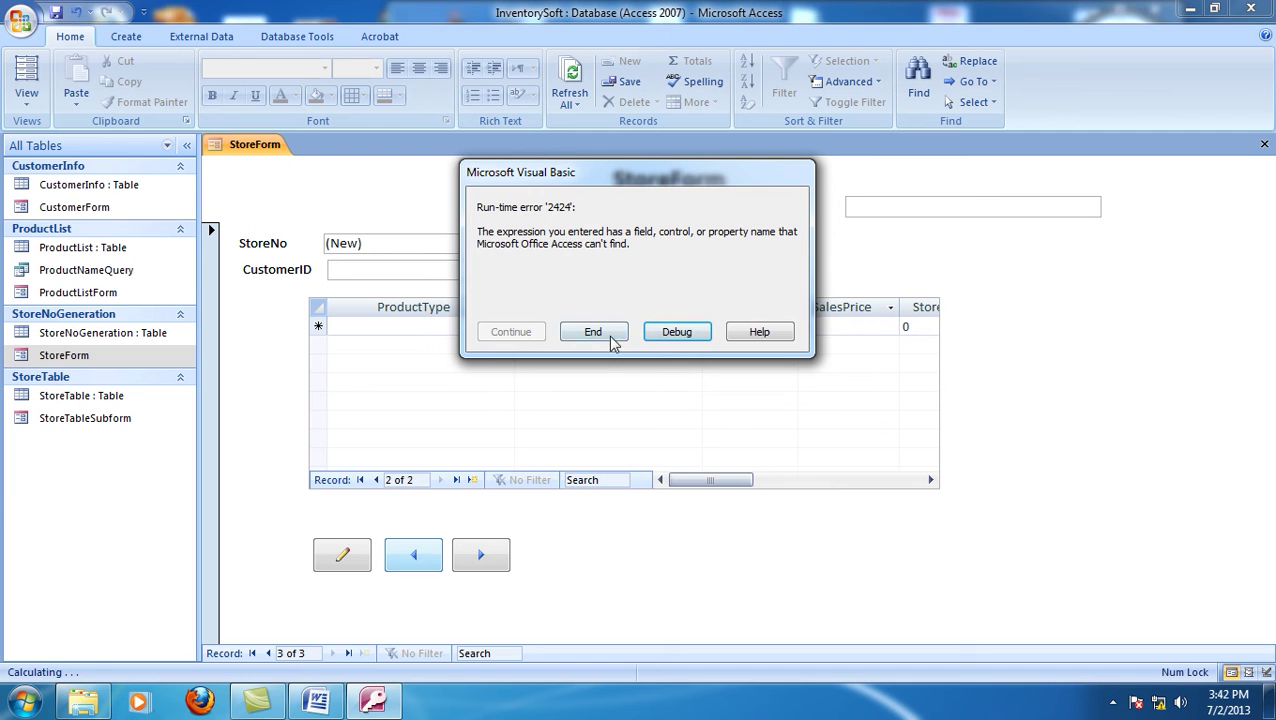
left_click(613, 338)
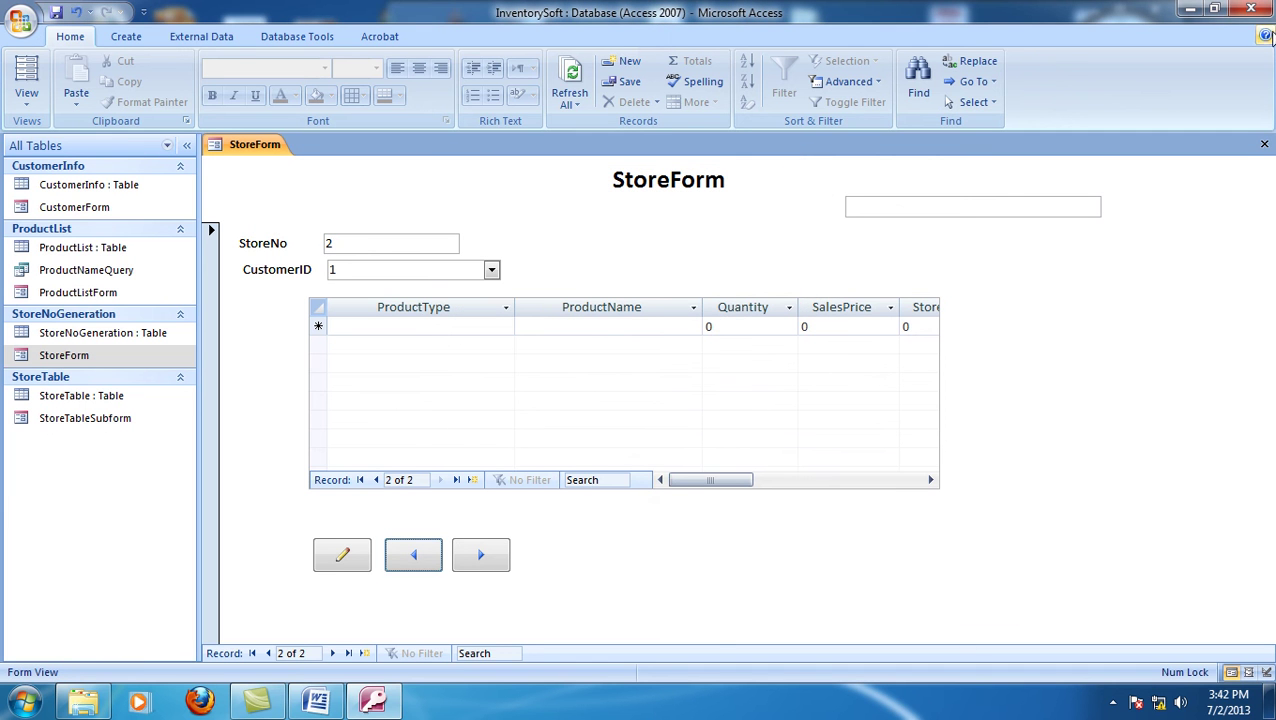
- Close the database, saving StoreForm's design changes, and reopen InventorySoft.accdb from the TutorialForInventory folder
left_click(1250, 8)
left_click(565, 399)
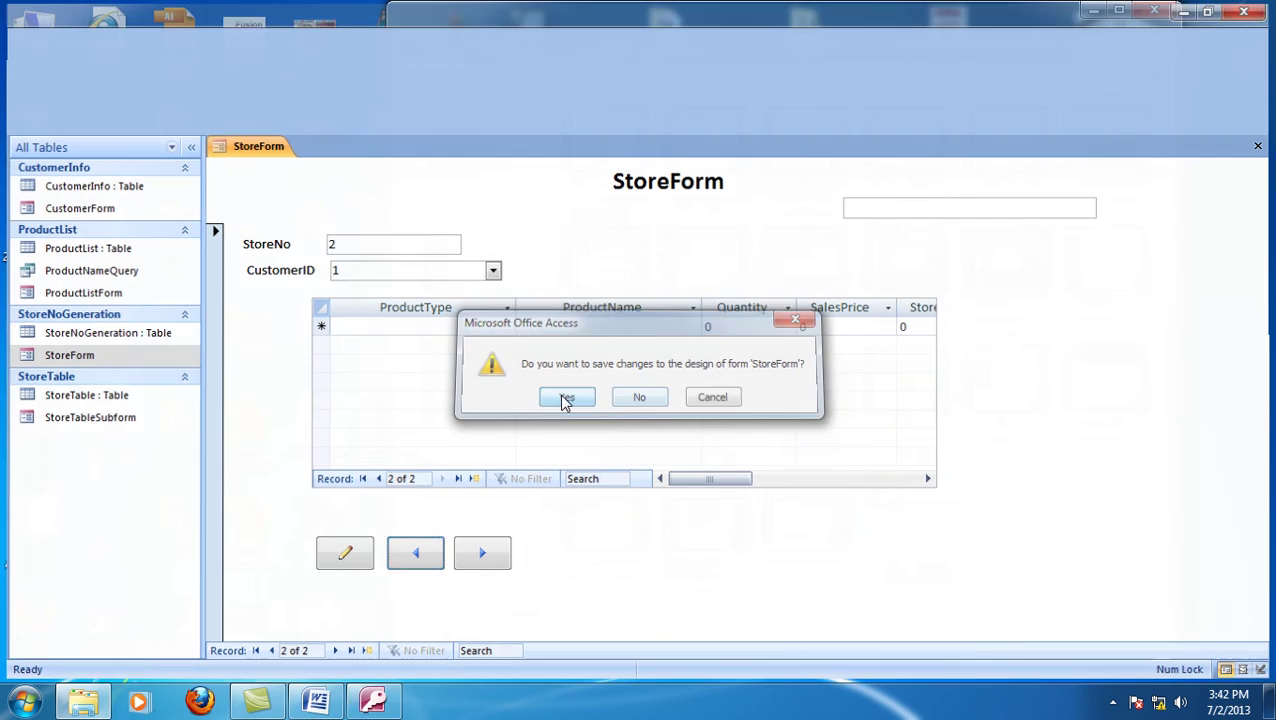
double_click(887, 524)
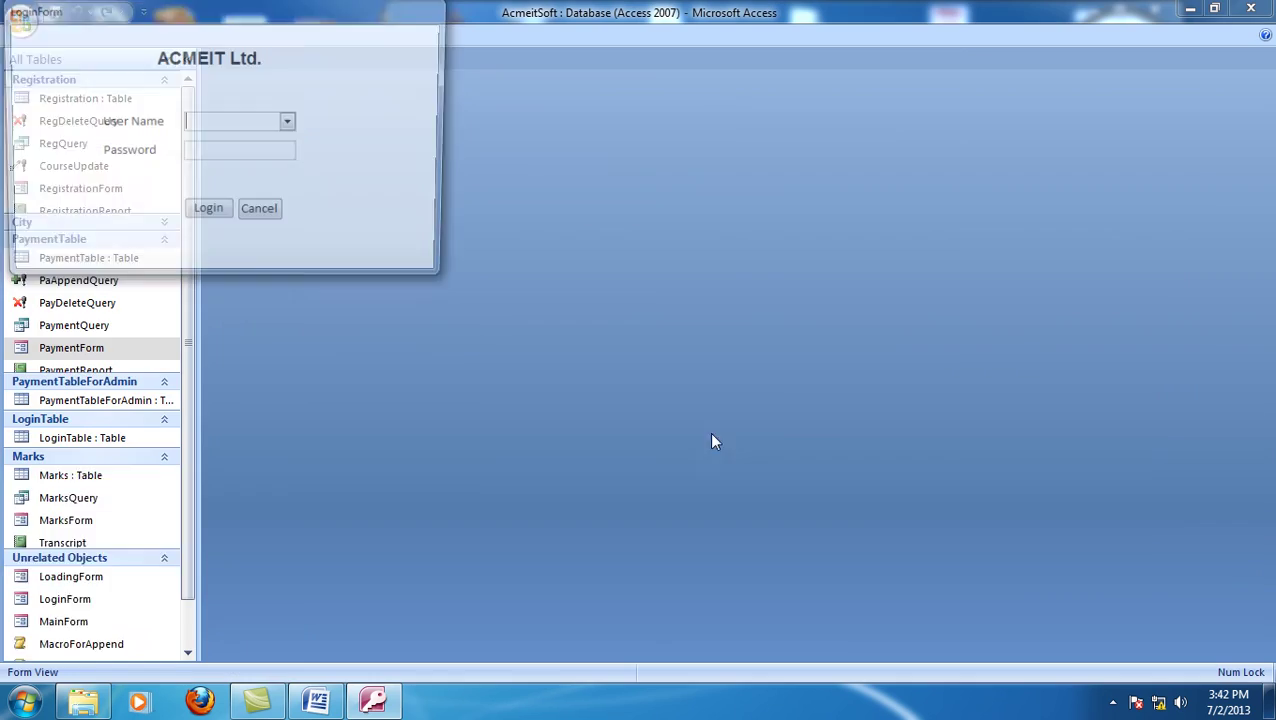
left_click(258, 216)
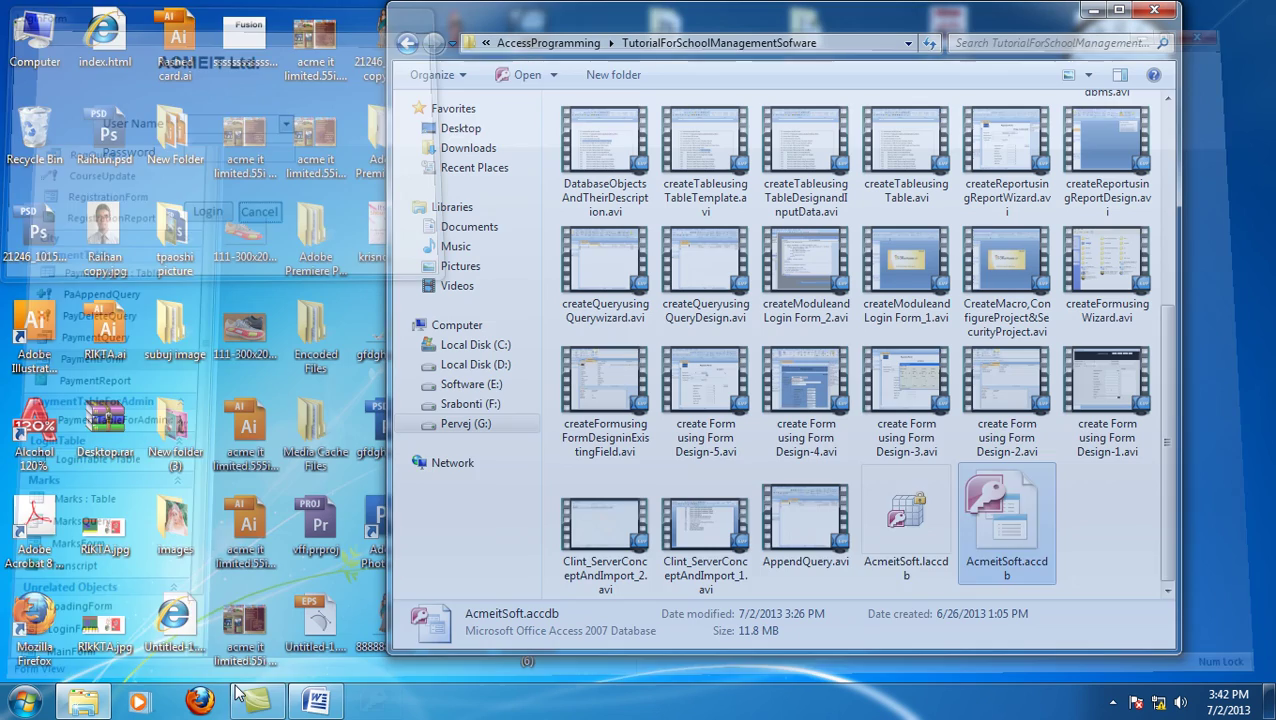
left_click(407, 43)
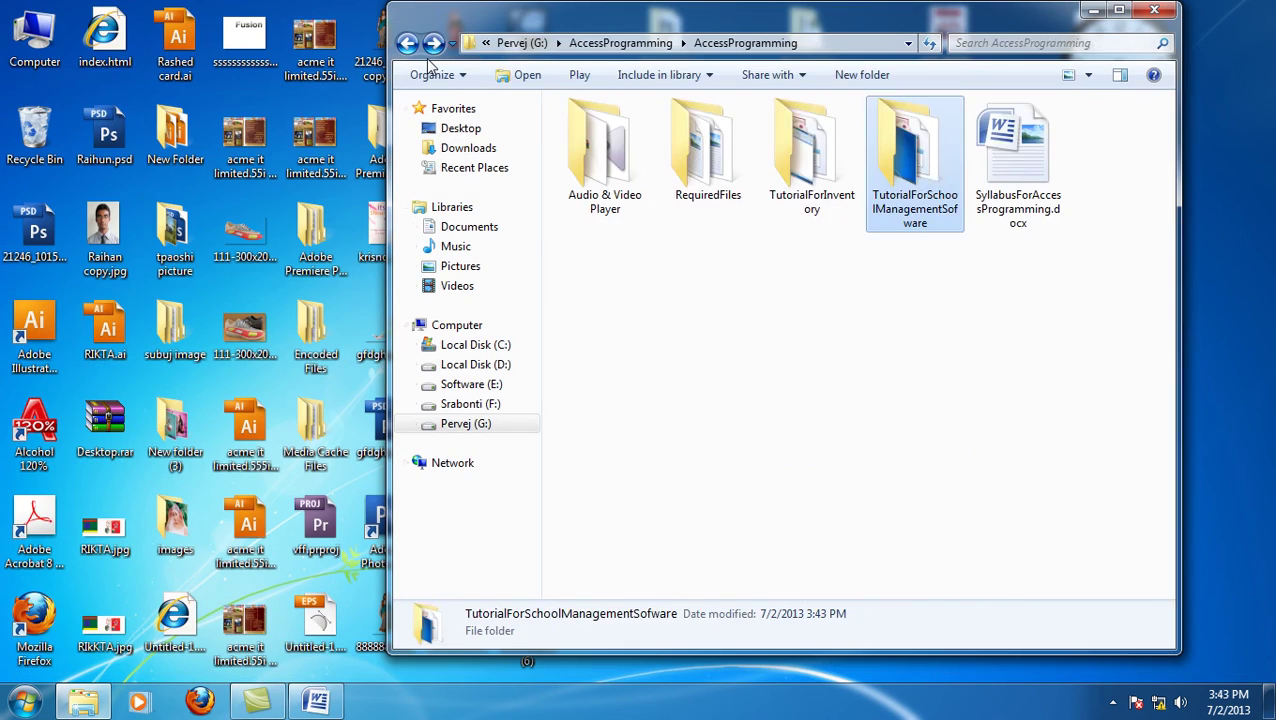
double_click(818, 155)
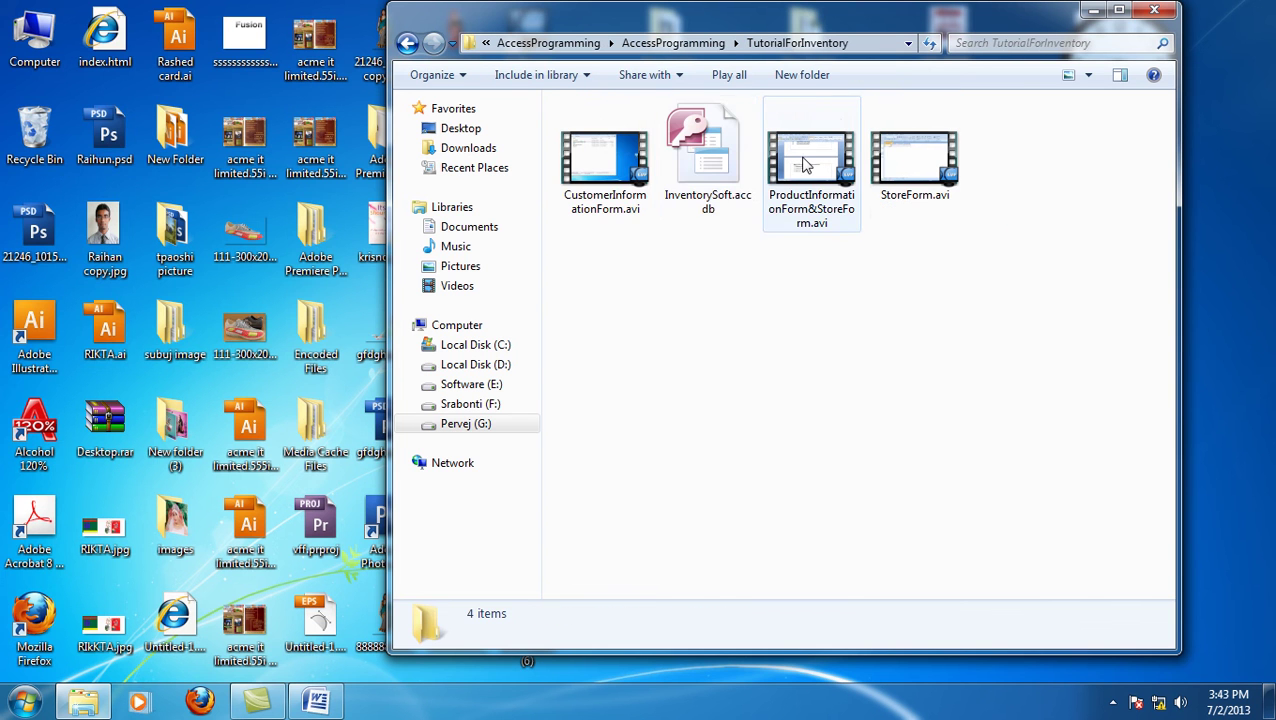
left_click(720, 186)
double_click(720, 186)
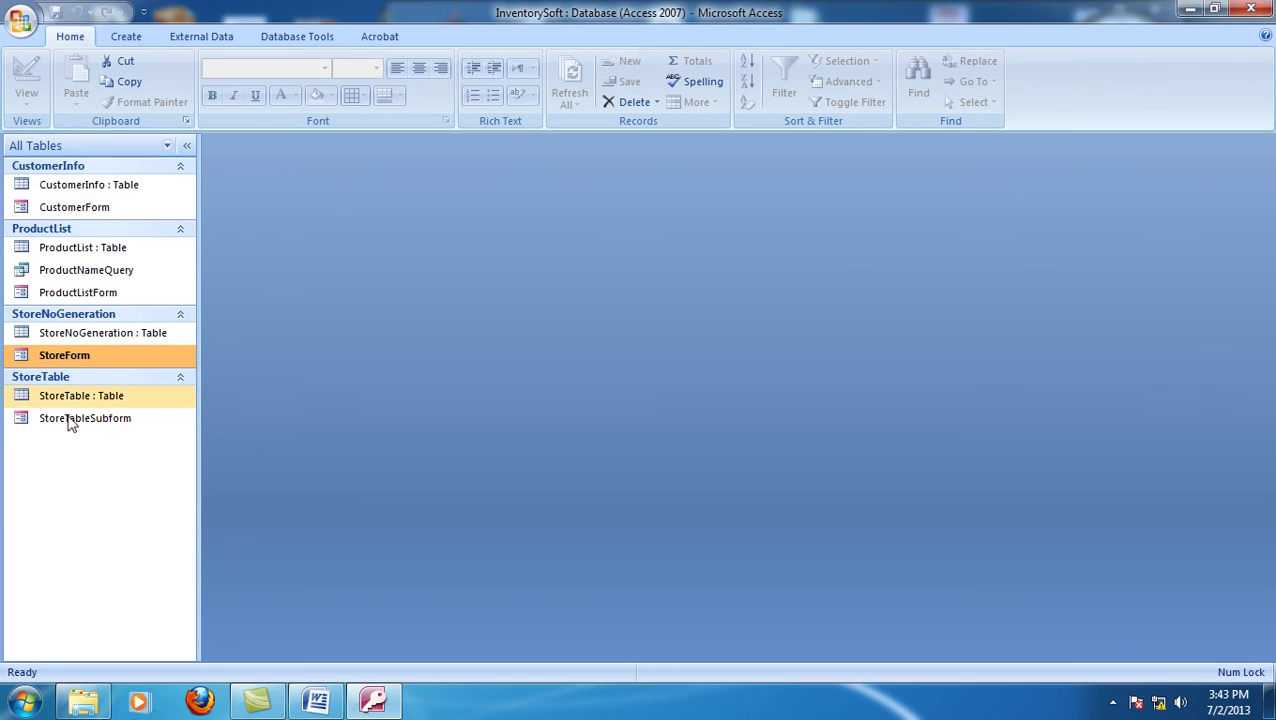
- Open StoreForm, go back to the first store record, and choose Veborab as the Injection row's product name
double_click(64, 356)
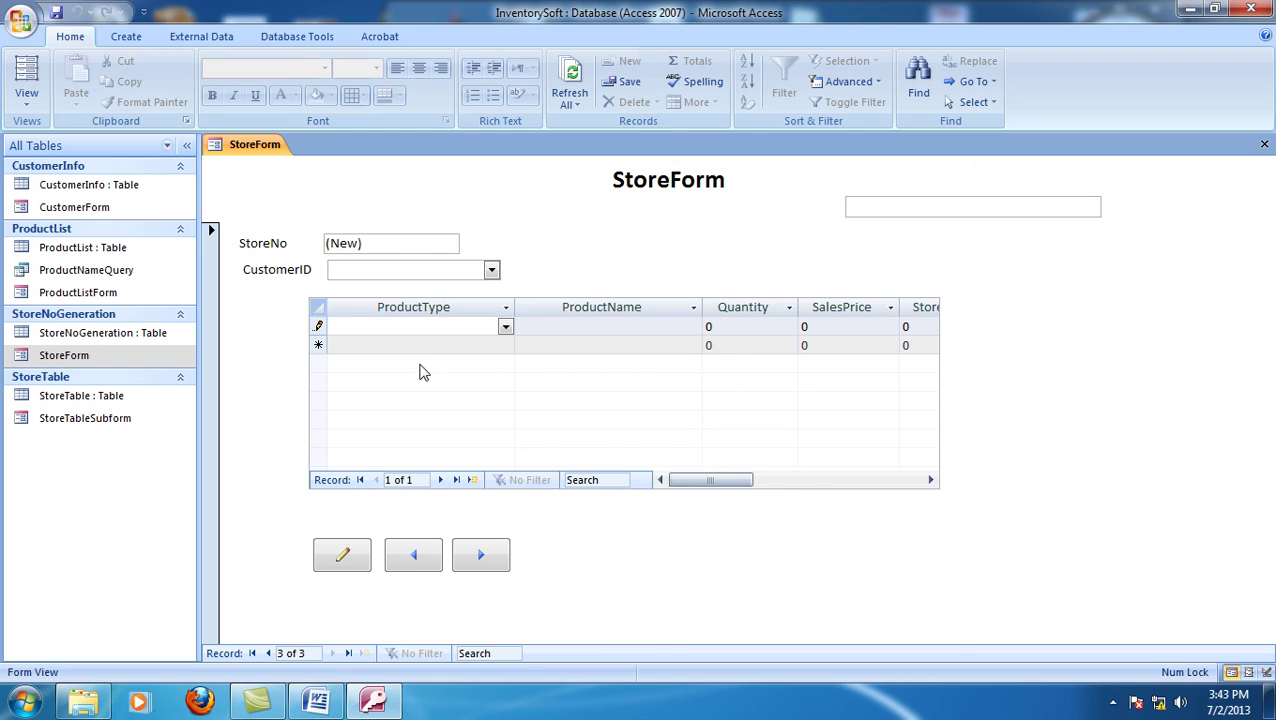
left_click(428, 558)
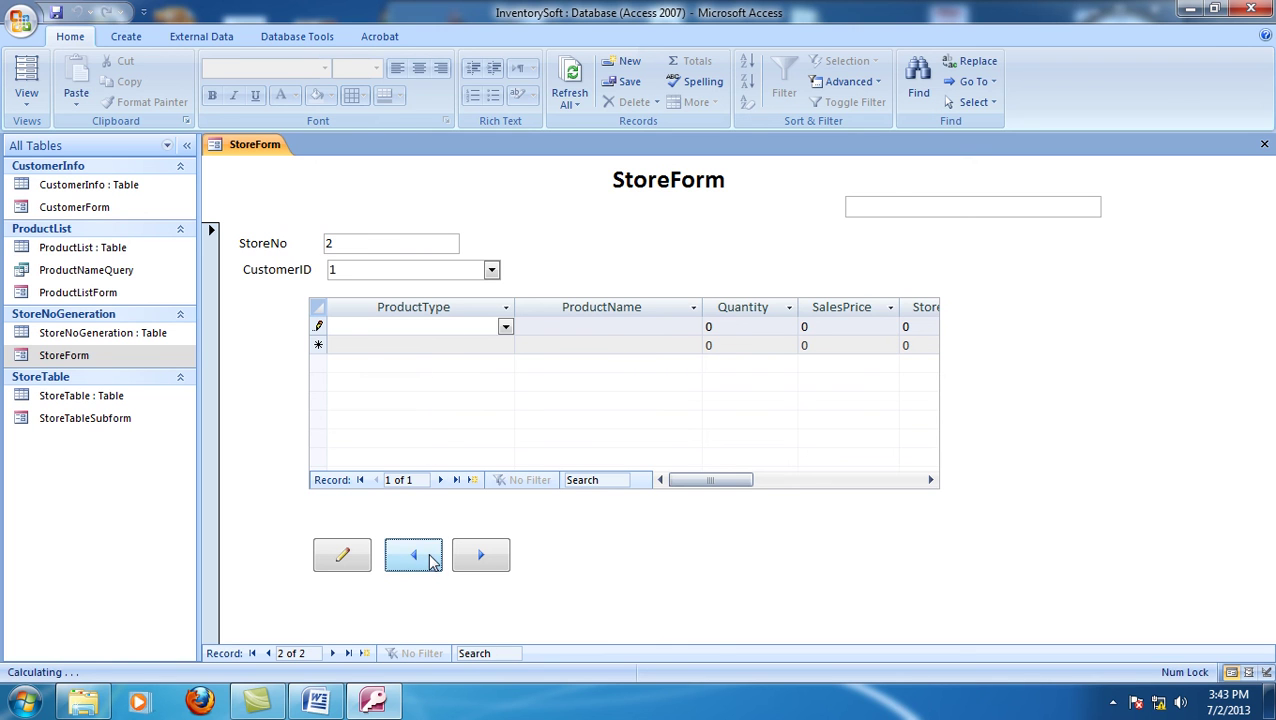
left_click(606, 326)
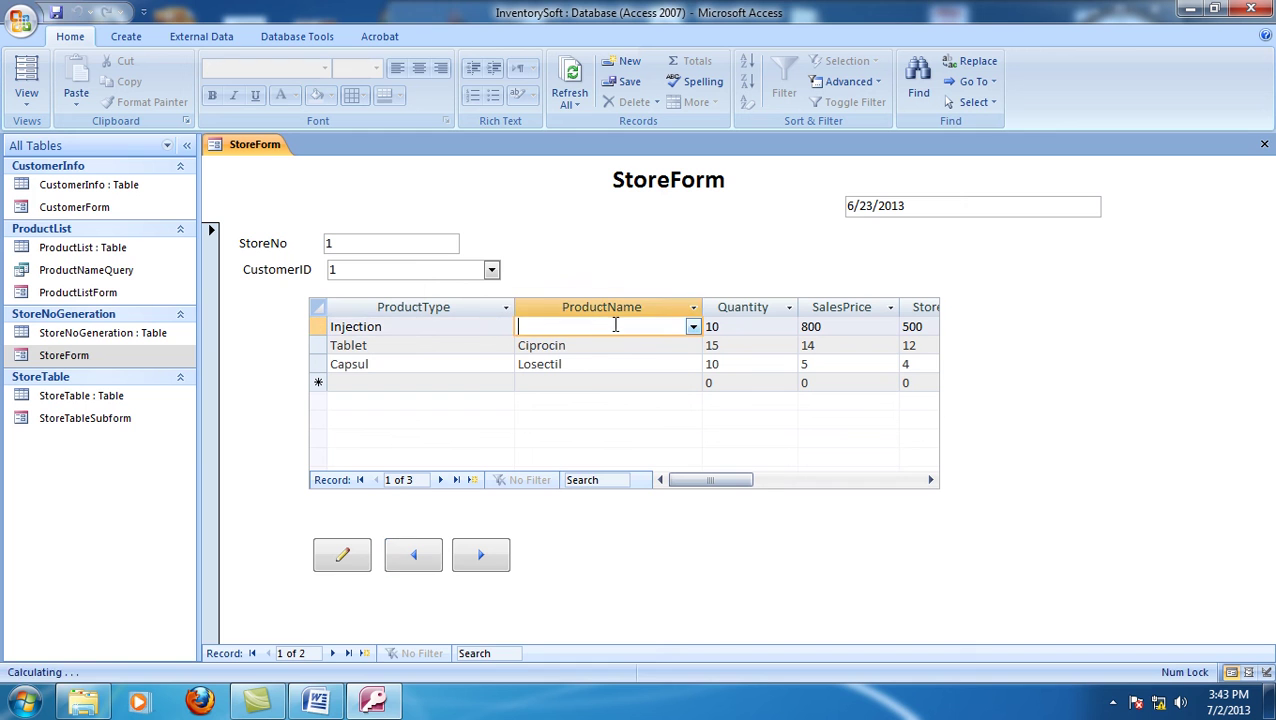
left_click(693, 327)
left_click(590, 364)
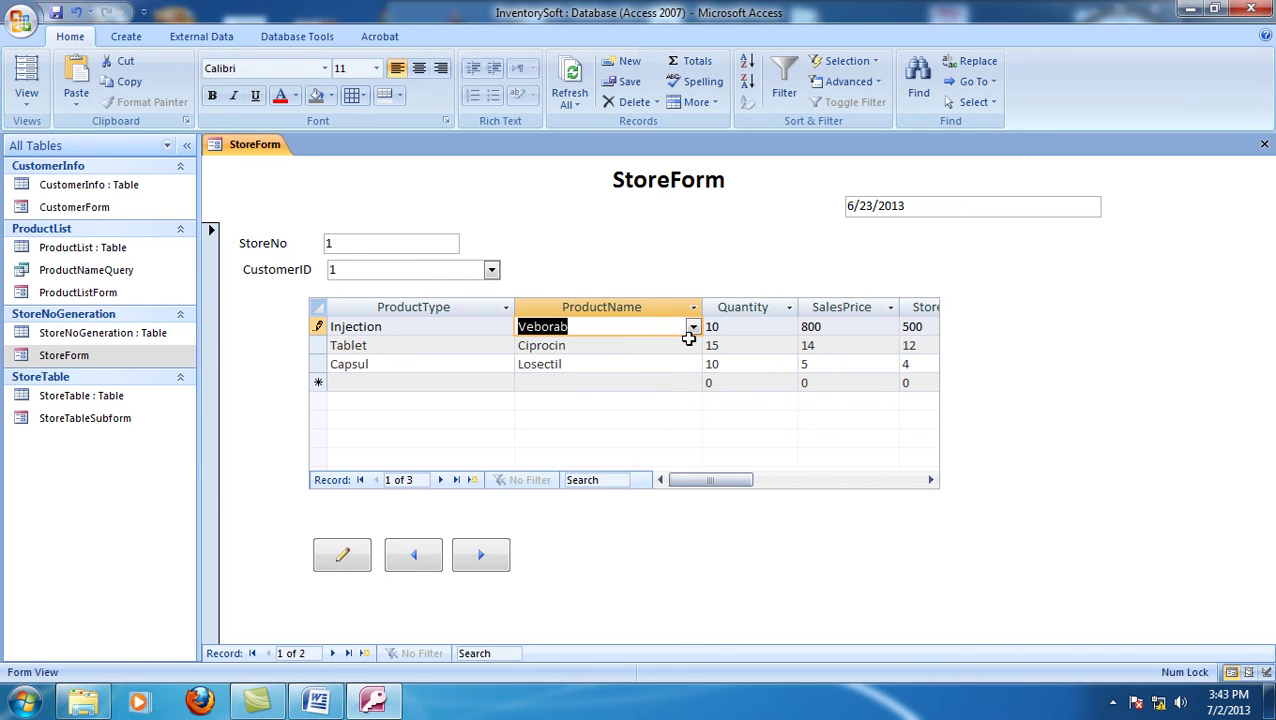
left_click(737, 331)
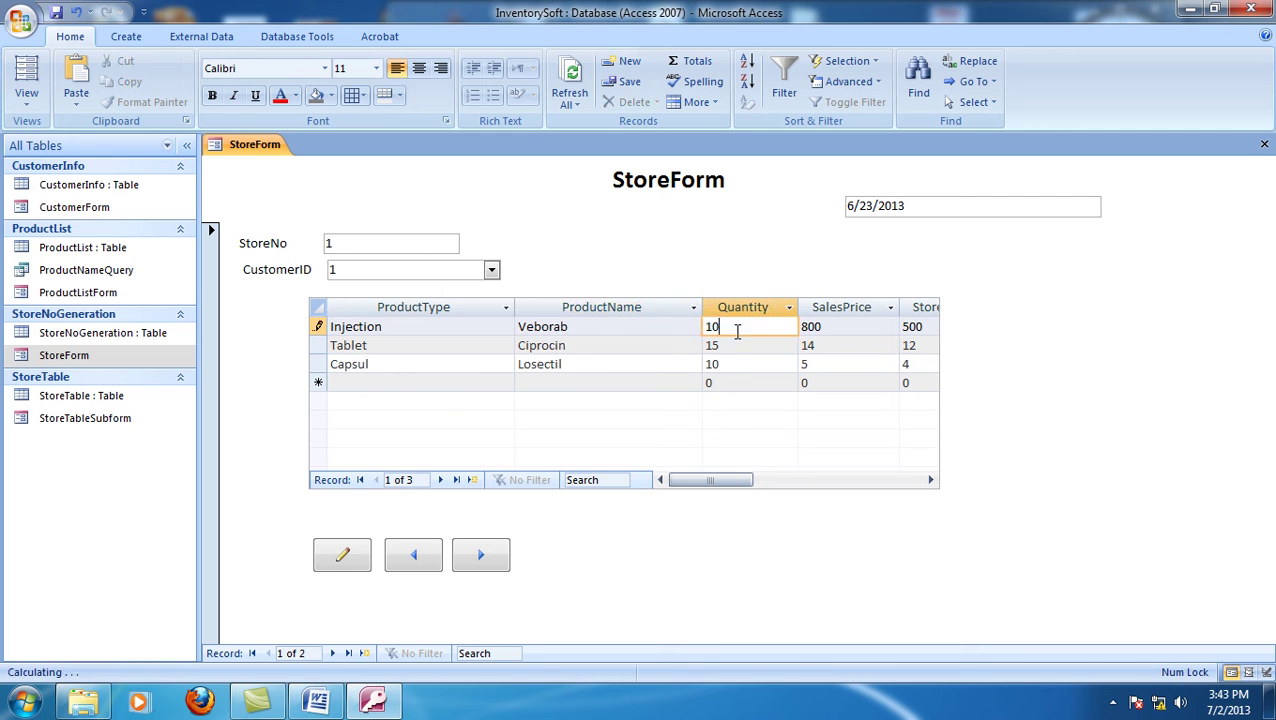
left_click(461, 347)
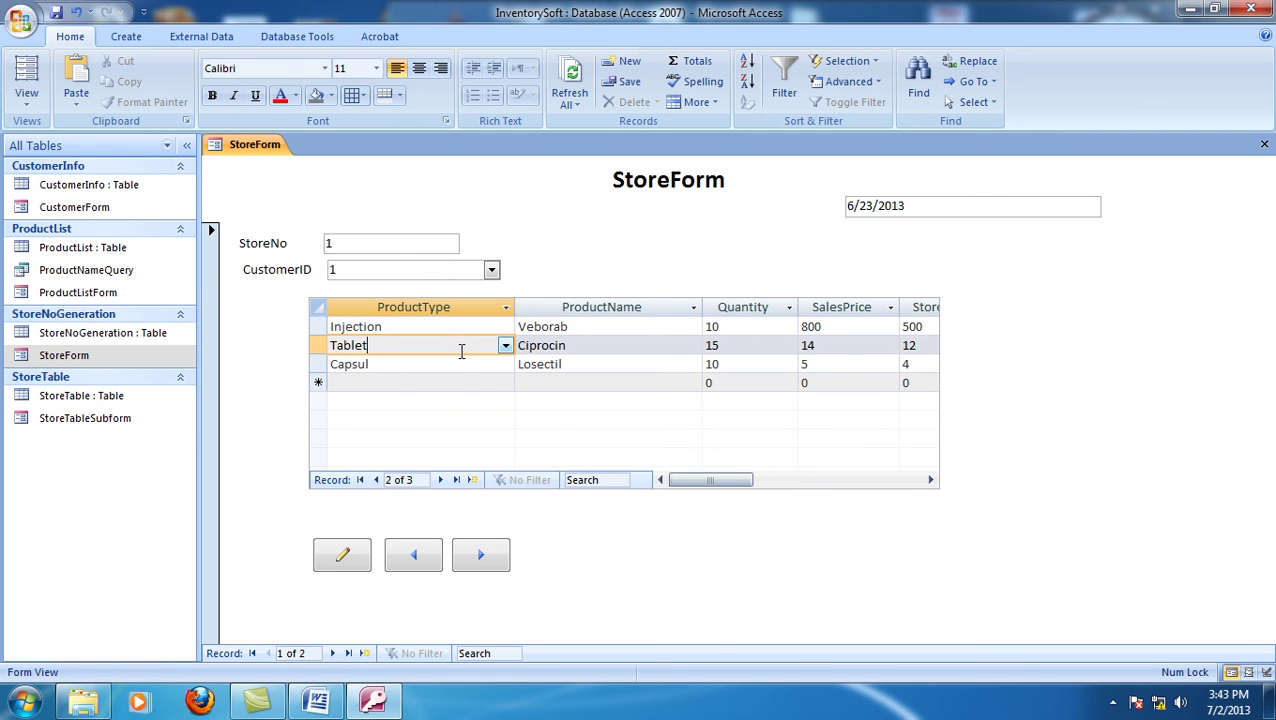
- Try going to a new store record, end the halted code, and browse back to the first store record
left_click(350, 560)
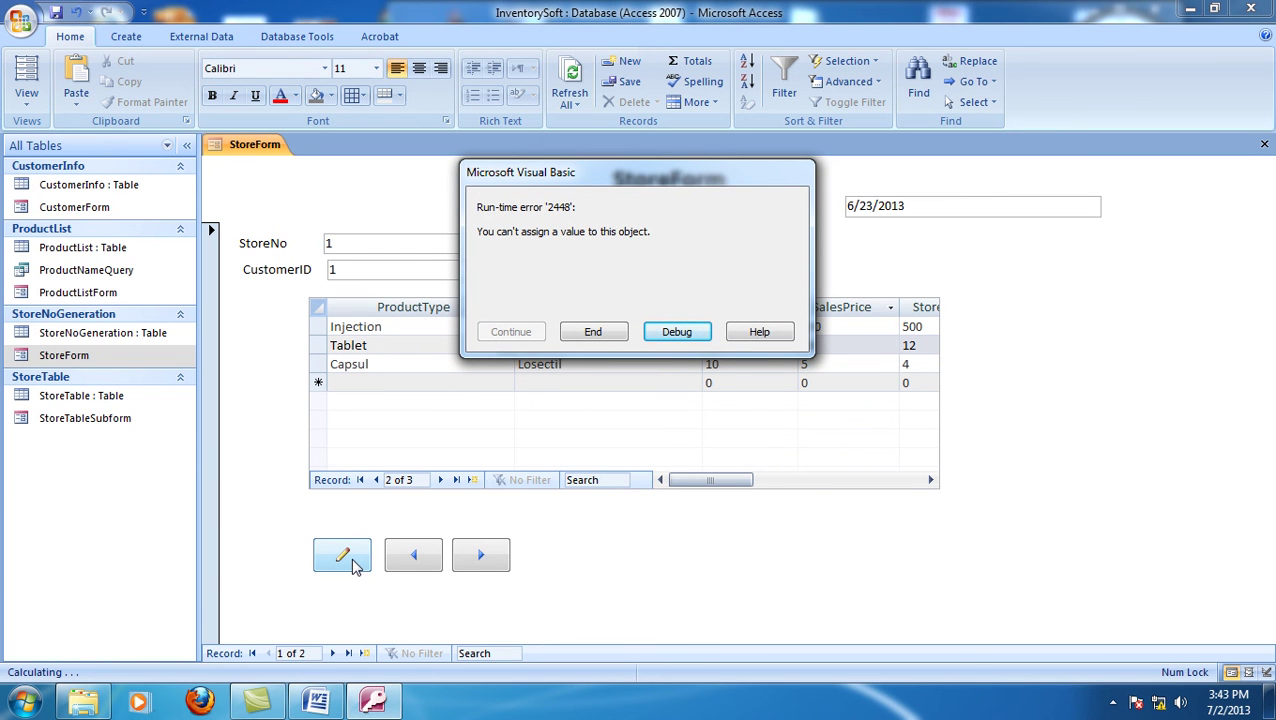
left_click(590, 336)
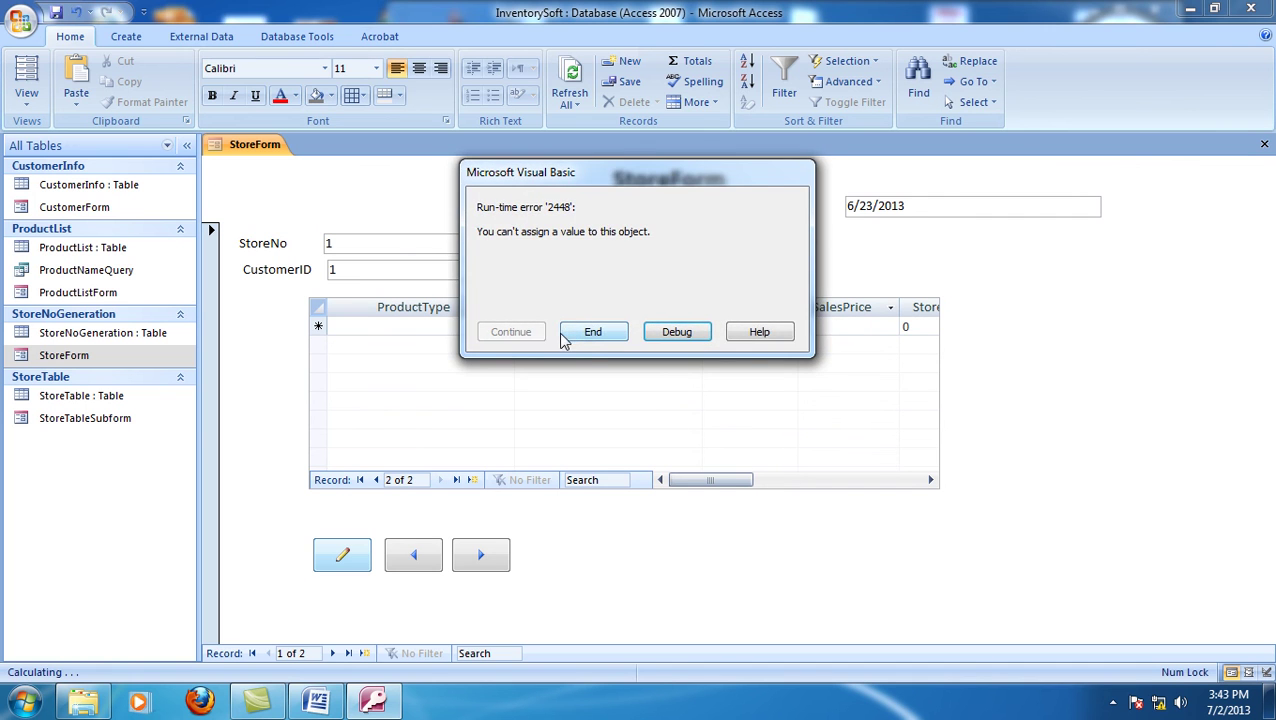
left_click(590, 334)
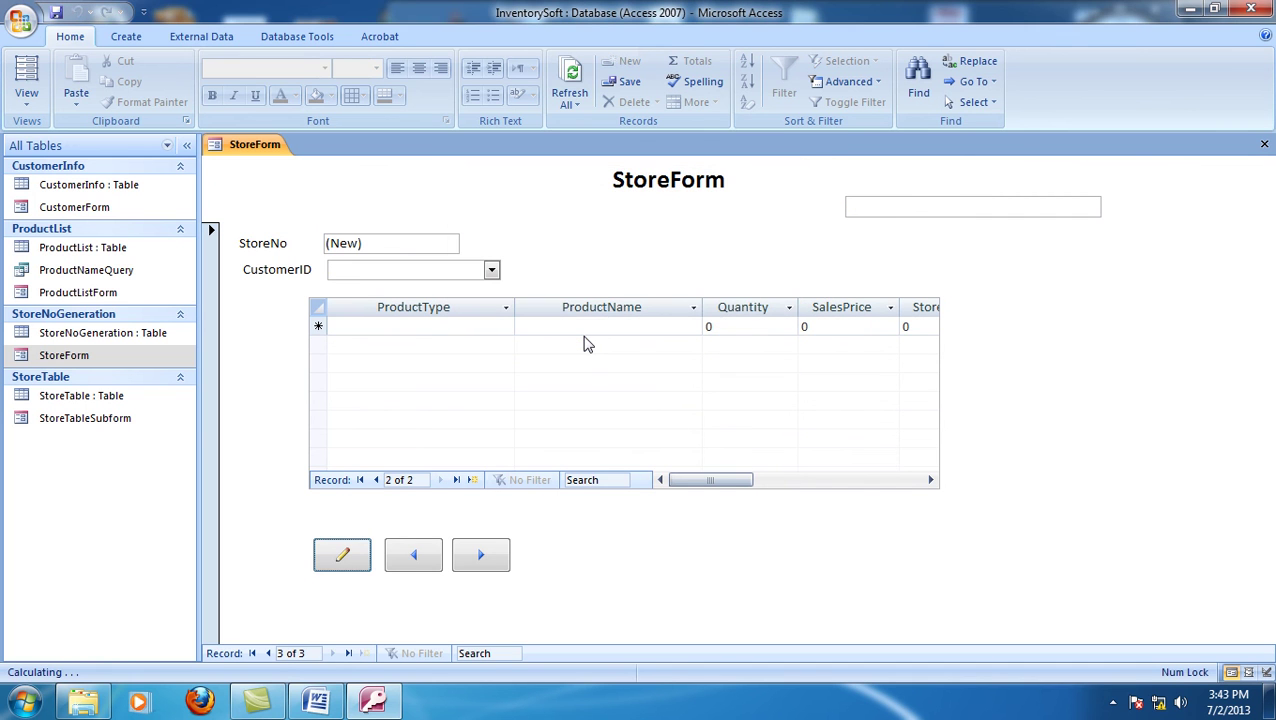
left_click(416, 553)
left_click(562, 337)
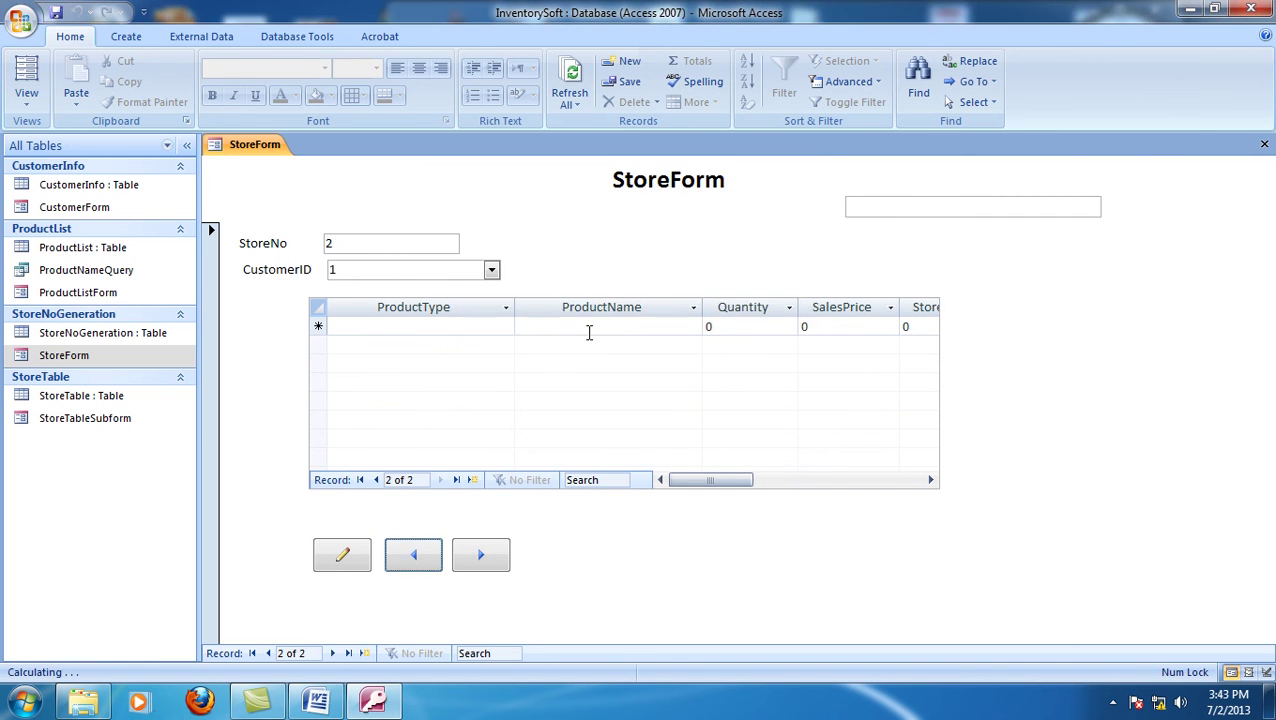
left_click(400, 551)
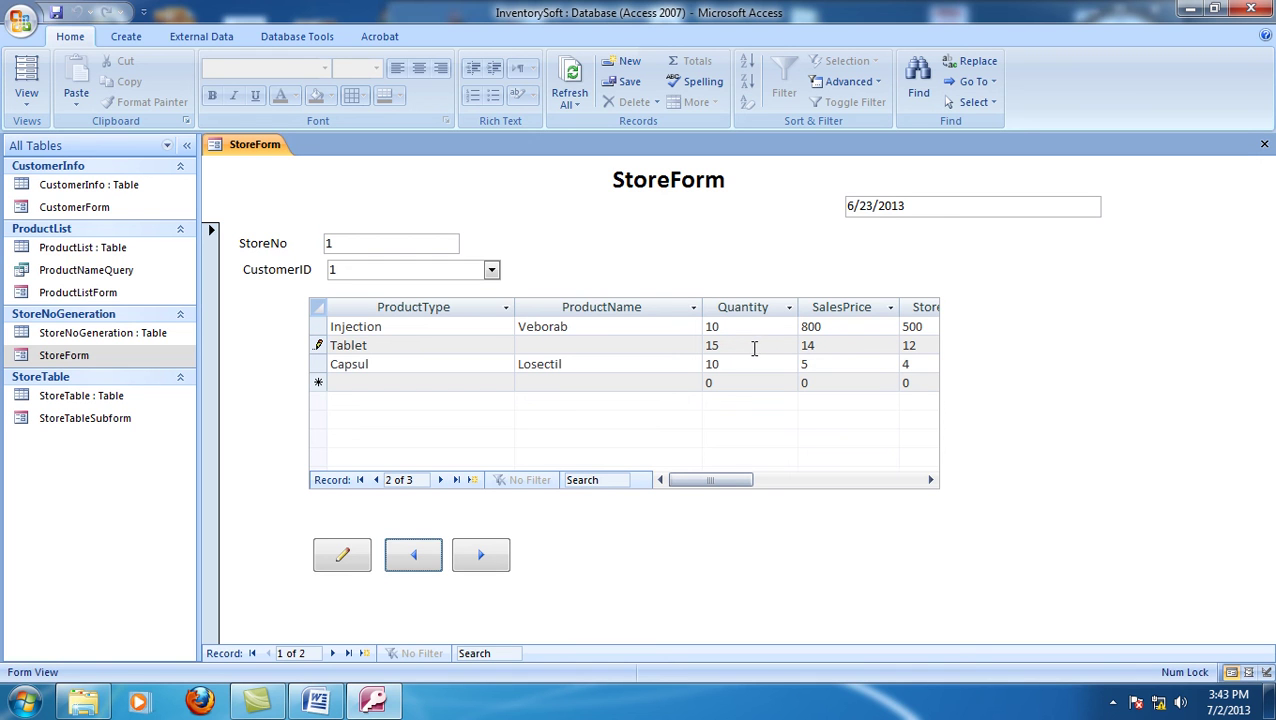
- Switch the Tablet row's product name between Metro and Ciprocin in the first store record, leaving it on Metro
left_click(594, 346)
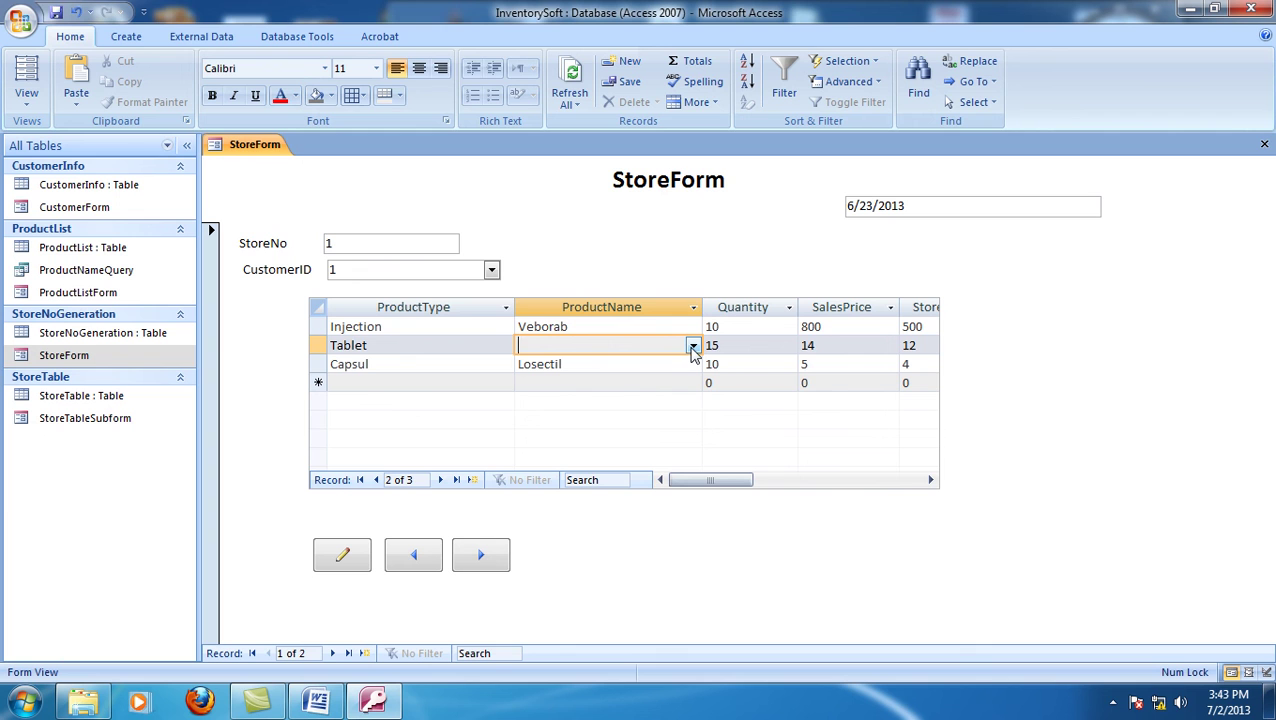
left_click(693, 346)
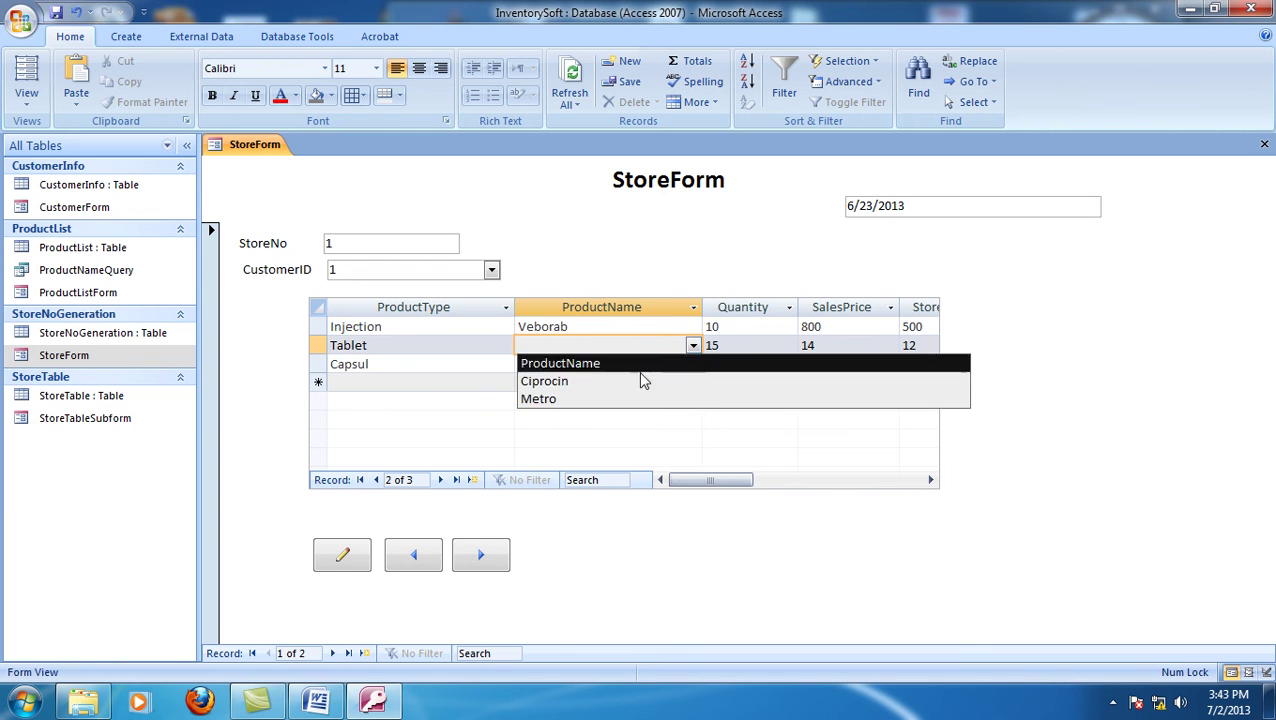
left_click(592, 400)
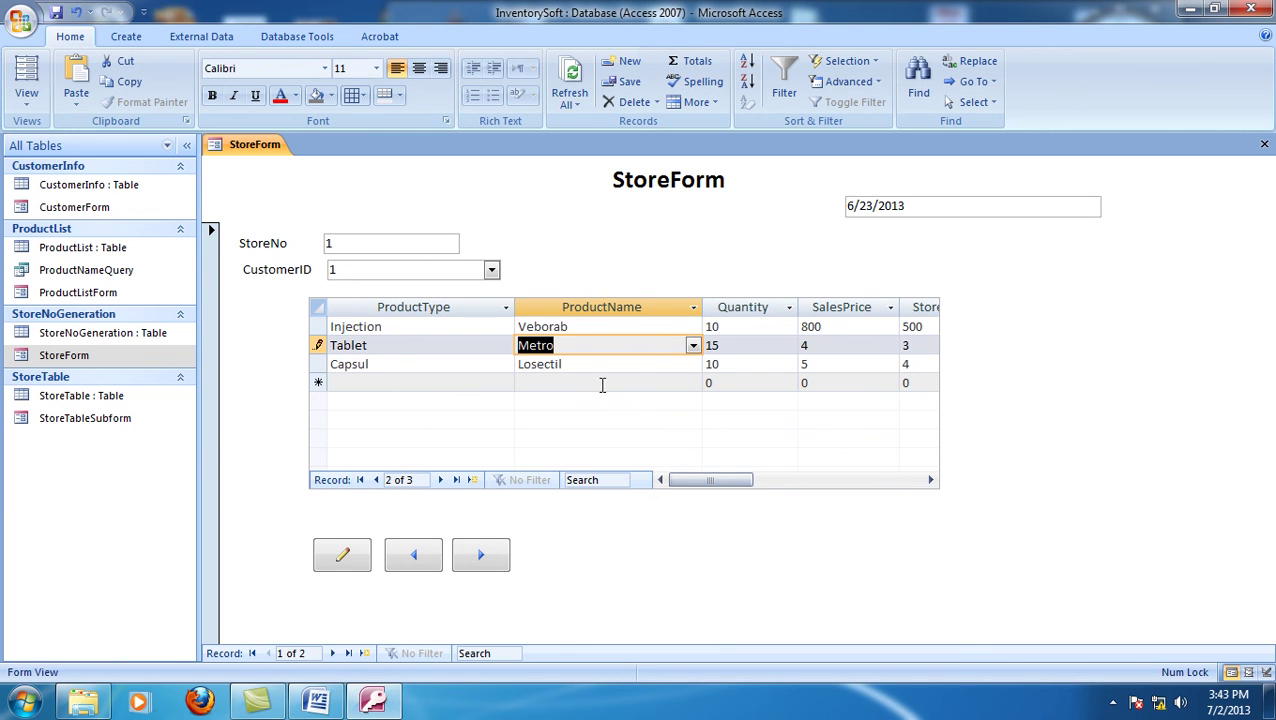
left_click(693, 346)
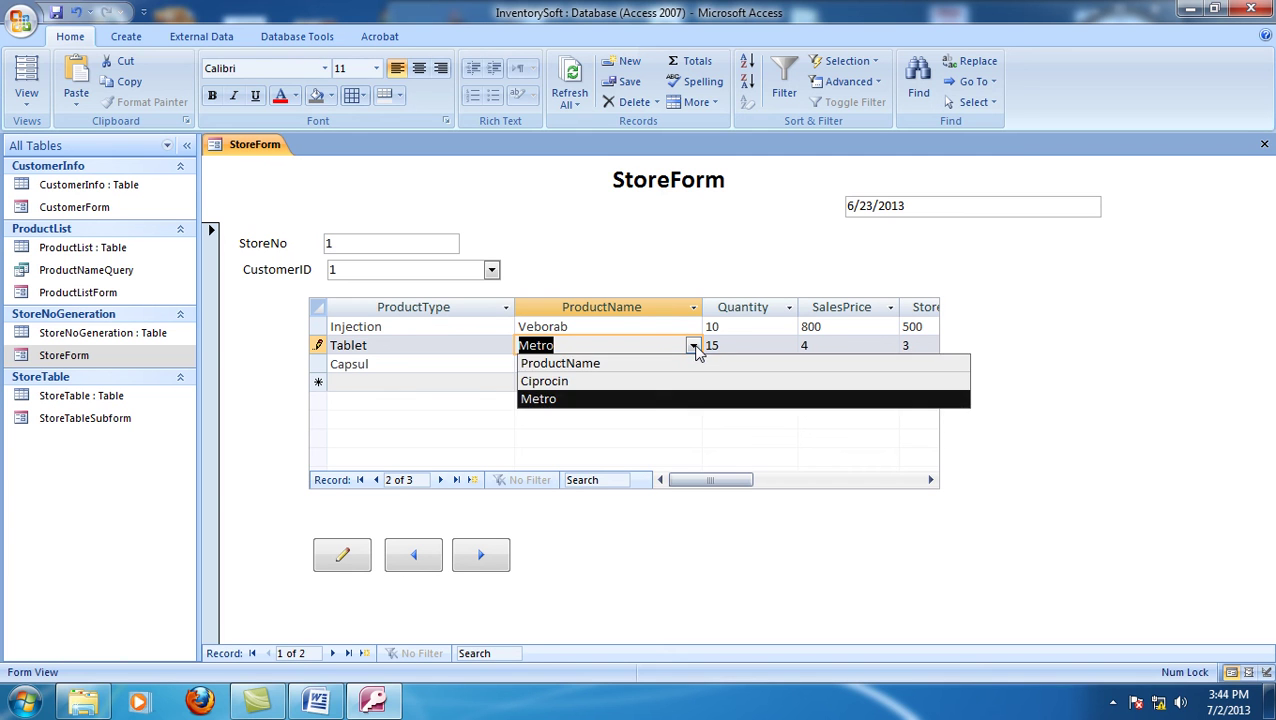
left_click(621, 382)
left_click(693, 345)
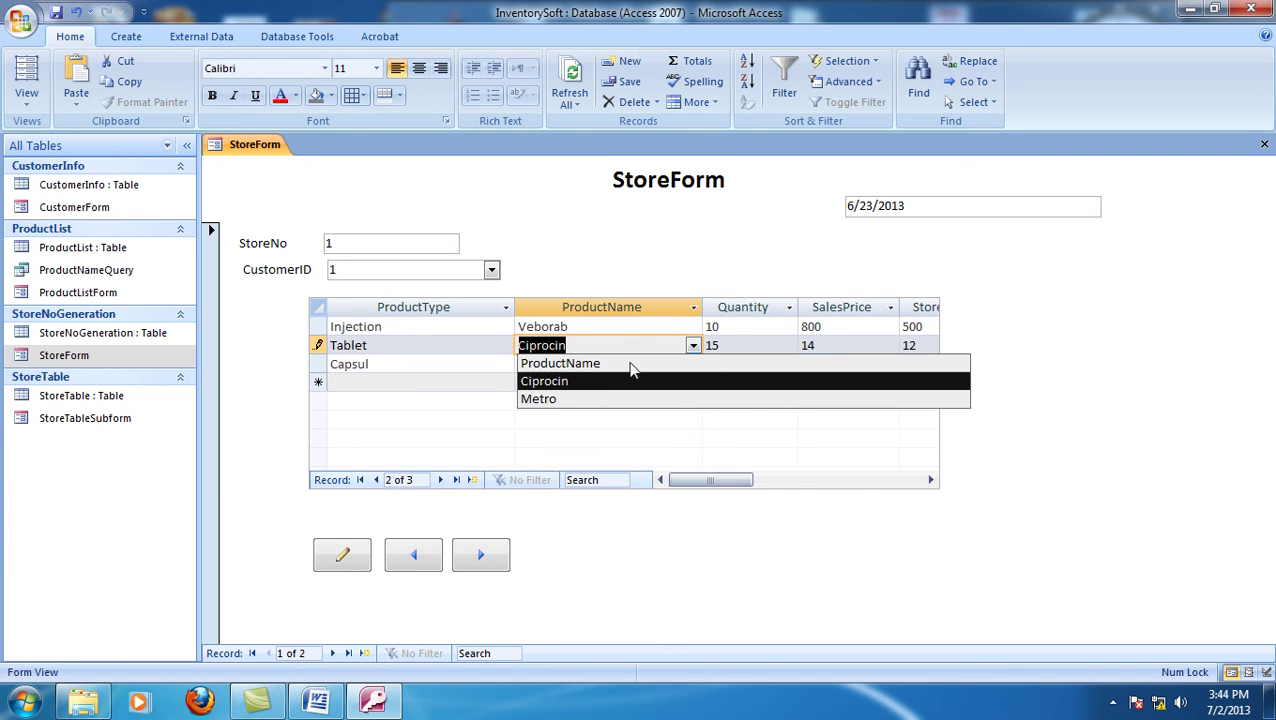
left_click(578, 399)
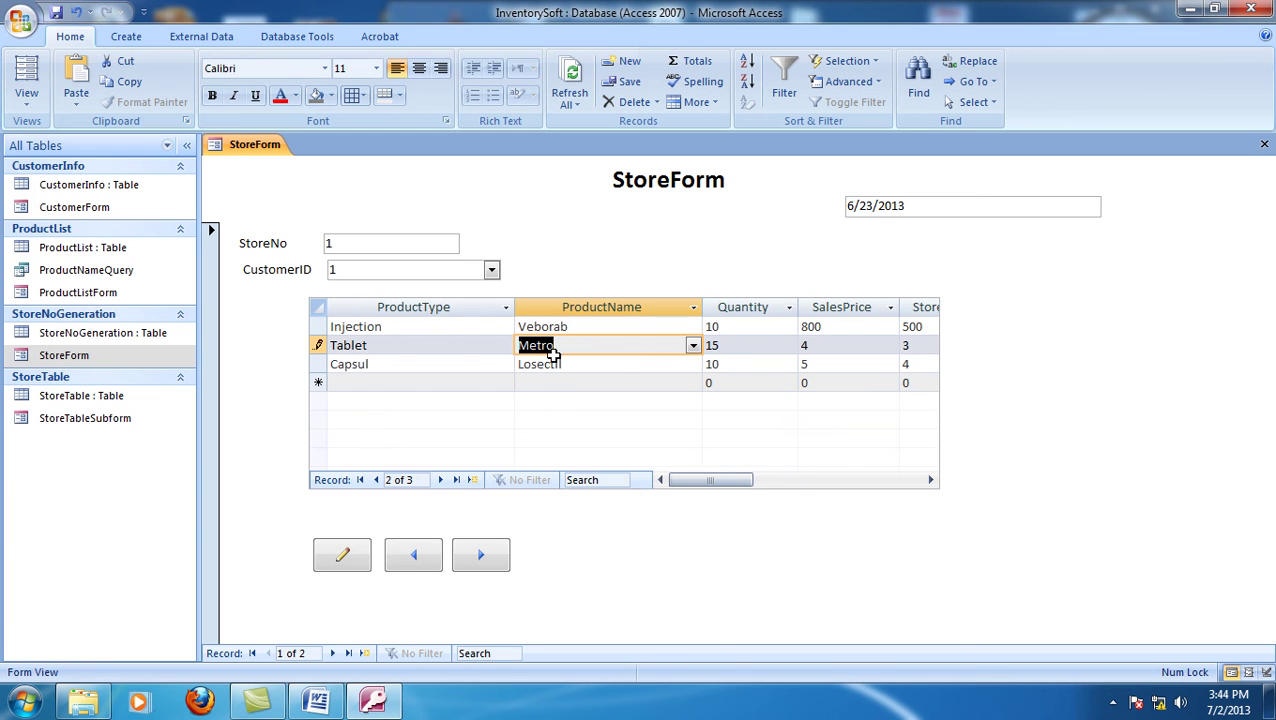
left_click(733, 348)
left_click(819, 345)
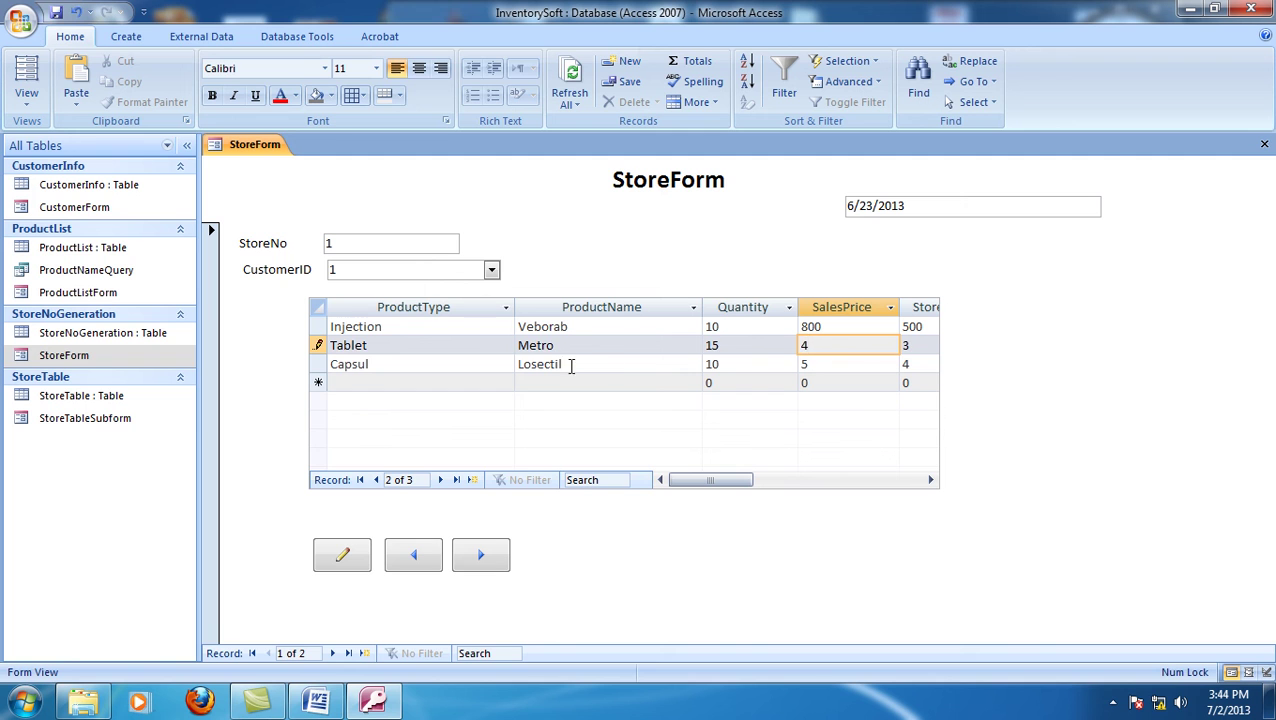
- Choose Seclo 20mg as the product name of the Capsul row in the first store record
left_click(507, 366)
left_click(537, 369)
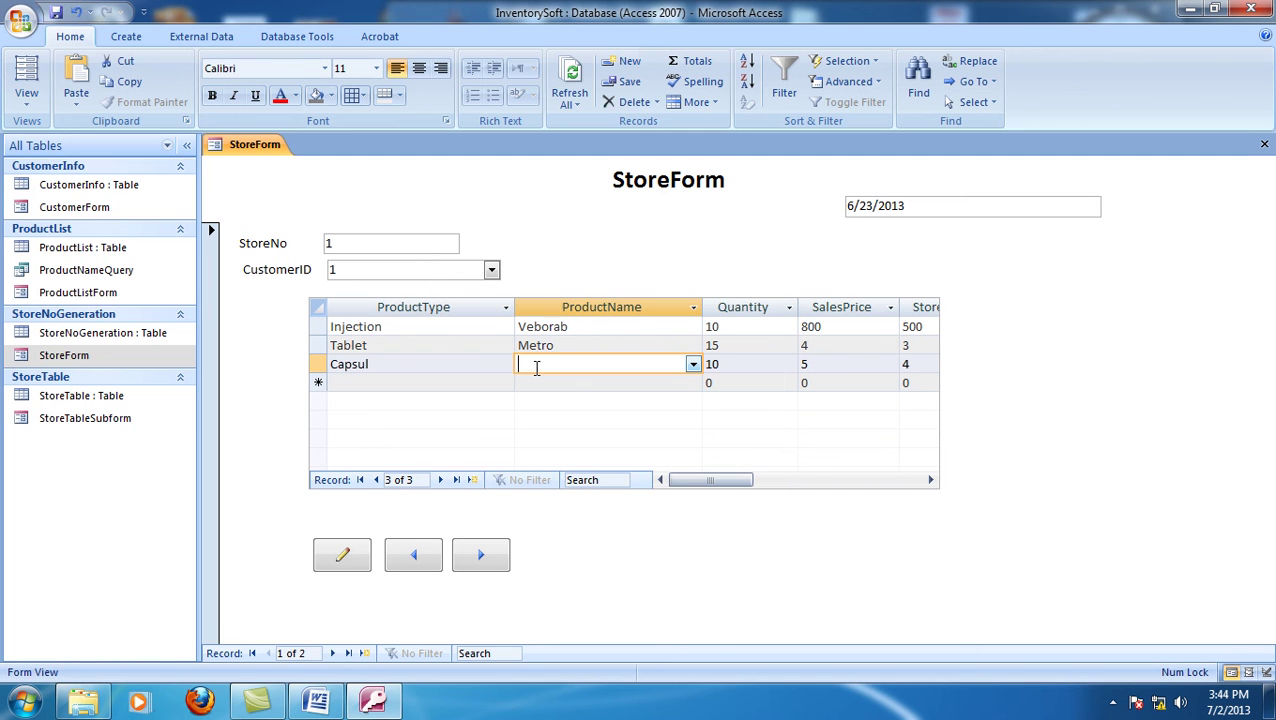
left_click(695, 368)
left_click(586, 417)
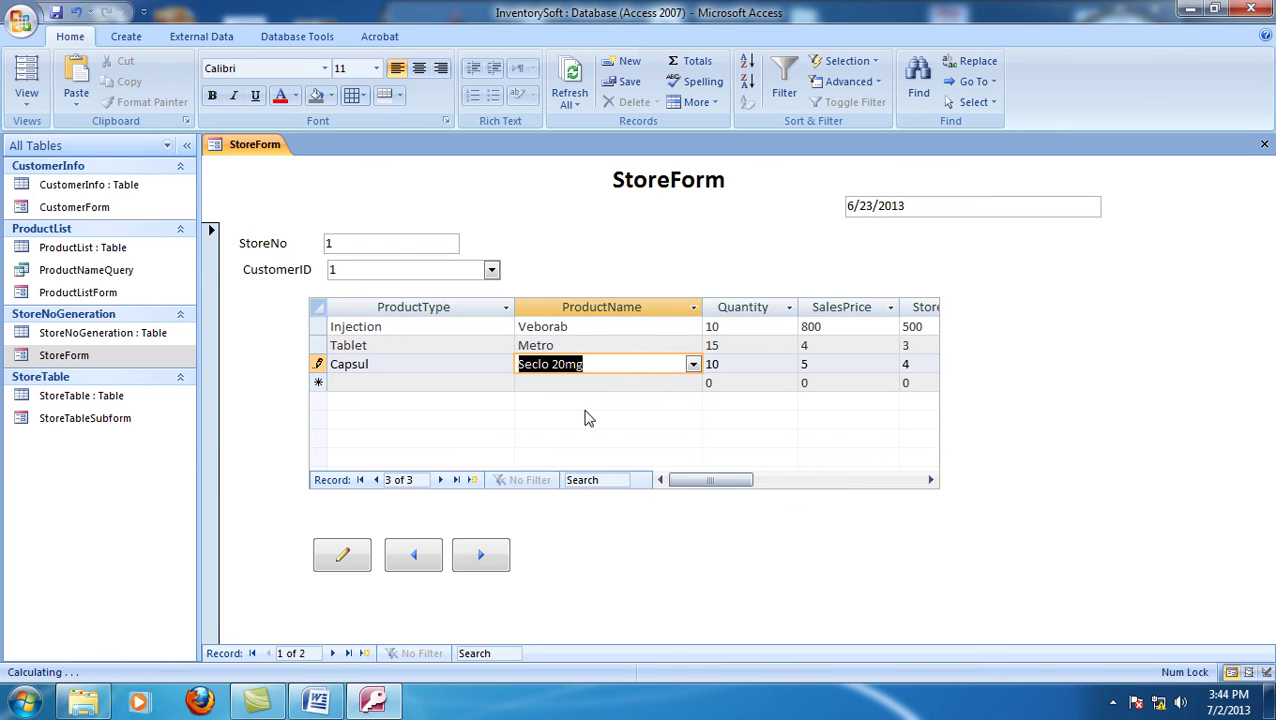
left_click(715, 366)
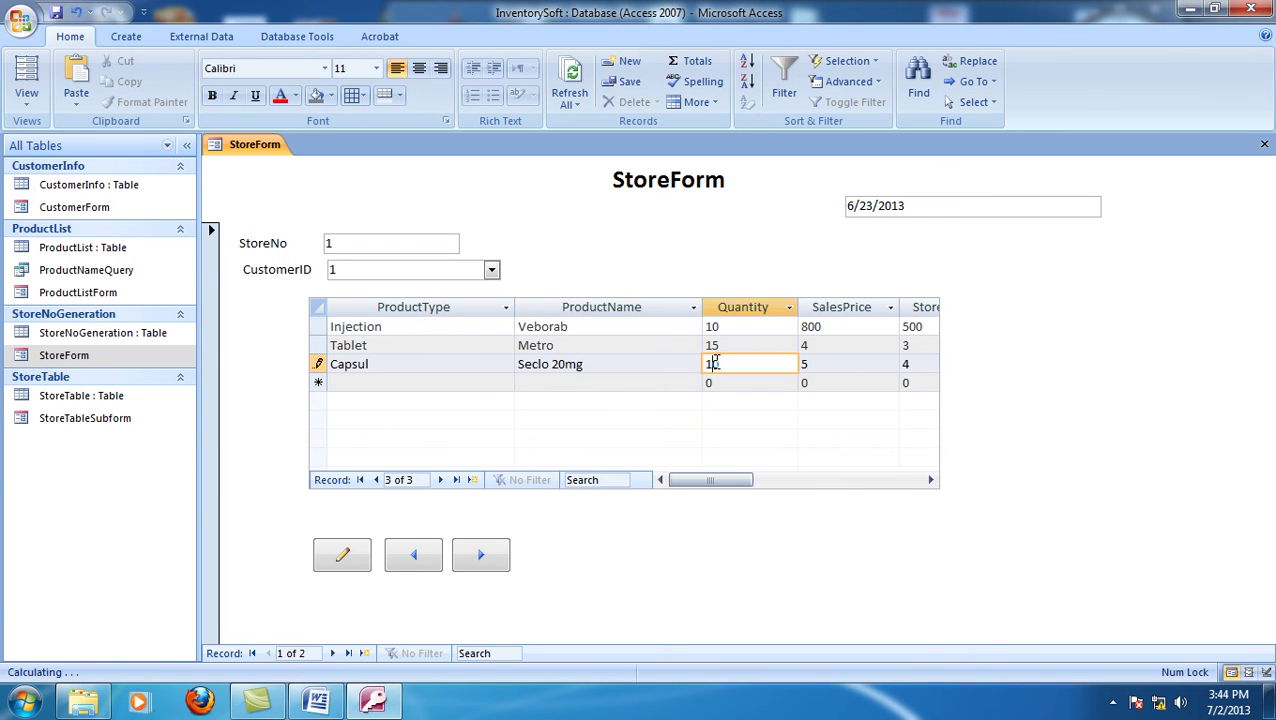
- Go to a new store record, browse back to the first one, and try to go past it
left_click(340, 551)
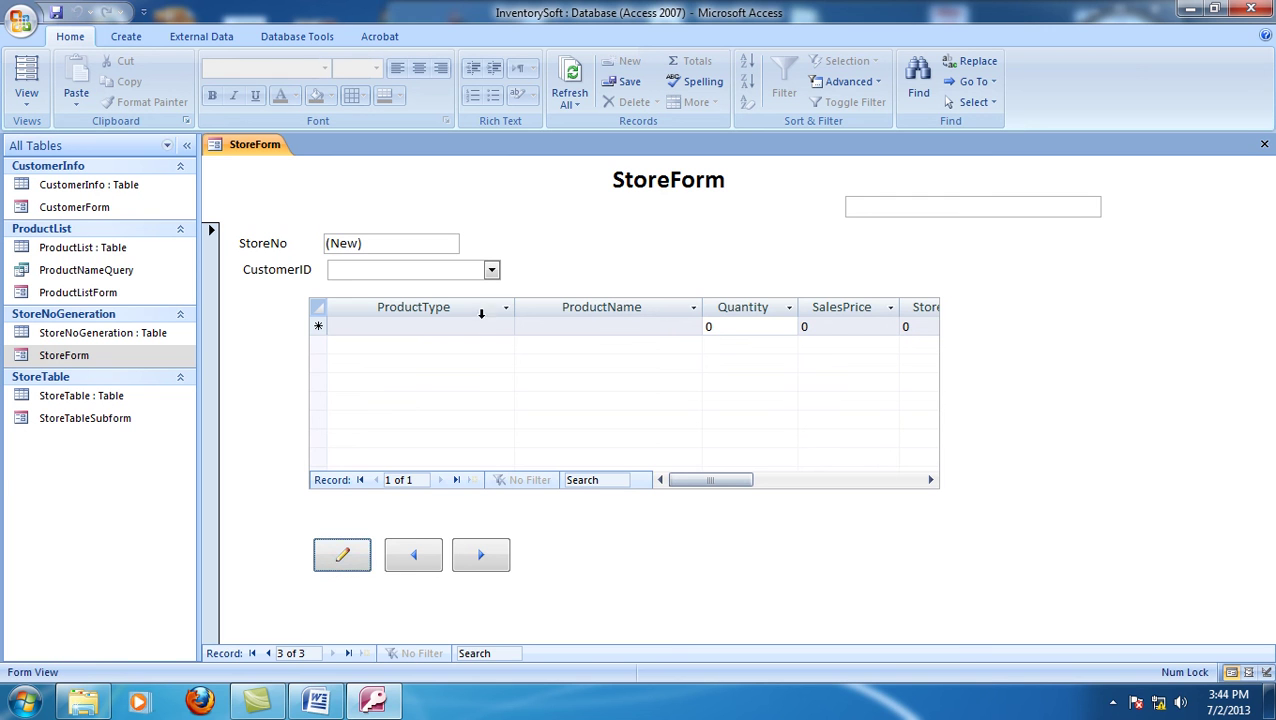
left_click(414, 558)
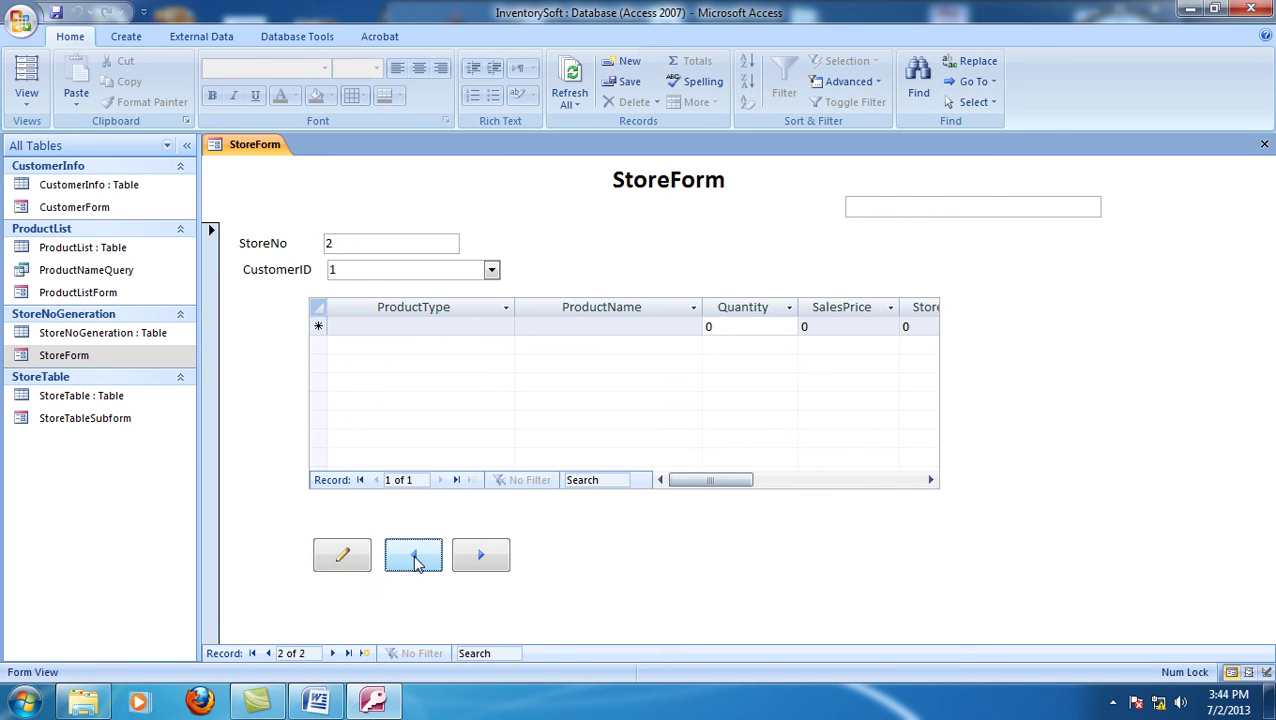
left_click(414, 558)
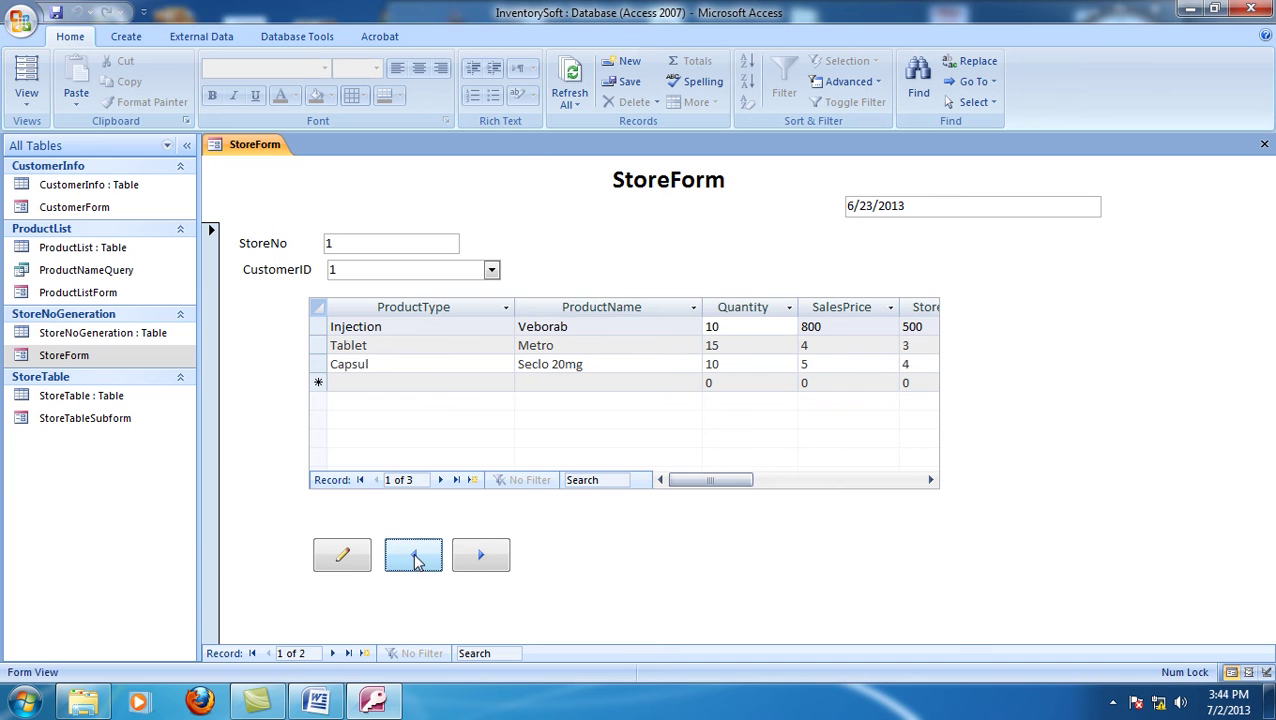
left_click(414, 558)
left_click(655, 289)
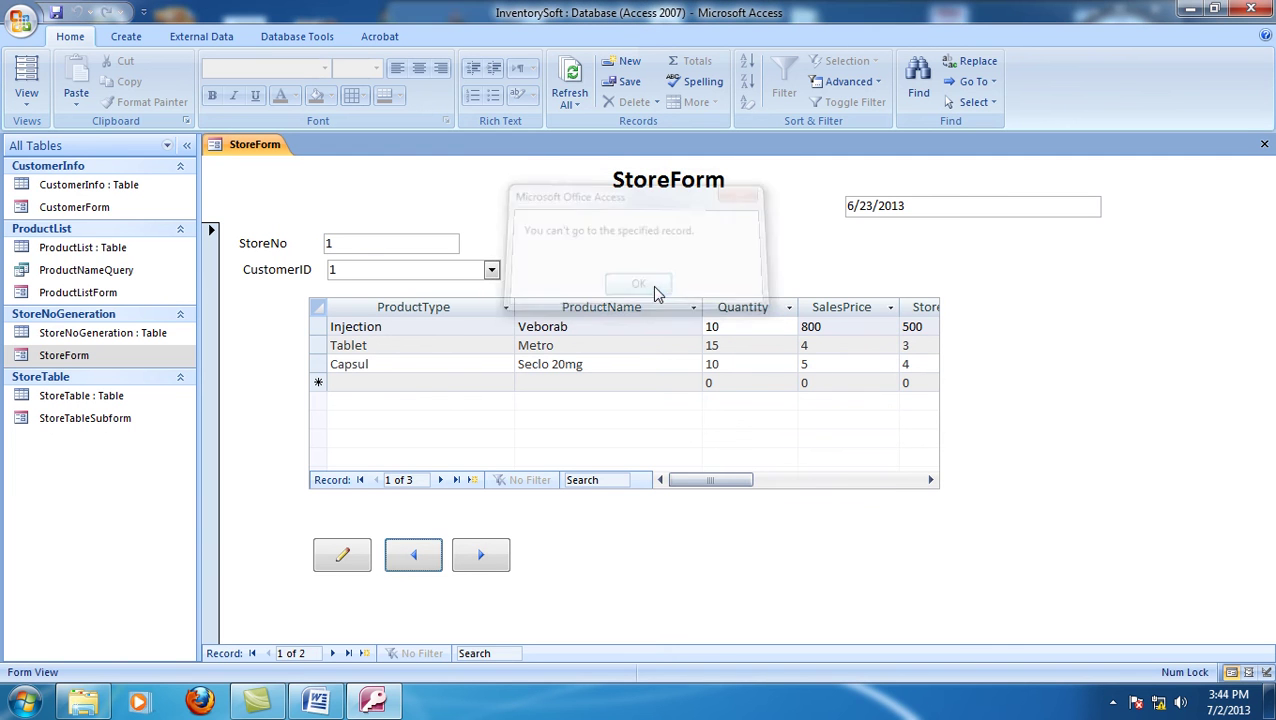
- In the second store record, add a Capsul row with product name Seclo 20mg and quantity 20
left_click(493, 549)
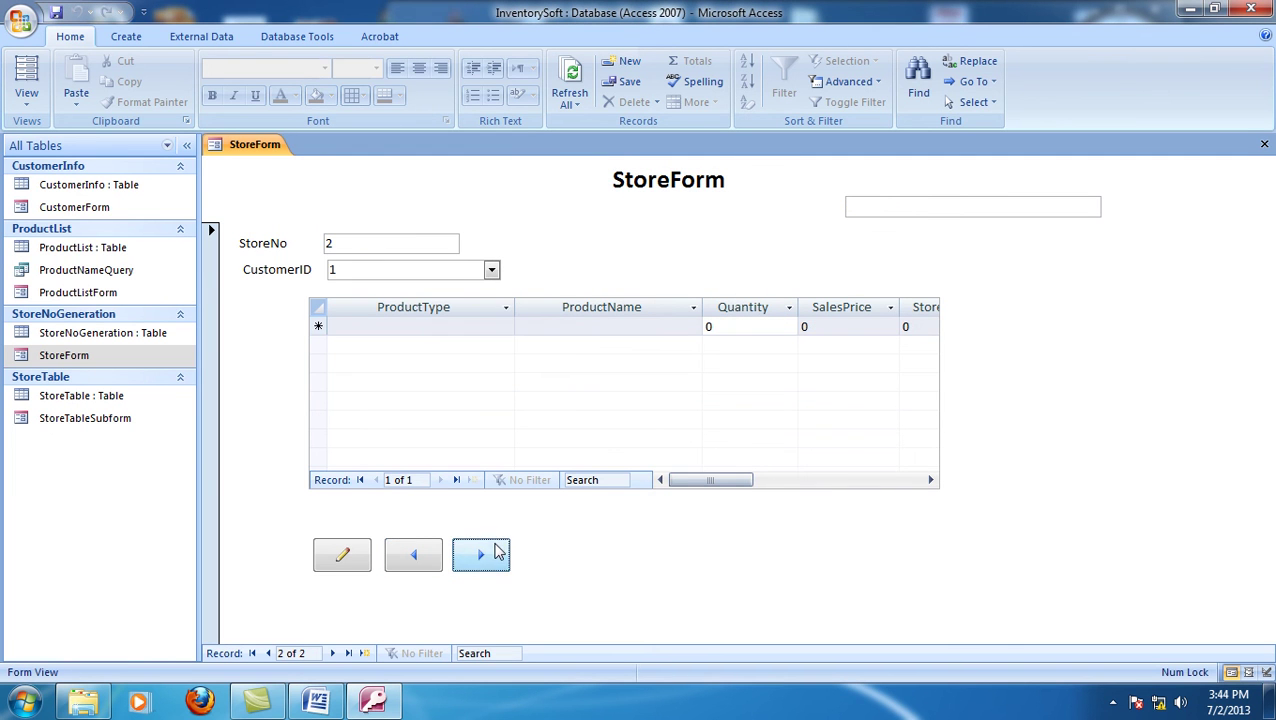
left_click(488, 325)
left_click(507, 331)
left_click(428, 373)
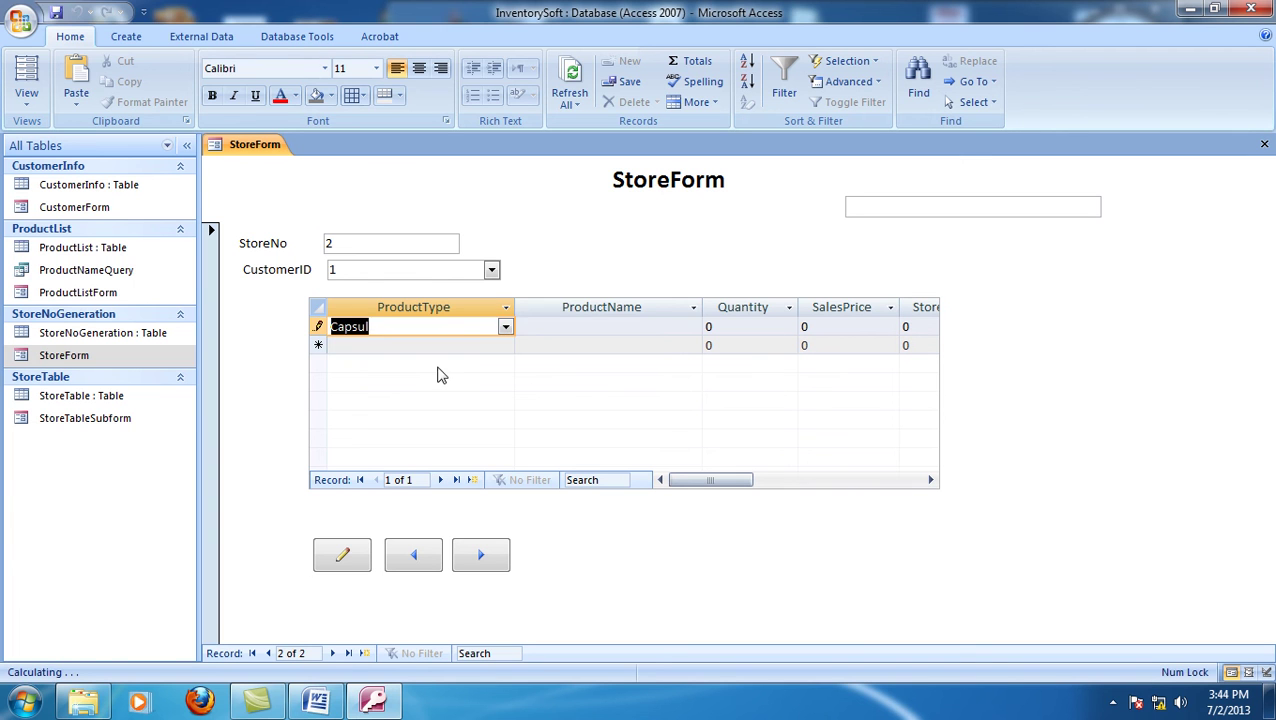
left_click(563, 328)
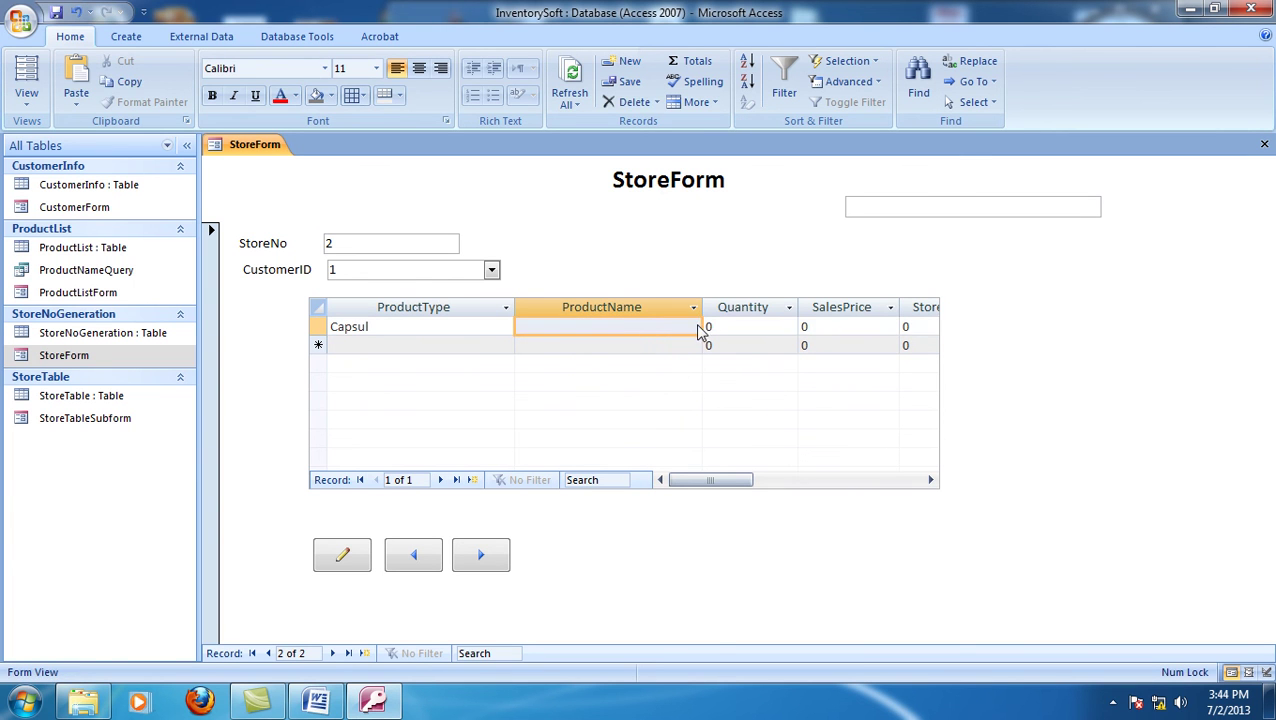
left_click(694, 328)
left_click(613, 381)
left_click_drag(740, 326, 679, 323)
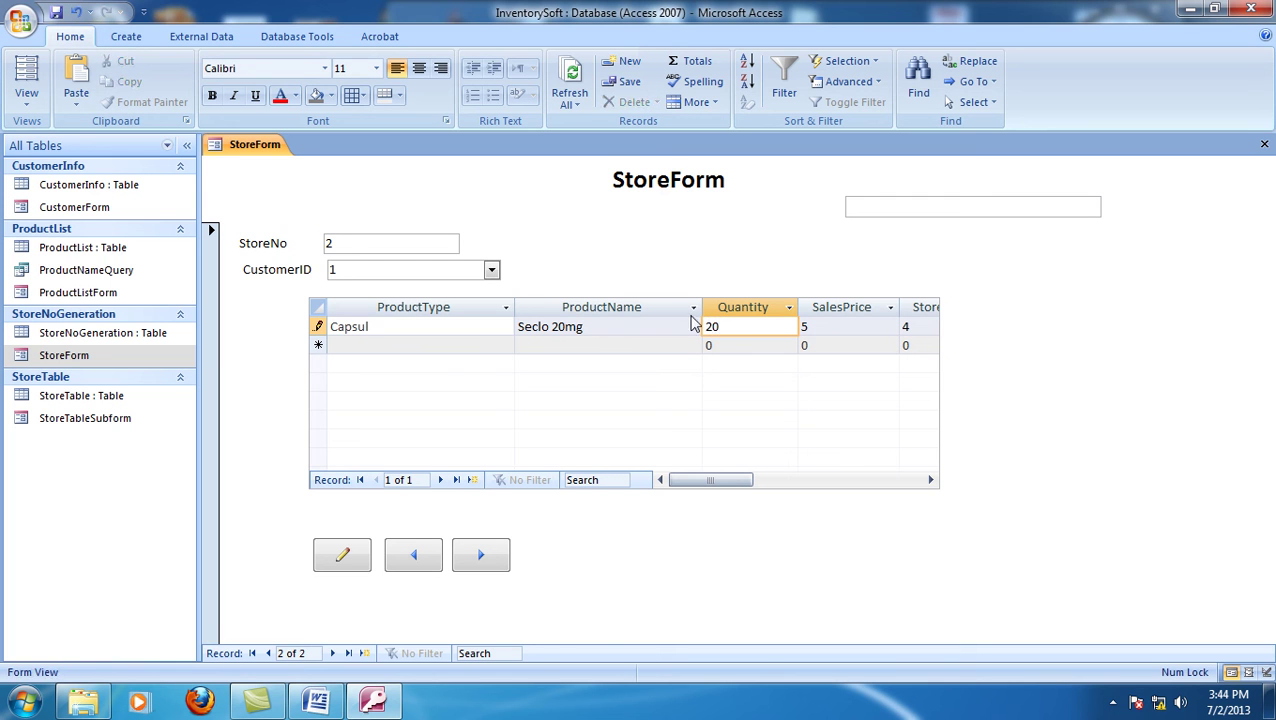
- In the second store record, add an Injection row with product name Veborab and quantity 2
left_click(479, 345)
left_click(504, 347)
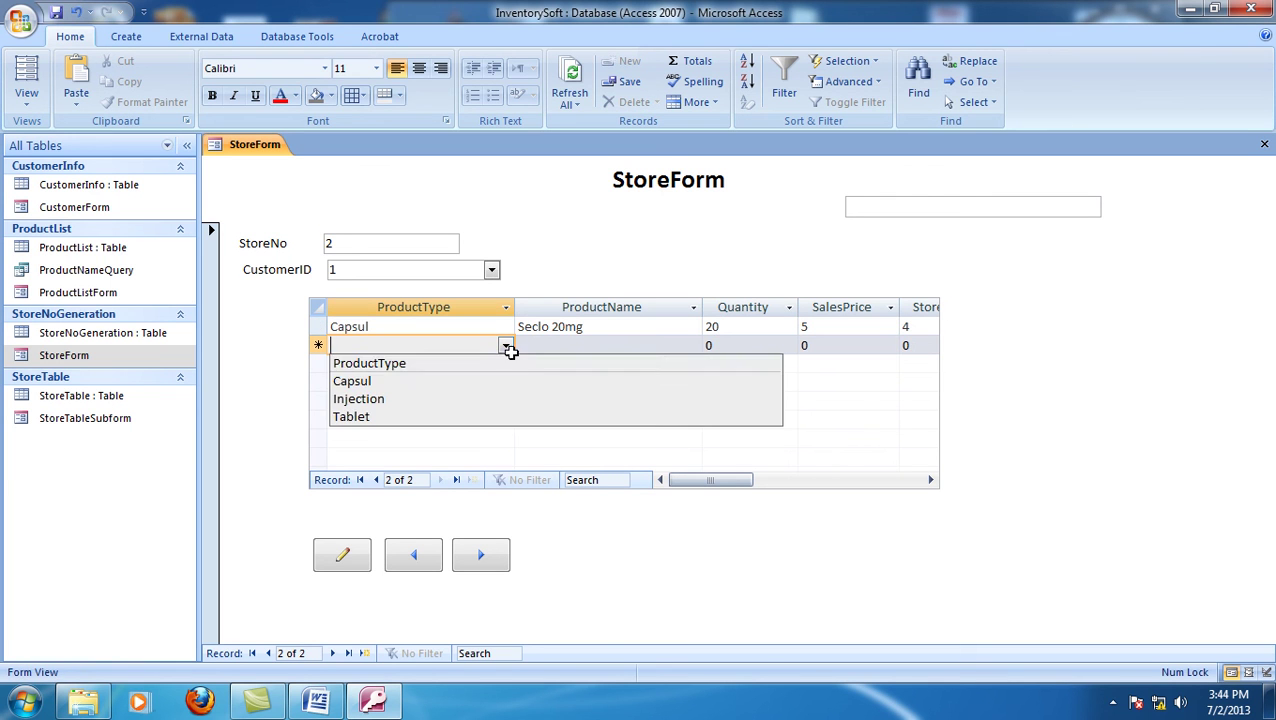
left_click(446, 400)
left_click(627, 346)
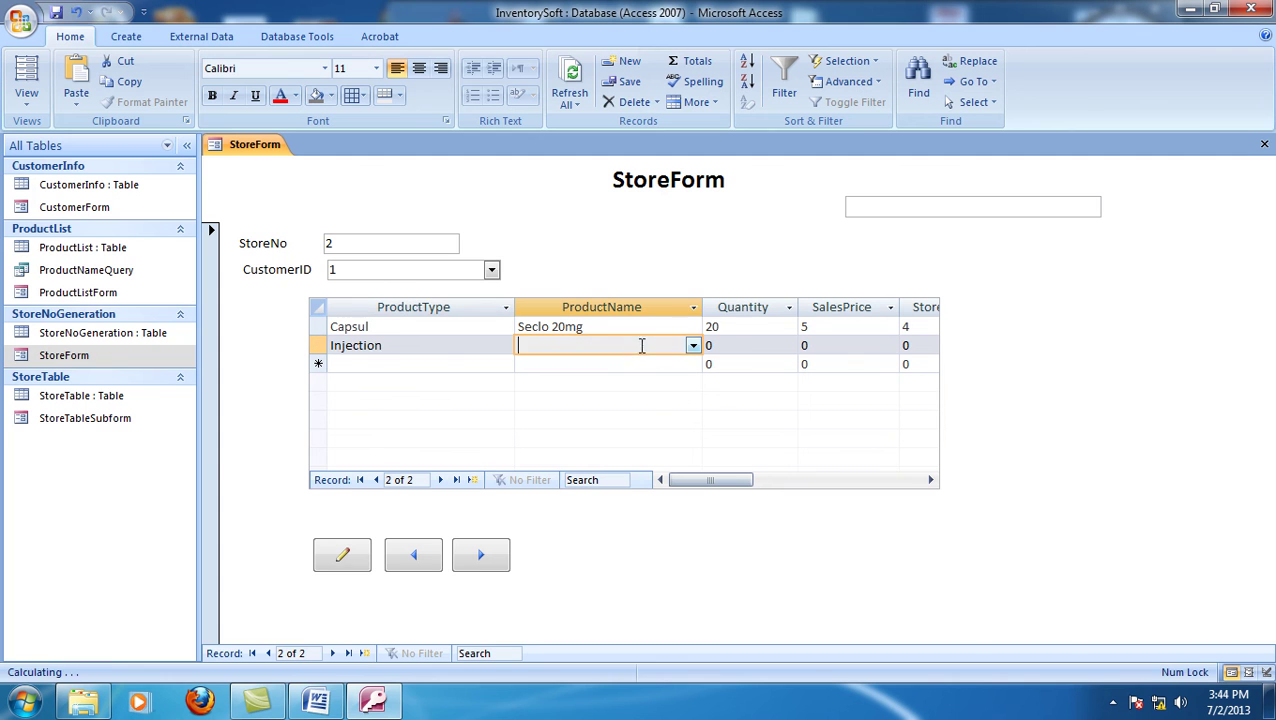
left_click(692, 346)
left_click(640, 380)
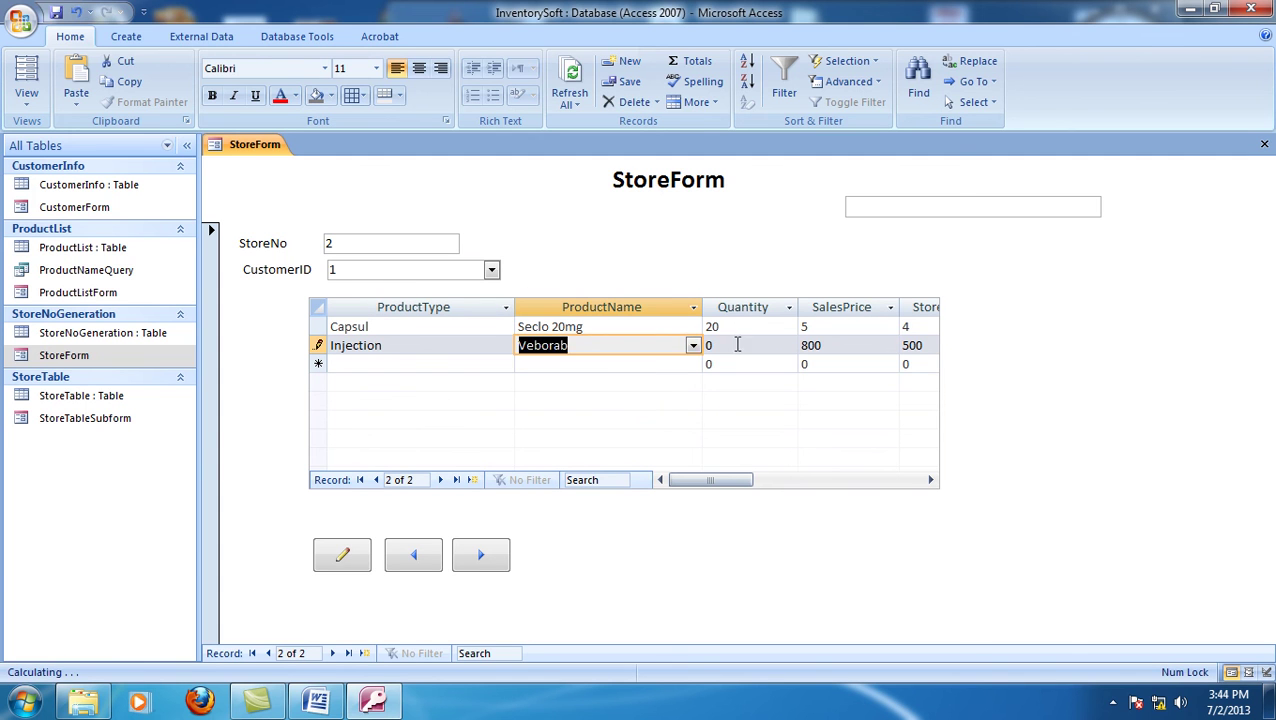
left_click(738, 345)
type("2")
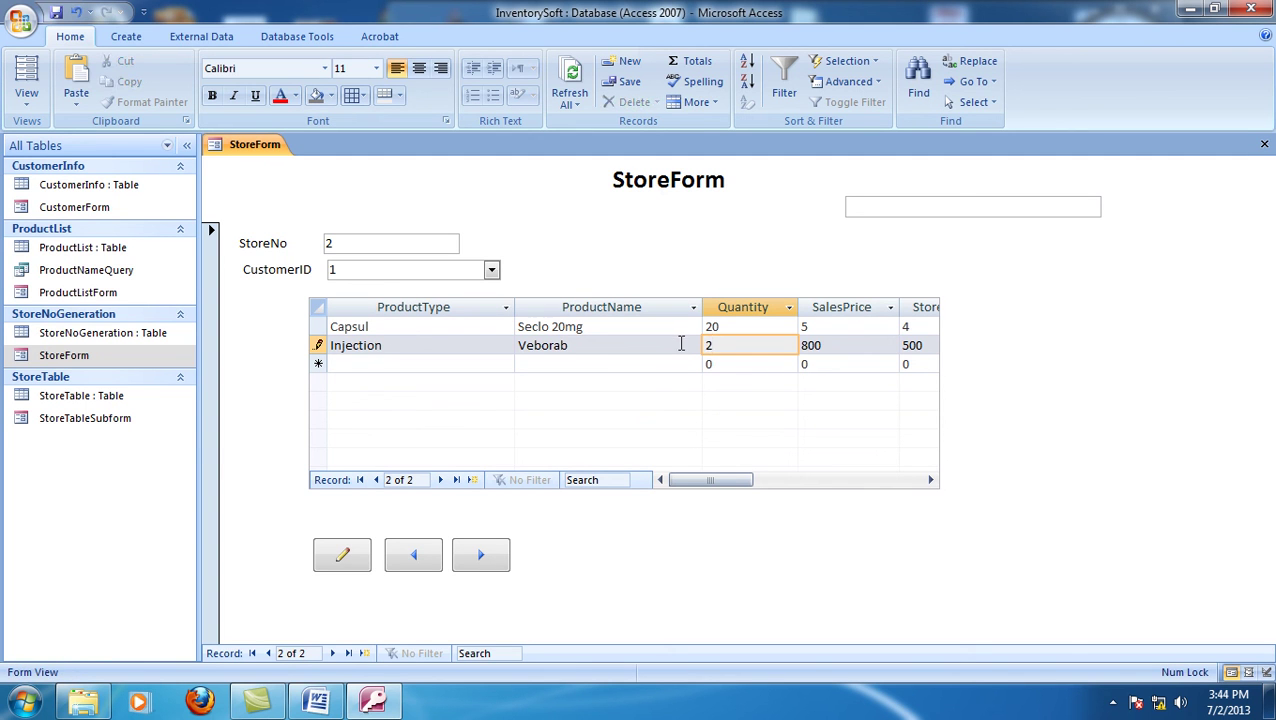
- Go to a new store record, browse back to the first and try to go past it, then return to the second record's product rows
left_click(350, 562)
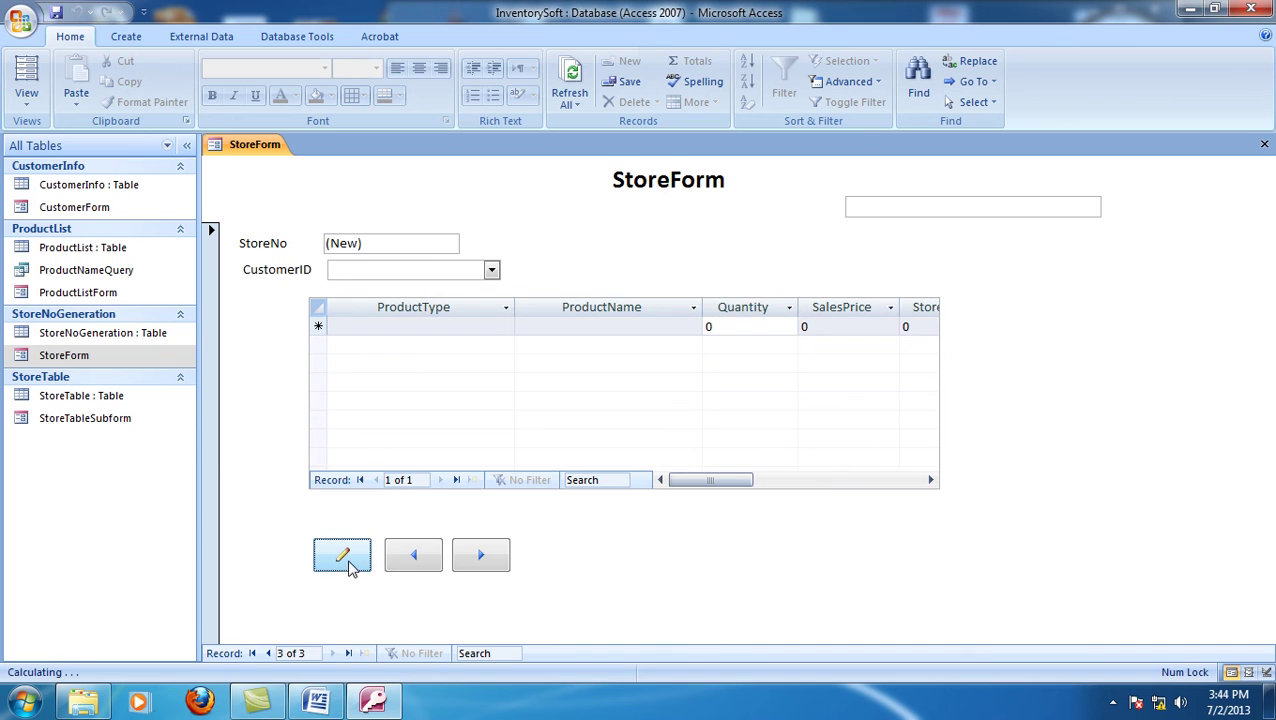
left_click(413, 556)
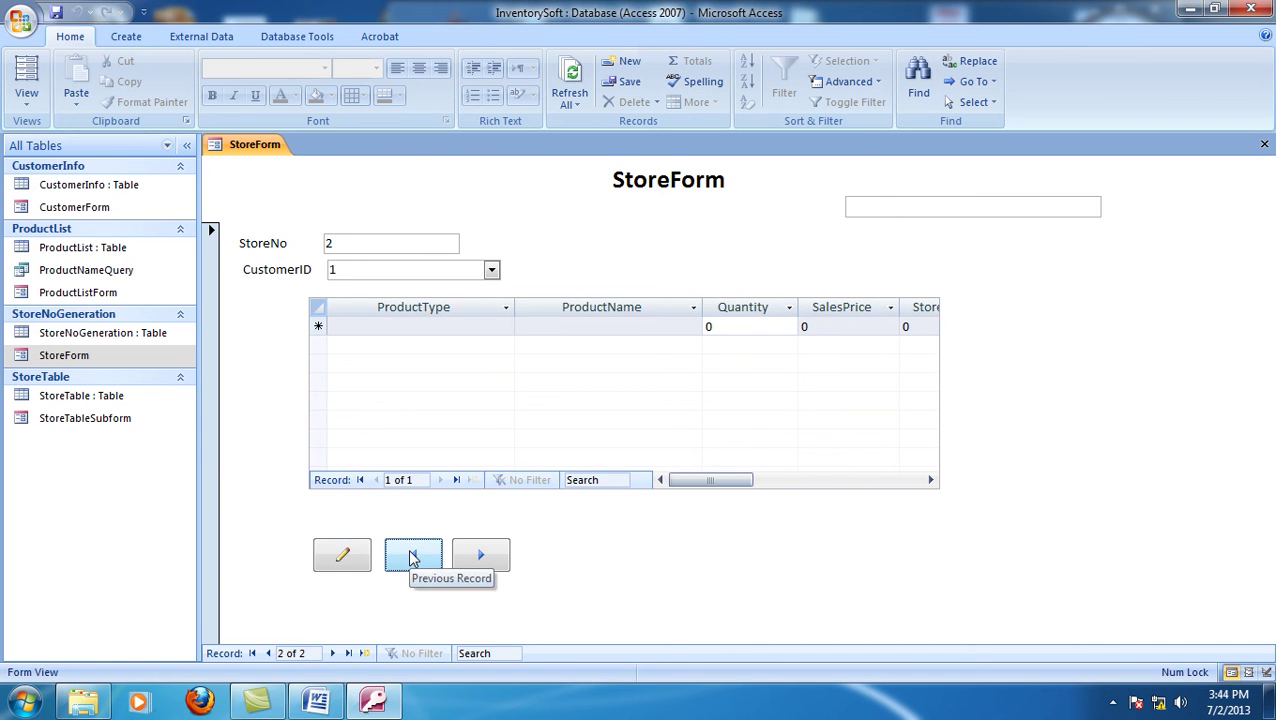
left_click(413, 556)
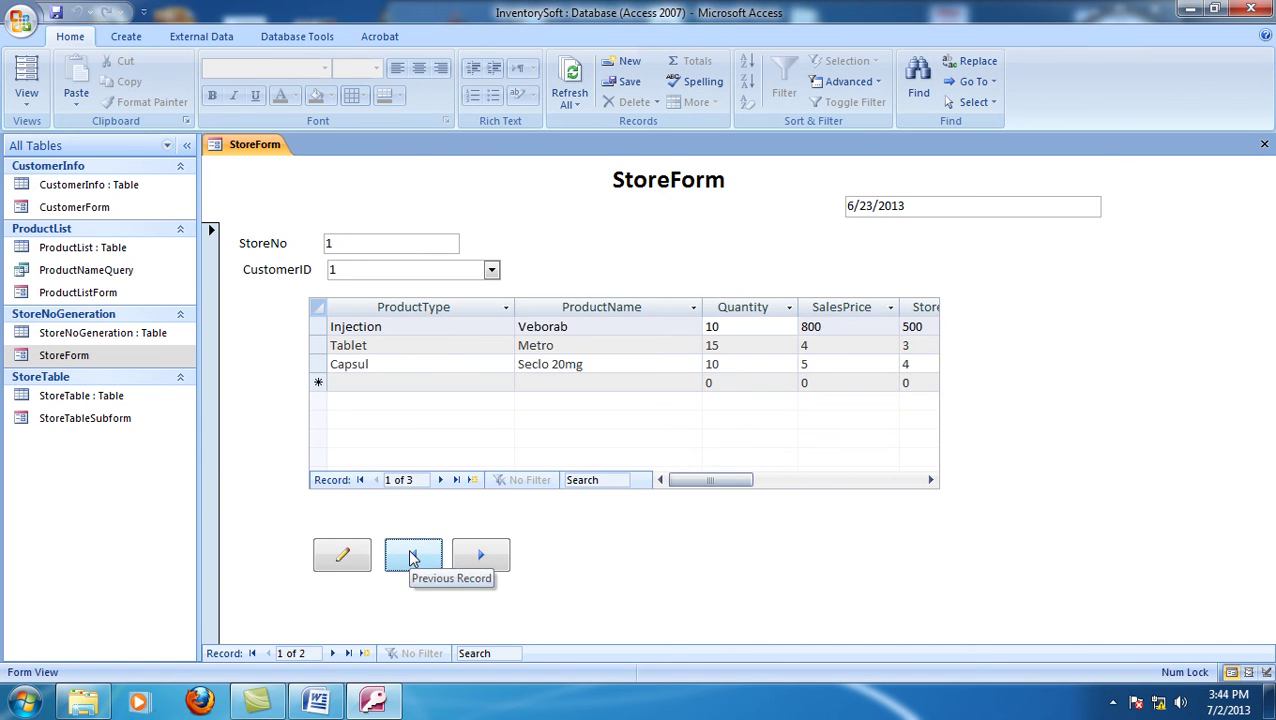
left_click(413, 556)
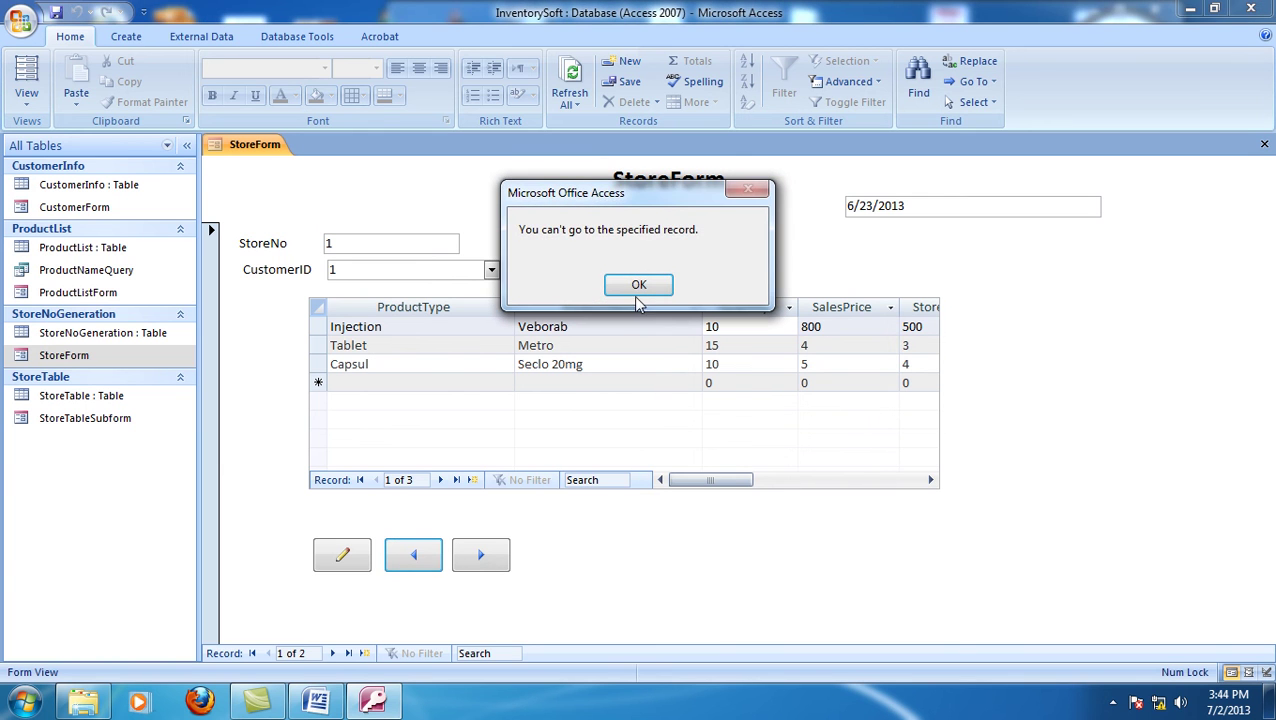
left_click(641, 295)
left_click(488, 558)
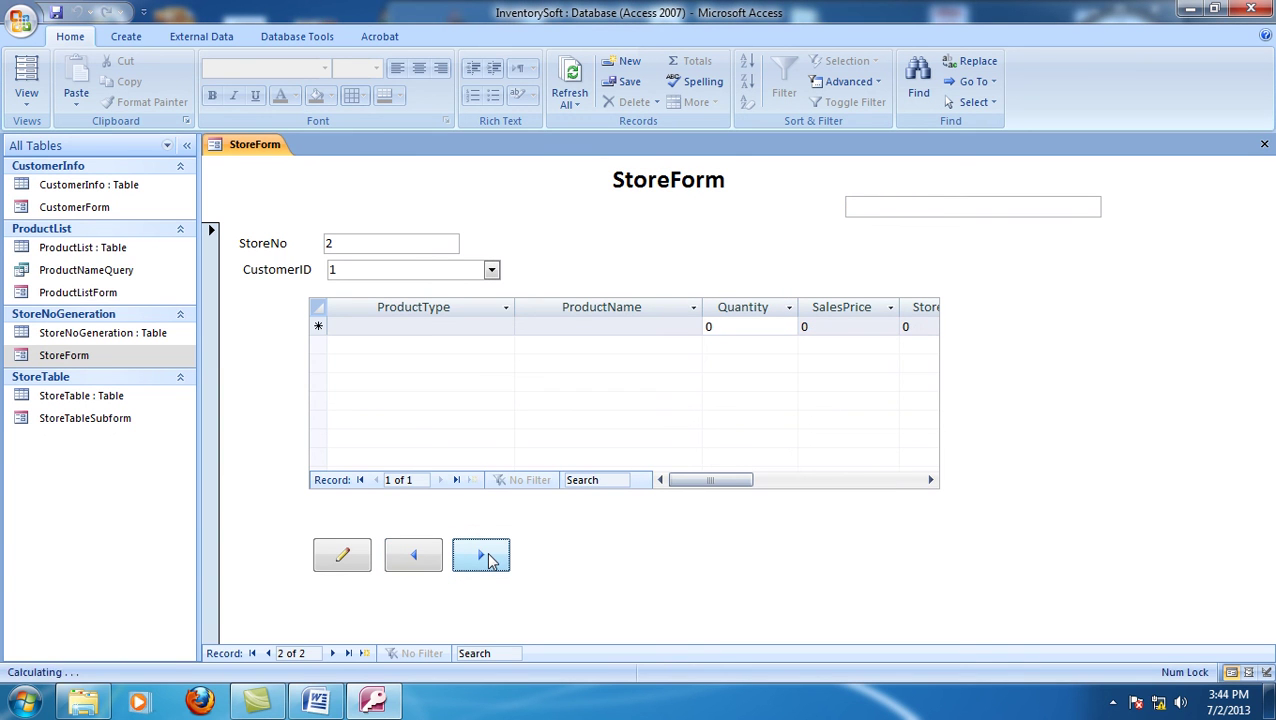
left_click(689, 476)
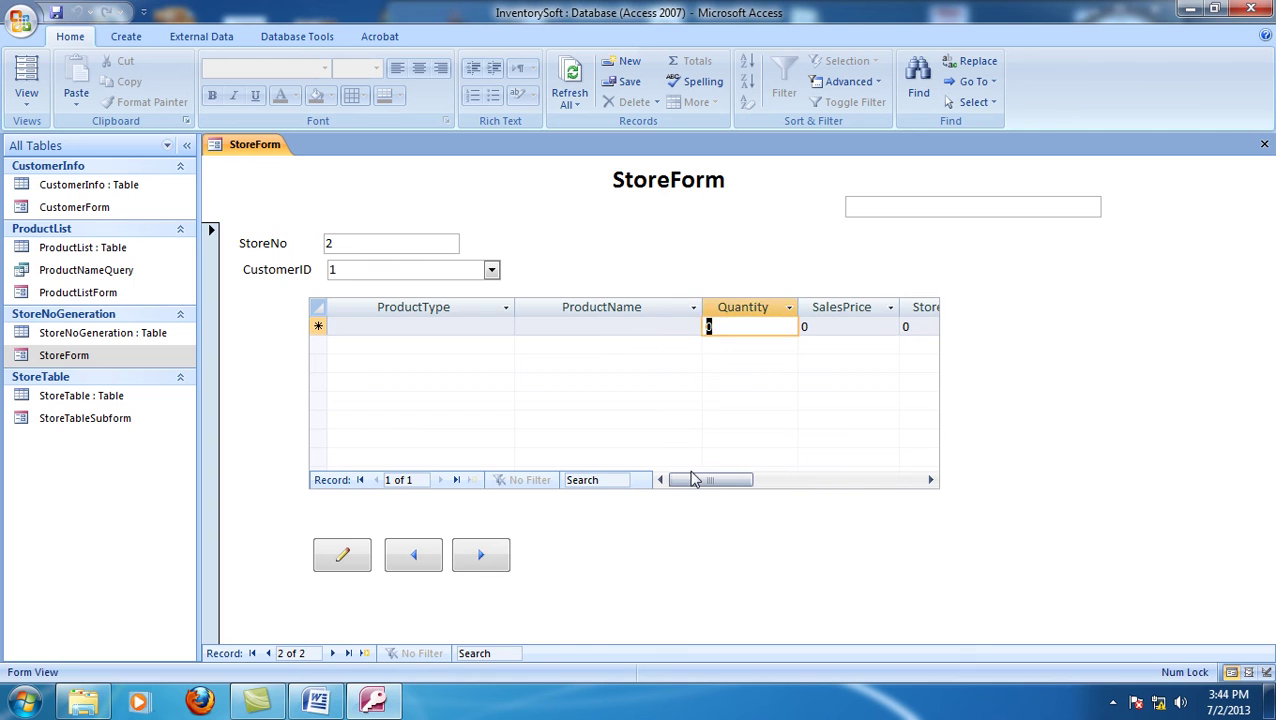
left_click_drag(735, 484, 615, 493)
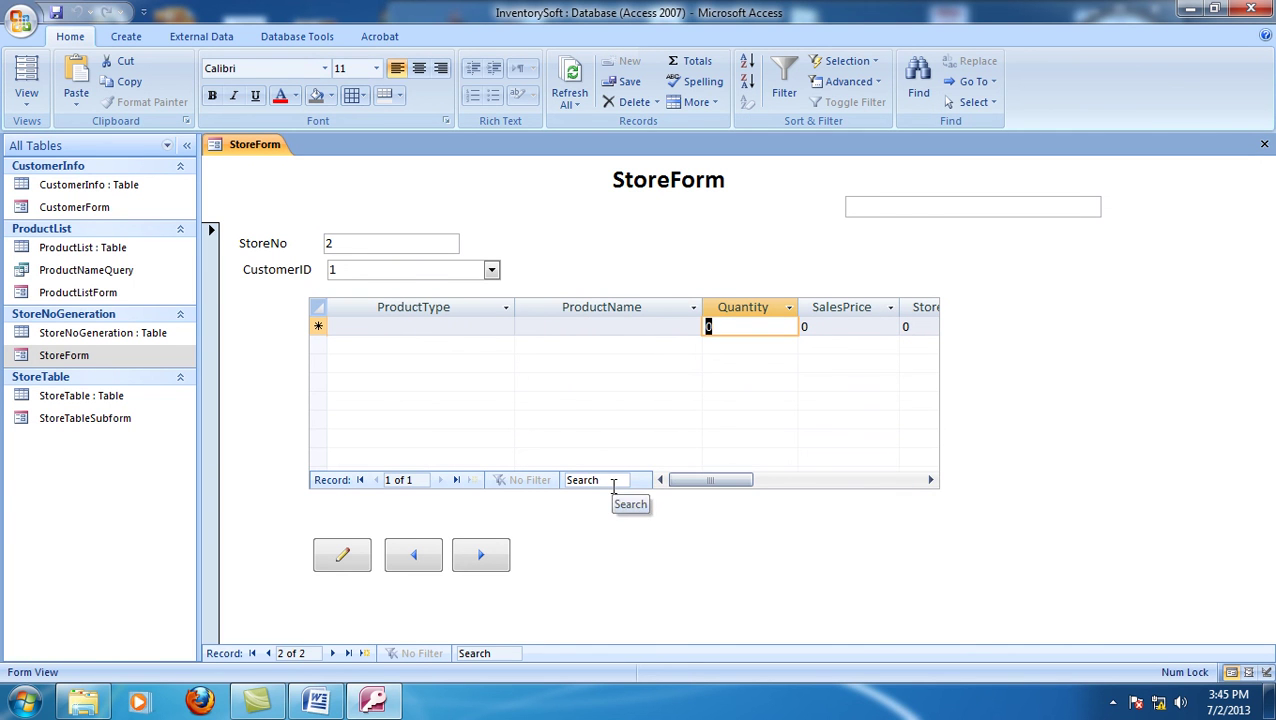
left_click(478, 327)
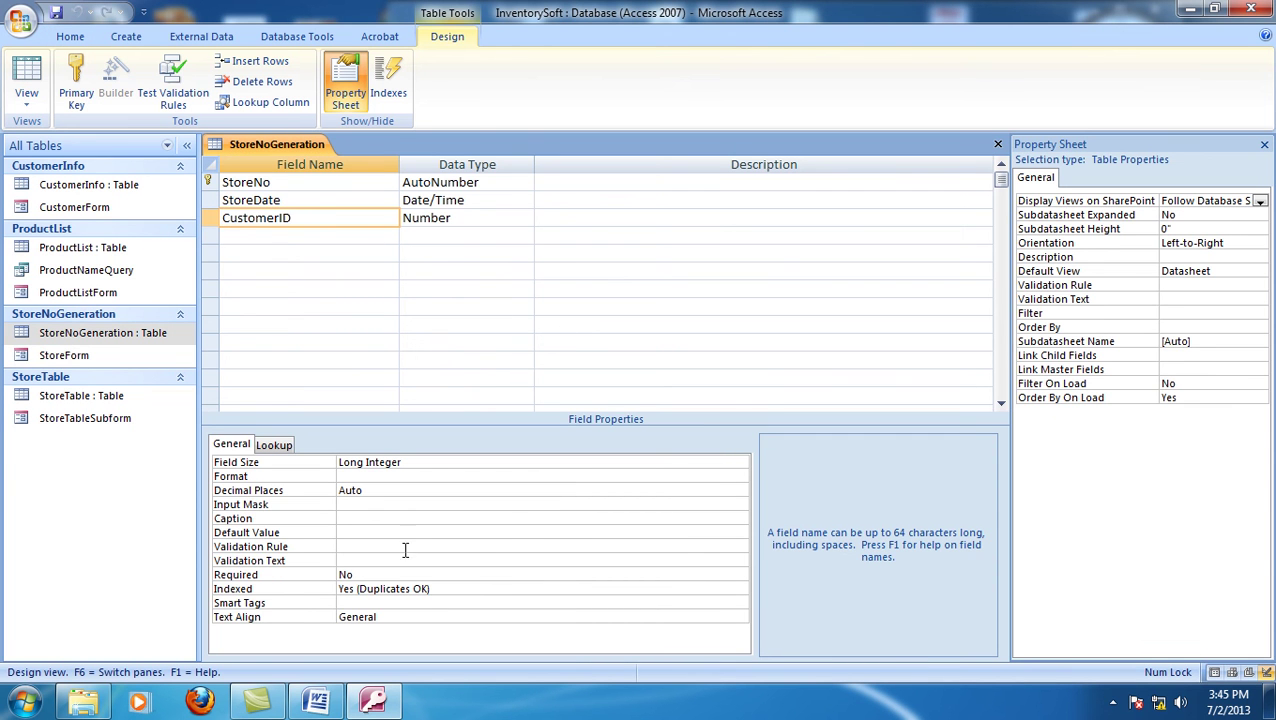
- Set the CustomerID field's Indexed property to No in the StoreNoGeneration table and save the table design
left_click(445, 590)
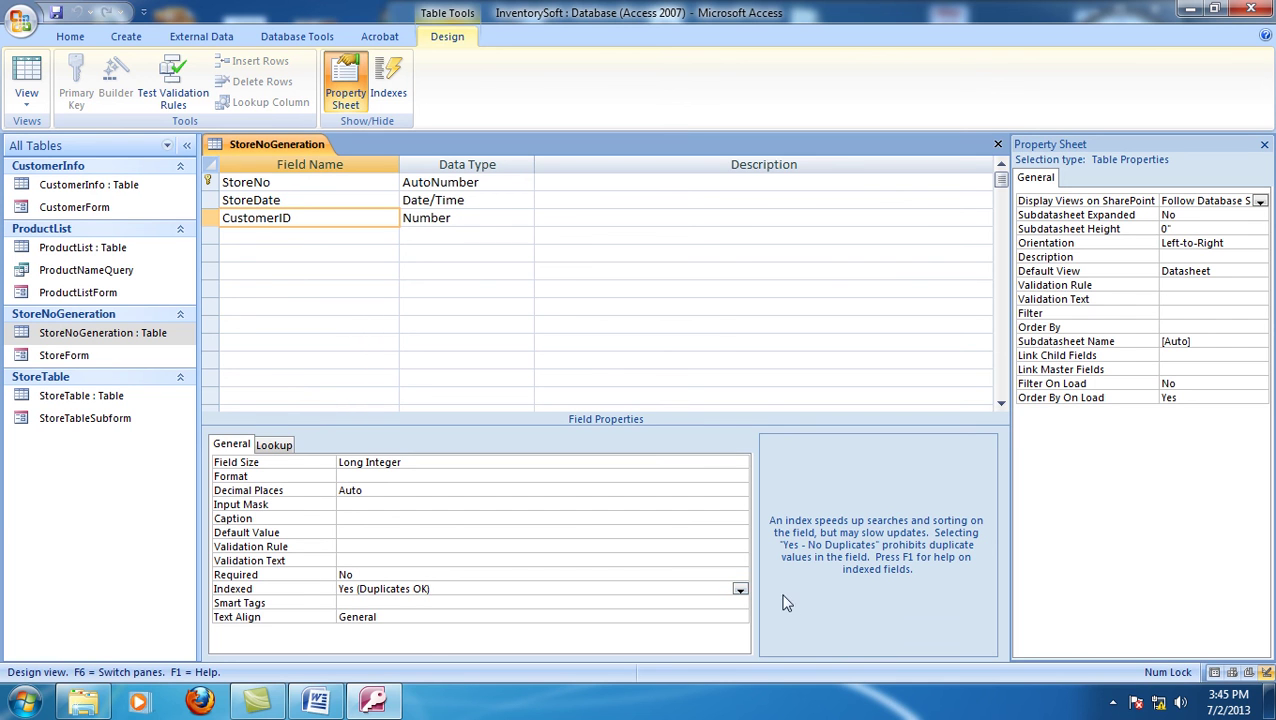
left_click(740, 591)
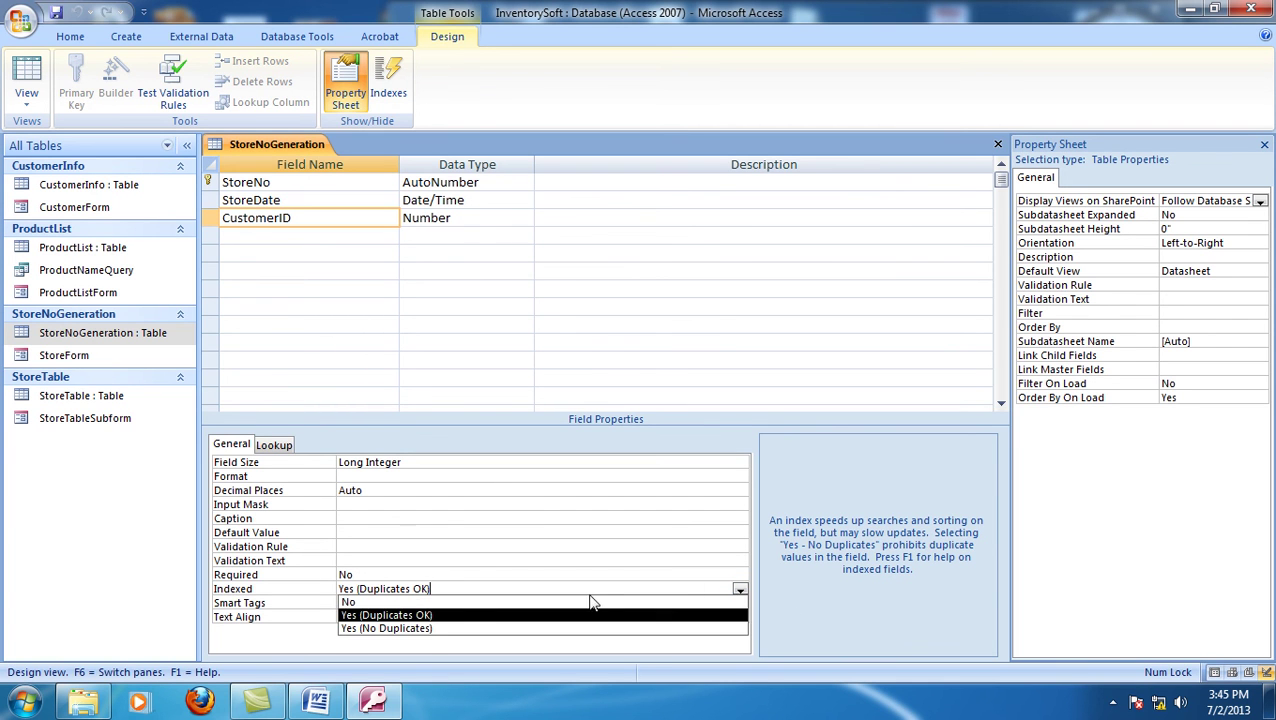
left_click(402, 602)
left_click(279, 202)
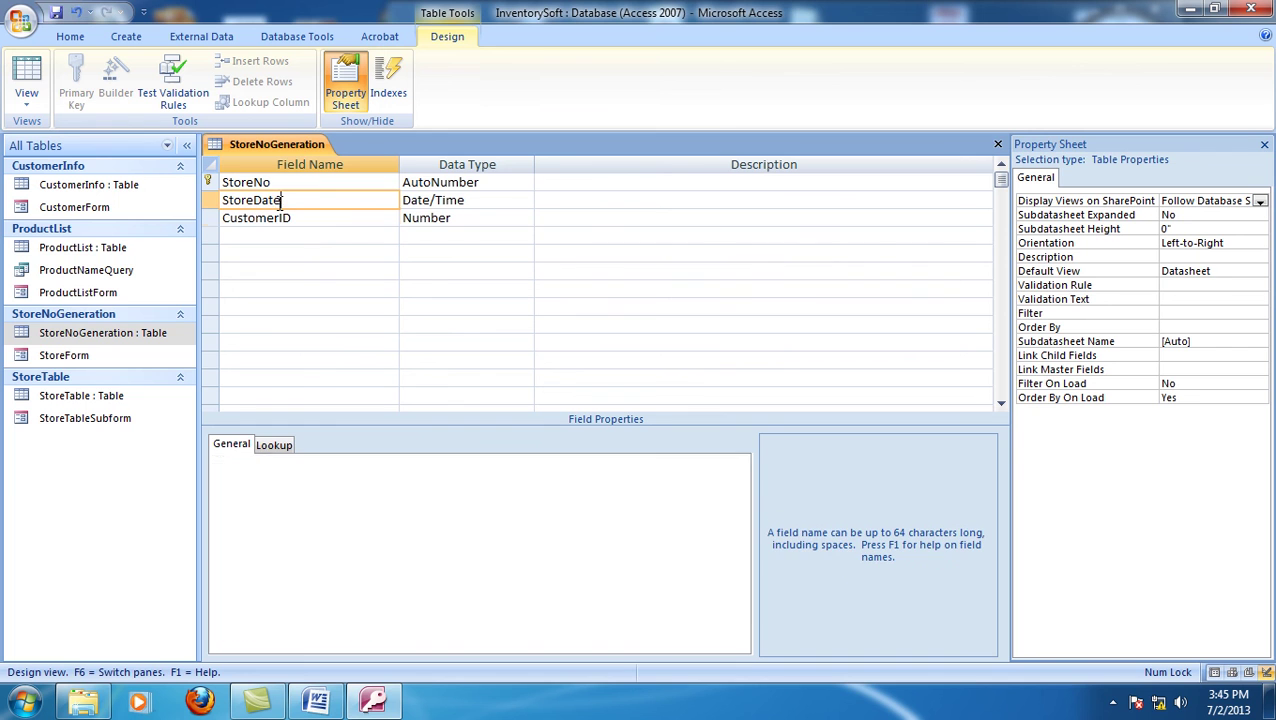
left_click(309, 182)
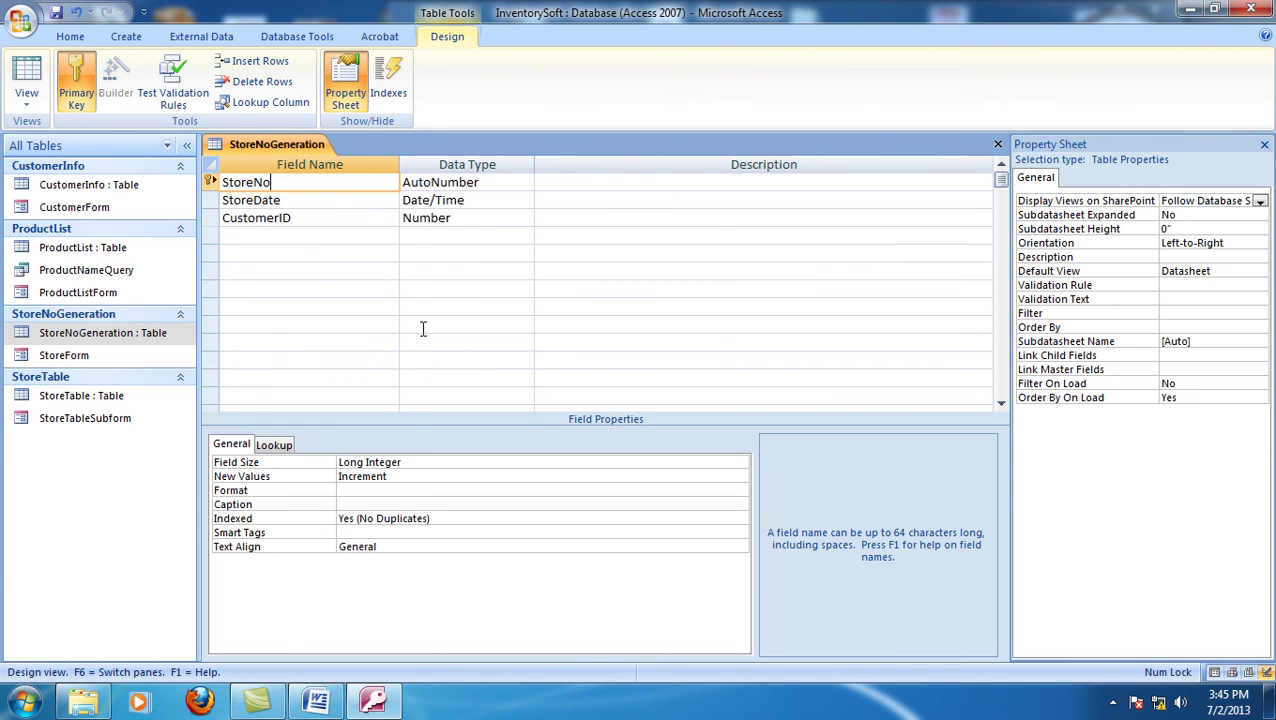
left_click(997, 144)
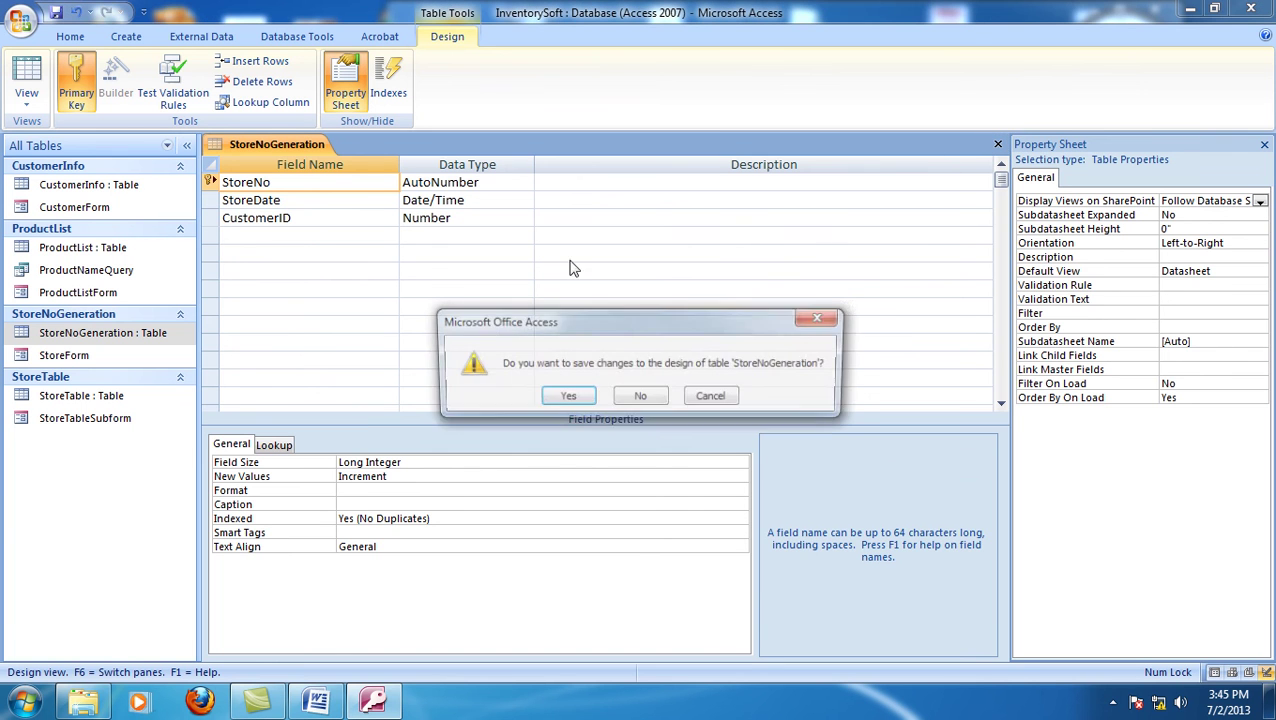
left_click(555, 398)
- Open the StoreTable table's design and examine the properties of its product, price and store fields, including their Indexed settings
left_click(79, 397)
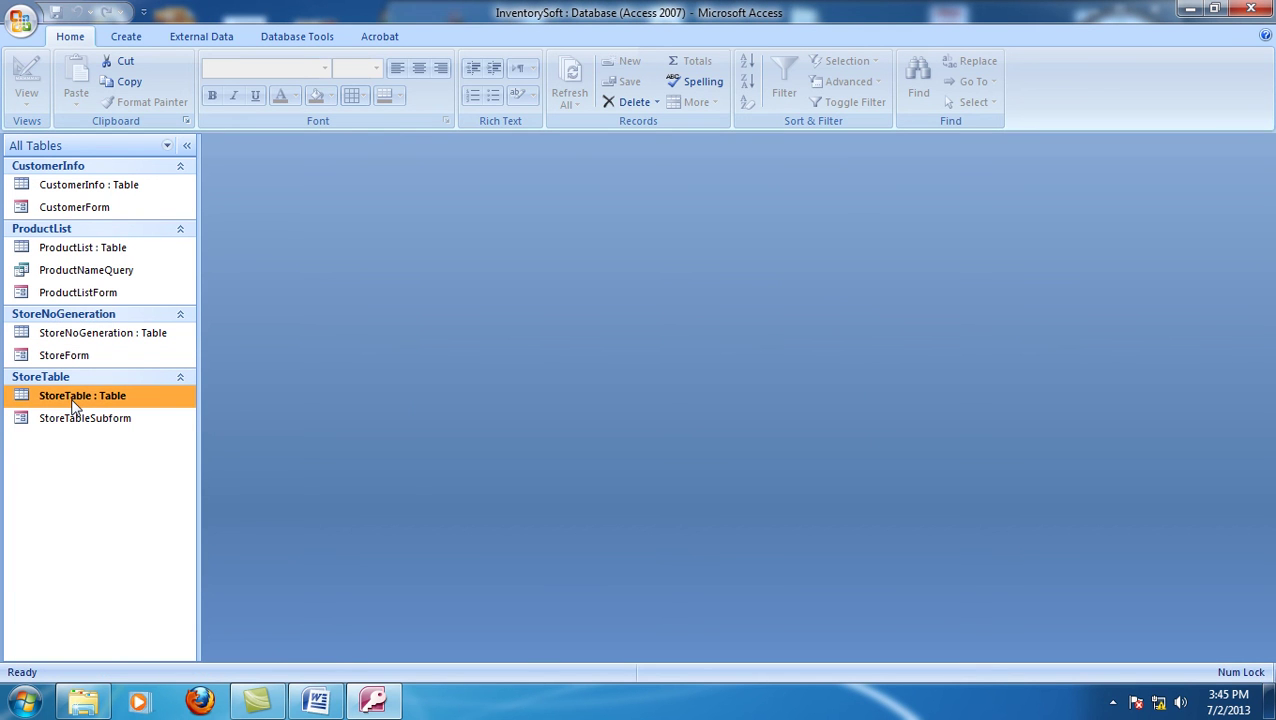
right_click(79, 398)
left_click(121, 434)
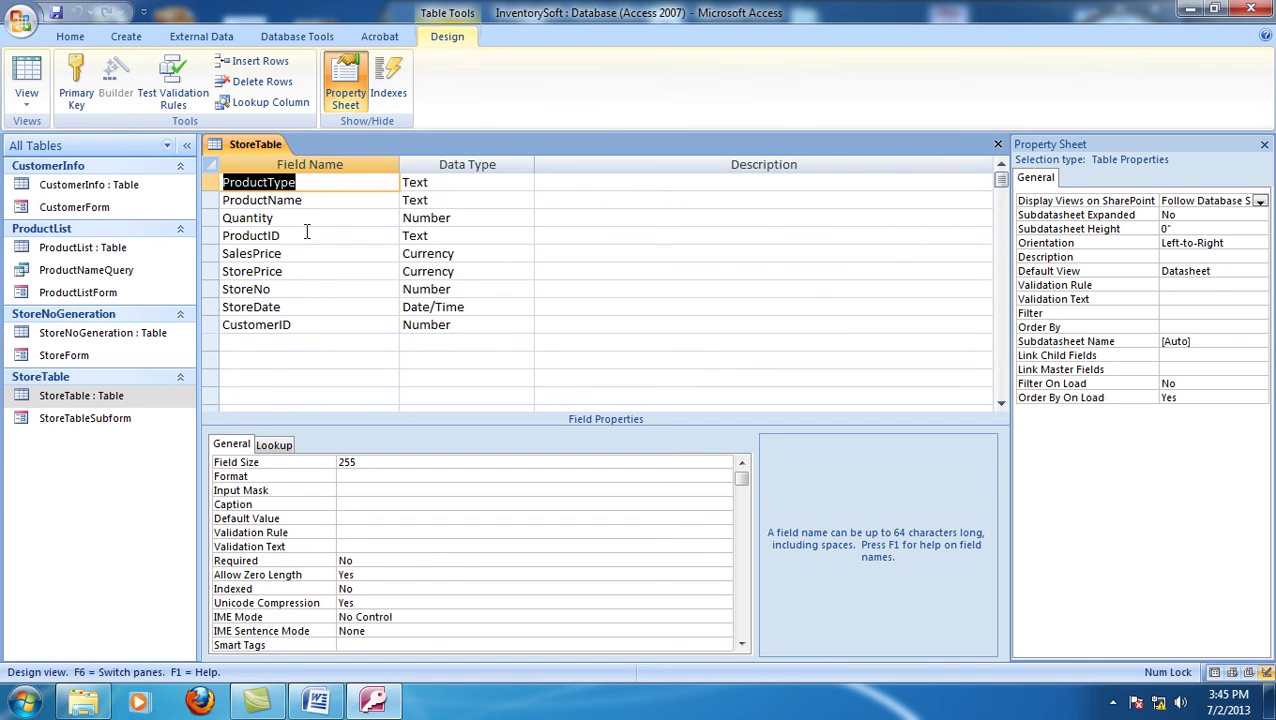
left_click(307, 199)
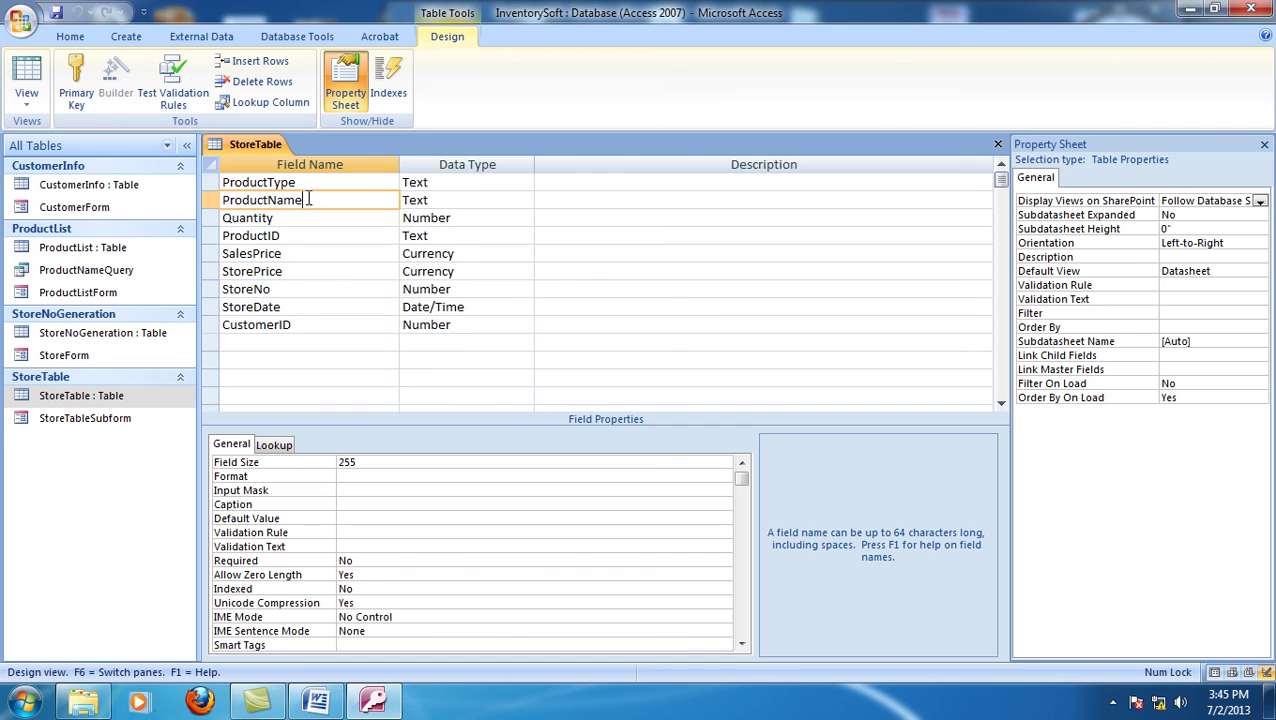
left_click(330, 186)
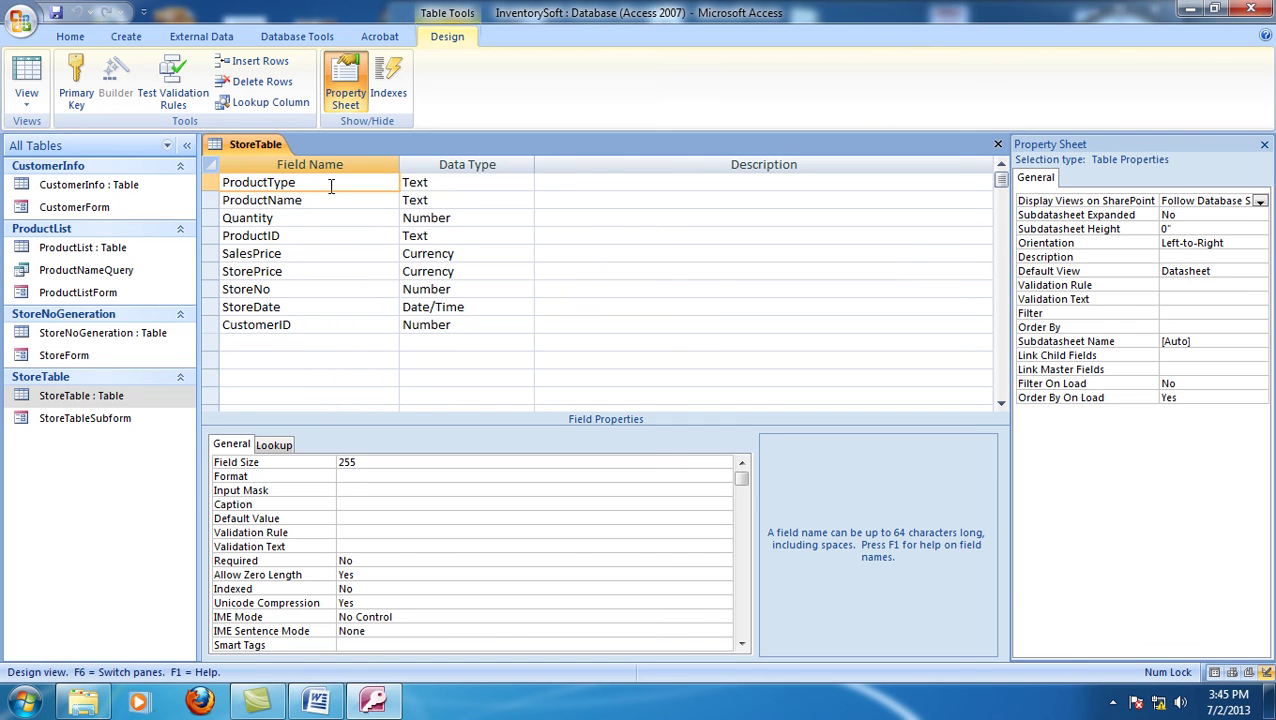
left_click(316, 237)
left_click(312, 255)
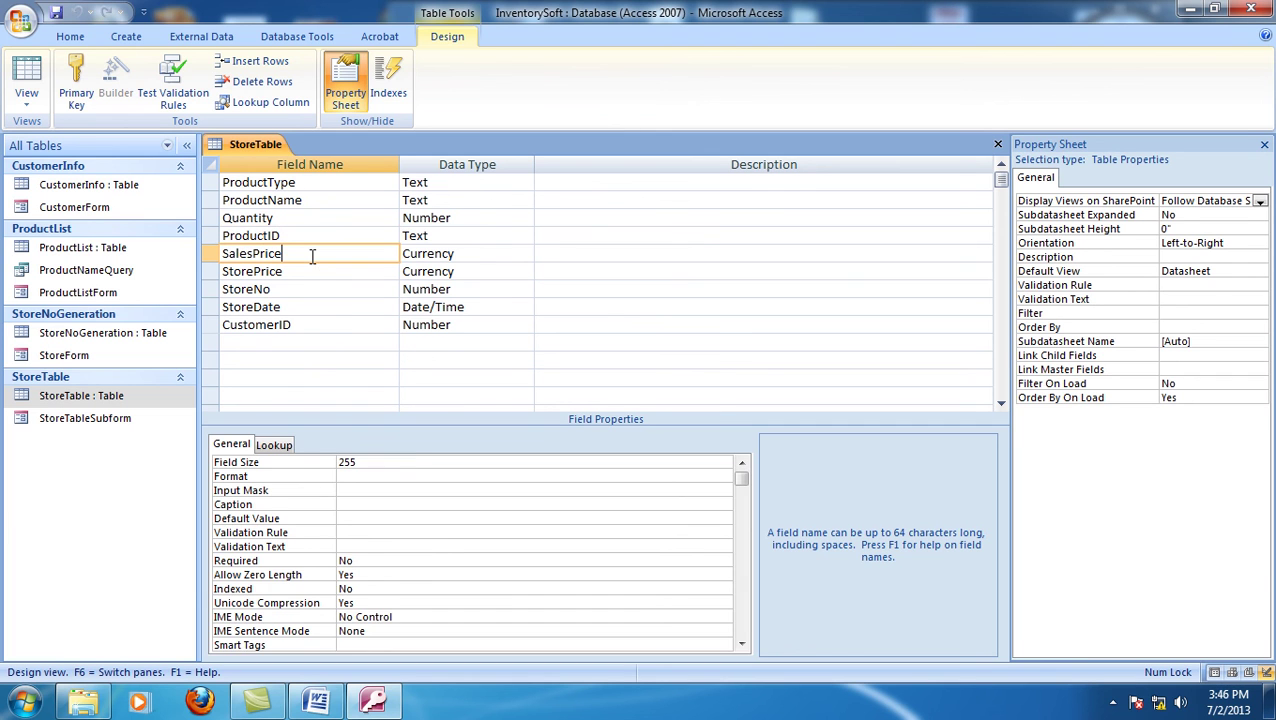
left_click(309, 271)
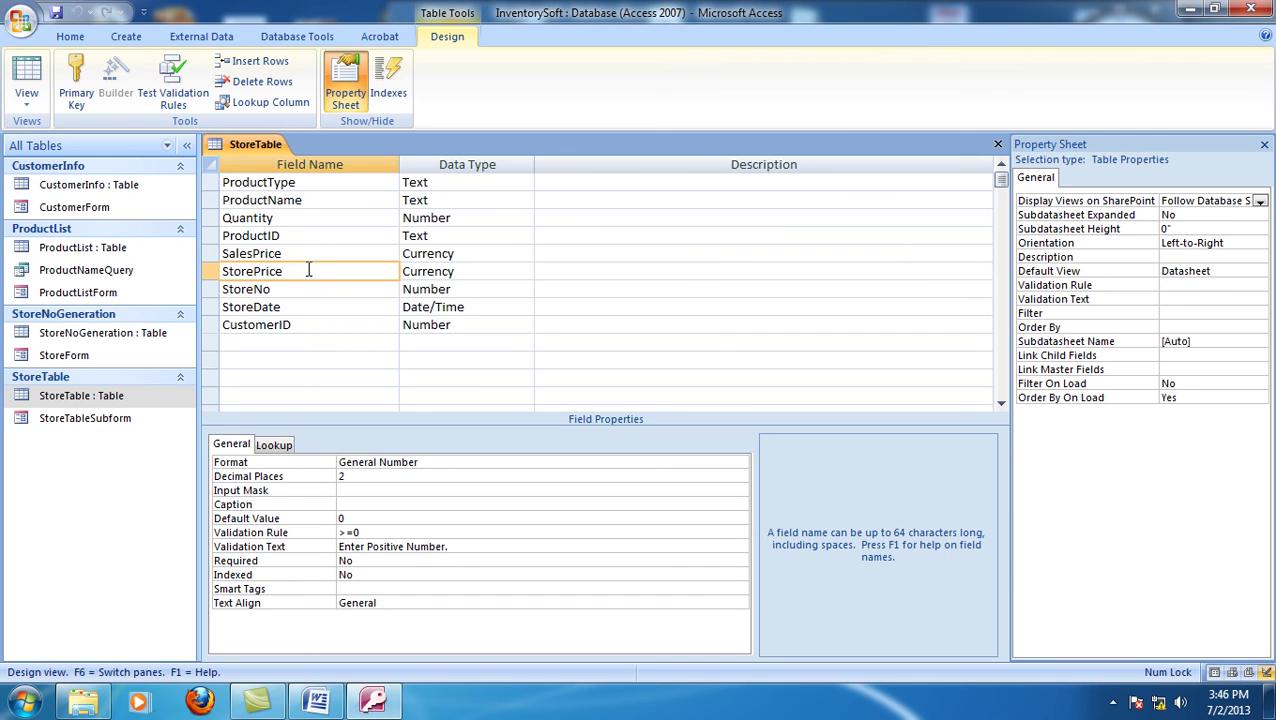
left_click(292, 290)
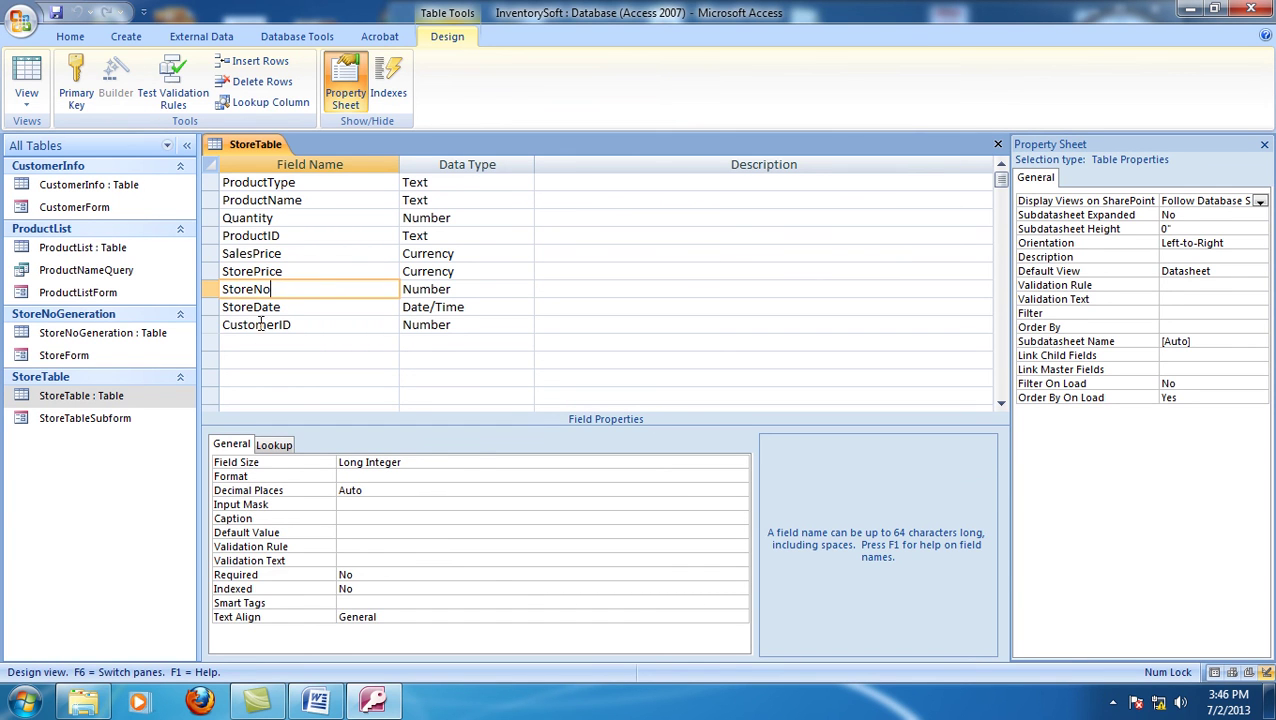
left_click(283, 309)
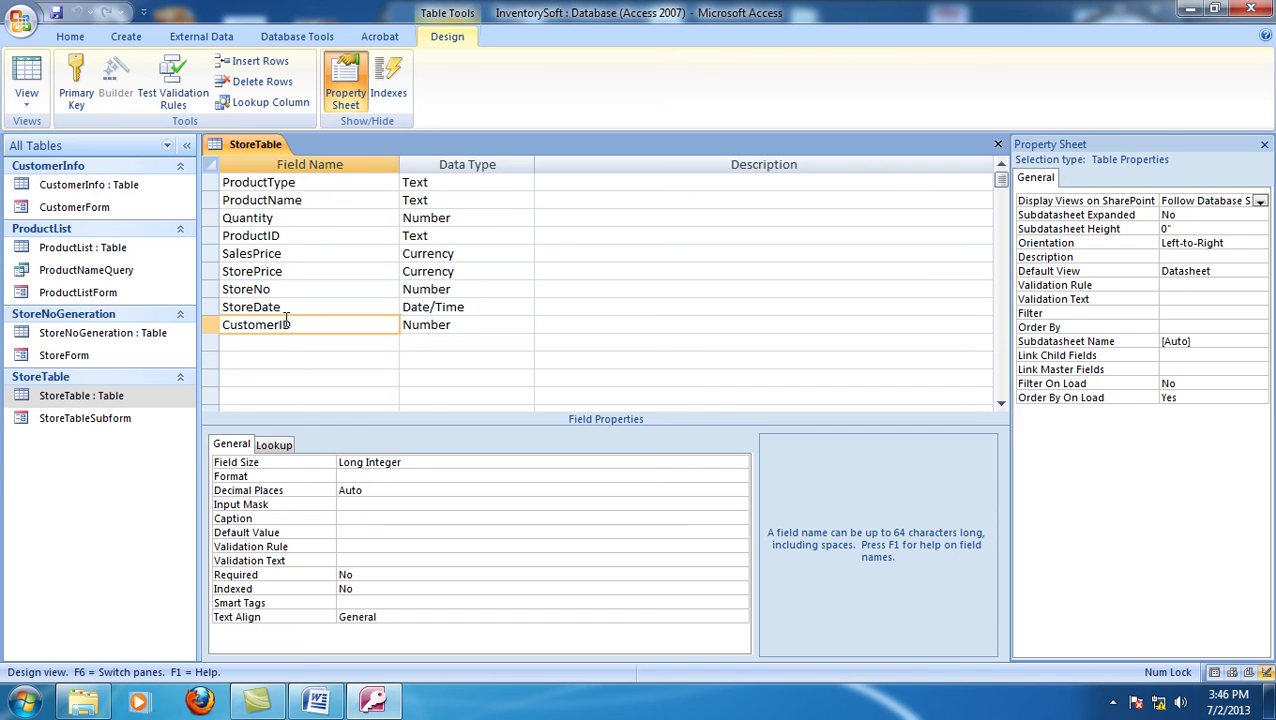
left_click(997, 144)
- Open StoreForm and choose CustomerID 2 for the new store record
double_click(96, 360)
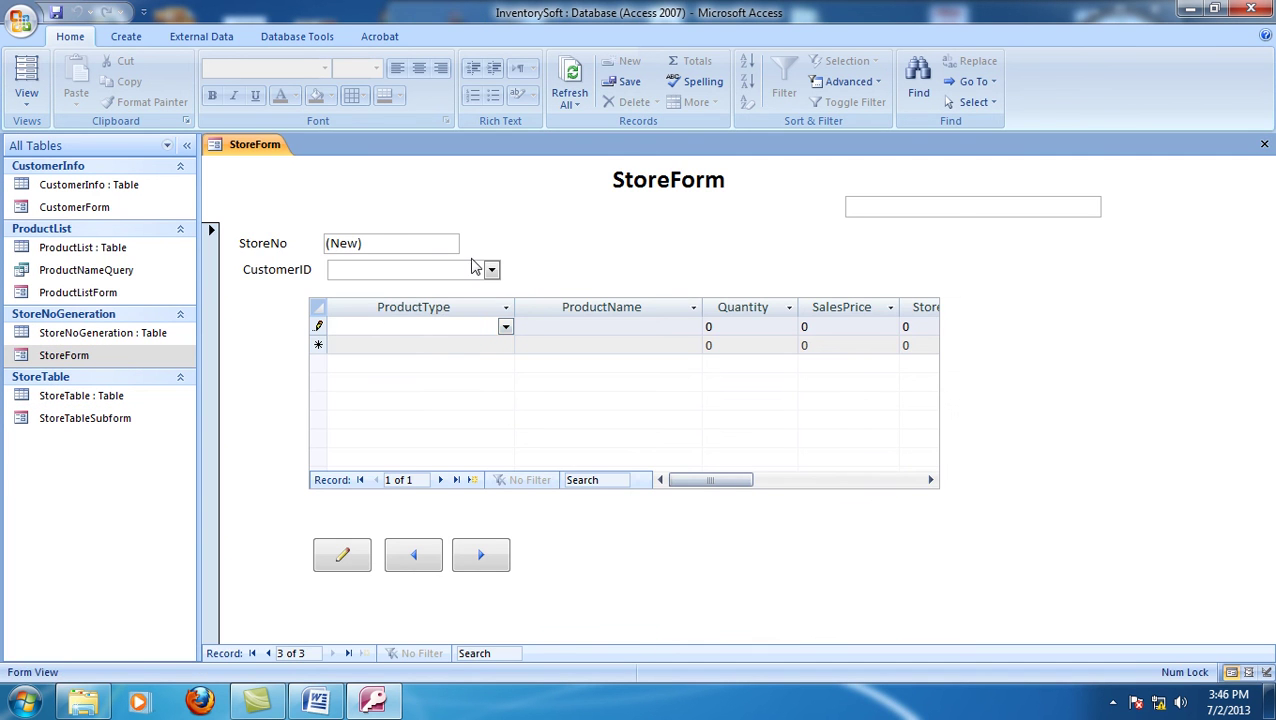
left_click(491, 270)
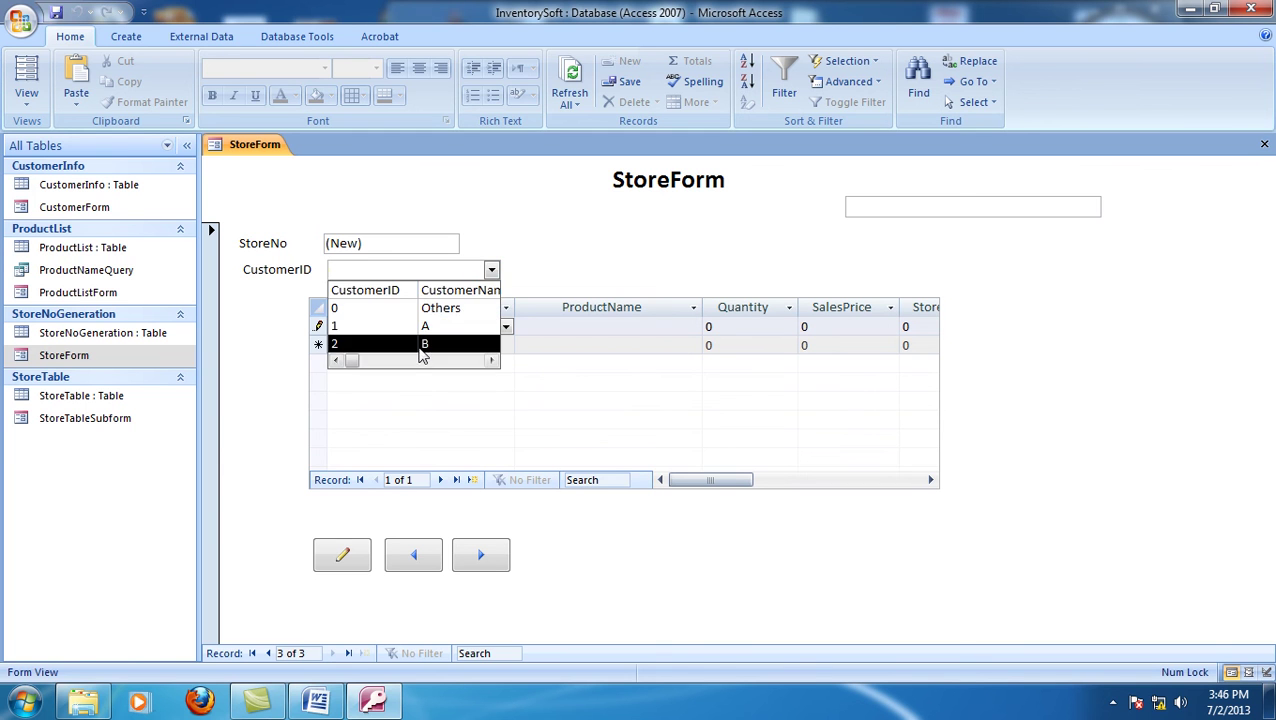
left_click(421, 346)
- In the new store record for customer 2, add a Capsul row with product name Seclo 20mg and quantity 2
left_click(505, 328)
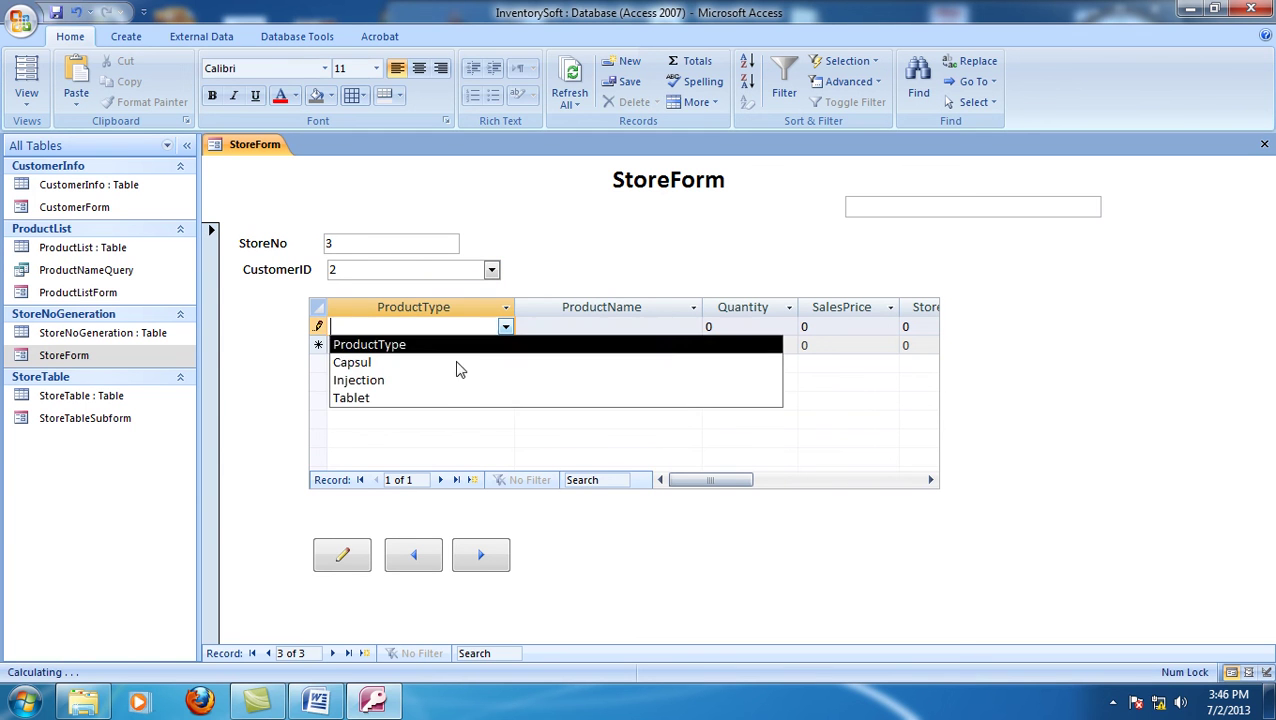
left_click(440, 364)
left_click(541, 327)
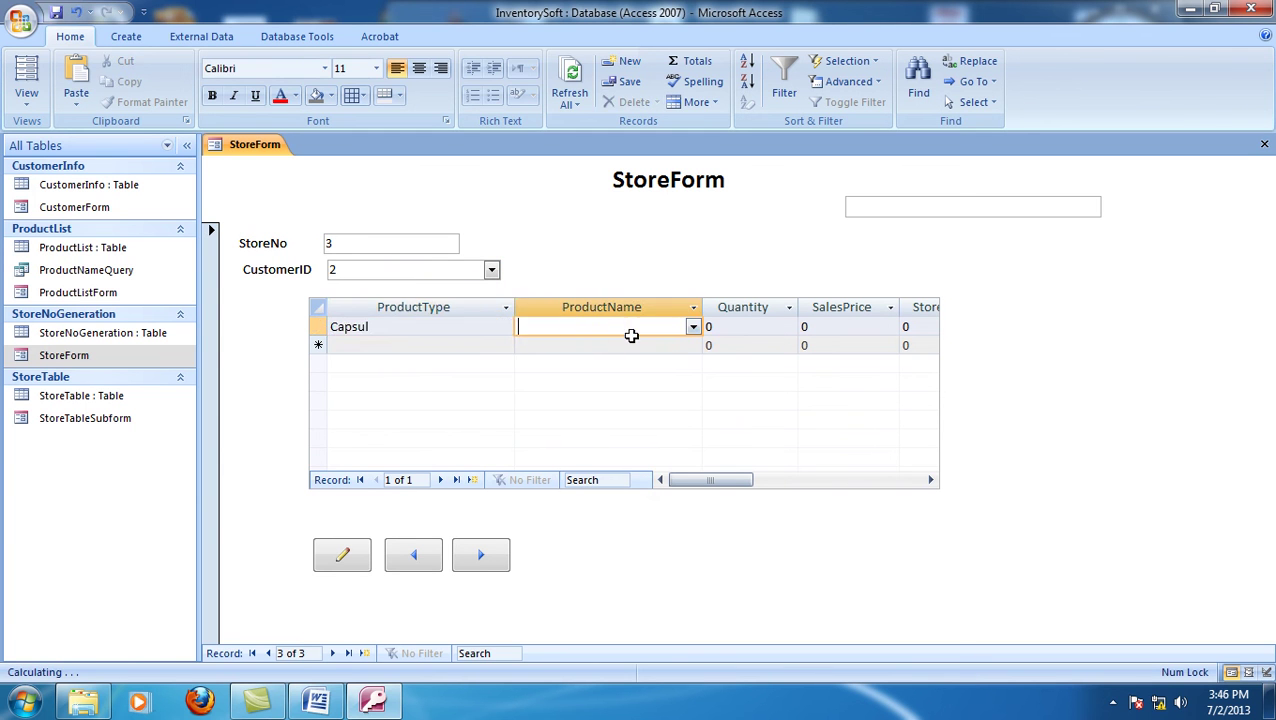
left_click(692, 327)
left_click(600, 384)
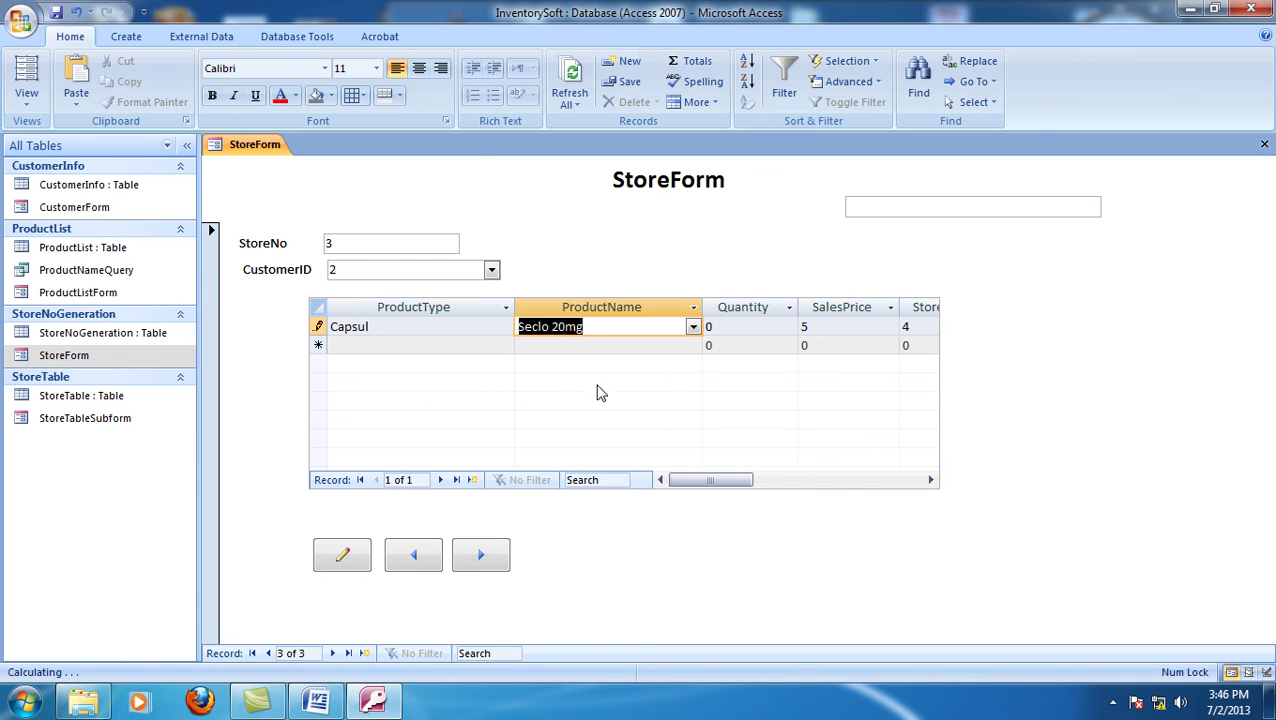
left_click(745, 326)
left_click_drag(720, 326, 700, 324)
type("2")
- In the same record's second product row, enter type Injection, product name Veborab and quantity 3
left_click(476, 343)
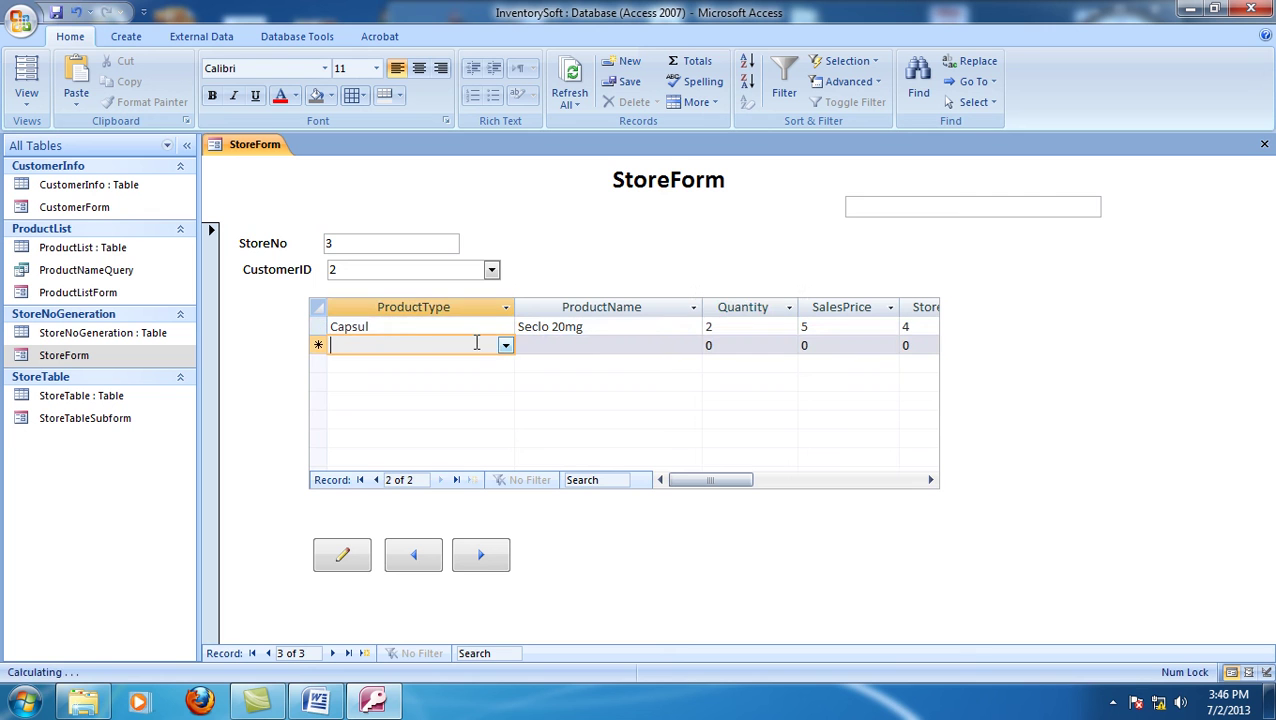
left_click(506, 345)
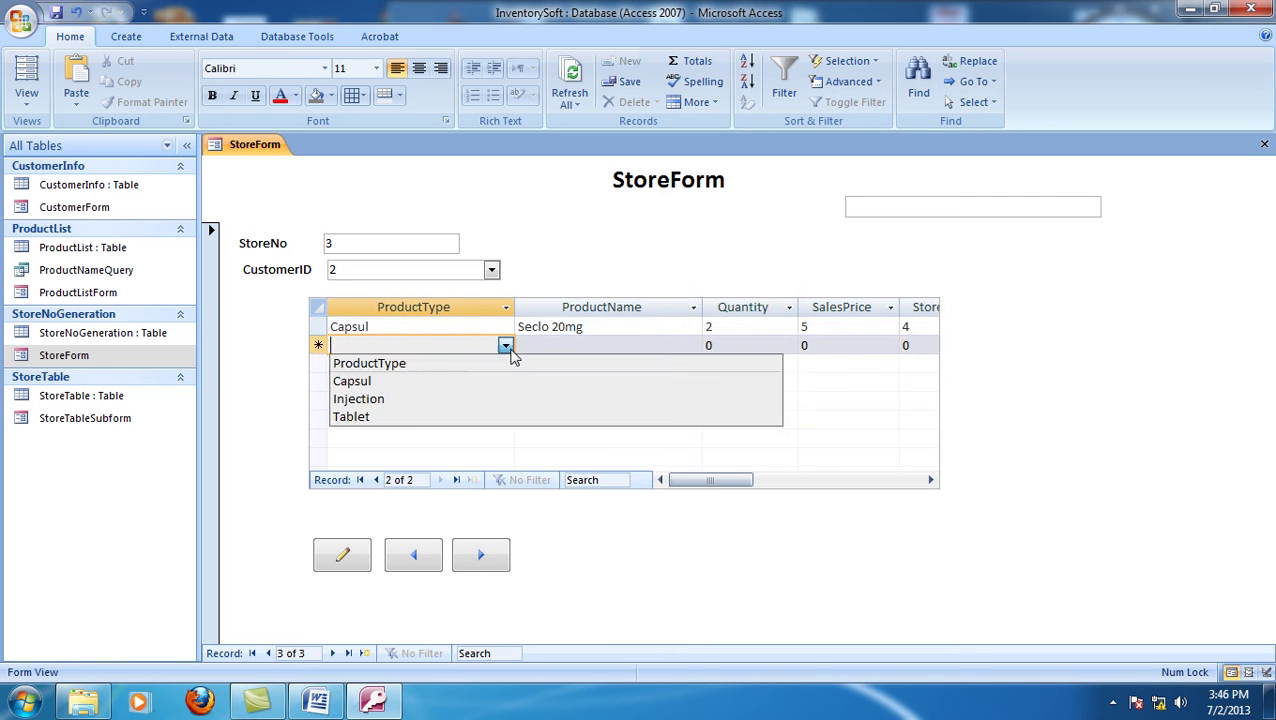
left_click(418, 399)
left_click(663, 350)
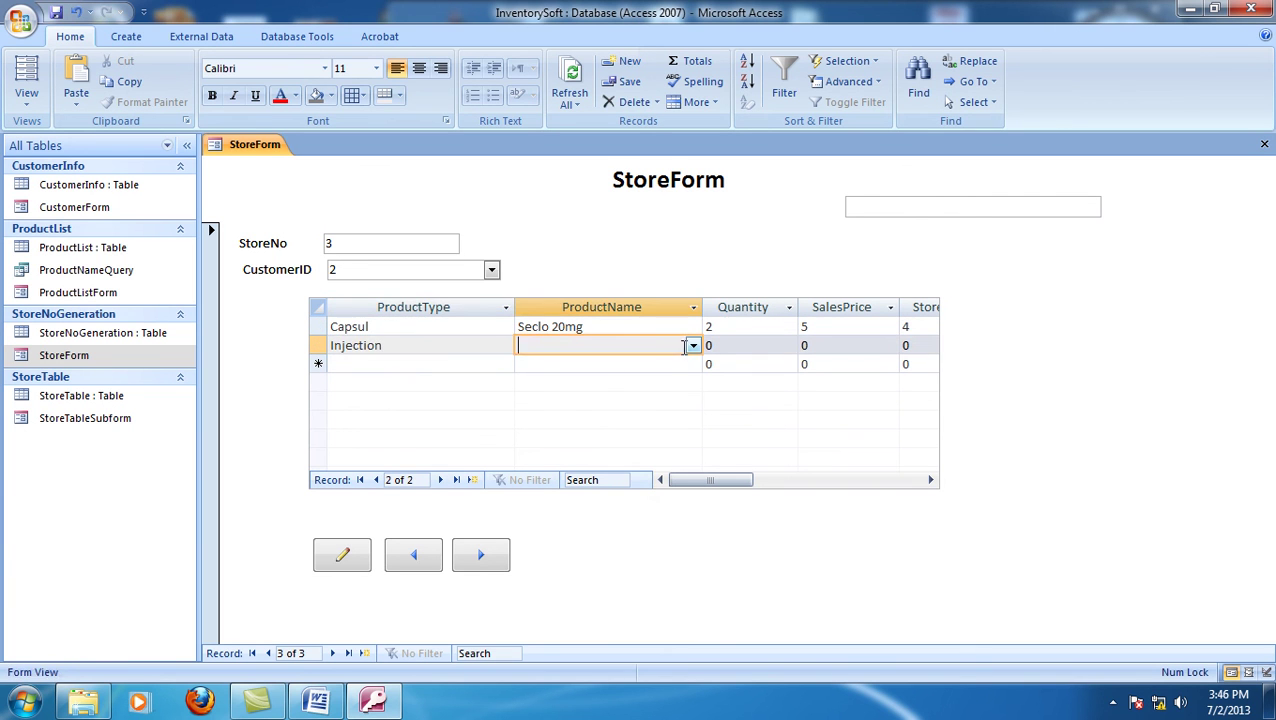
left_click(692, 345)
left_click(638, 383)
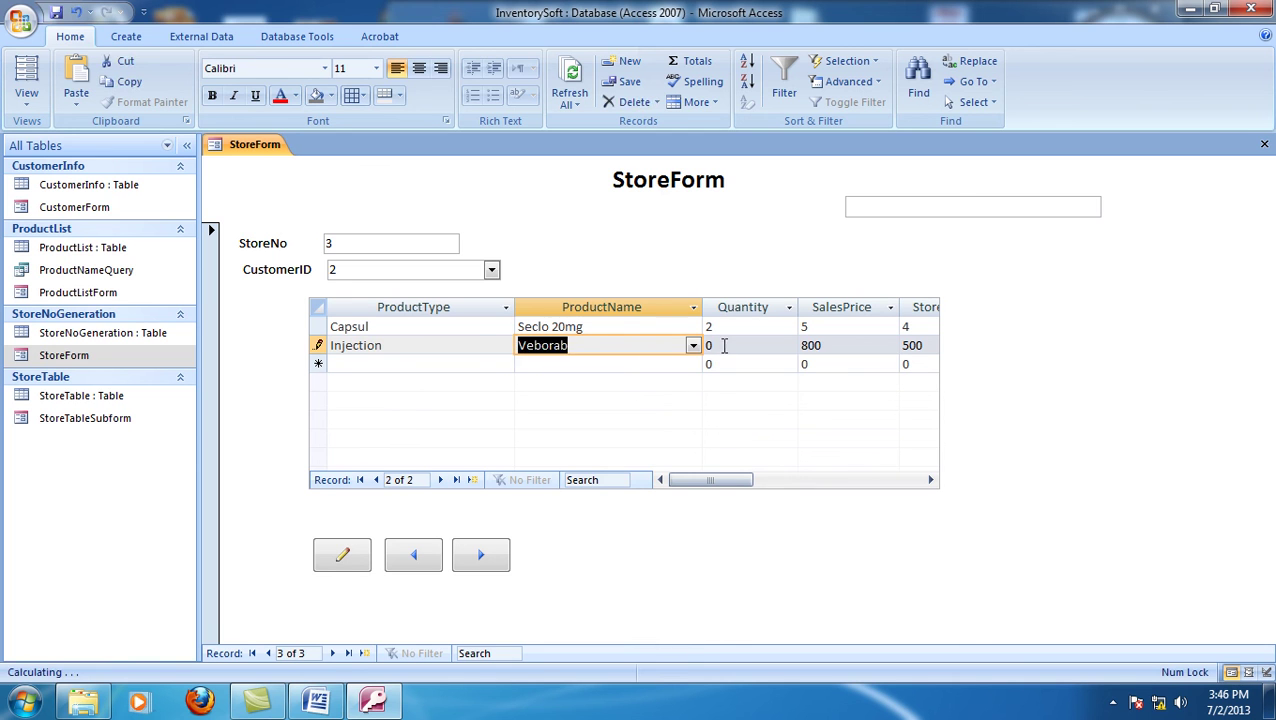
key("Tab")
type("3")
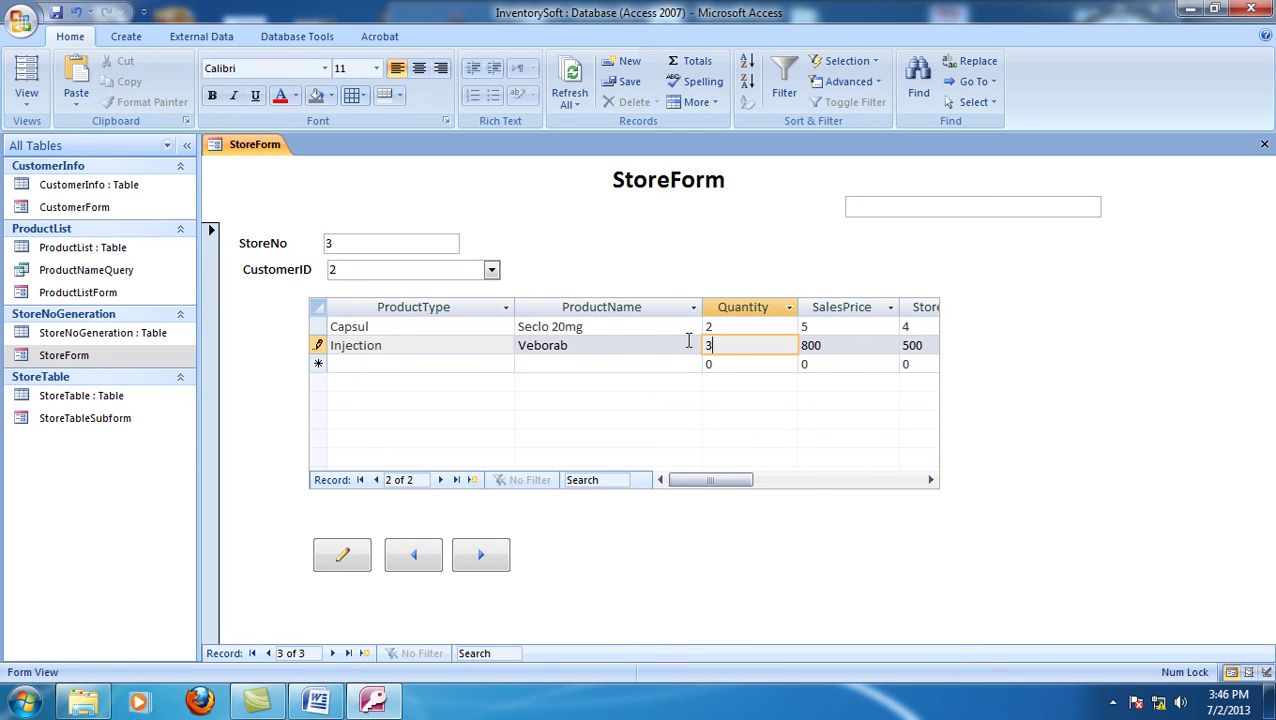
- Step back and forth through the StoreForm records to review the products stored under each StoreNo, and close the form
left_click(343, 560)
left_click(427, 565)
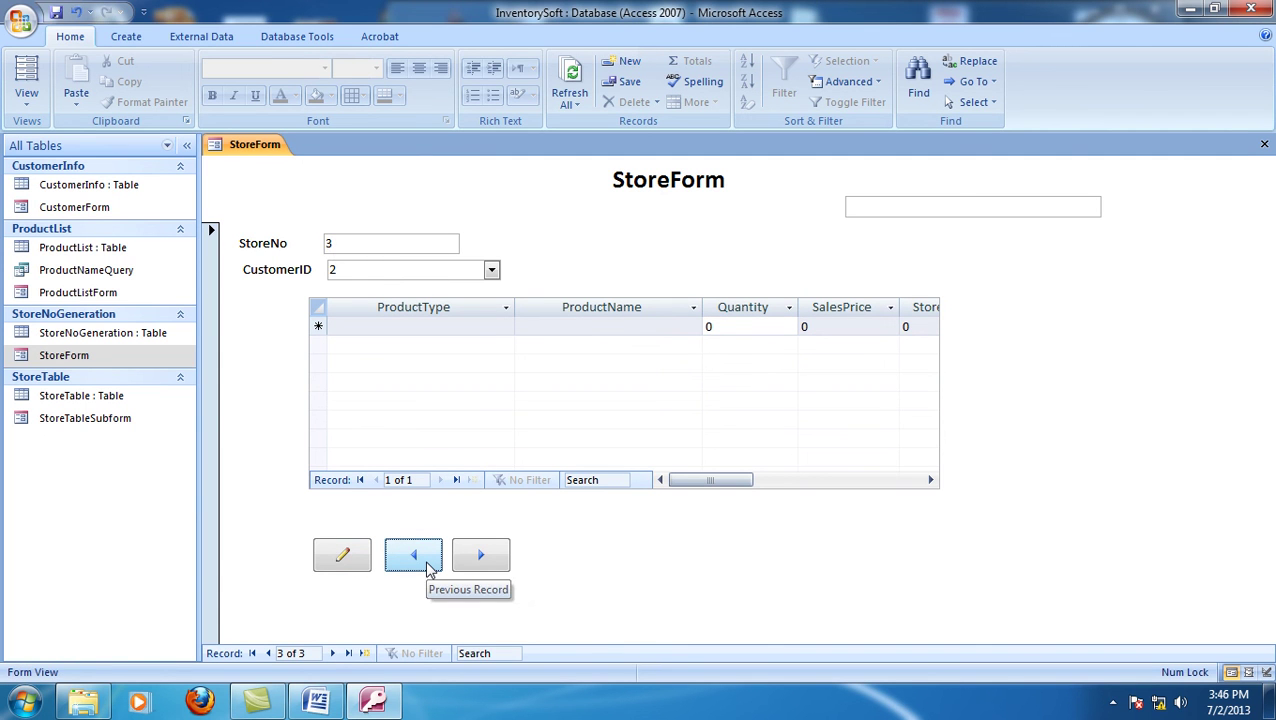
left_click(427, 566)
left_click(477, 558)
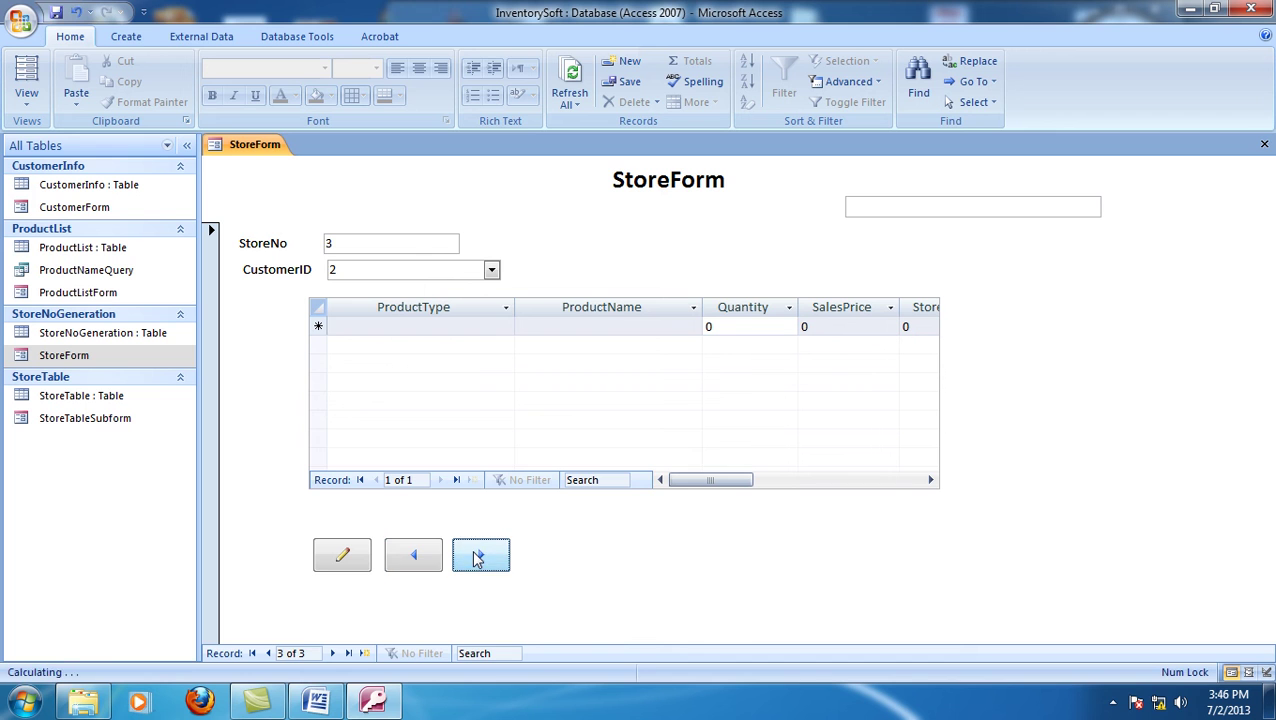
left_click(435, 552)
left_click(435, 553)
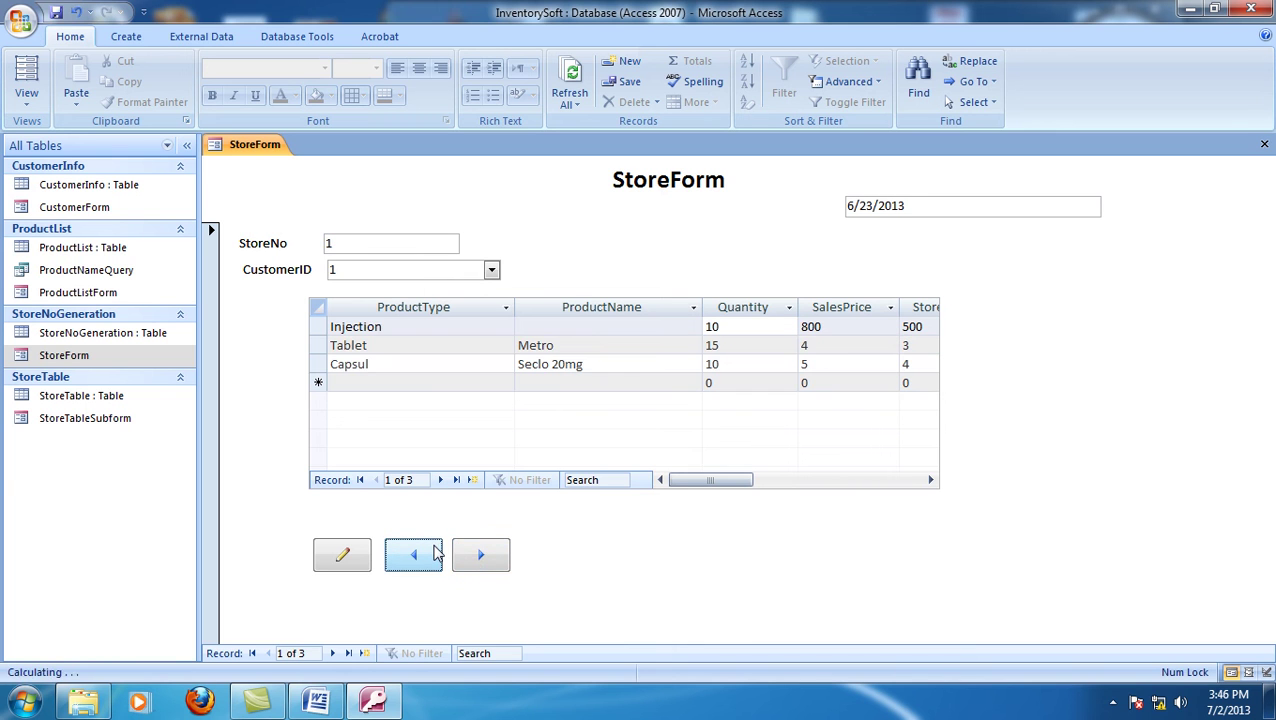
left_click(470, 563)
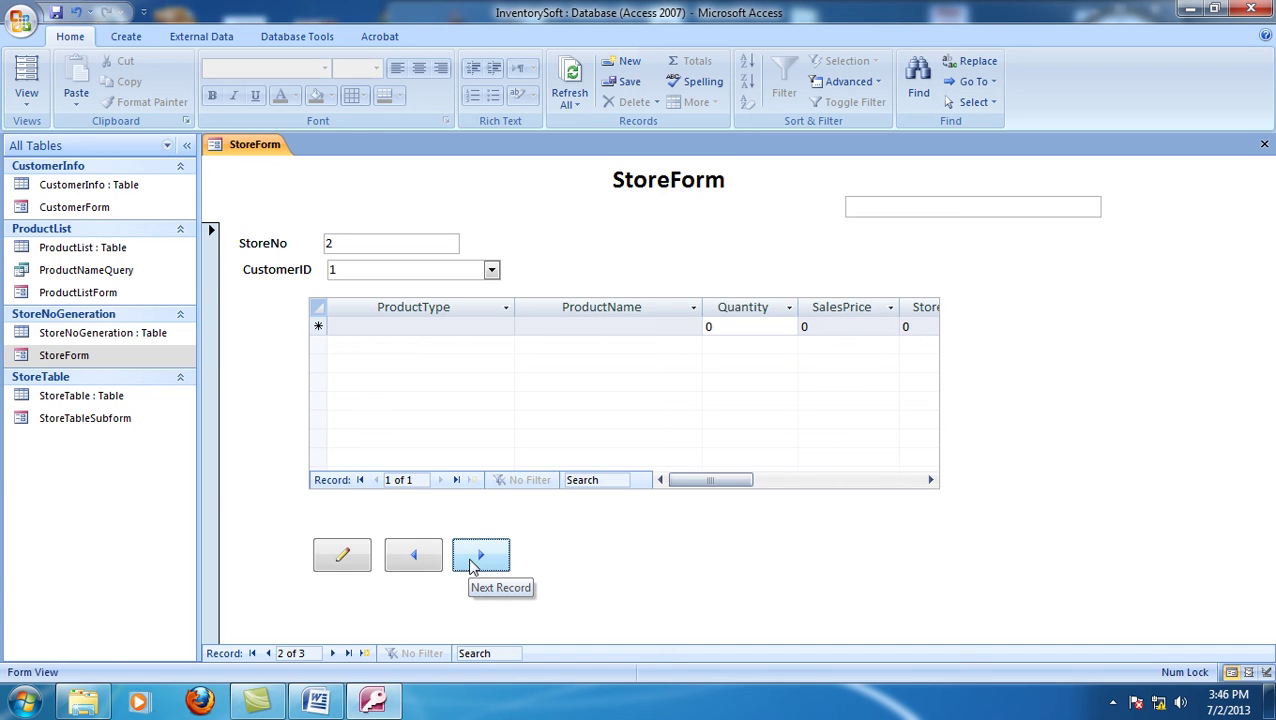
left_click(474, 566)
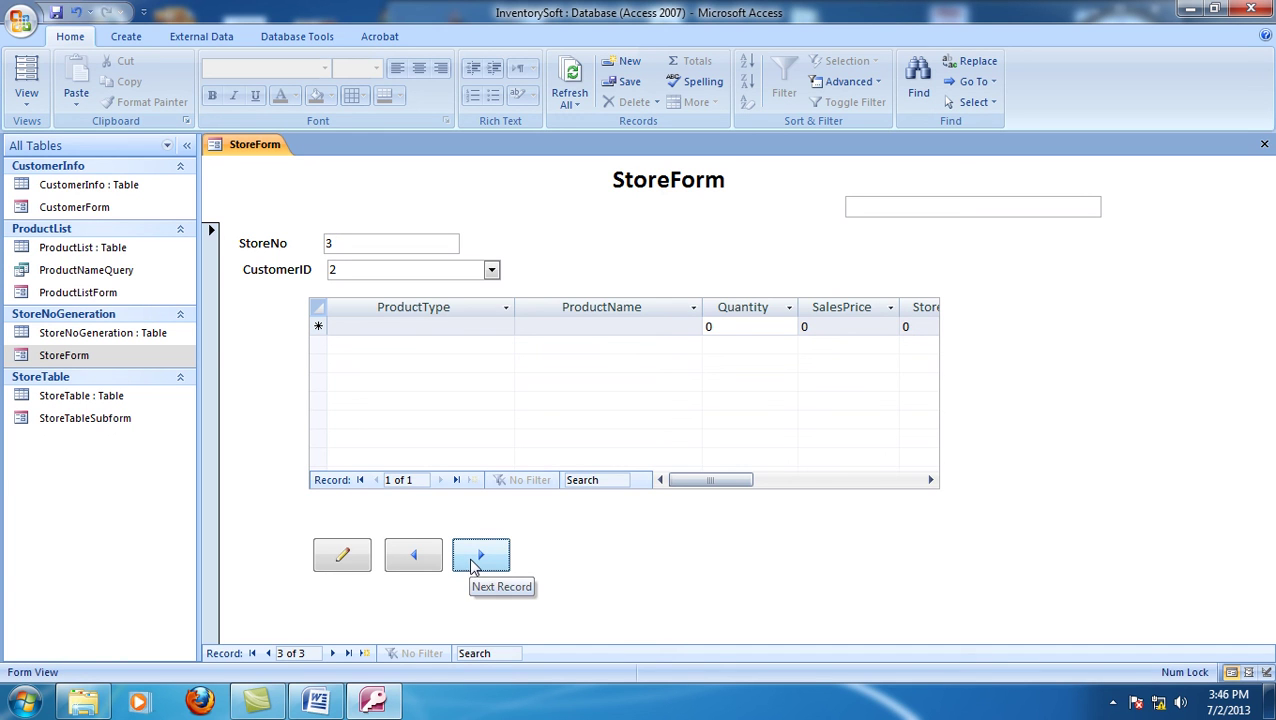
left_click_drag(721, 489, 649, 481)
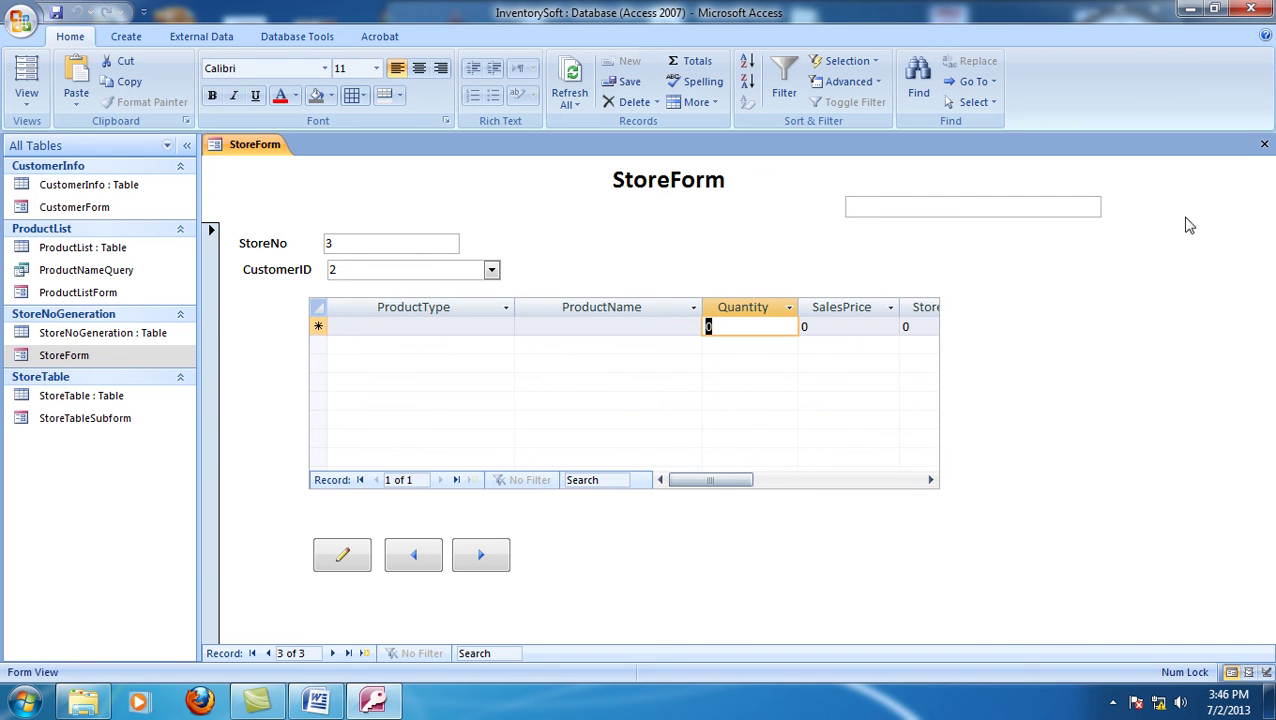
left_click(1264, 144)
- Open the StoreTable datasheet, examine the rows without a product type and name, and close it
double_click(68, 396)
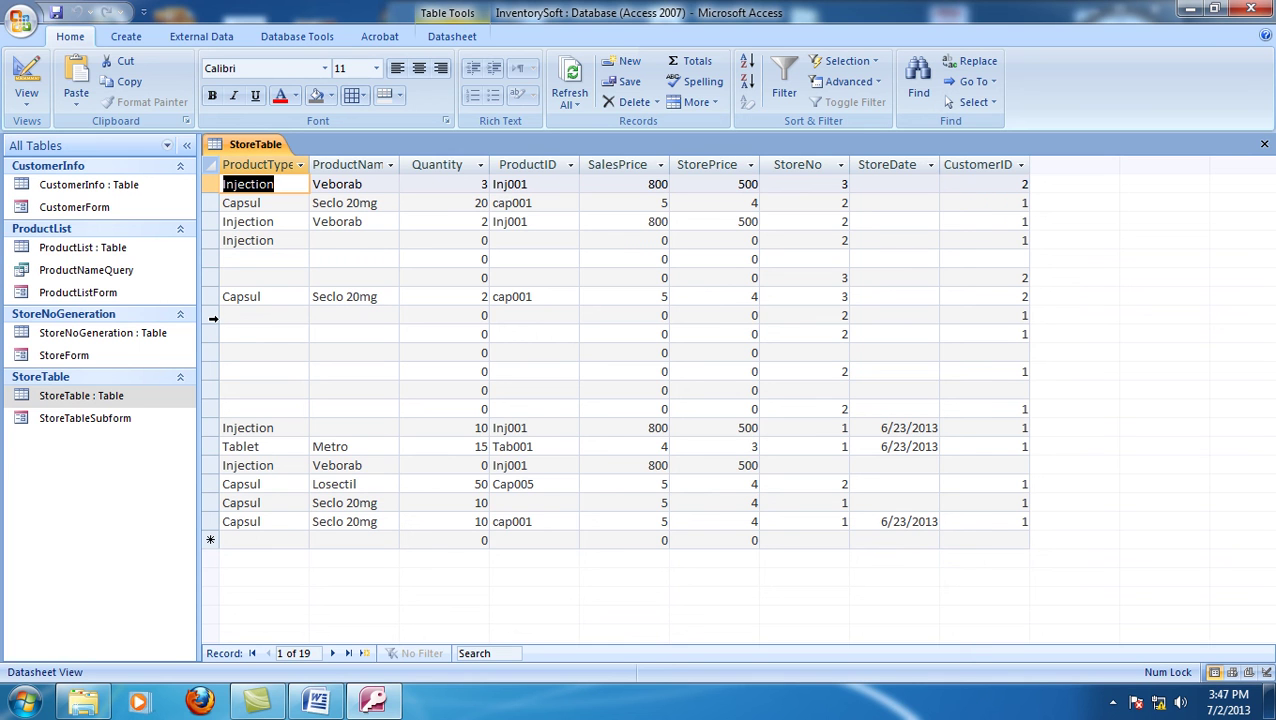
left_click_drag(213, 317, 225, 406)
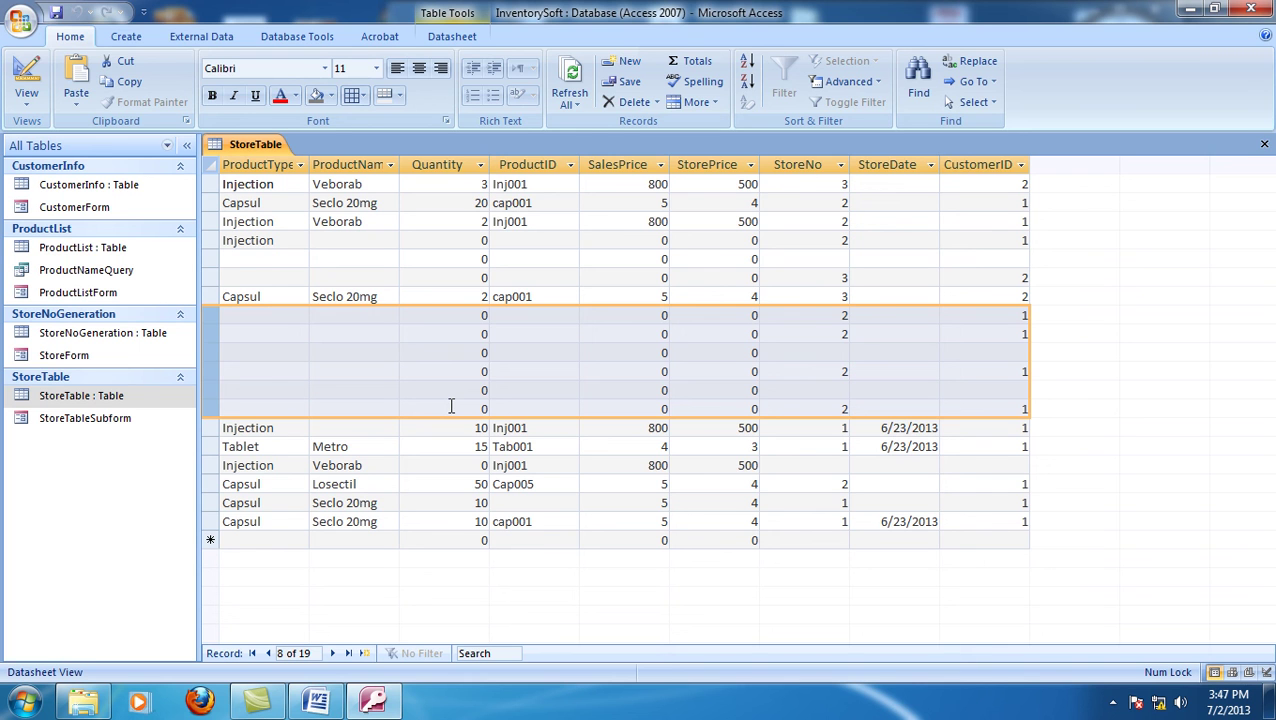
left_click(353, 336)
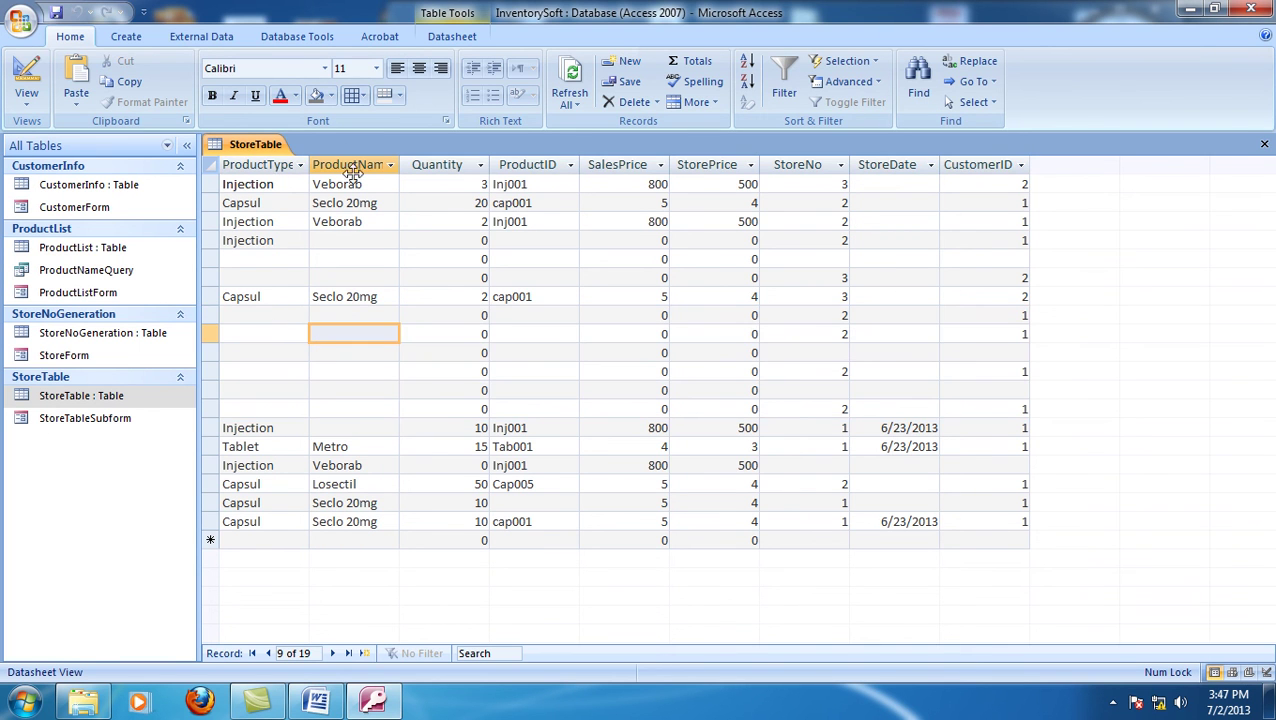
left_click(339, 334)
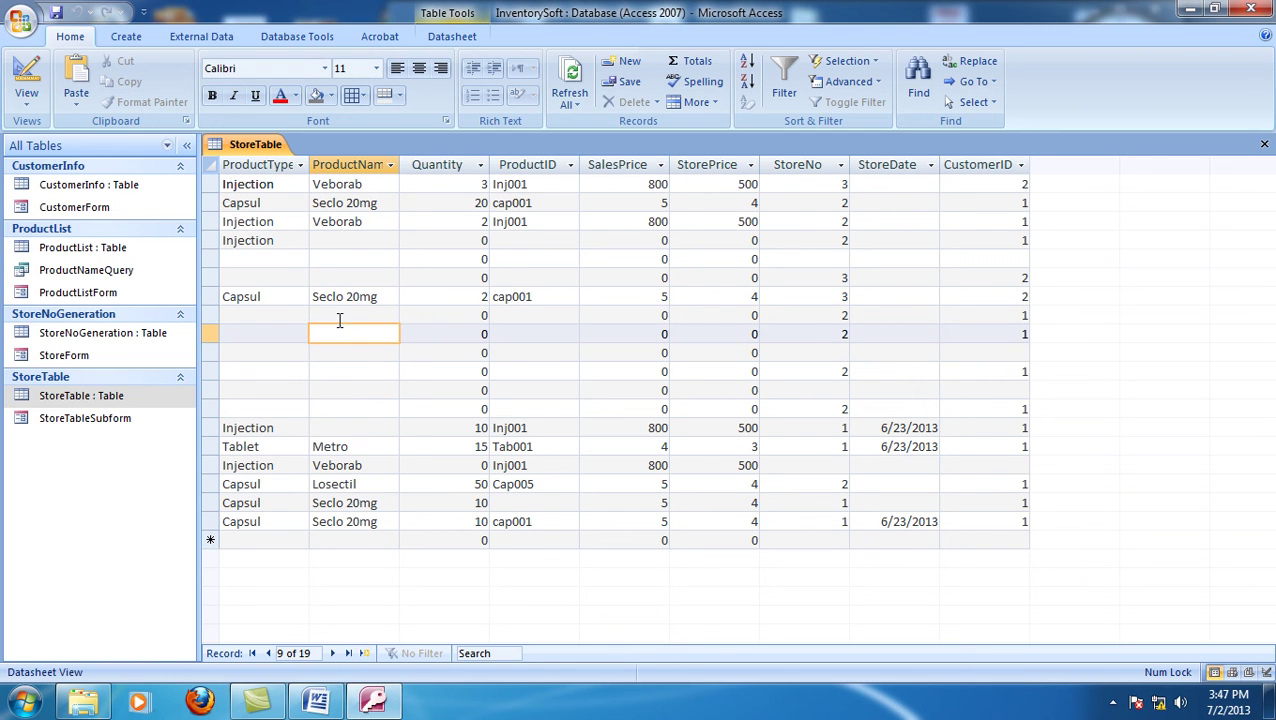
left_click_drag(210, 315, 239, 404)
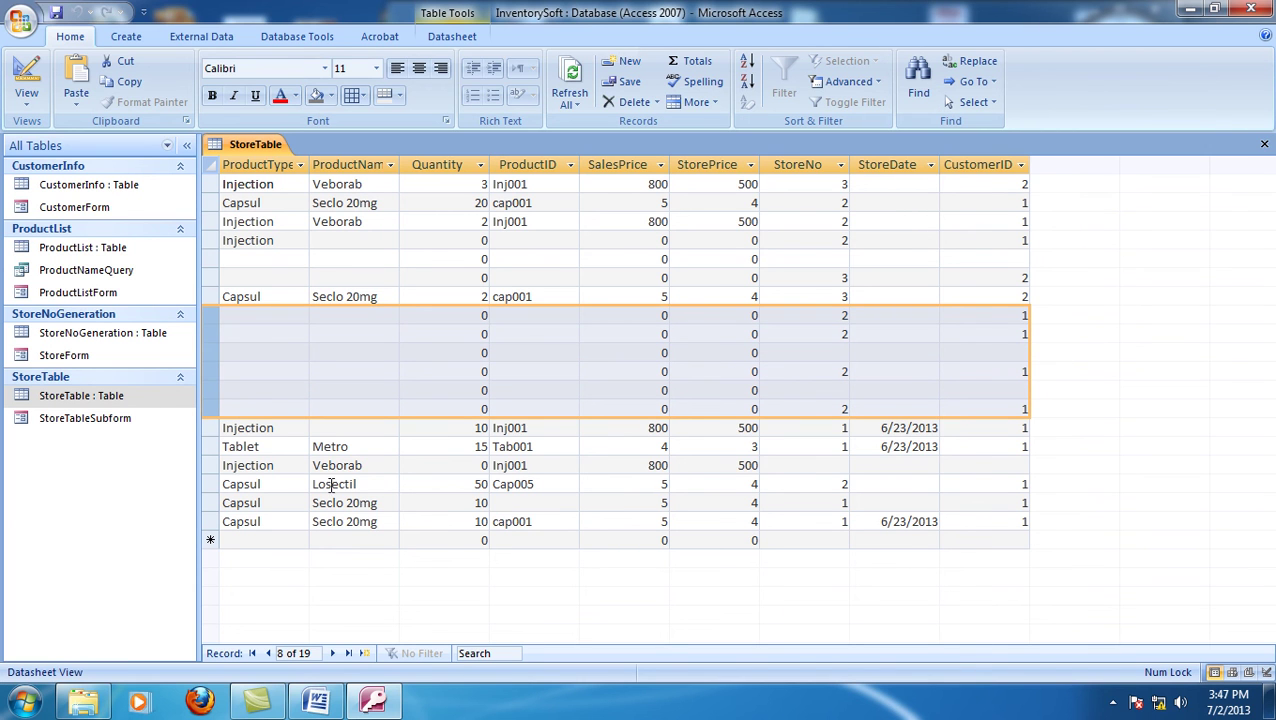
left_click(1265, 149)
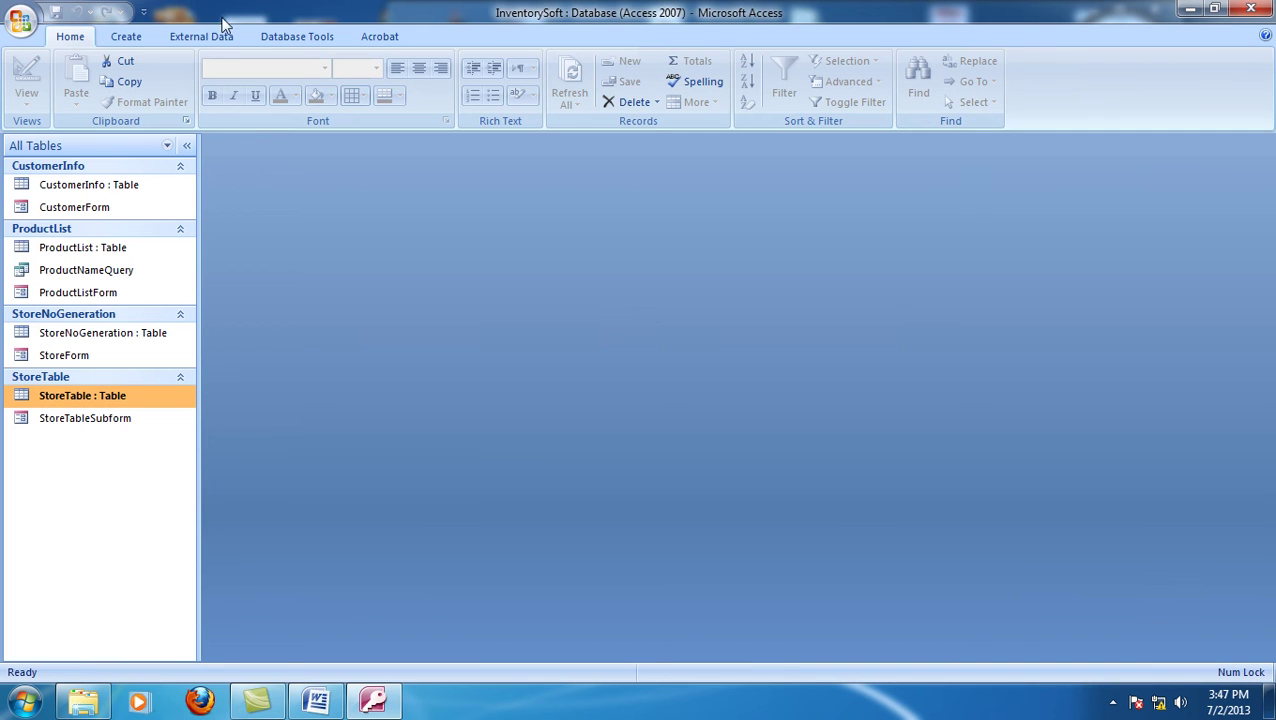
- Create a new query in Design view based on the StoreTable table
left_click(116, 40)
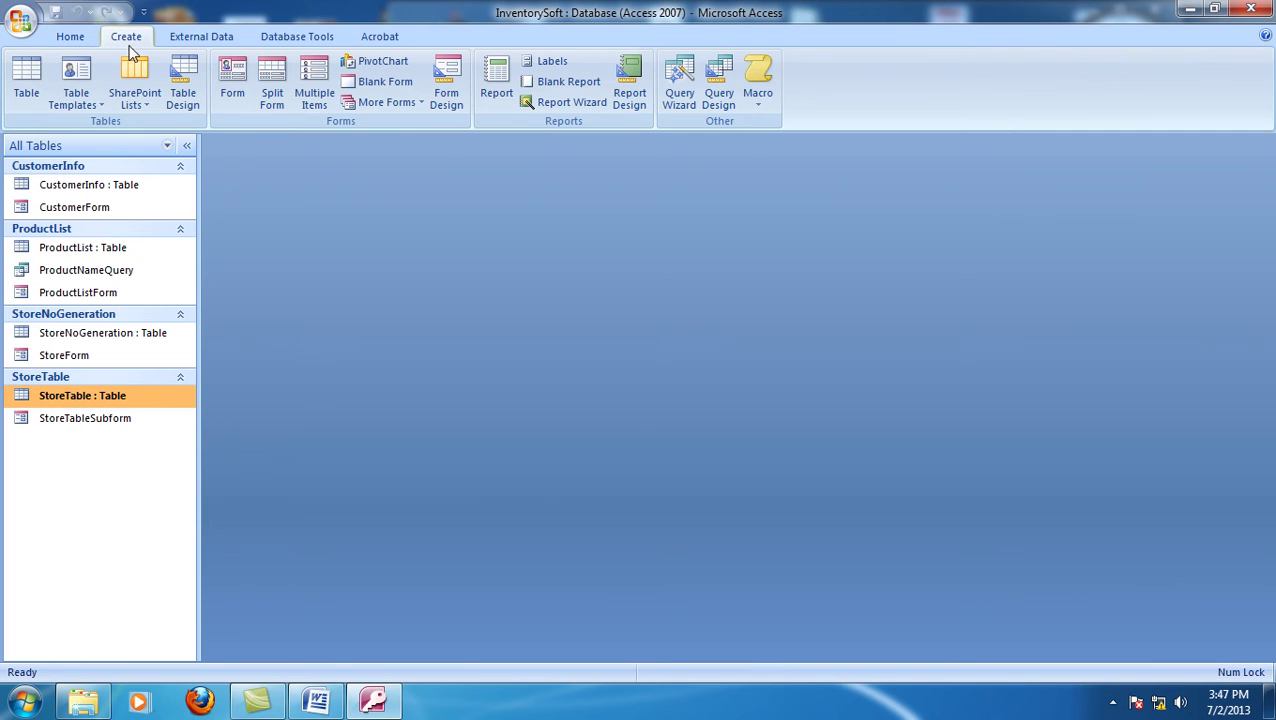
left_click(718, 95)
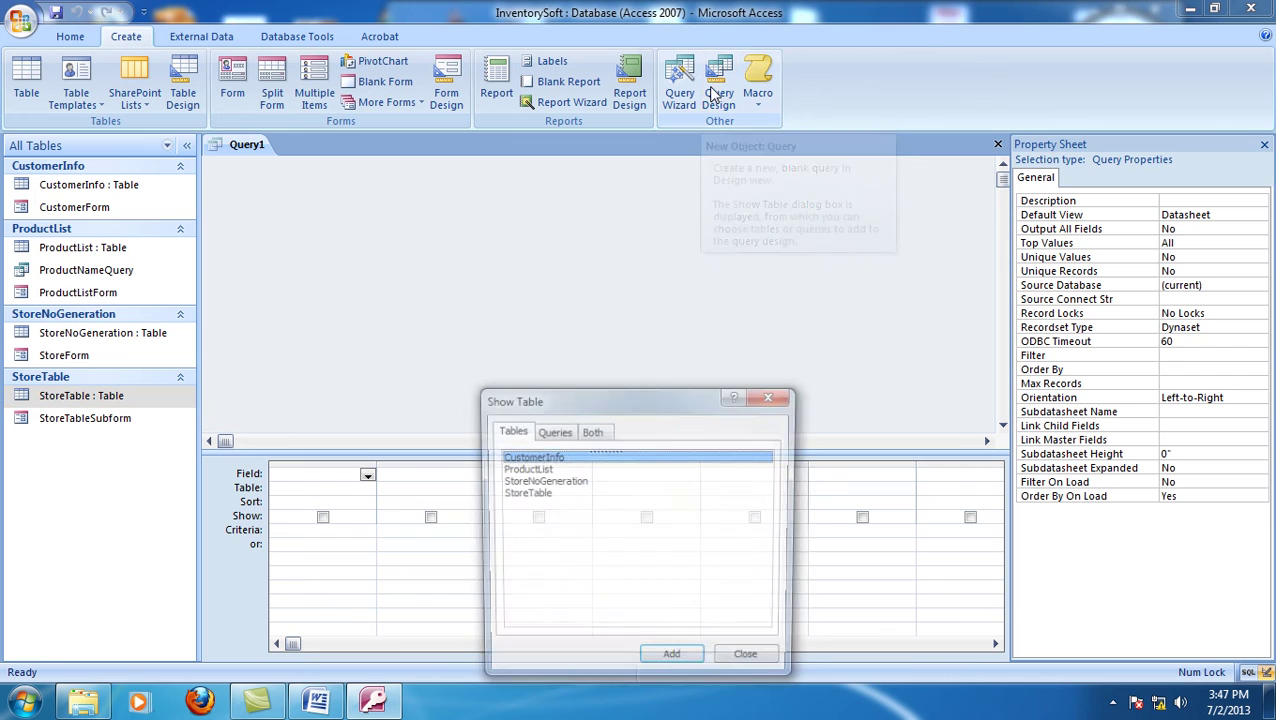
left_click(530, 494)
left_click(692, 668)
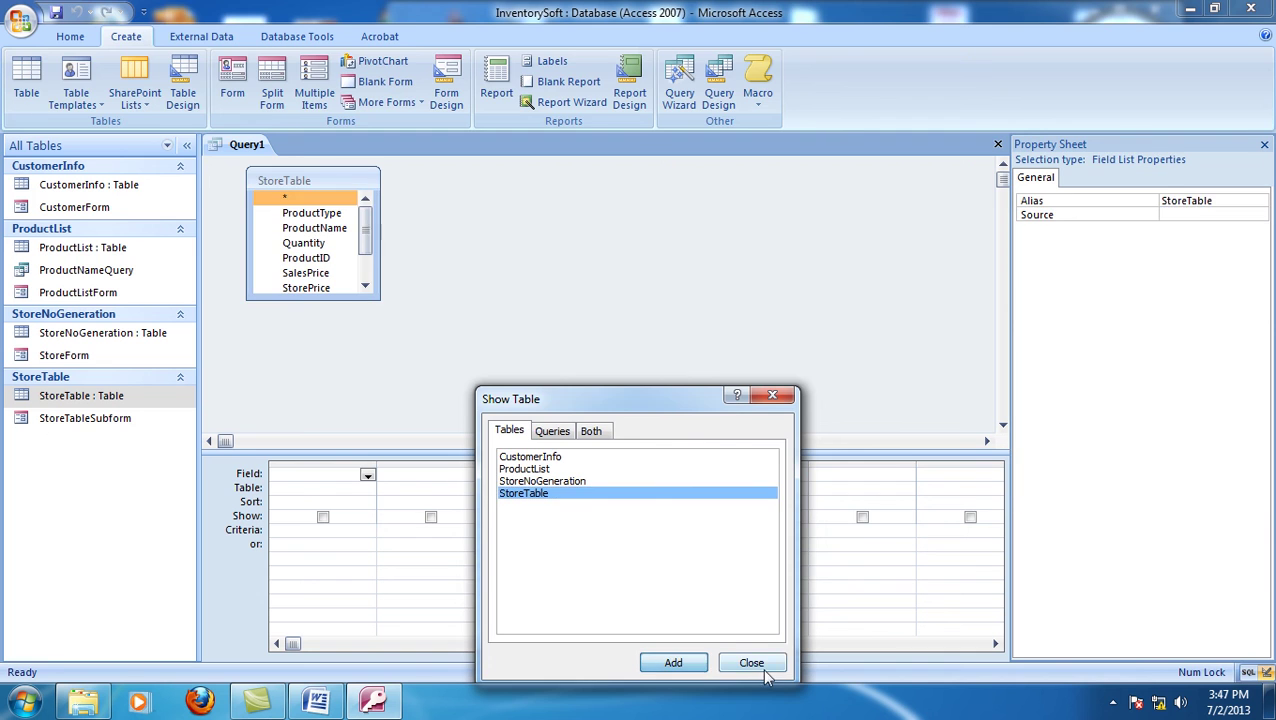
left_click(760, 664)
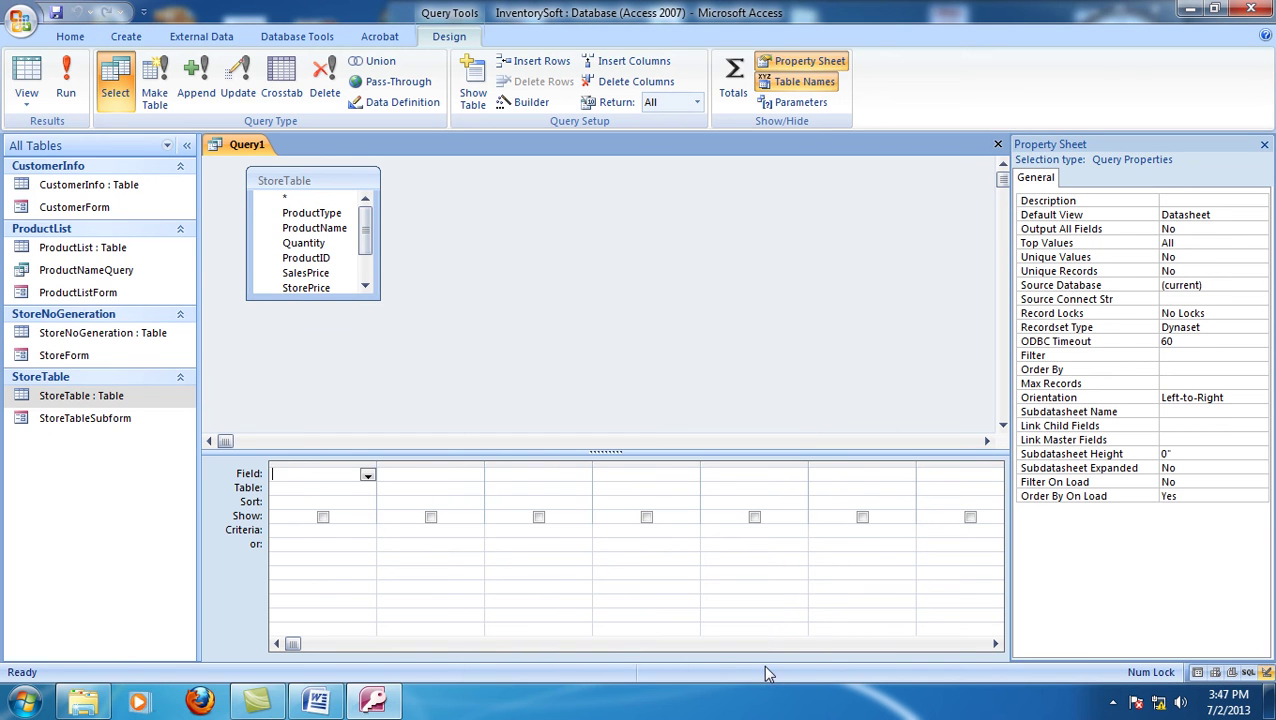
- Add the ProductName and StoreTable.* fields to the query and change it to a delete query
left_click(367, 475)
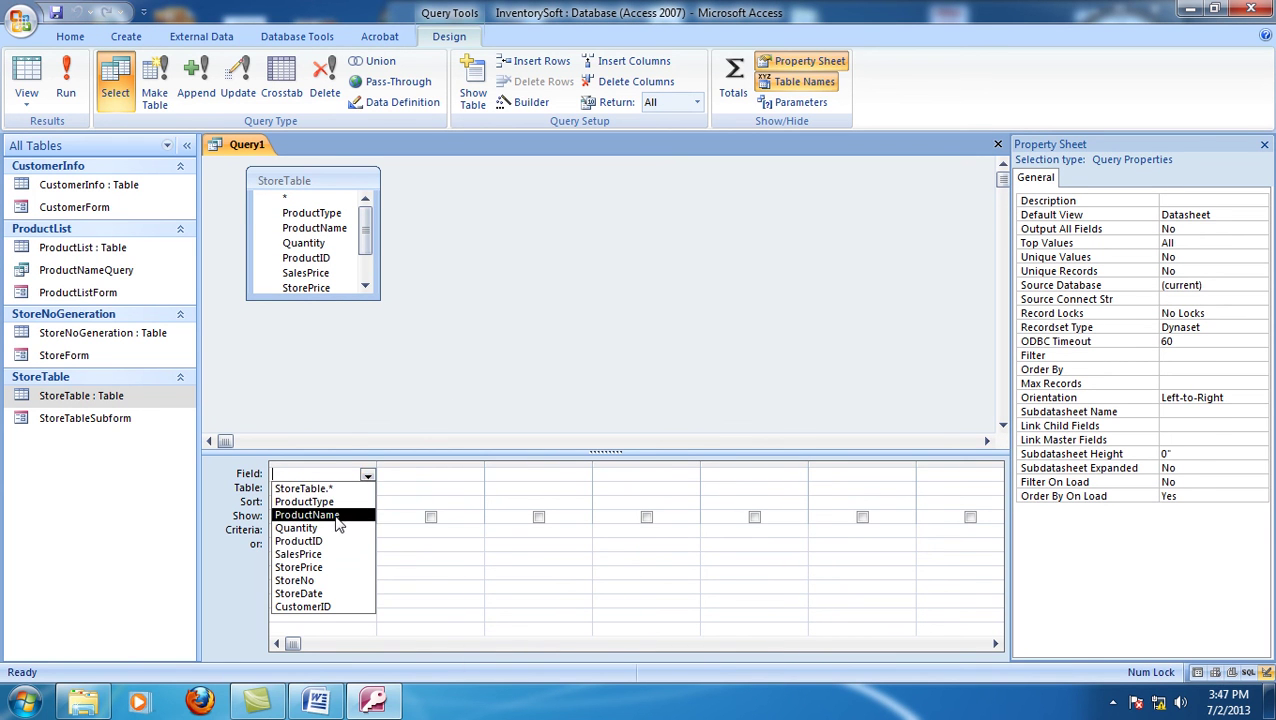
left_click(336, 516)
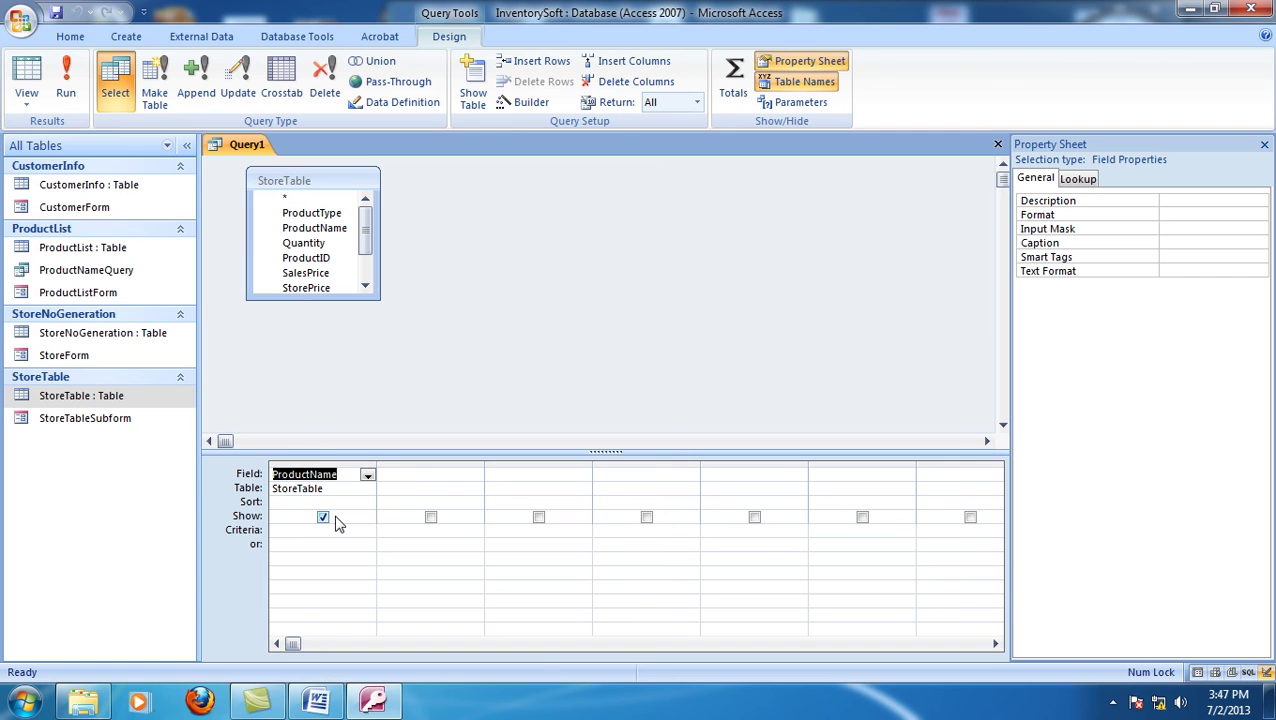
left_click(423, 477)
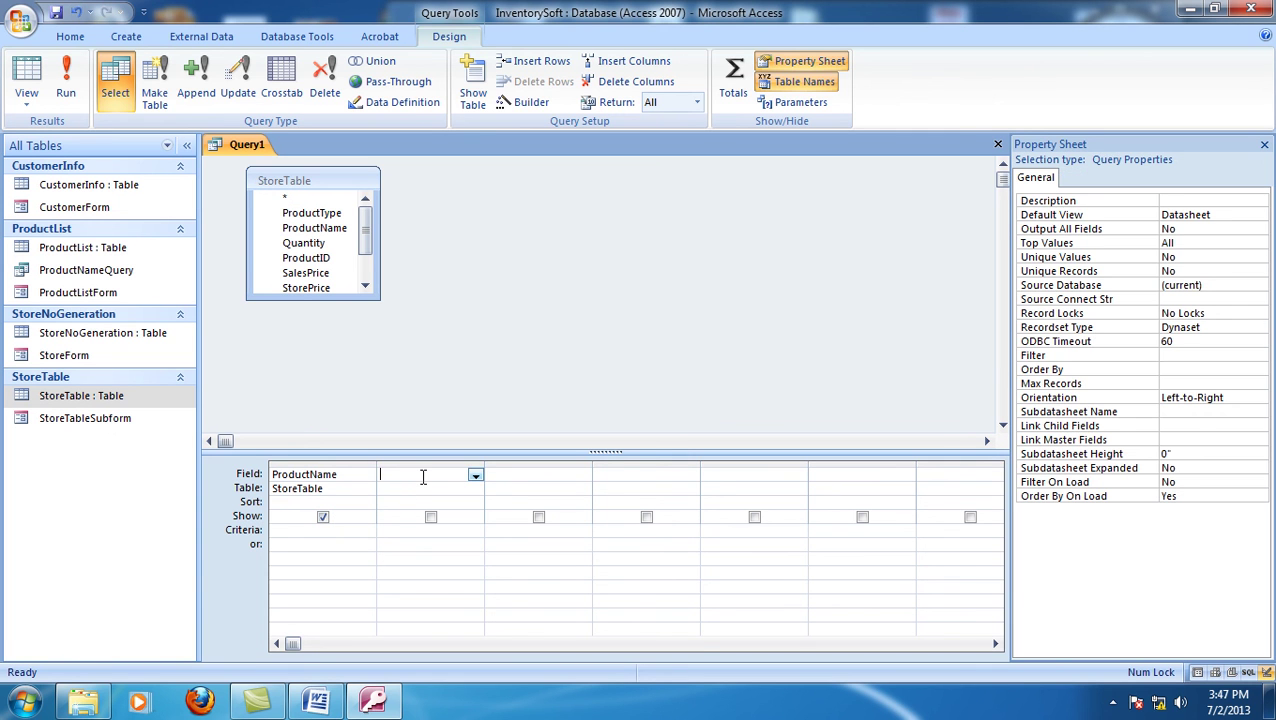
left_click(476, 475)
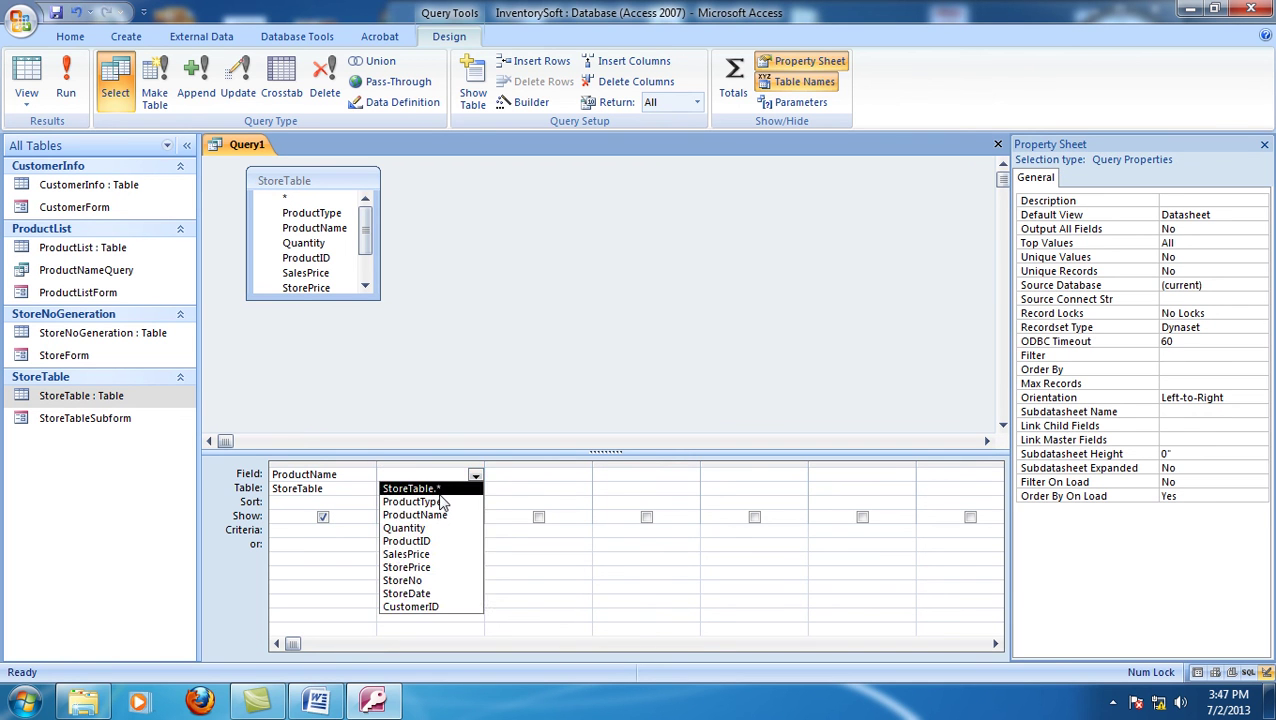
left_click(440, 489)
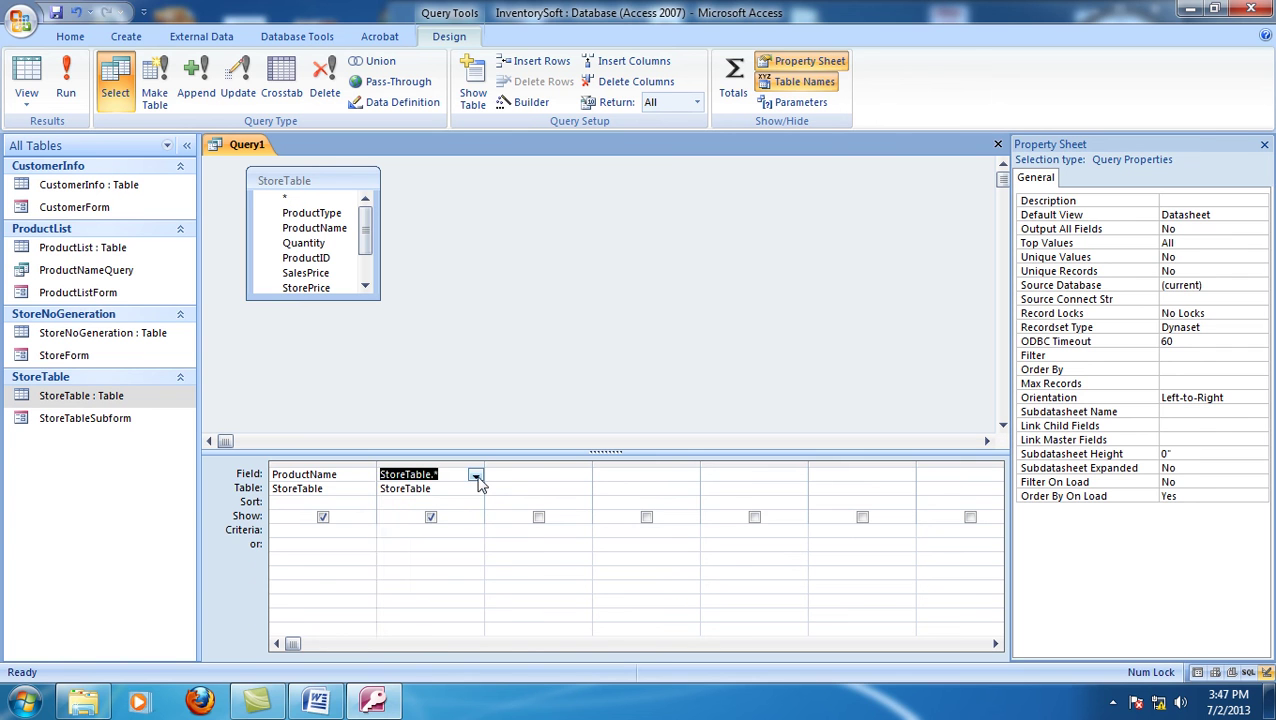
left_click(477, 476)
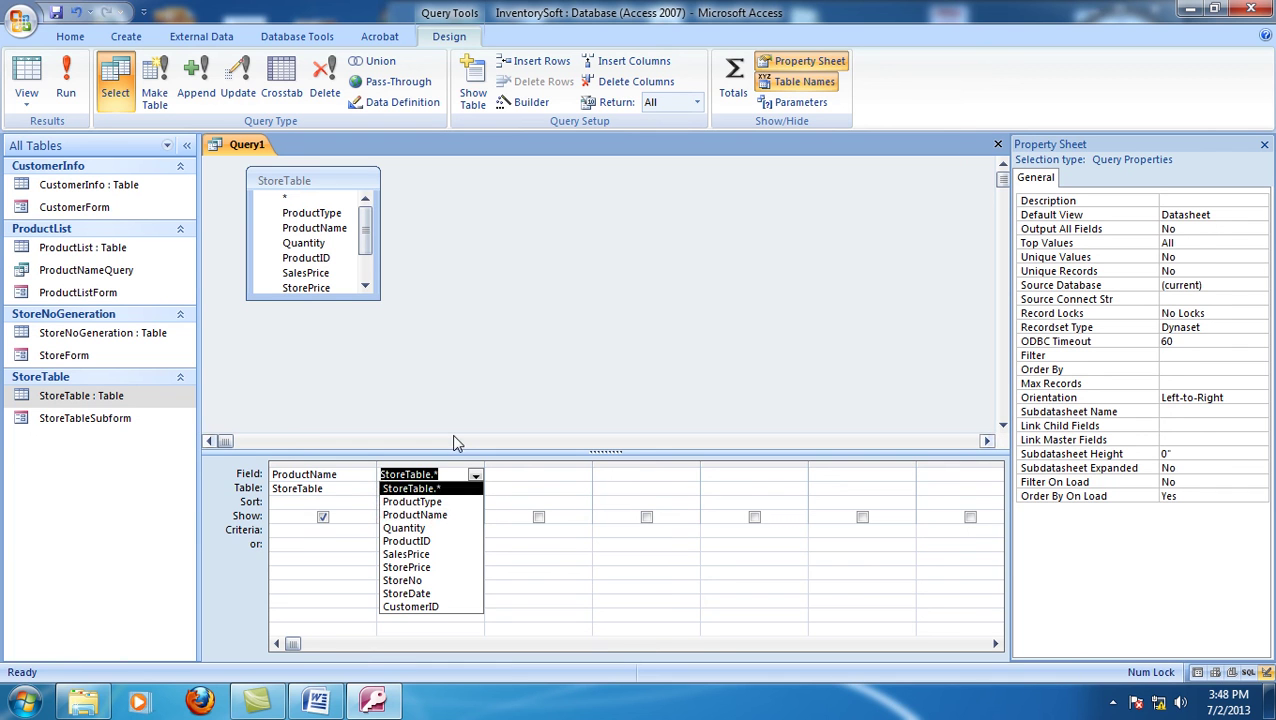
left_click(444, 493)
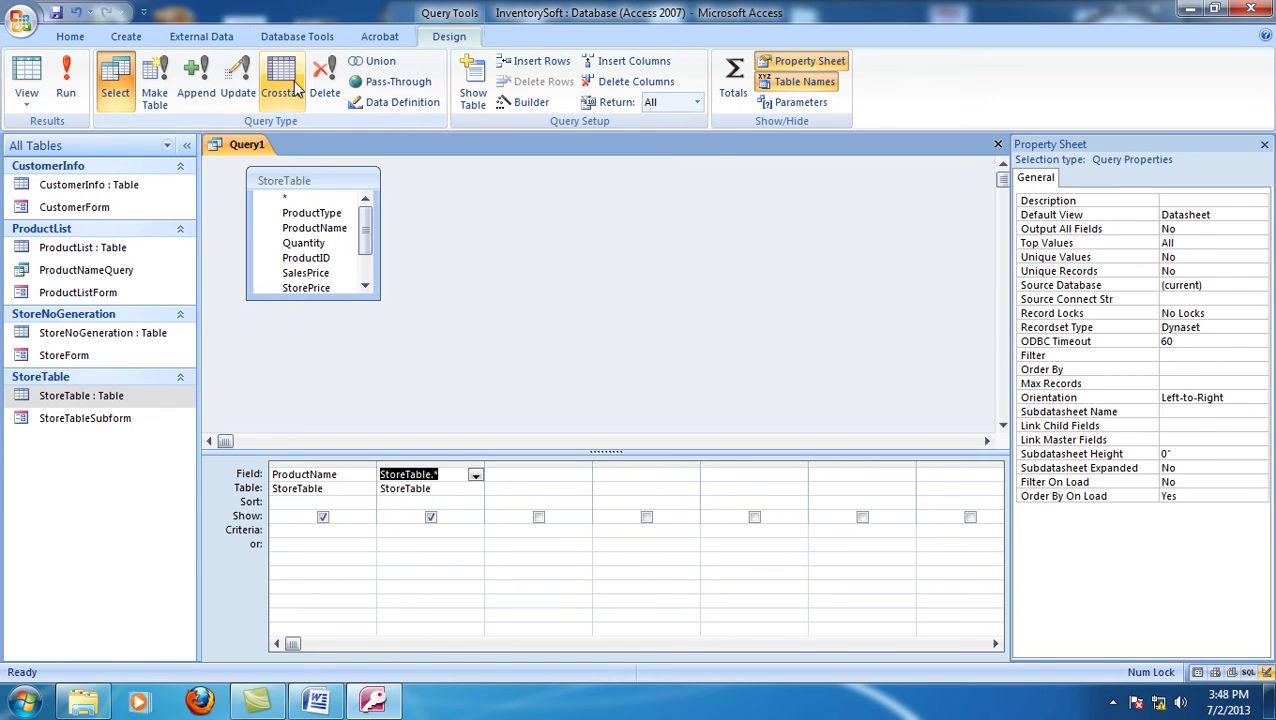
left_click(326, 93)
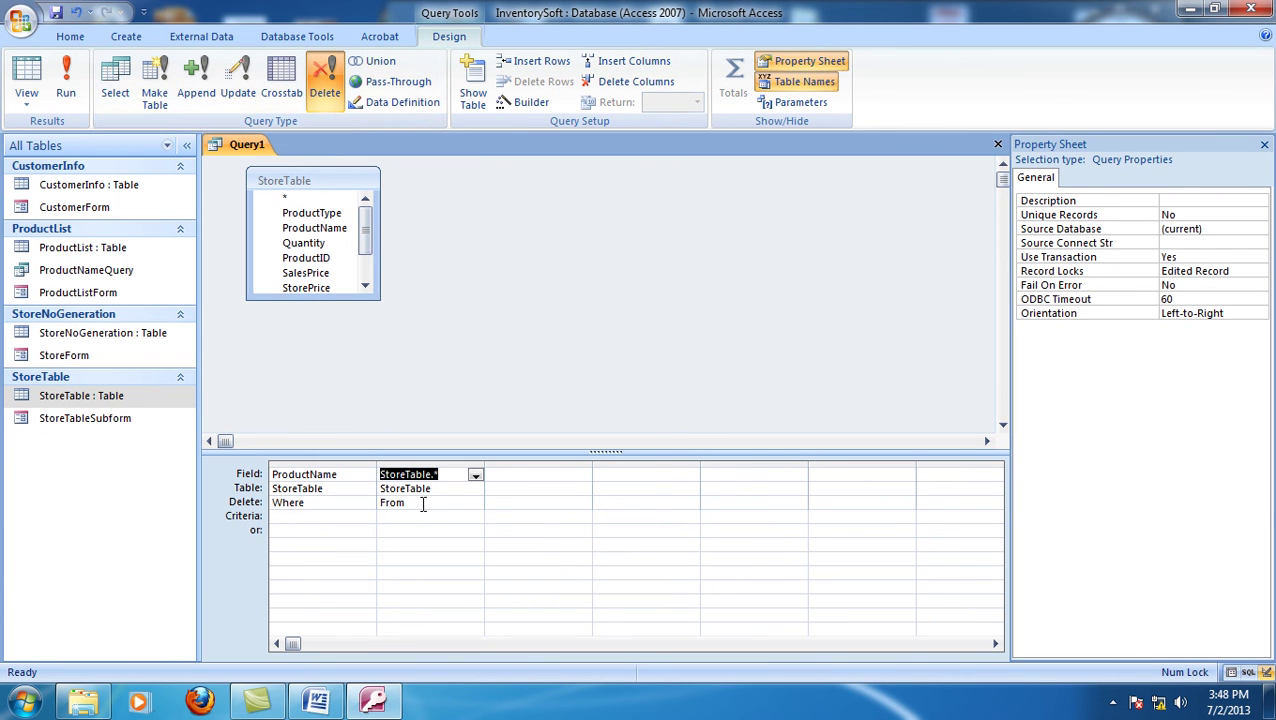
- Try isnull() and =isnull variants as the delete criterion for the ProductName field
left_click(303, 516)
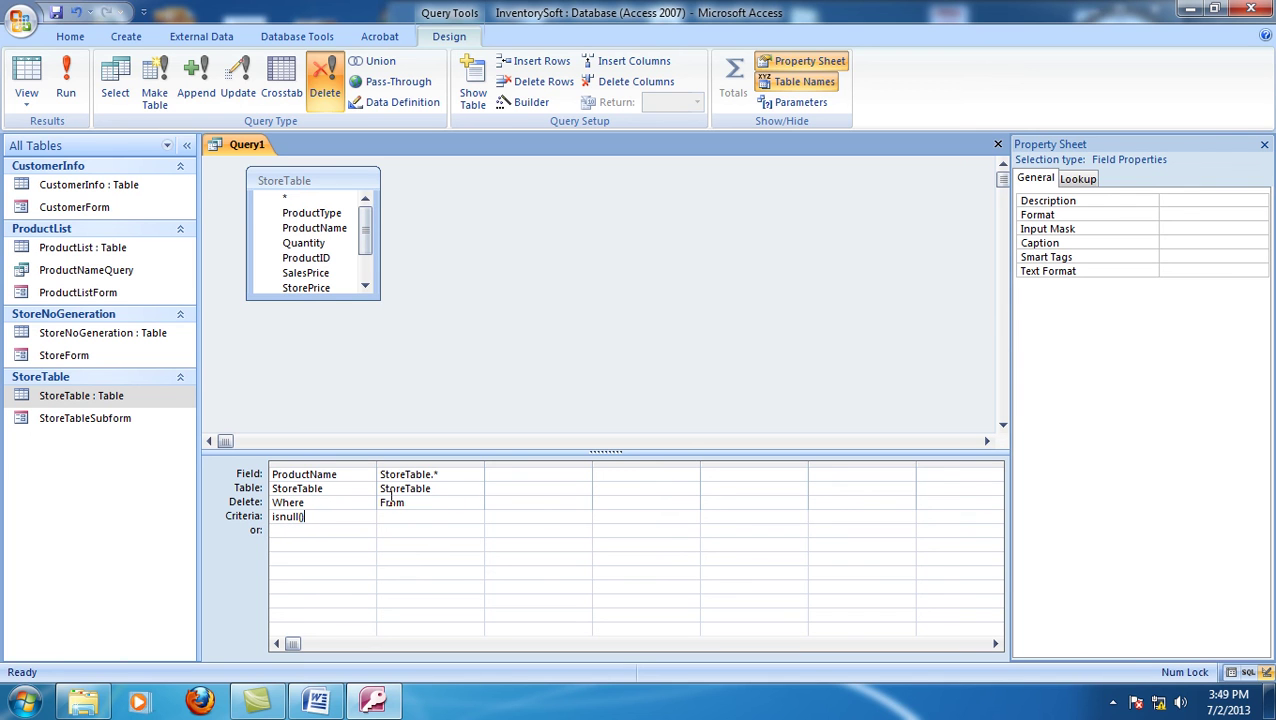
left_click(453, 463)
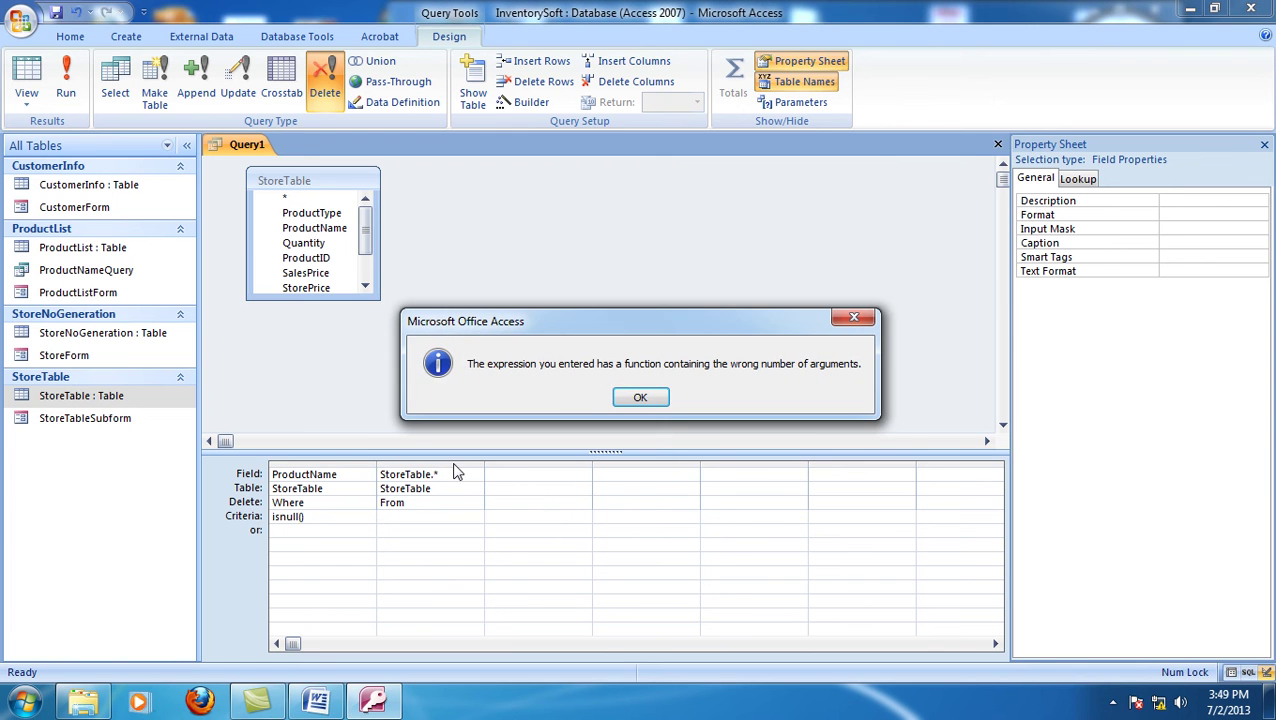
left_click(642, 399)
type(")")
key("Return")
left_click(640, 399)
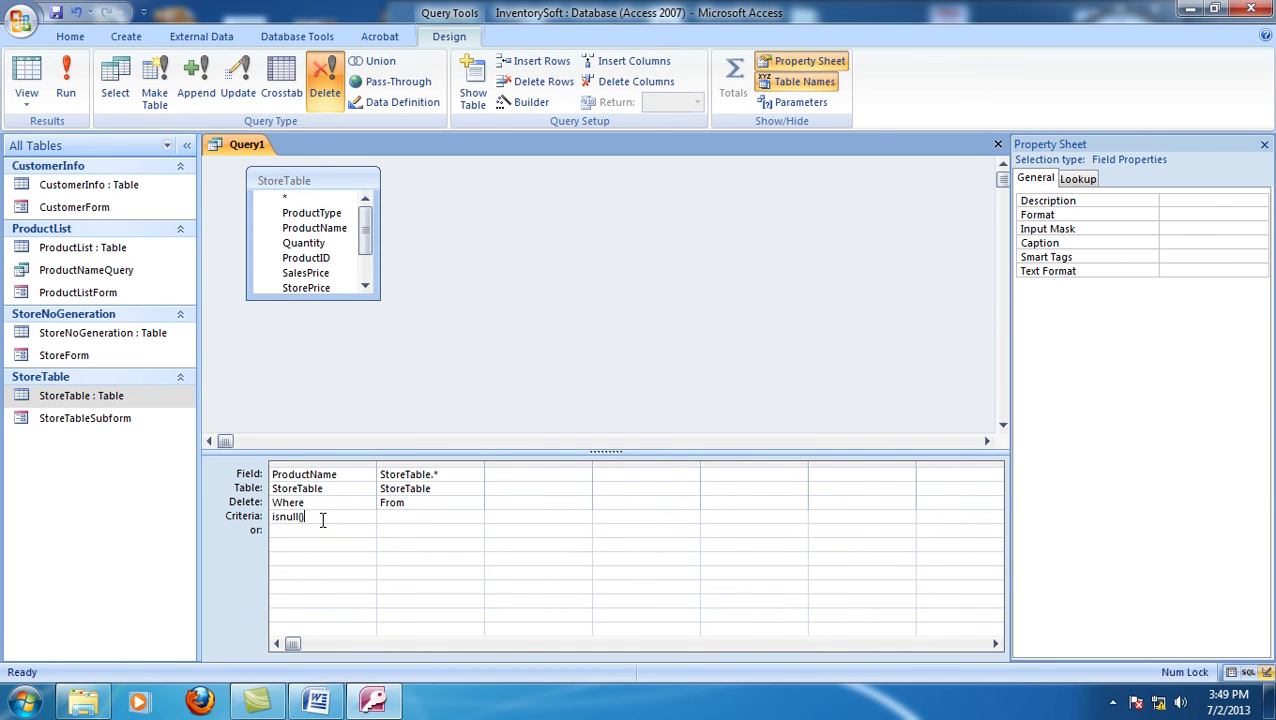
type("=")
key("Return")
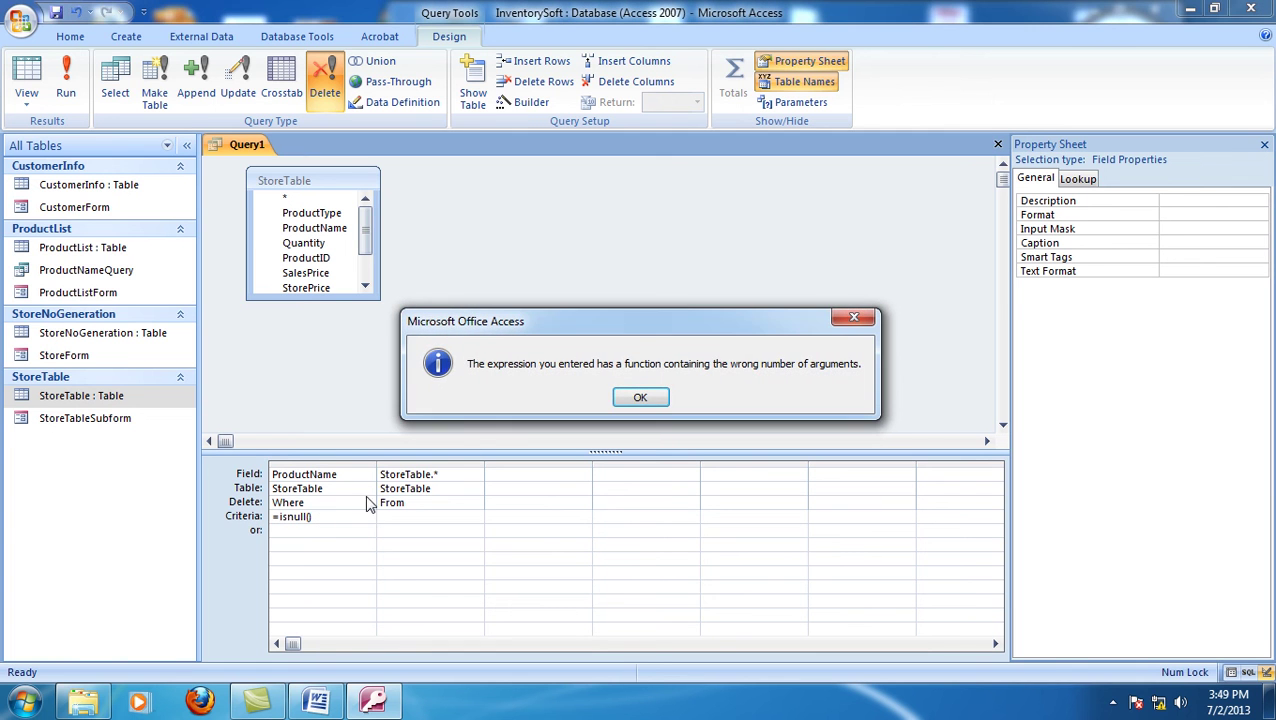
left_click(667, 400)
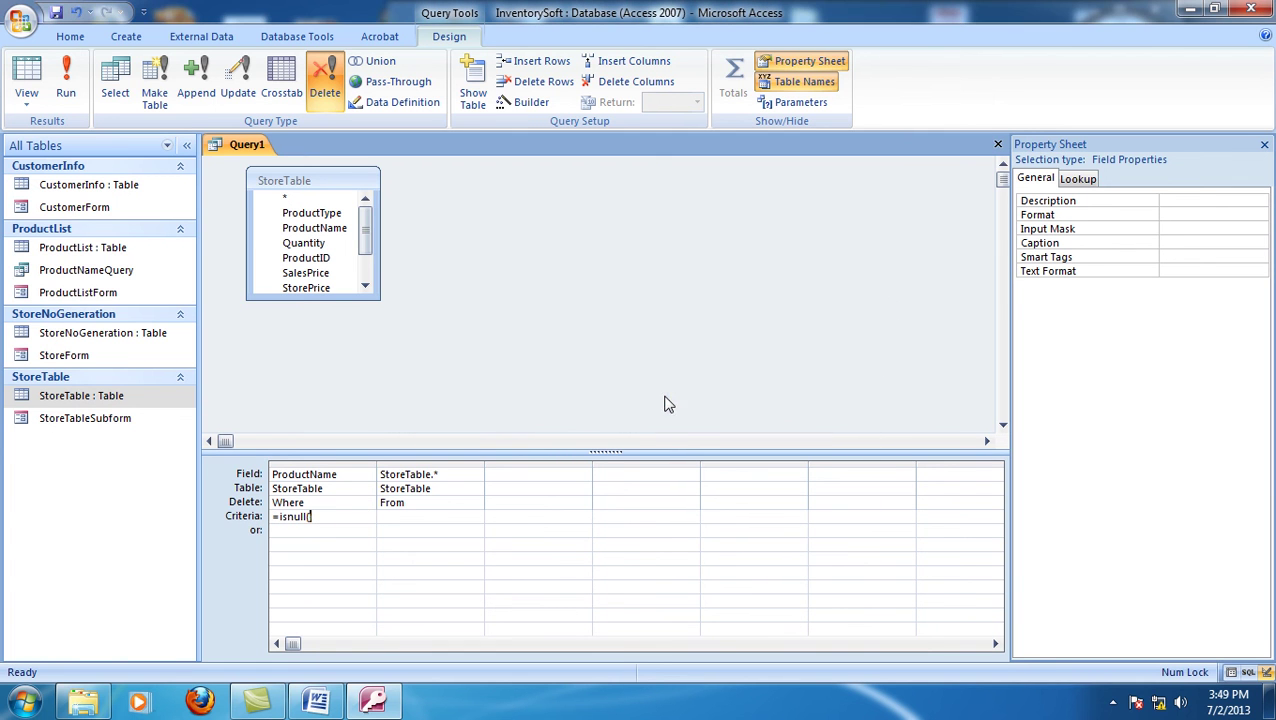
left_click(356, 503)
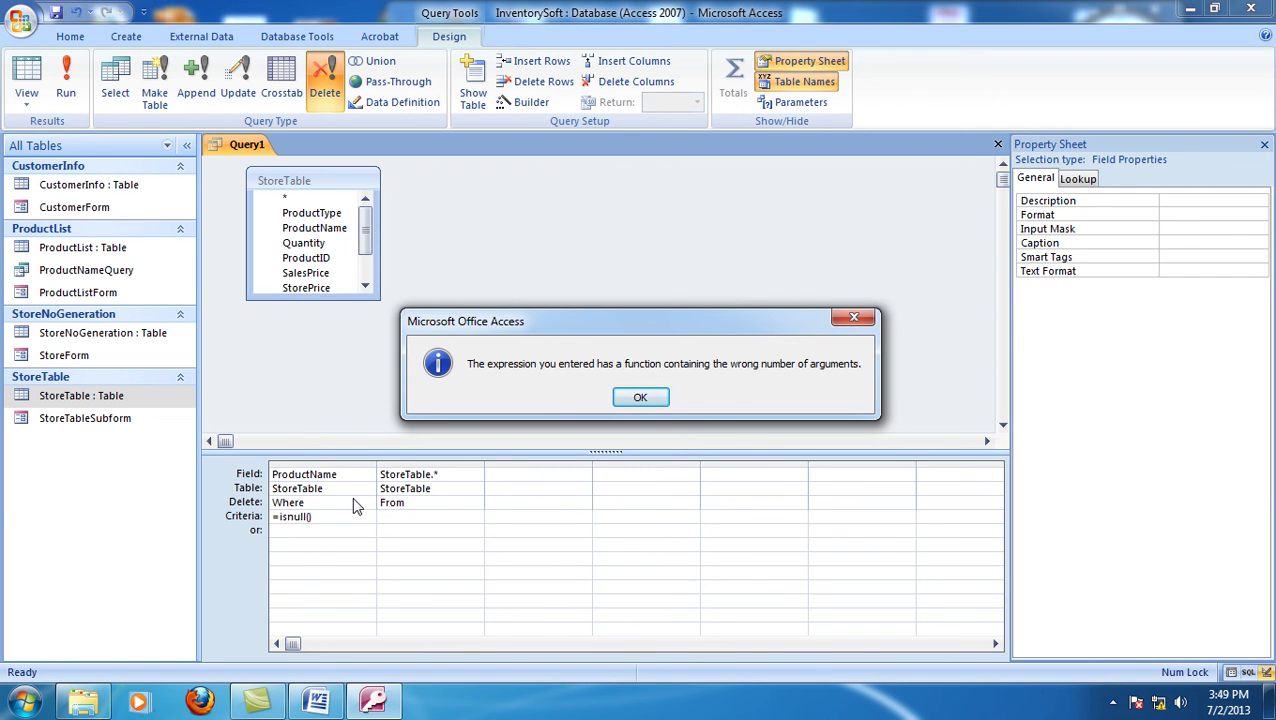
left_click(624, 400)
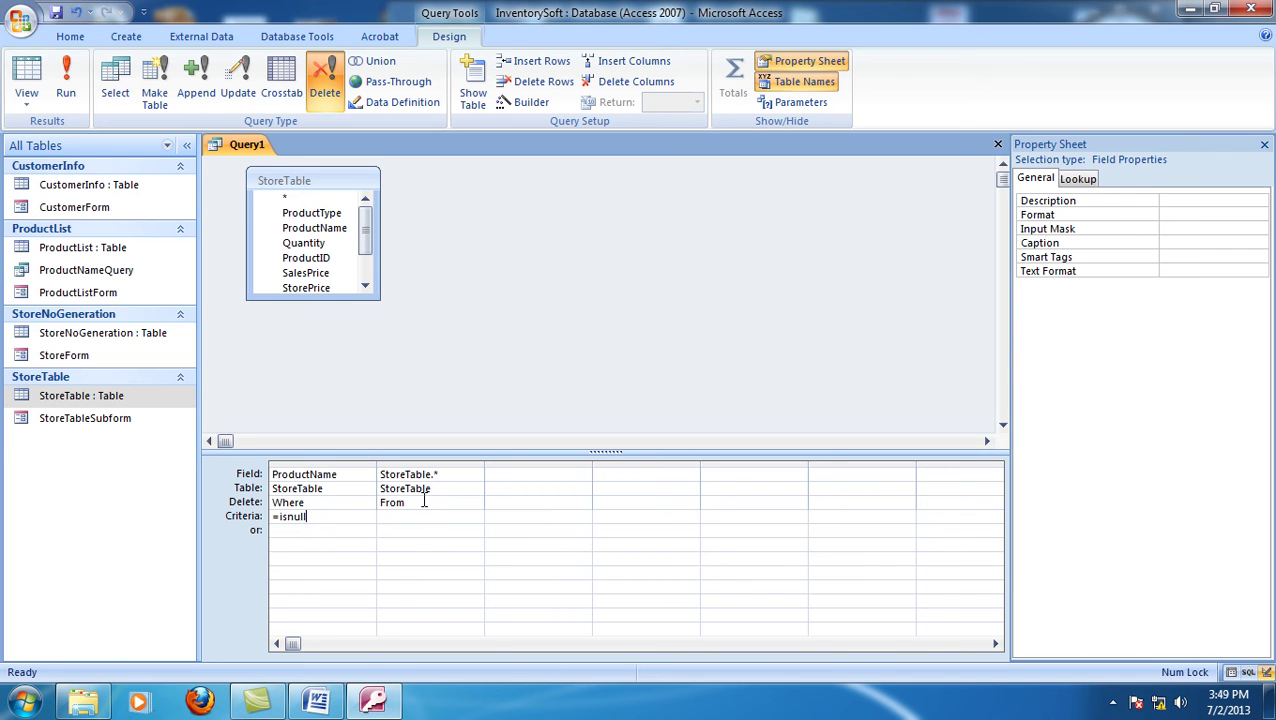
left_click(352, 488)
- Set the ProductName criterion to ="", save the query as deleteEmpltyStore and close it
left_click(320, 516)
type("=")
left_click(56, 14)
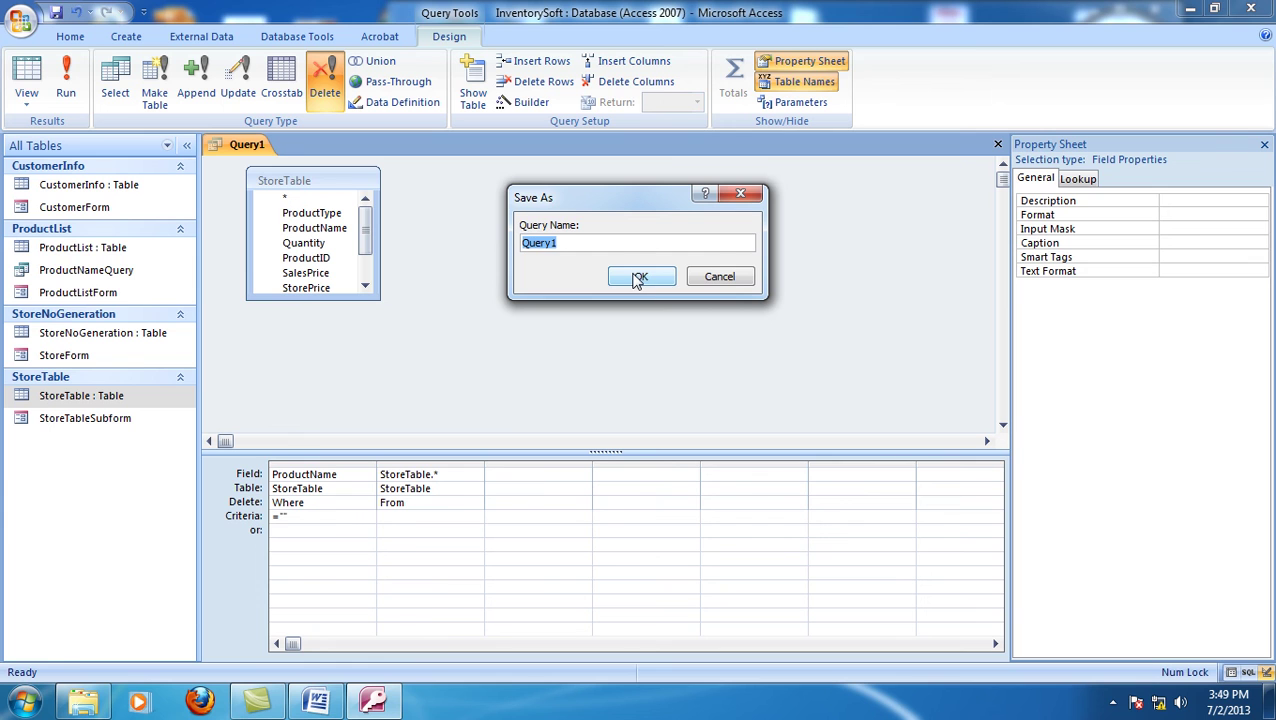
type("deleteStore")
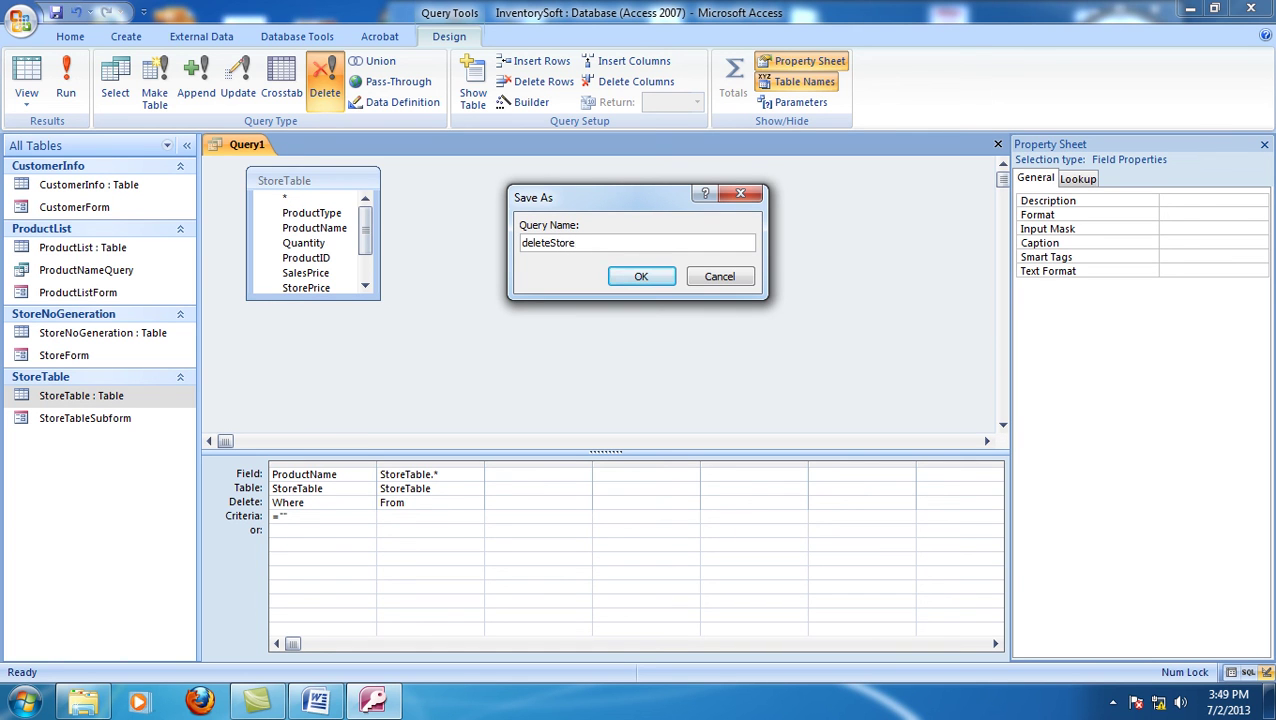
type("Emplty")
left_click(645, 280)
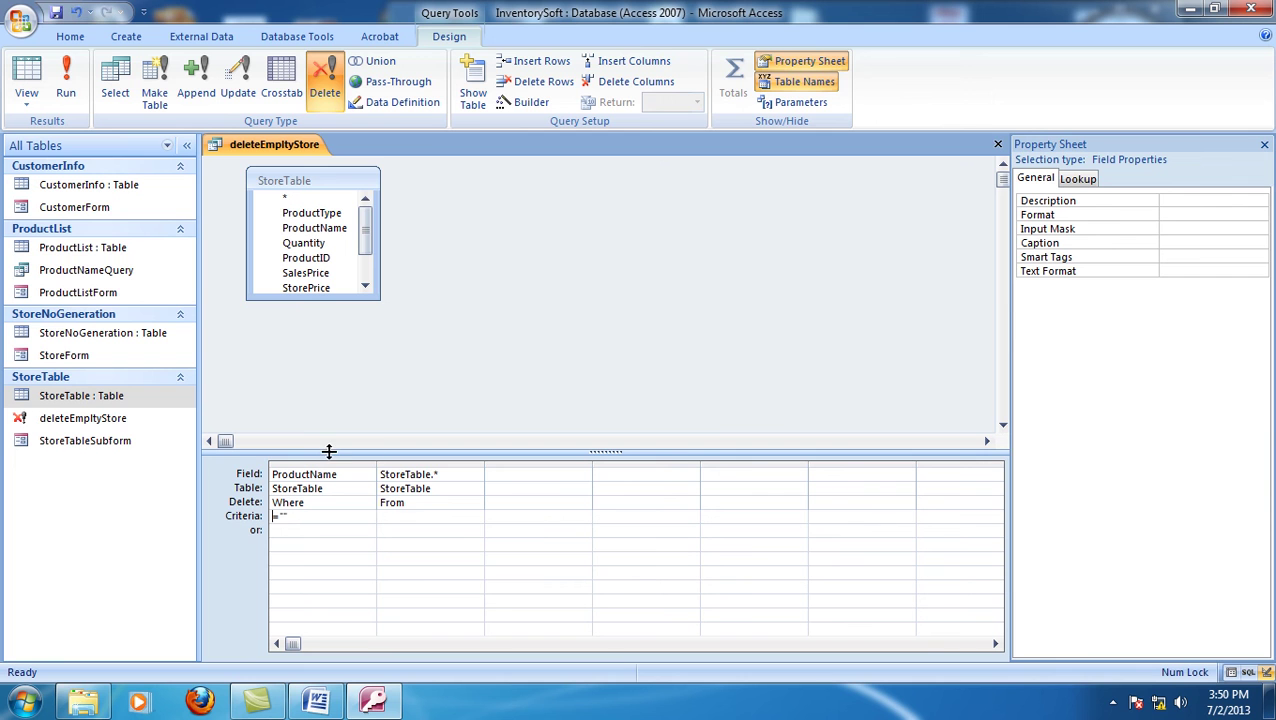
left_click(997, 145)
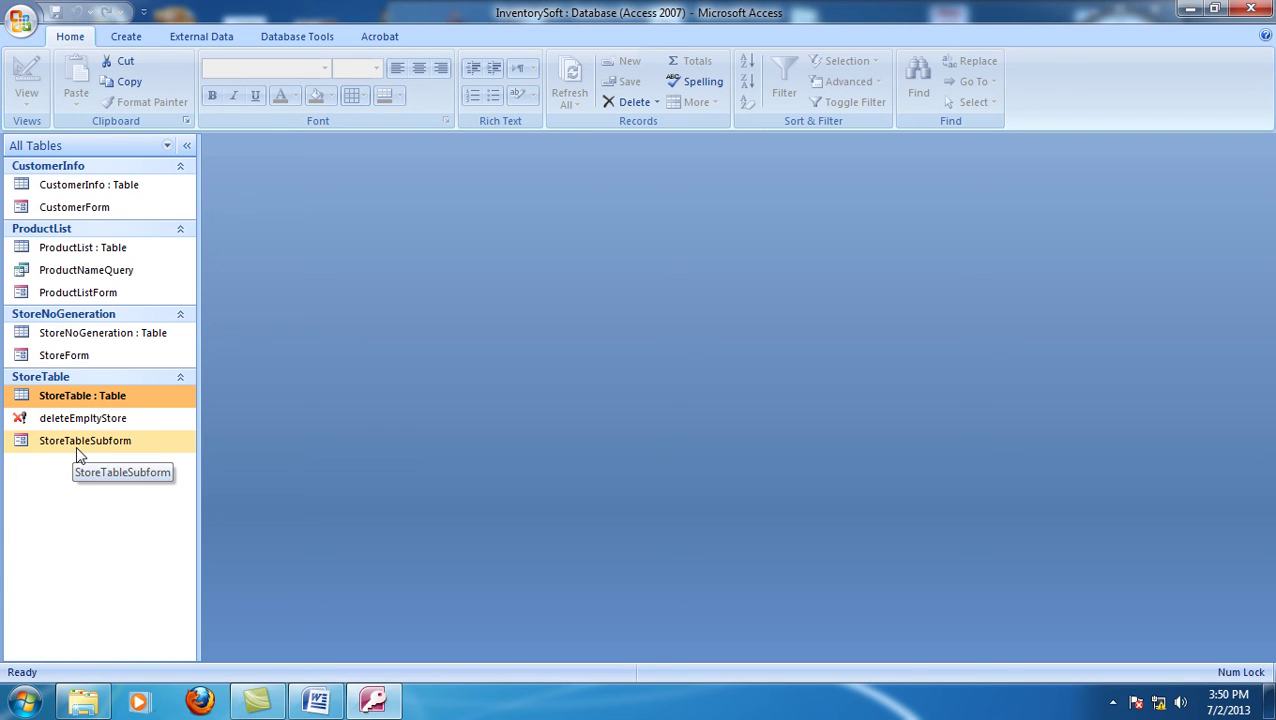
- Look up isnull() in the Access help and read the IsNull Function article through to its example
key("F1")
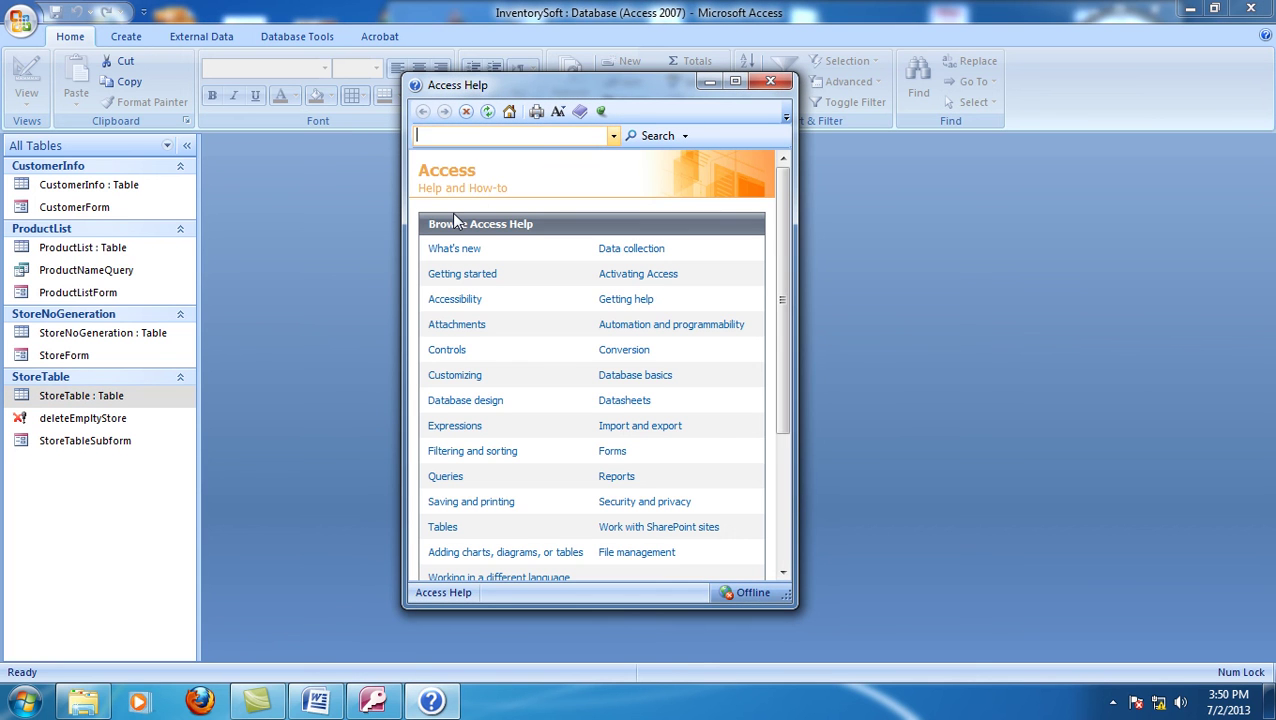
type("i")
type("snum")
key("Return")
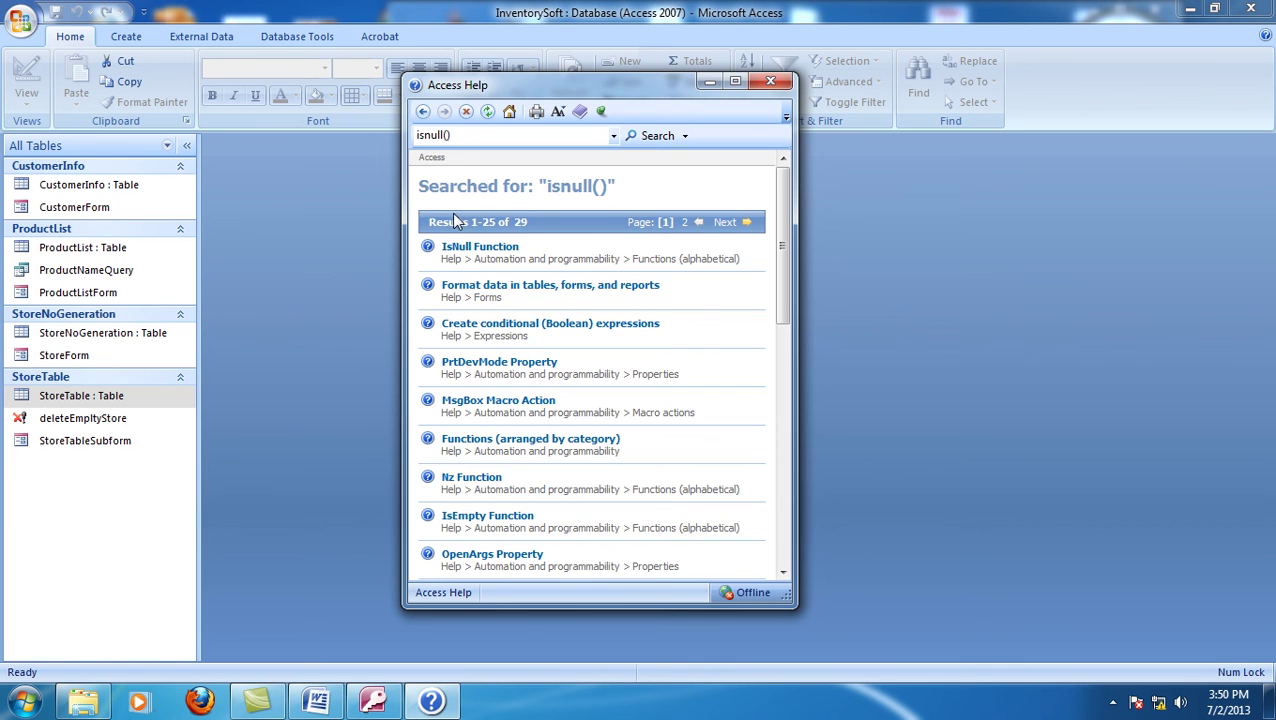
left_click(484, 249)
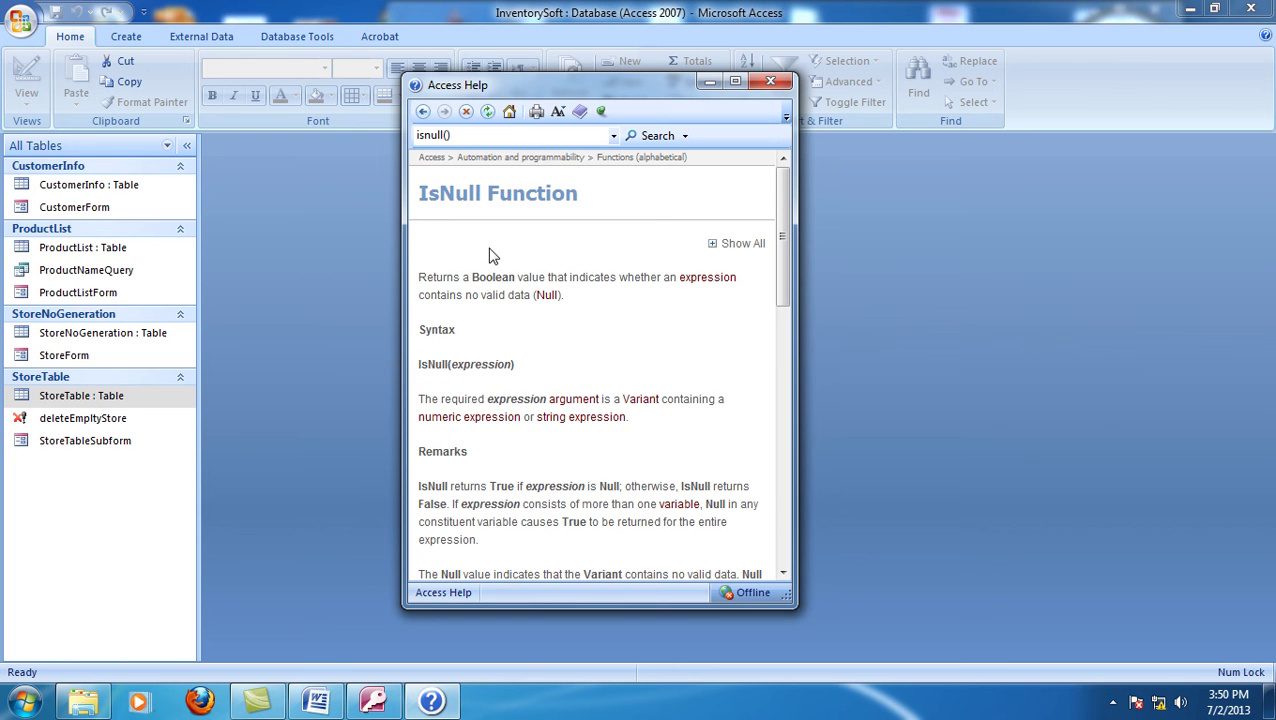
left_click_drag(784, 213, 786, 452)
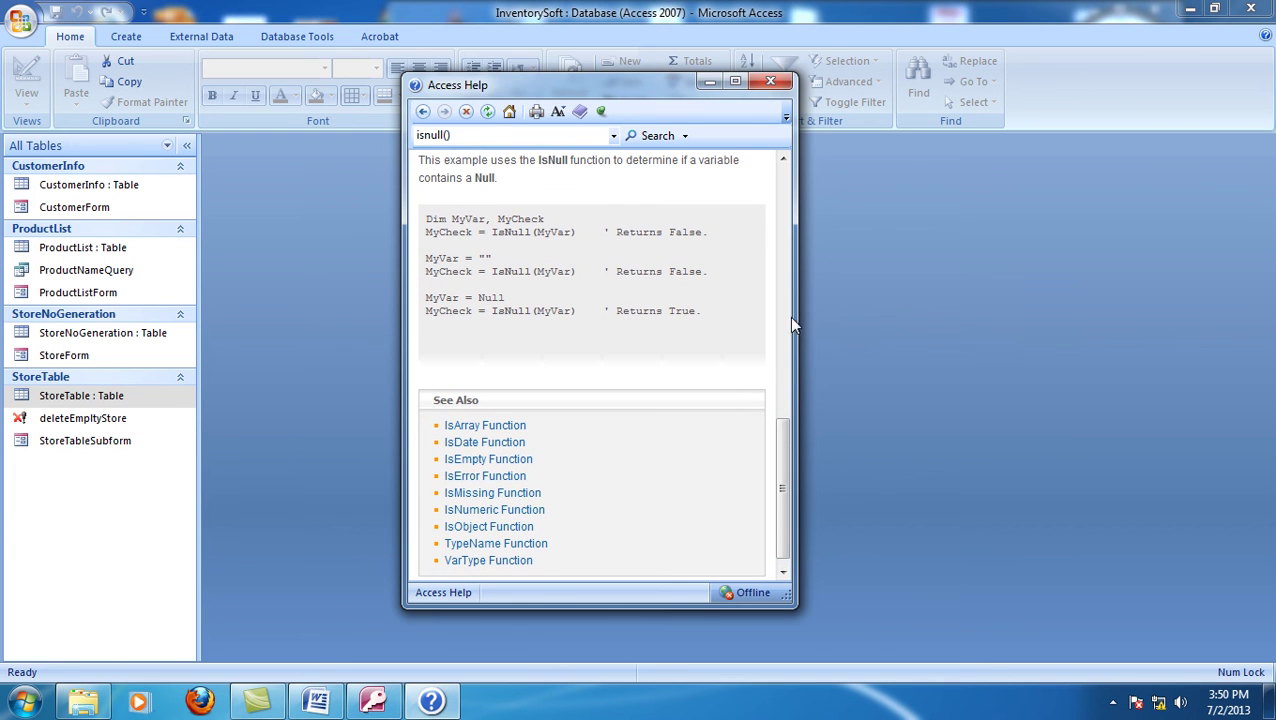
left_click(770, 81)
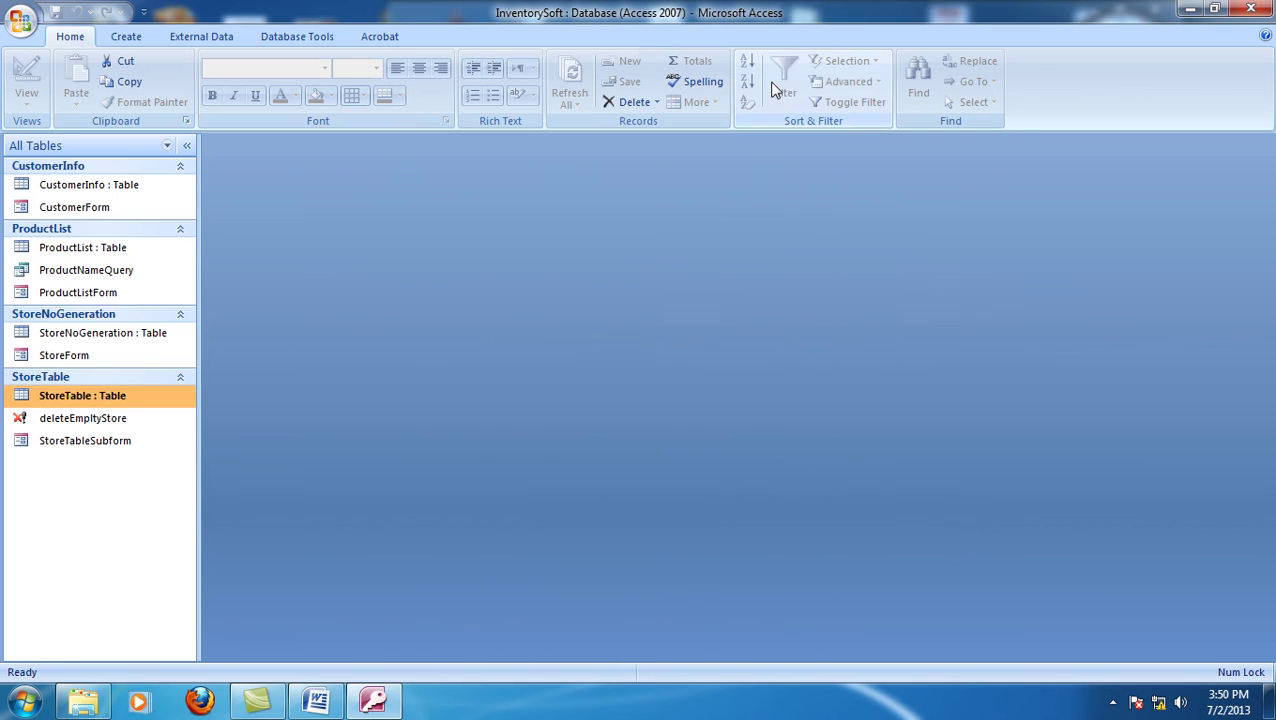
mouse_move(372, 703)
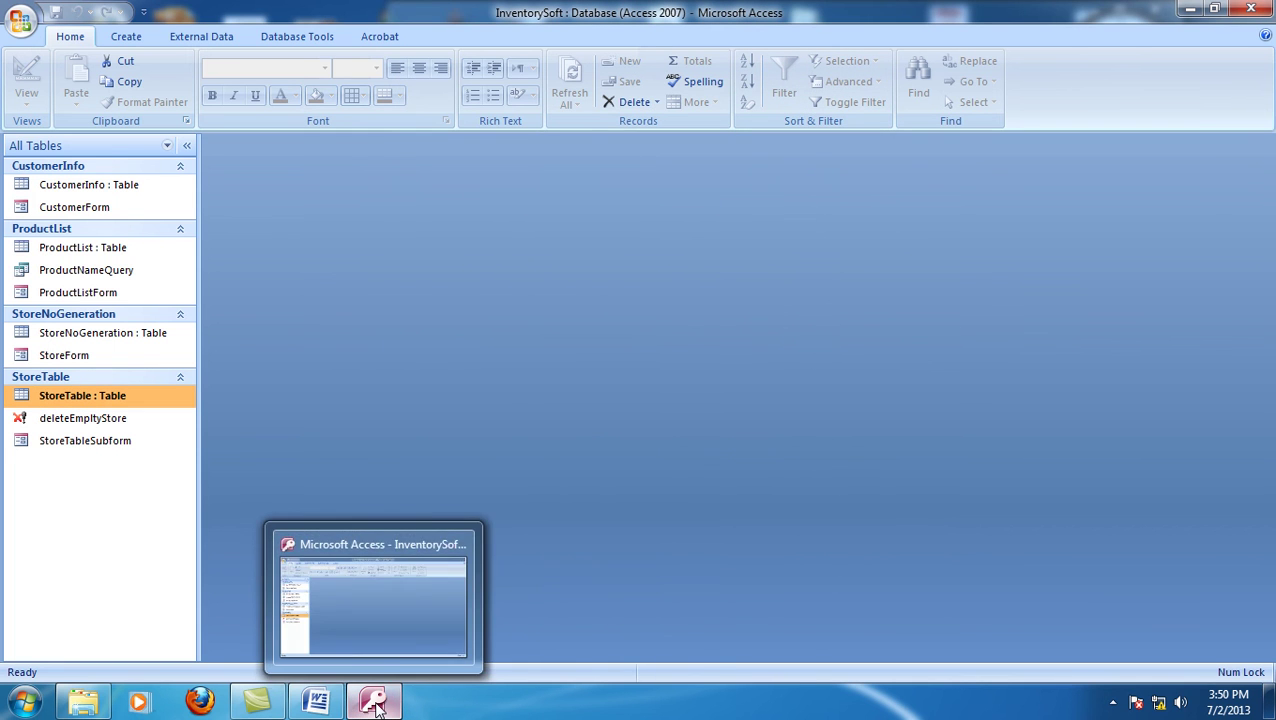
left_click(407, 626)
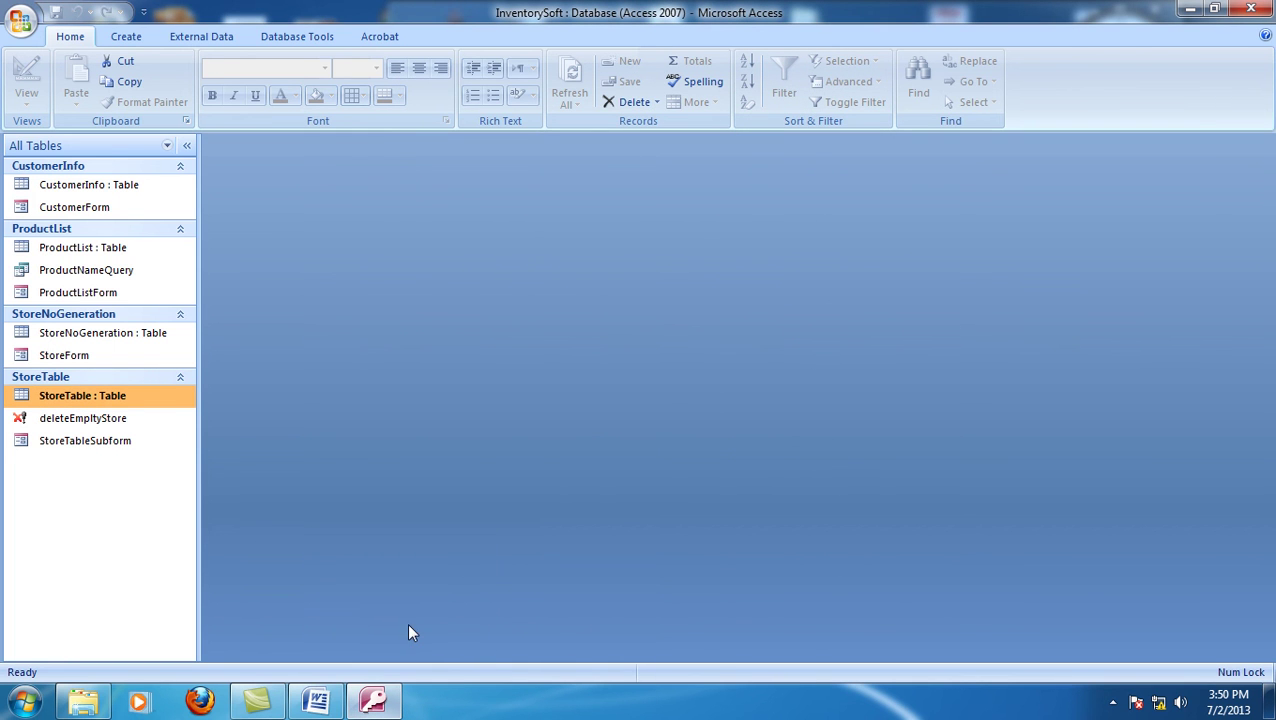
right_click(91, 421)
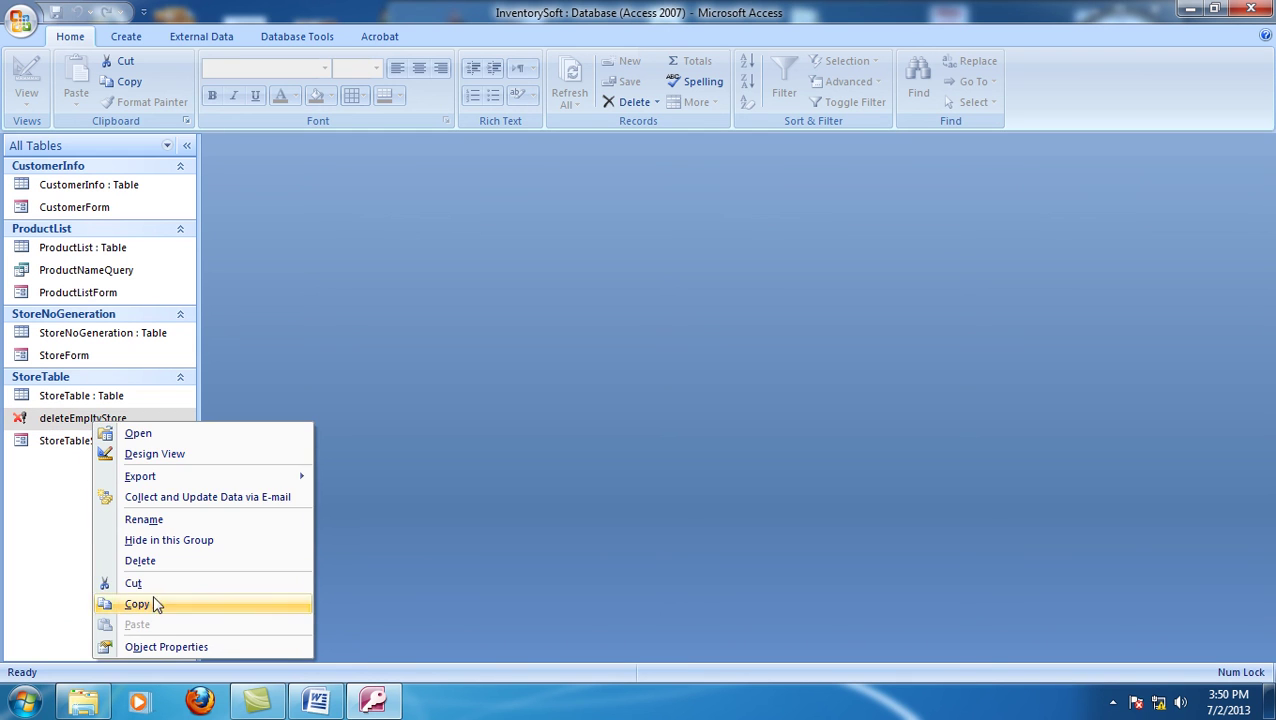
left_click(171, 522)
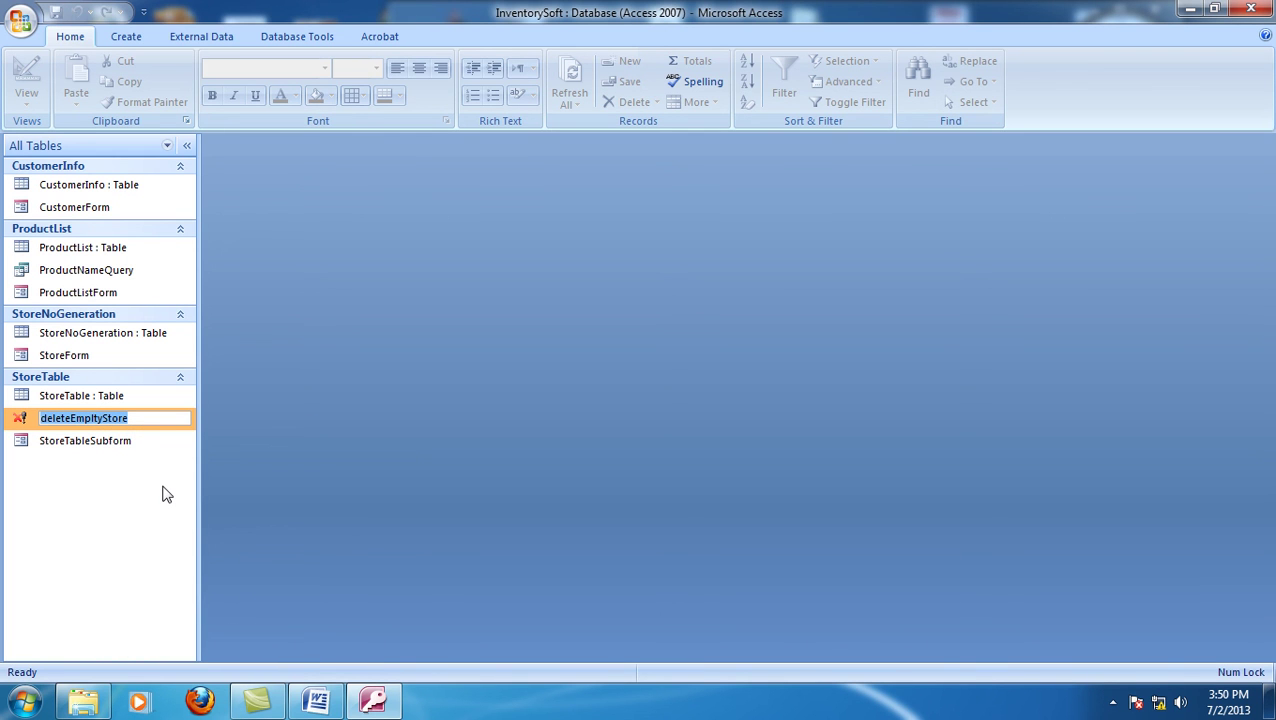
- Open StoreForm in Design view and start a new macro for the form's On Unload event
left_click(101, 364)
right_click(101, 364)
left_click(166, 410)
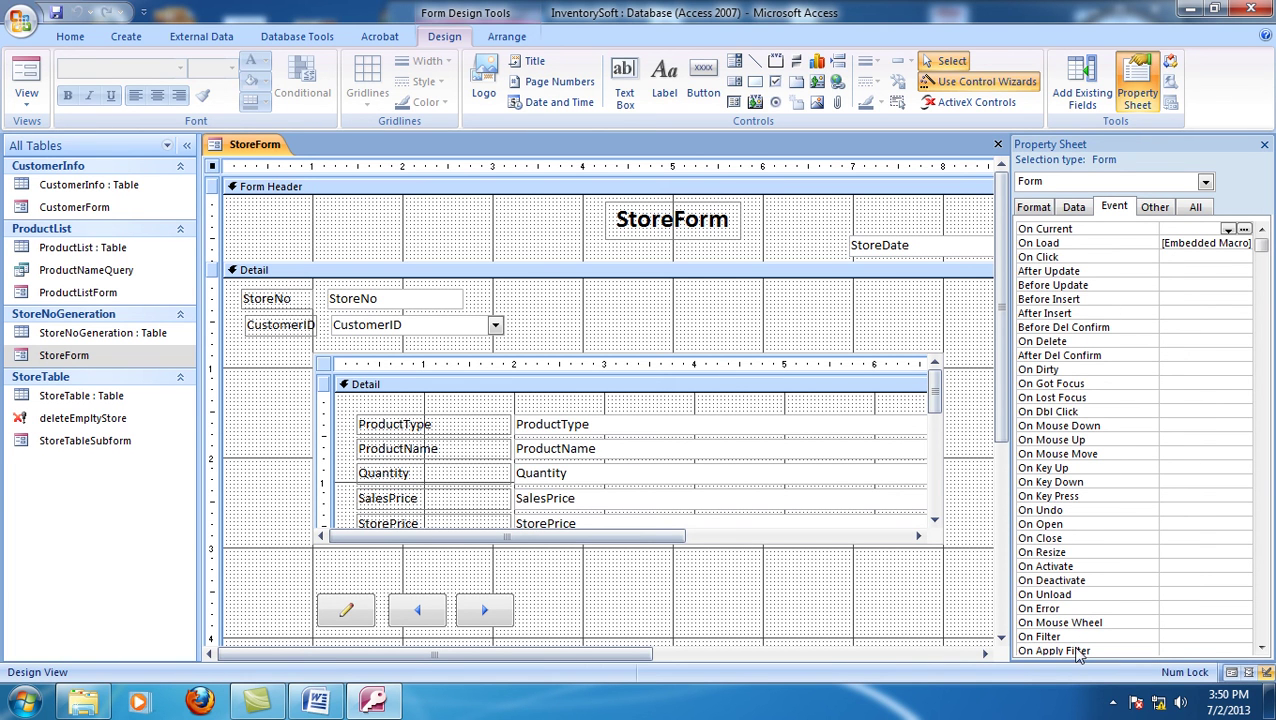
left_click(1178, 593)
left_click(1244, 594)
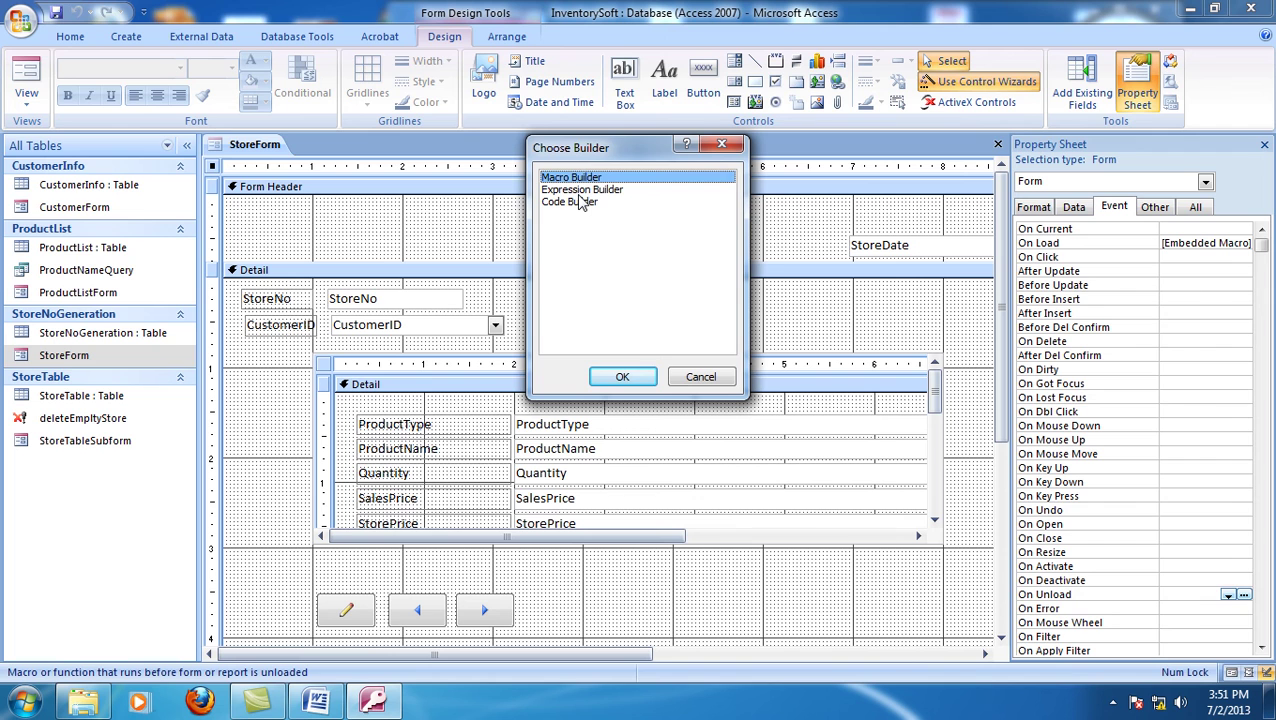
left_click(622, 377)
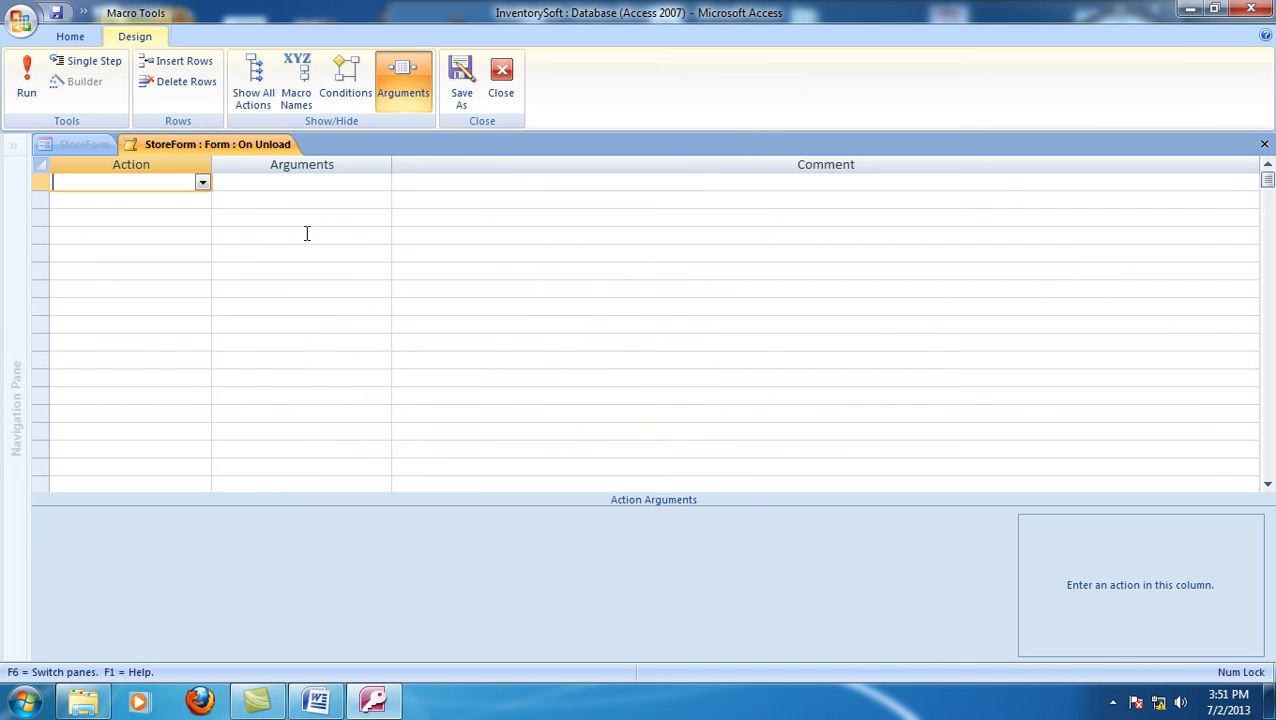
- Add an OpenQuery action that runs deleteEmpltyStore to the On Unload macro, then save and close the macro
type("openquery")
left_click(250, 182)
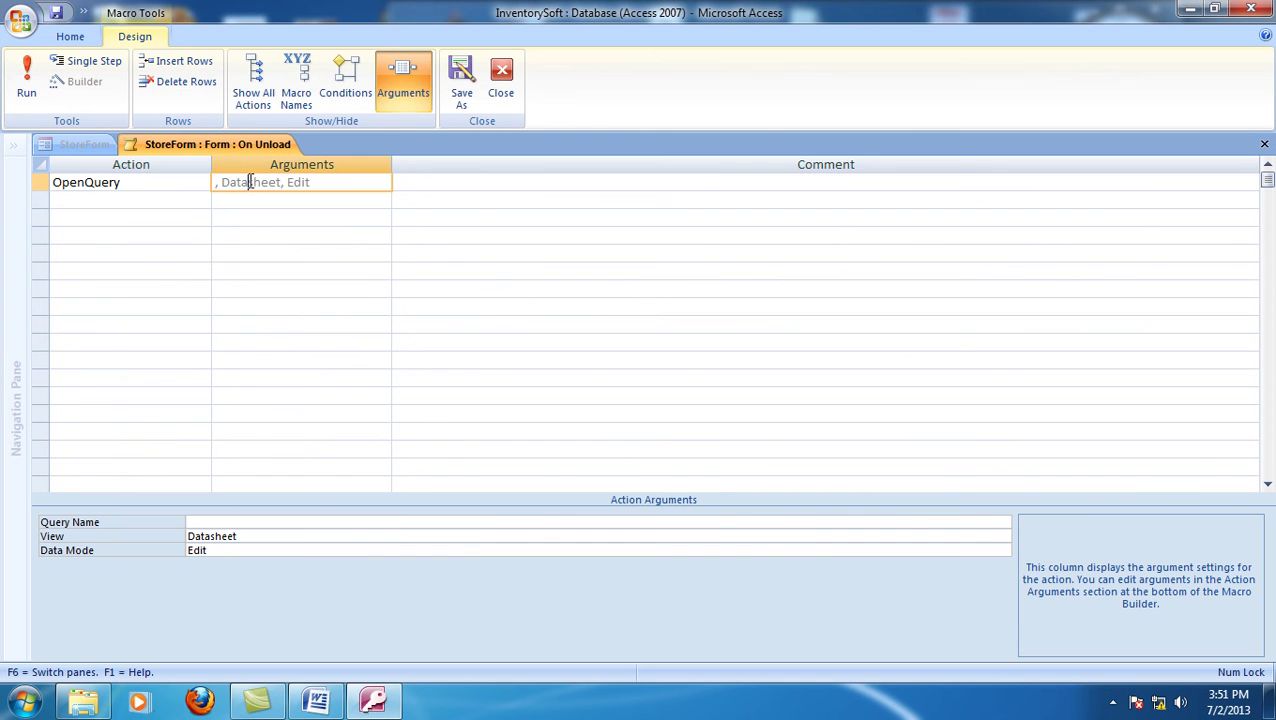
left_click(382, 523)
left_click(1003, 523)
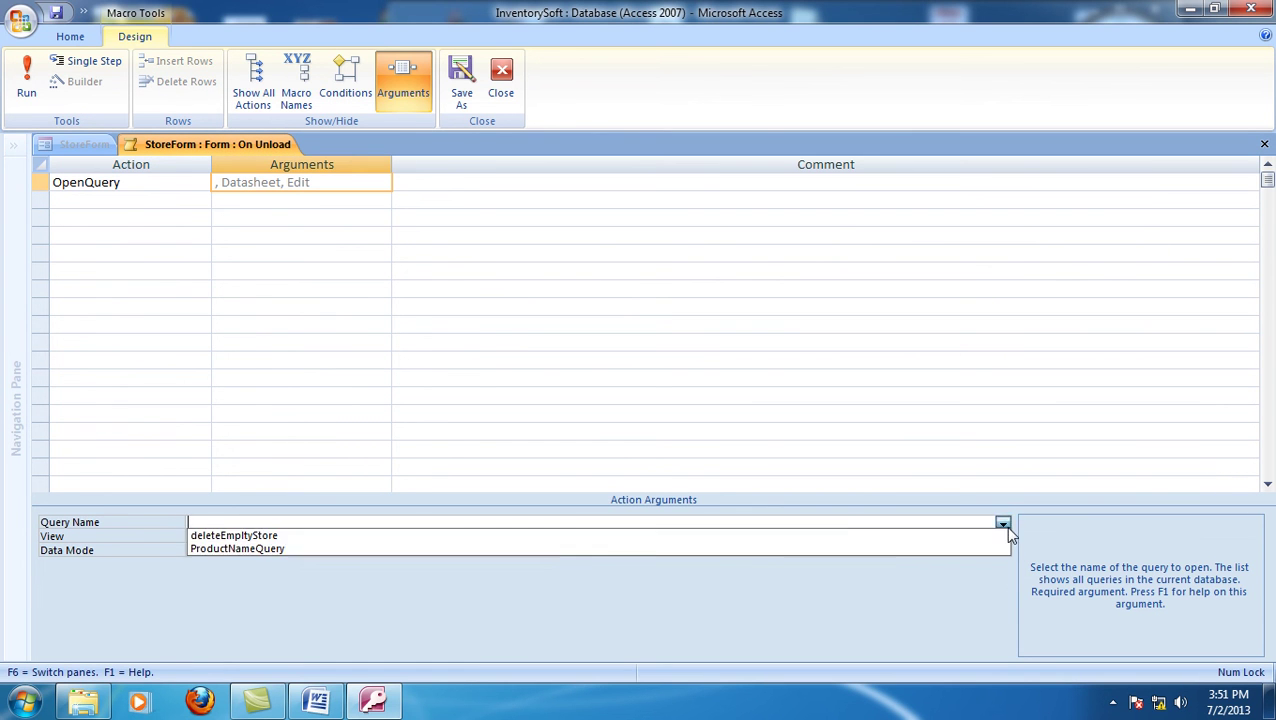
left_click(553, 538)
left_click(501, 85)
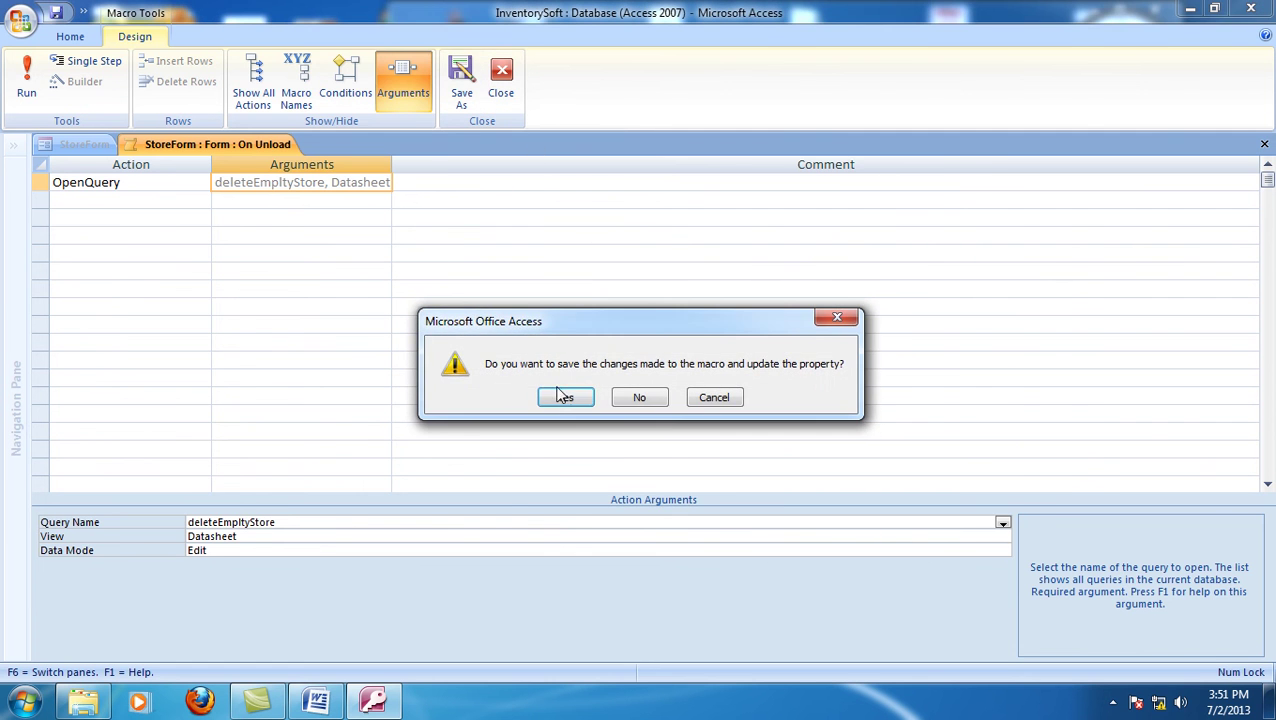
left_click(561, 395)
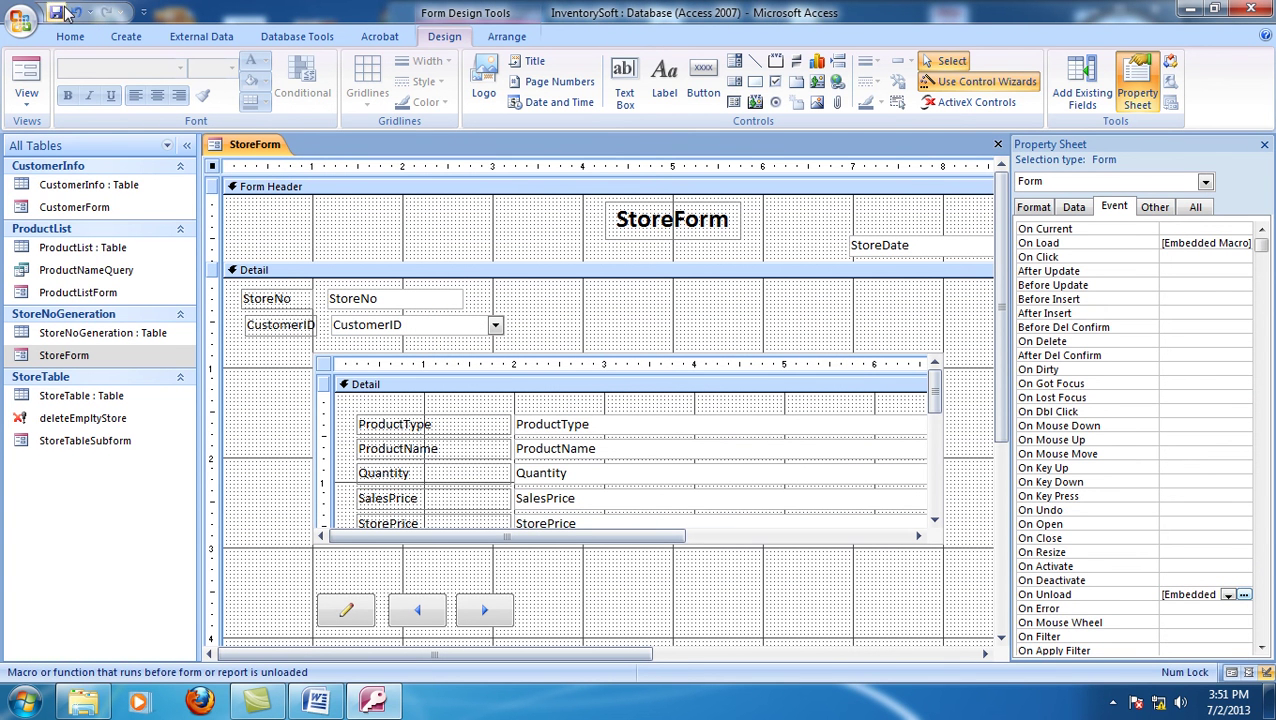
- Show StoreForm in Form view, then close it and save its design changes
left_click(27, 102)
left_click(60, 140)
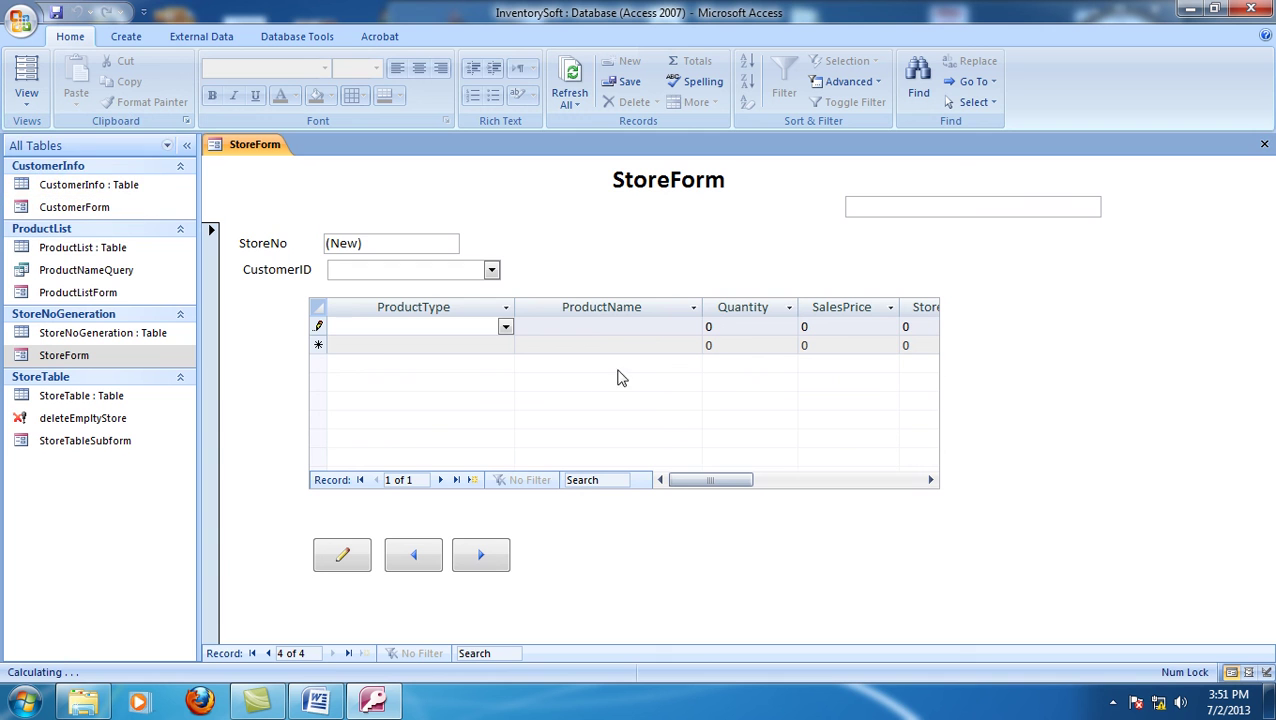
left_click(1264, 144)
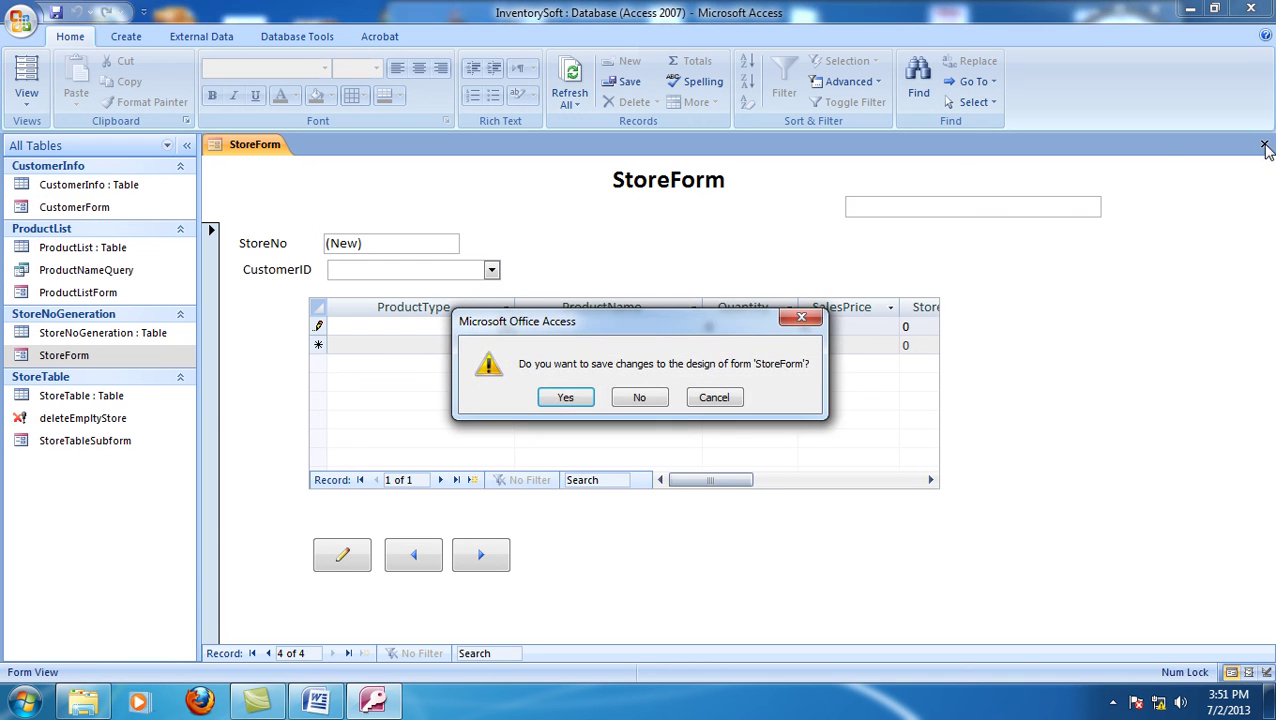
left_click(583, 396)
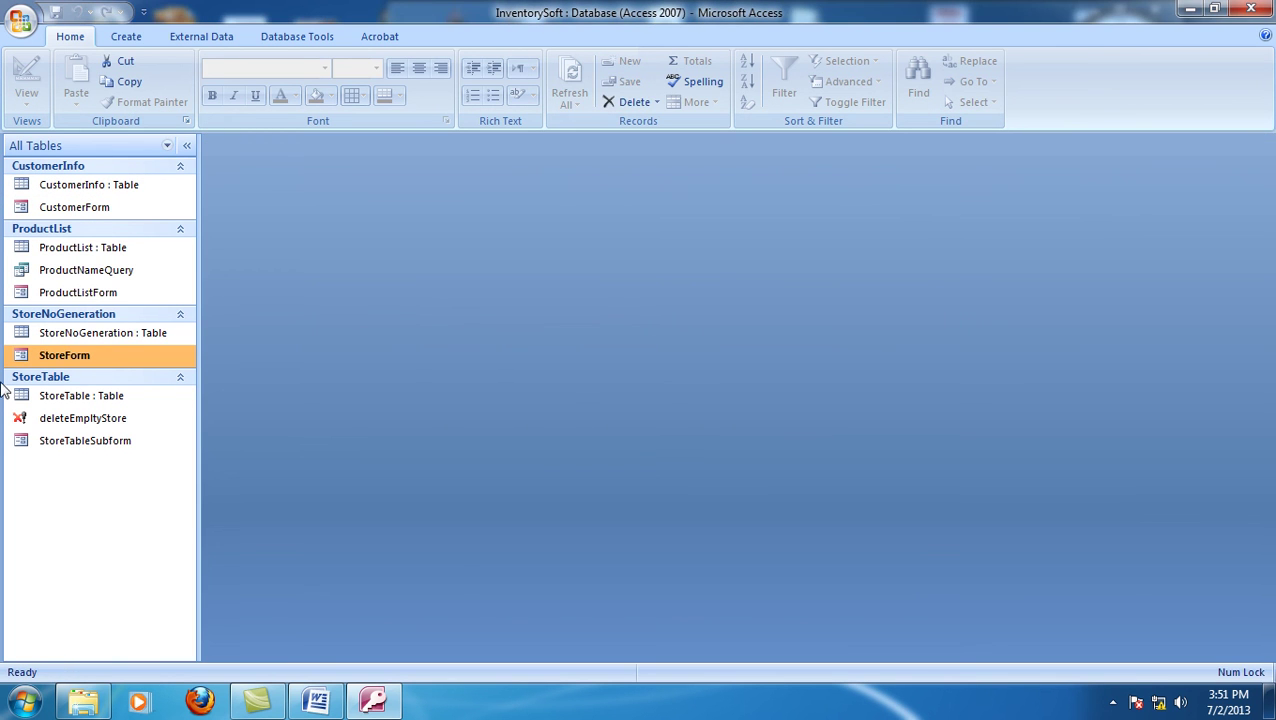
- Open StoreTable and delete the record that has an empty product type and product name
left_click(105, 398)
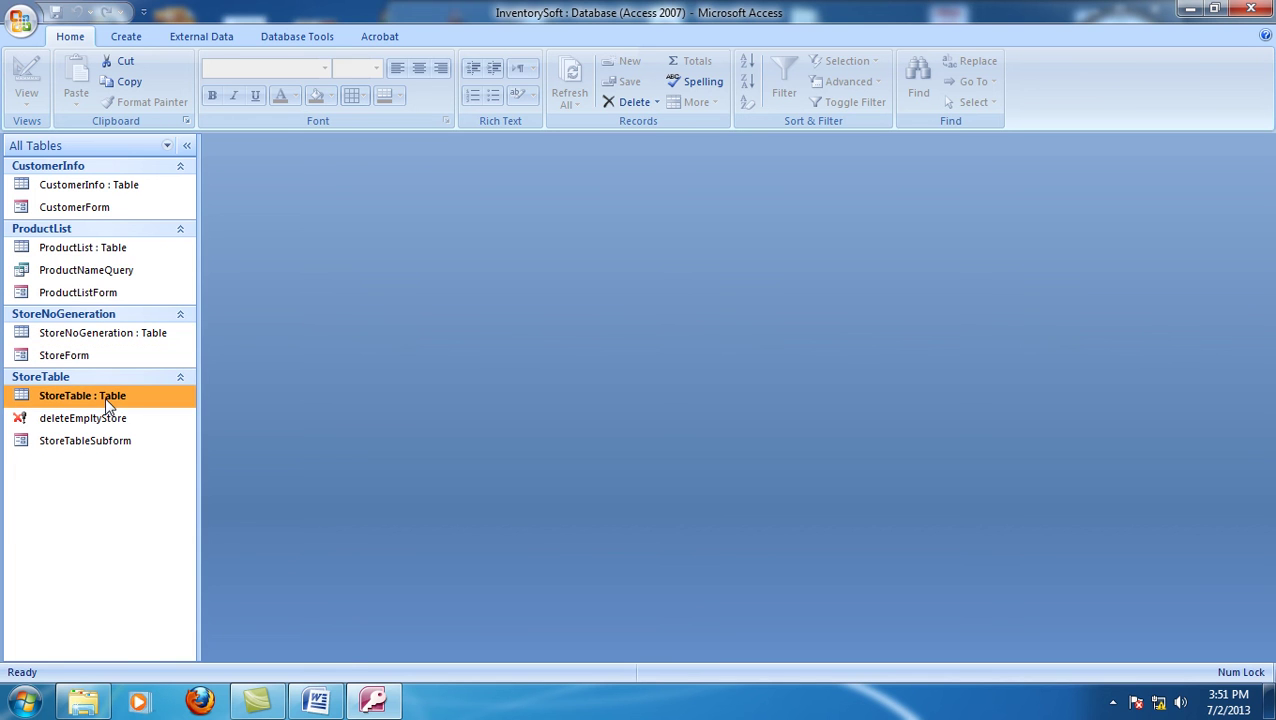
double_click(105, 397)
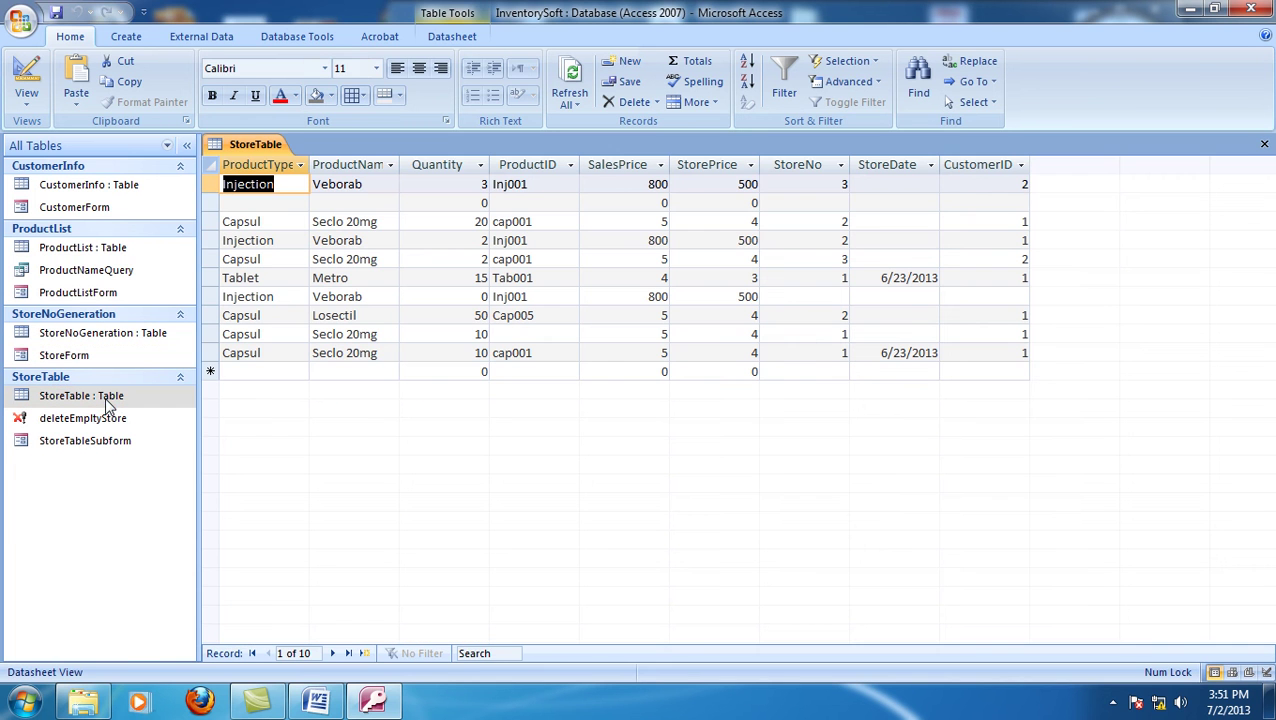
left_click(359, 203)
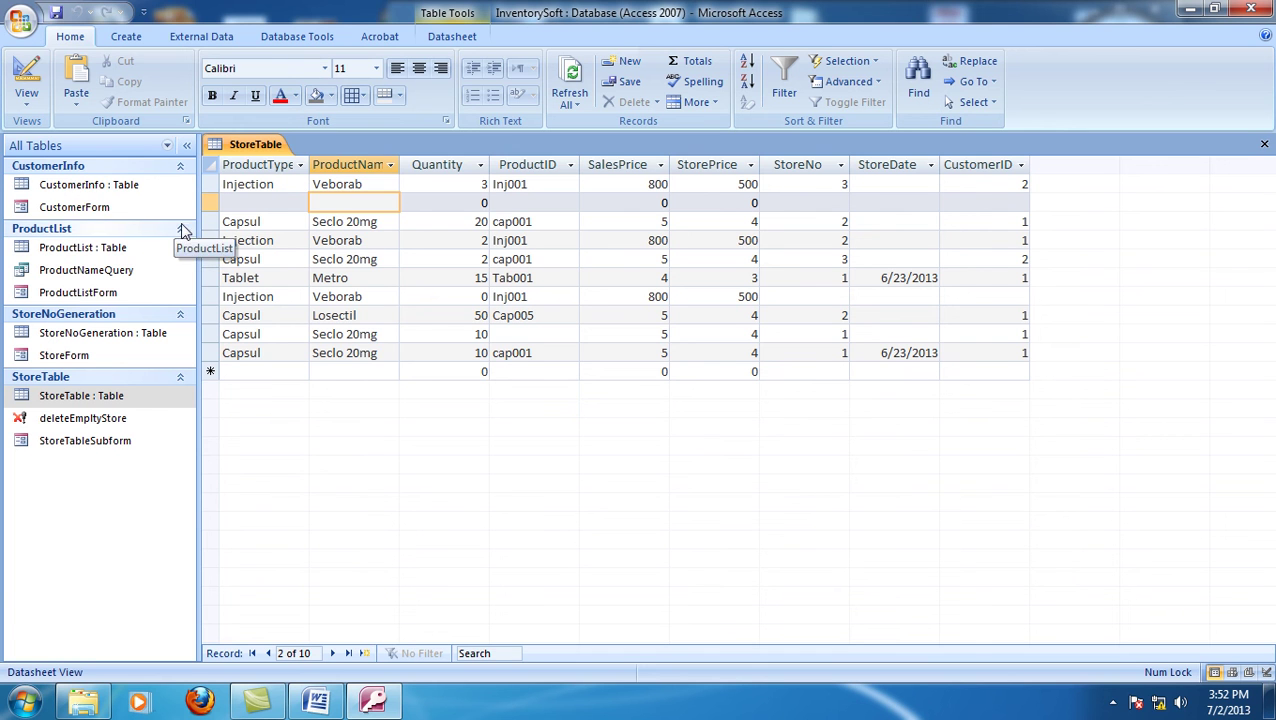
left_click(206, 203)
right_click(206, 203)
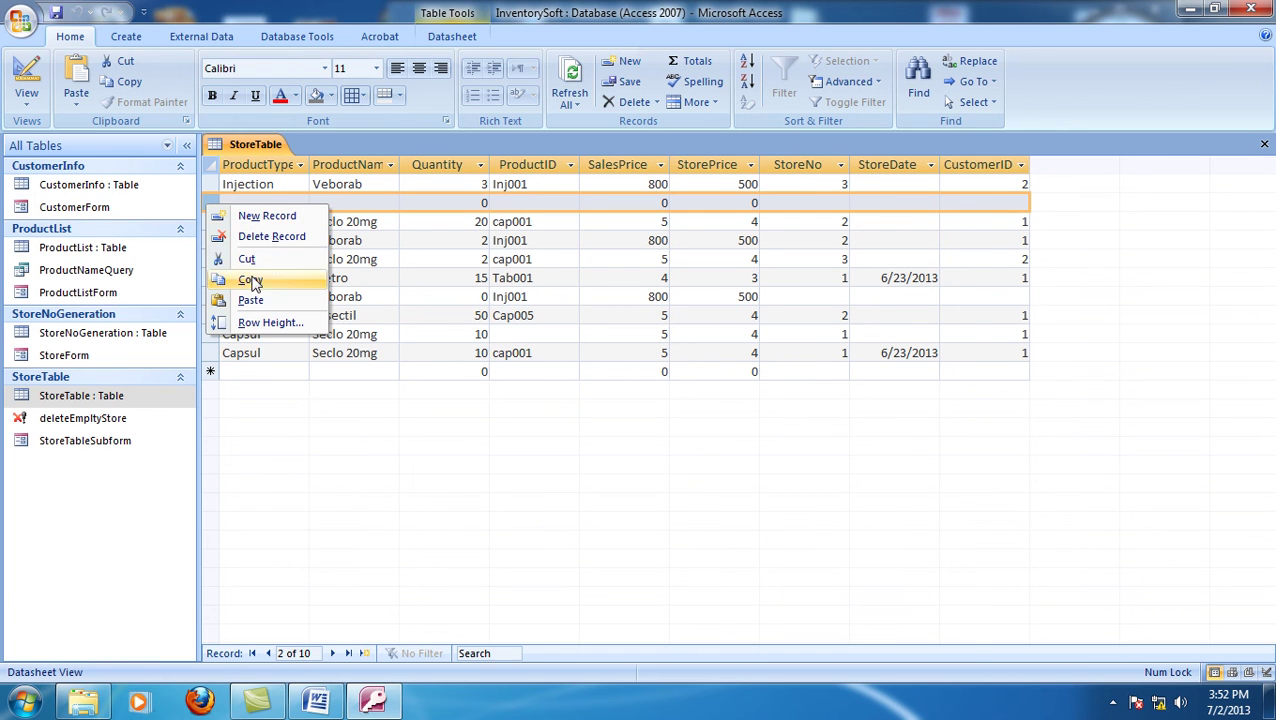
left_click(272, 236)
left_click(604, 407)
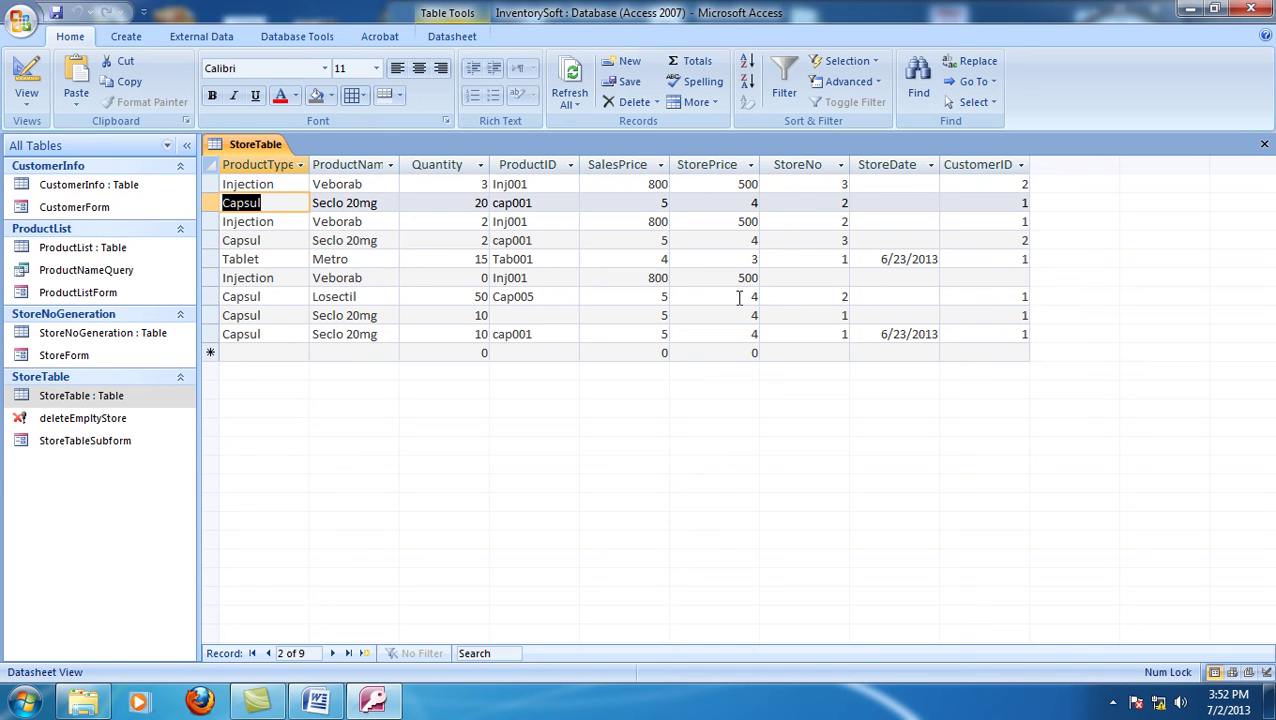
- Check the StoreNo of the first StoreTable record, close the table, and browse to the previous record in StoreForm
left_click(840, 184)
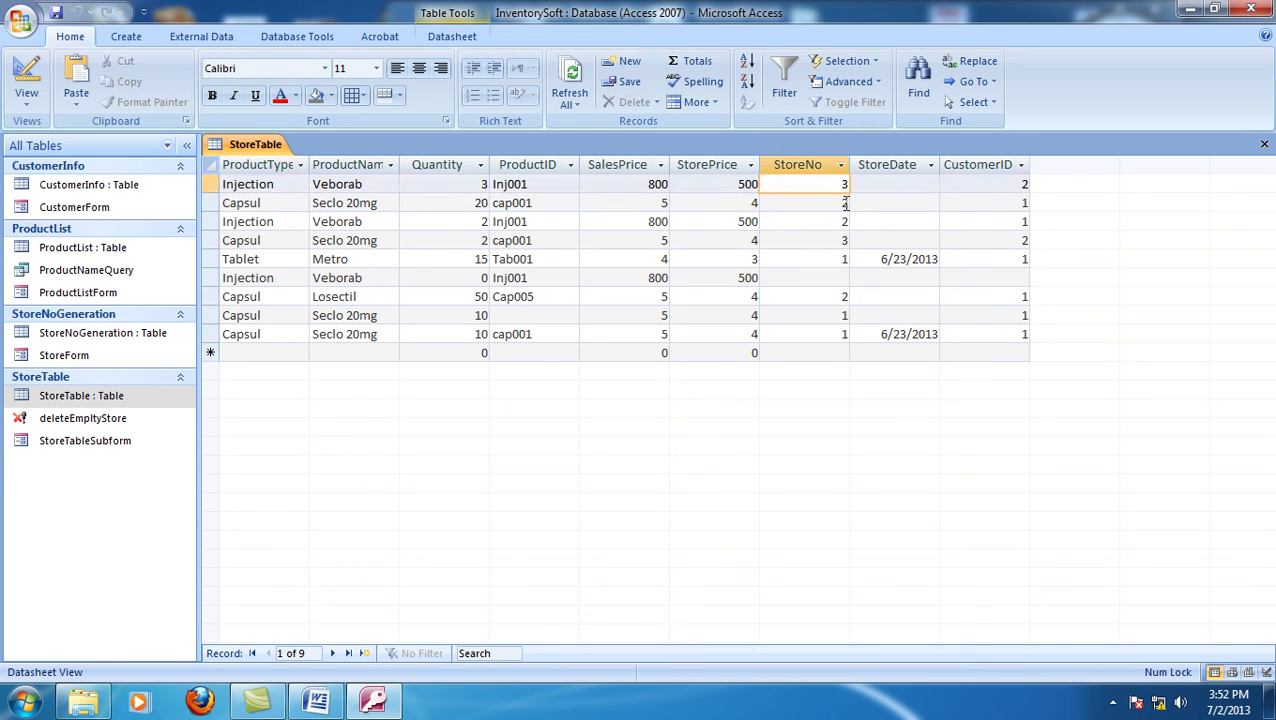
left_click(1264, 144)
left_click(110, 358)
double_click(110, 358)
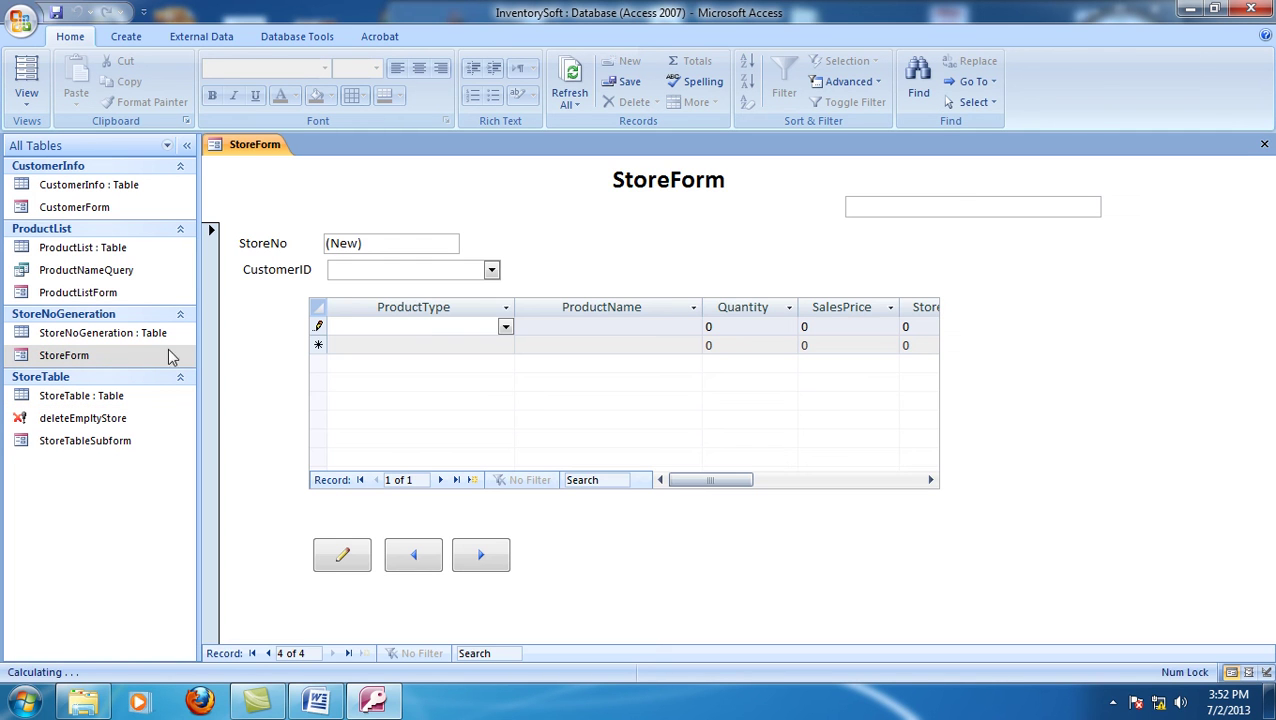
left_click(432, 561)
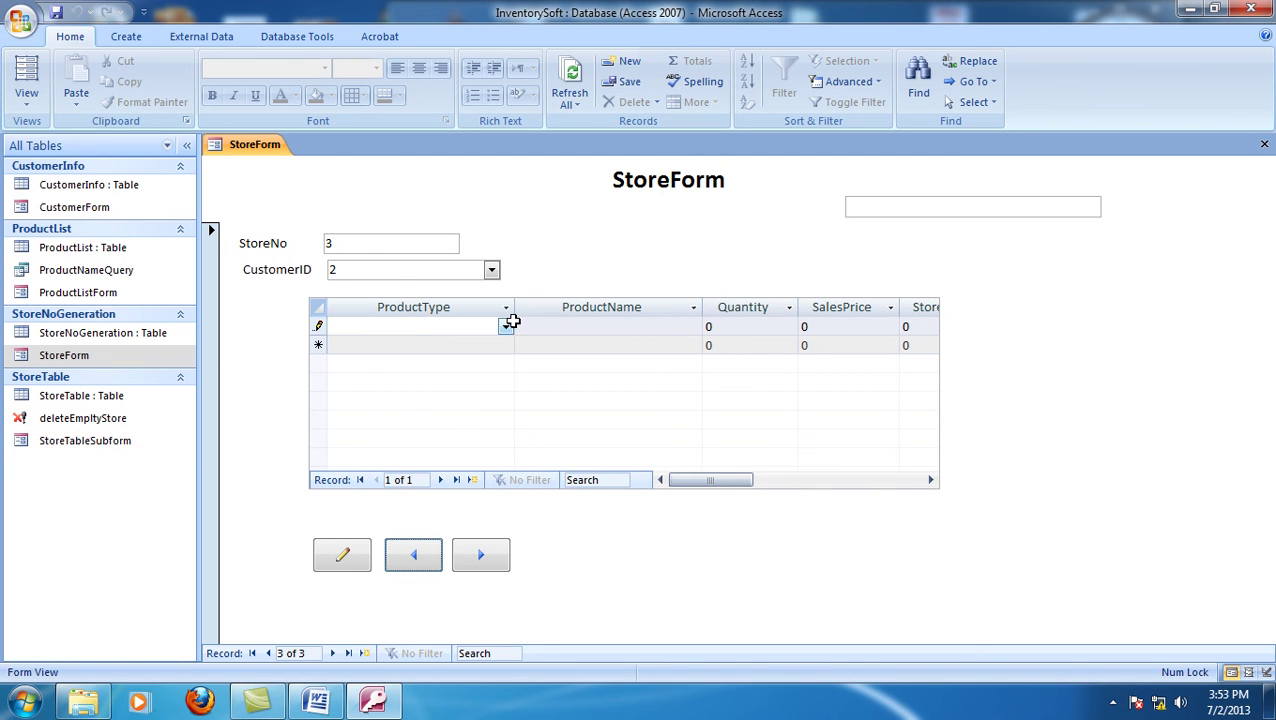
- Switch StoreForm to Design view and open the On Click macro of the previous-record button btPrev
right_click(606, 276)
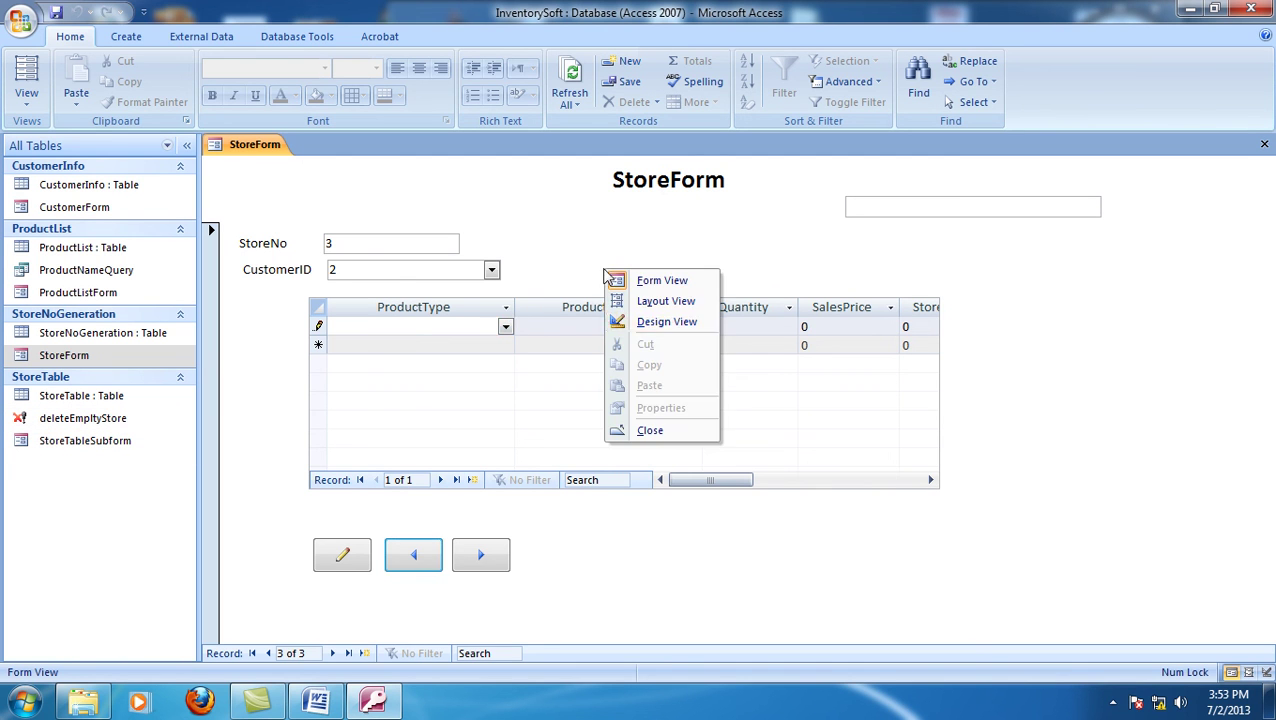
left_click(667, 325)
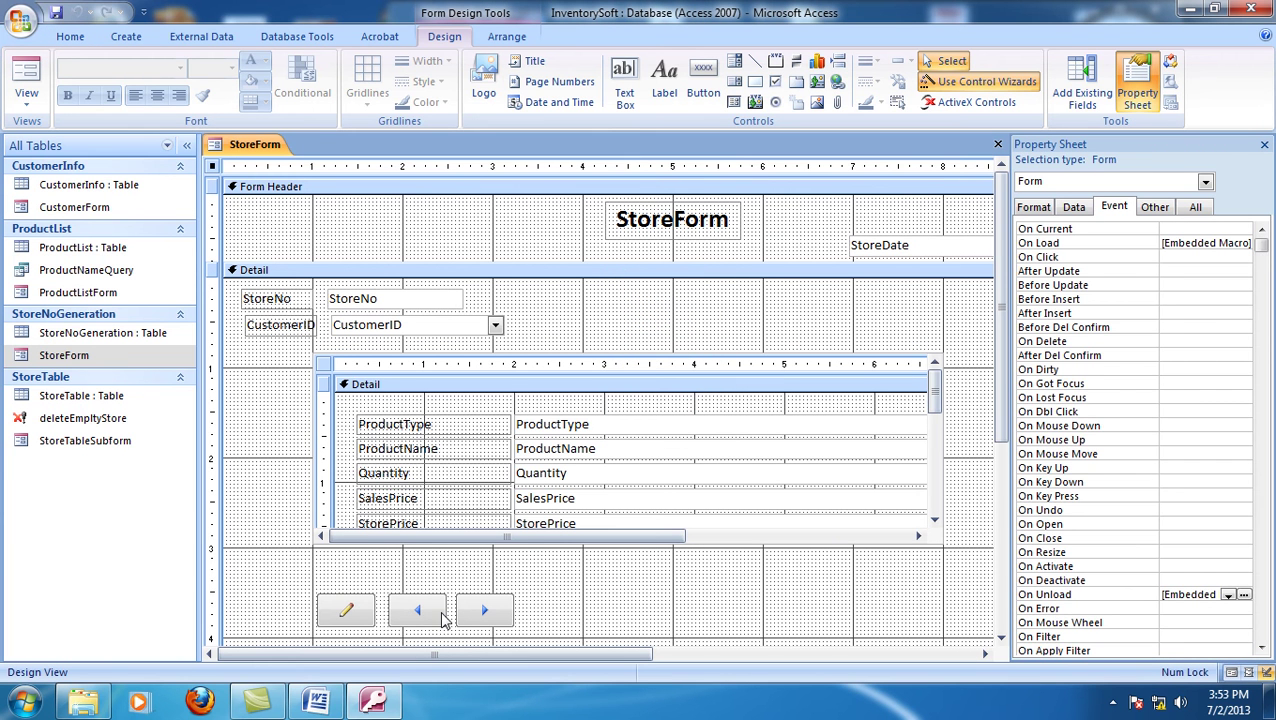
left_click(440, 614)
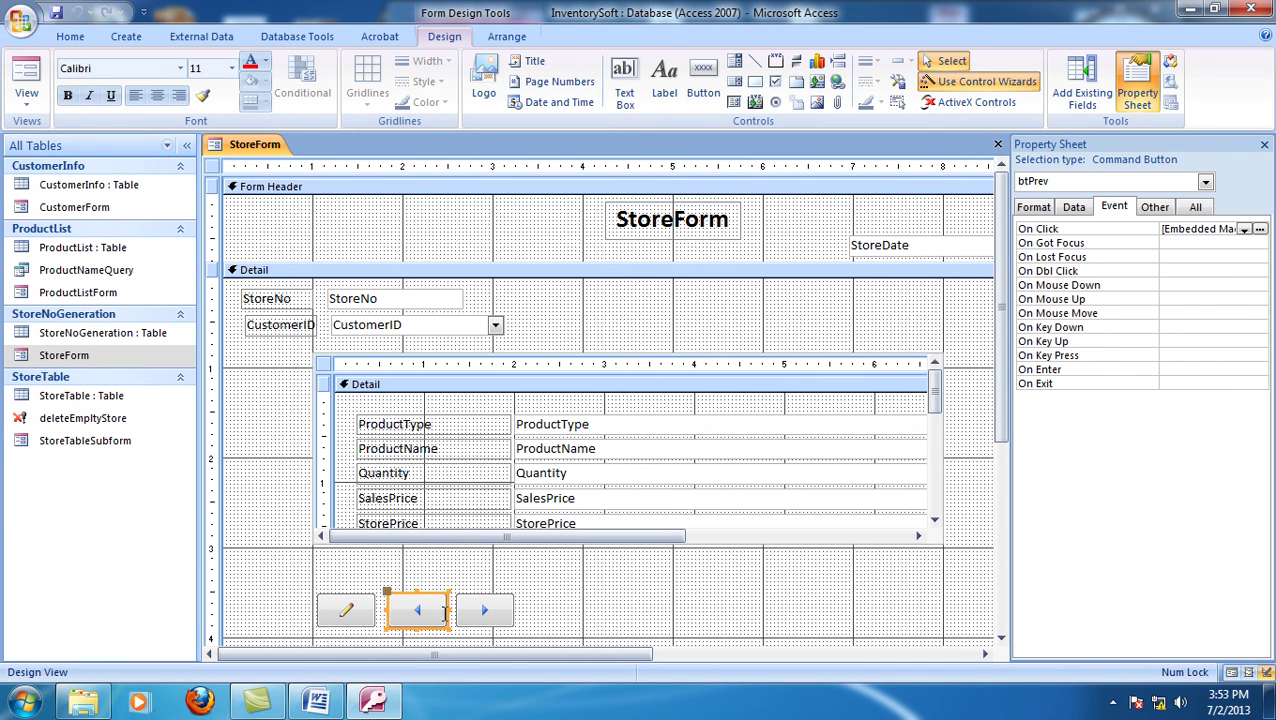
left_click(1259, 229)
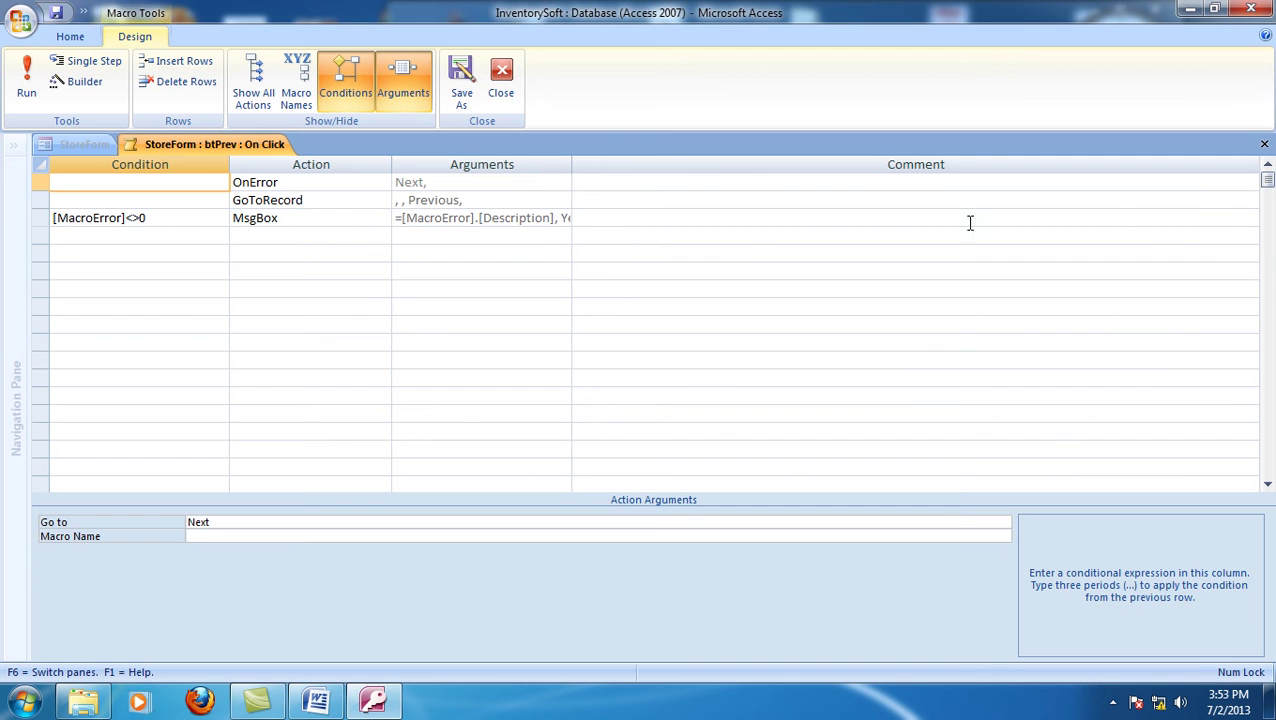
- Add a Requery action for the StoreTableSubform control at the end of the btPrev macro
left_click(258, 236)
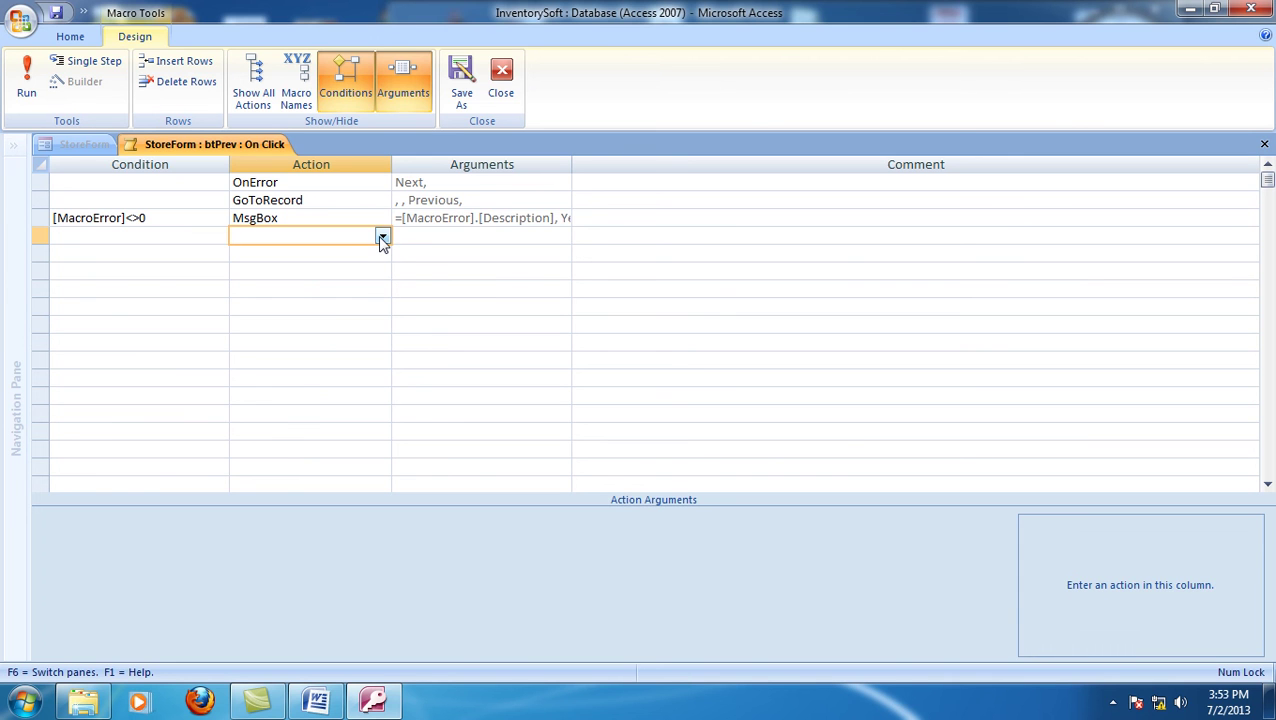
type("re")
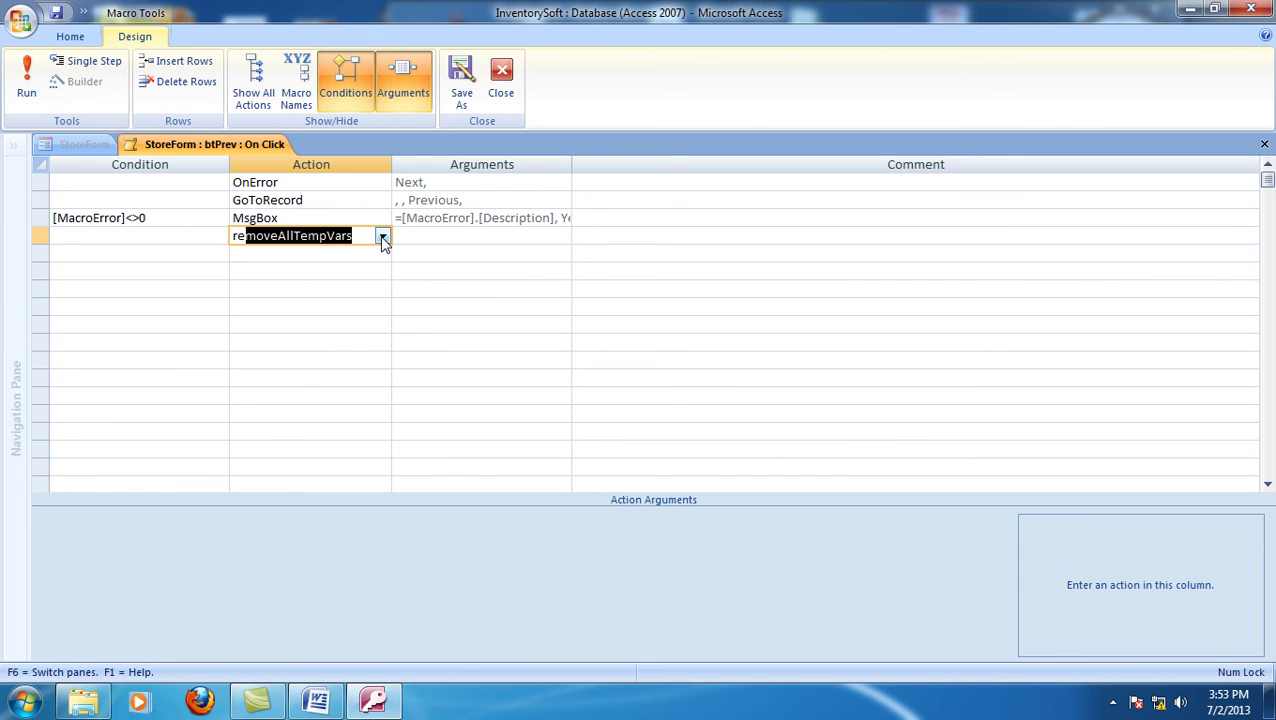
type("que")
left_click(430, 238)
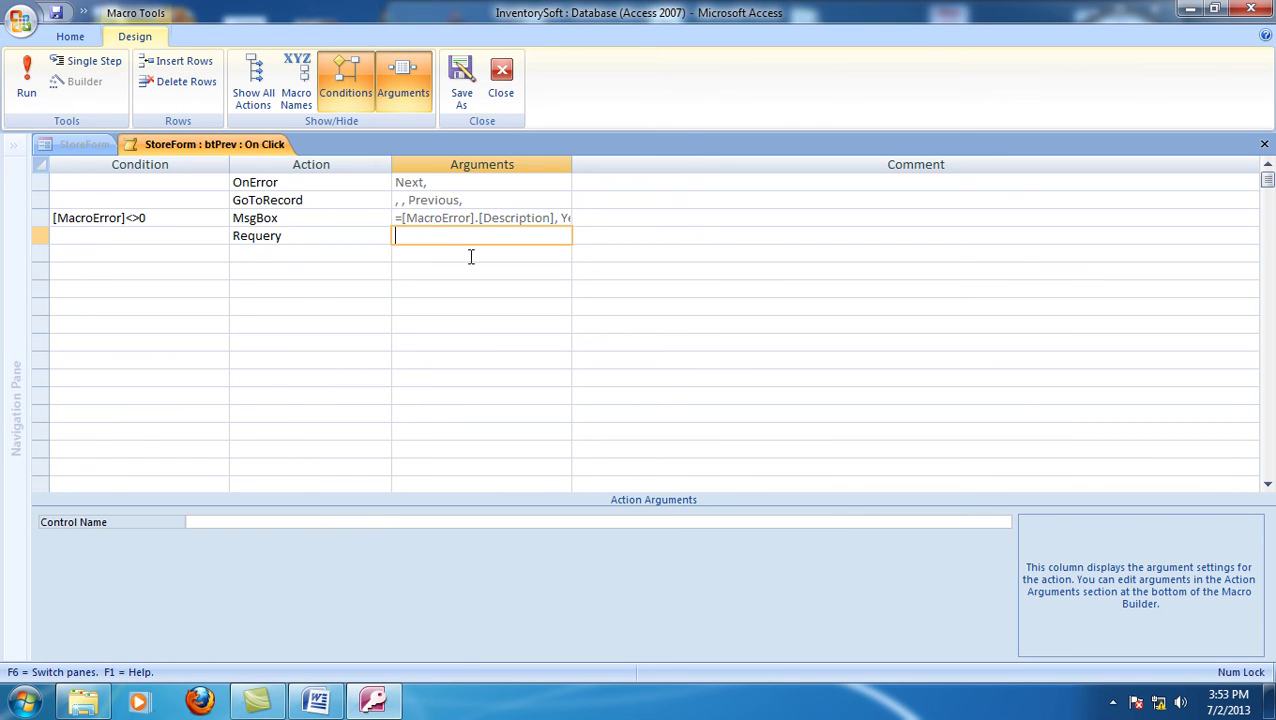
left_click(381, 521)
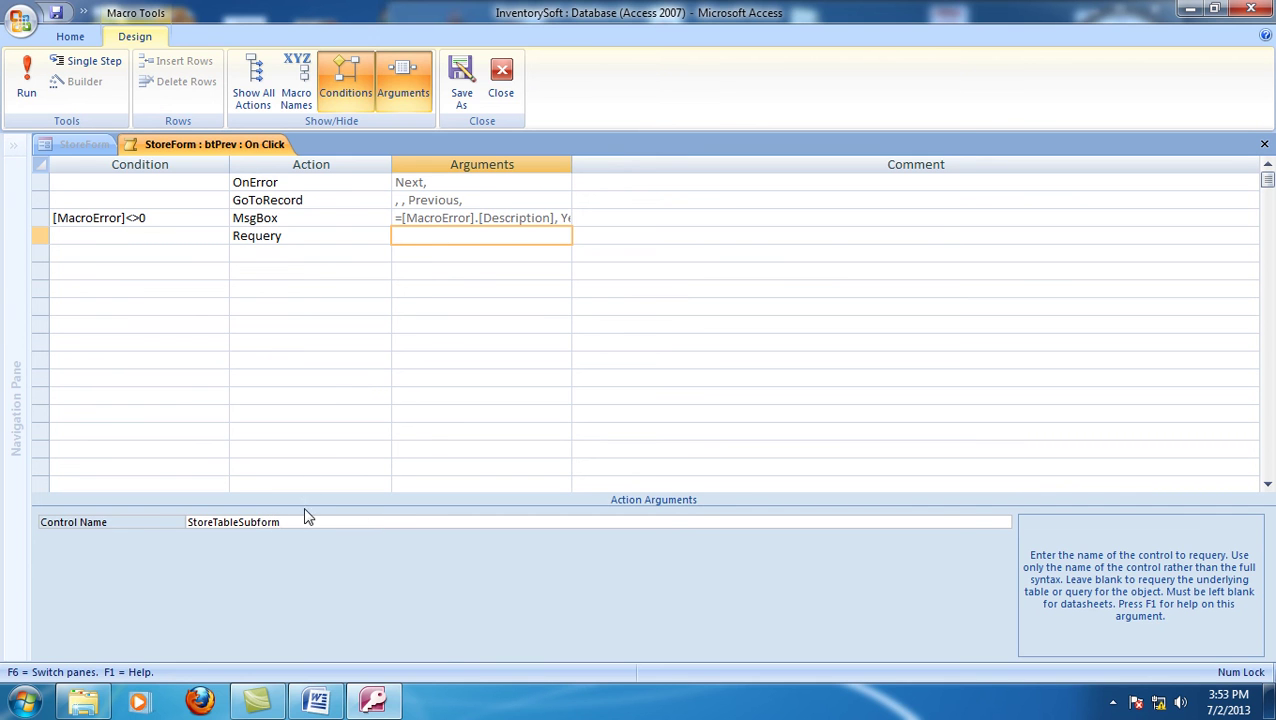
- Copy the control name StoreTableSubform from the Requery action and close the btPrev macro, saving its changes
left_click_drag(291, 524, 177, 531)
key("ctrl+c")
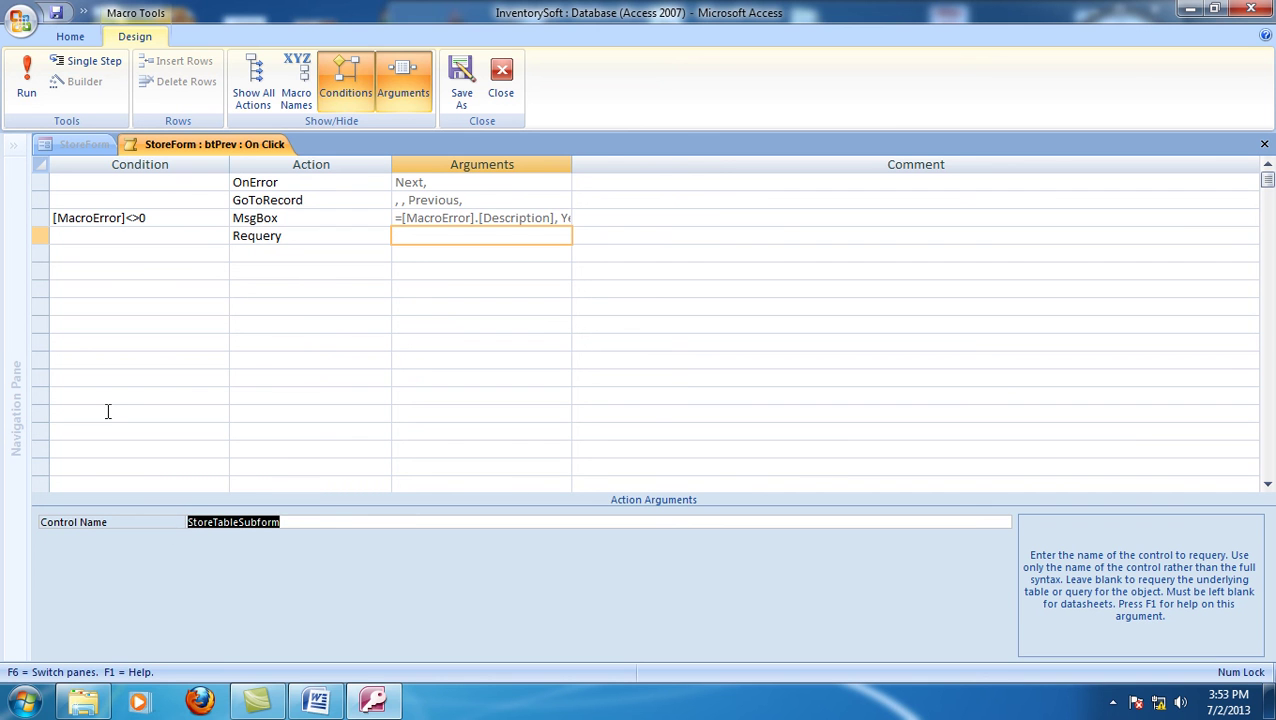
left_click(510, 88)
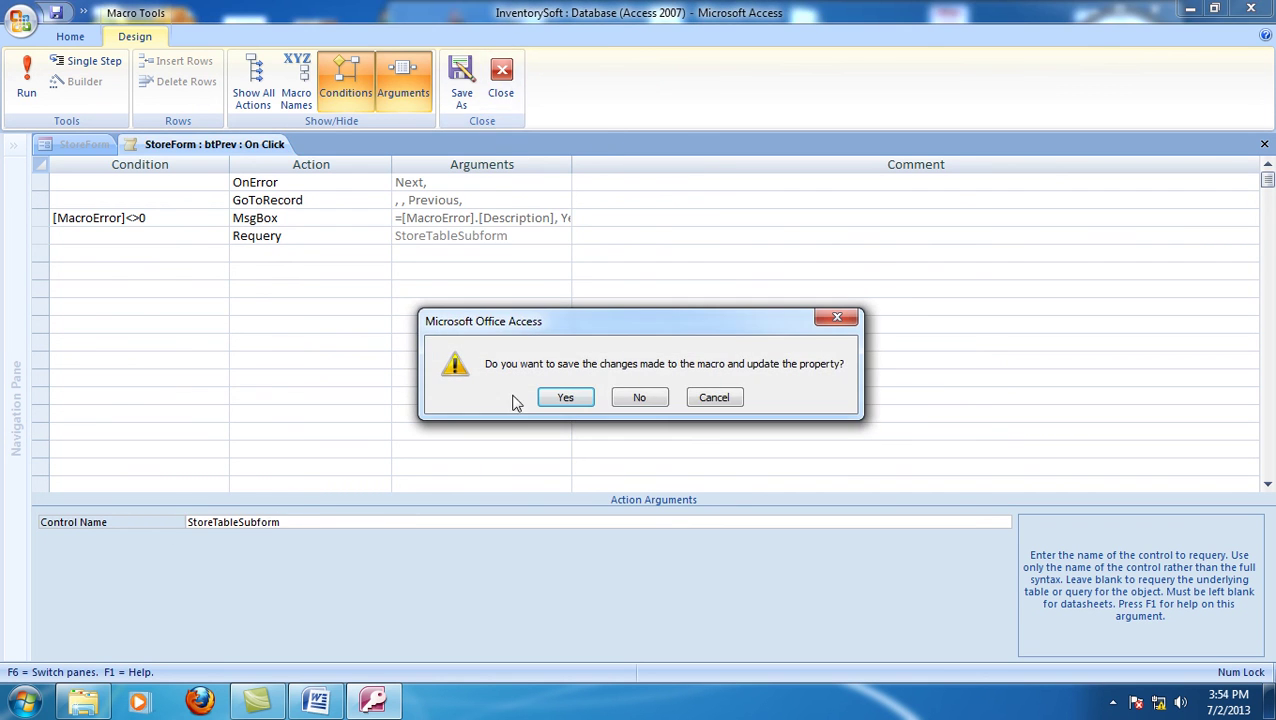
left_click(575, 397)
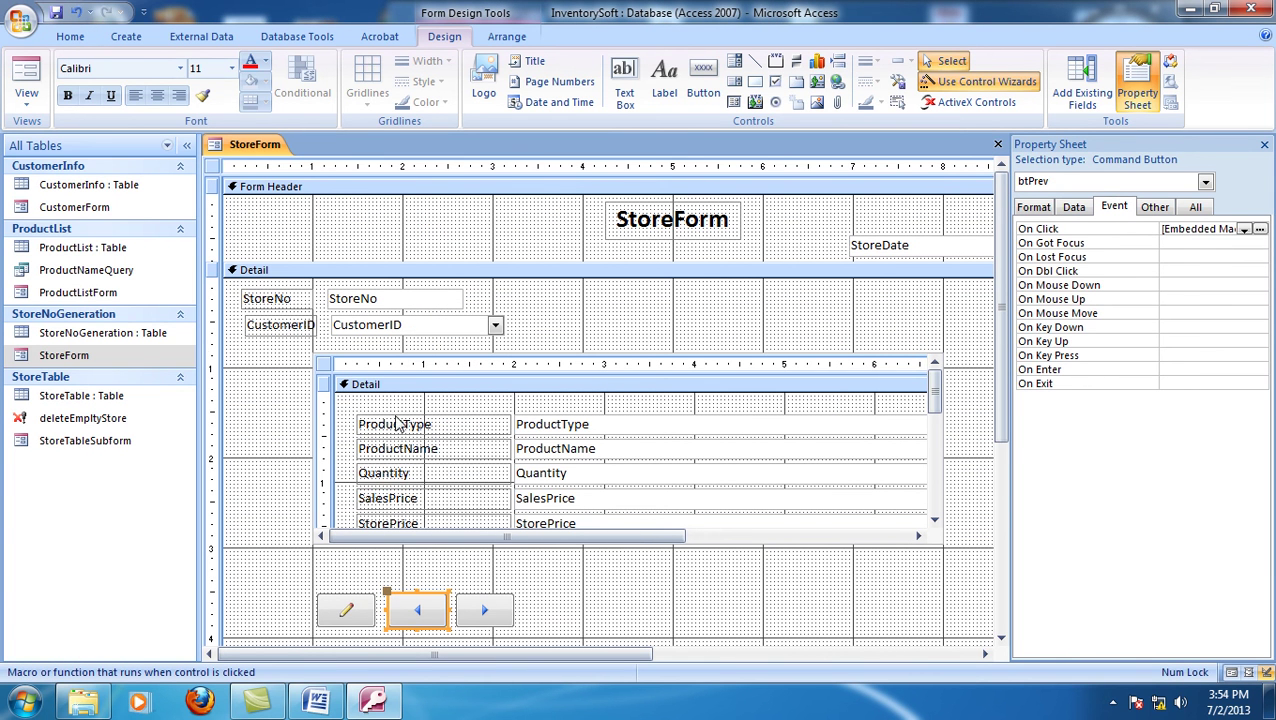
- Check the data properties of StoreTableSubform and open the On Click macro of the next-record button btNext
left_click(322, 366)
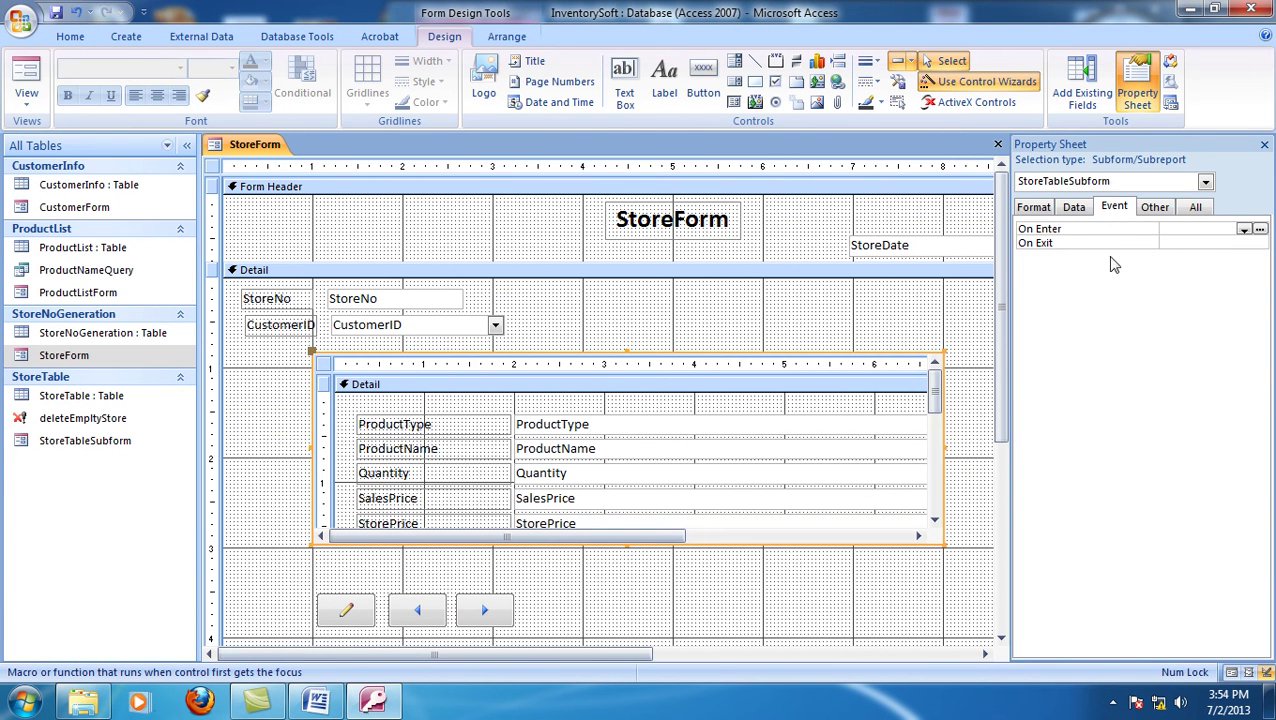
left_click(1076, 209)
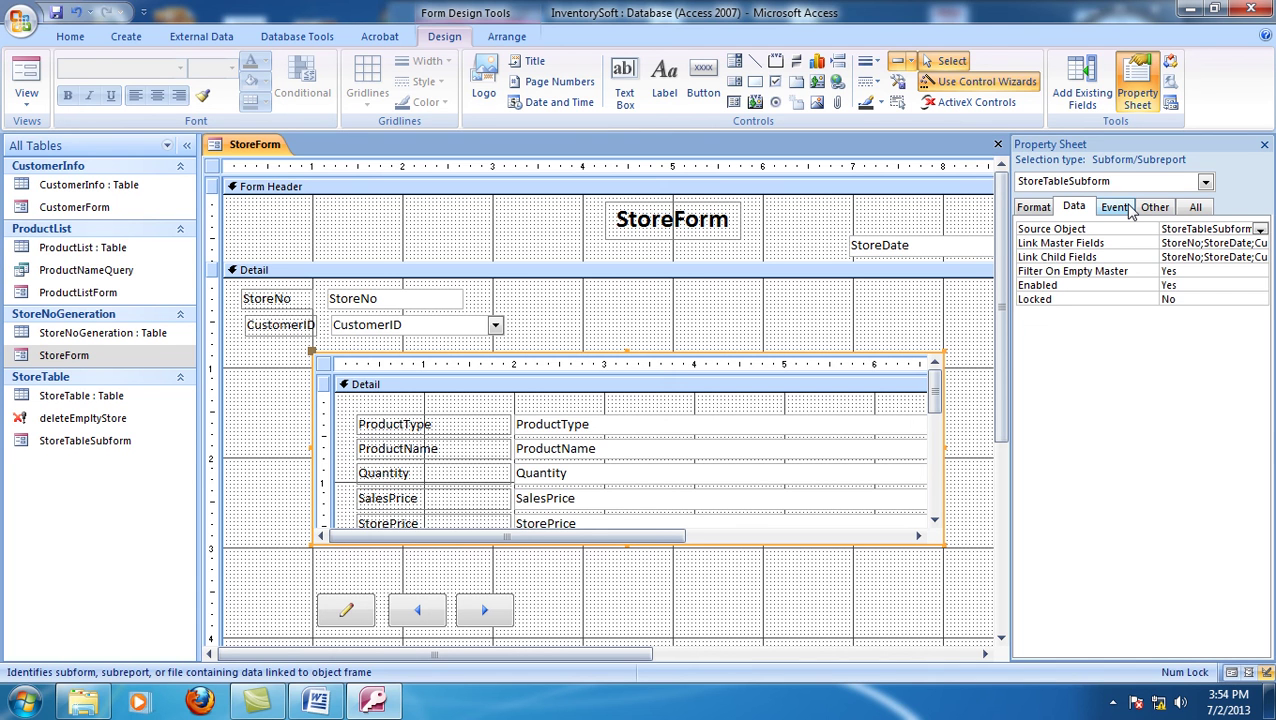
left_click(505, 602)
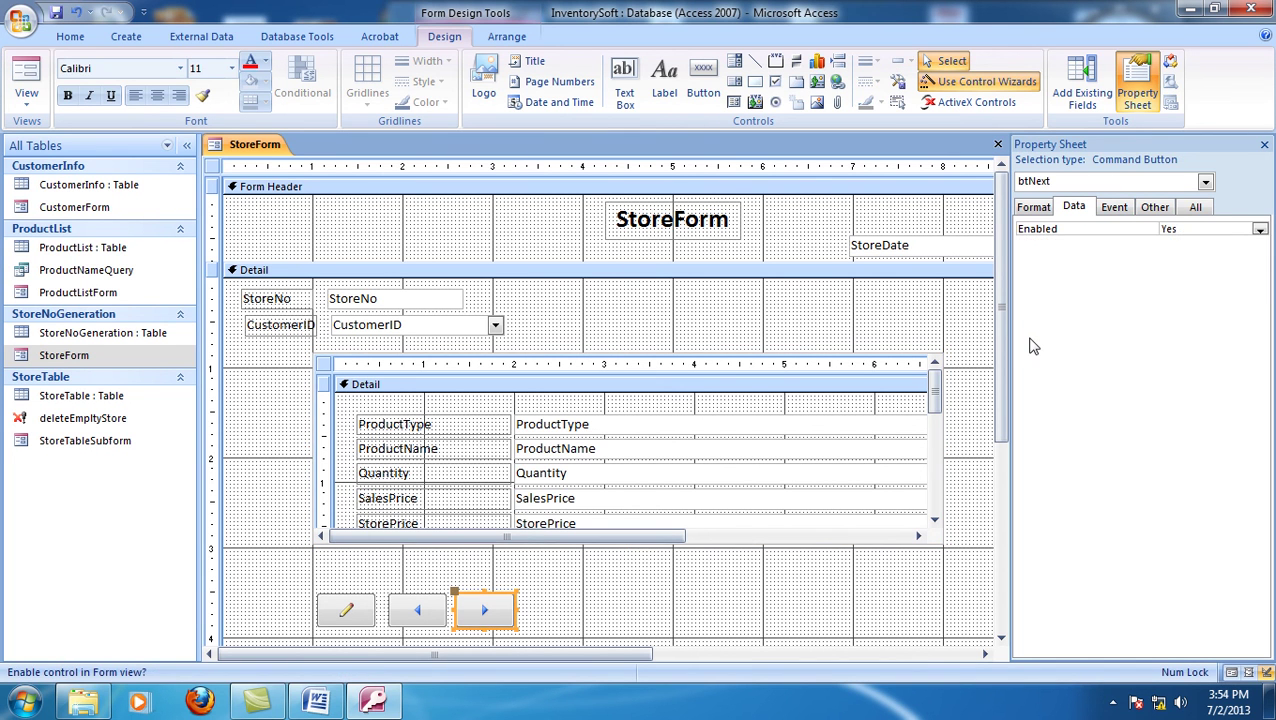
left_click(1116, 208)
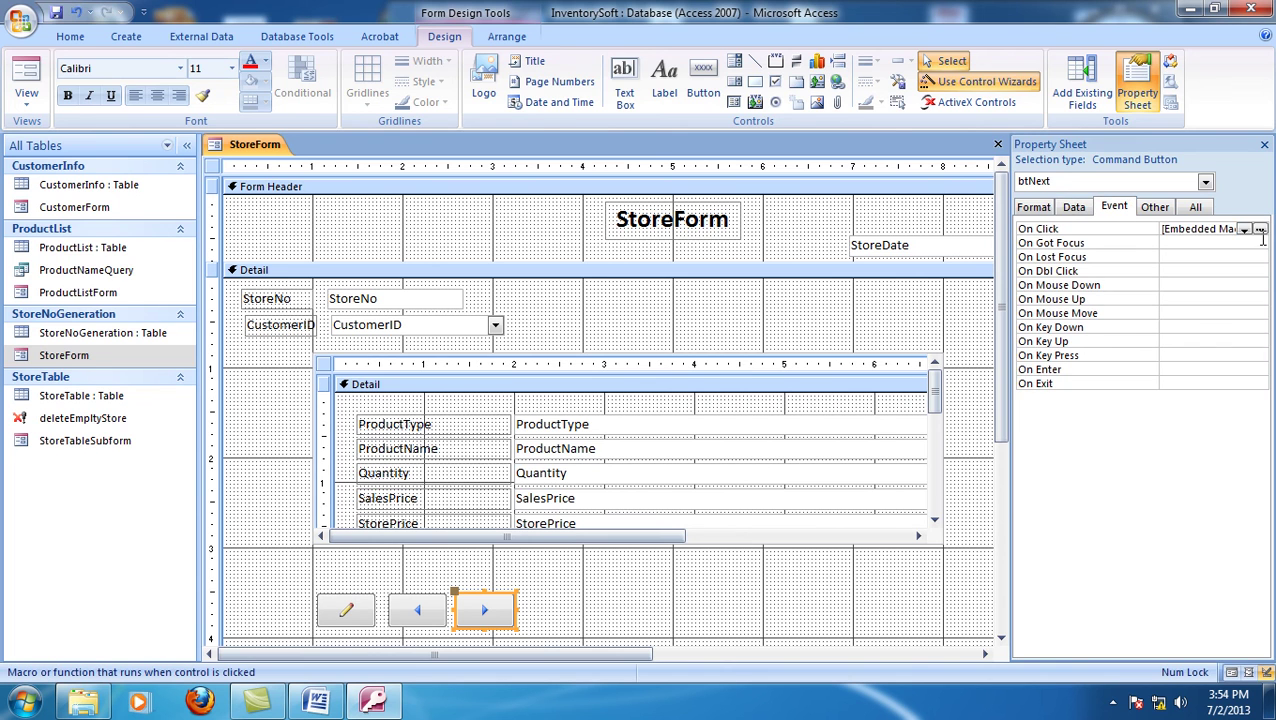
left_click(1260, 229)
- Add a Requery action for StoreTableSubform at the end of the btNext macro and close the macro, saving it
left_click(334, 238)
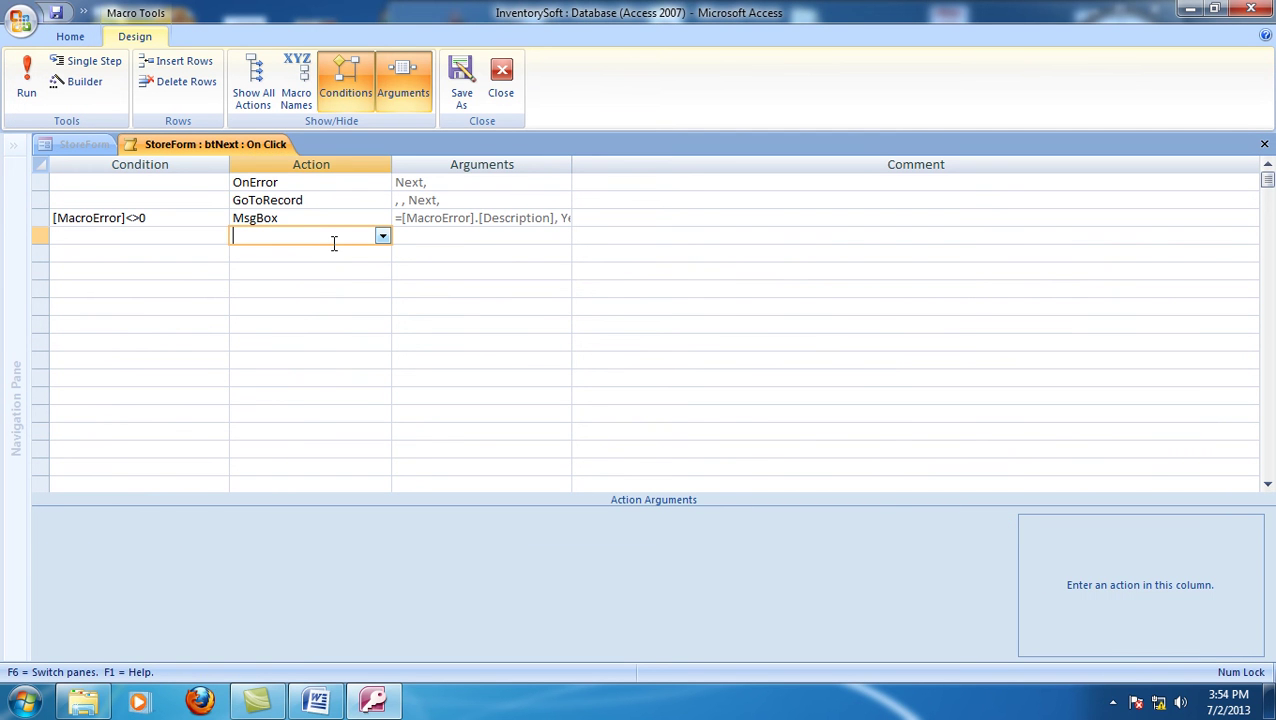
type("Requery")
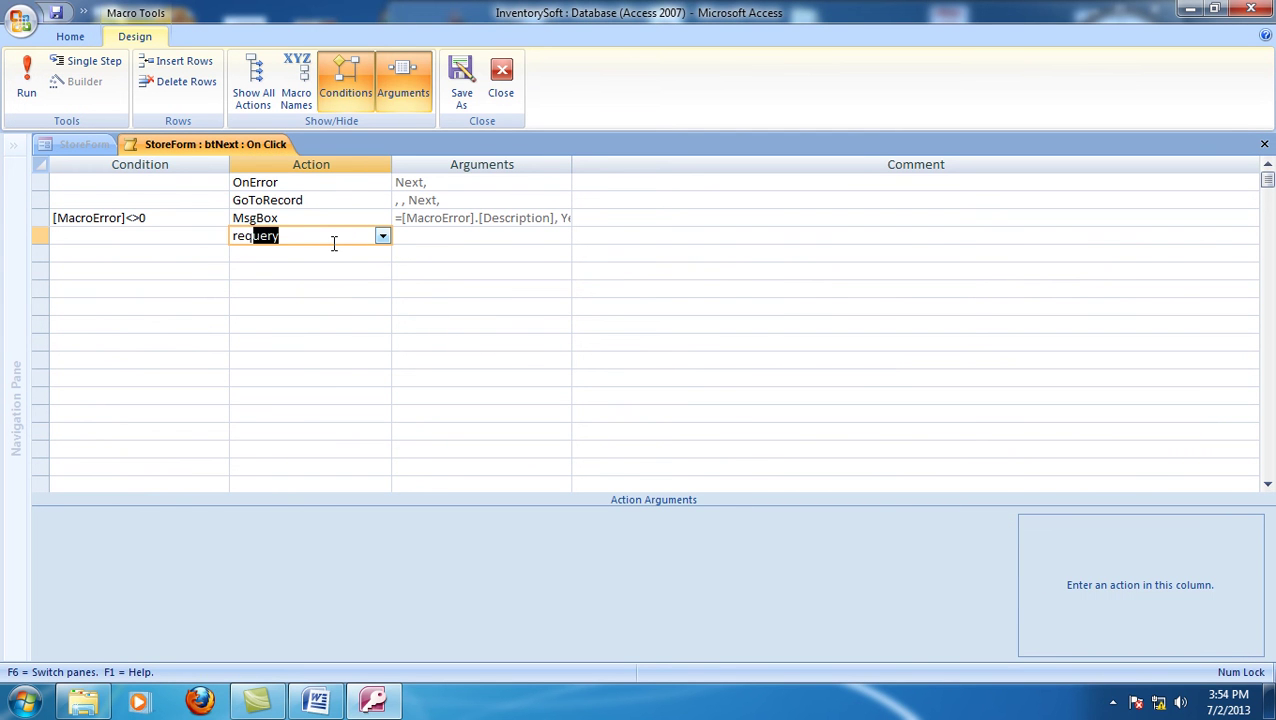
key("Tab")
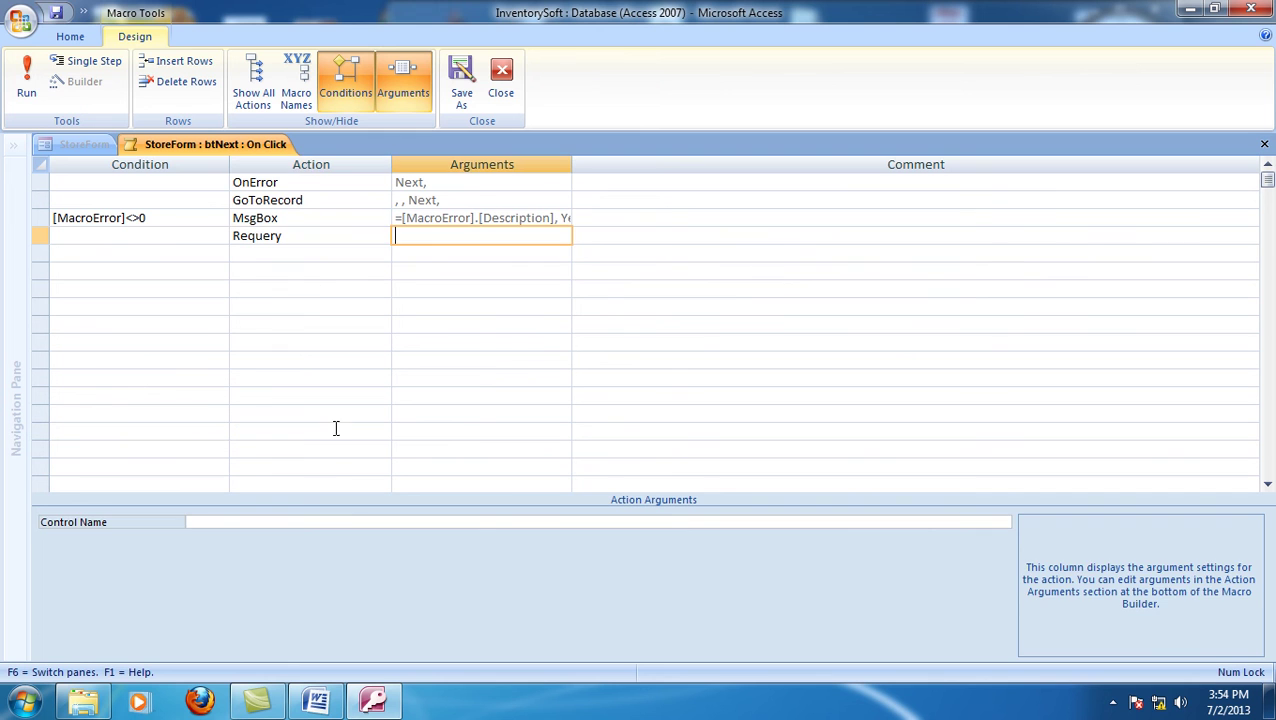
left_click(340, 522)
key("ctrl+v")
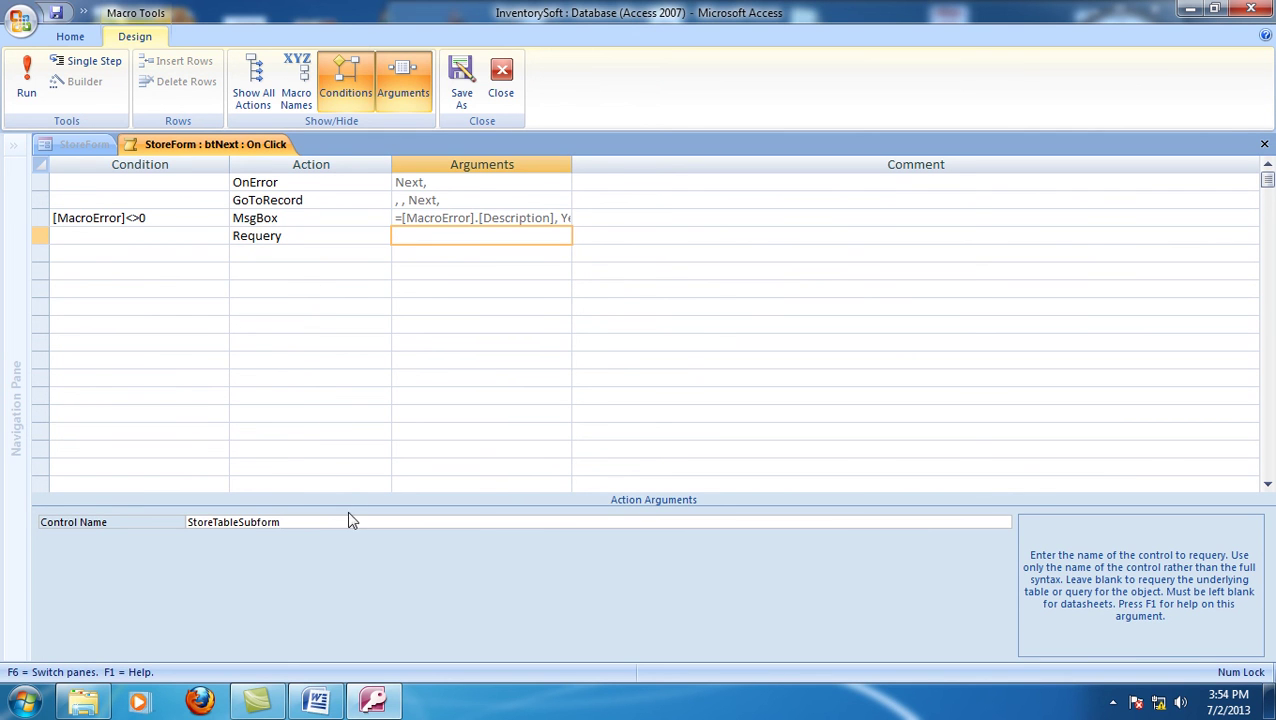
left_click(502, 80)
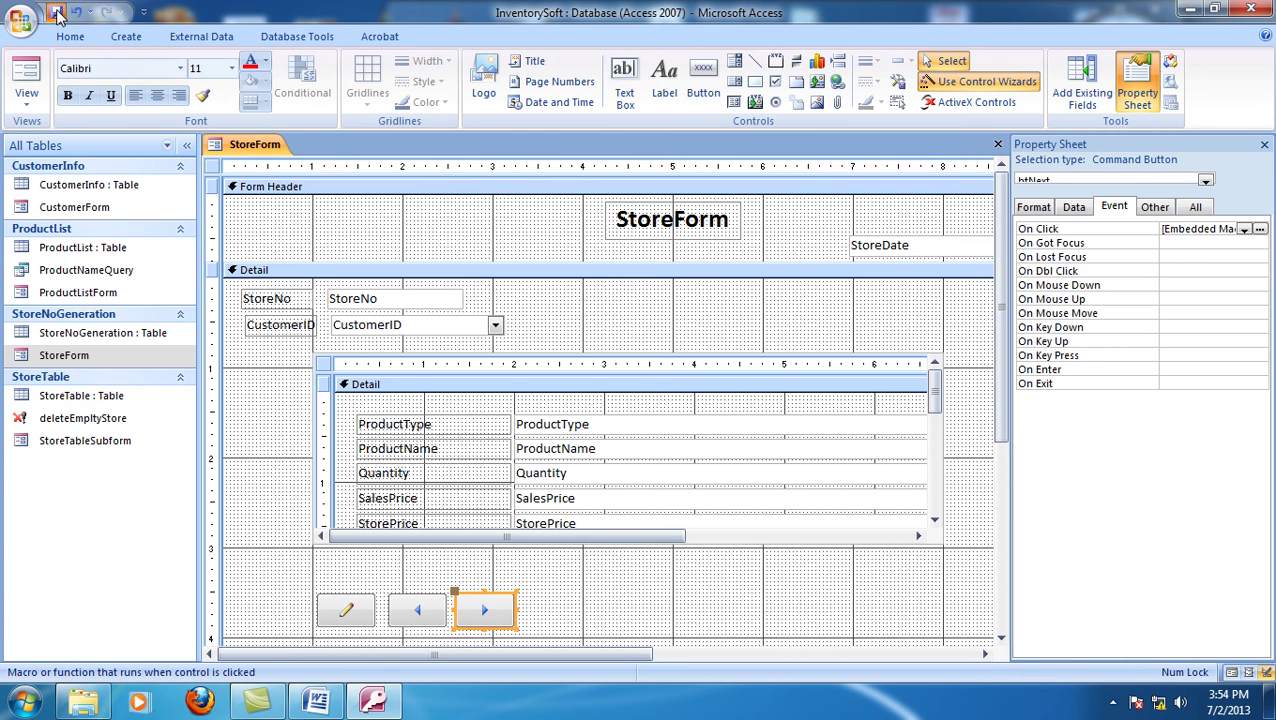
- Switch StoreForm to Form view and test the next-record and previous-record buttons, going back to StoreNo 2
left_click(28, 104)
left_click(75, 133)
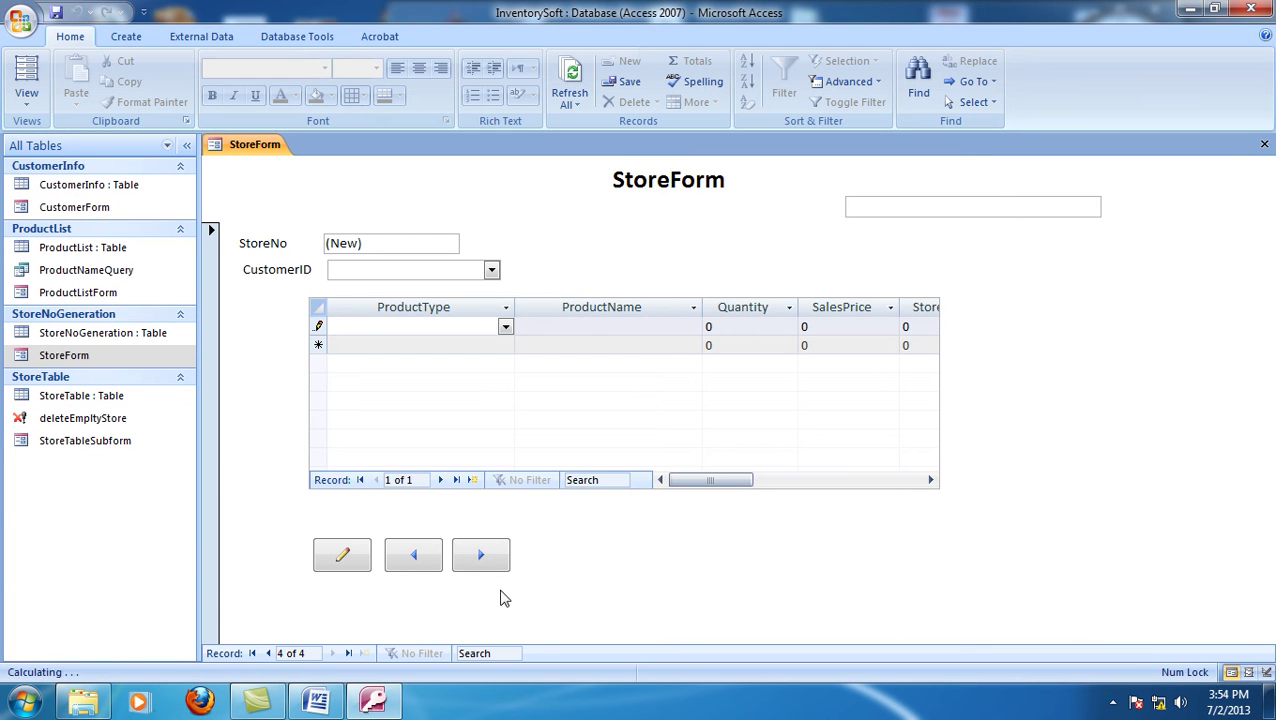
left_click(498, 565)
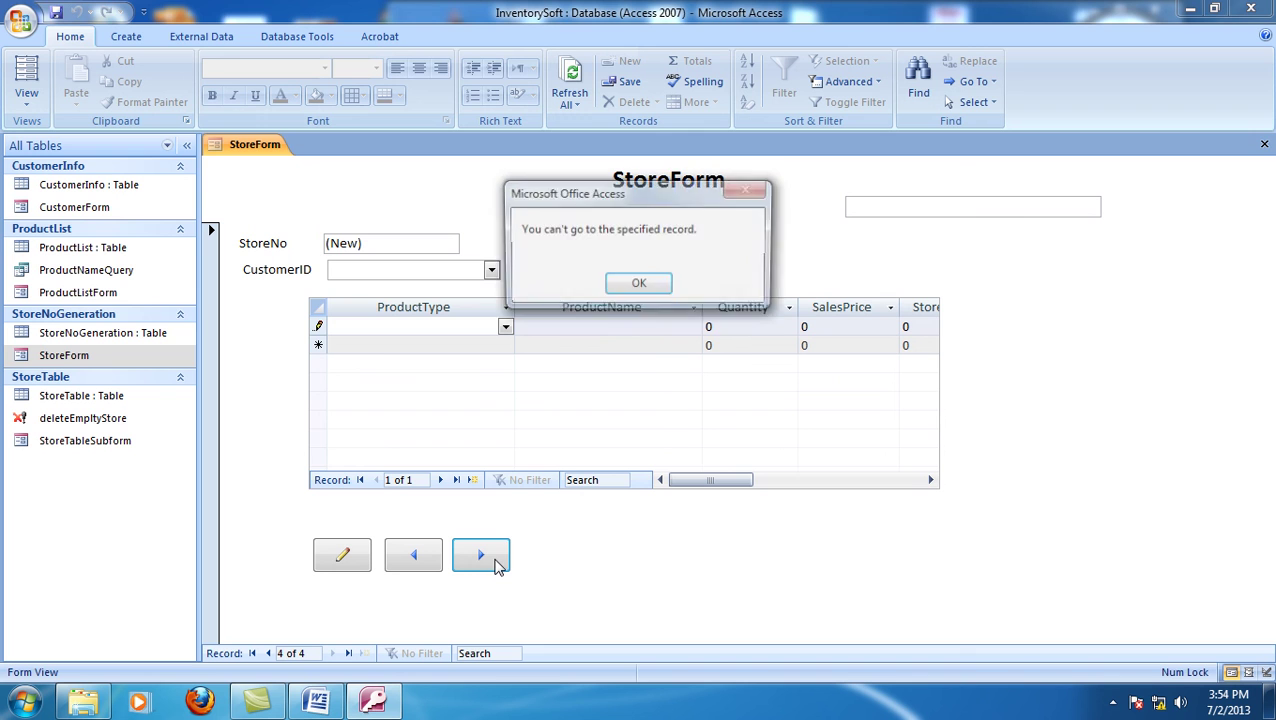
left_click(640, 284)
left_click(412, 556)
left_click(411, 558)
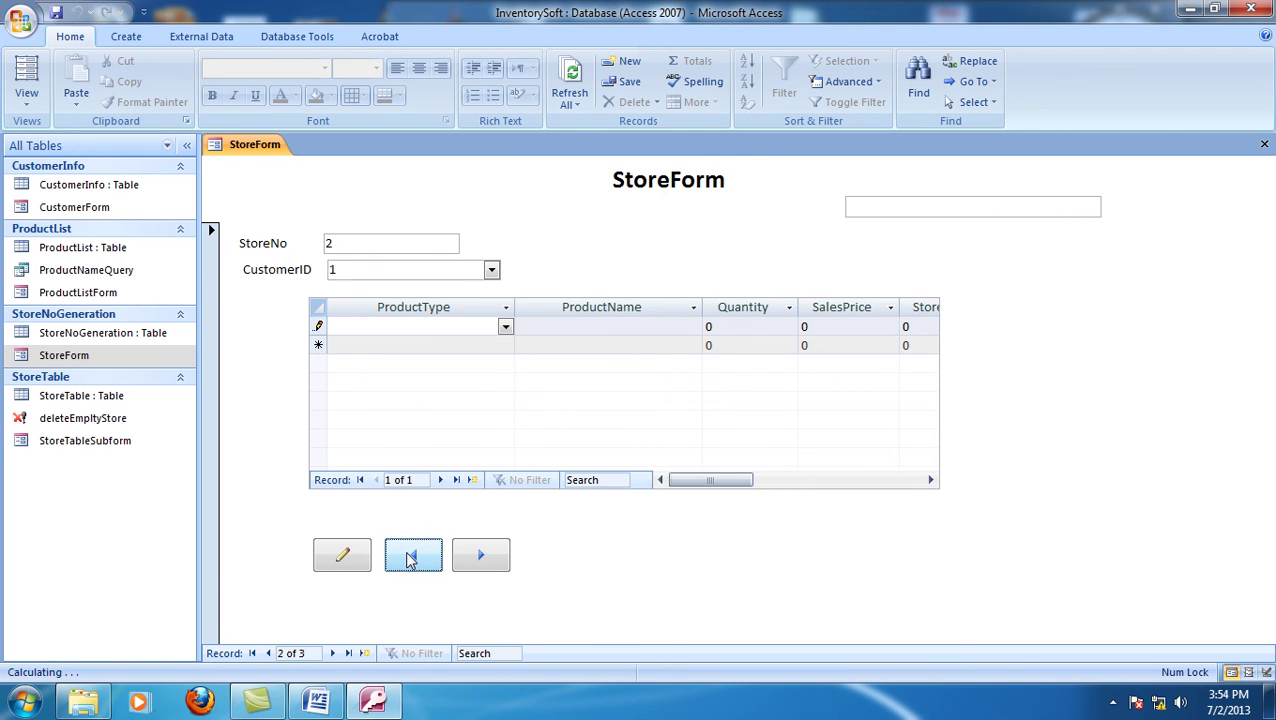
- Browse forward and backward between the StoreForm records to check whether the subform rows refresh with each StoreNo
left_click(467, 566)
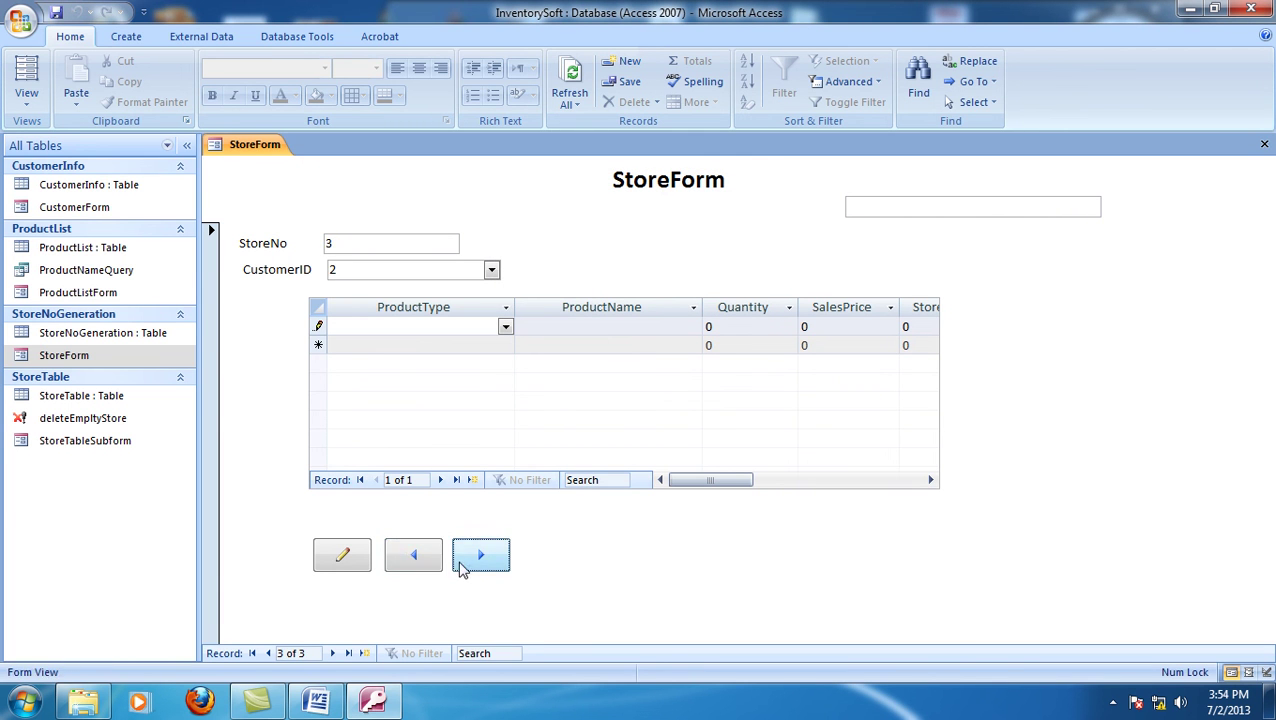
left_click(425, 560)
left_click(472, 562)
left_click(475, 566)
left_click(428, 562)
left_click(430, 564)
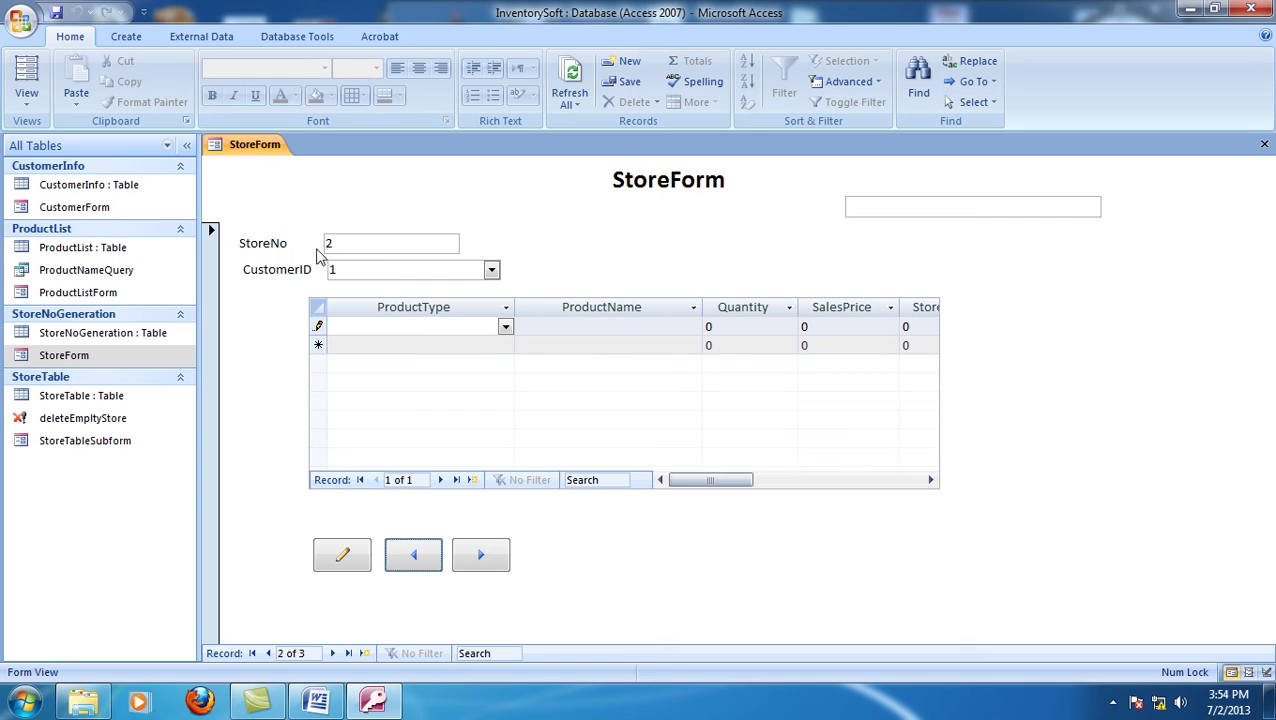